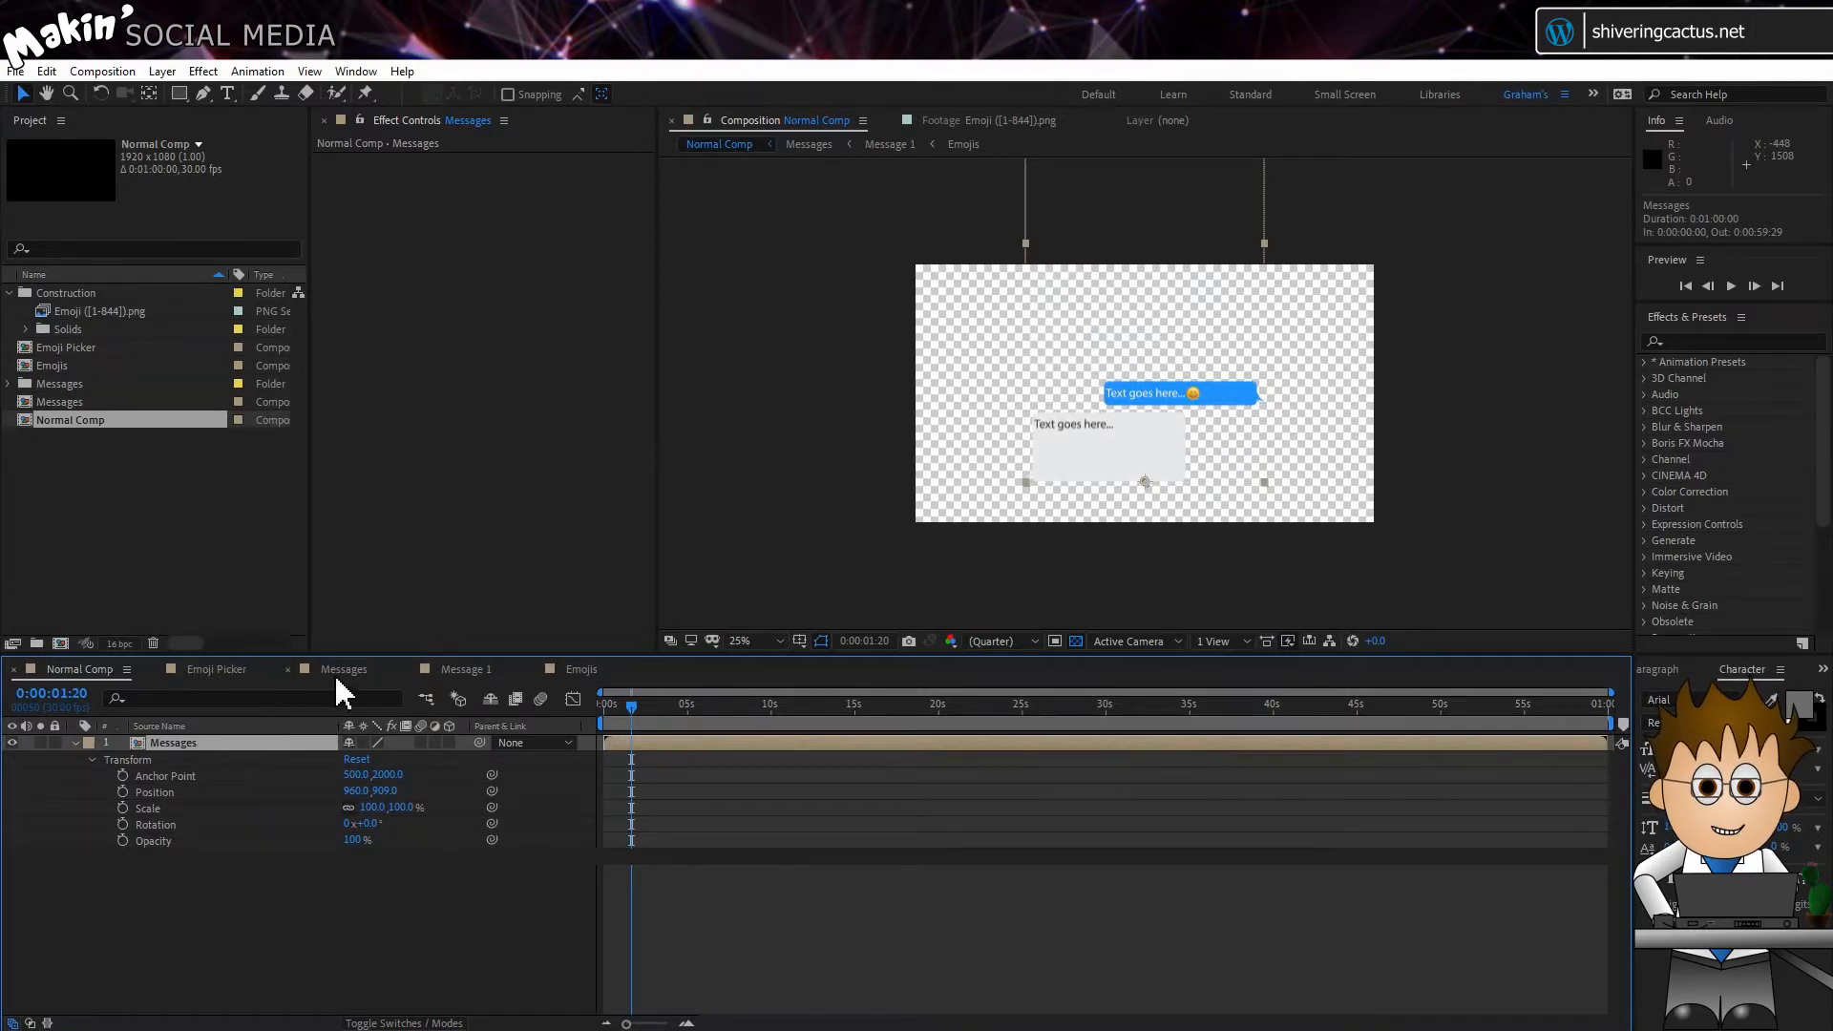
Step: Open the Messages composition, fit it in the viewer and move through its opening messages to 0:00:02:06
double_click(200, 742)
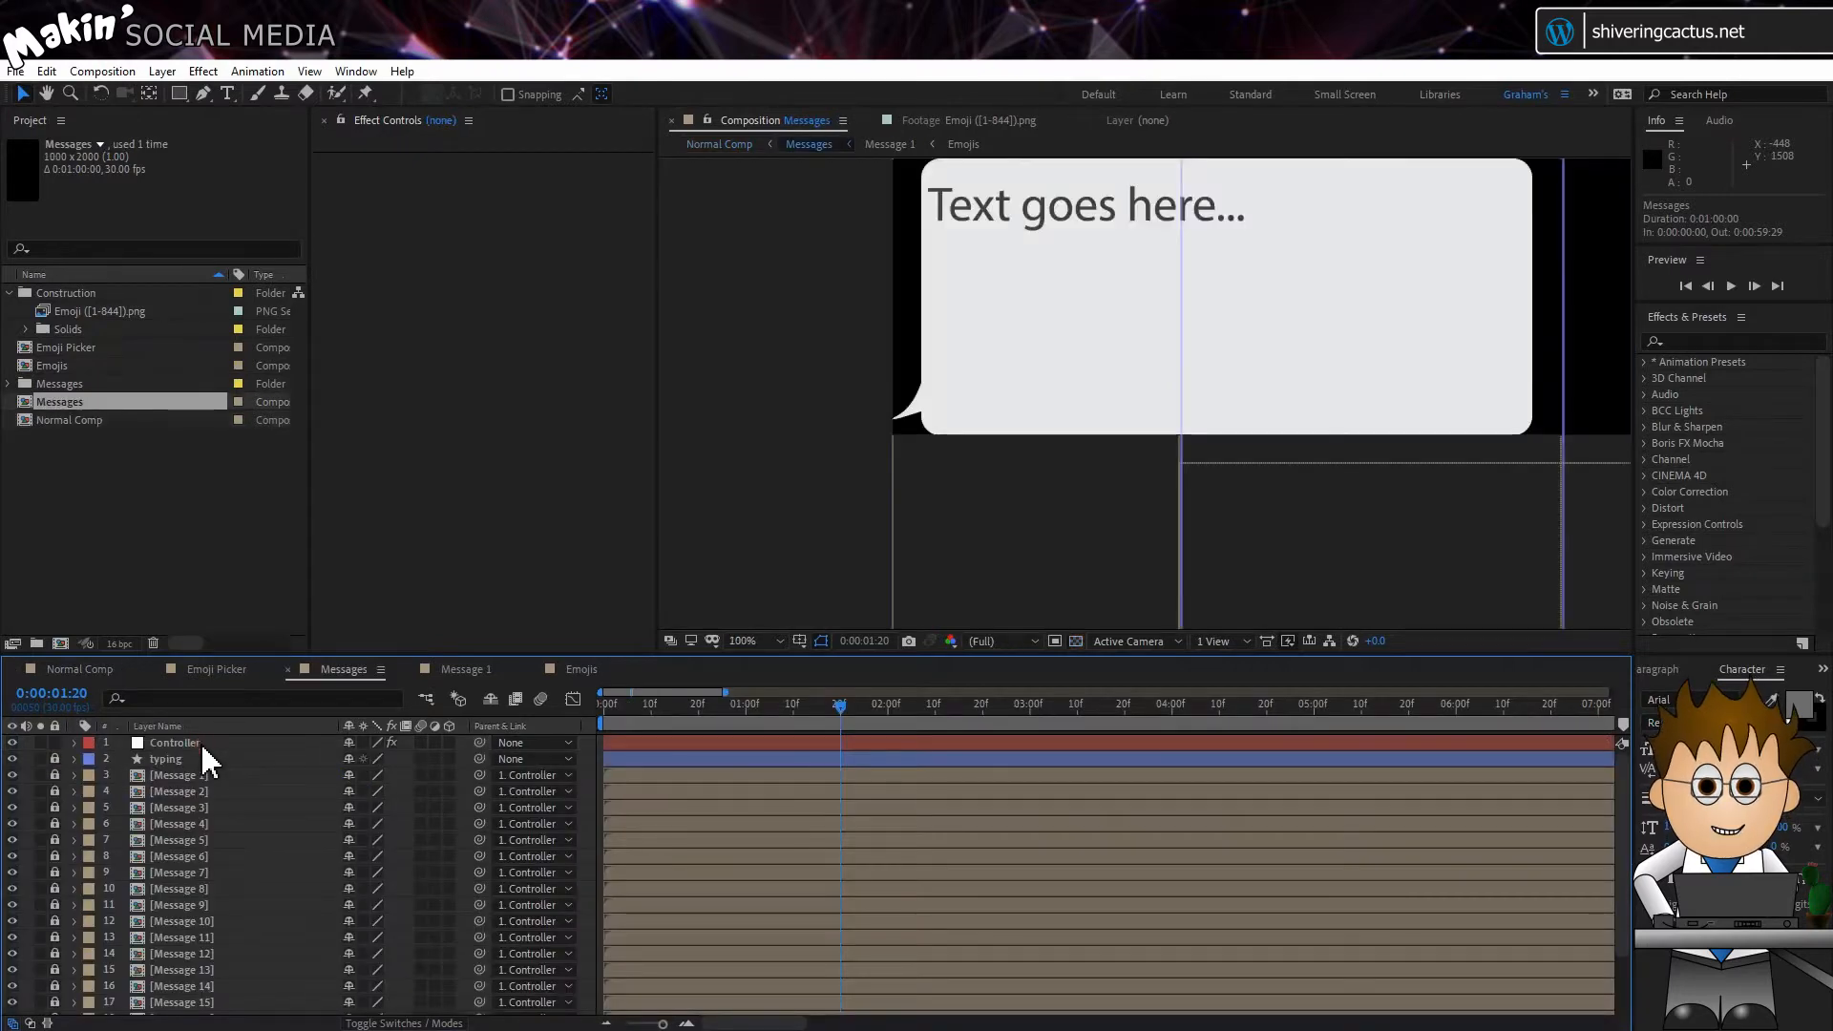
left_click(779, 639)
left_click(774, 677)
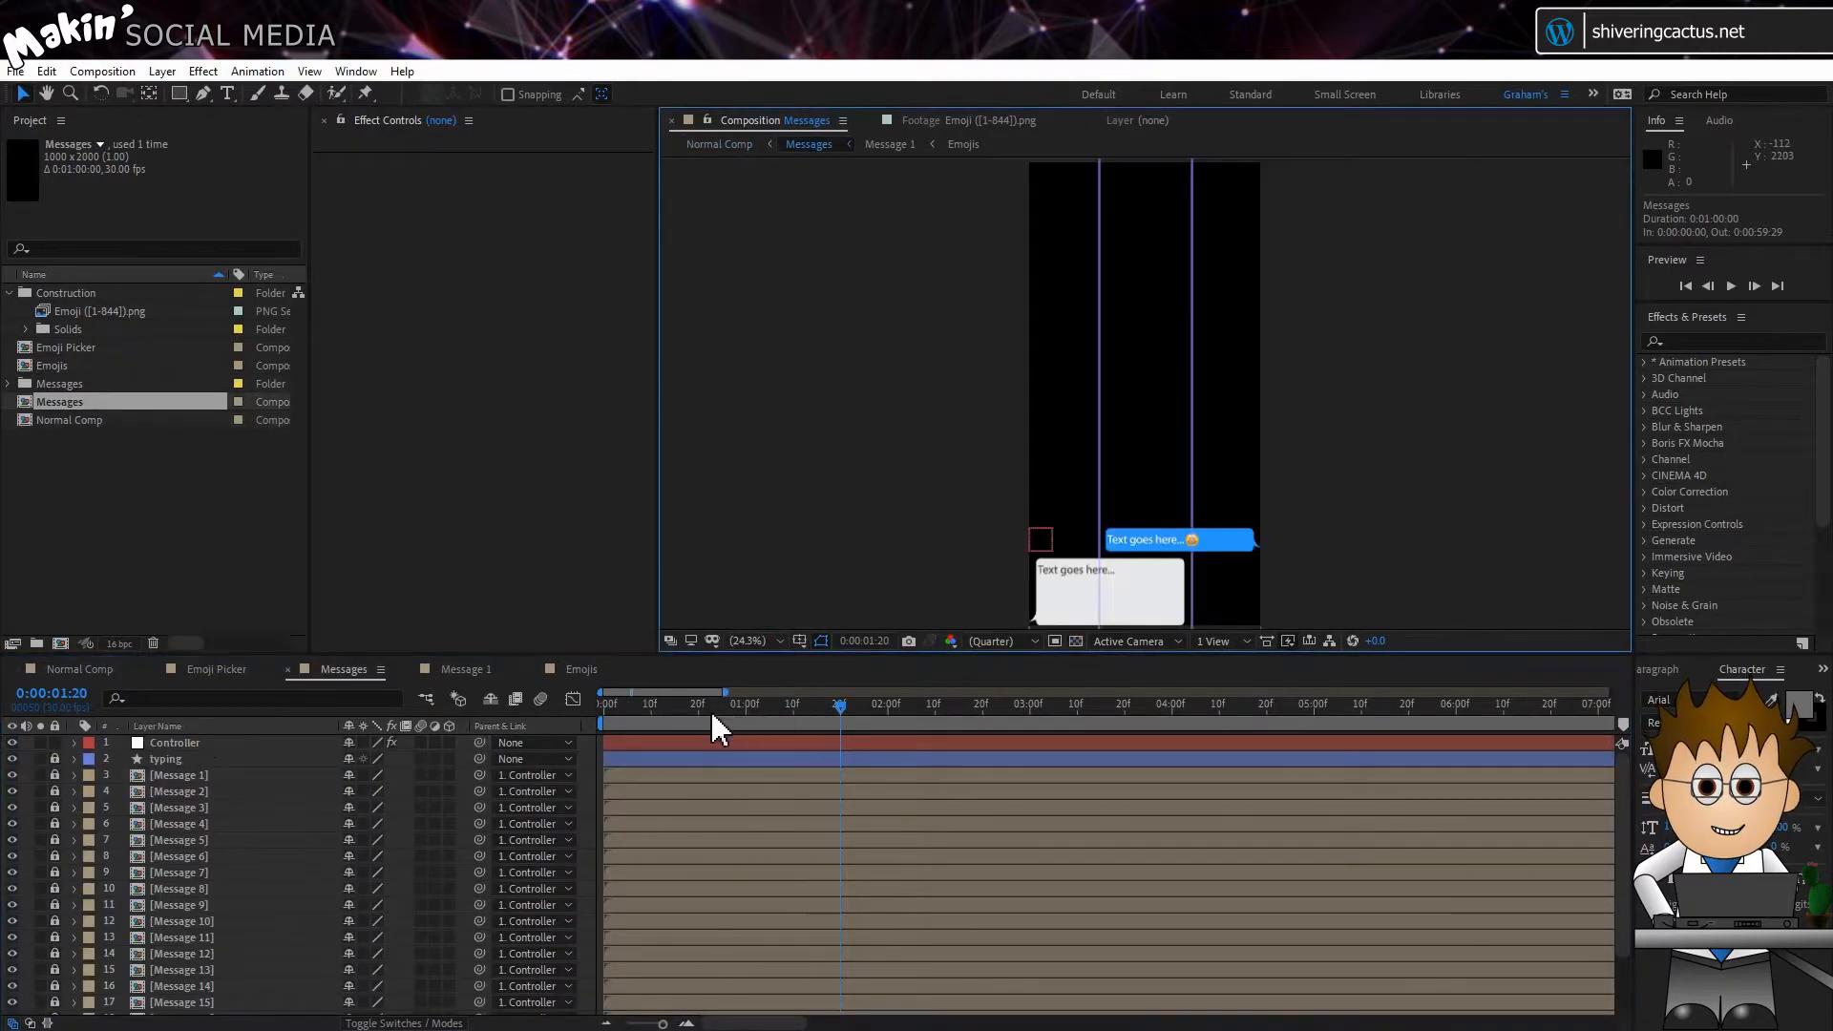
left_click_drag(664, 710, 966, 708)
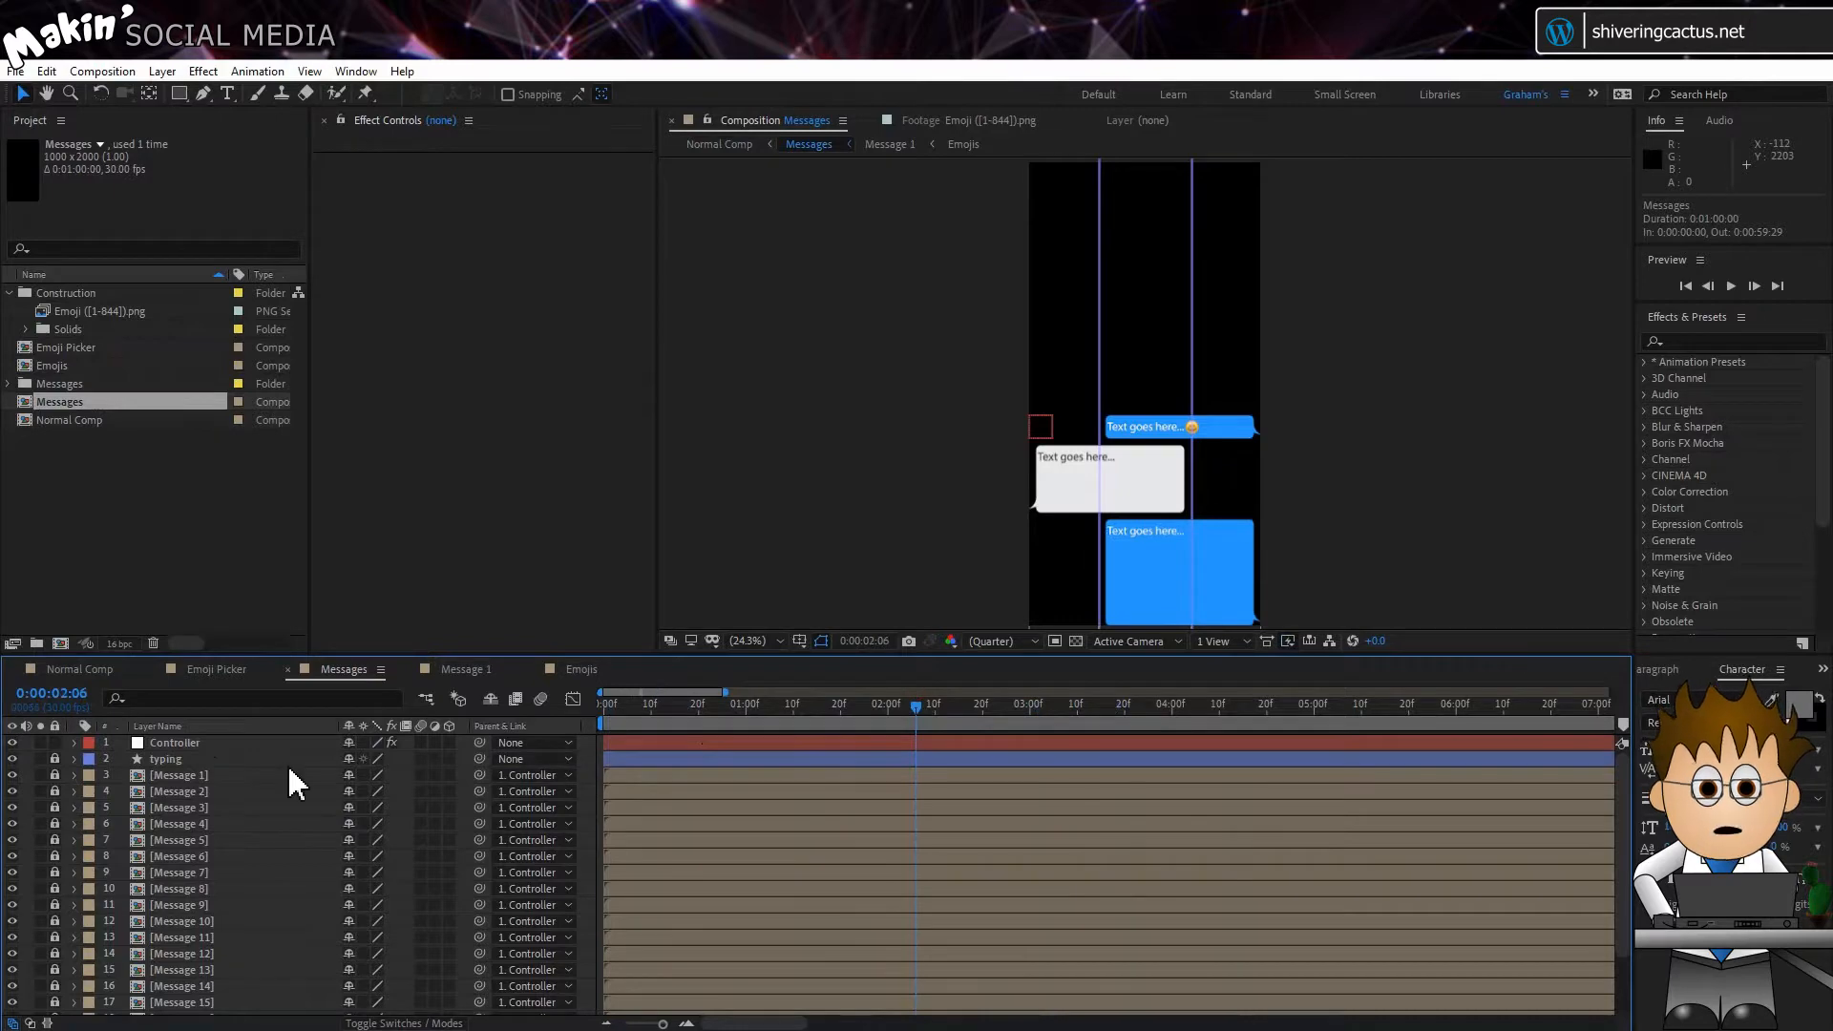
Step: Reveal the keyframed properties of the Controller layer and select its Show Messages up to effect
left_click(174, 743)
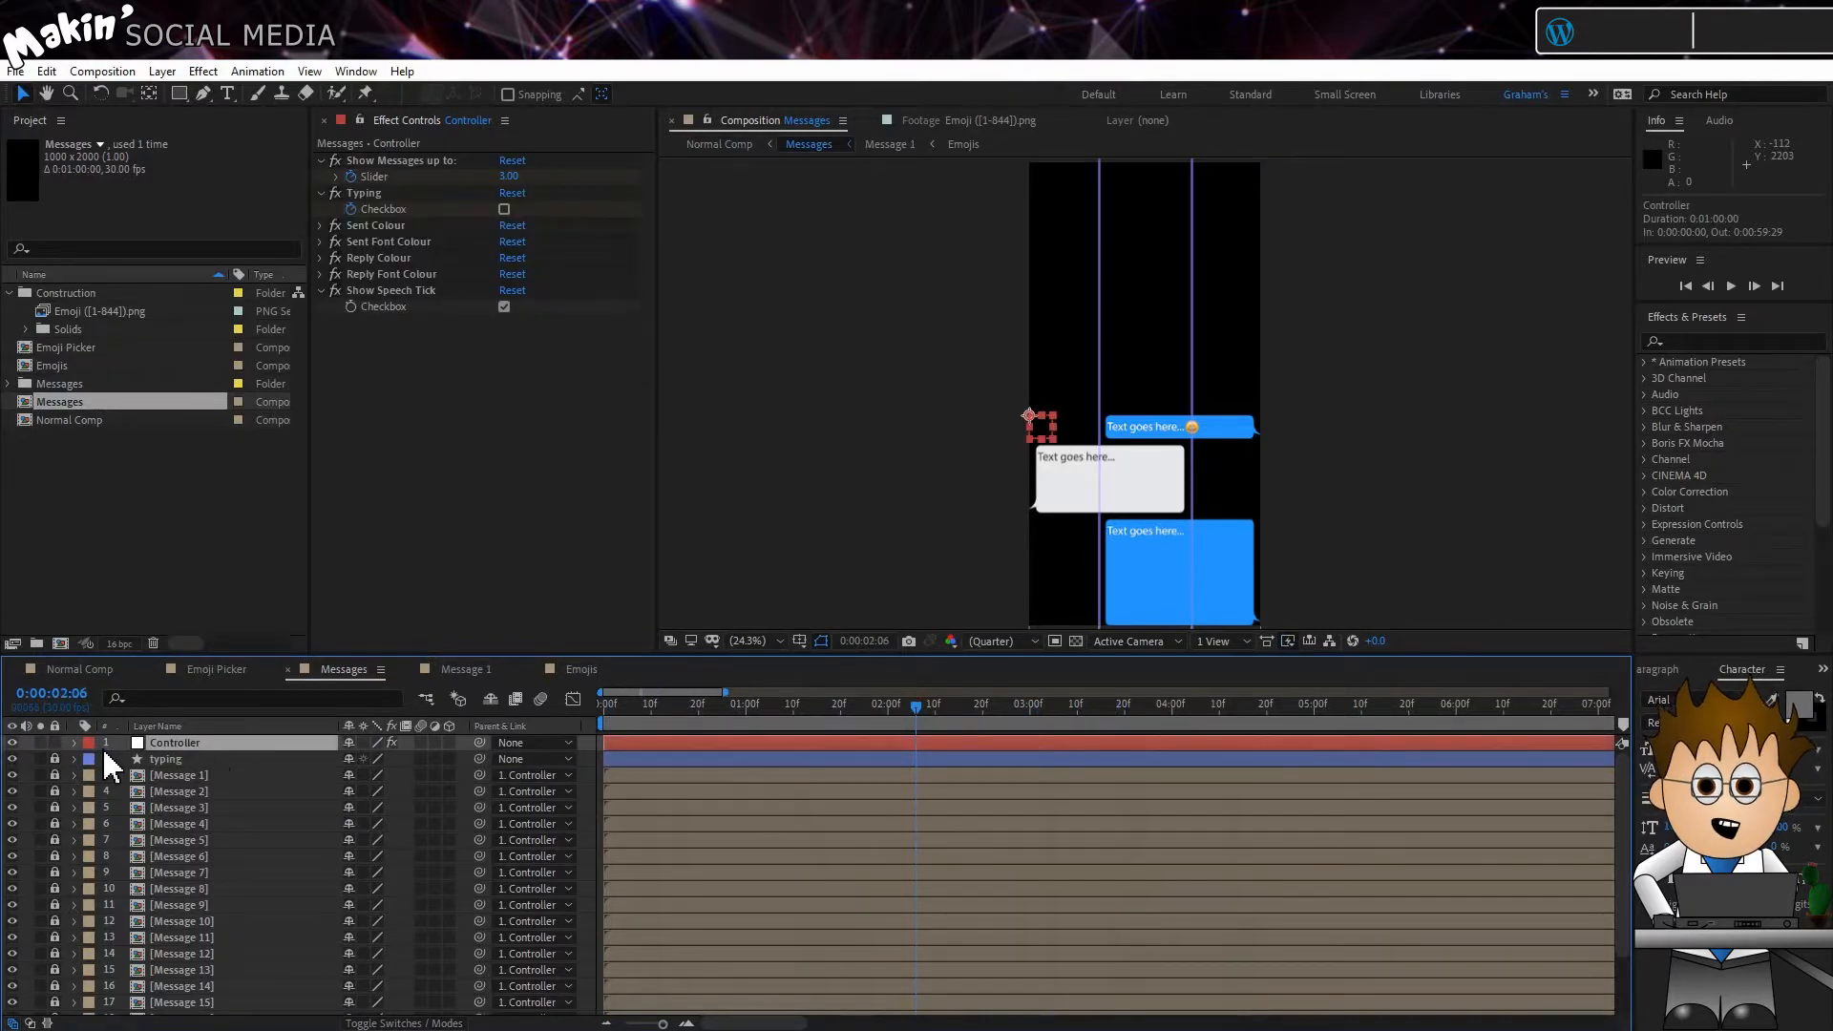
key("u")
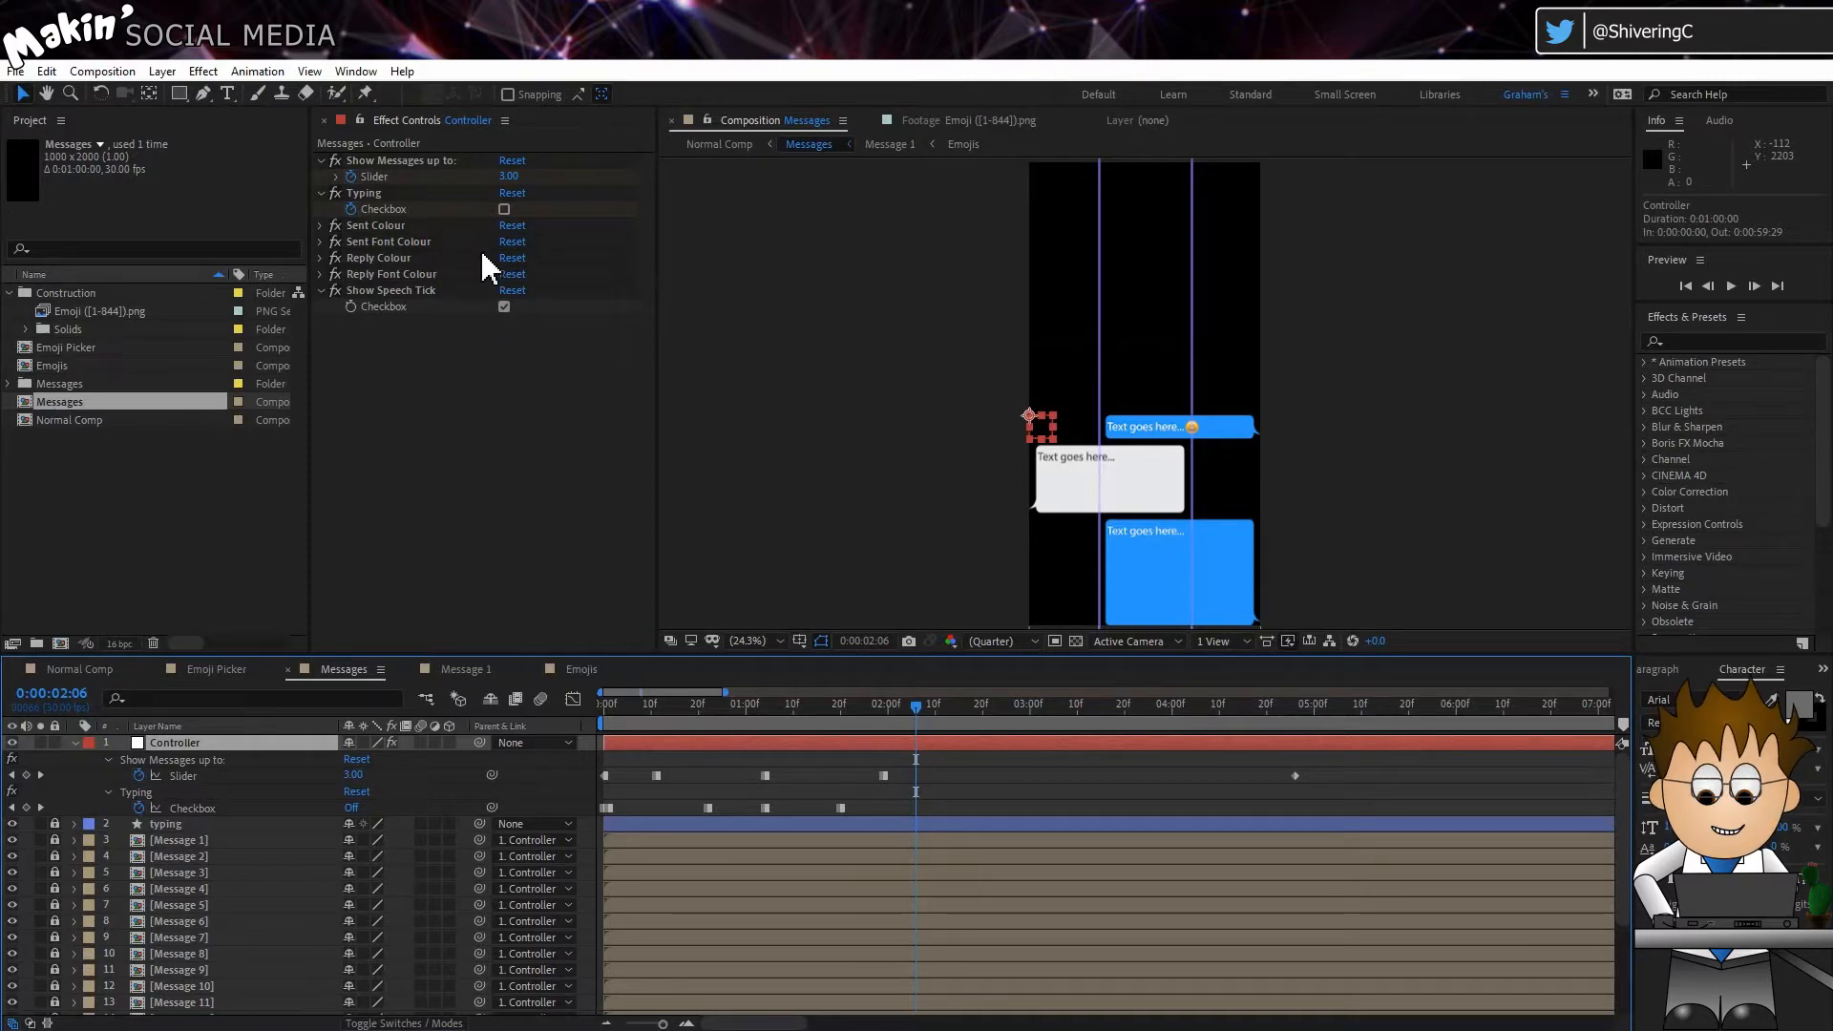
left_click(443, 163)
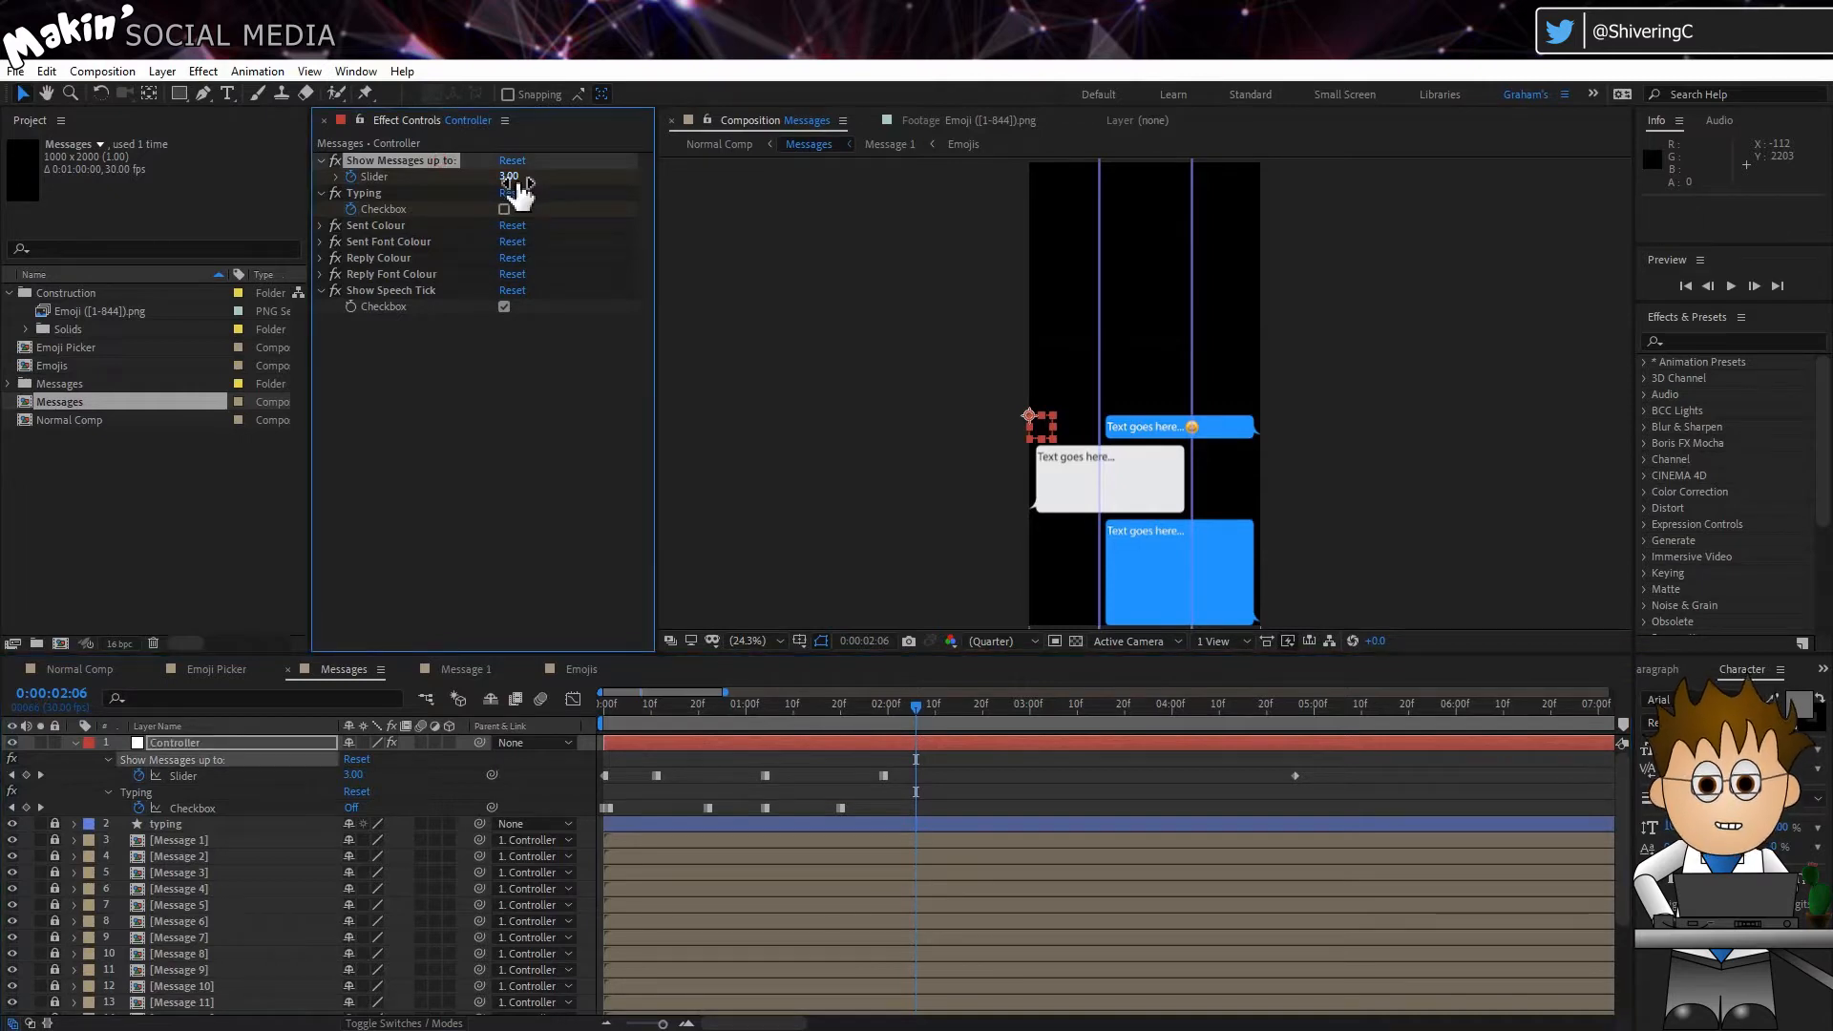
Step: At 0:00:00:11, switch the controller's Typing checkbox on and back off so that it is keyframed as off
left_click_drag(623, 709, 601, 709)
key("equal")
key("equal")
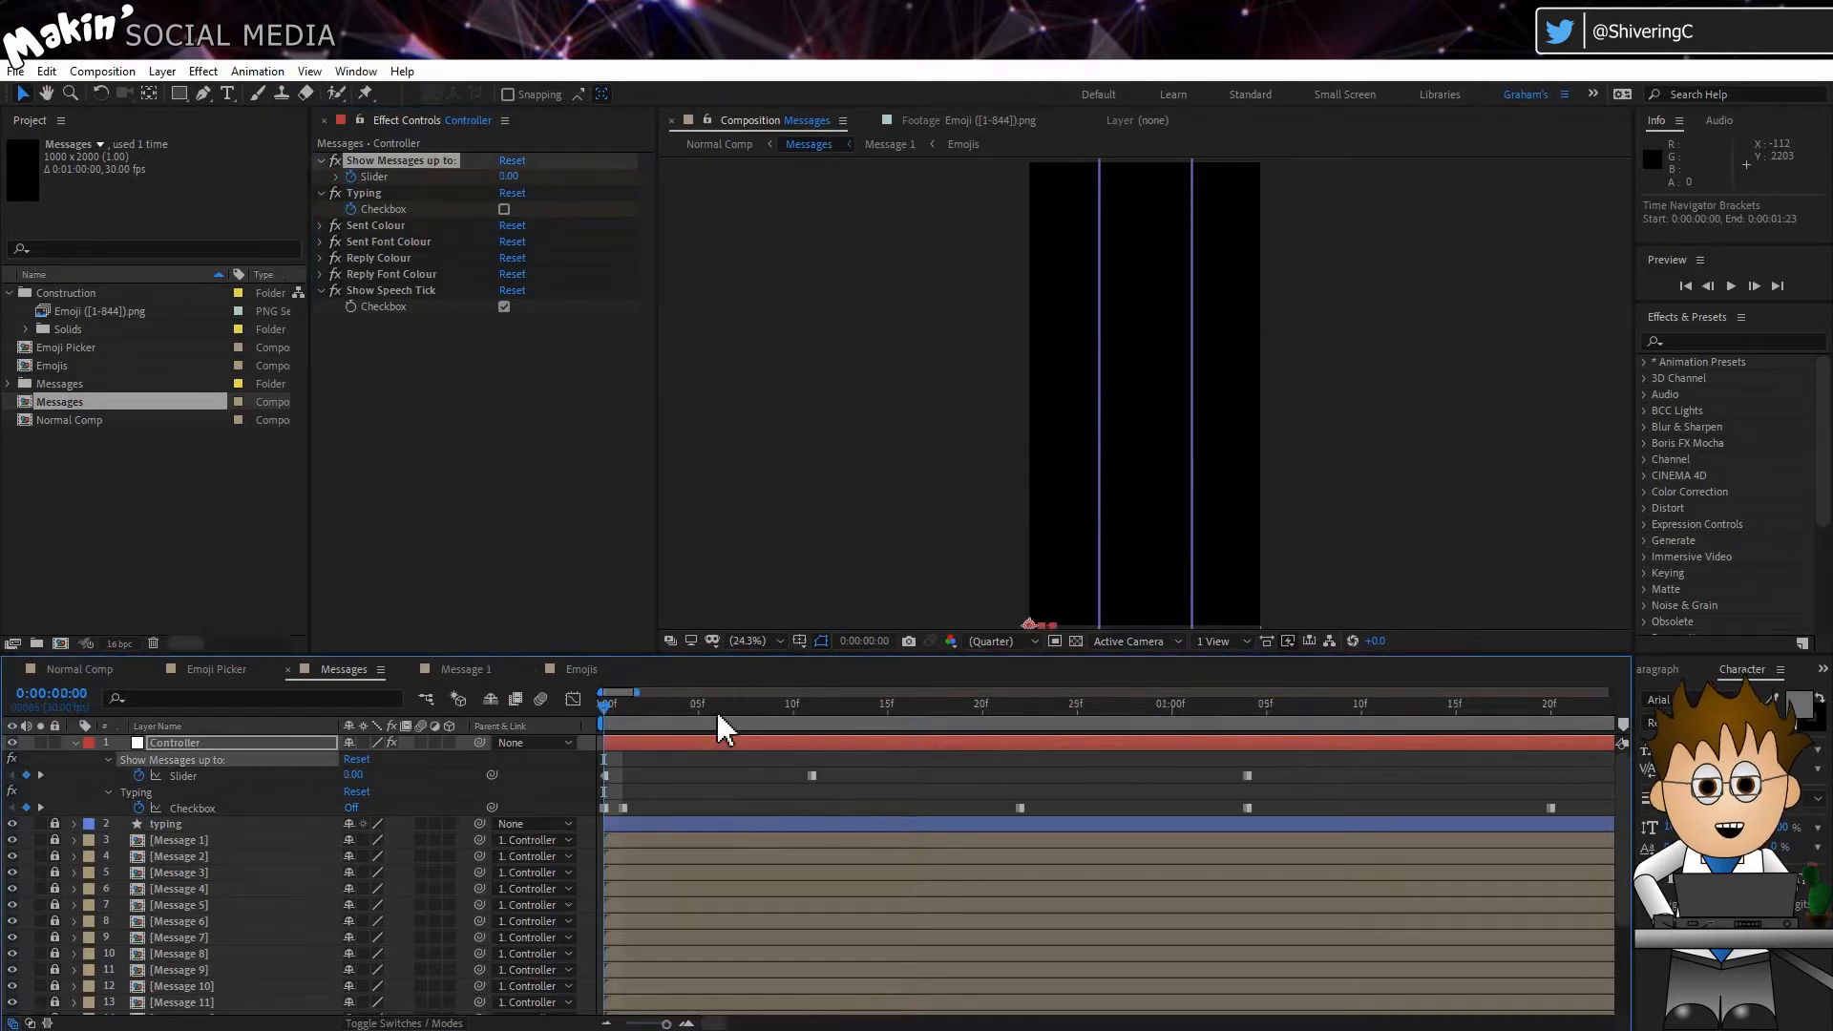
left_click_drag(730, 722, 812, 716)
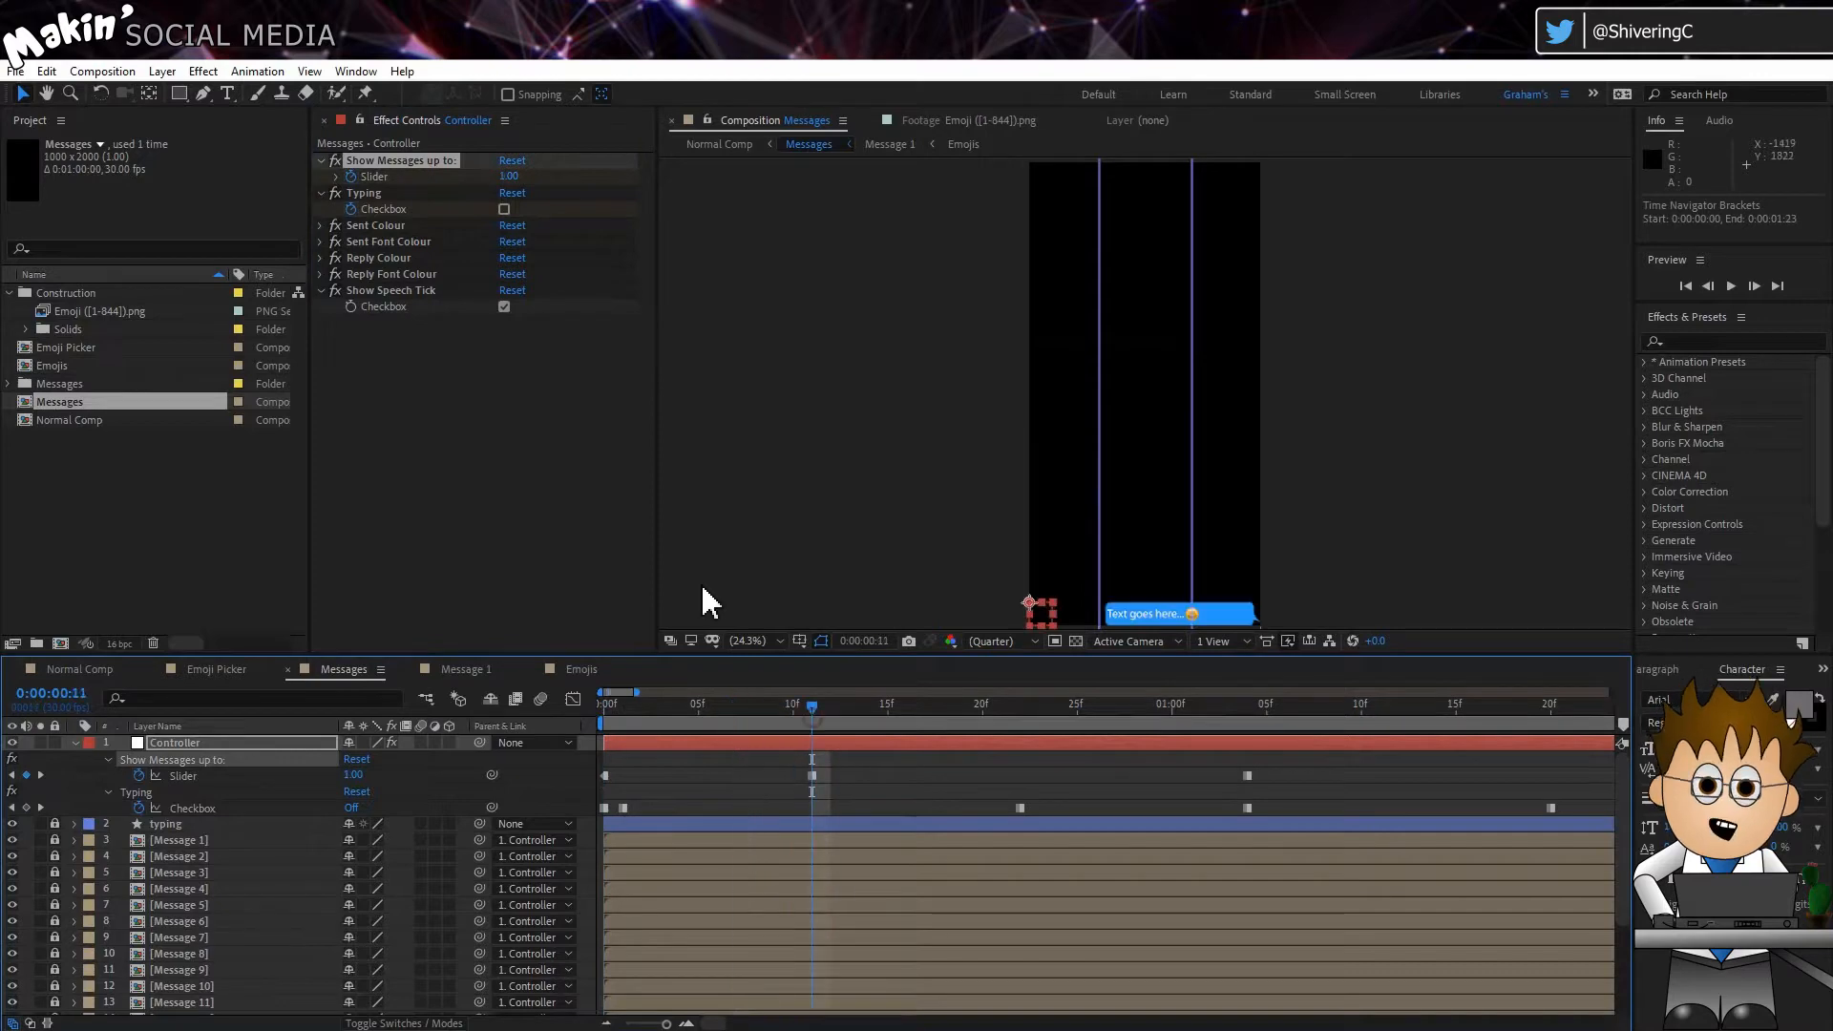
left_click(504, 211)
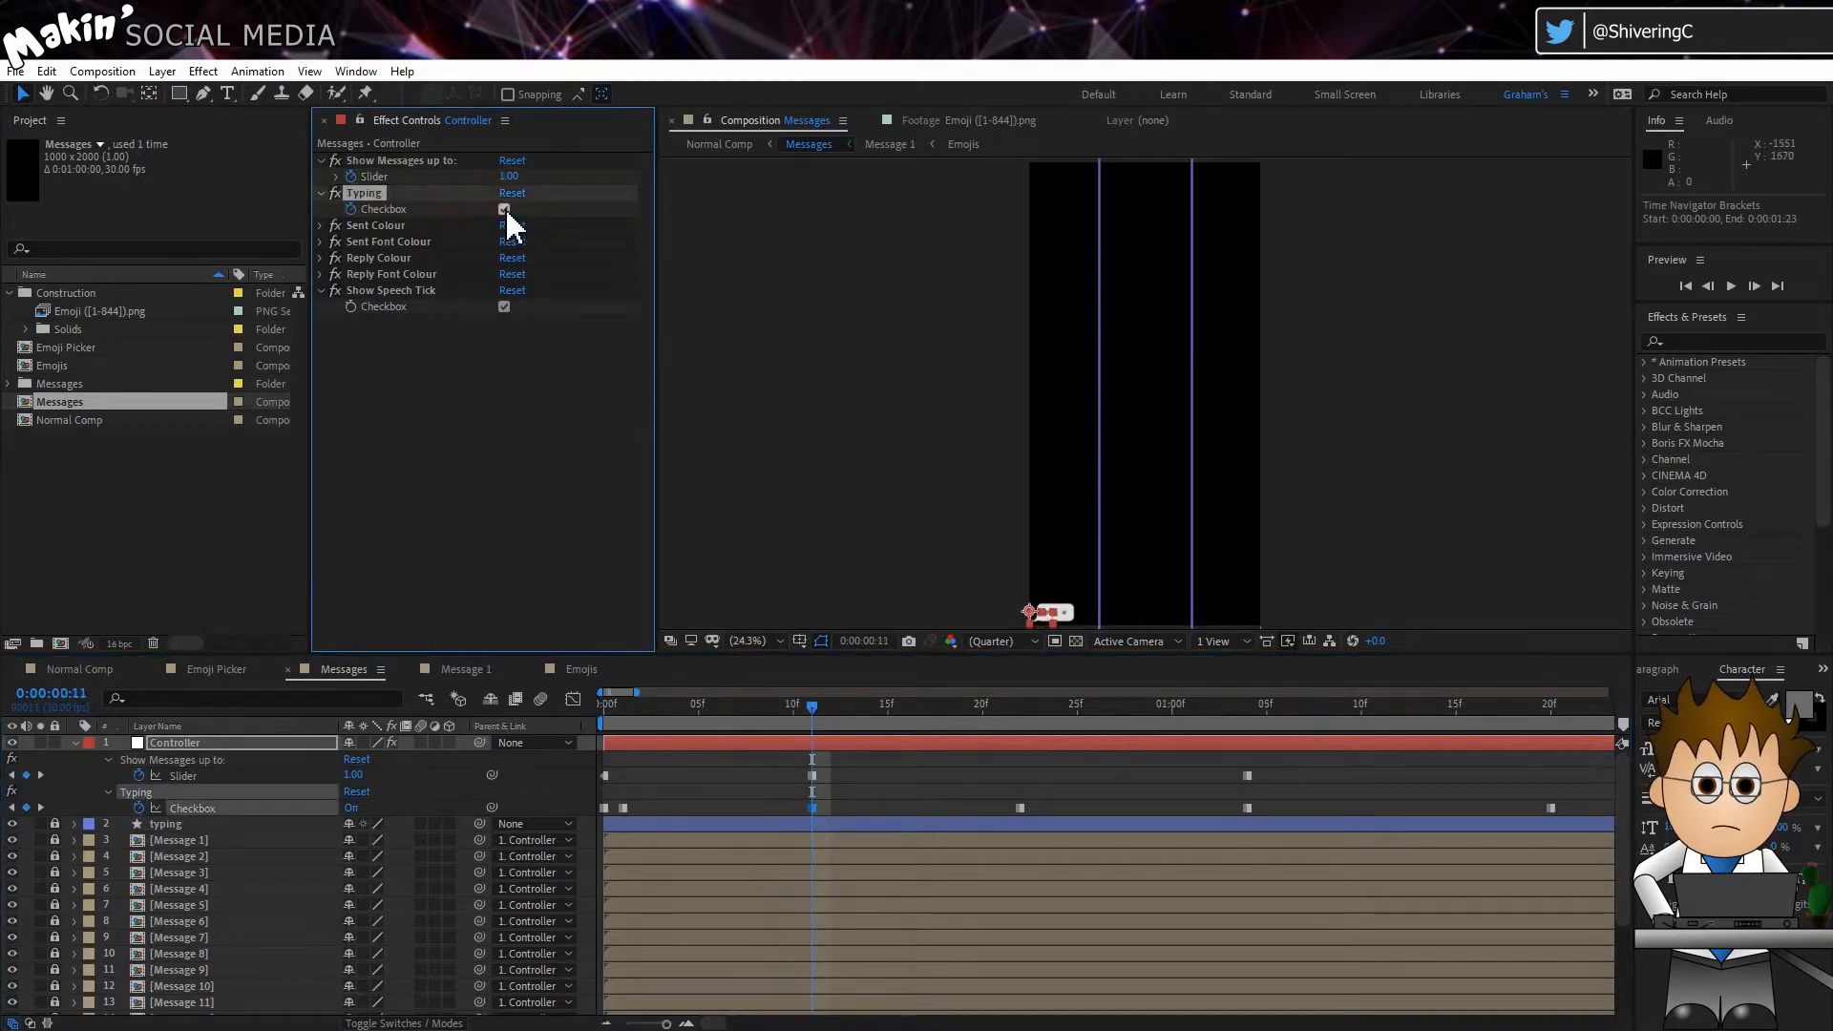
left_click(505, 210)
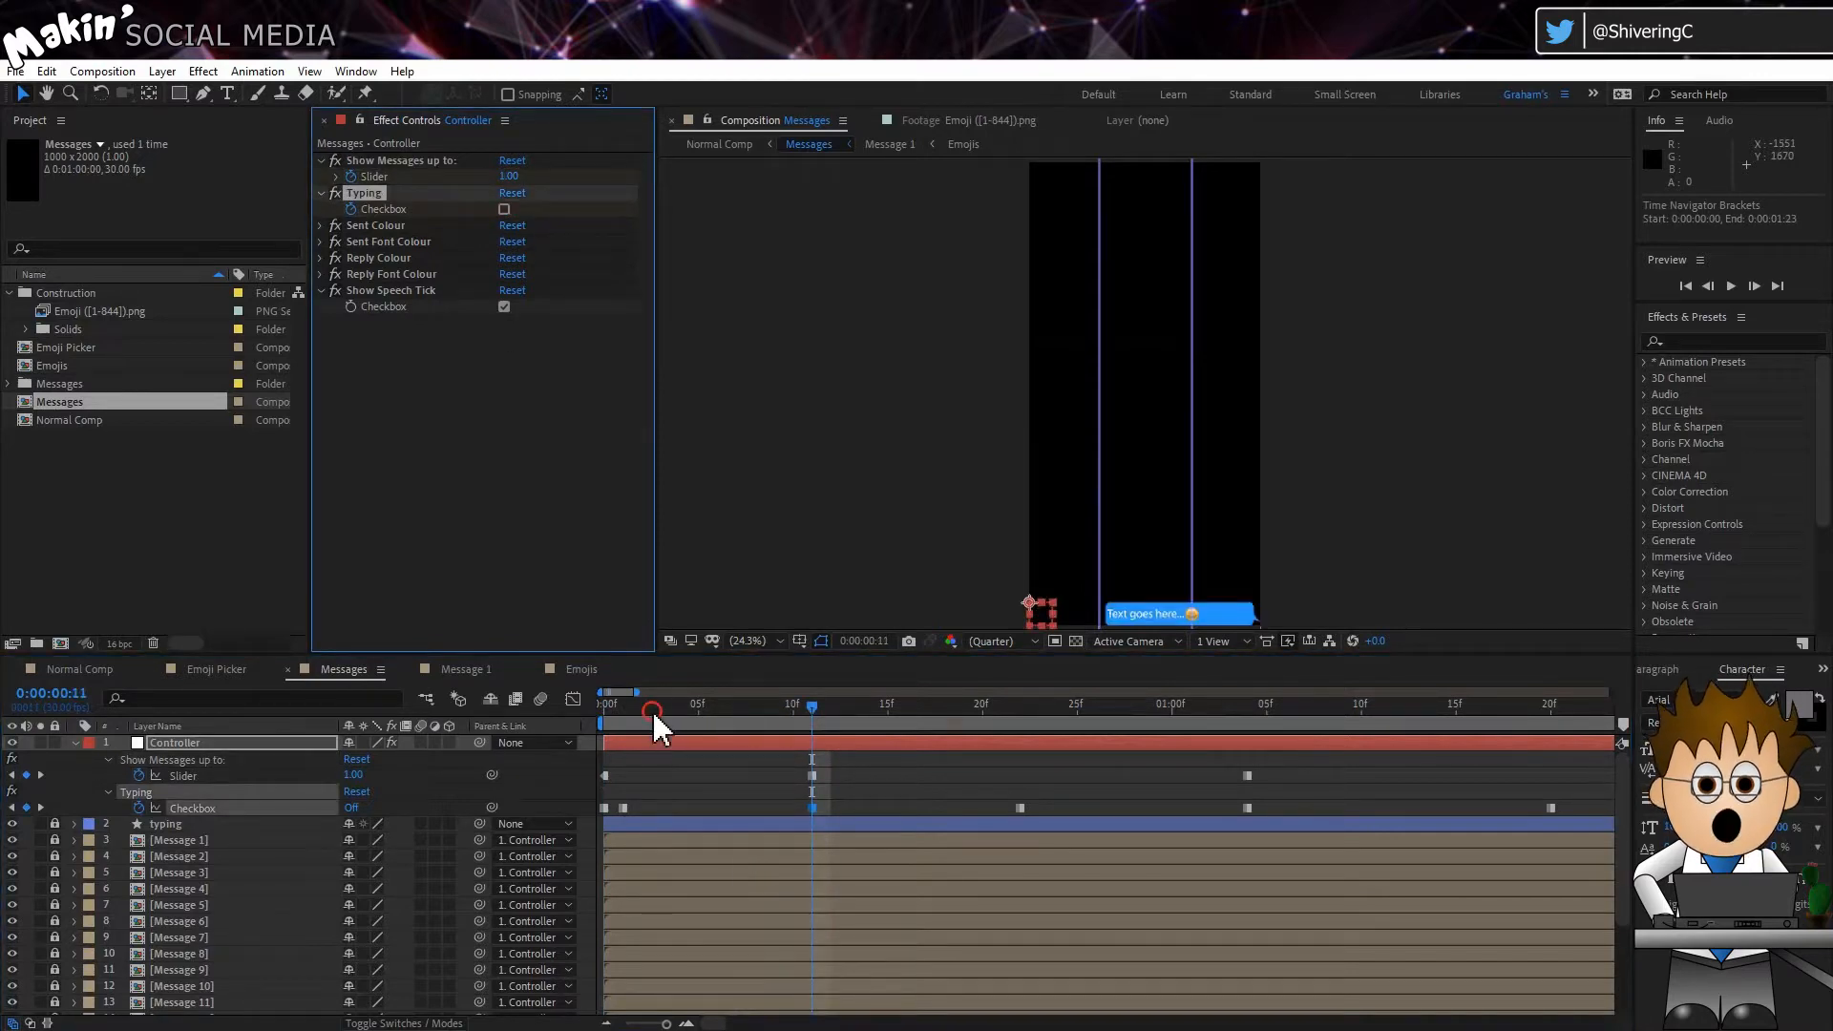
Step: Review the message and typing keyframes from the start through 0:00:00:11 and 0:00:01:04 to 0:00:01:20
left_click_drag(652, 708, 601, 712)
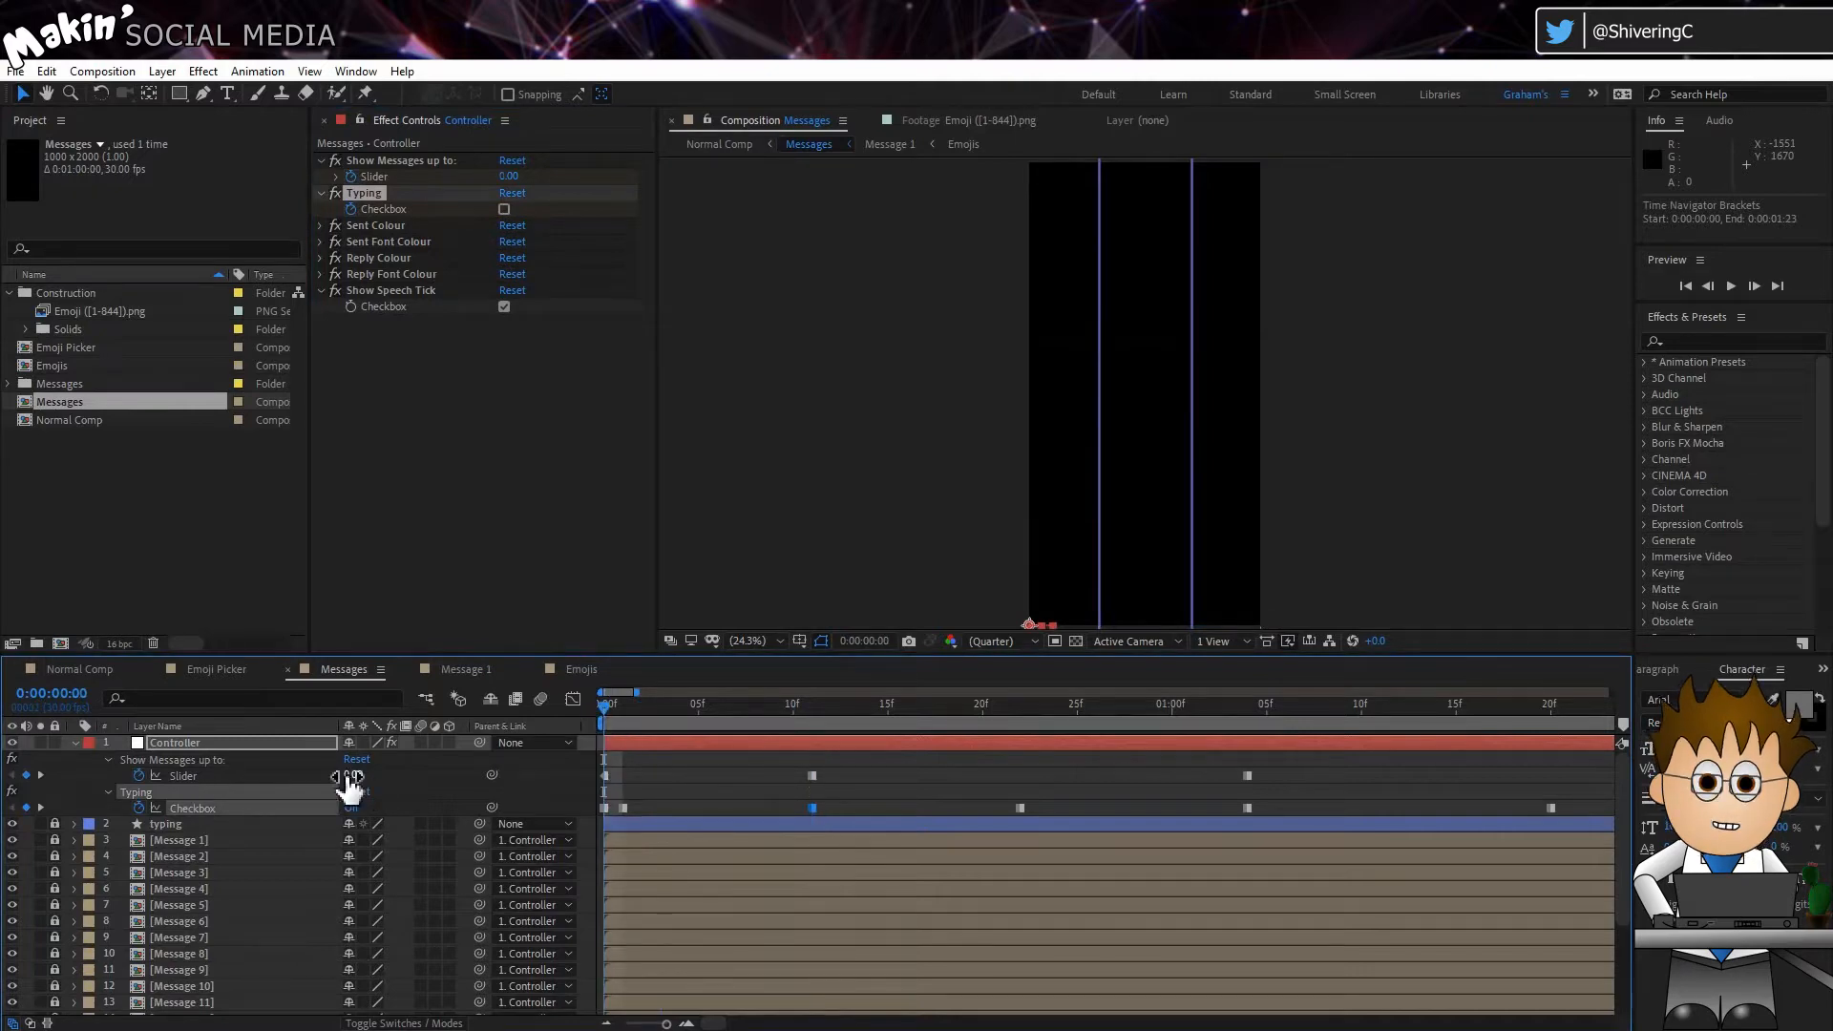
left_click(621, 711)
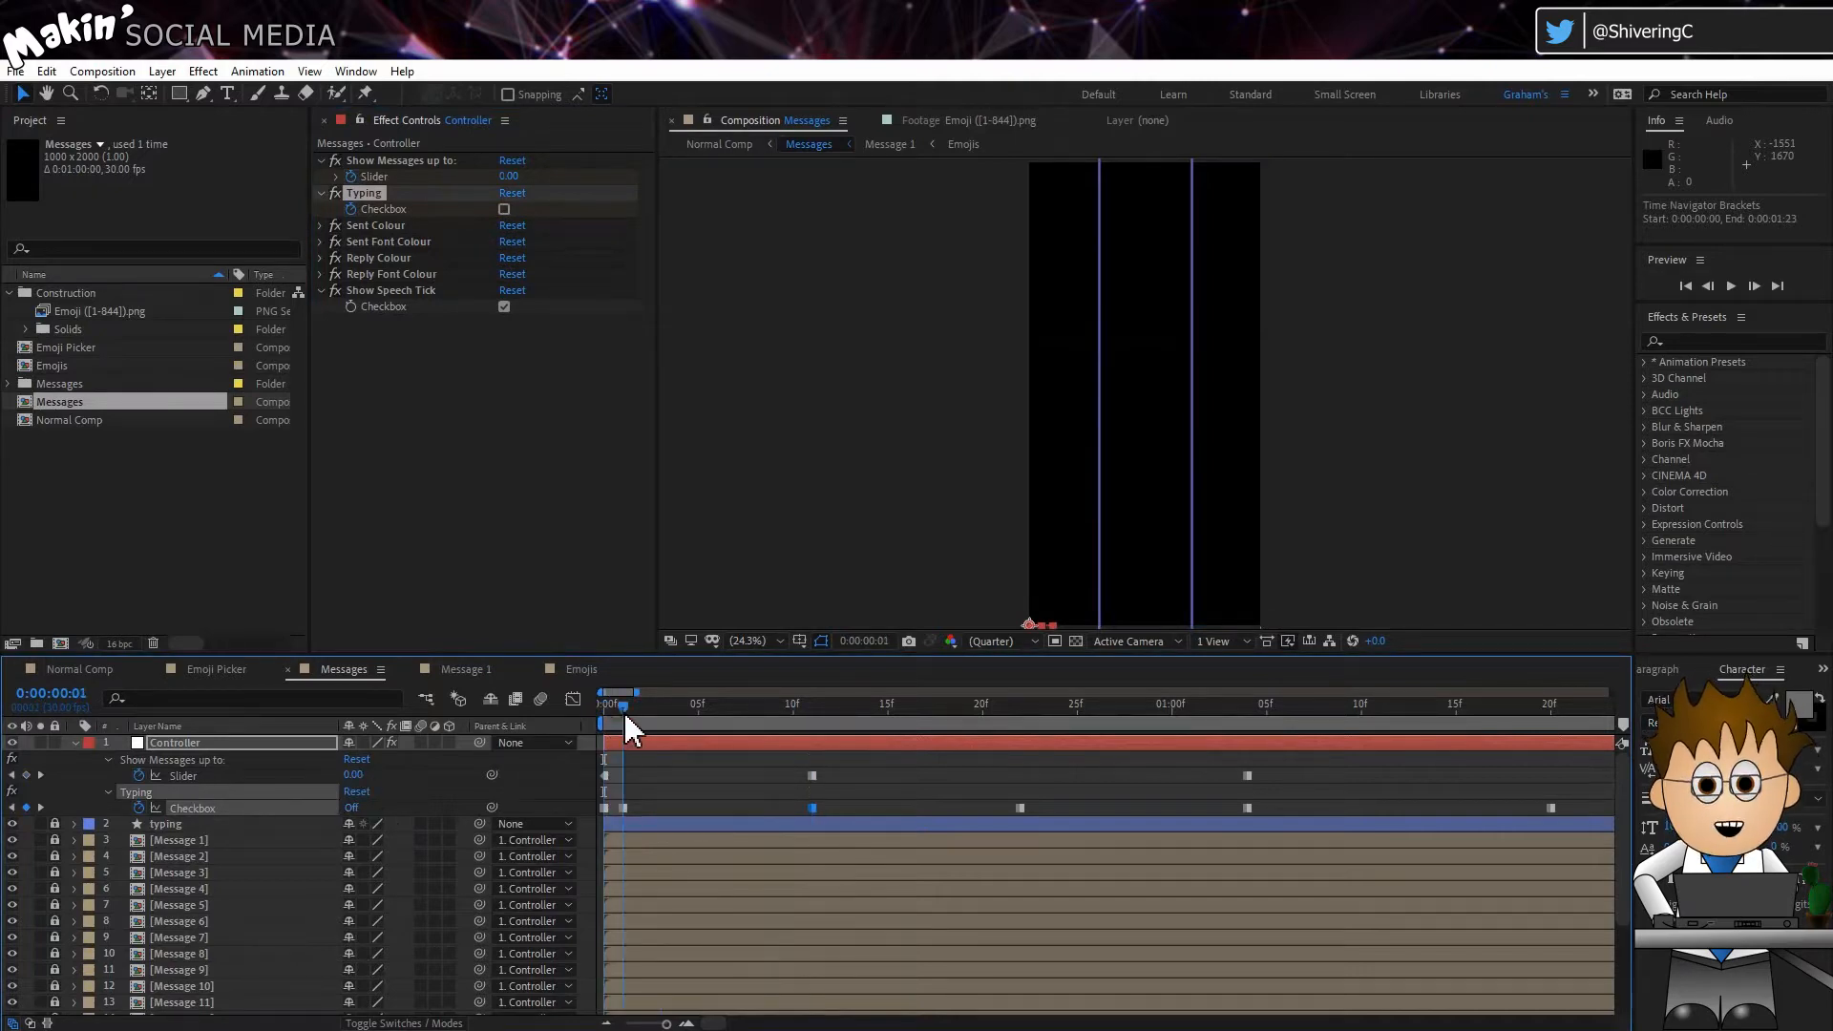
left_click(814, 712)
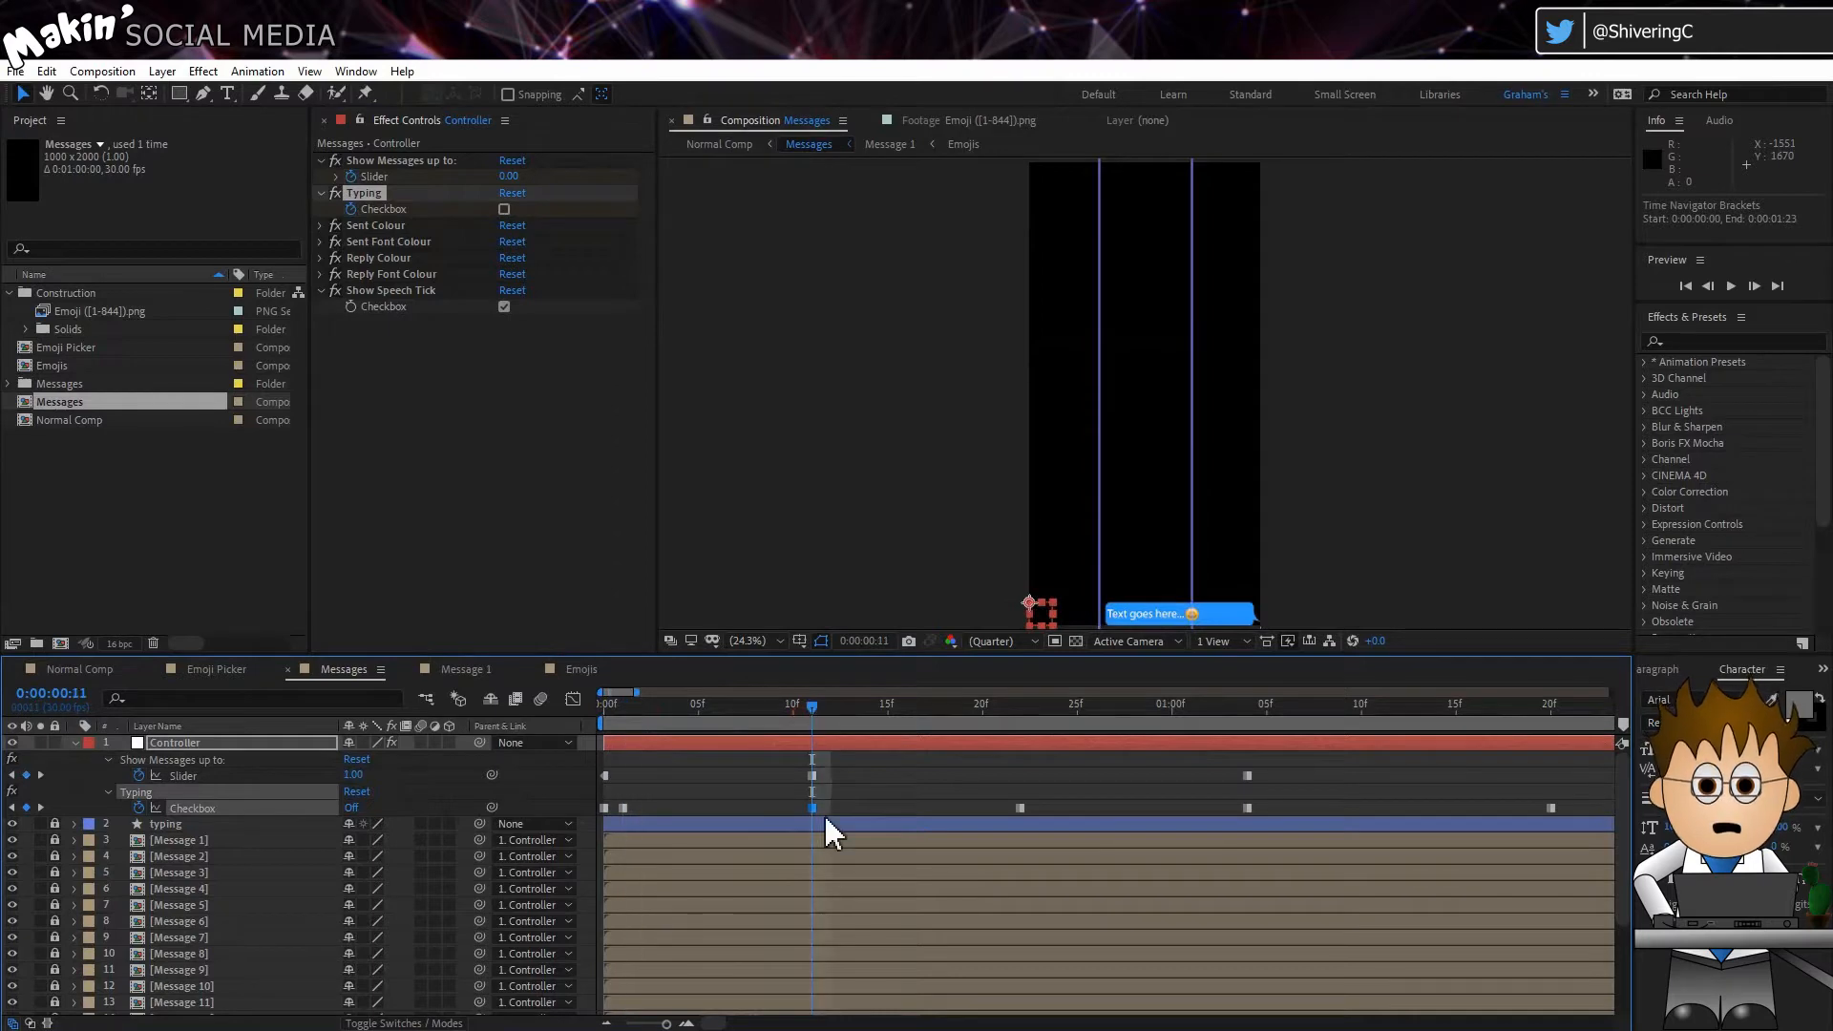
left_click_drag(1002, 708, 1253, 710)
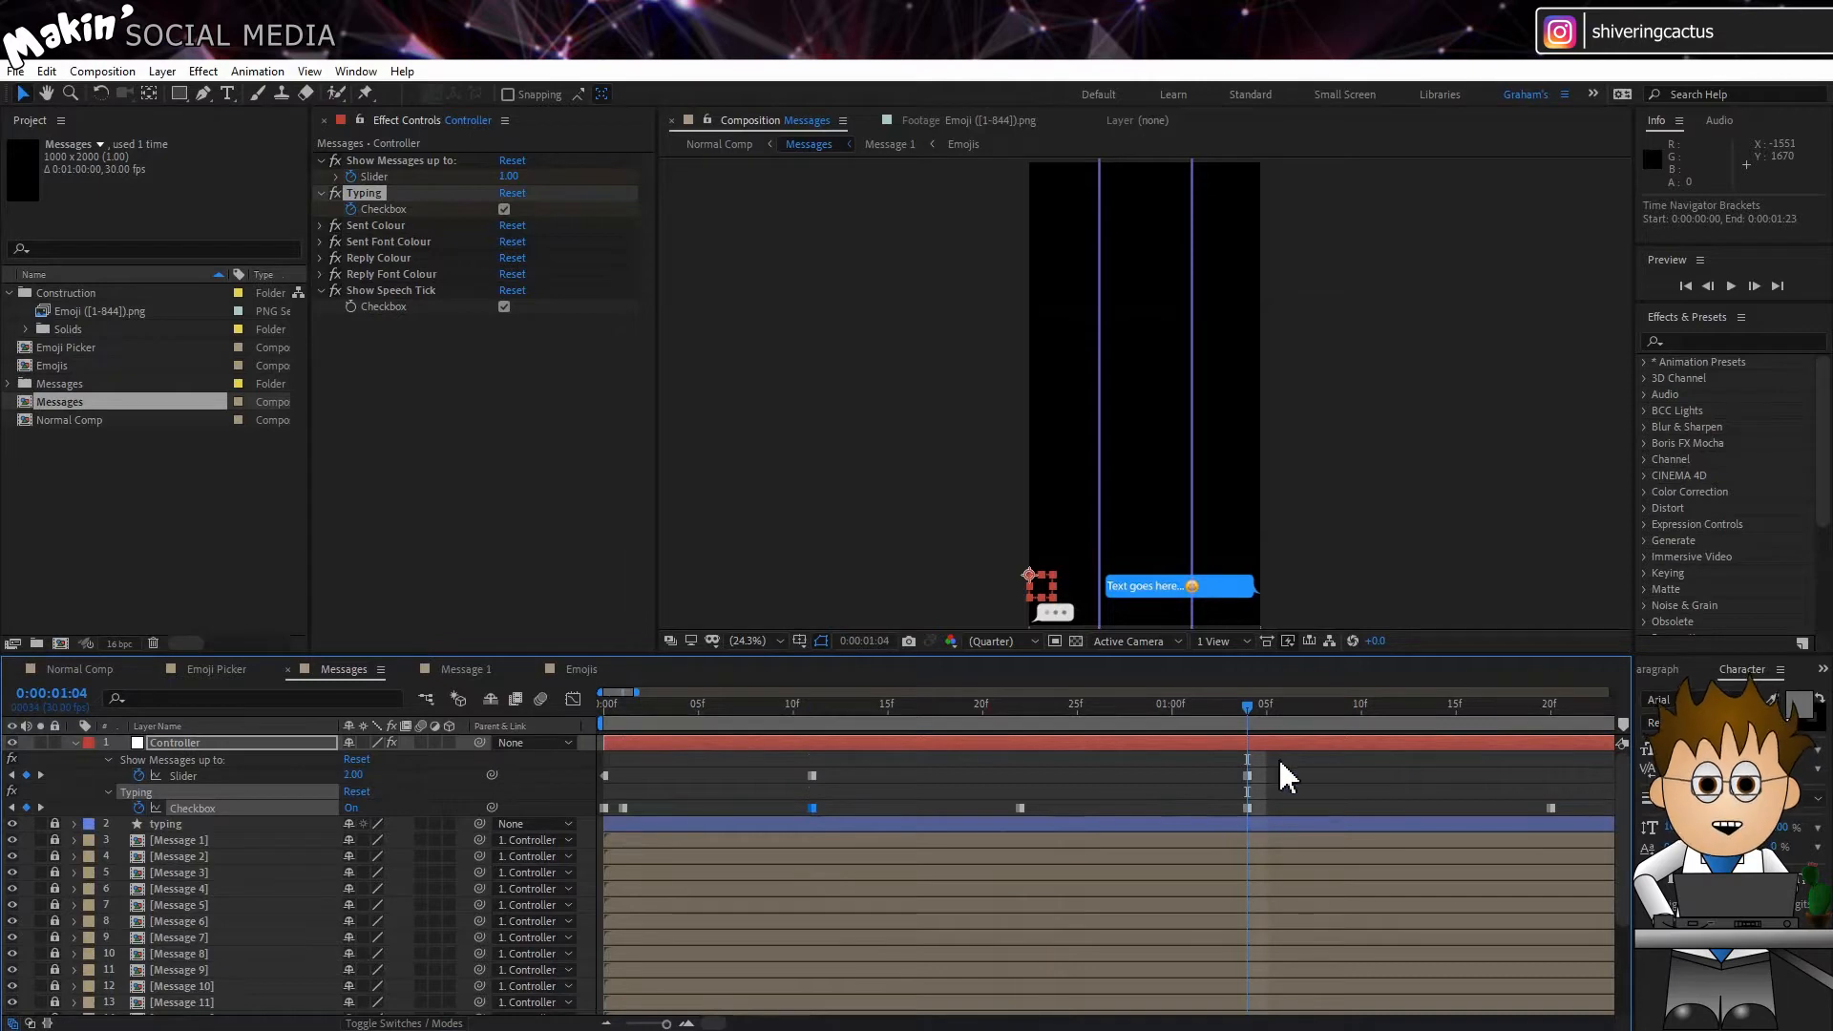
left_click(1412, 709)
left_click_drag(1411, 709, 1547, 707)
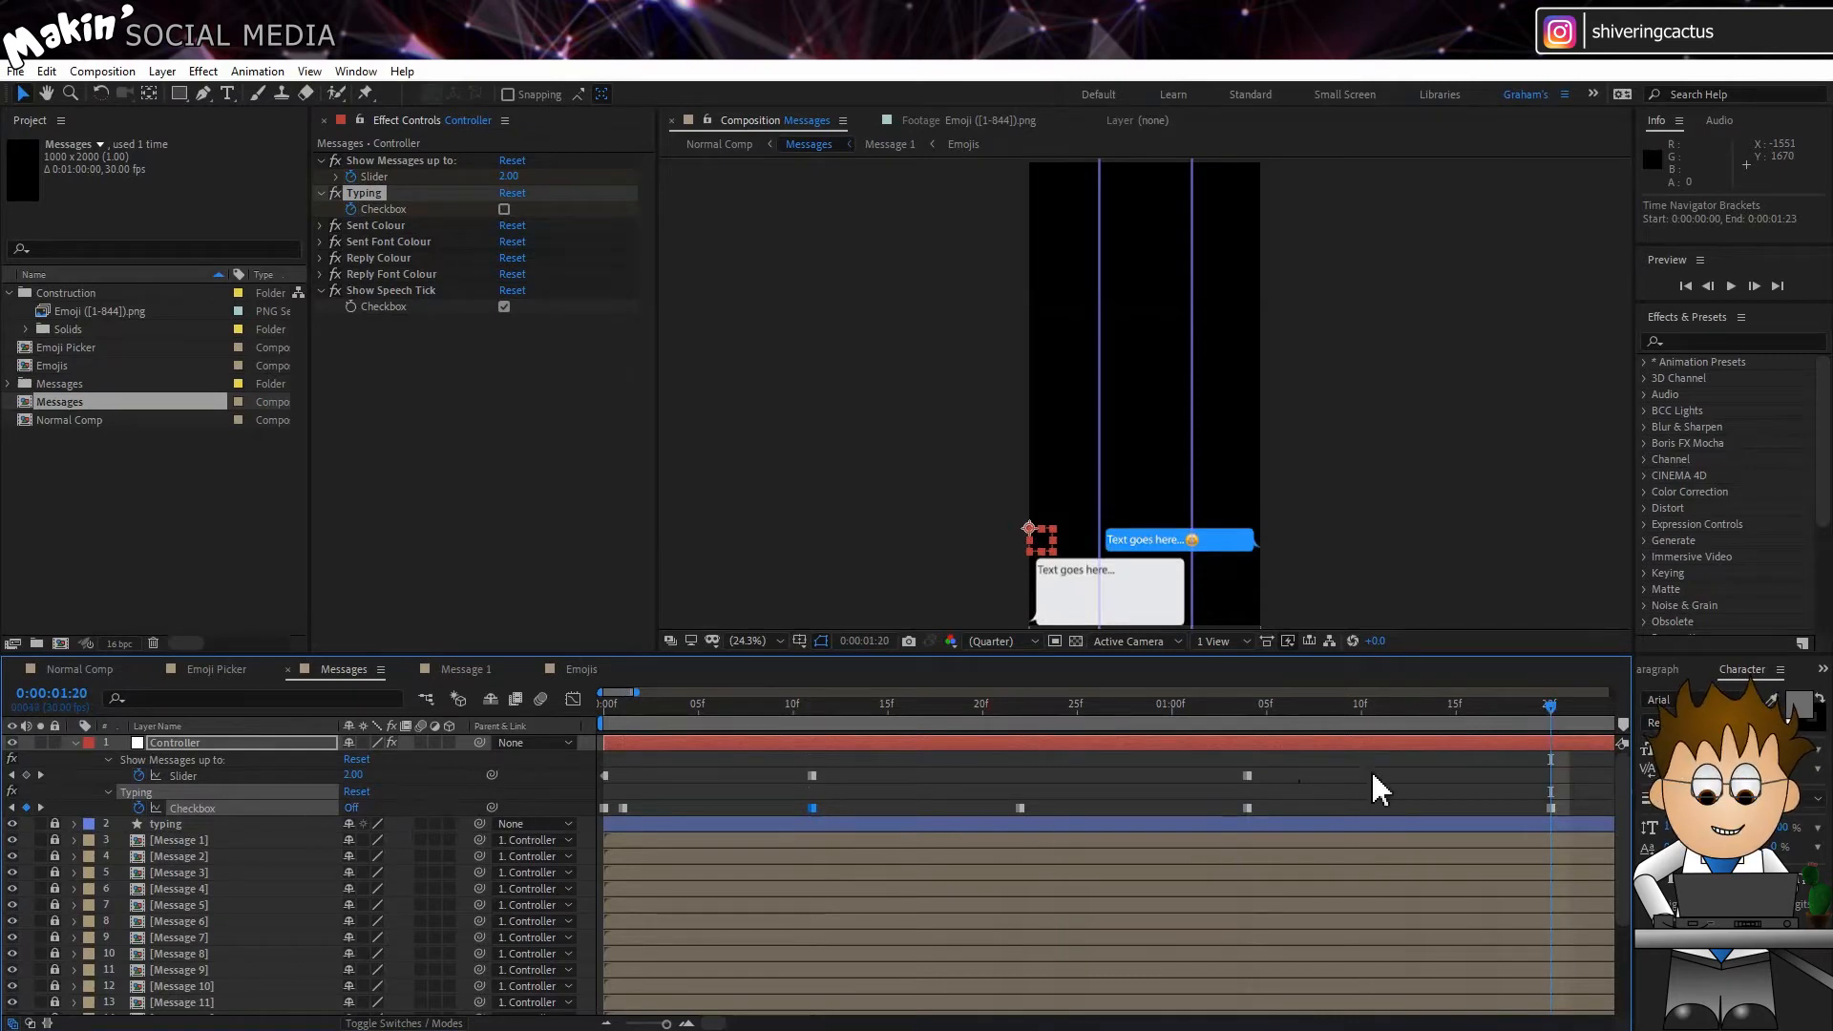
left_click_drag(710, 1021, 662, 1014)
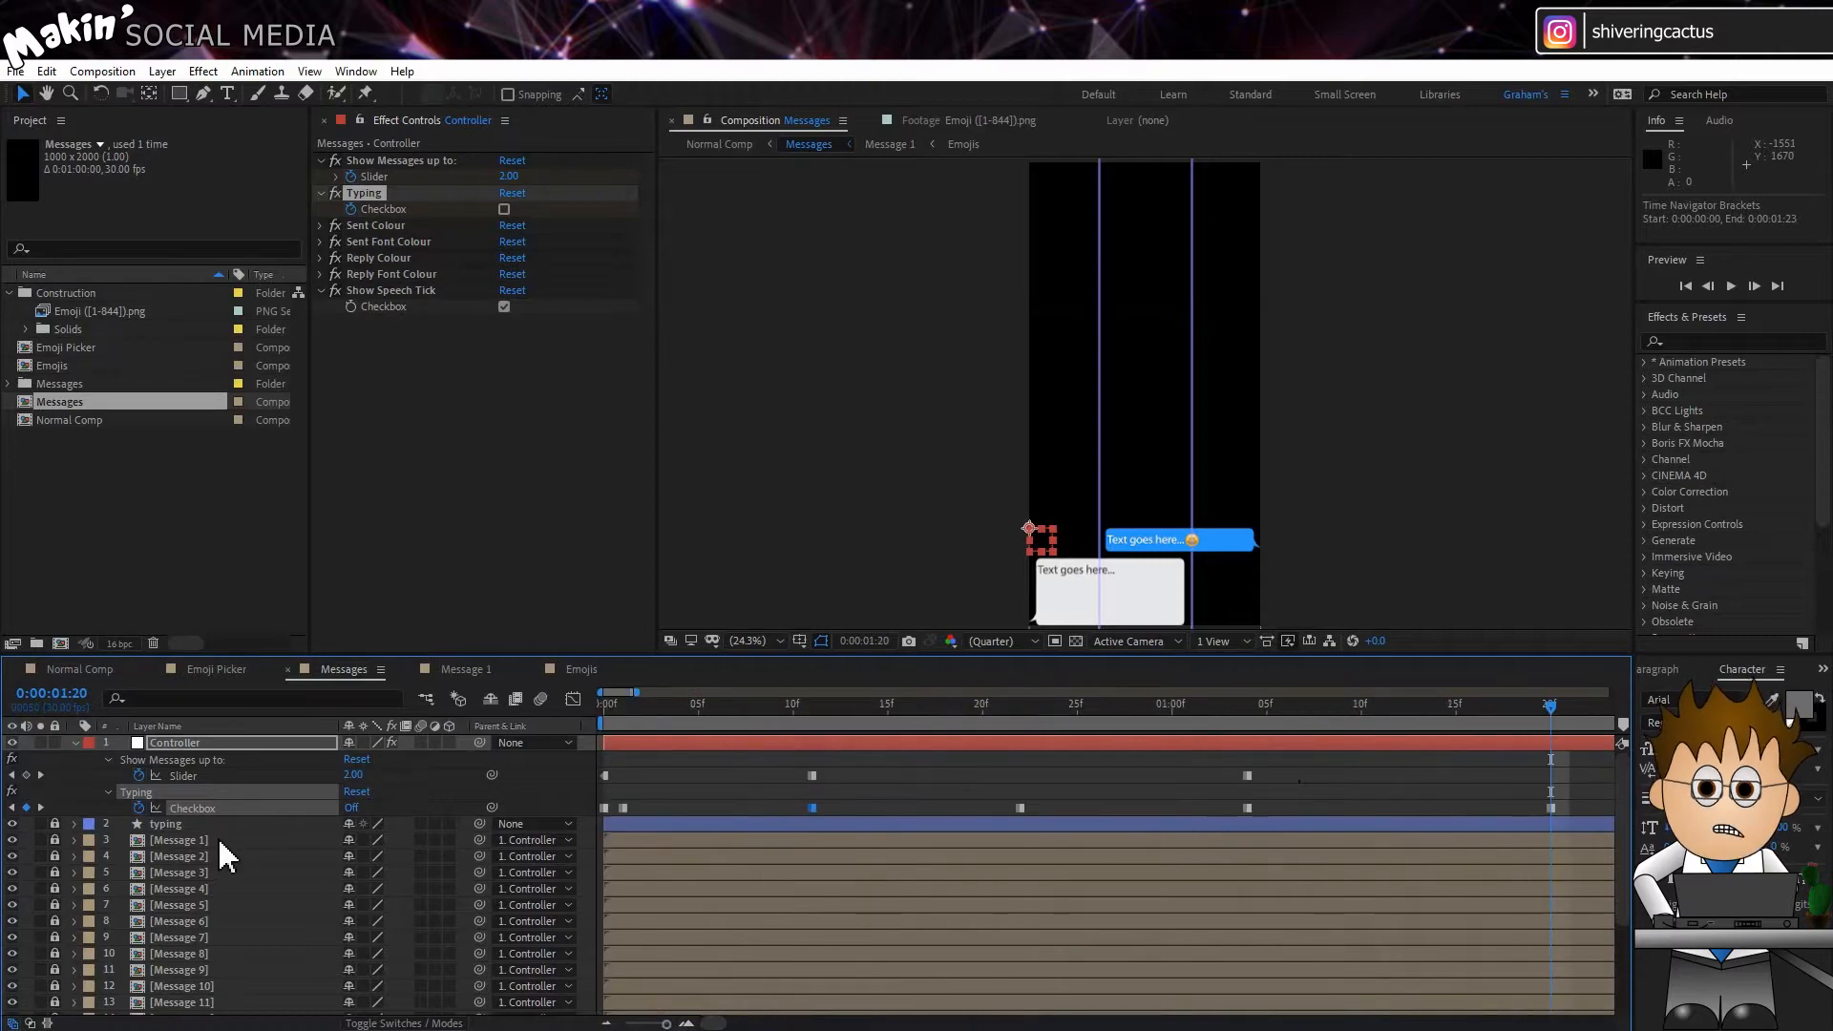
Step: Unlock the Message 1 layer, open the Message 1 composition and select its Controller layer
left_click(55, 841)
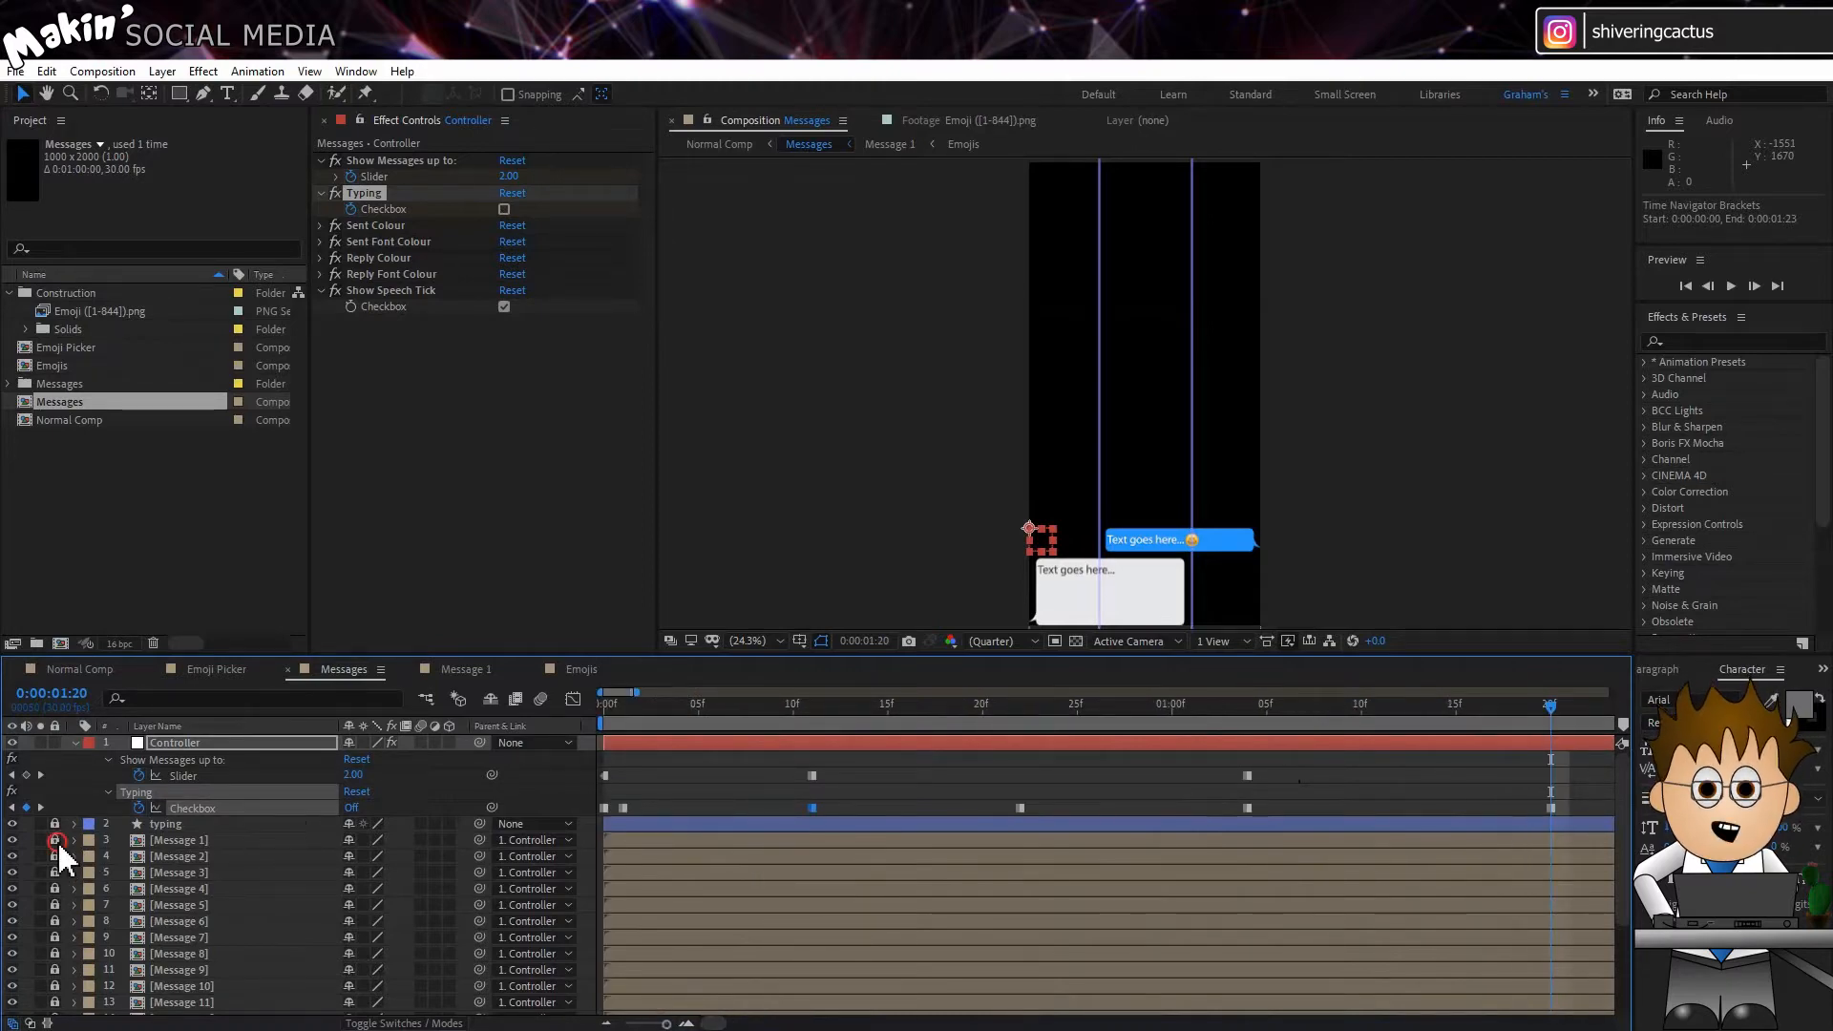
left_click(190, 840)
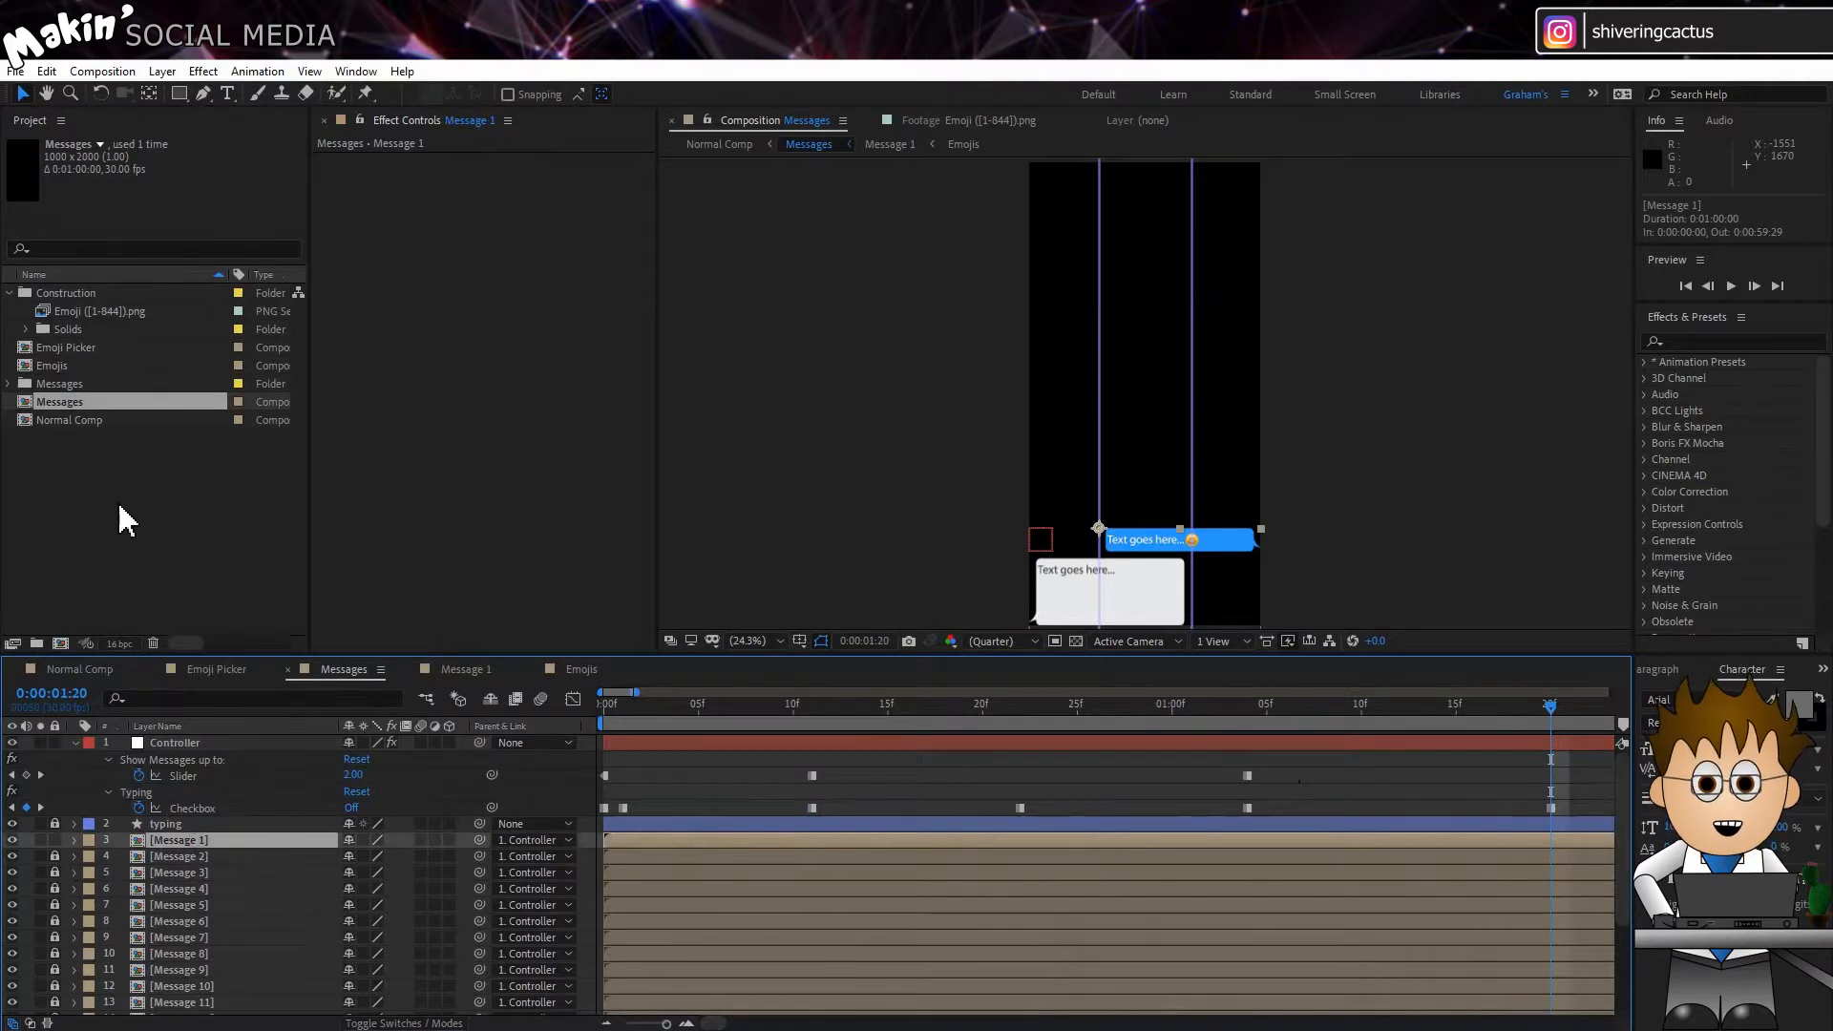
left_click(8, 384)
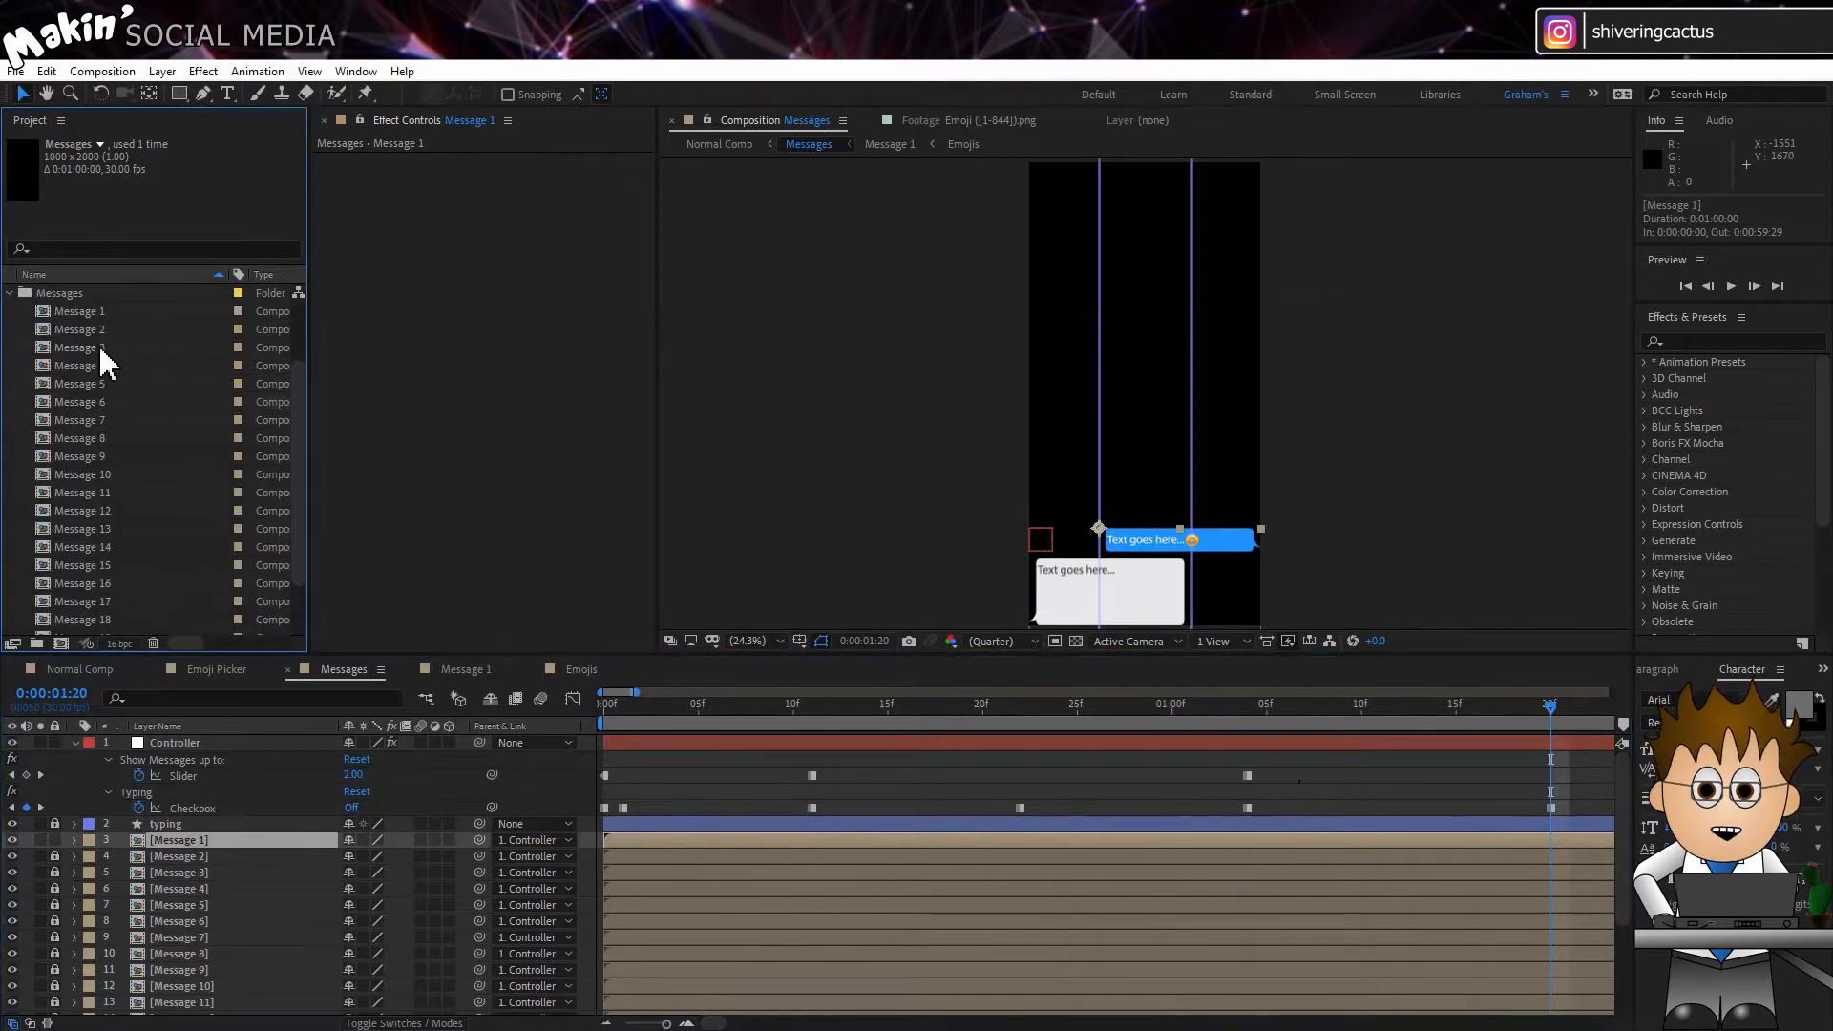
left_click(456, 668)
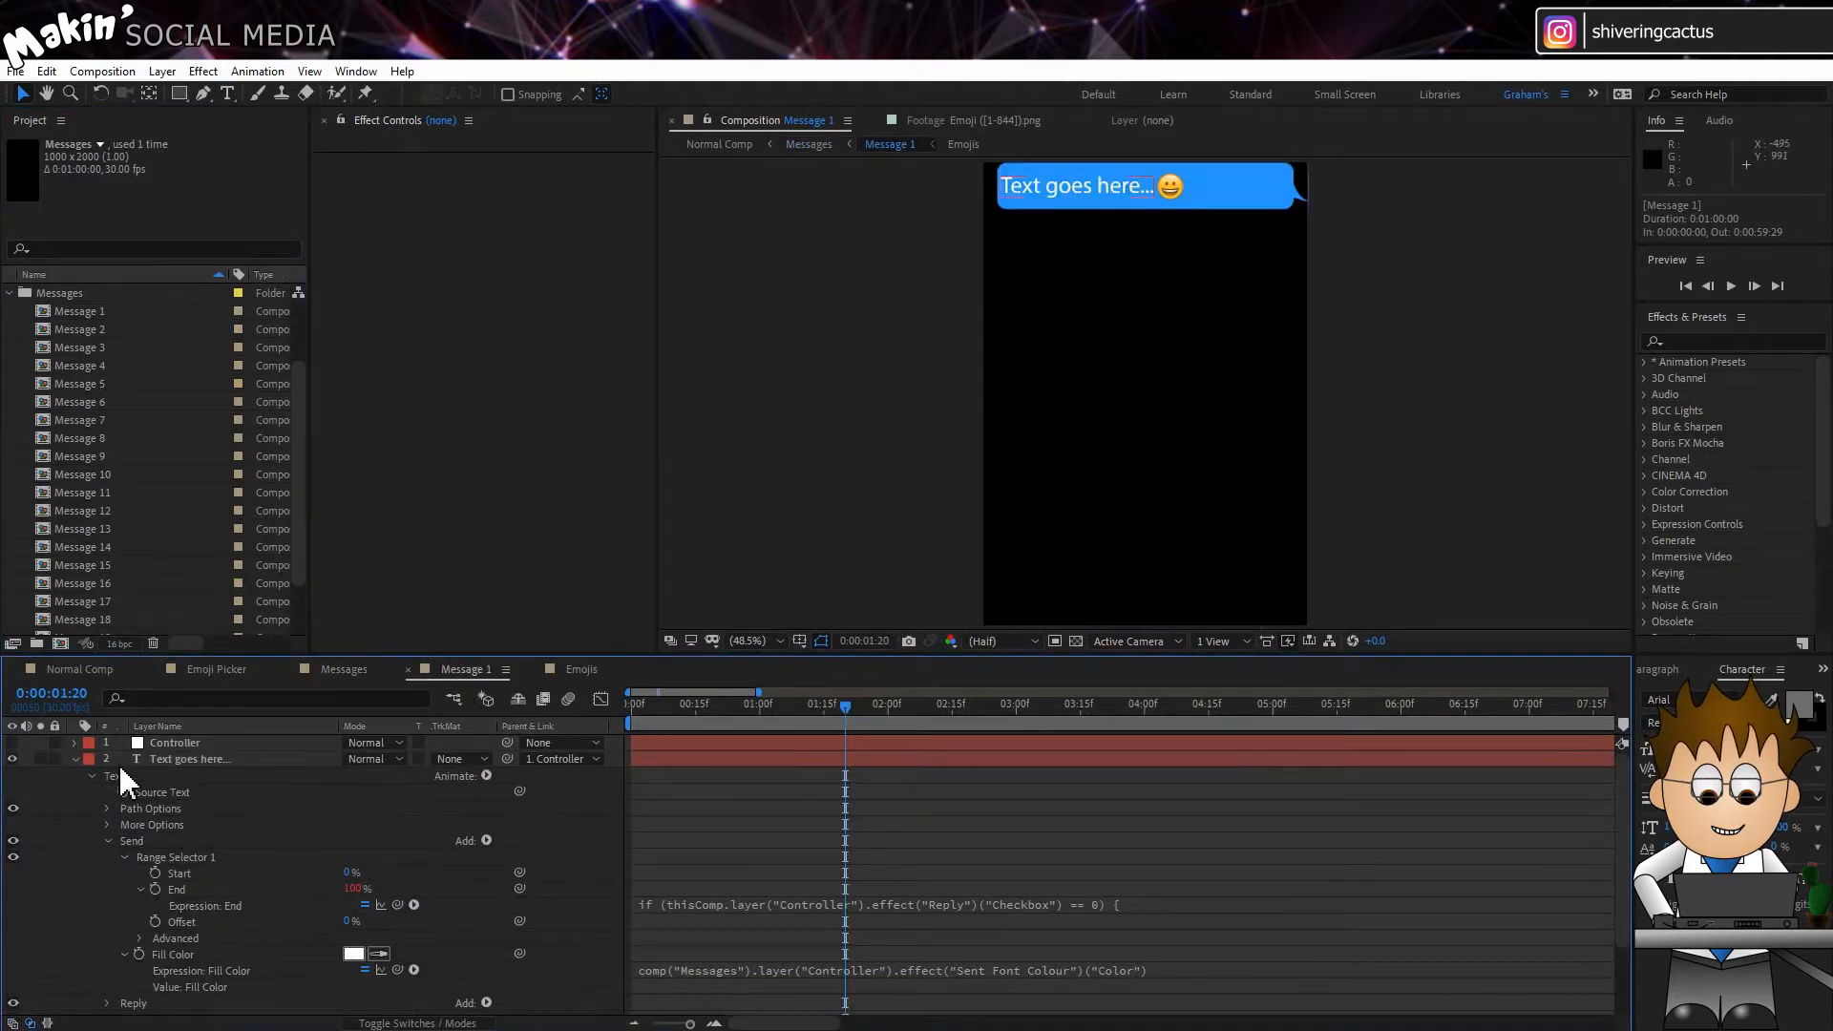
left_click(75, 759)
left_click(182, 743)
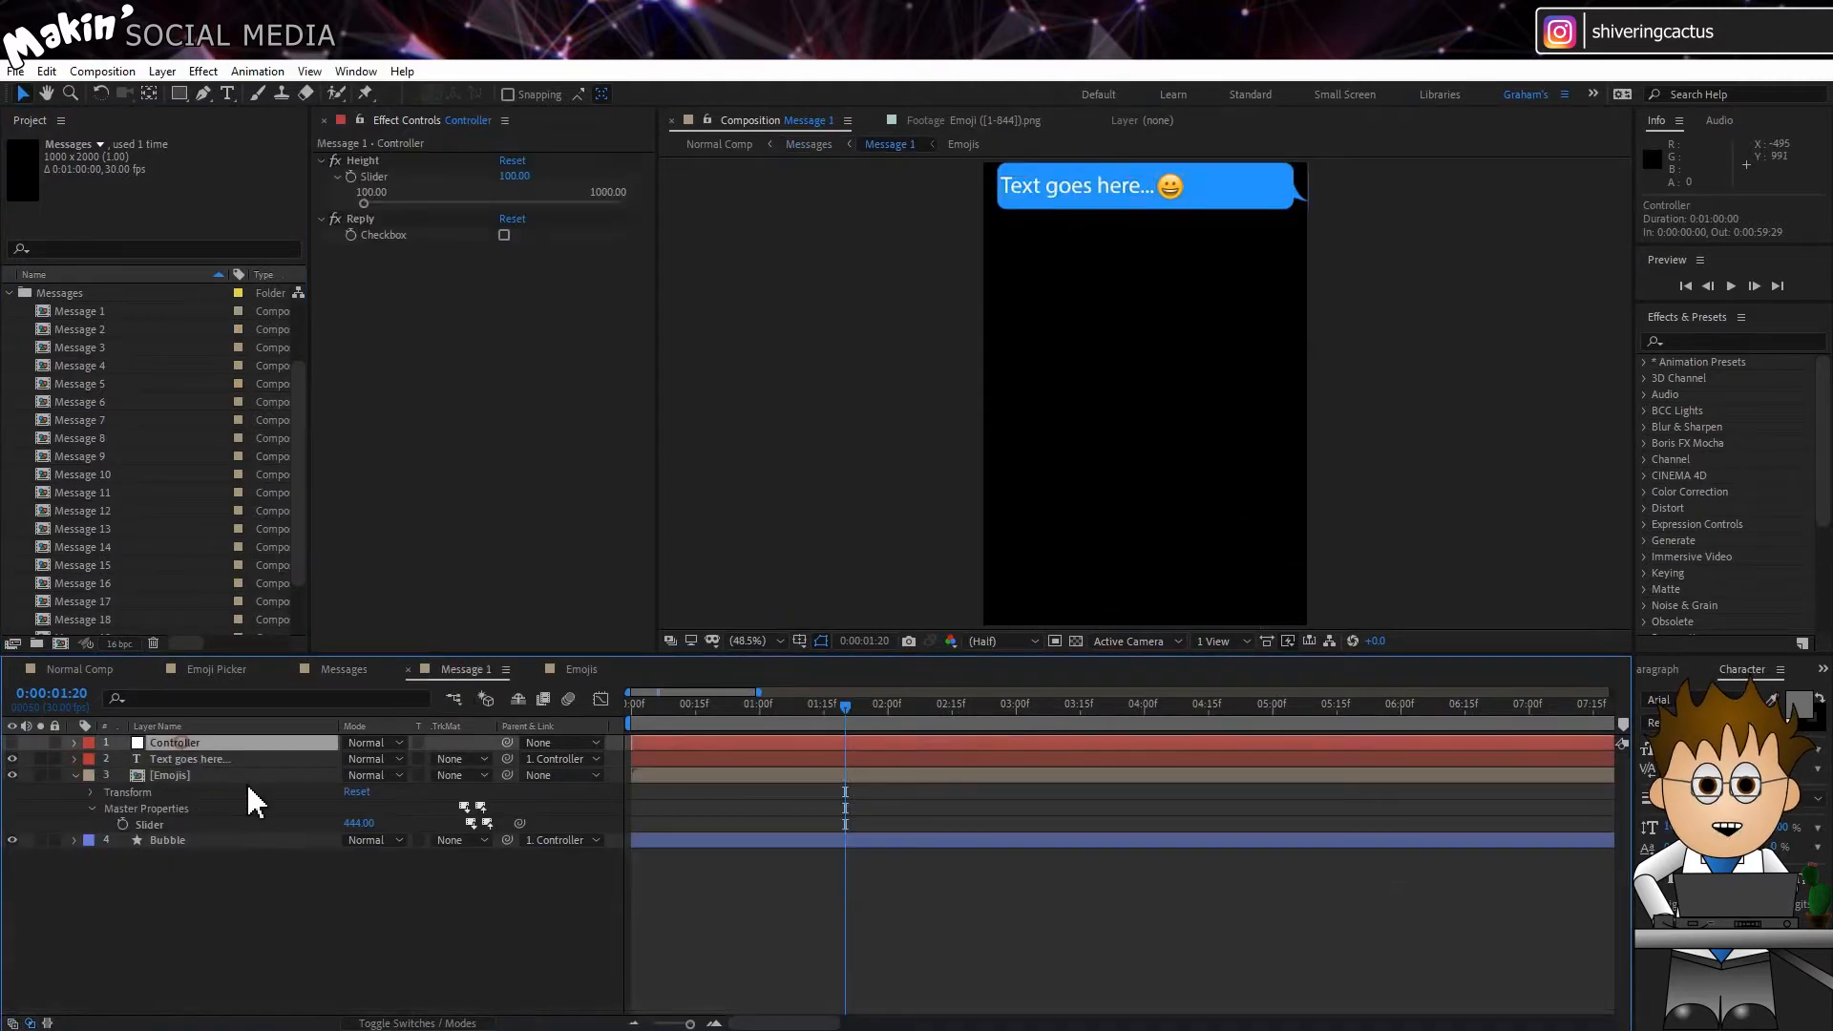
Step: Try out a taller bubble Height and the Reply option on the Message 1 controller
mouse_move(366, 203)
left_mouse_down()
mouse_move(478, 216)
mouse_move(373, 213)
left_mouse_up()
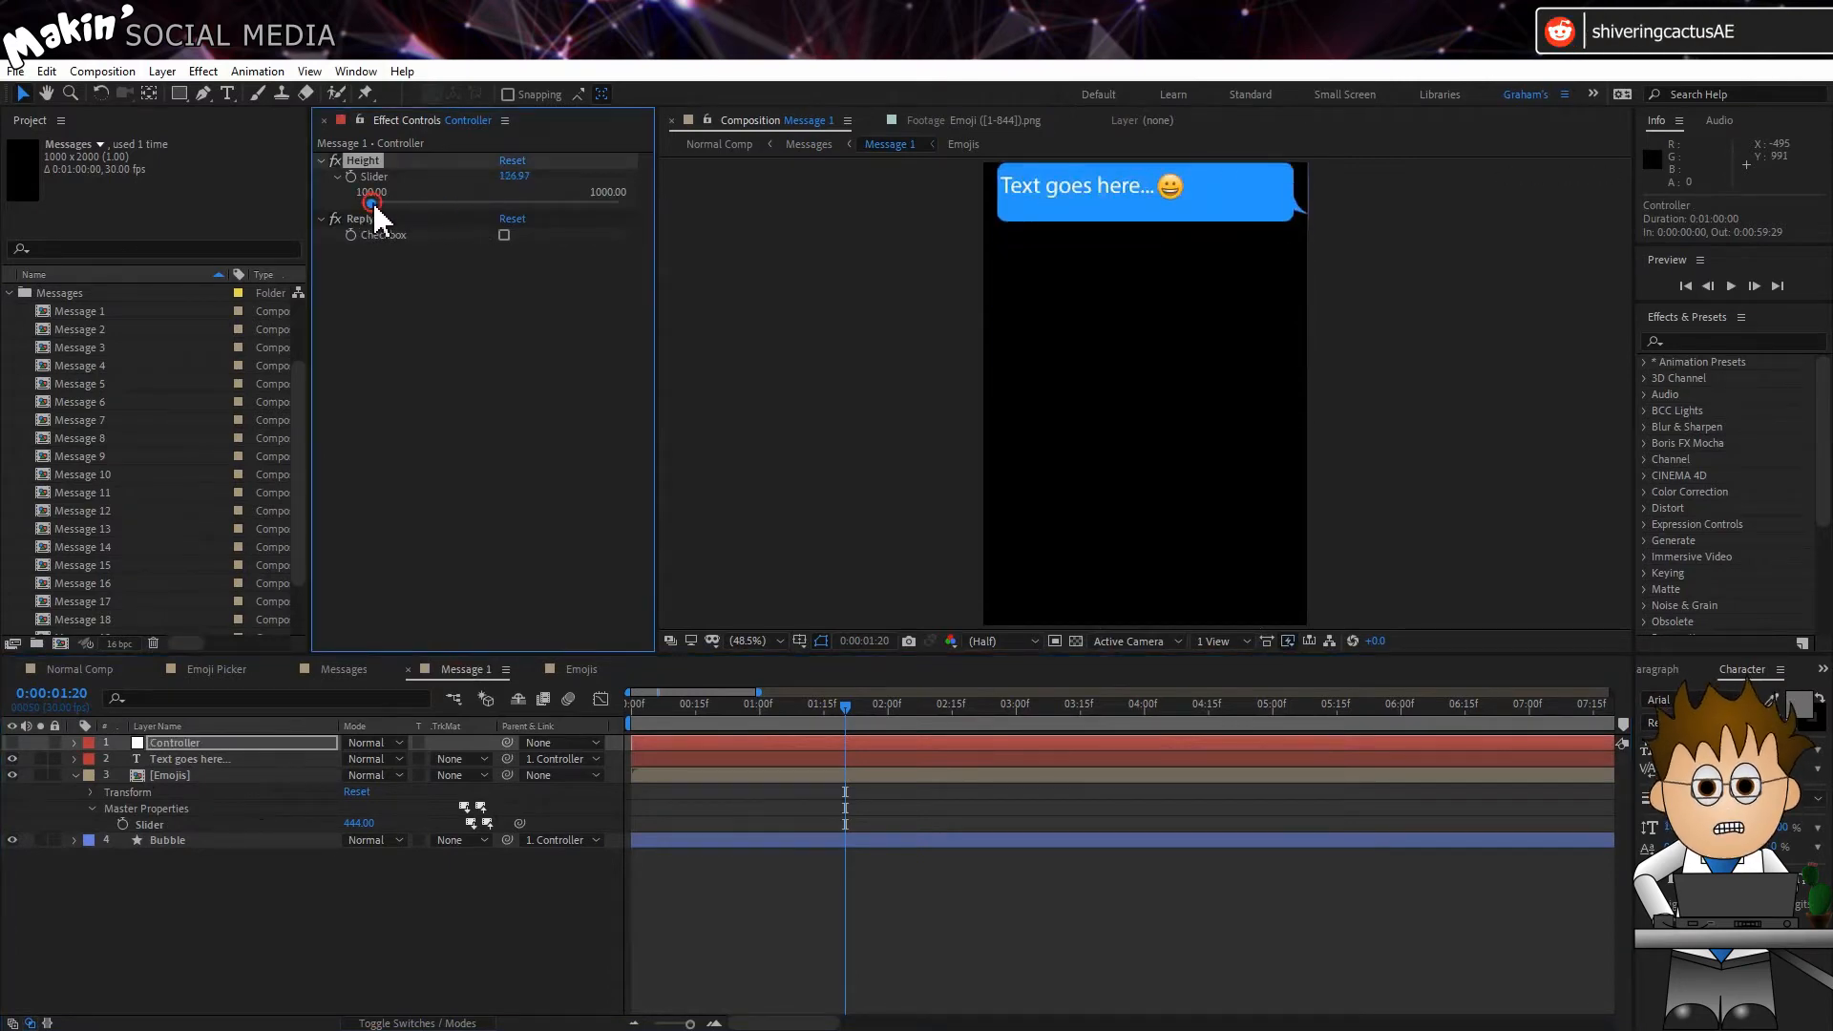
left_click(538, 355)
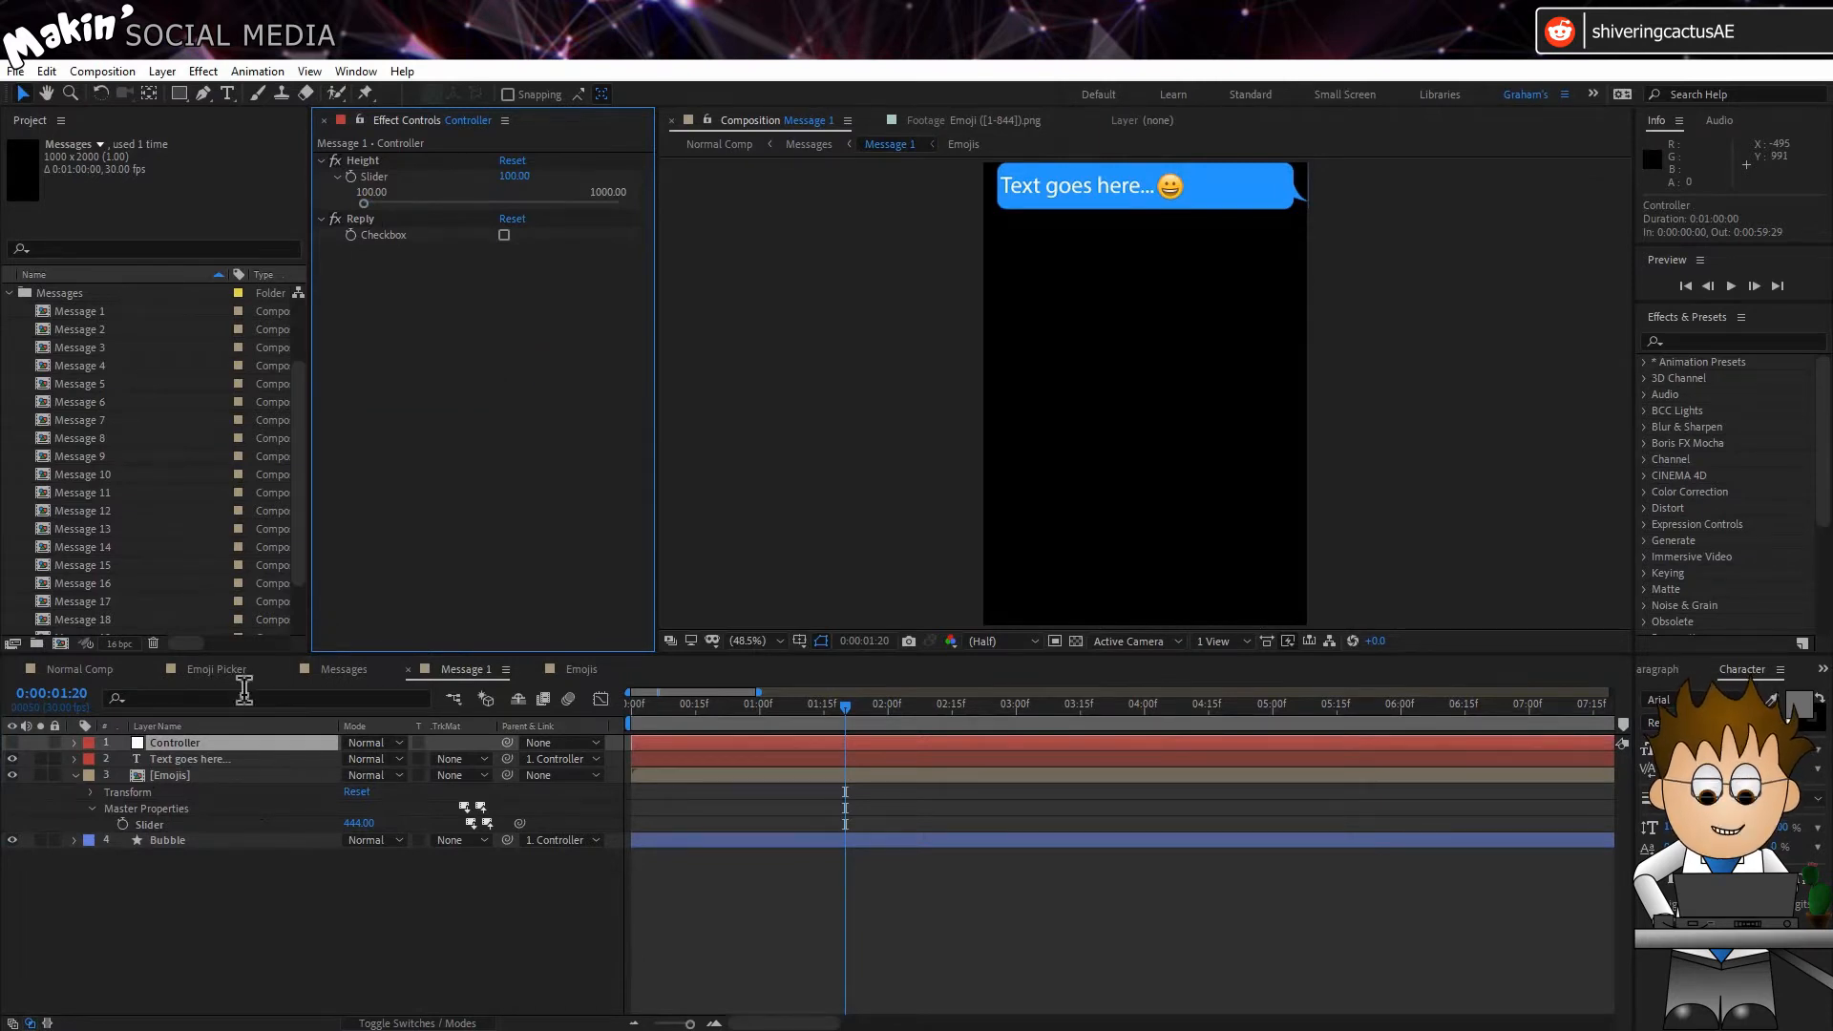
left_click(505, 235)
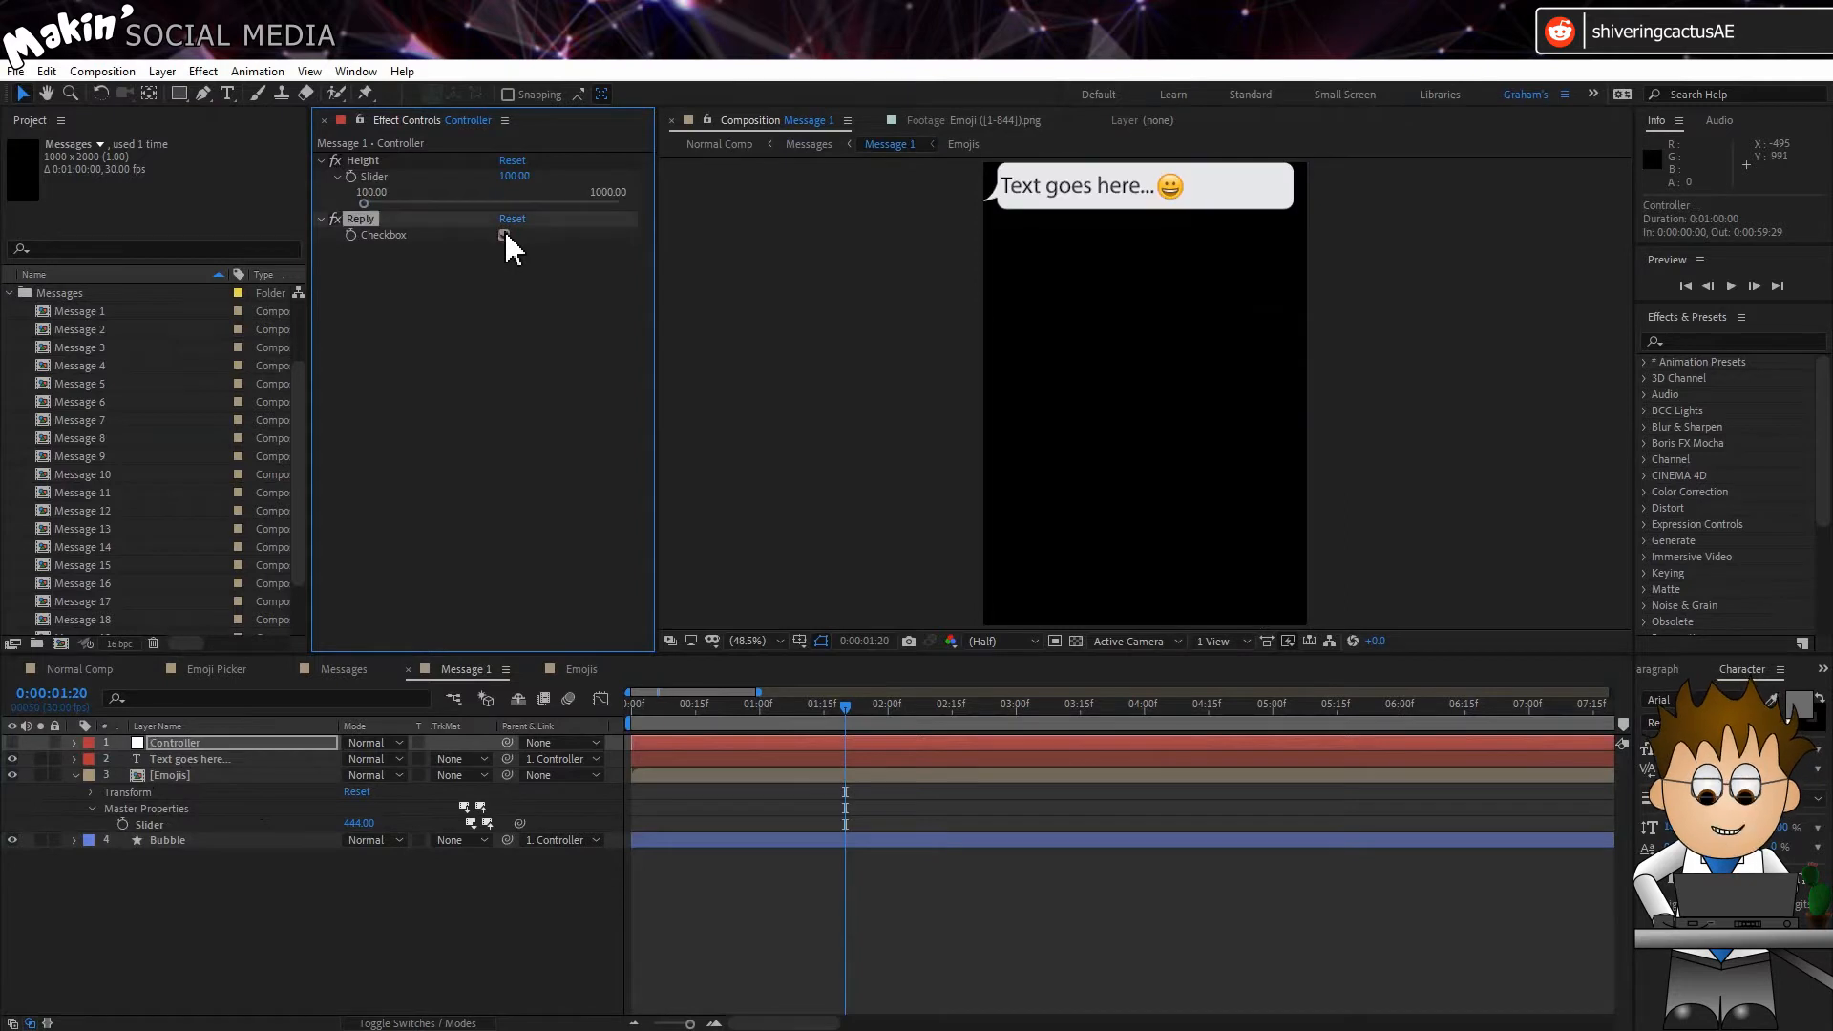
left_click(504, 235)
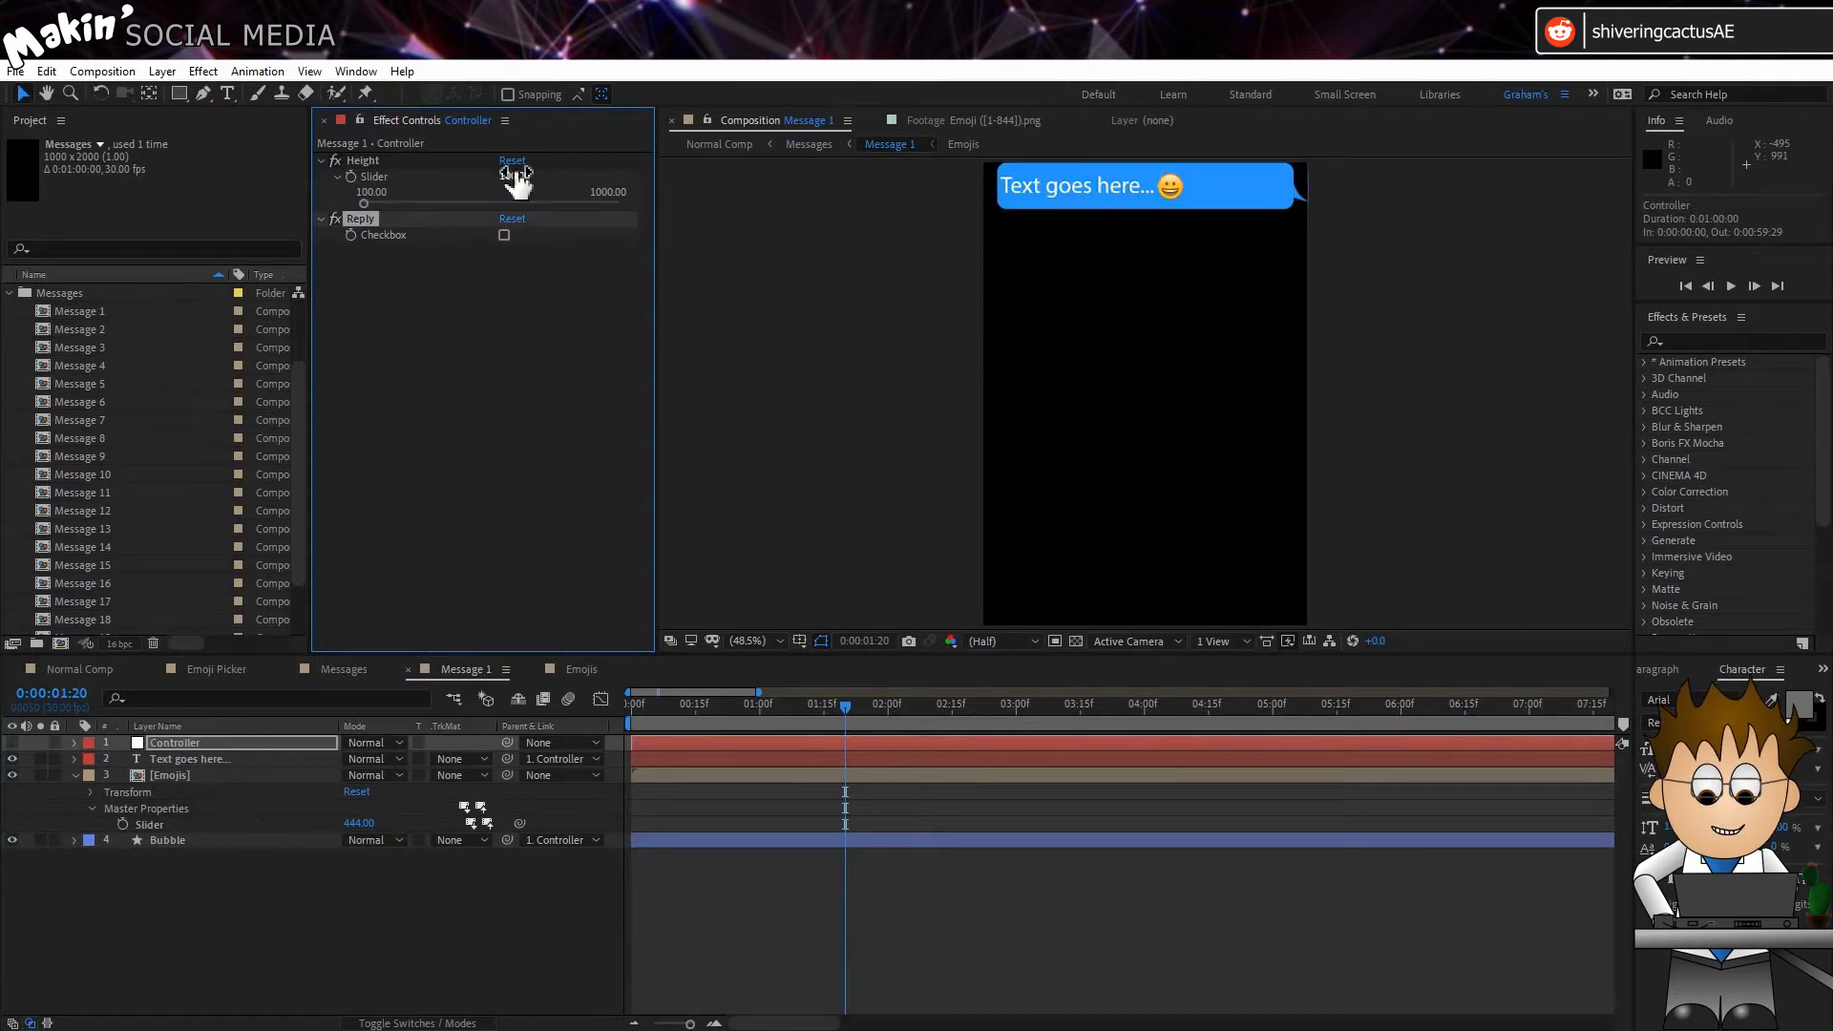
Step: Set the message bubble's Height to 143 and open the "Text goes here..." layer for text editing
left_click_drag(514, 176, 549, 174)
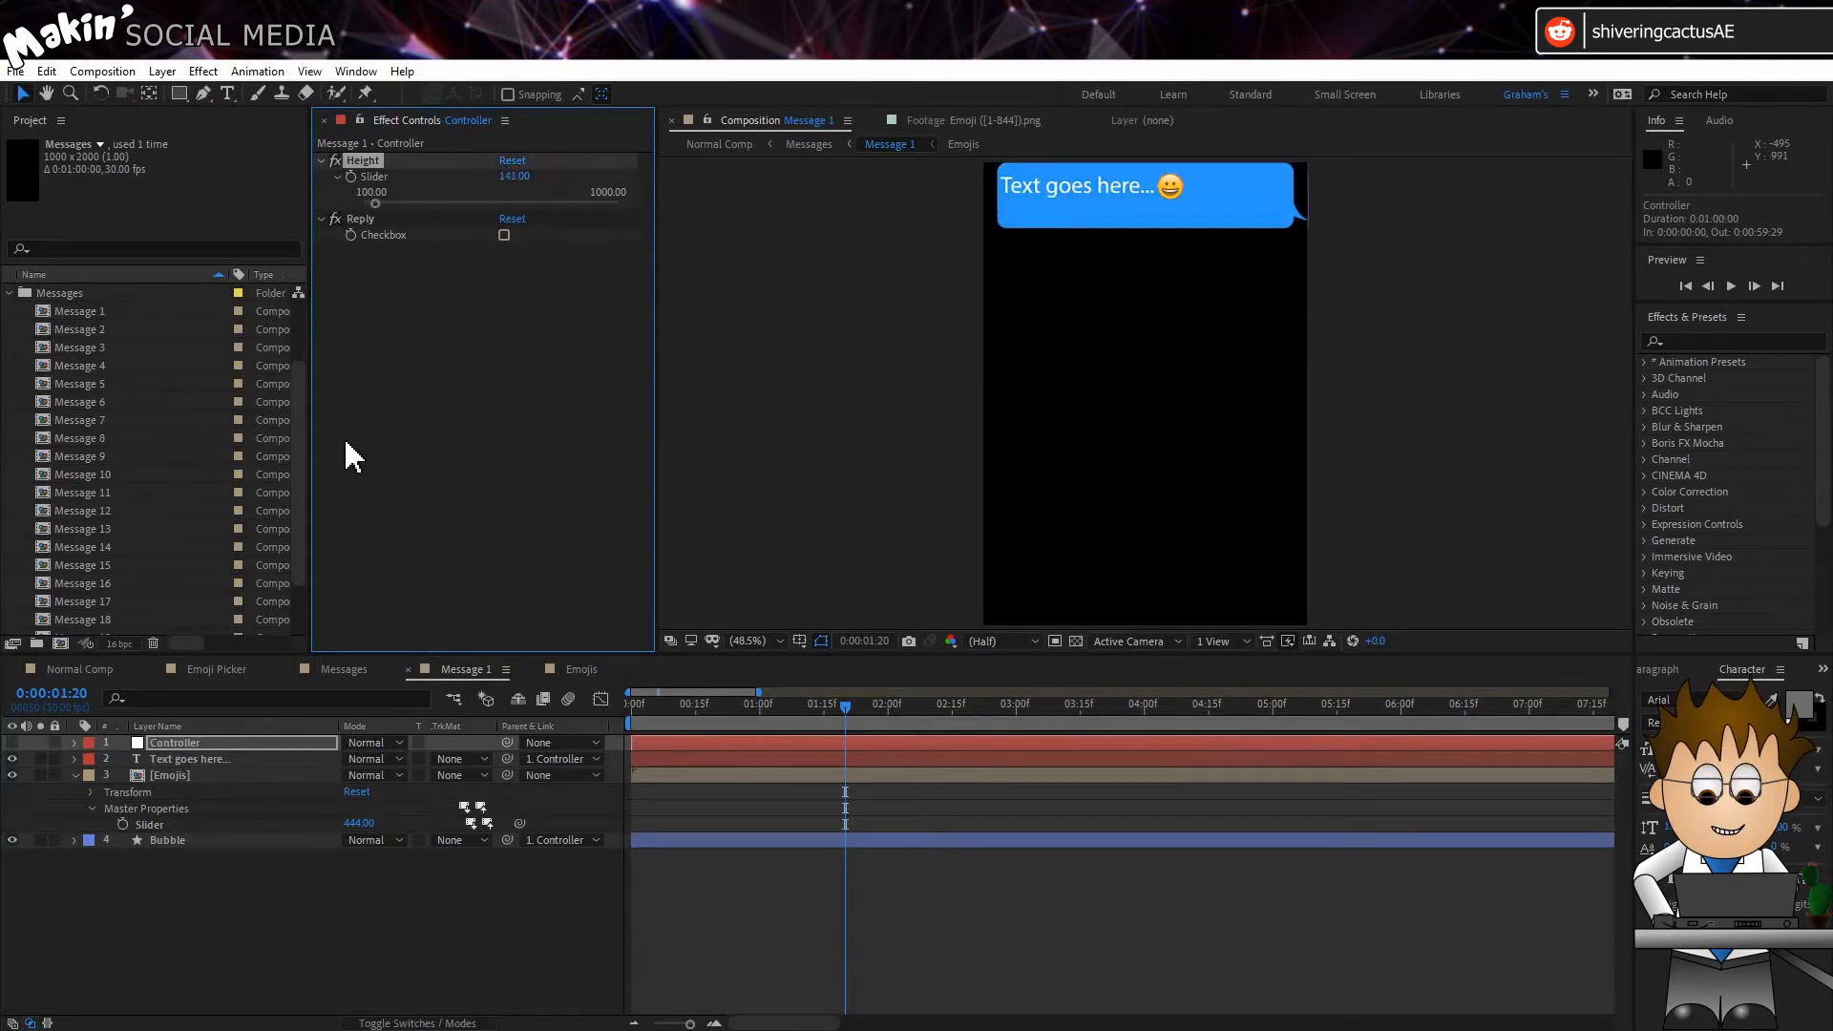
left_click(201, 760)
double_click(199, 760)
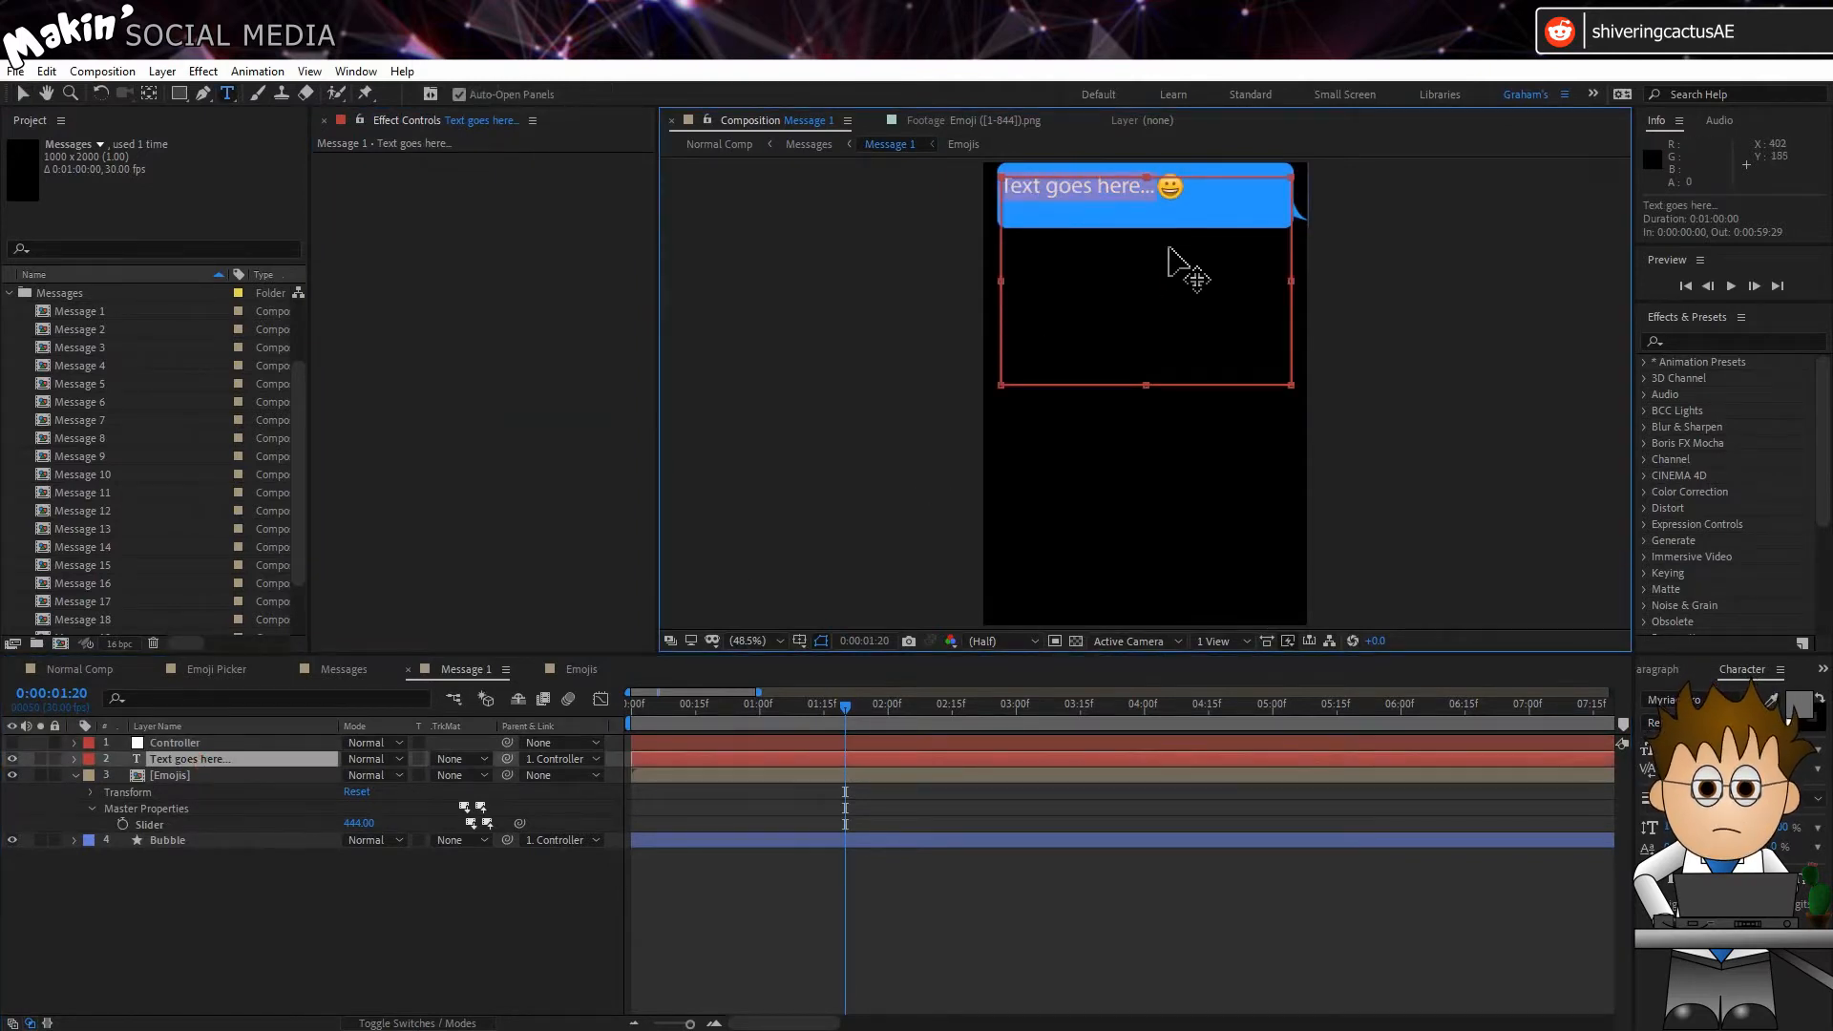
left_click(252, 842)
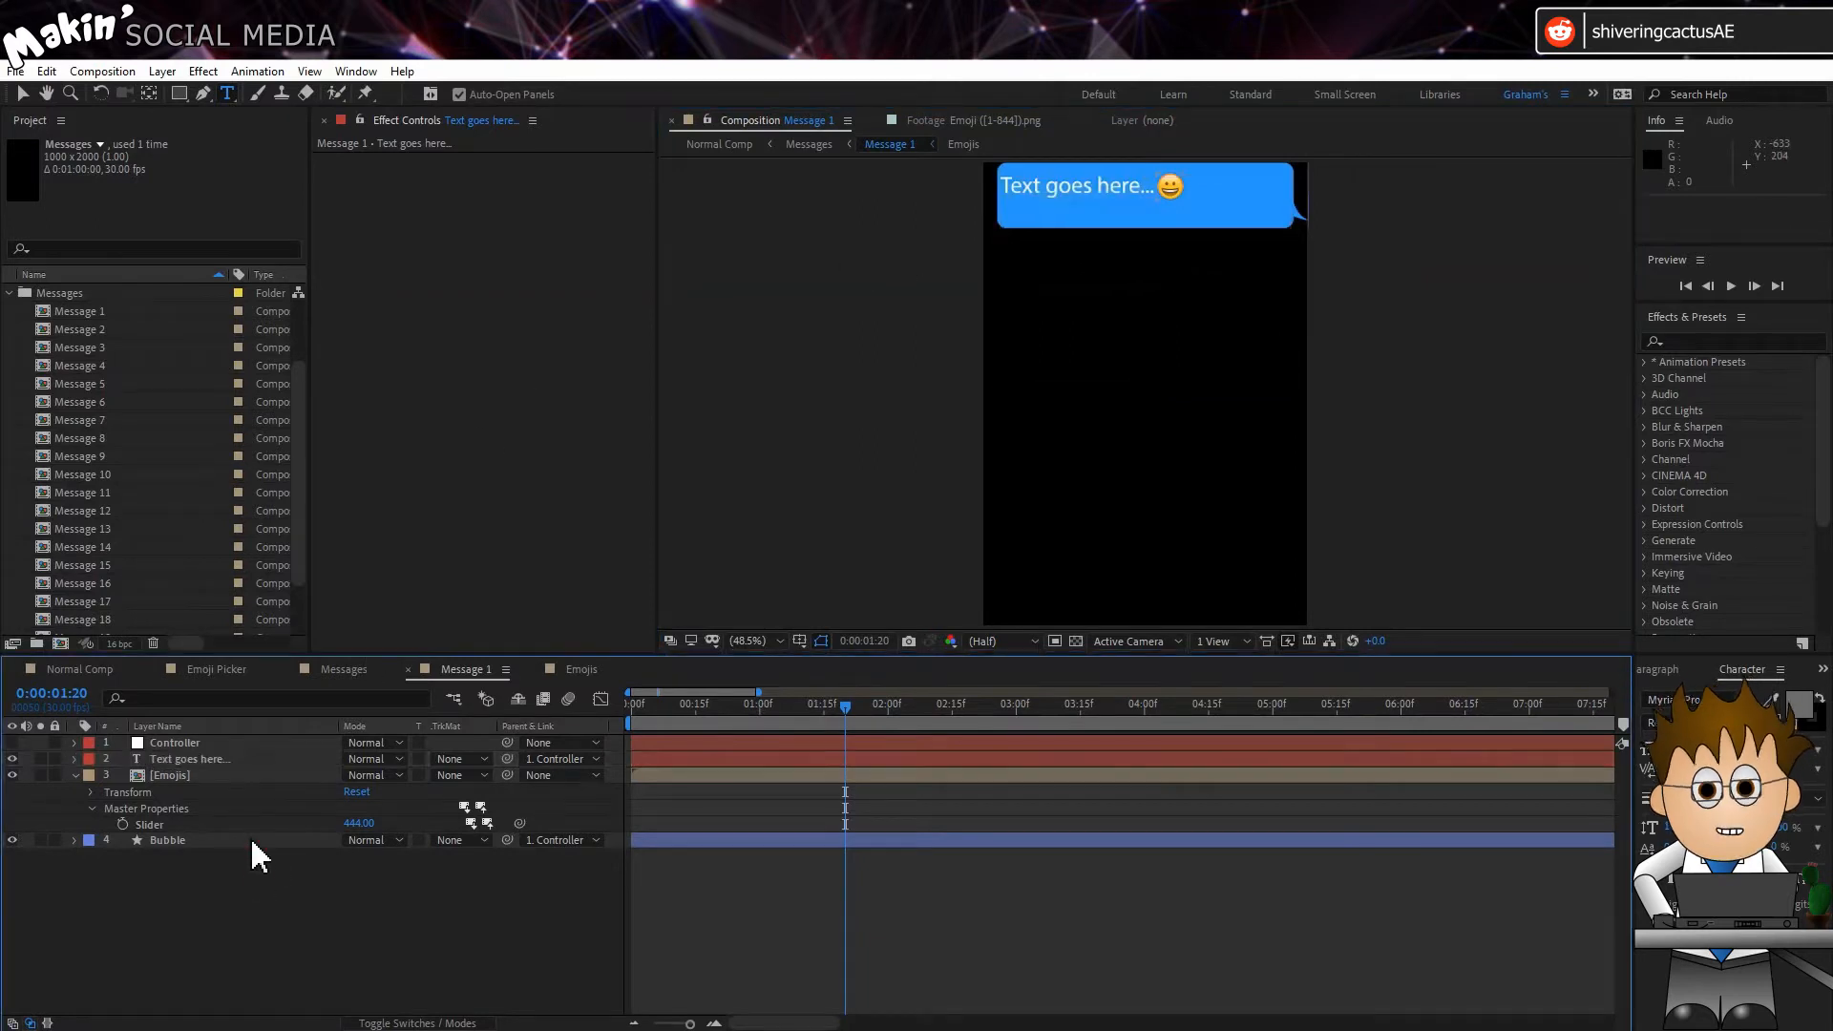
Step: Try another emoji in the message by changing the Emojis layer's Slider to 742
left_click(224, 774)
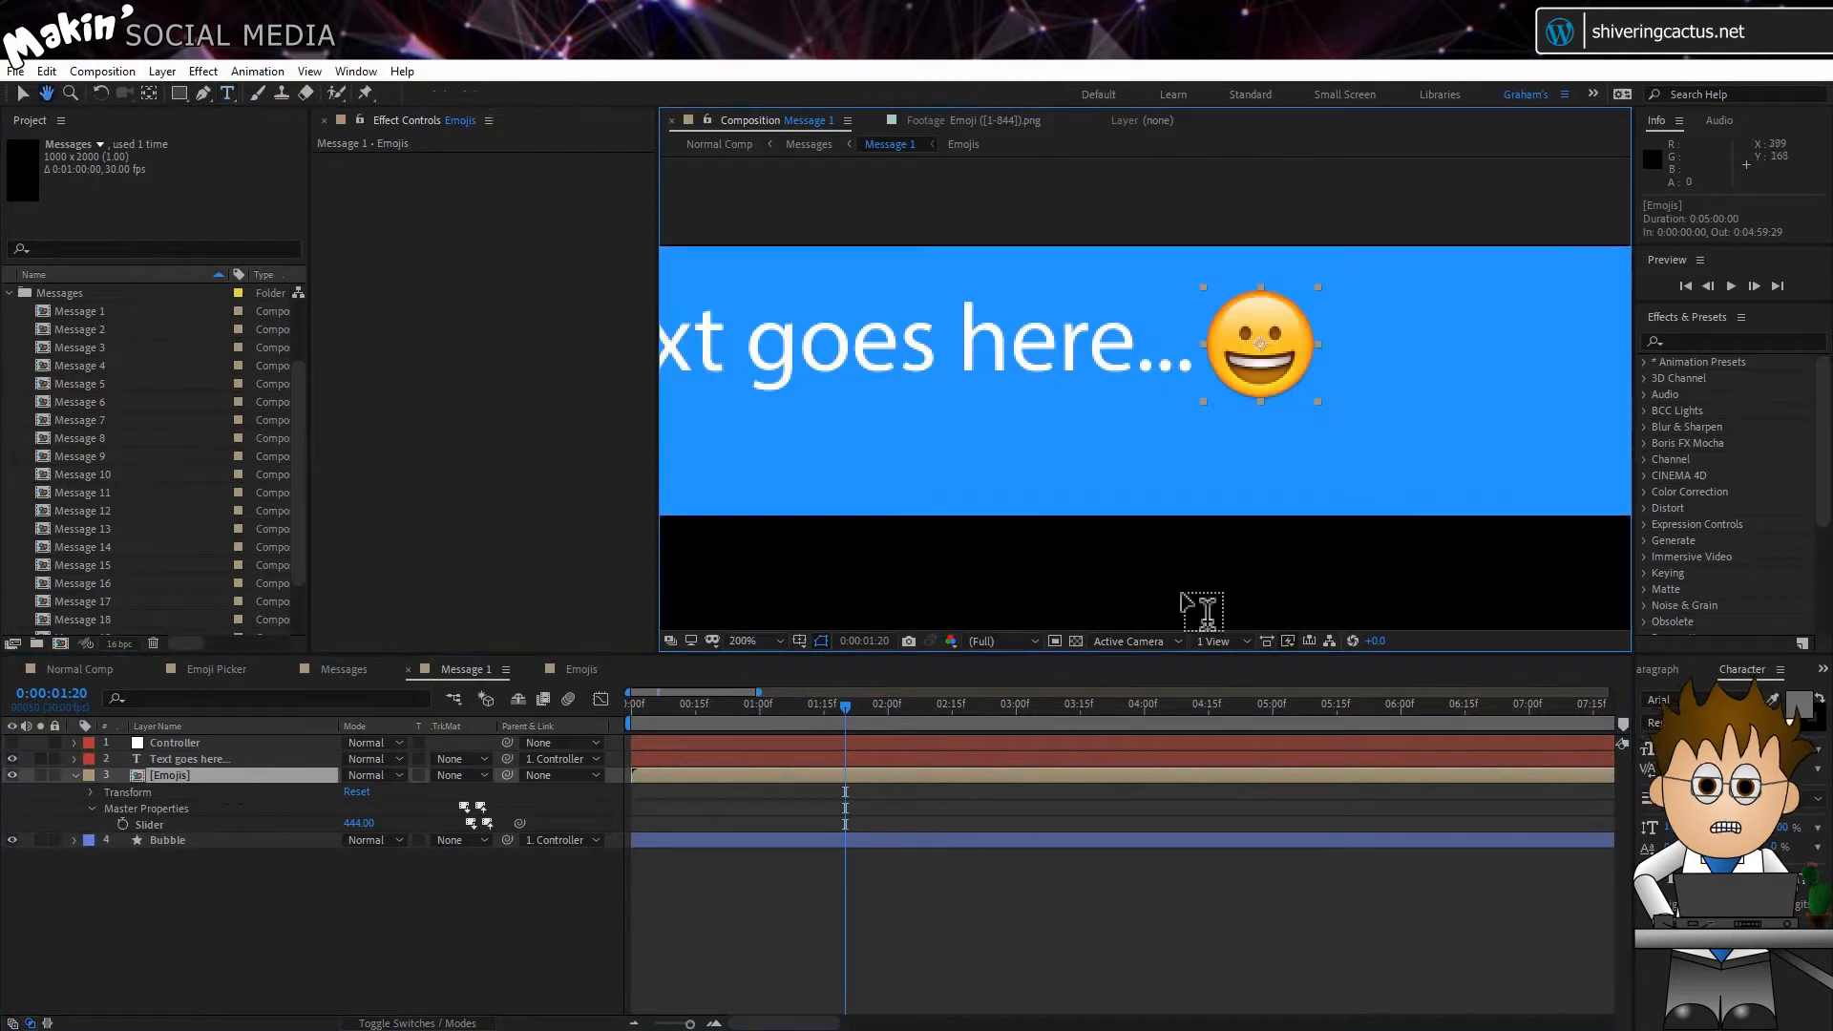
left_click_drag(359, 823, 597, 827)
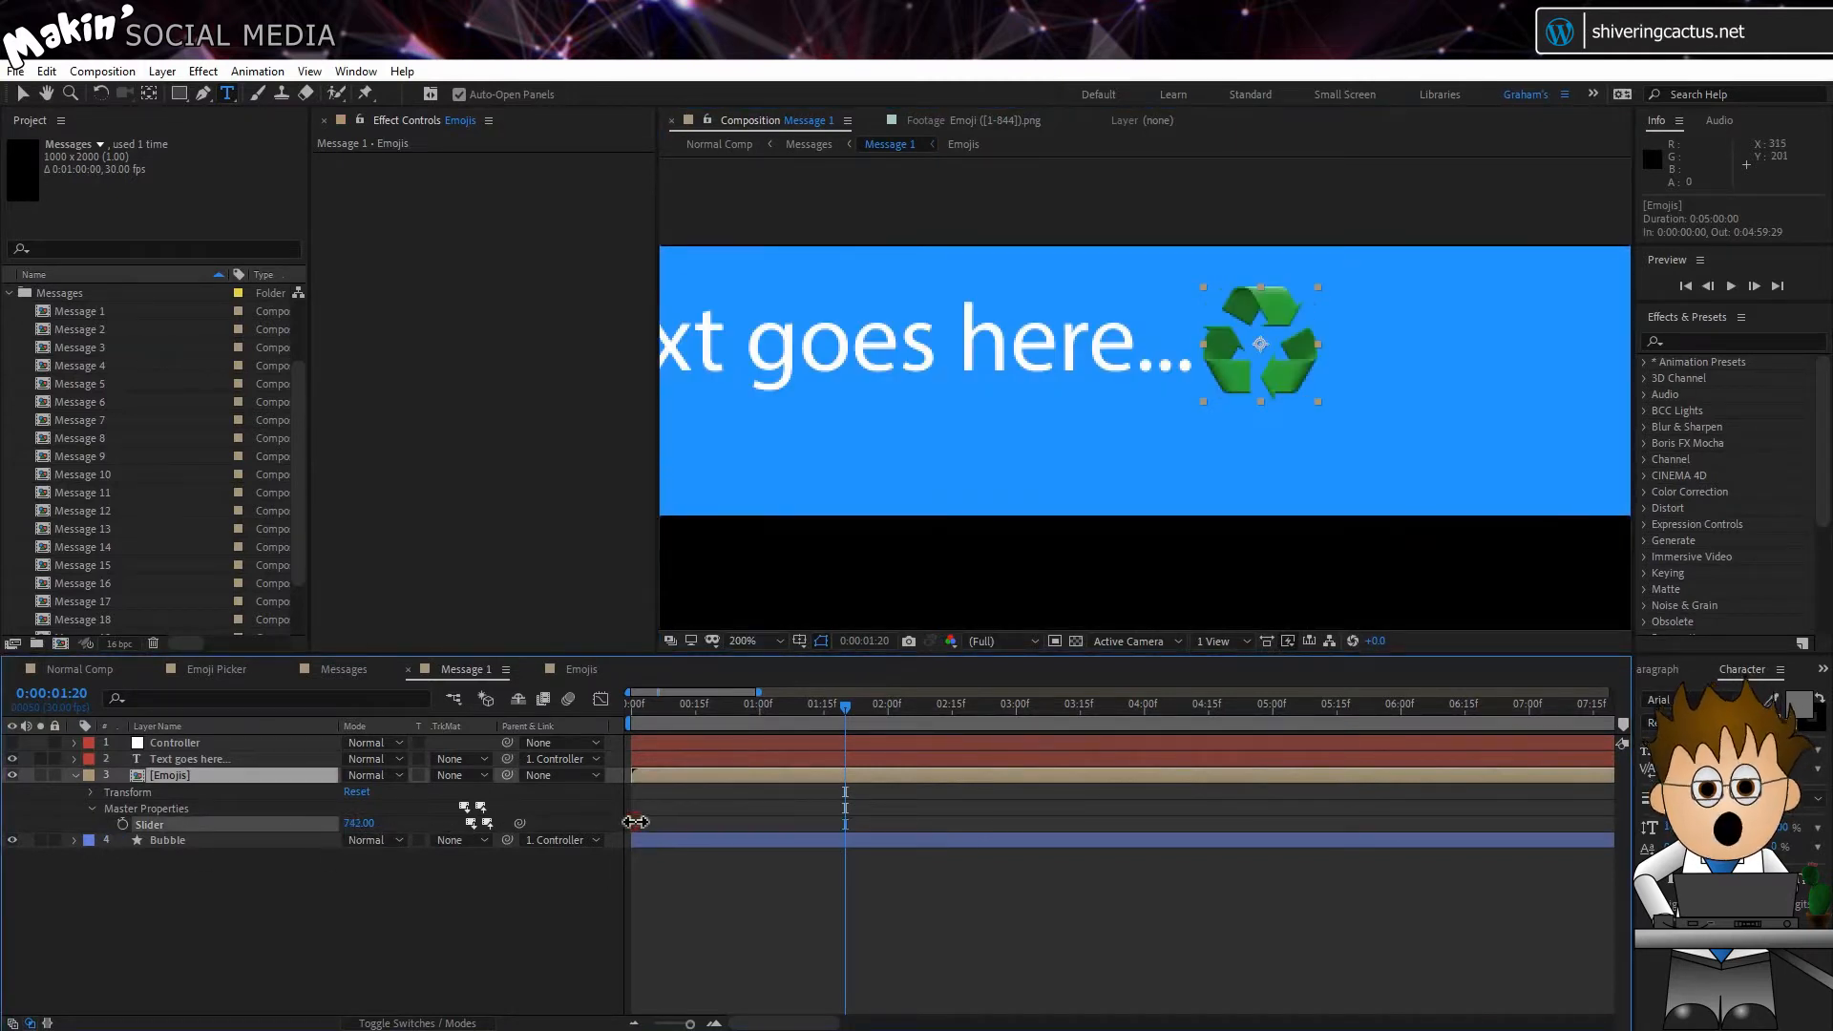
Step: Find the water-droplets emoji's frame number in the Emoji Picker composition and set the Message 1 Emojis Slider to 538
left_click(216, 669)
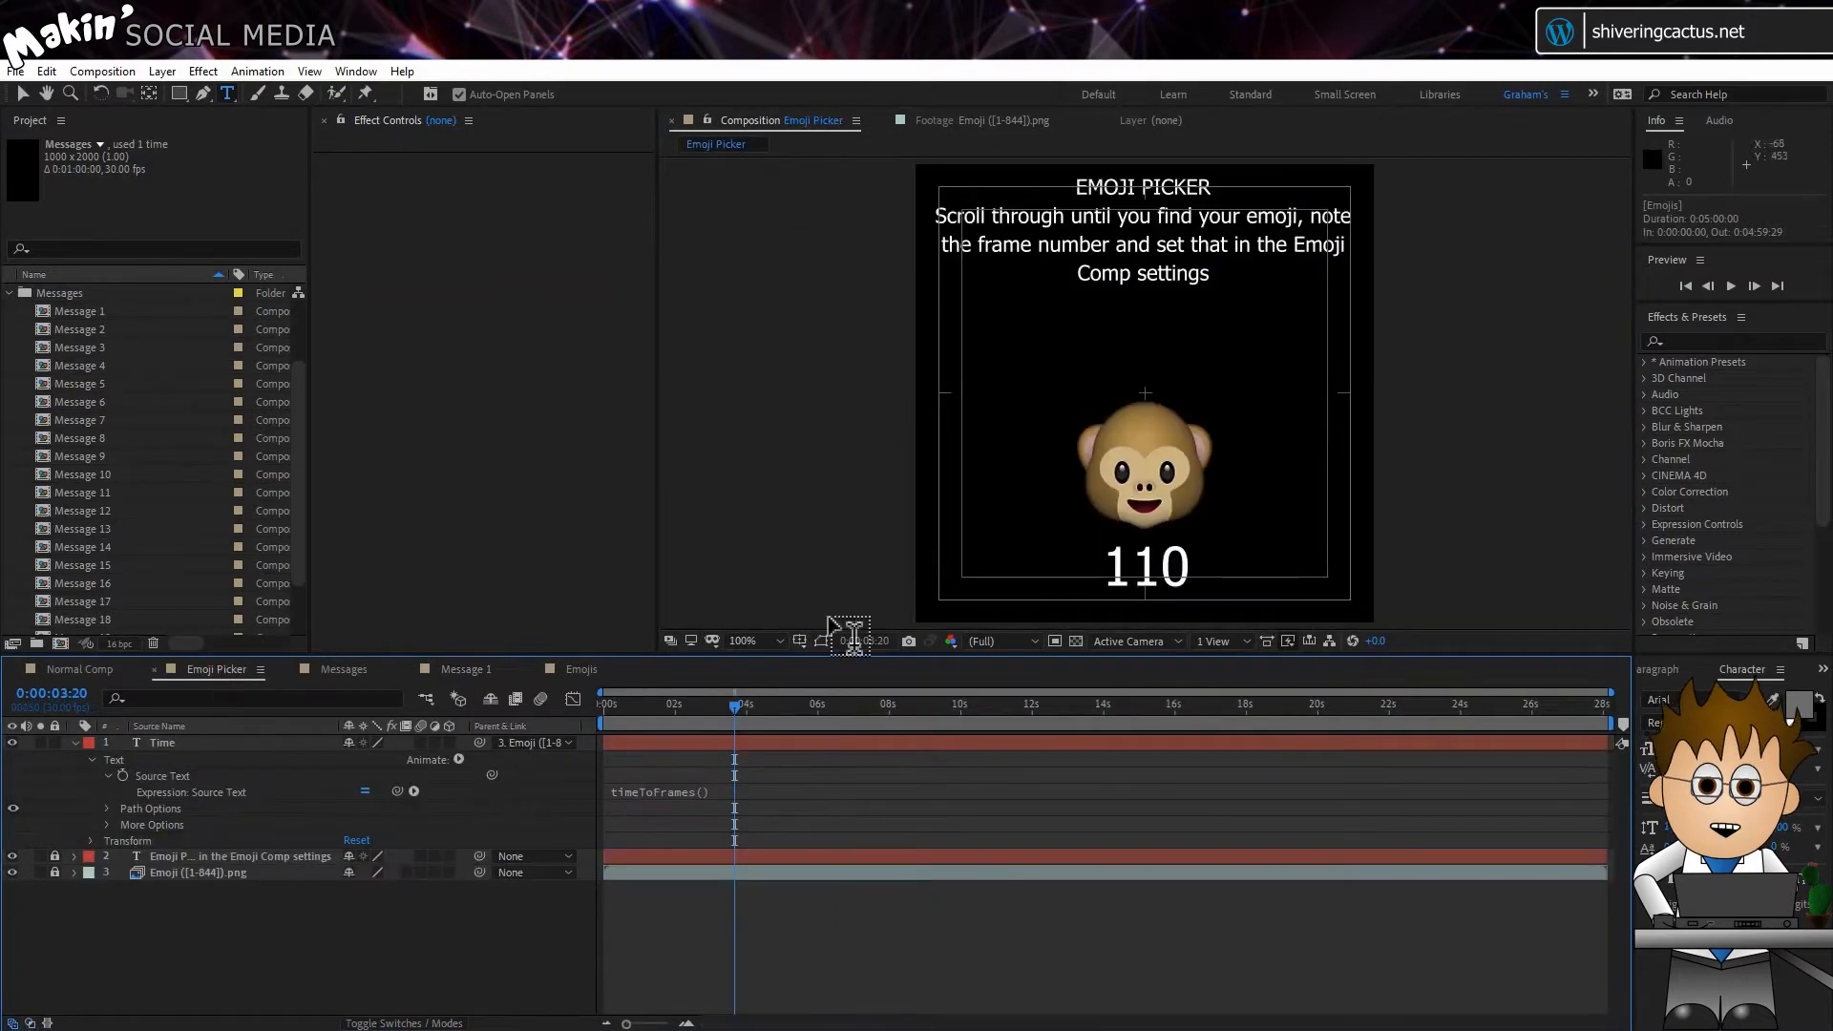
left_click_drag(708, 712, 1245, 703)
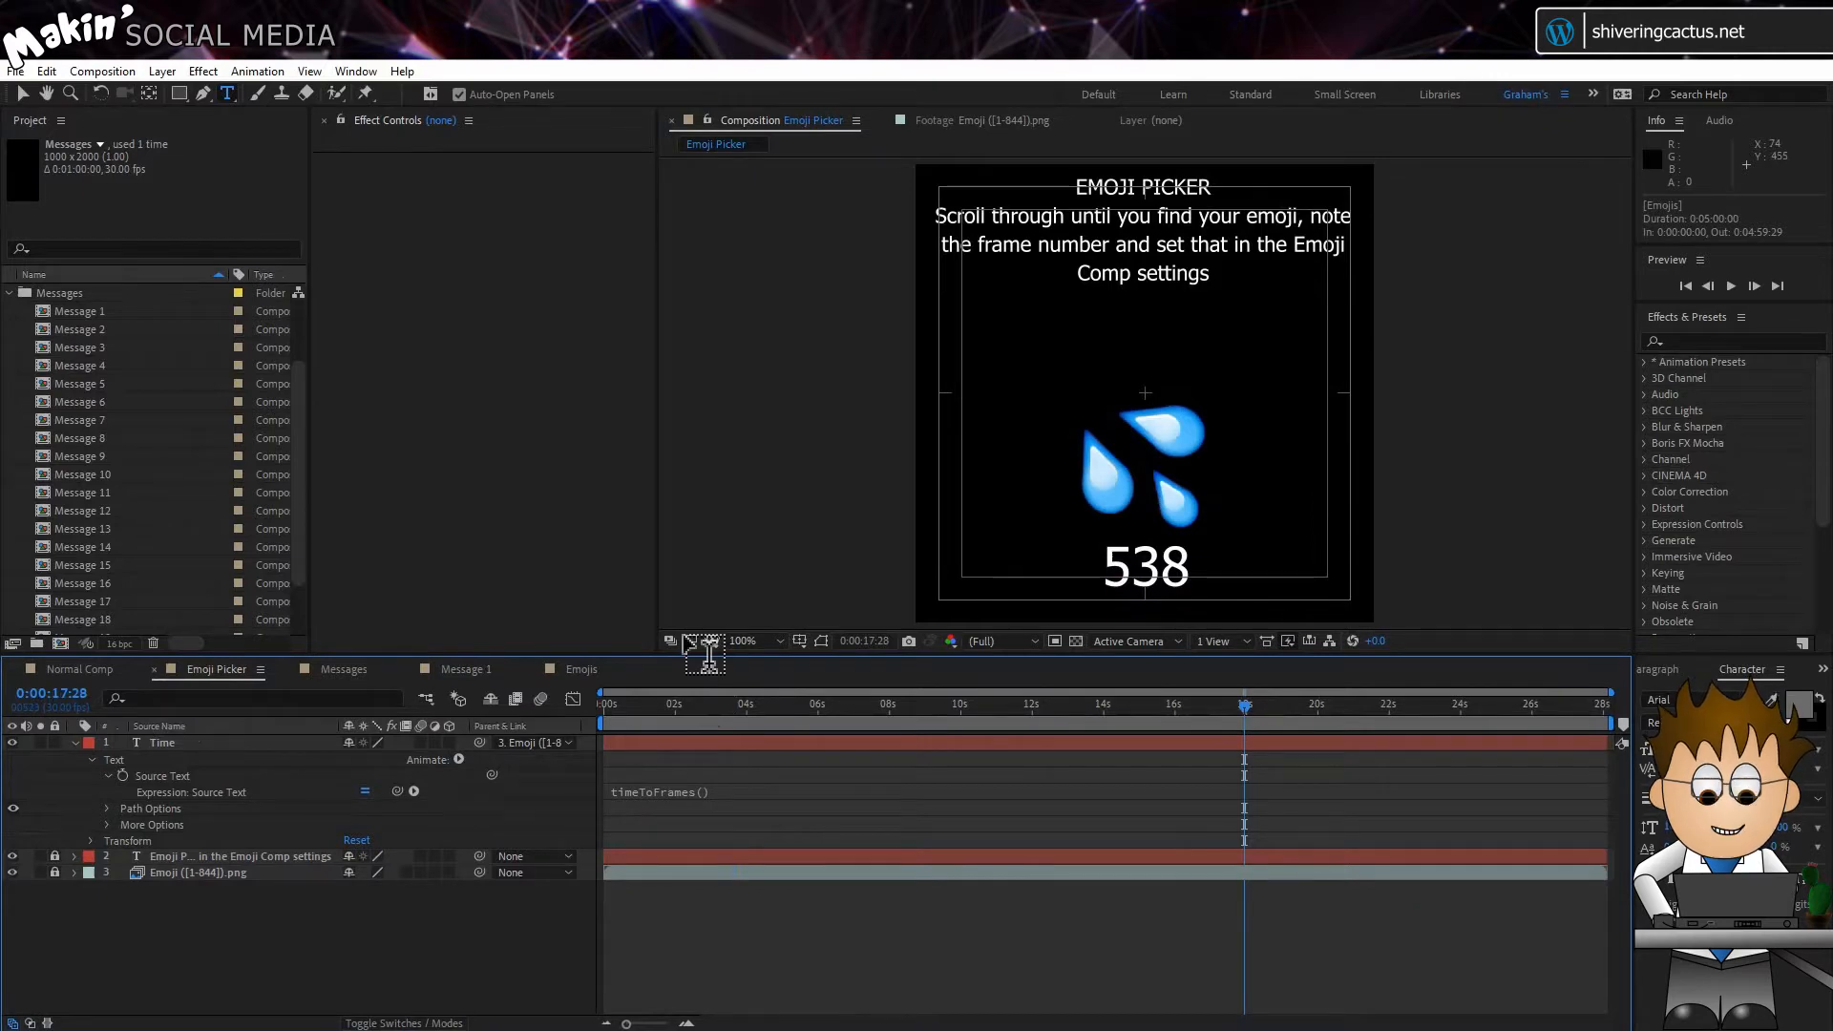
left_click(472, 669)
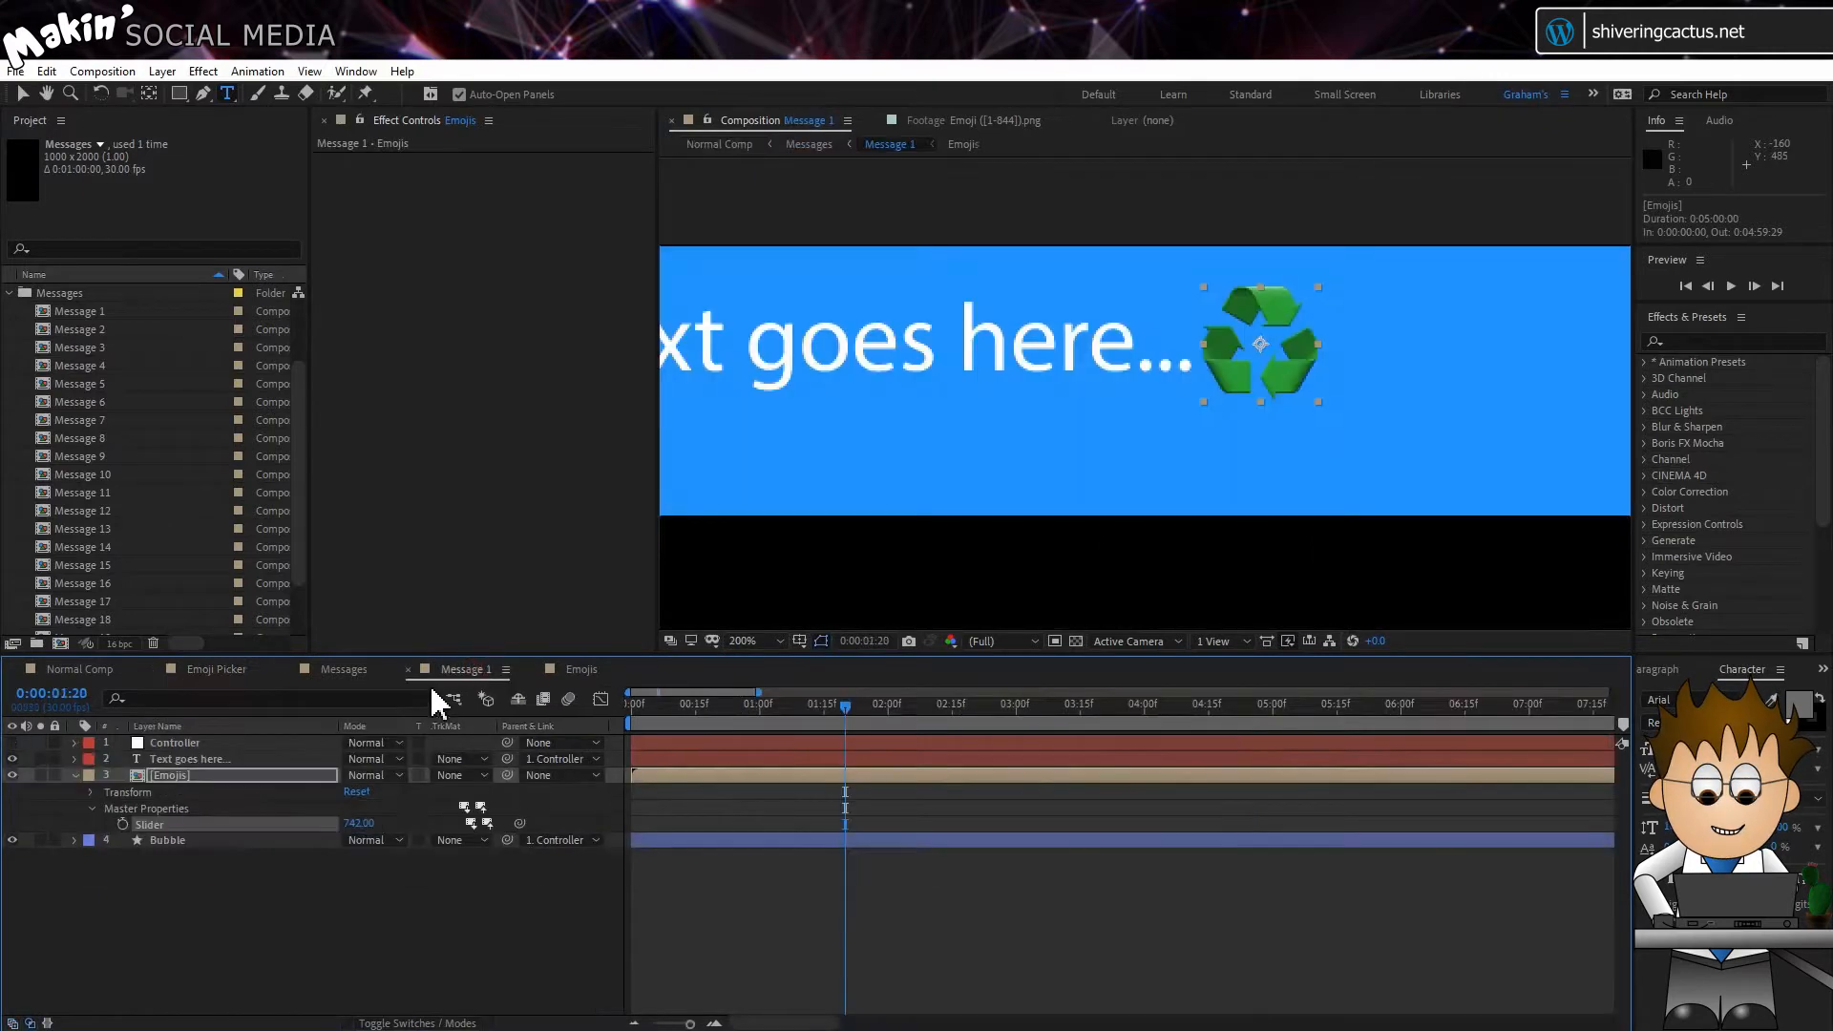
left_click(363, 824)
type("538")
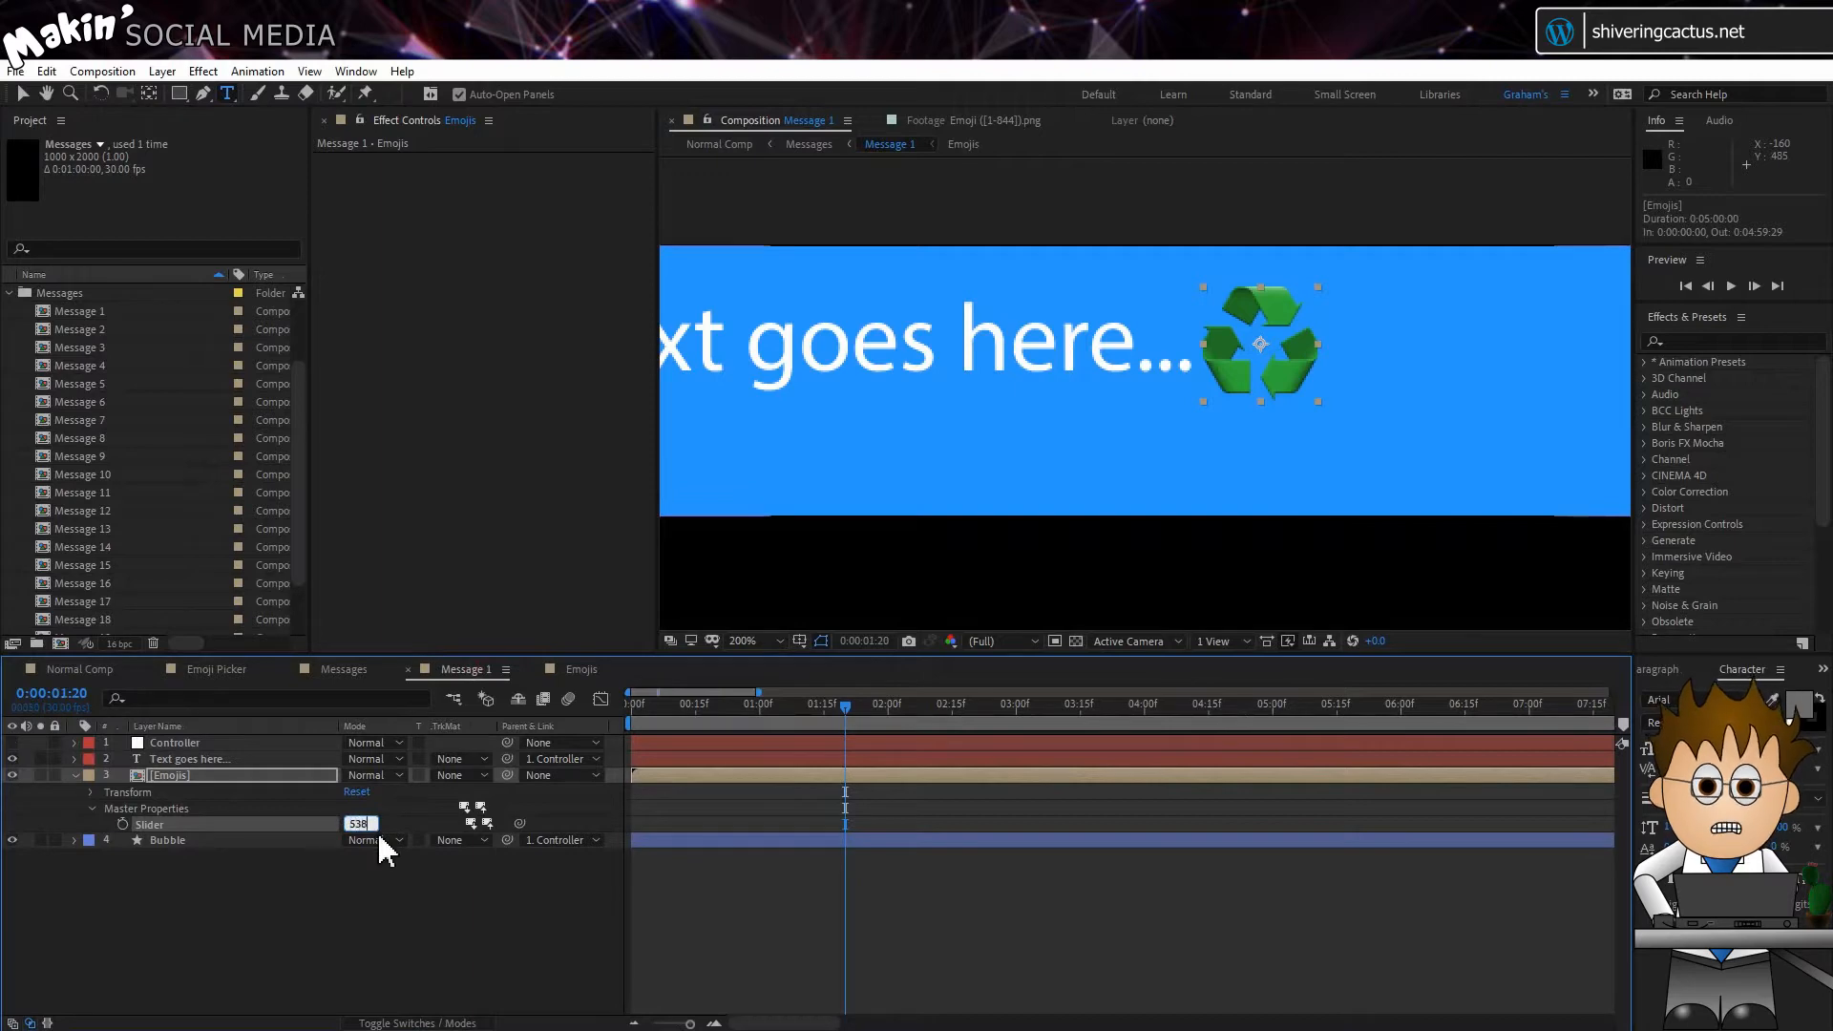
key("Return")
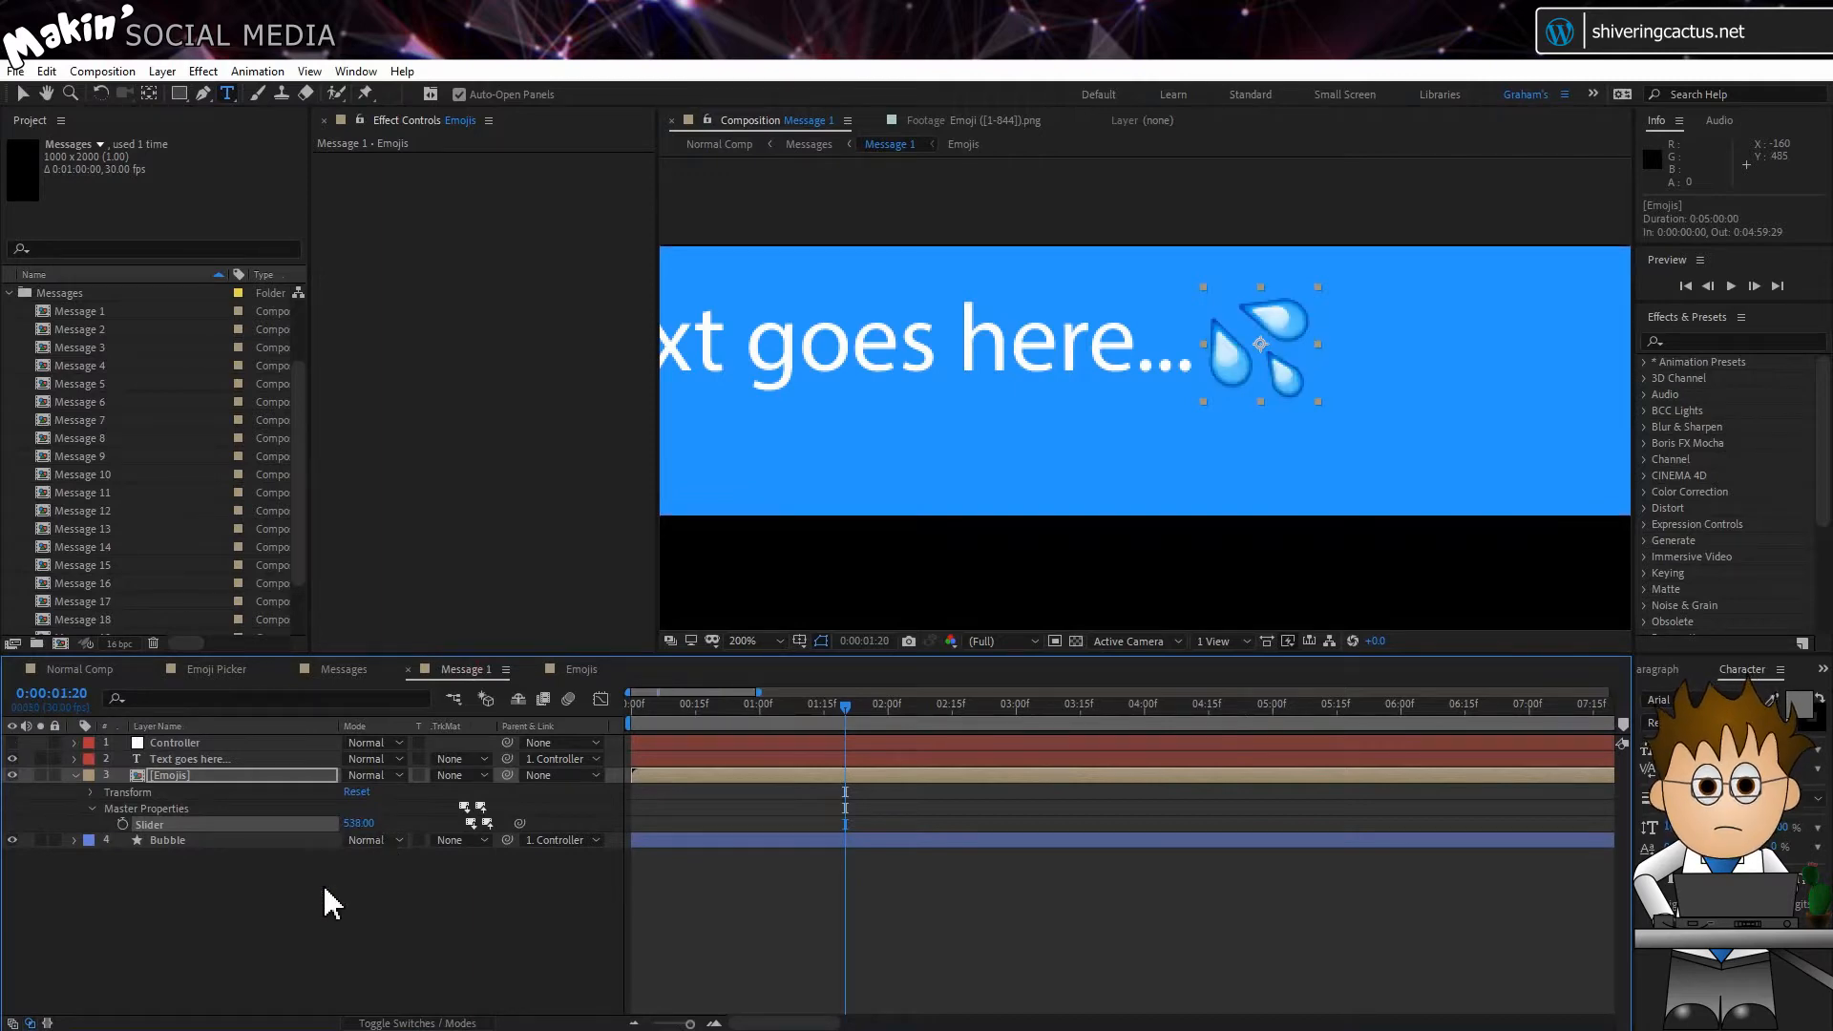
Step: Import IMG_0119.JPG into the project and hide the Emojis and "Text goes here..." layers in Message 1
left_click(755, 640)
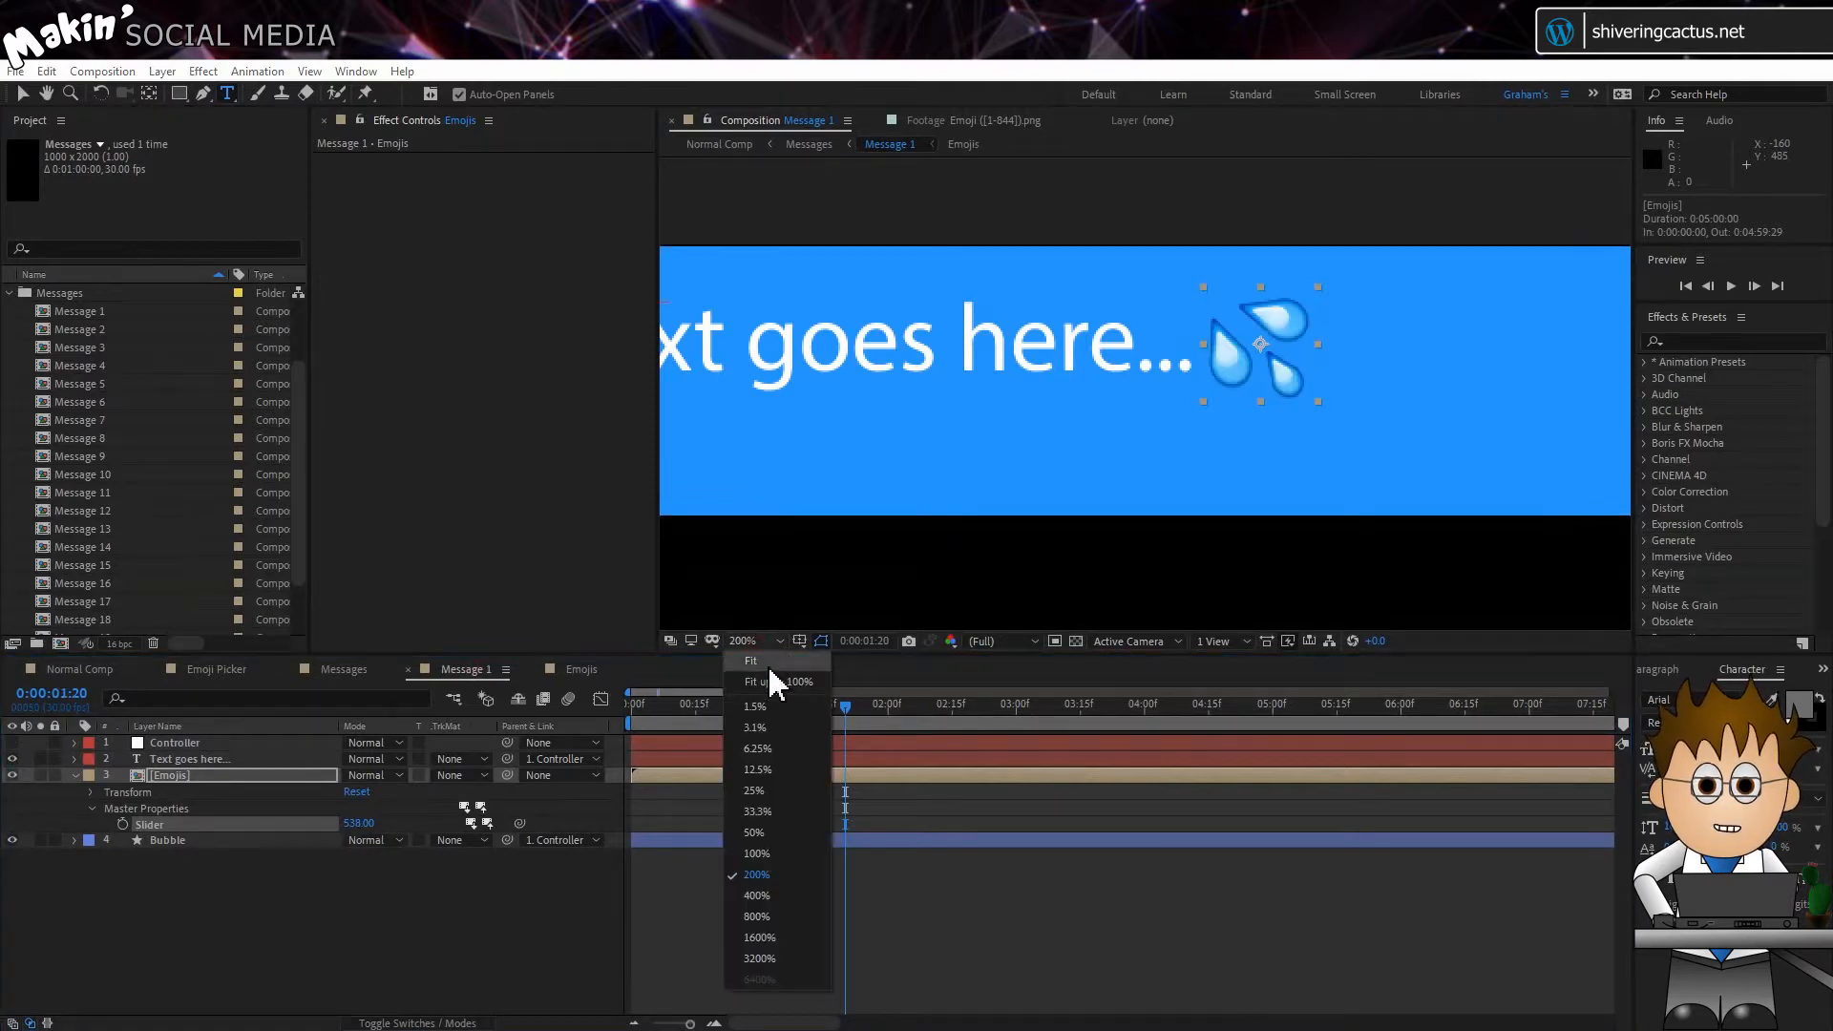
left_click(770, 674)
left_click(226, 877)
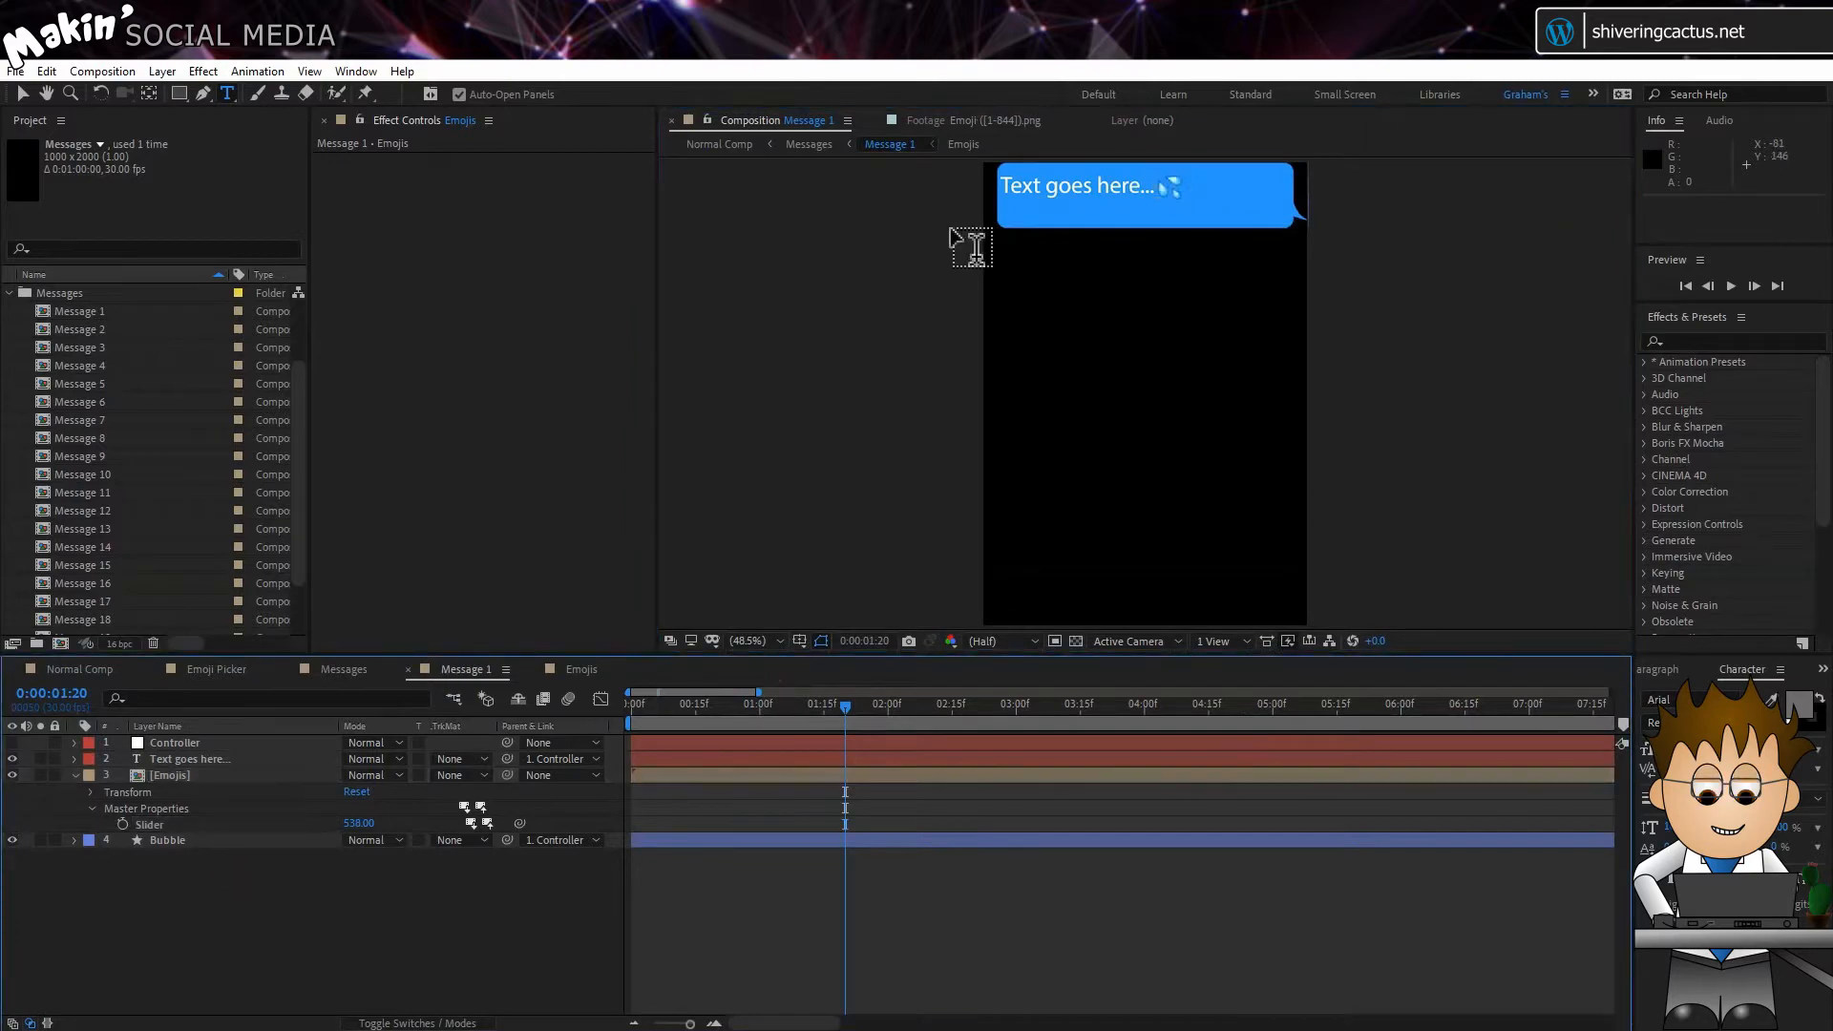
left_click(10, 293)
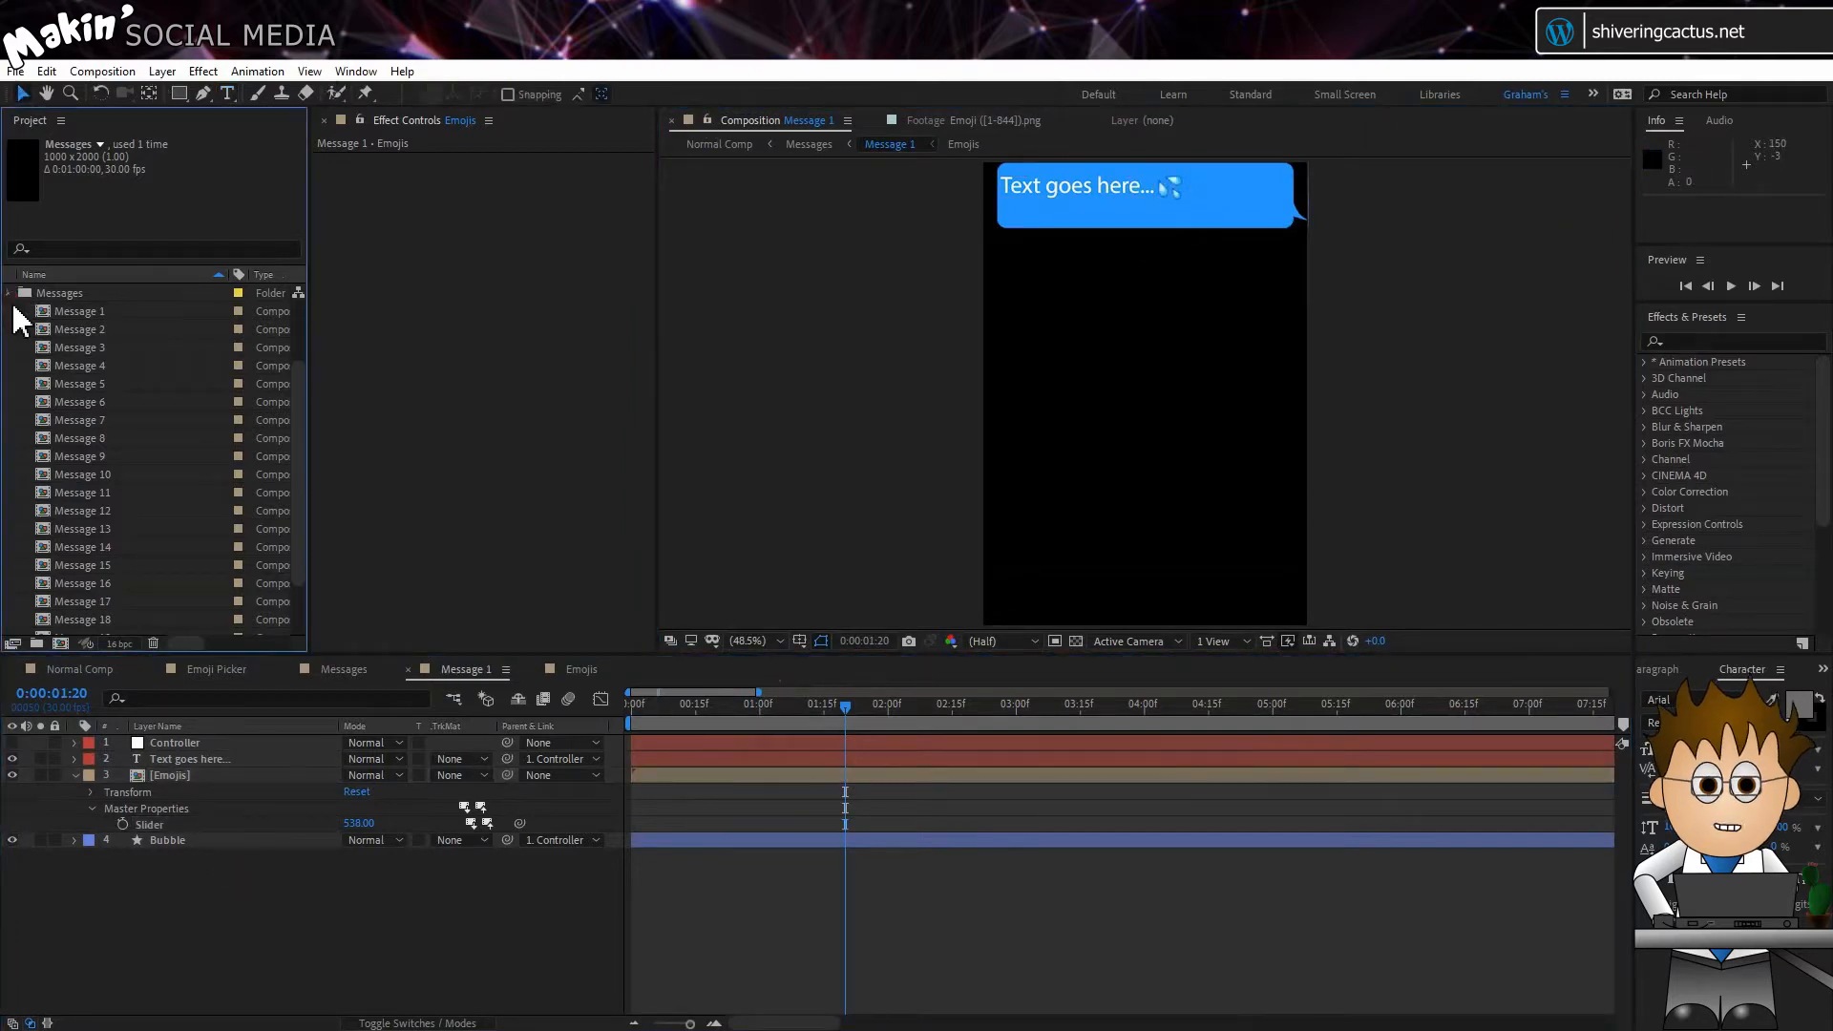
left_click_drag(71, 365, 192, 777)
left_click(13, 775)
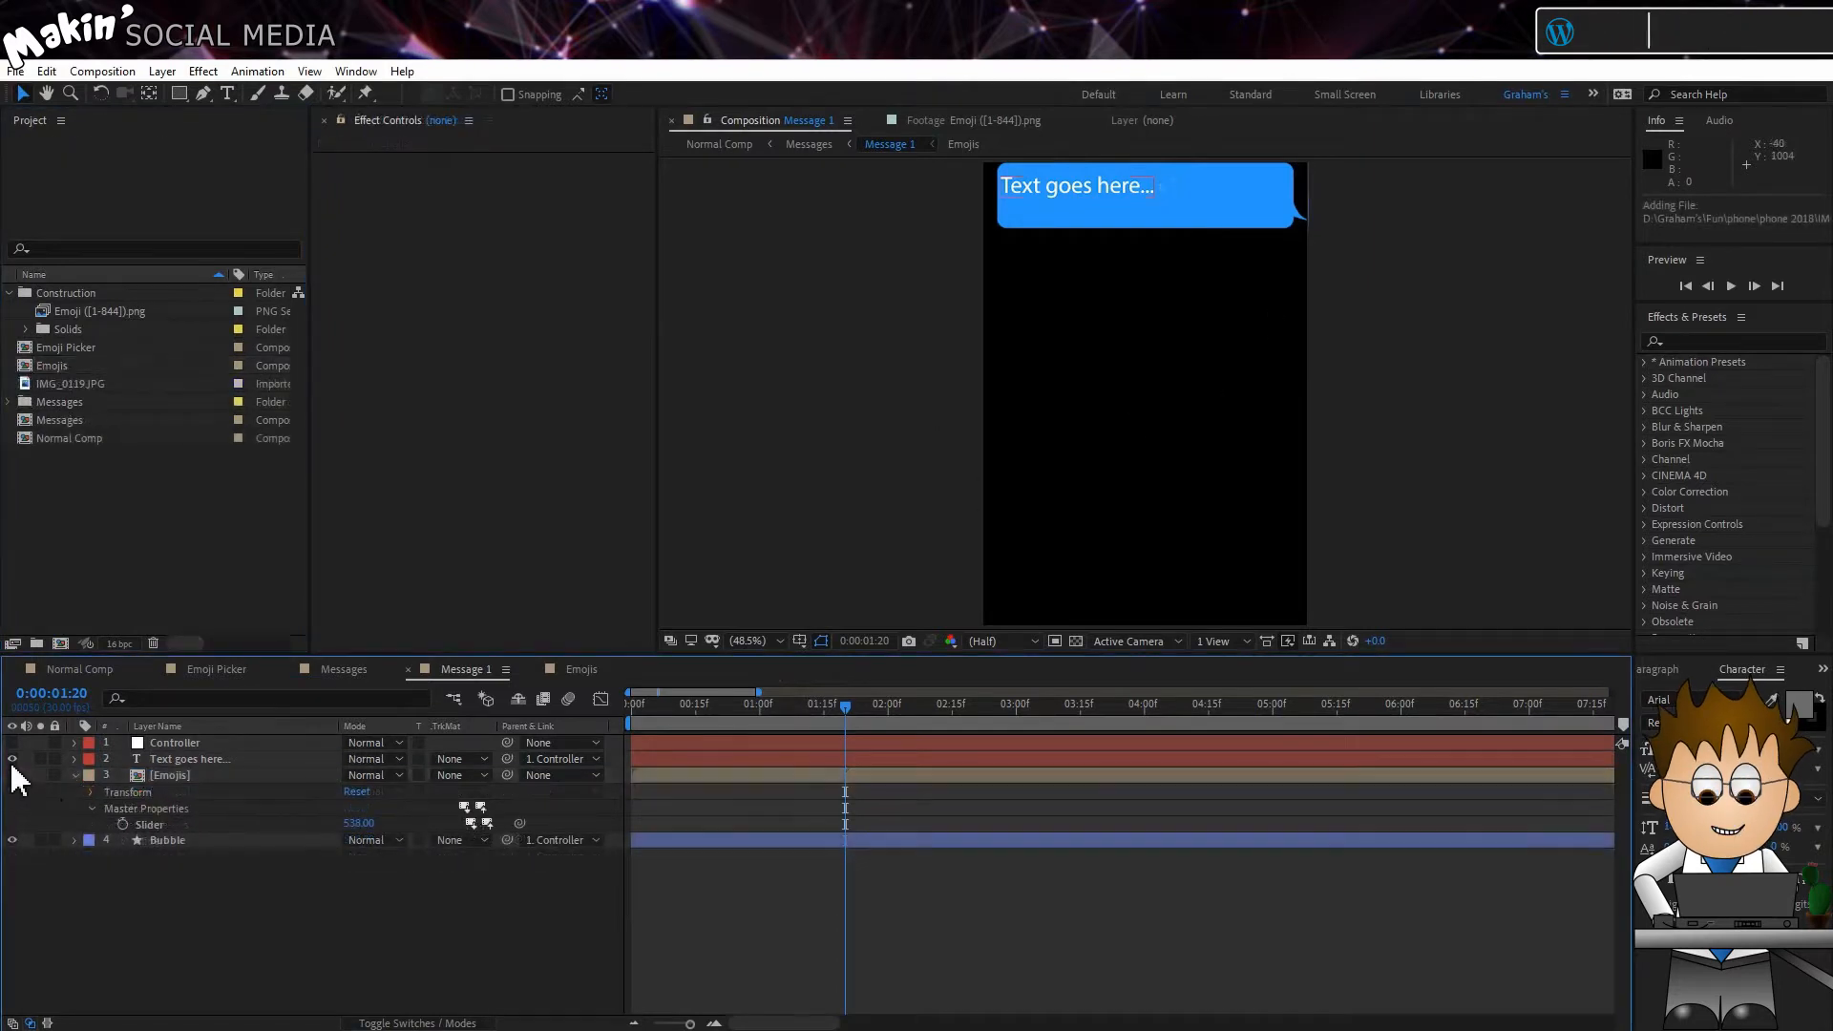
left_click(13, 760)
Step: Add IMG_0119.JPG below the Bubble layer from time zero and position it behind the bubble at 25% scale
left_click_drag(76, 383, 925, 868)
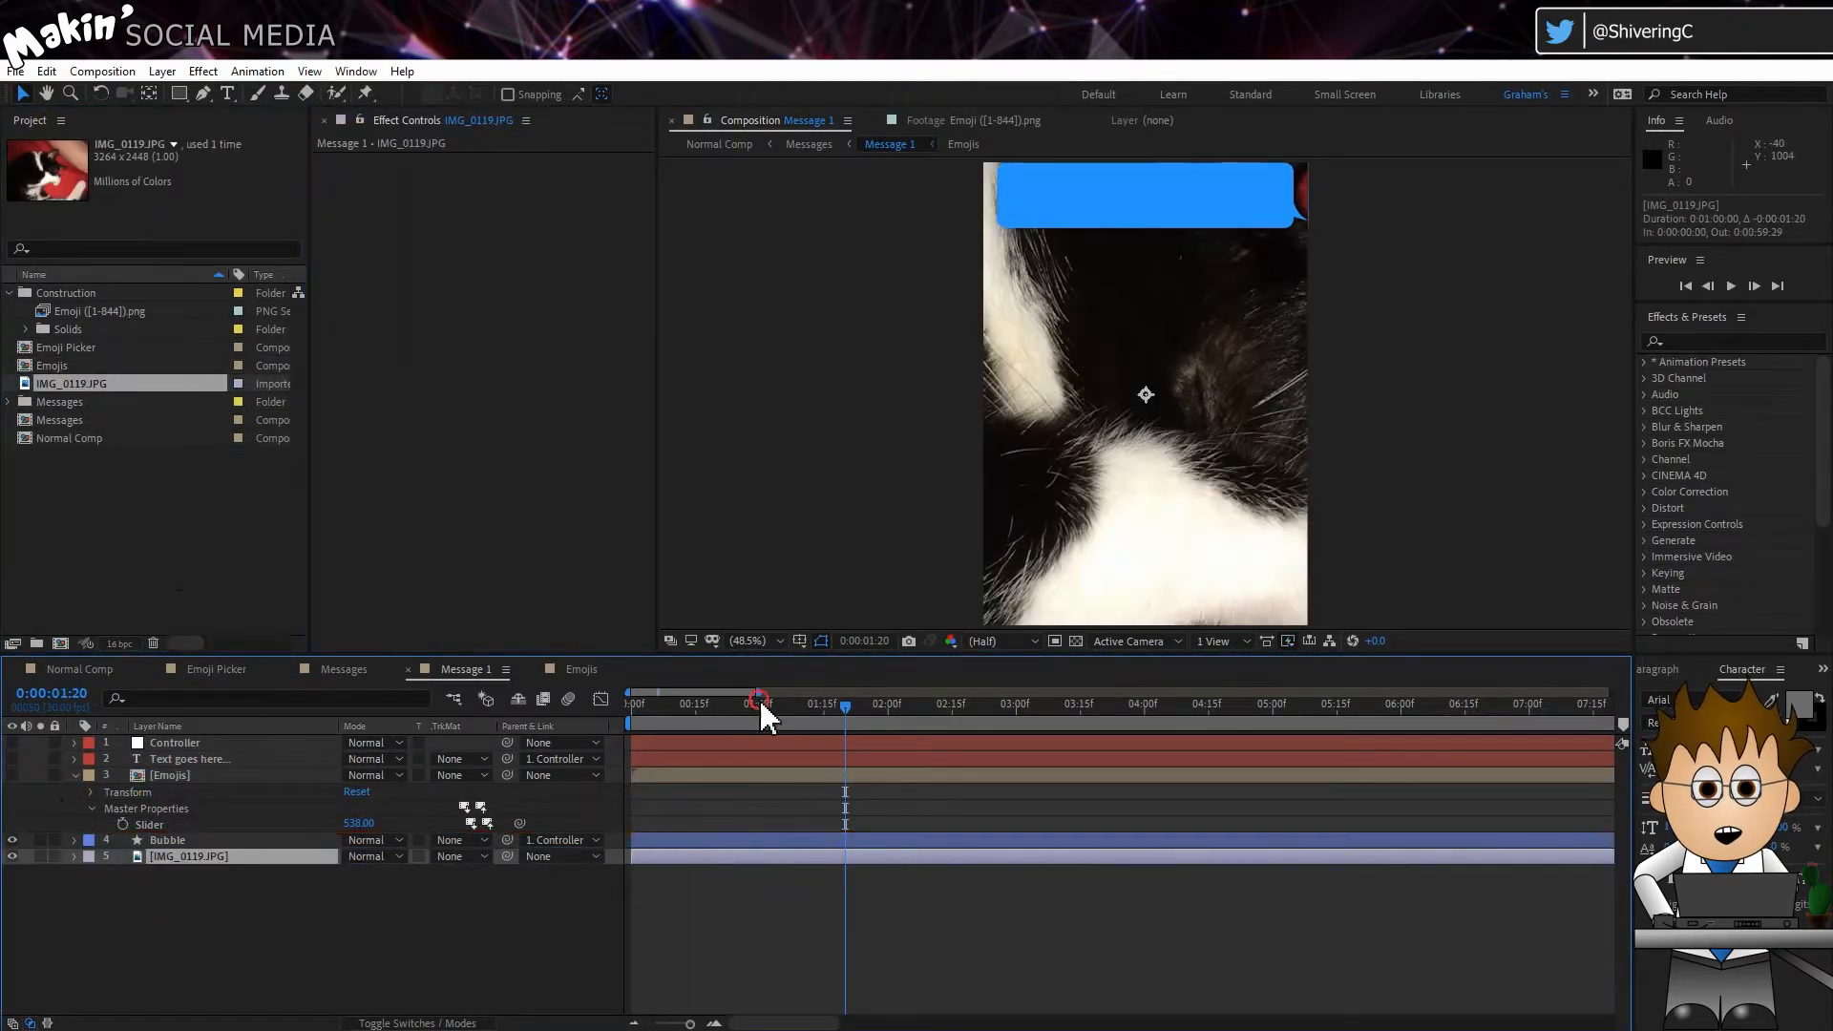
key("Home")
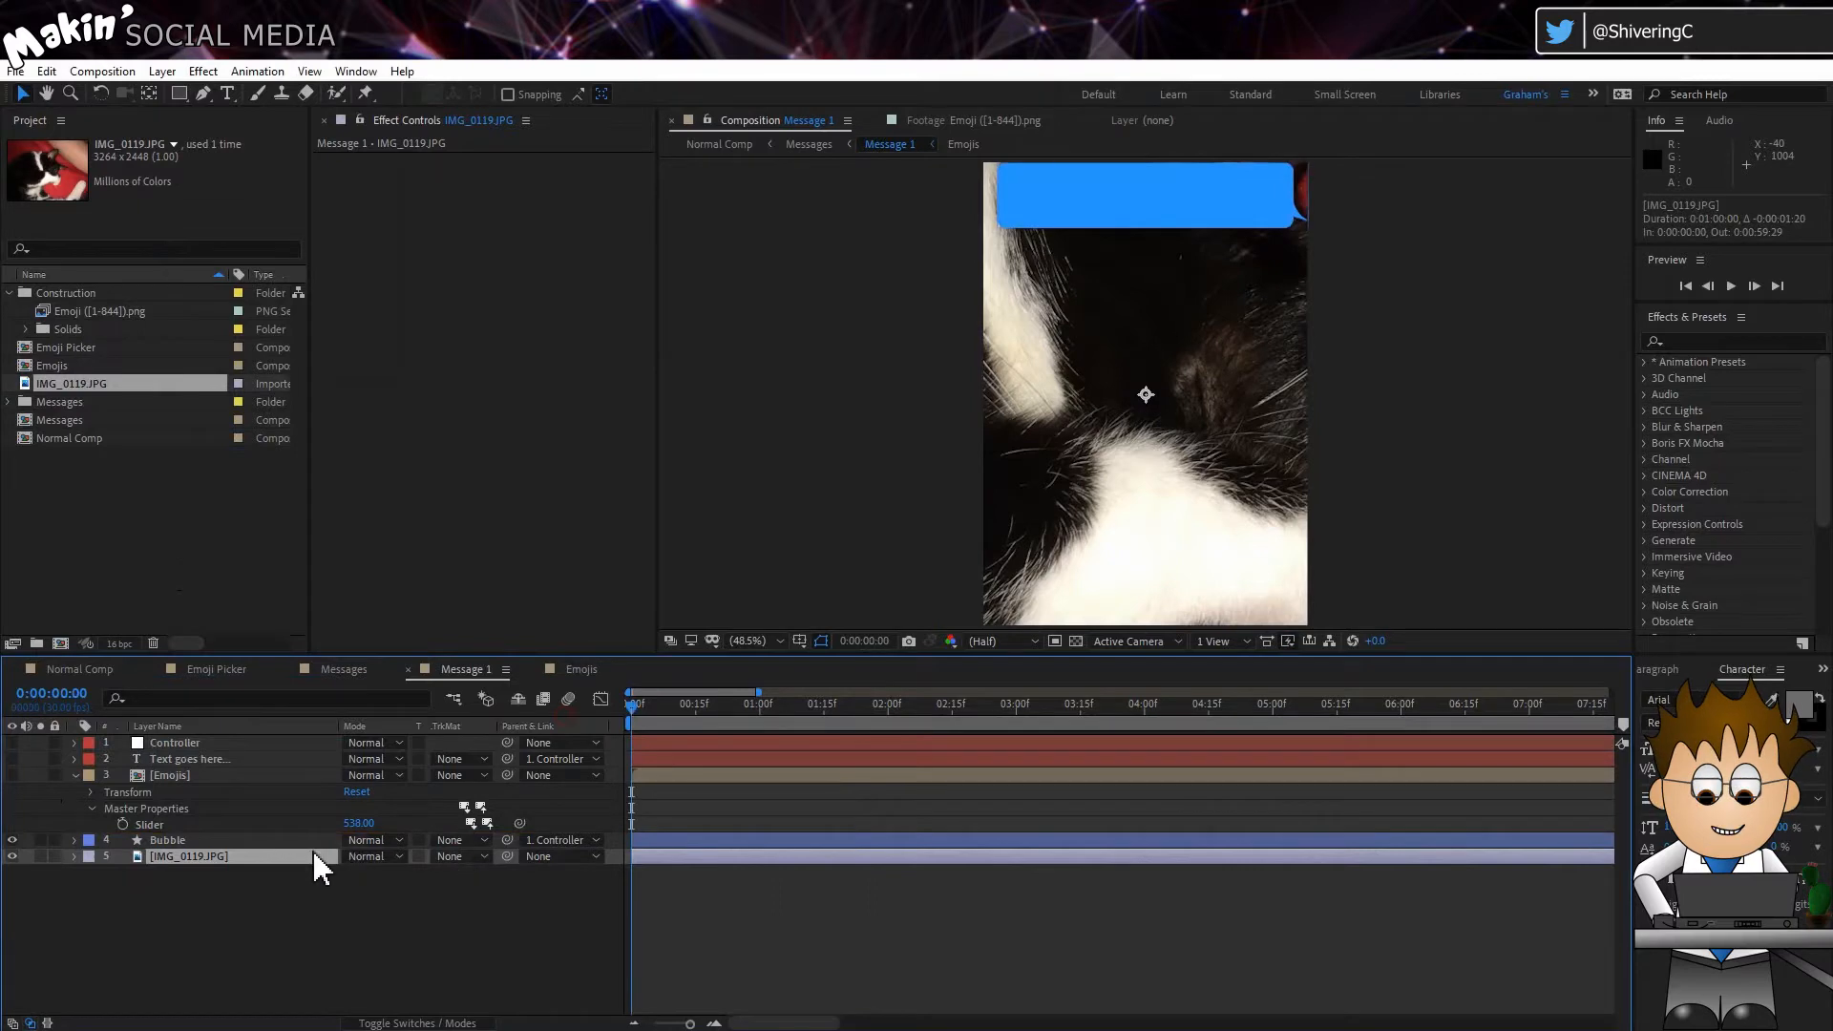
key("s")
left_click_drag(396, 874, 336, 872)
left_click_drag(1078, 410, 1092, 318)
Step: Set the image's track matte to Alpha Matte "Bubble" and increase the bubble's Height on the Controller layer
left_click(457, 857)
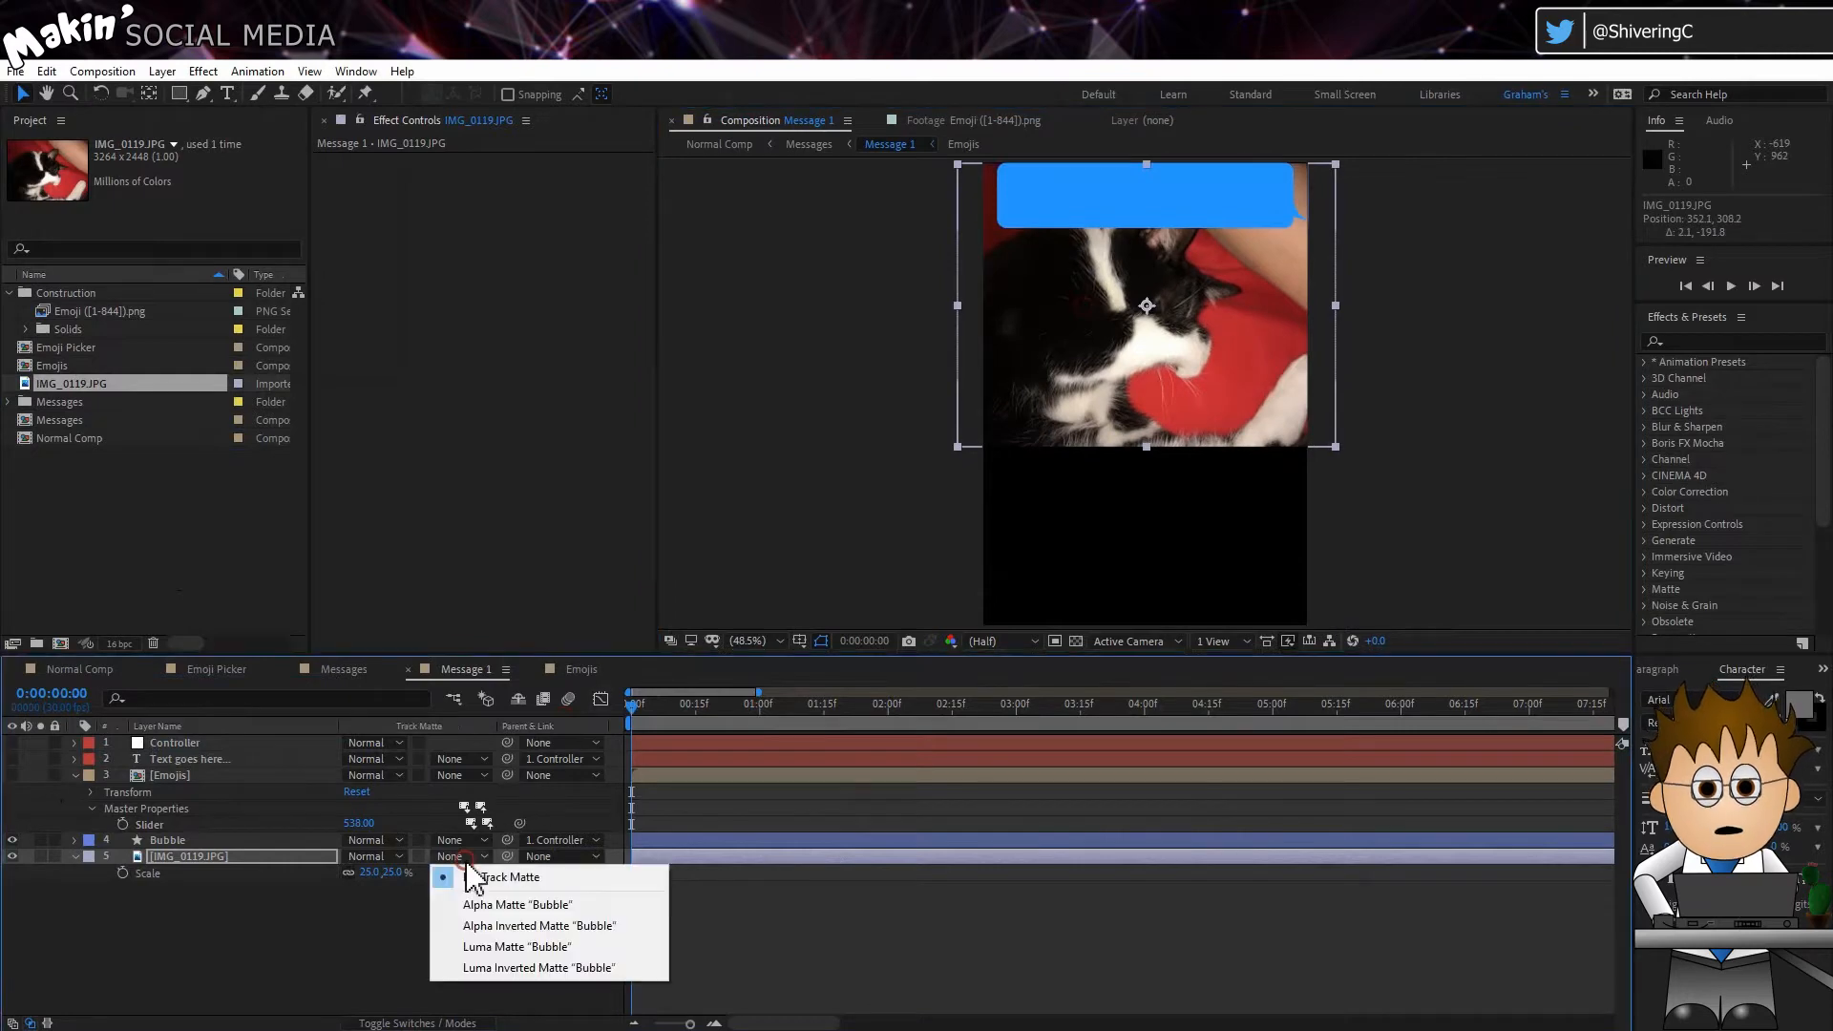
left_click(584, 906)
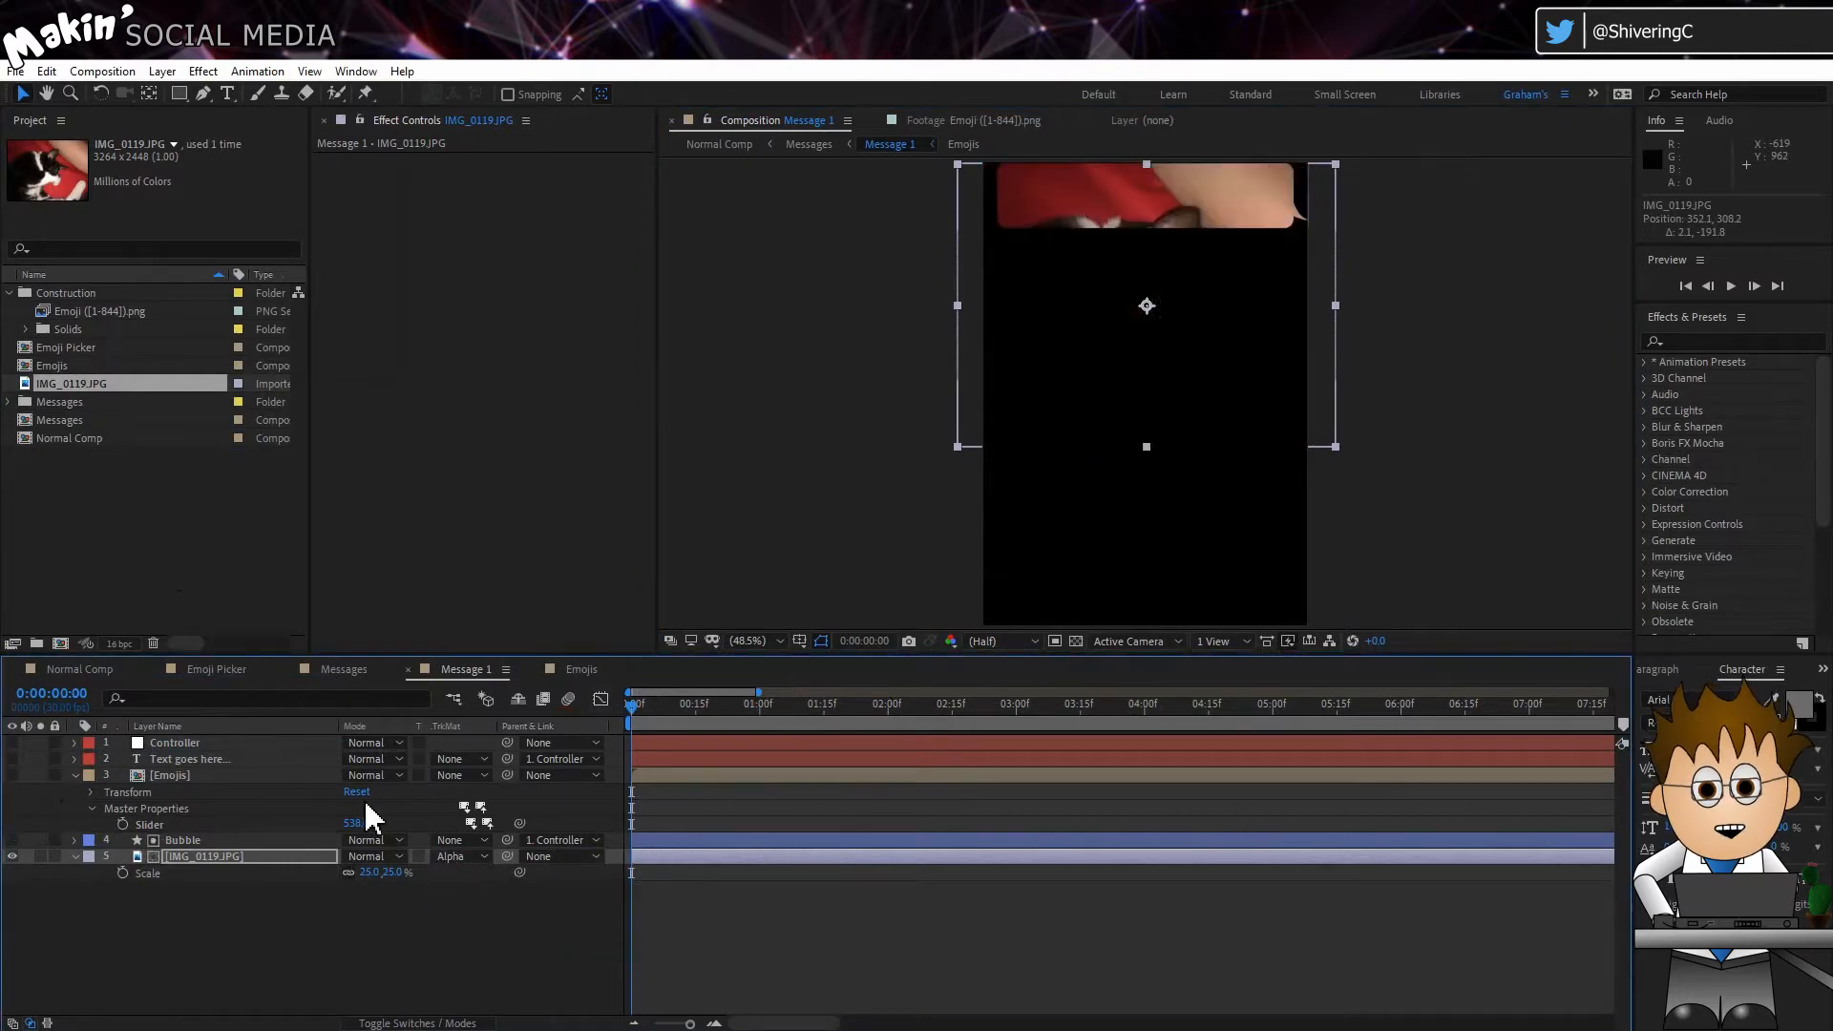
left_click(239, 760)
left_click(233, 745)
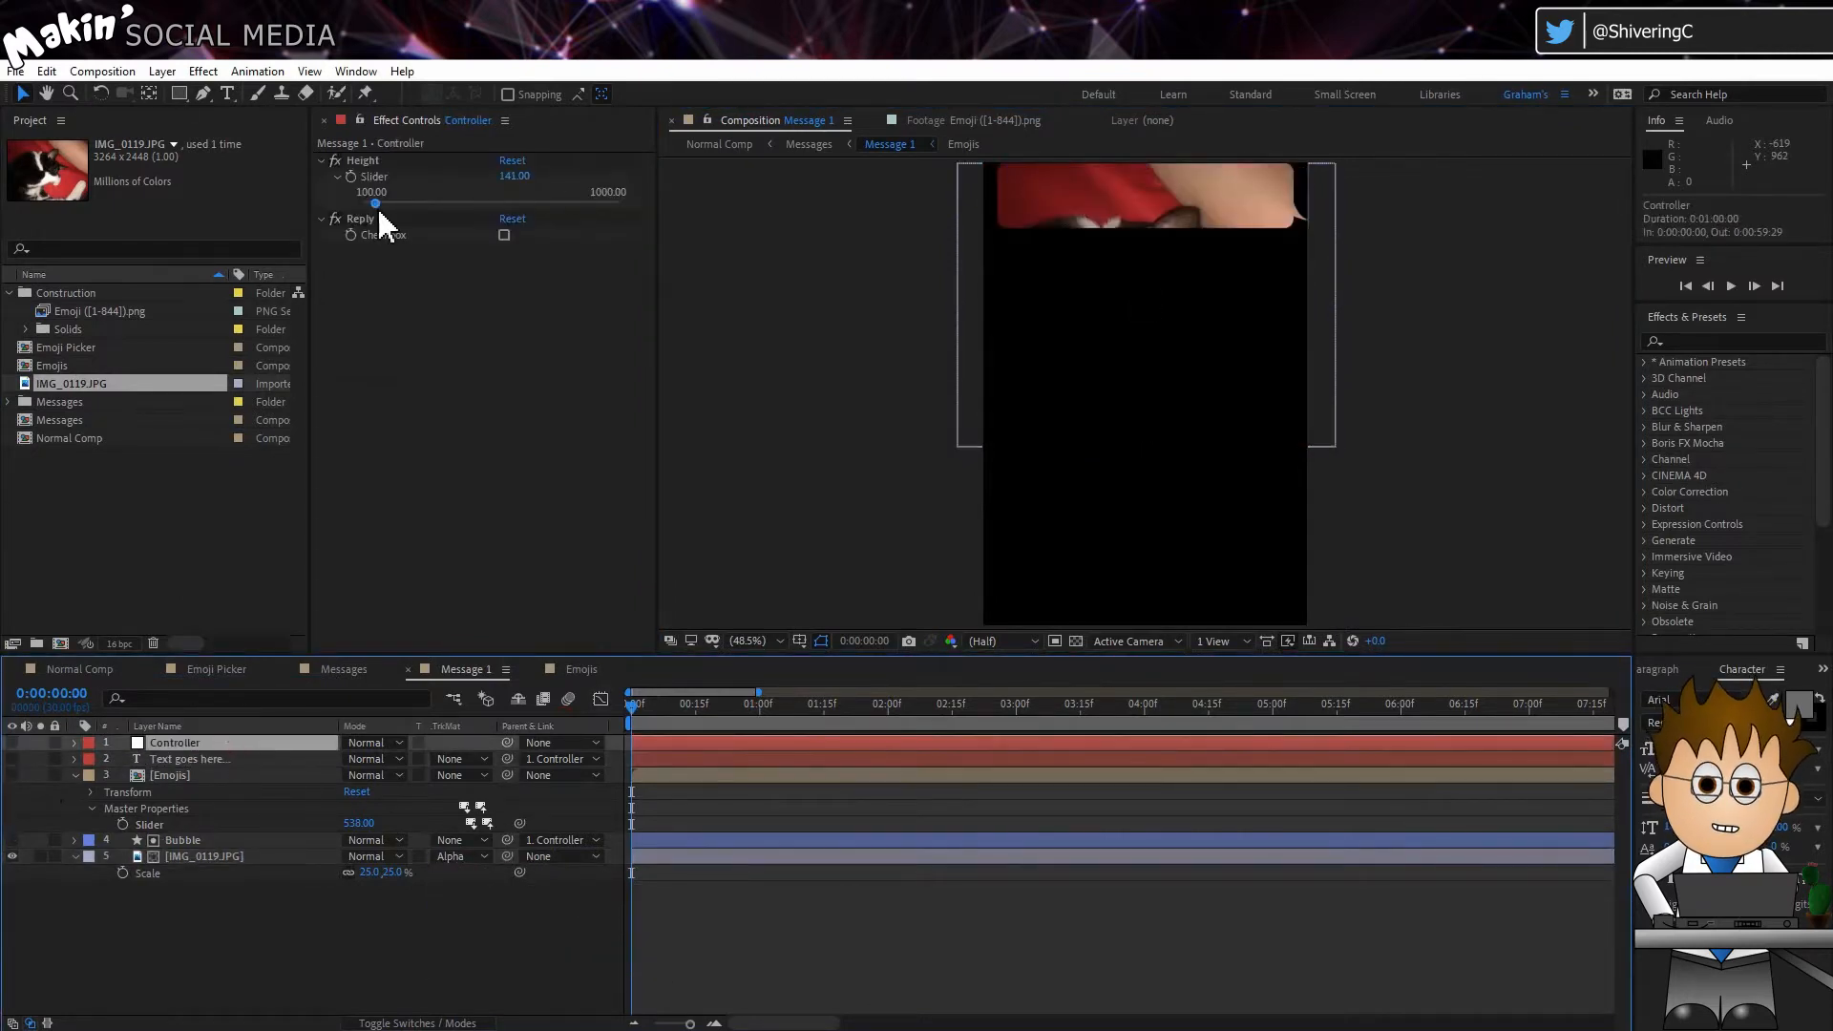
left_click_drag(376, 204, 504, 222)
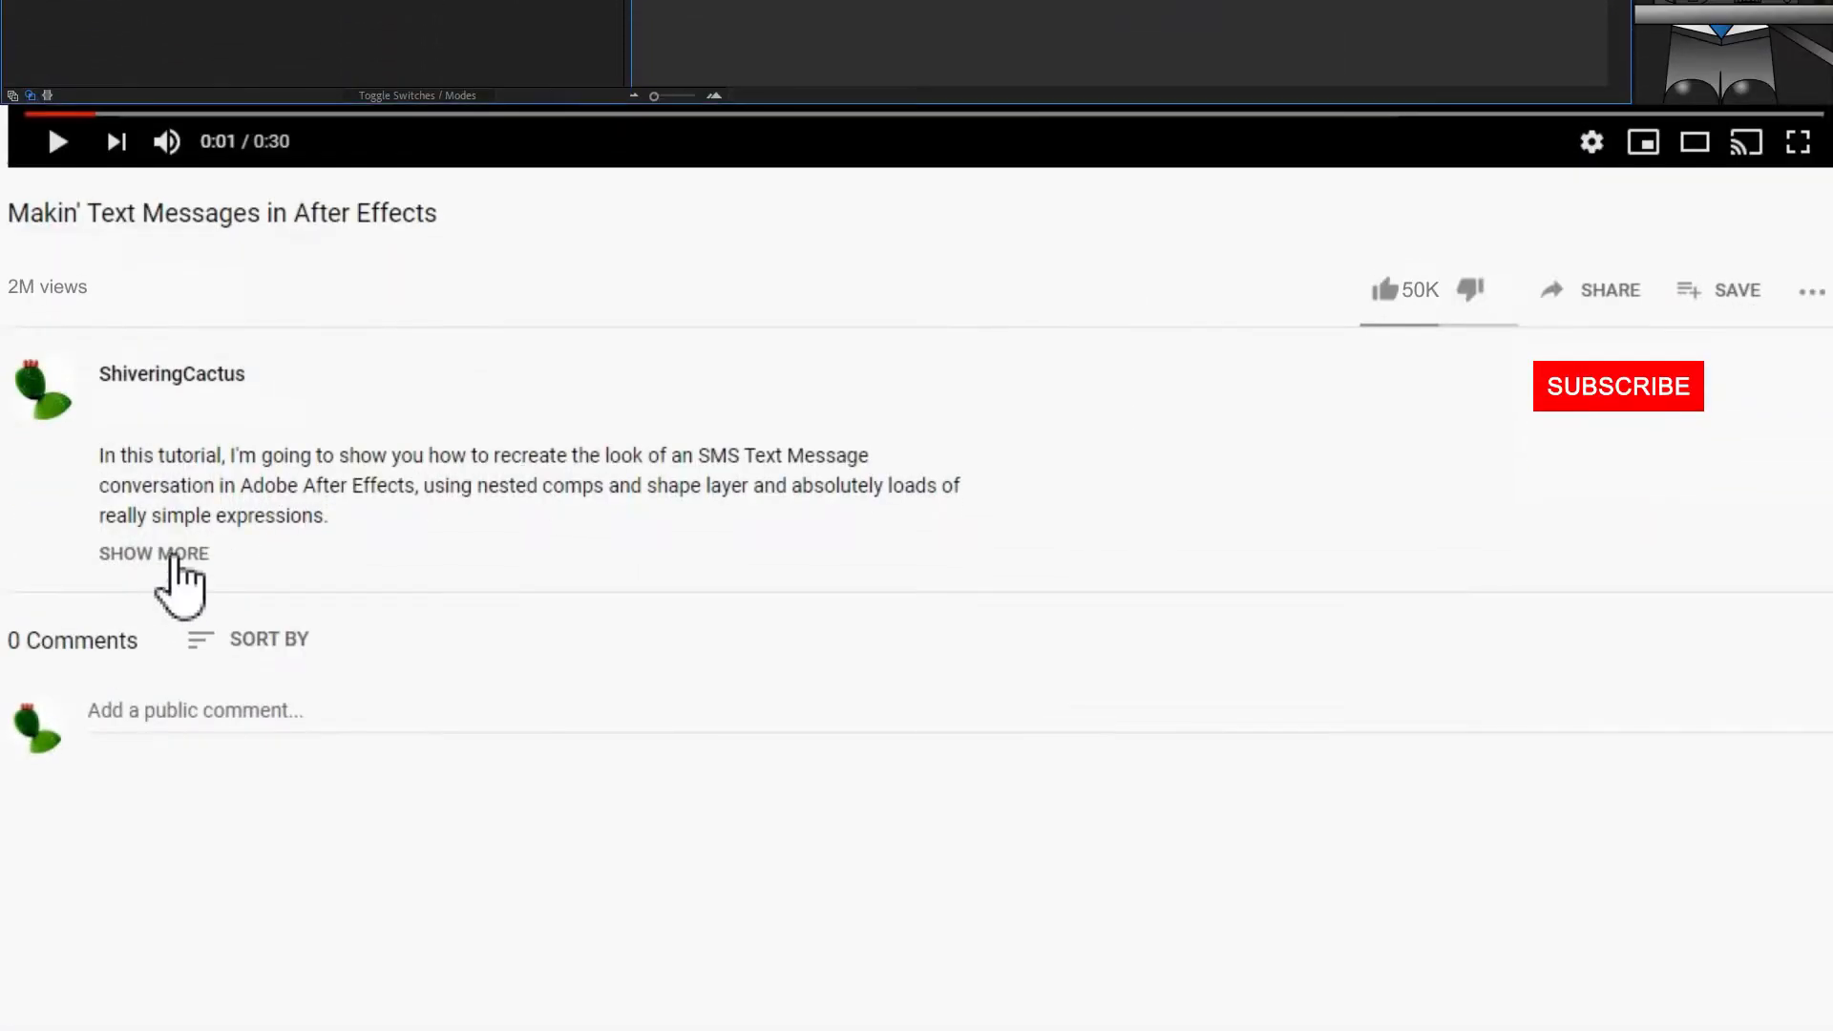
Step: Switch to the tutorial's YouTube page, expand the video description, and subscribe to the channel and like the video
left_click(168, 554)
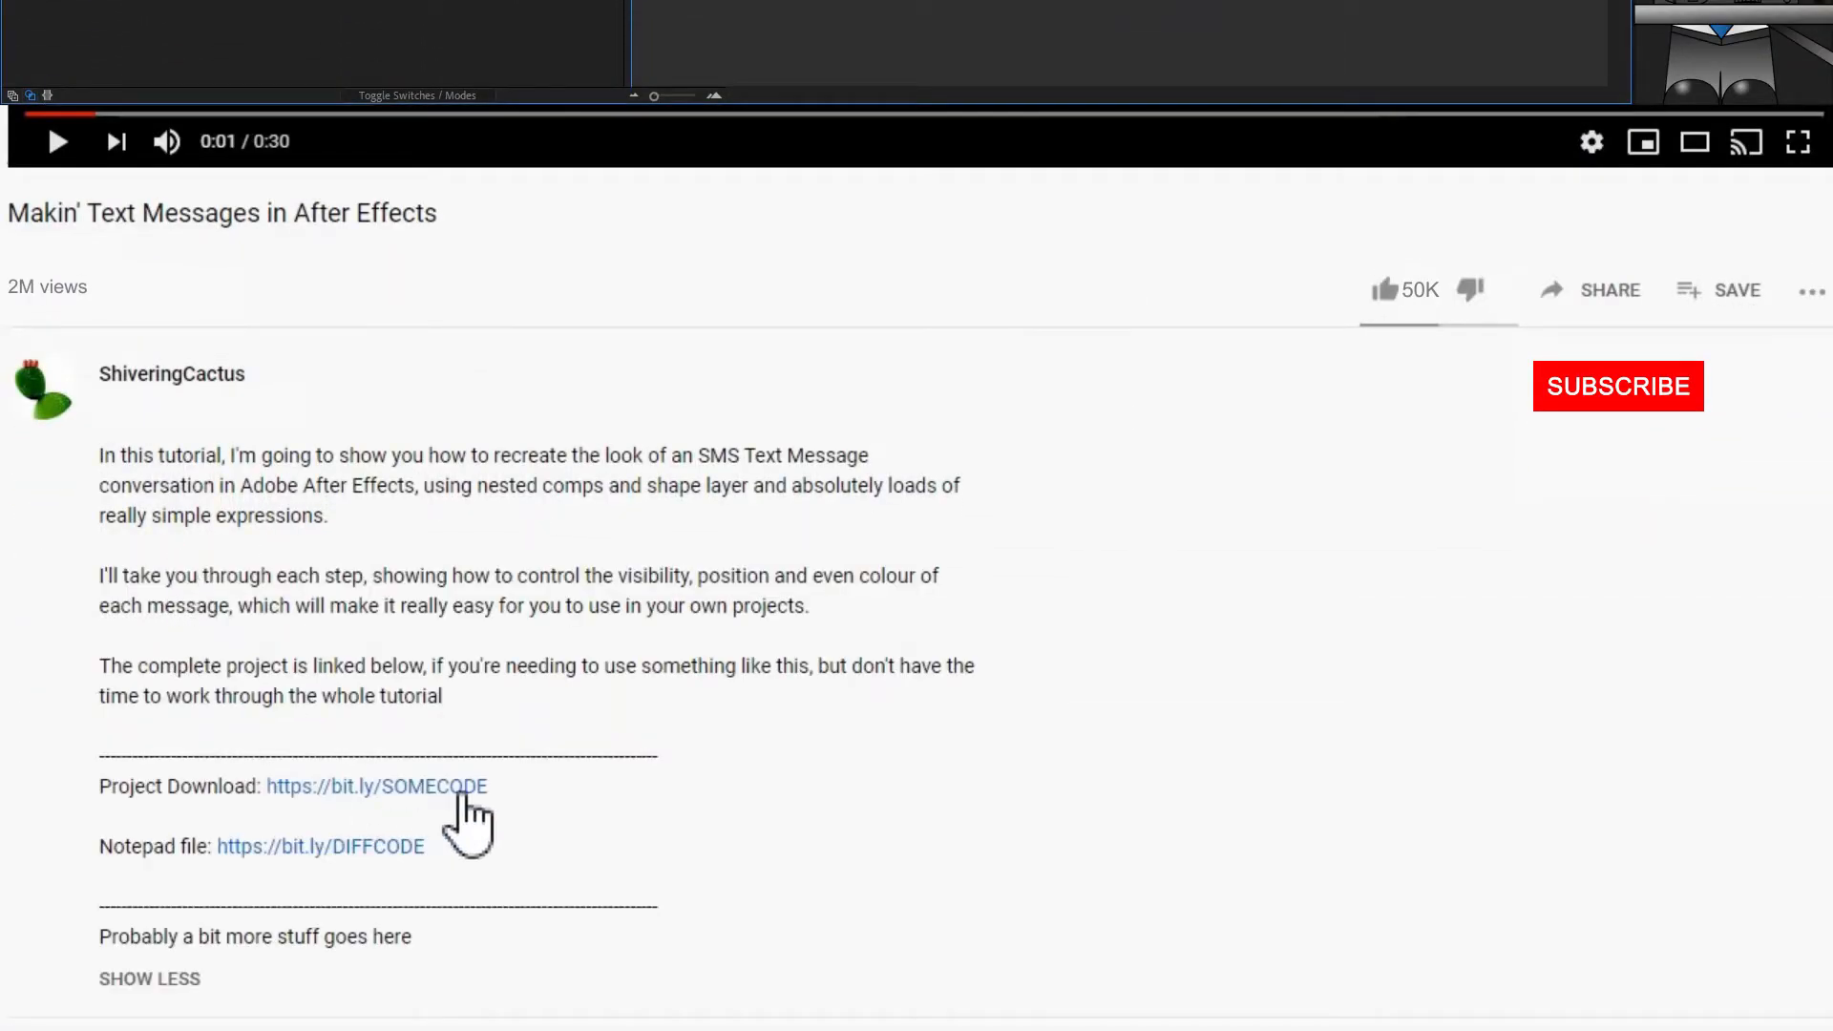
left_click(1634, 403)
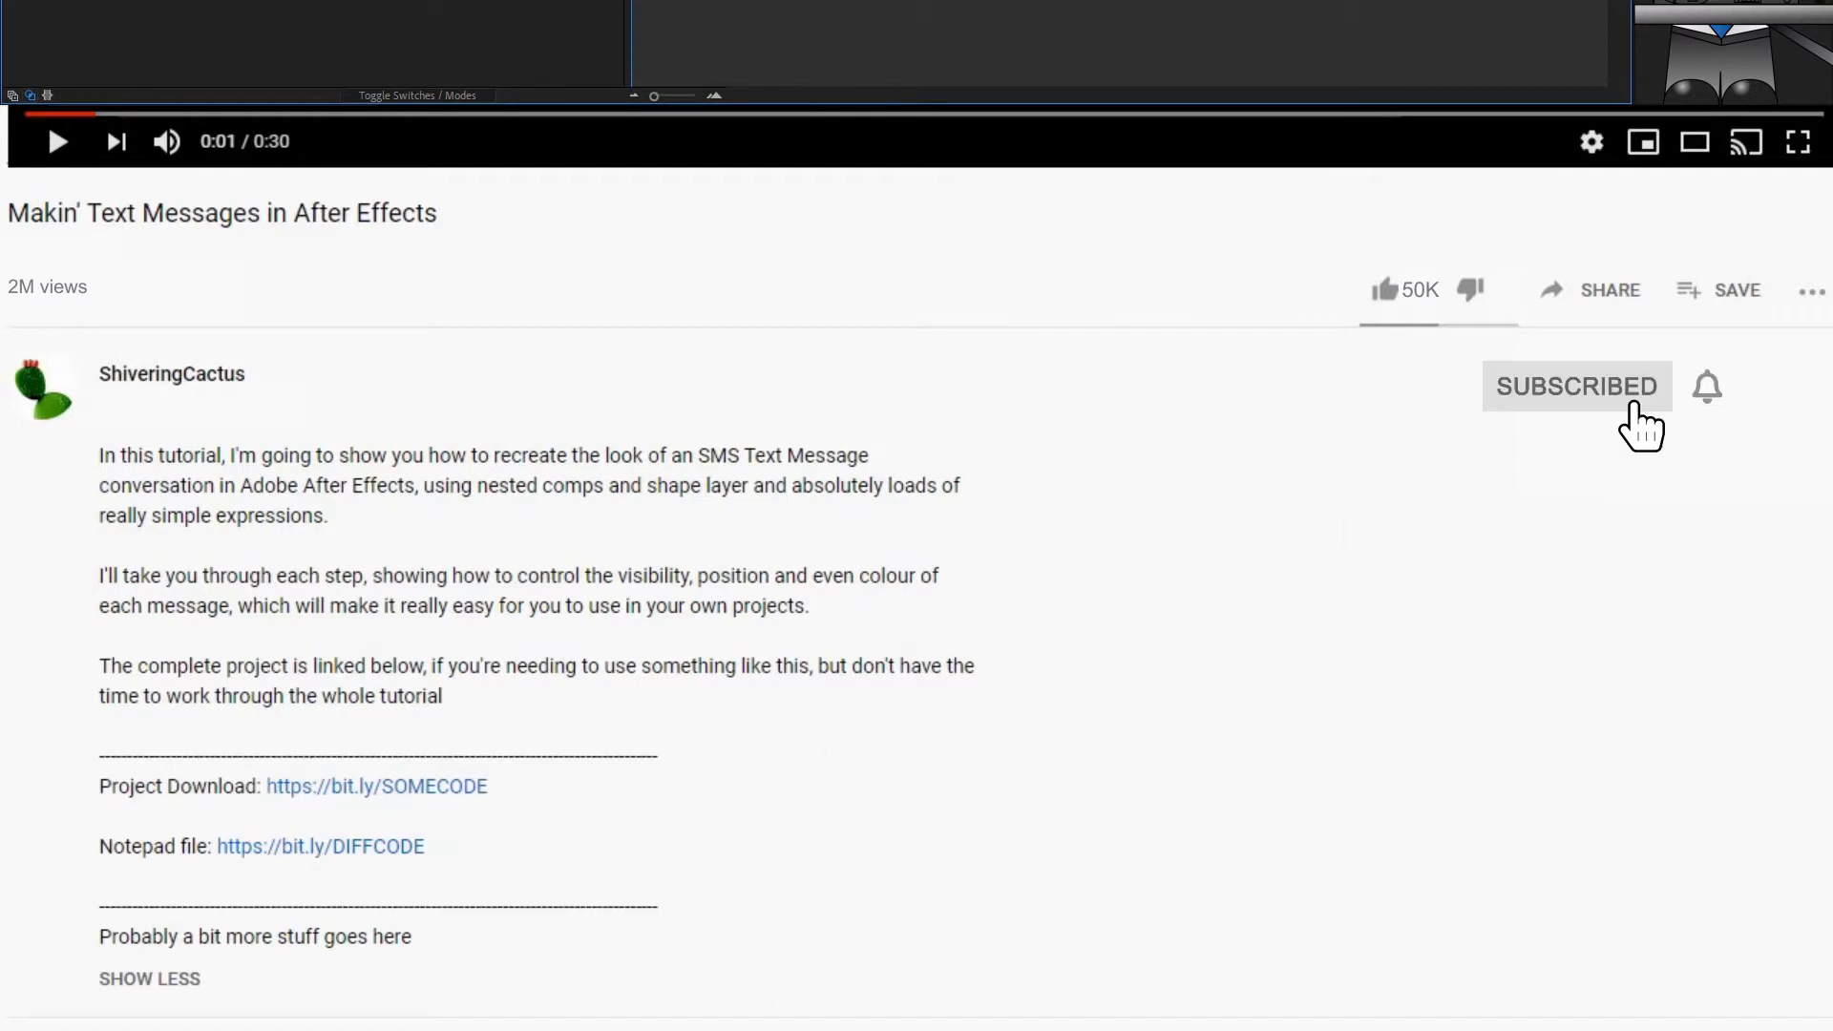
left_click(1383, 292)
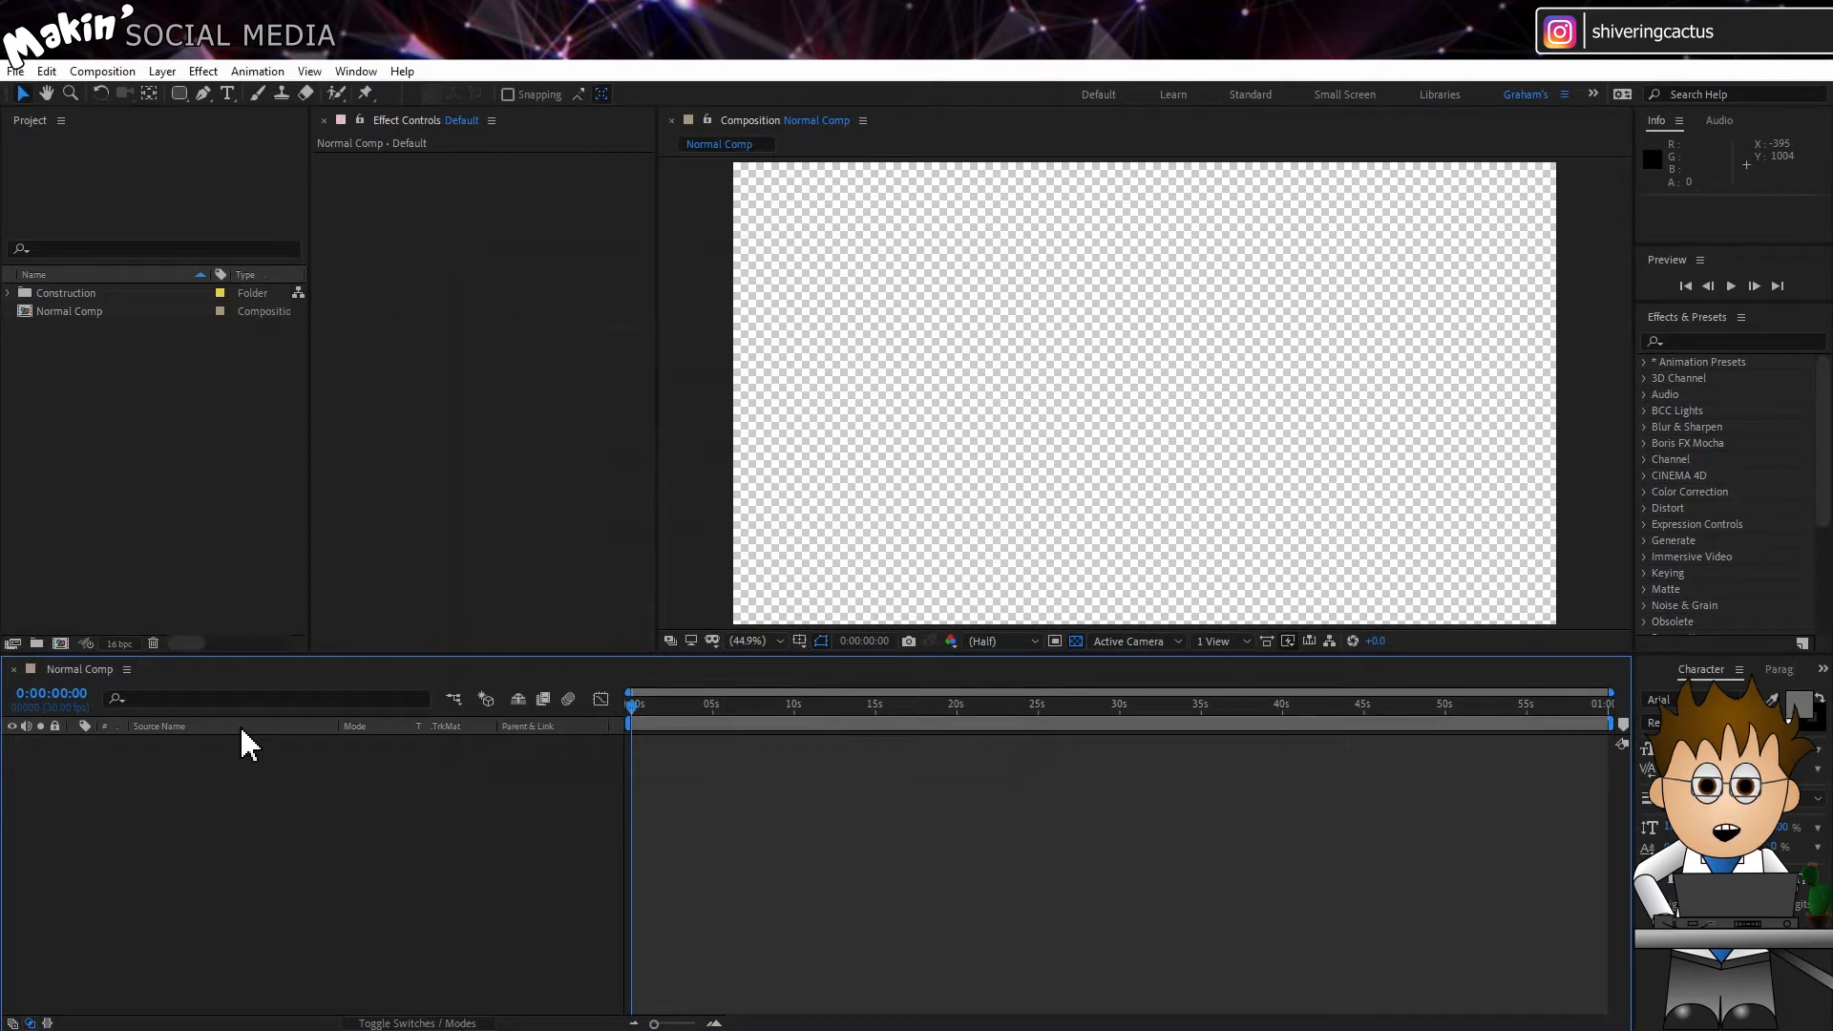
Step: Create a new composition named "All messages" at 1000 x 2000 px with the pixel aspect ratio set to Square Pixels
left_click(102, 71)
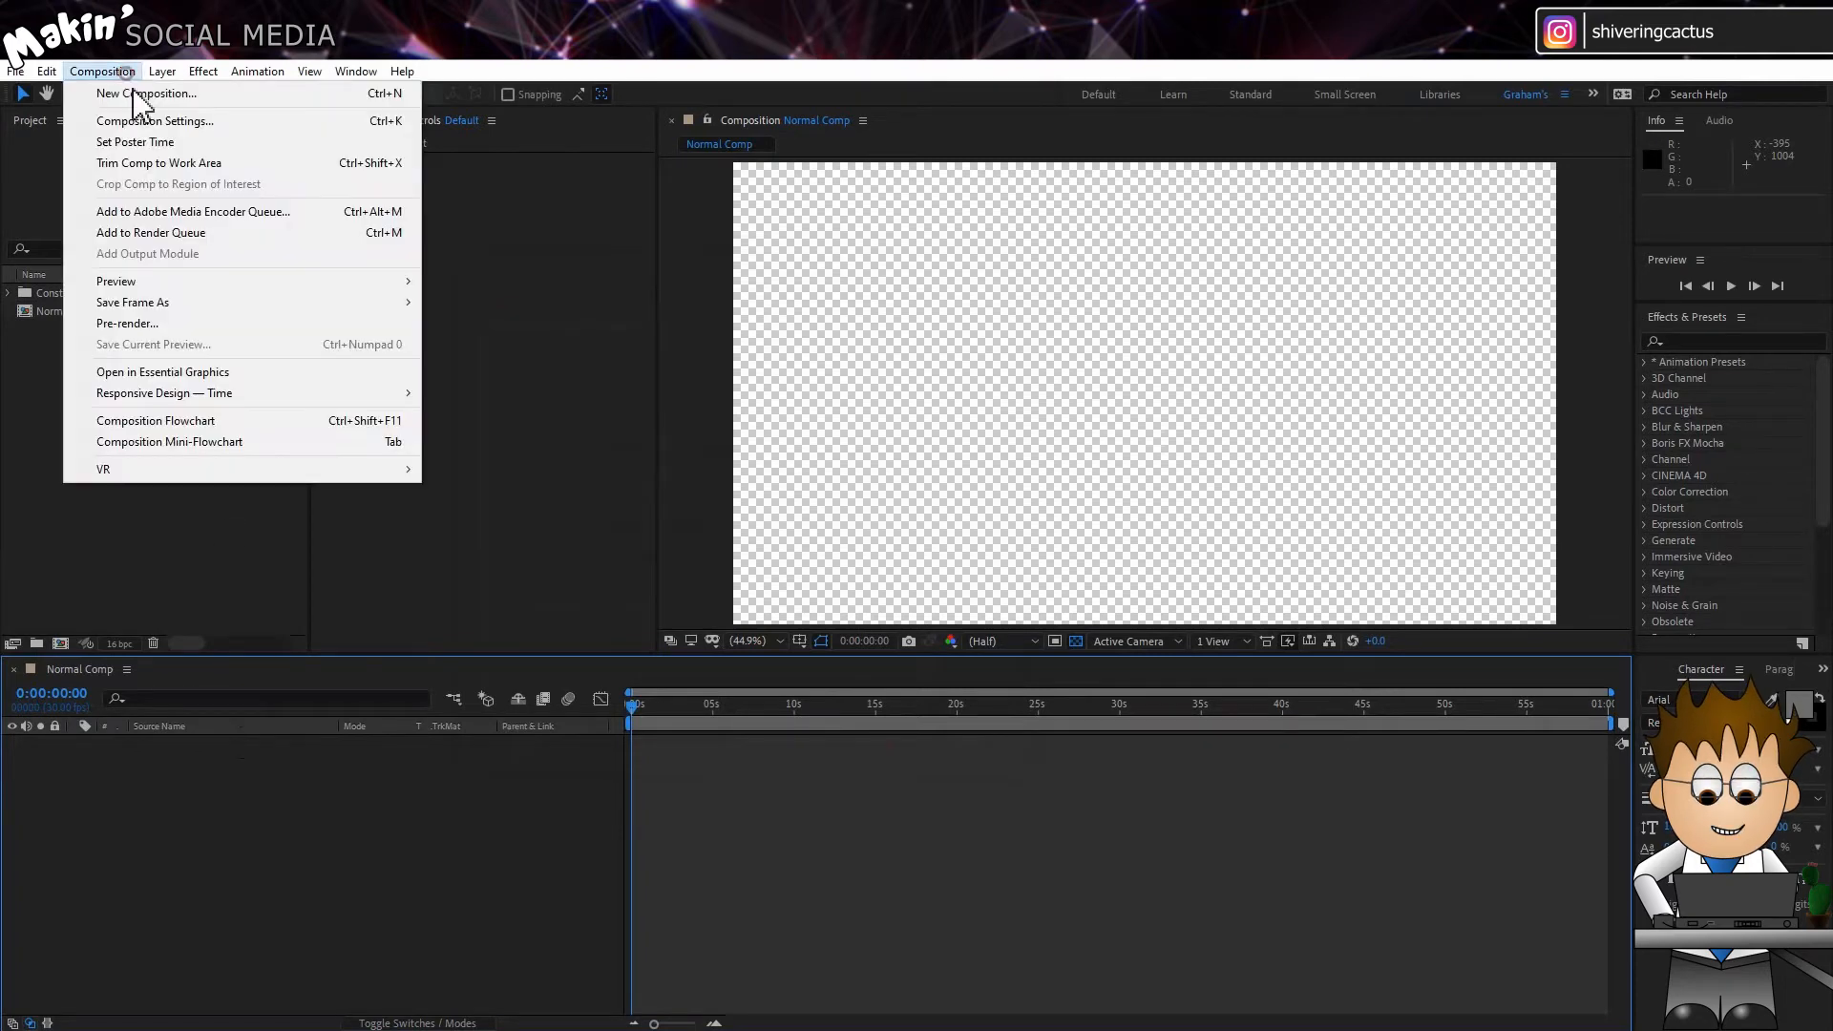
left_click(114, 90)
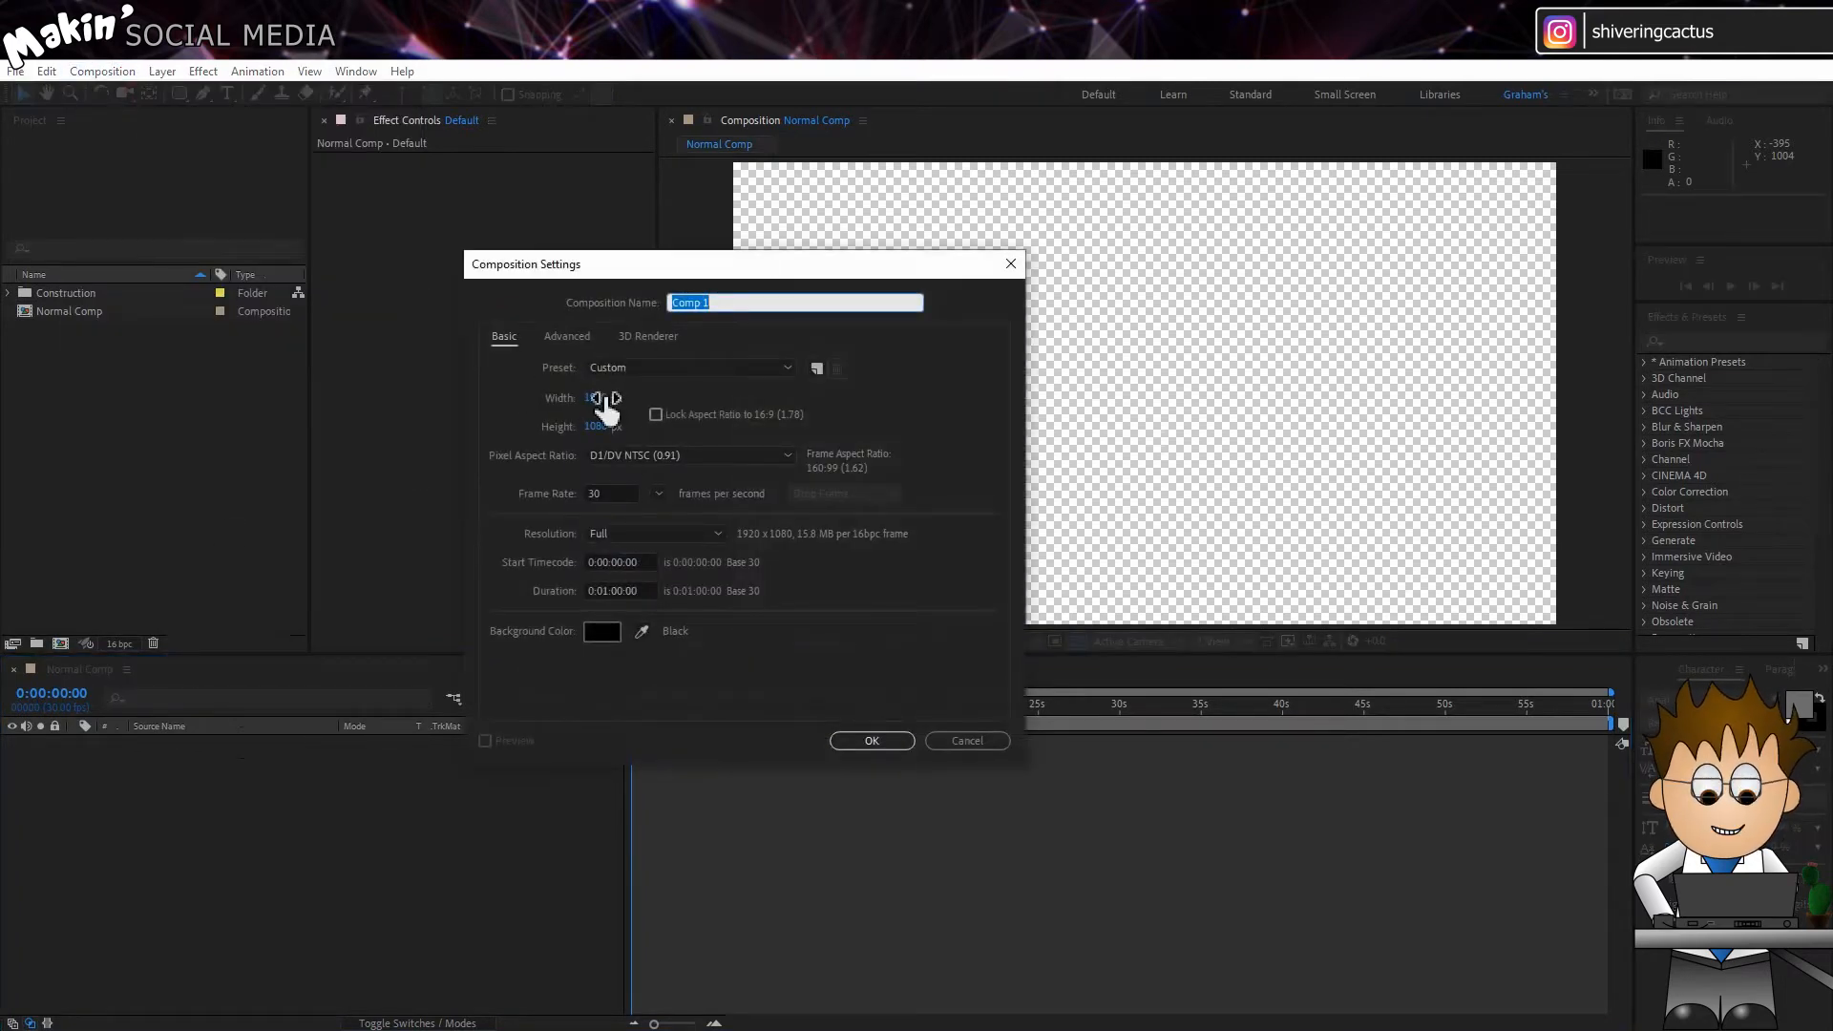
left_click(599, 398)
type("1000")
left_click(602, 422)
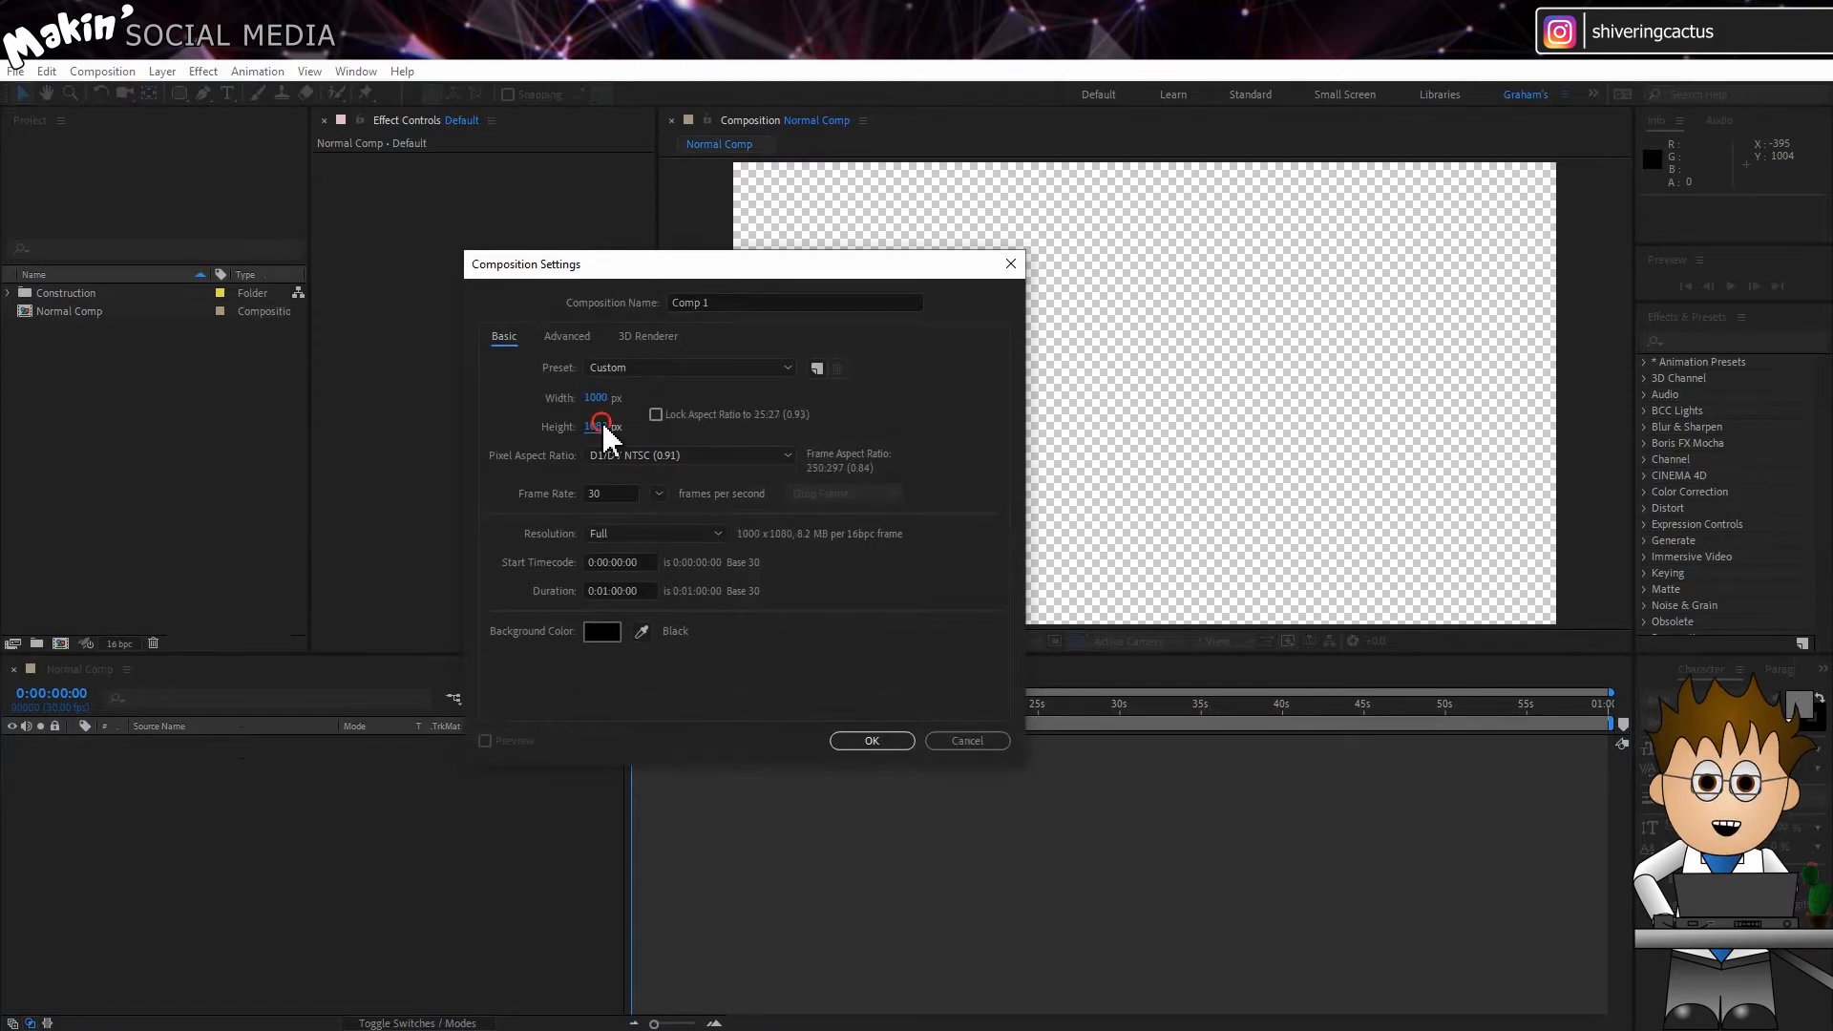
type("2000")
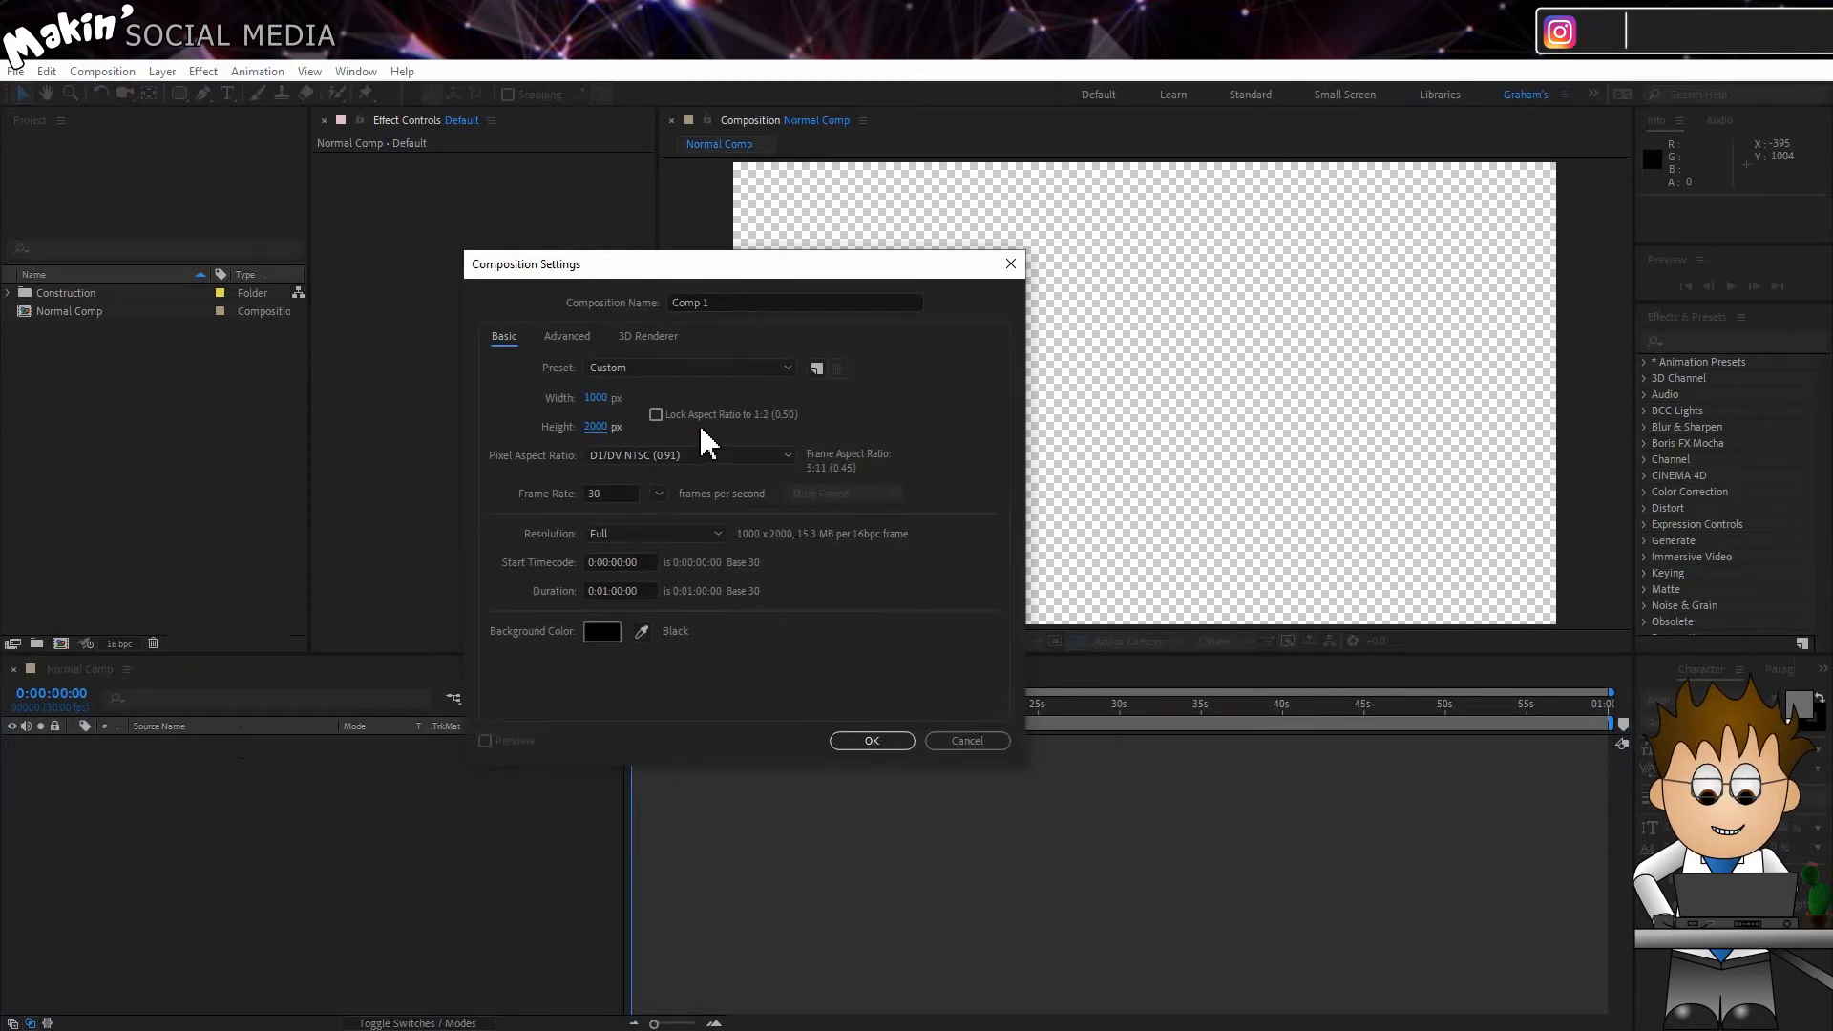
left_click(702, 456)
left_click(701, 468)
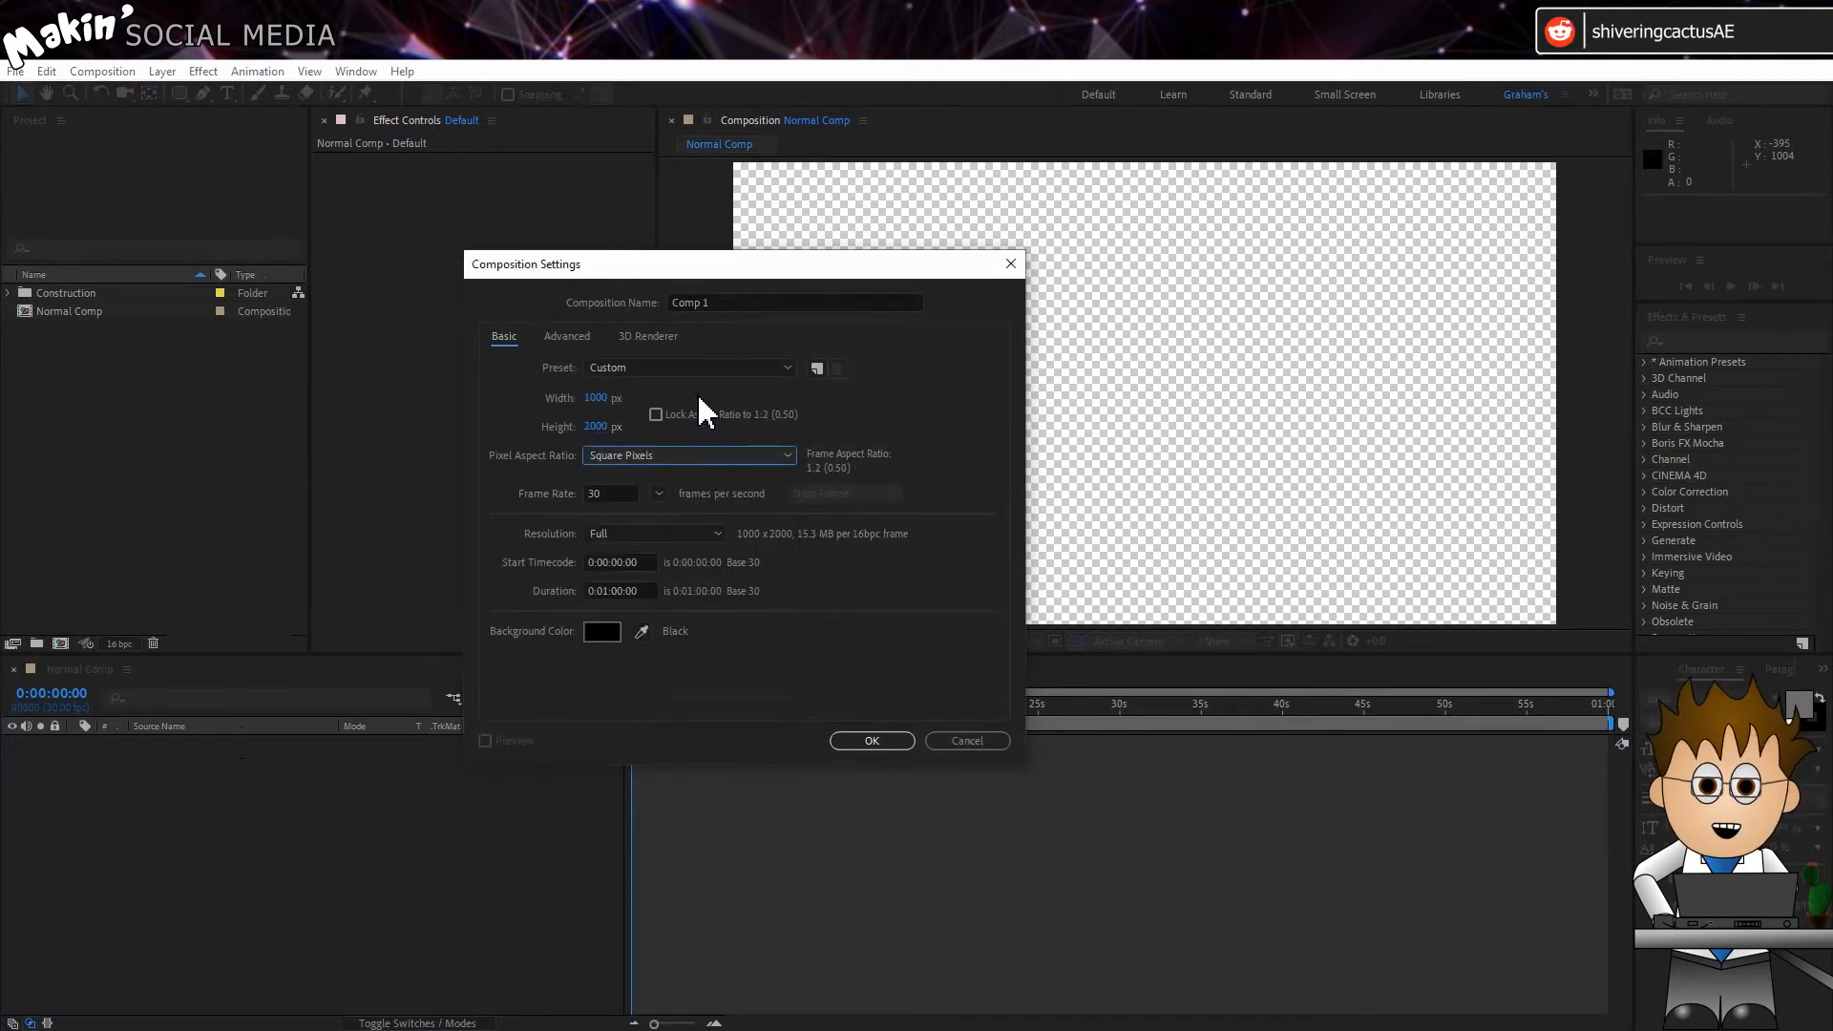
left_click(737, 304)
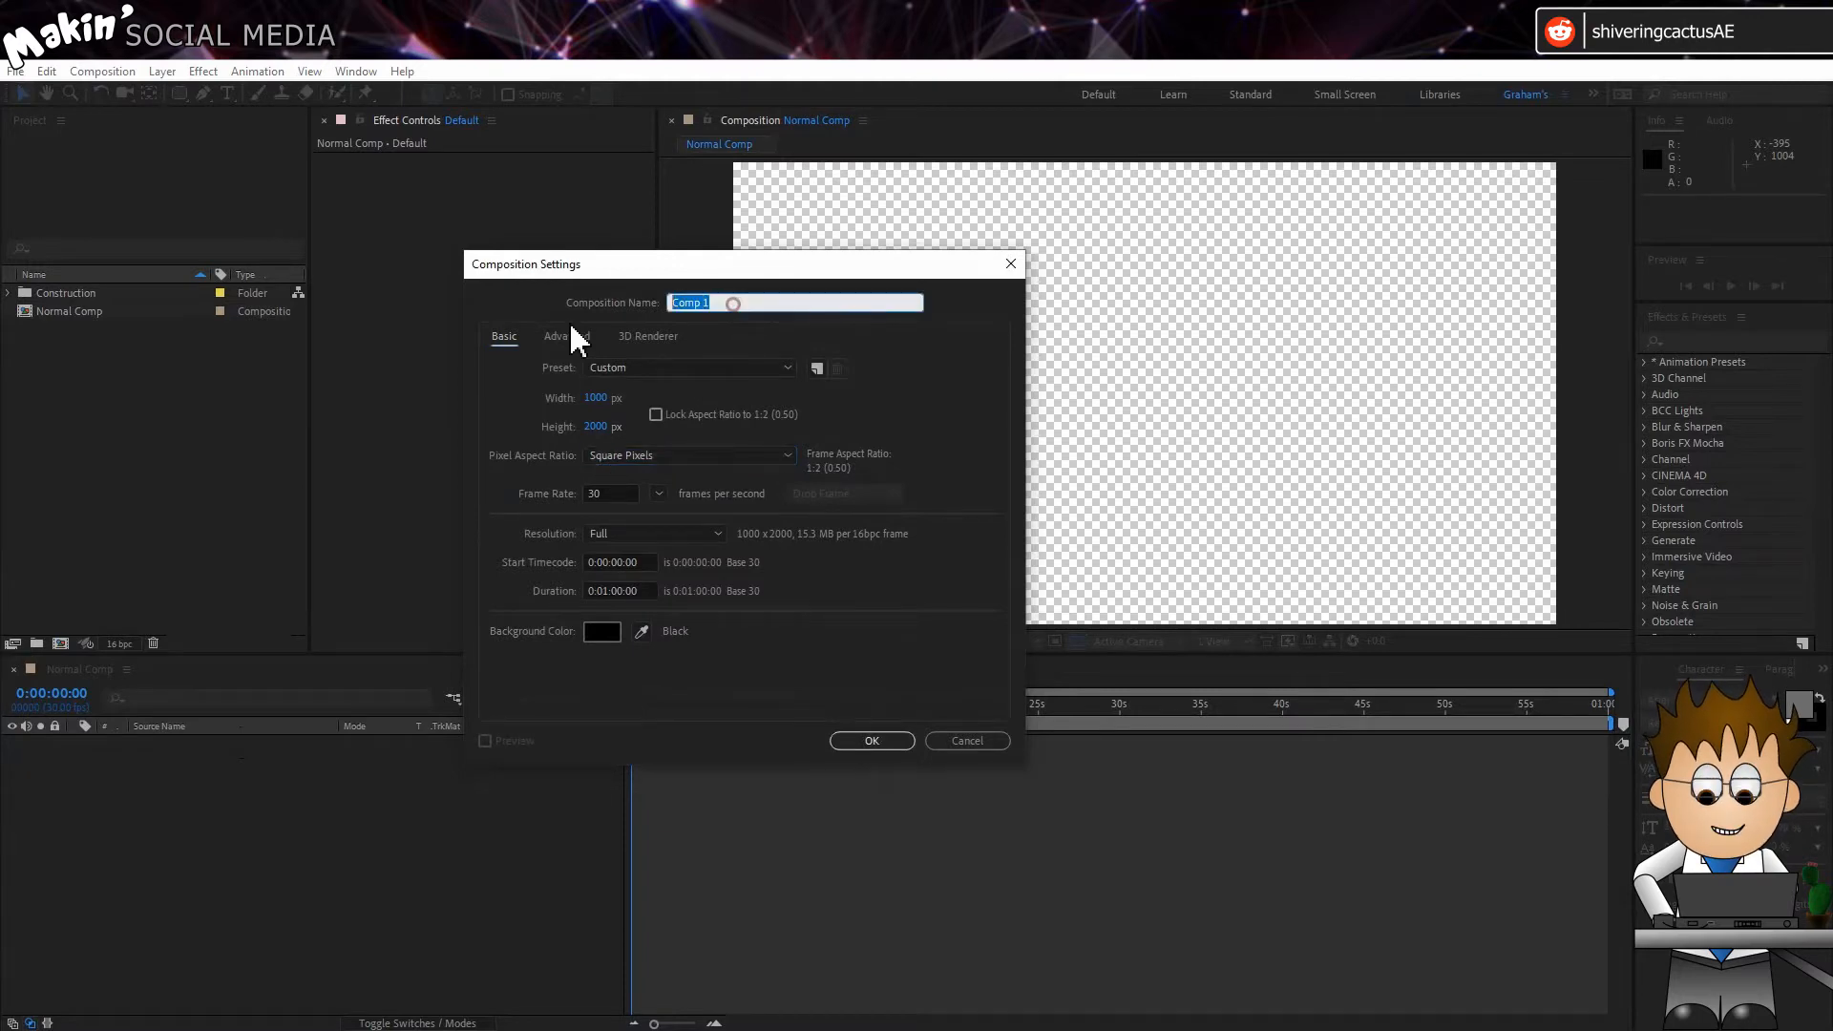
type("All messages")
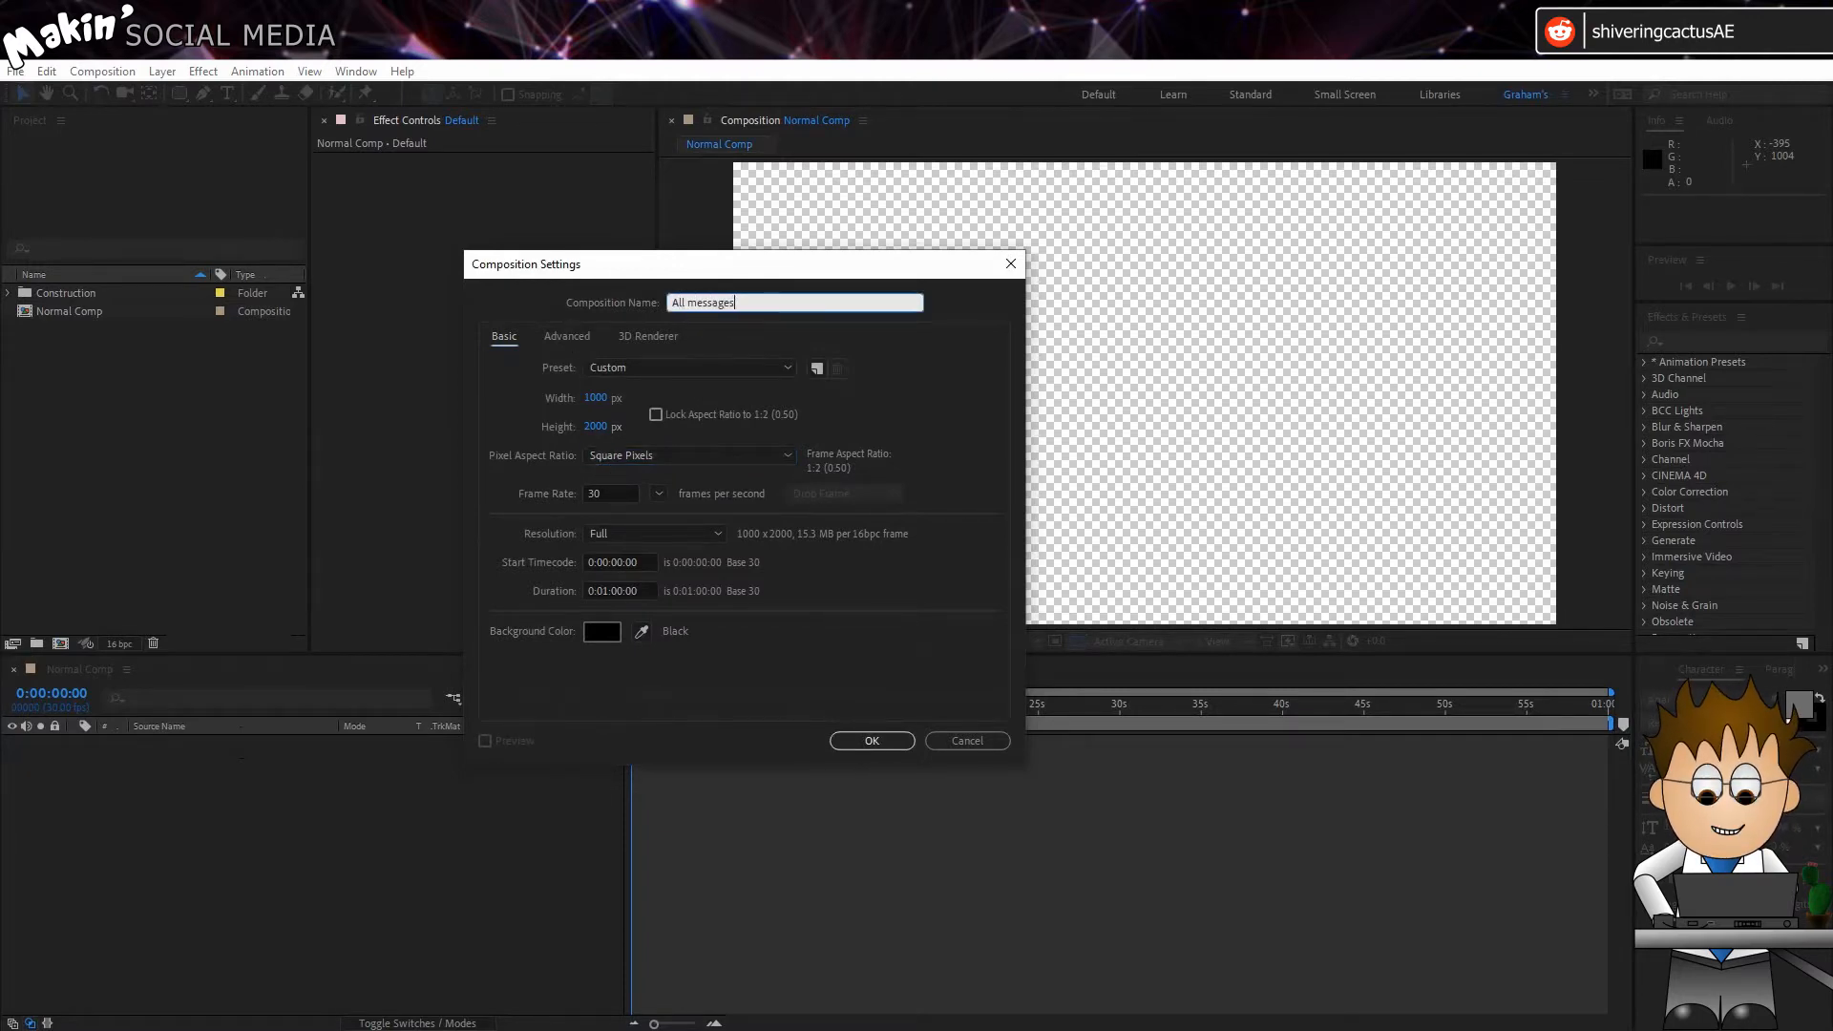
key("Return")
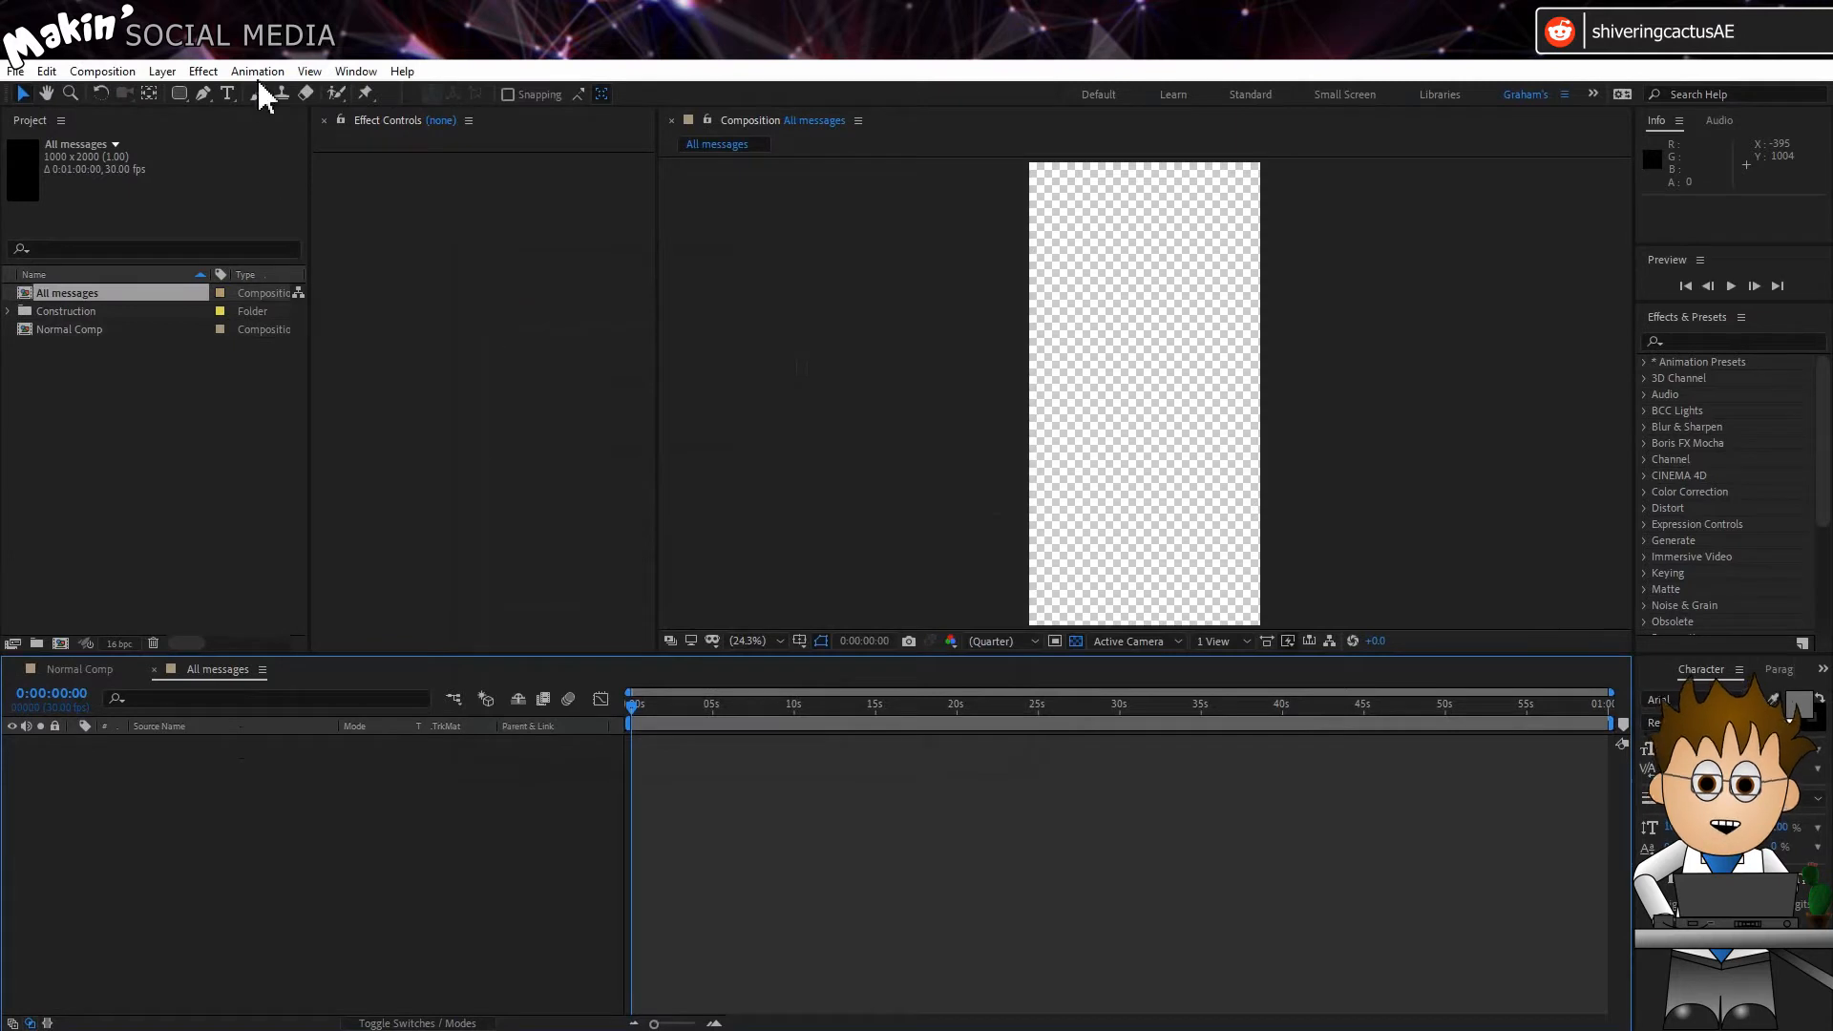
Step: Add a null object to the All messages composition and rename it "Controller"
left_click(161, 72)
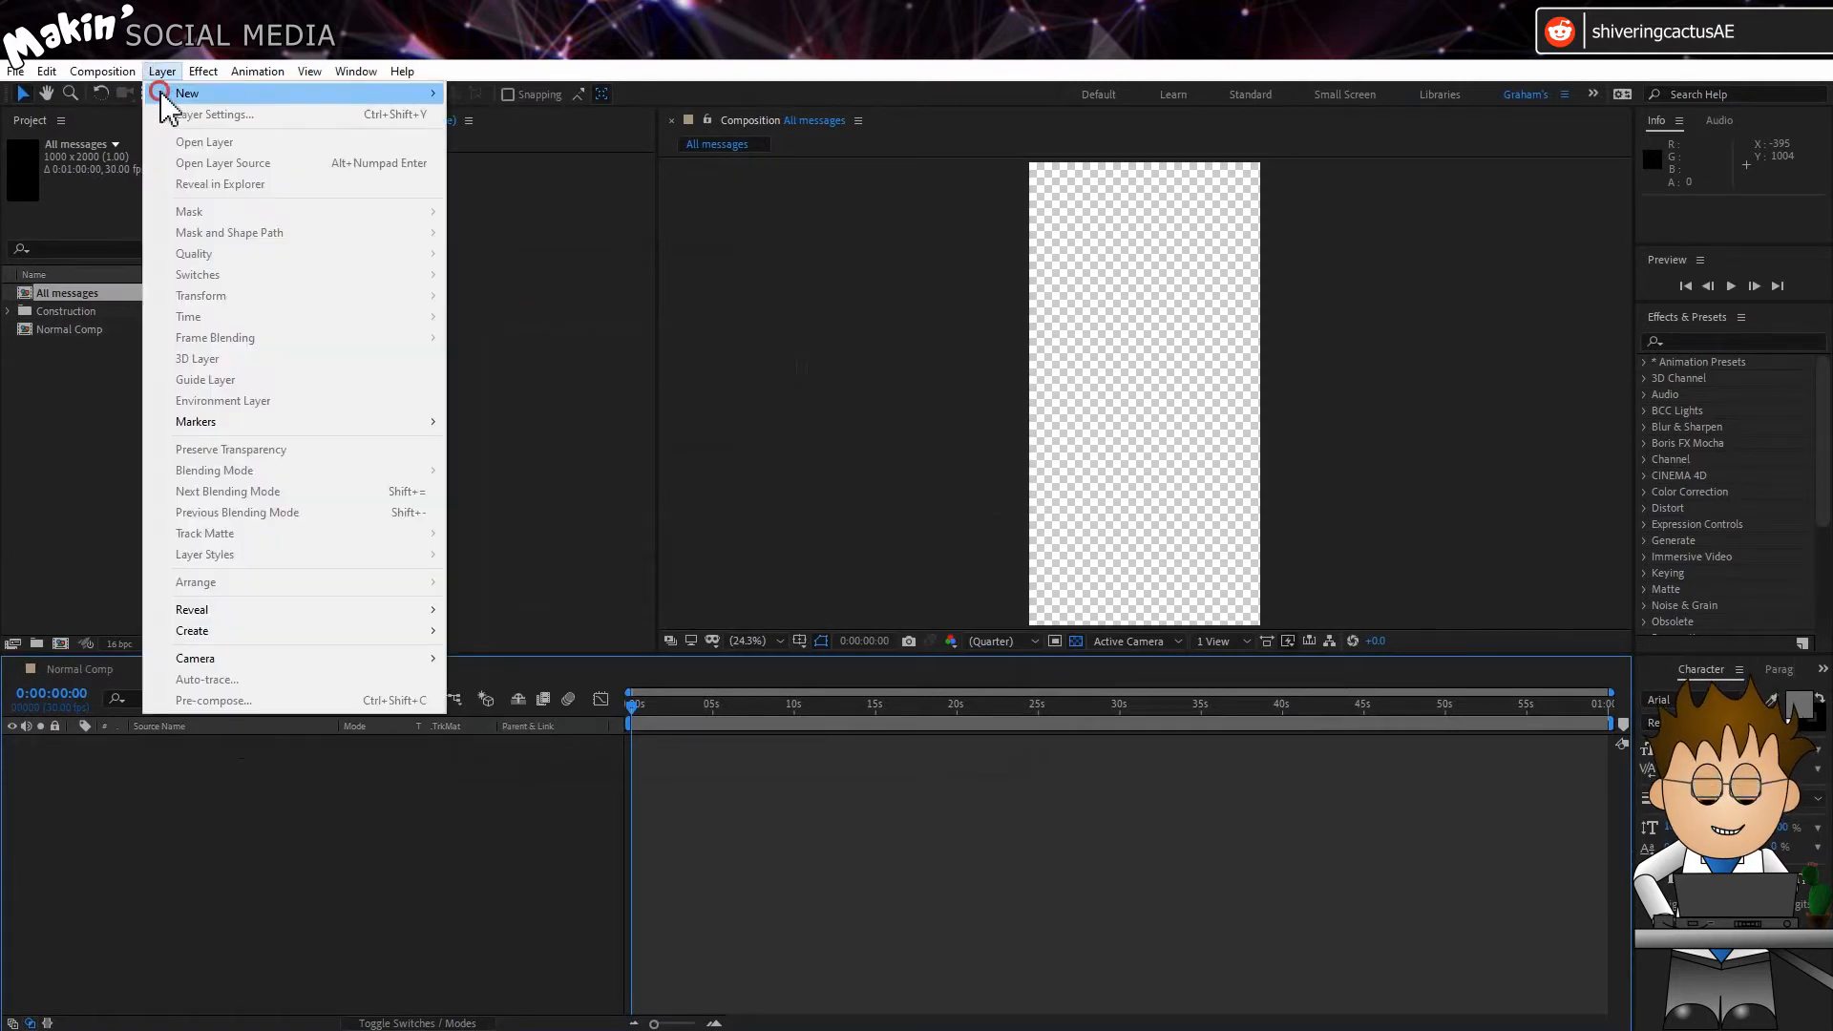
mouse_move(239, 91)
left_click(573, 179)
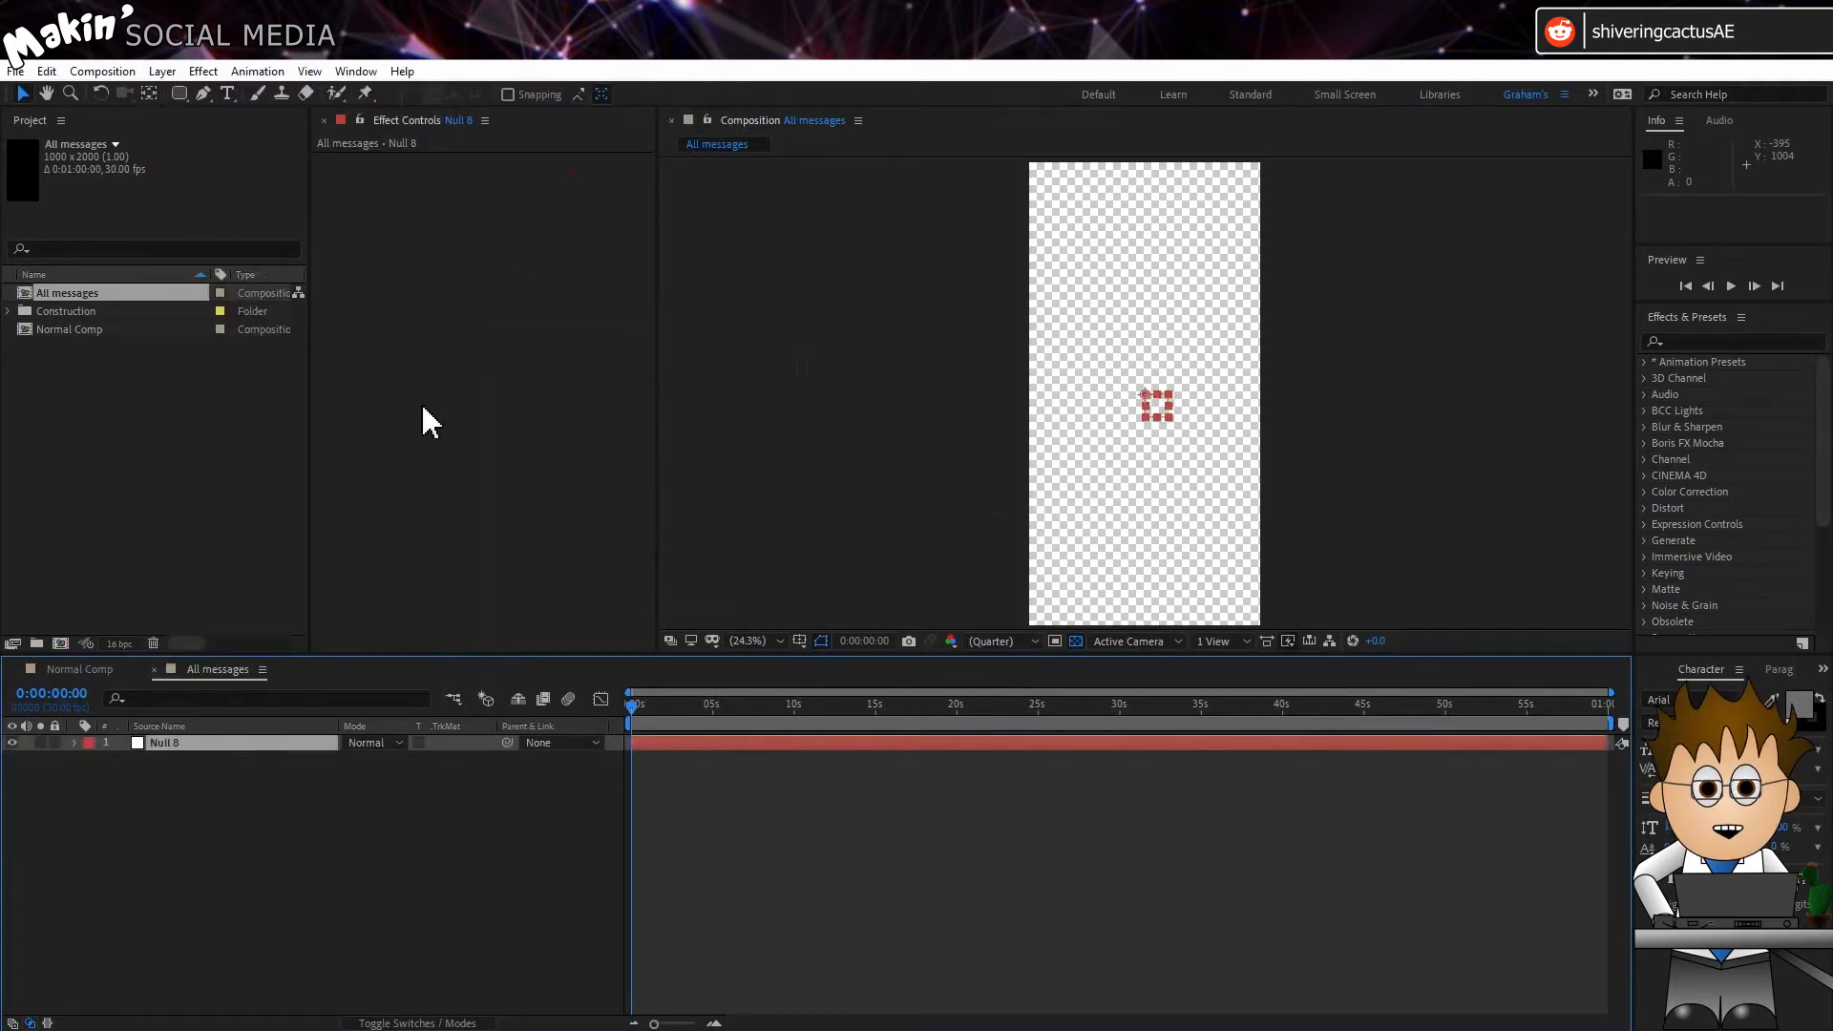
key("Return")
type("Con")
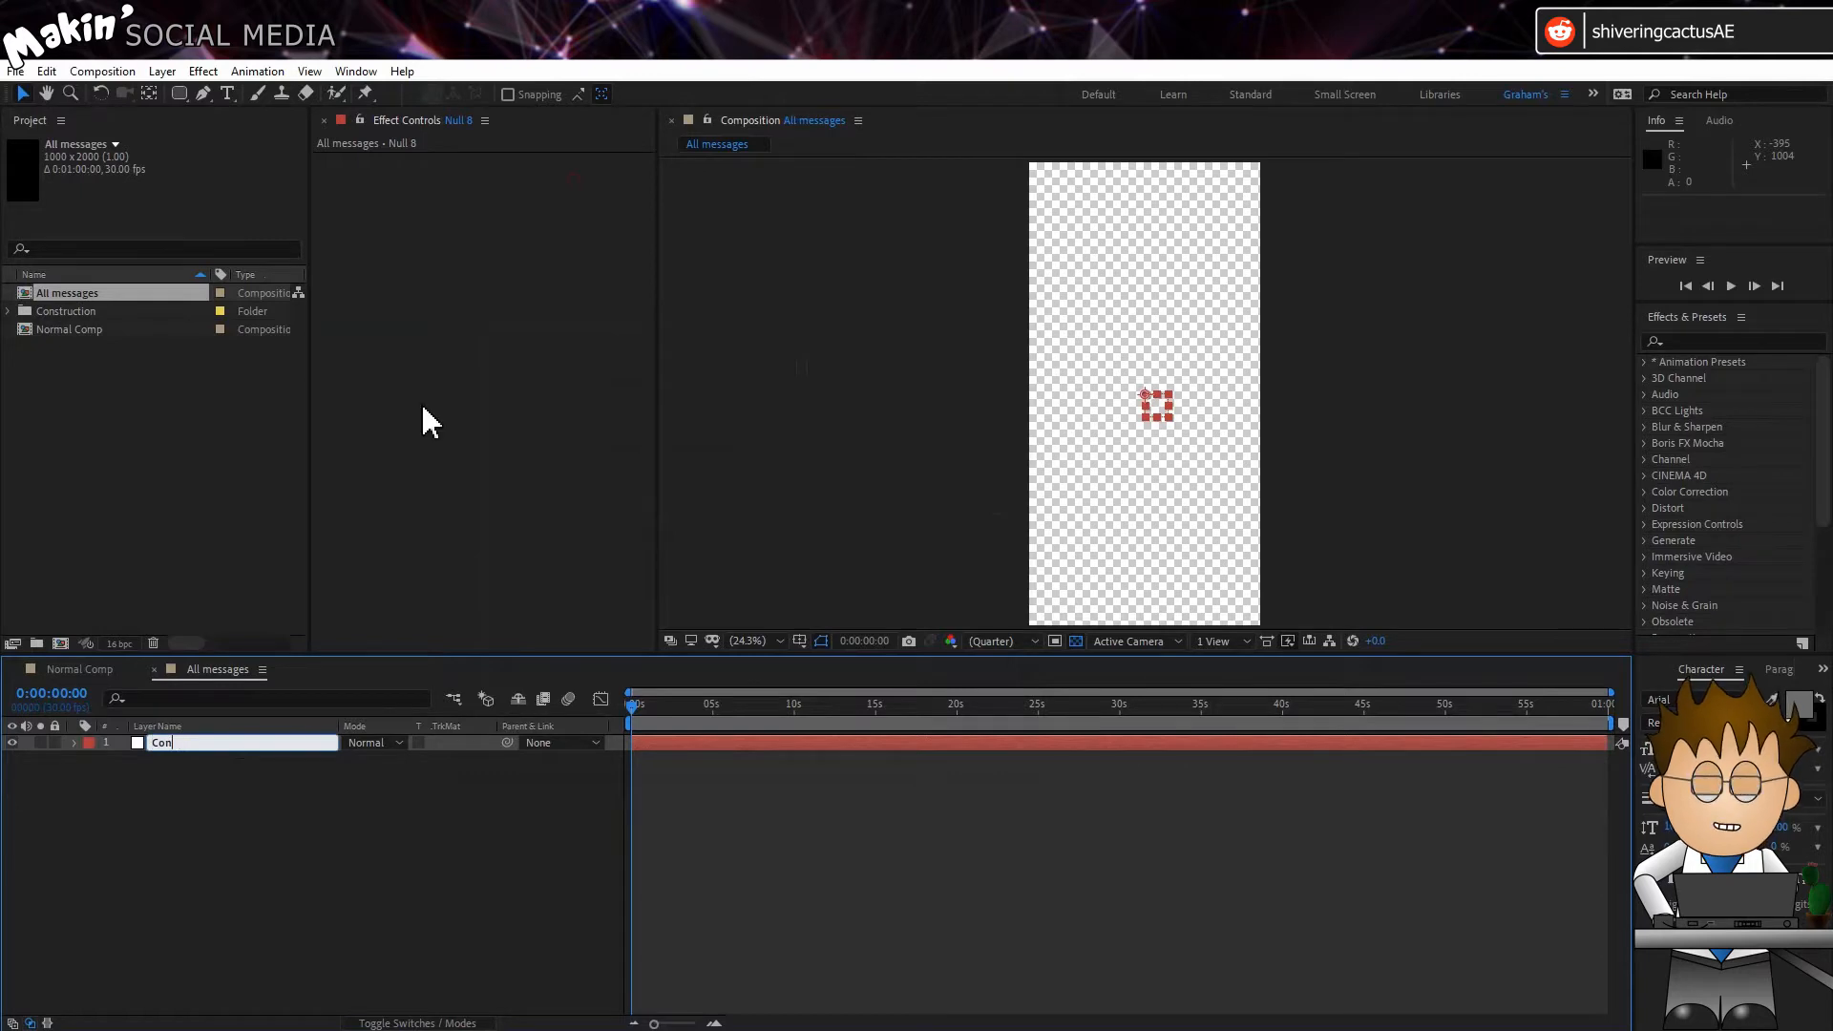
type("troller")
key("Return")
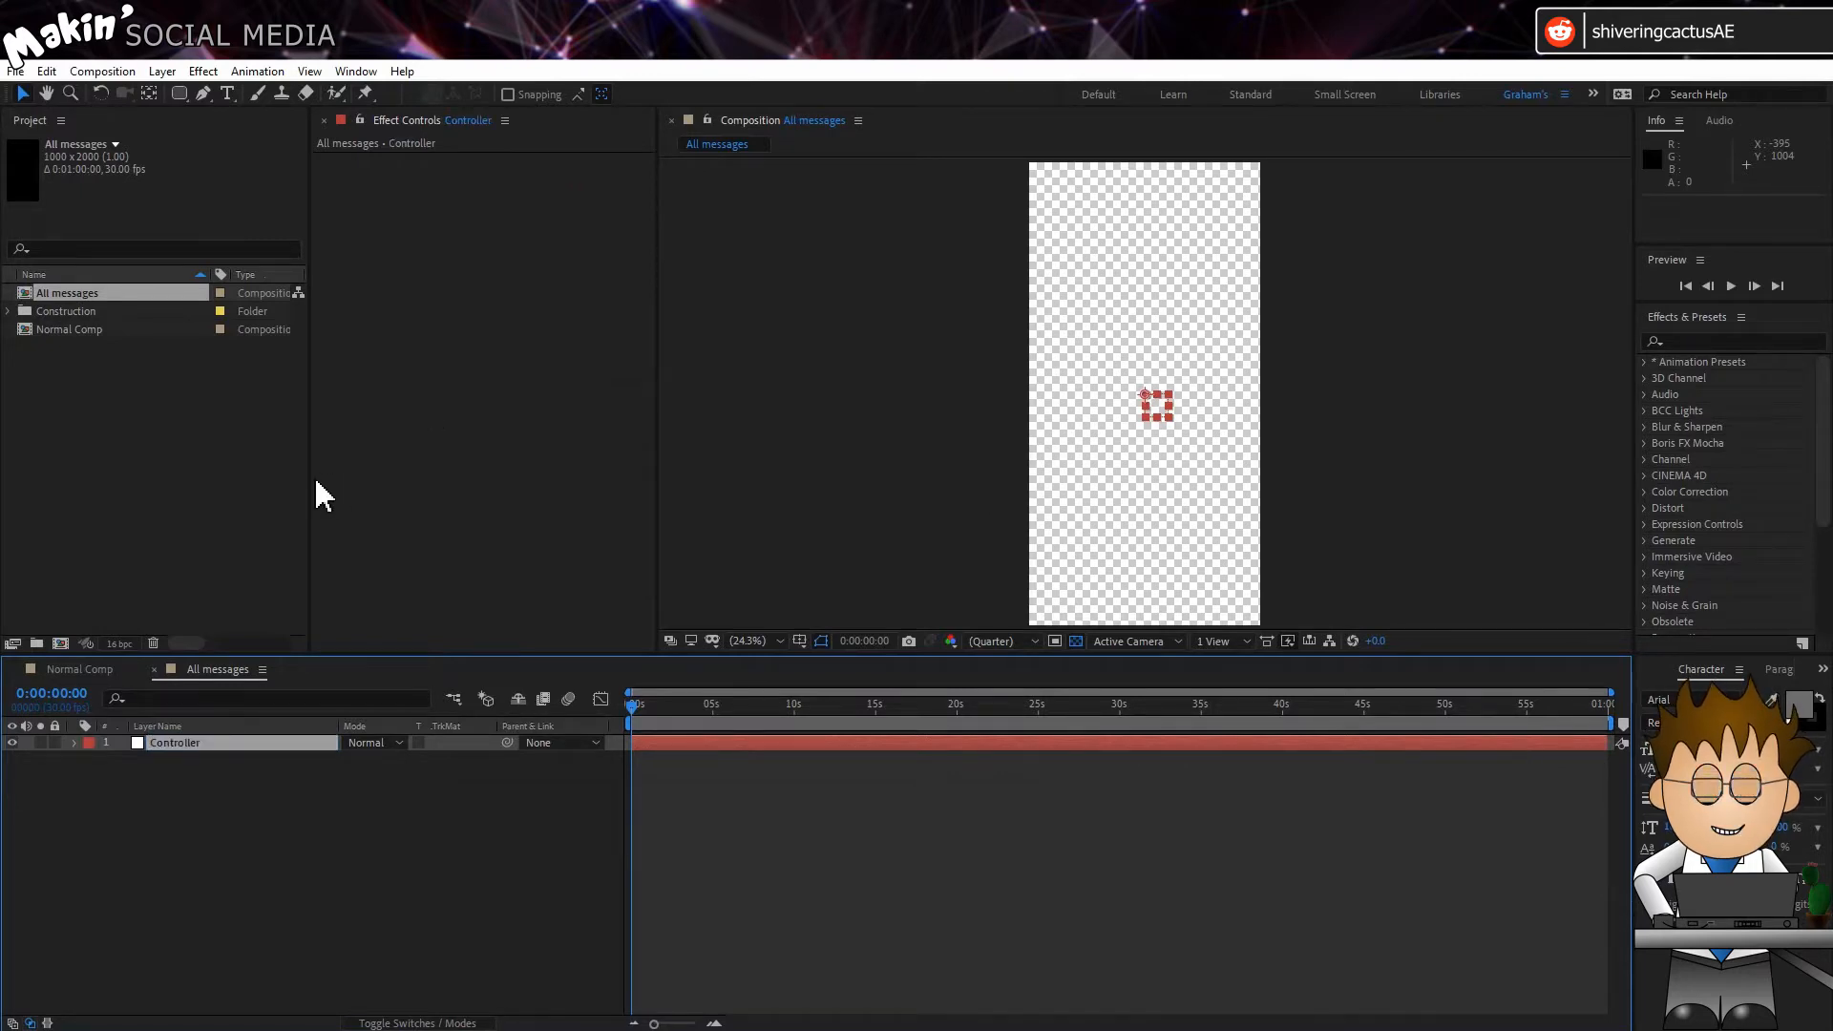
Step: Apply a Slider Control effect to the Controller layer and rename it "Show messages up to"
left_click(203, 72)
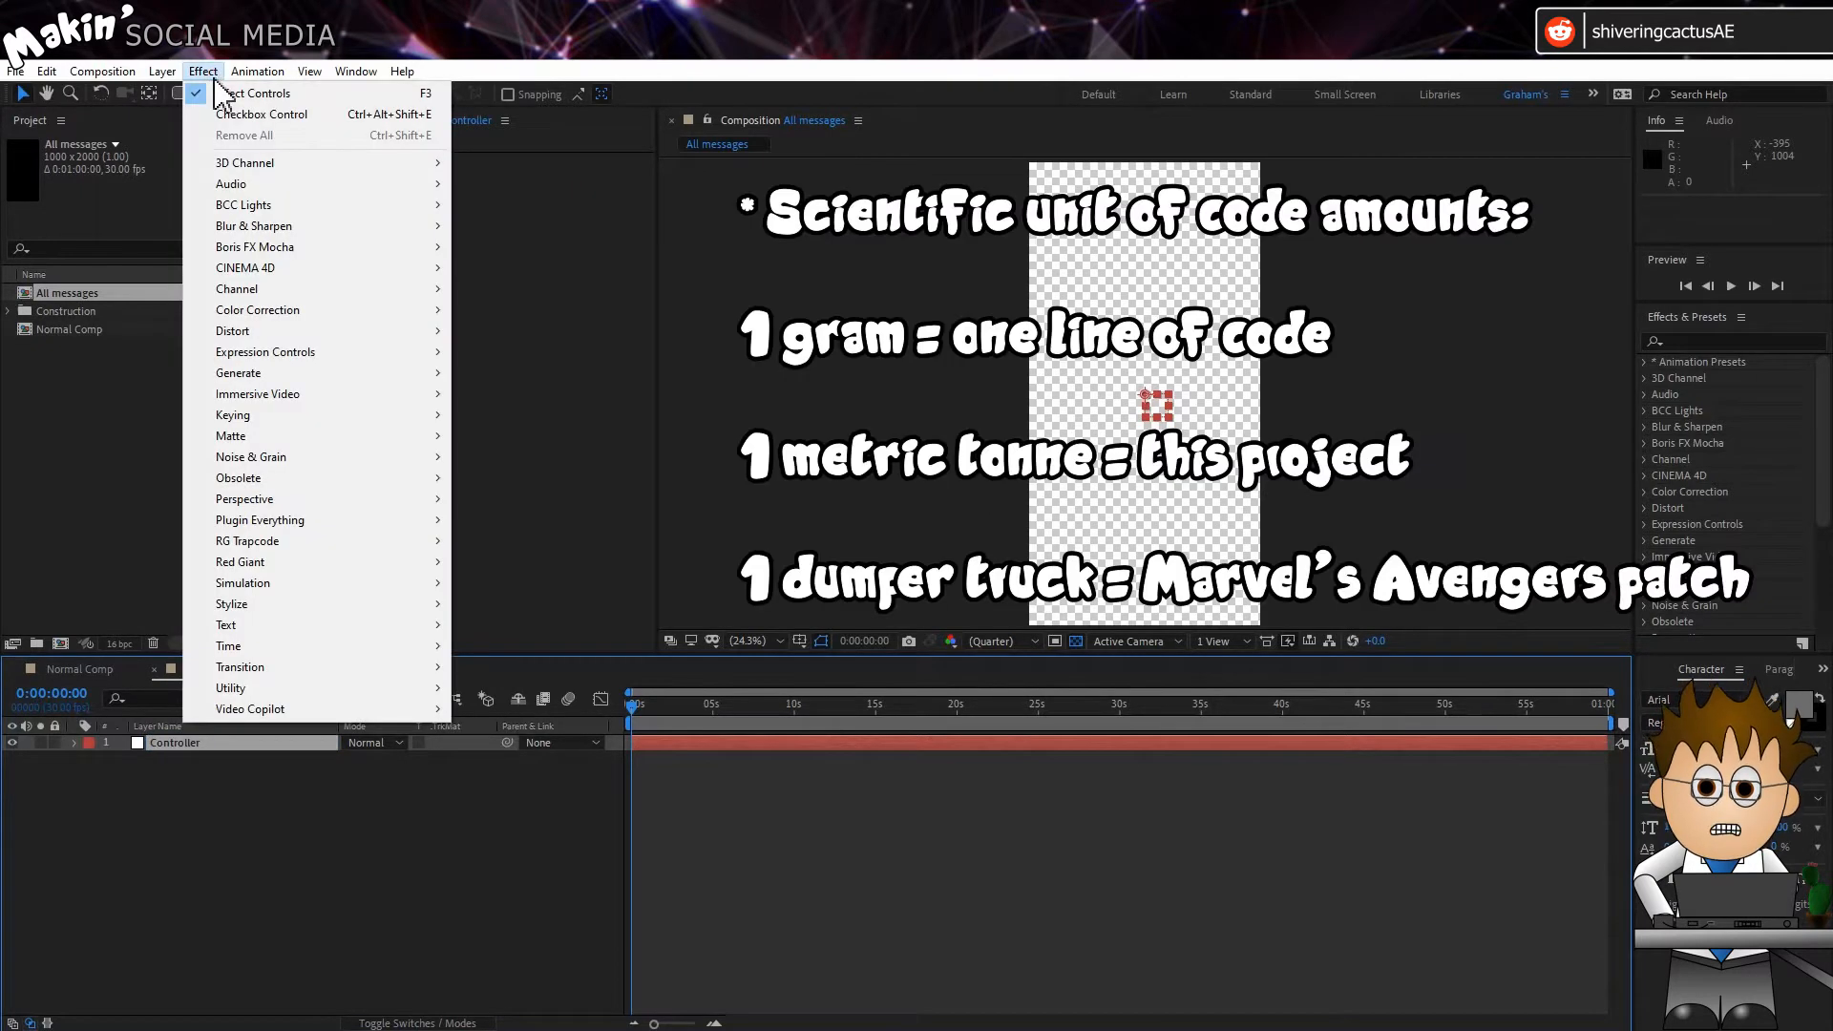
mouse_move(347, 352)
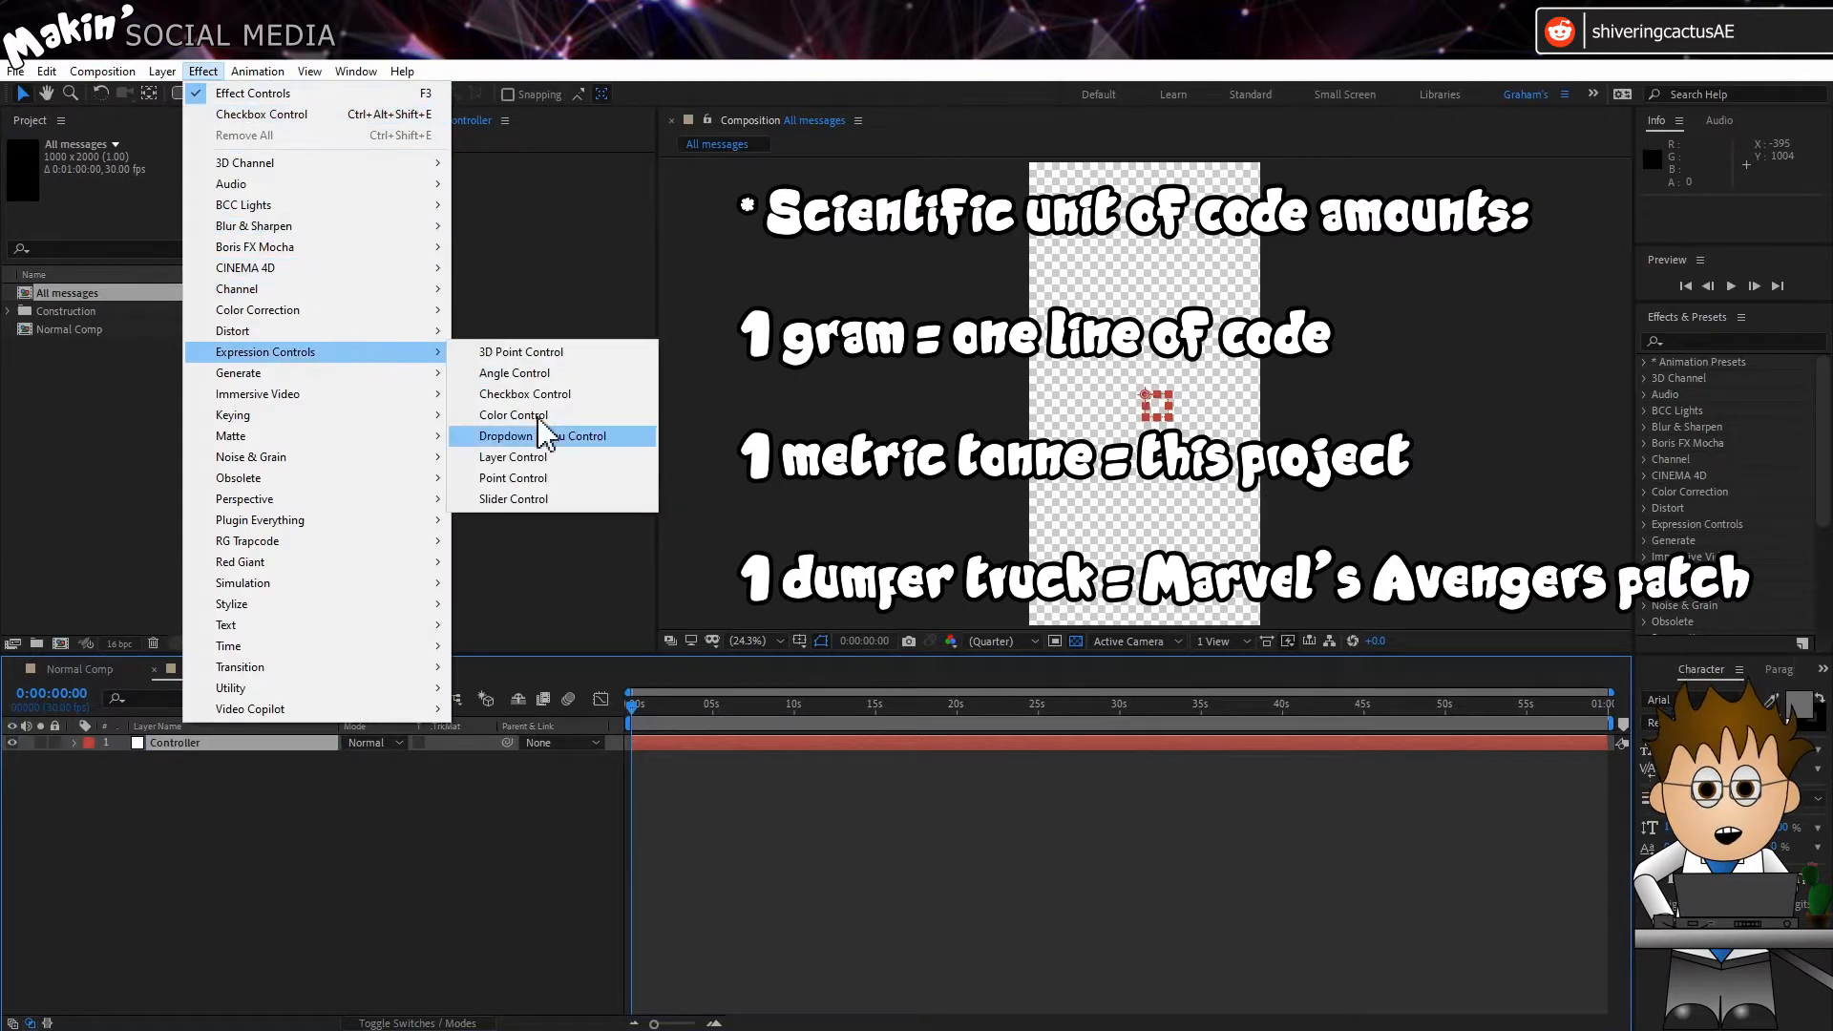
left_click(573, 503)
key("Return")
type("S")
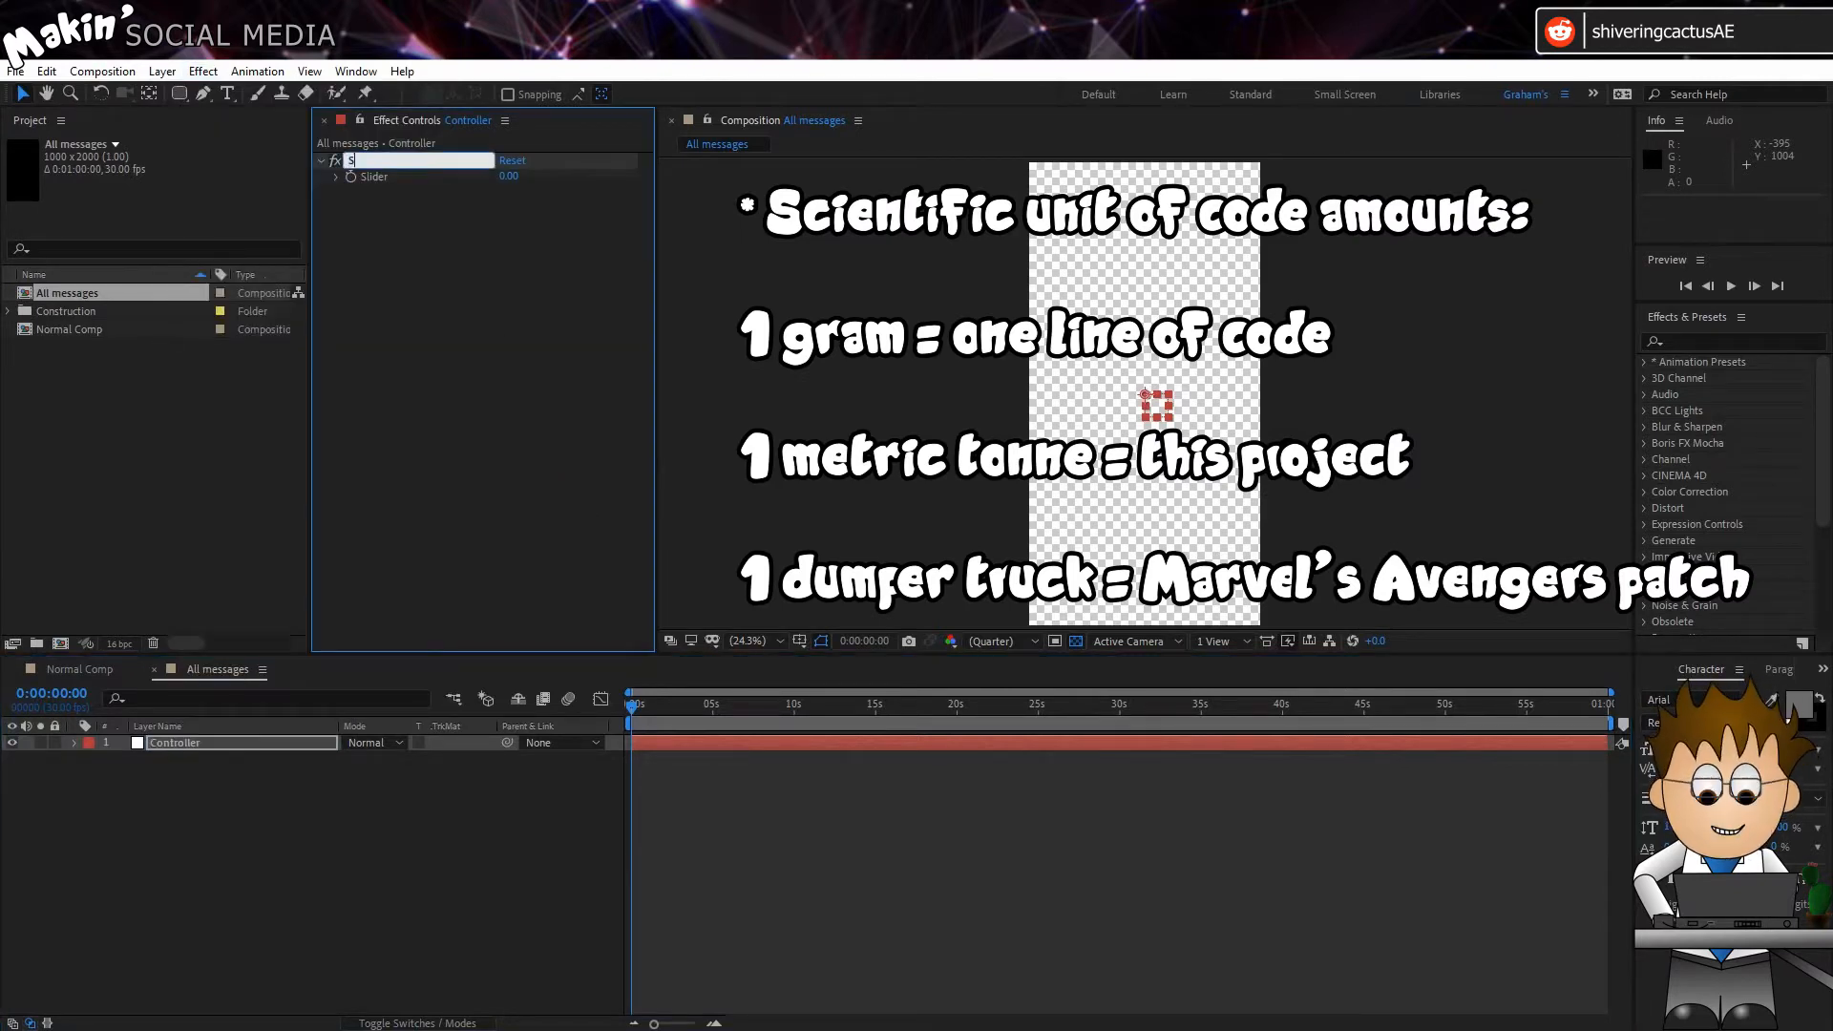
type("how messages up o")
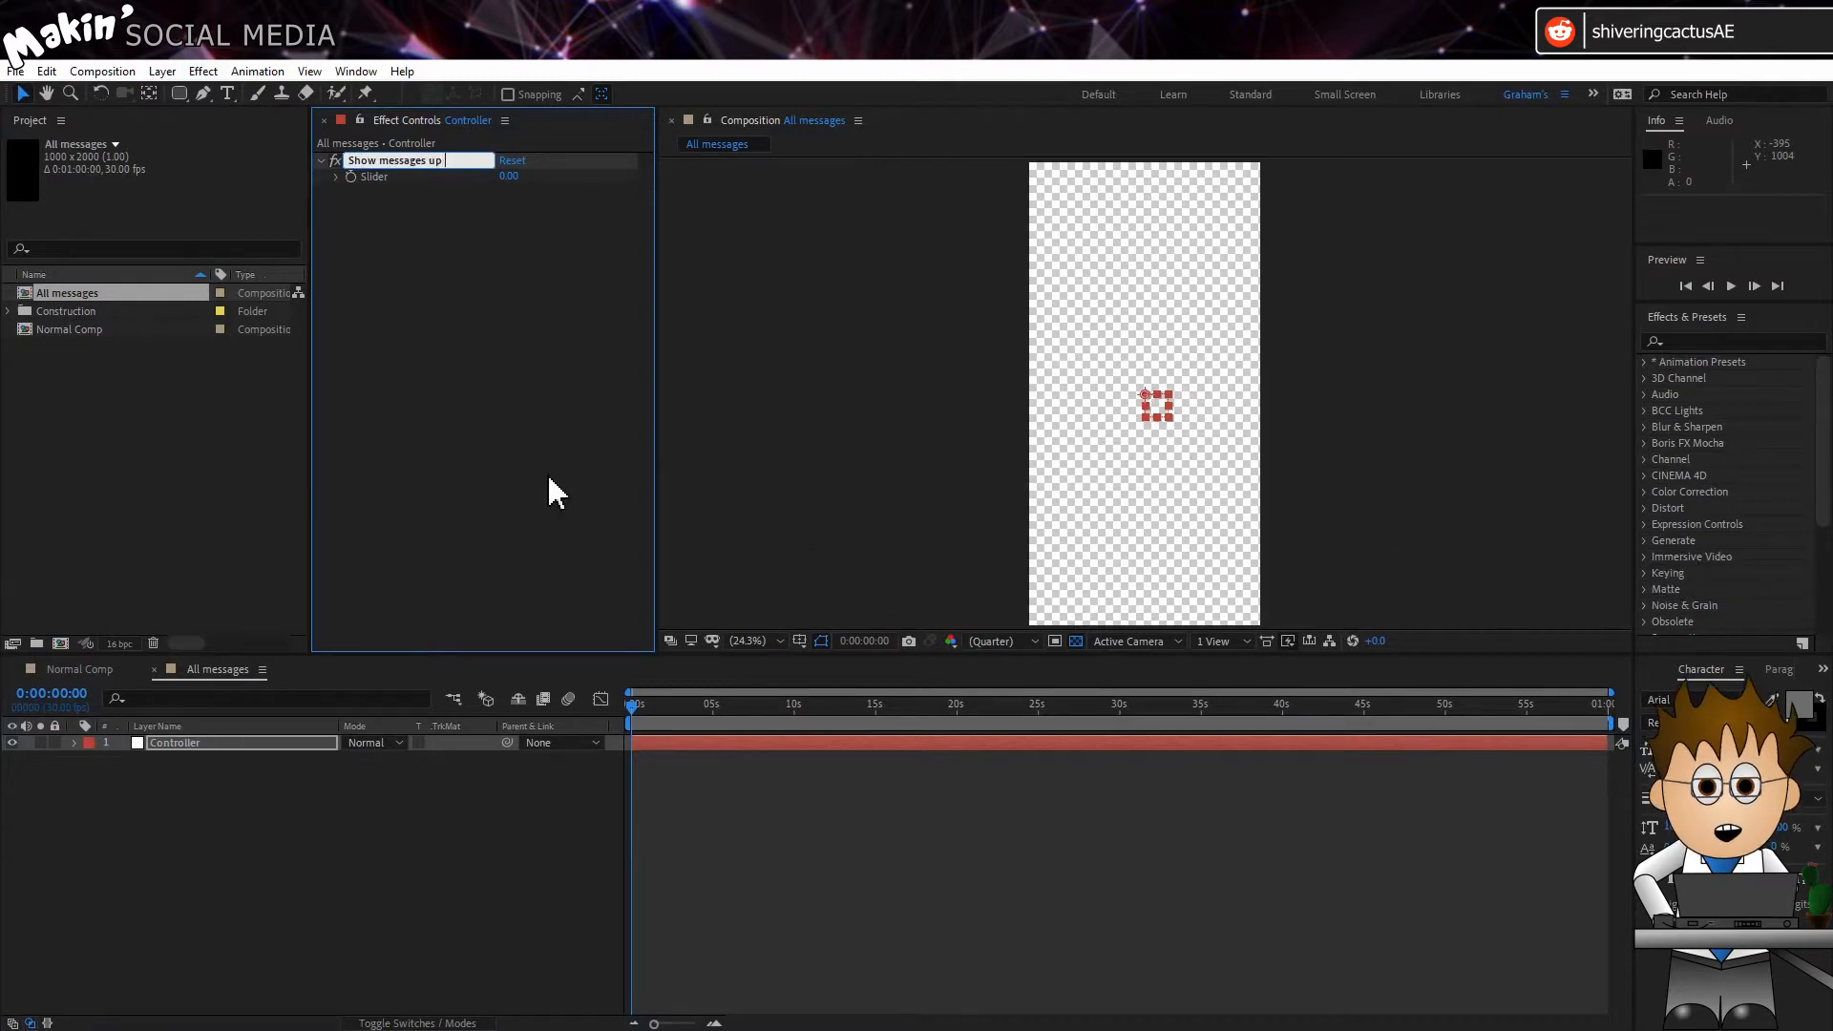
key("Return")
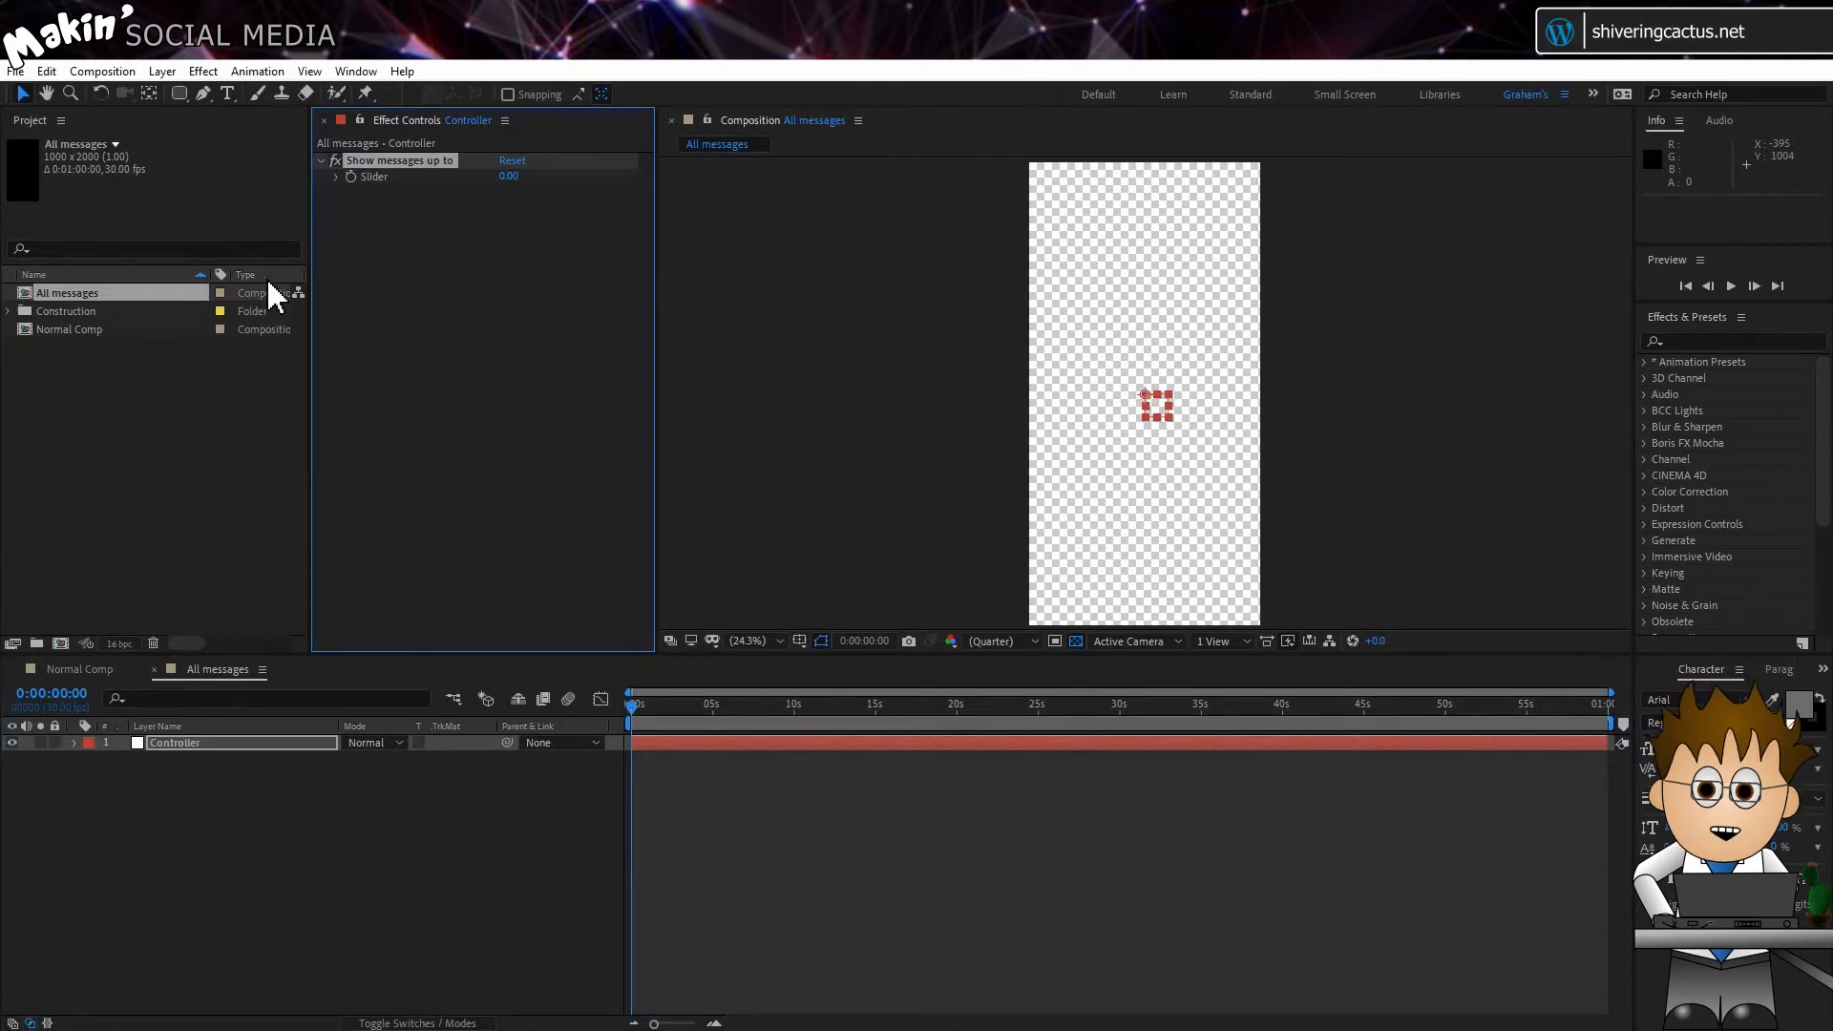
Step: Apply a Checkbox Control effect to the Controller layer and rename it "Typing"
left_click(198, 72)
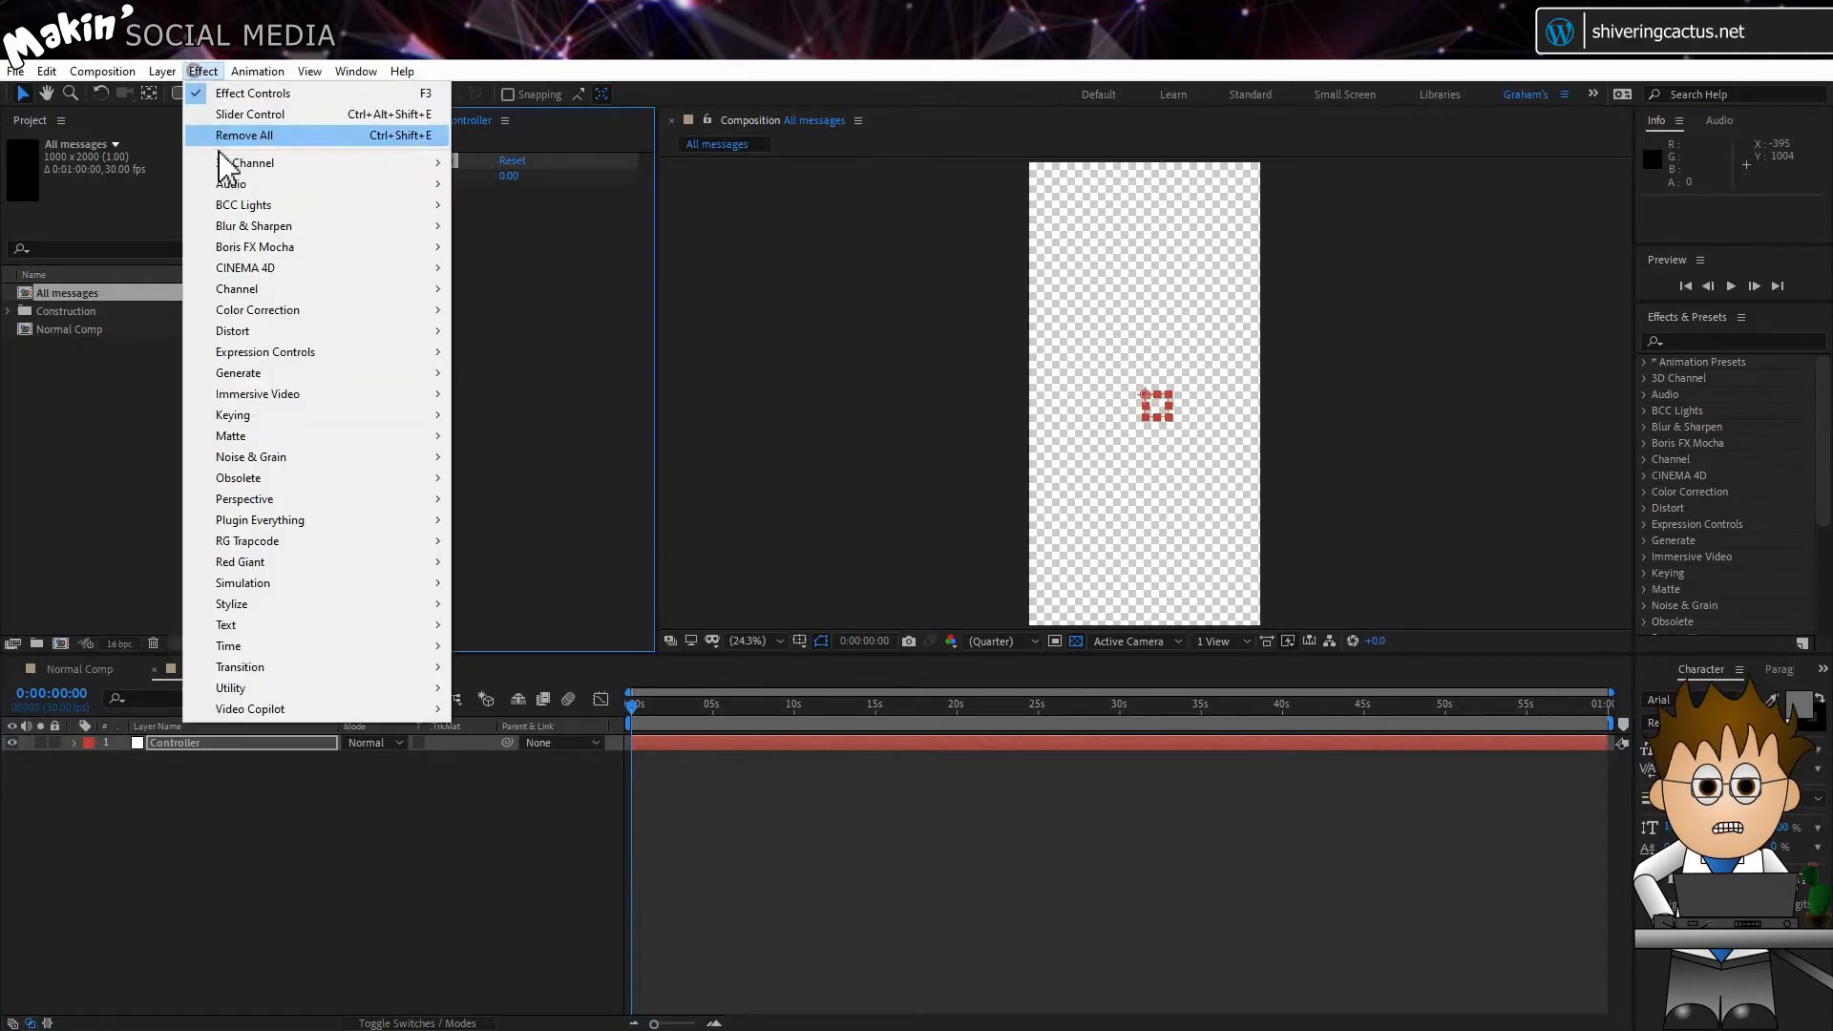
mouse_move(430, 359)
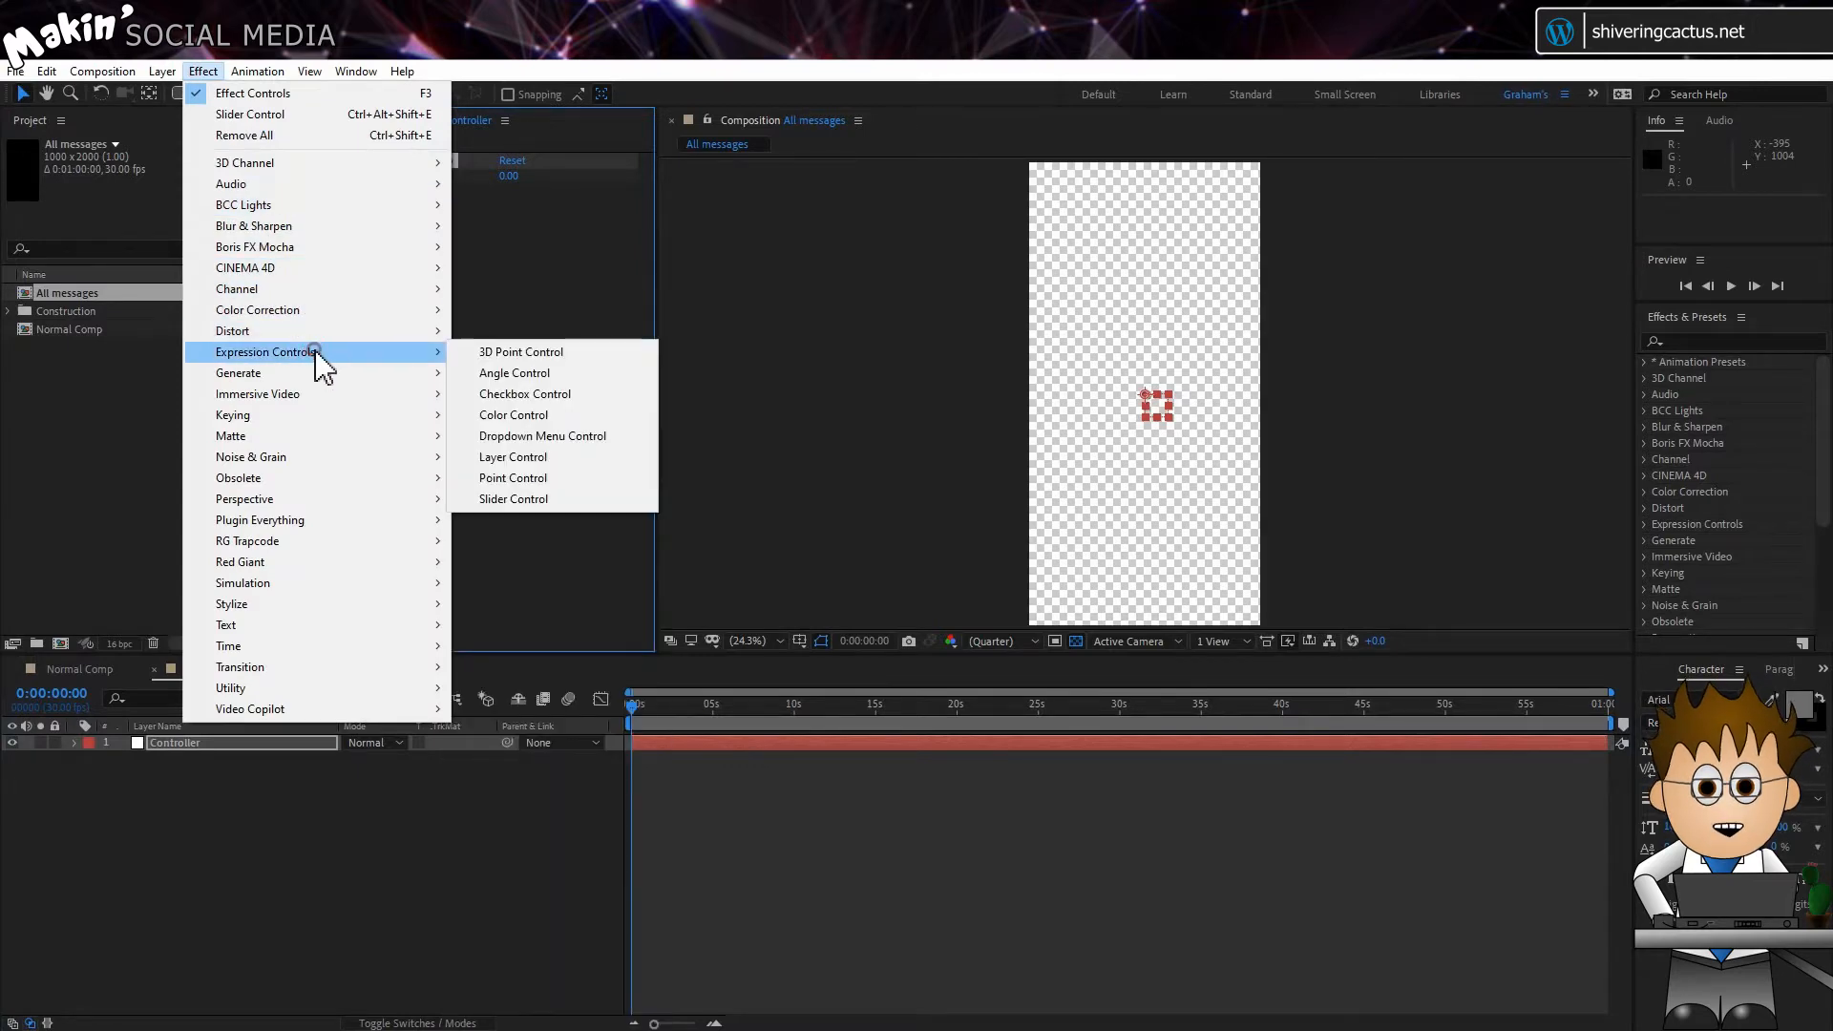
left_click(572, 395)
key("Return")
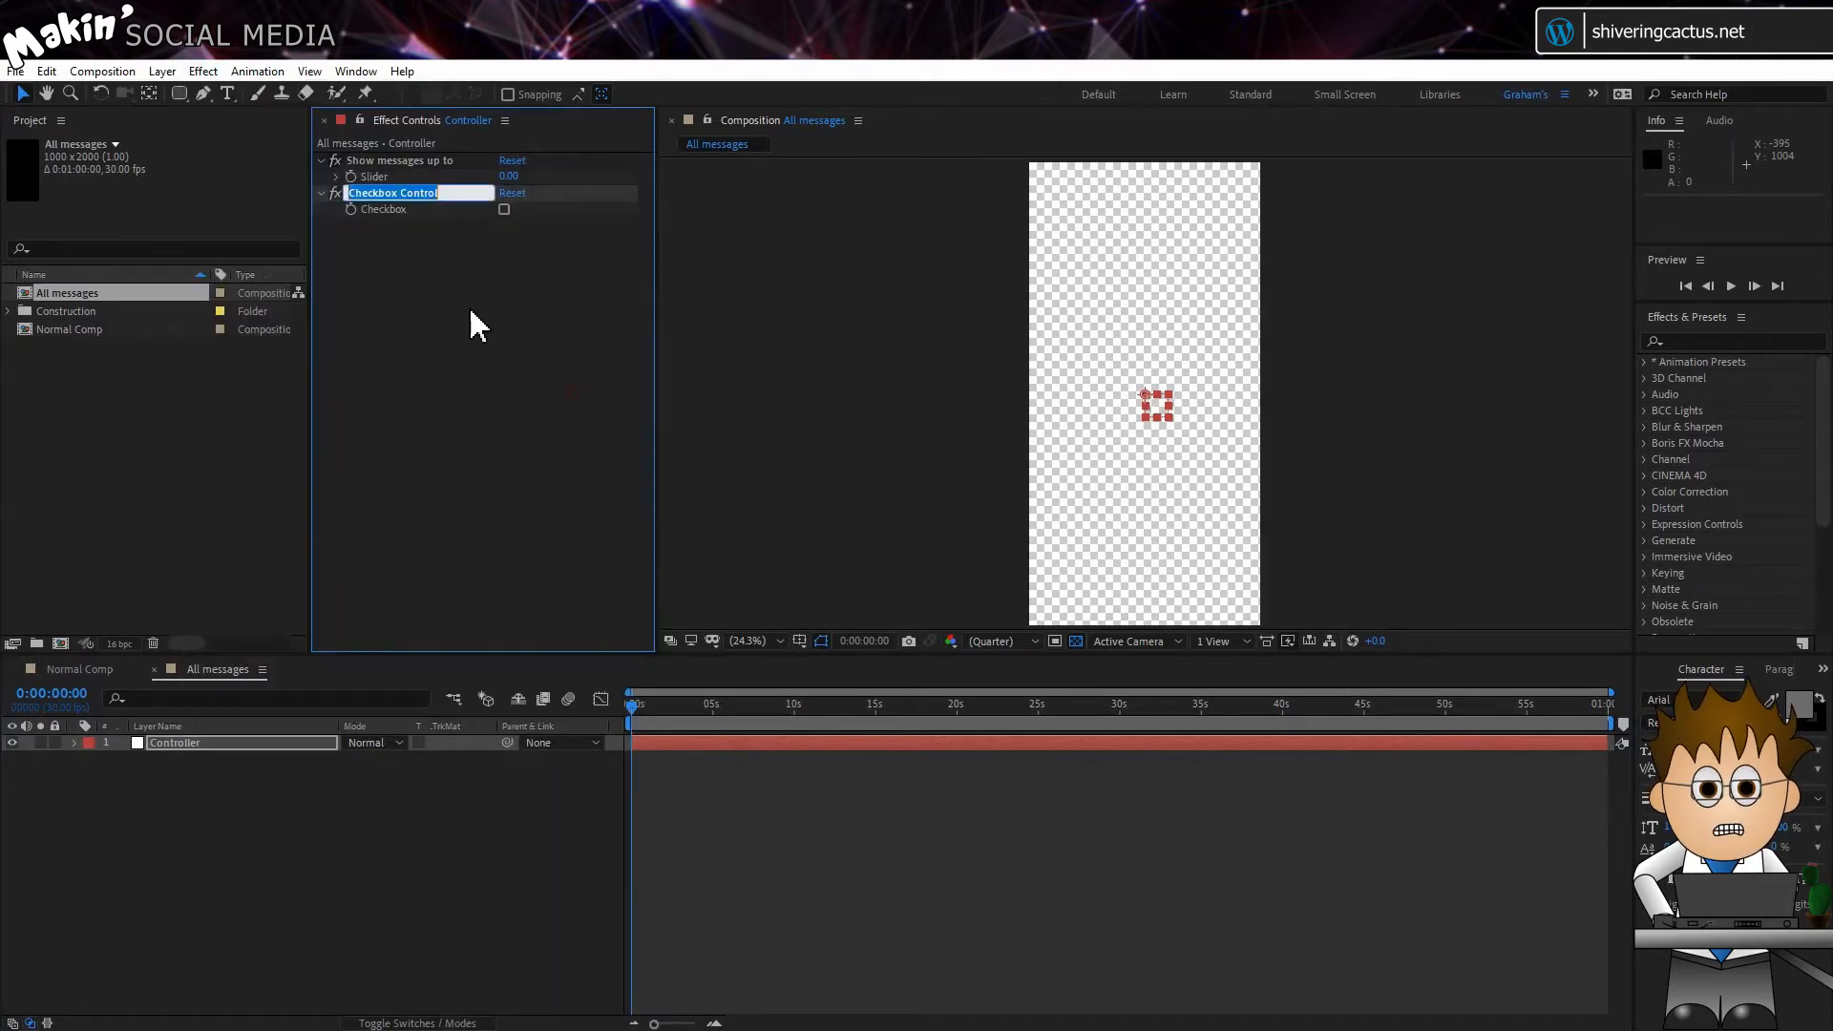
type("Typing")
key("Return")
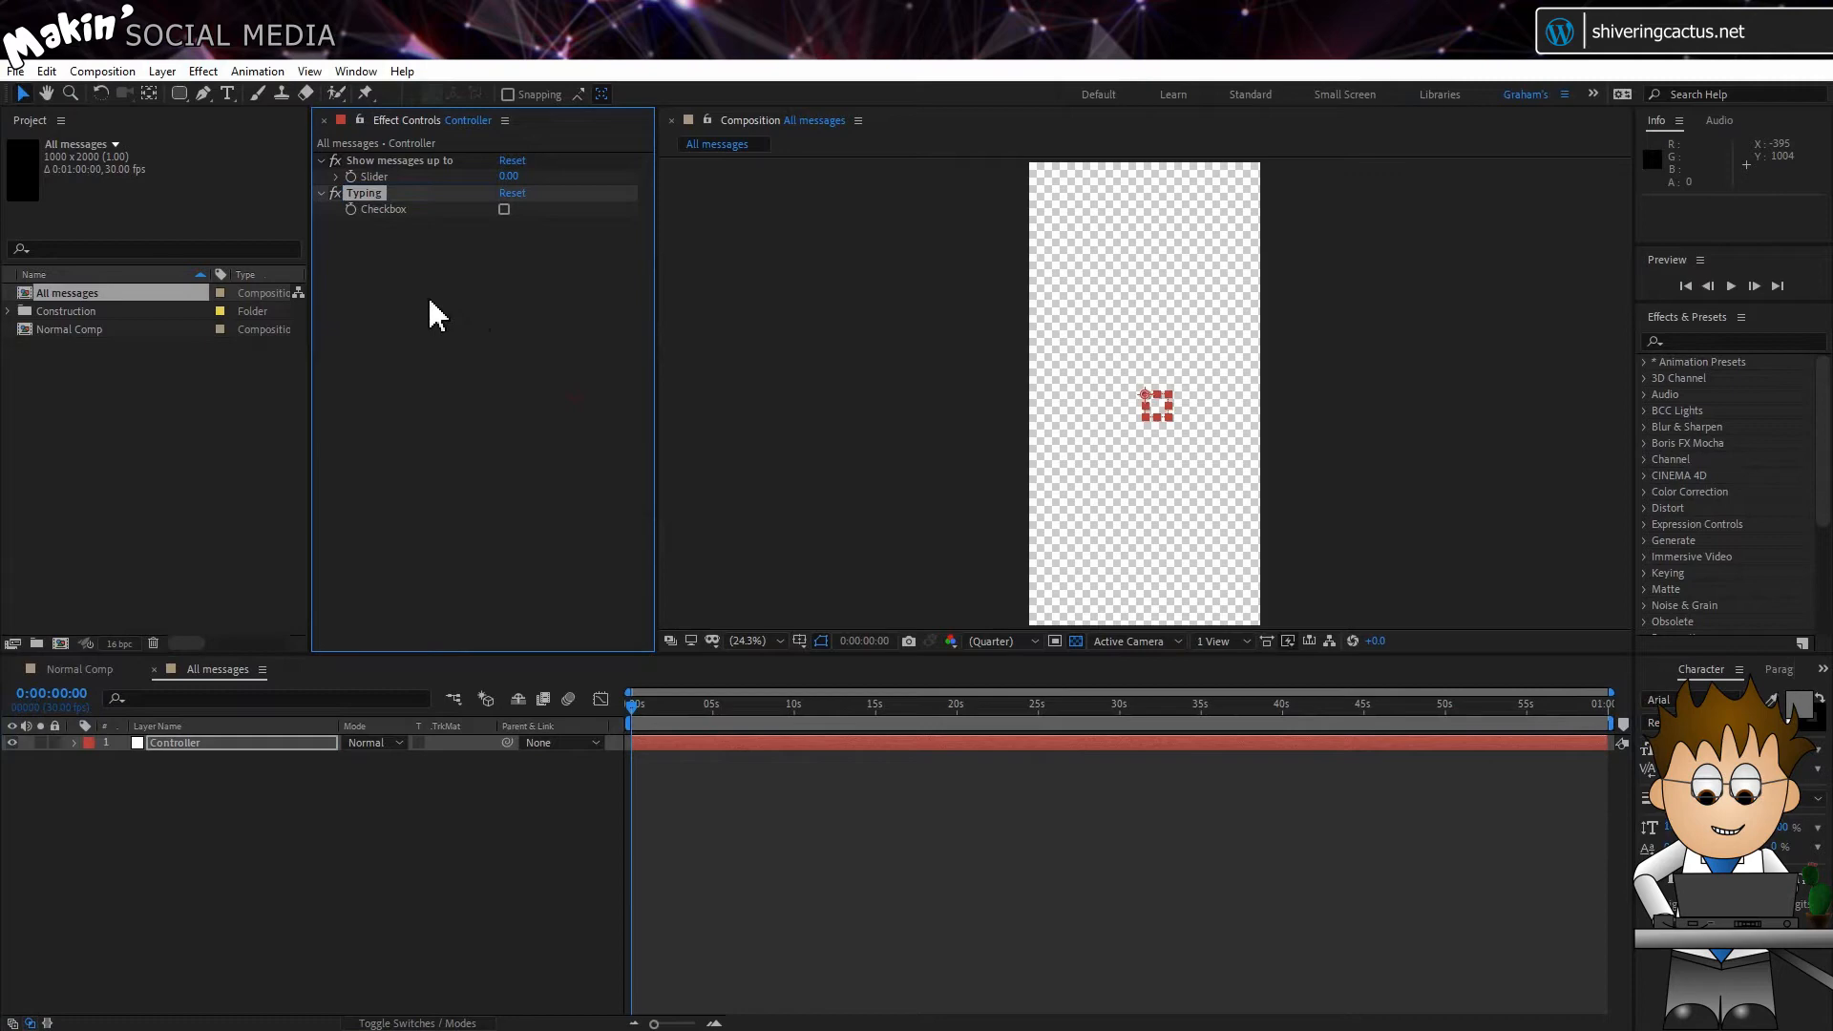
Step: Apply a Color Control effect to the Controller layer and rename it "Sent colour"
left_click(200, 72)
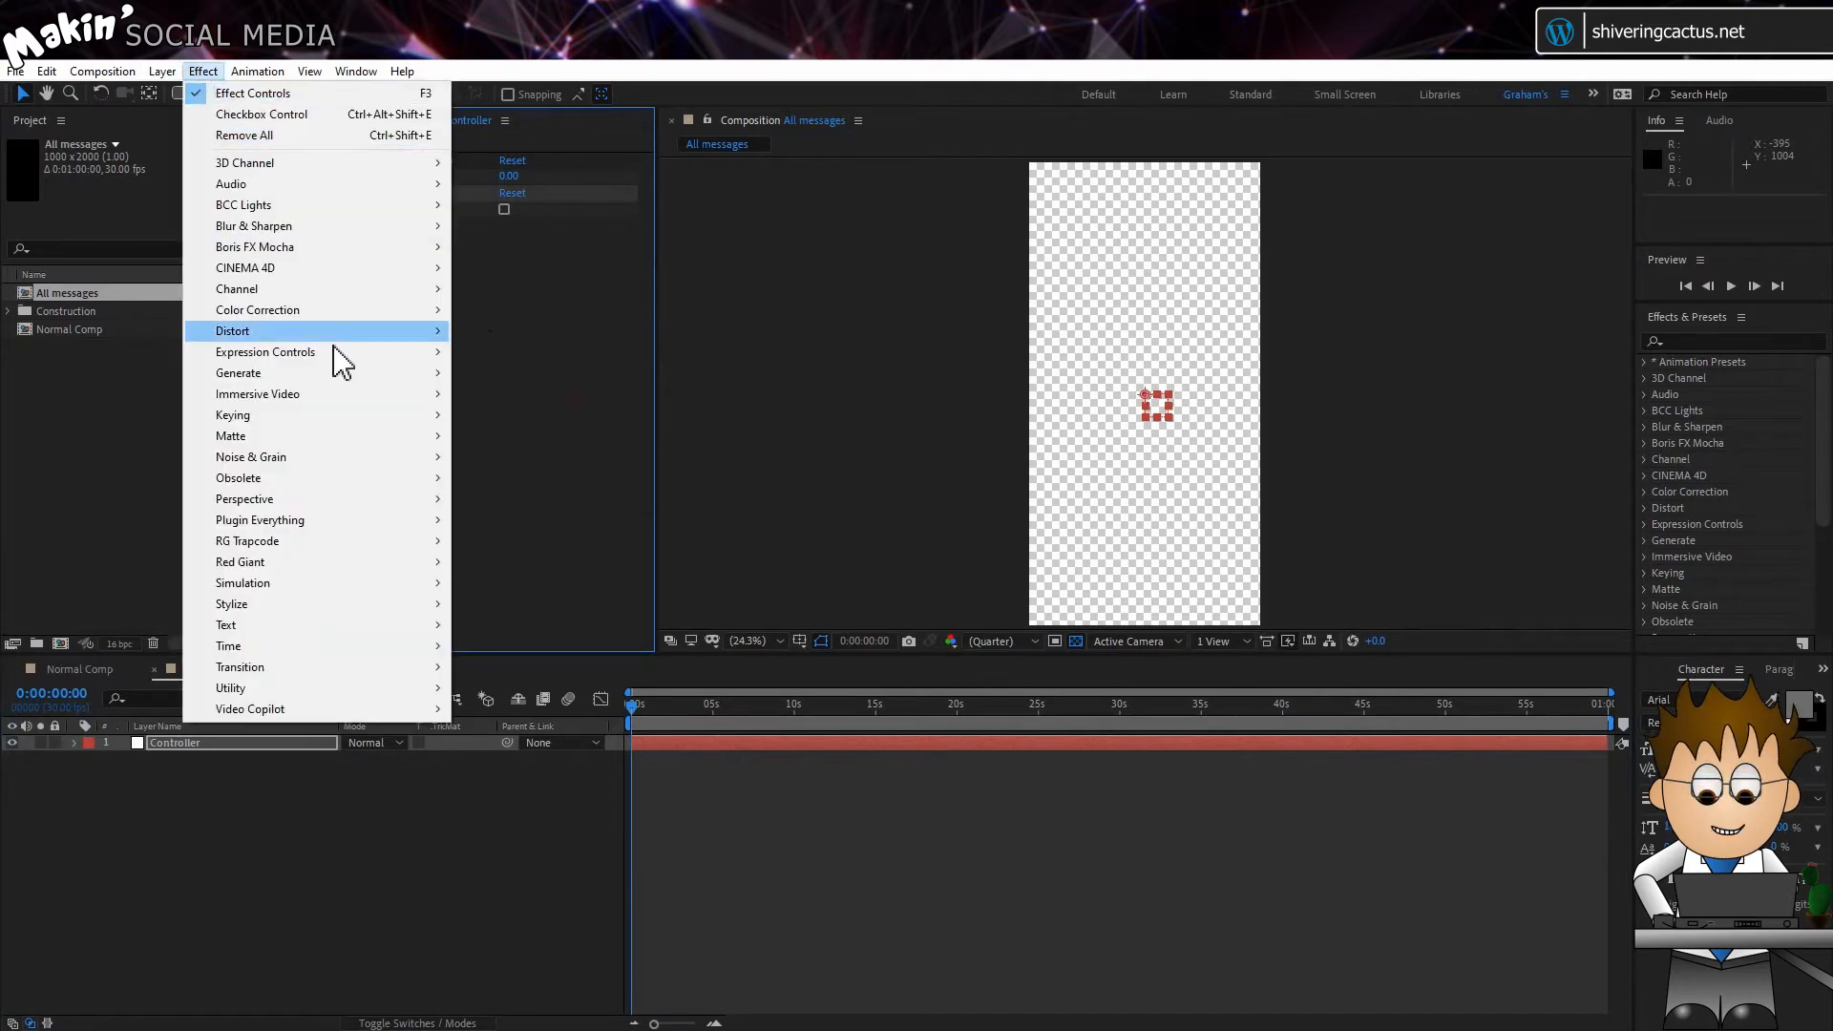
mouse_move(340, 363)
left_click(564, 417)
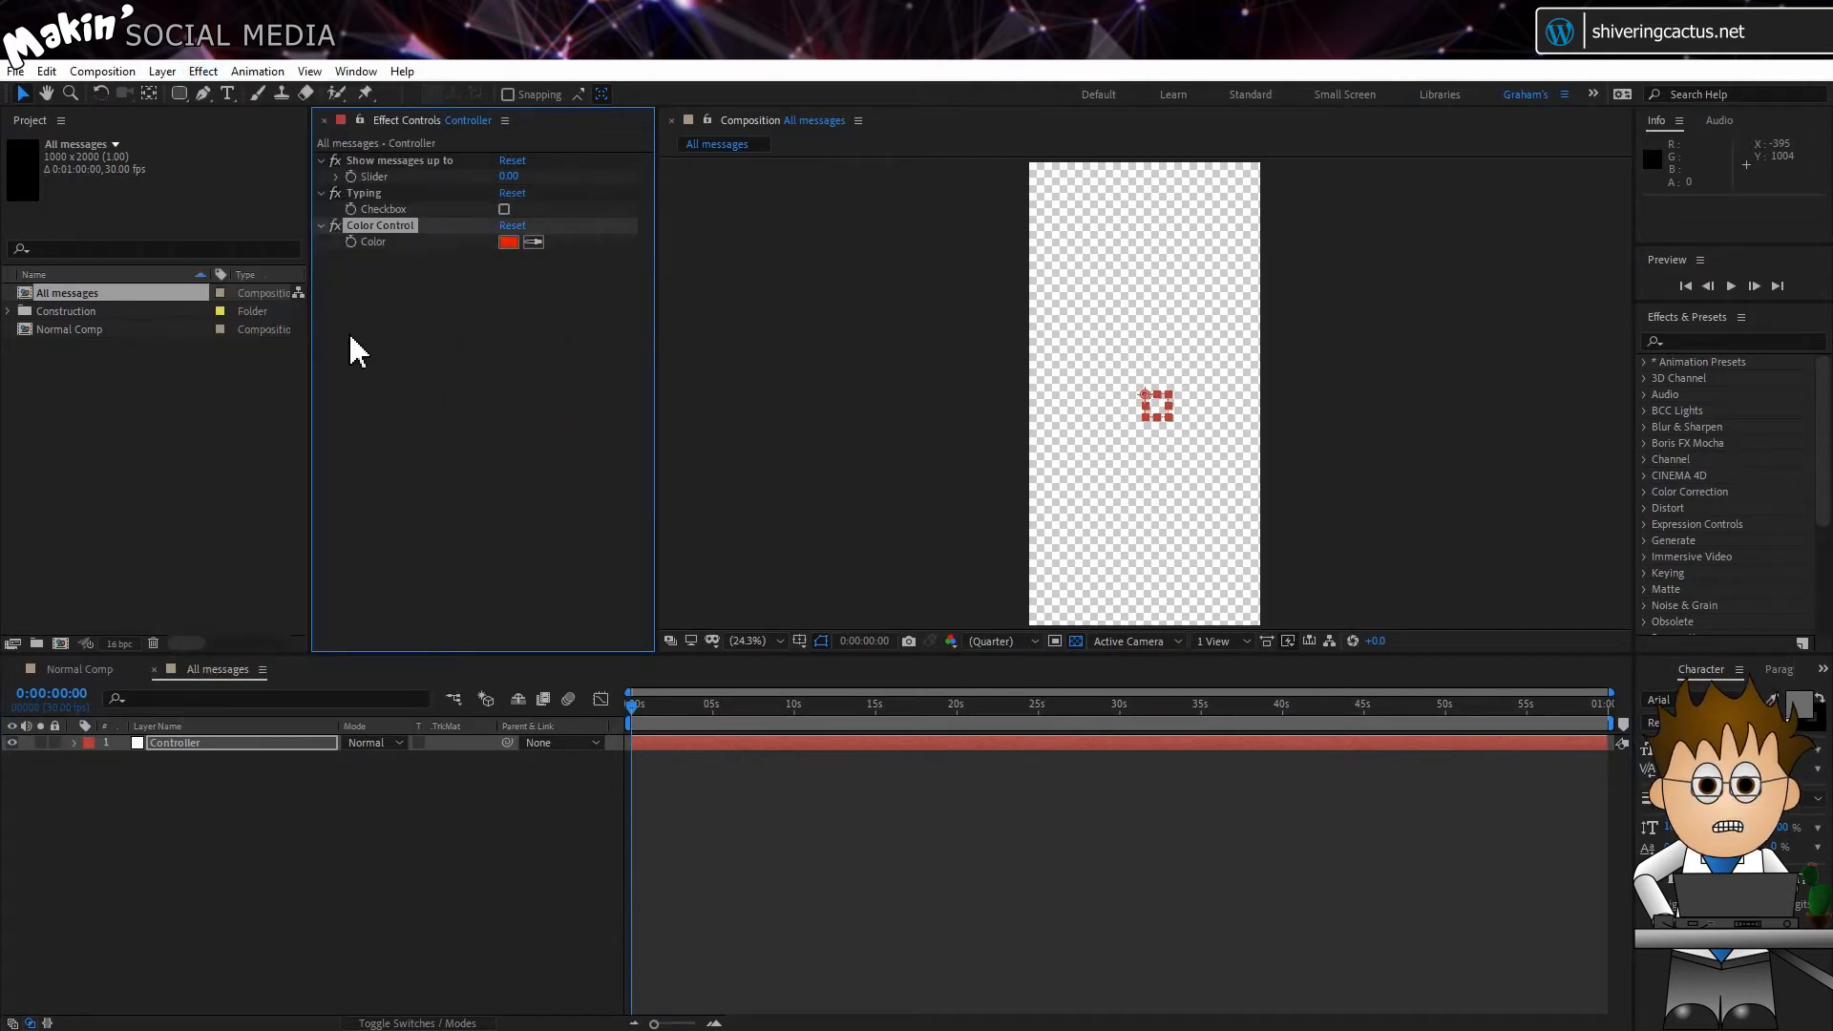
key("Return")
type("Sent colour")
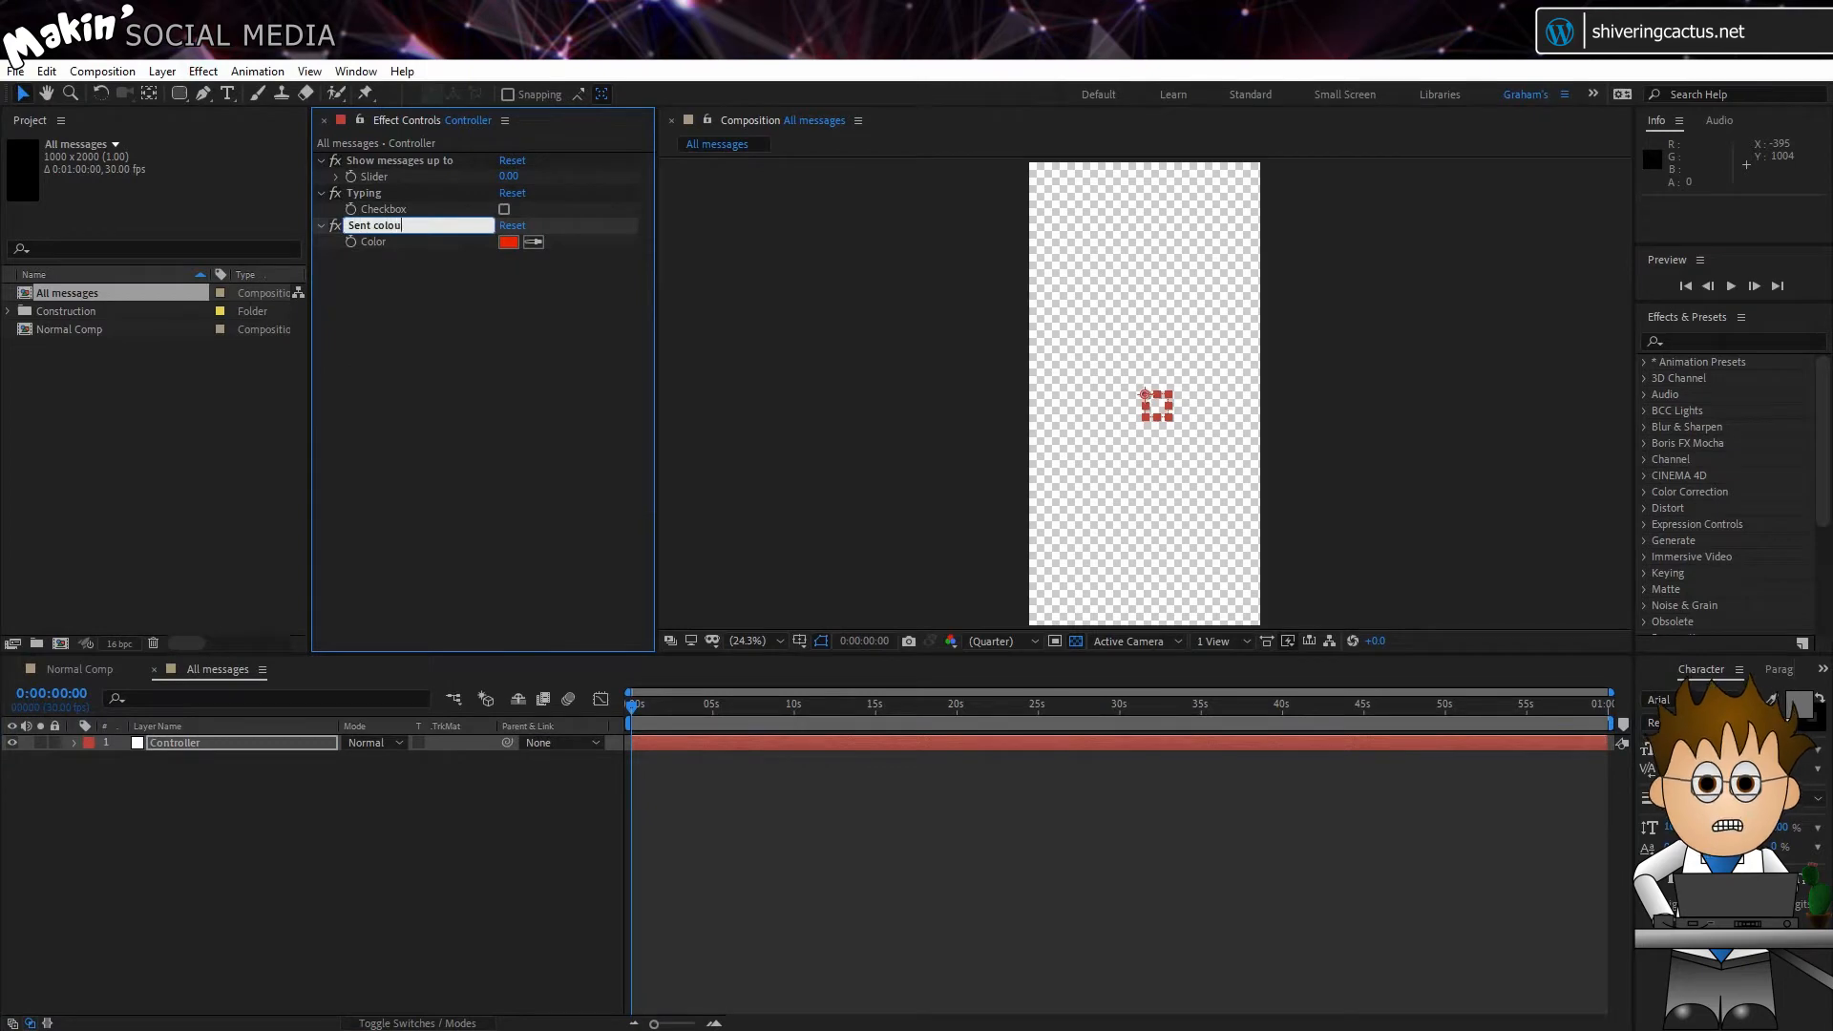
key("Return")
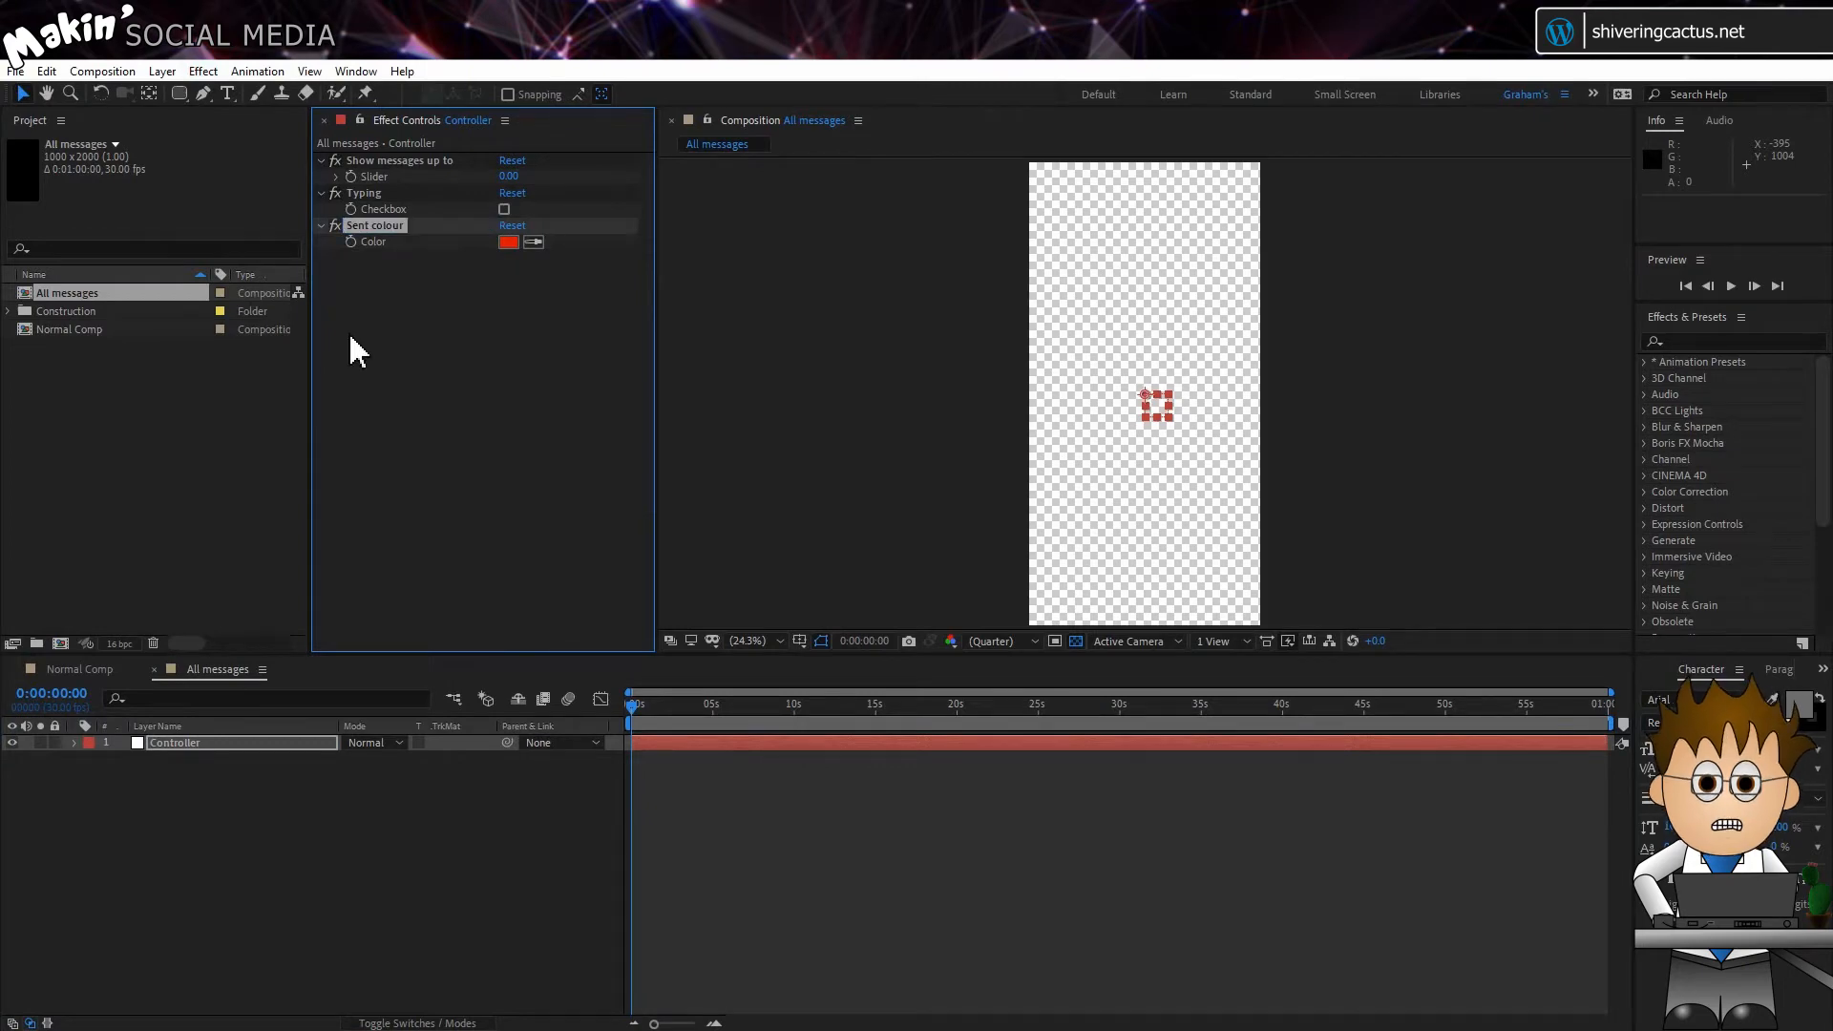
Step: Duplicate the Sent colour effect three times on the Controller layer
left_click(47, 72)
left_click(177, 318)
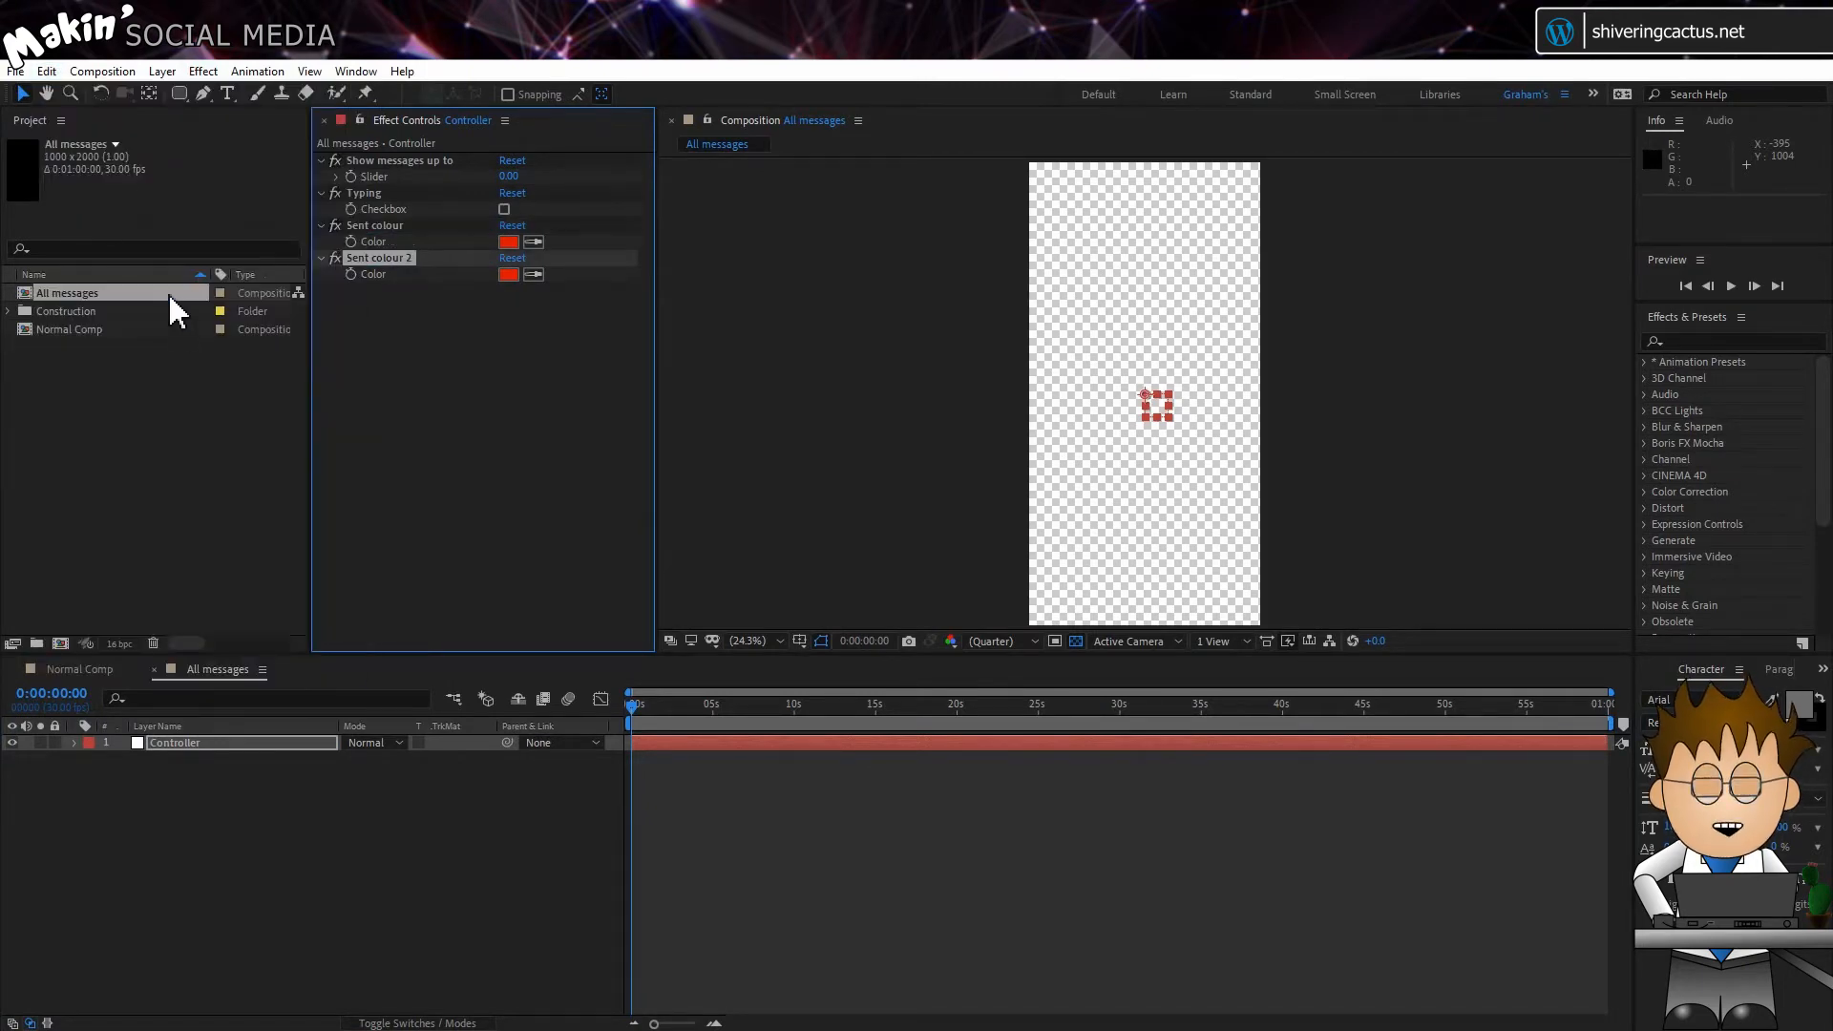
left_click(47, 71)
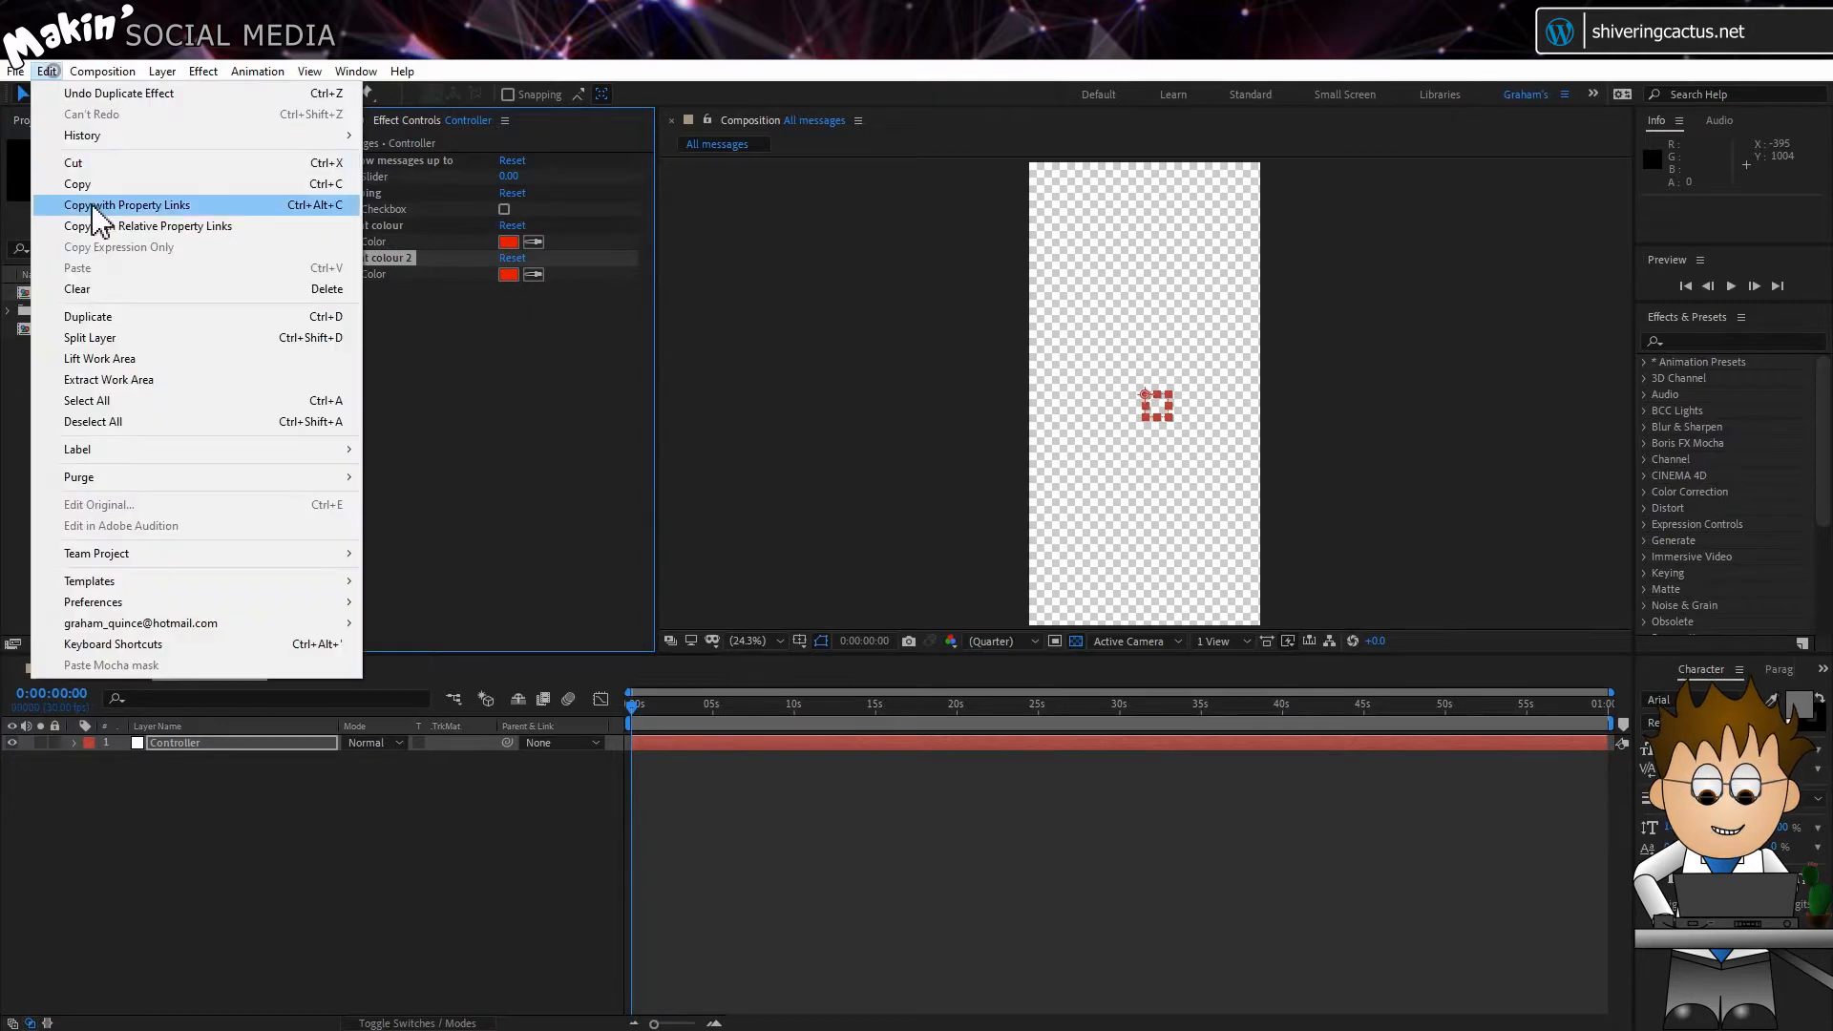
left_click(125, 318)
left_click(46, 72)
left_click(124, 316)
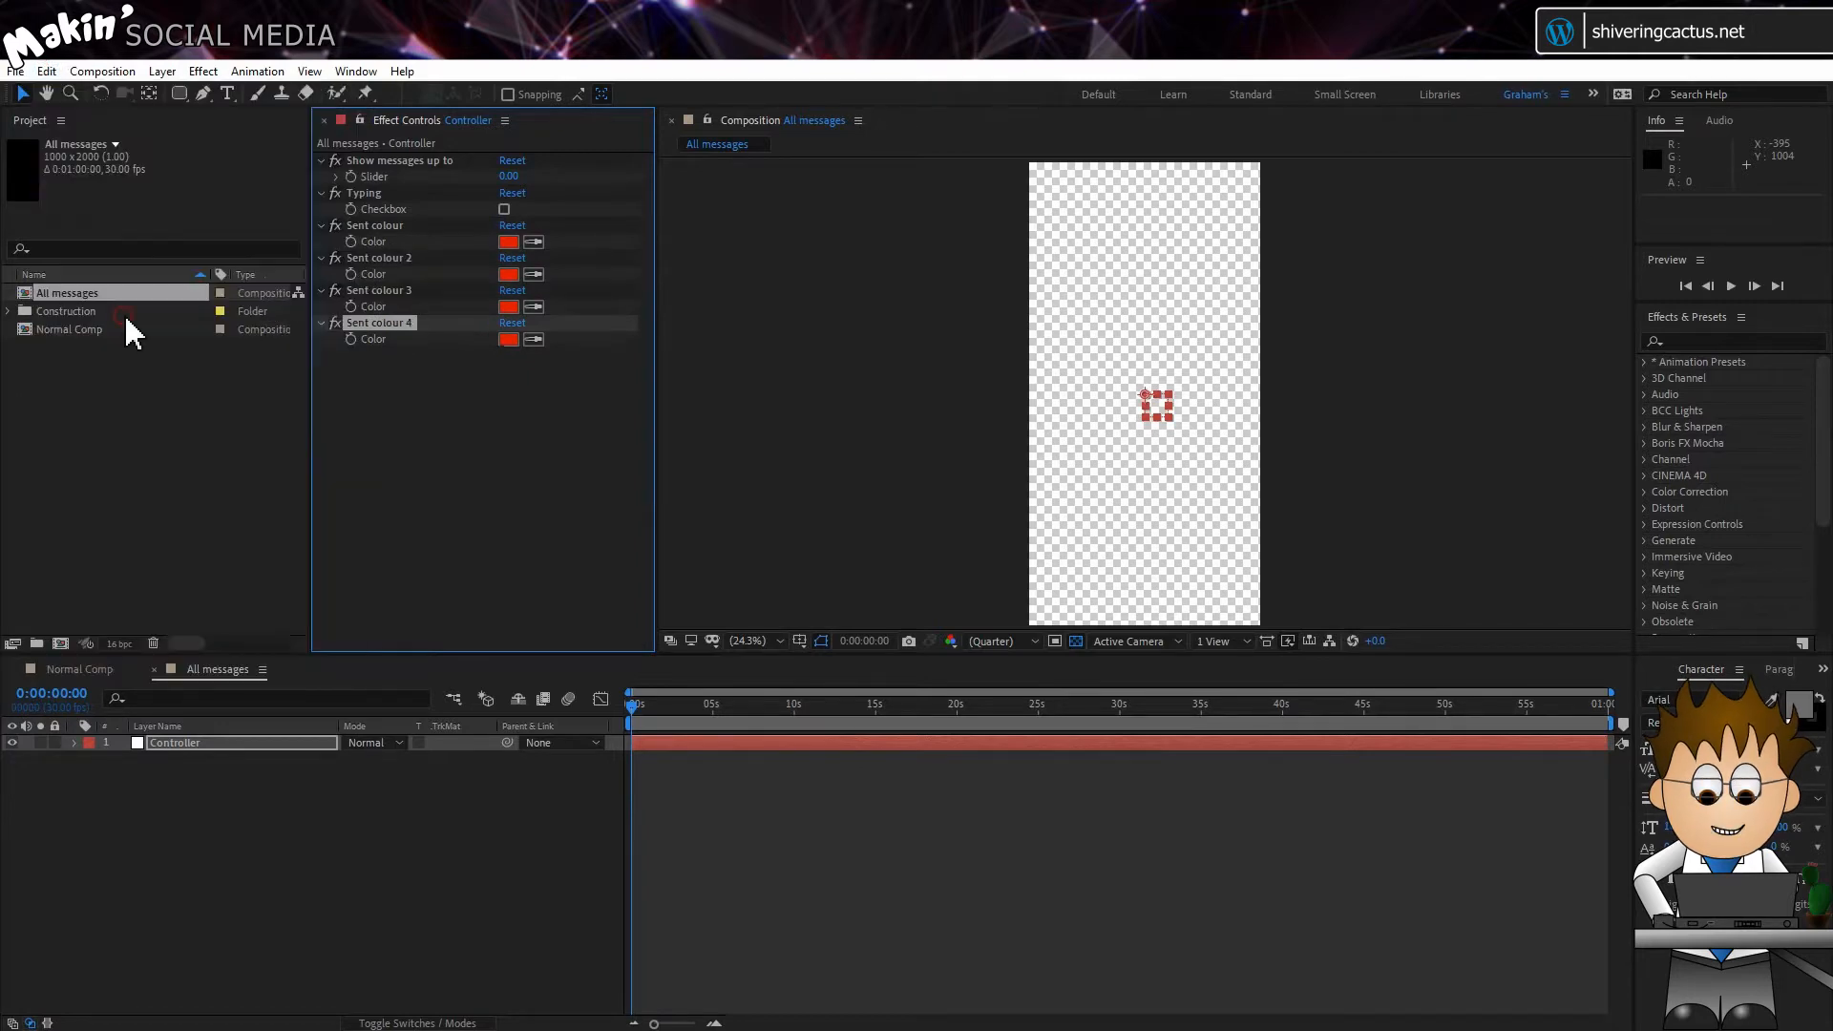
Step: Rename the first duplicated colour control, Sent colour 2, as "Sent font colour"
left_click(375, 258)
key("Return")
type("Sen")
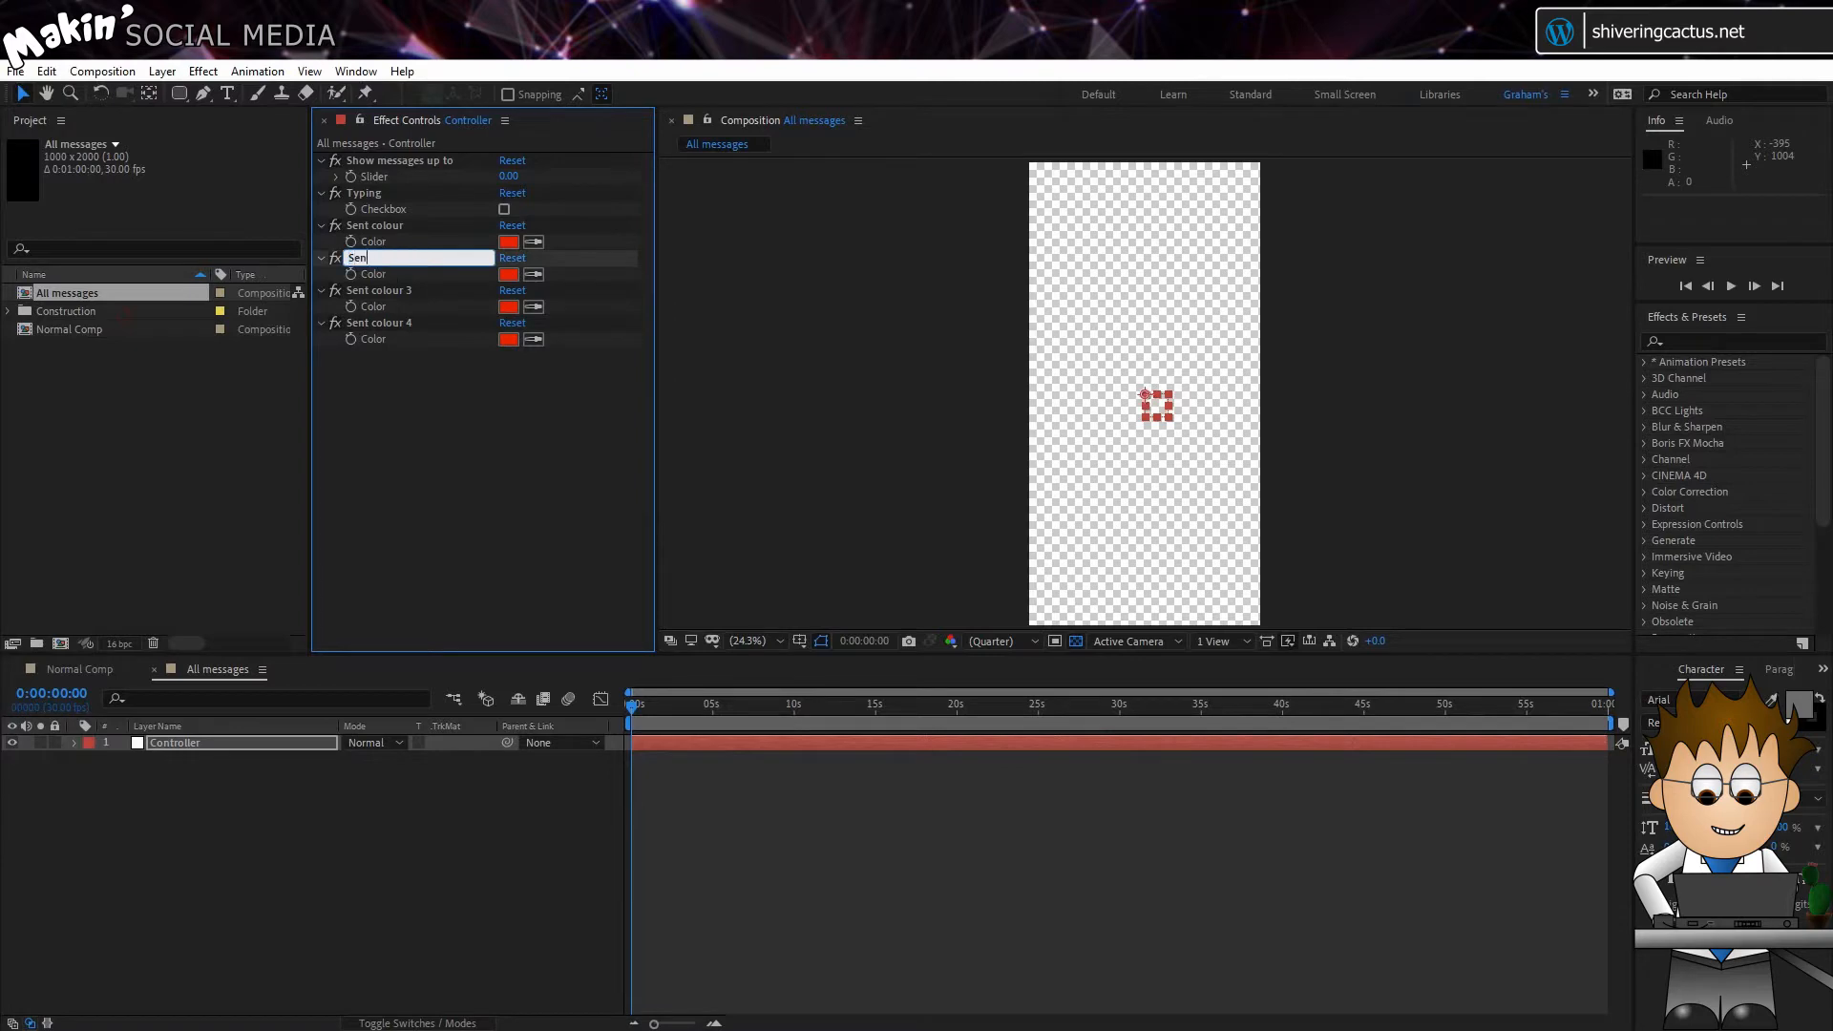
type("t font colour")
key("Return")
Step: Rename the remaining two duplicated colour controls as "Reply colour" and "Reply font colour", in that order
left_click(380, 288)
key("Return")
type("Reply colour")
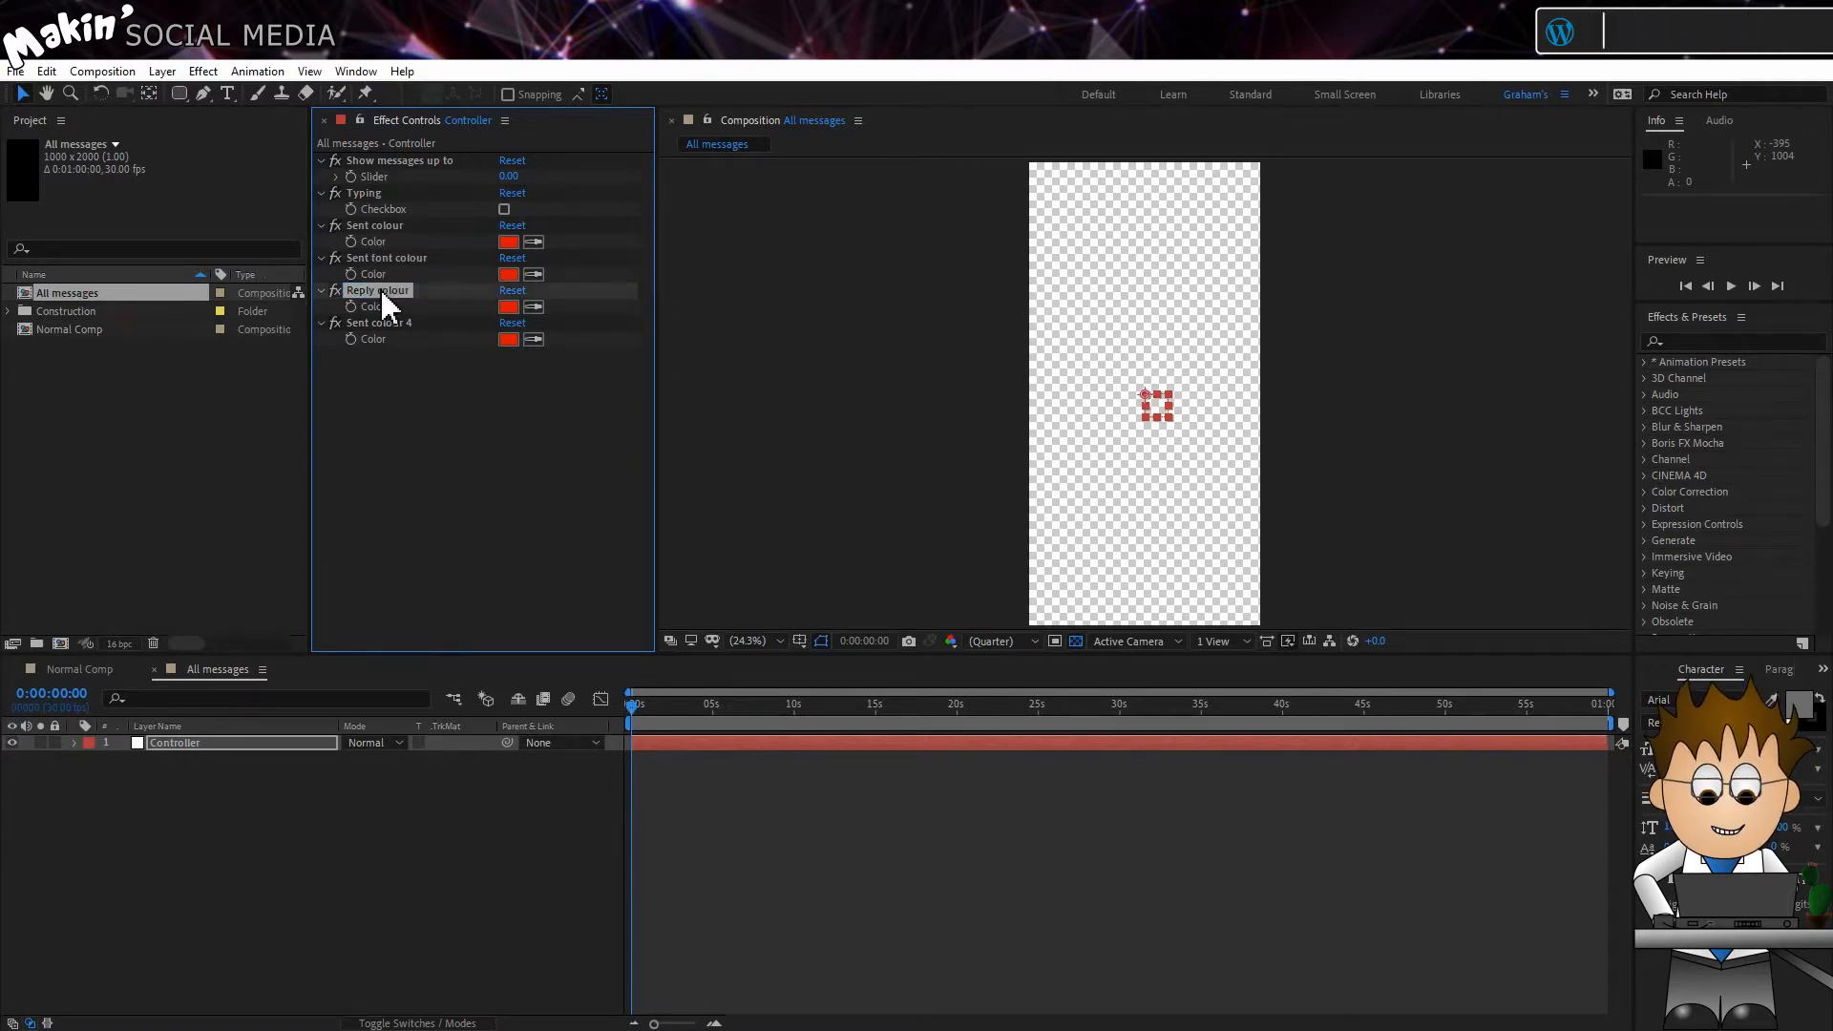
left_click(390, 321)
key("Return")
type("Reply font colour")
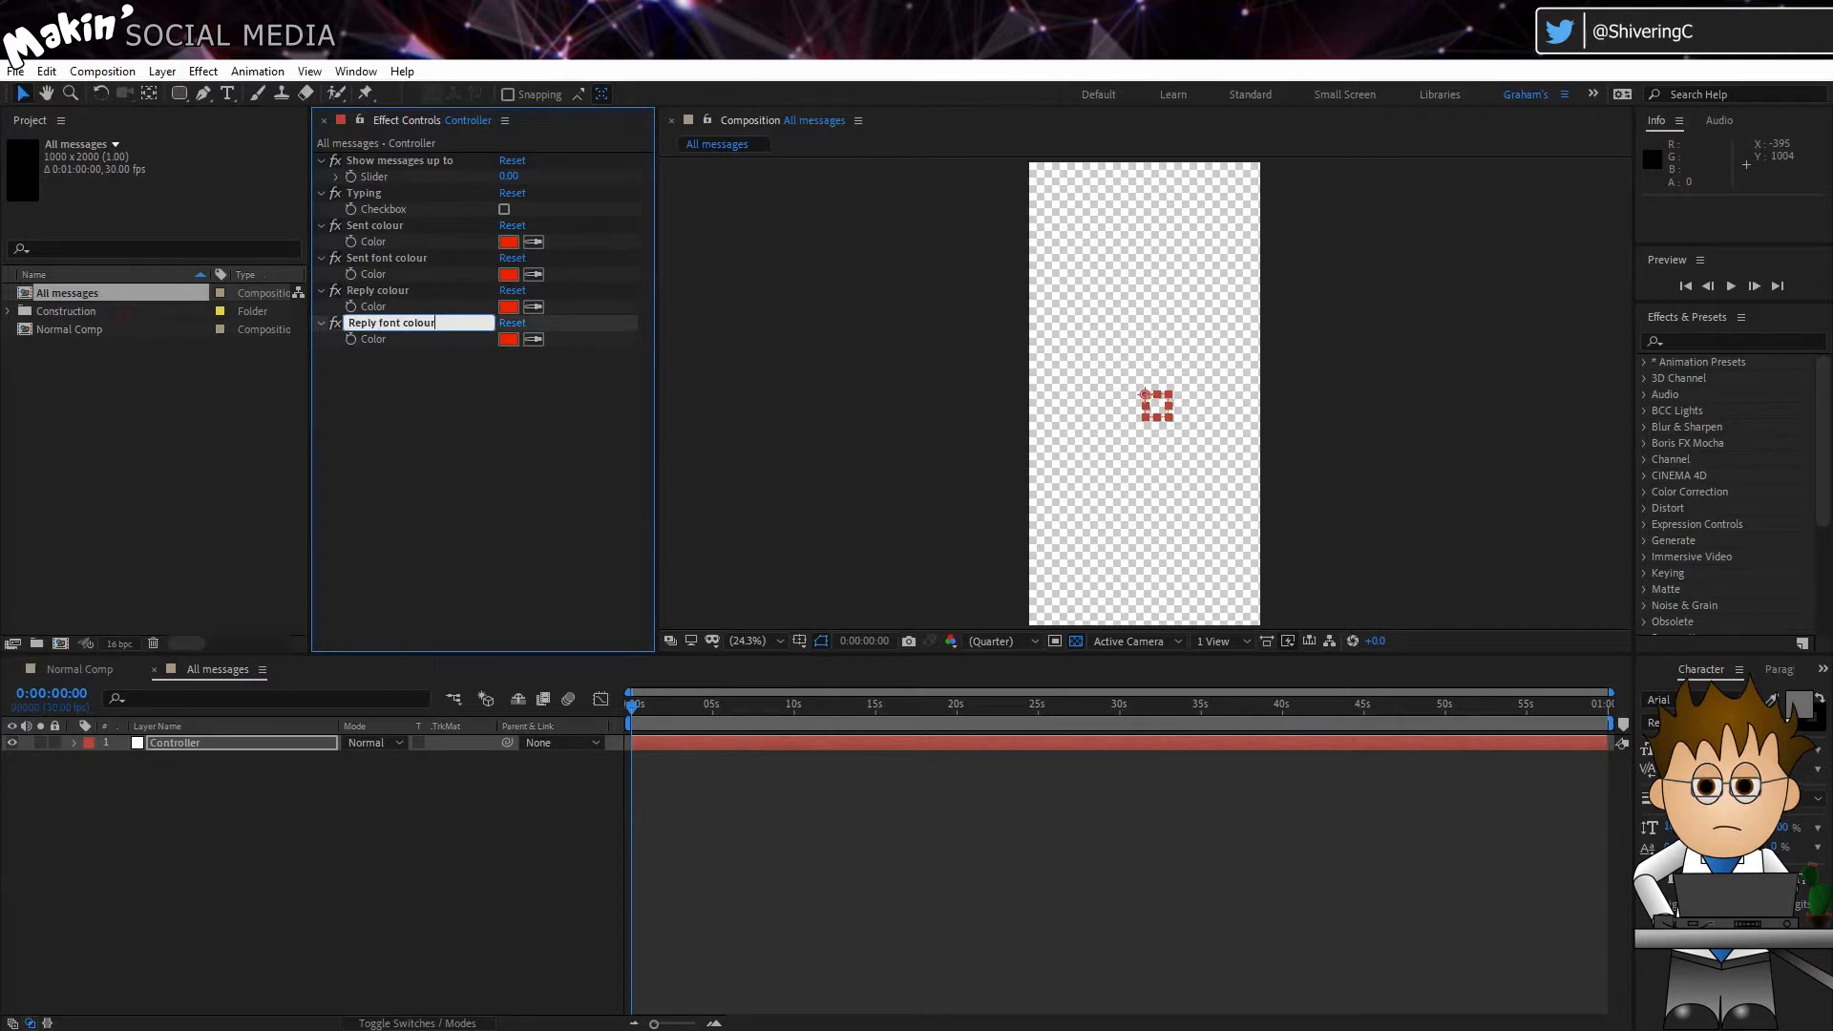
key("Return")
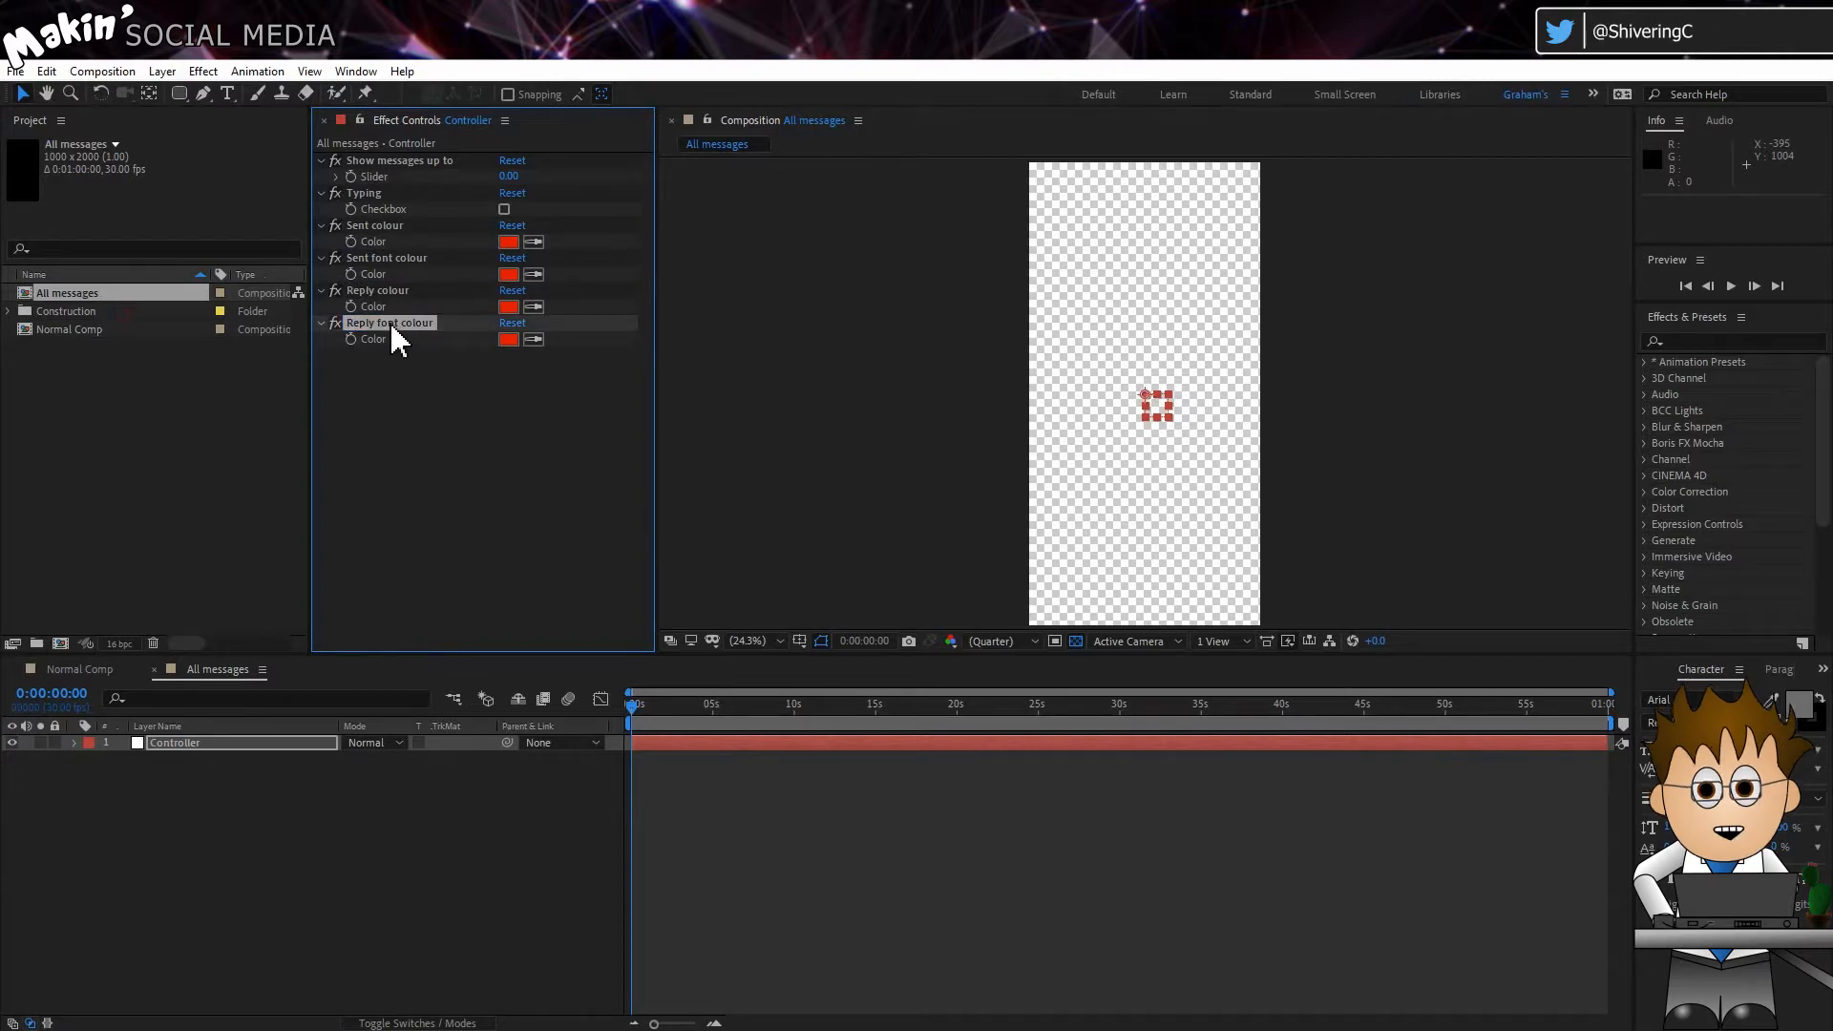
left_click(1533, 1009)
Step: Set the Sent colour control to hex 2998FC
left_click(508, 240)
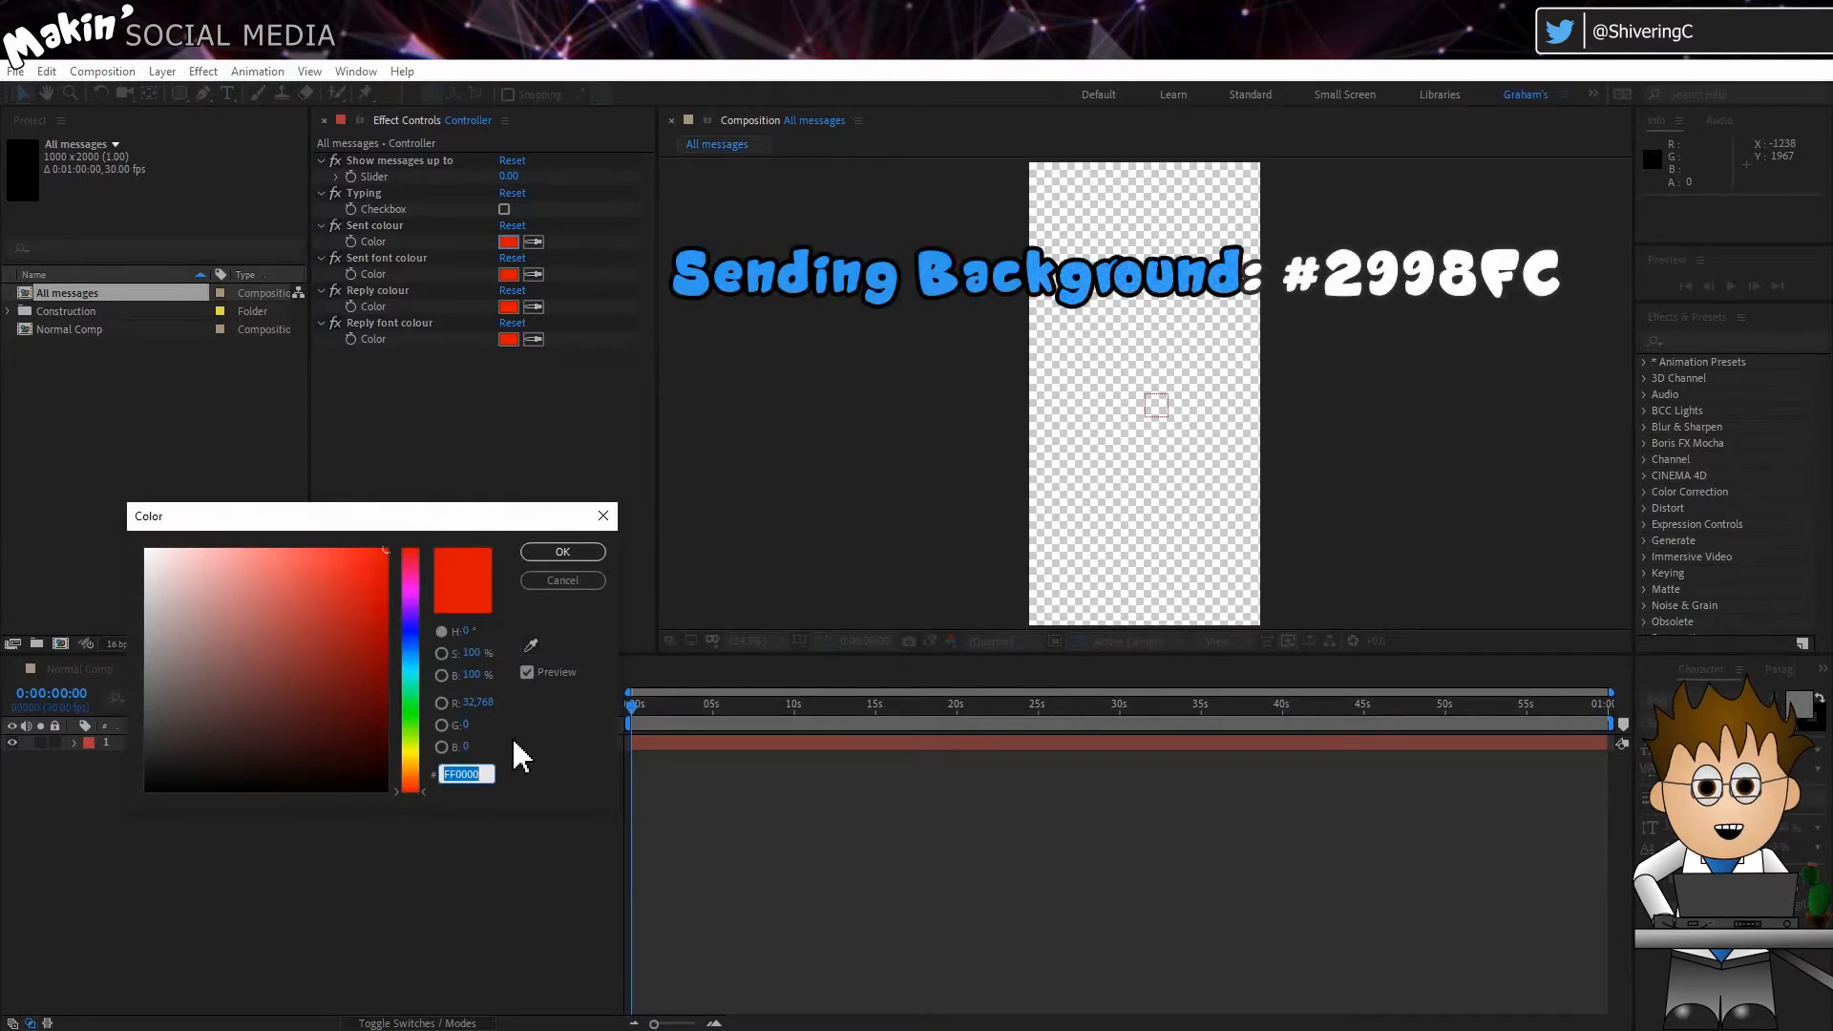
type("299")
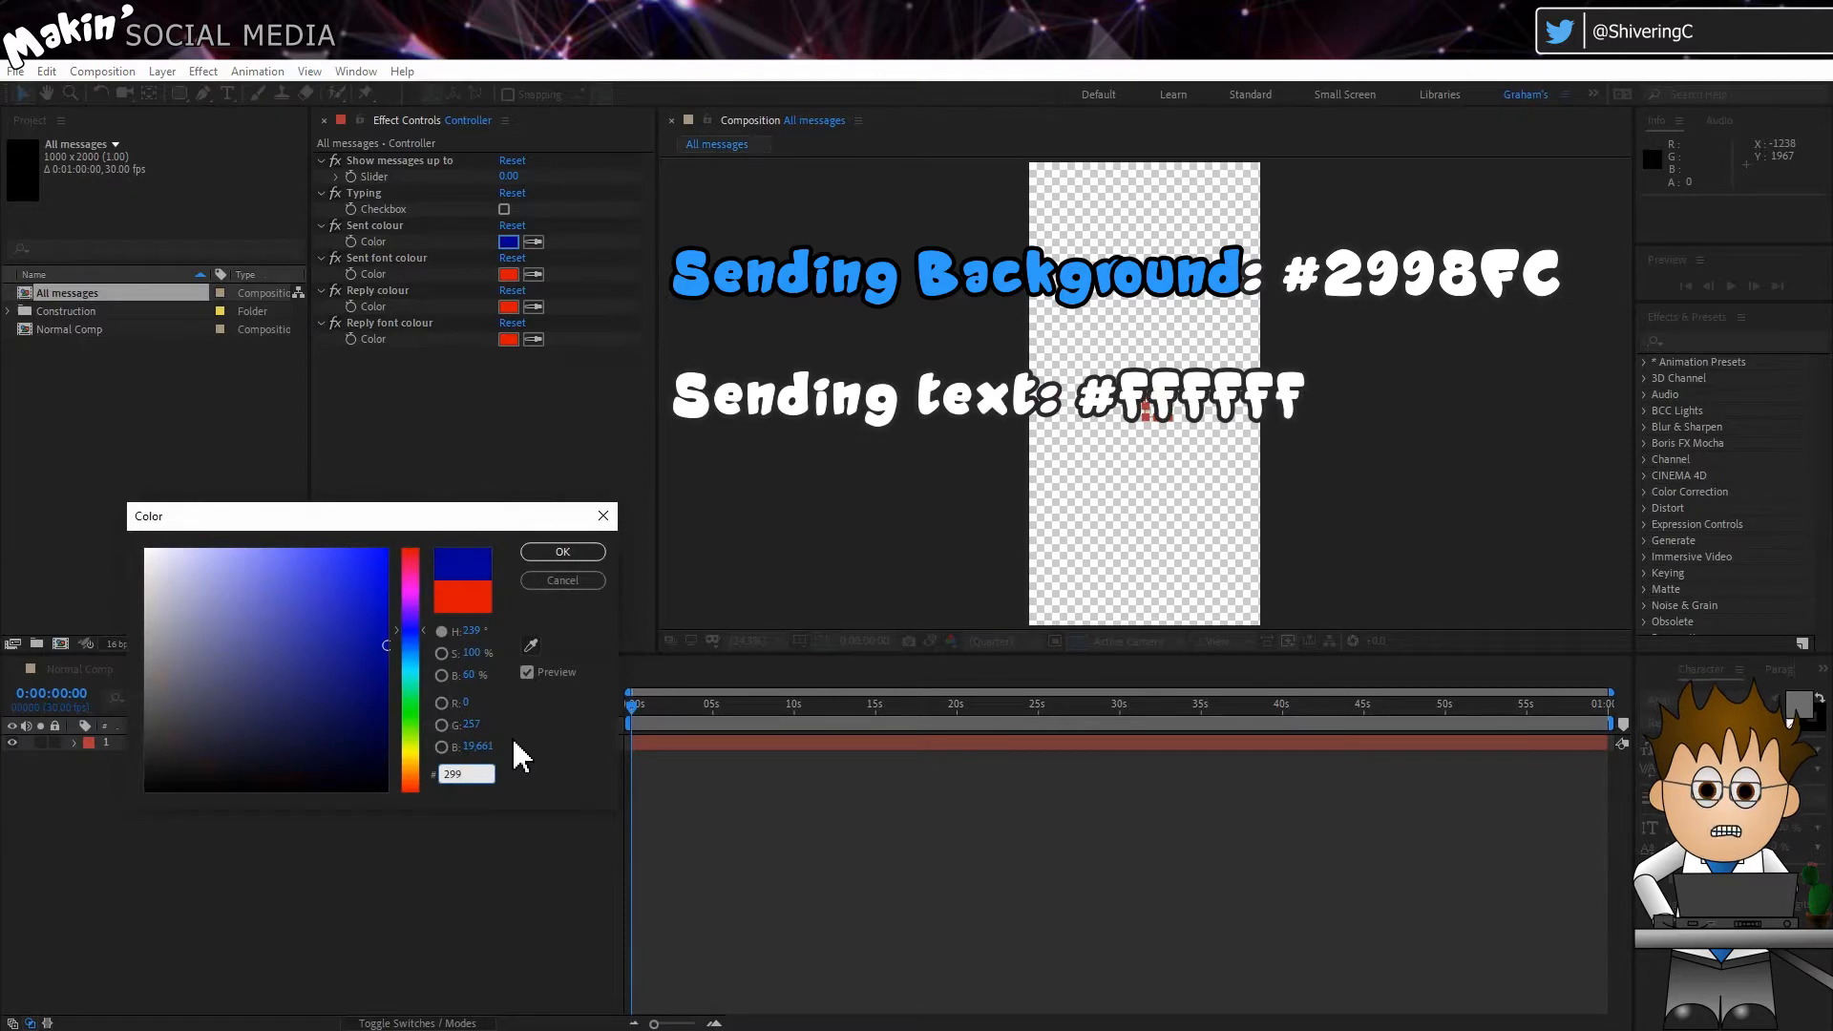
type("8FC")
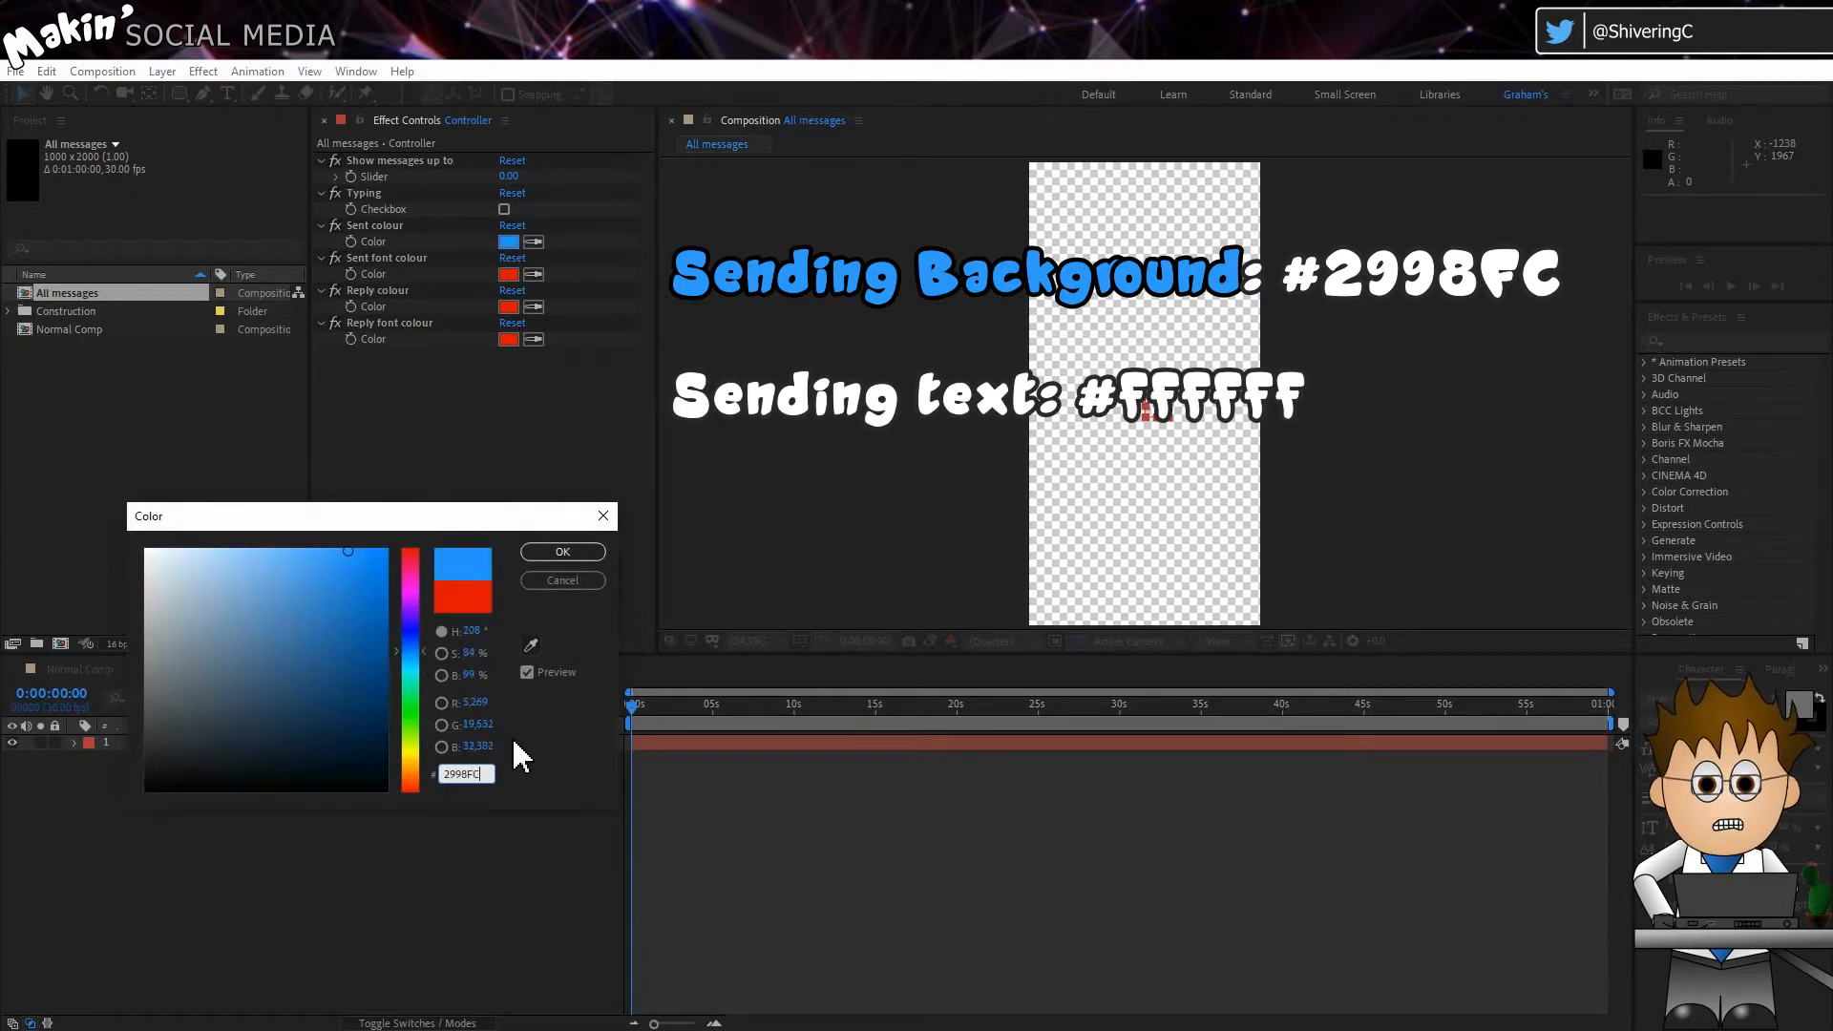
left_click(563, 552)
Step: Set the Sent font colour control to white, hex FFFFFF
left_click(508, 274)
type("F")
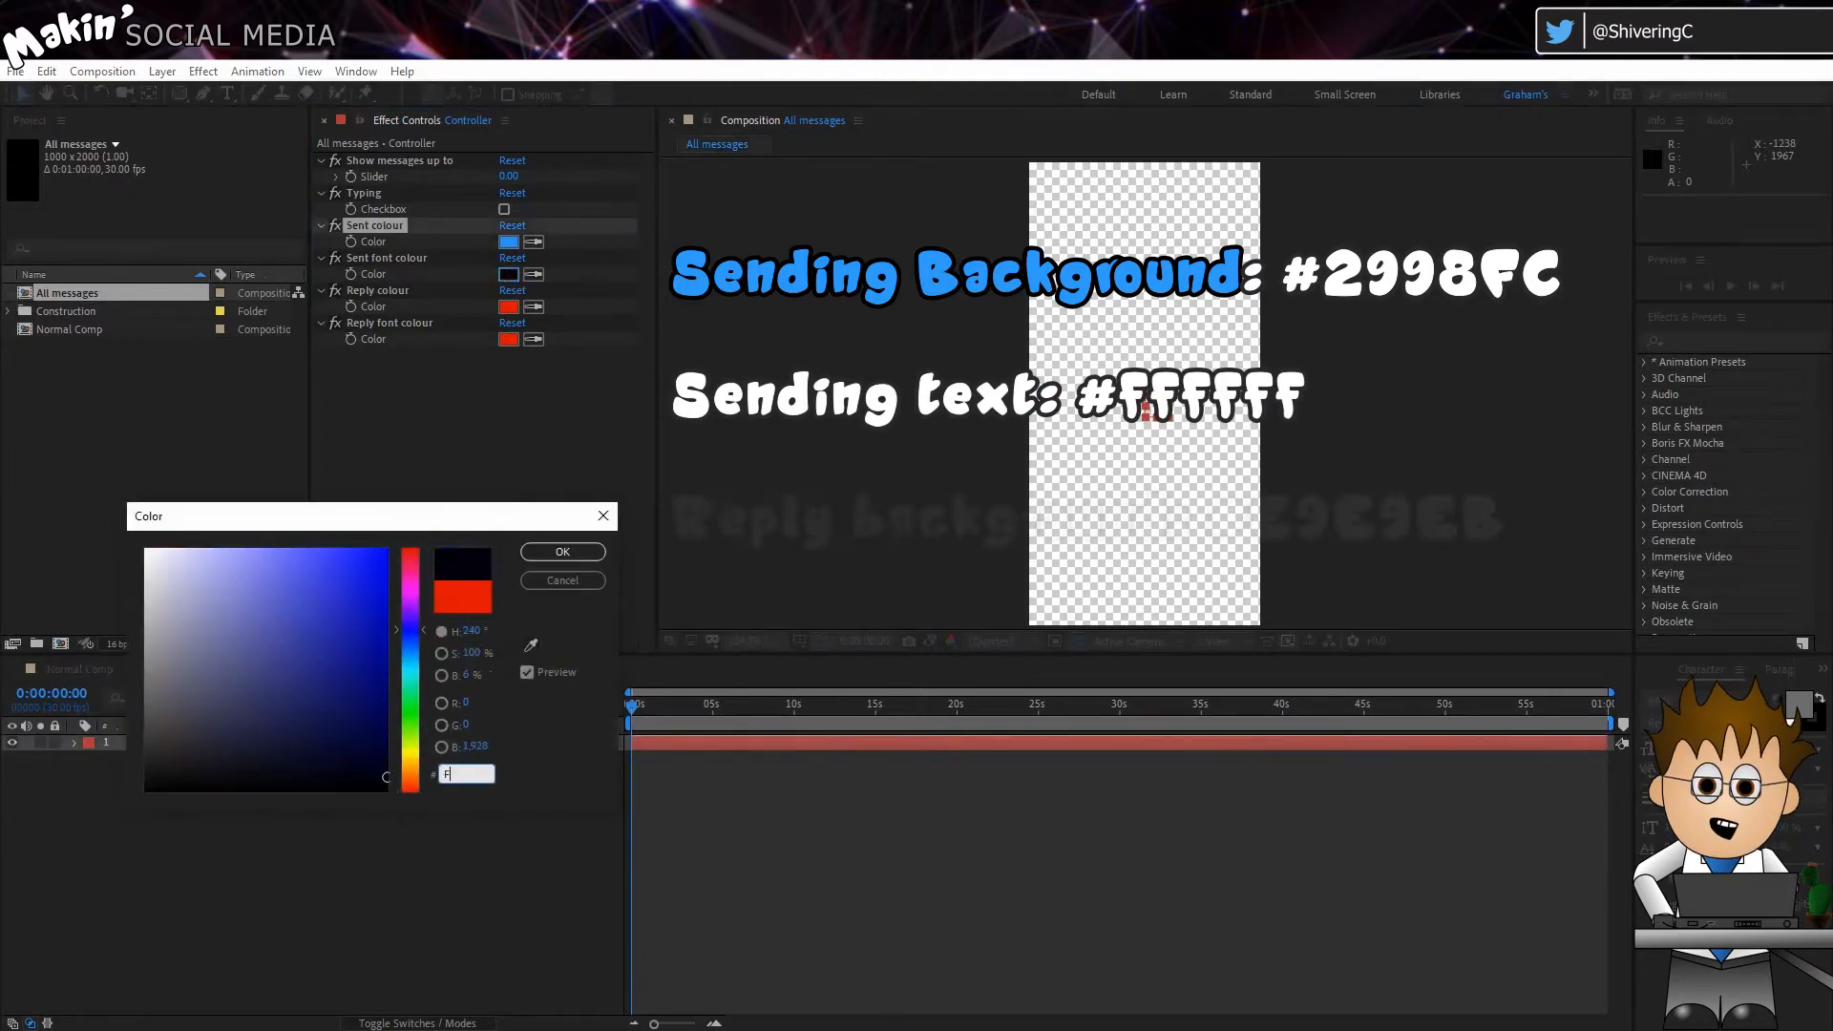
type("FFFFF")
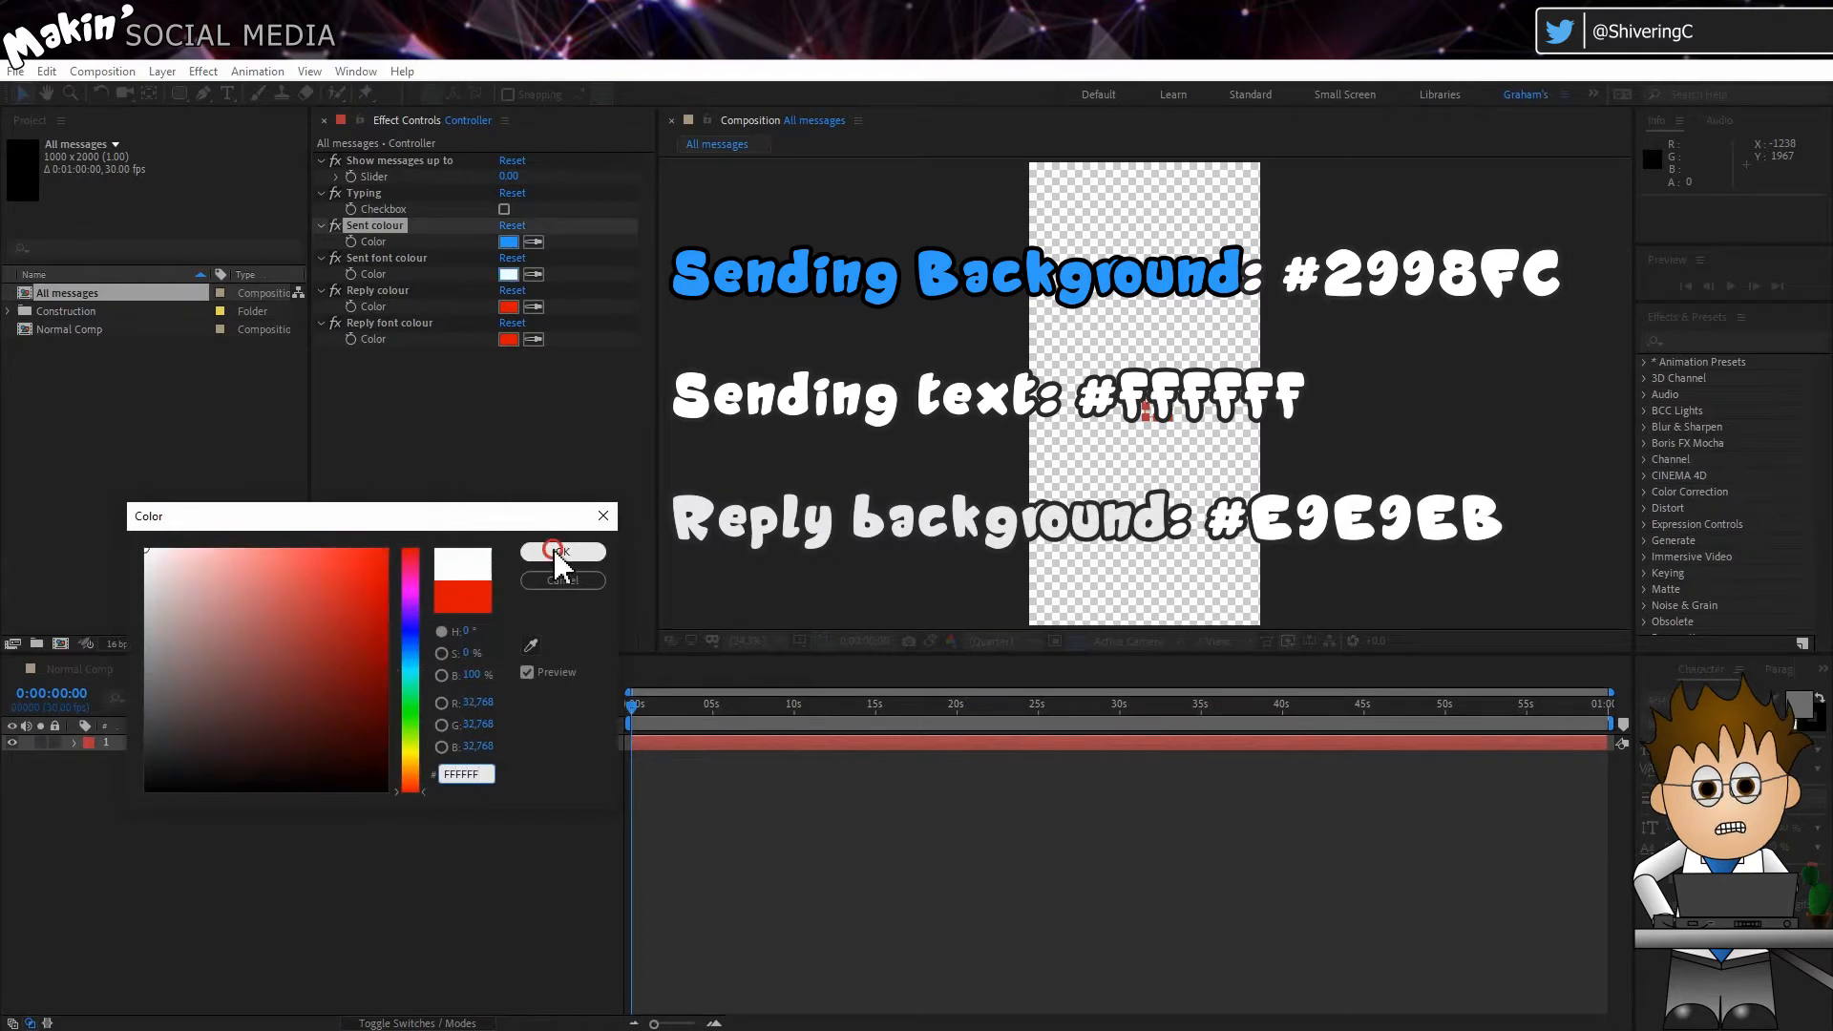
left_click(562, 552)
Step: Set the Reply colour control to hex E9E9EB
type("E")
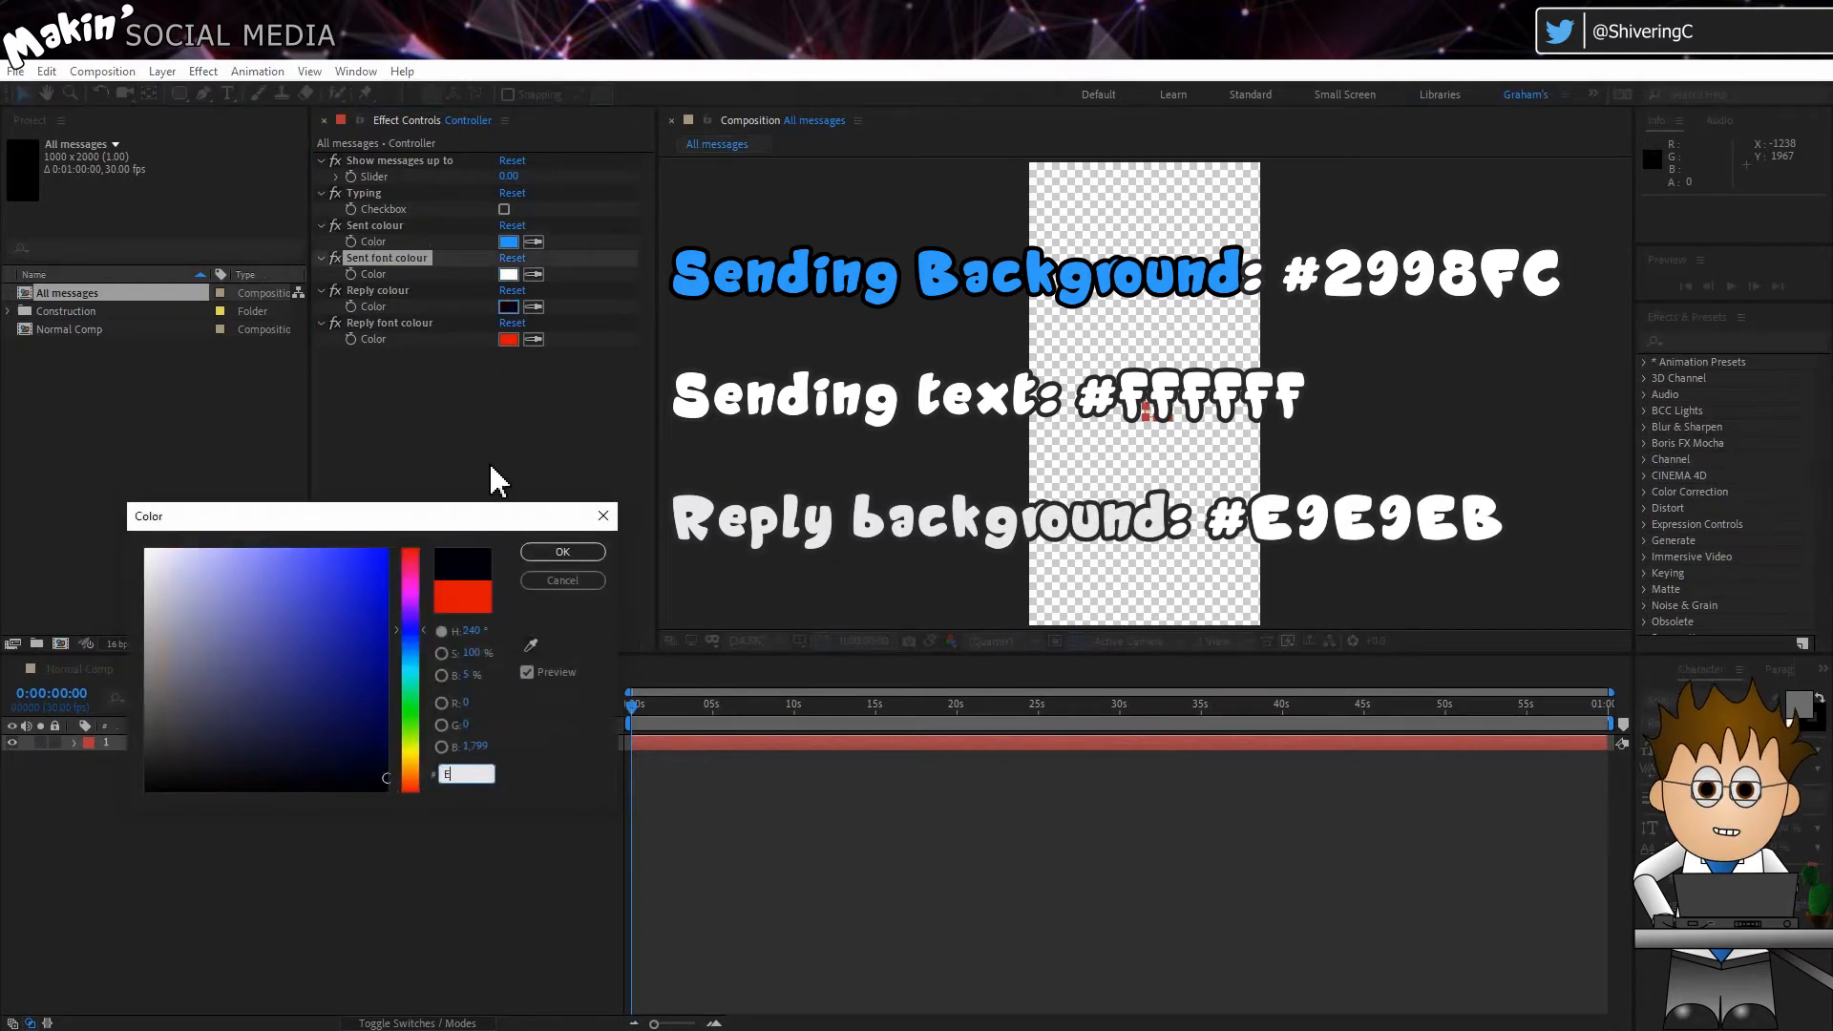
type("9E9EB")
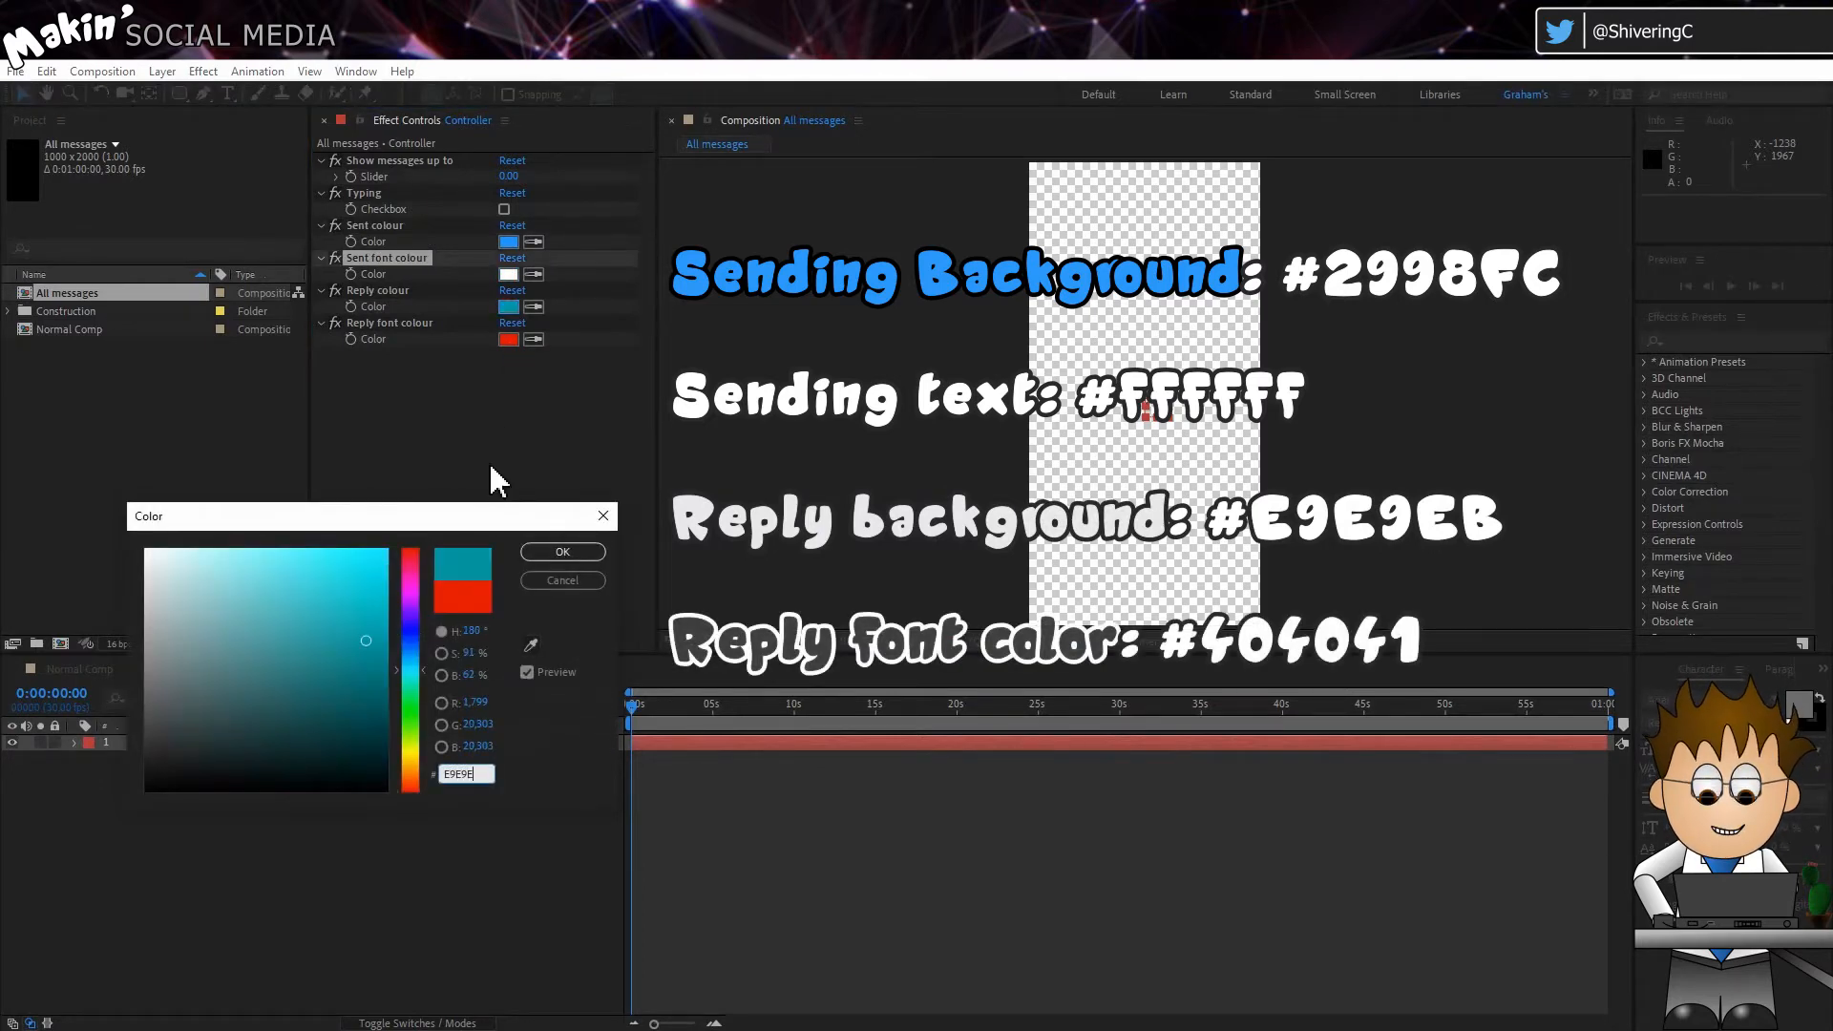
left_click(563, 552)
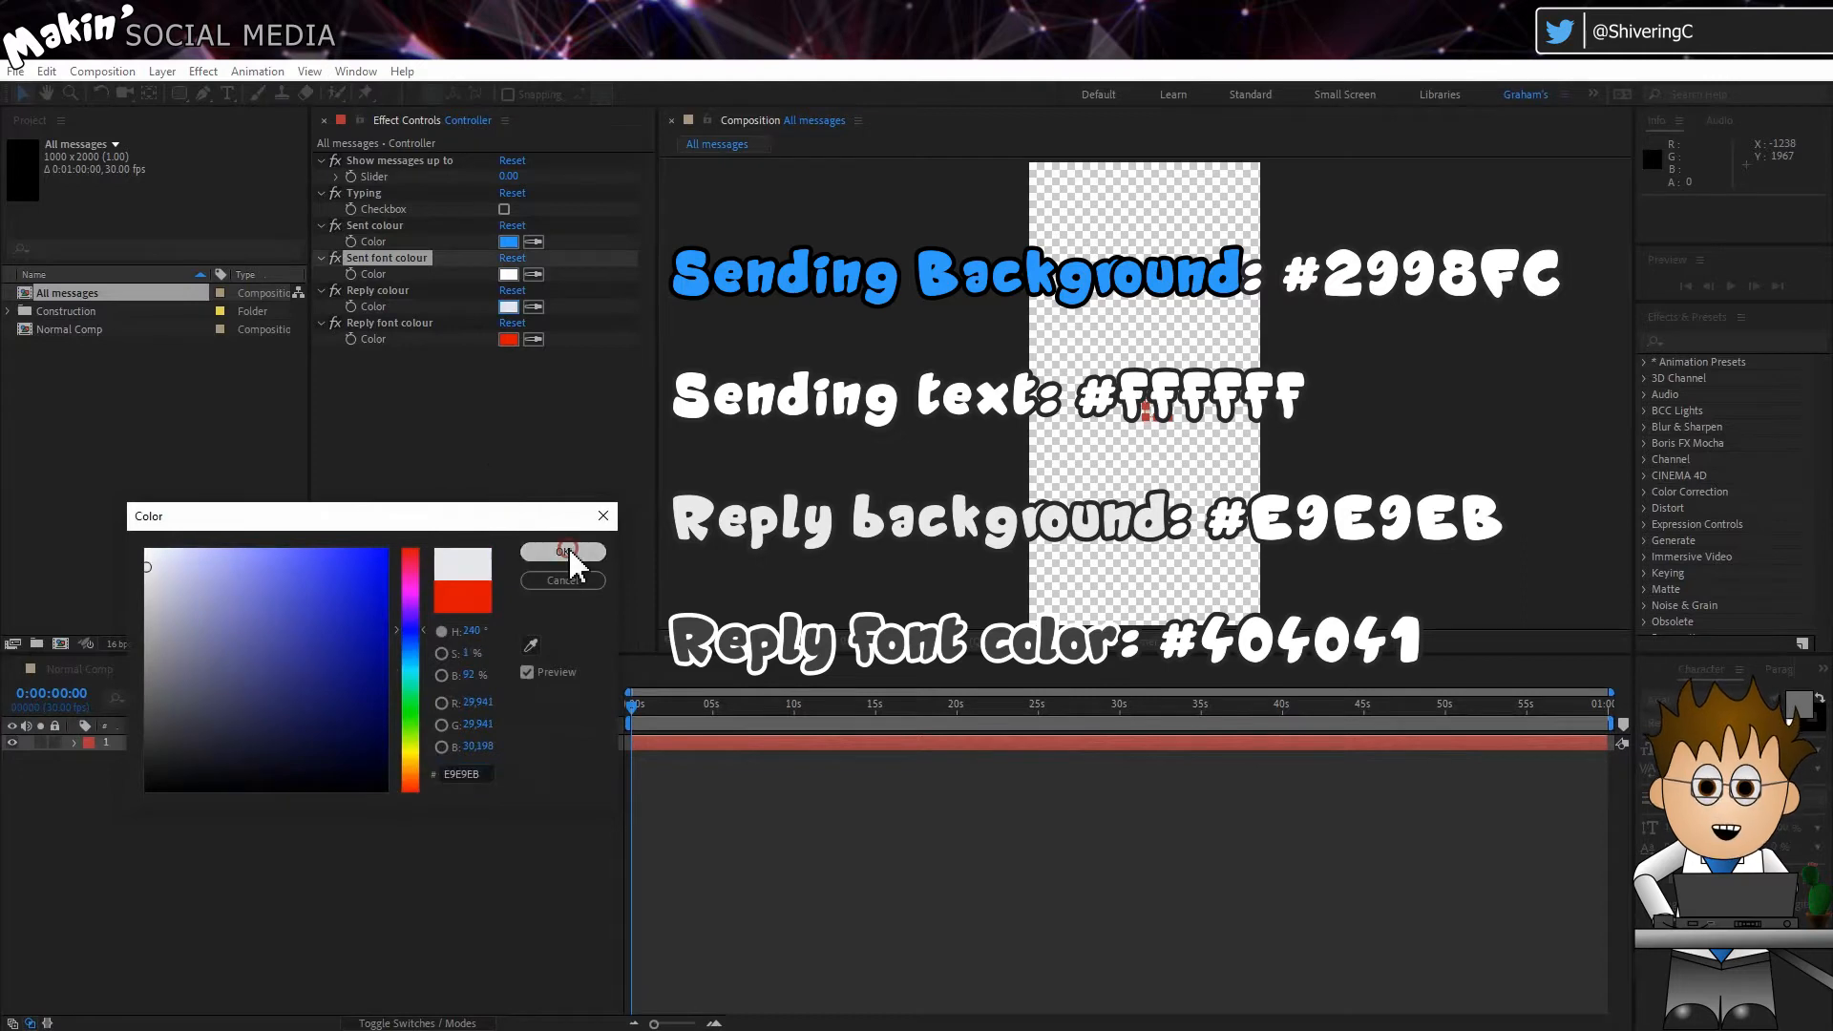
Step: Set the Reply font colour control to hex 404041
left_click(508, 339)
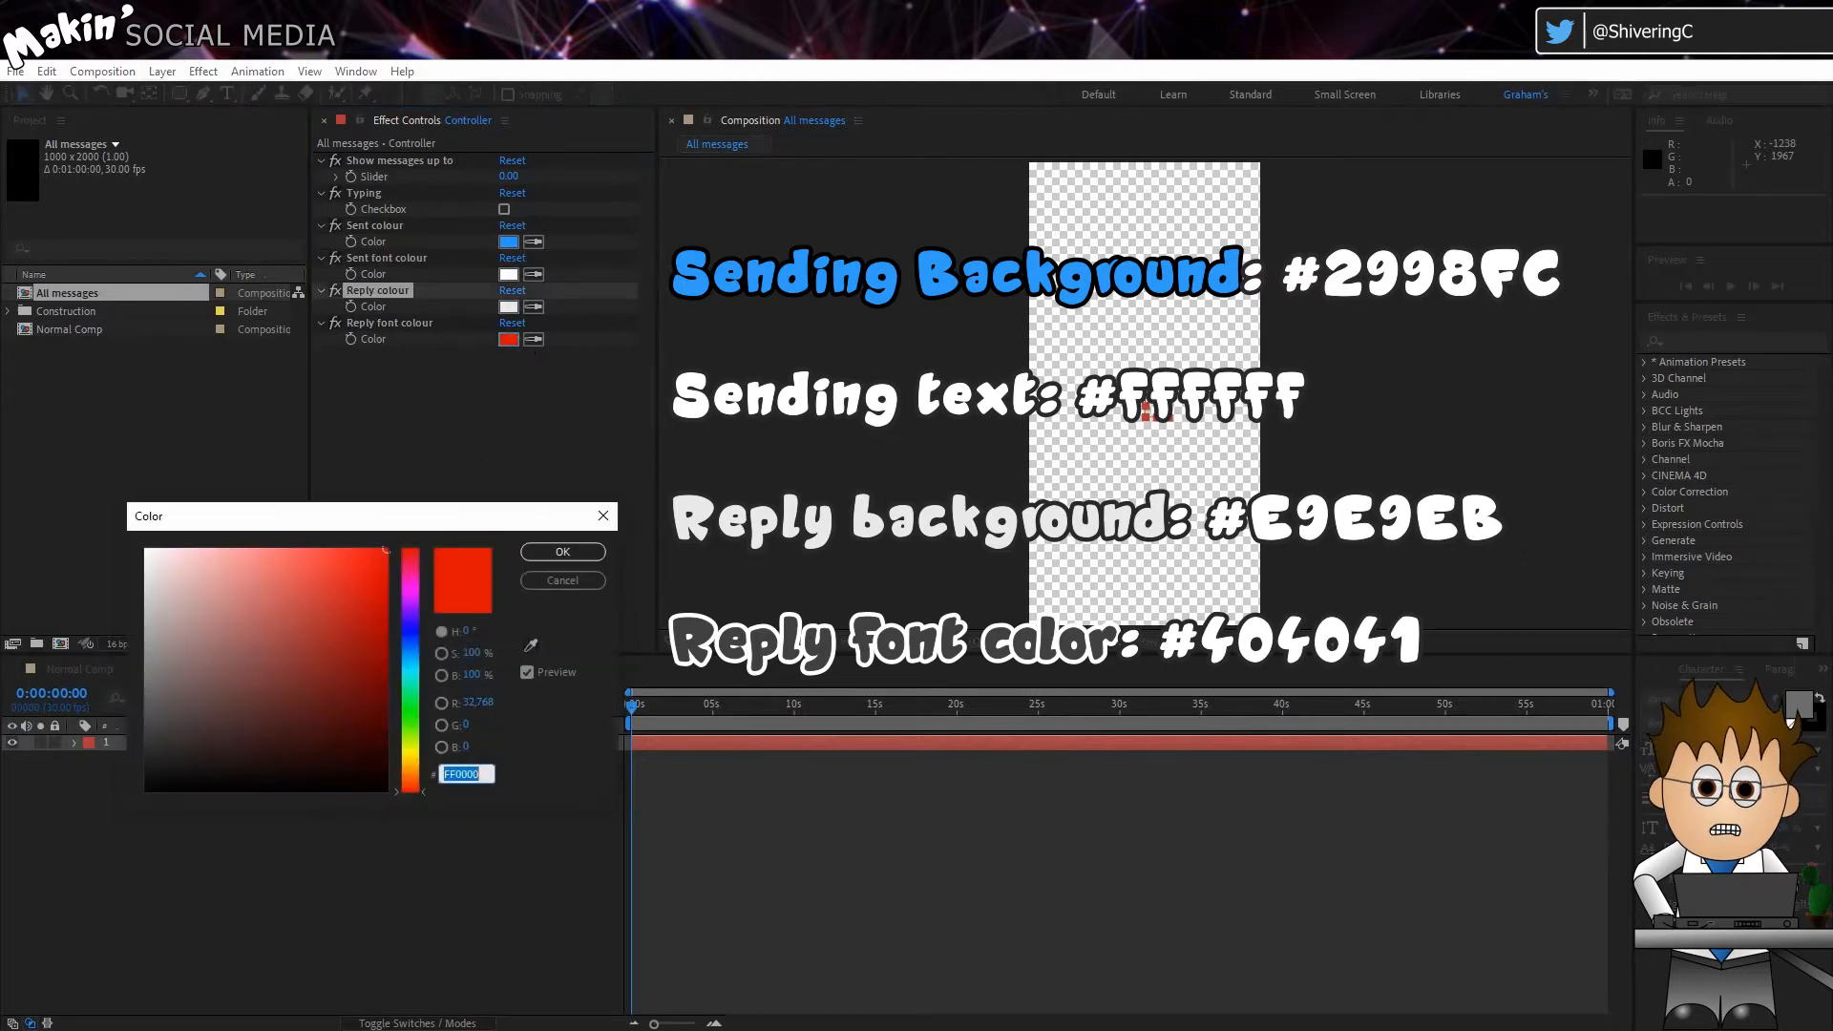
type("4040")
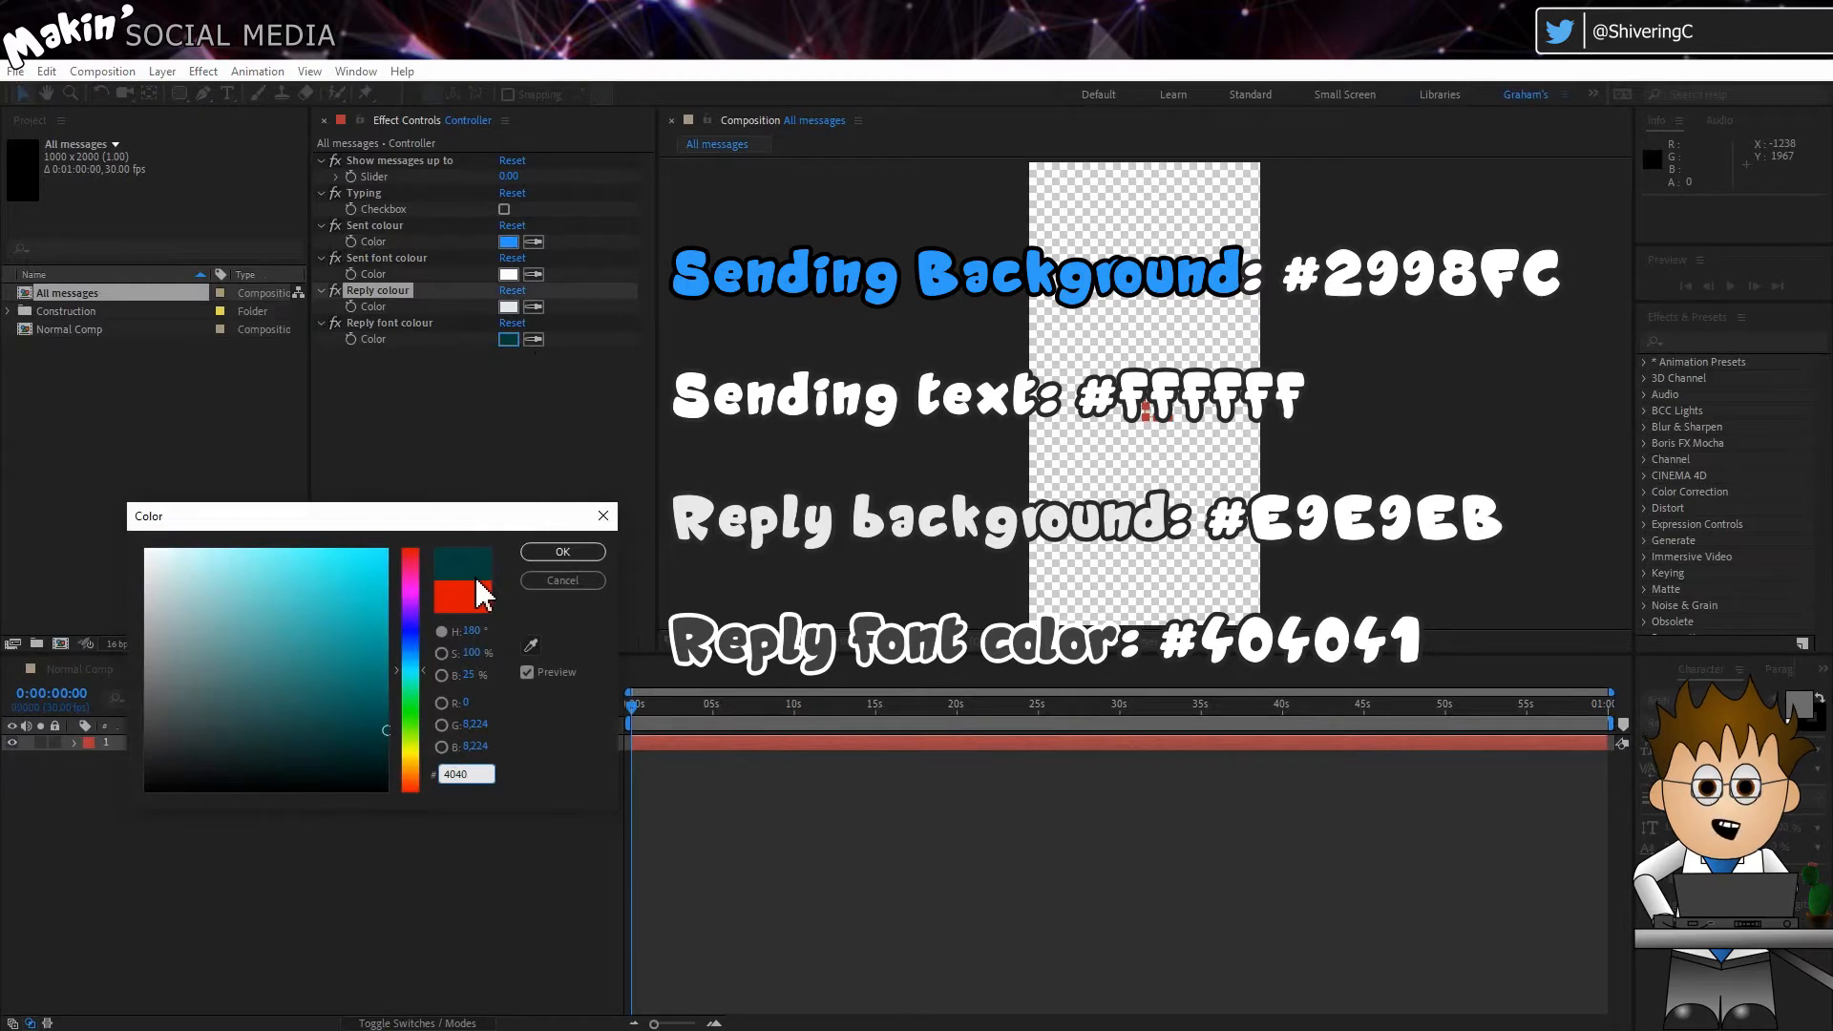
type("41")
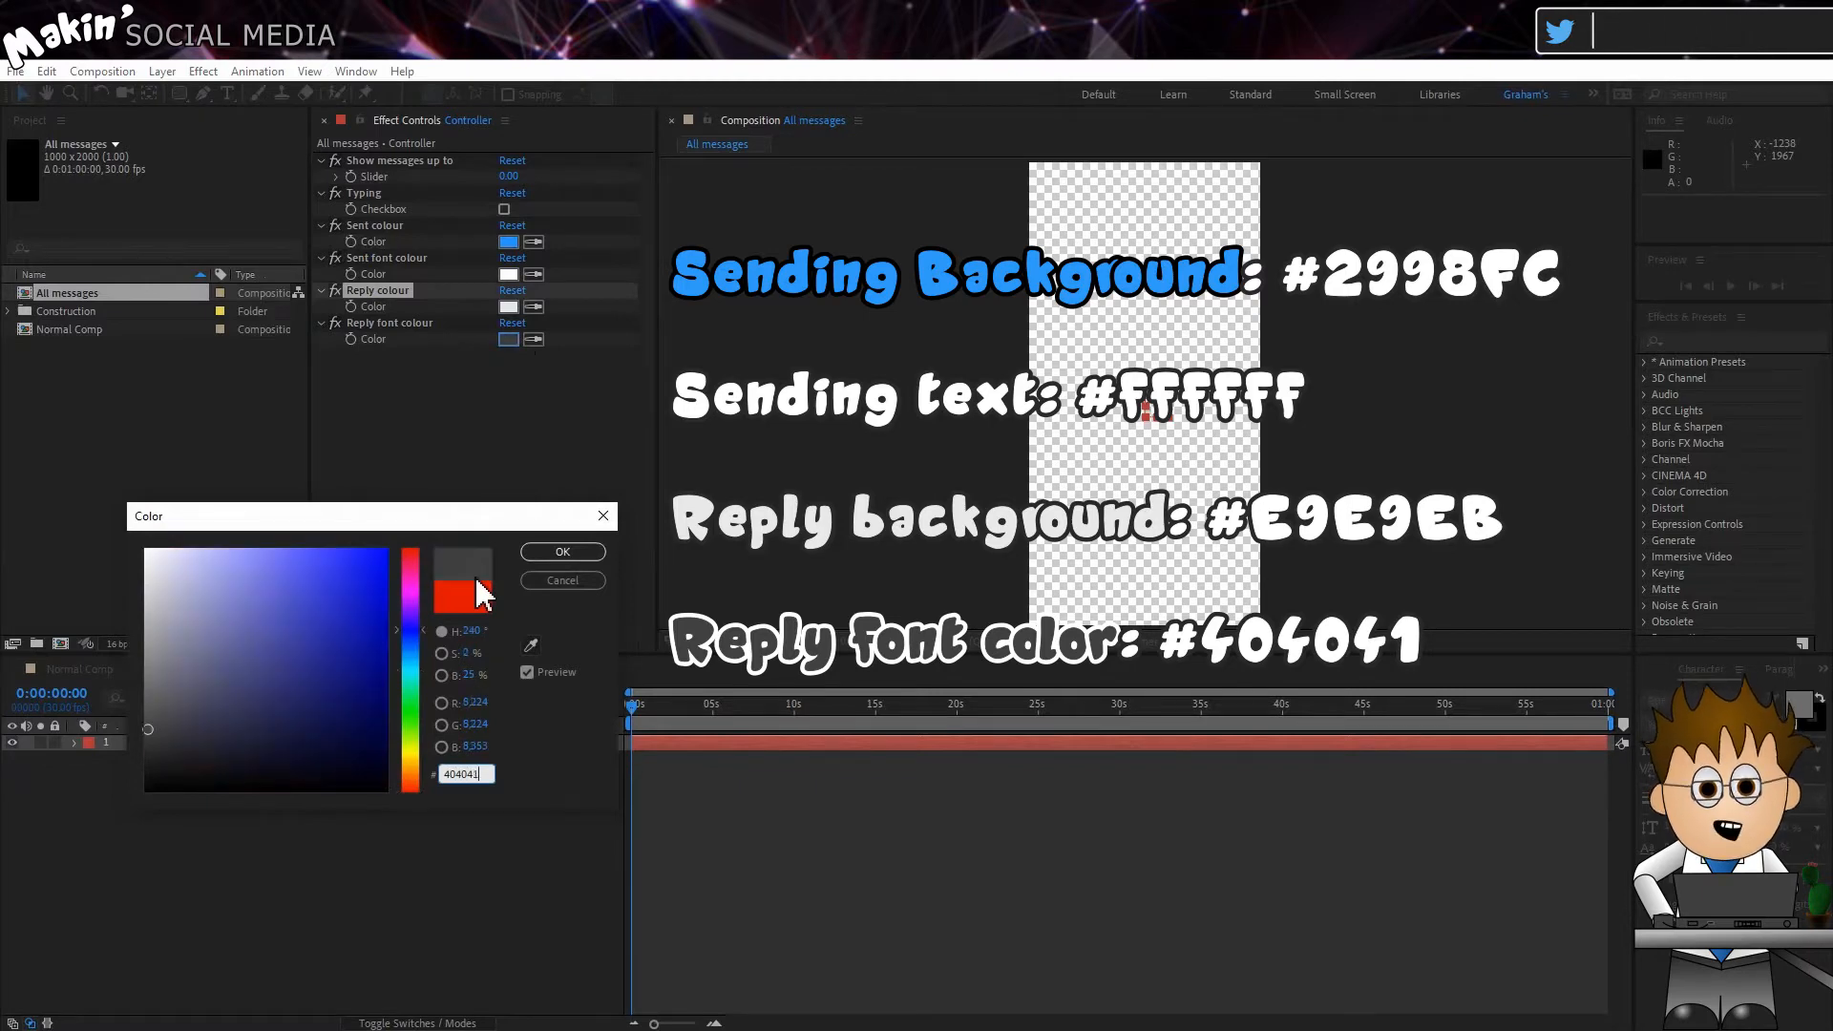
left_click(573, 554)
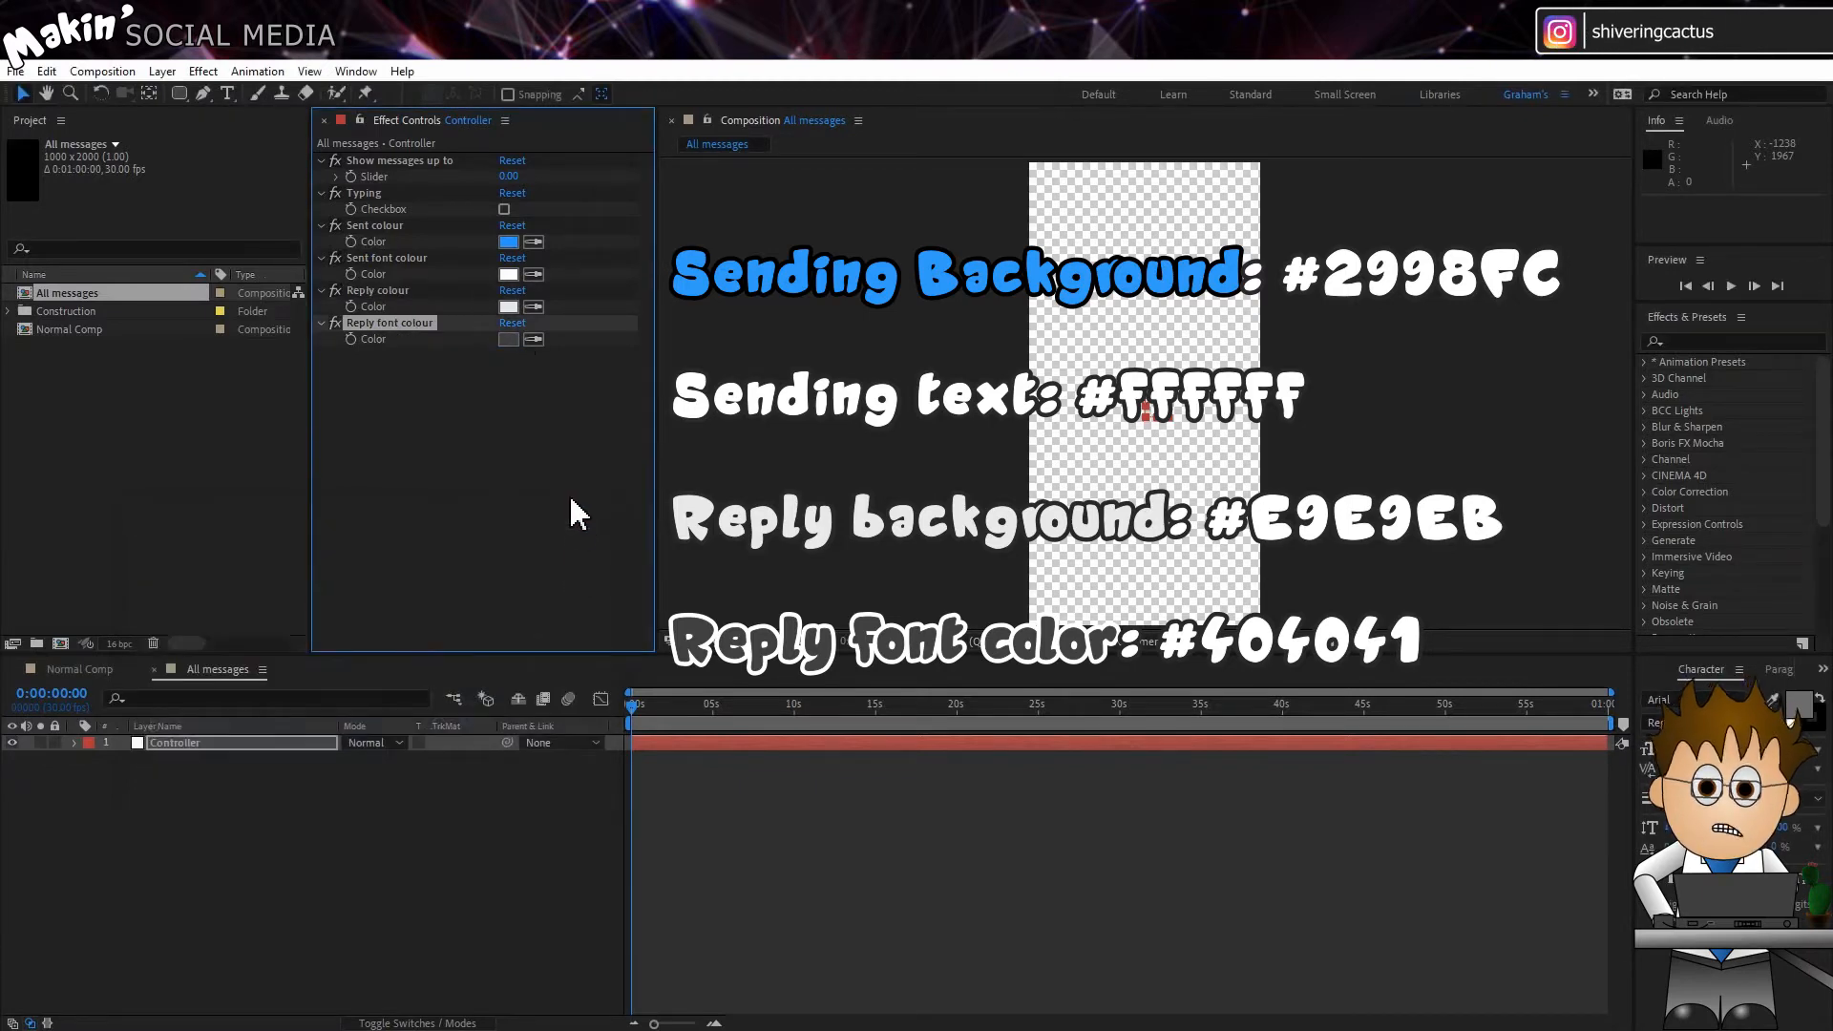
Step: Apply another Checkbox Control effect to the Controller layer and rename it "Show tick"
left_click(204, 71)
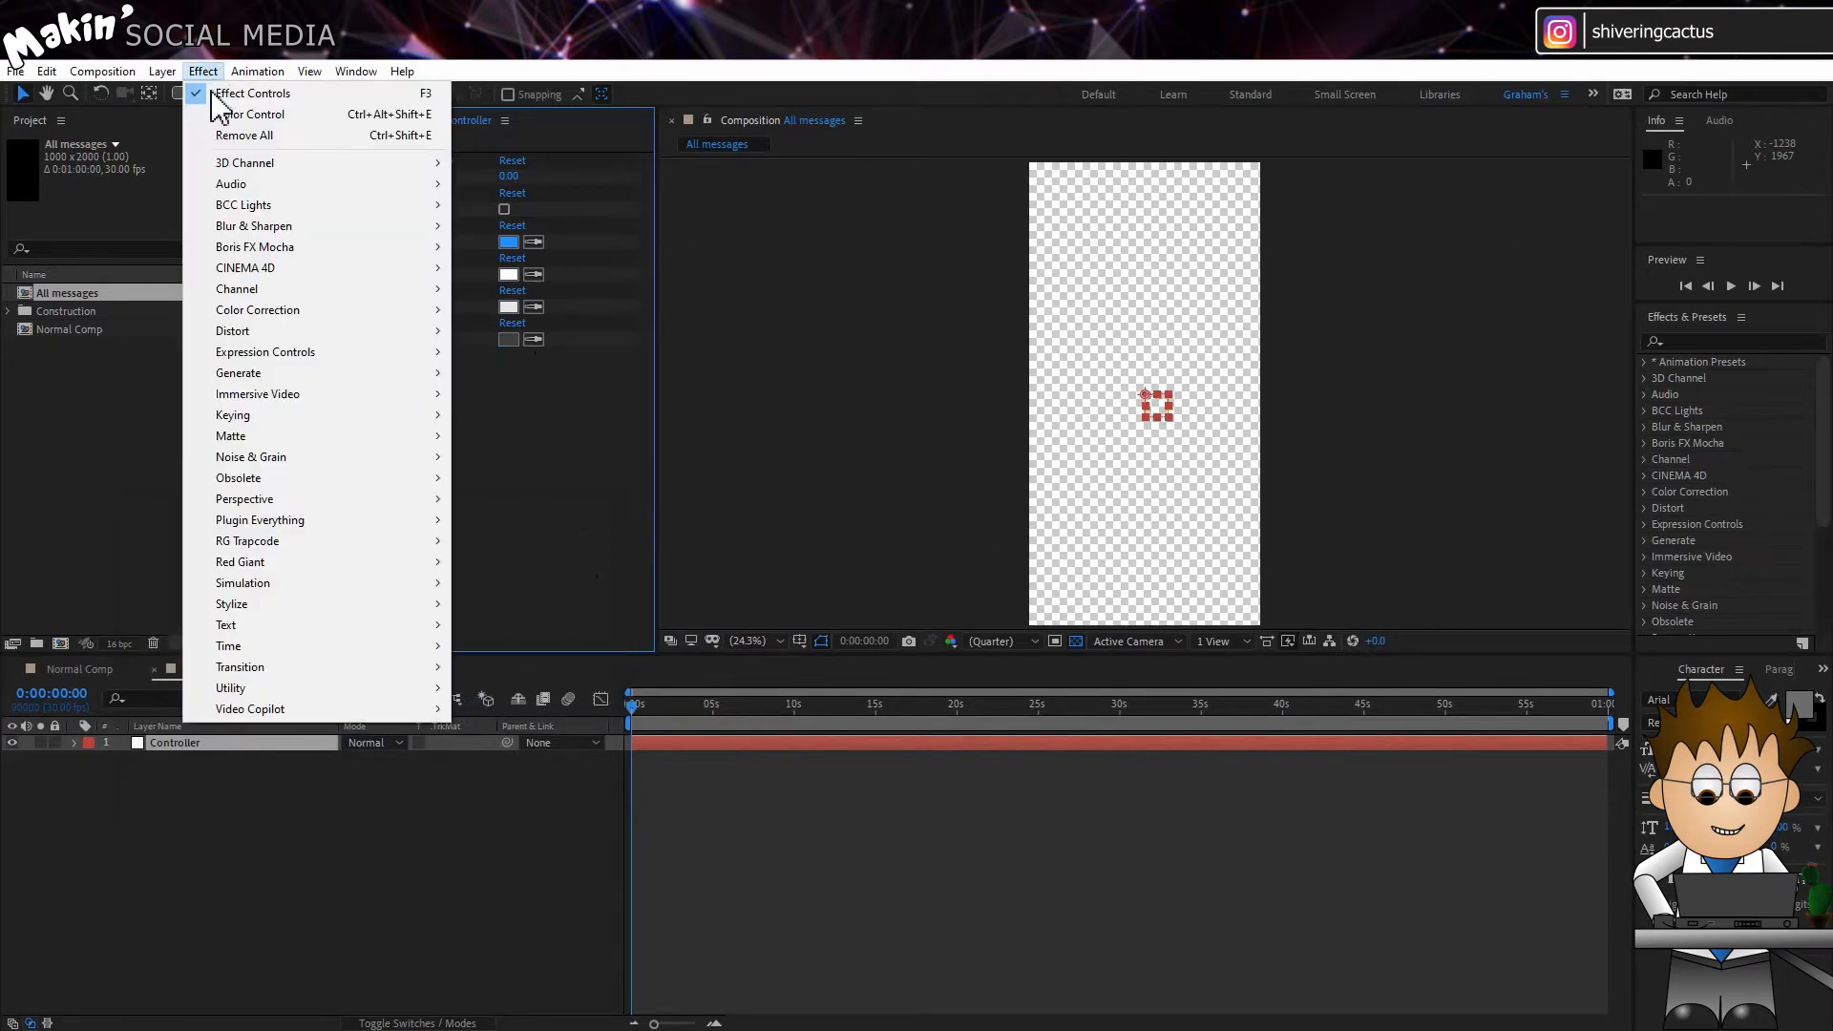
mouse_move(342, 353)
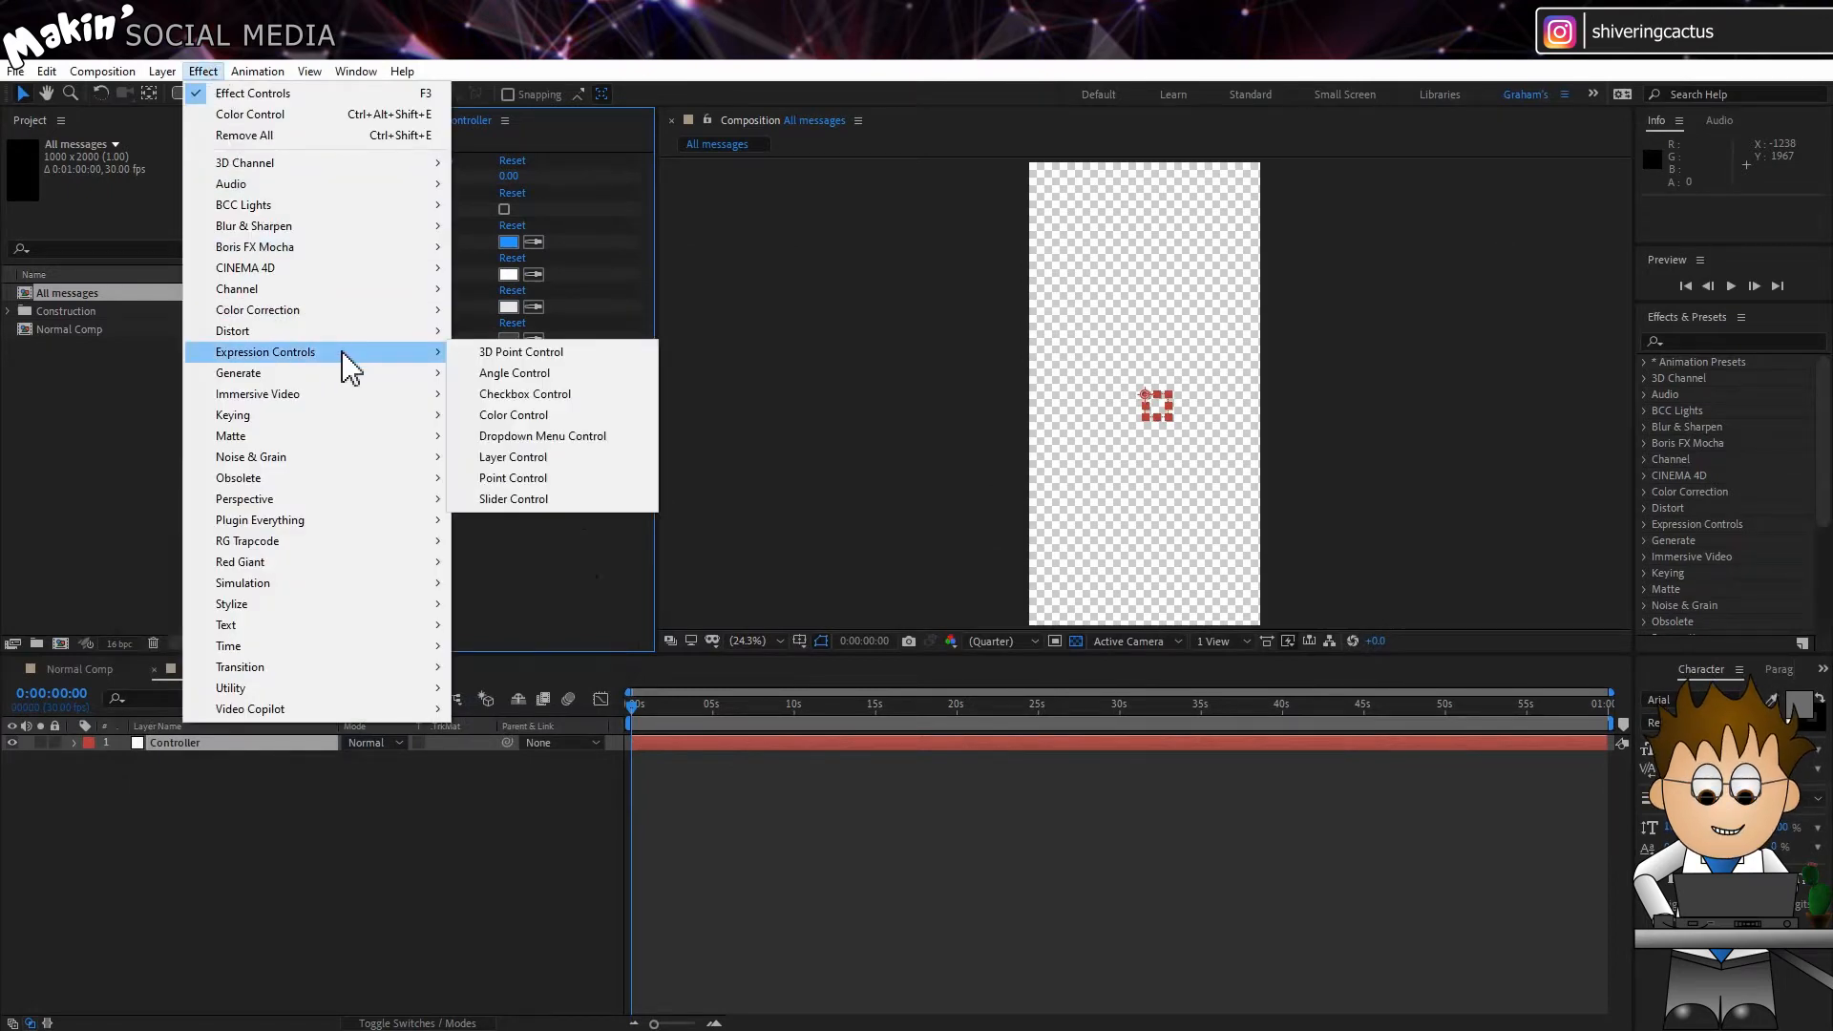
left_click(542, 395)
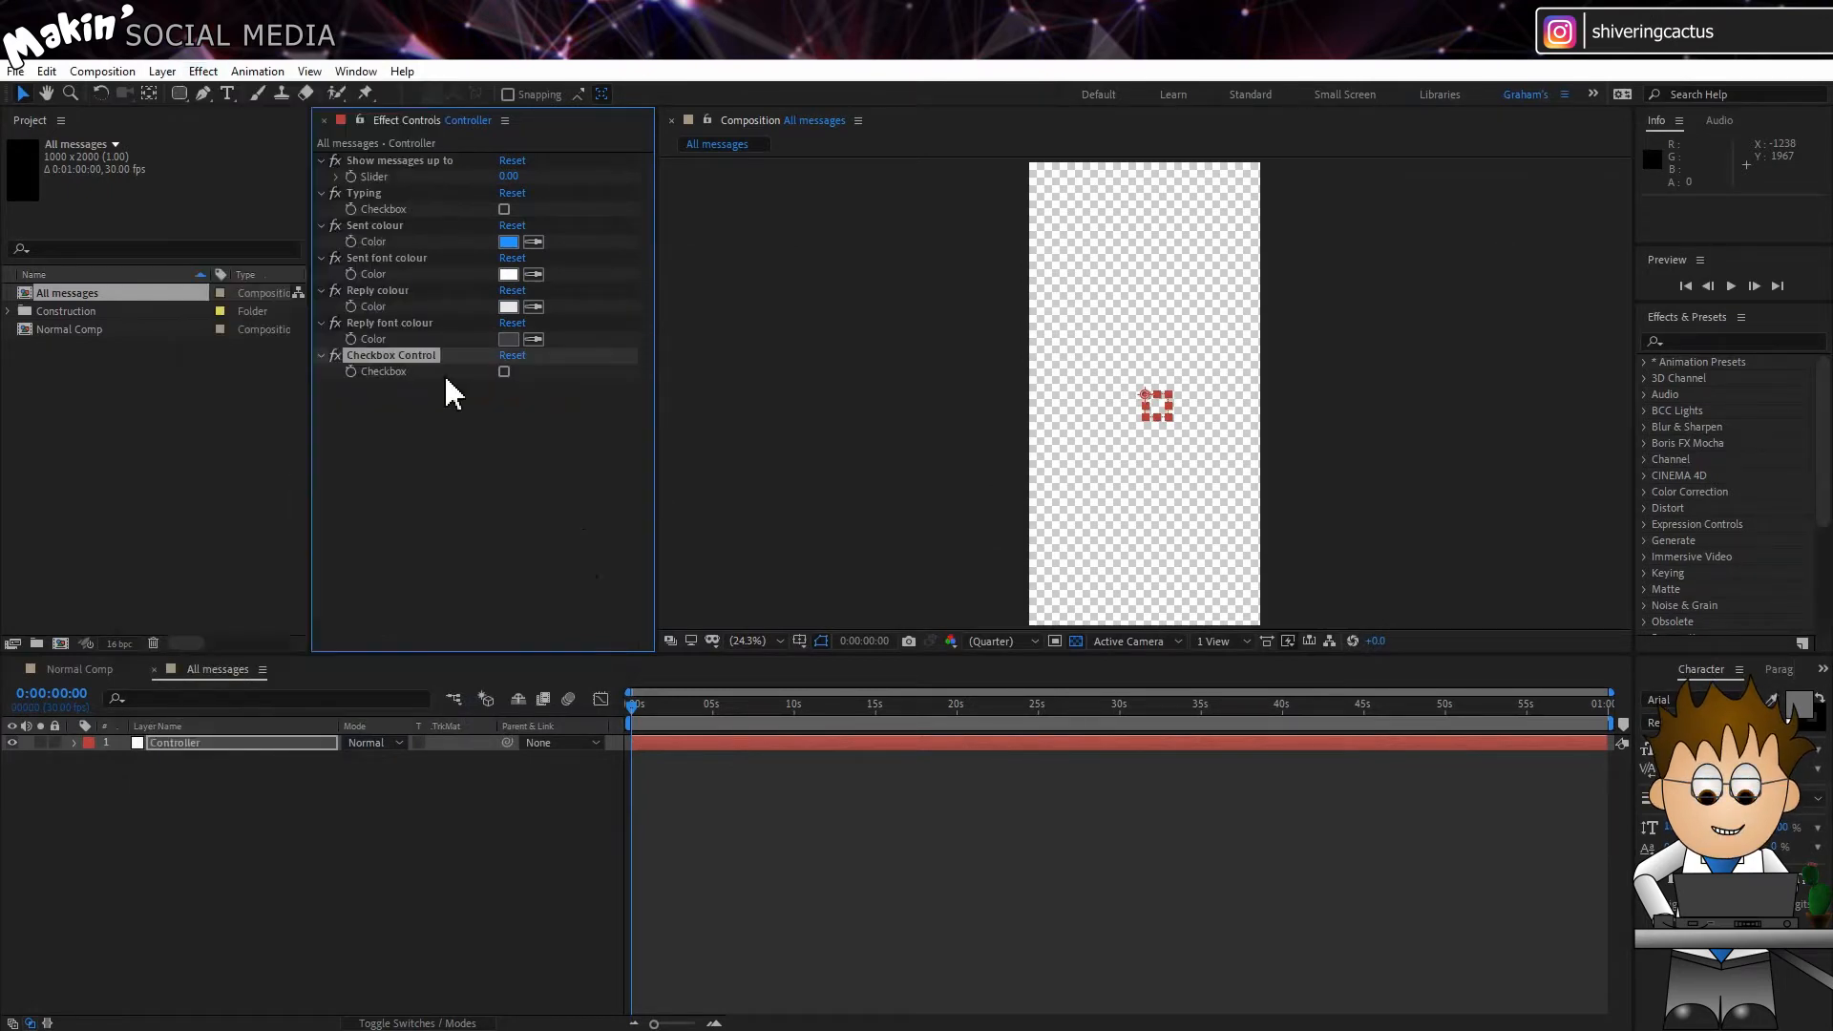
key("Return")
key("BackSpace")
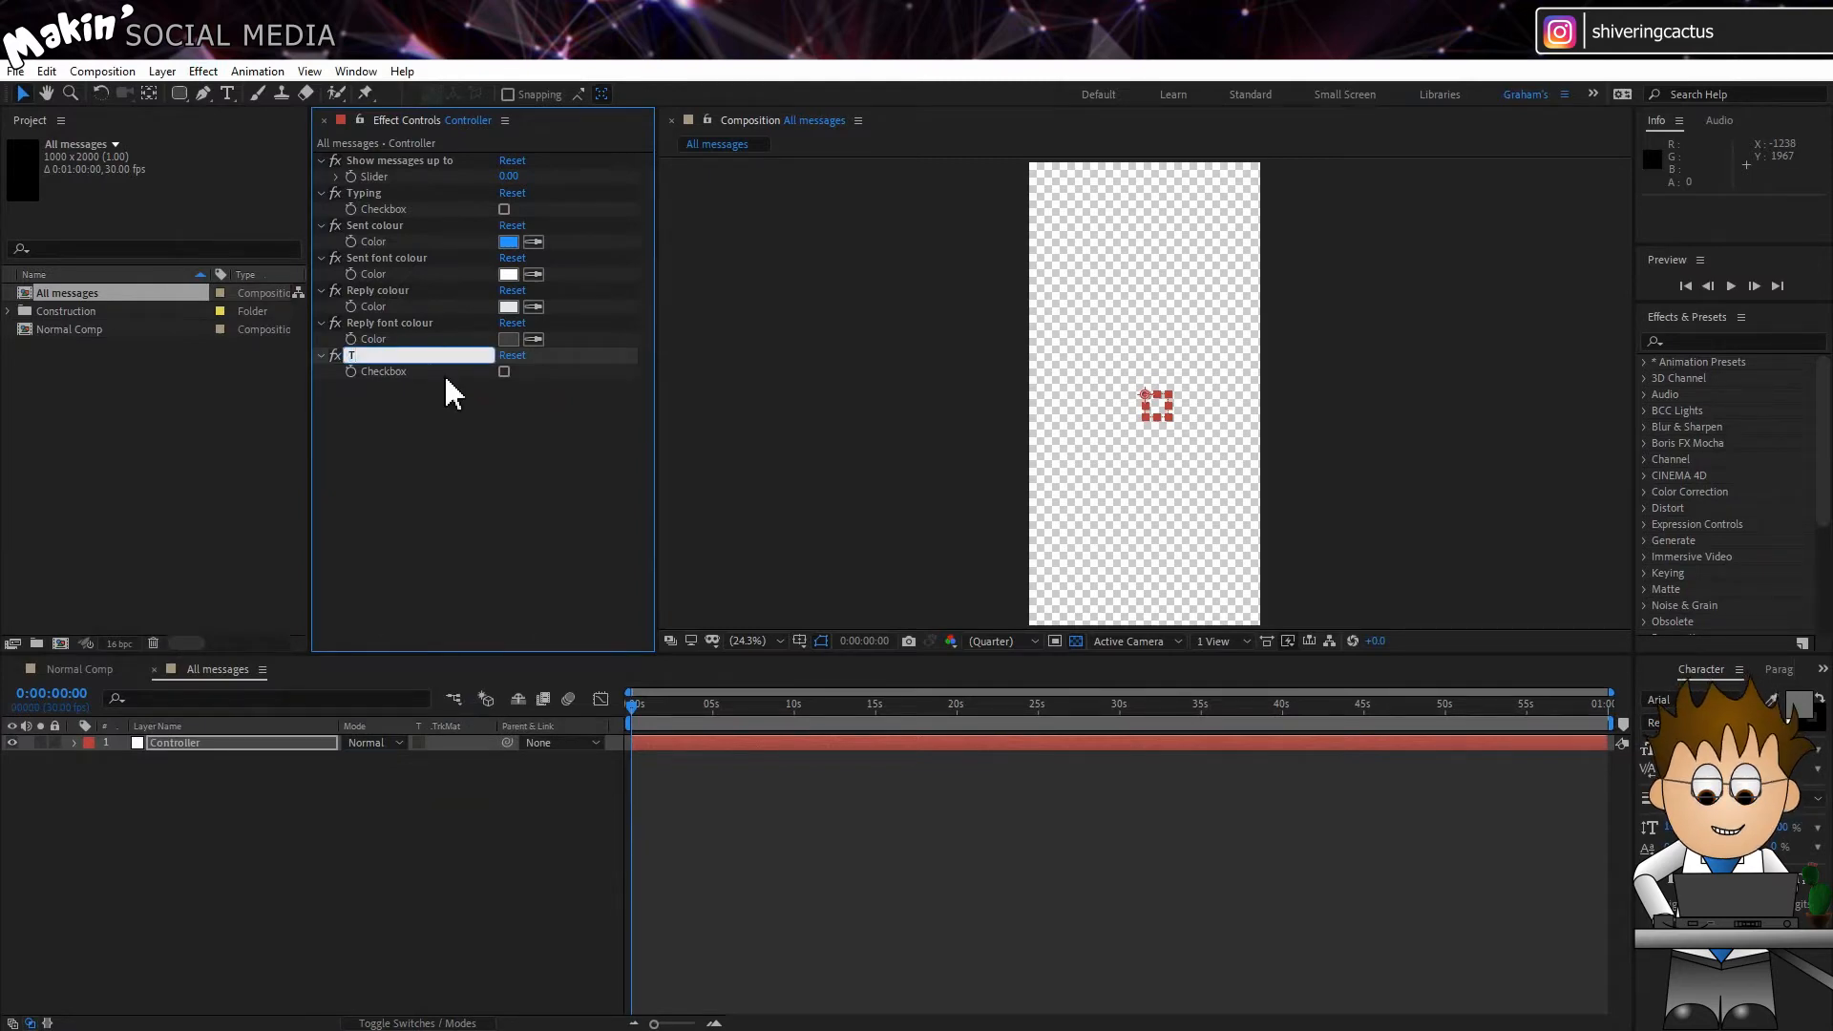
type("Show tick")
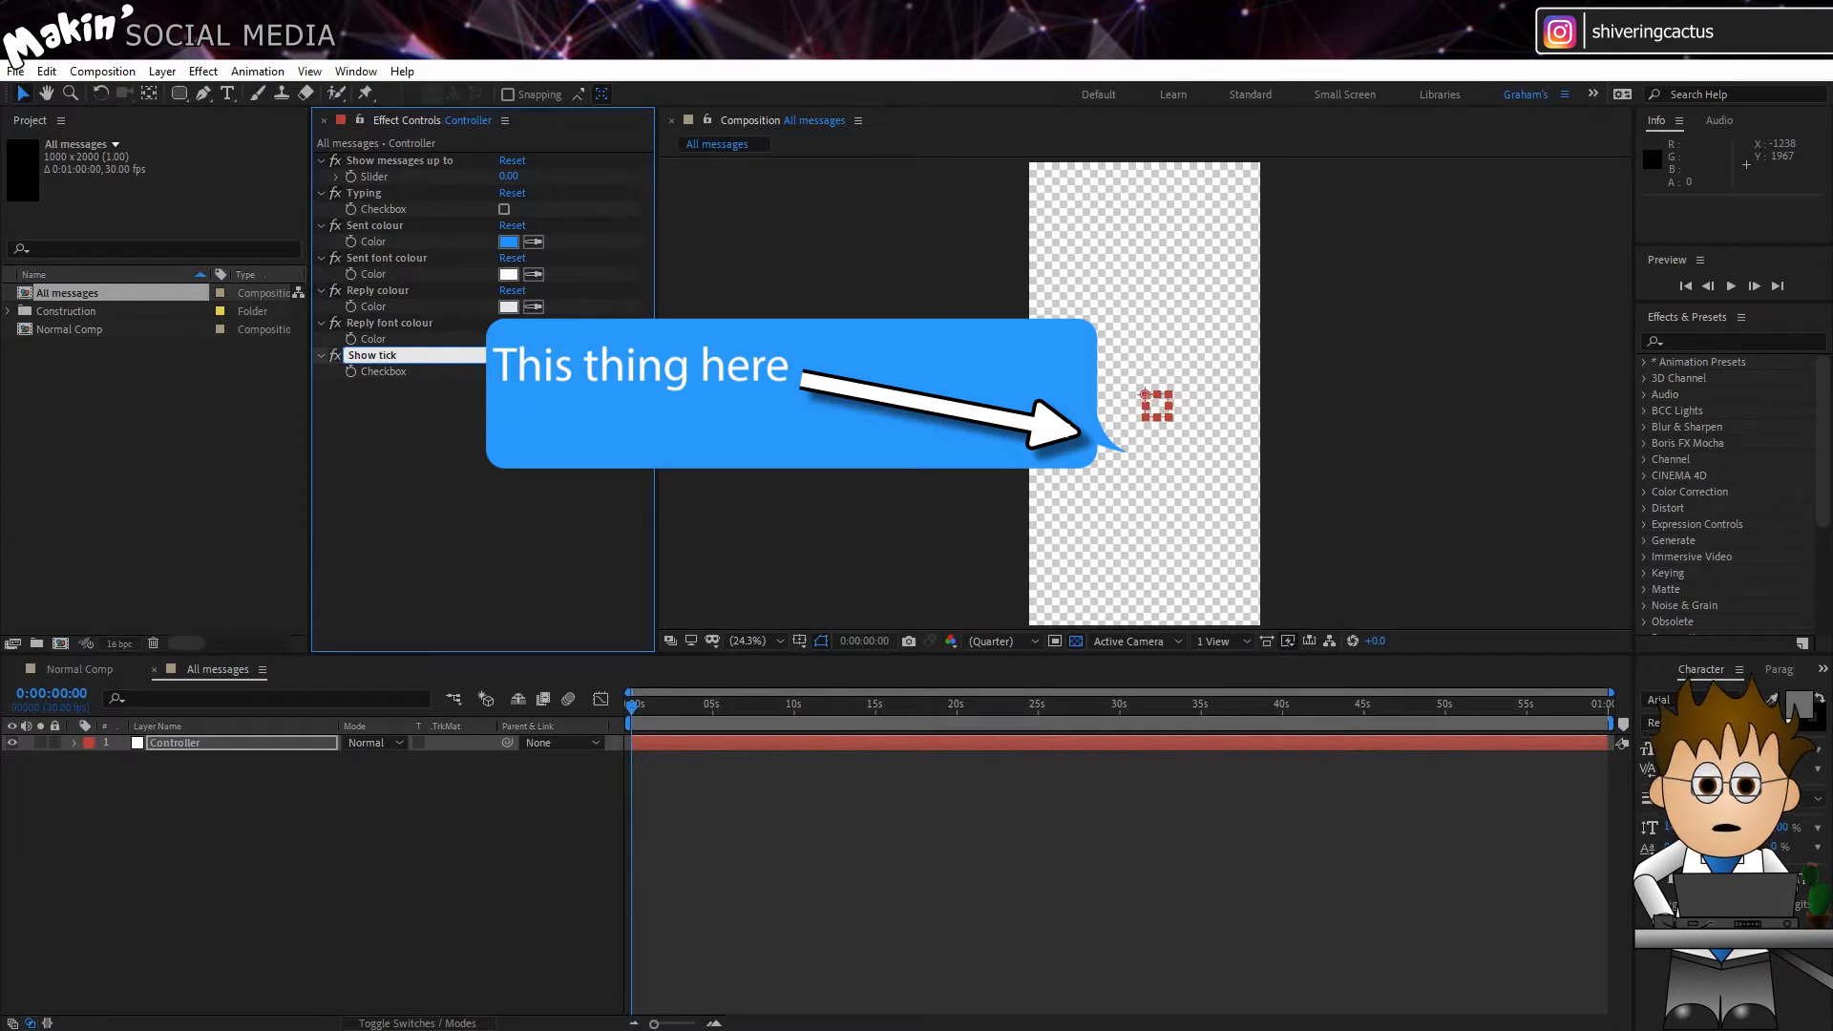
key("Return")
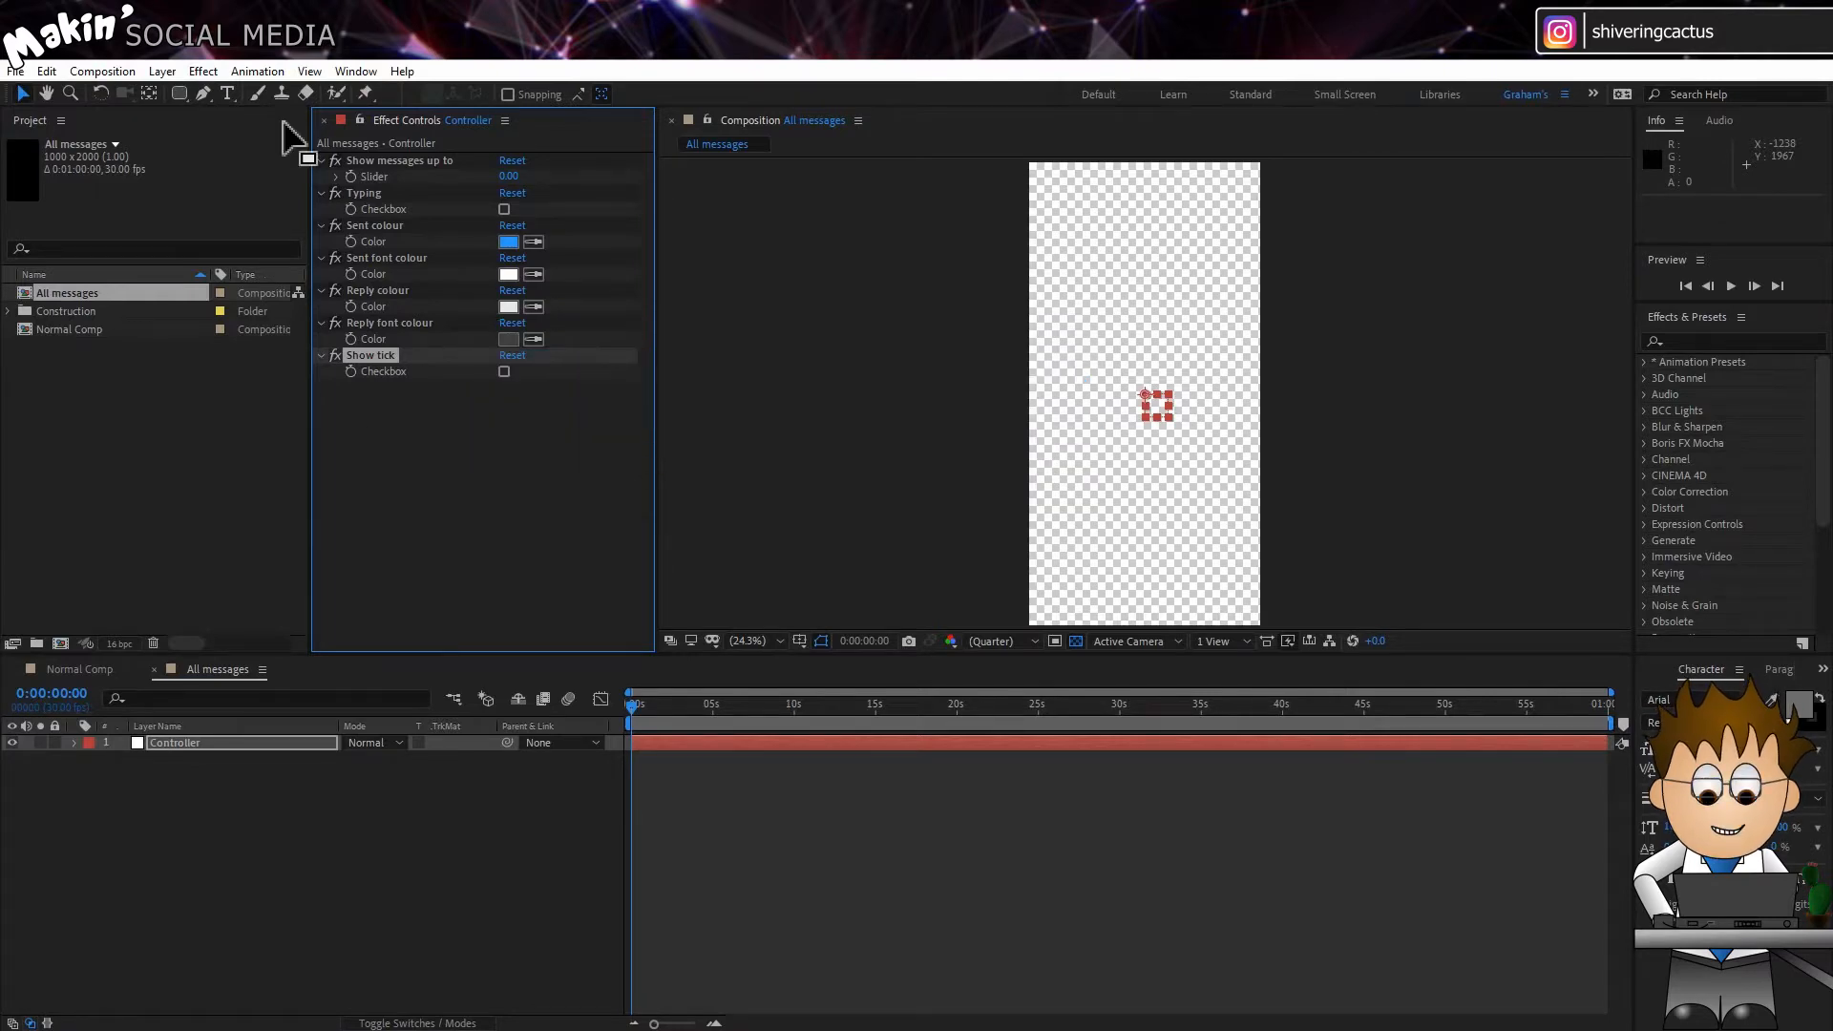
Step: Create a new composition named "Msg 1" with a width of 700 px and a height of 1000 px
left_click(105, 72)
left_click(134, 95)
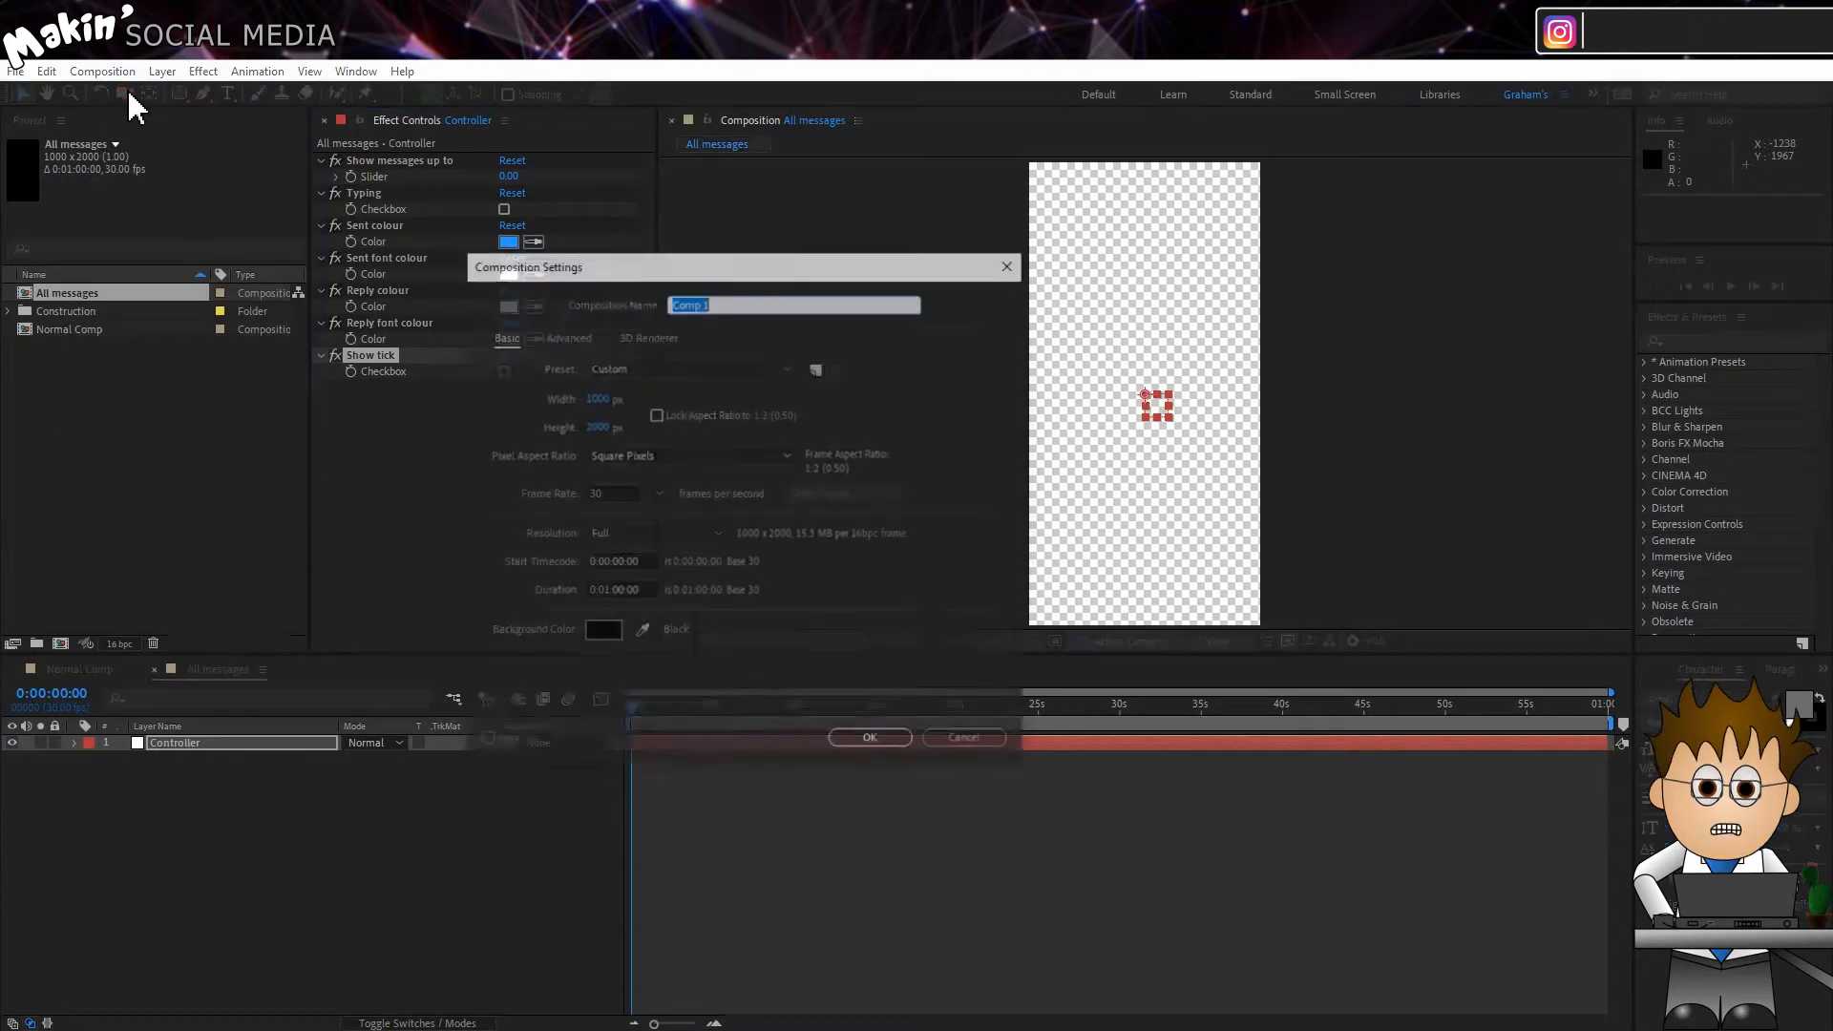
left_click(594, 397)
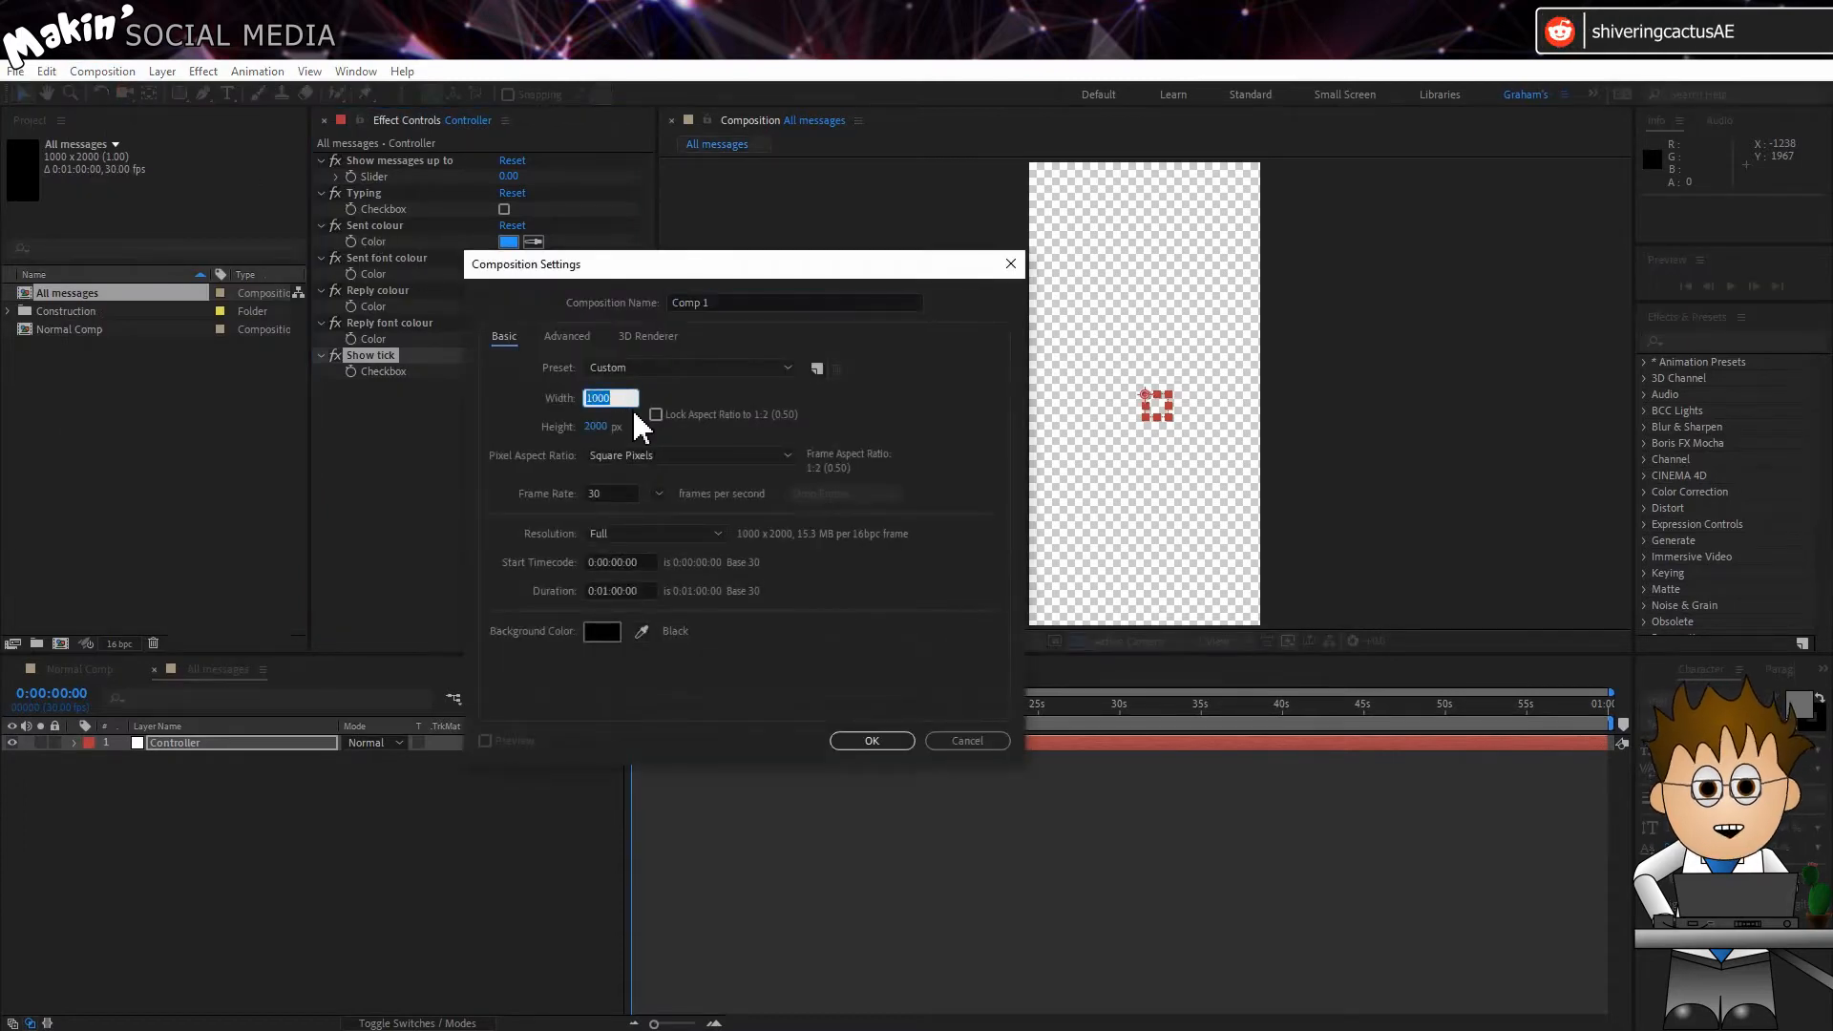
type("700")
left_click(611, 426)
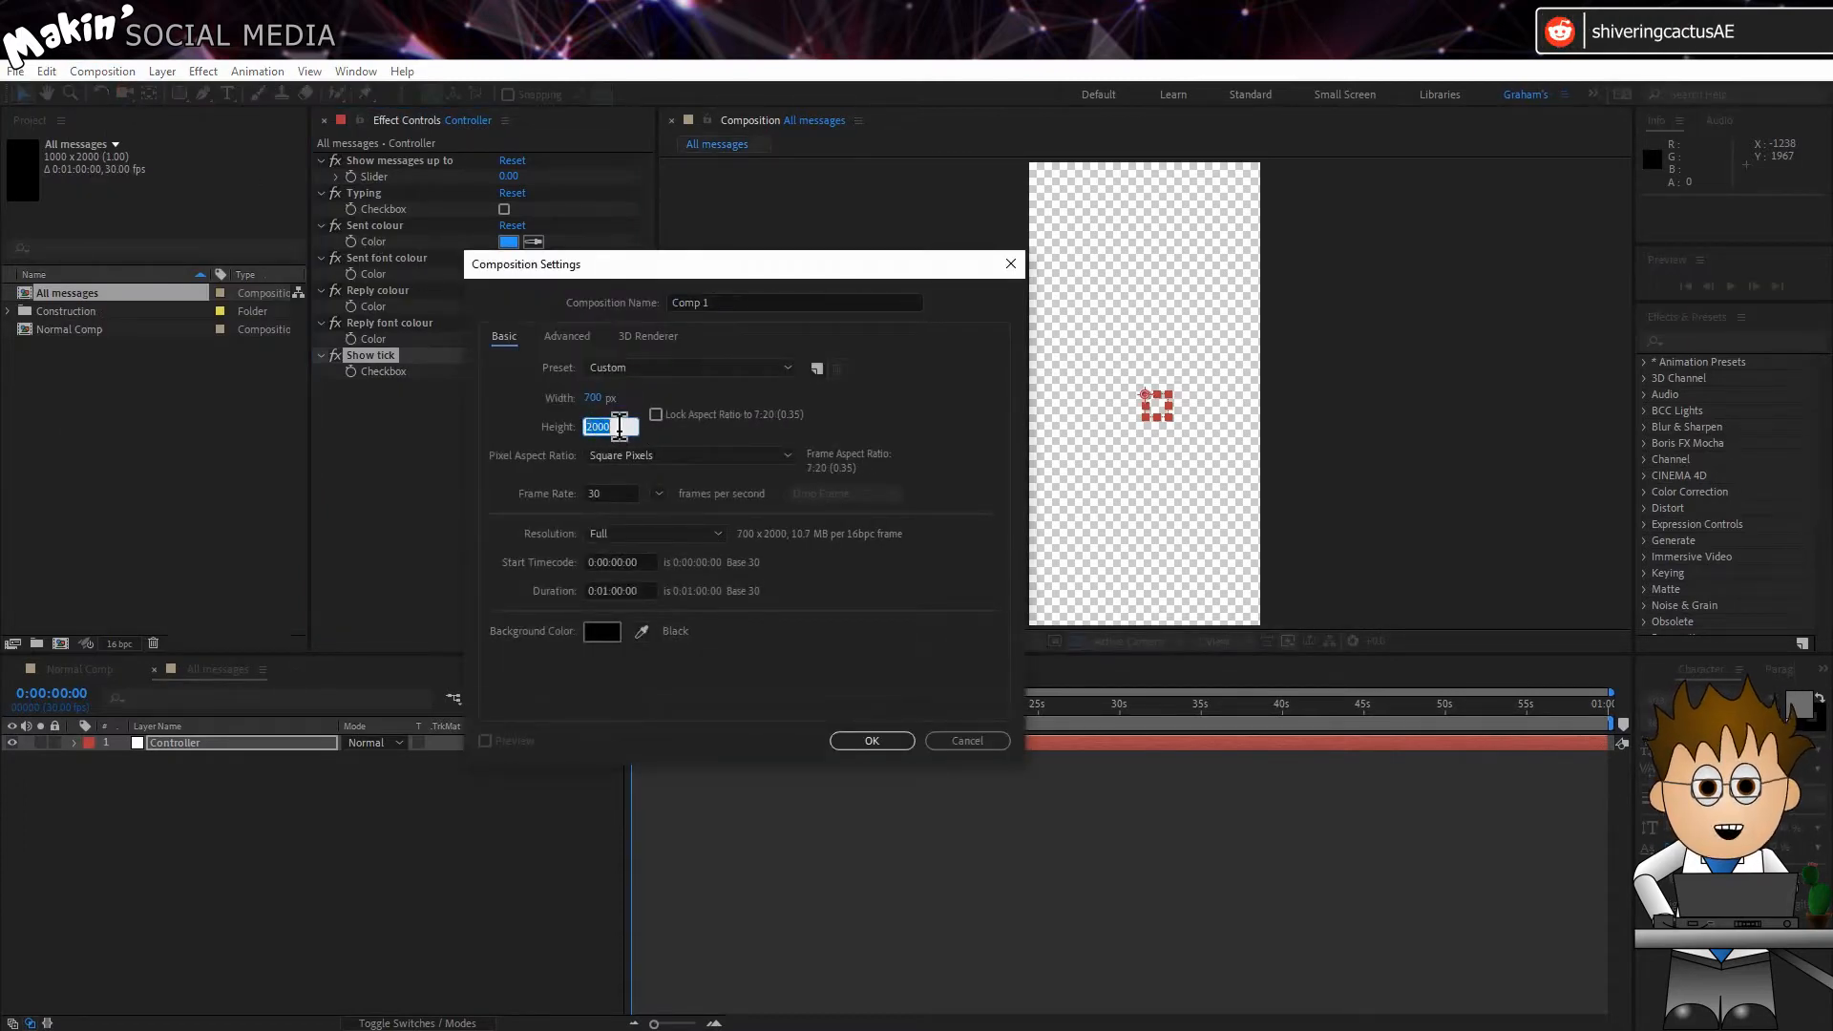
type("1000")
left_click(738, 305)
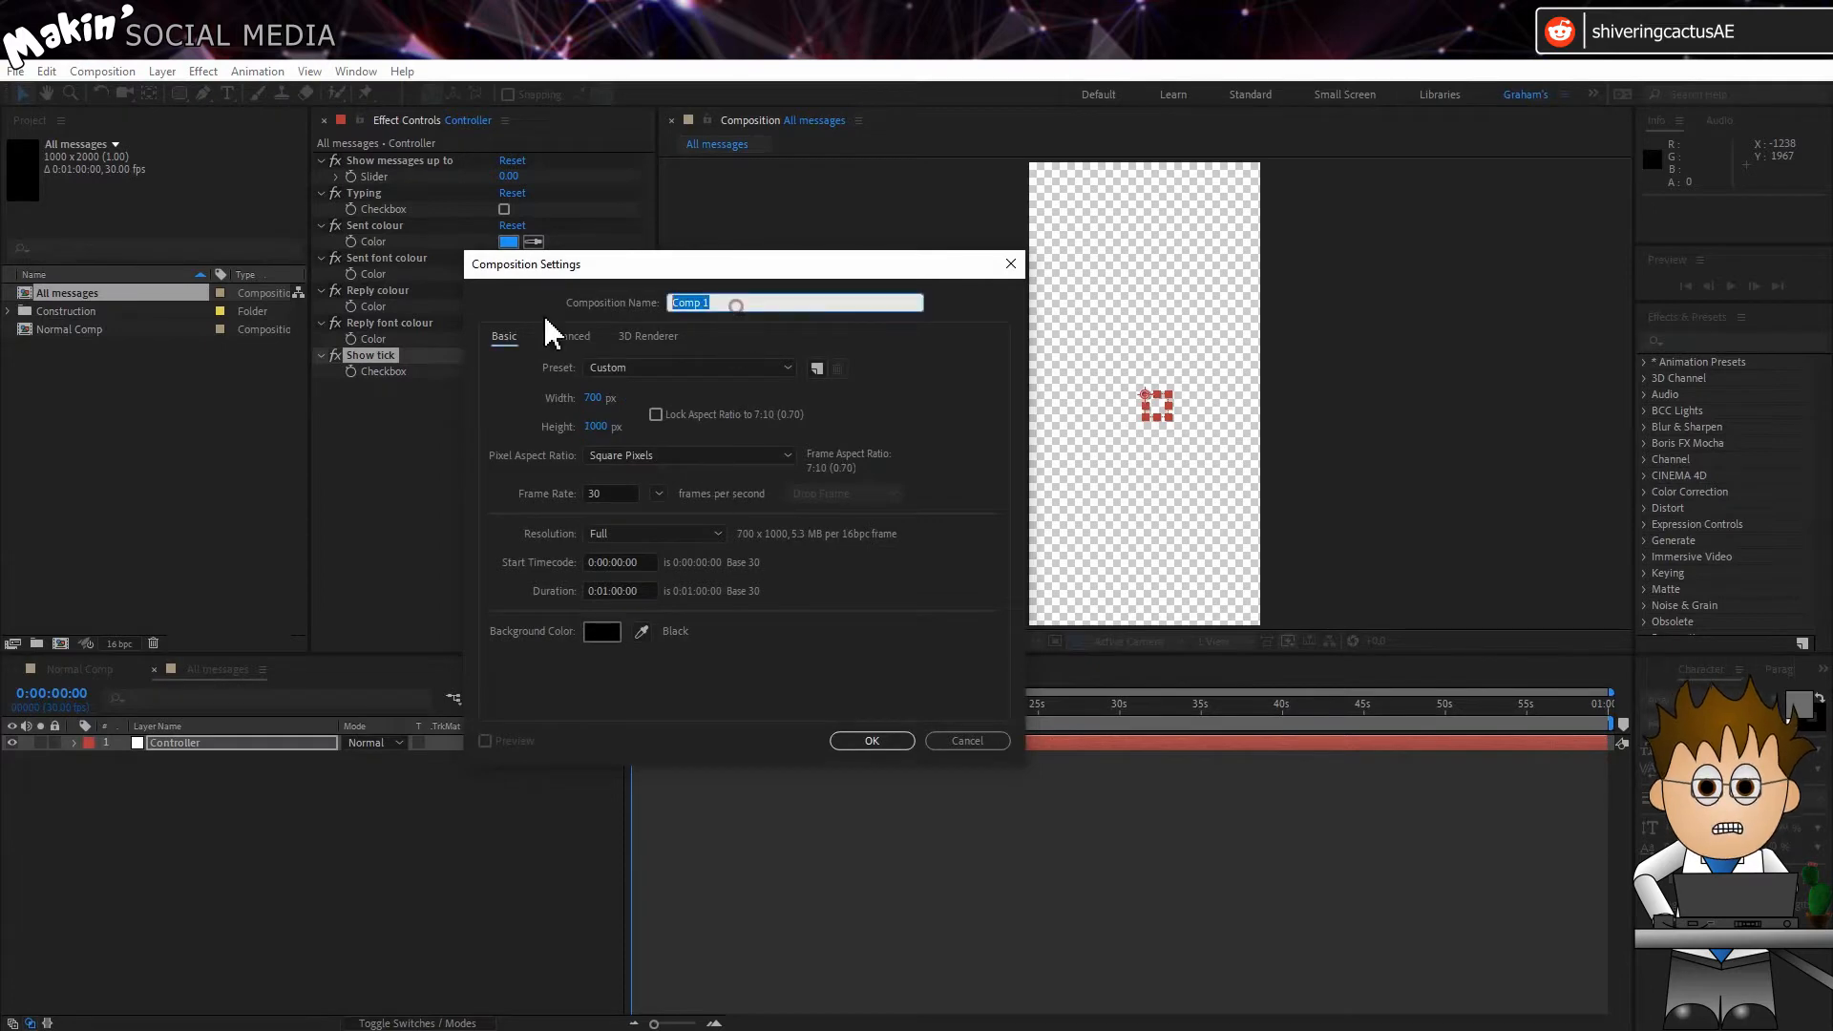
type("Msg 1")
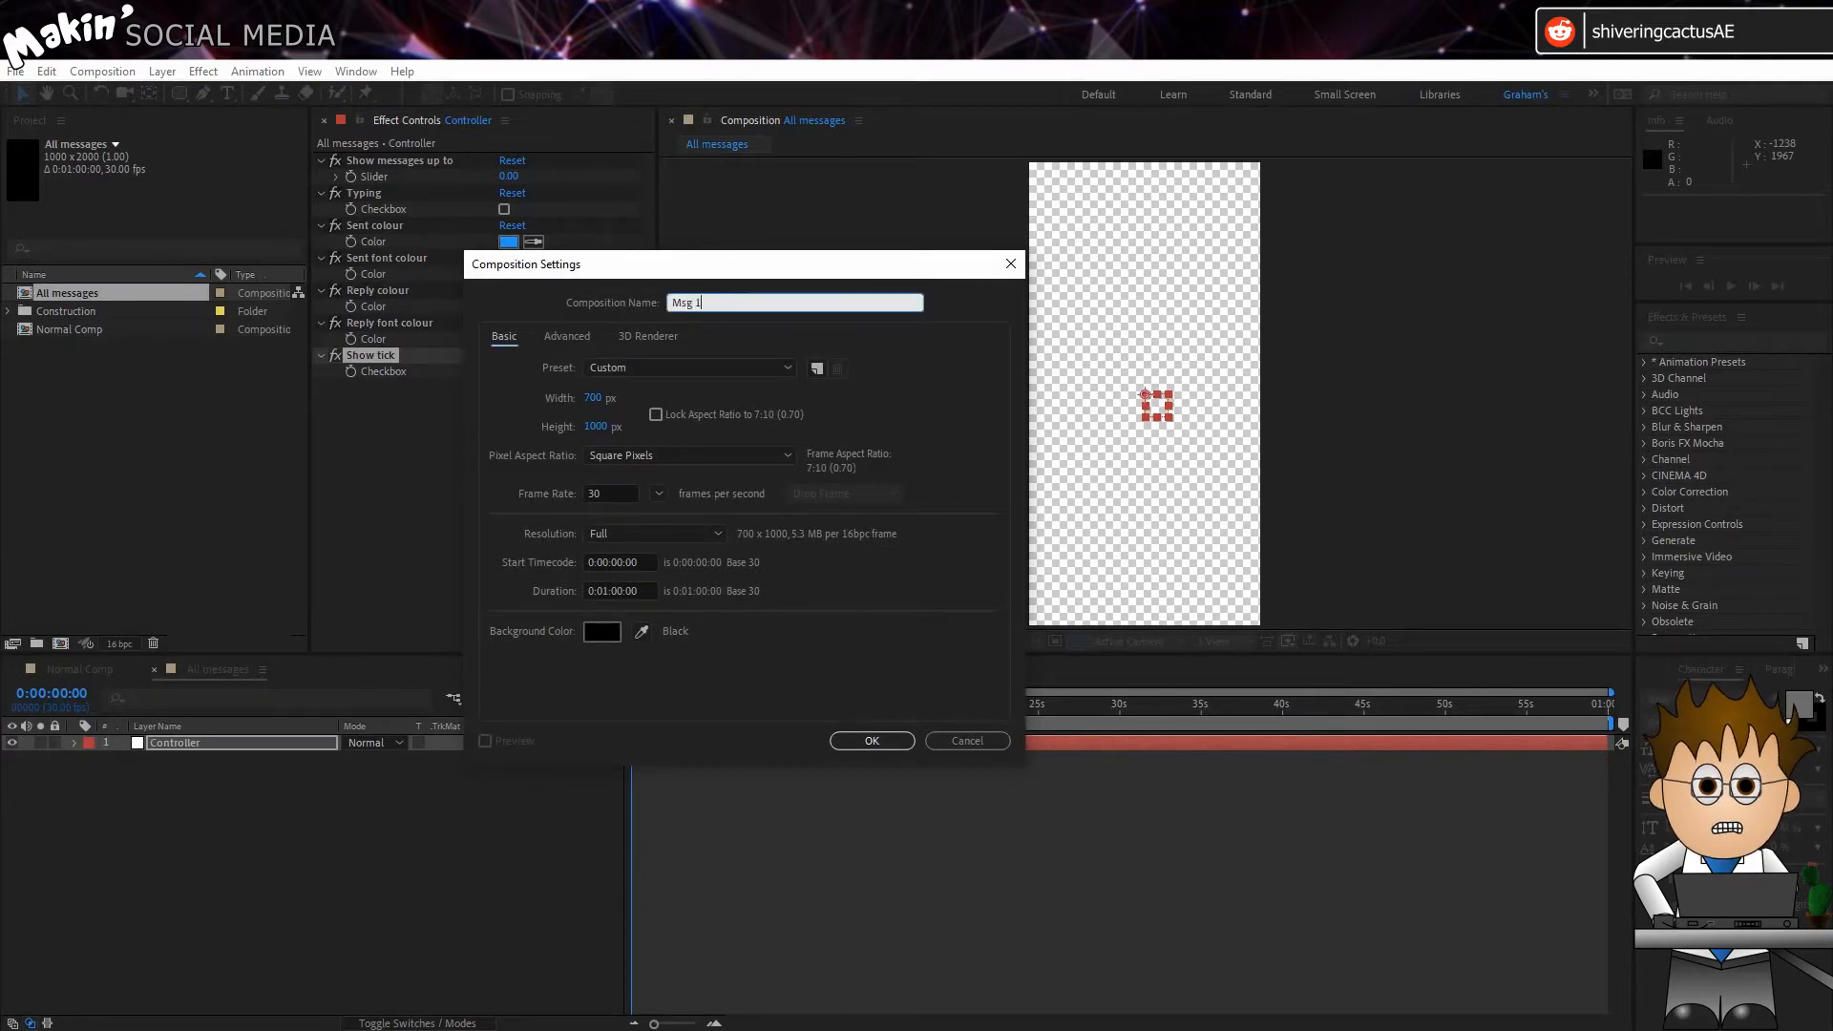
left_click(872, 742)
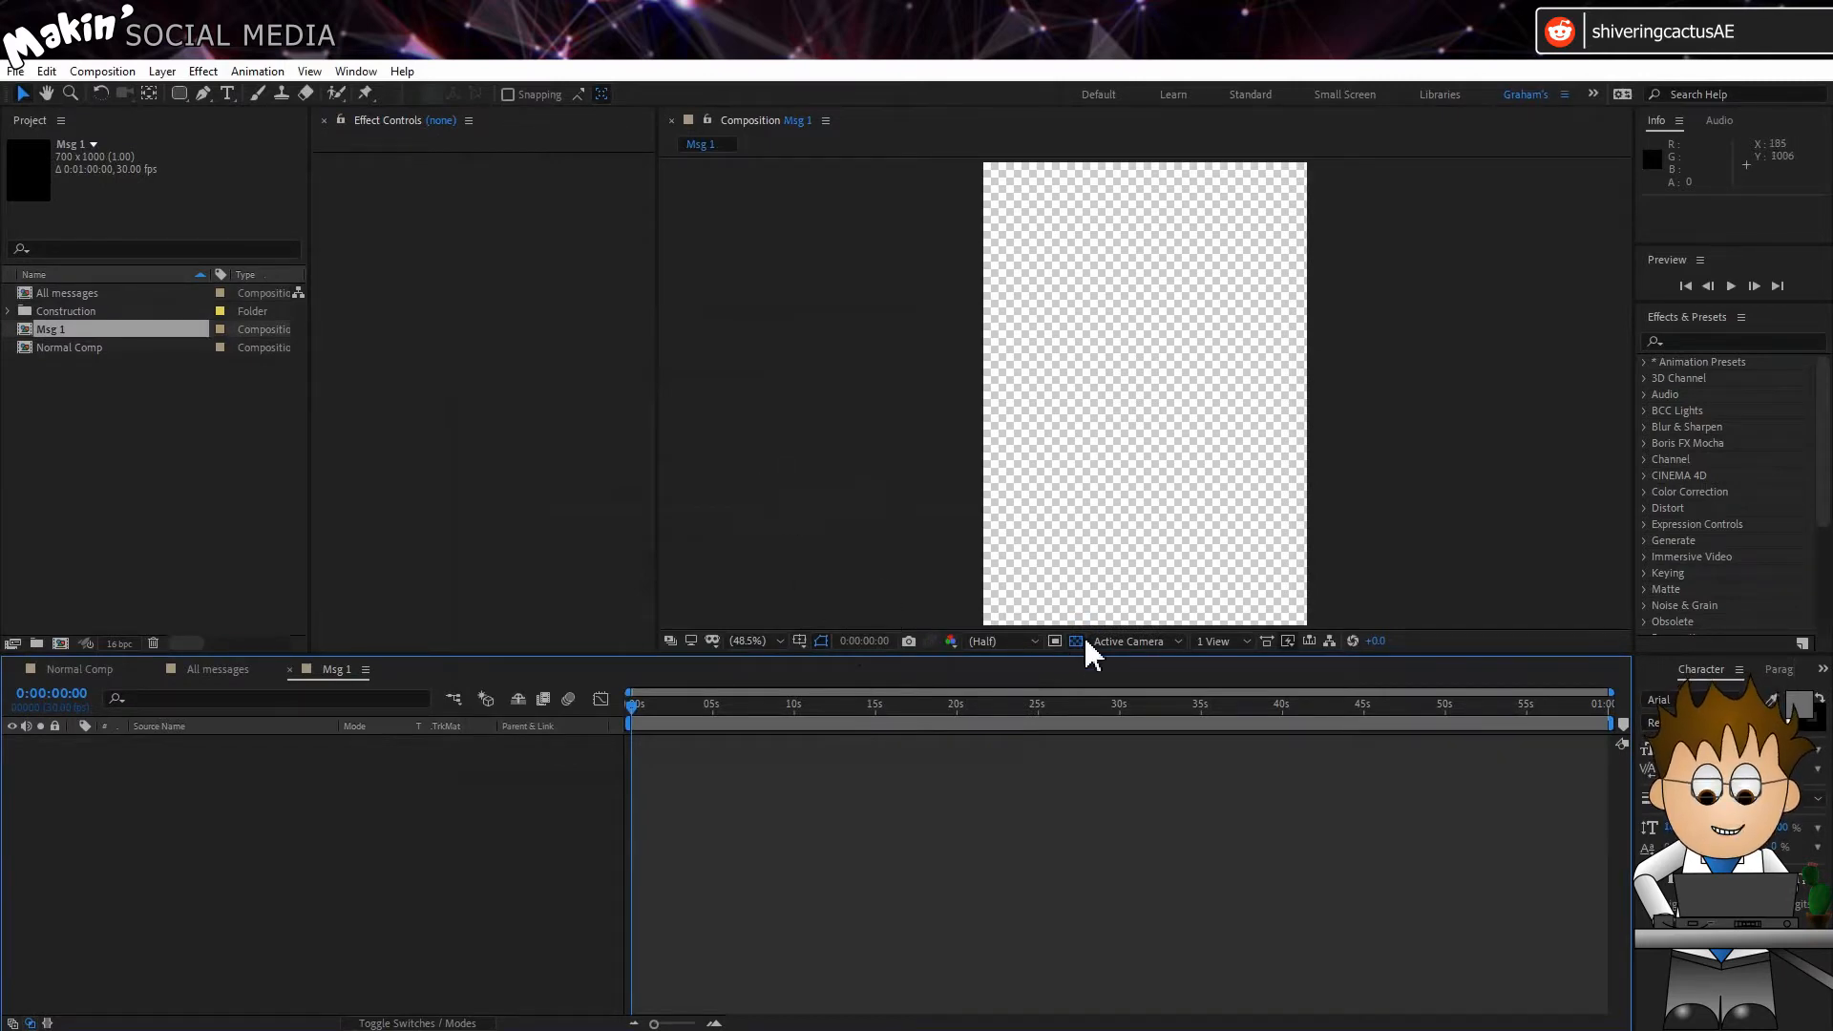
Step: Finish creating the Msg 1 composition and add a null object layer renamed "Controller" to it
left_click(1079, 638)
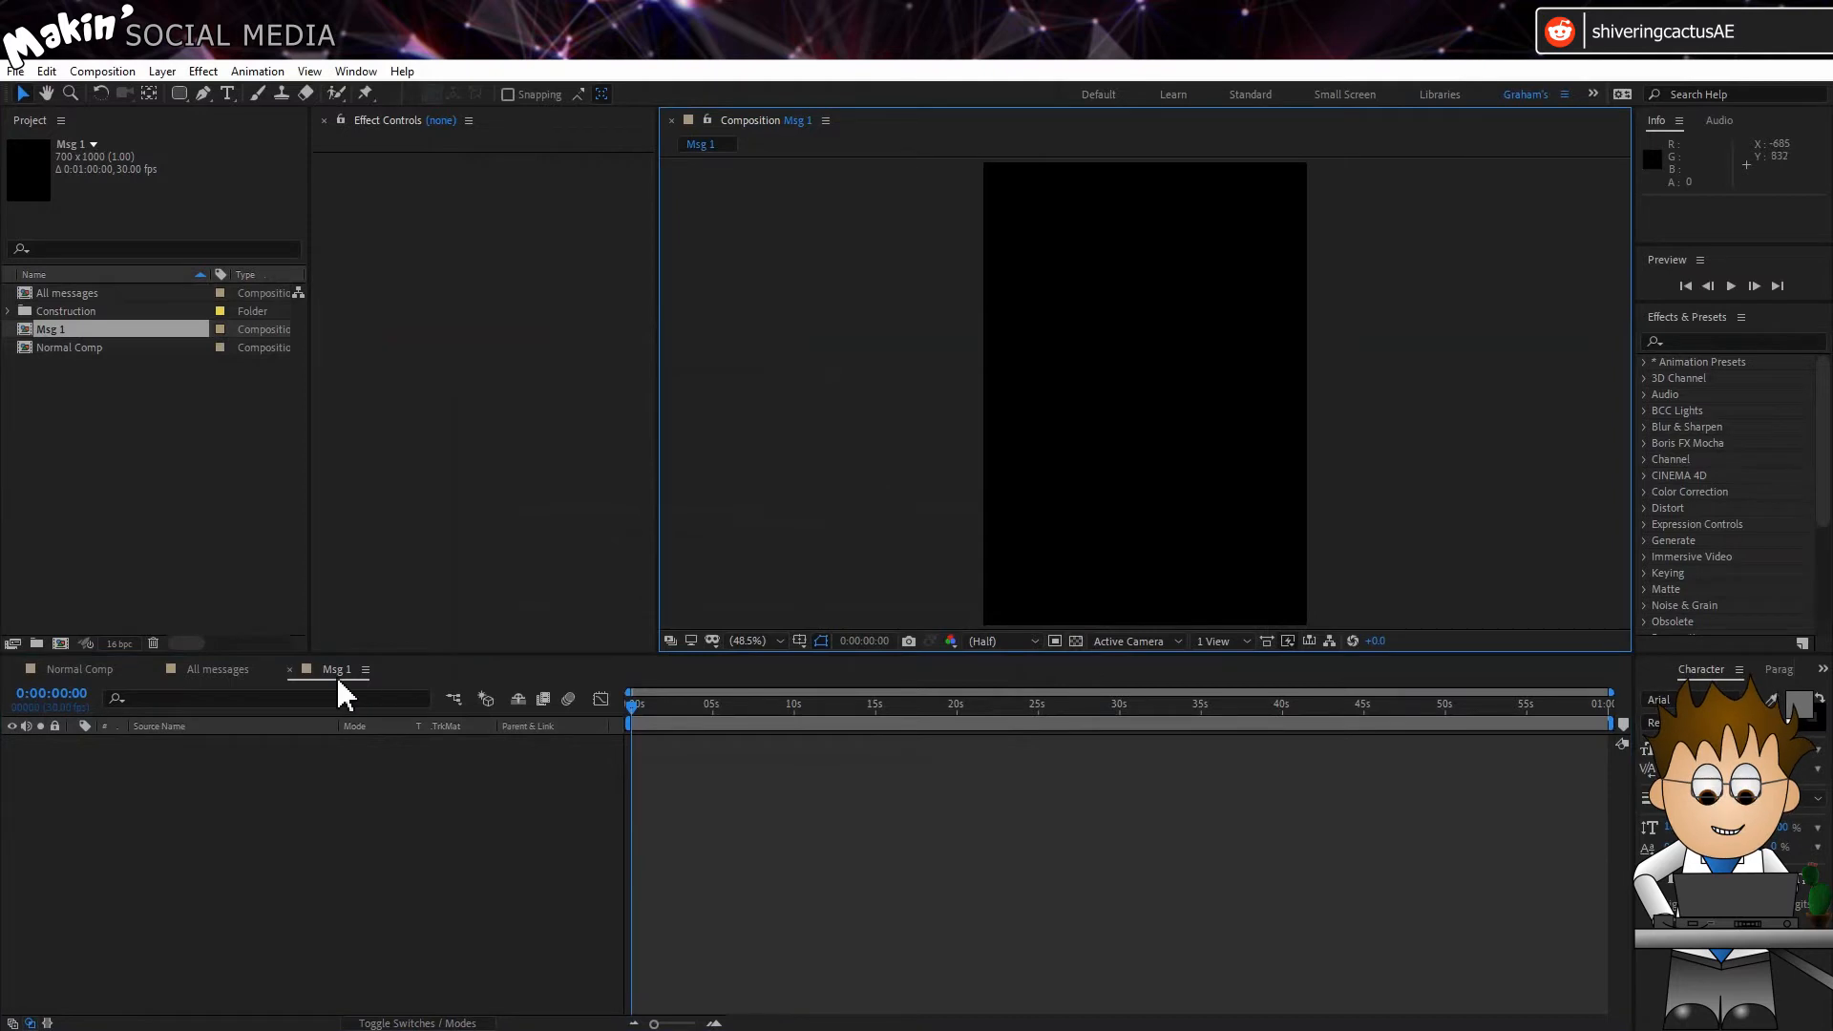
left_click(162, 72)
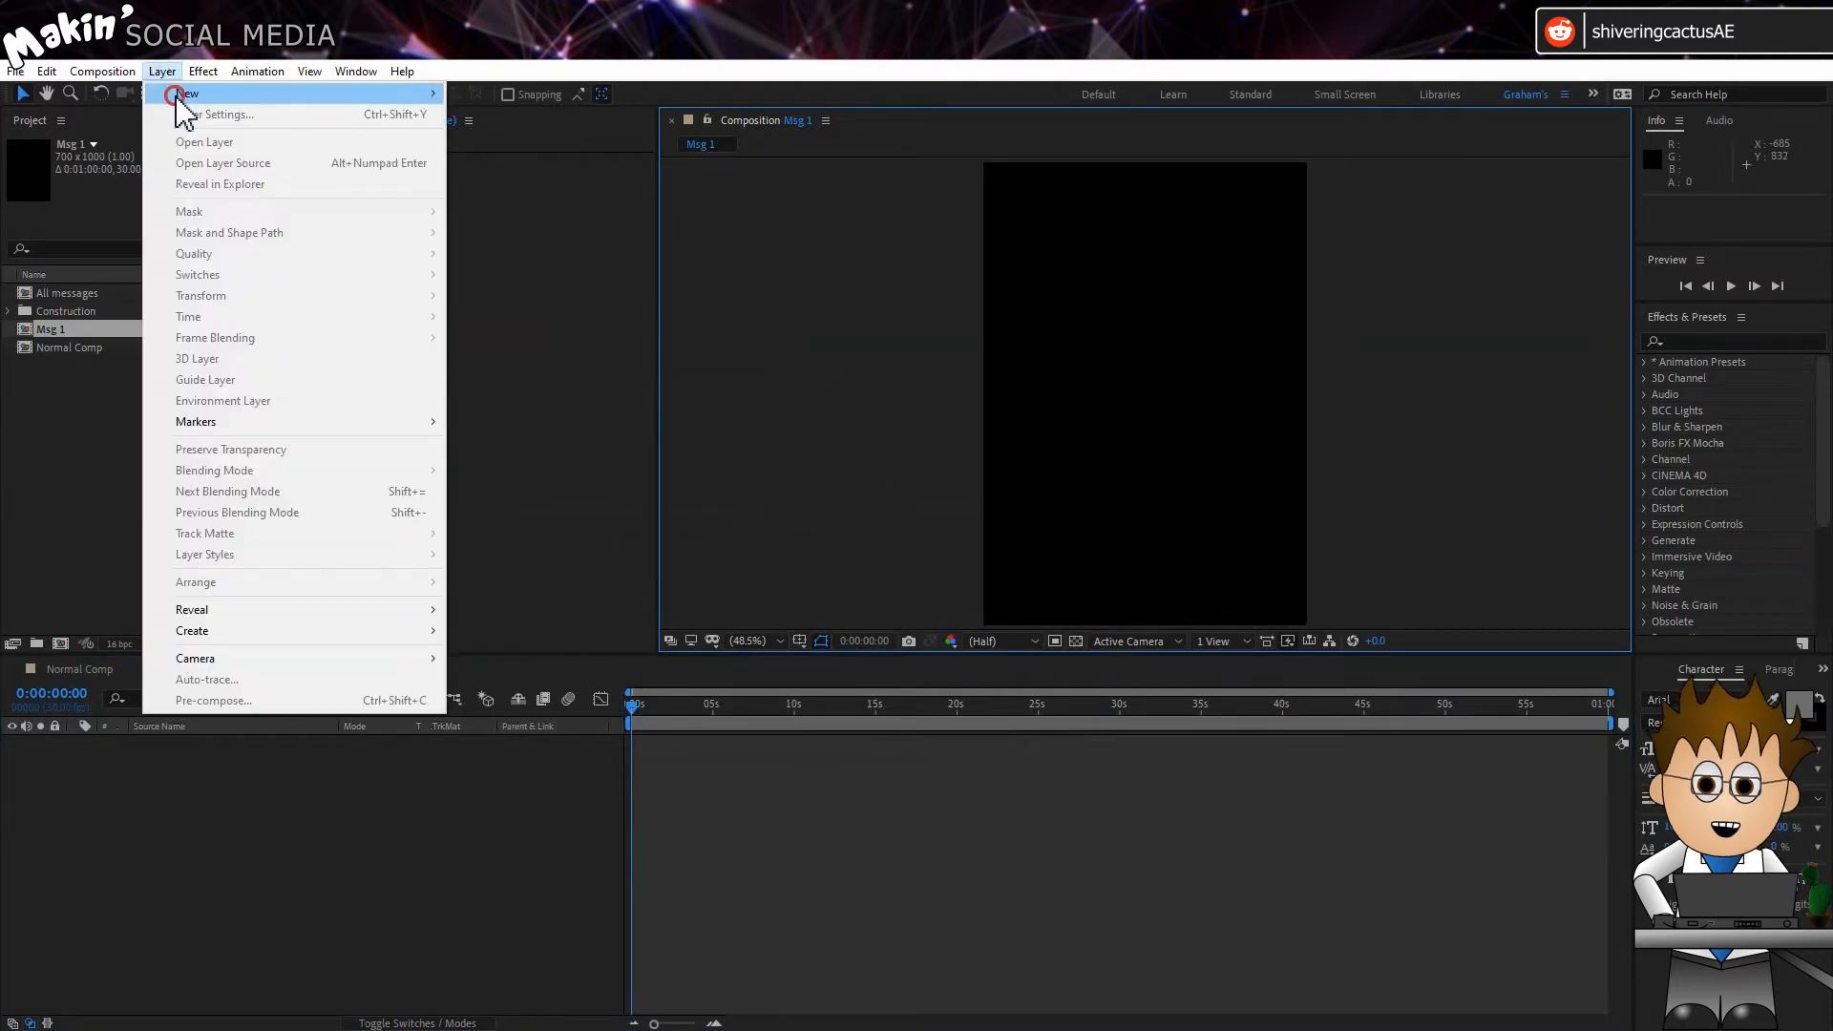
mouse_move(230, 94)
left_click(542, 177)
key("Return")
type("Co")
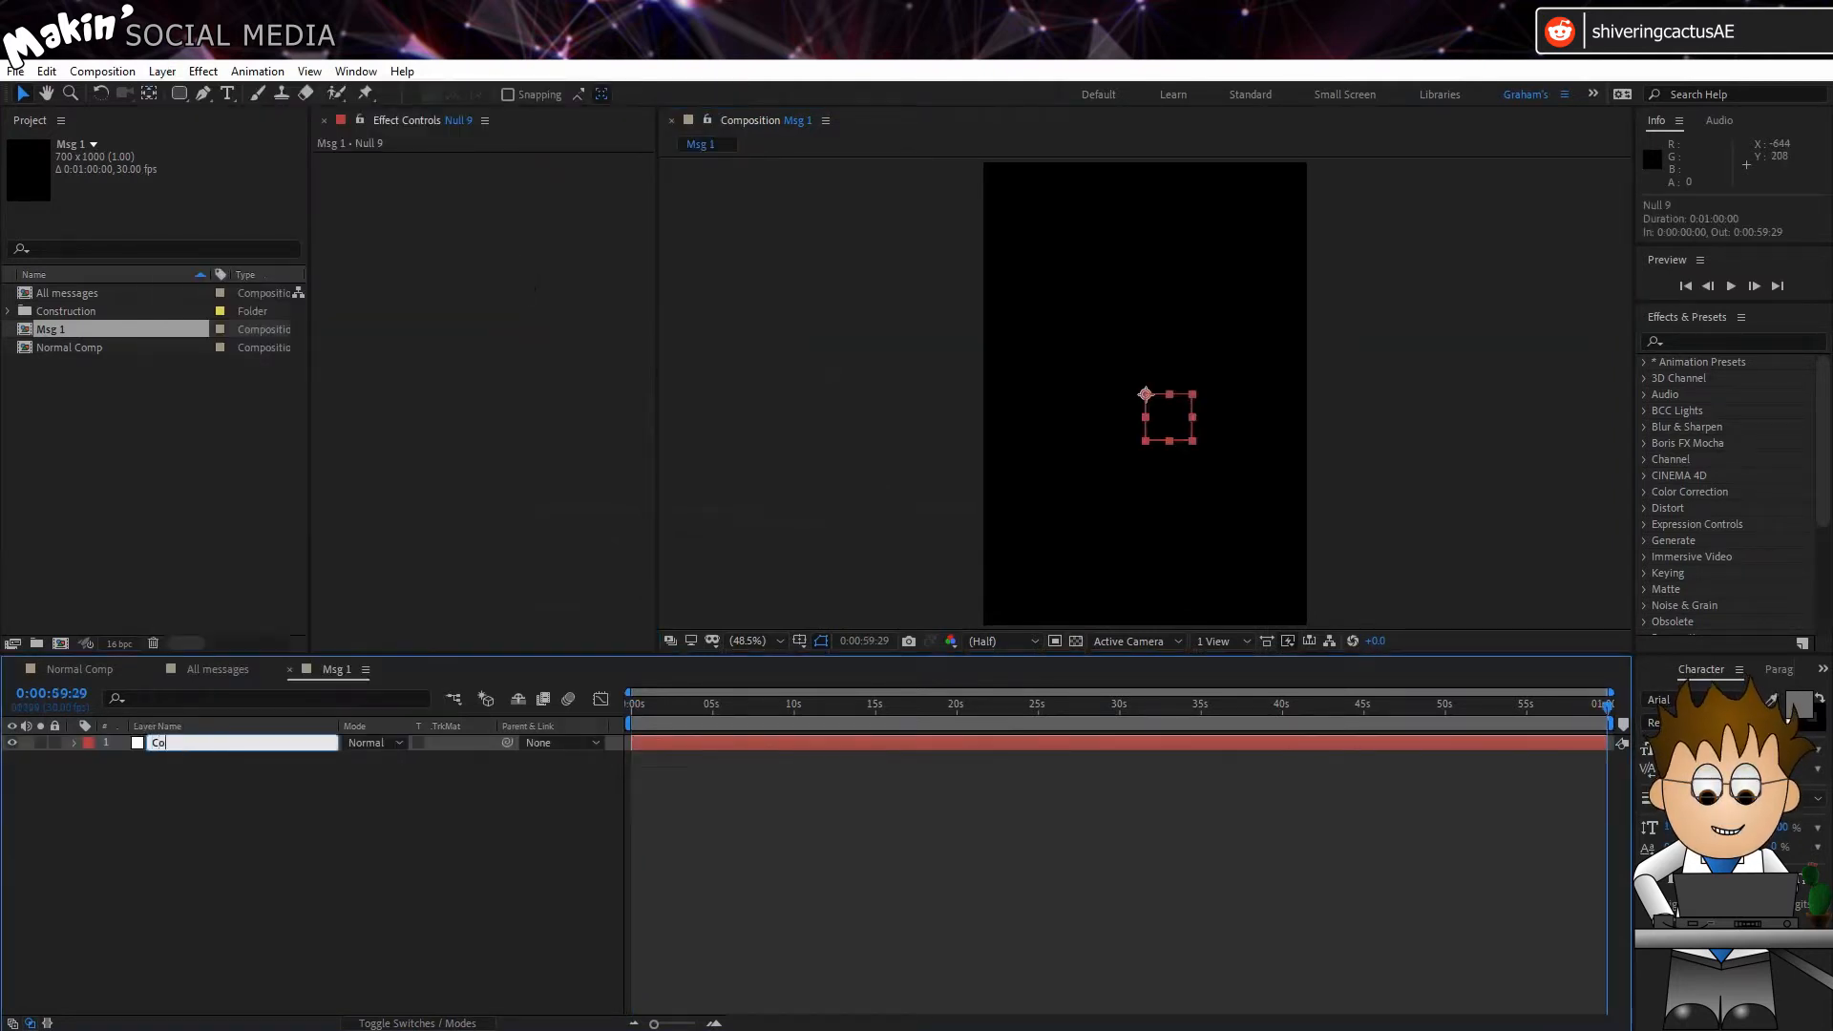
type("ntroller")
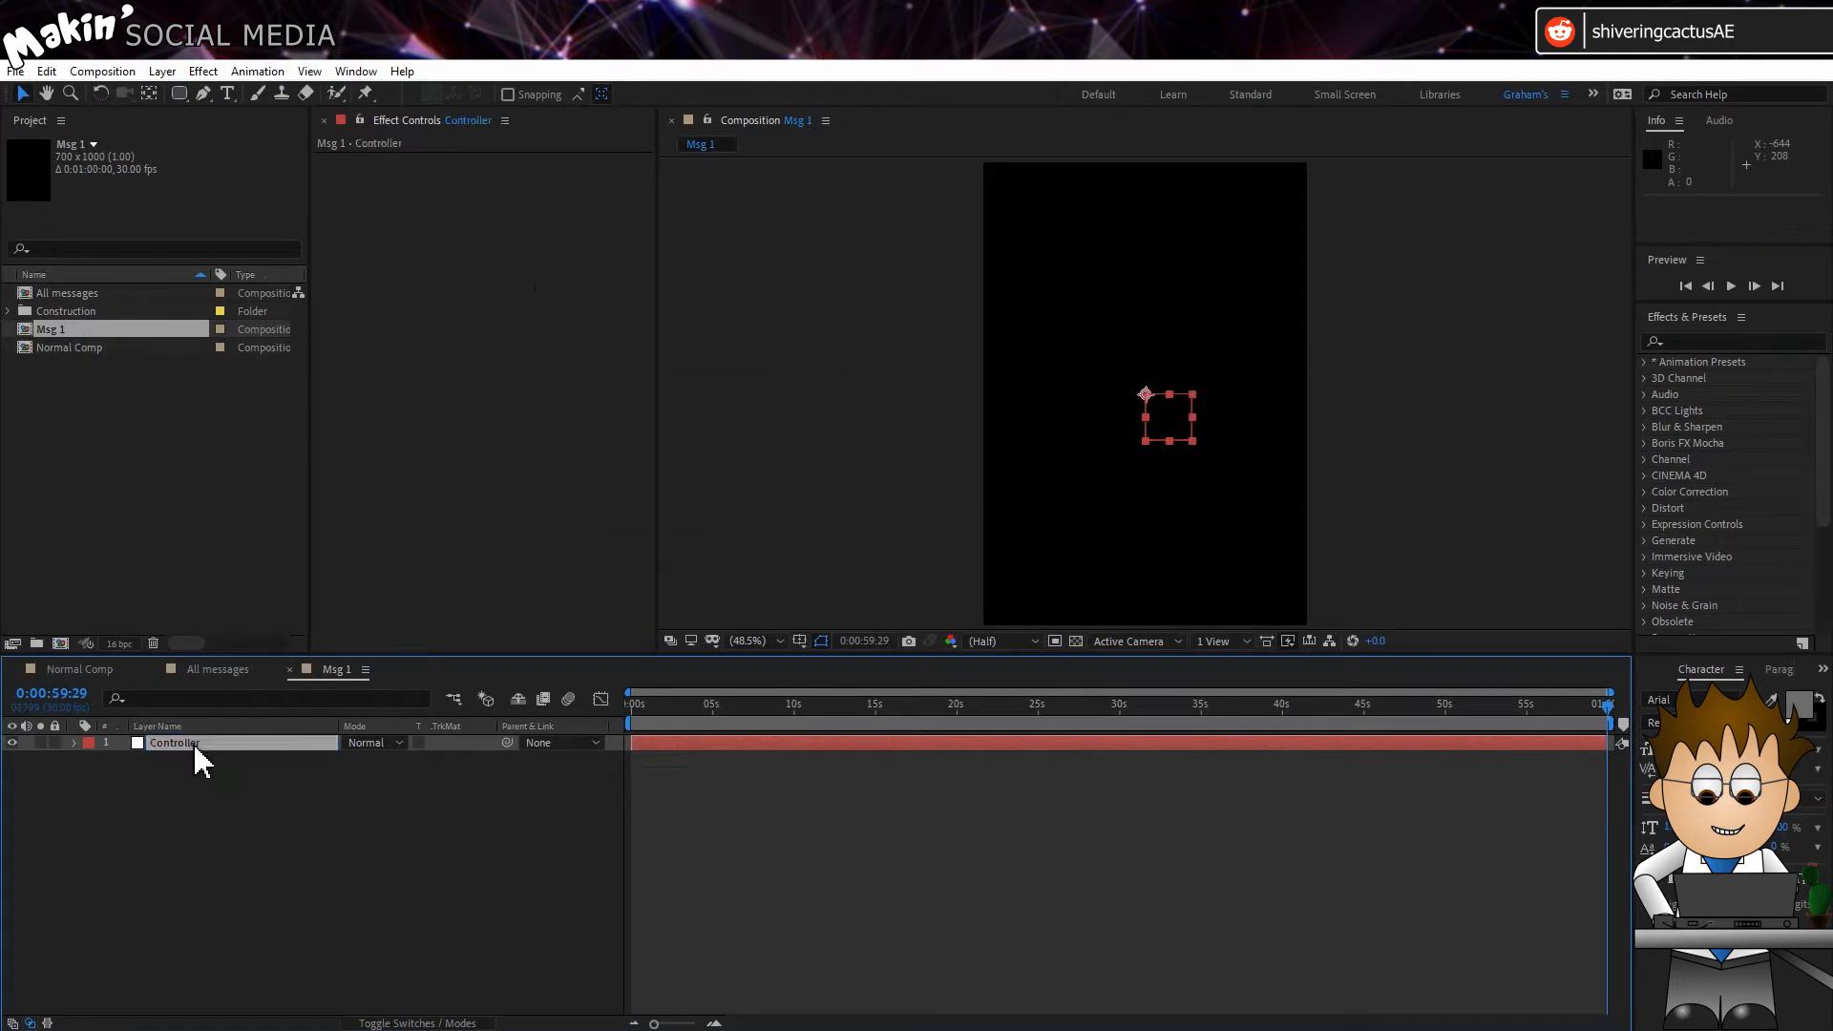
key("Return")
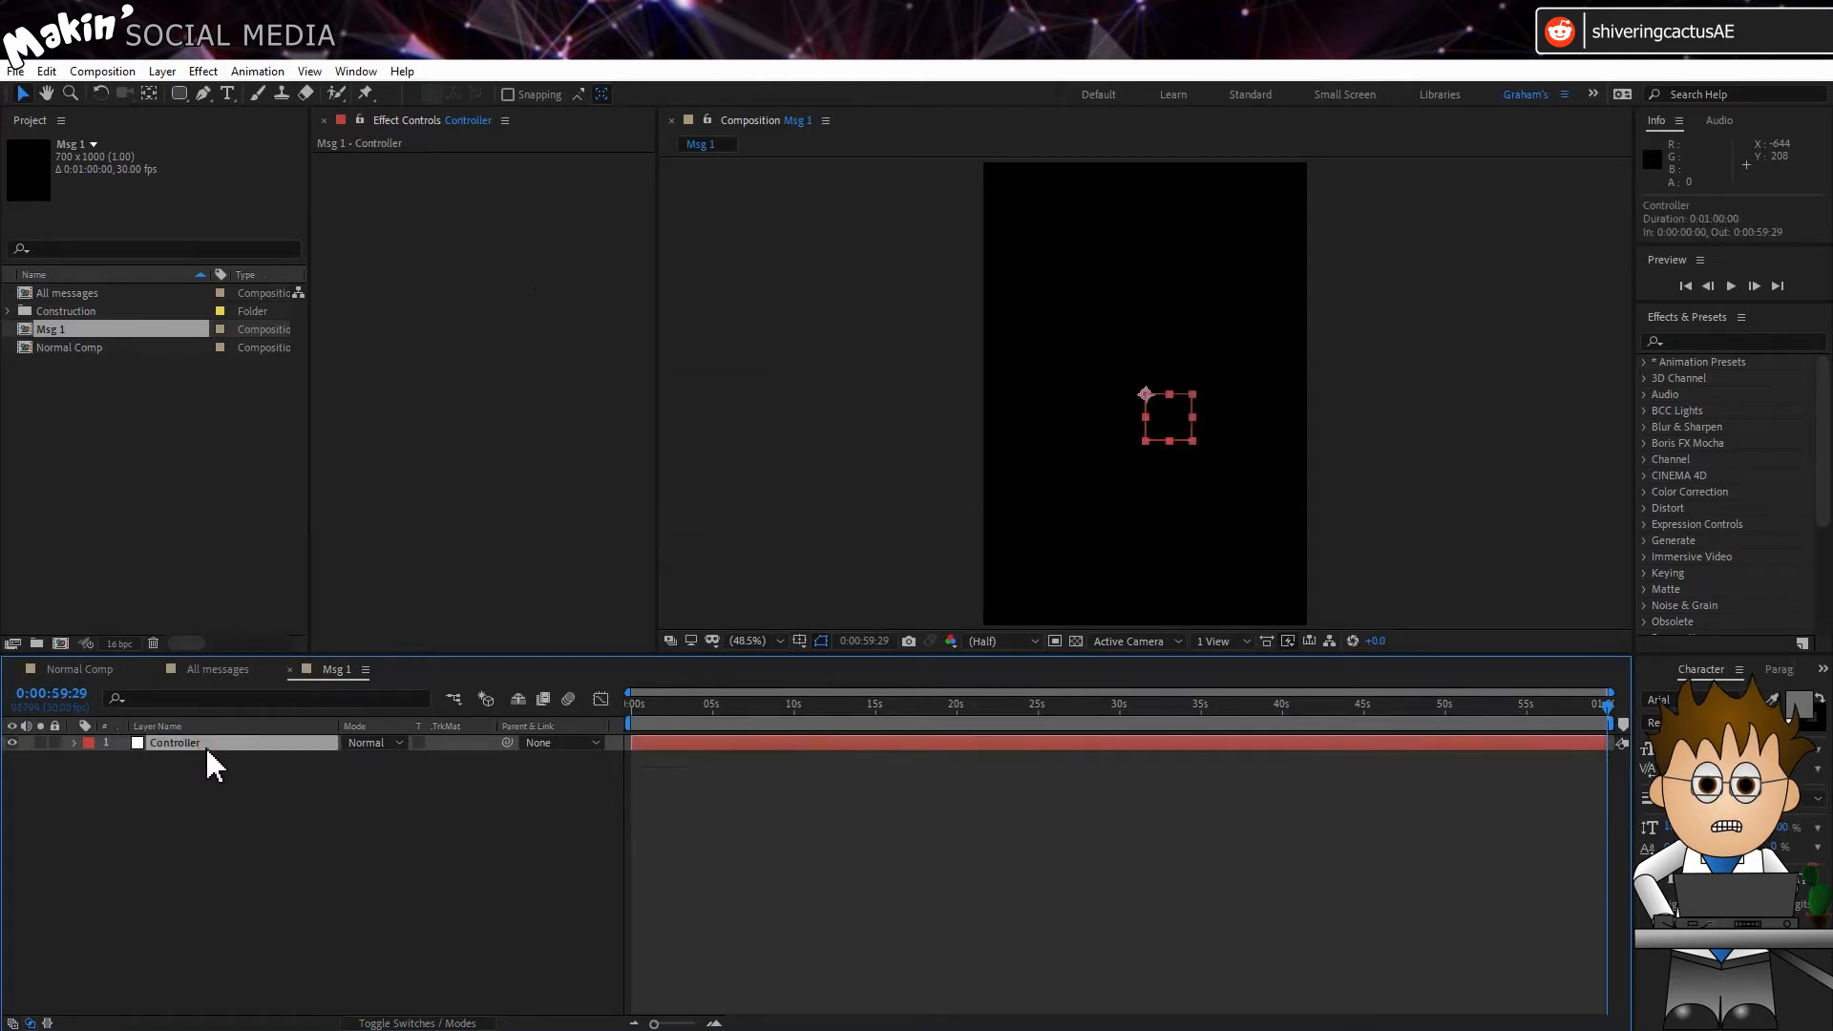
Step: Add the expression [350,0] to the Controller null's Position and test it by trying to move the null in the composition
key("p")
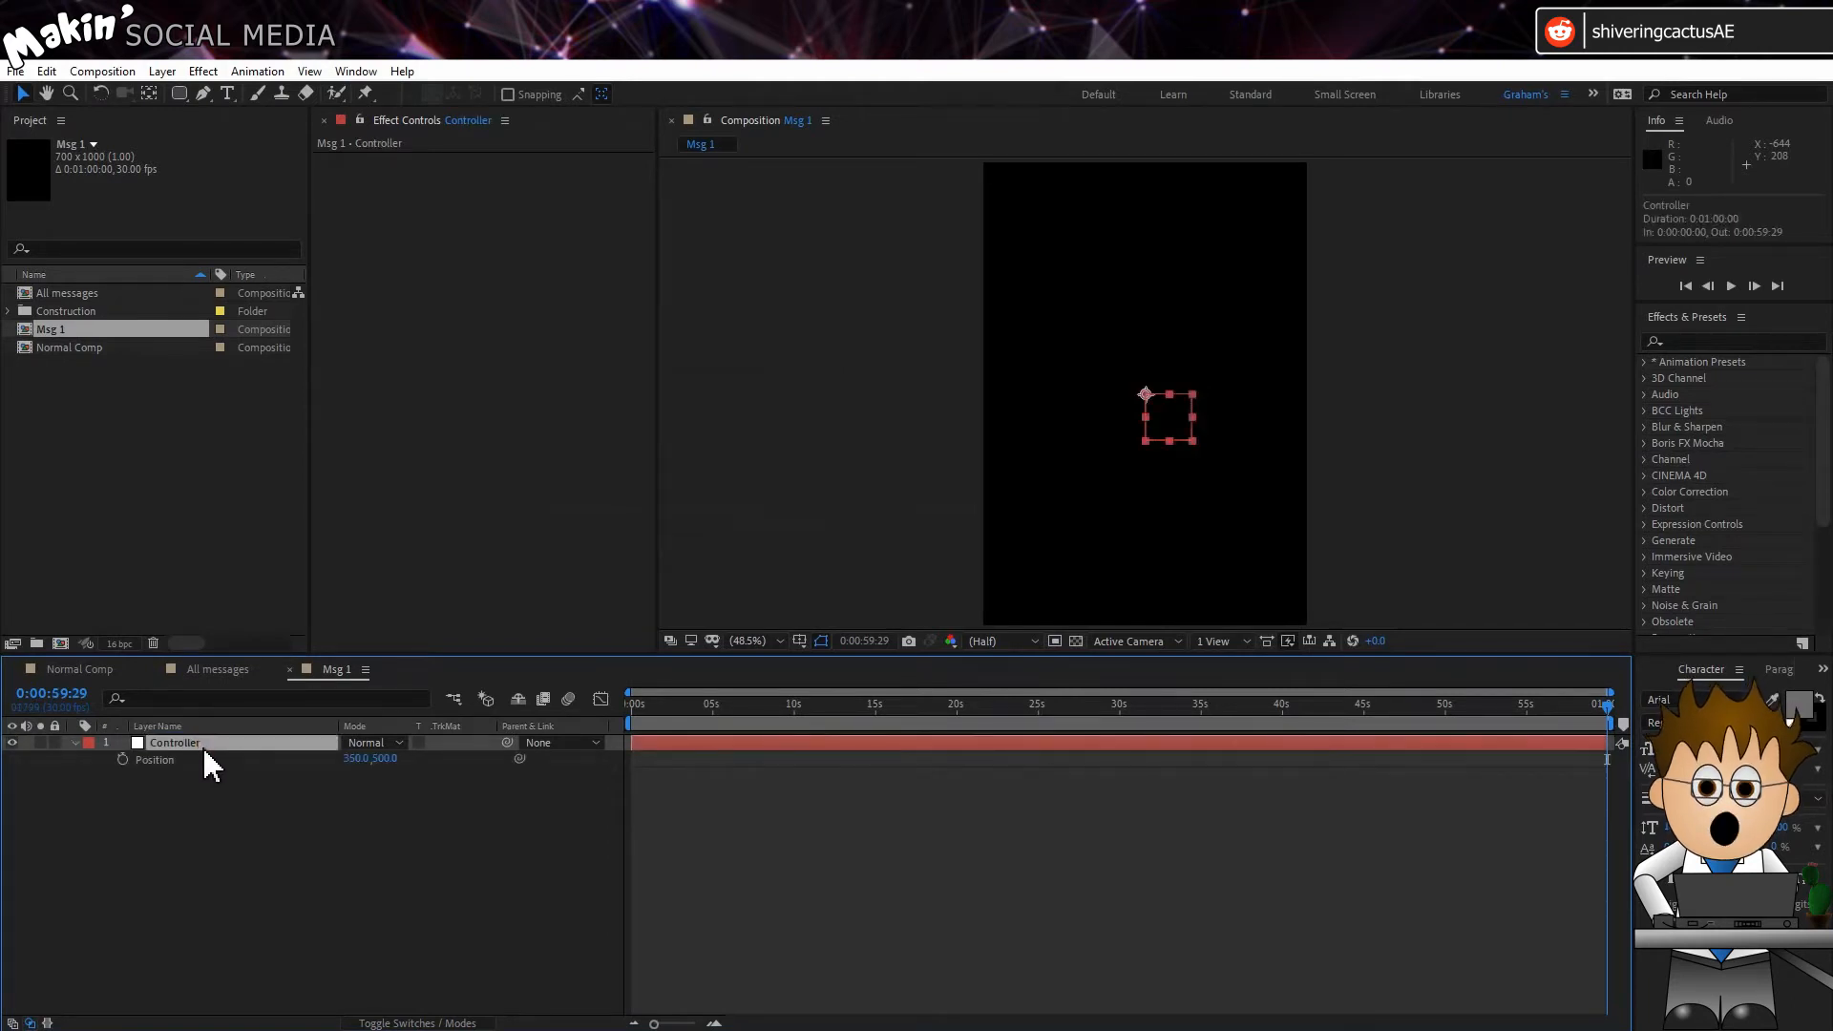
left_click(122, 760, "alt")
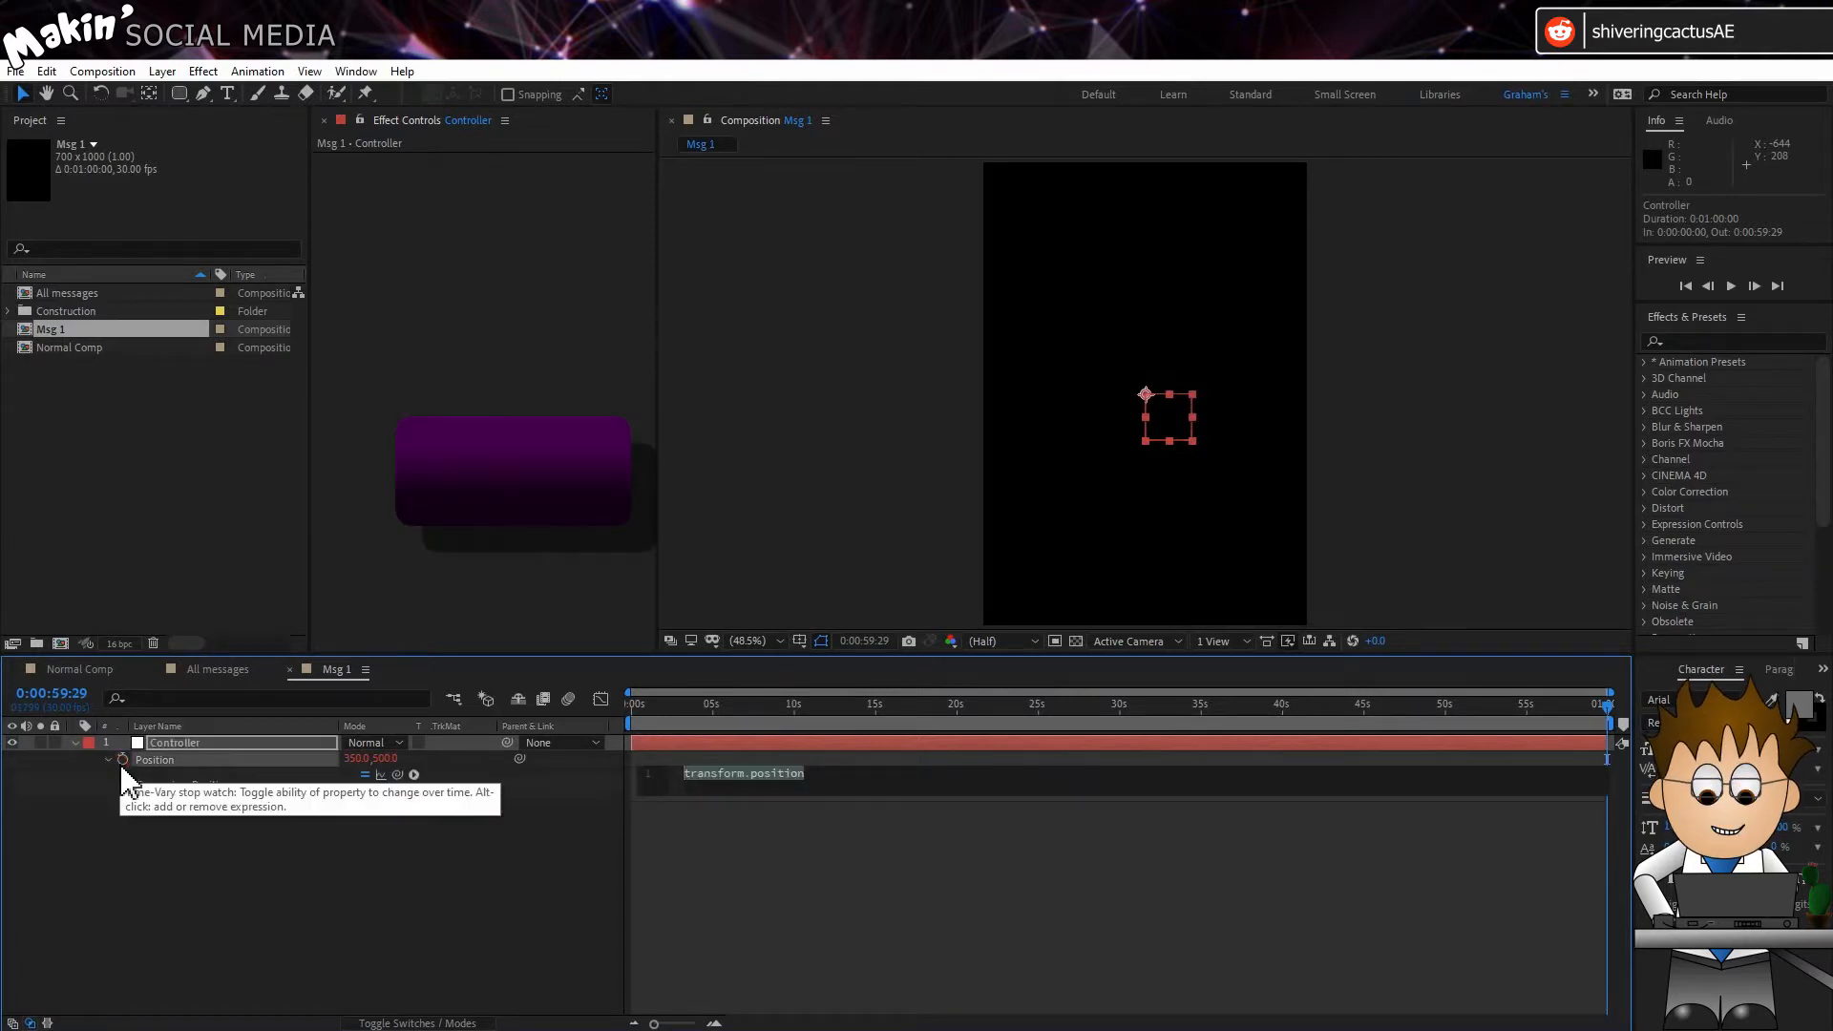
type("[350, 0]")
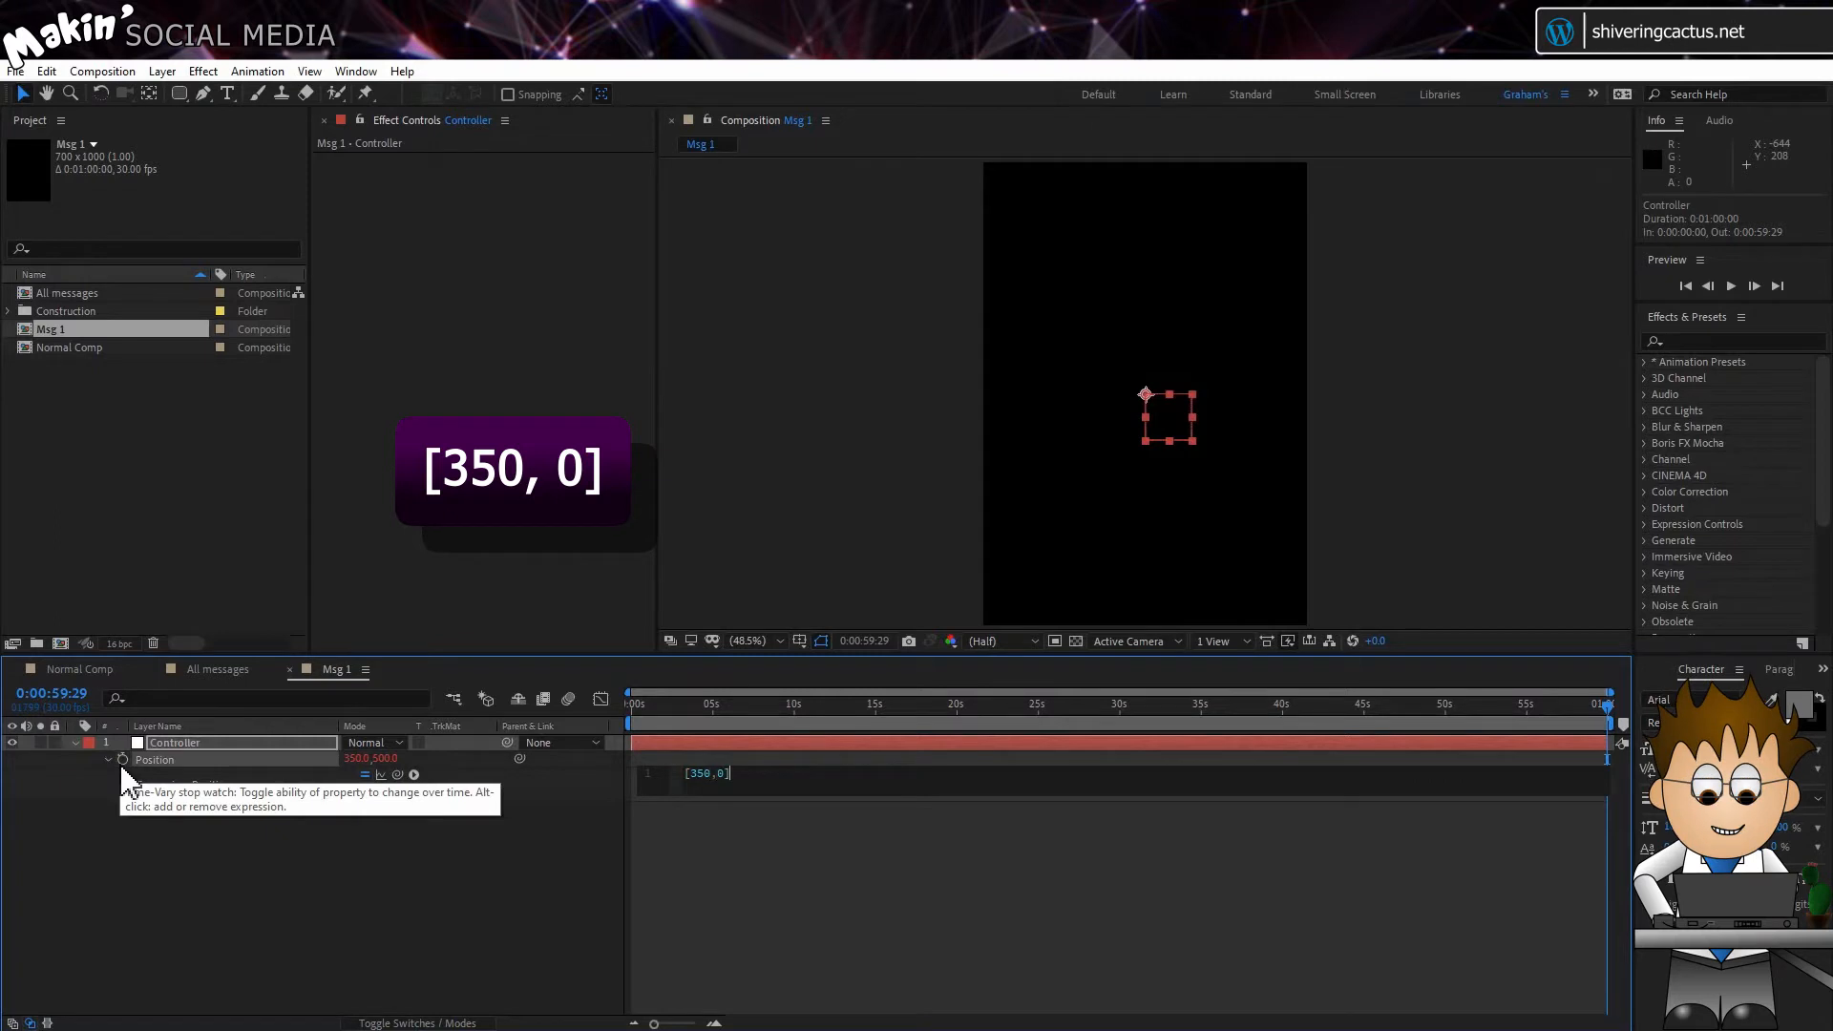
left_click(519, 884)
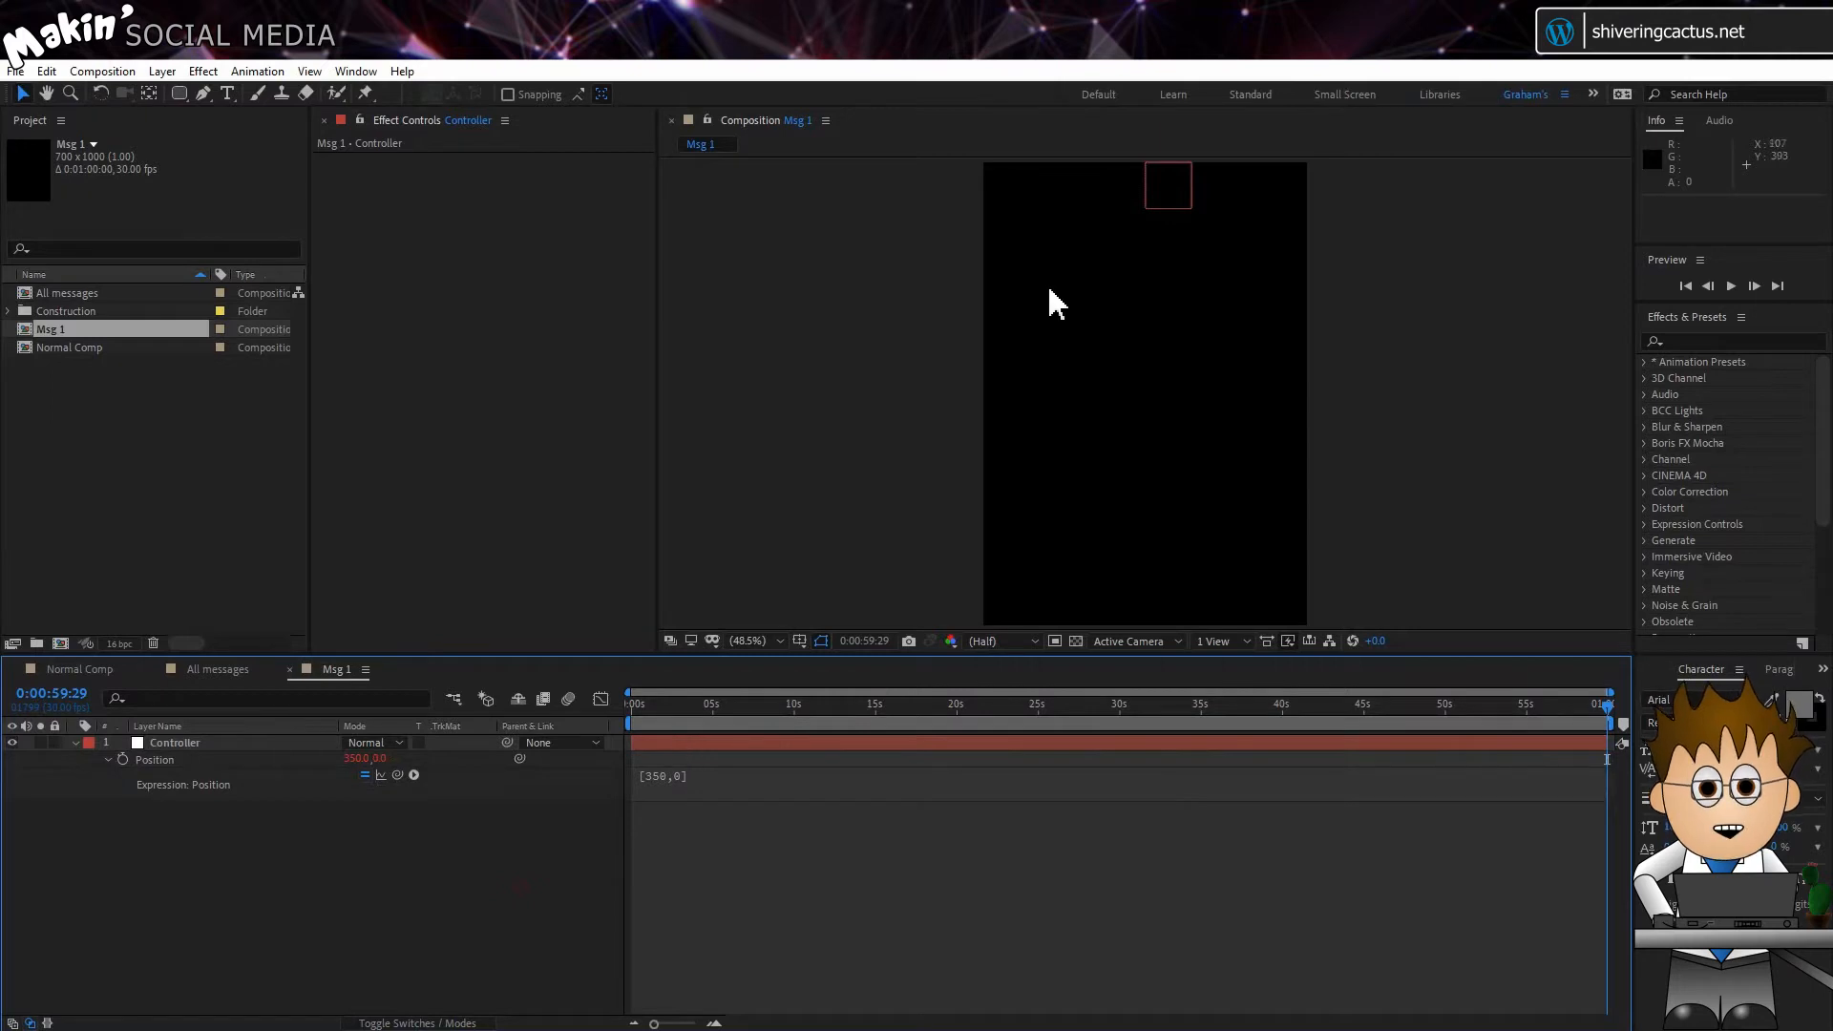
left_click_drag(1178, 192, 983, 299)
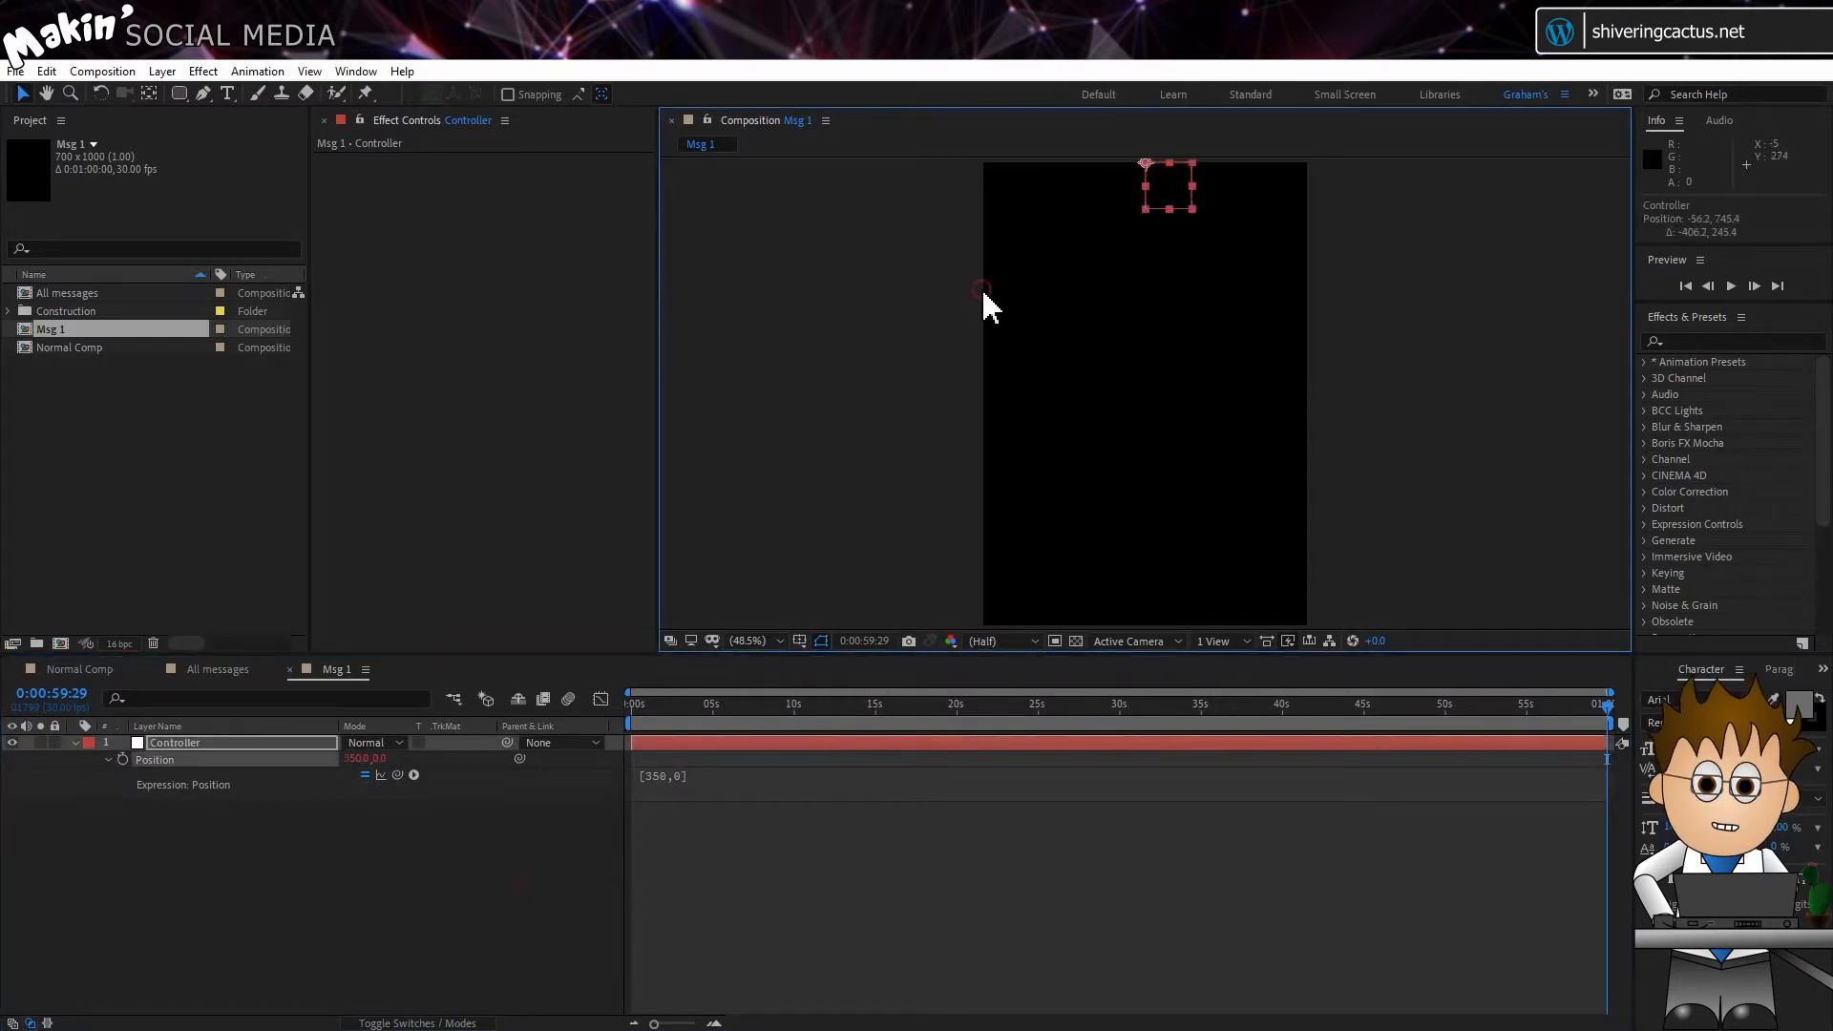
left_click_drag(1157, 177, 1316, 233)
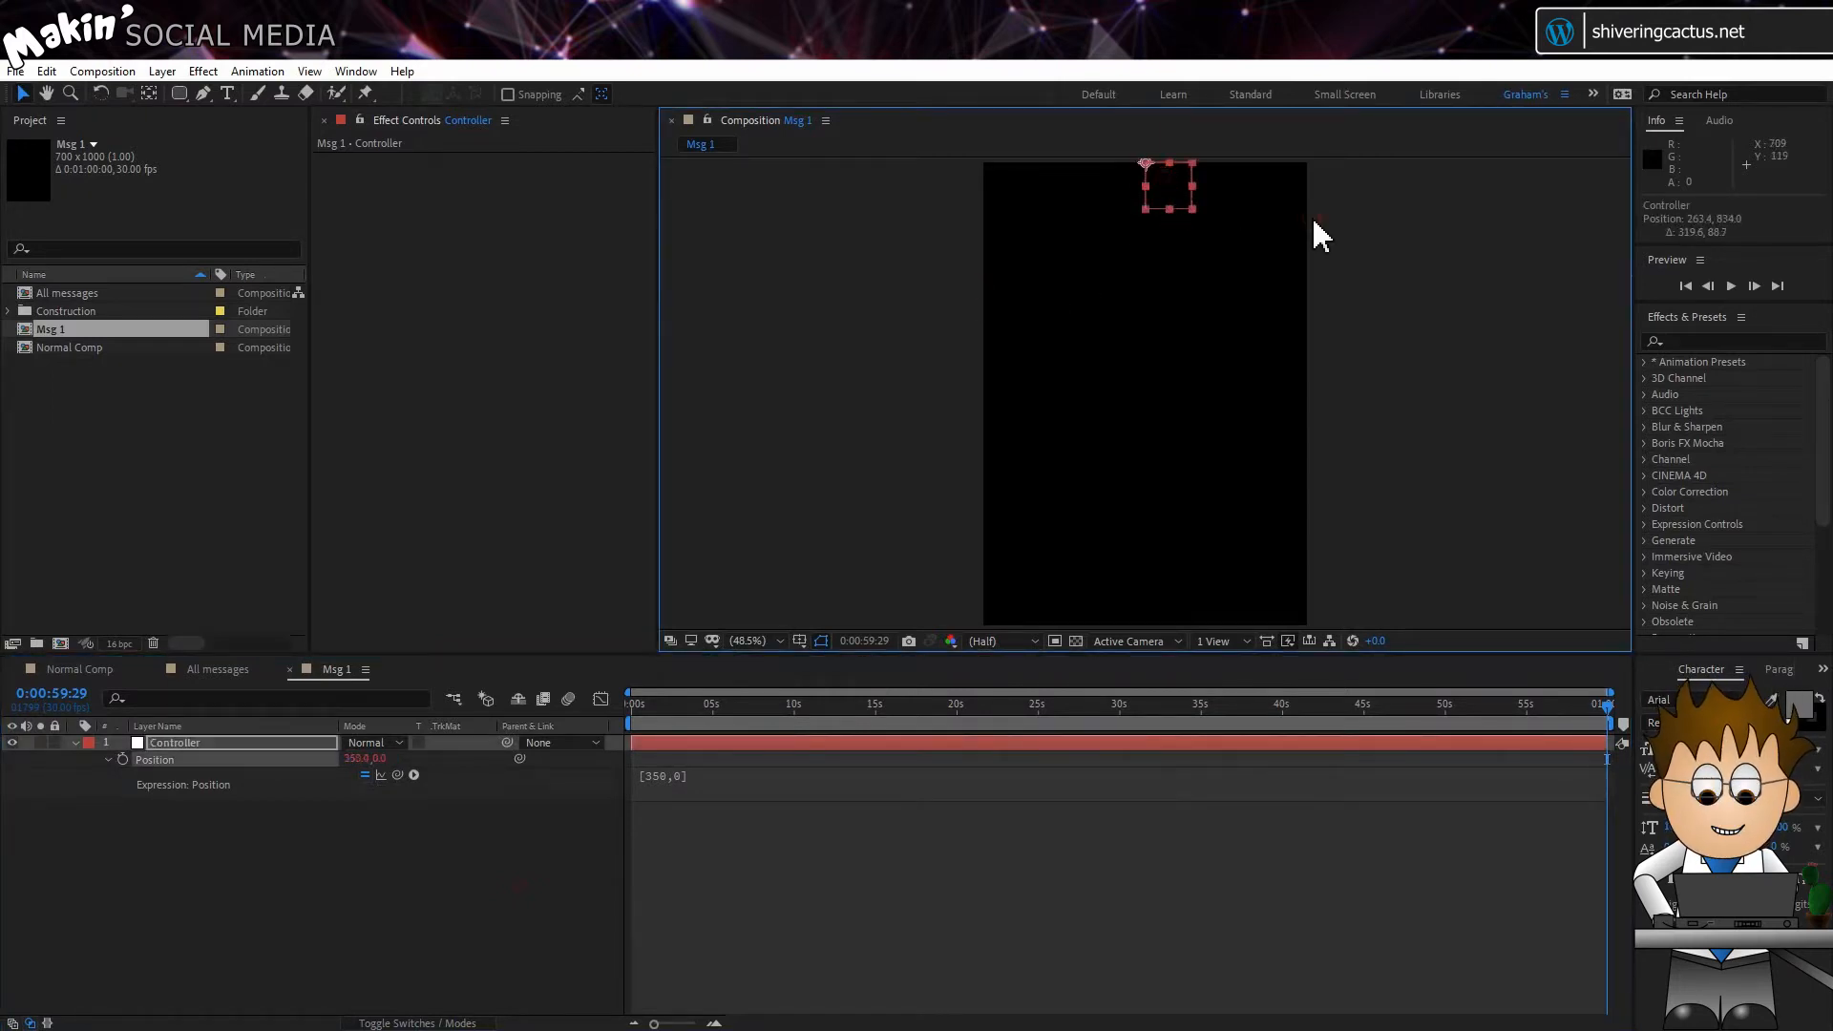
Step: Apply a Slider Control effect to Msg 1's Controller layer and rename it "Height"
left_click(216, 796)
left_click(201, 744)
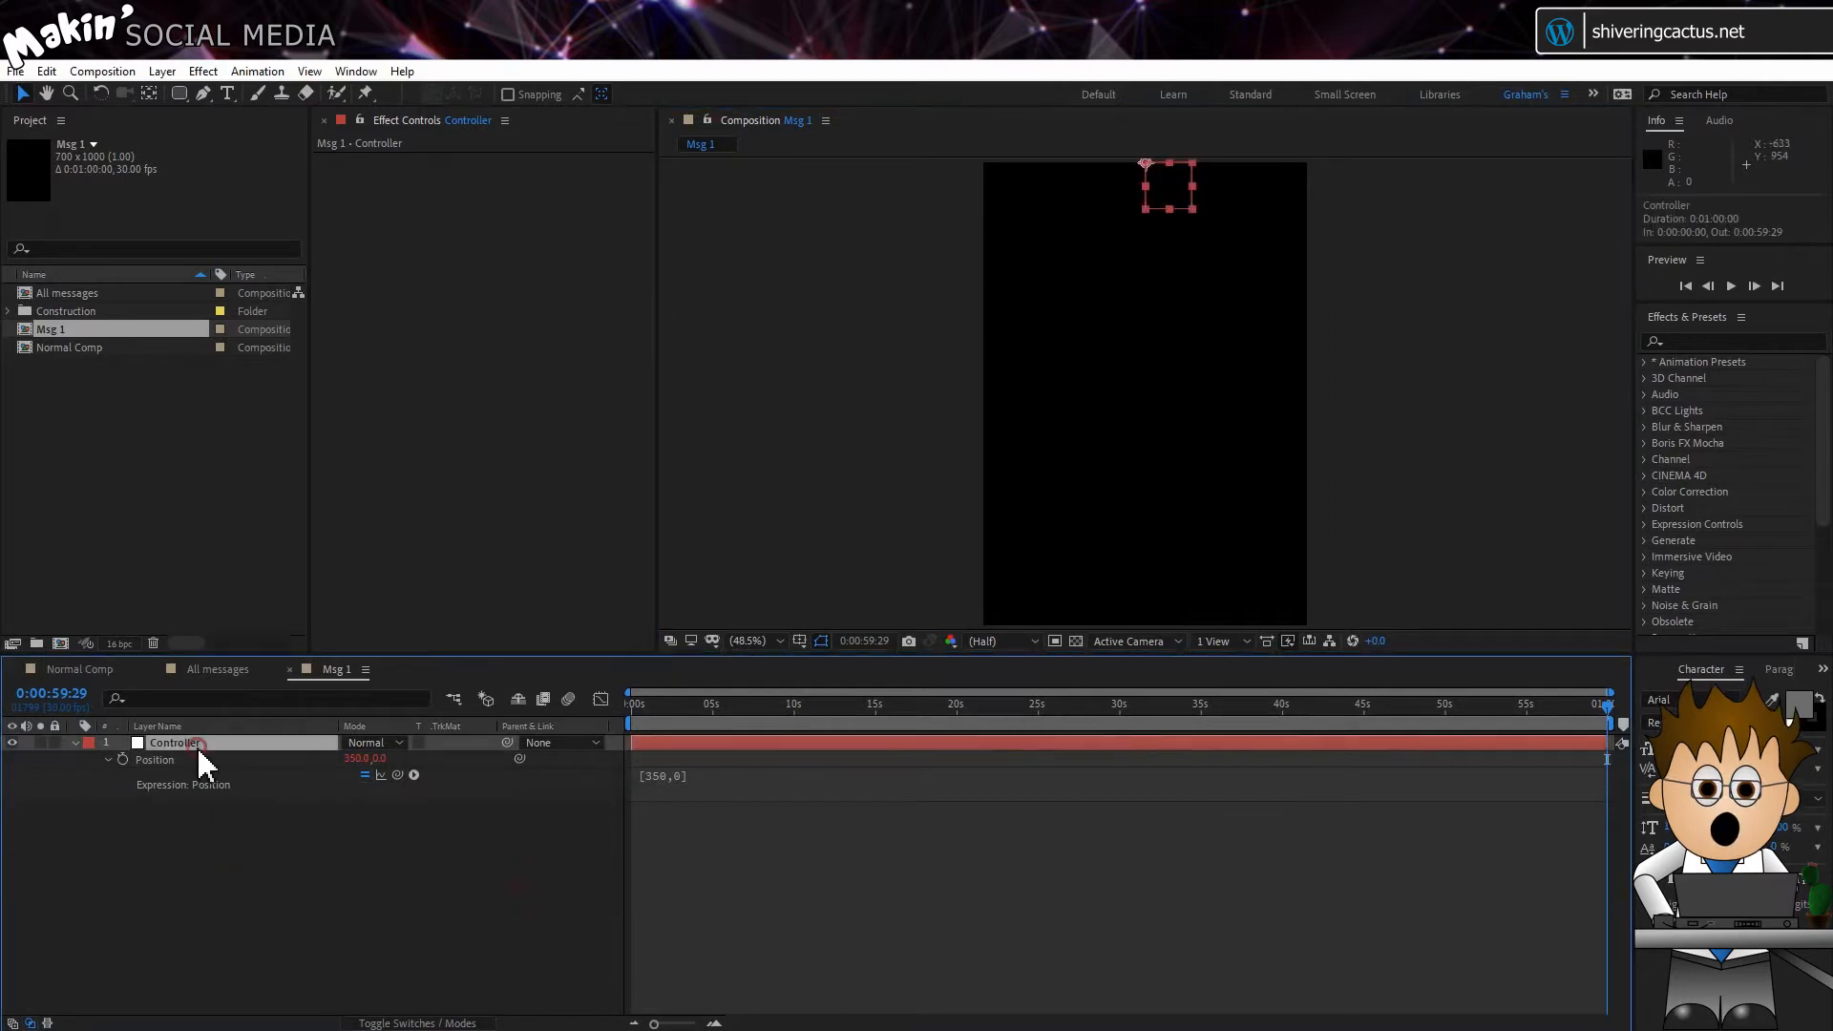
left_click(204, 71)
mouse_move(442, 359)
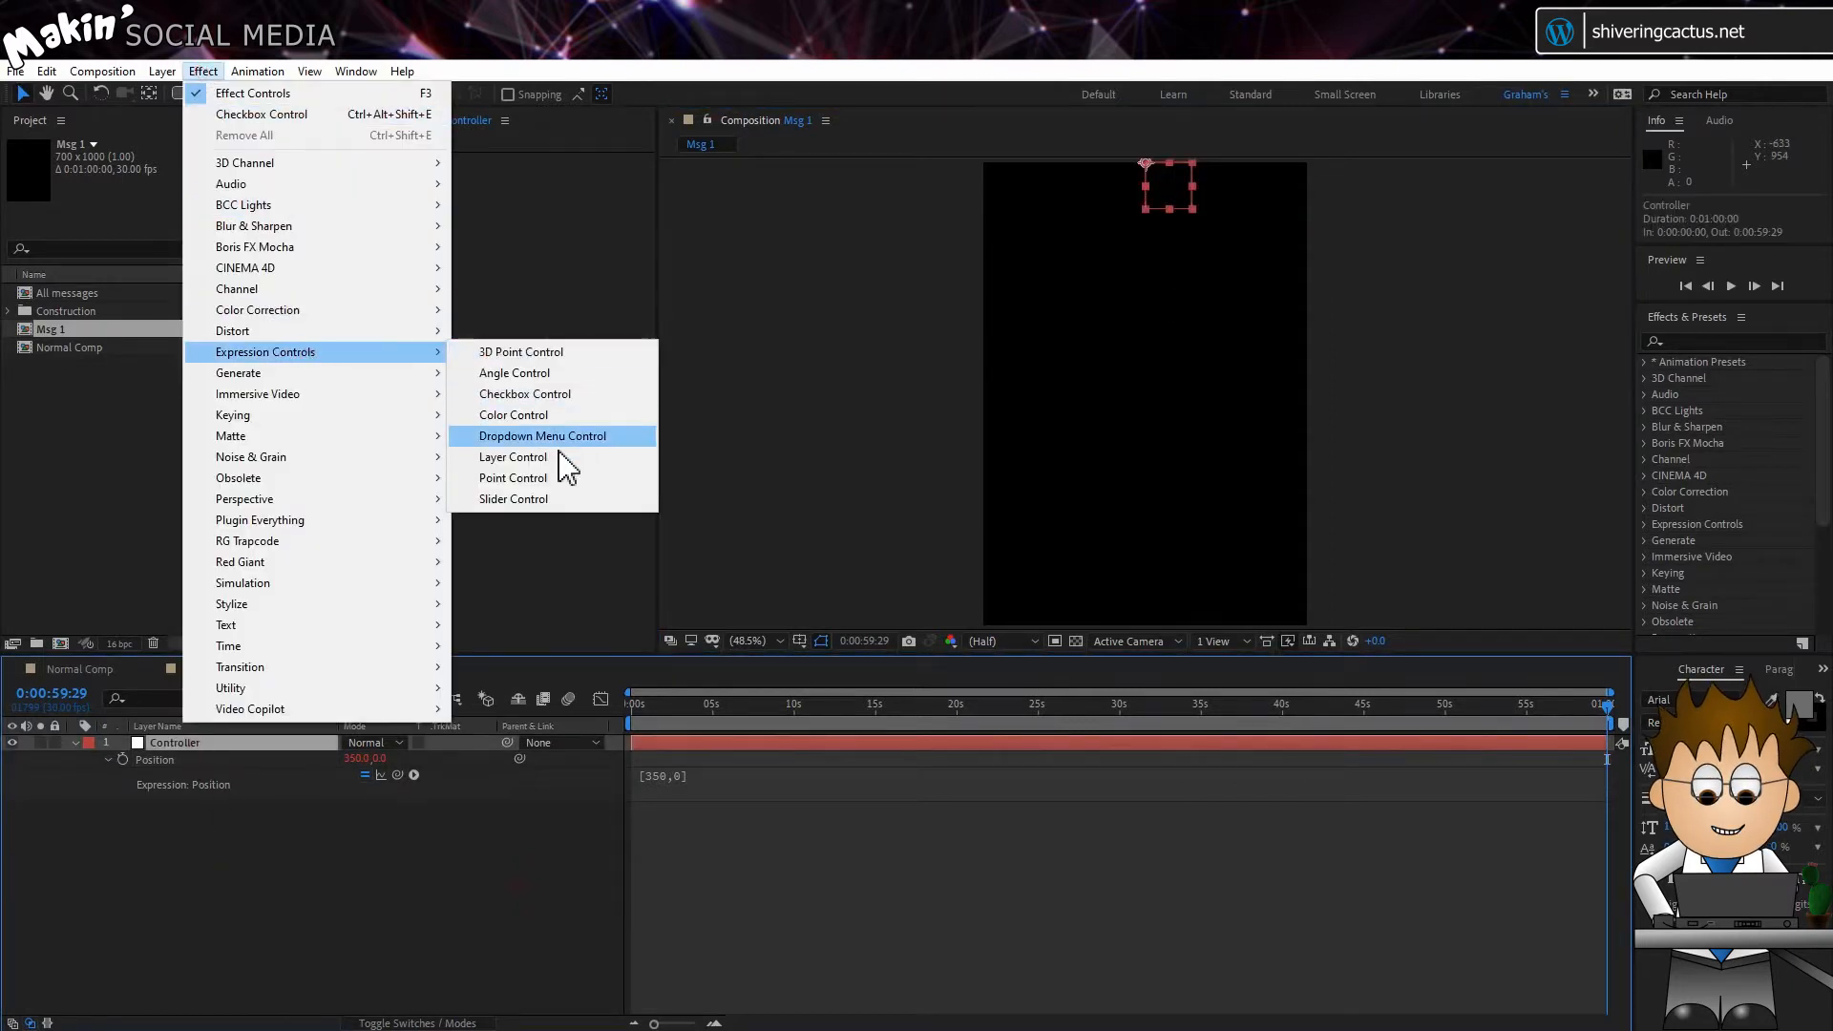
left_click(564, 499)
key("Return")
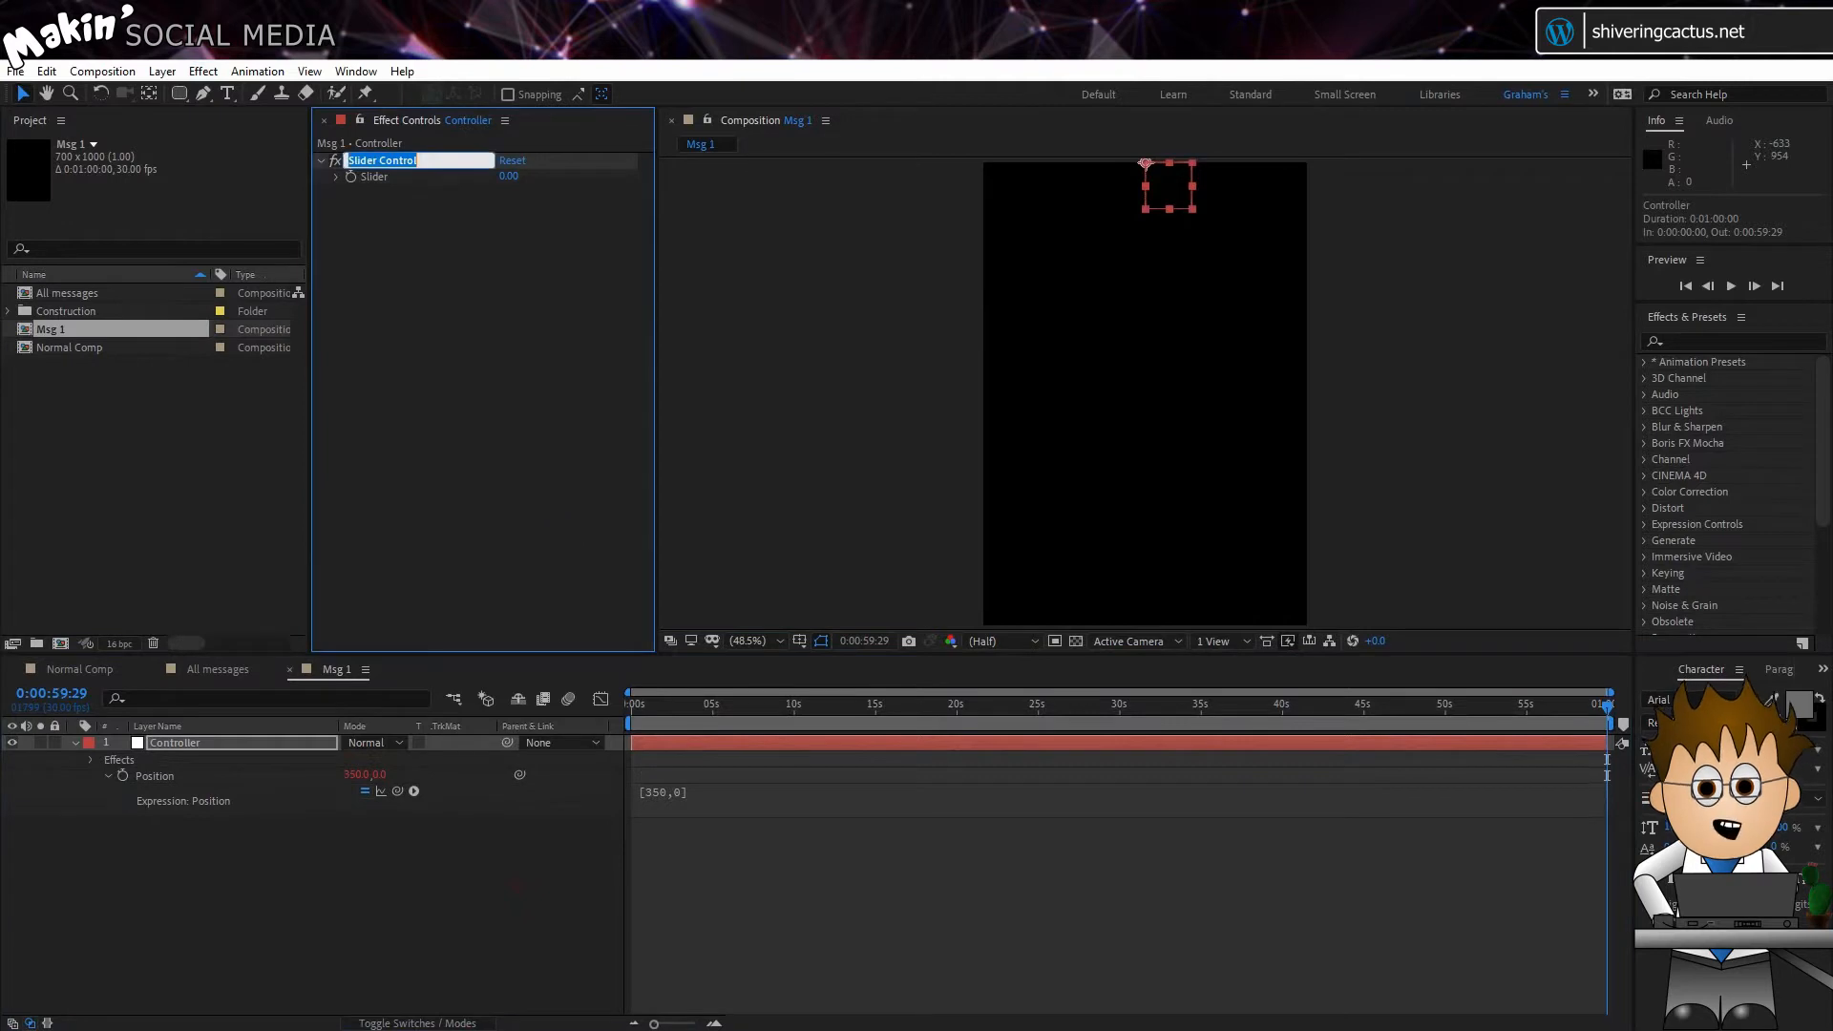
type("Height")
key("Return")
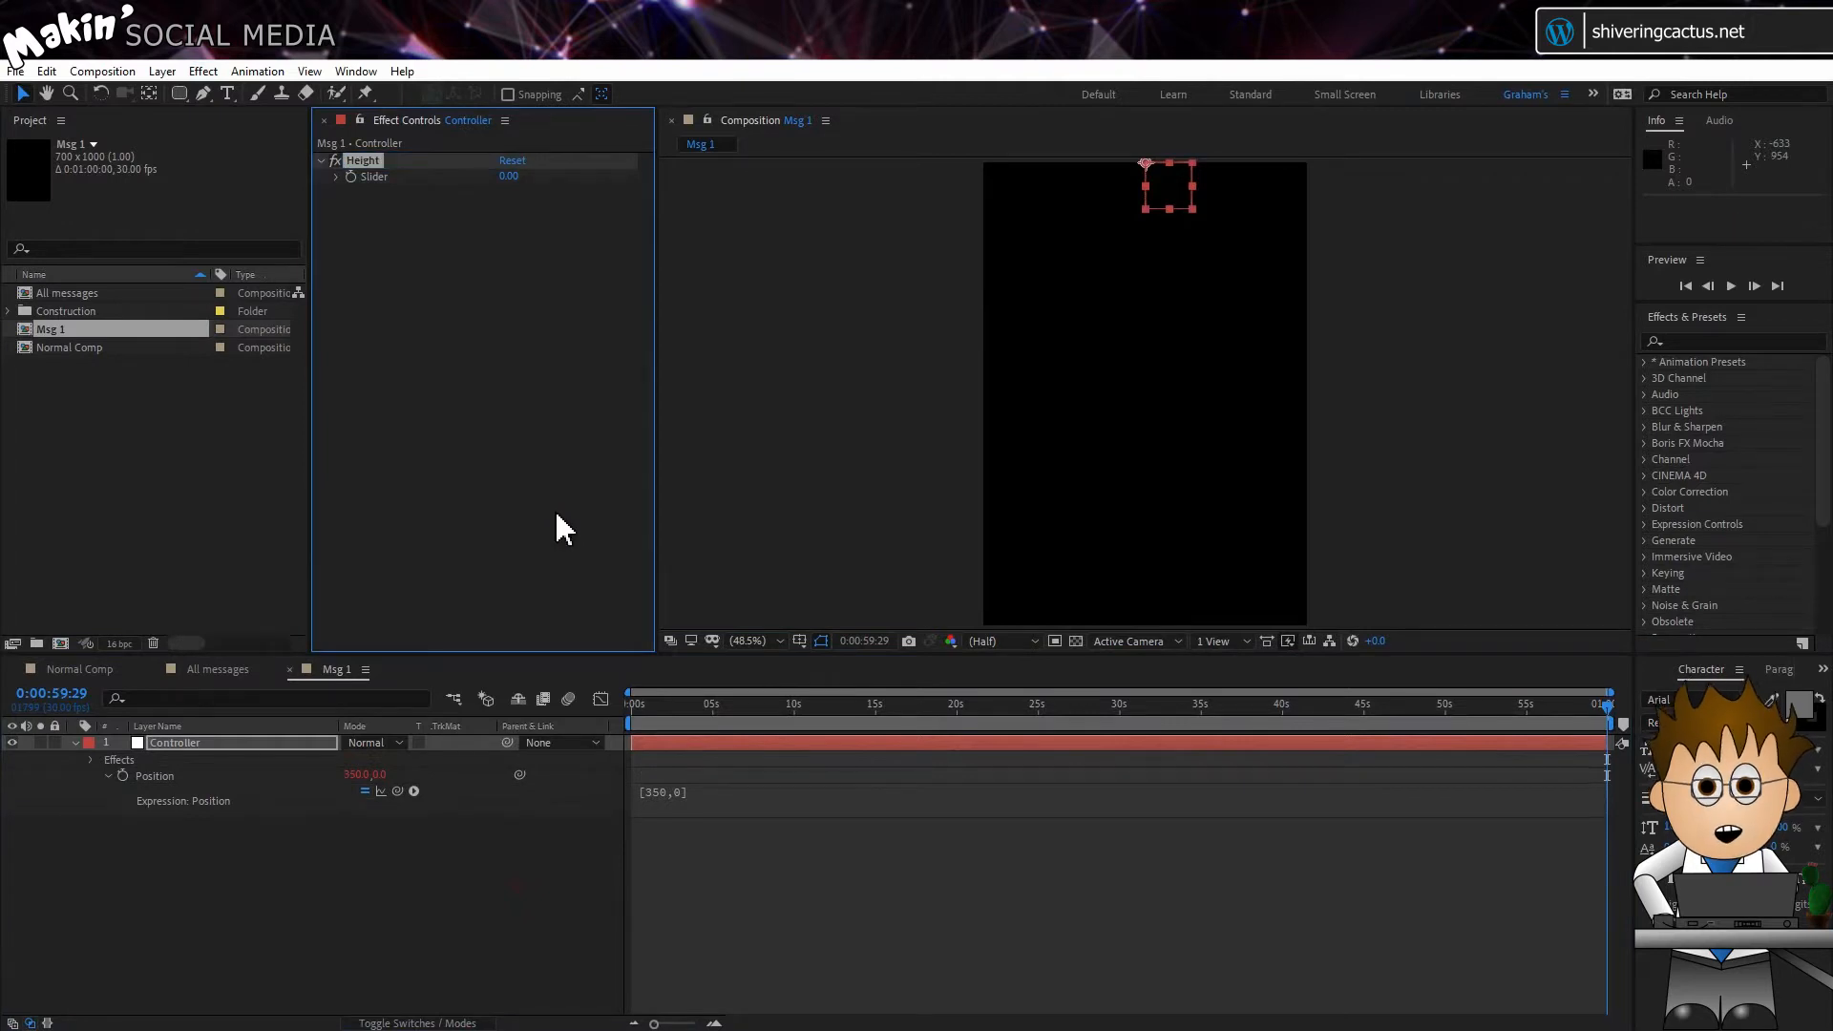
Step: Set the slider range of the Height control to 100 to 1000
right_click(509, 176)
left_click(527, 189)
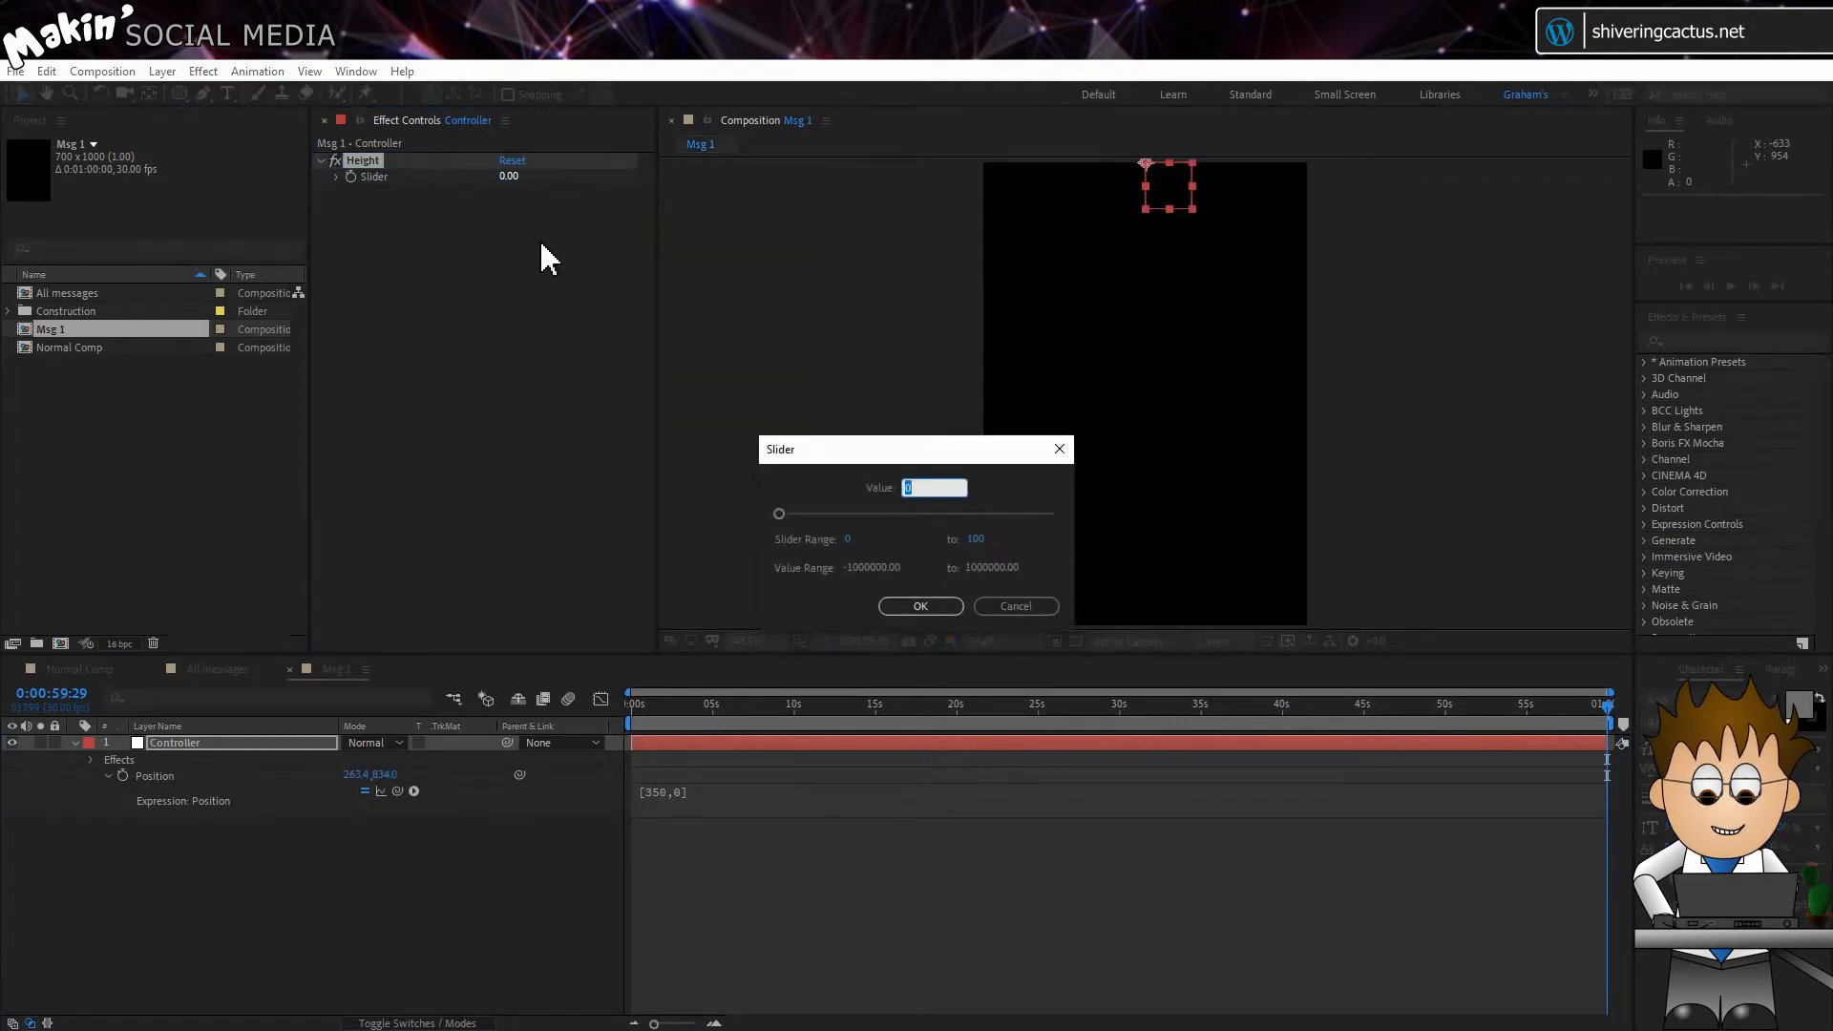
left_click(847, 539)
type("100")
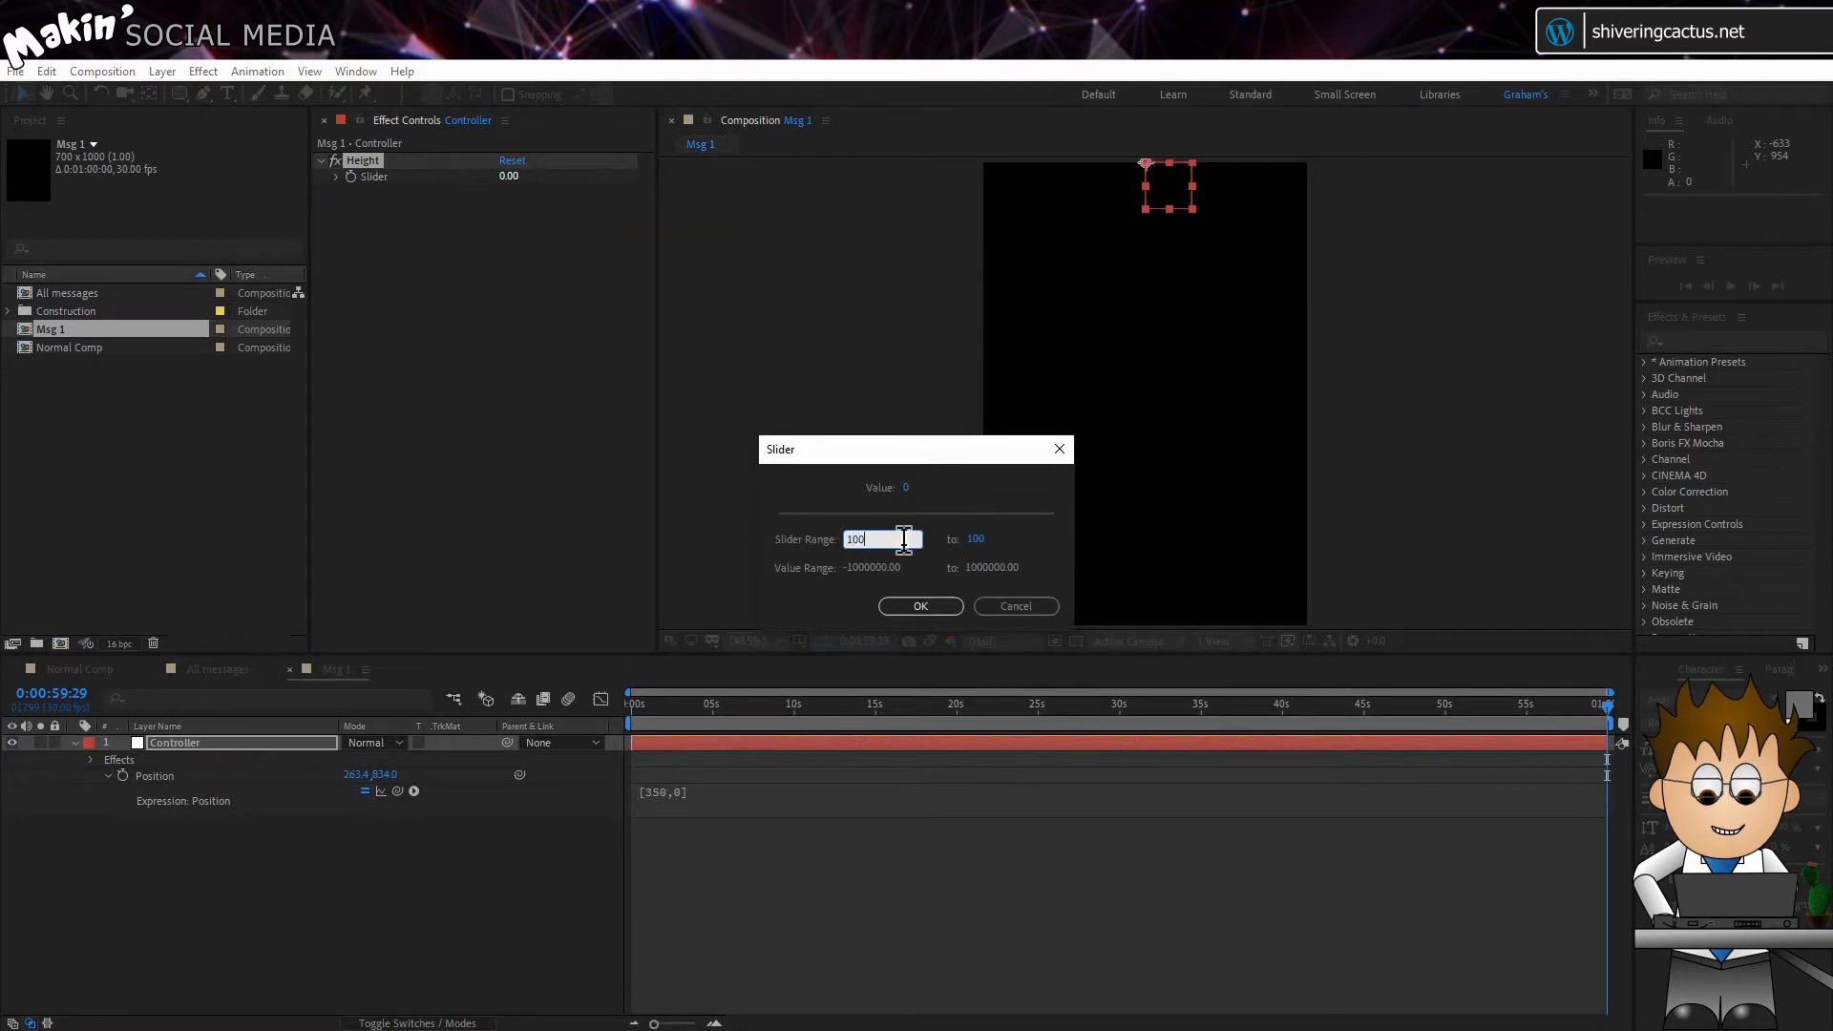
left_click(936, 541)
left_click(974, 540)
type("1000")
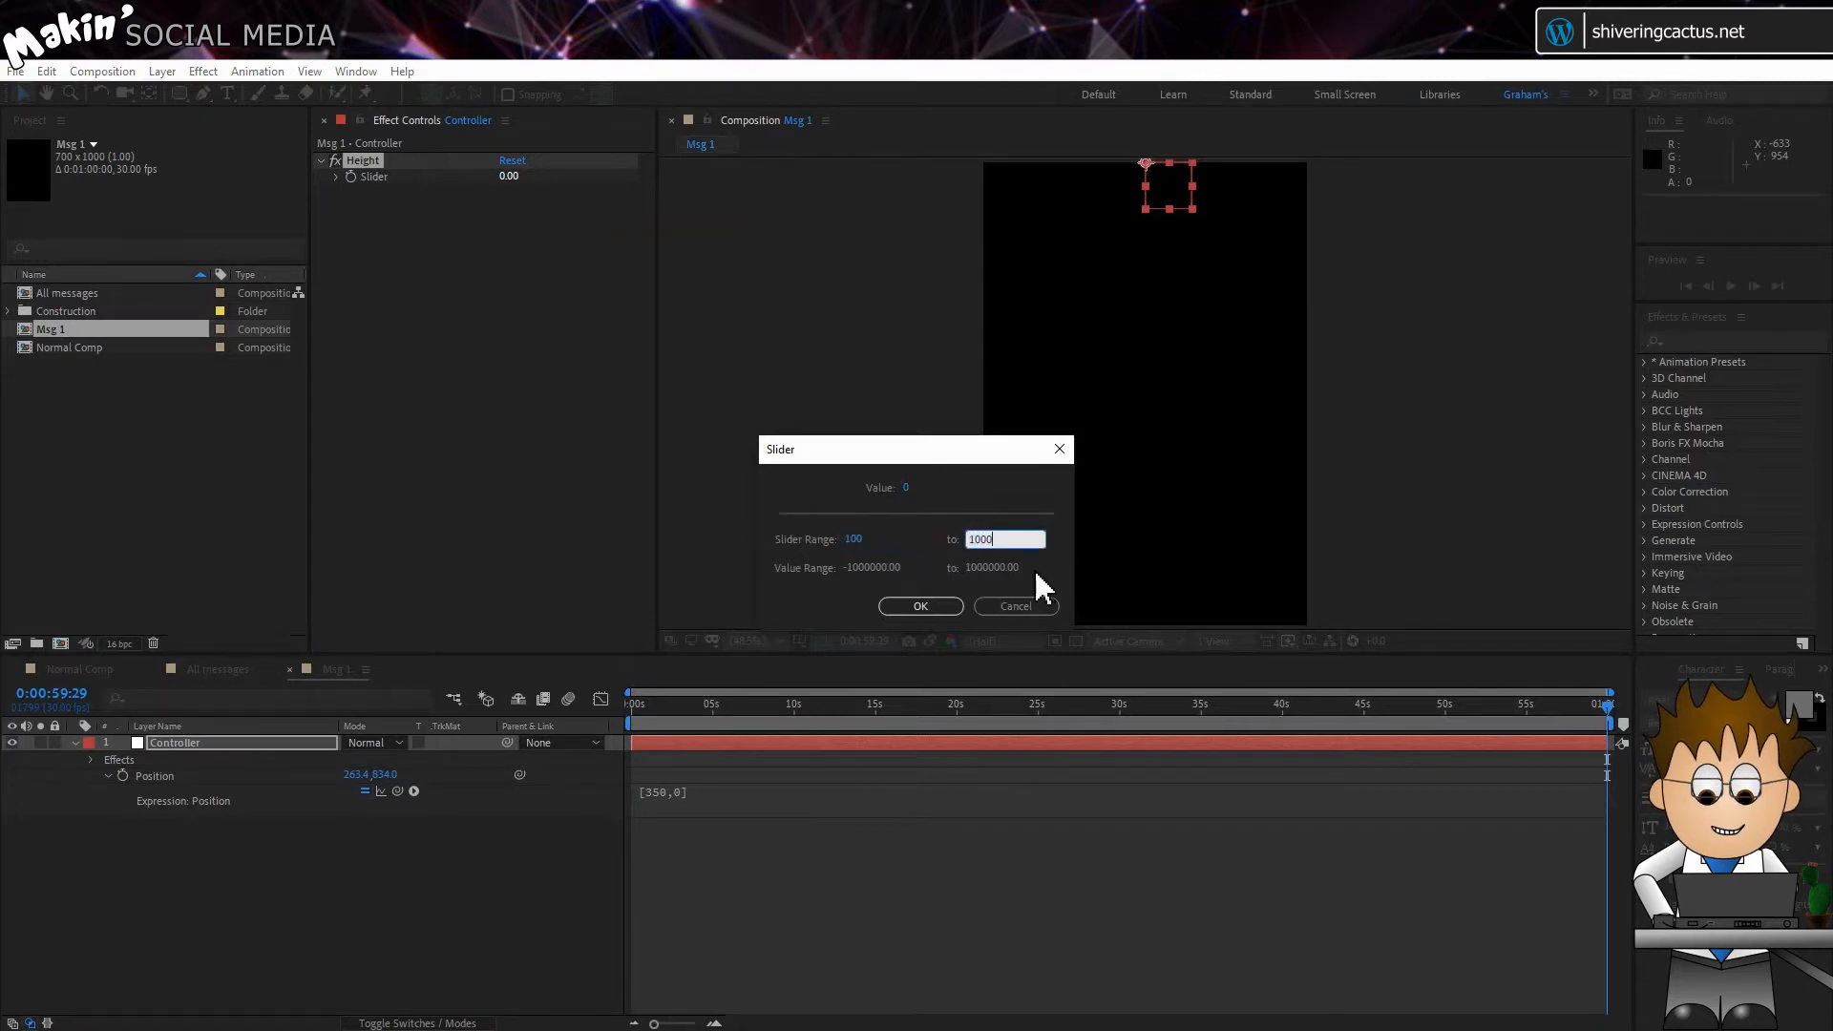
left_click(920, 607)
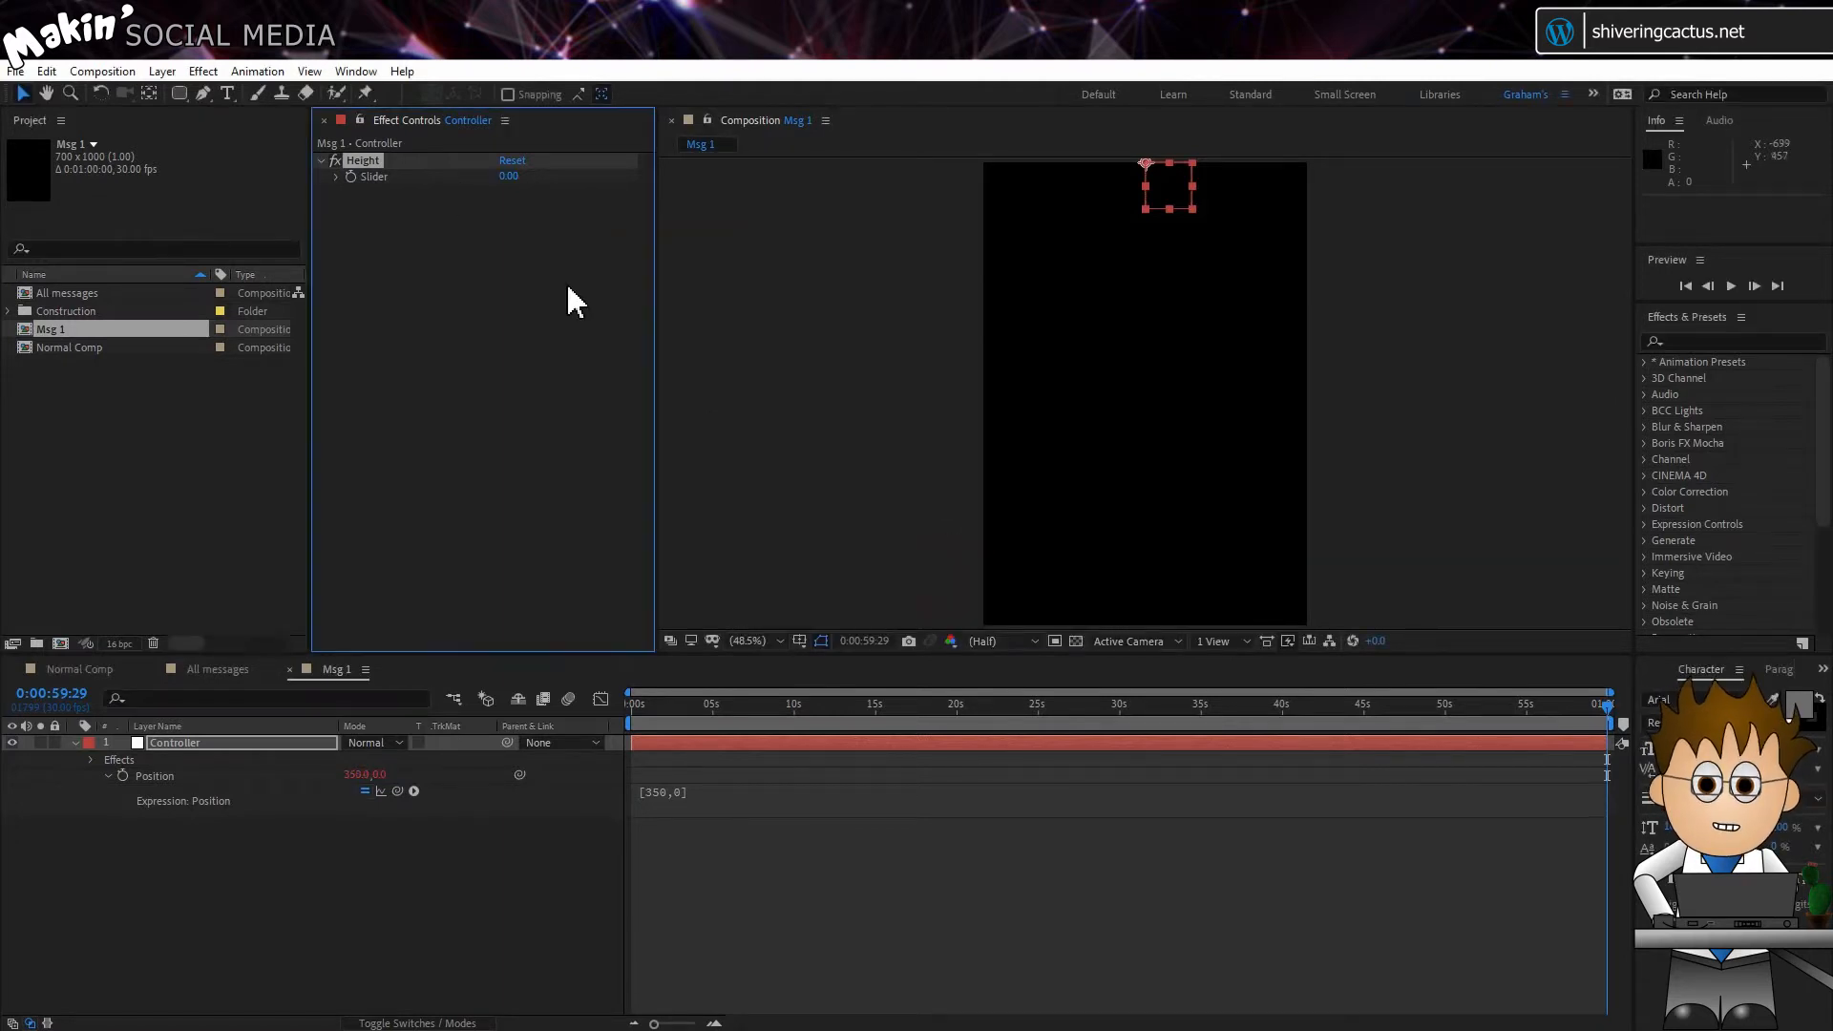
Step: Expand the Height control's slider and set its value to 100
left_click(337, 176)
left_click(367, 201)
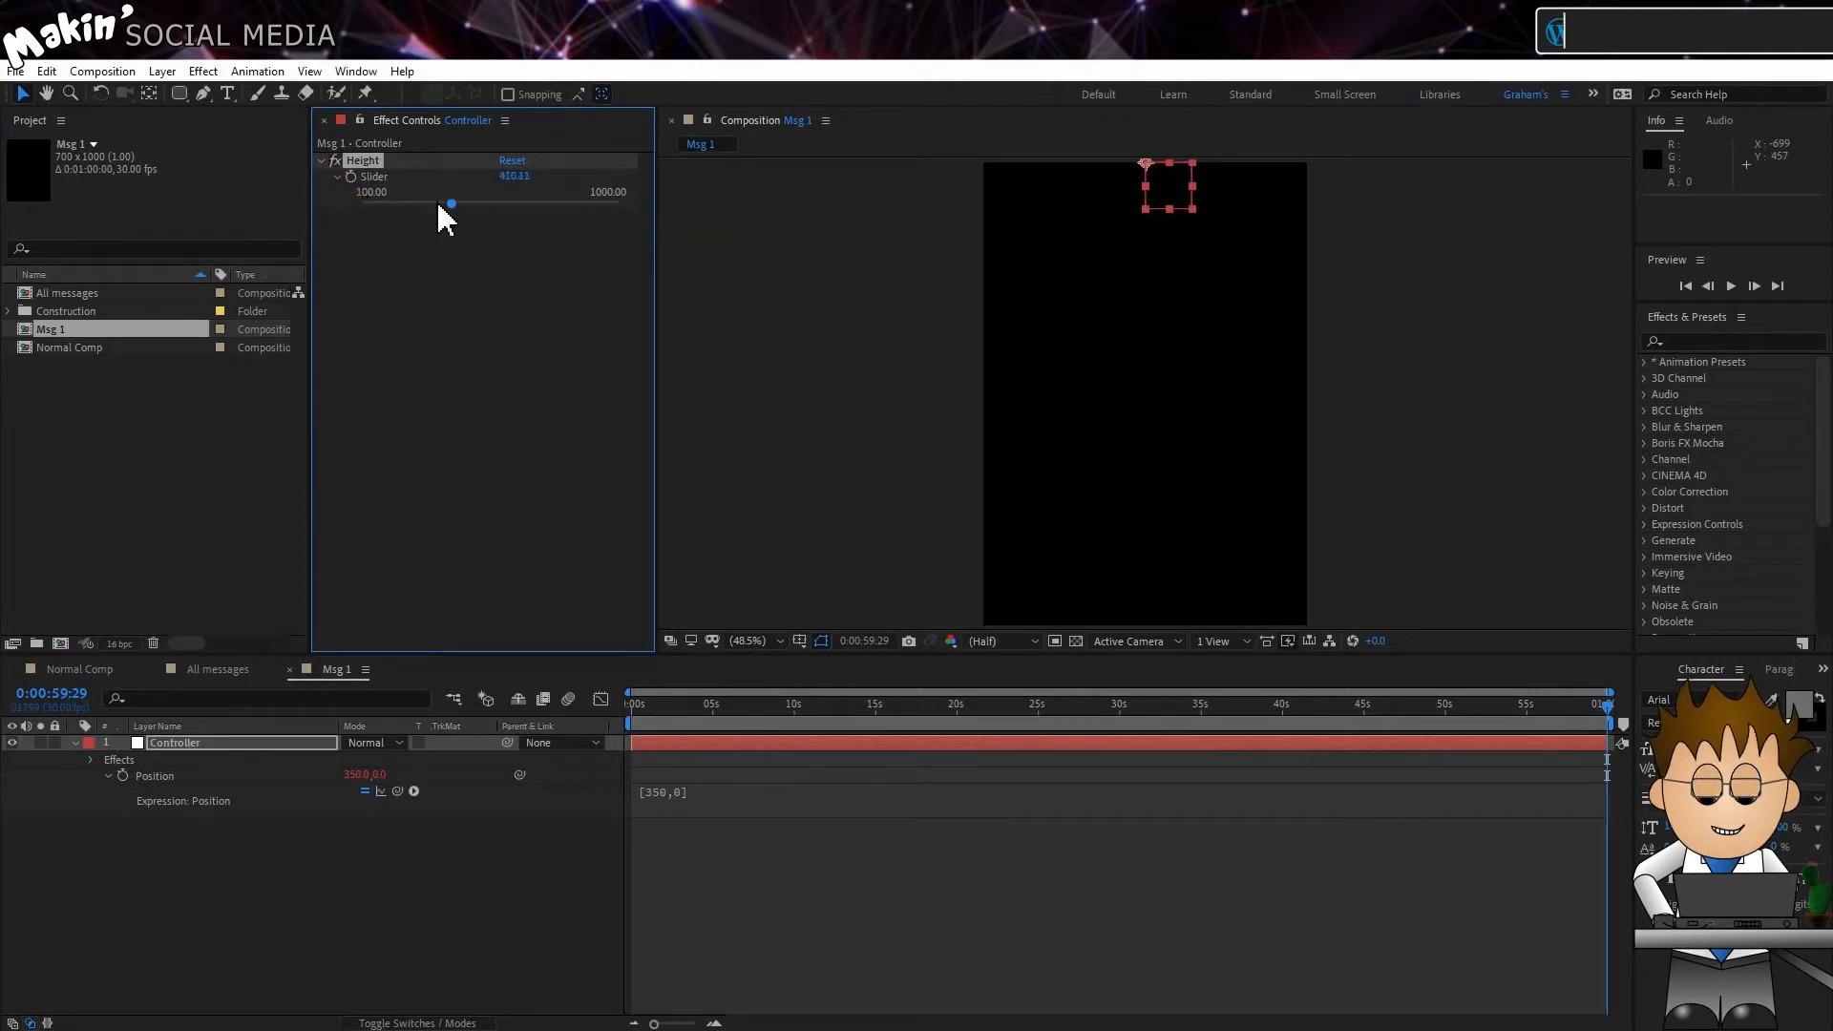
left_click(334, 317)
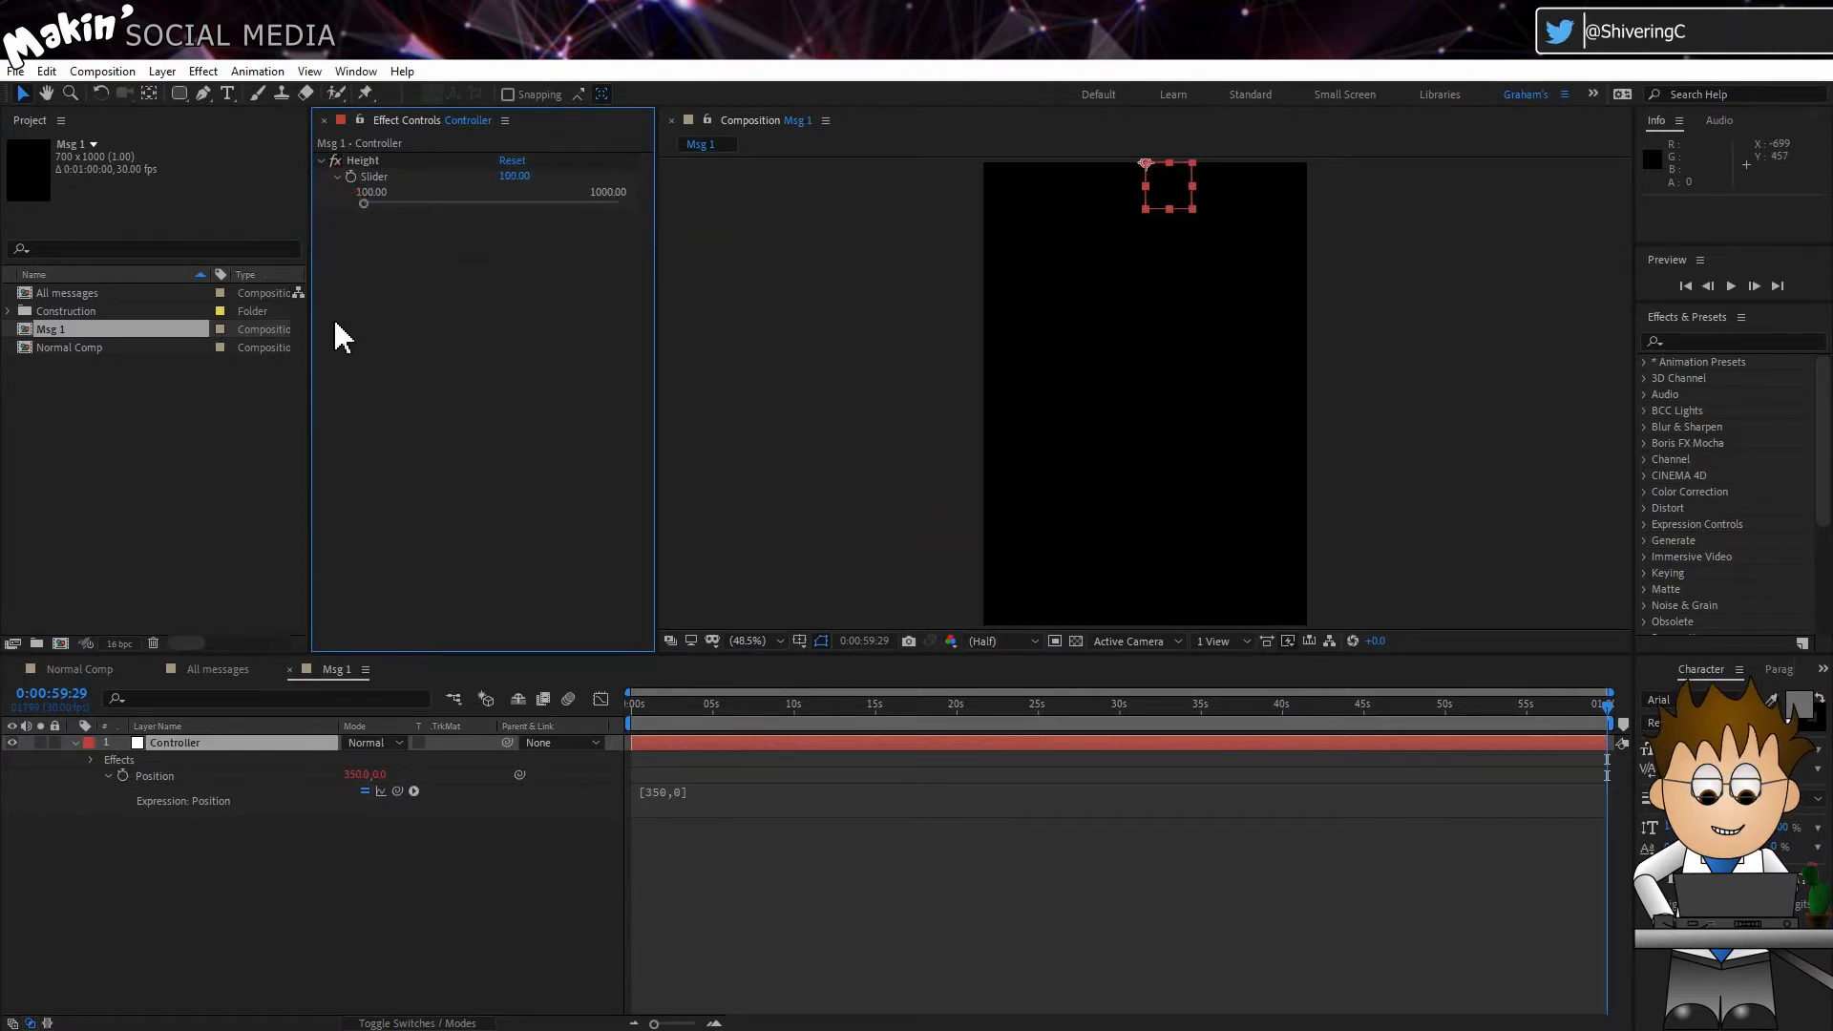
Step: Apply a Checkbox Control effect to the Controller layer in Msg 1 and rename it "Reply"
left_click(203, 72)
mouse_move(307, 356)
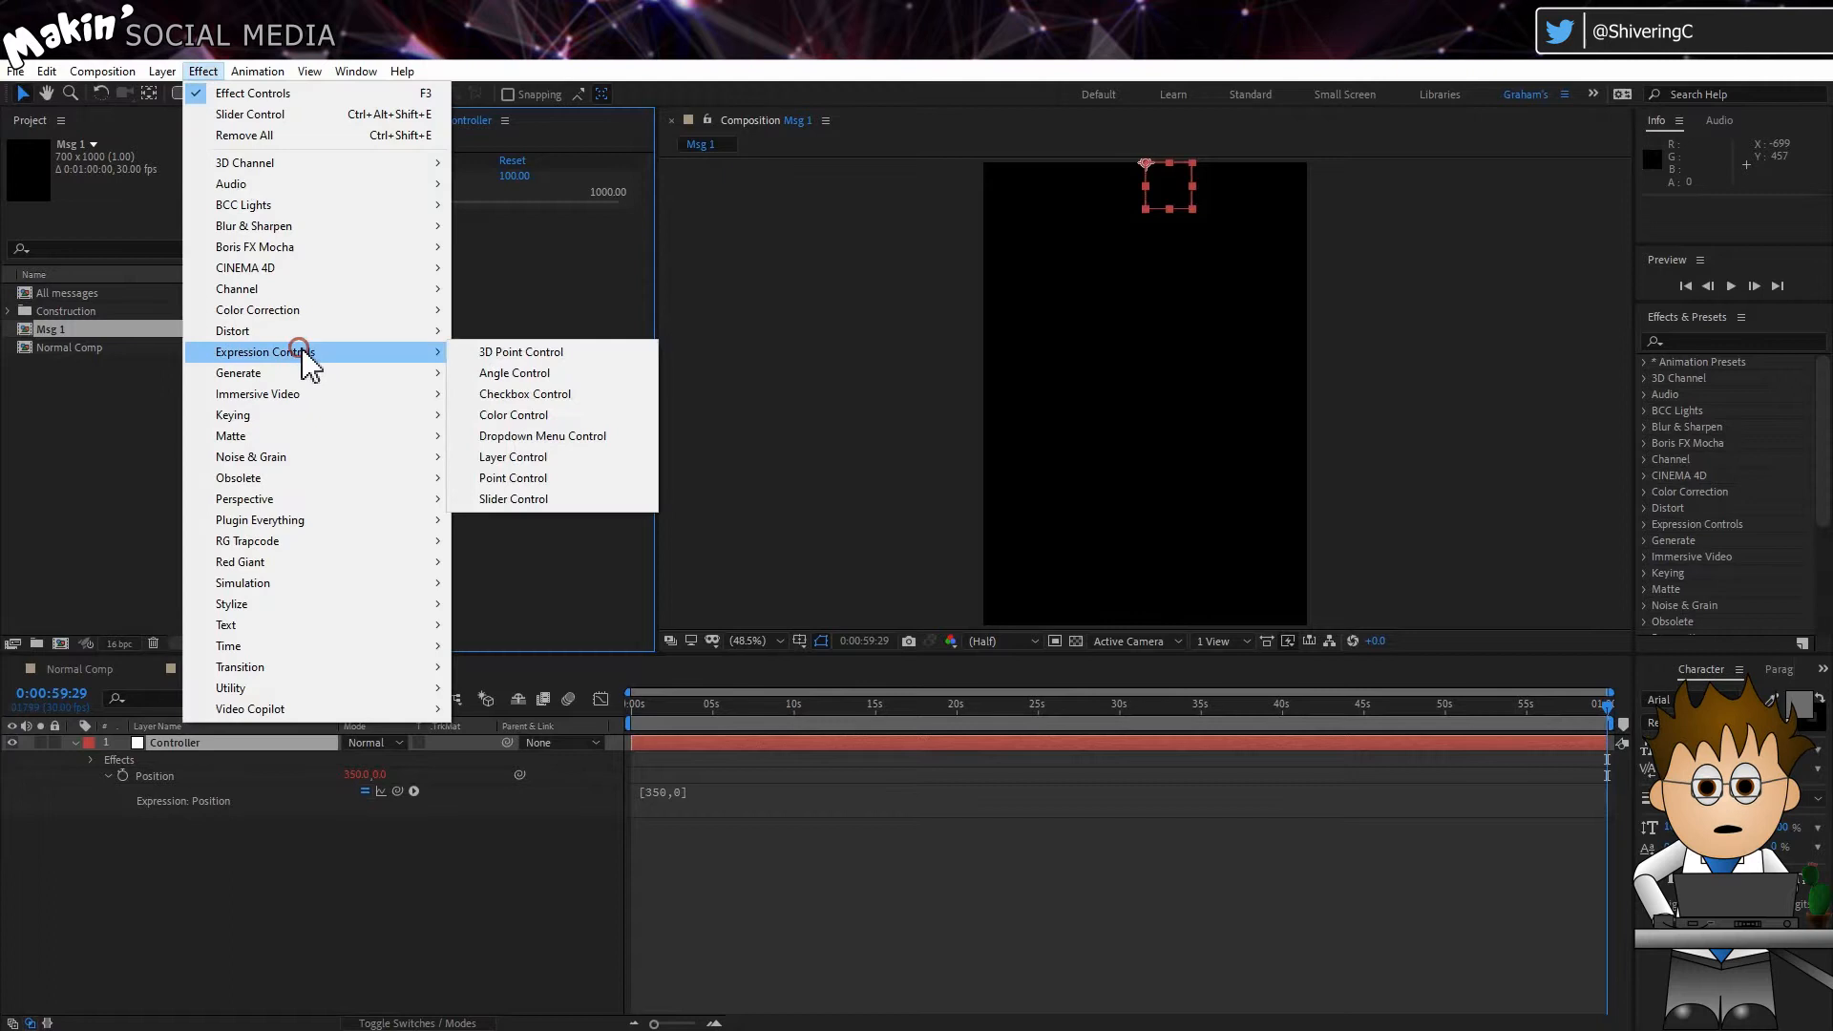
left_click(564, 397)
key("Return")
type("Reply")
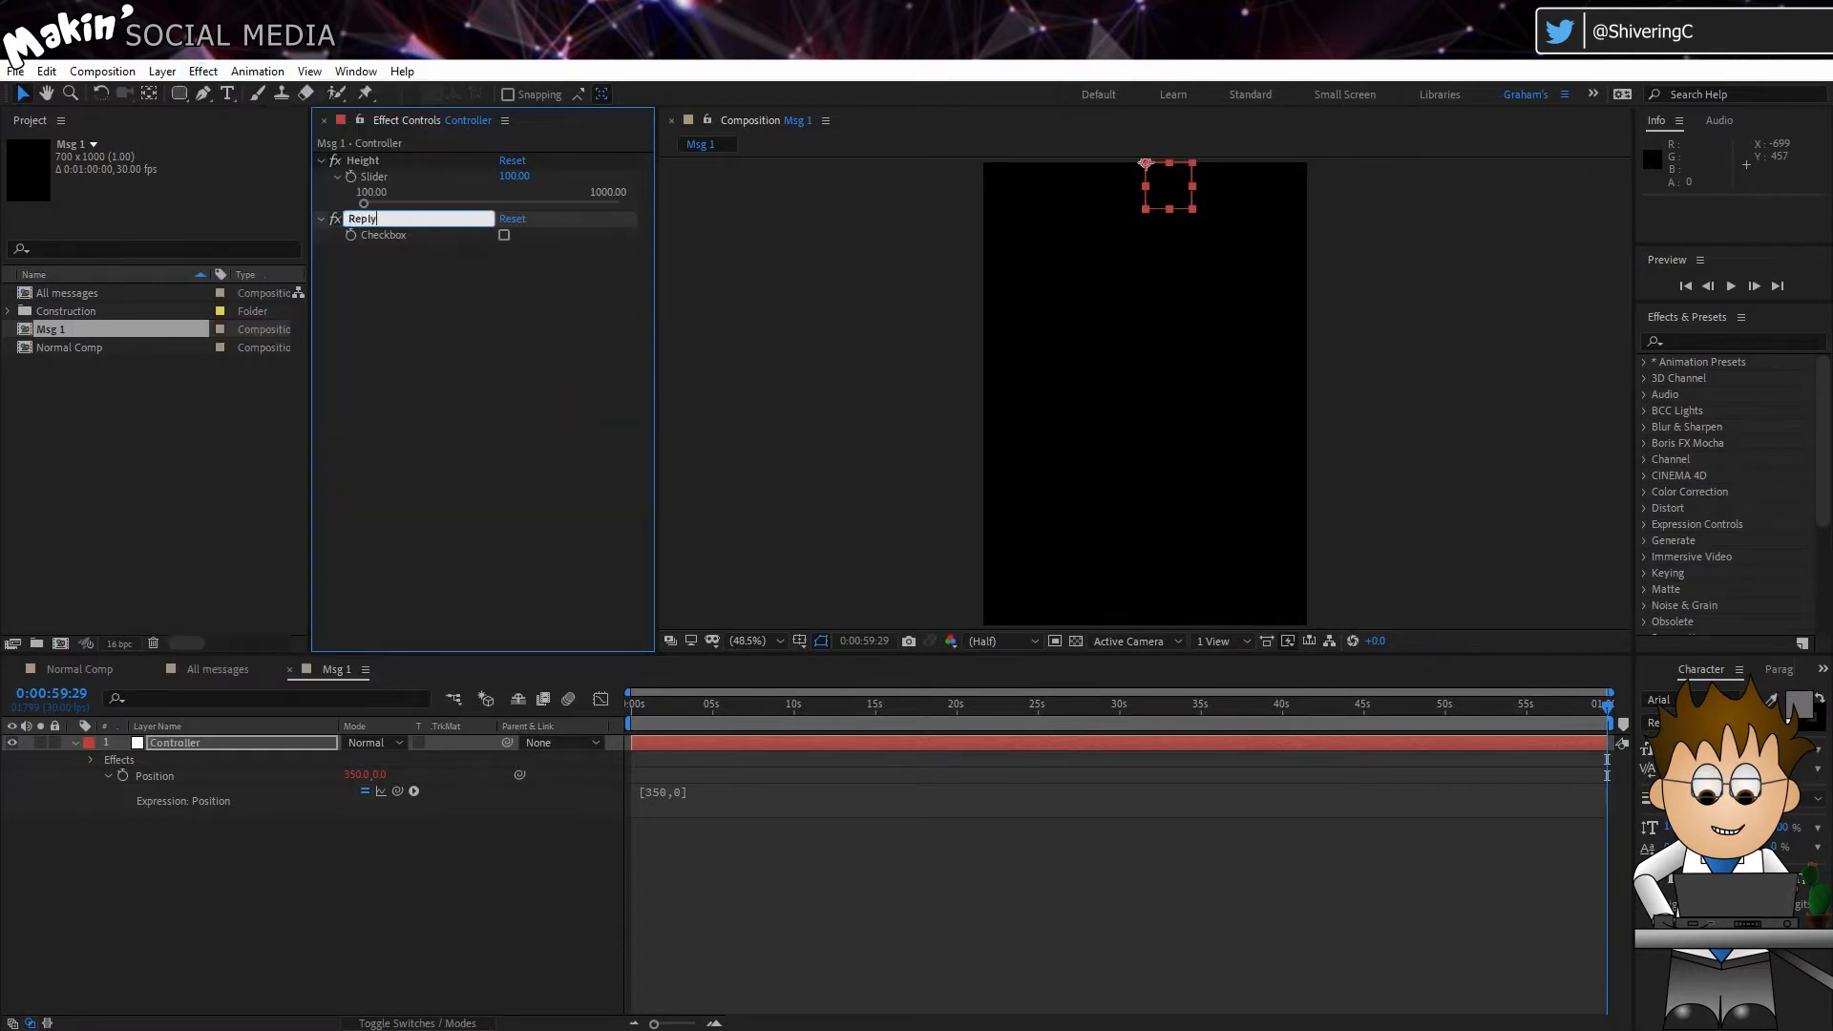
key("Return")
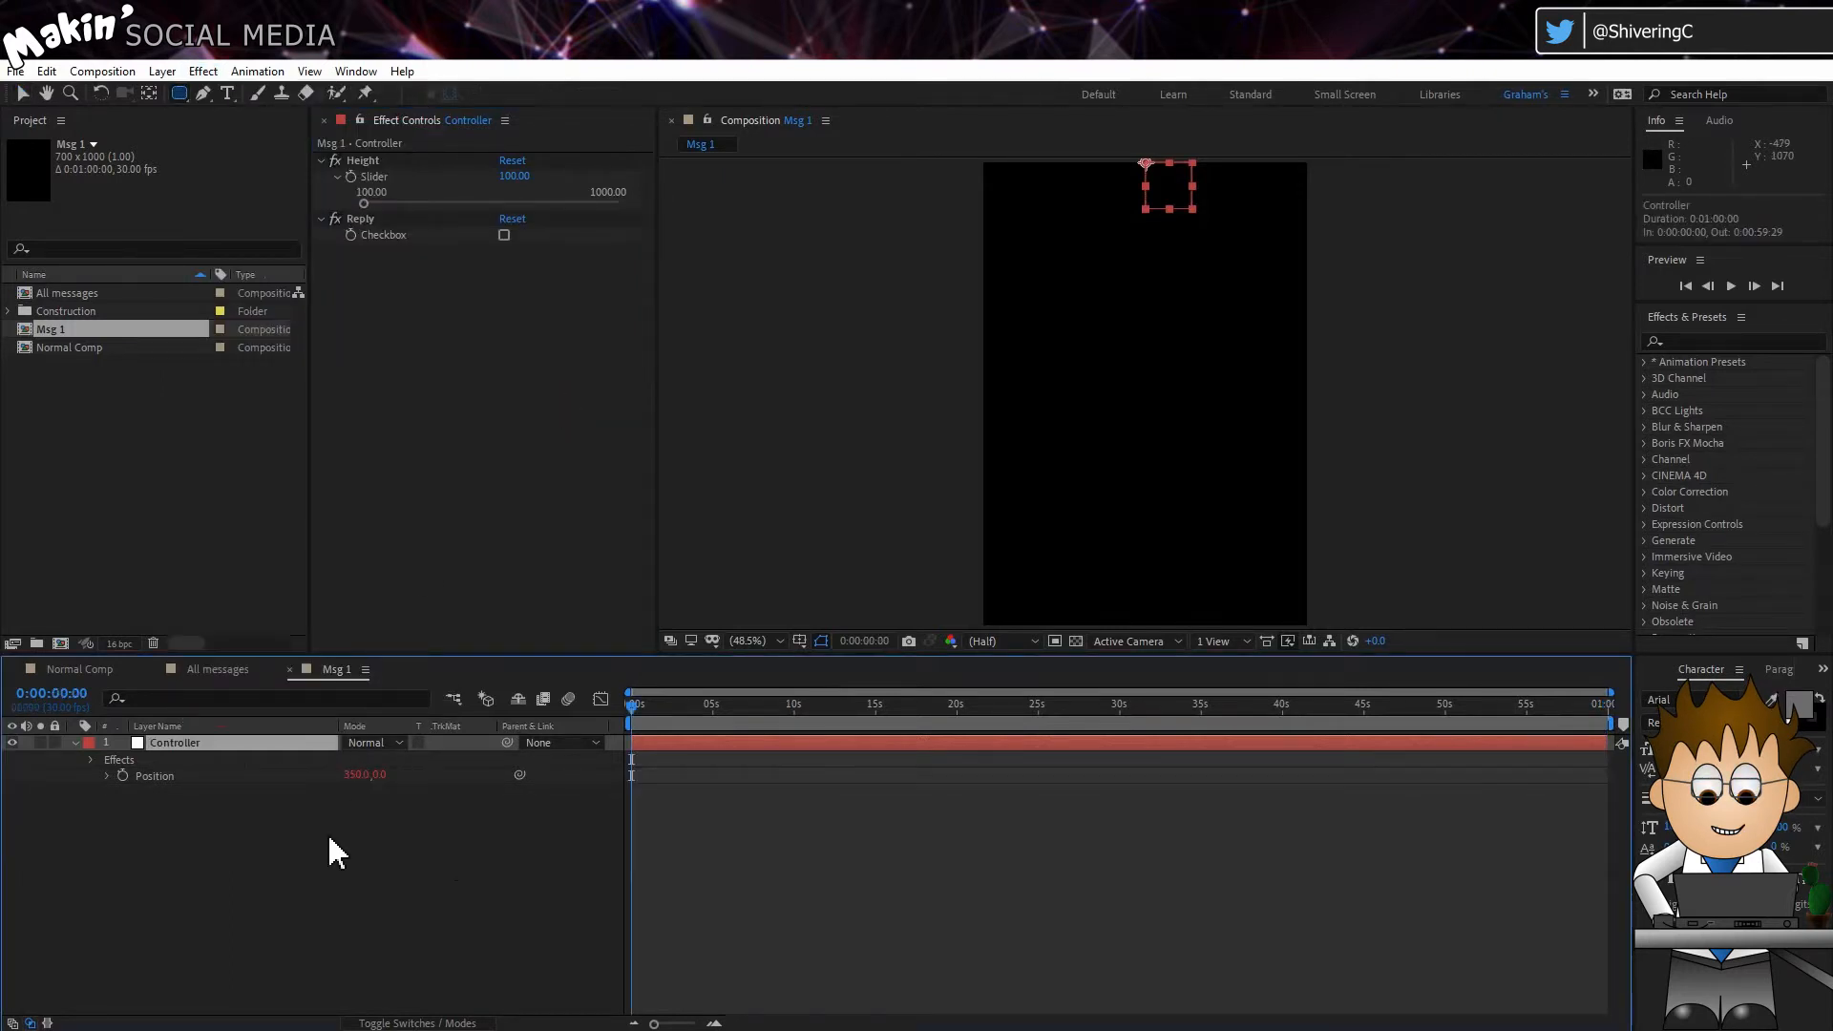
Step: With no layer selected, draw a red rounded rectangle about 548 px wide and 480 px high in the upper half of Msg 1
left_click(329, 832)
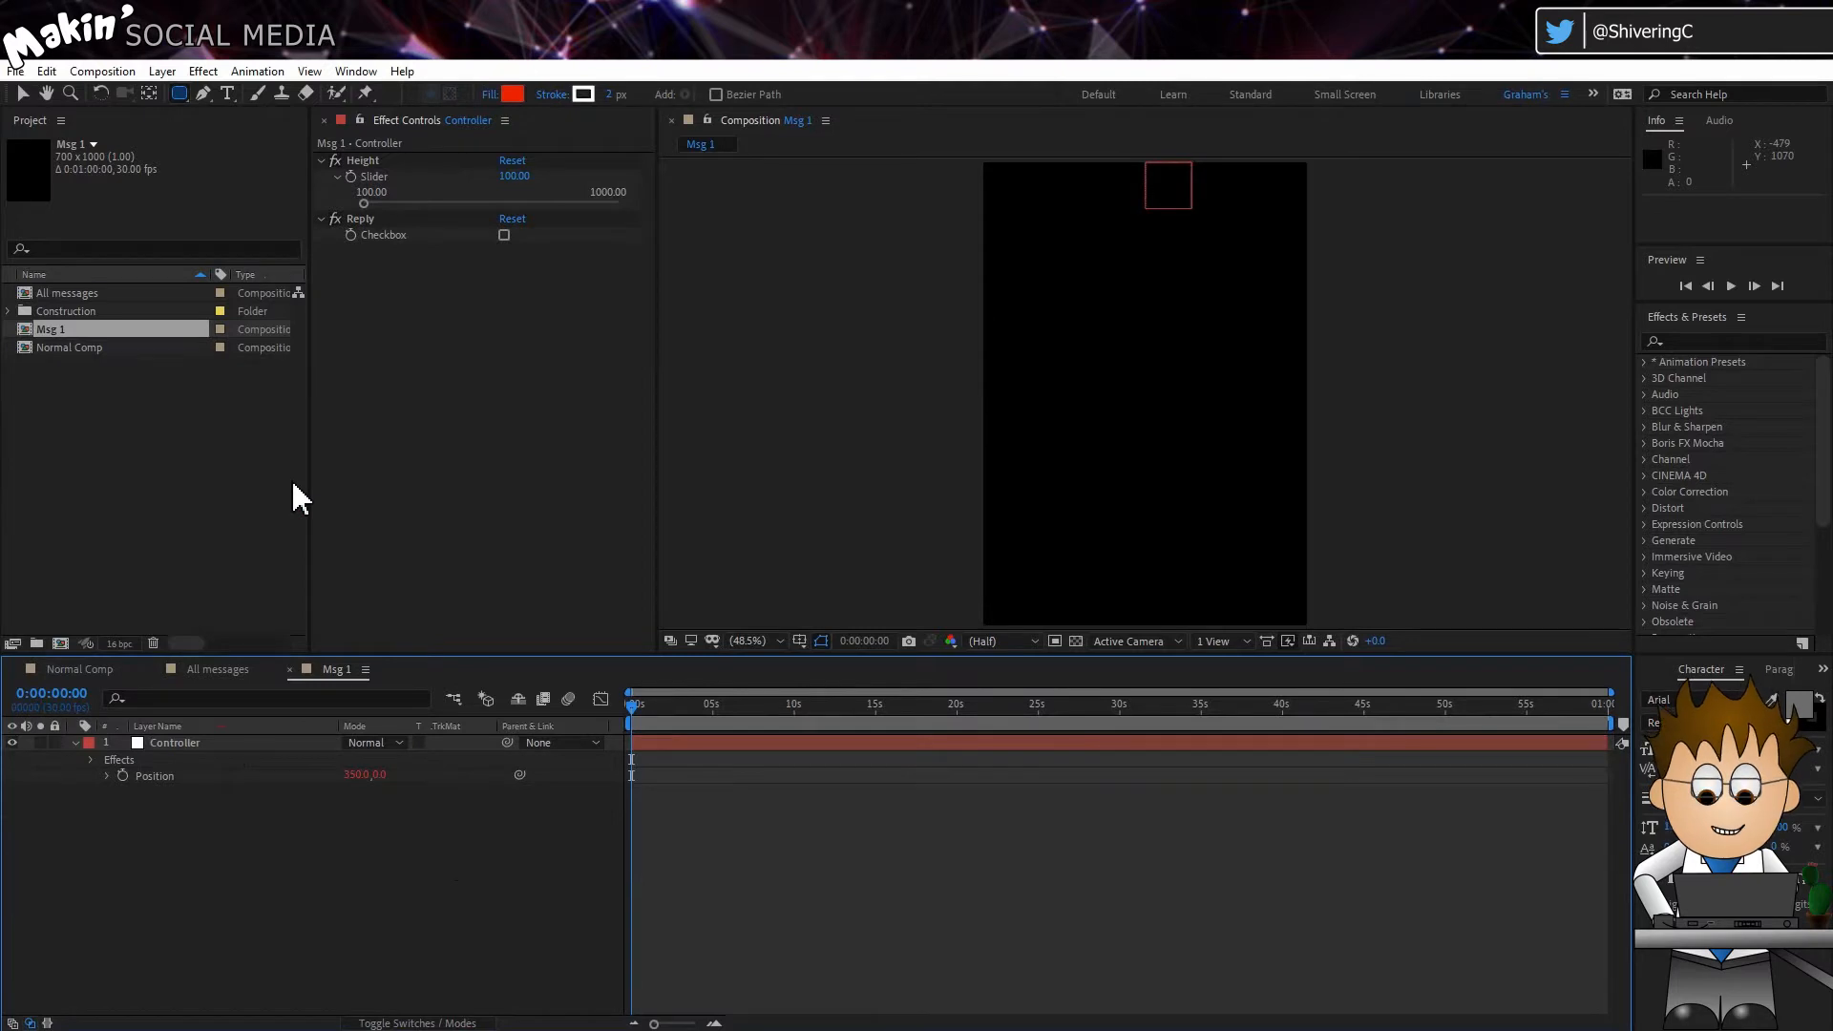
left_click(178, 93)
mouse_move(1018, 239)
left_mouse_down()
mouse_move(1223, 490)
mouse_move(1272, 461)
left_mouse_up()
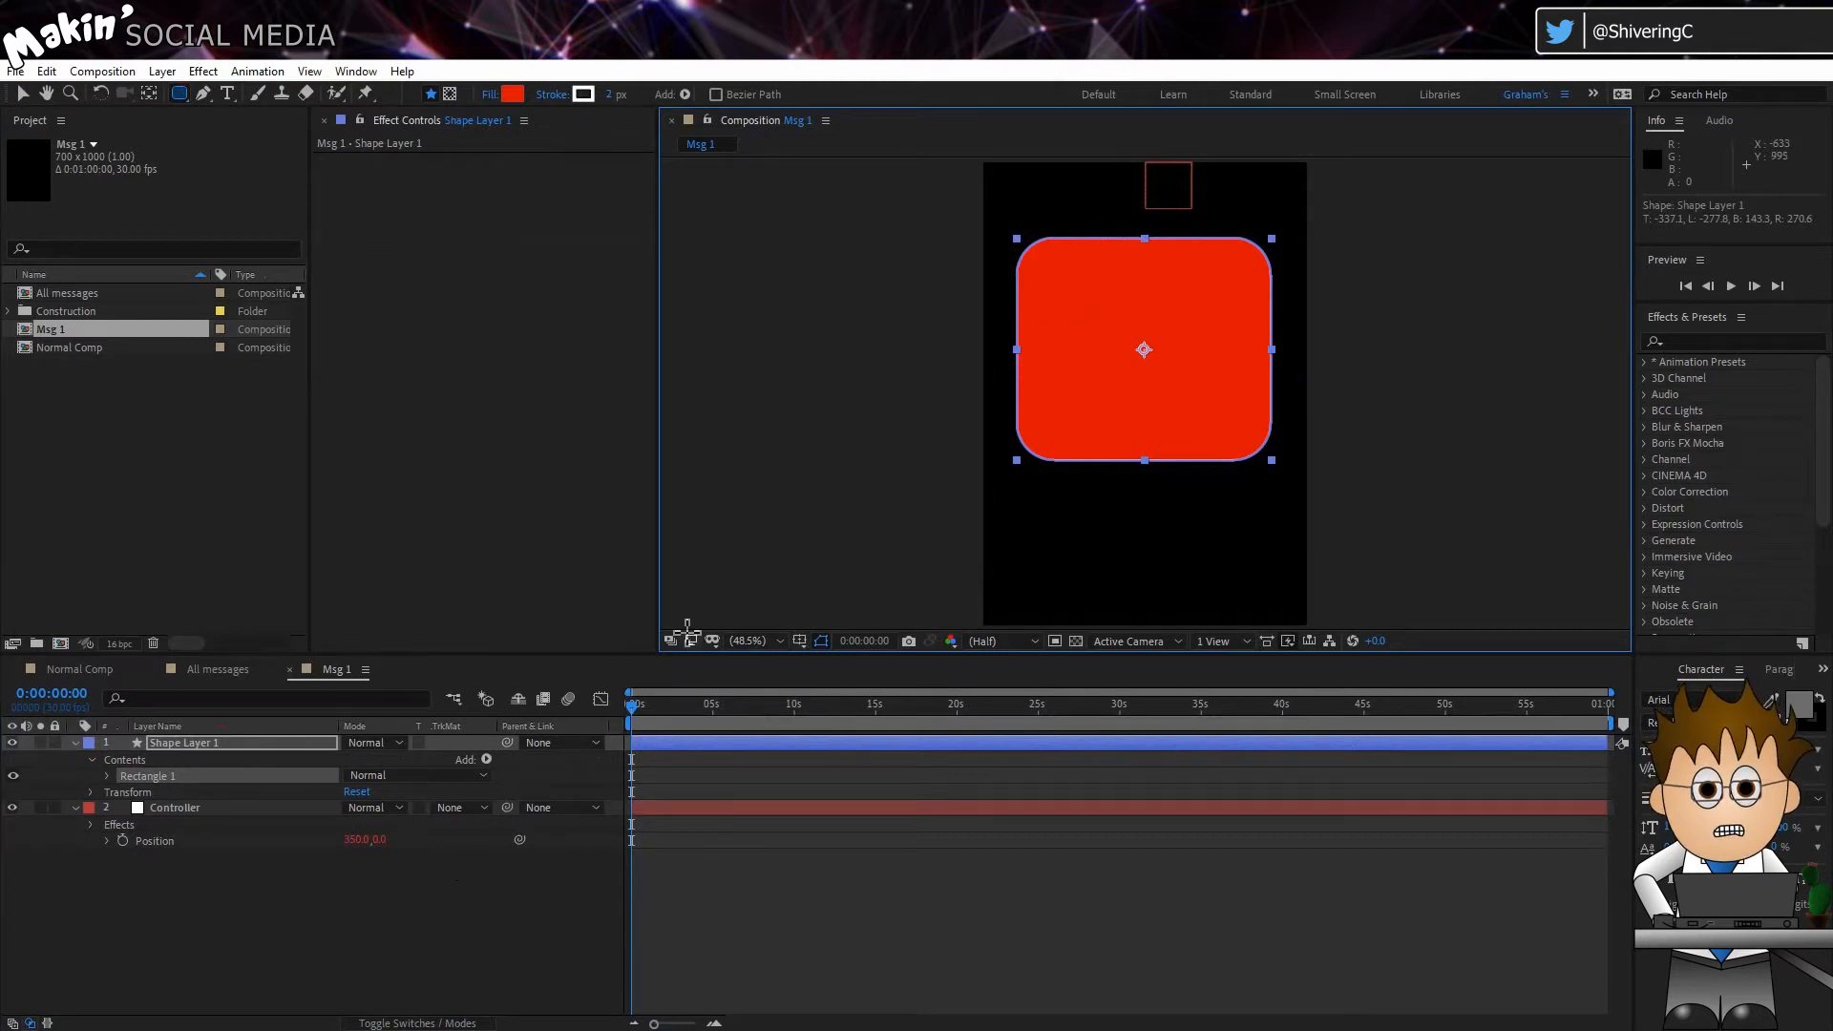
Step: Rename the new shape layer "bubble" and move it below the Controller layer
left_click(308, 890)
left_click(216, 744)
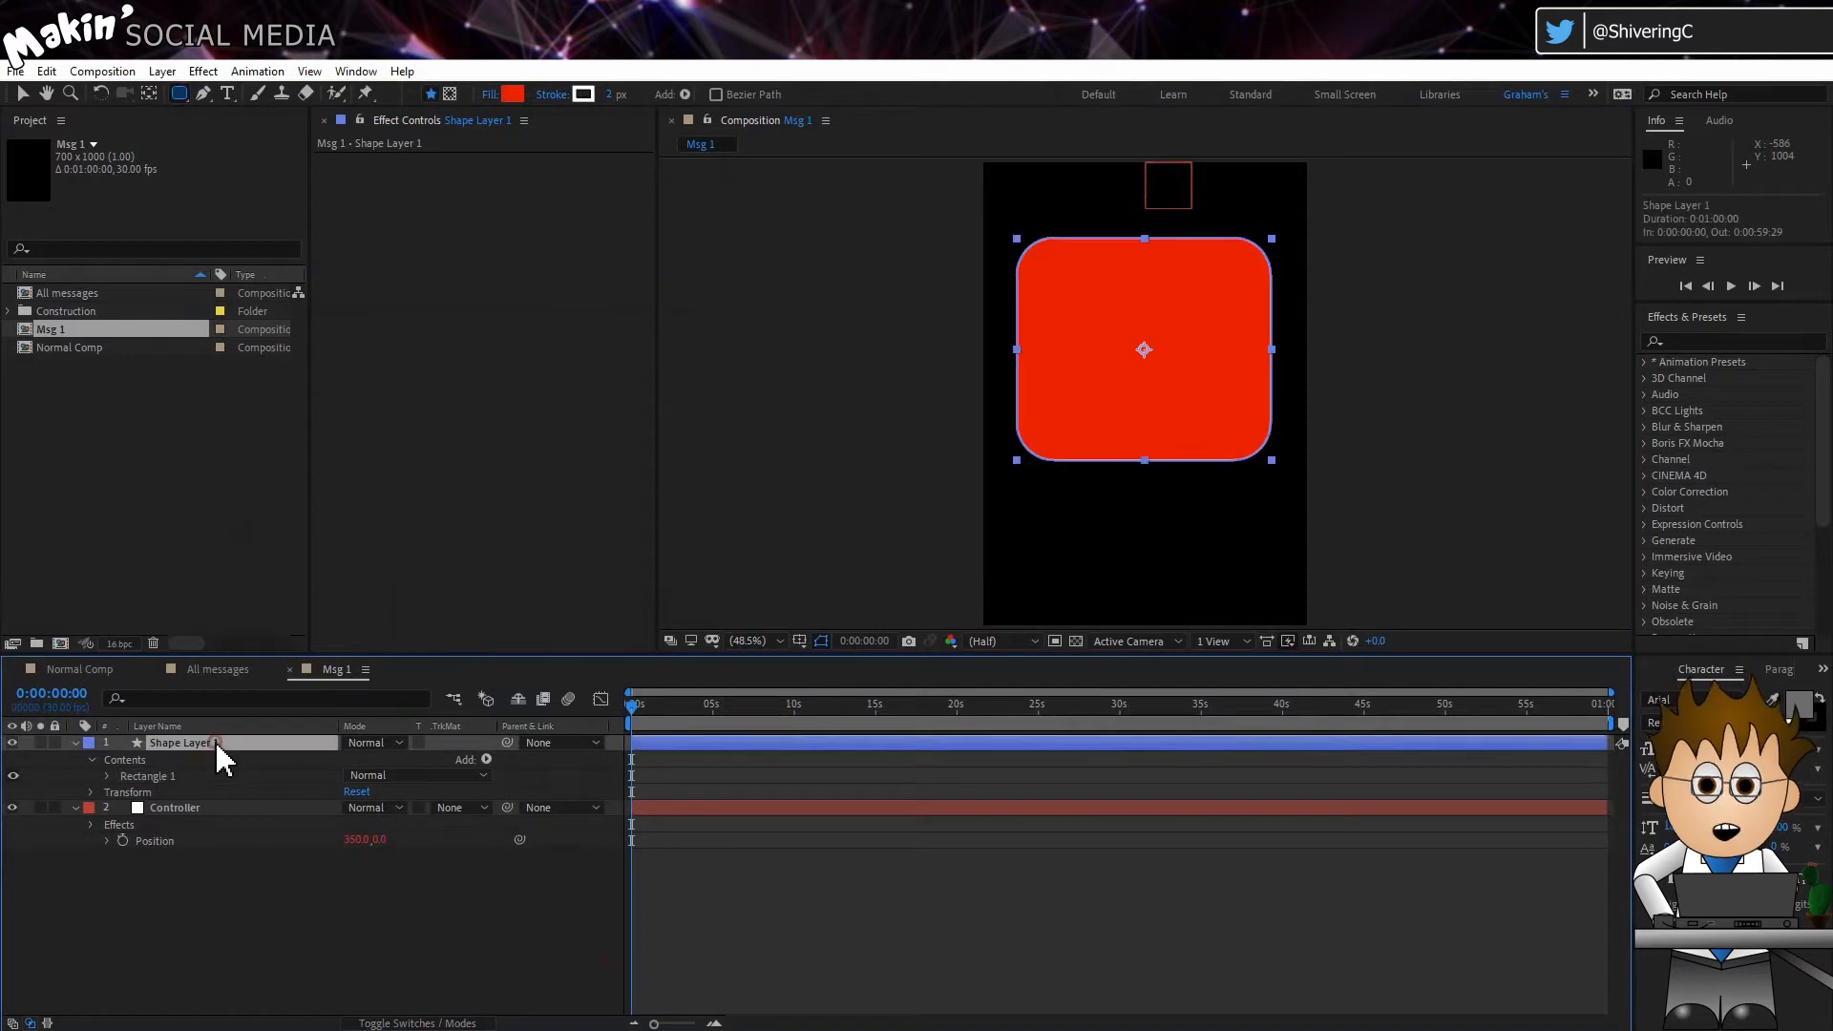
key("Return")
type("bubble")
key("Return")
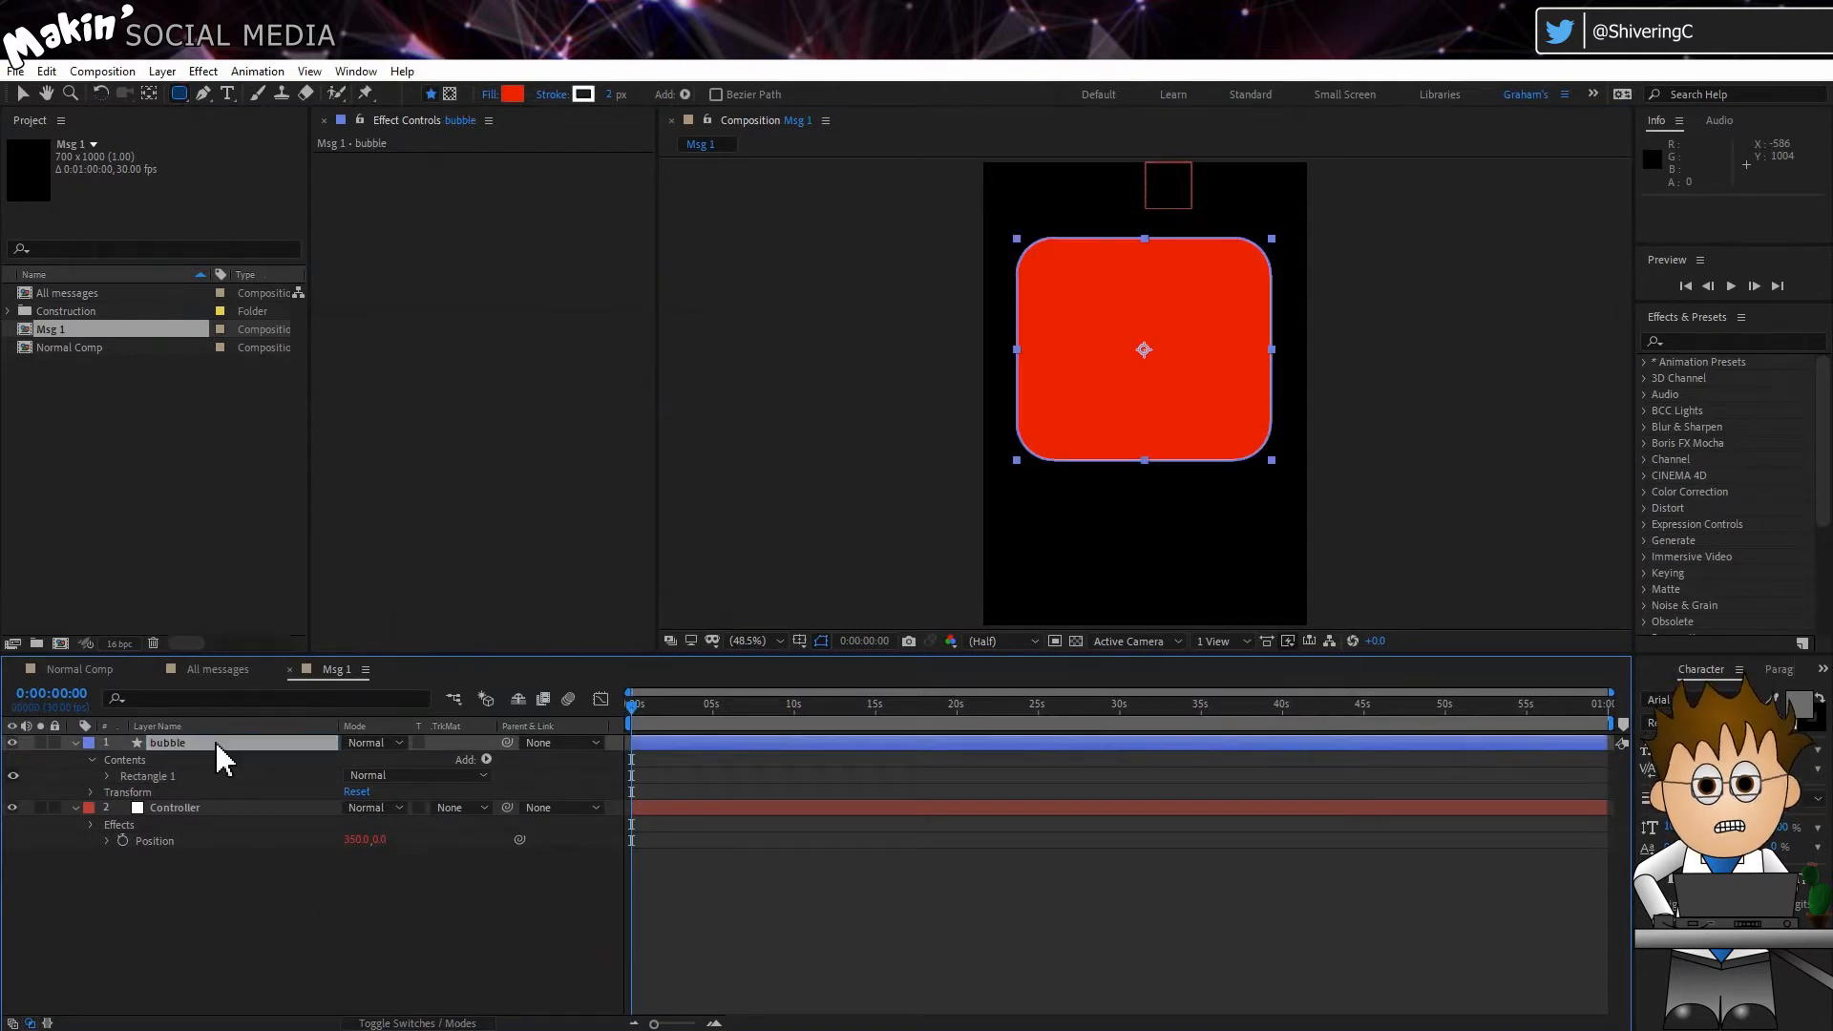
left_click_drag(215, 741, 216, 888)
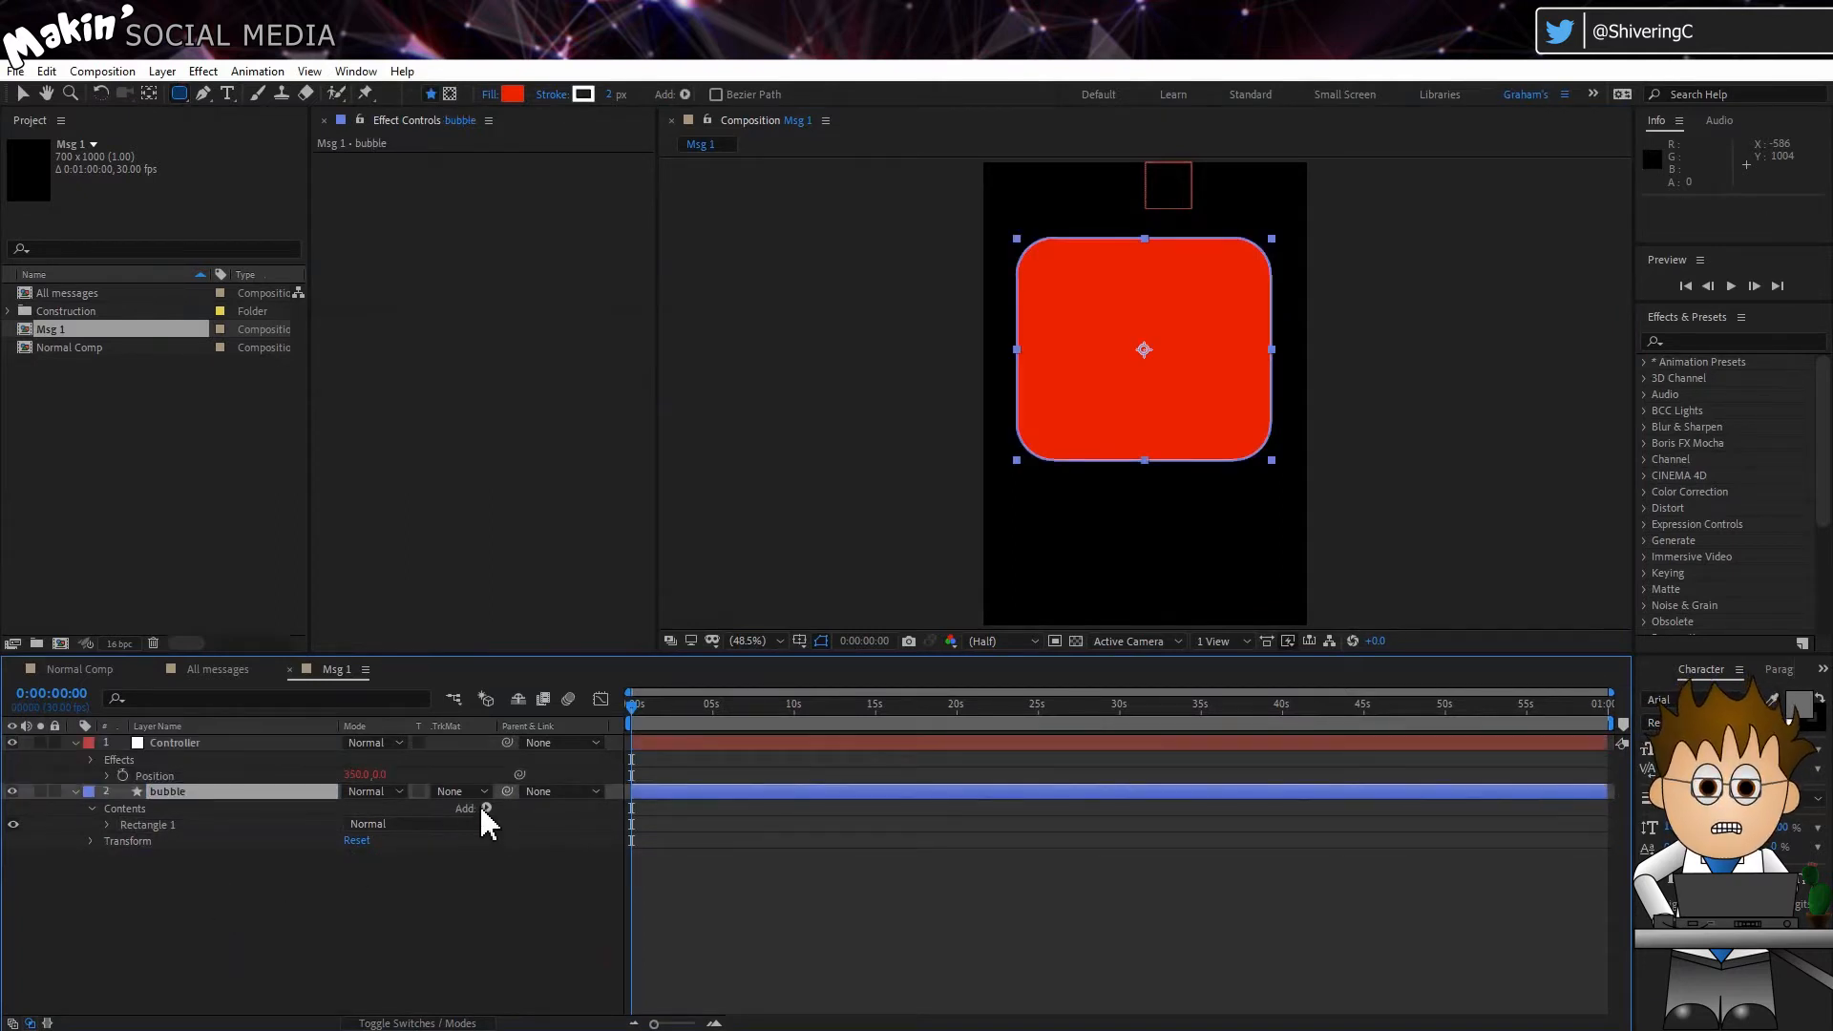
Step: Parent the bubble layer to Controller and set its Position to 0, 0
left_click_drag(507, 791, 222, 749)
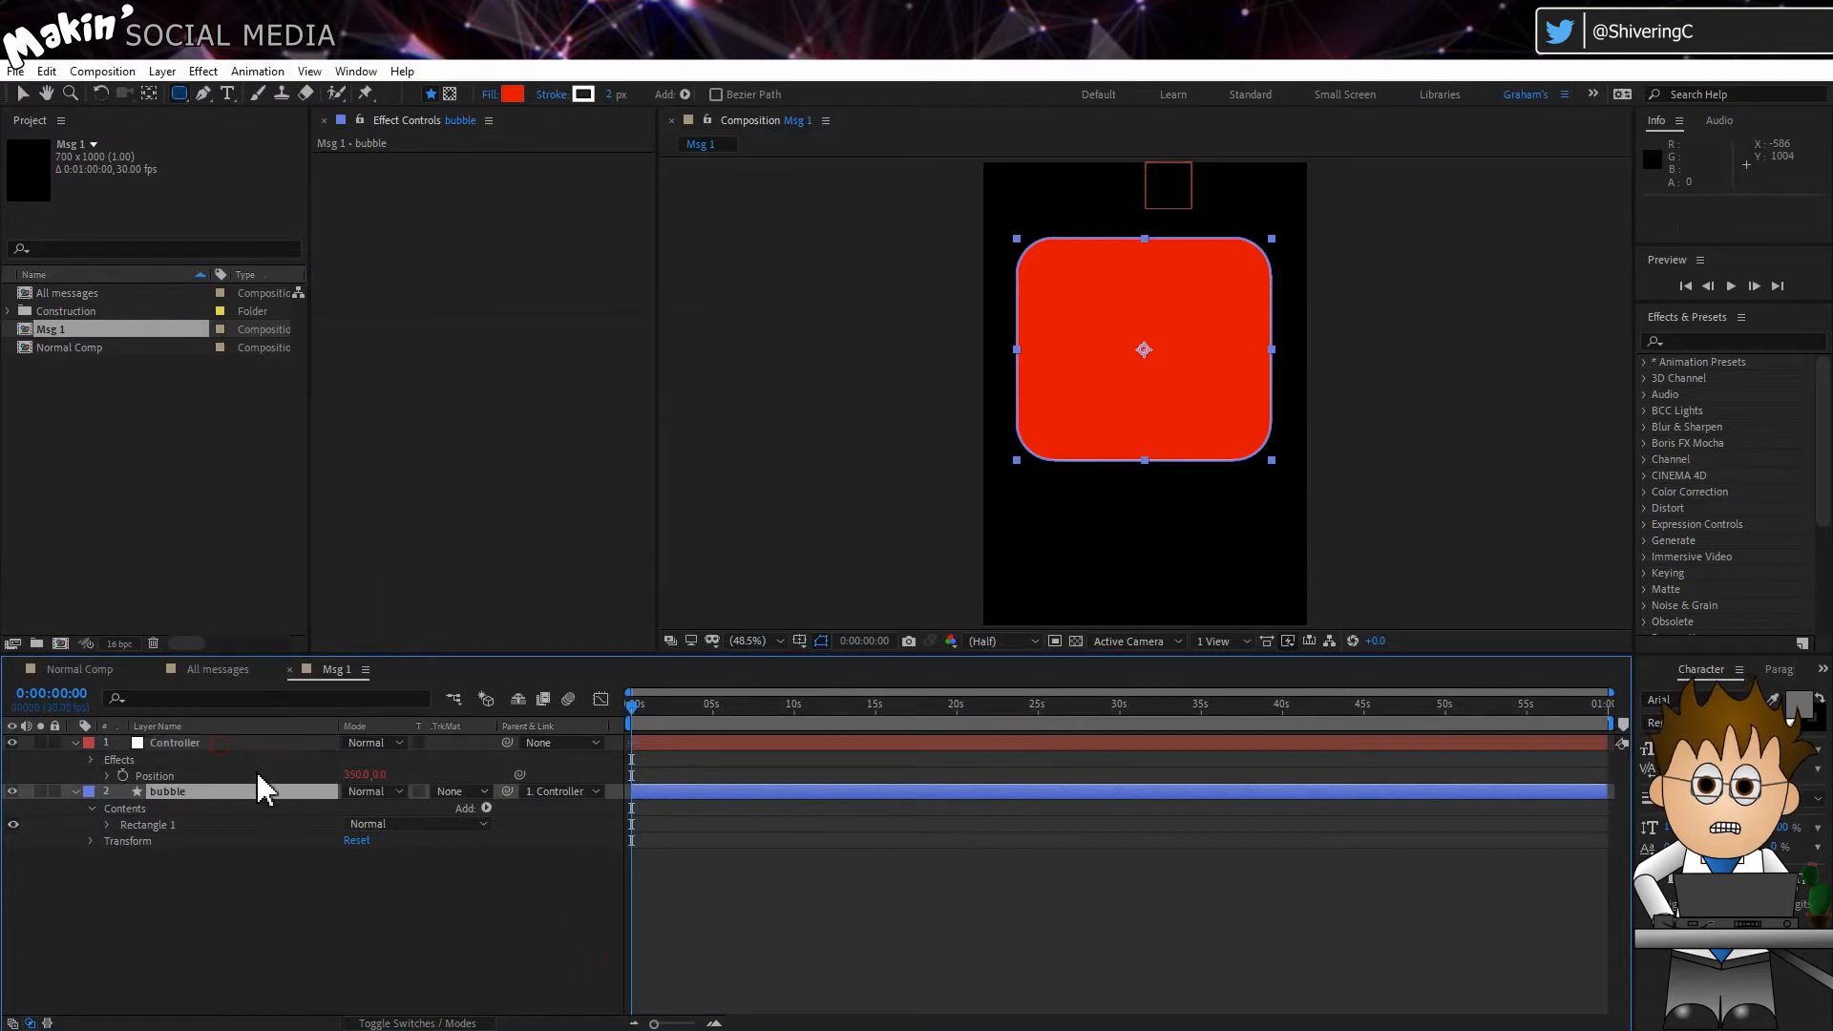
key("p")
left_click(357, 808)
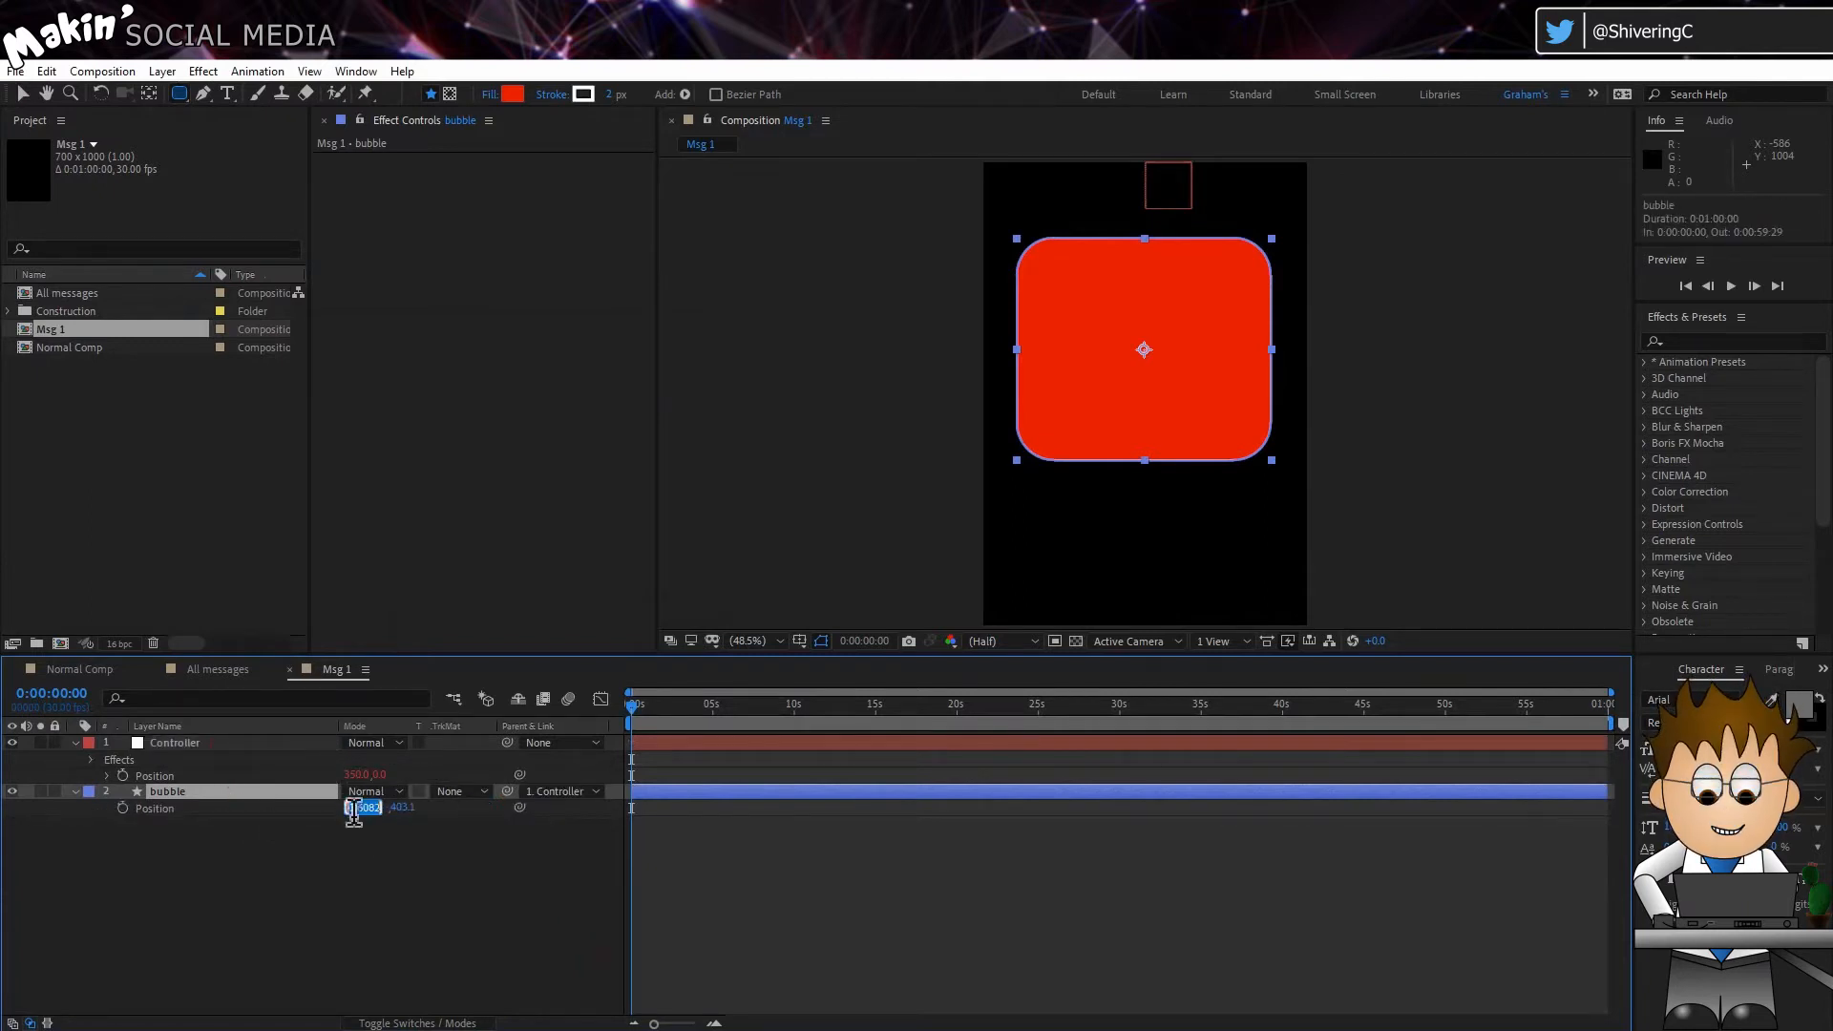
type("0")
key("Tab")
type("0")
key("Return")
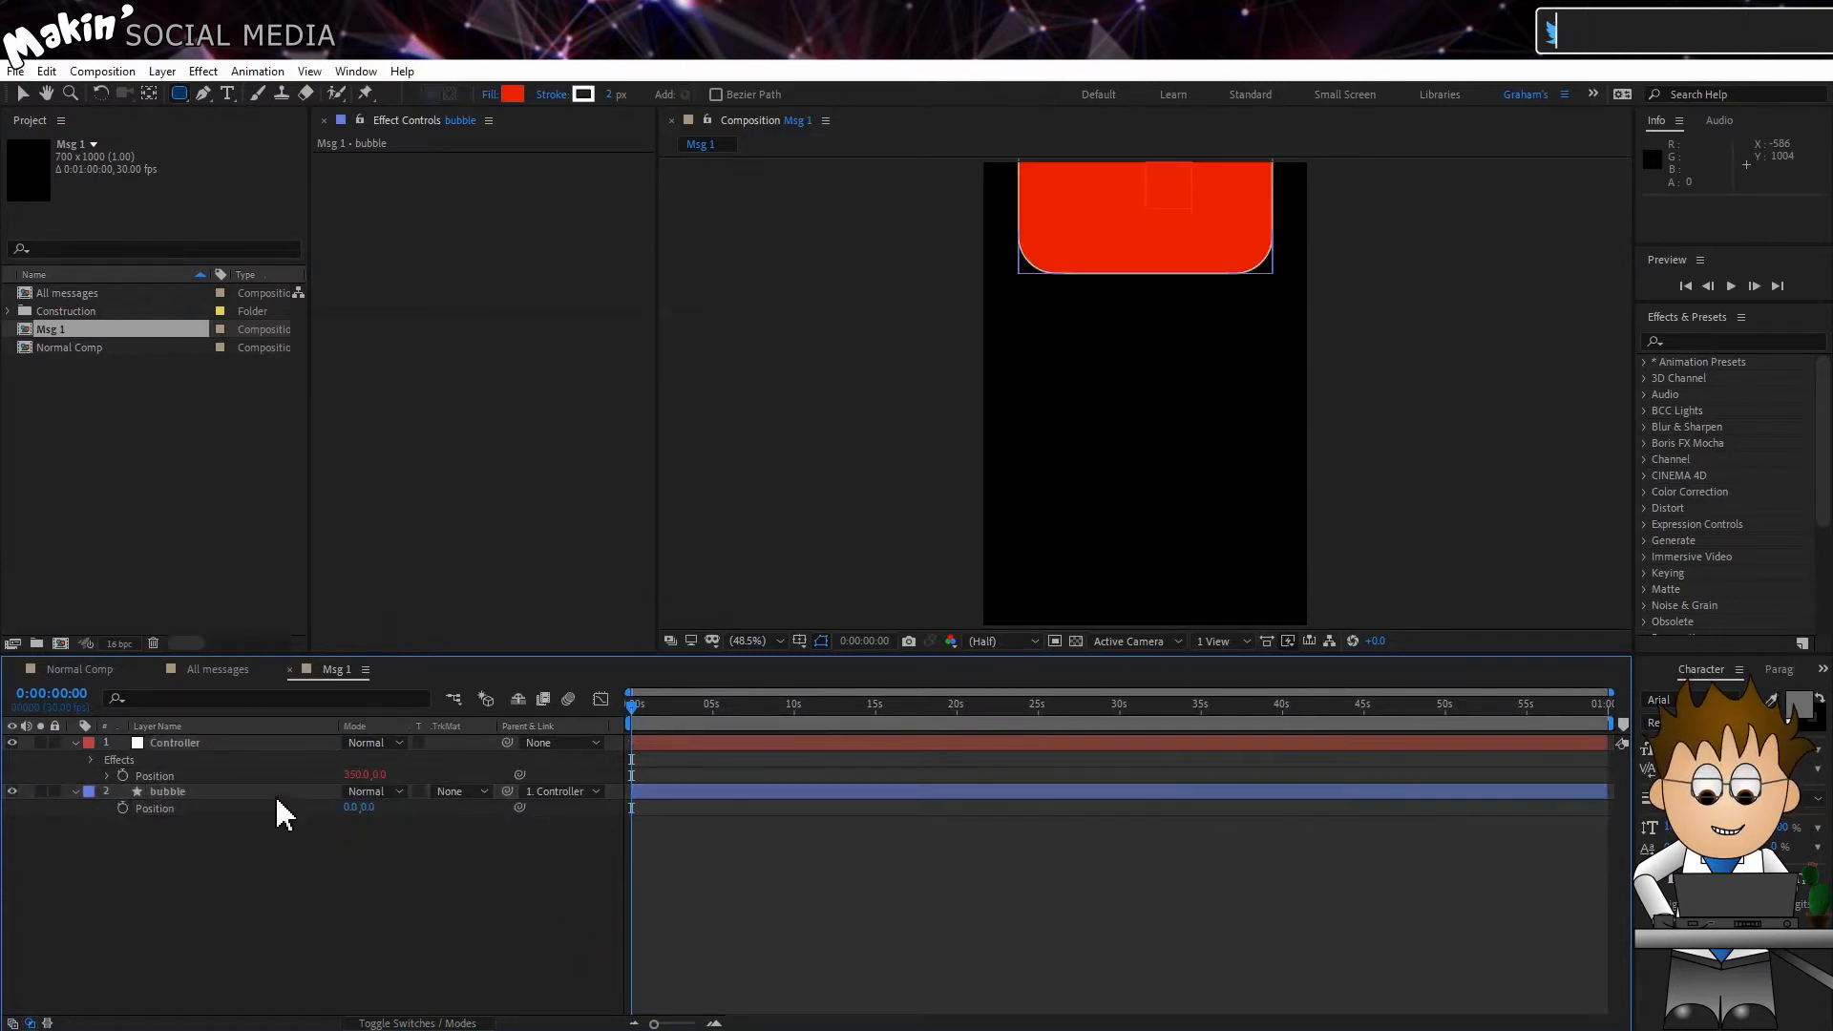
Step: Set the bubble layer's Anchor Point to 0, 0
key("a")
left_click(353, 808)
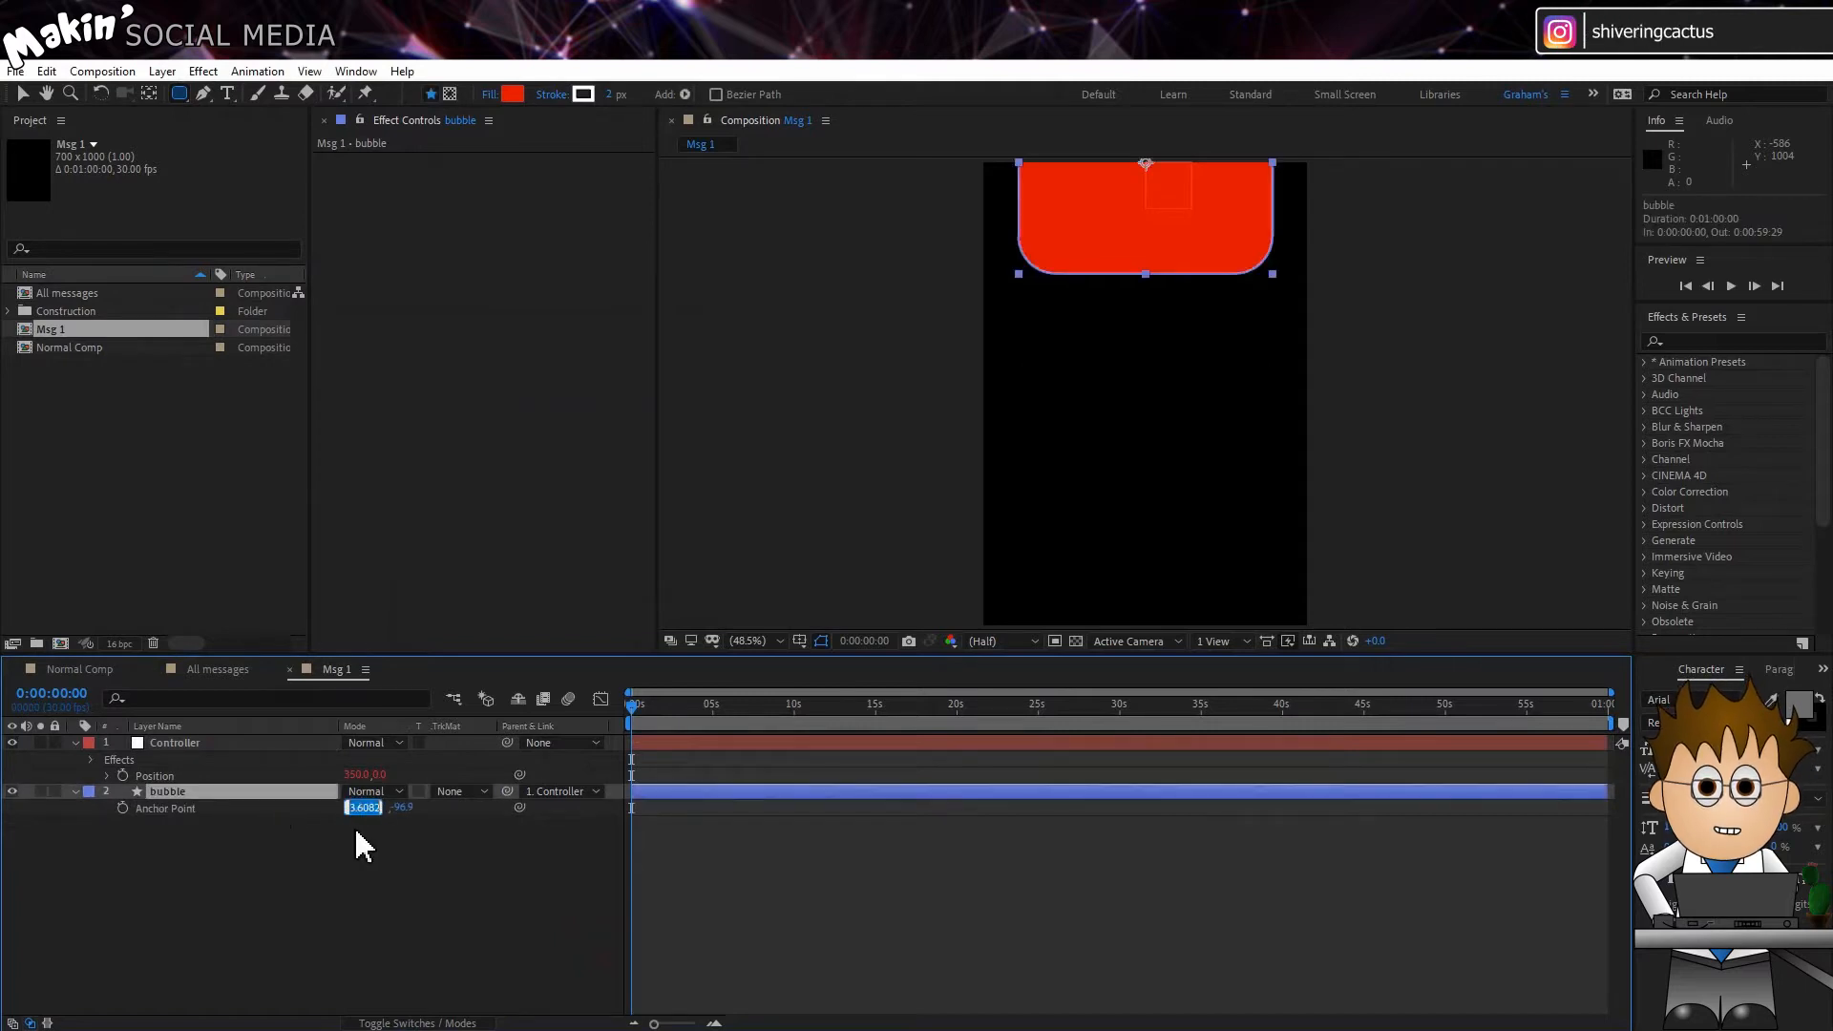
type("0")
key("Tab")
type("0")
key("Return")
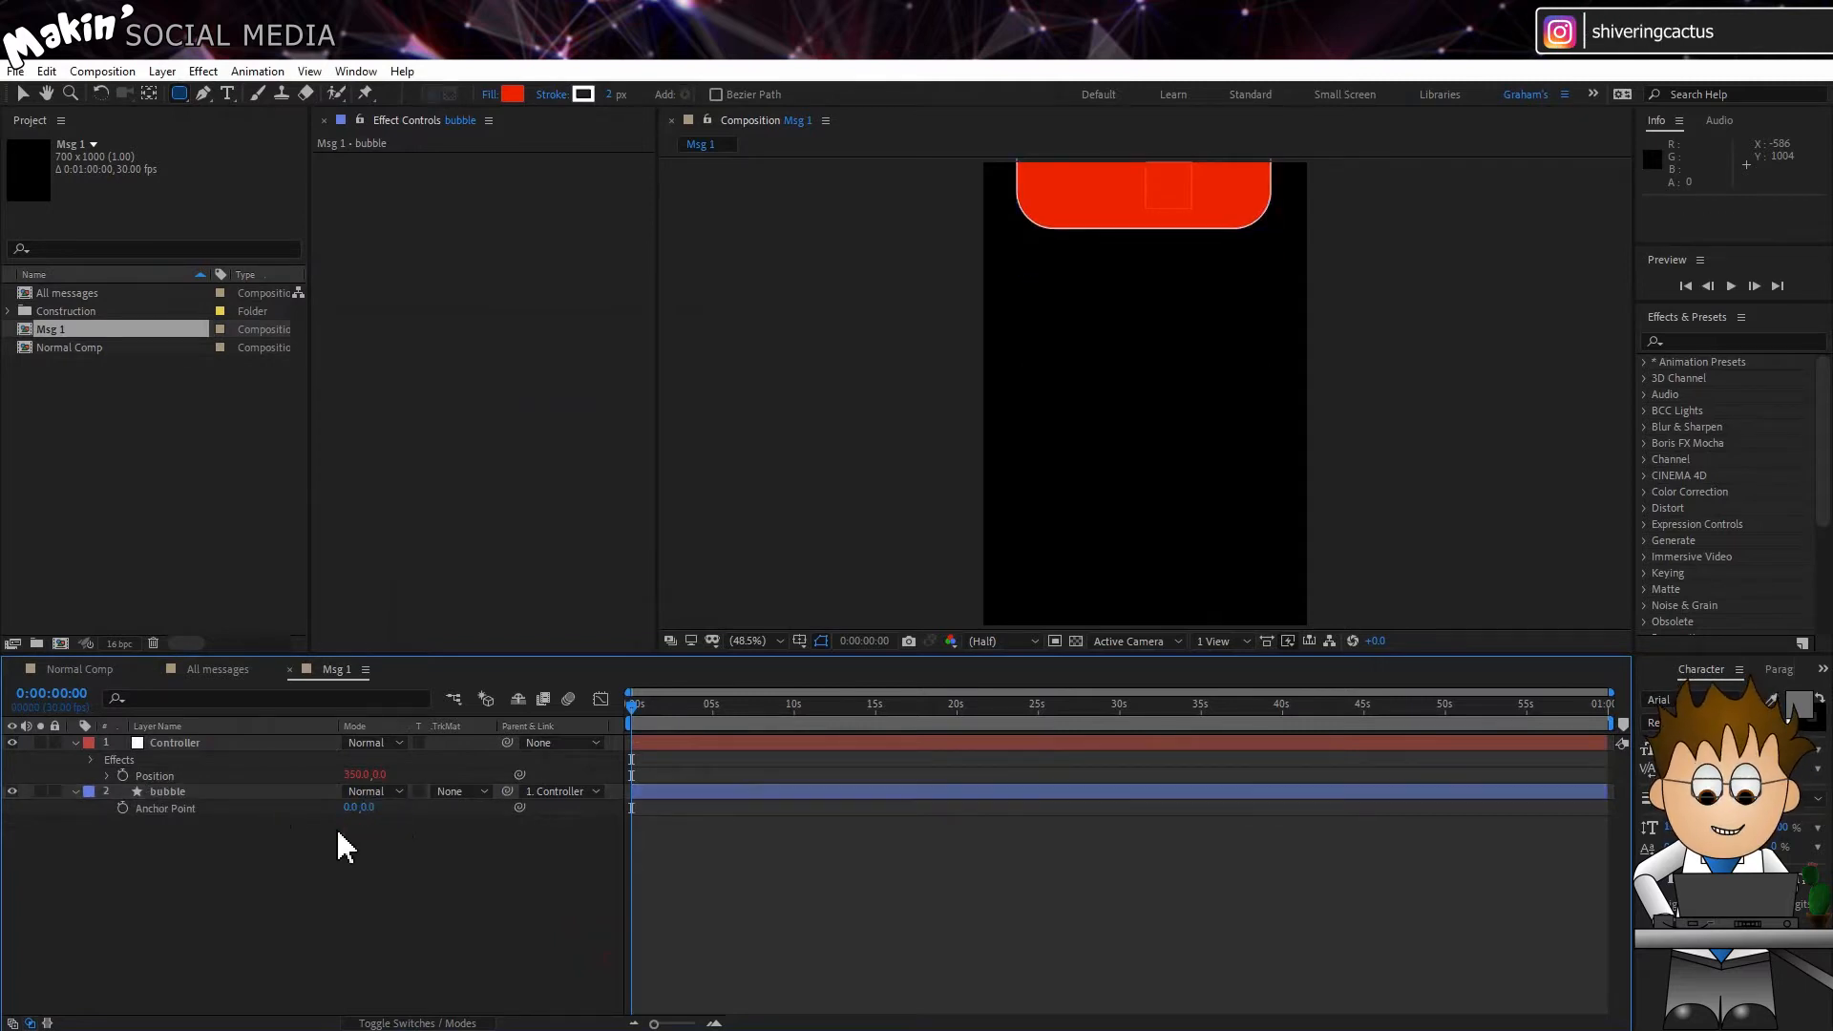
Step: Set the Roundness of the bubble layer's Rectangle Path 1 to 20
left_click(75, 791)
left_click(76, 791)
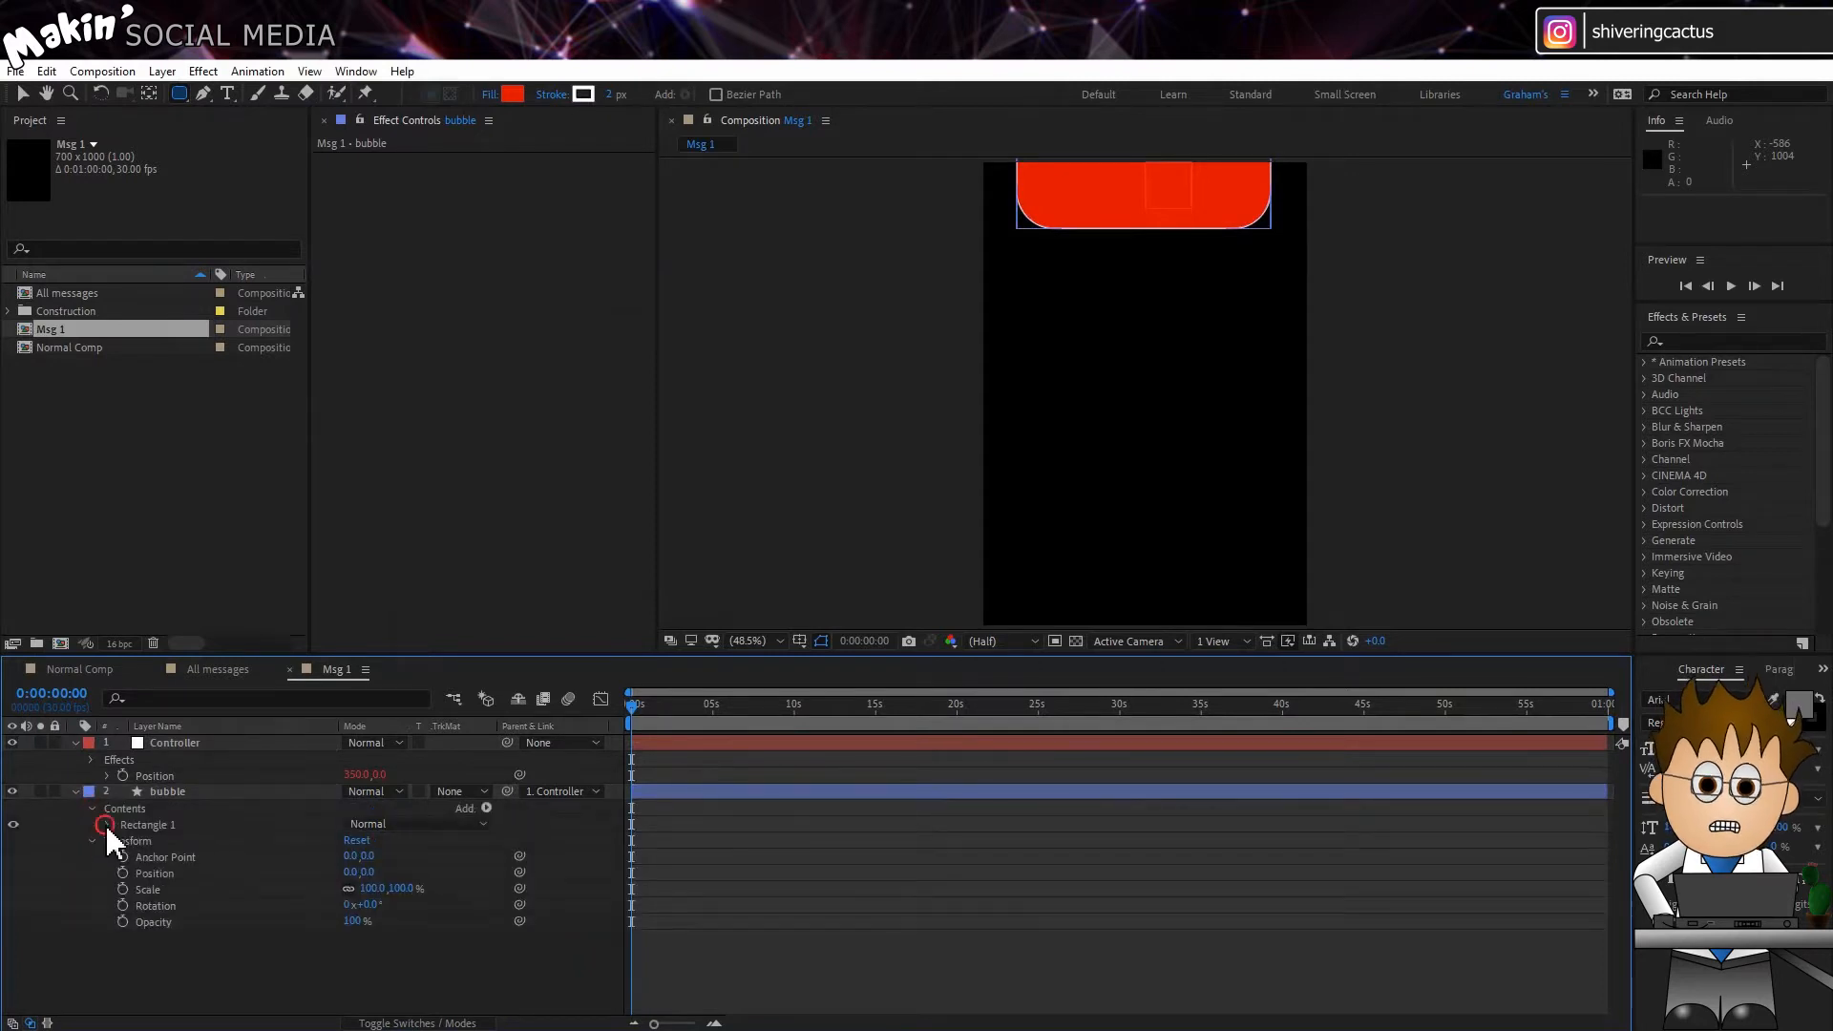
left_click(105, 823)
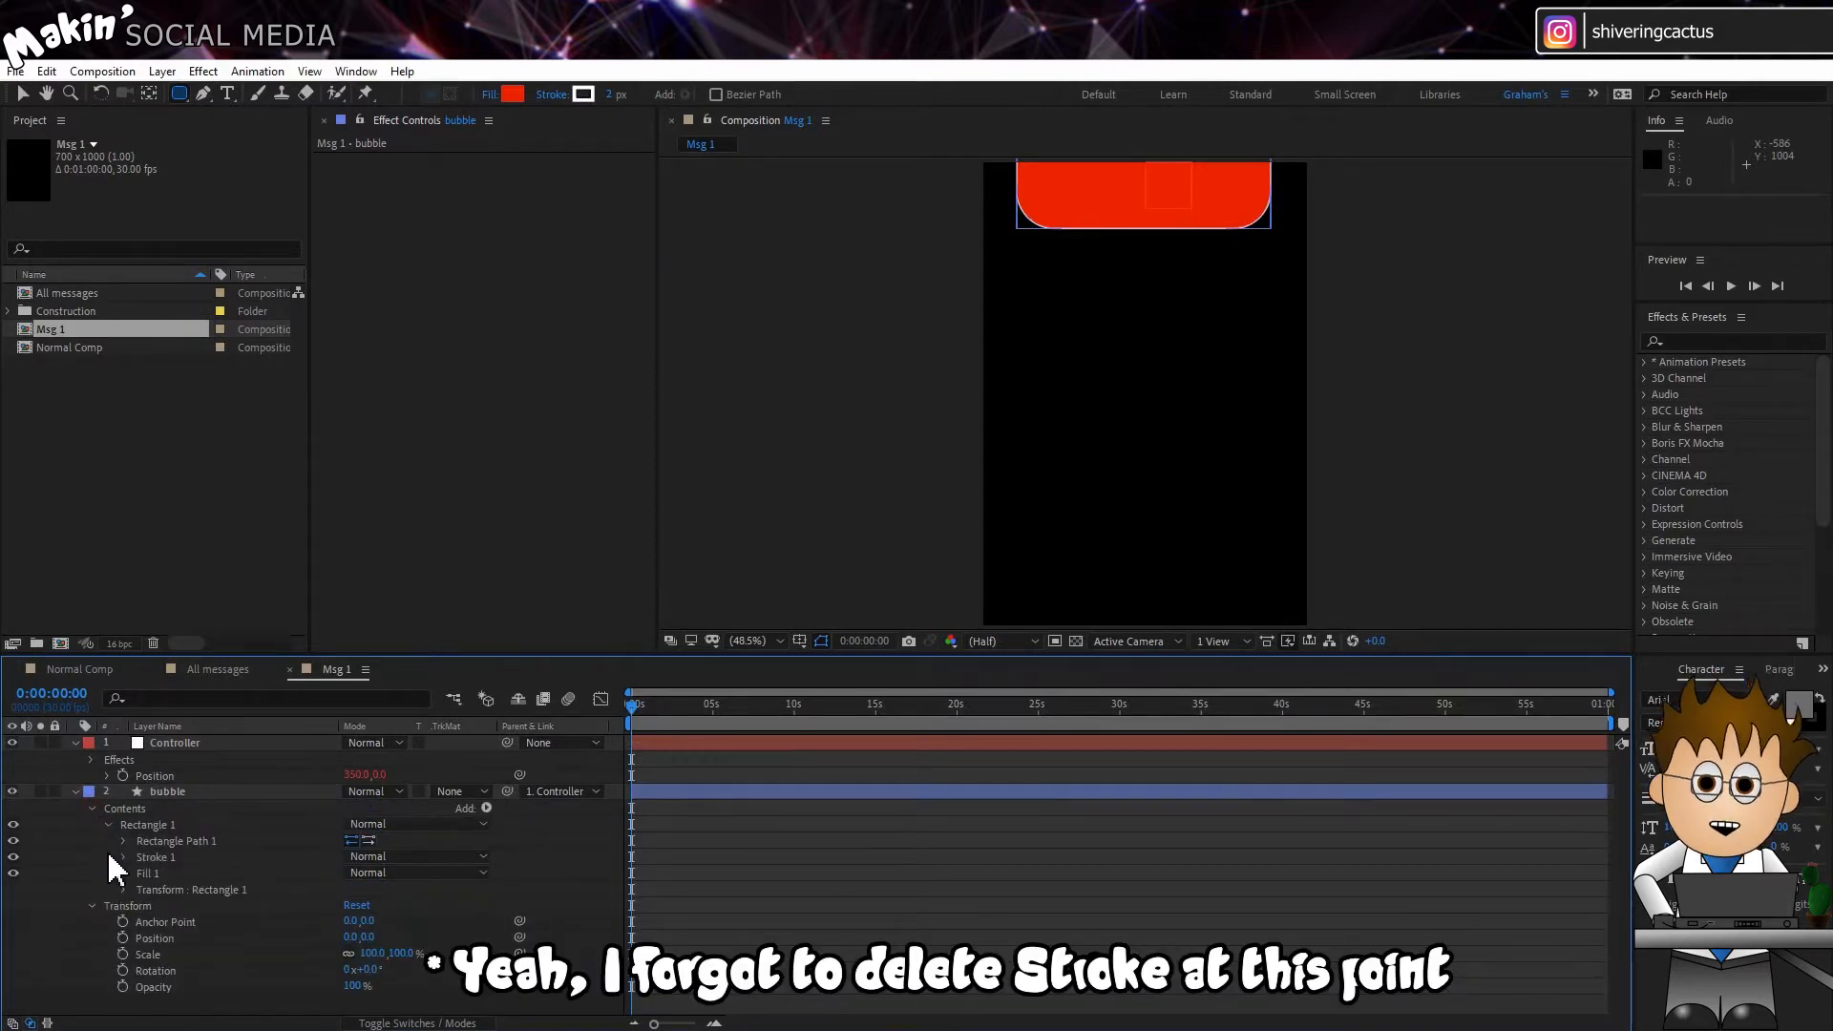
left_click(122, 841)
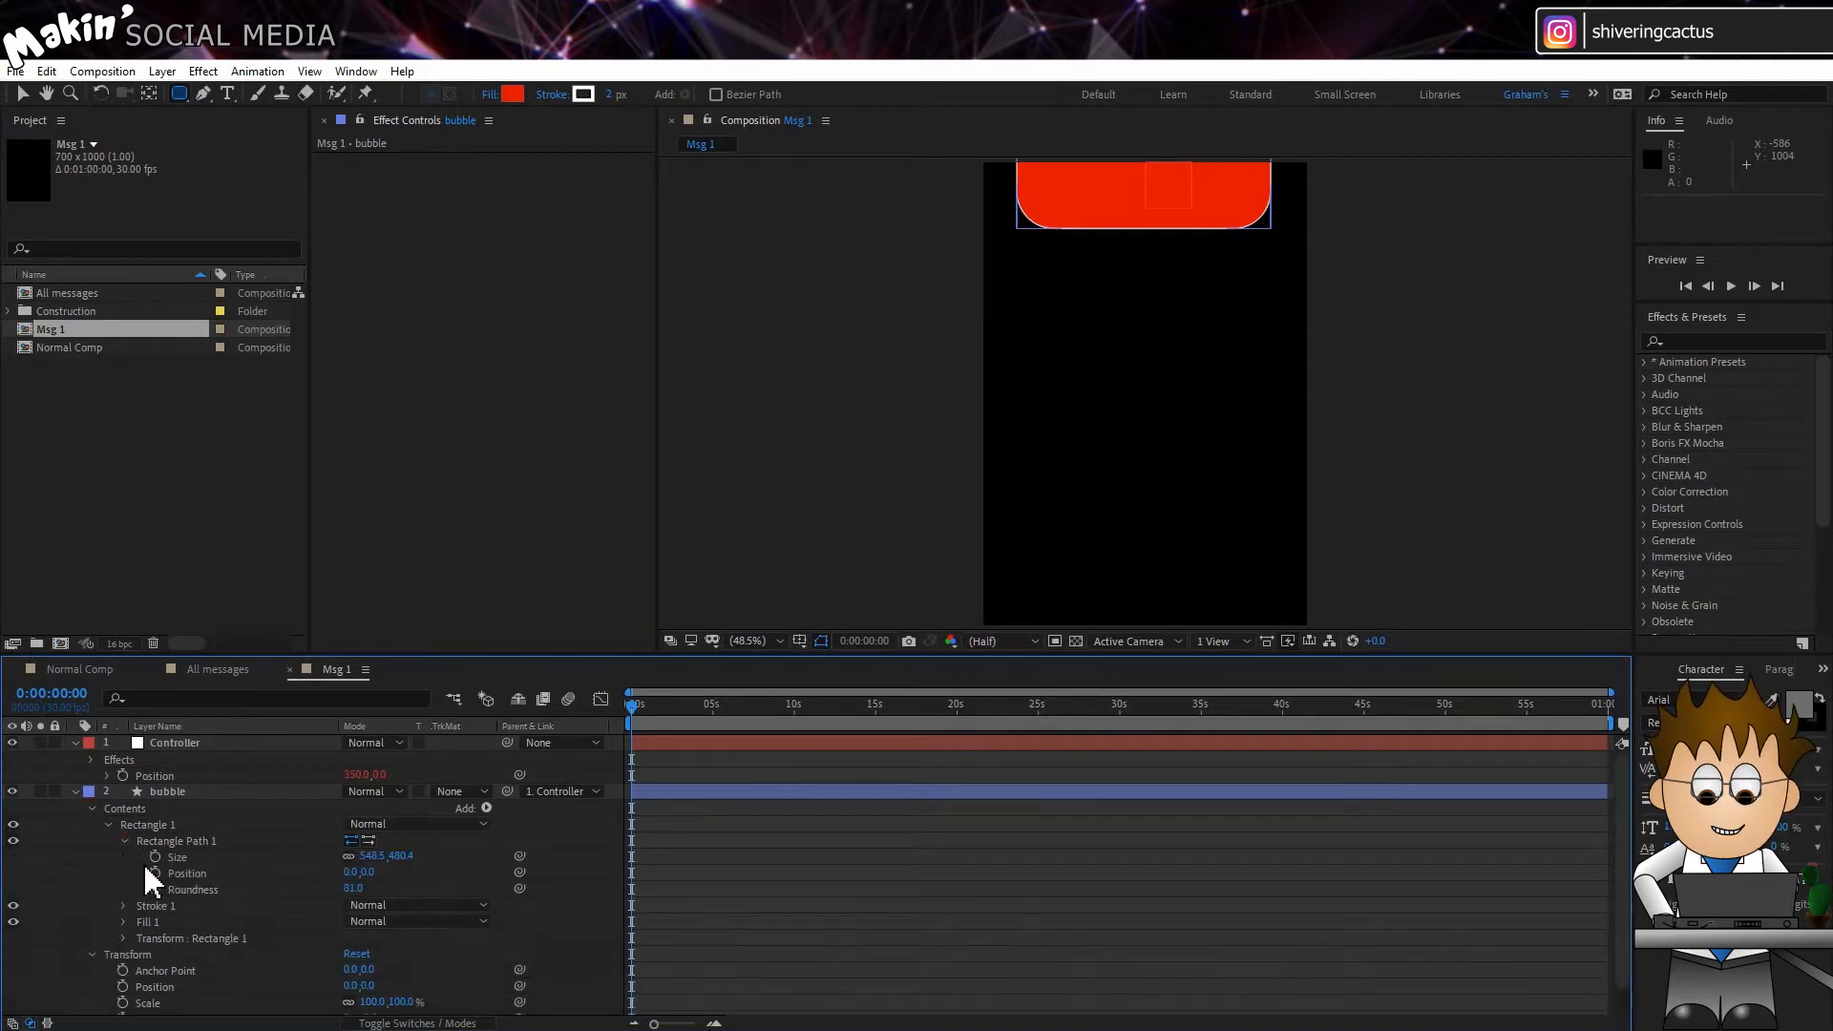
left_click_drag(351, 889, 357, 904)
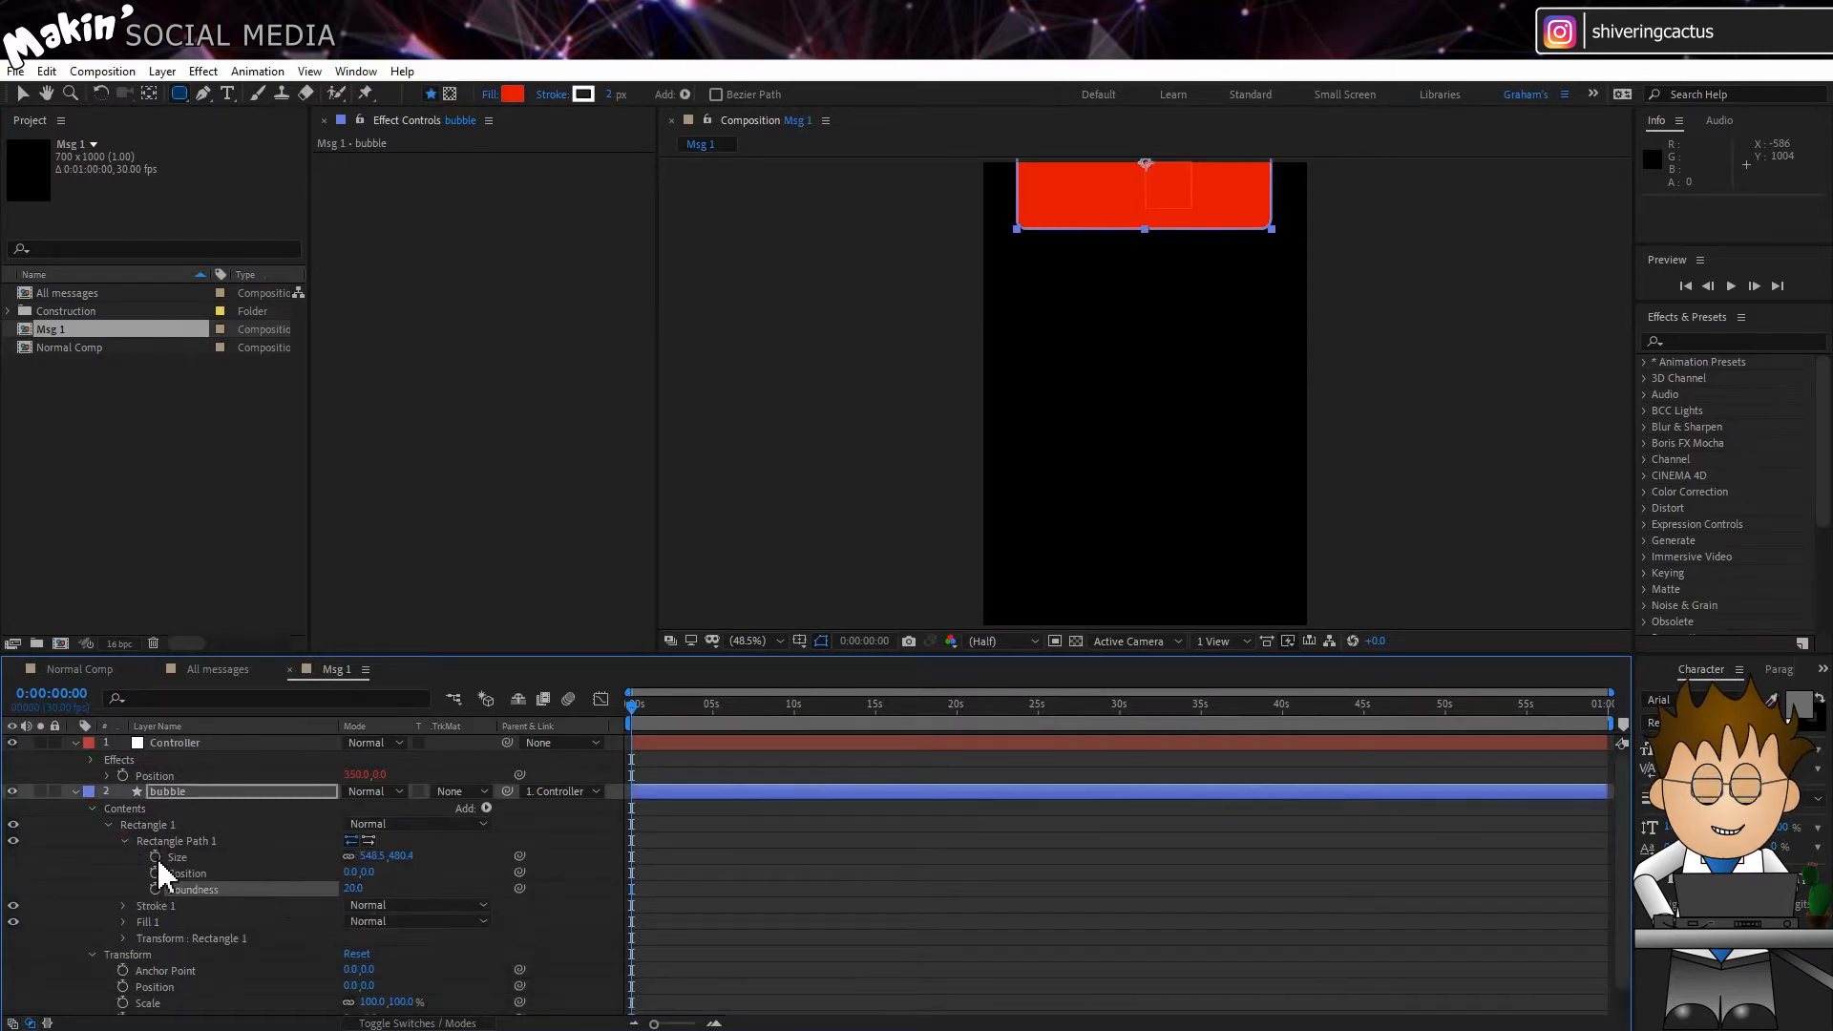
Step: Add an expression to Rectangle Path 1's Size with X = 640, Y linked to the Controller's Height slider, and [X,Y] as output
left_click(92, 761)
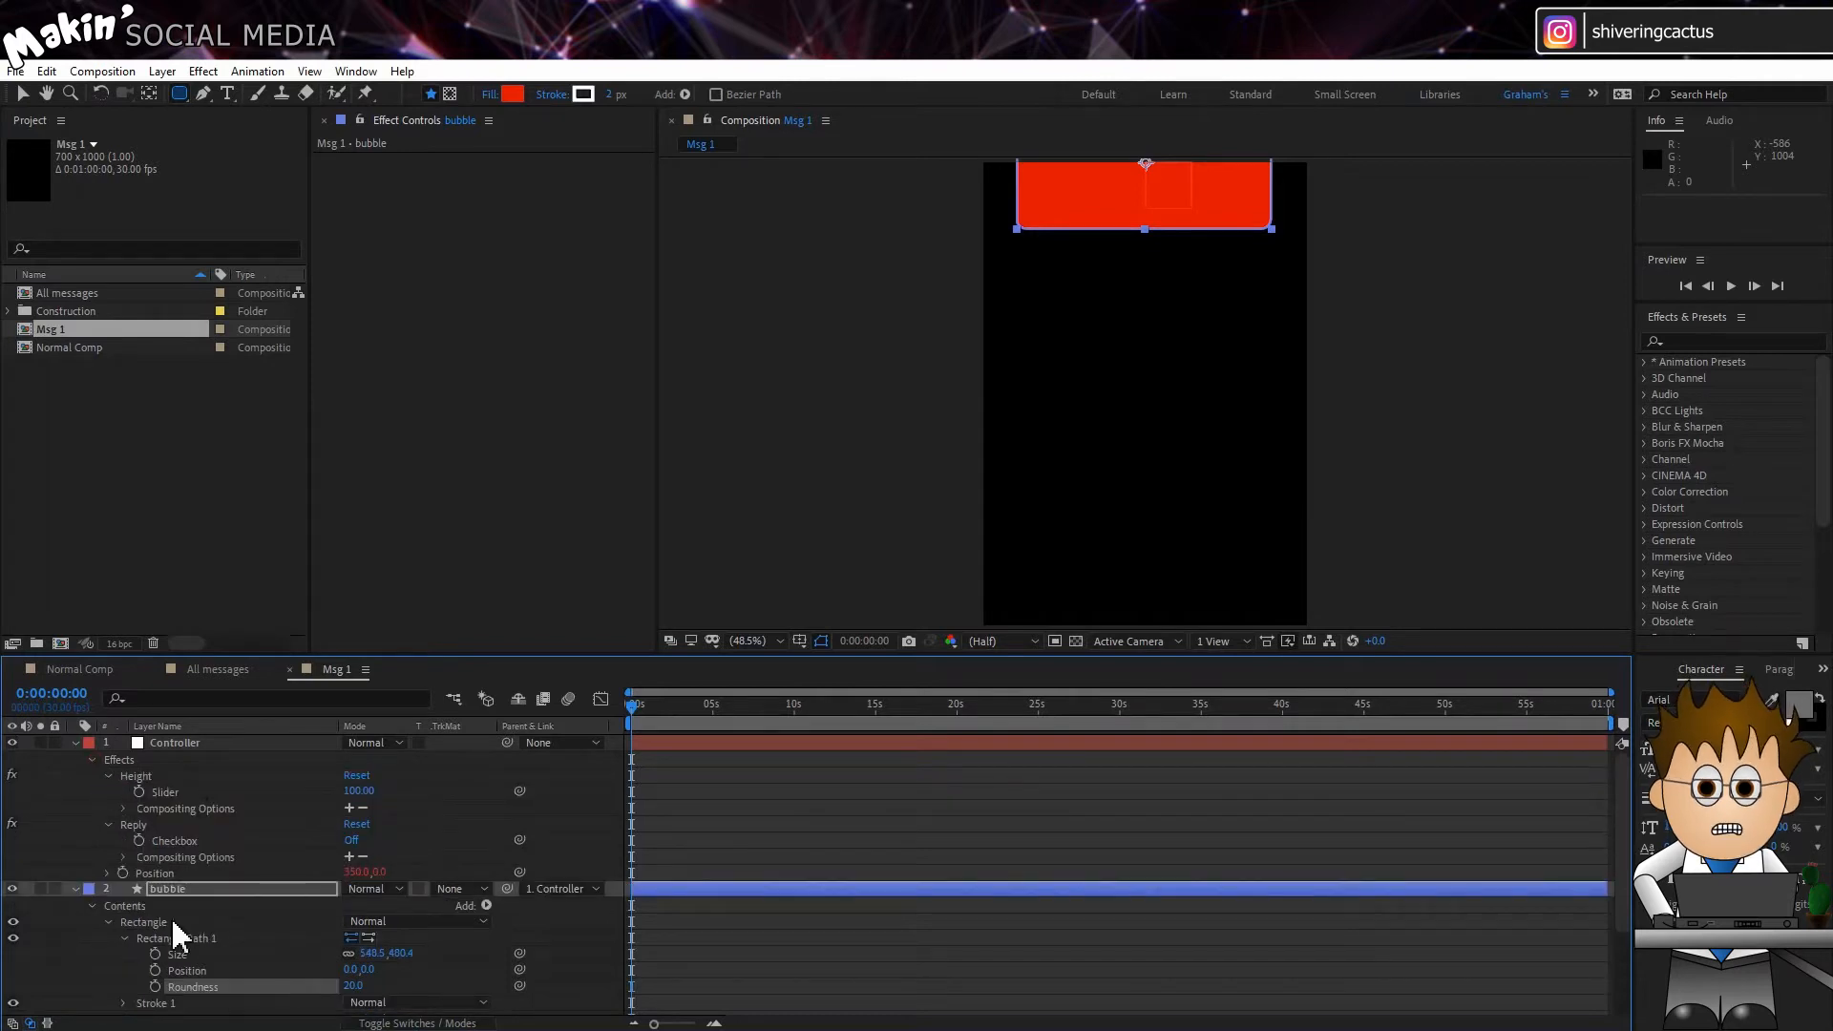
left_click(155, 954, "alt")
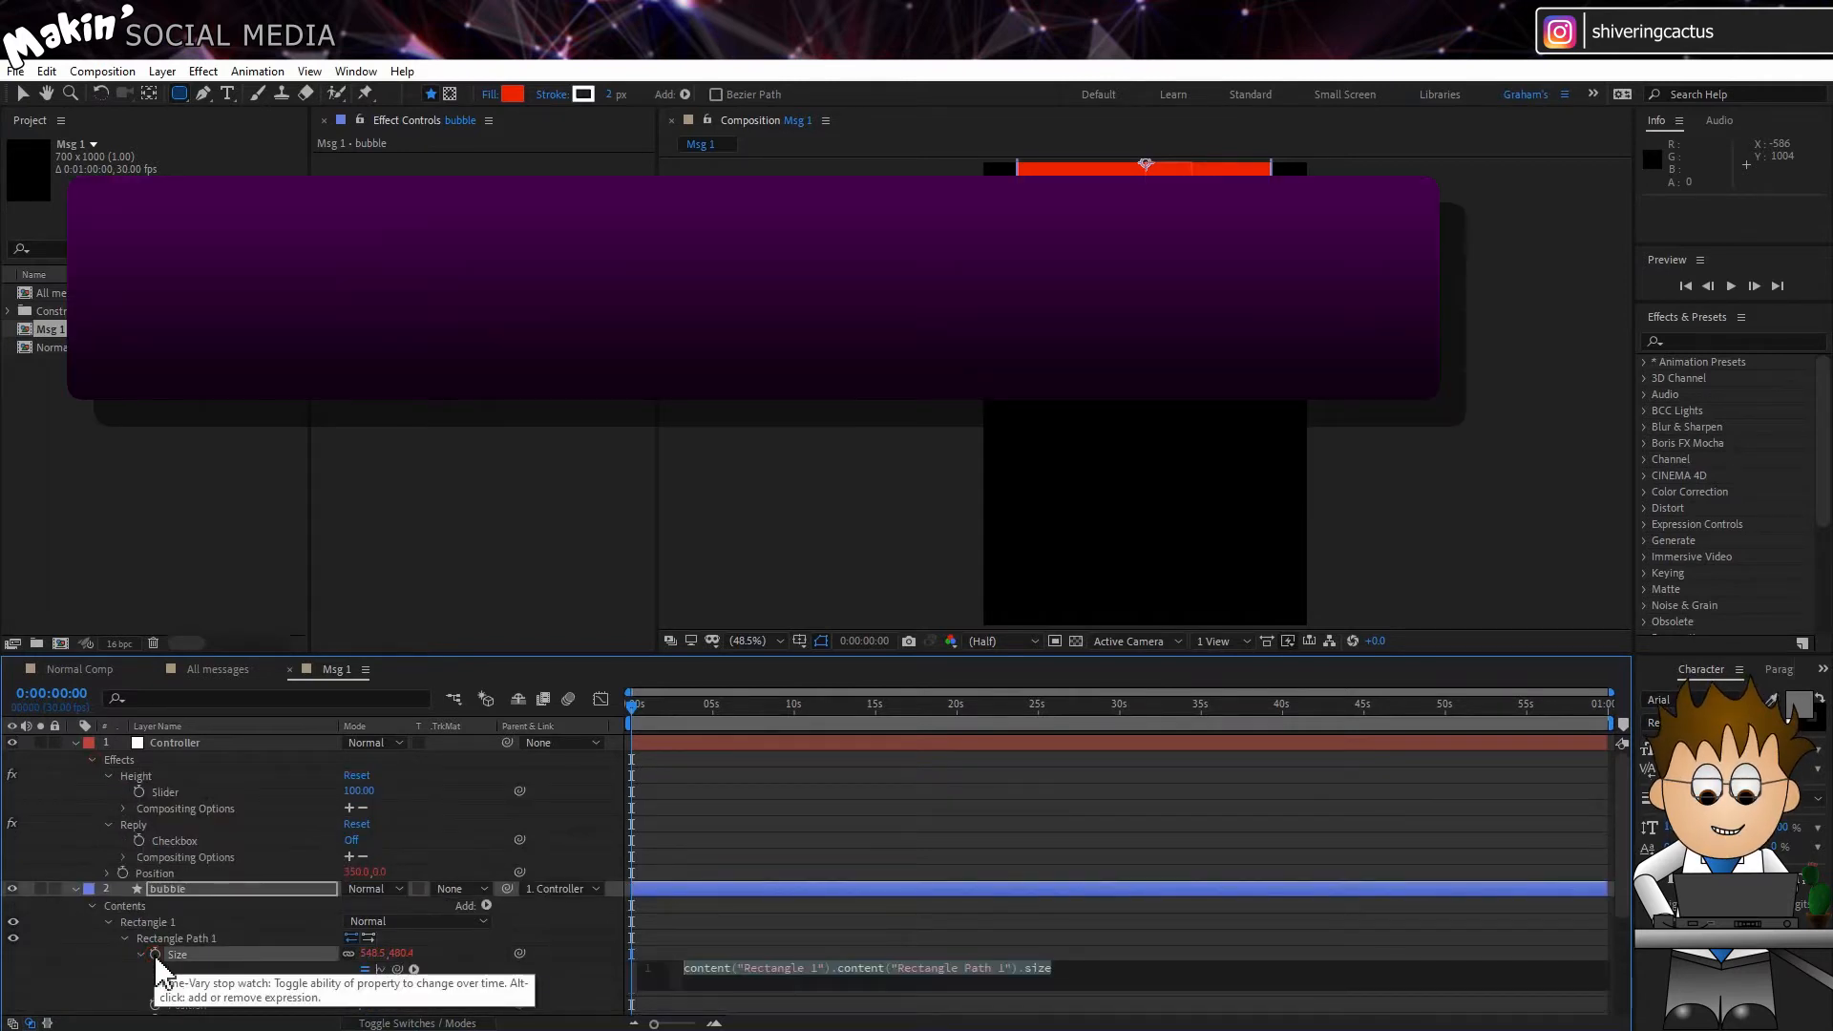
type("x = 640")
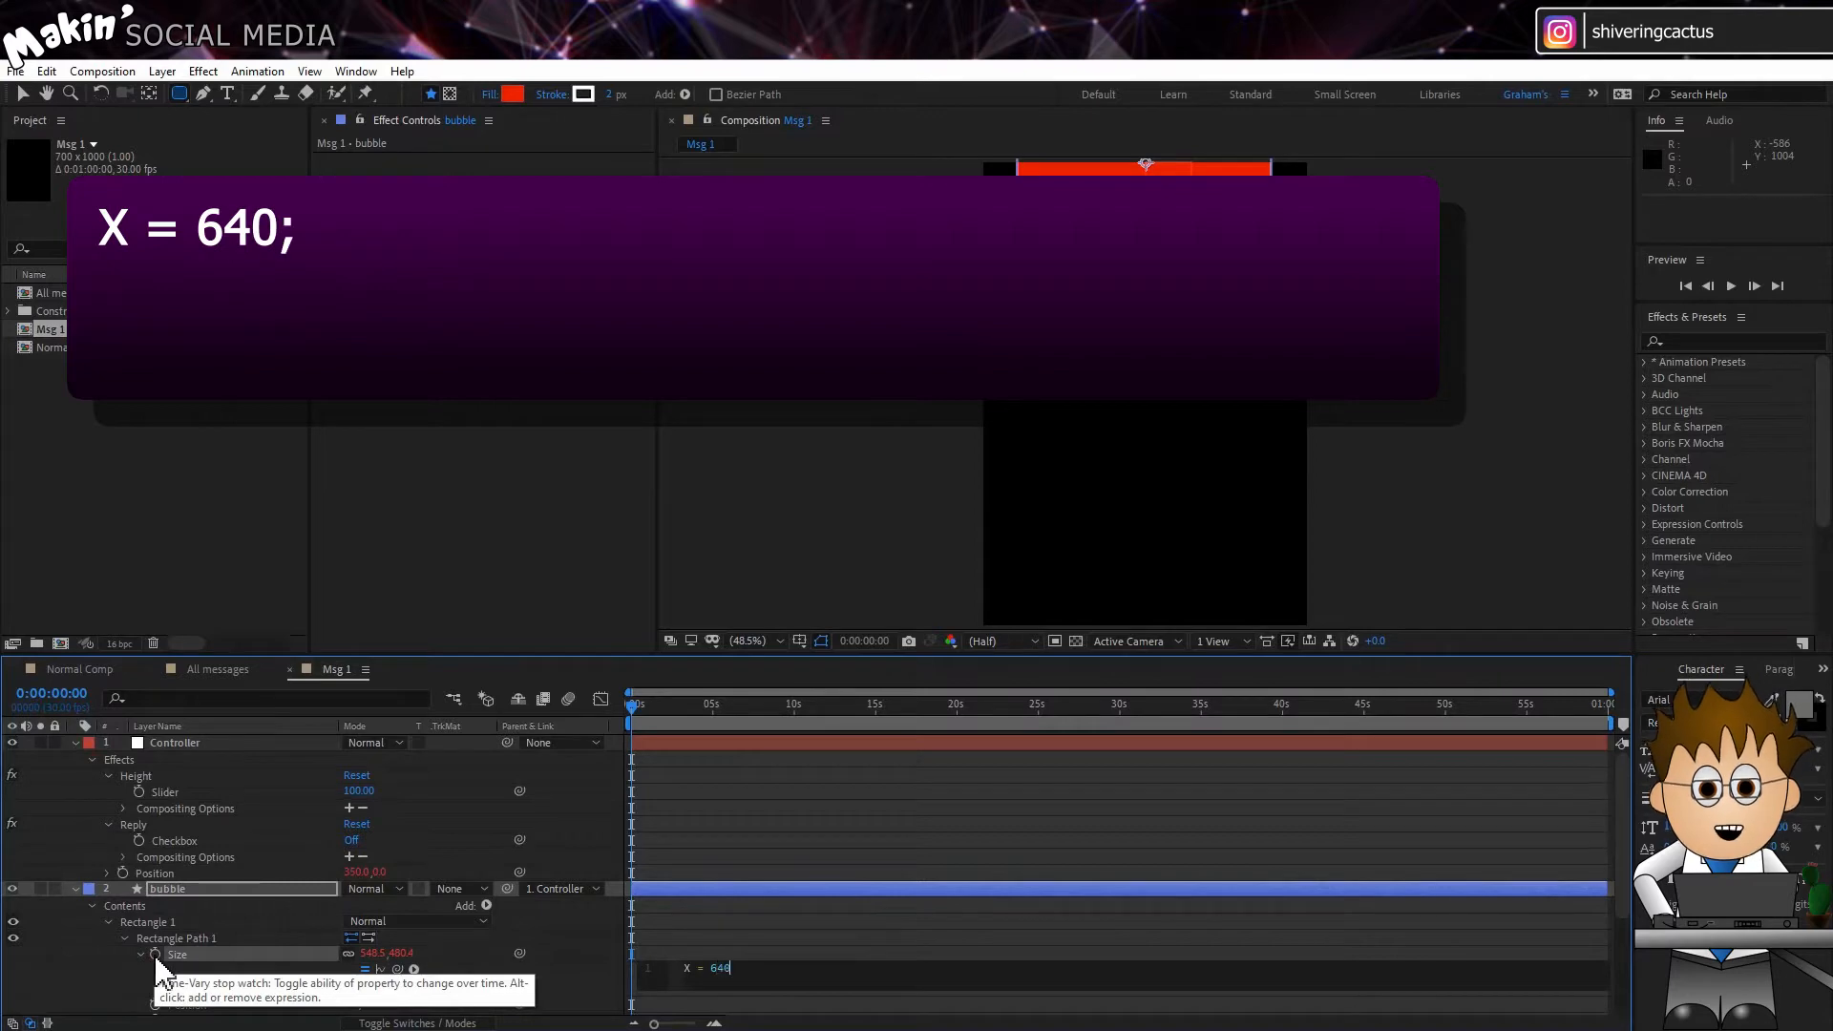
type("Y =")
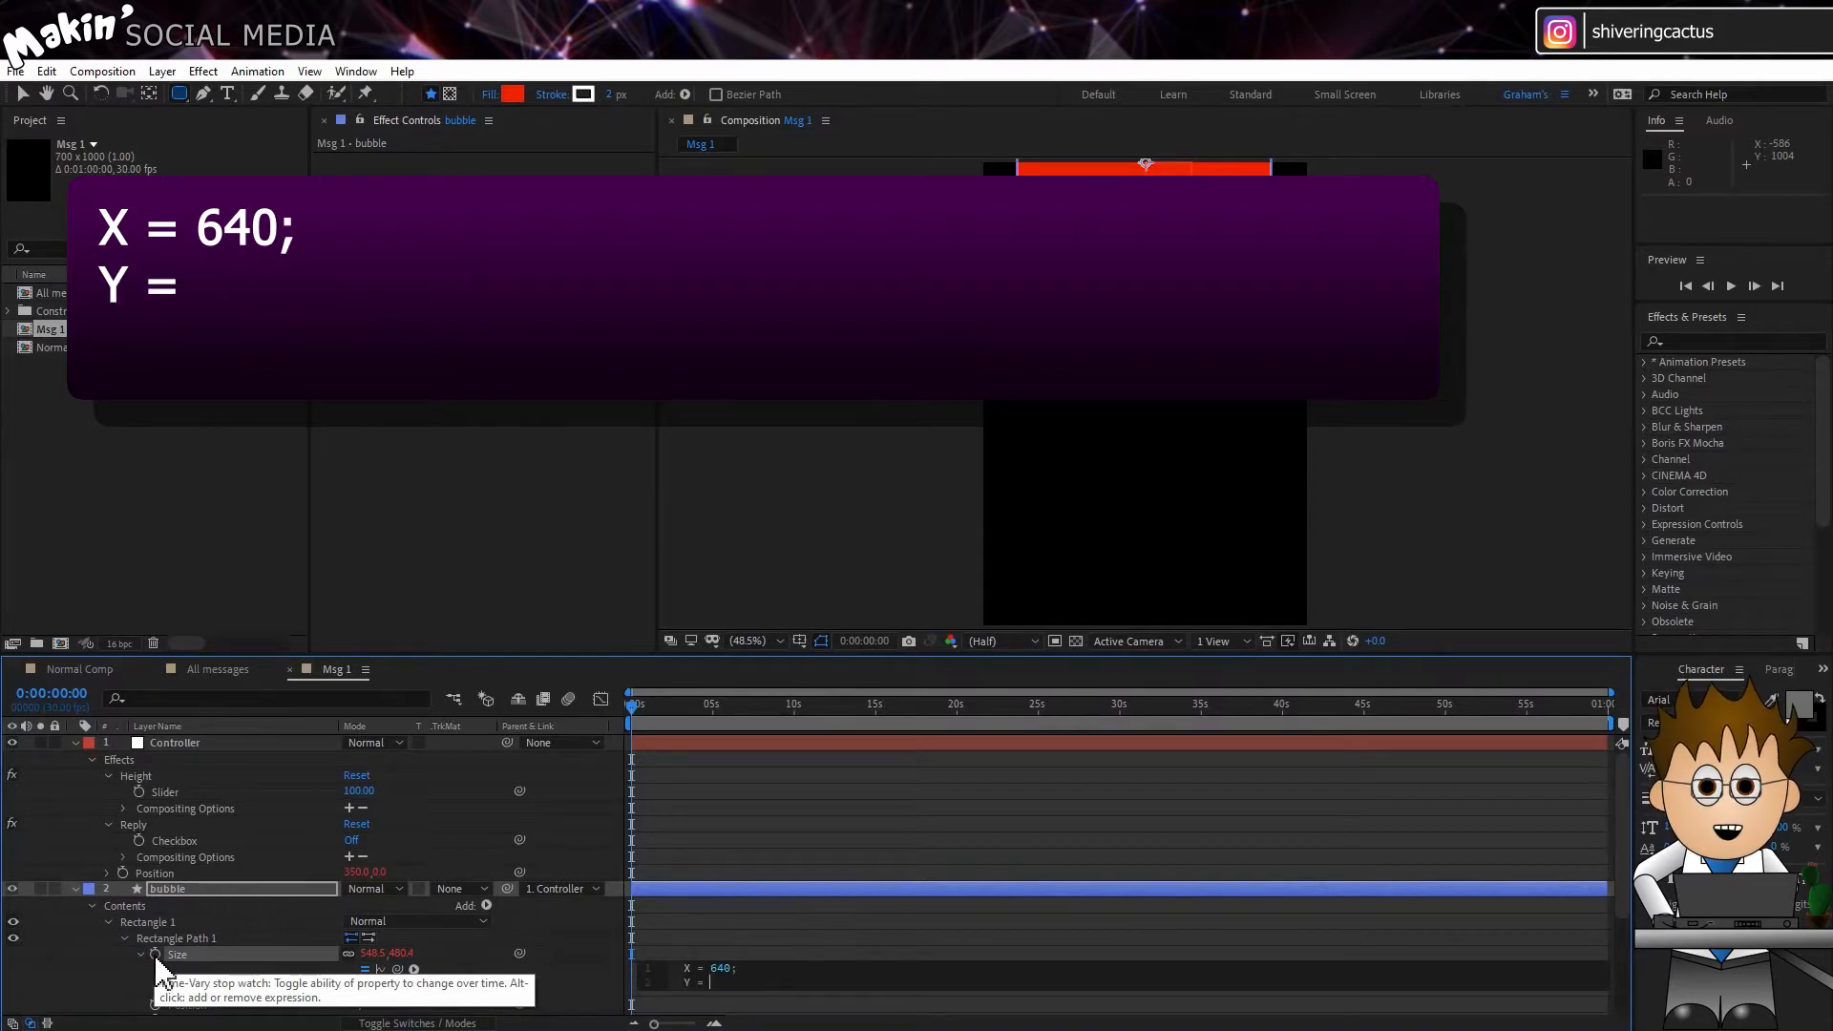
left_click_drag(397, 969, 163, 792)
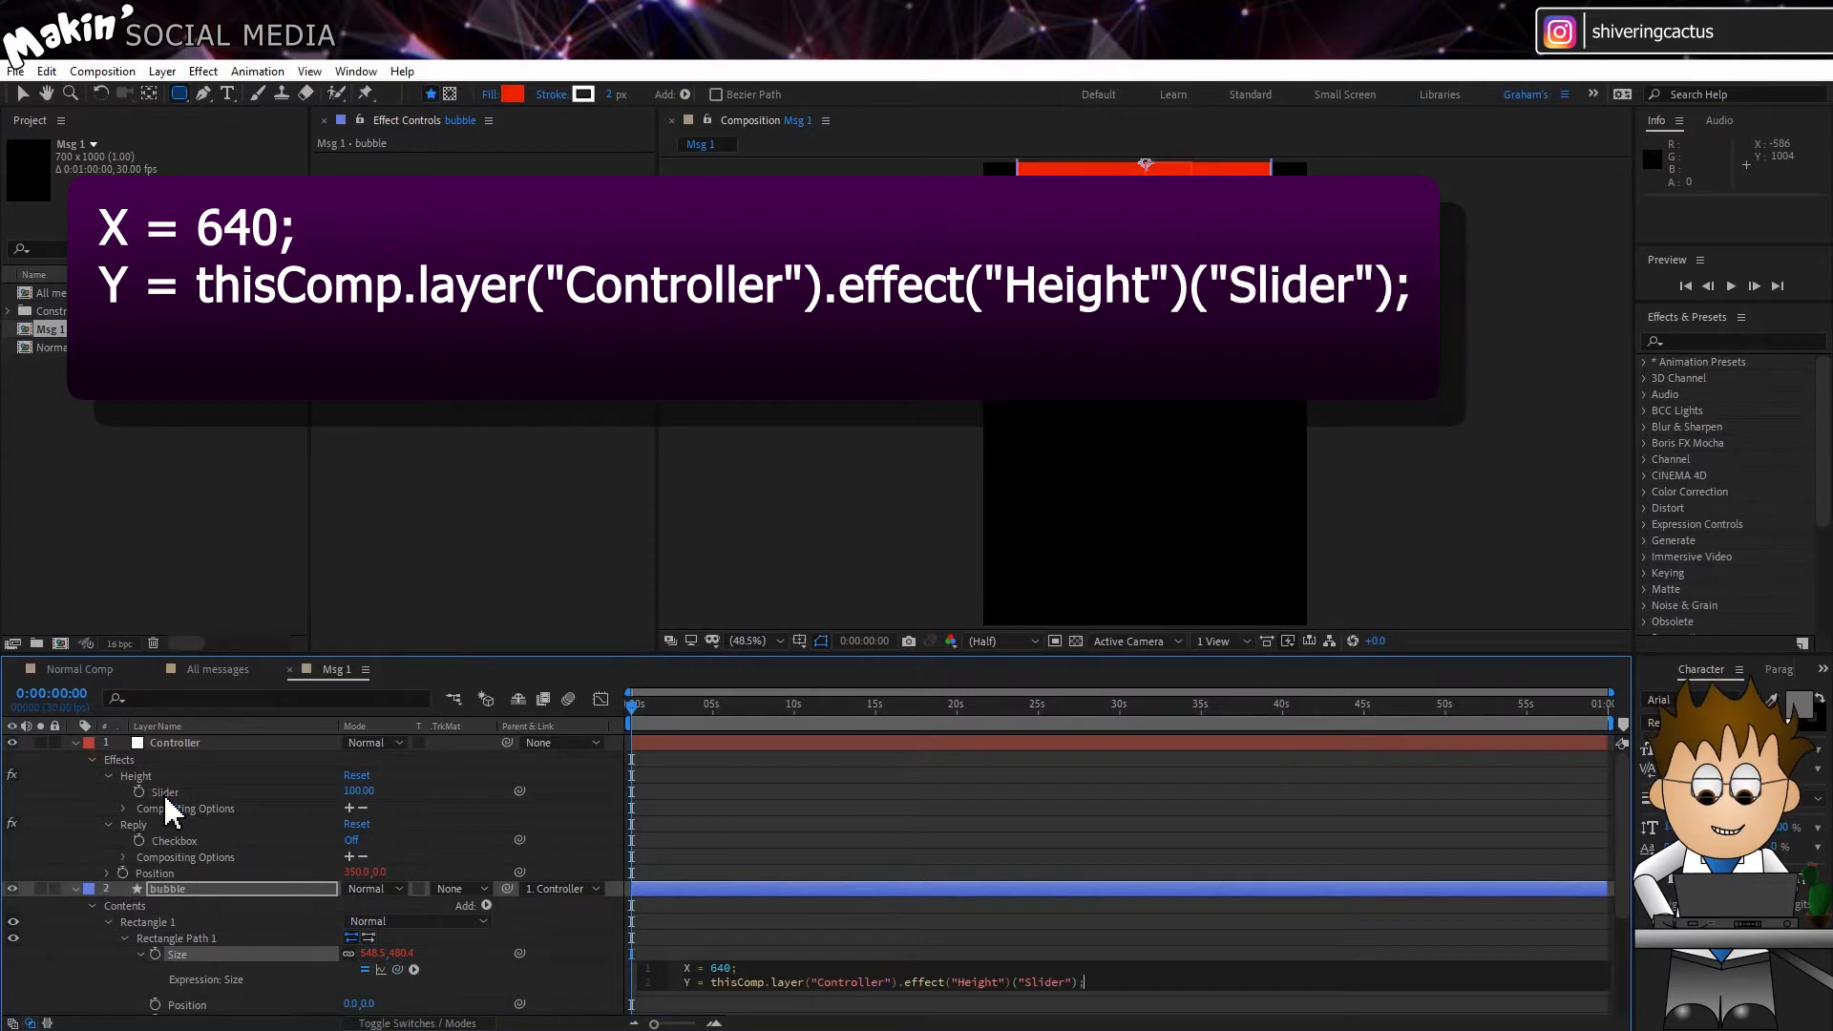
type(";")
key("Return")
type("[X,Y")
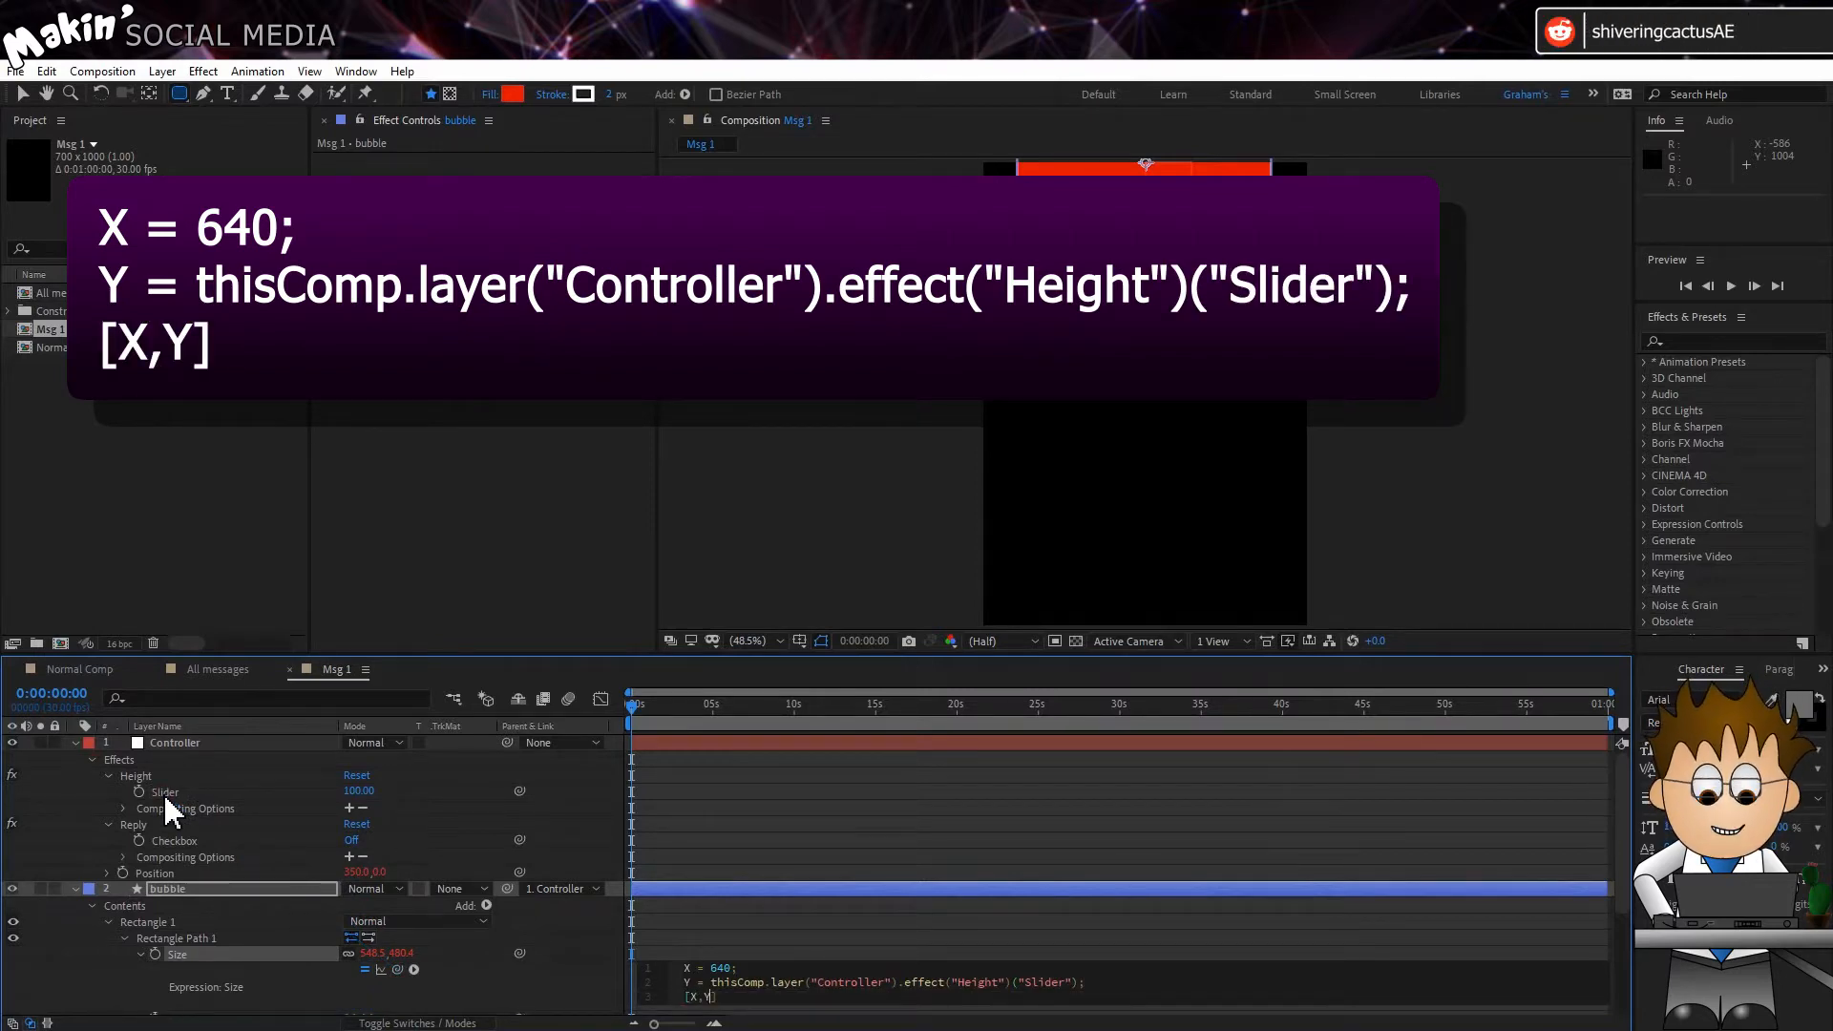
left_click(783, 781)
Step: Add an expression to Rectangle Path 1's Position with X = 0, Y = -100 plus the Controller's Height slider divided by 2, and [X,Y] as output
key("space")
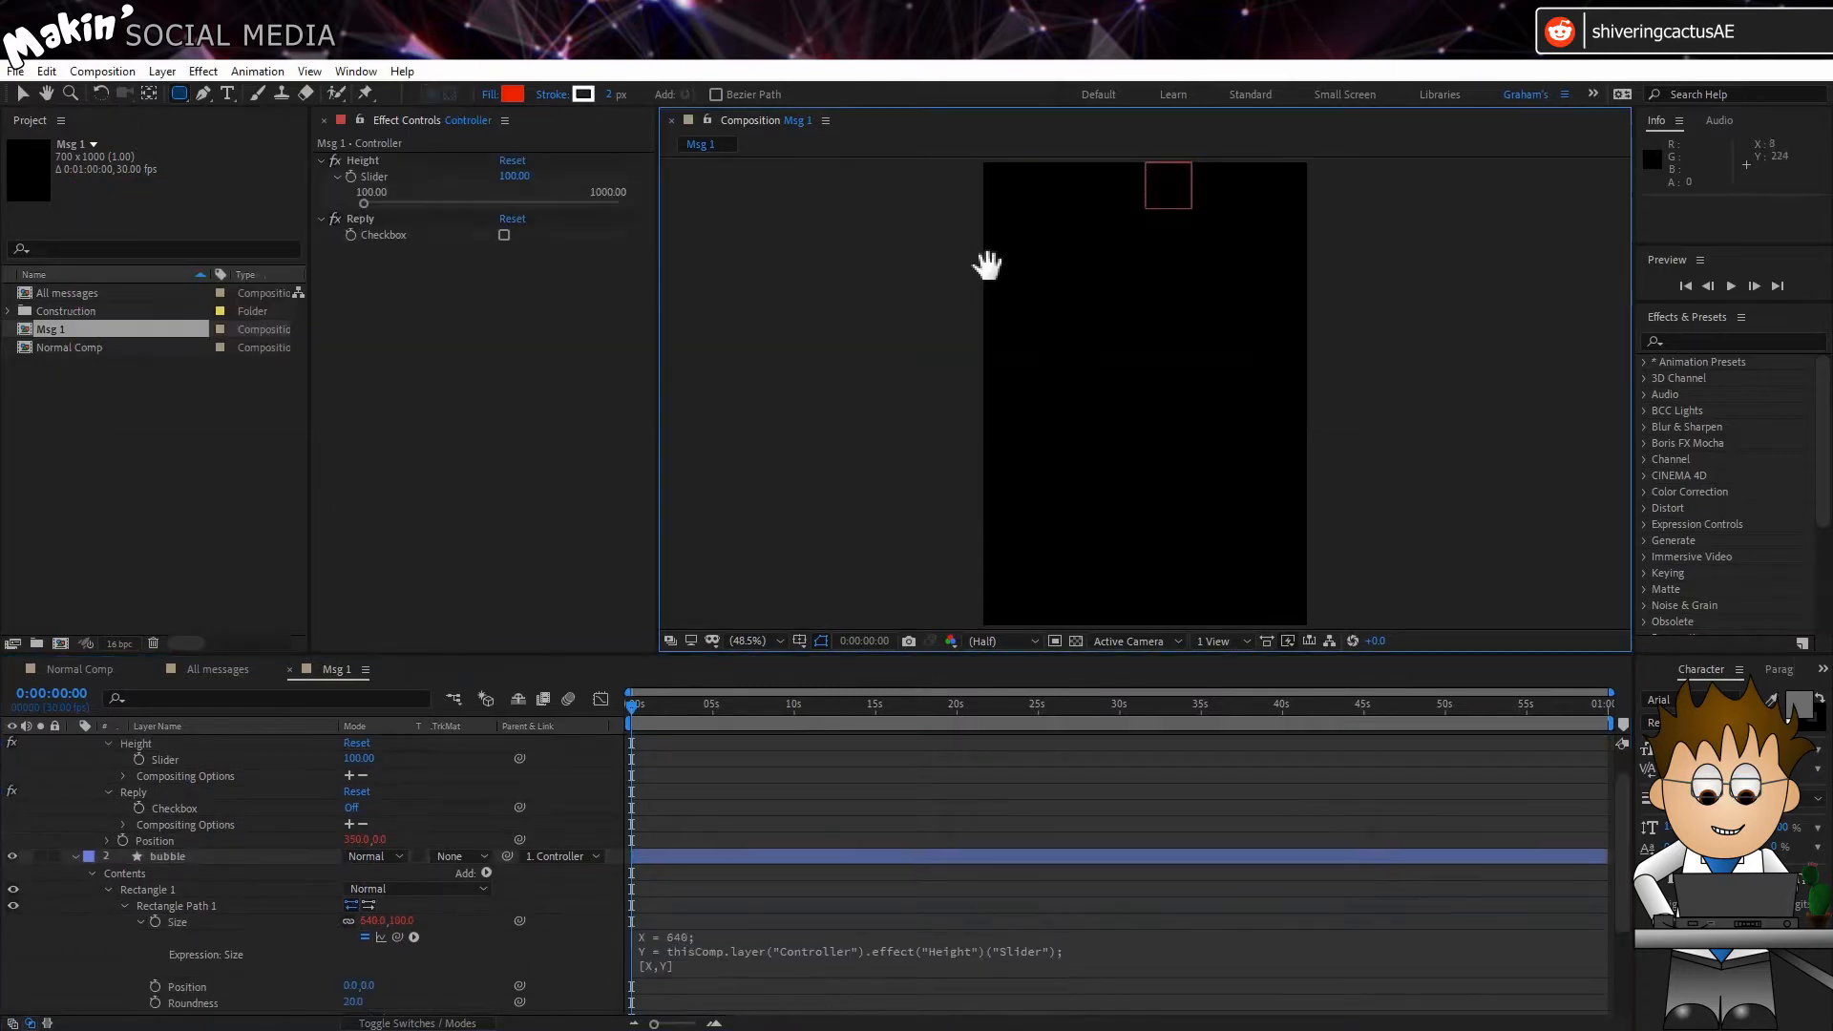
left_click_drag(998, 238, 998, 442)
scroll(444, 955, "down", 1)
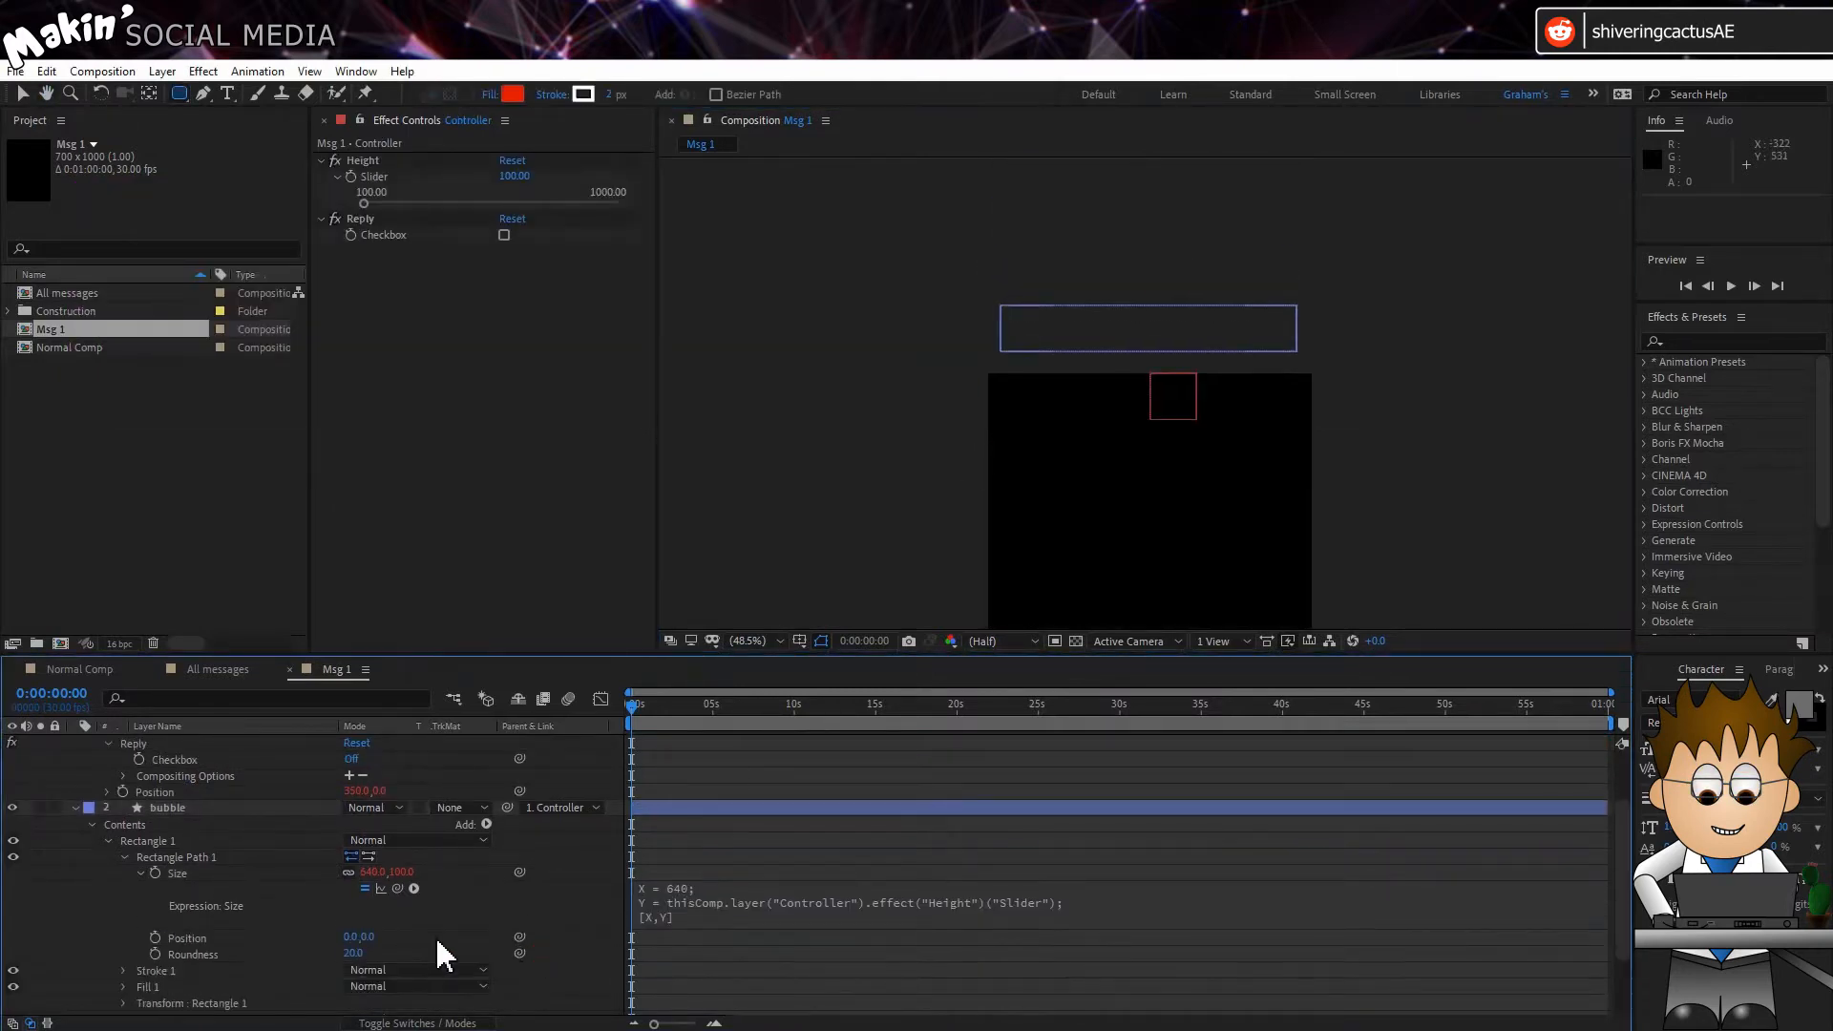
scroll(243, 909, "down", 1)
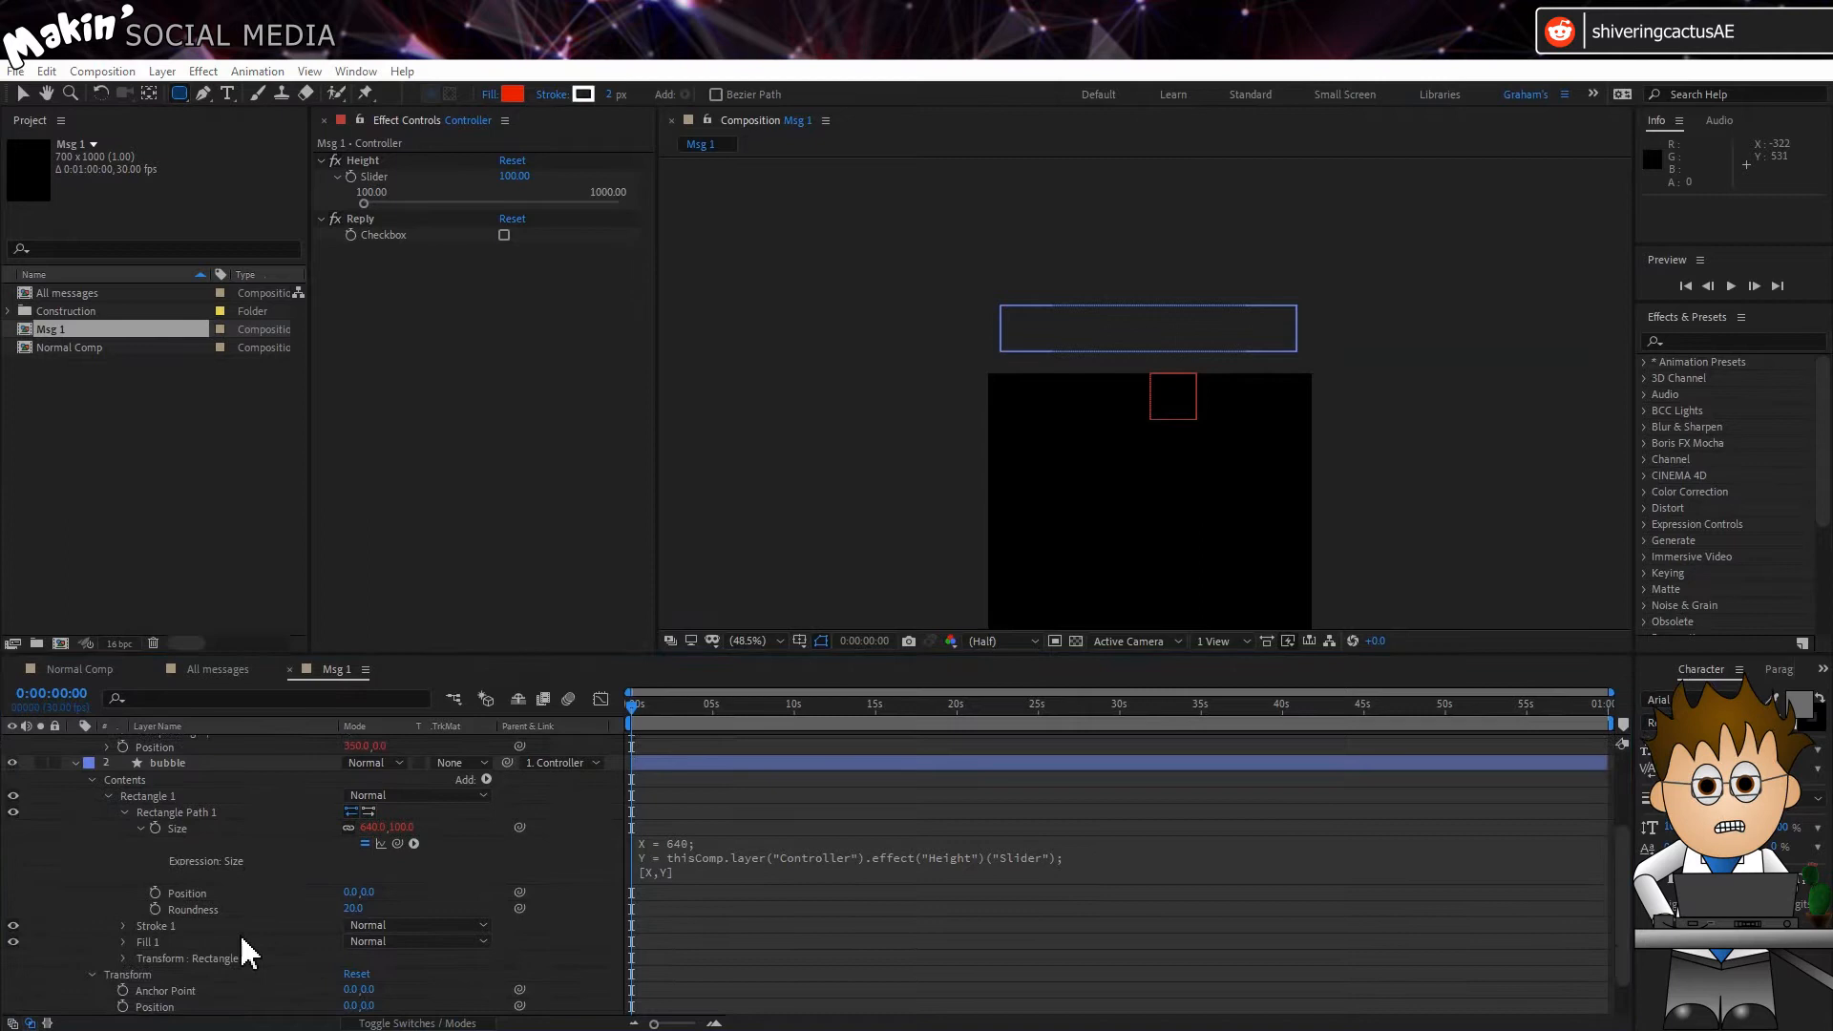
left_click(156, 893, "alt")
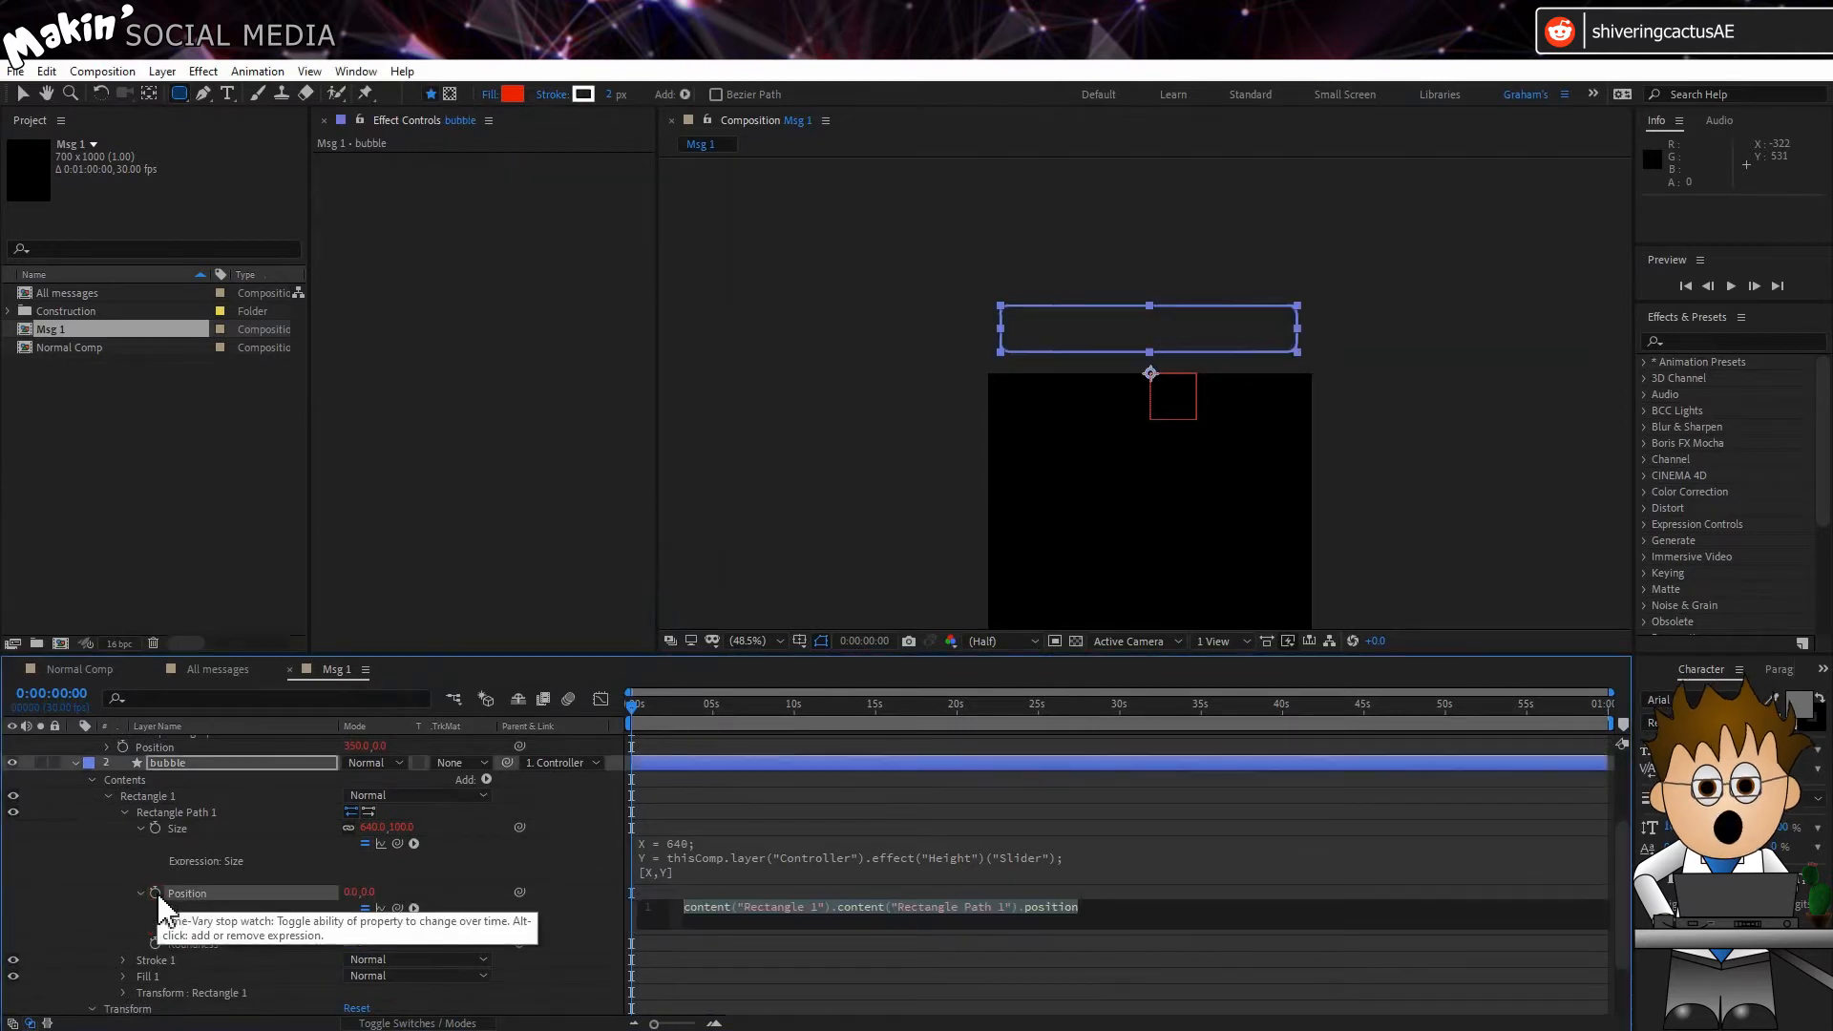
type("x")
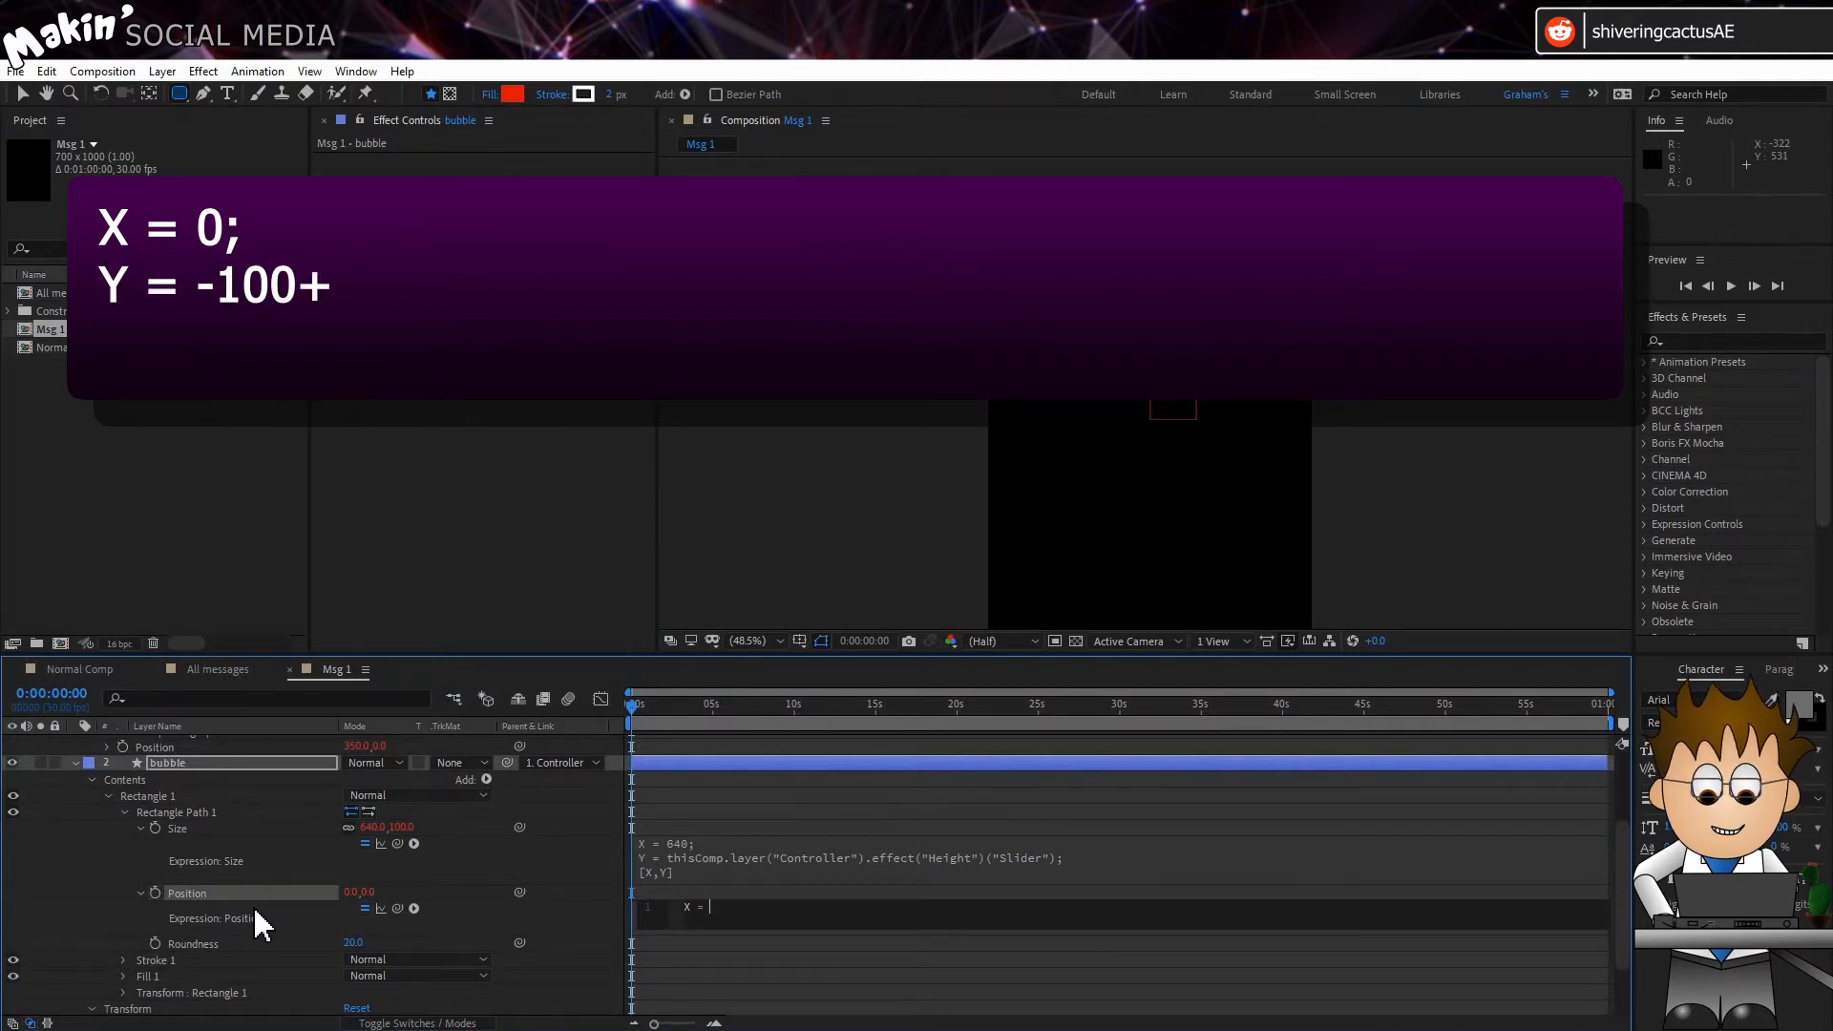
type("-100")
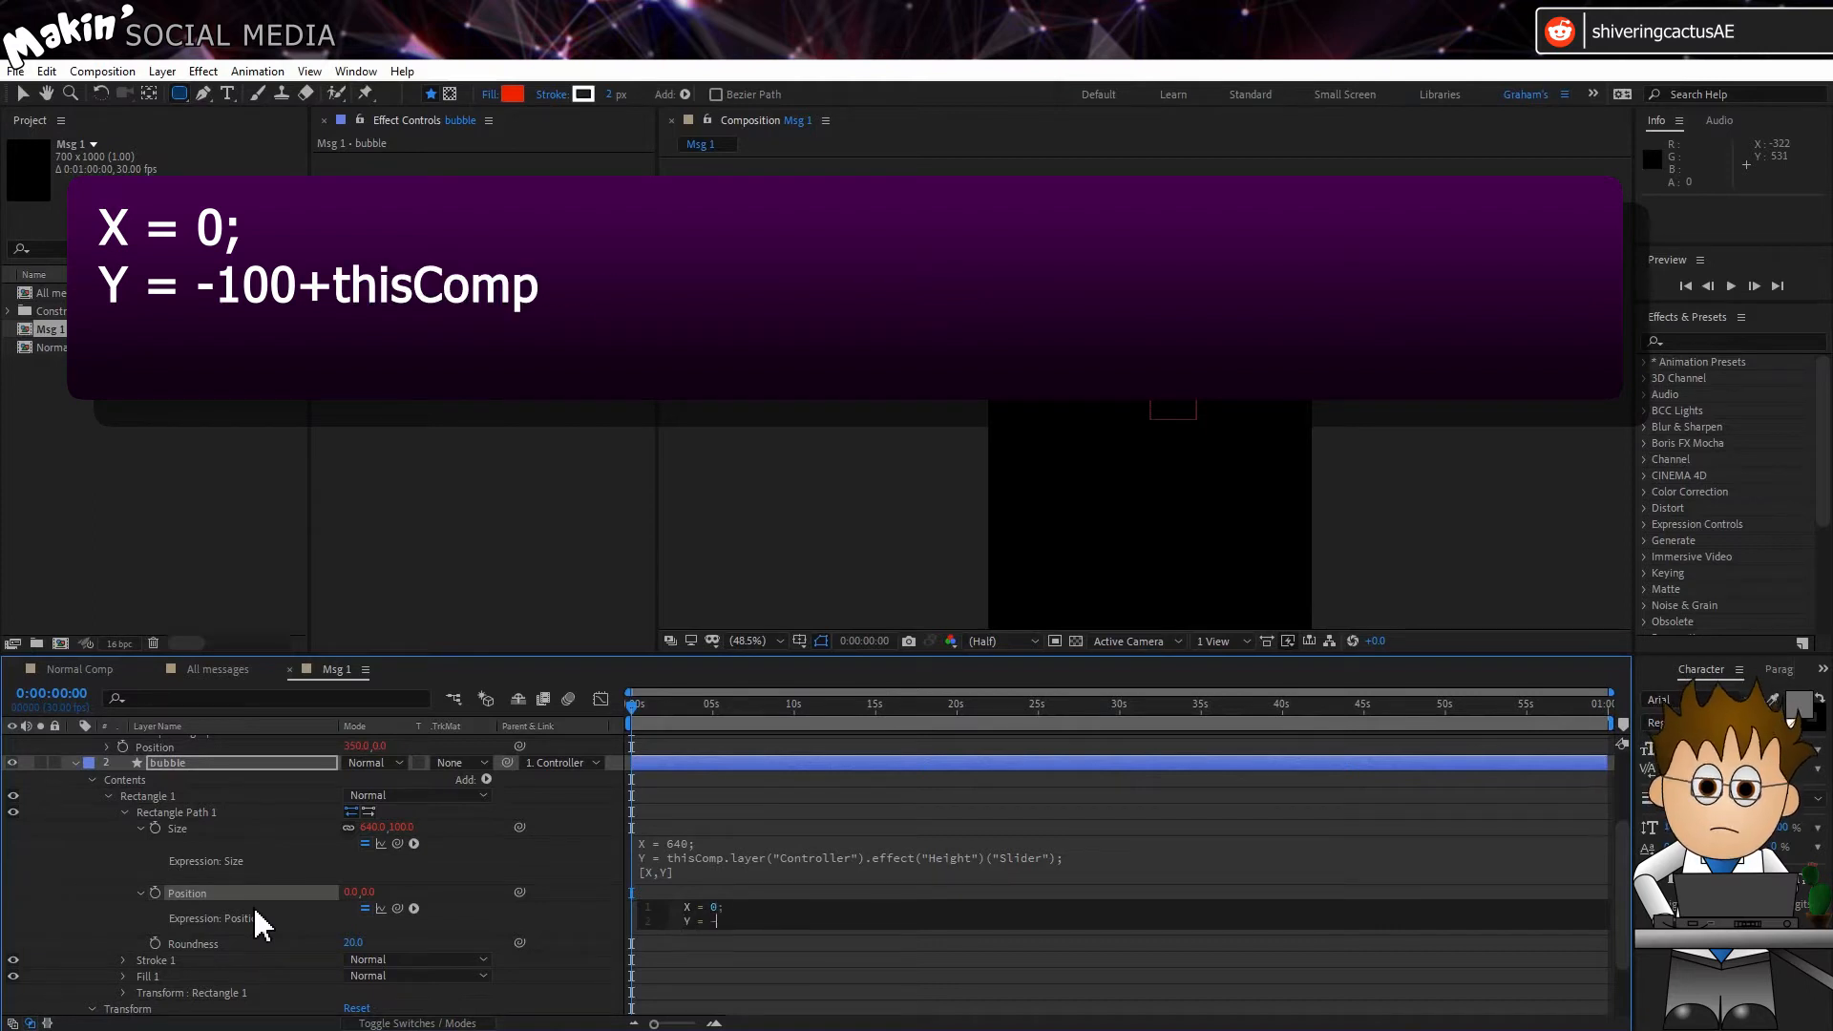
type("+")
left_click_drag(399, 907, 369, 792)
left_click(1136, 998)
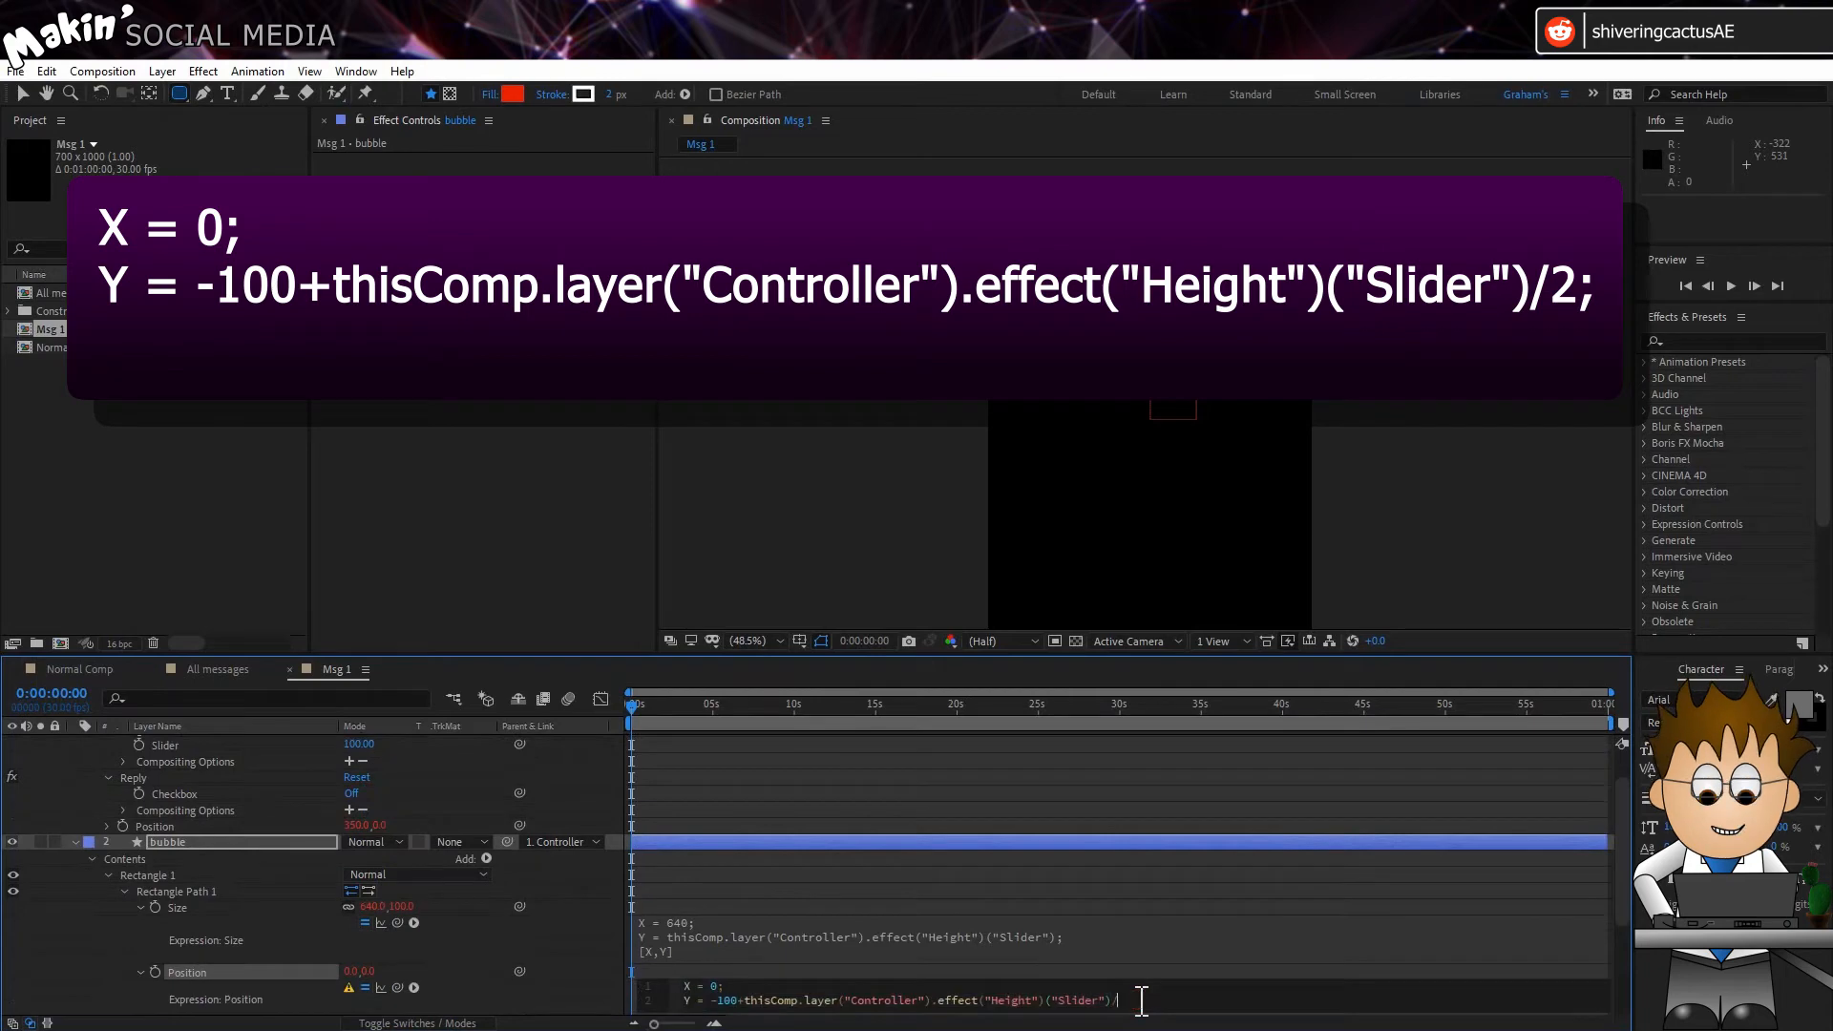
type("/2;")
key("Return")
type("[X,Y]")
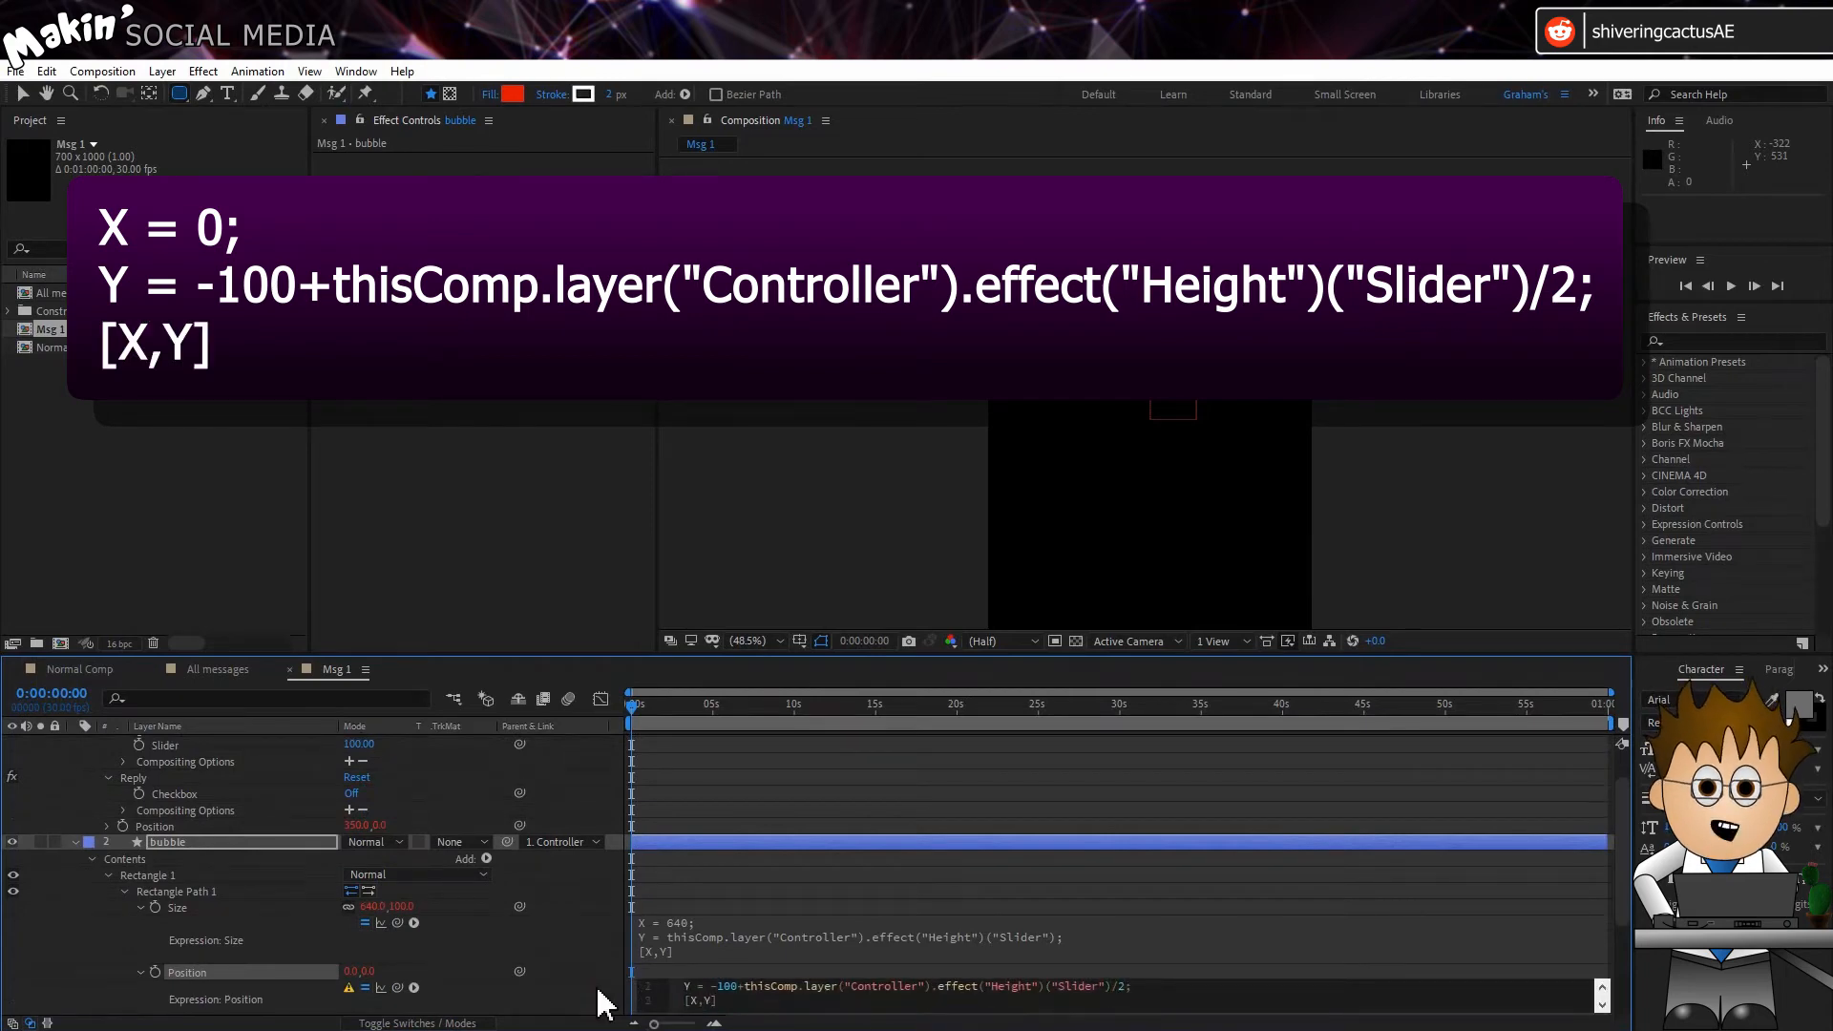
left_click(605, 997)
Step: Set the Position in the bubble's Transform: Rectangle 1 group to 0, 100
scroll(458, 879, "down", 3)
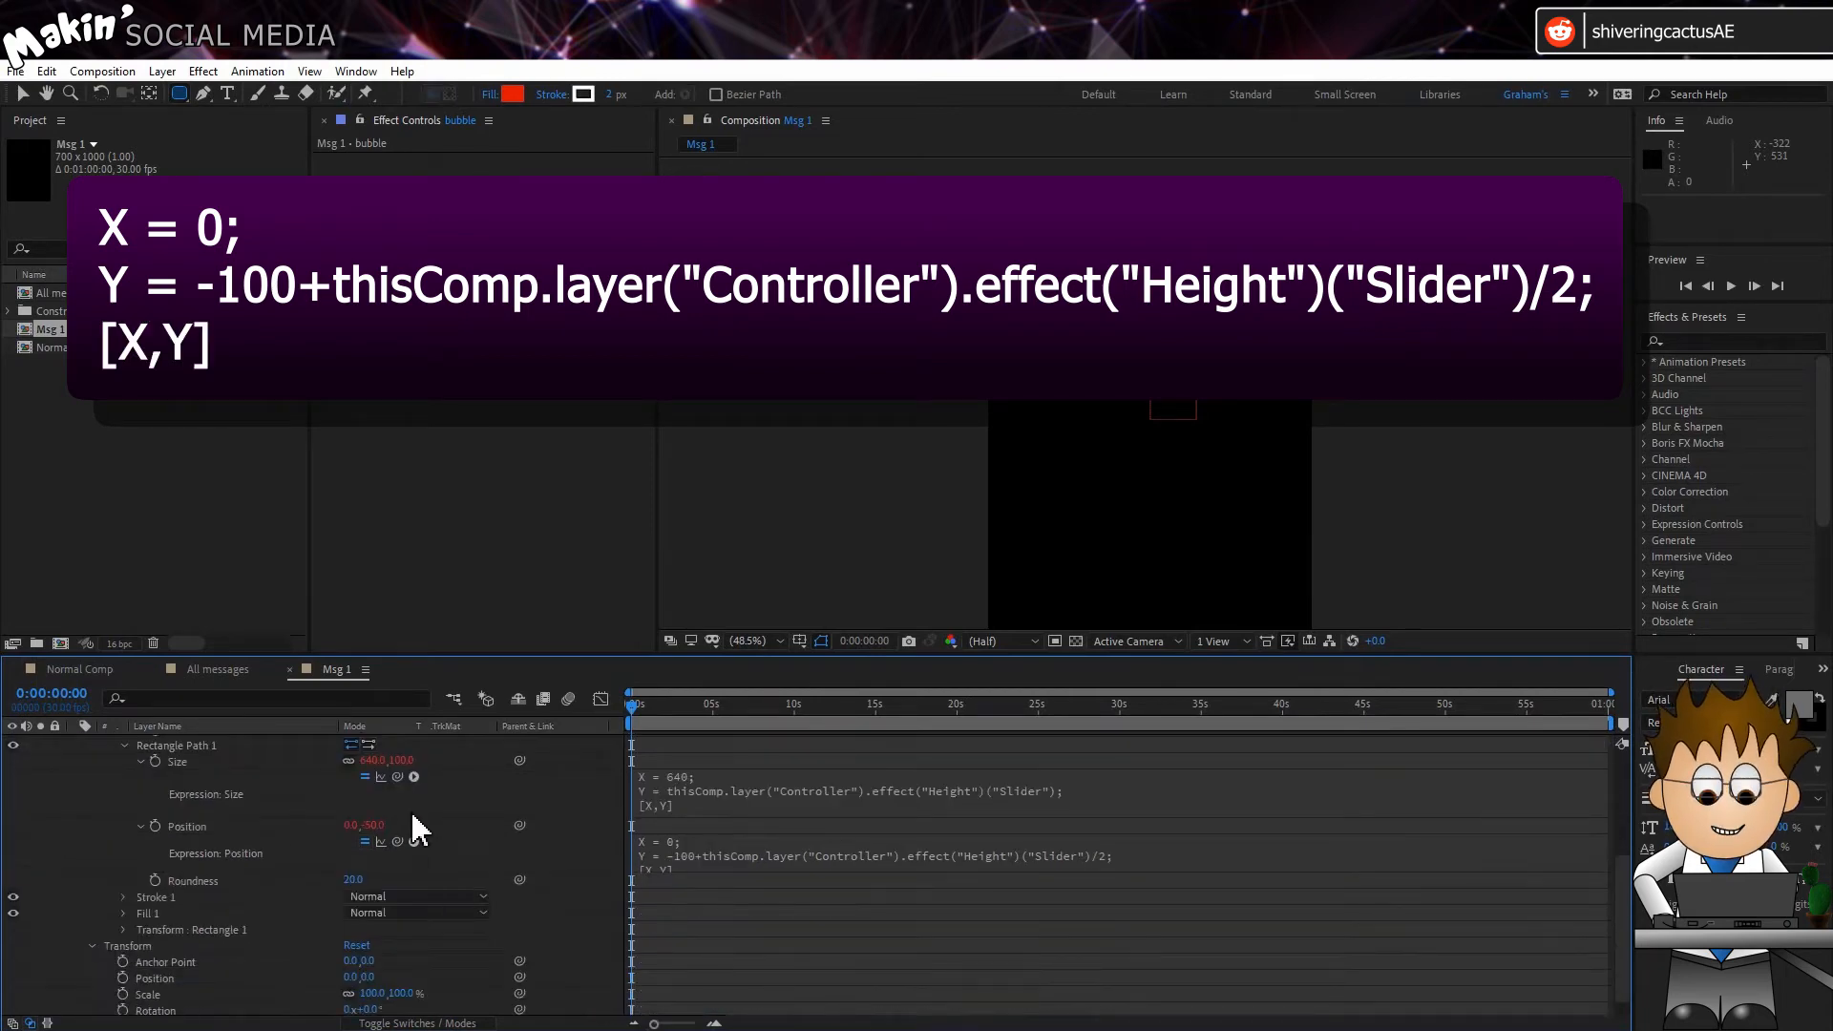
left_click(122, 928)
scroll(141, 914, "down", 3)
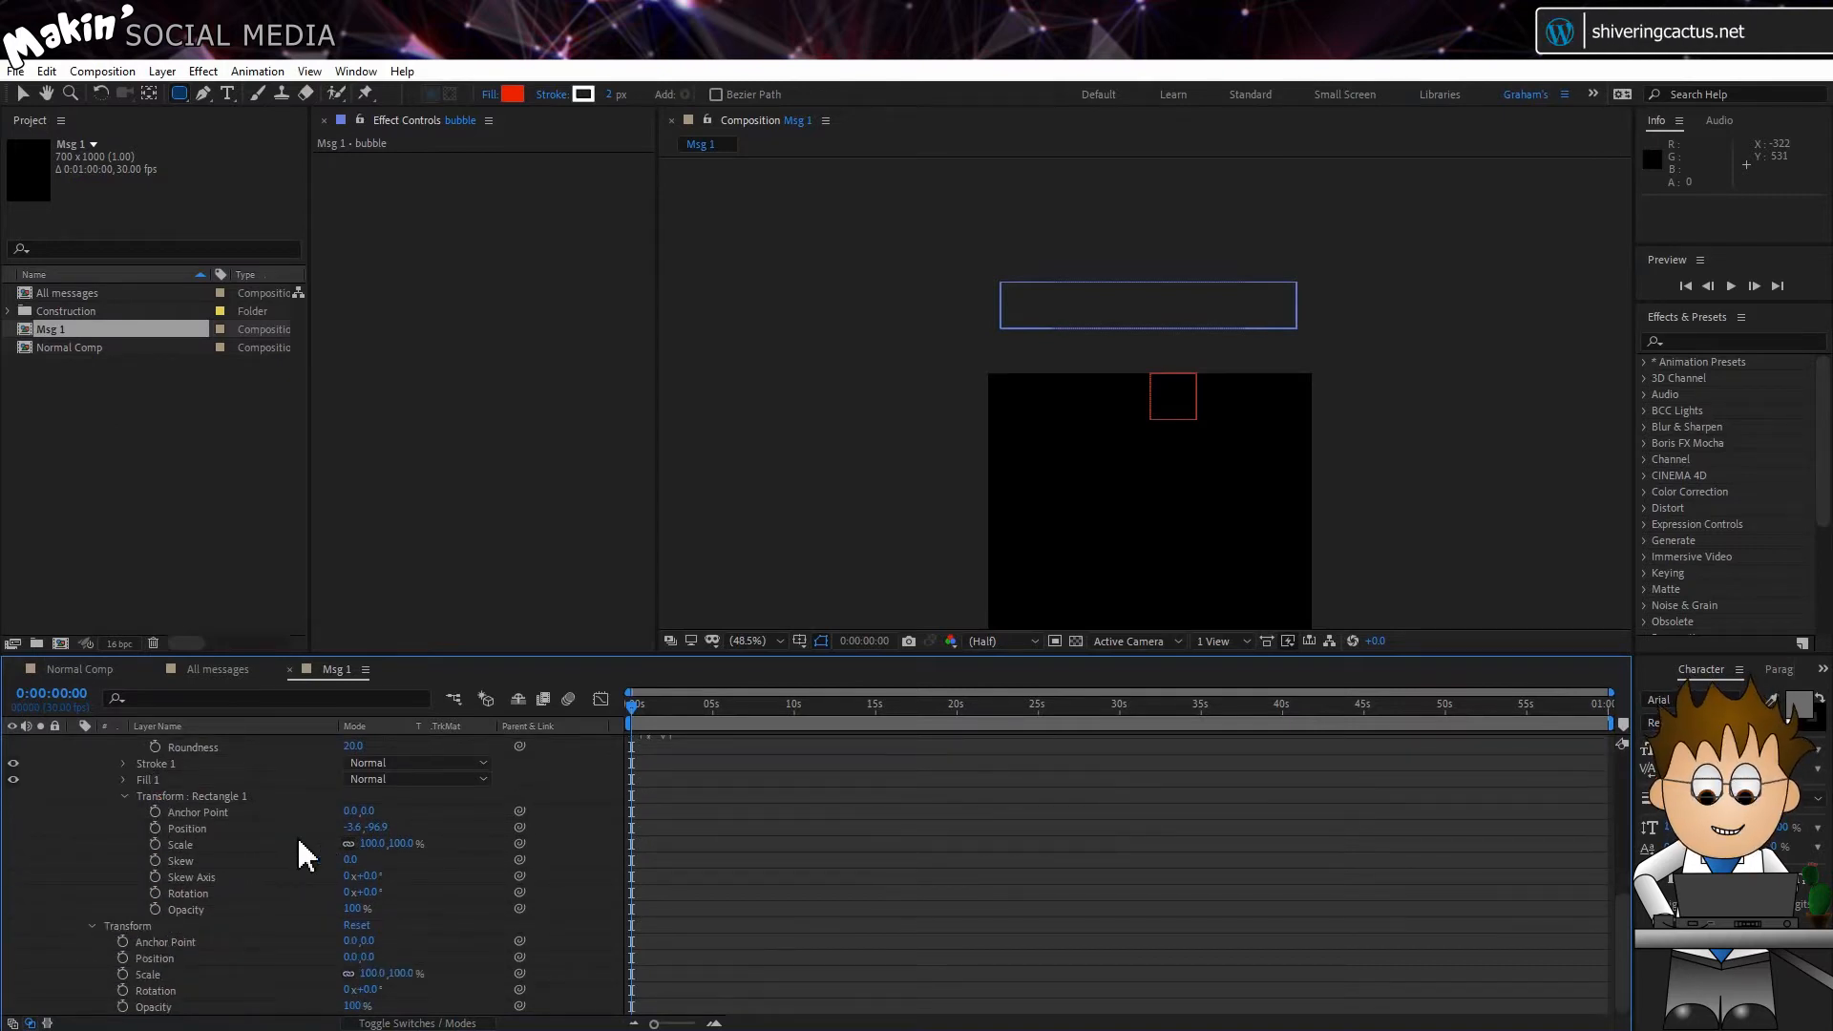
scroll(304, 852, "up", 1)
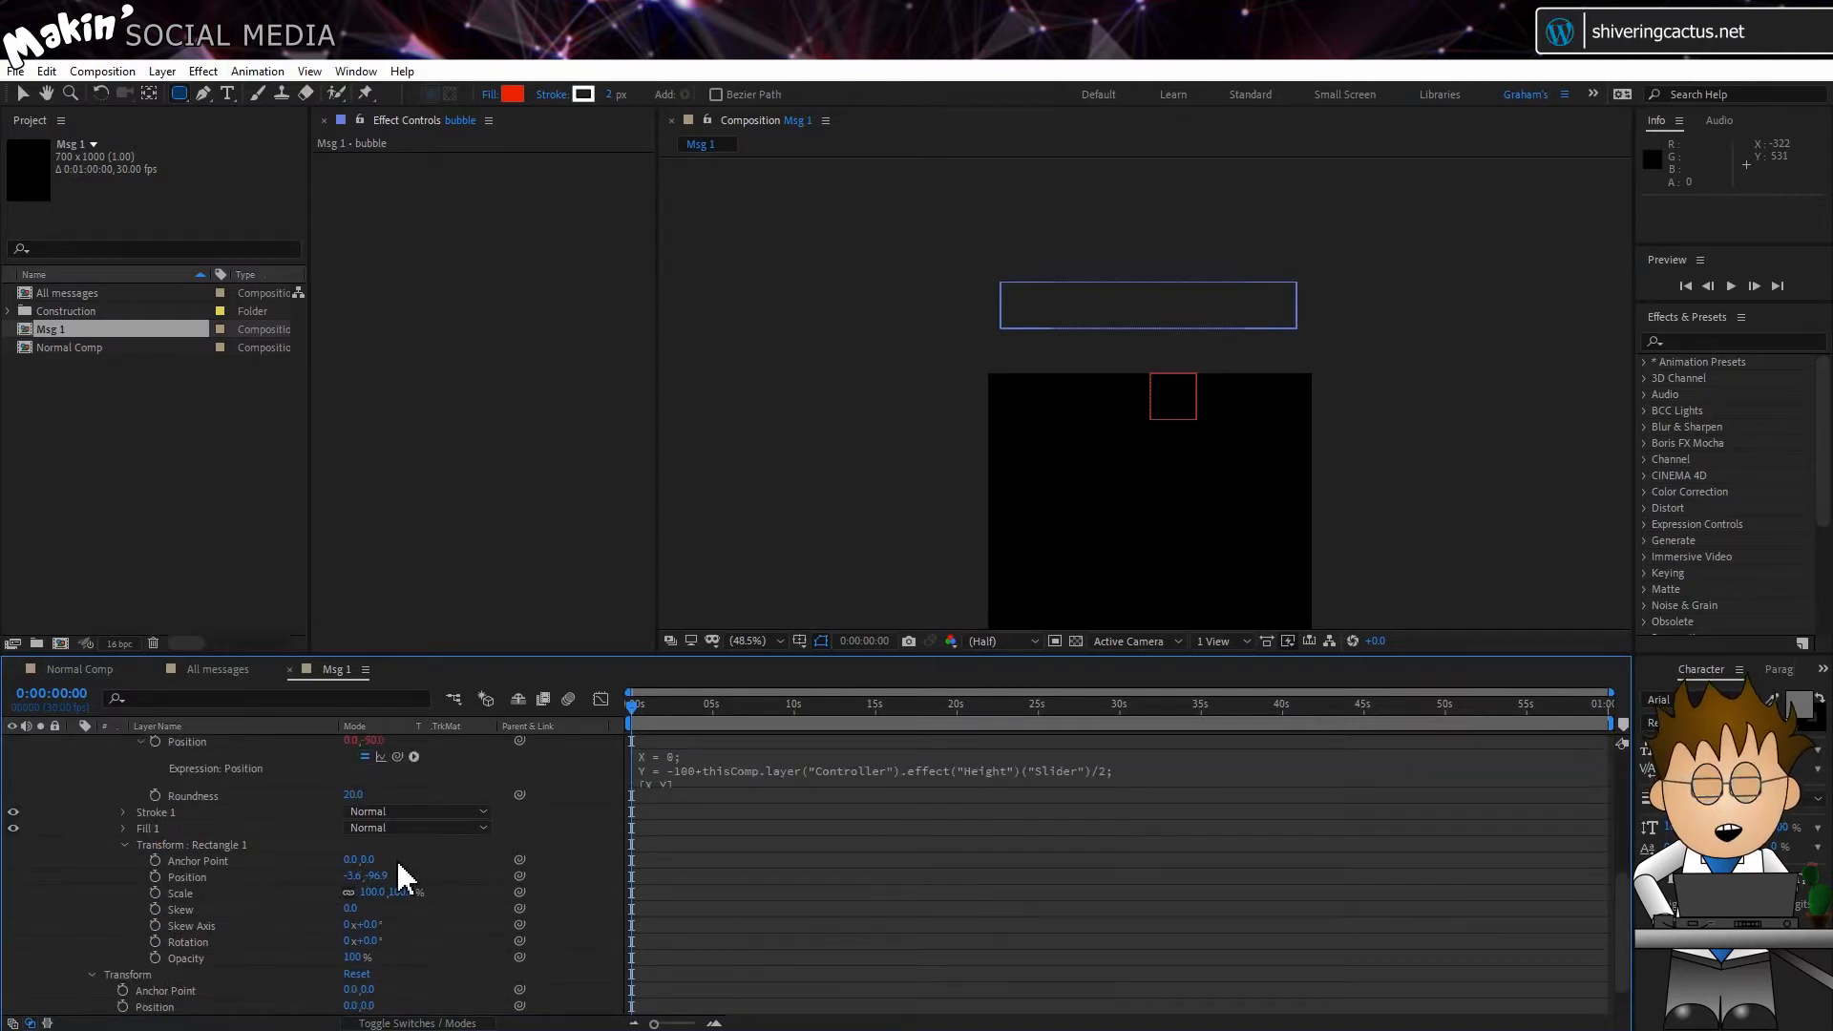
left_click(351, 876)
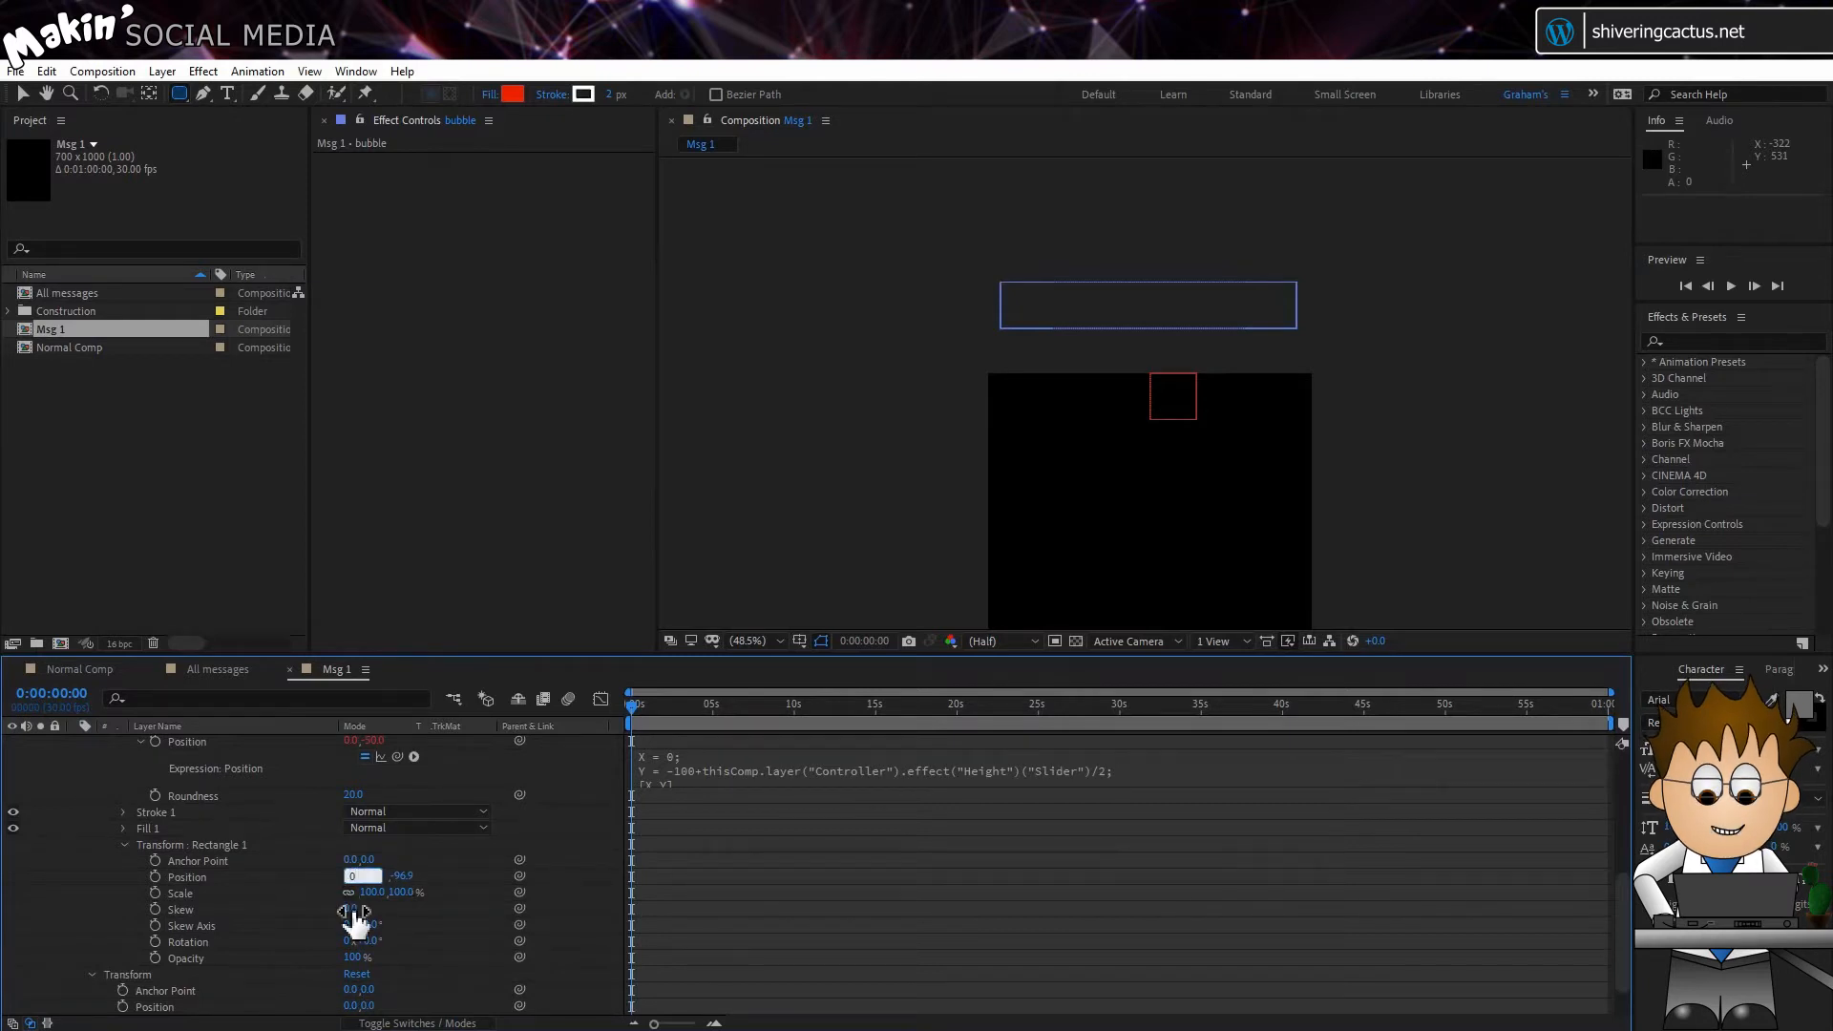
type("0")
key("Return")
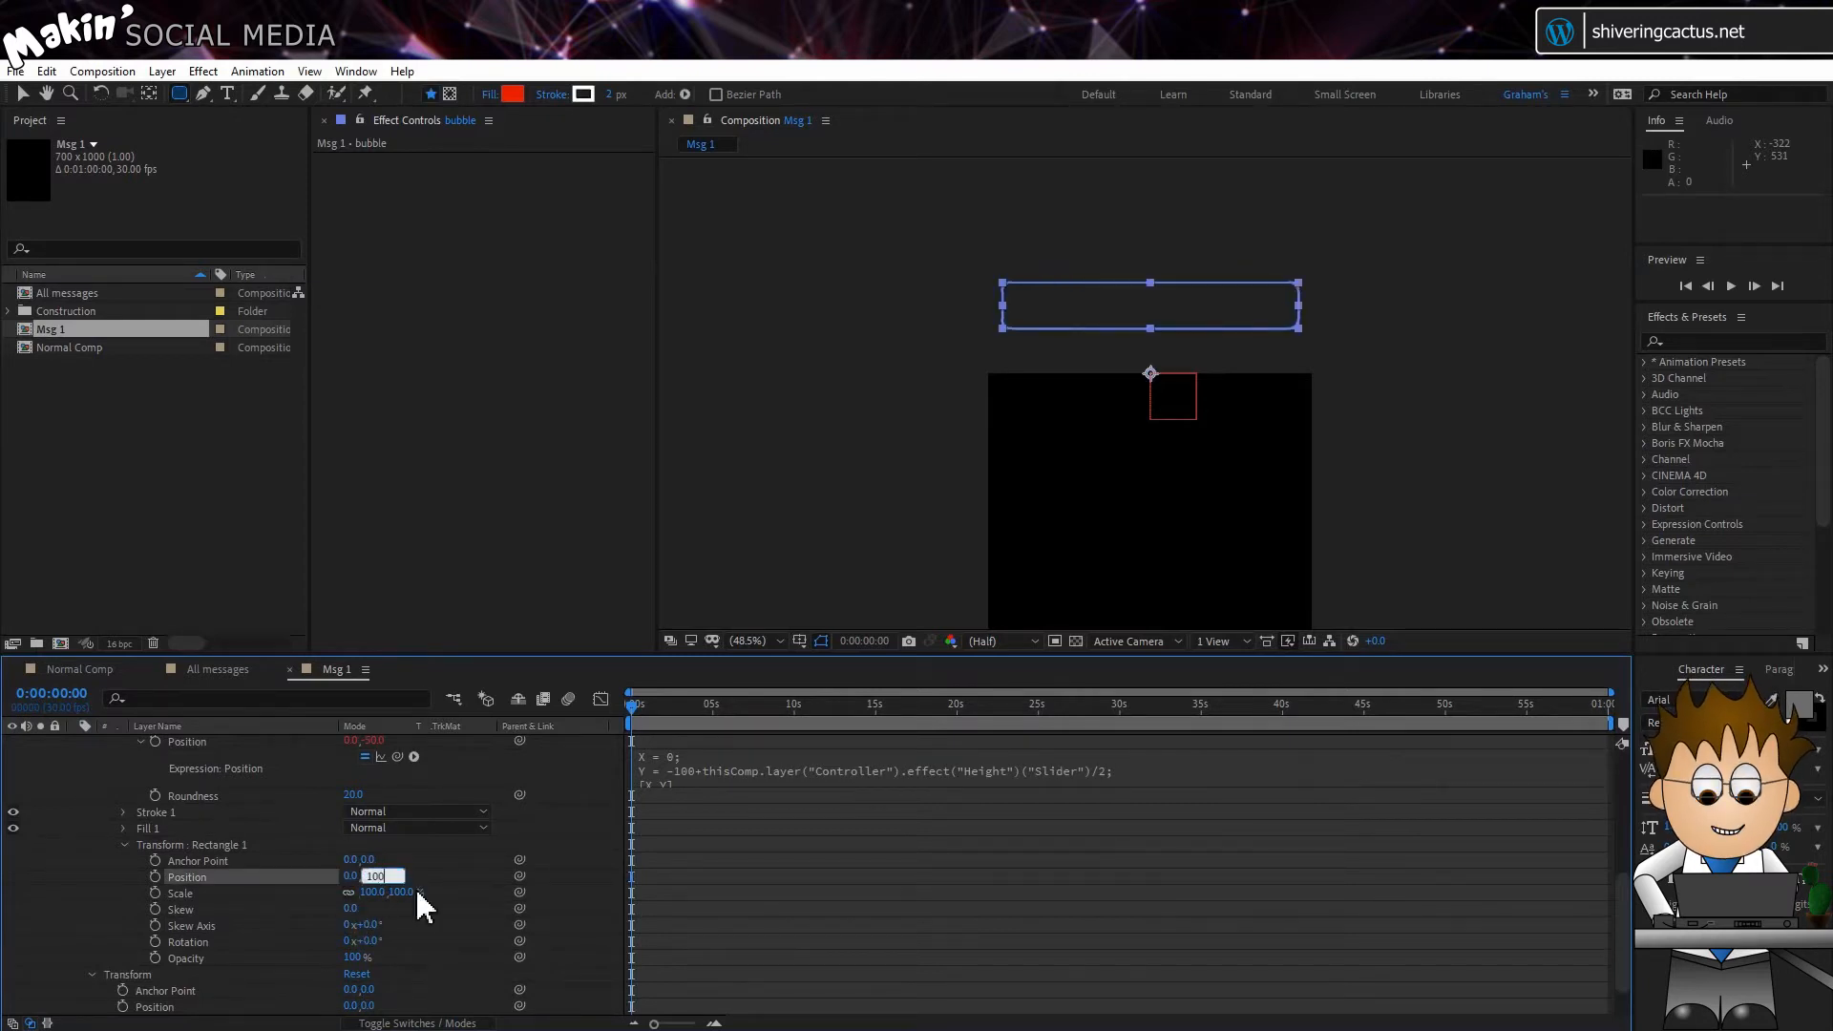
type("100")
key("Return")
scroll(389, 871, "up", 5)
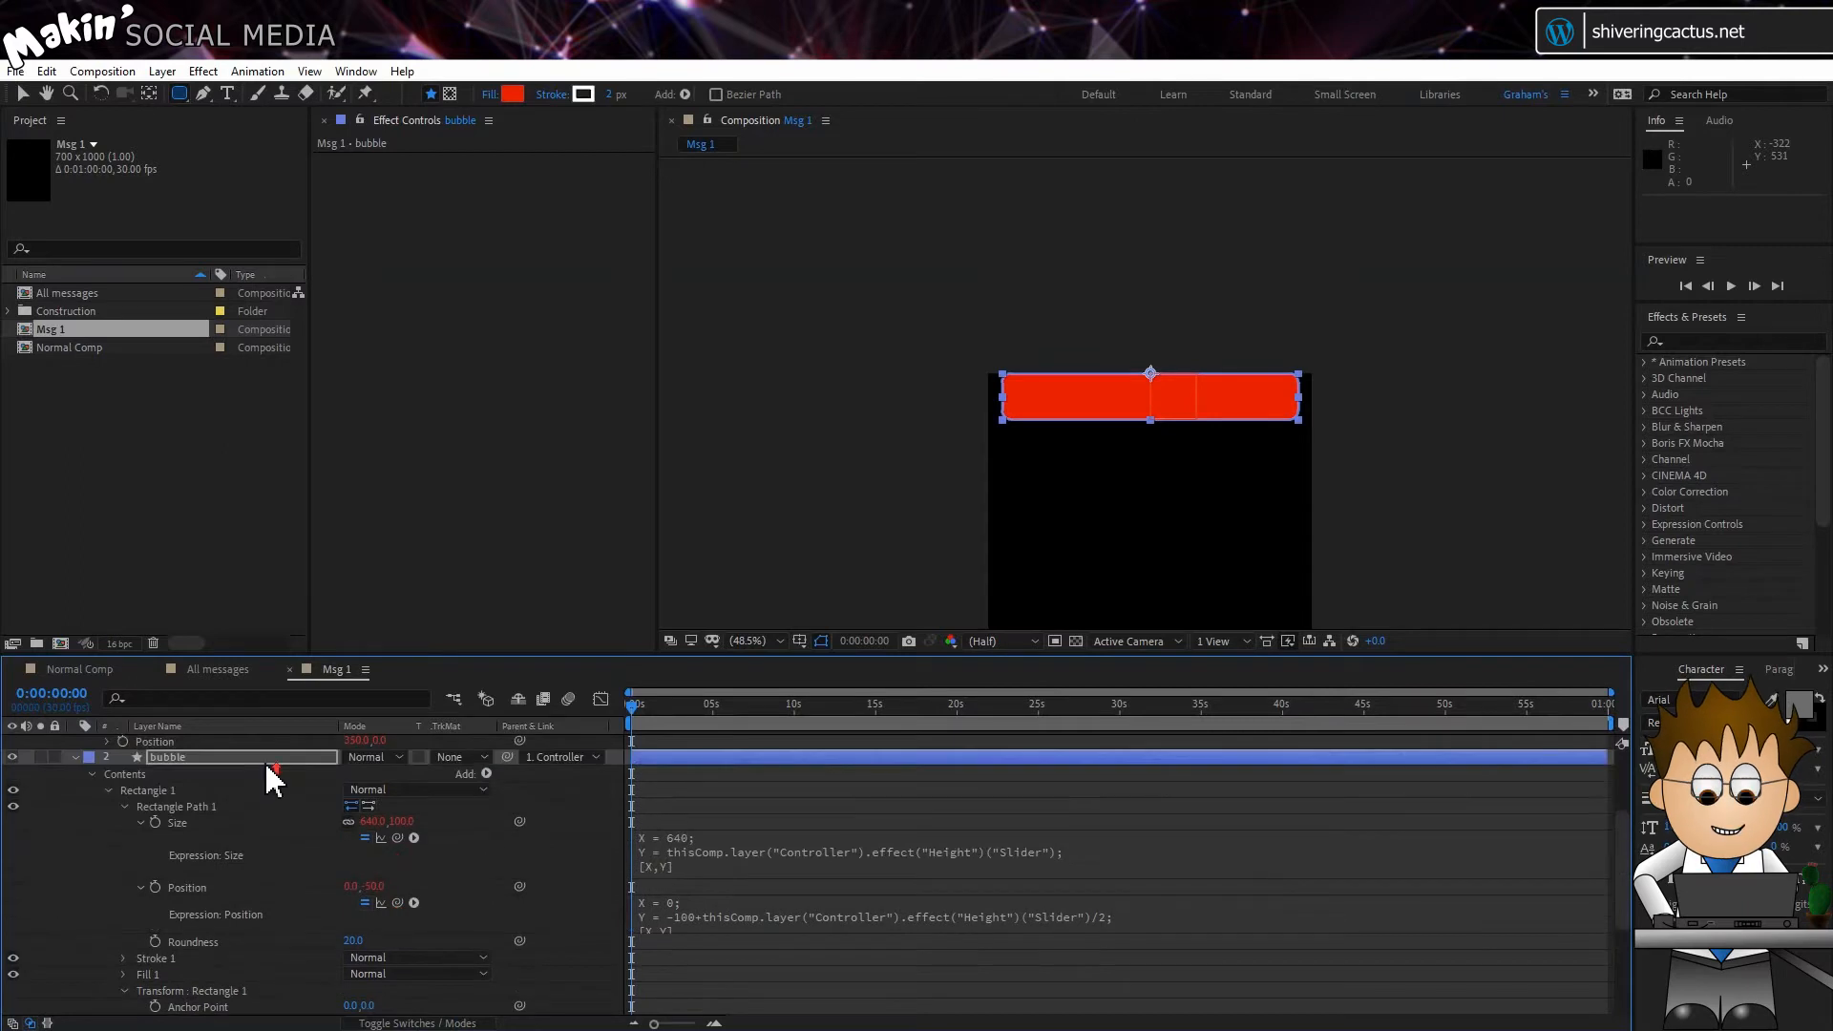
Step: Raise the Controller's Height slider to about 225 to test the bubble's resizing
scroll(268, 771, "up", 3)
left_click(205, 757)
mouse_move(371, 202)
left_mouse_down()
mouse_move(561, 226)
mouse_move(383, 204)
mouse_move(399, 206)
left_mouse_up()
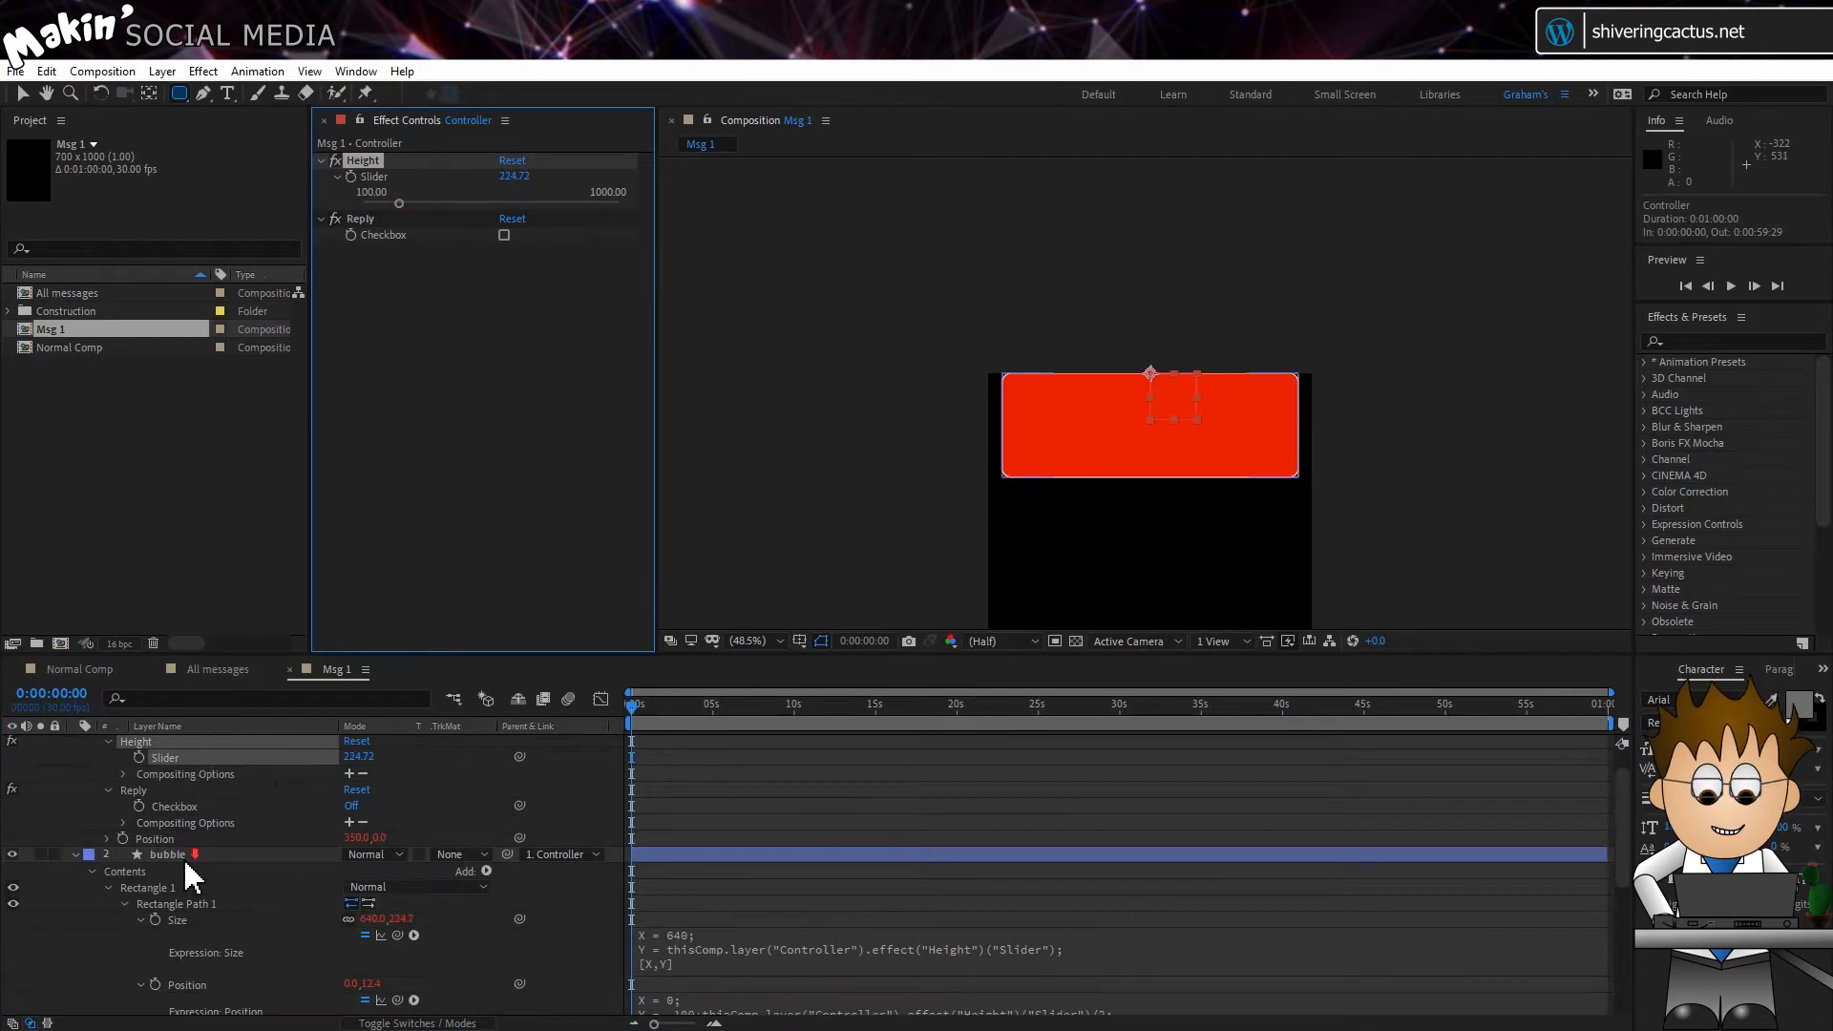
Step: Rename the bubble rectangle's Fill 1 to "Send" and delete its Stroke 1
scroll(183, 858, "down", 3)
left_click(151, 926)
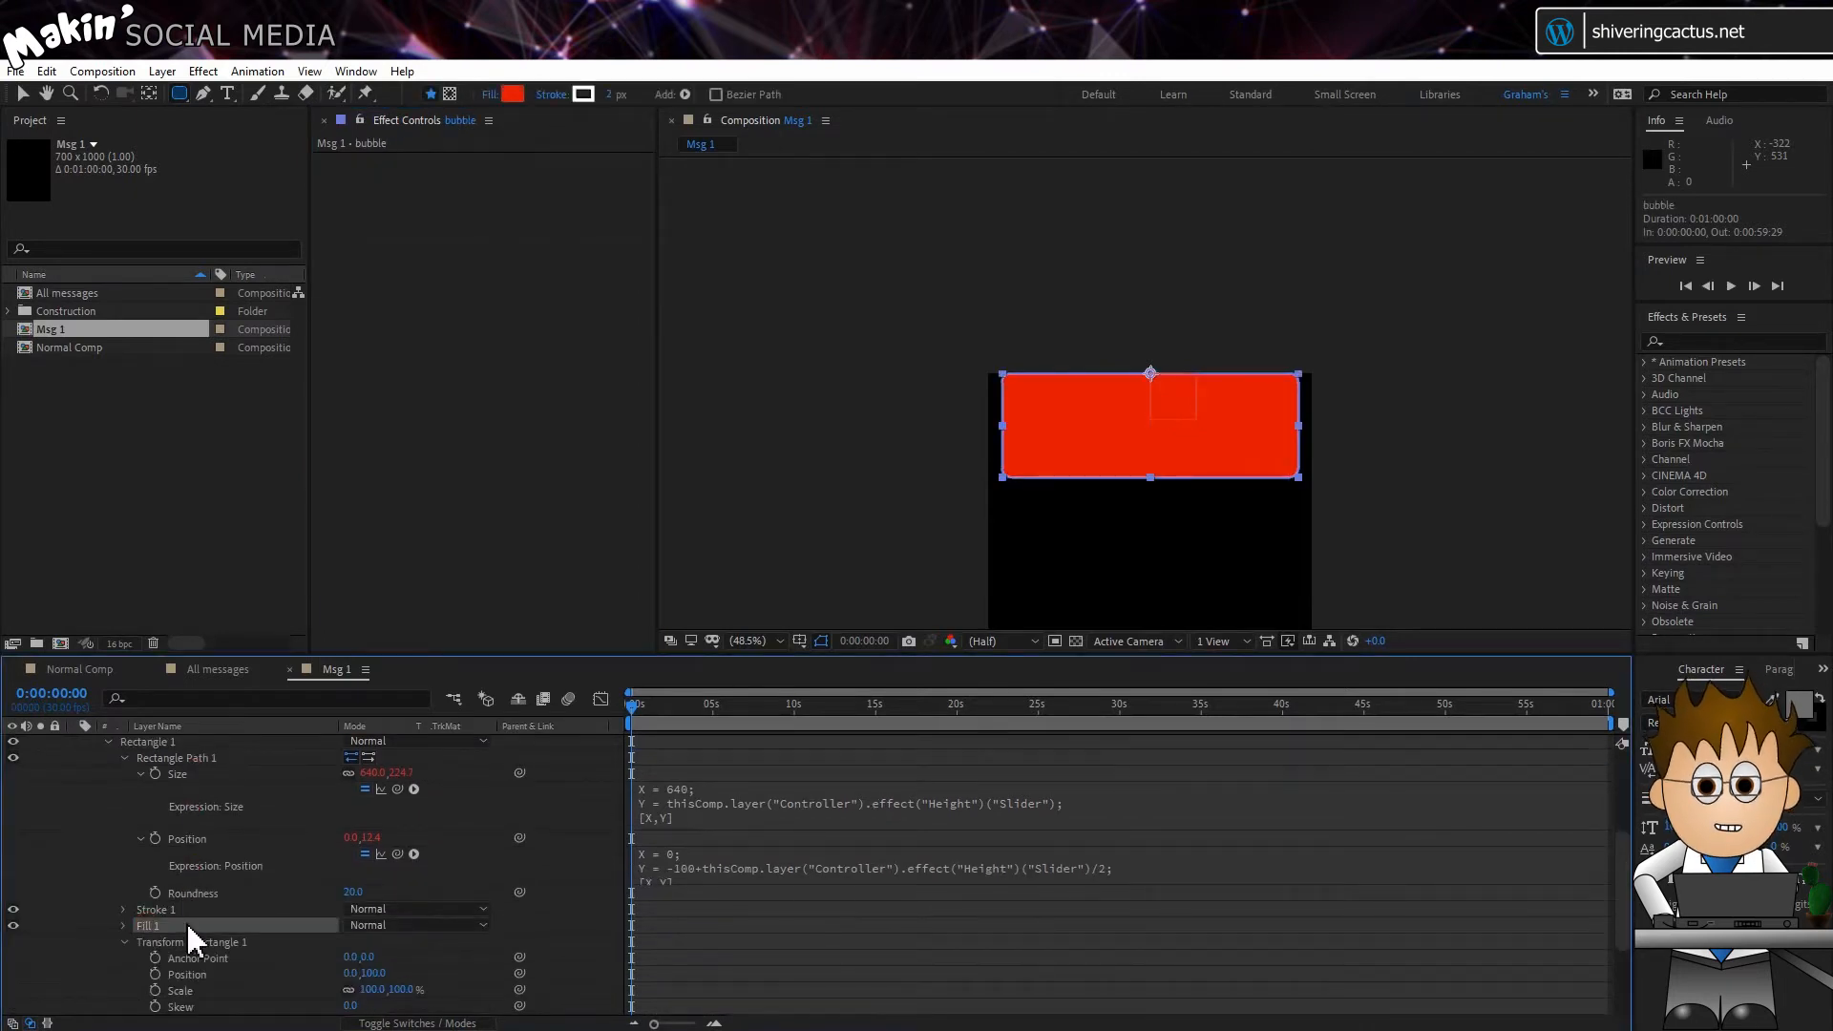
key("Return")
type("Send")
key("Return")
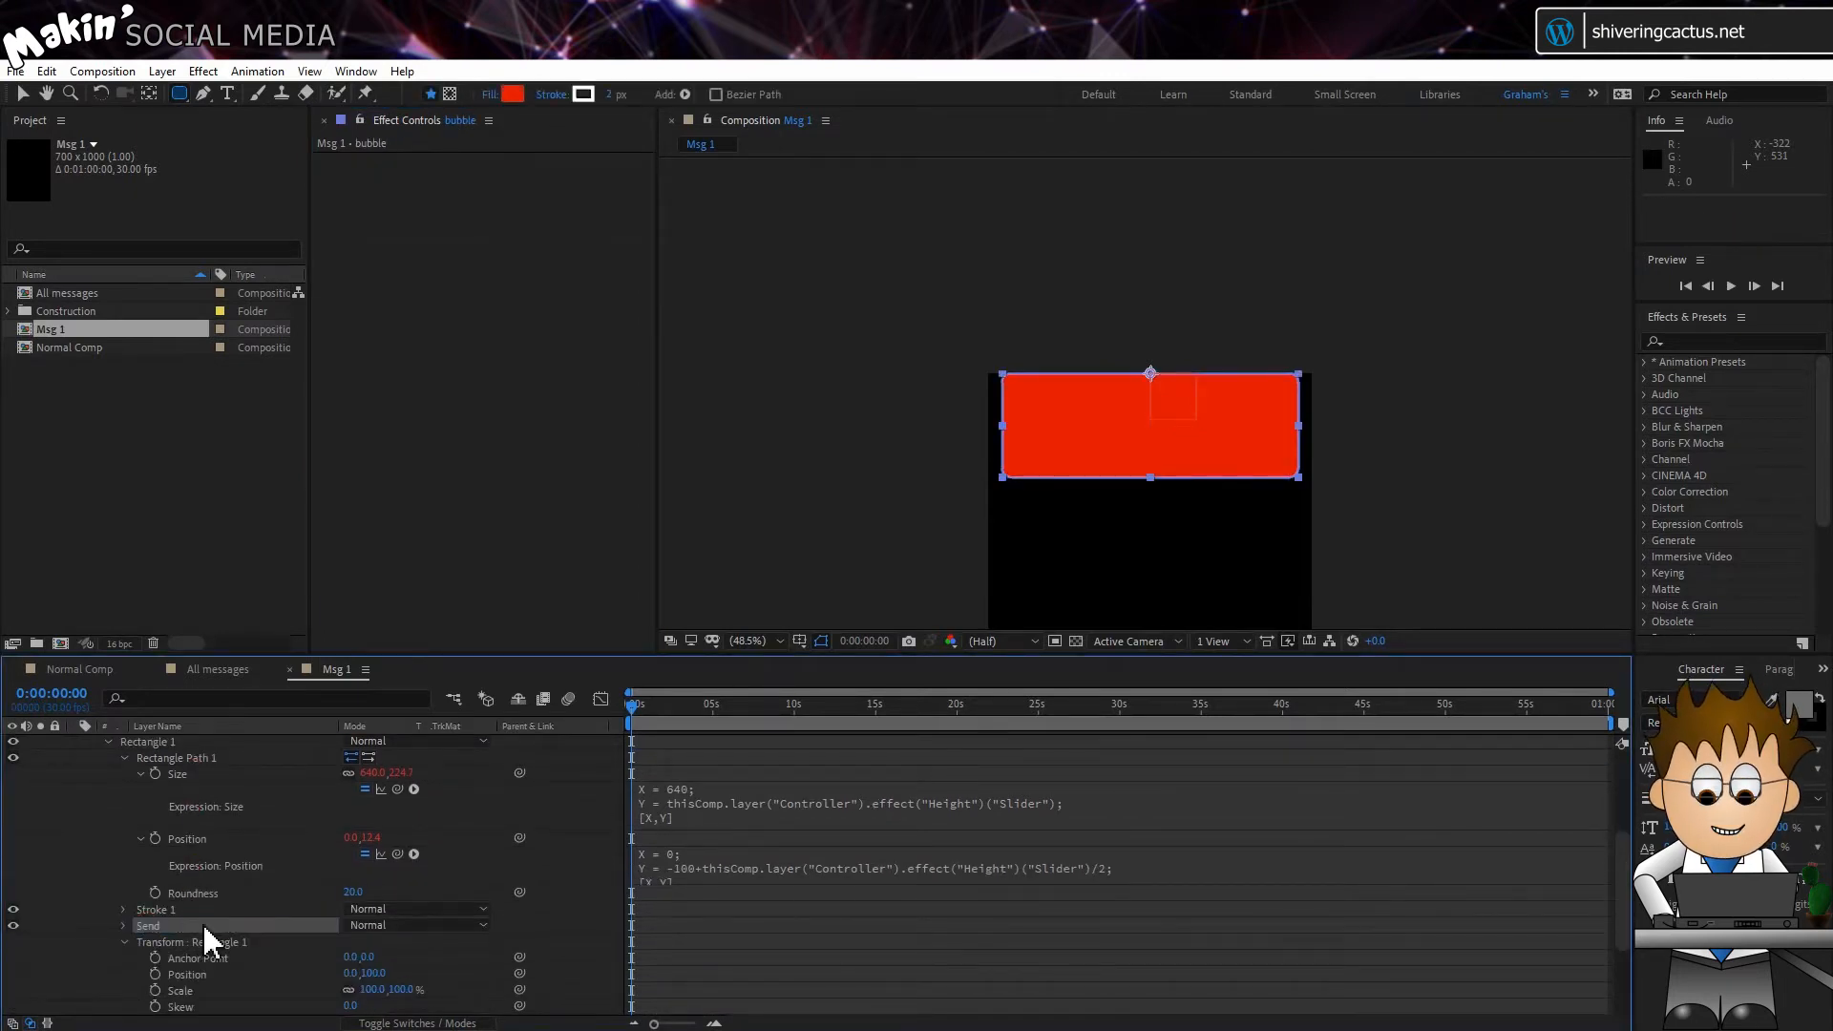
left_click(164, 908)
key("Delete")
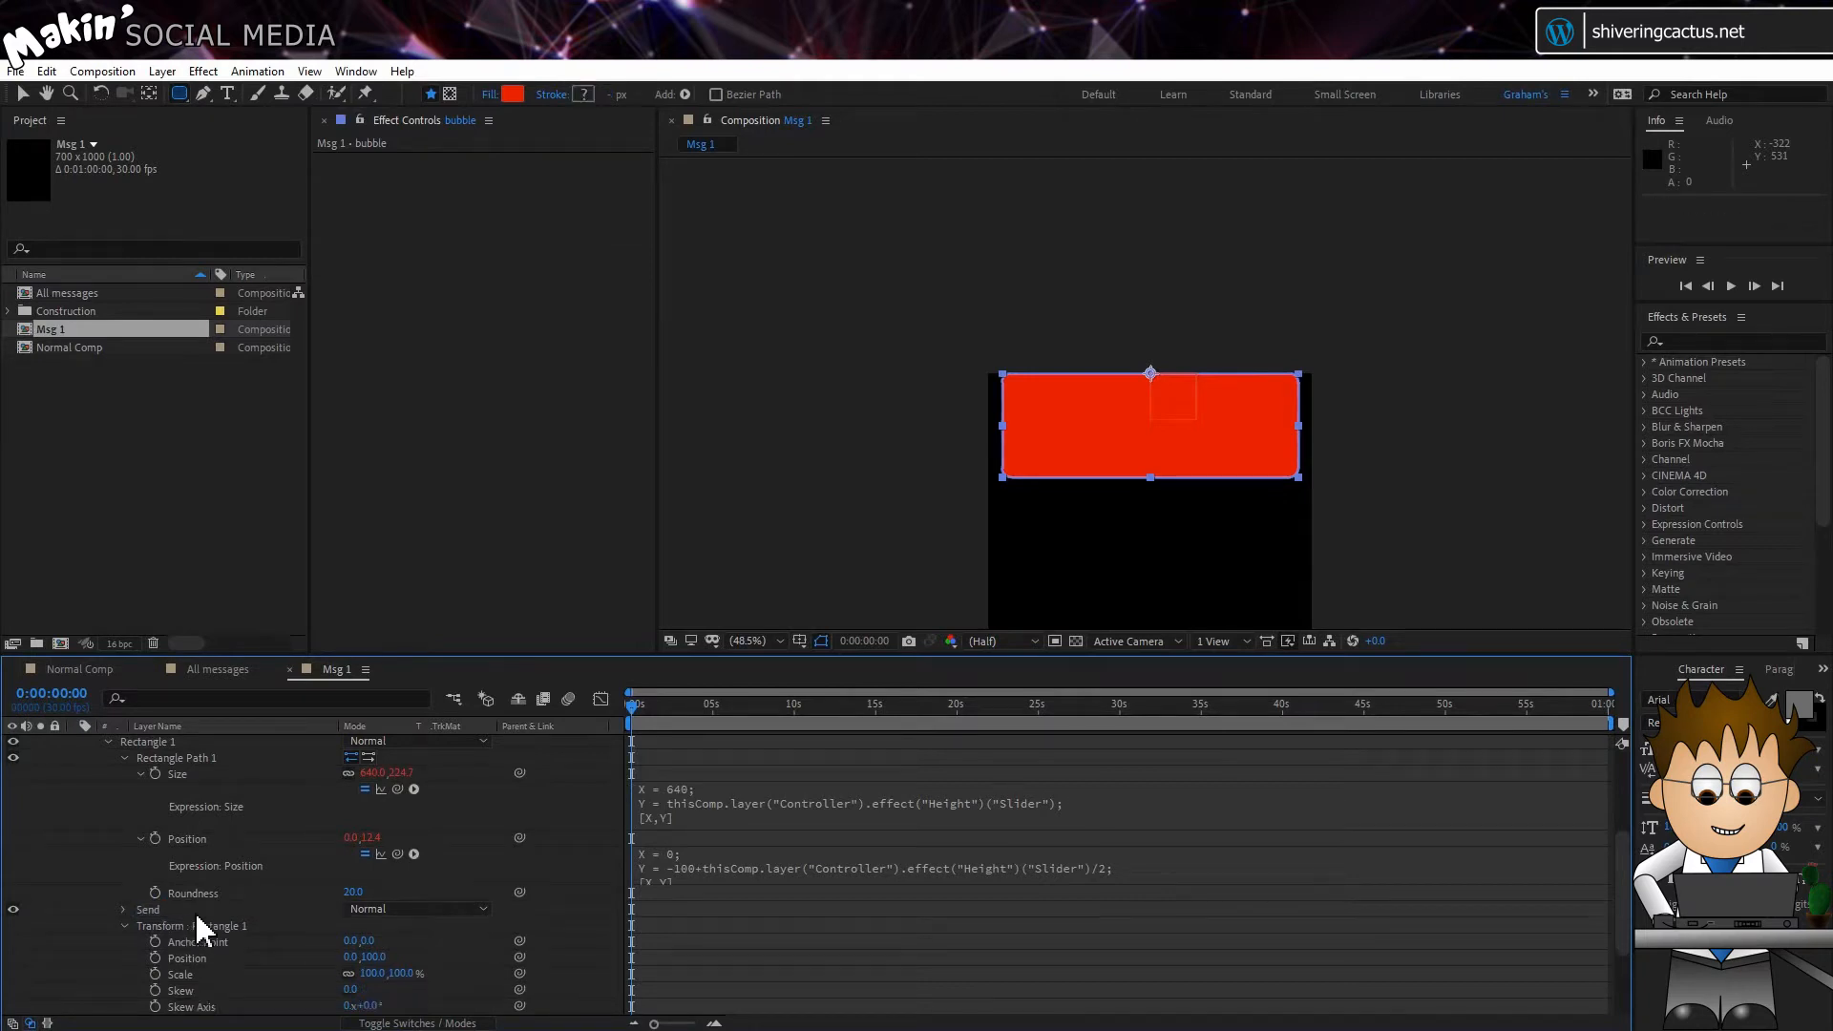
Step: Duplicate the Send fill and rename the copy "Reply"
left_click(122, 924)
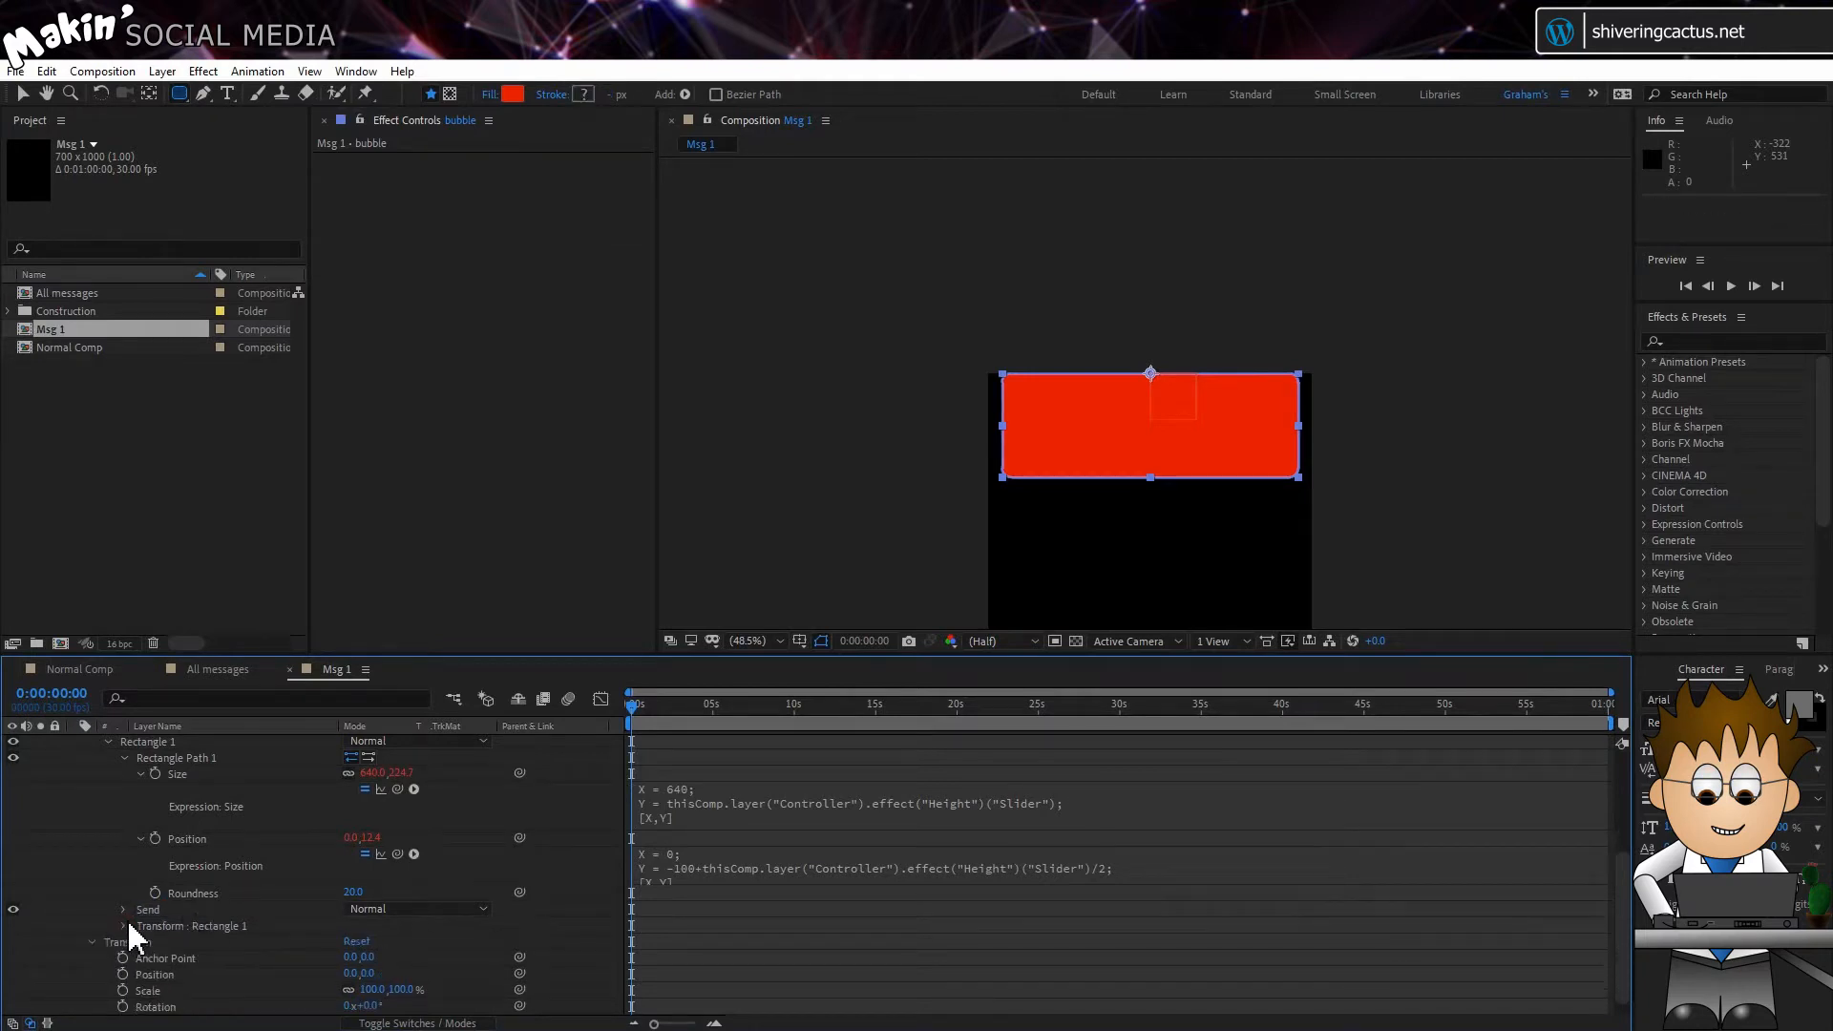
left_click(123, 909)
left_click(146, 909)
left_click(46, 70)
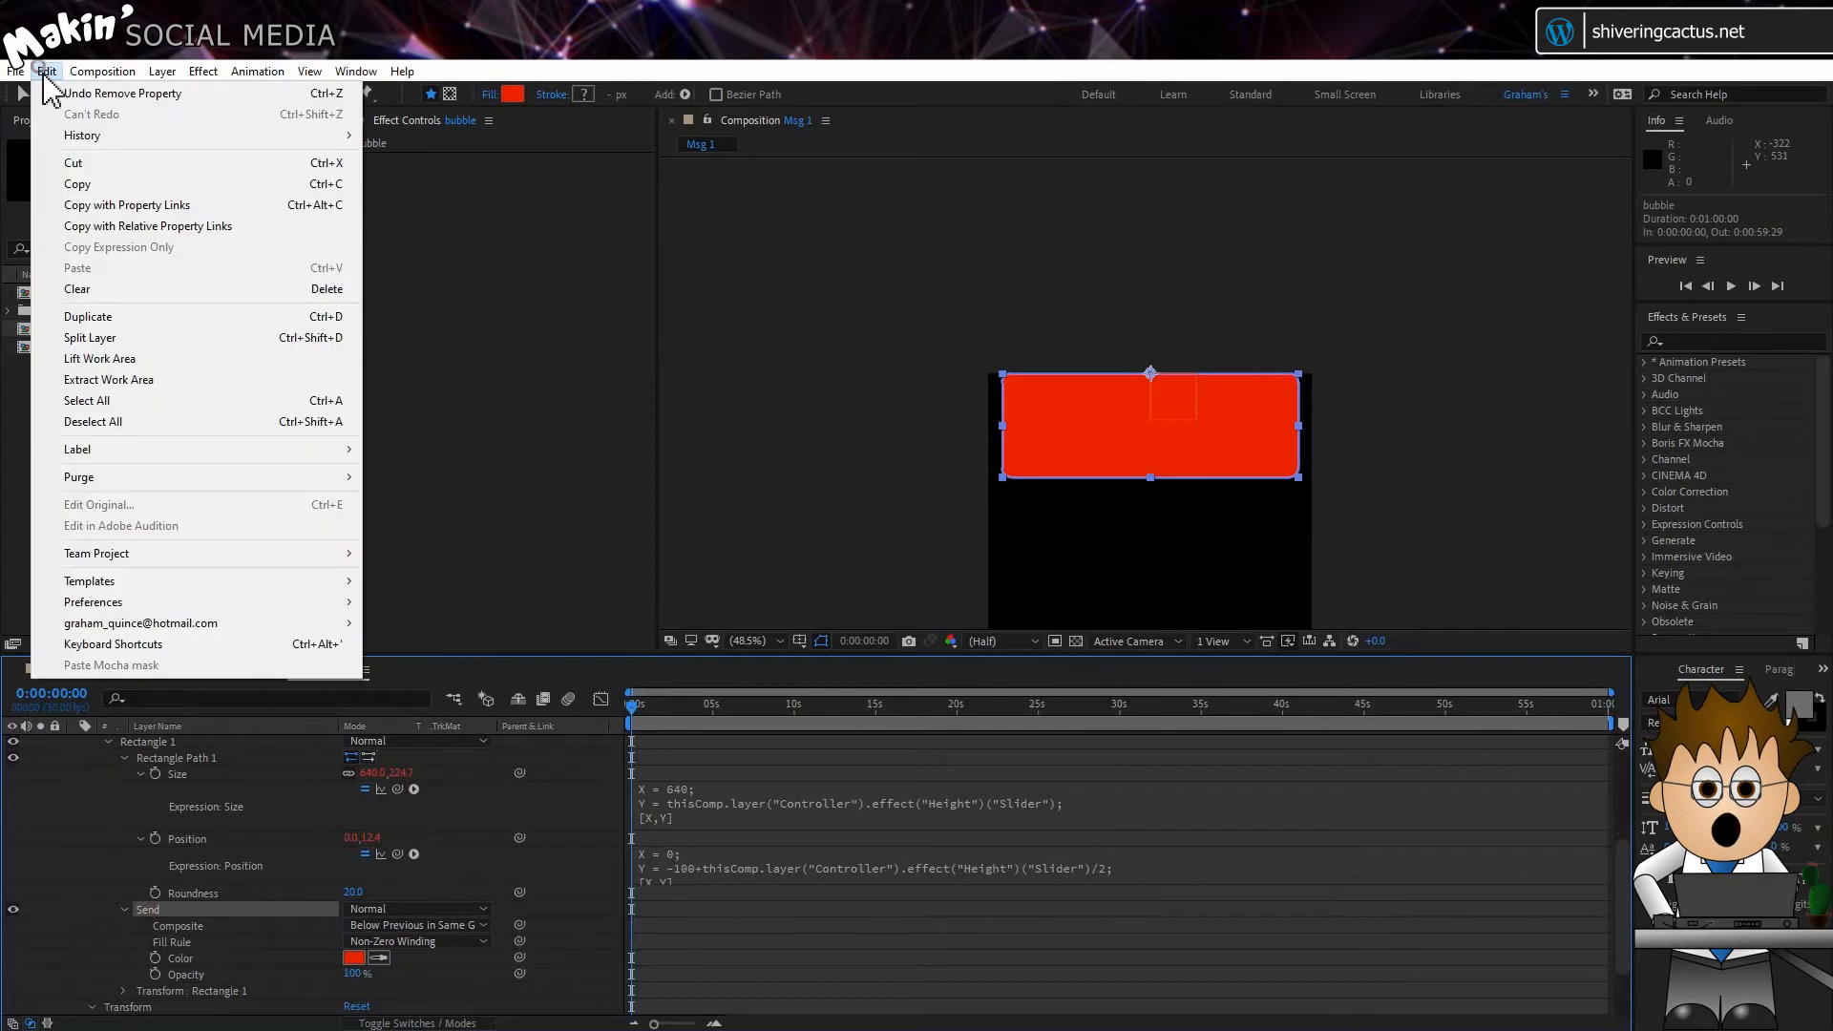
left_click(127, 316)
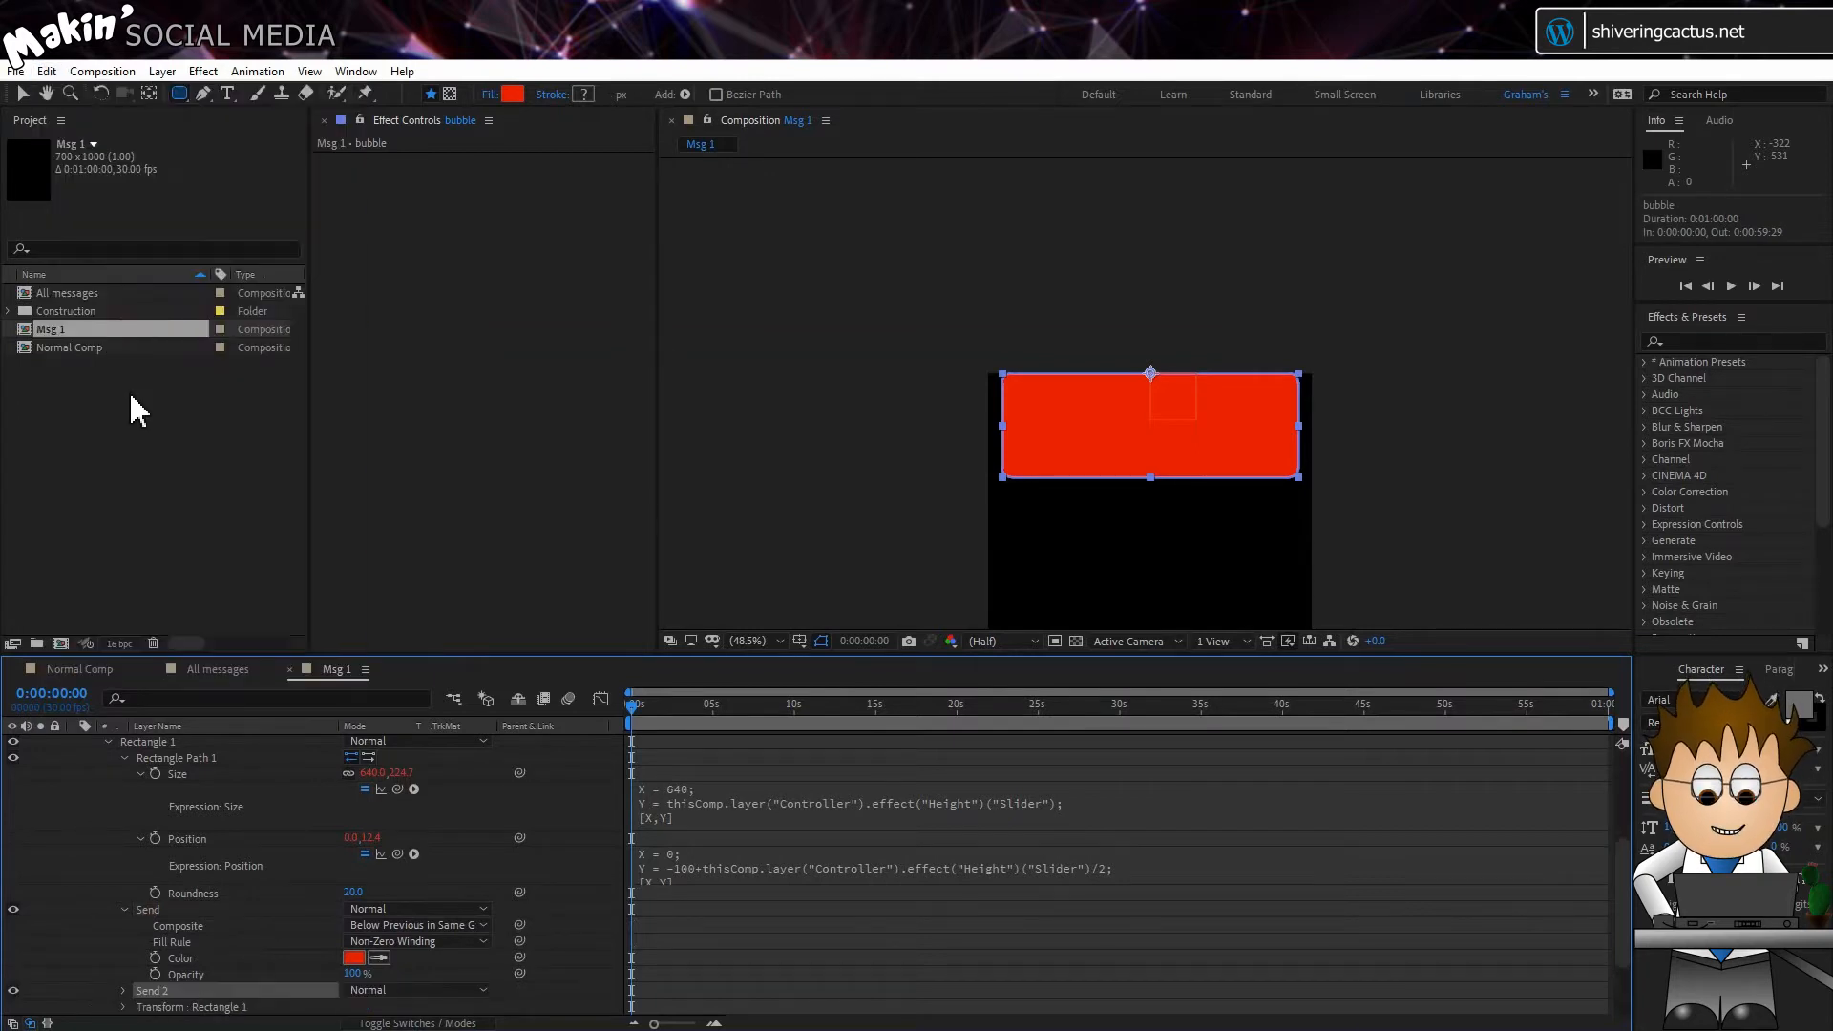
key("Return")
type("Reply")
key("Return")
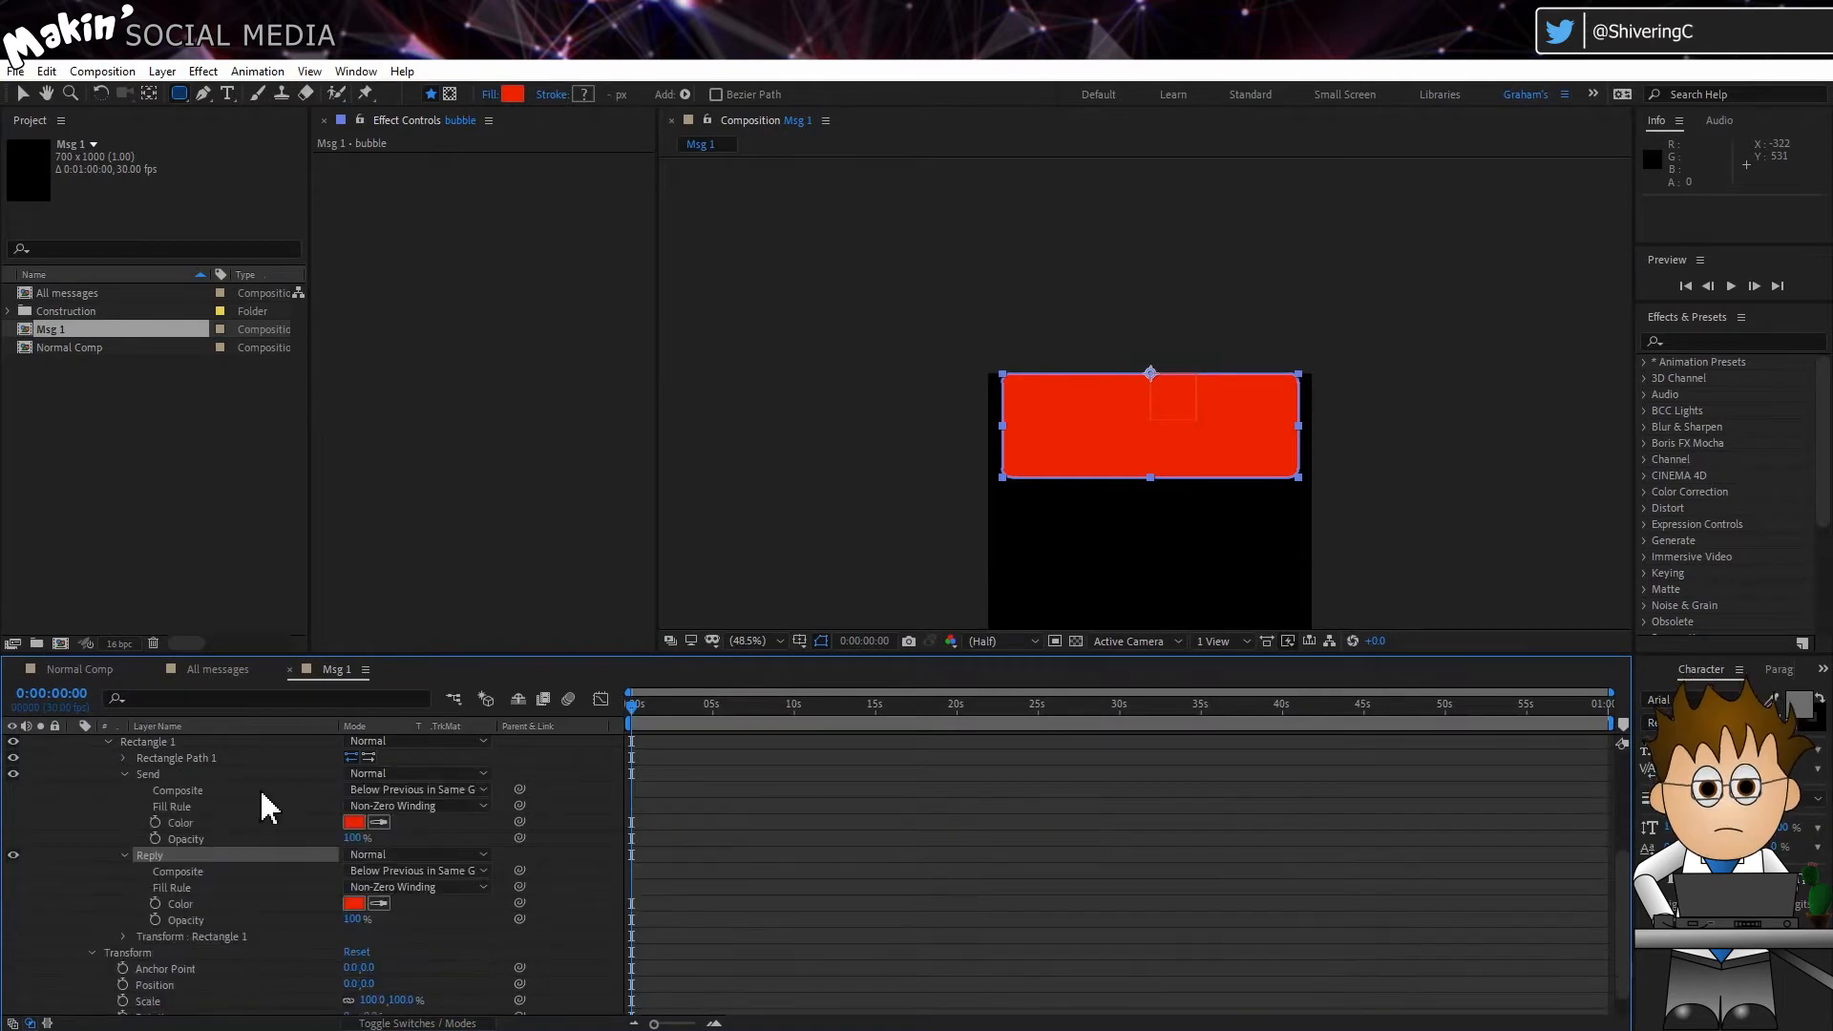
Step: Undock the Msg 1 timeline into a floating window so the All messages timeline is accessible below it
left_click(363, 669)
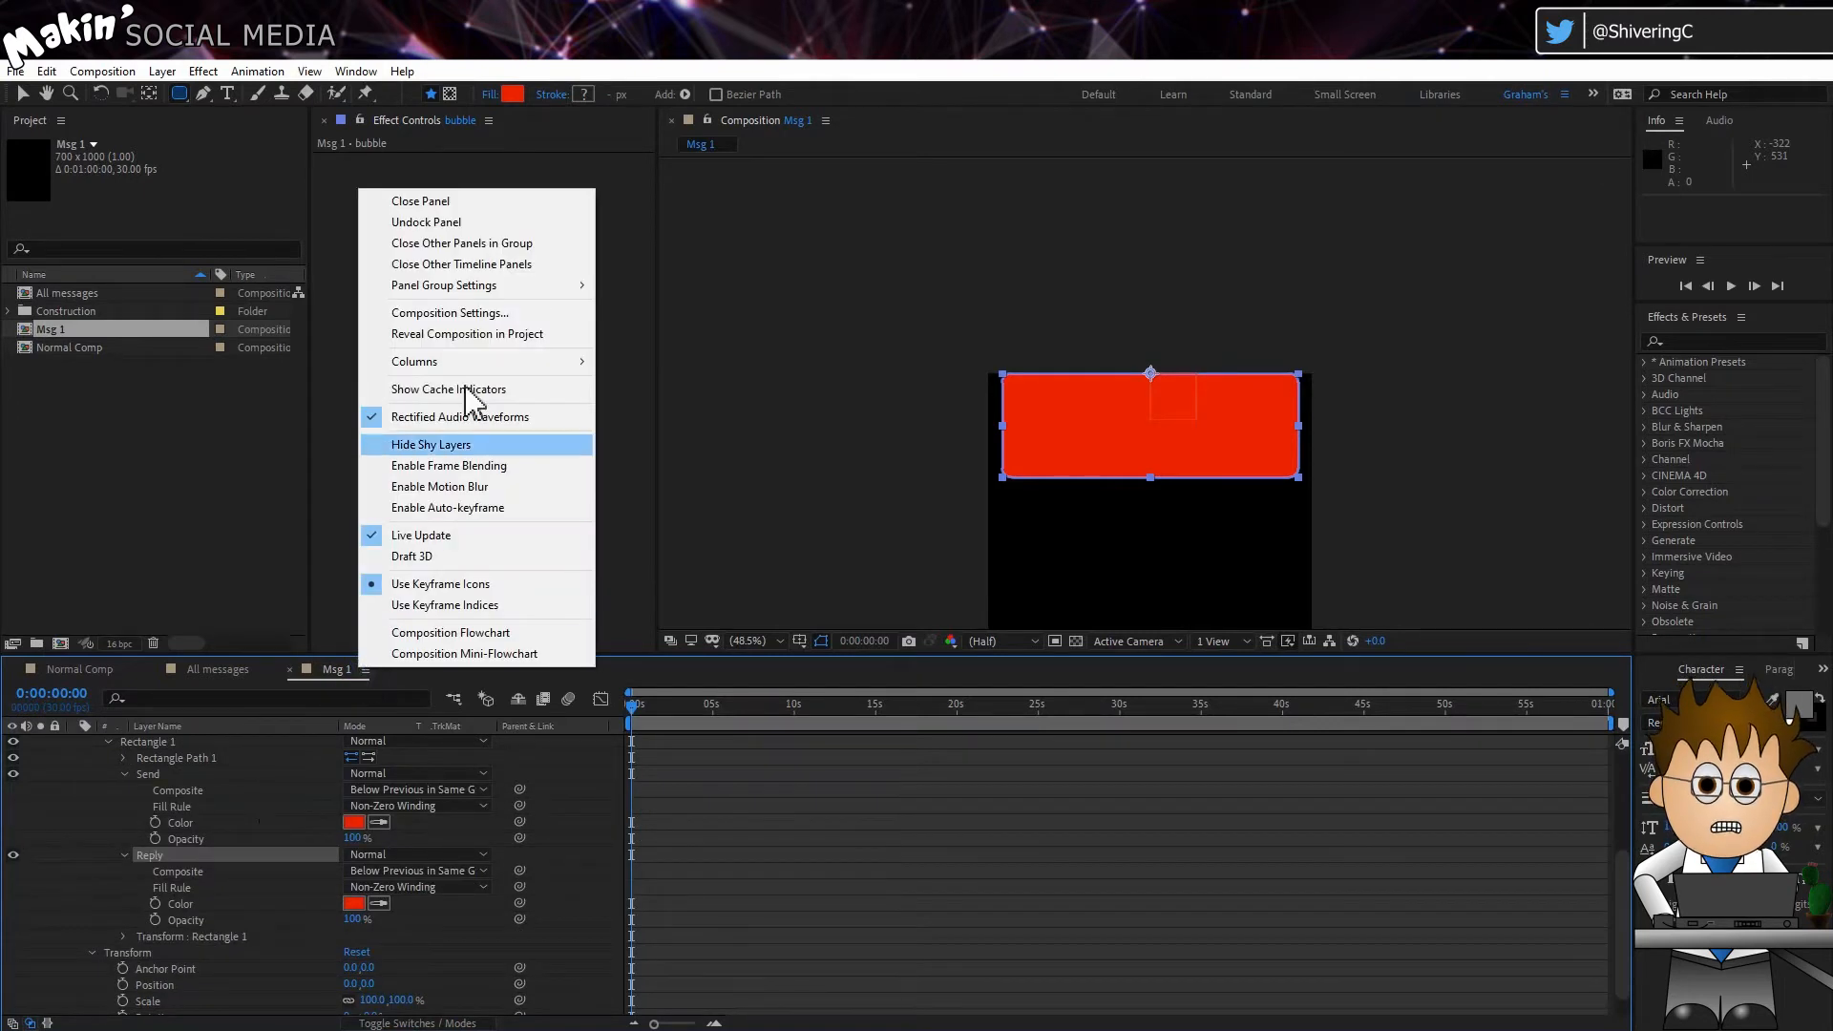
left_click(466, 243)
left_click_drag(217, 673, 265, 169)
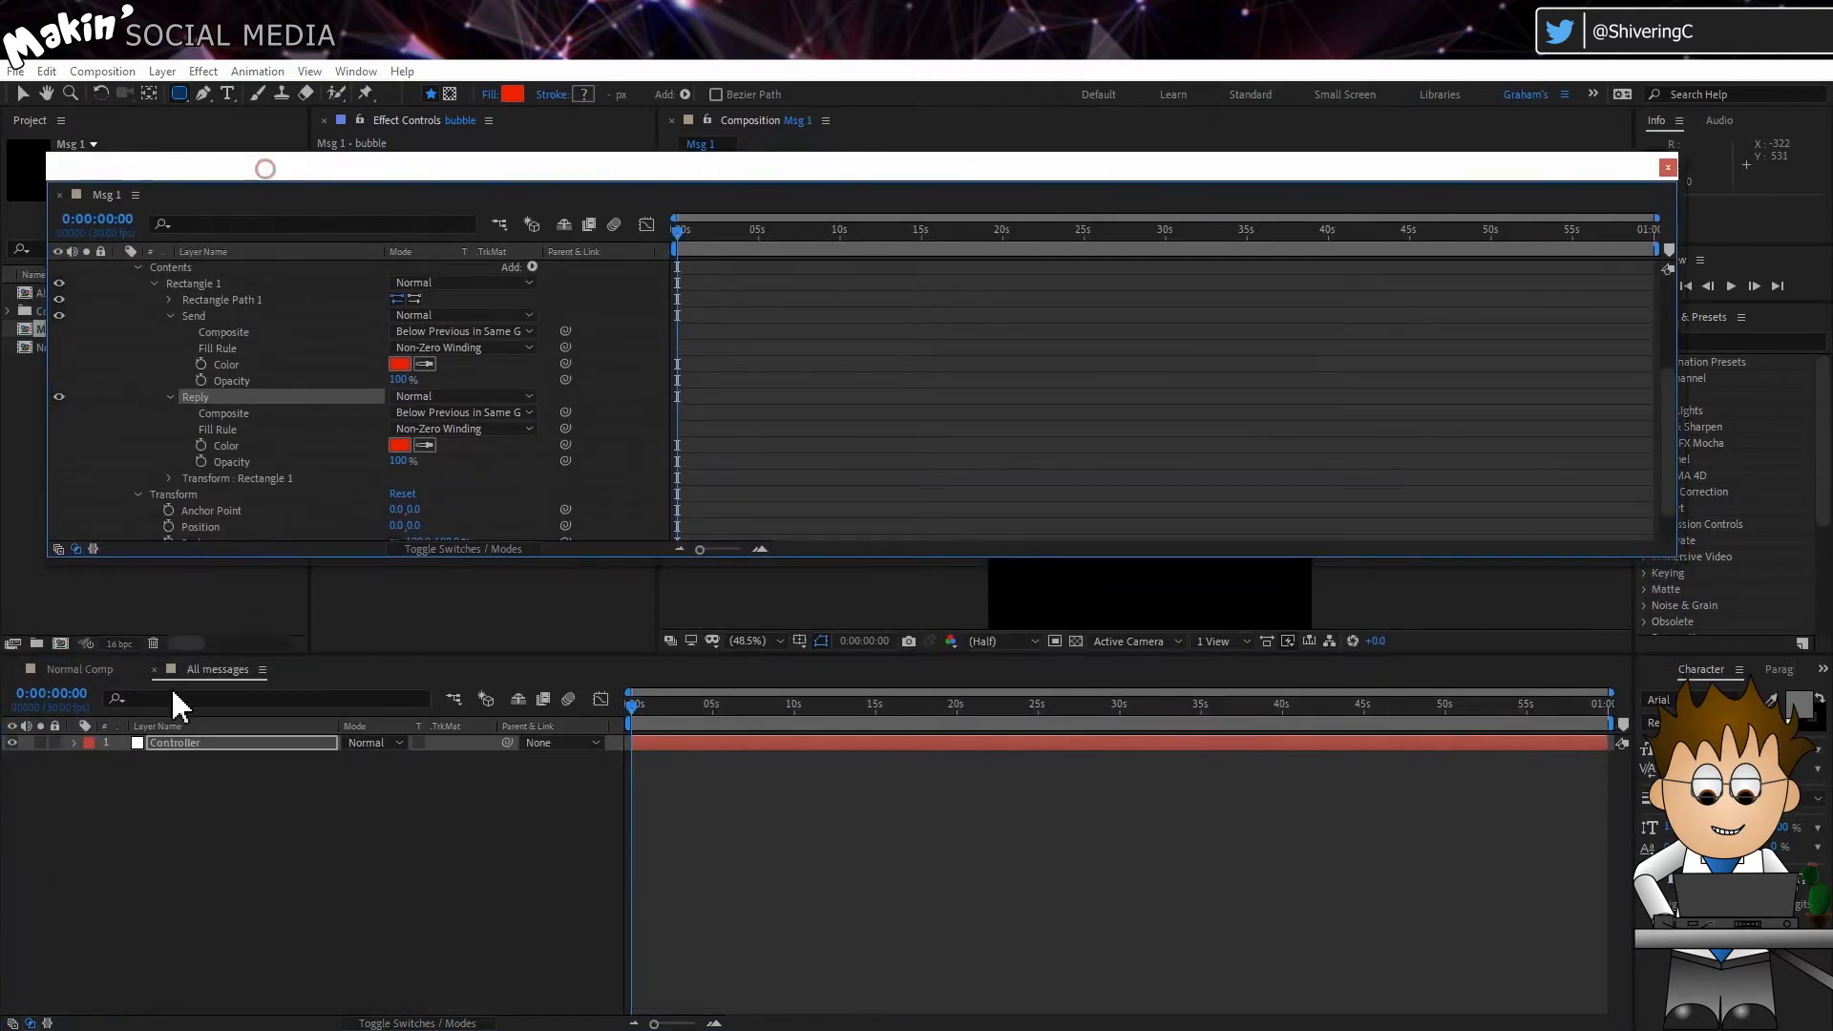
Step: Link the Send and Reply fill colours to Sent colour and Reply colour on the All messages Controller, and redock the Msg 1 timeline
left_click(176, 743)
left_click(74, 743)
left_click(88, 761)
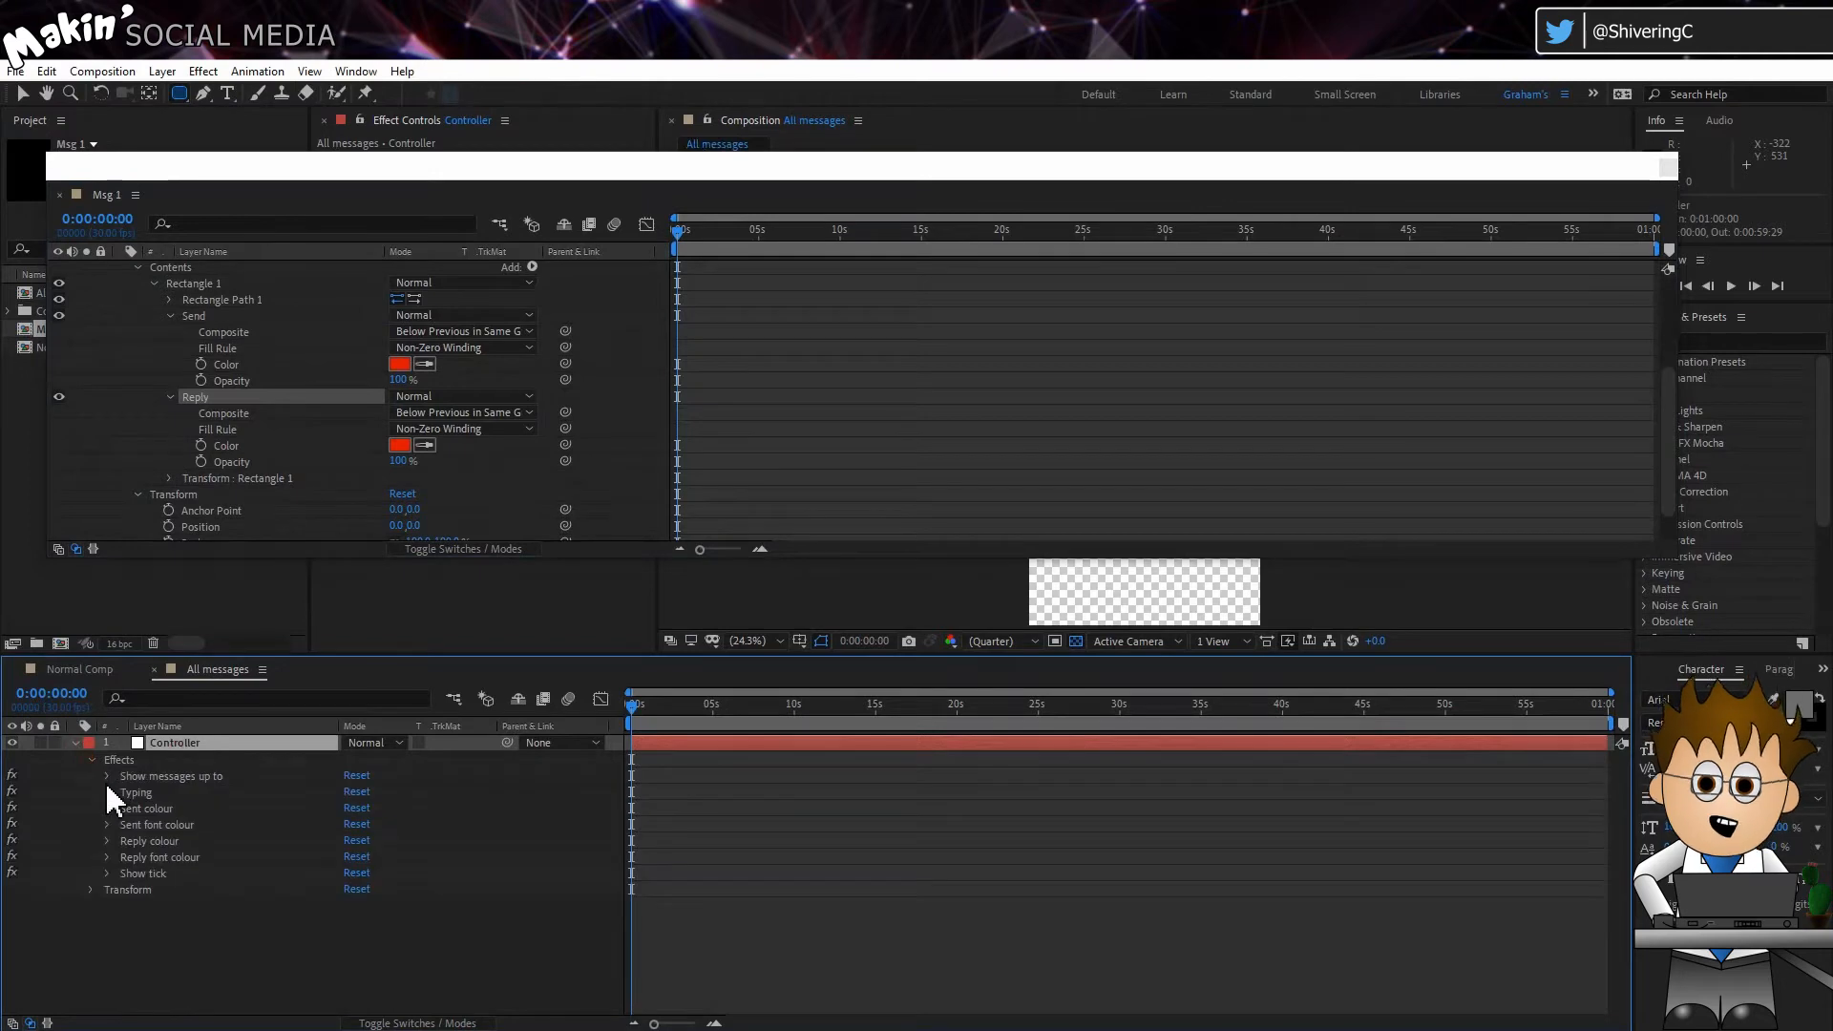
left_click(107, 807)
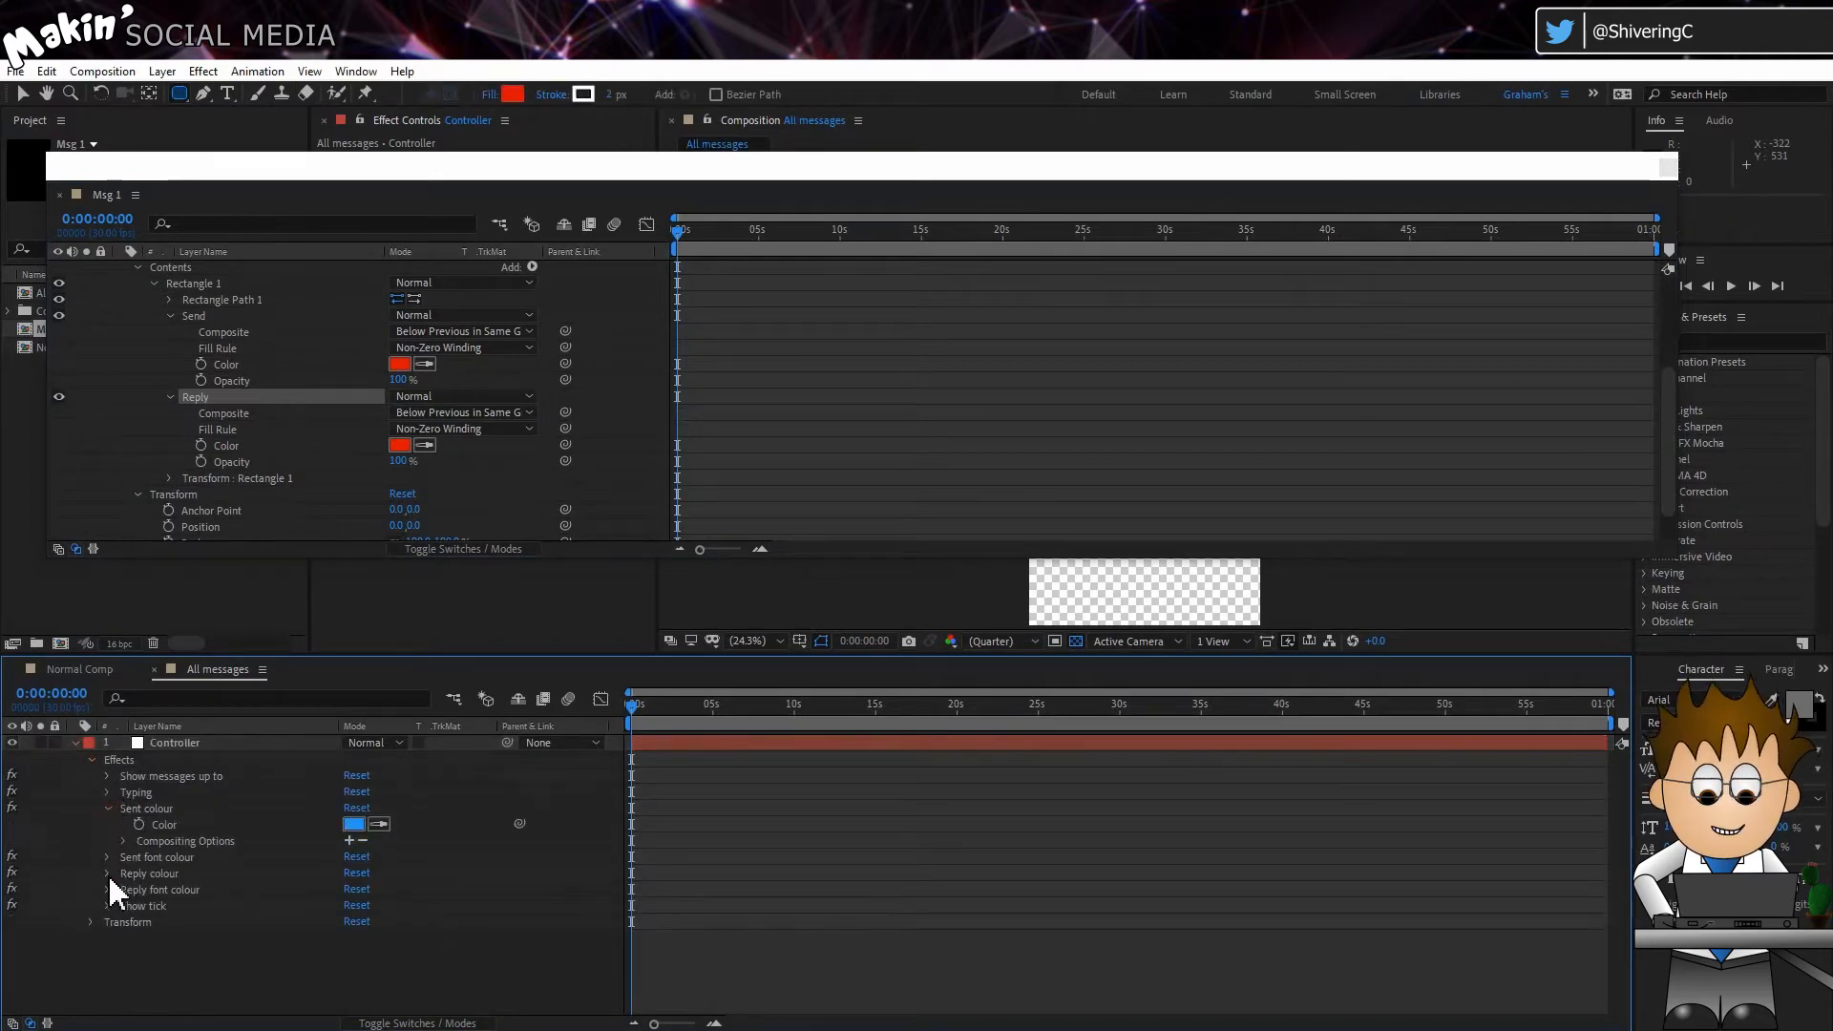
left_click(108, 874)
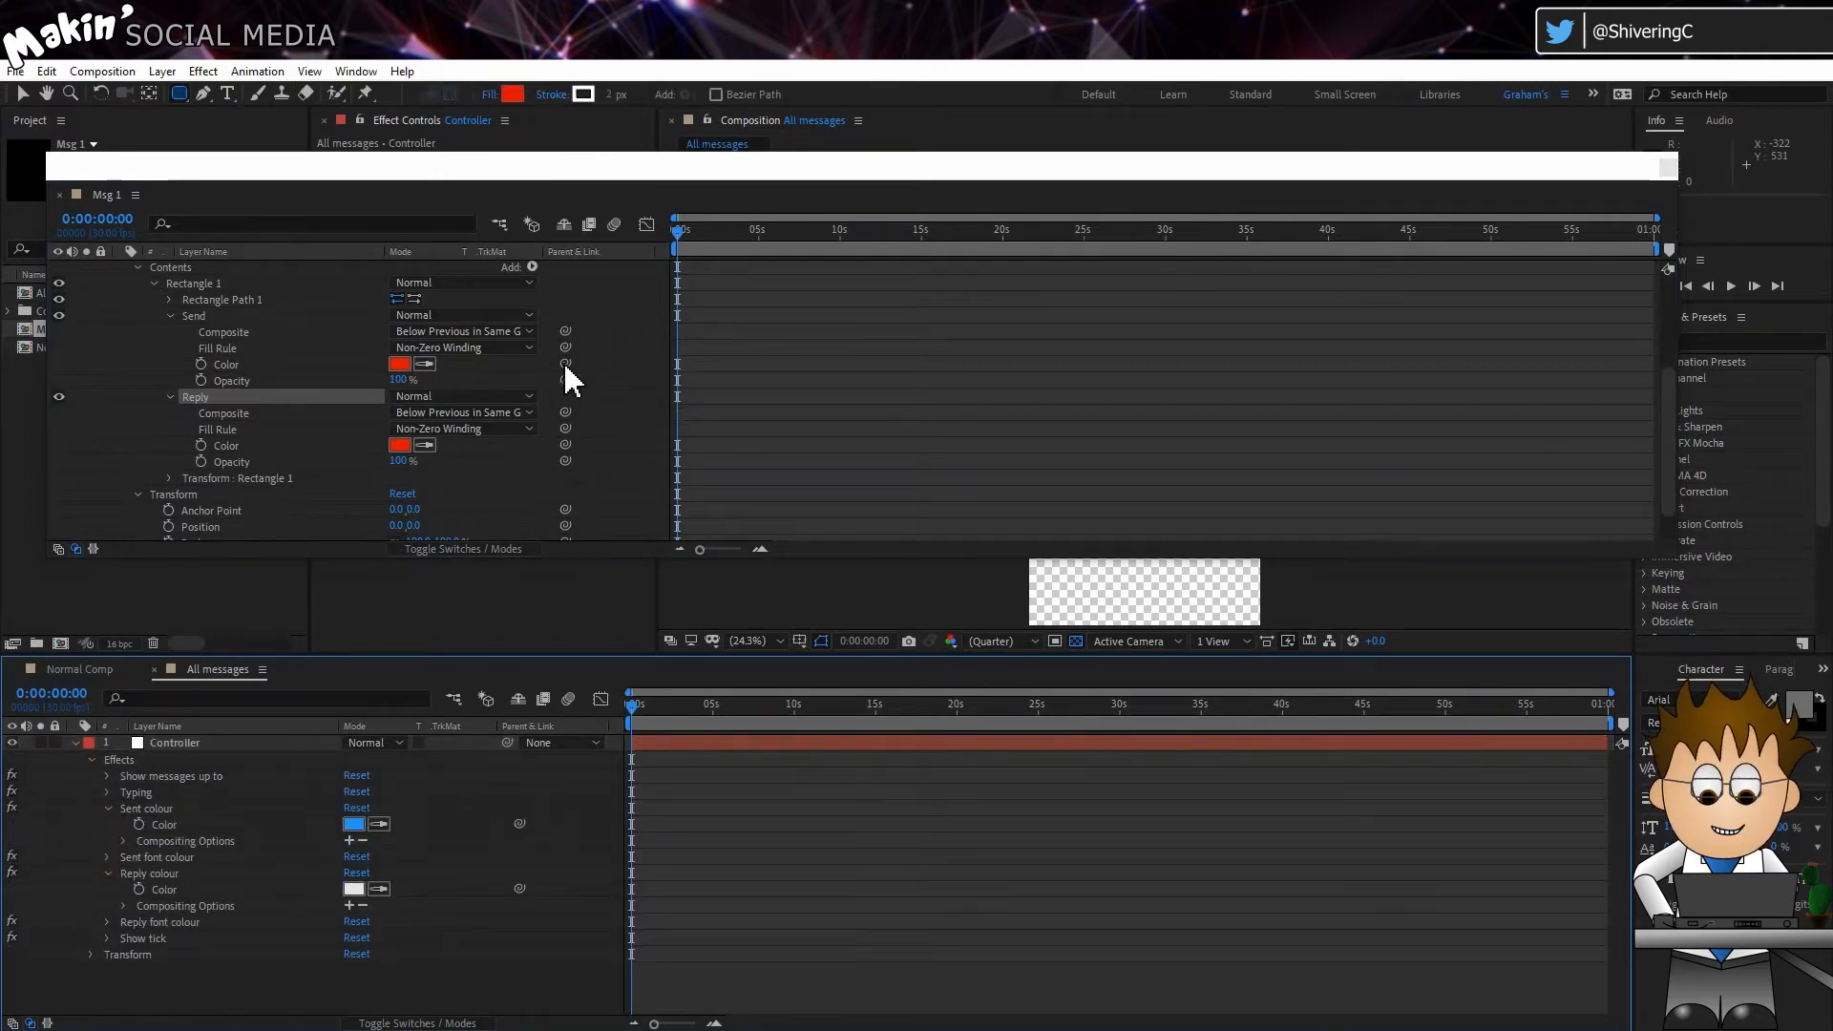
left_click_drag(564, 363, 180, 823)
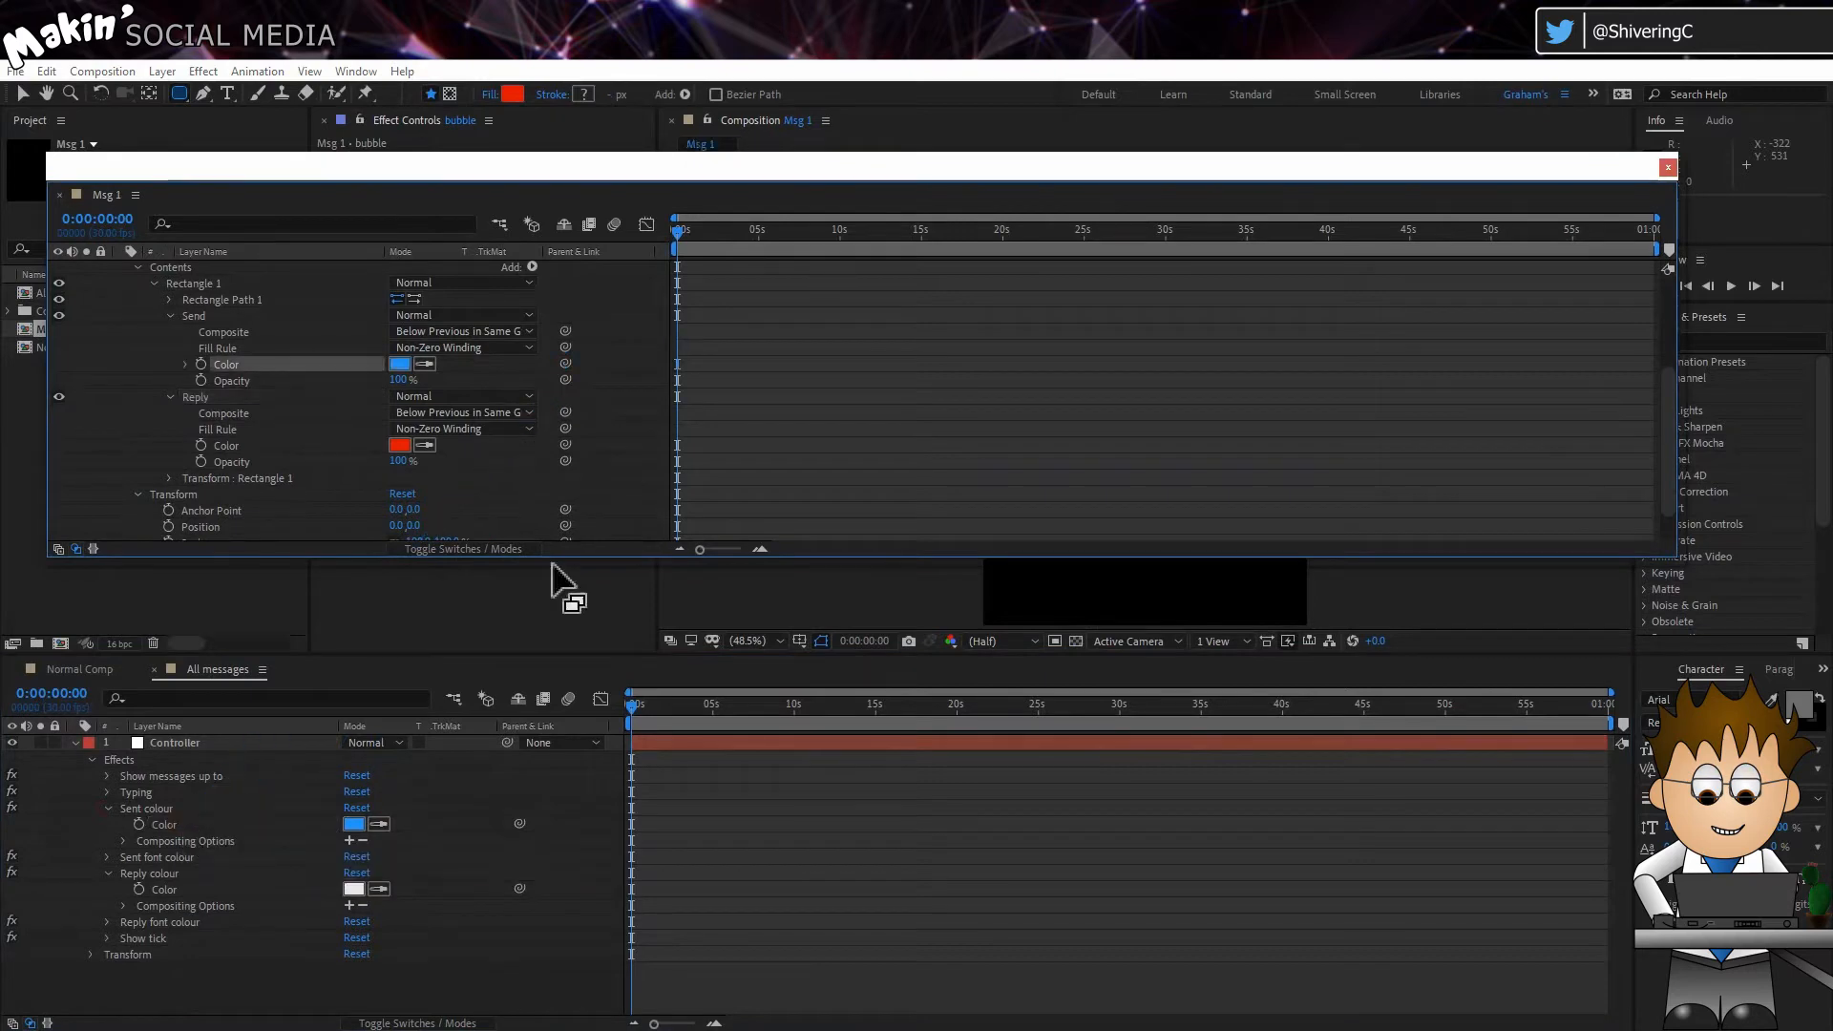
left_click_drag(566, 445, 179, 891)
left_click_drag(102, 196, 249, 680)
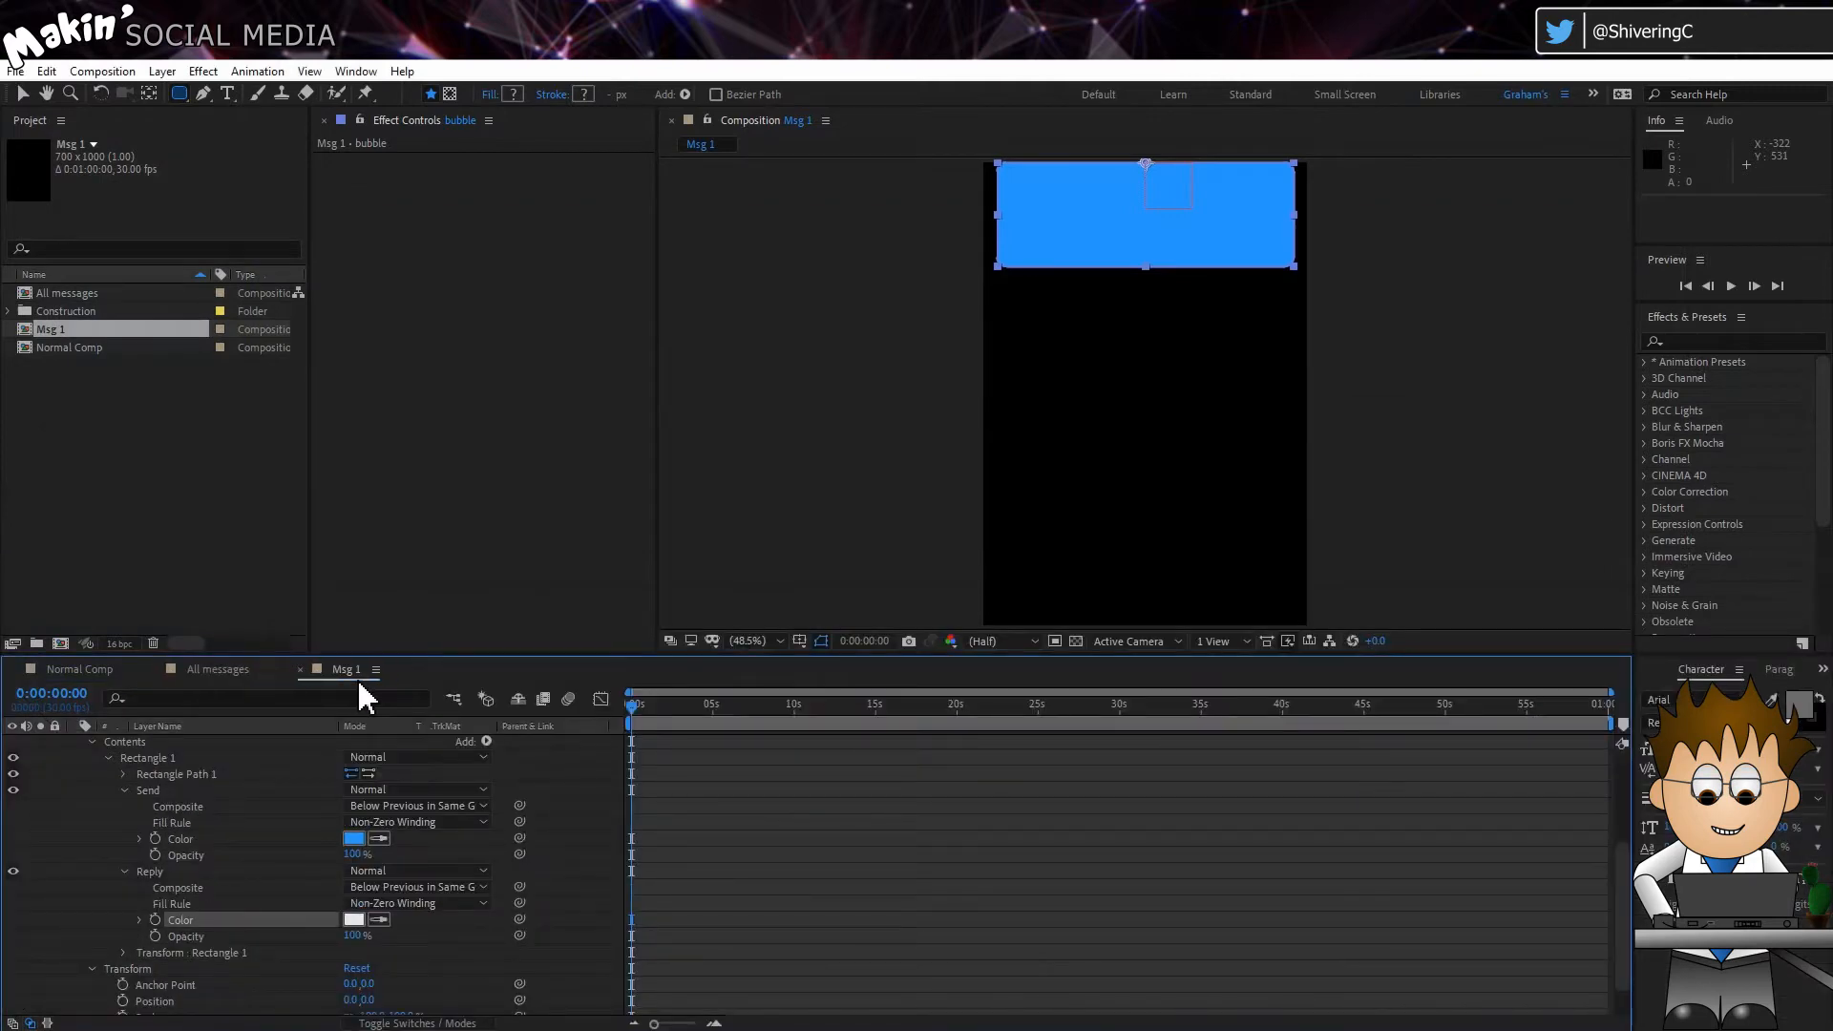
Step: Start an if expression on the Send fill's Opacity that references the Msg 1 Controller's Reply checkbox
left_click(214, 838)
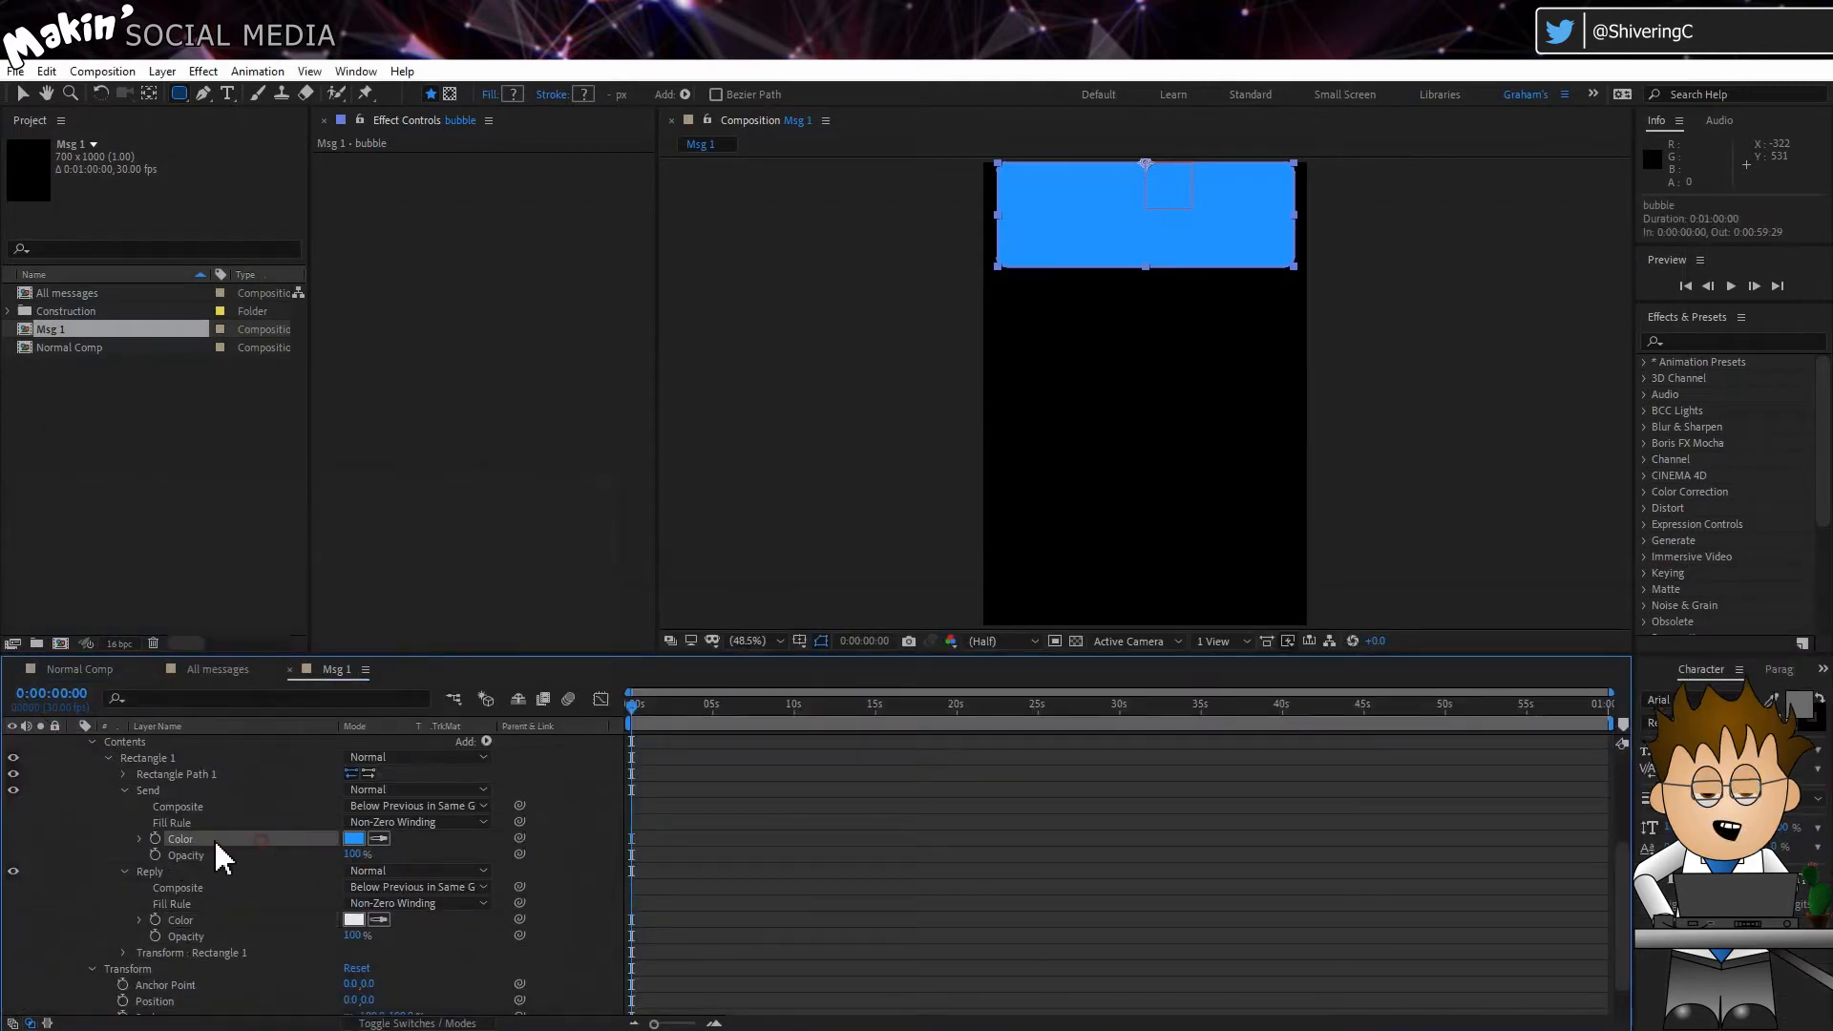
left_click(155, 856, "alt")
type("if (")
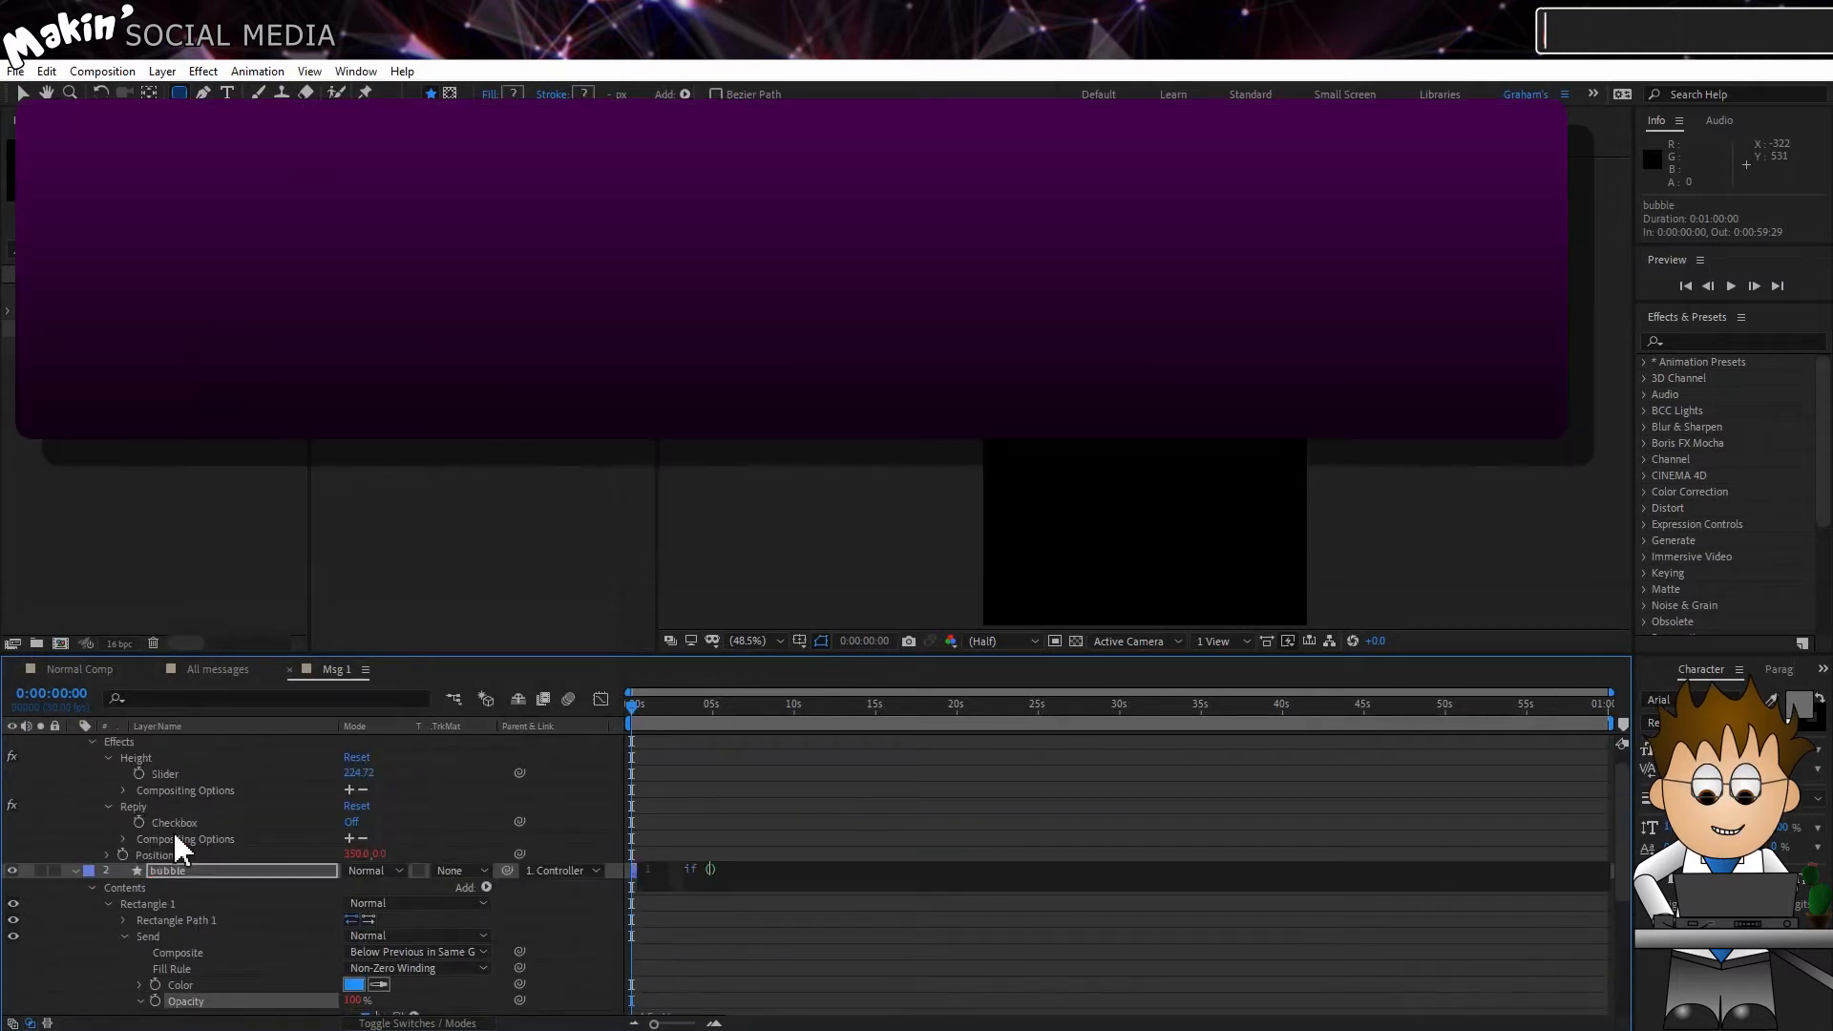
scroll(180, 850, "up", 3)
type("(")
mouse_move(395, 915)
left_mouse_down()
mouse_move(227, 731)
mouse_move(216, 834)
left_mouse_up()
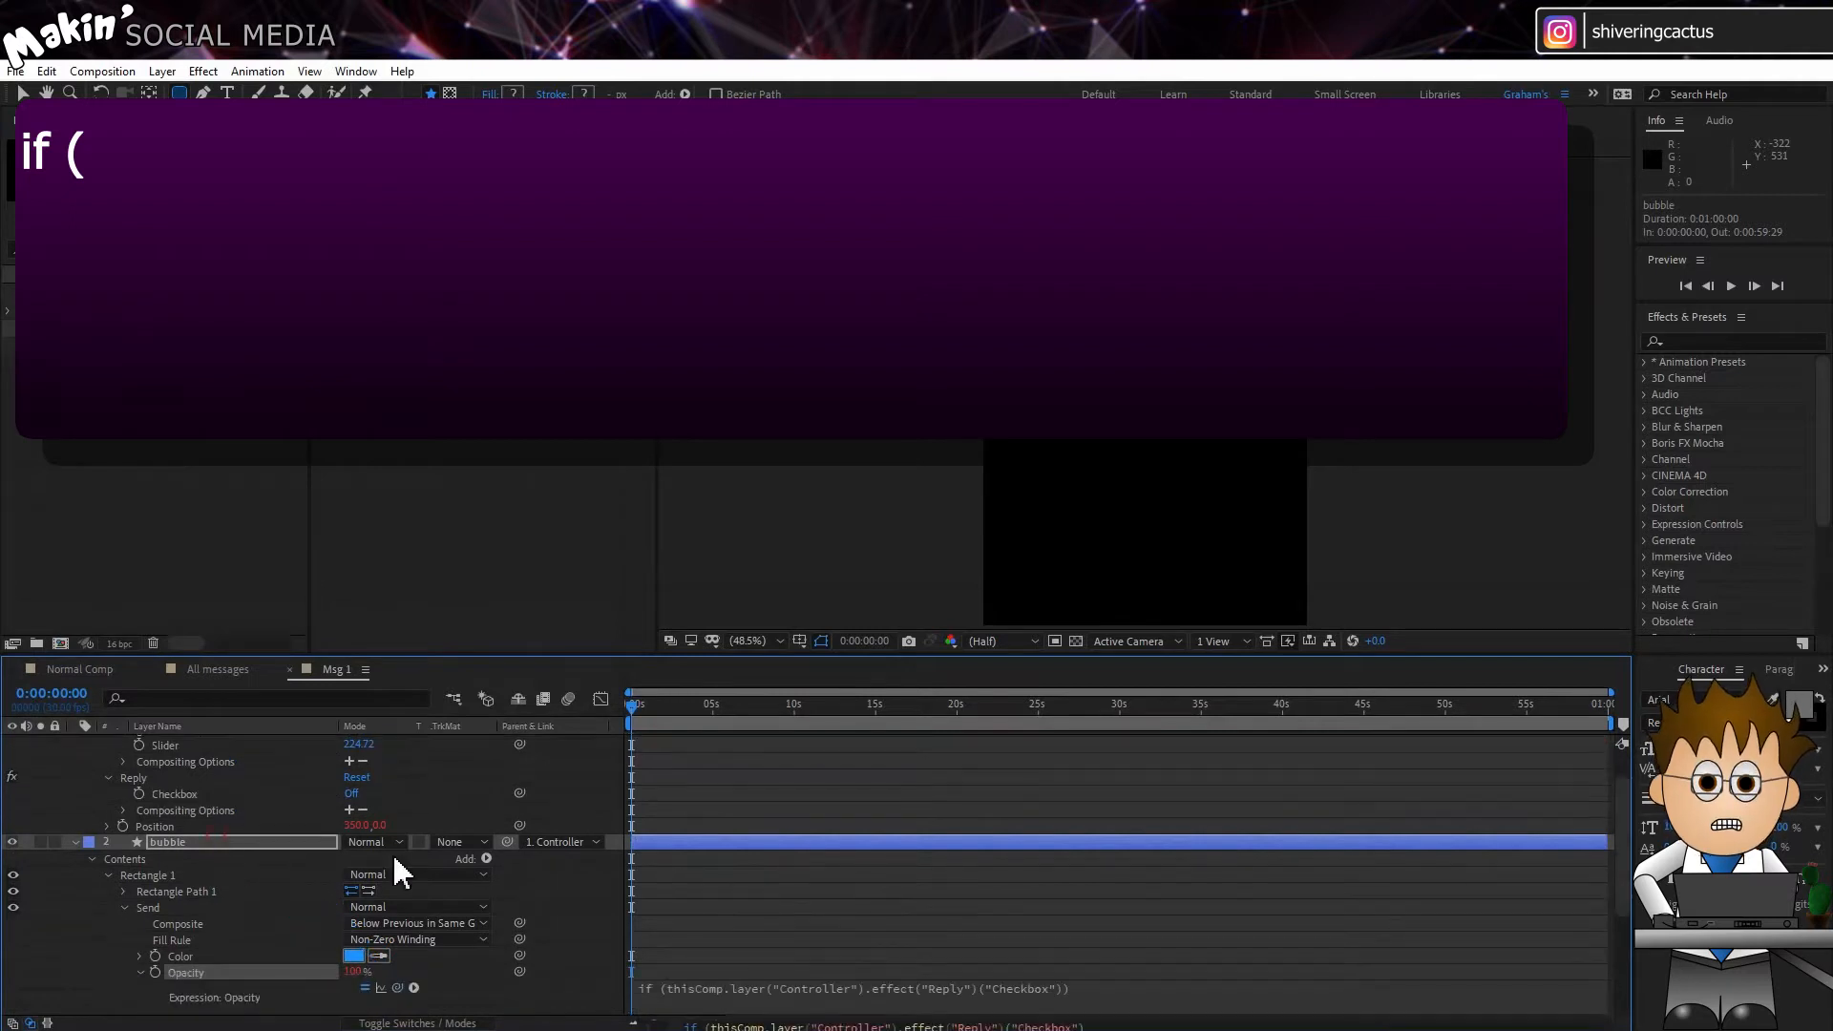
scroll(1039, 955, "down", 3)
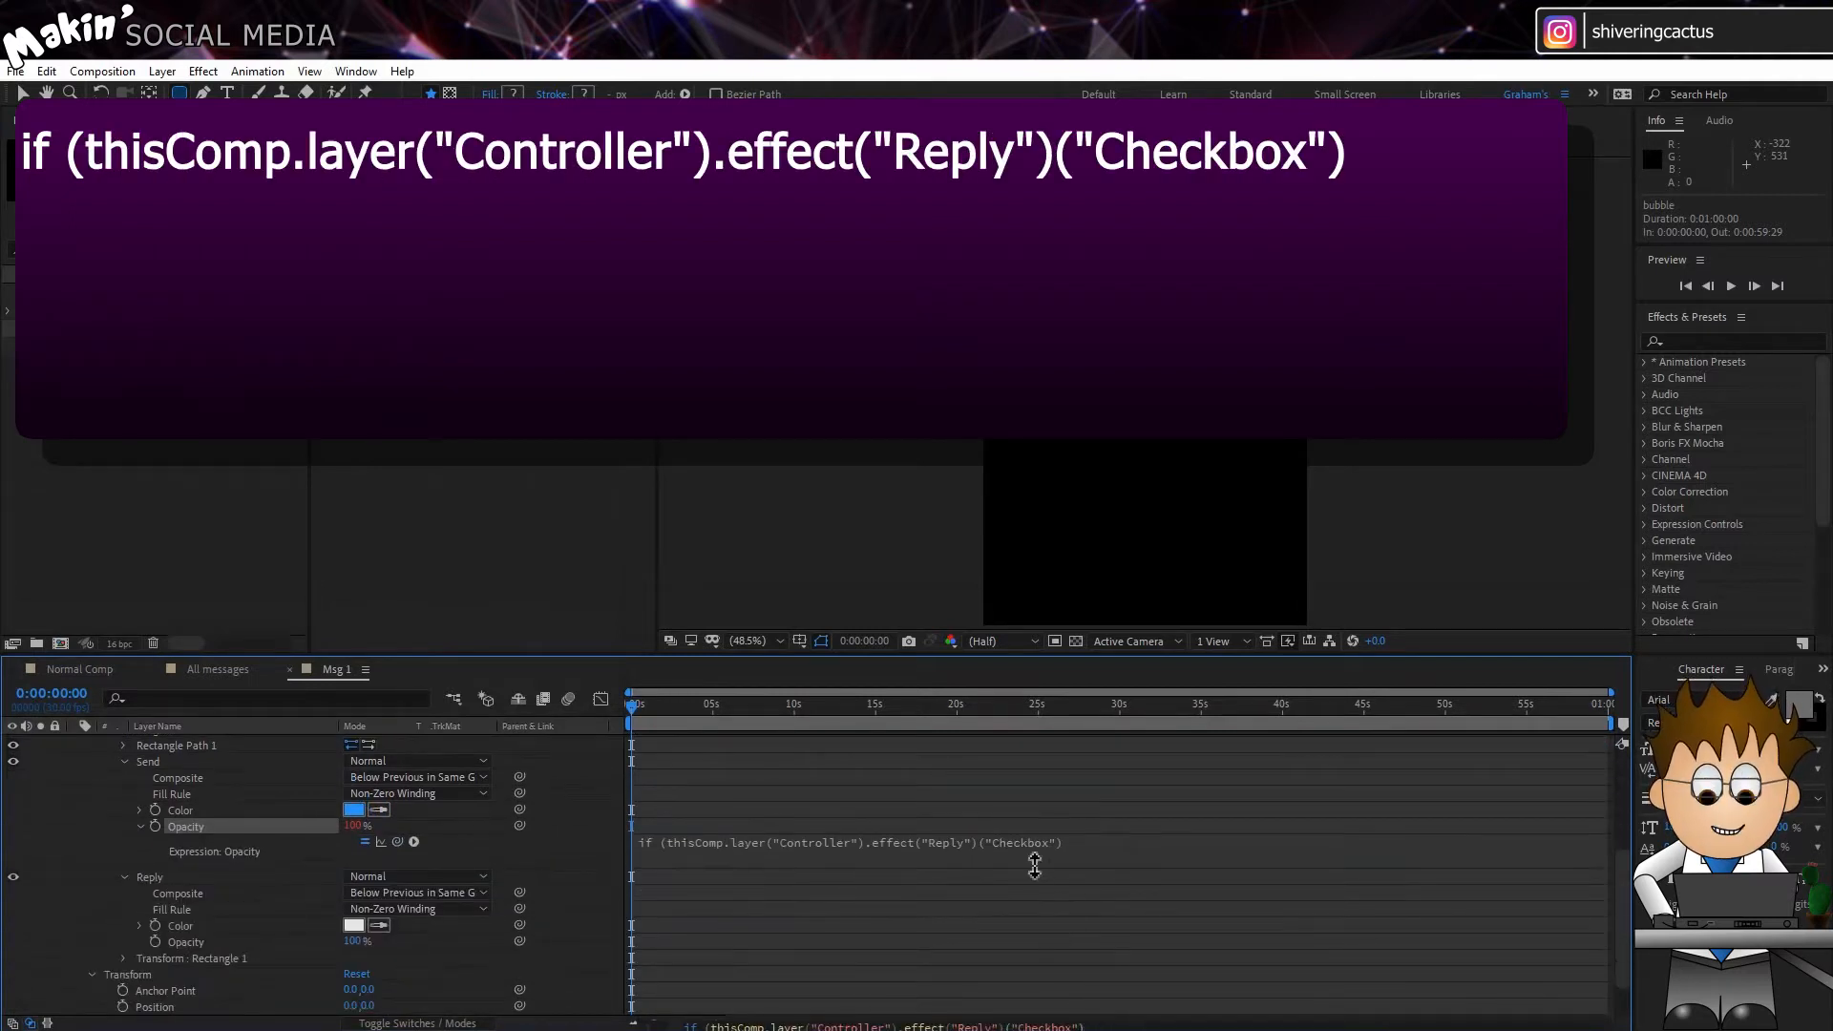
scroll(1011, 936, "up", 1)
left_click(1067, 889)
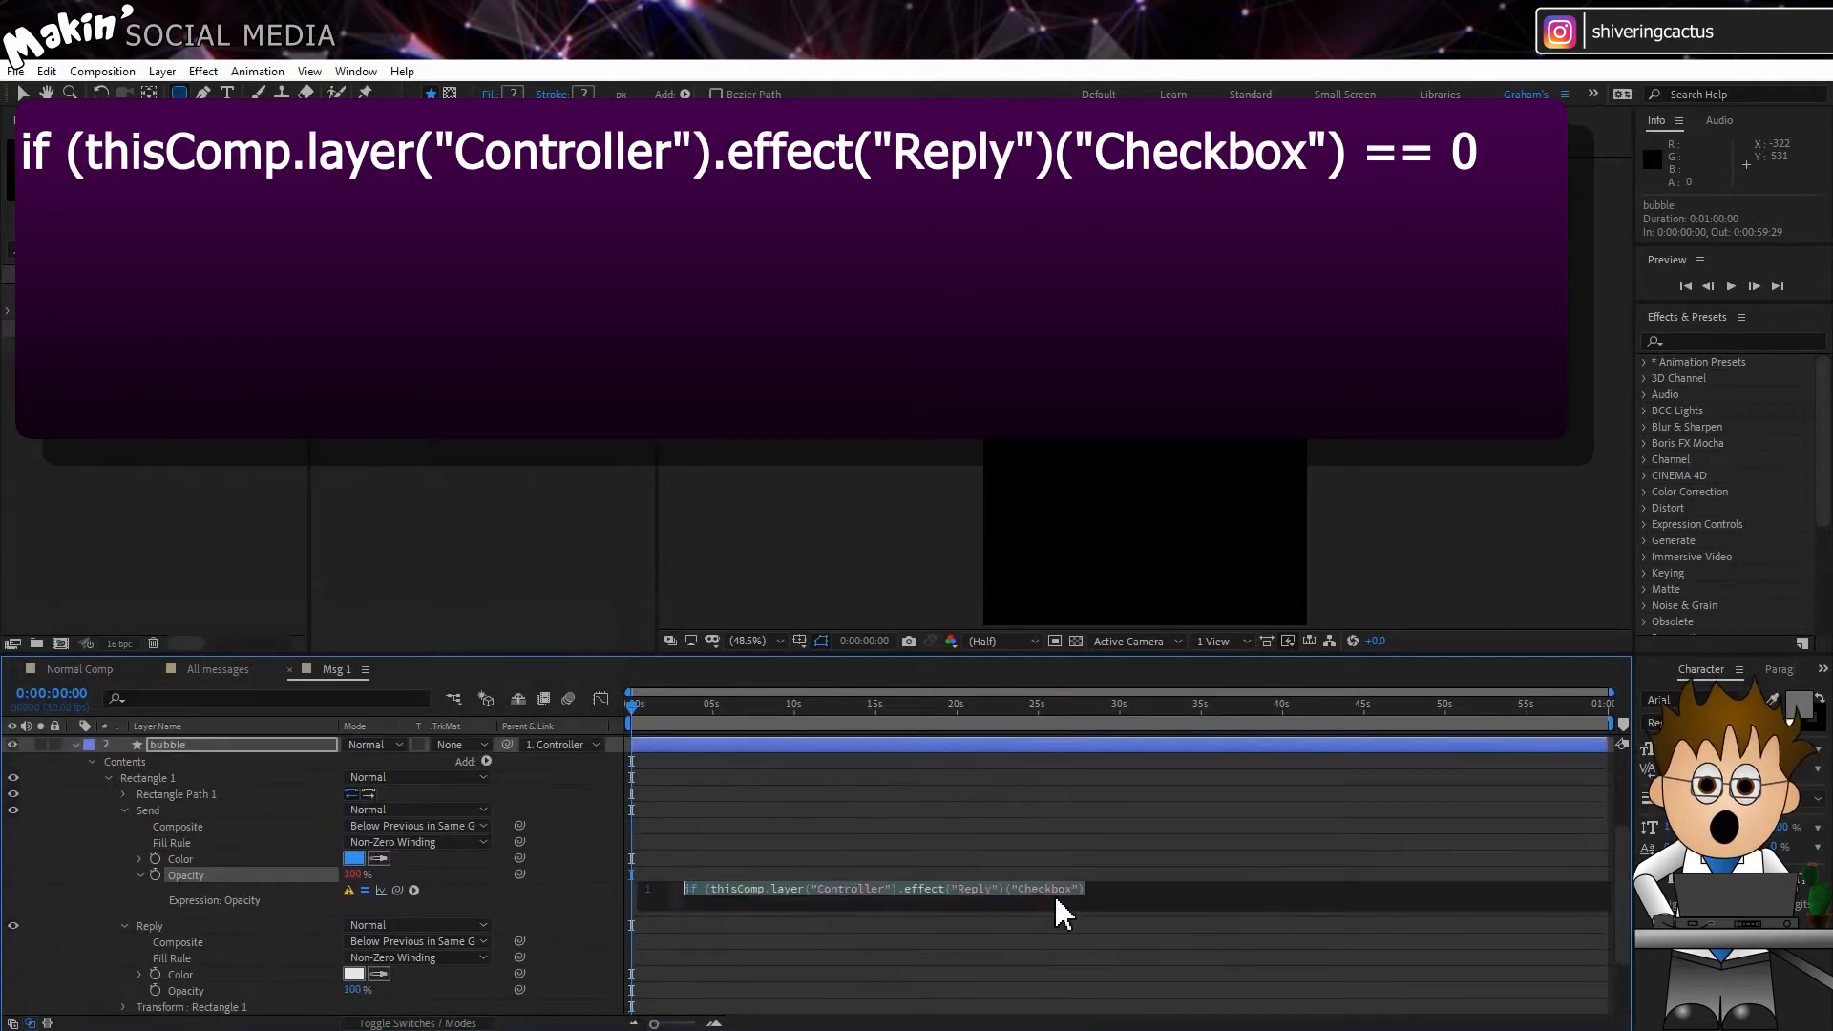
Step: Complete the Send opacity expression with "== 0" so it returns 100 when Reply is unchecked and 0 in the else branch
left_click(1115, 897)
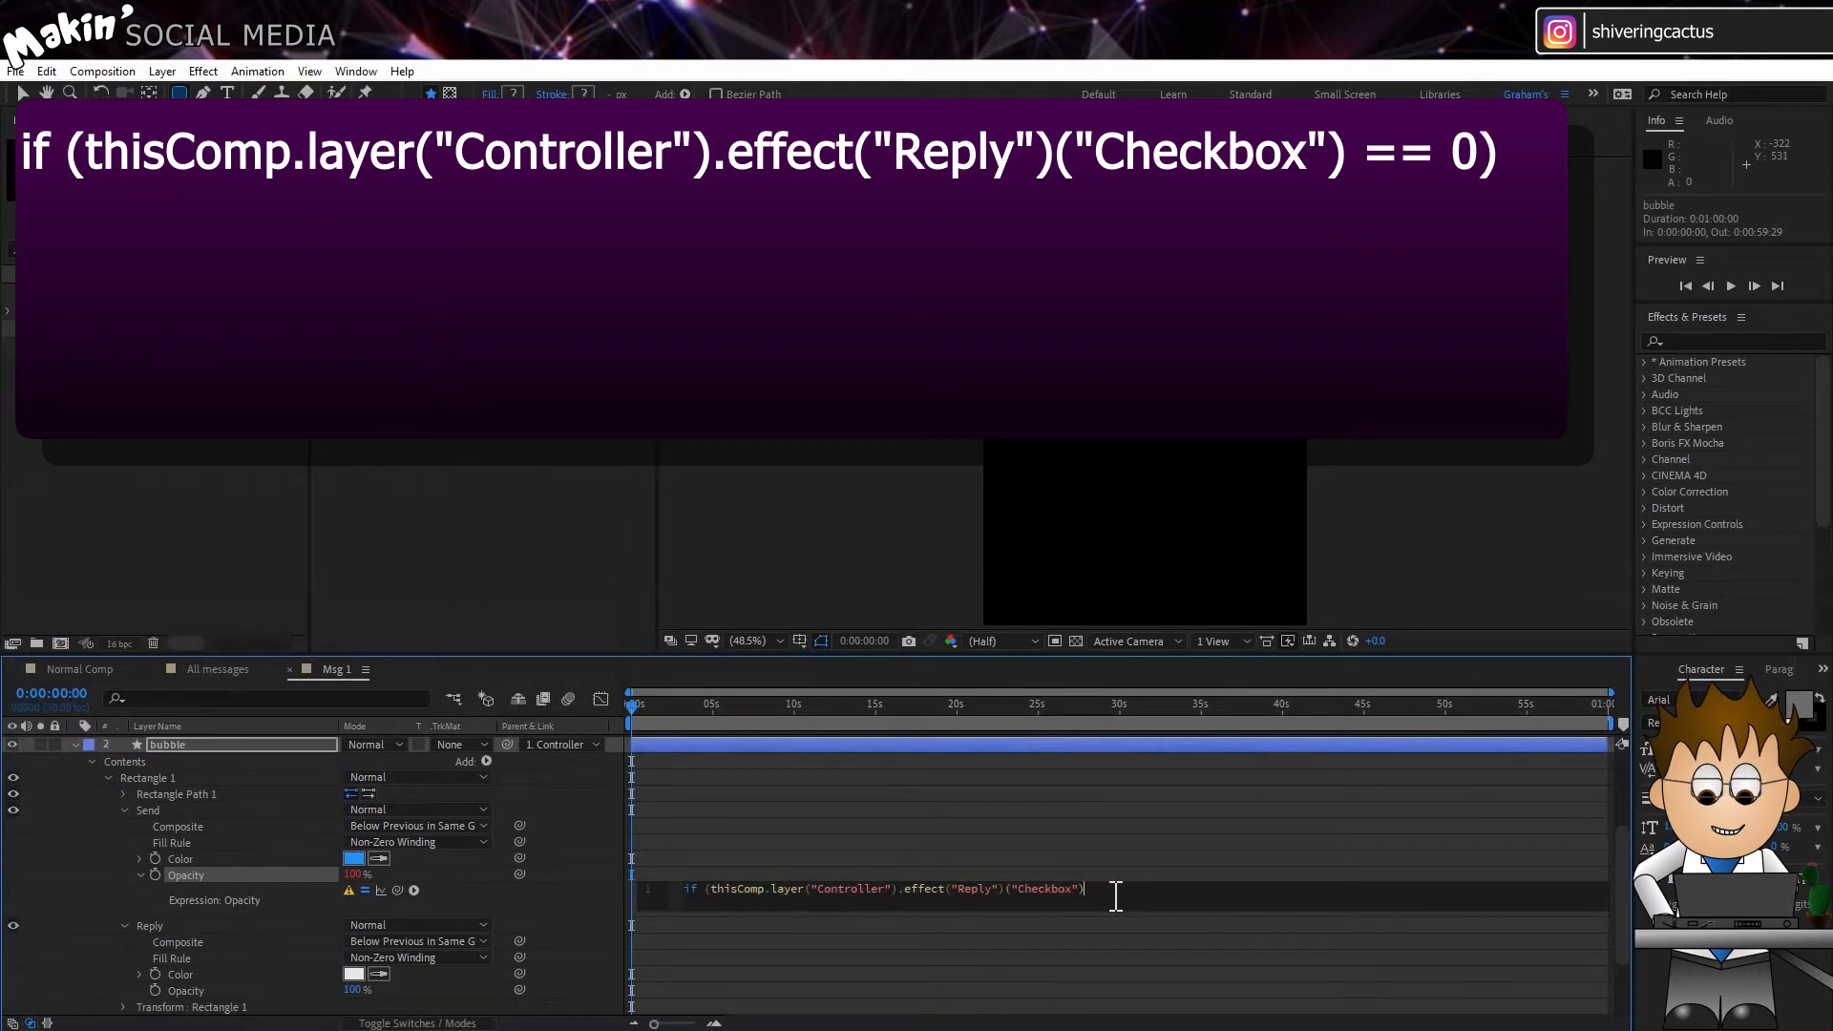
type("== 0) {")
key("Return")
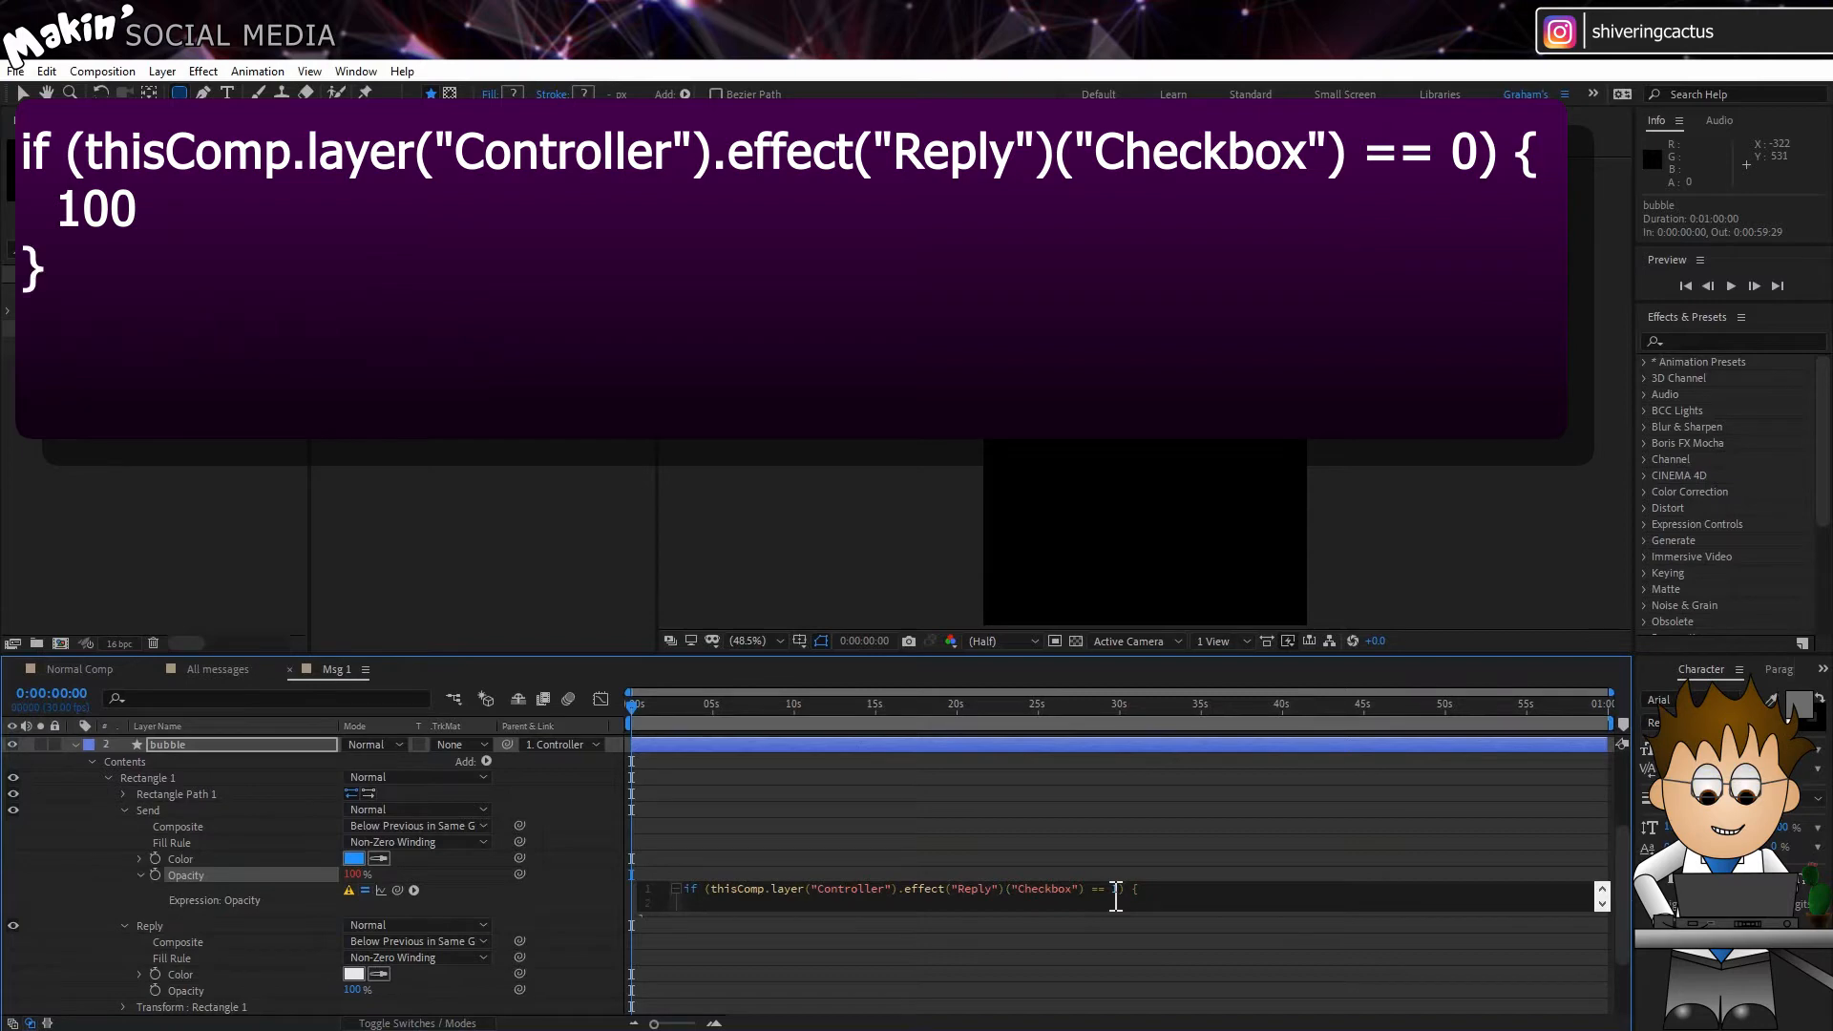
type("0")
key("Return")
type("}")
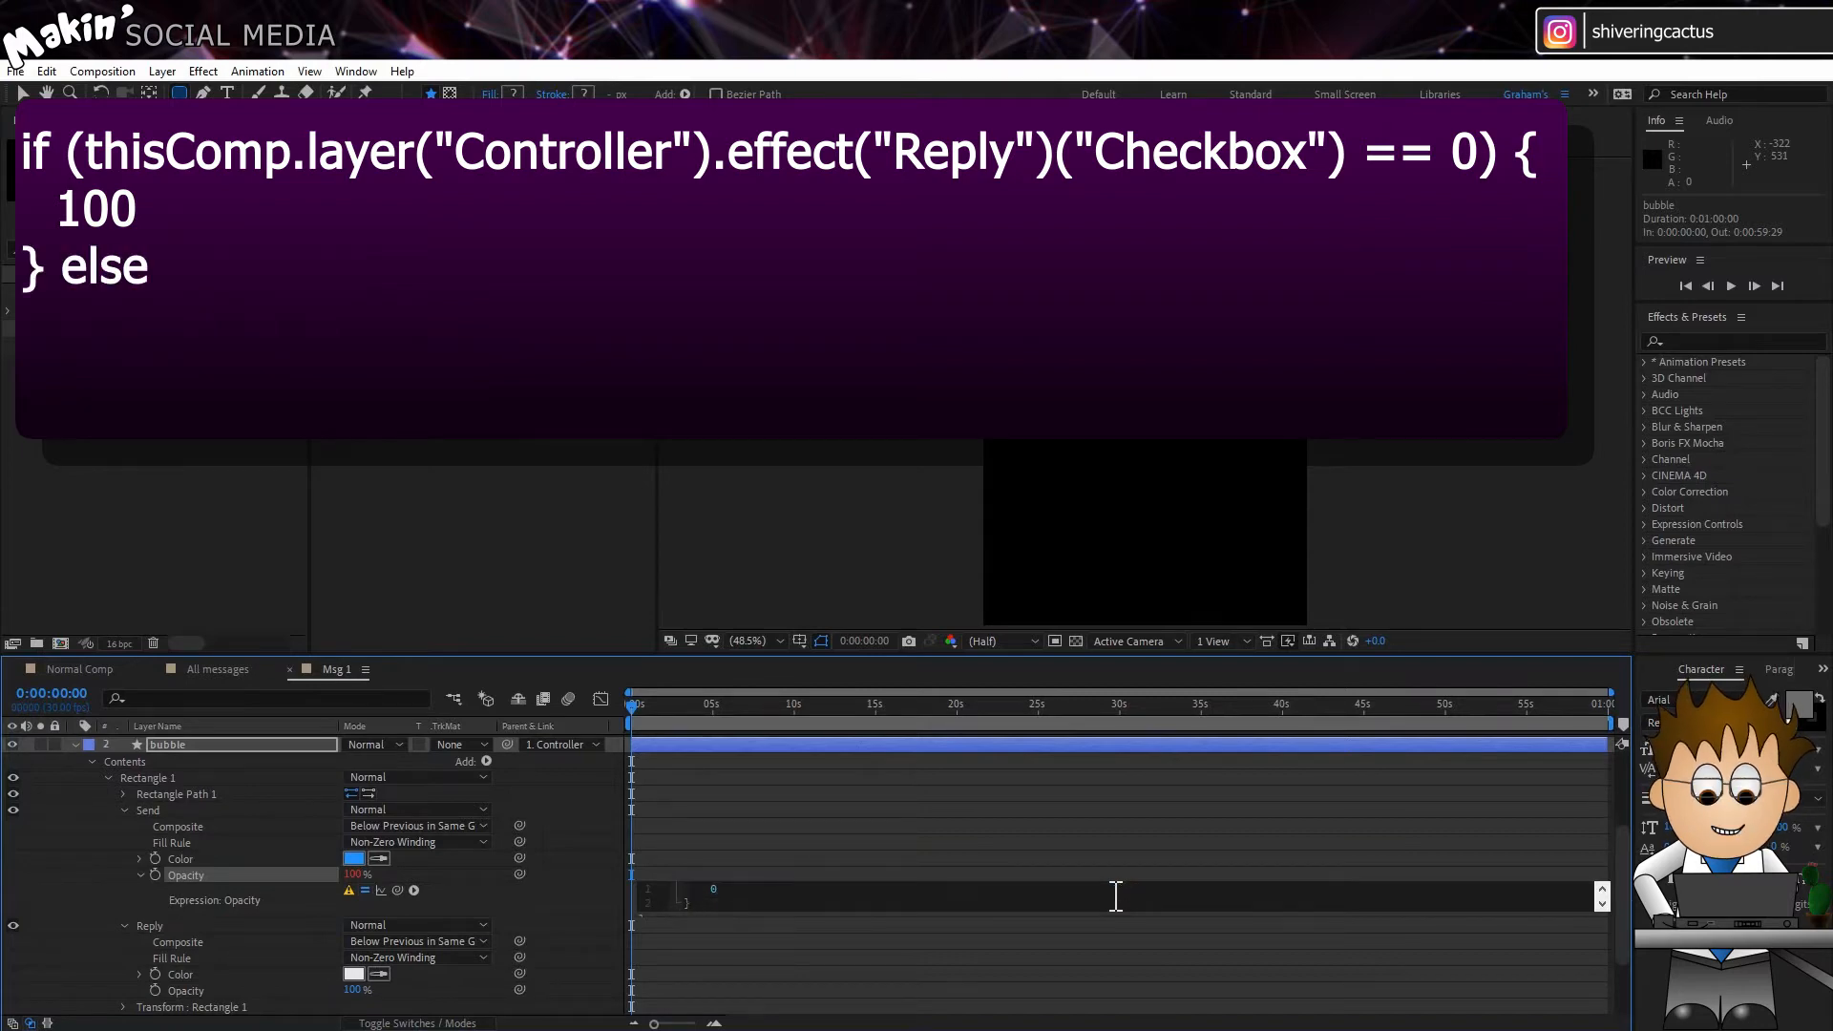
type(" else {")
key("Return")
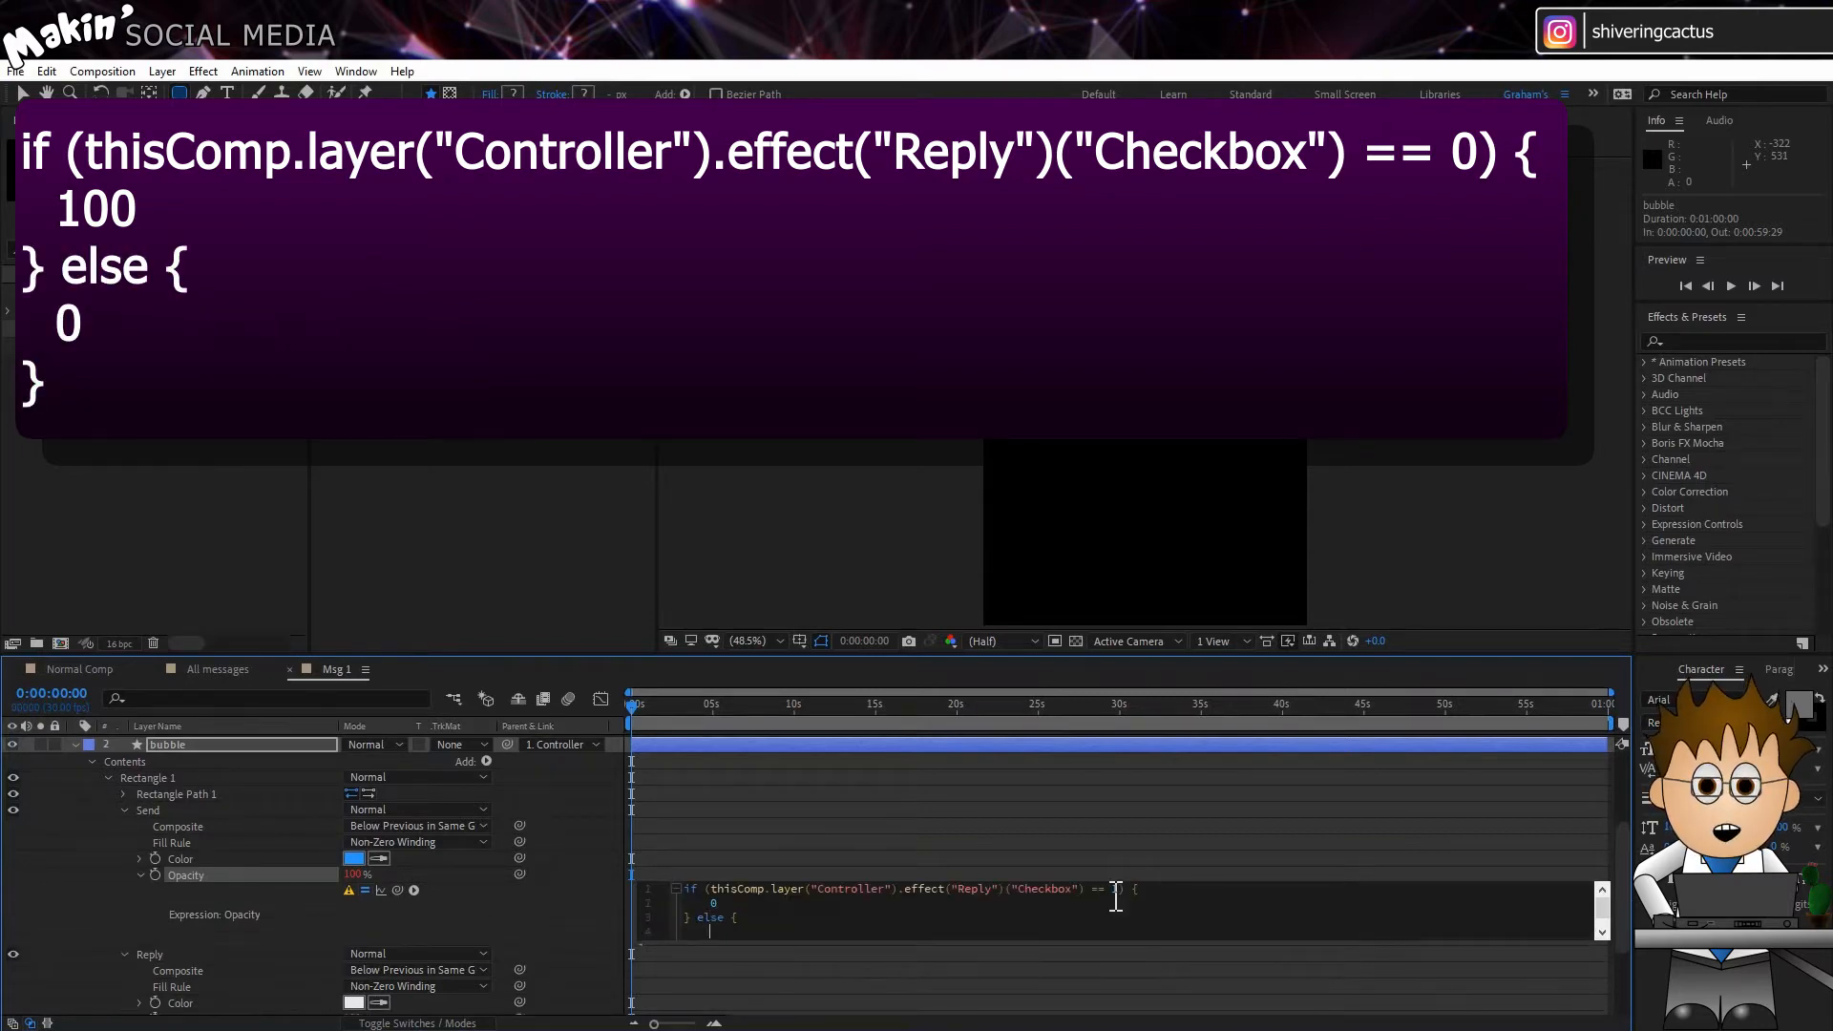
left_click(598, 898)
Step: Toggle the Msg 1 Controller's Reply checkbox on and off to test the bubble's colour switch
scroll(420, 849, "up", 3)
left_click(274, 743)
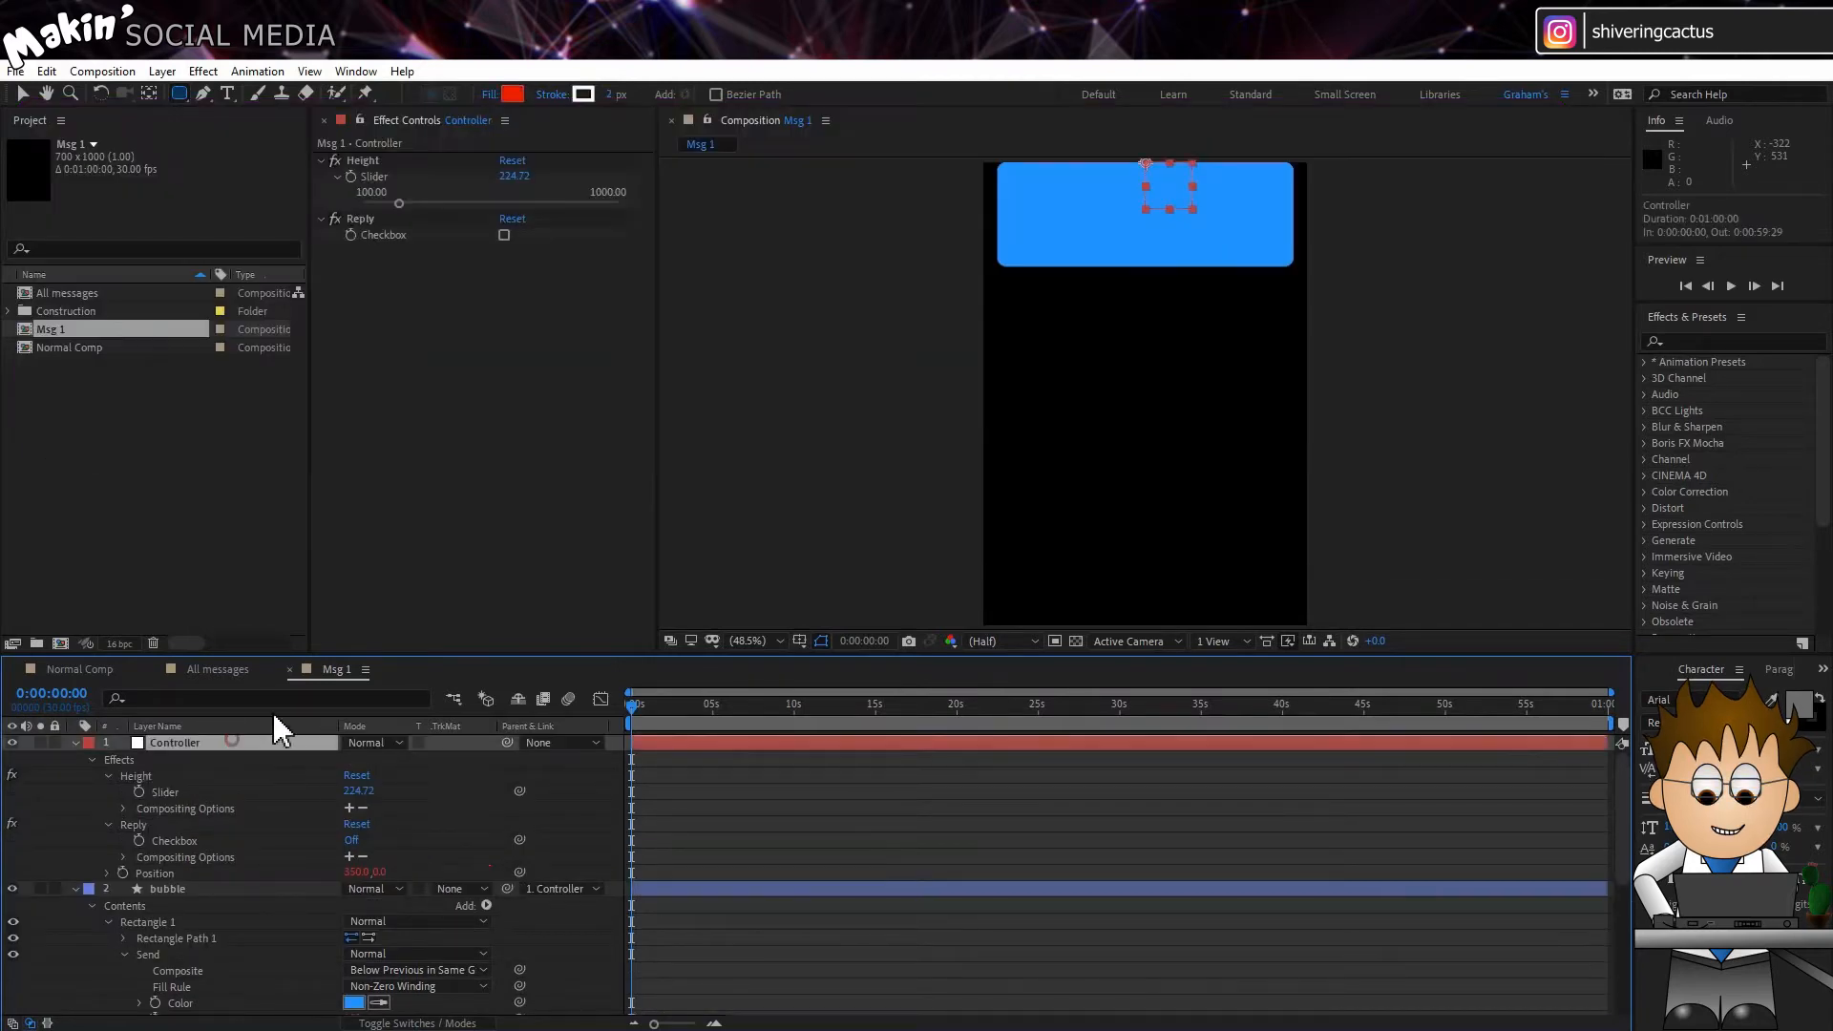
left_click(504, 236)
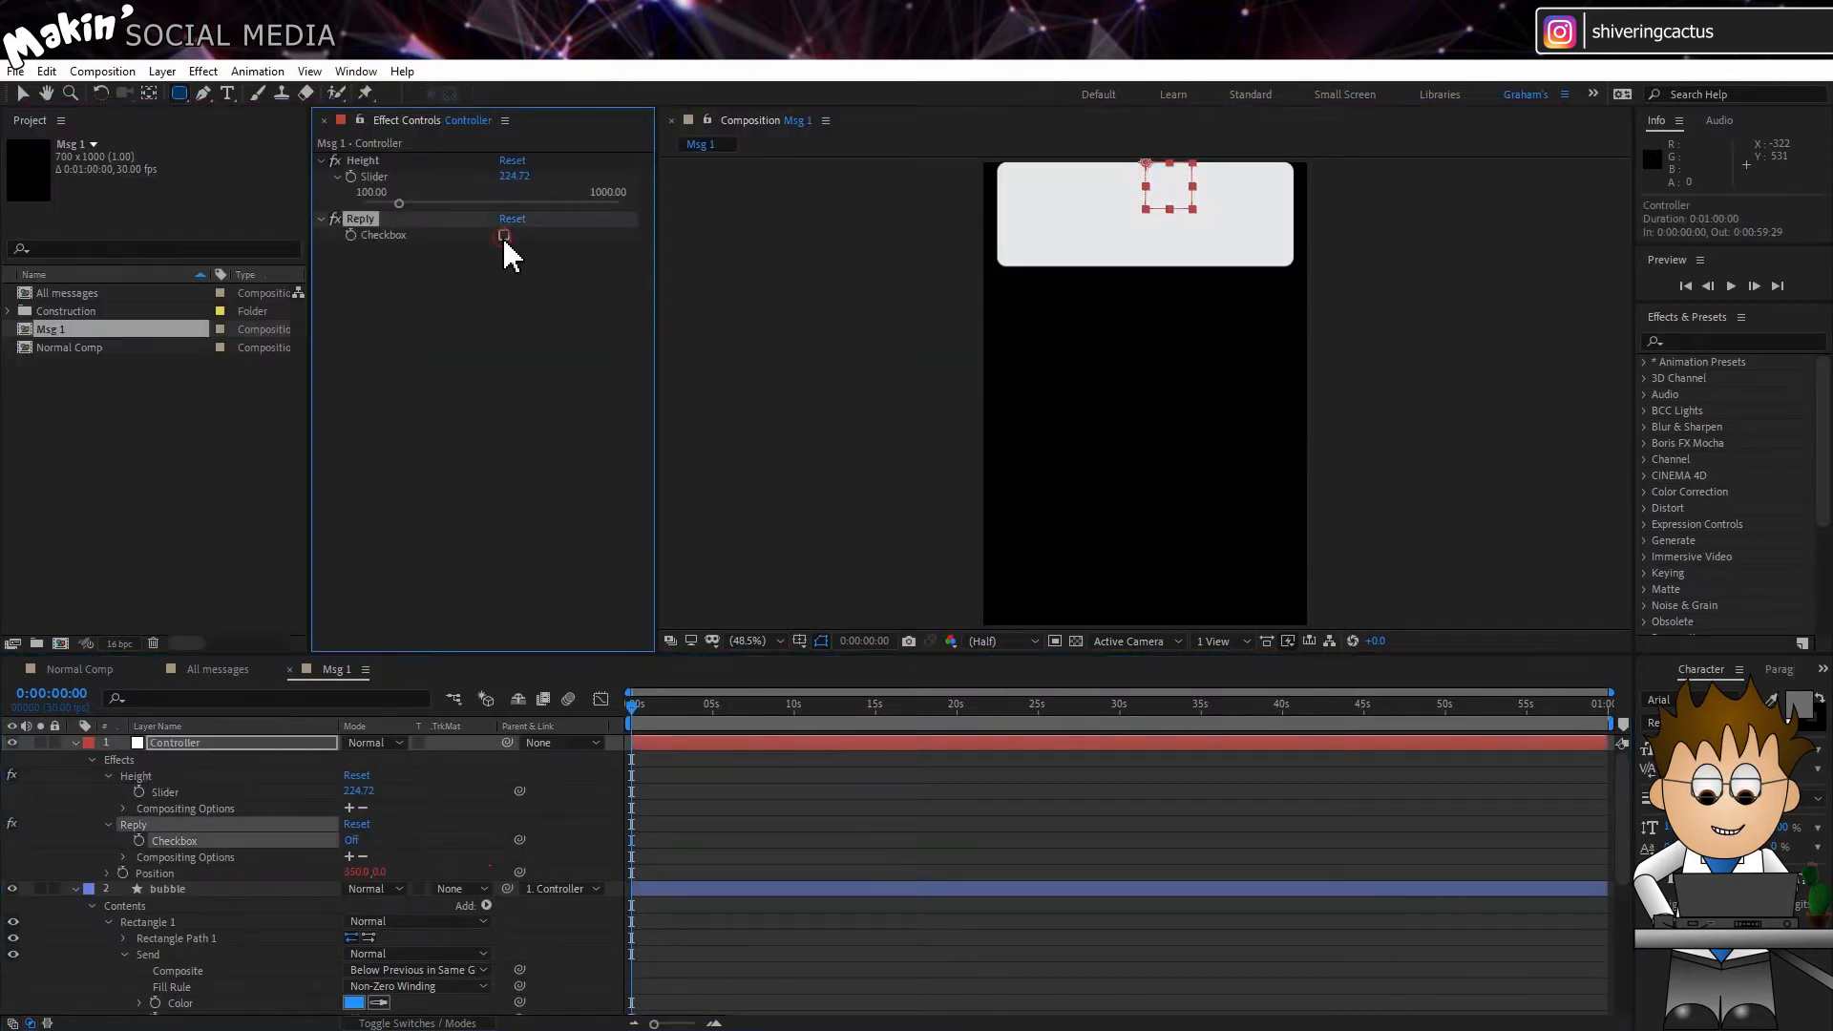
left_click(503, 236)
left_click(503, 236)
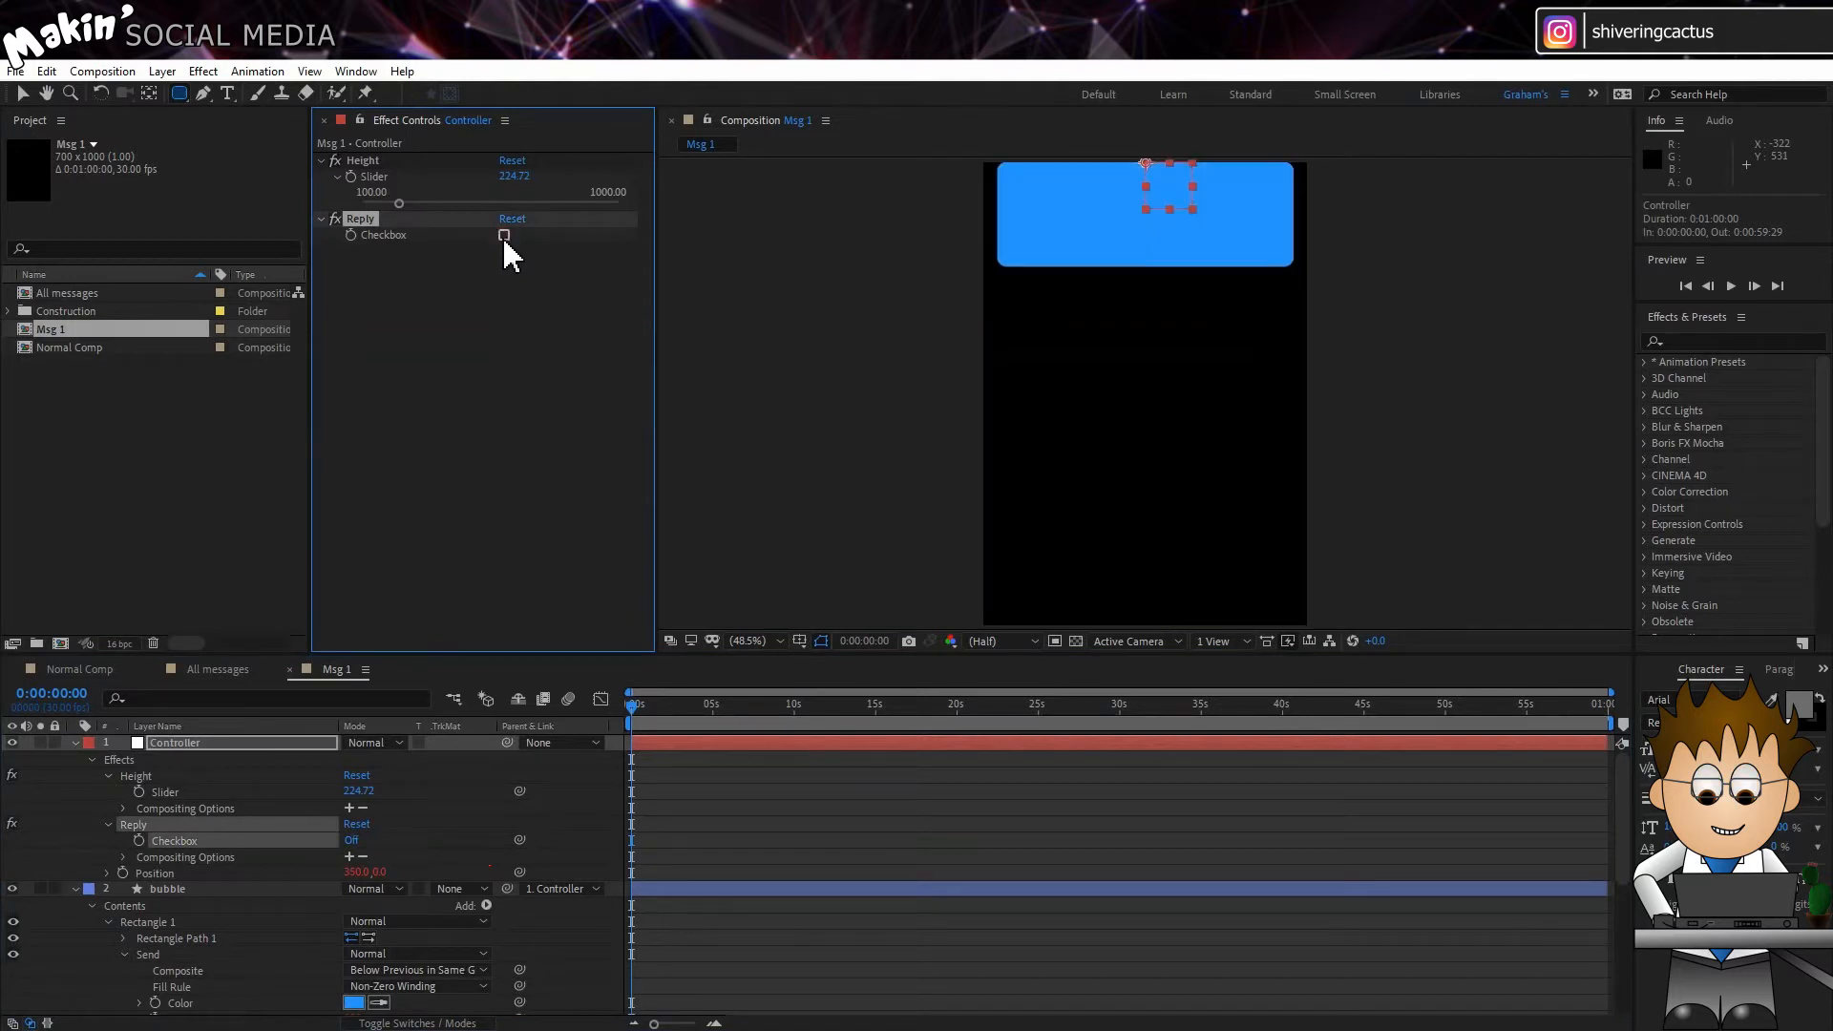
Step: Draw a small rounded rectangle about 130 by 107 px below the bubble within the bubble layer, and rename it "tick"
scroll(311, 831, "down", 3)
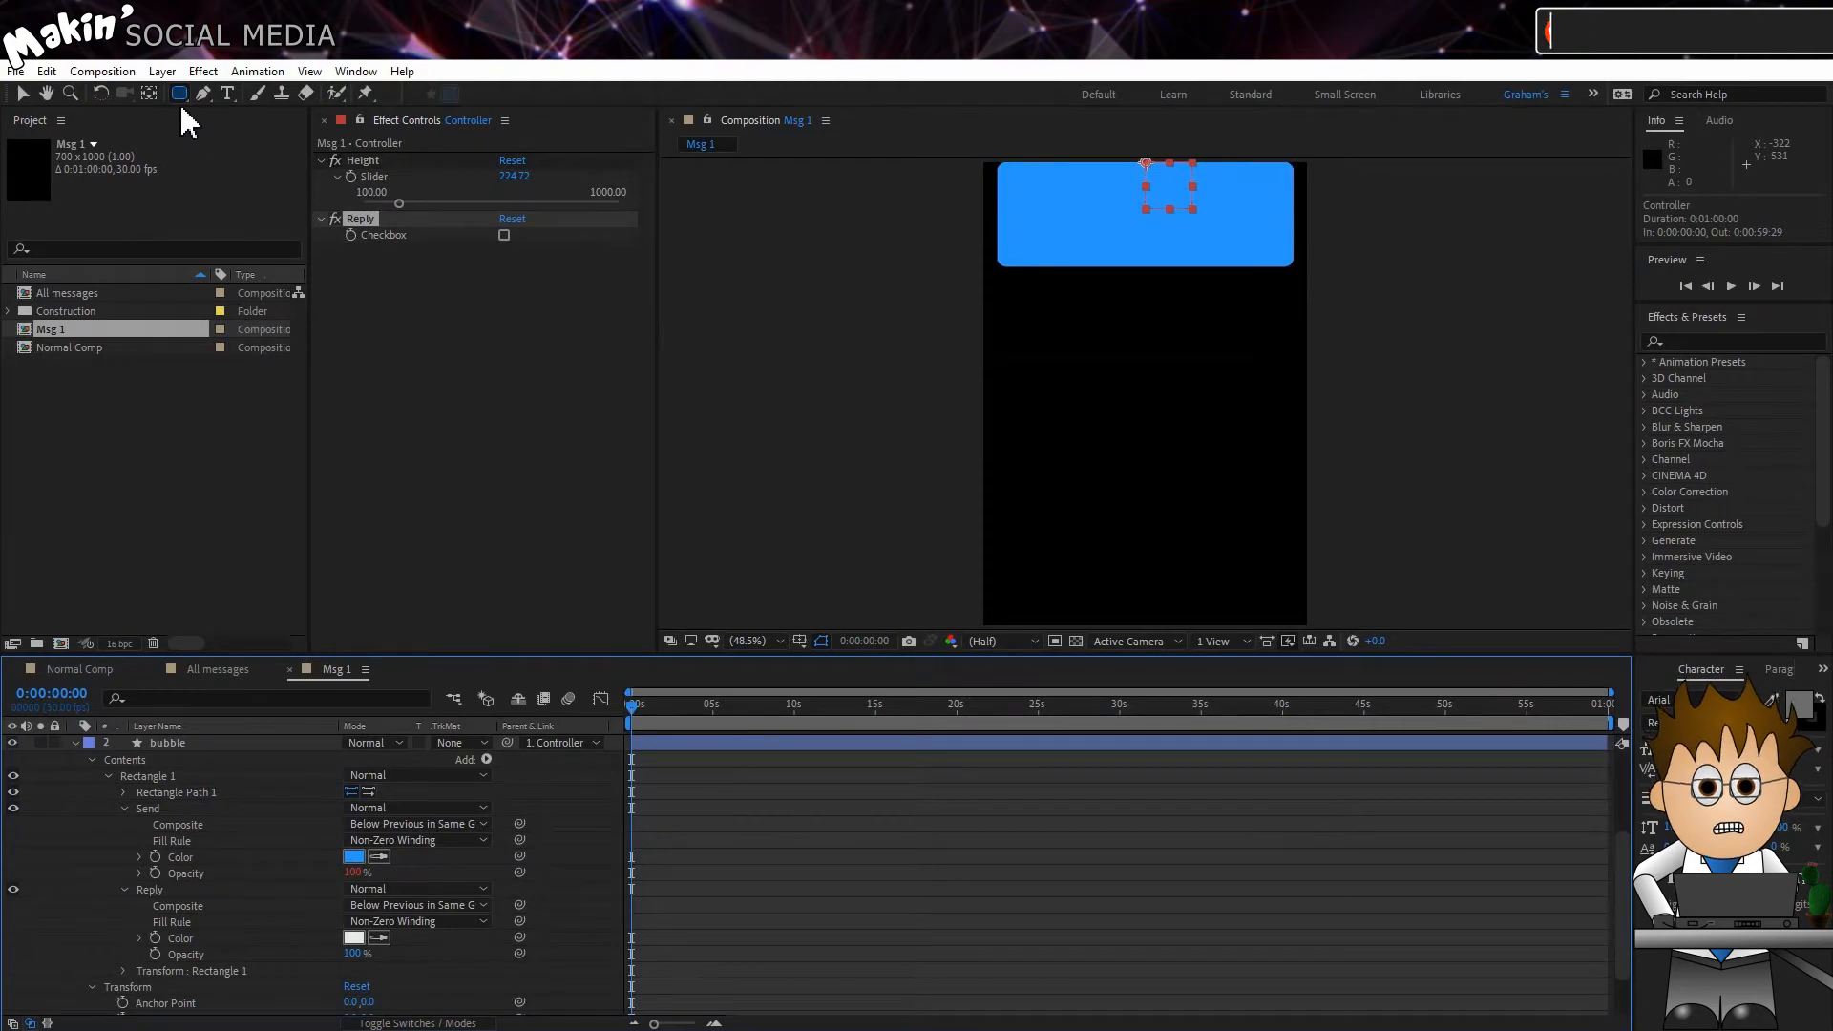
left_click(196, 743)
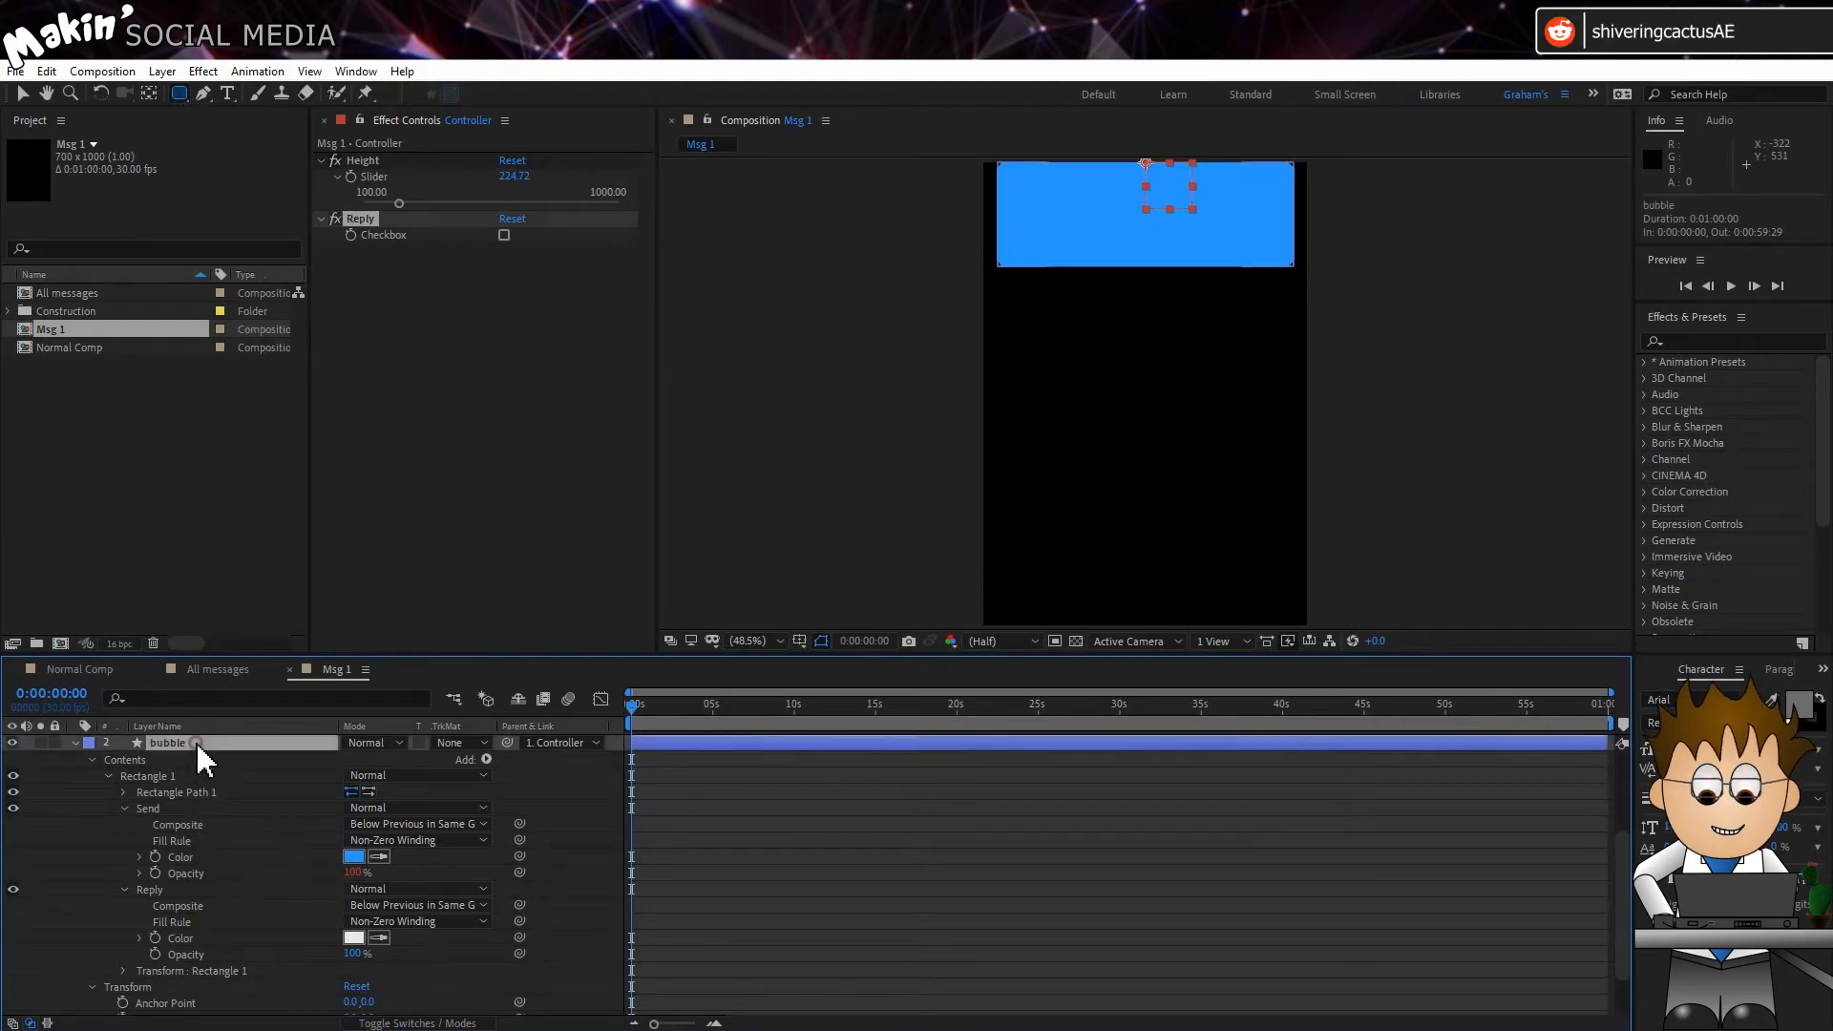
left_click_drag(1049, 282, 1110, 333)
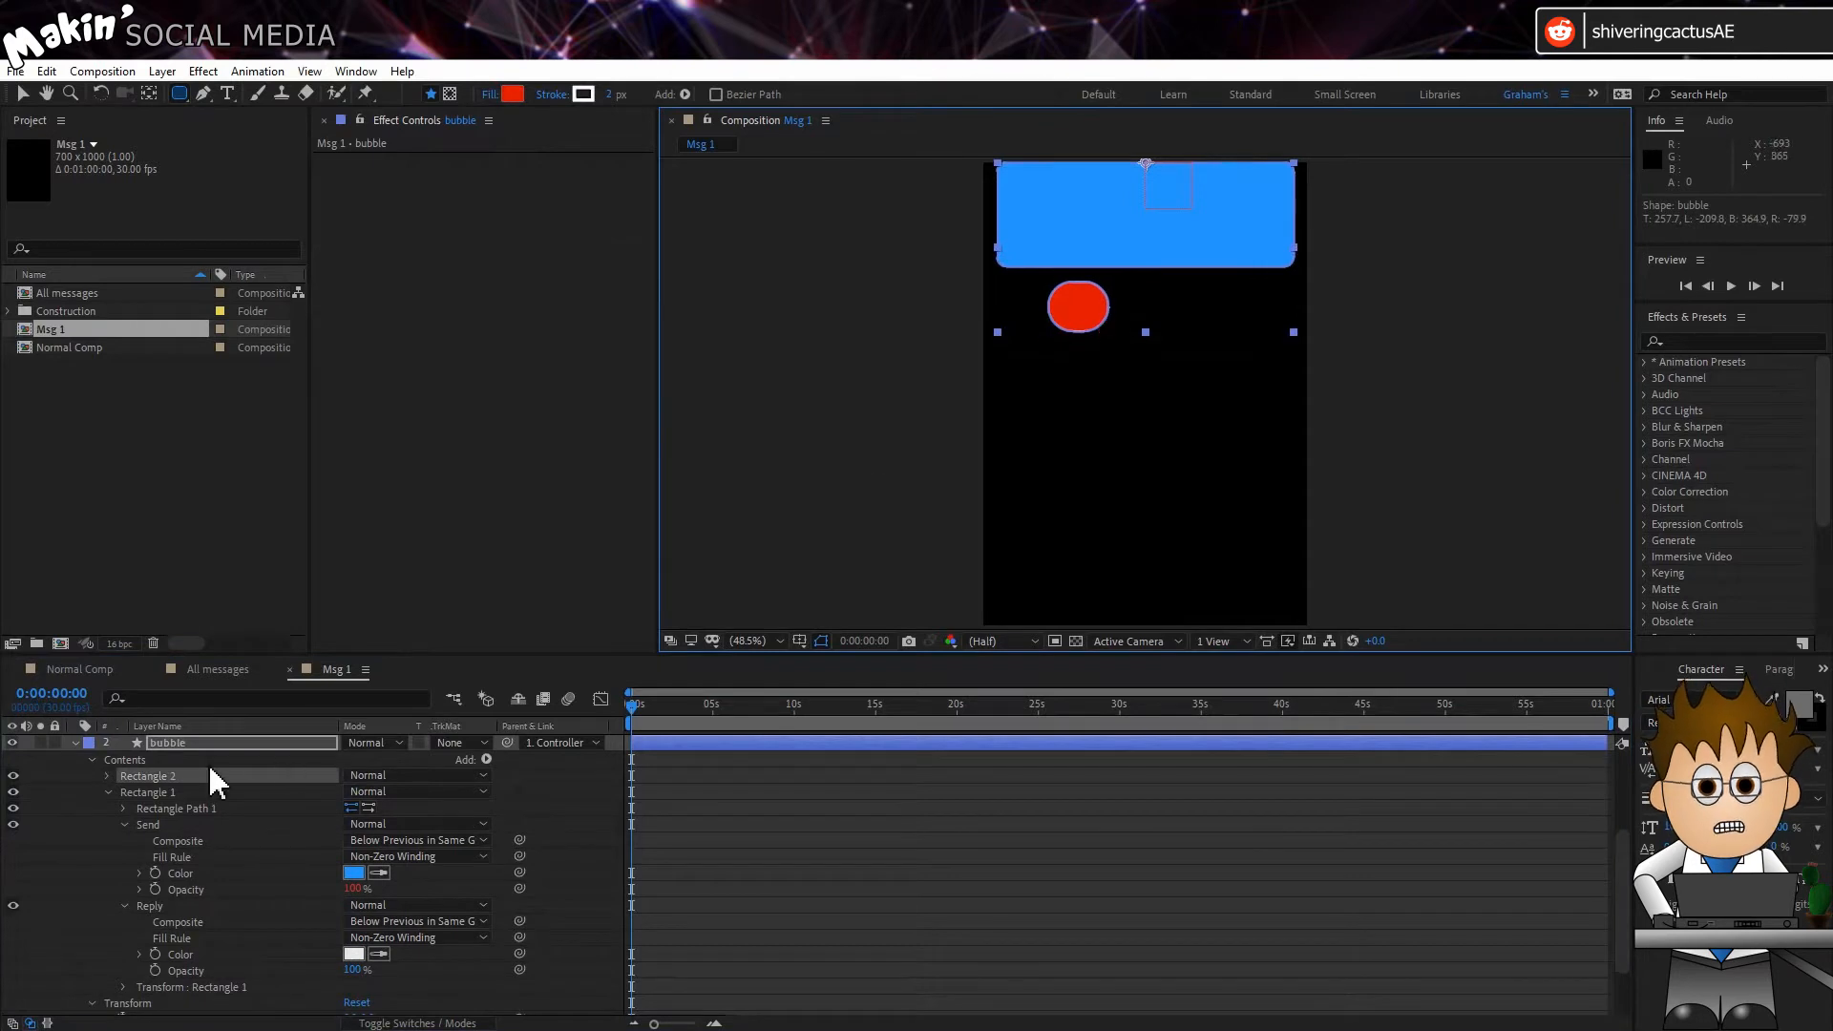
left_click(162, 776)
key("Return")
type("tick")
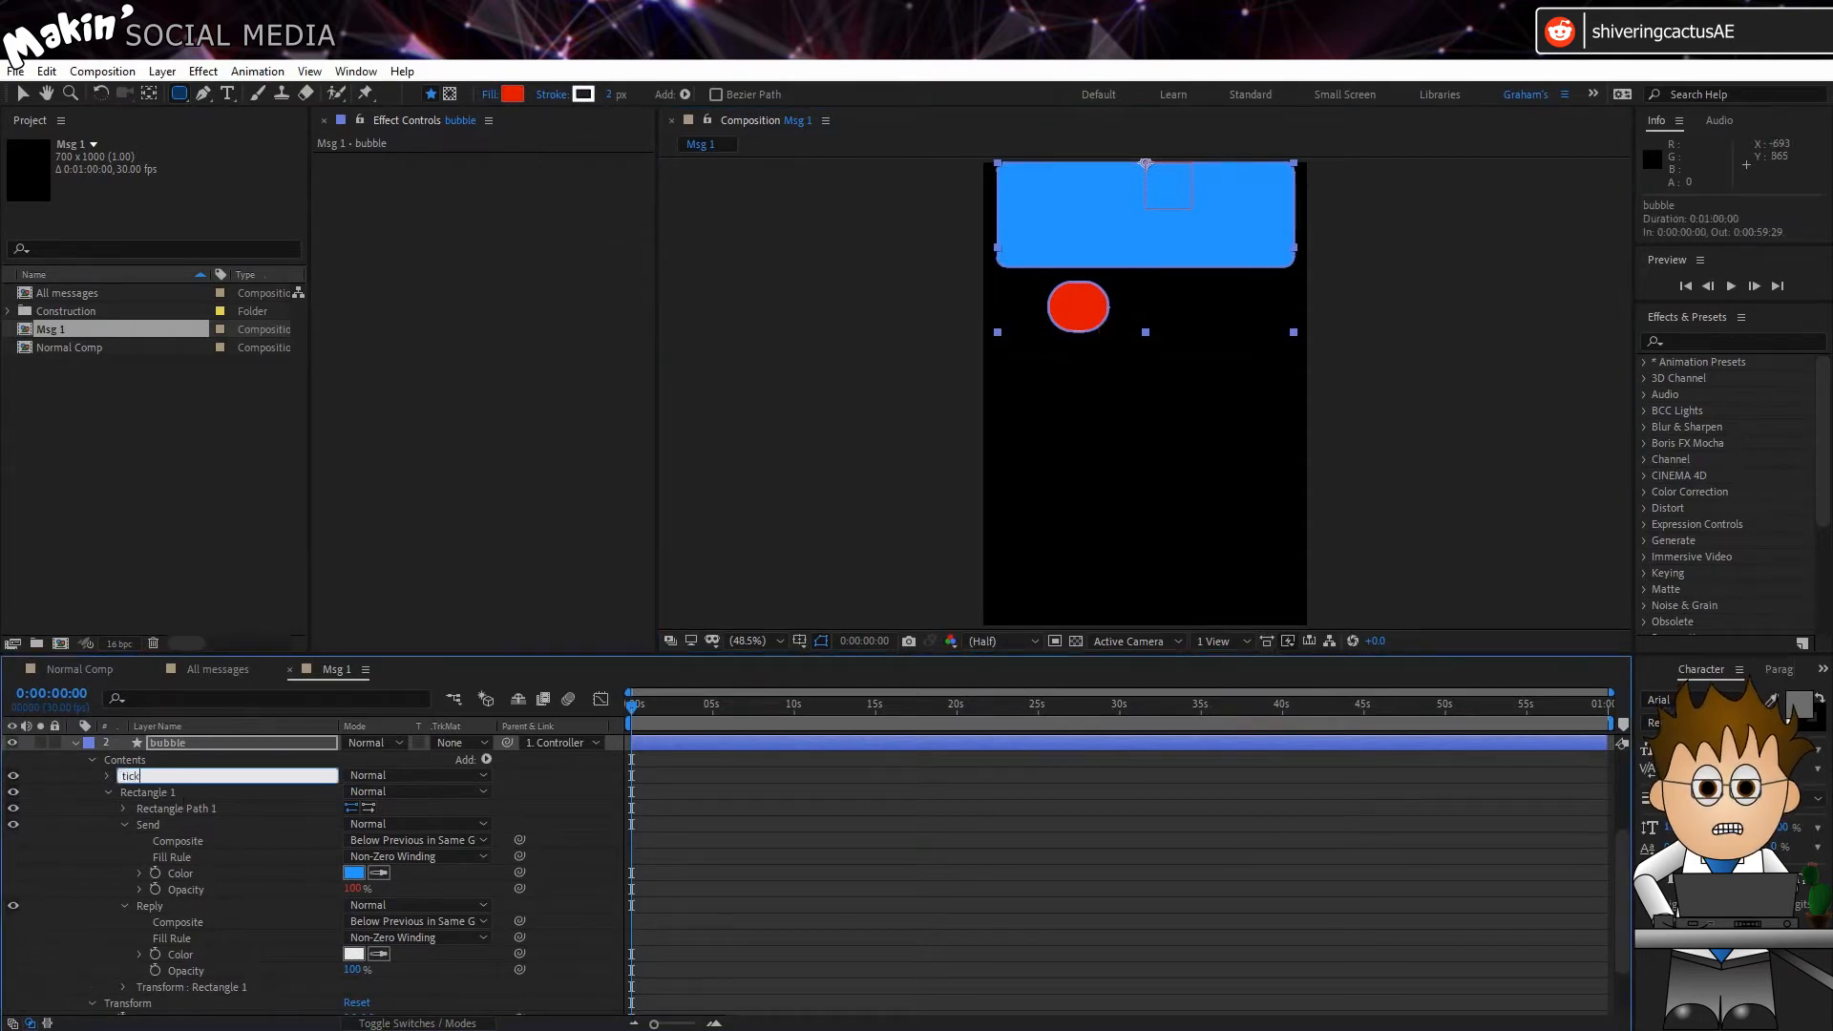
key("Return")
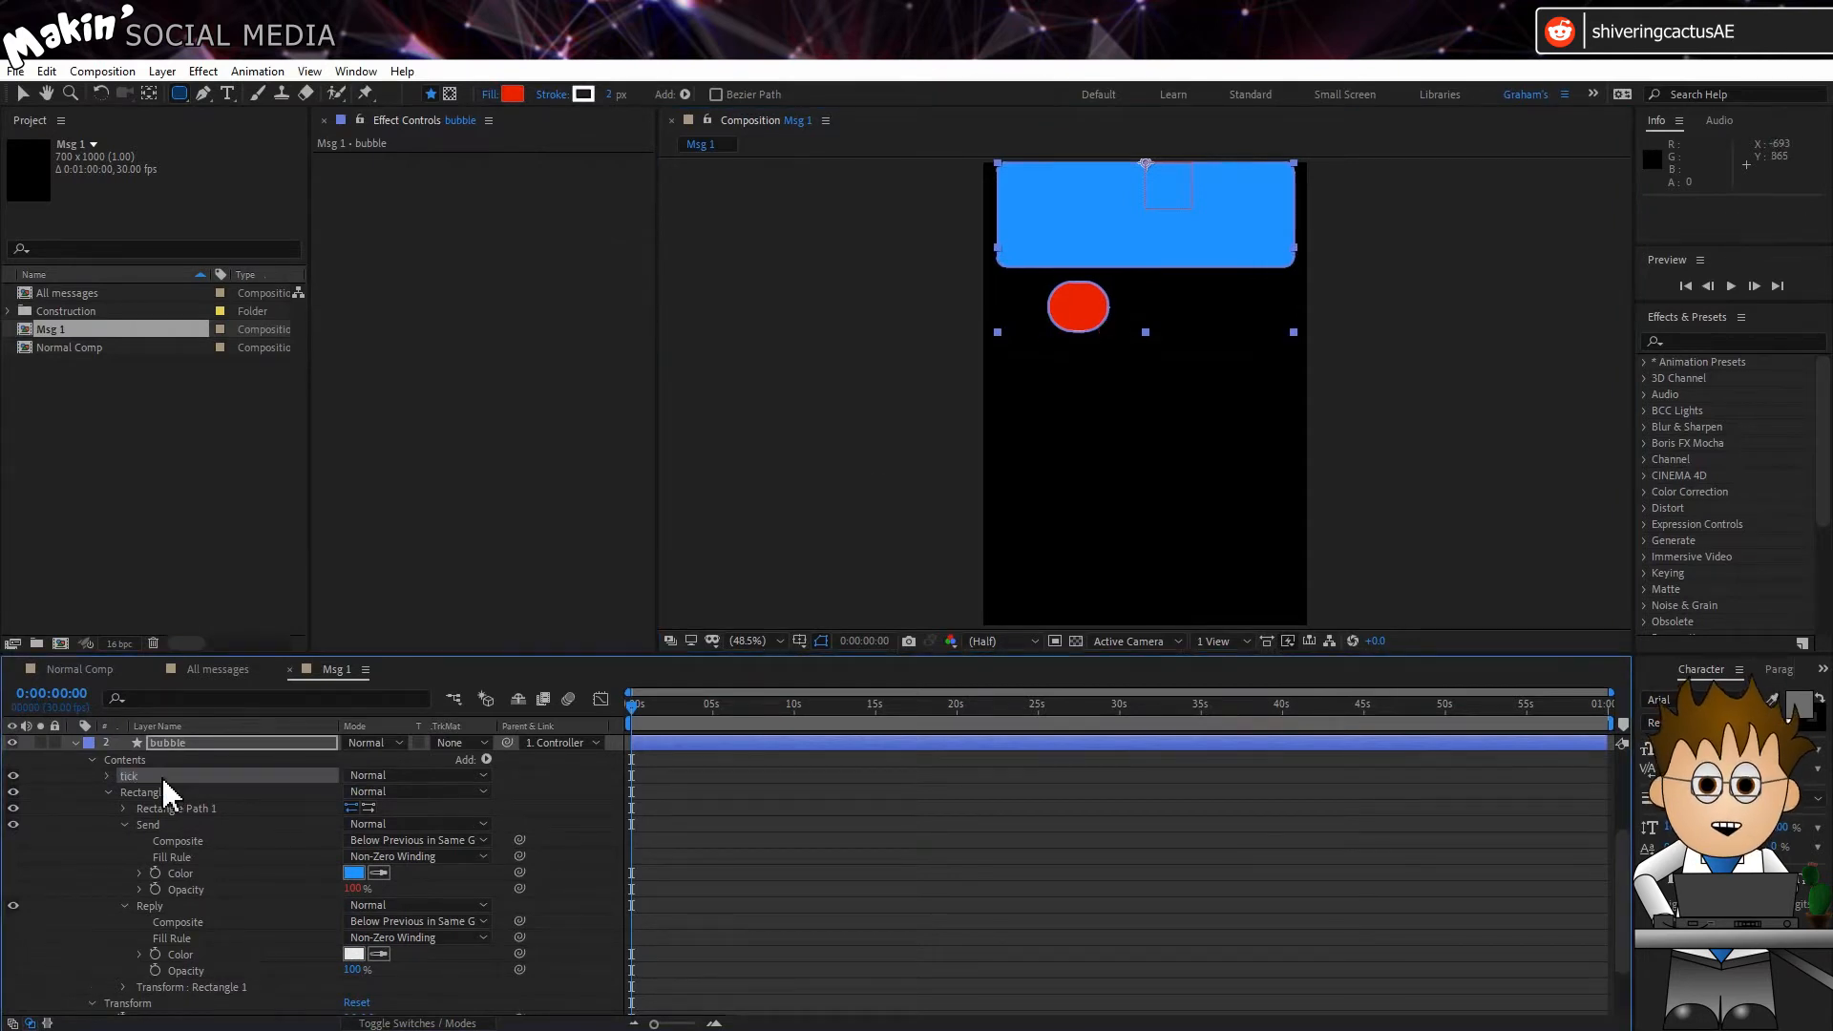
Step: Convert the tick shape's rectangle path to a Bezier path
left_click(107, 776)
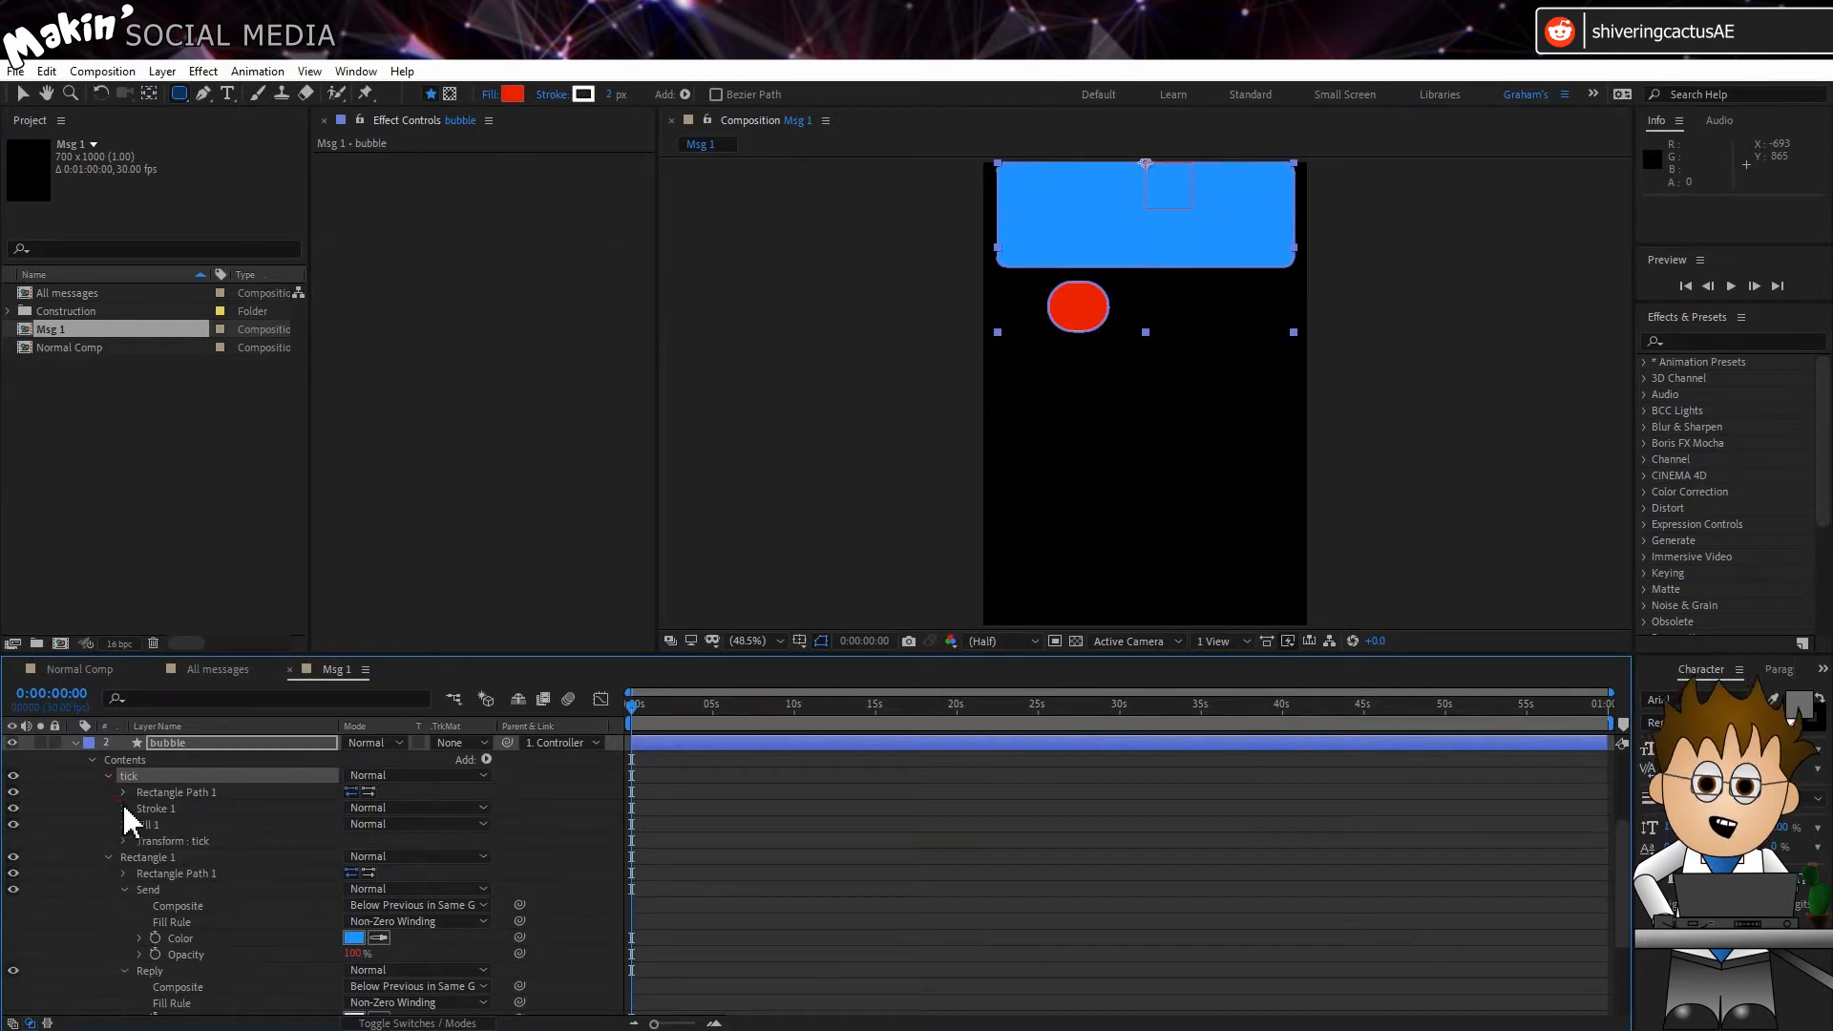
left_click(122, 792)
right_click(164, 793)
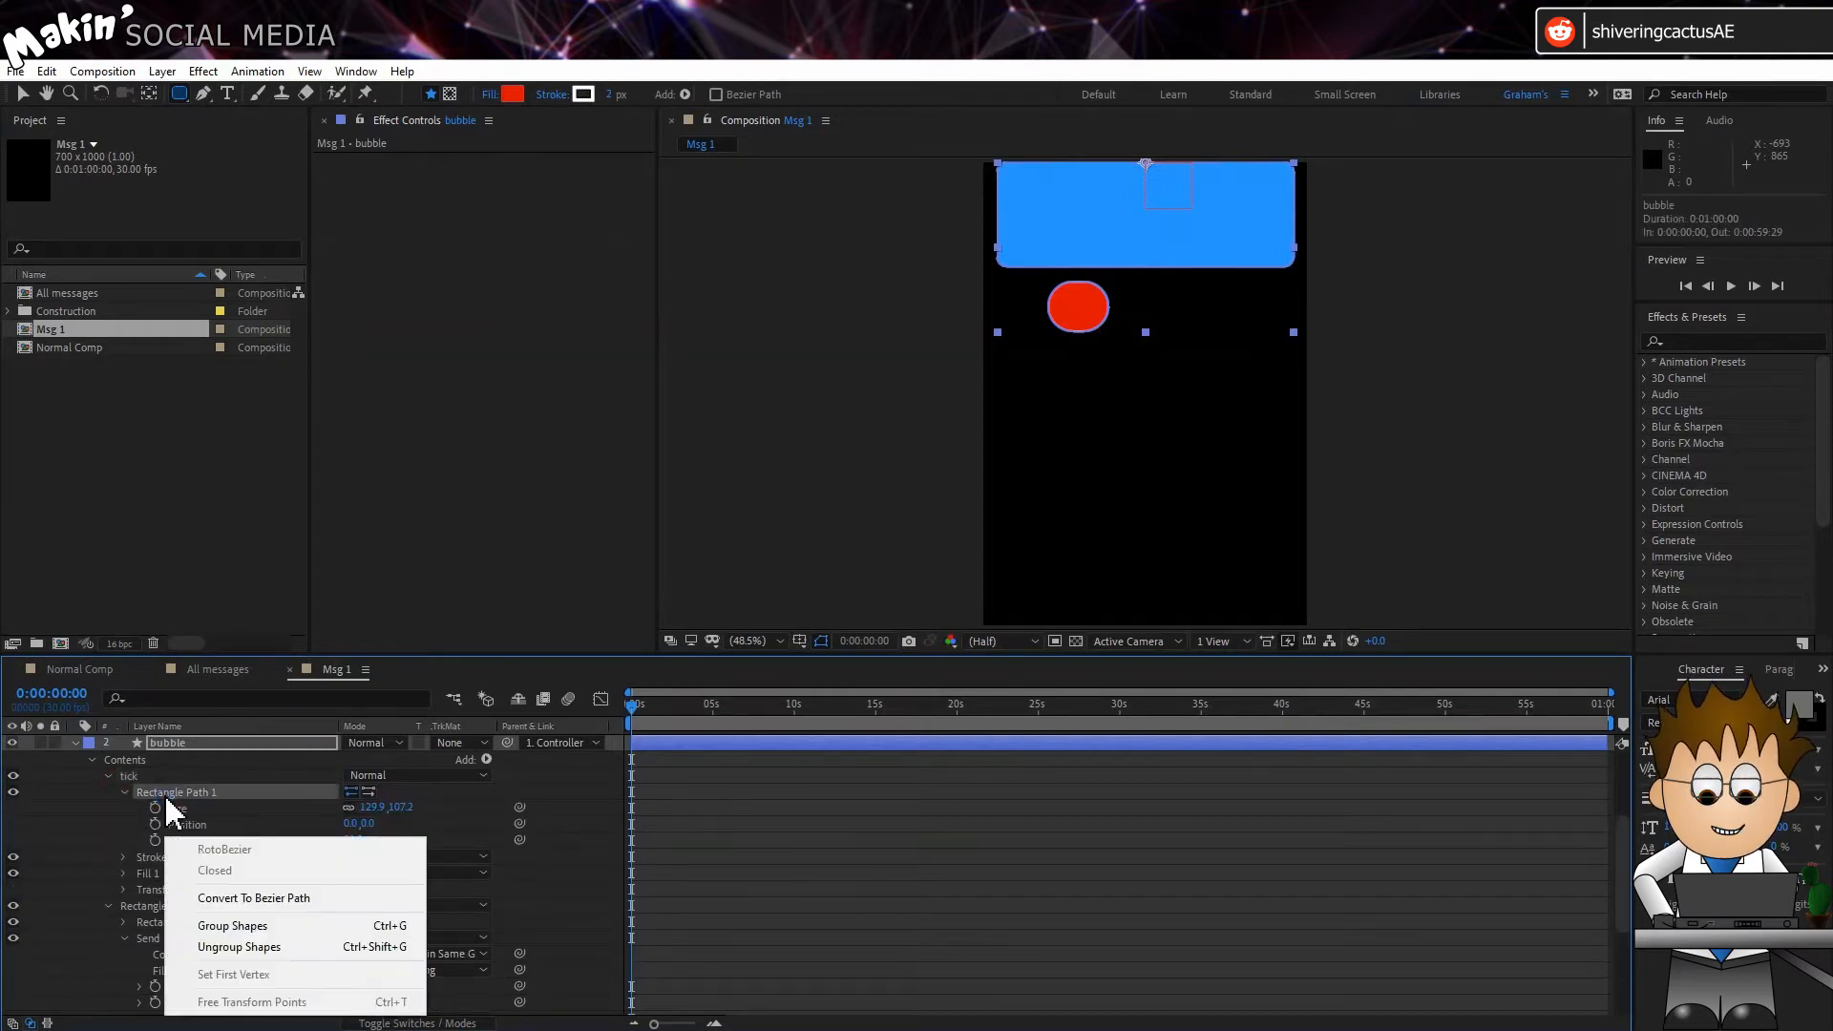
left_click(263, 898)
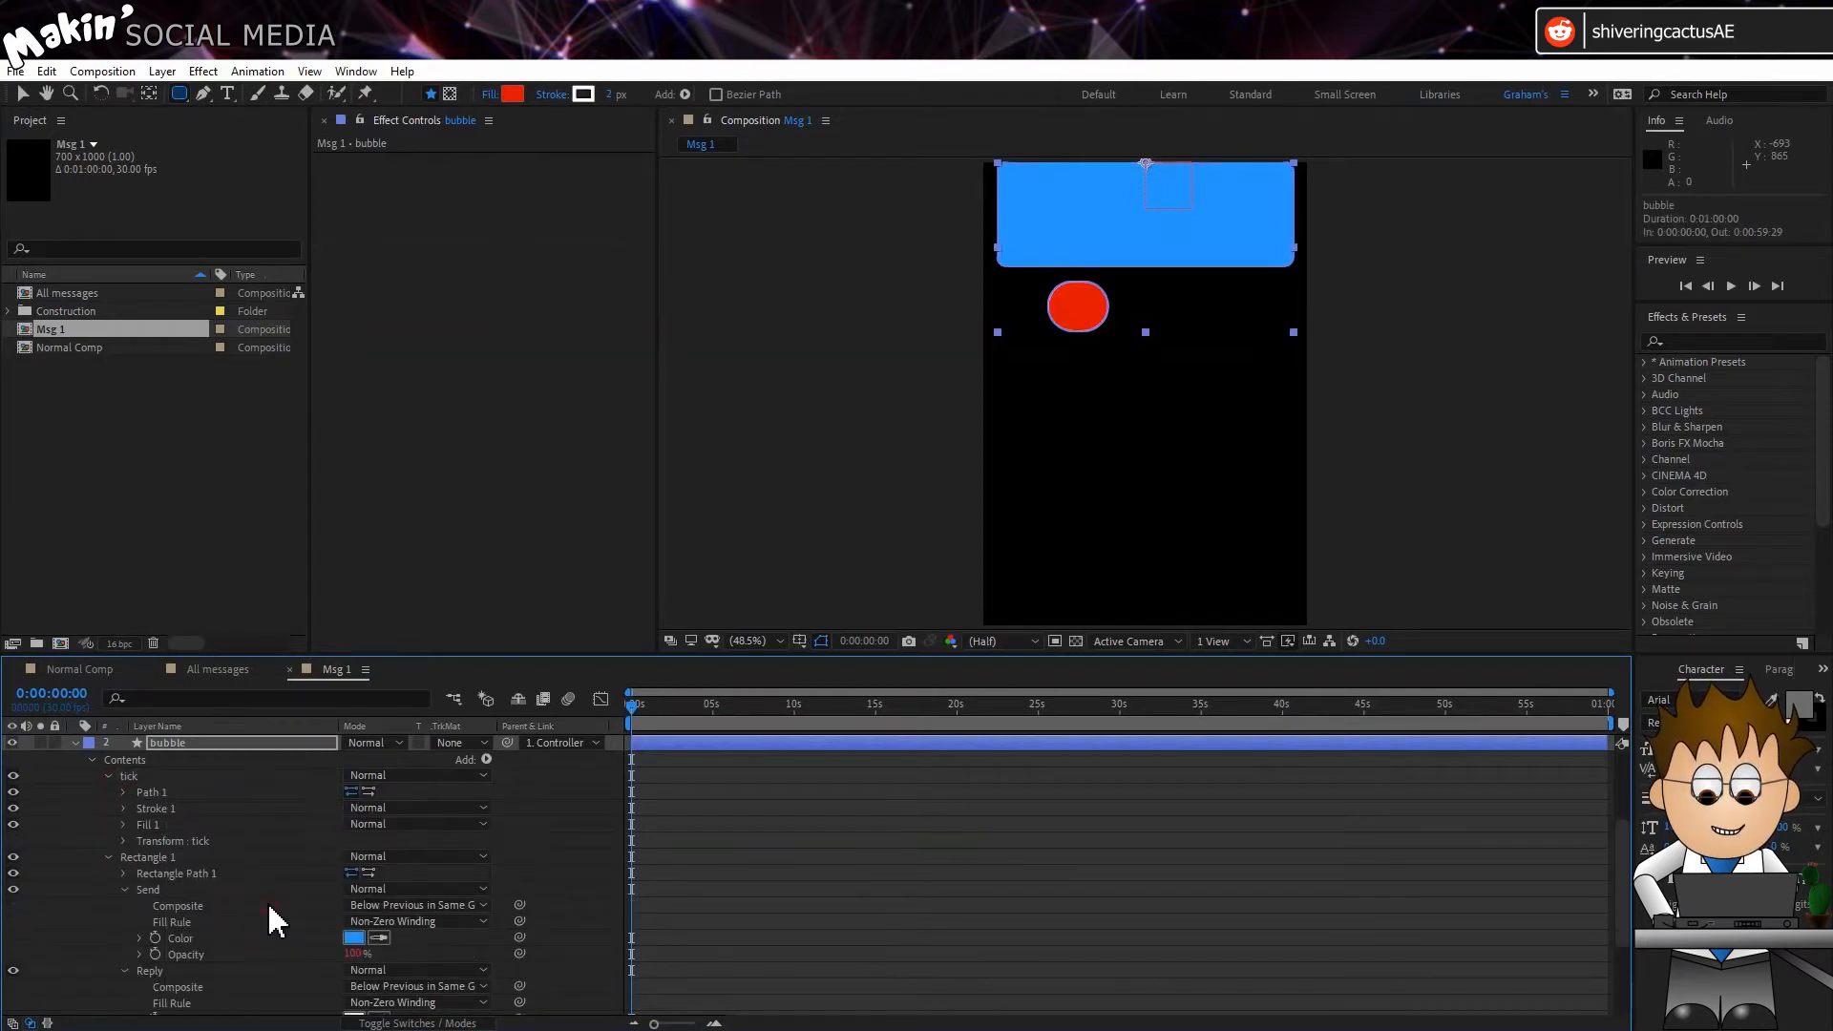
Step: Delete the surplus vertices of the tick's Path 1 with the Delete Vertex tool, keeping one upper and two lower points
left_click(149, 793)
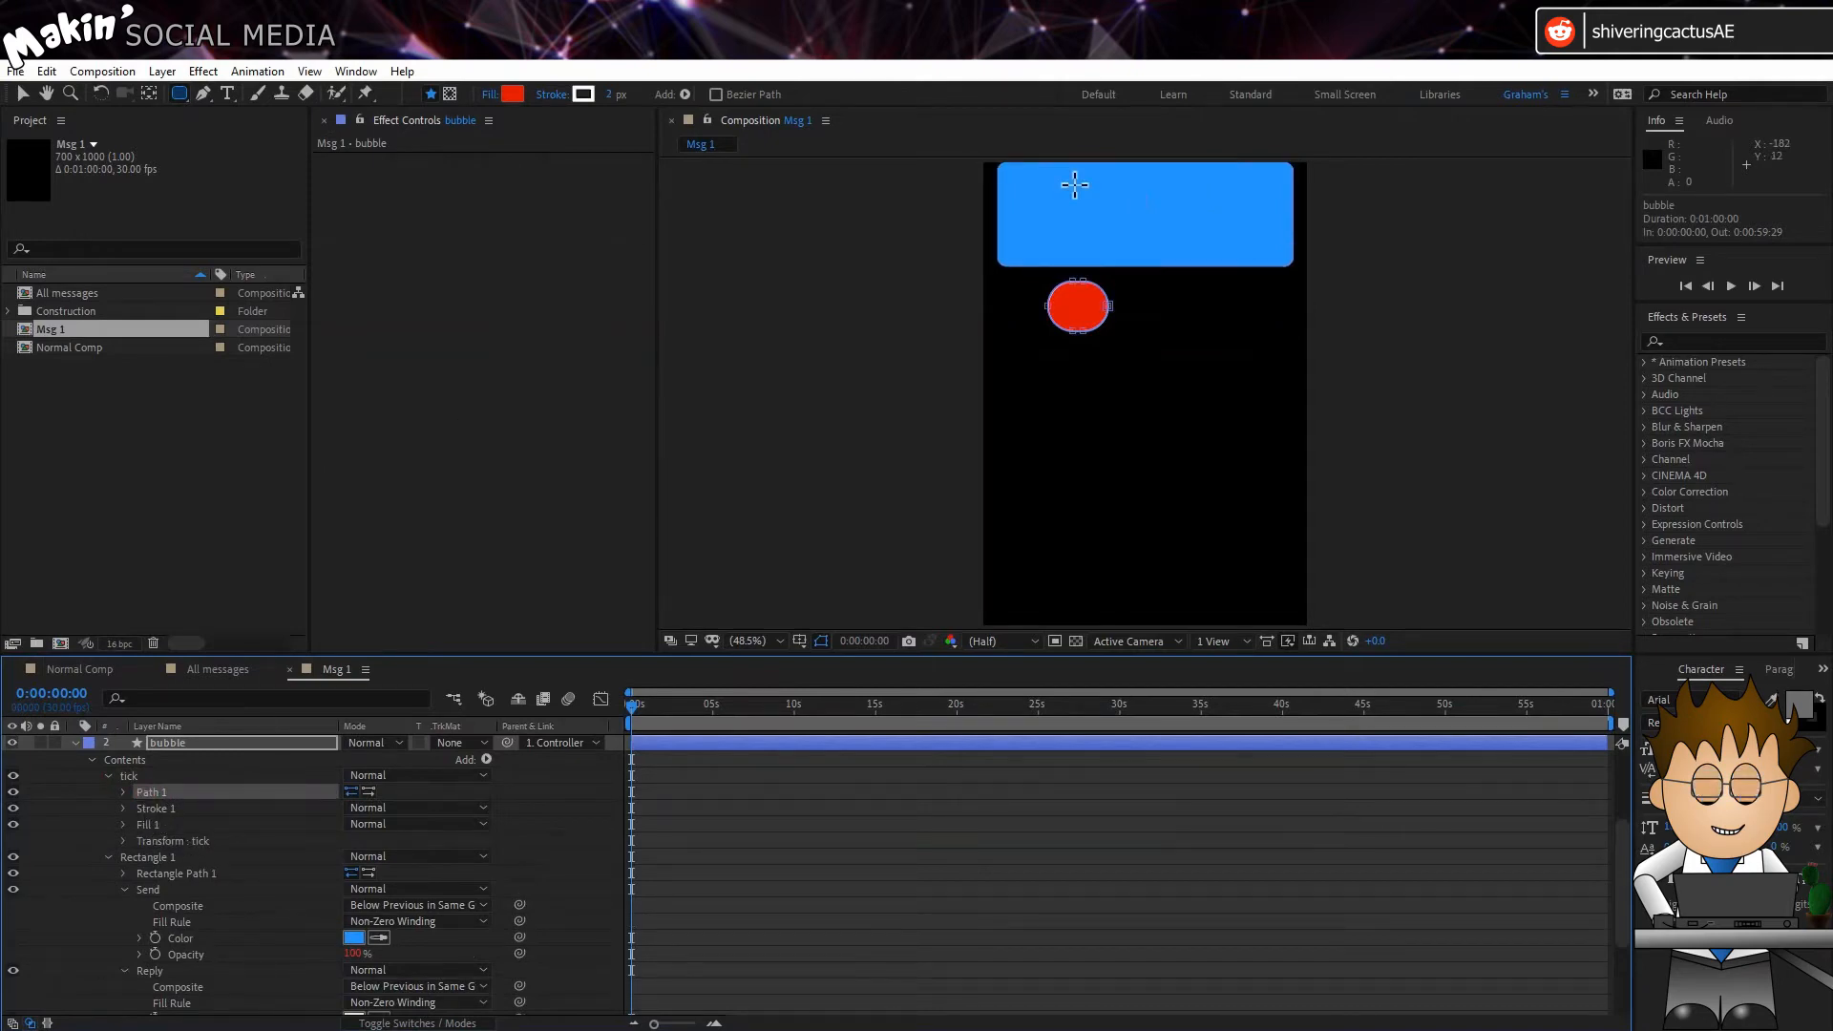
key("/")
left_click_drag(864, 266, 913, 424)
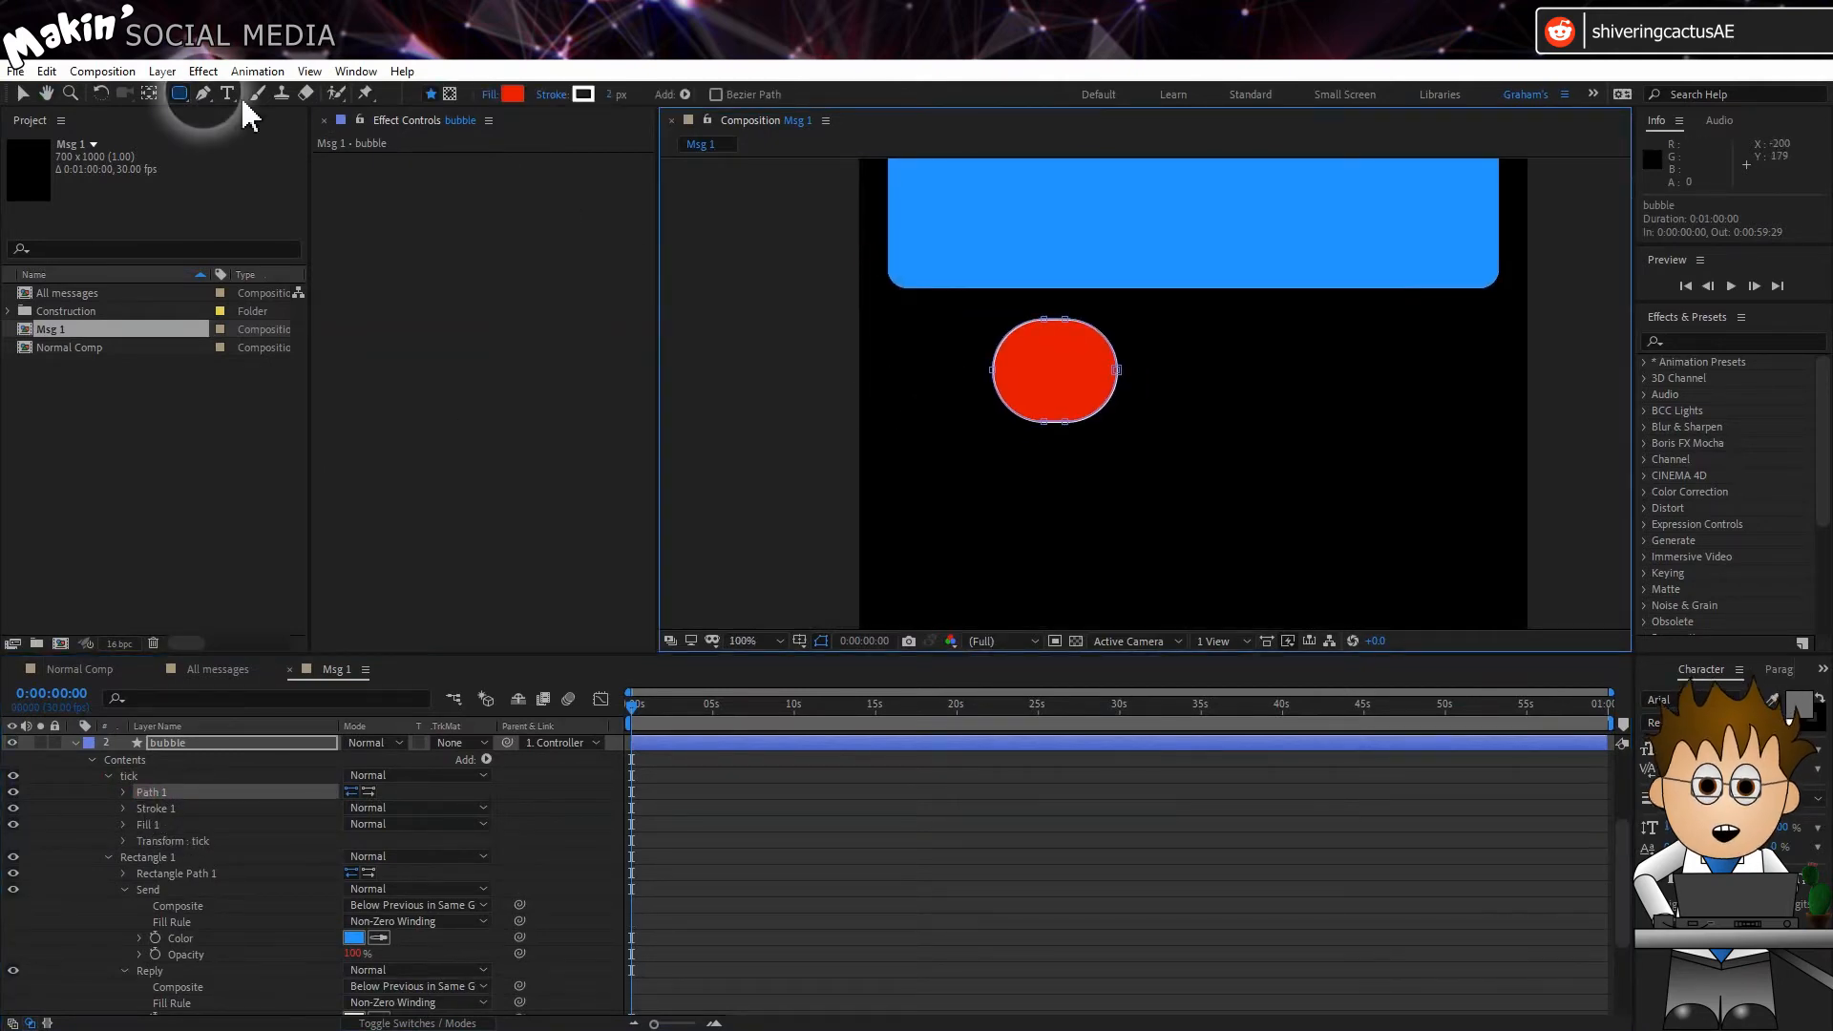
left_click(205, 93)
left_click_drag(214, 105, 323, 130)
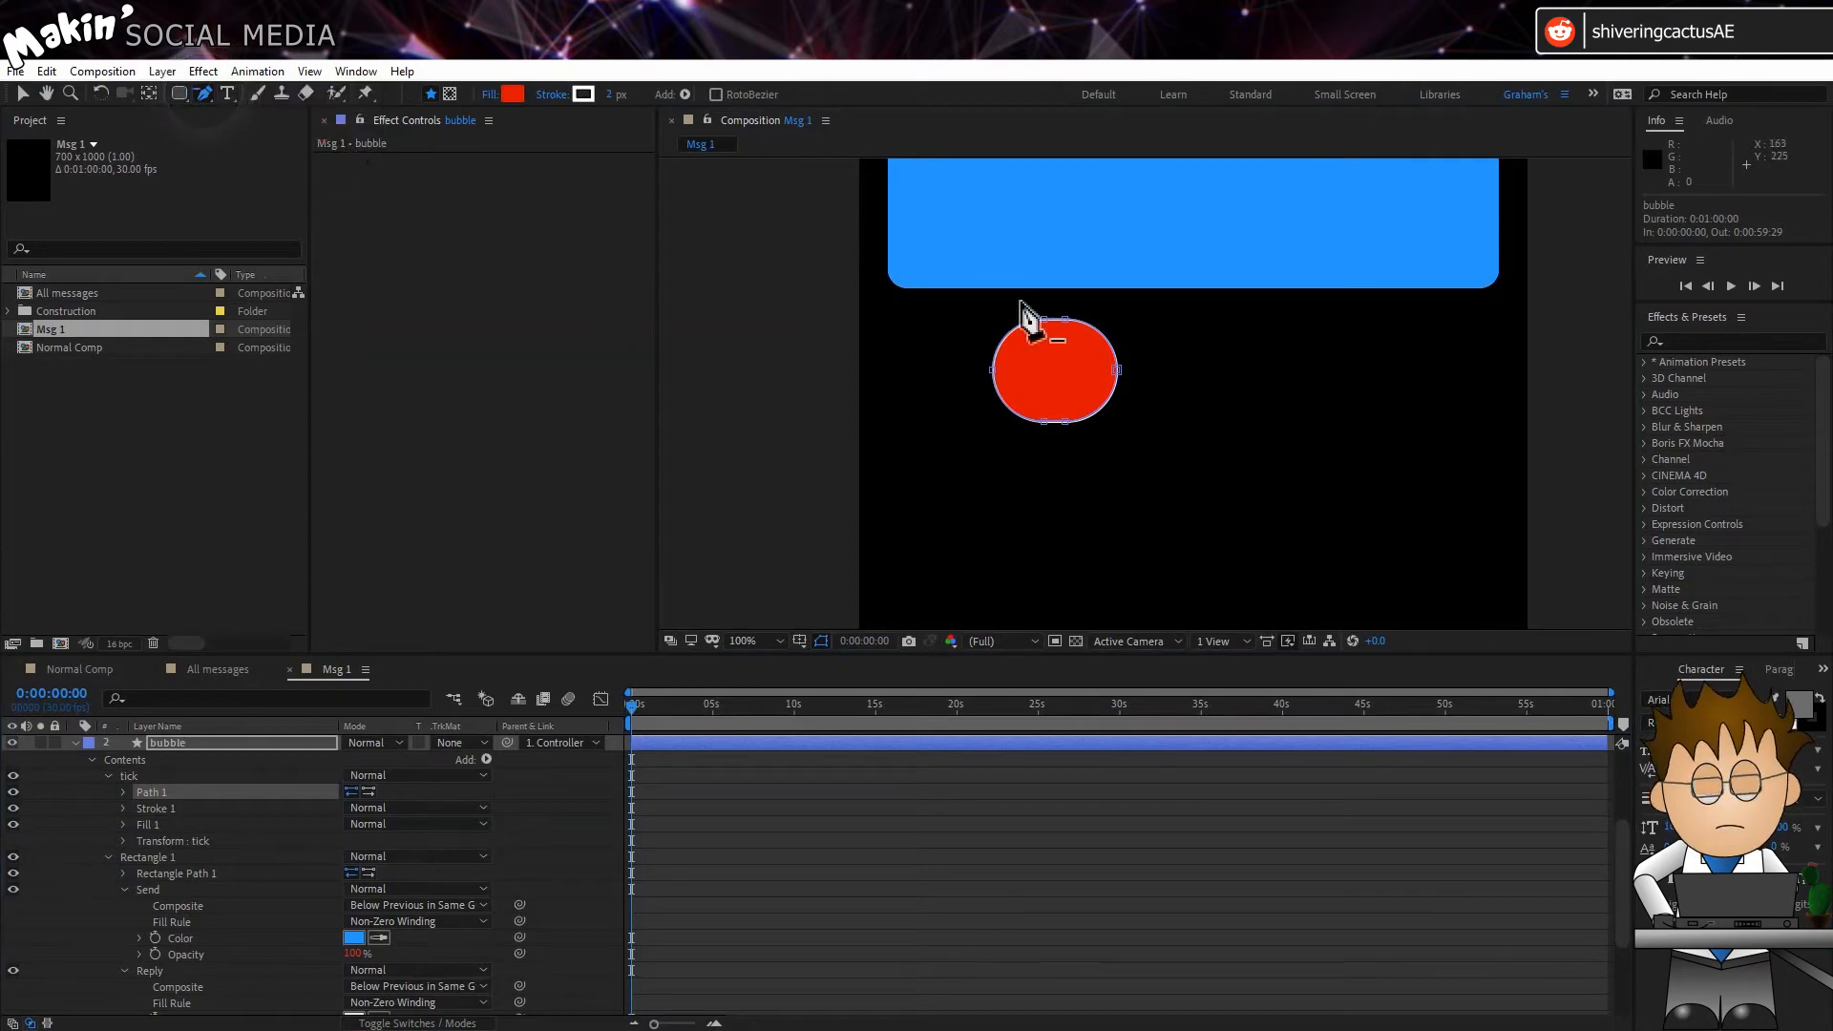
left_click_drag(1046, 320, 996, 384)
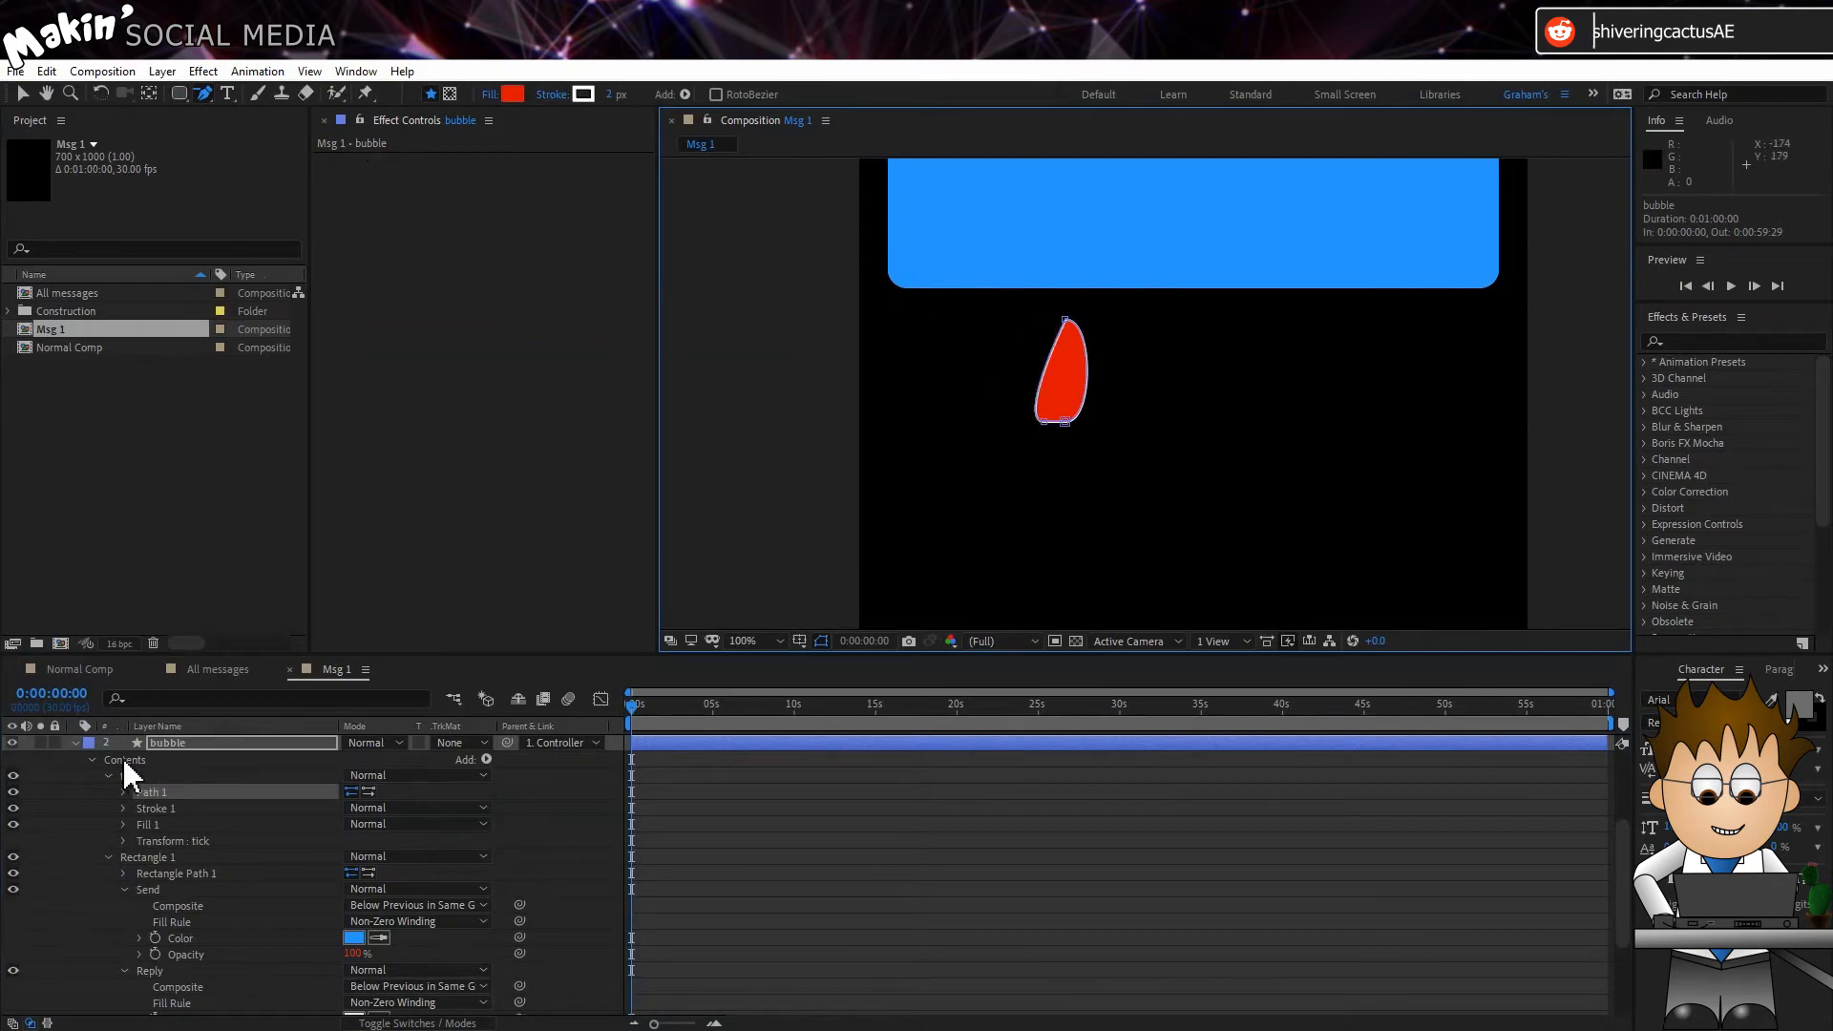
Step: Reselect the tick's Path 1 and adjust the curve handles of its upper vertex with the Convert Vertex tool
left_click(100, 794)
left_click(204, 95)
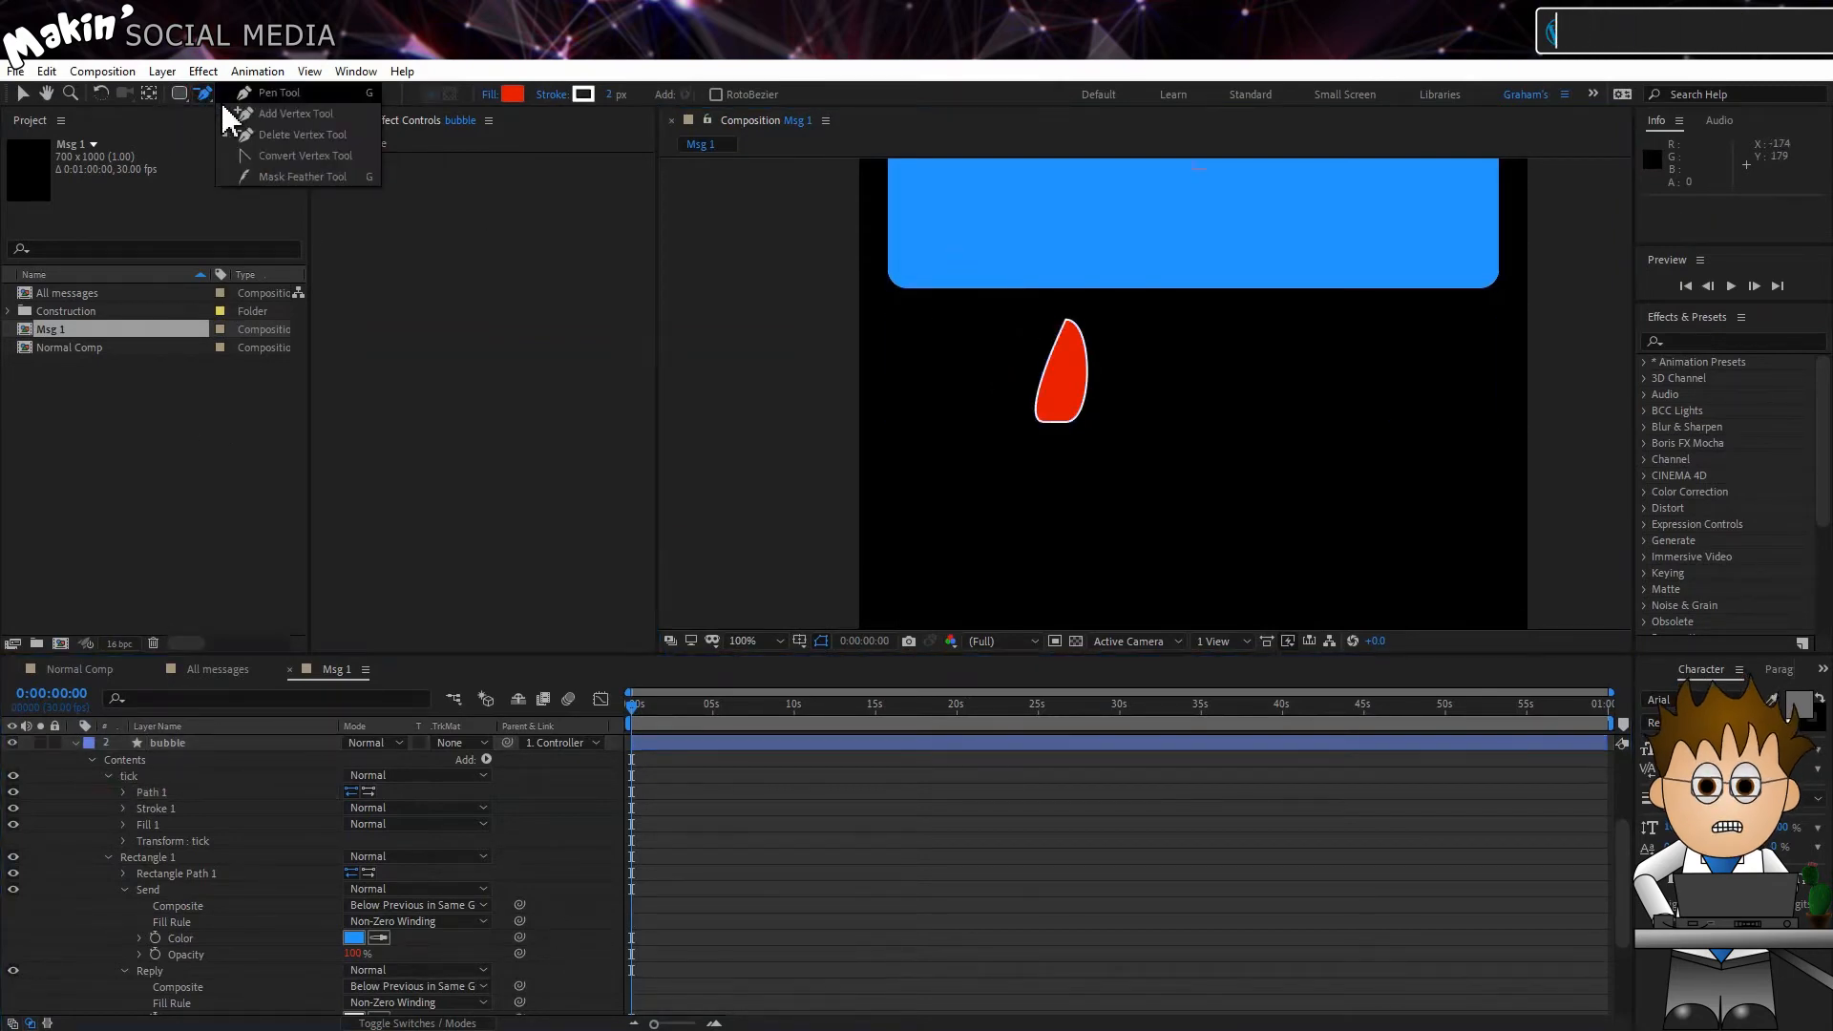
left_click(270, 91)
left_click(78, 804)
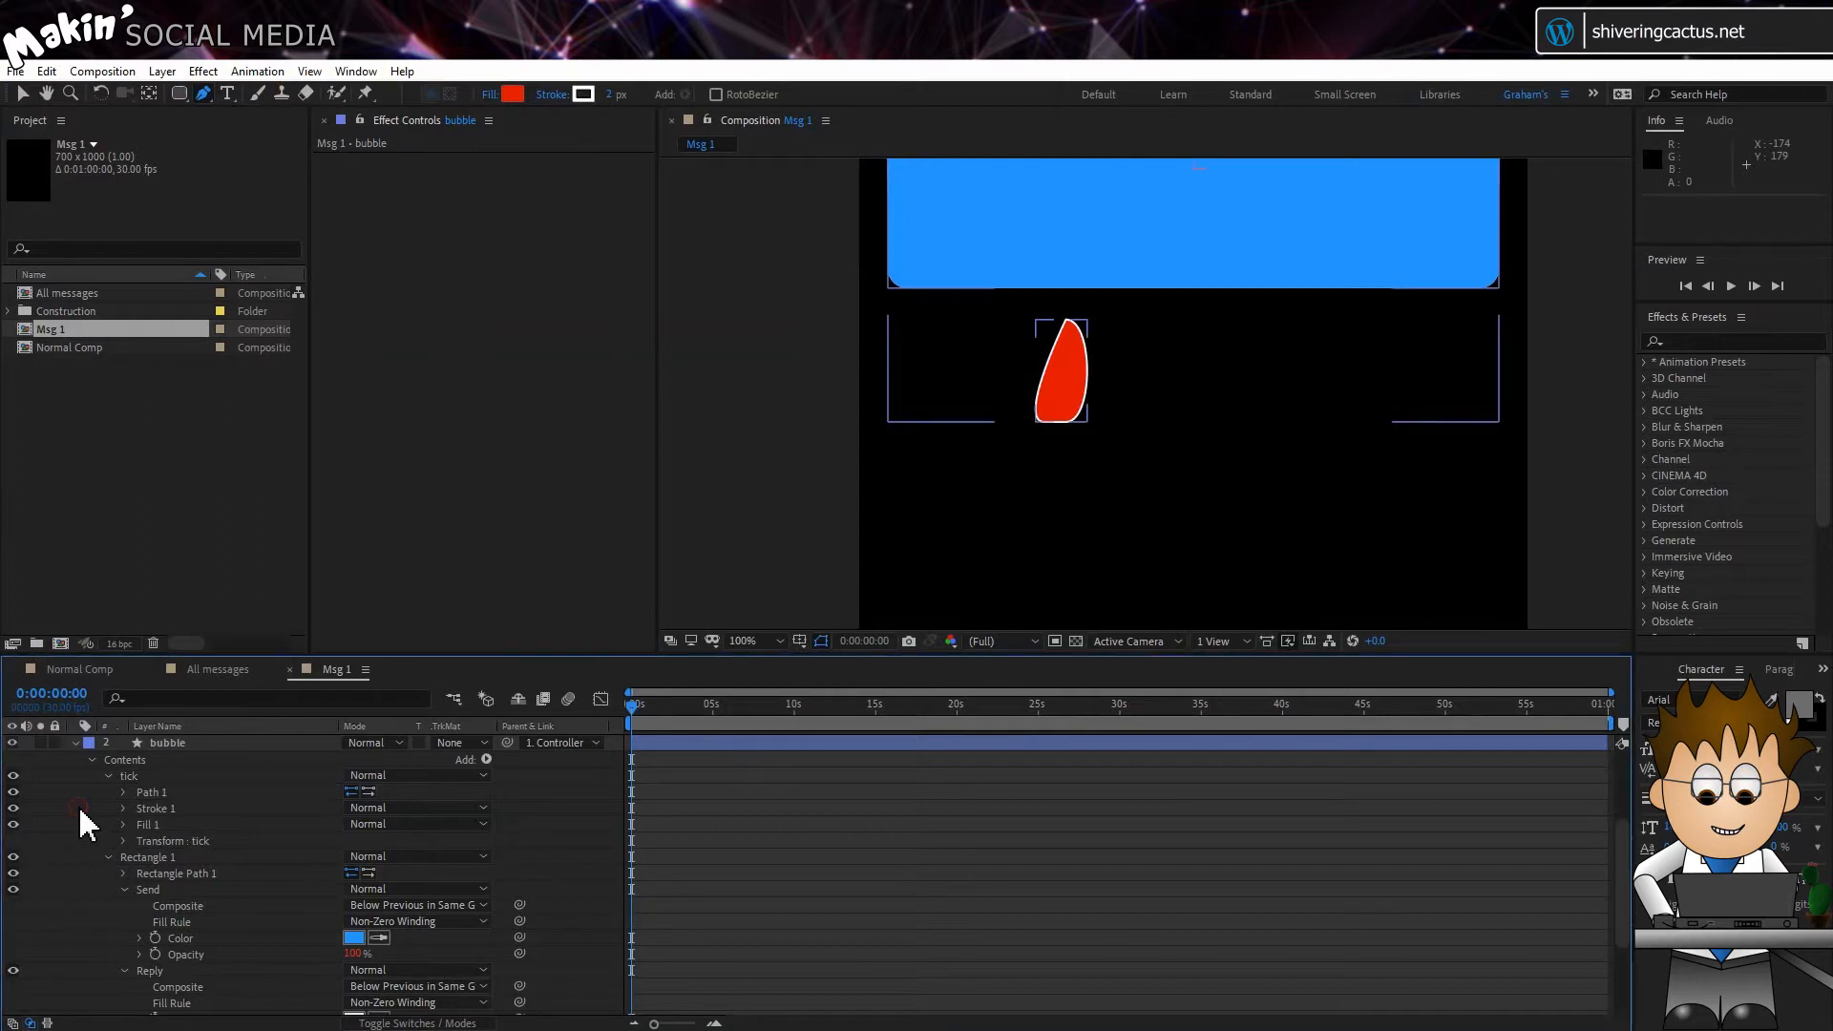
left_click(149, 792)
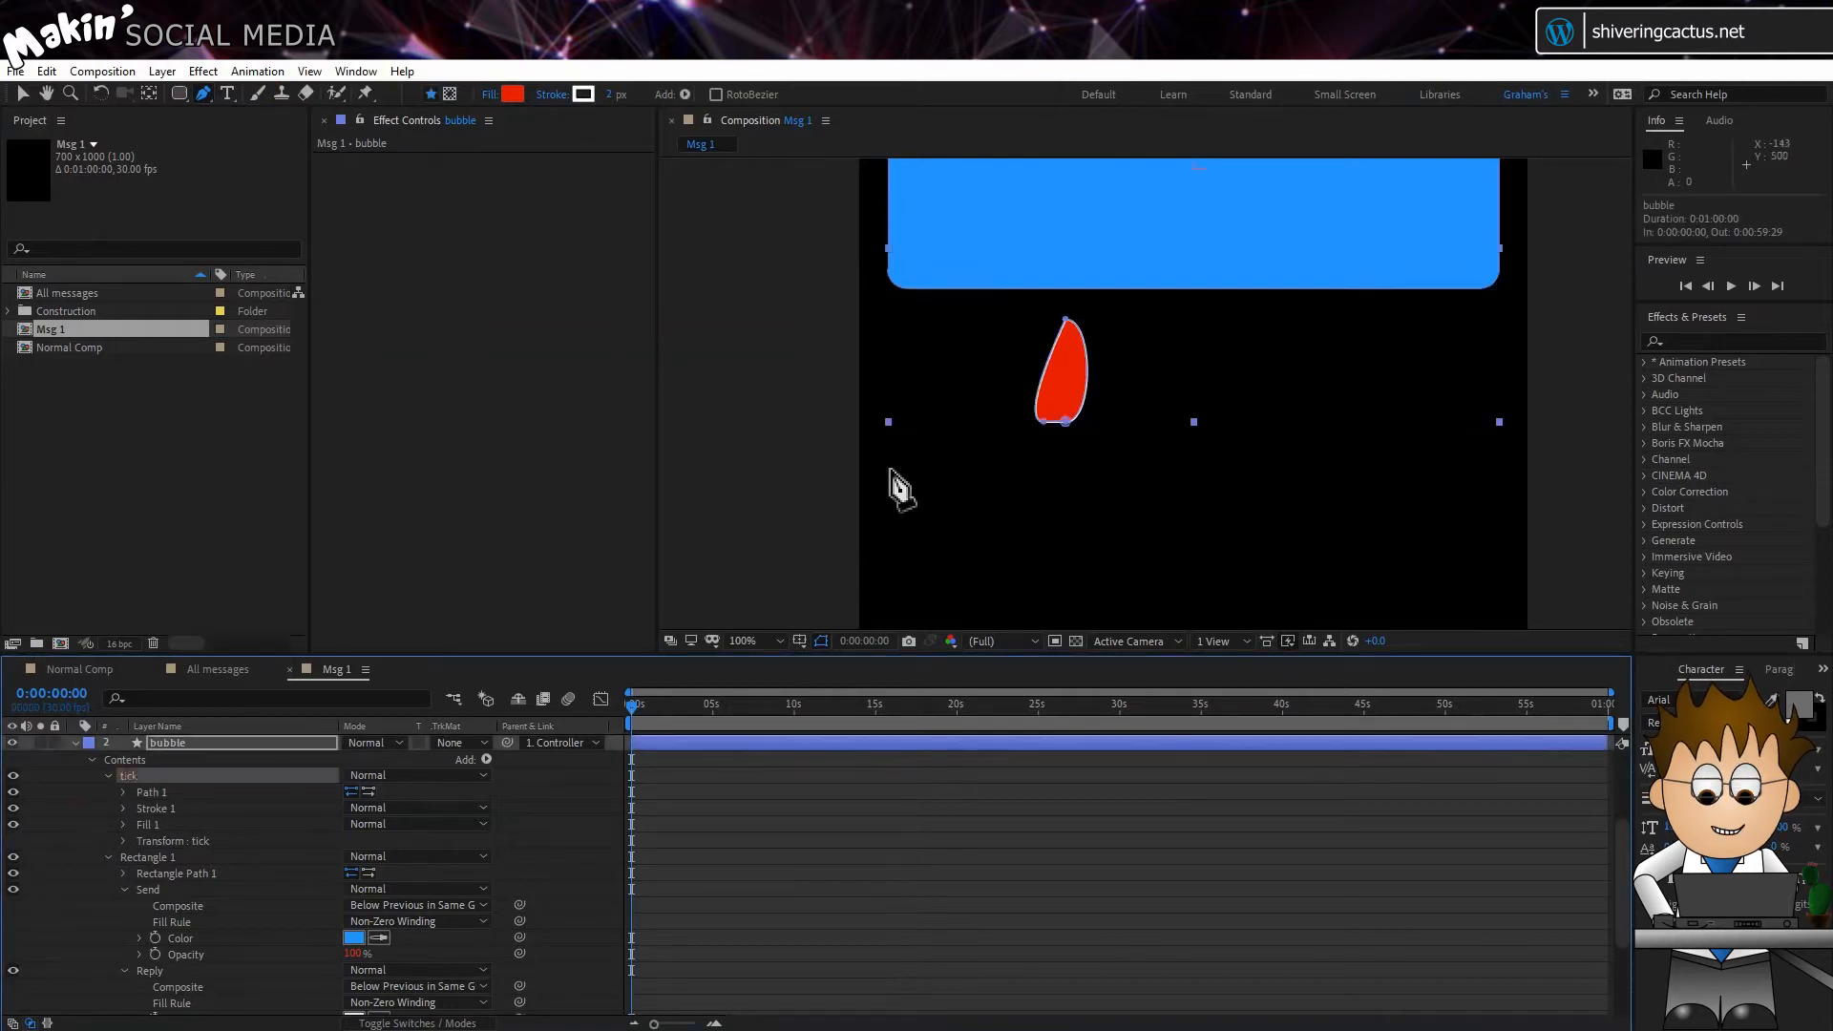
left_click(1070, 346)
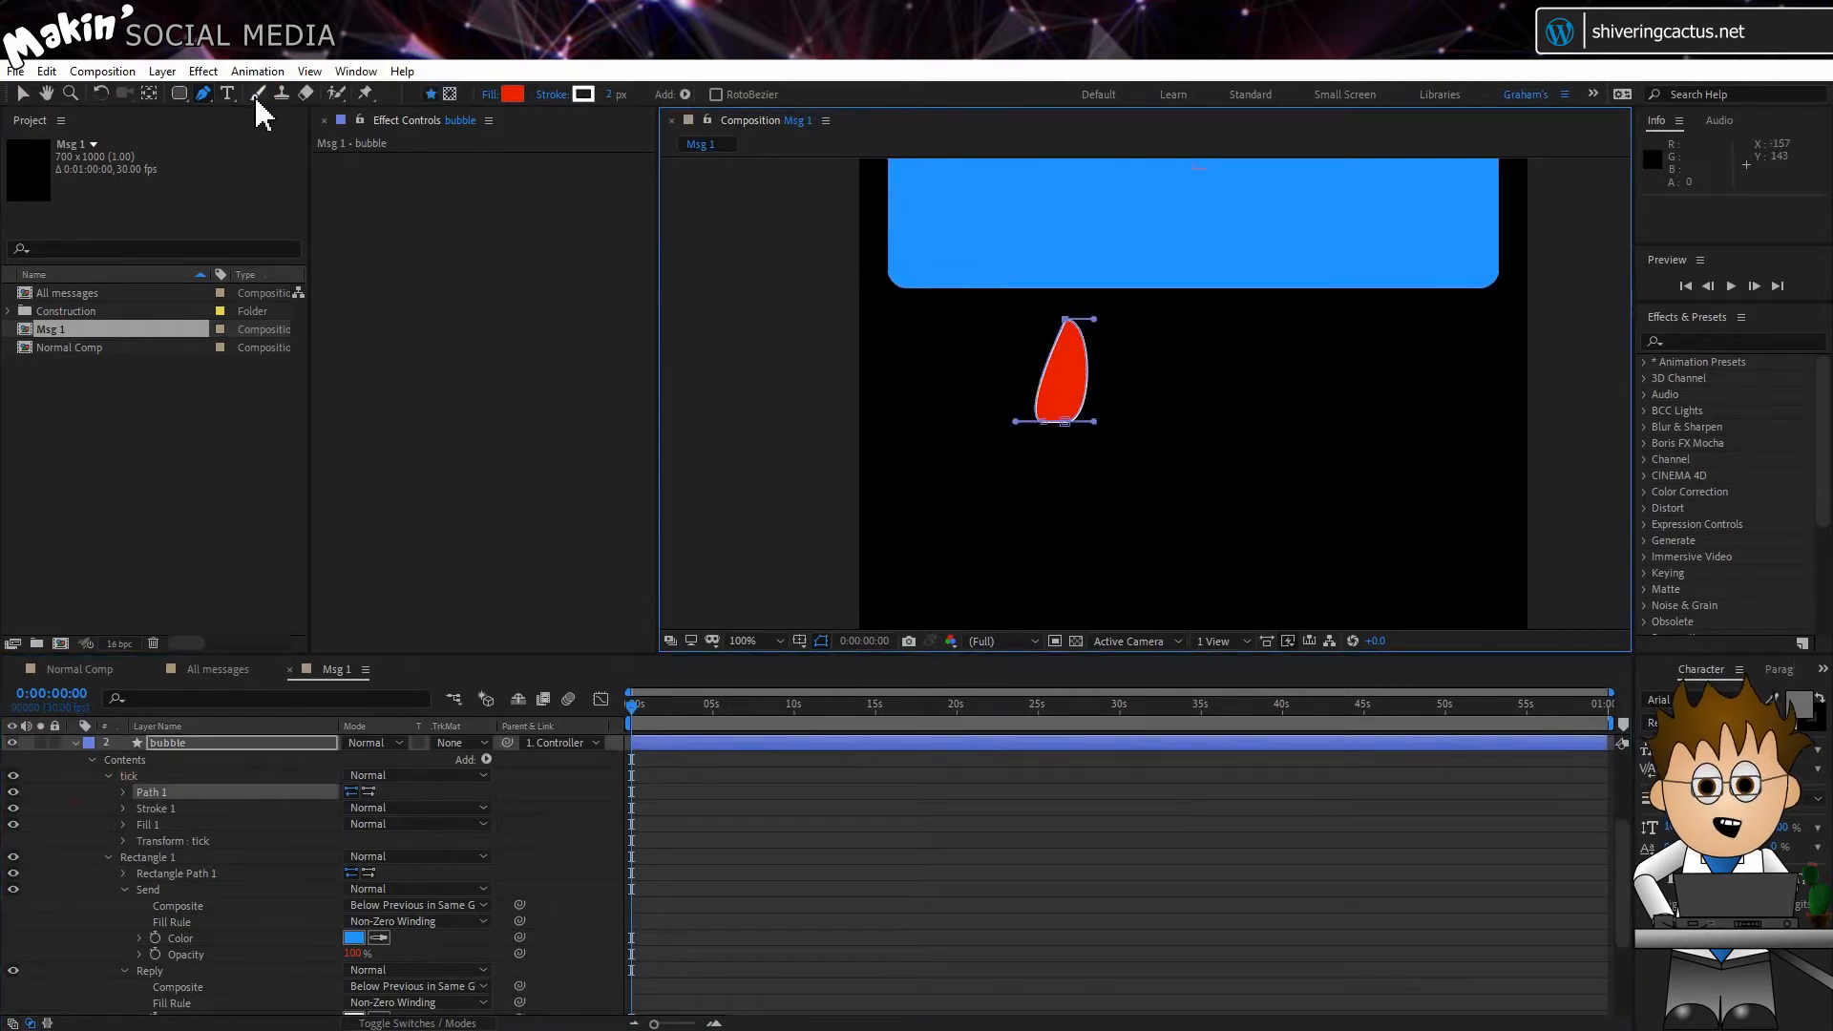
left_click_drag(208, 95, 305, 155)
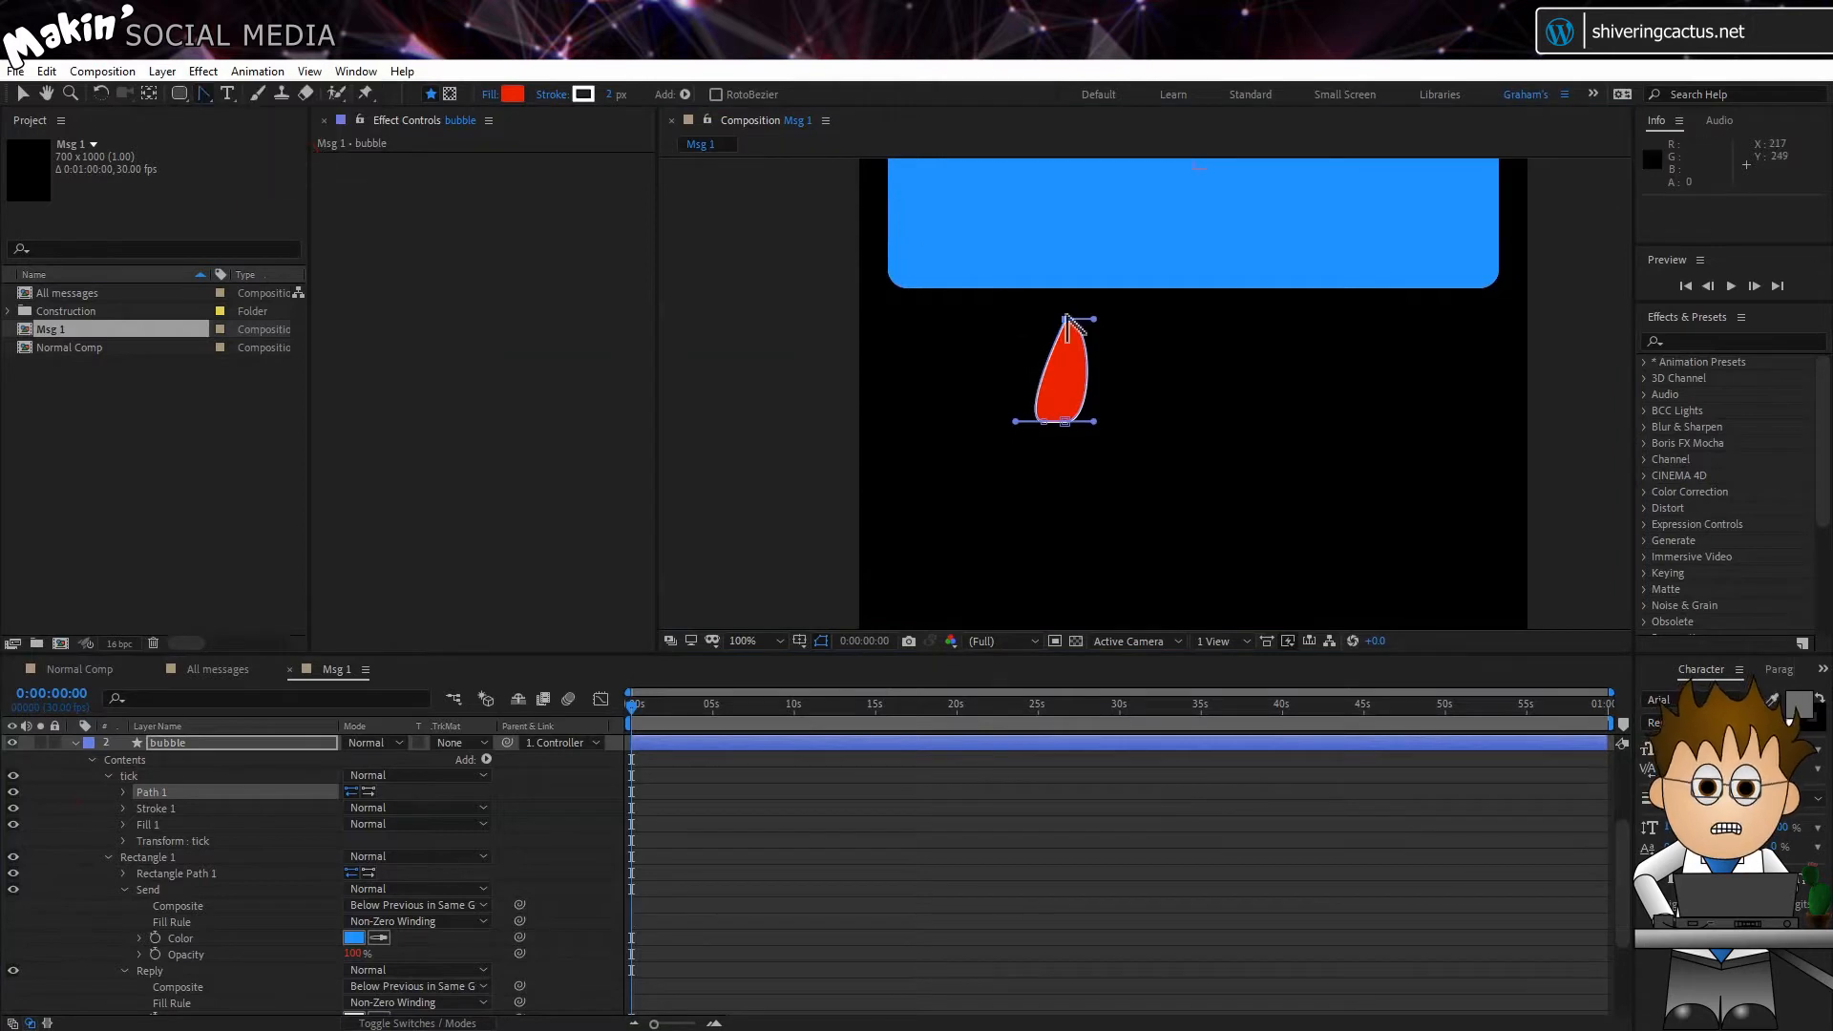
left_click_drag(1066, 322, 989, 315)
left_click_drag(1122, 324, 1110, 325)
Step: Reshape the tick's Path 1 into a short curved tail with a pointed lower-left tip by moving its vertices with the Pen tool
left_click_drag(203, 94, 258, 106)
left_click_drag(1067, 320, 1060, 411)
left_click(1044, 423)
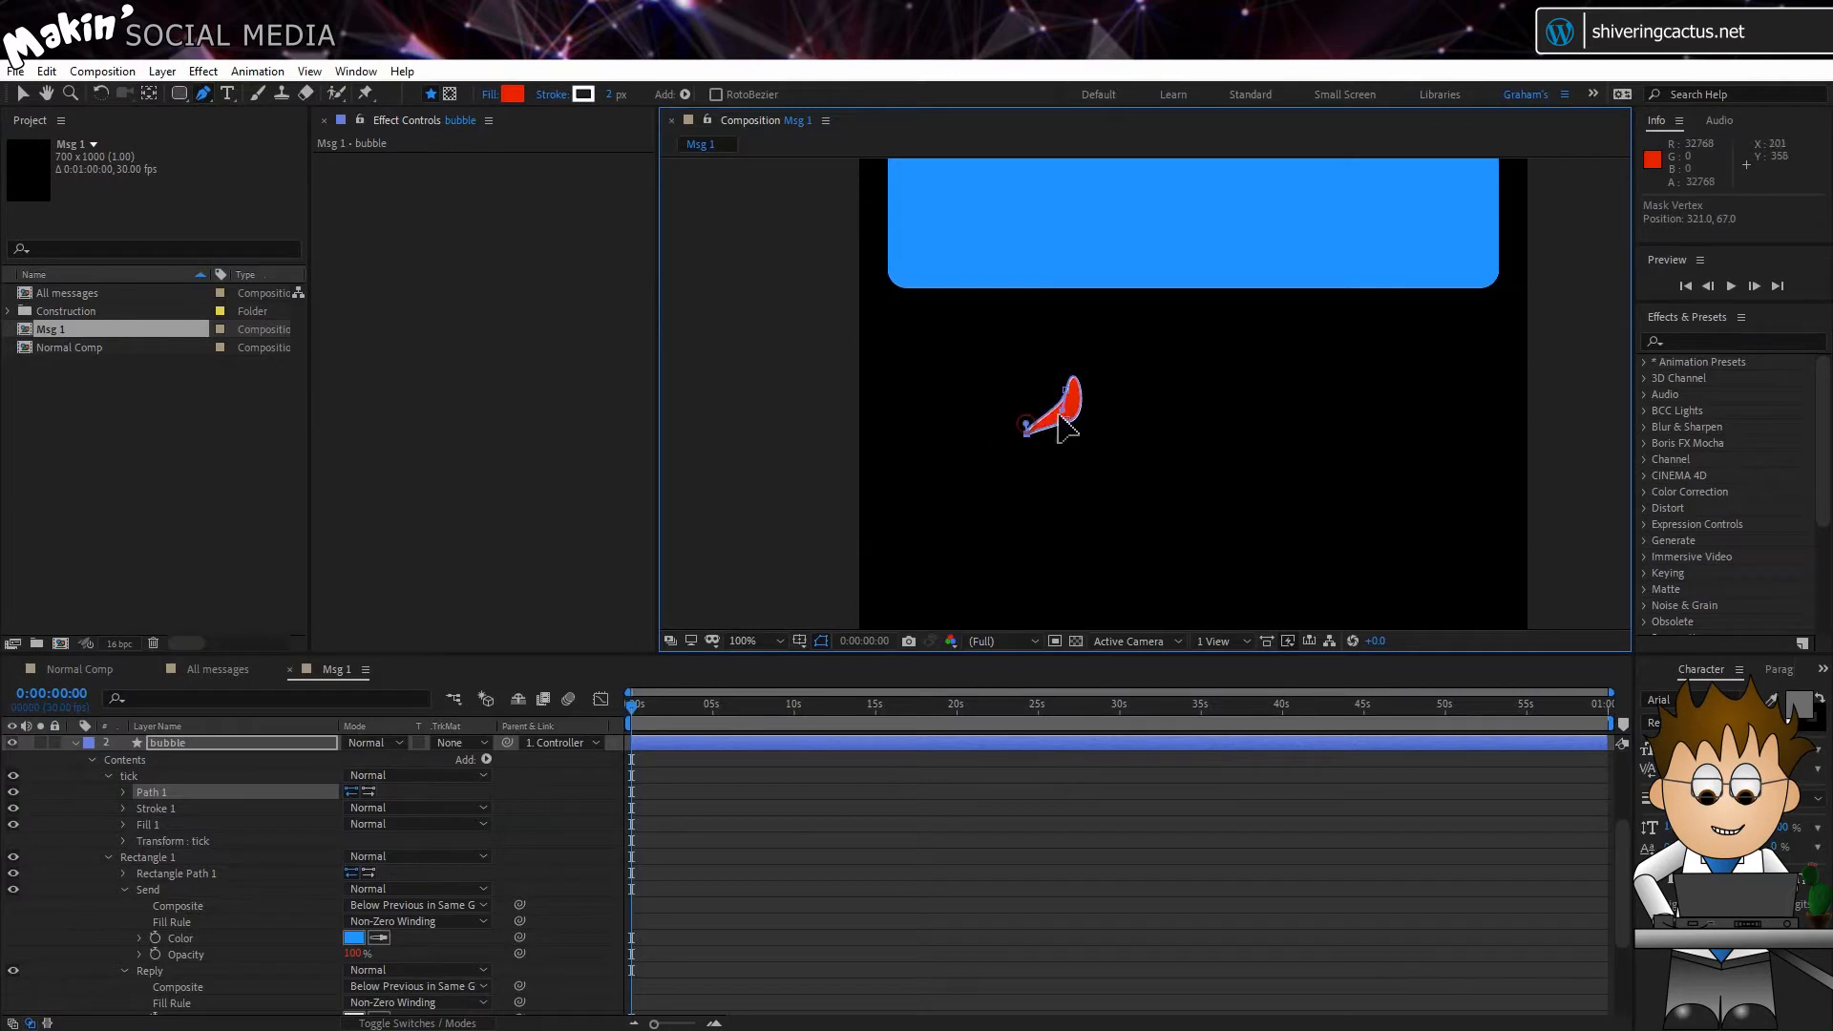
left_click(1066, 421)
left_click(1128, 420)
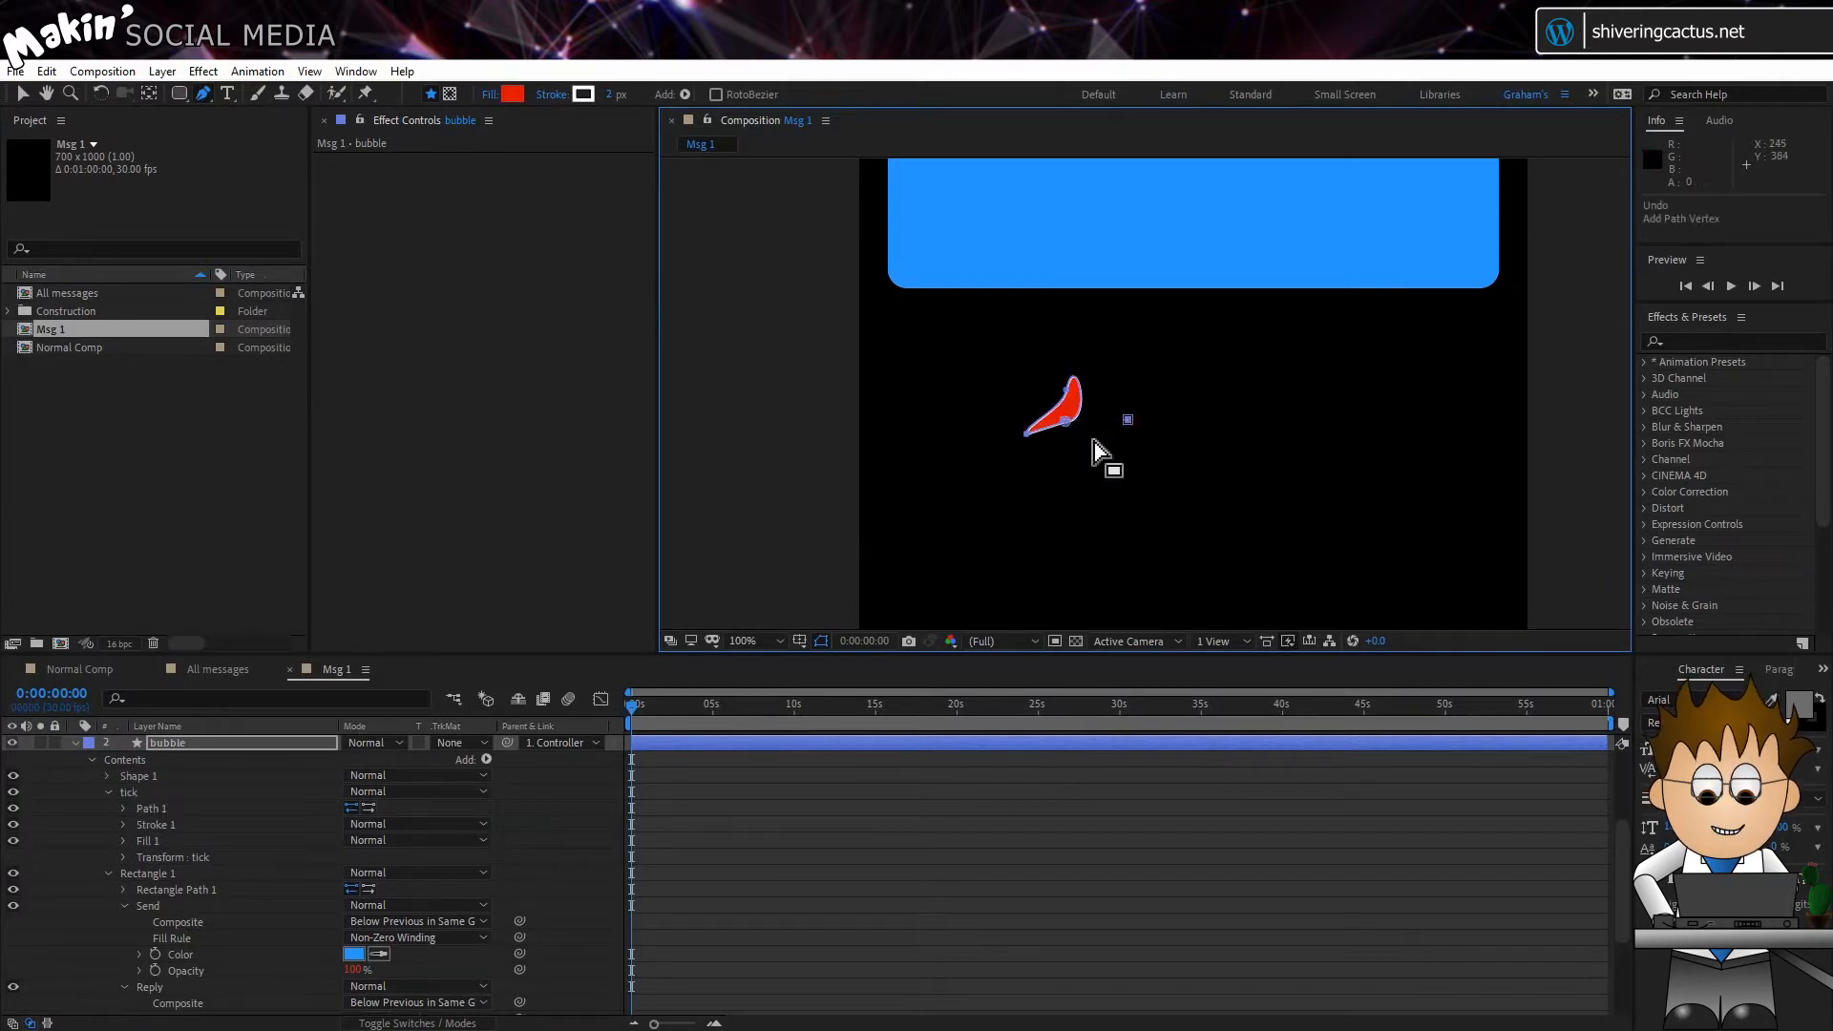
key("ctrl+z")
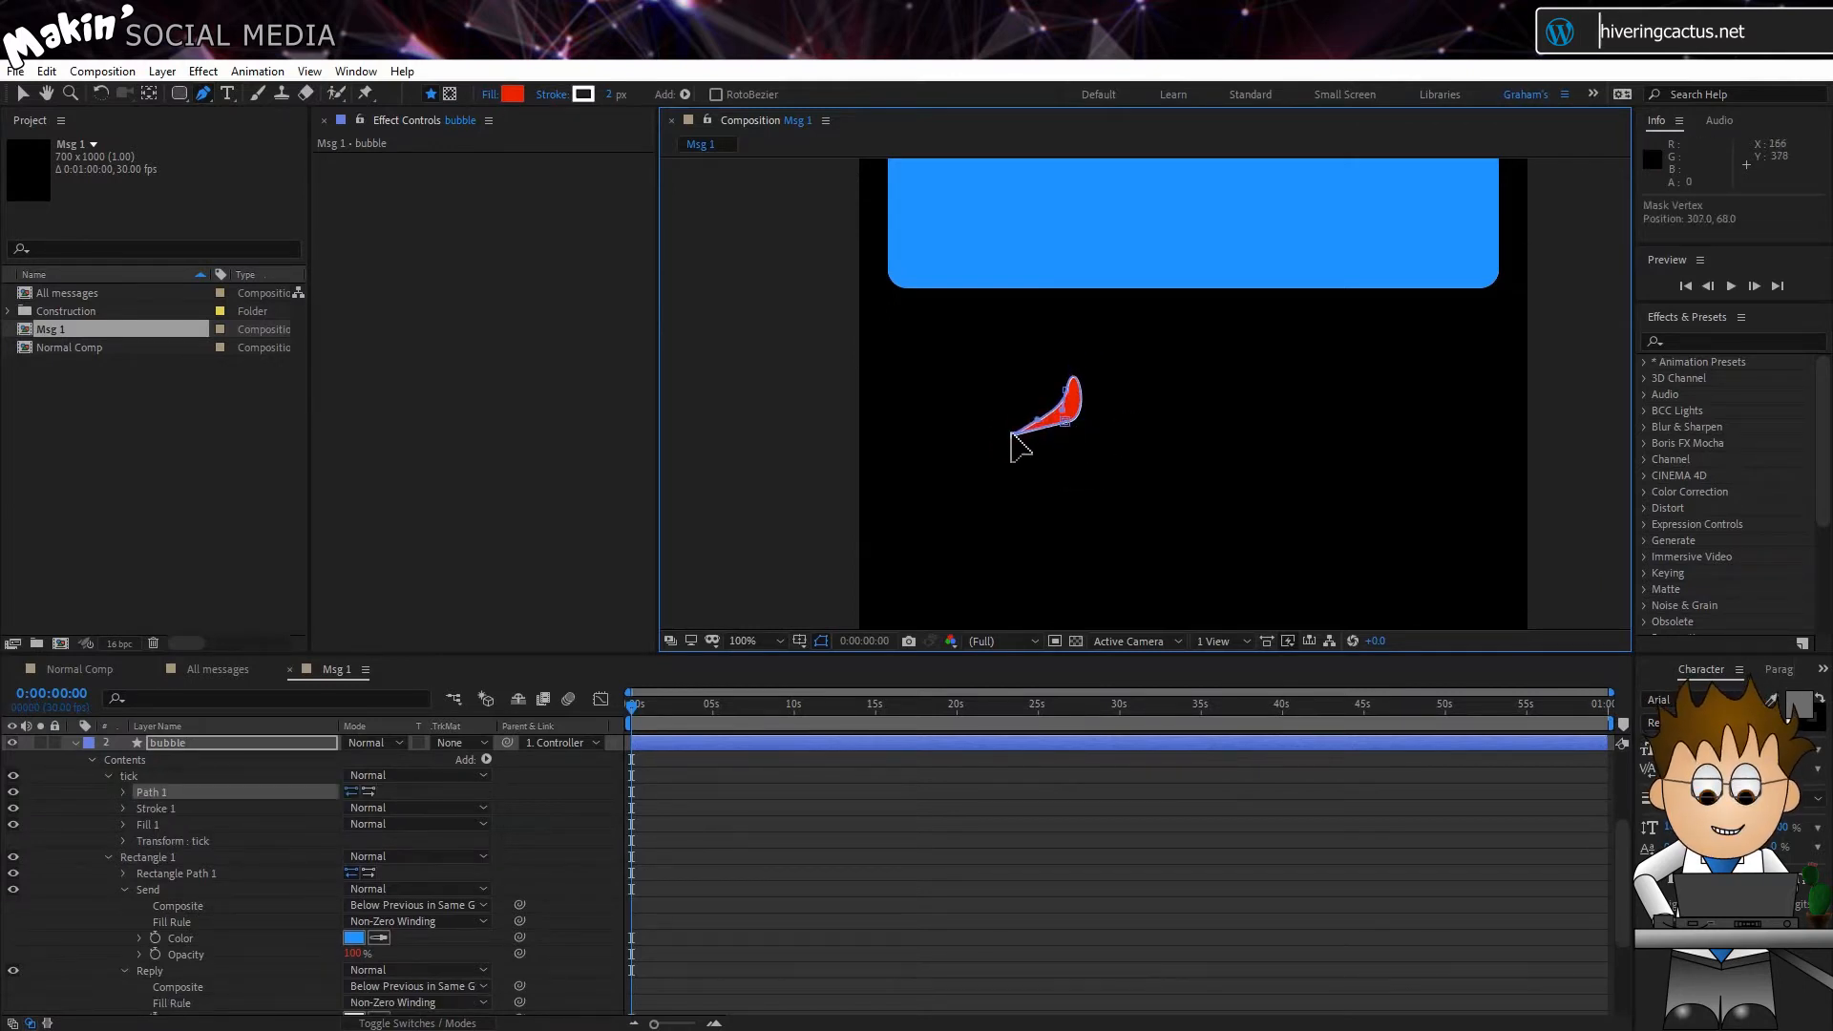
left_click_drag(1018, 435, 1022, 435)
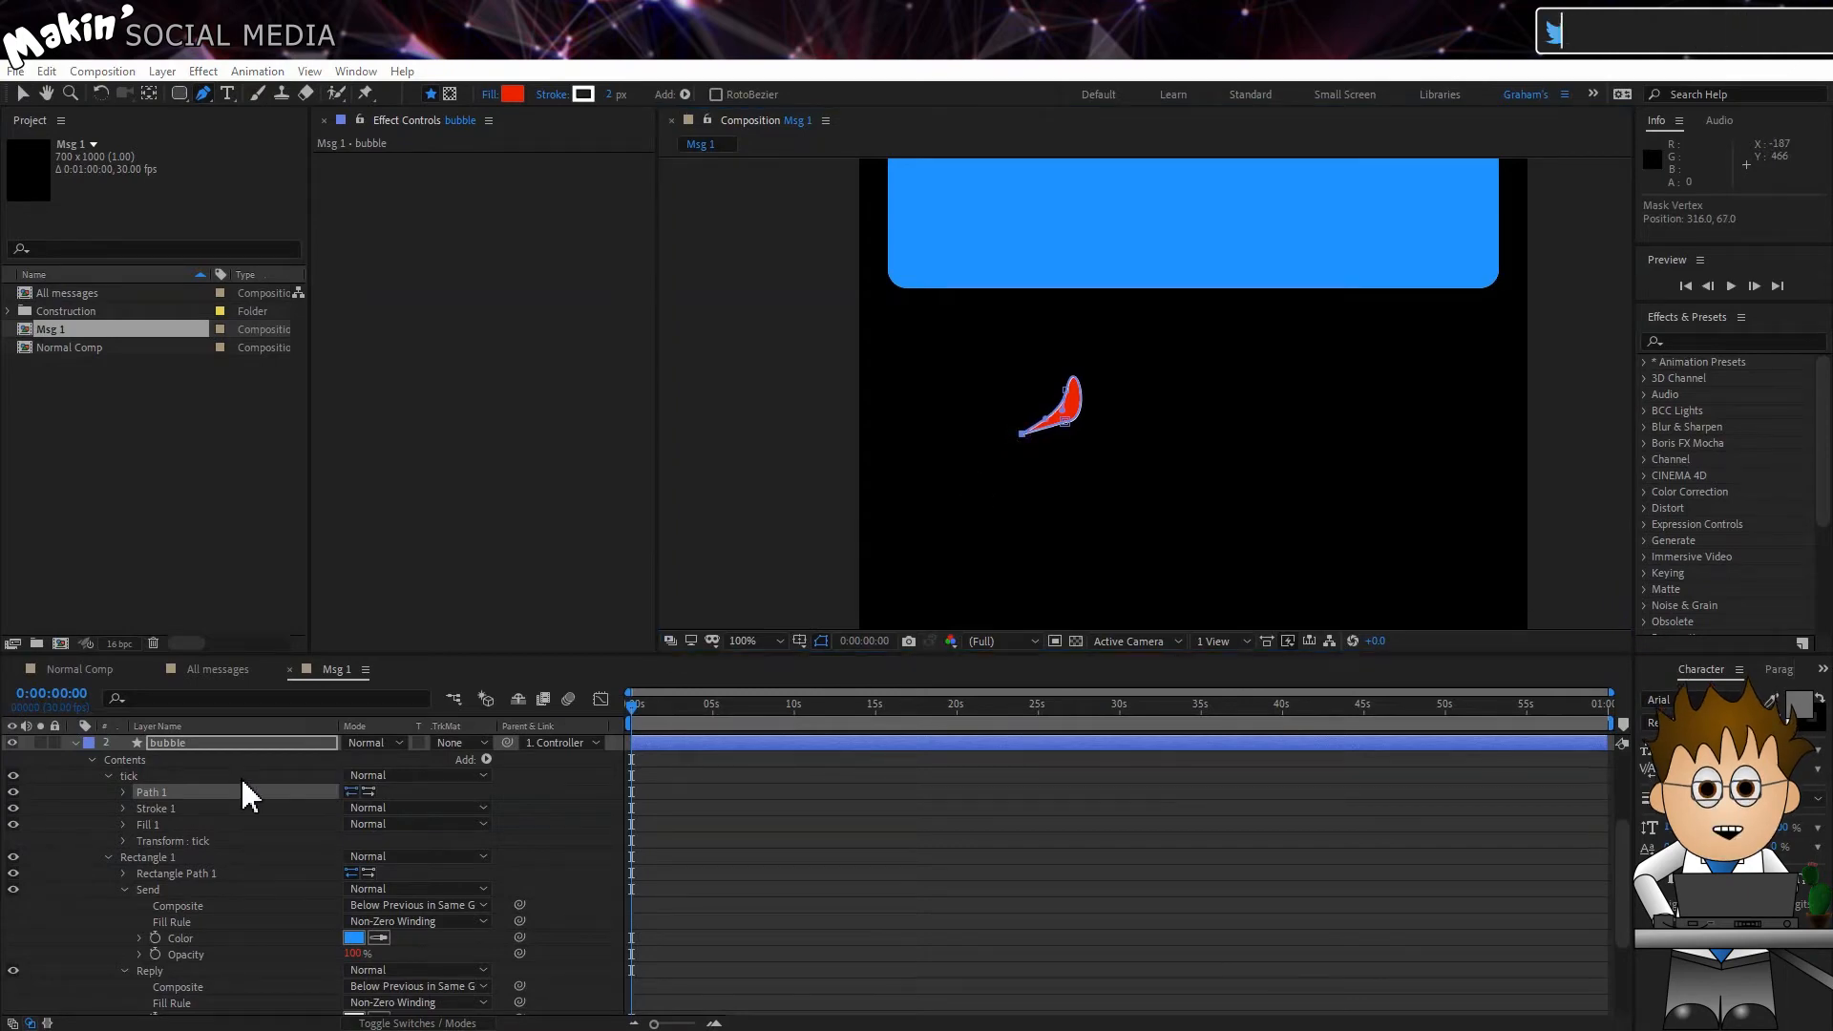
Step: Delete Stroke 1 and Fill 1 from the tick shape group
left_click(181, 808)
key("Delete")
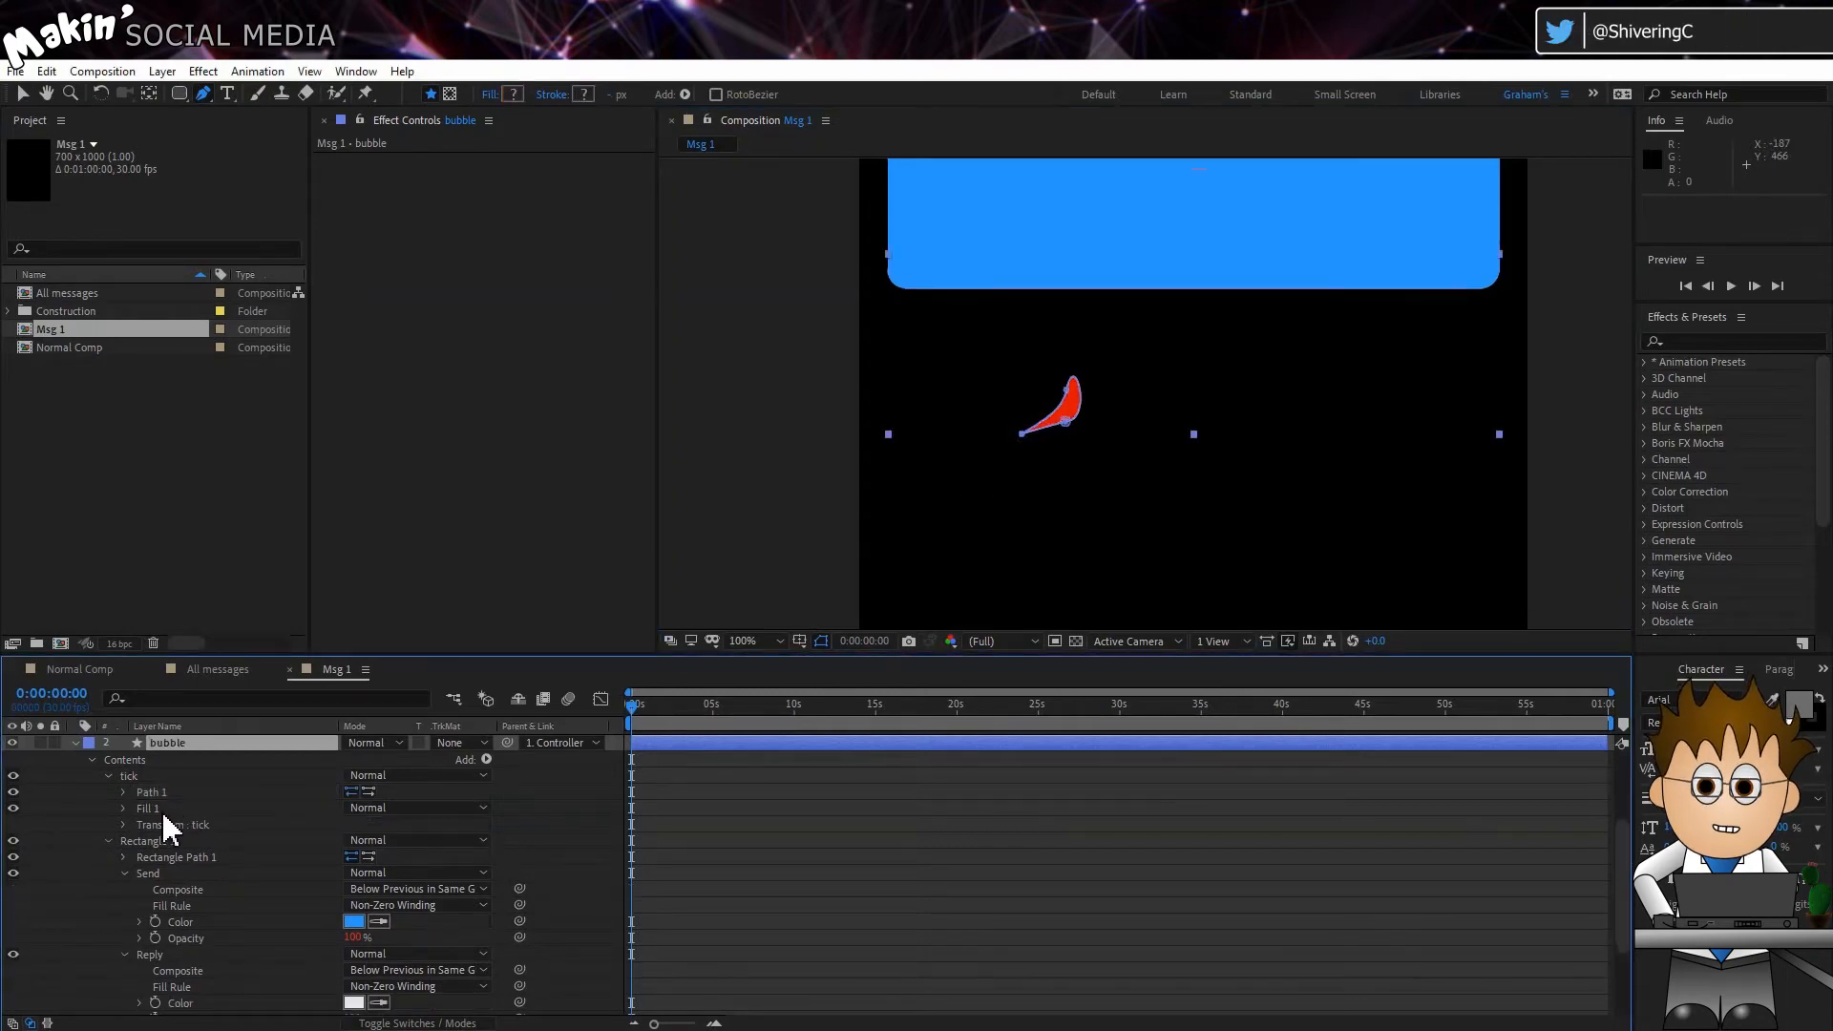
left_click(163, 810)
key("Delete")
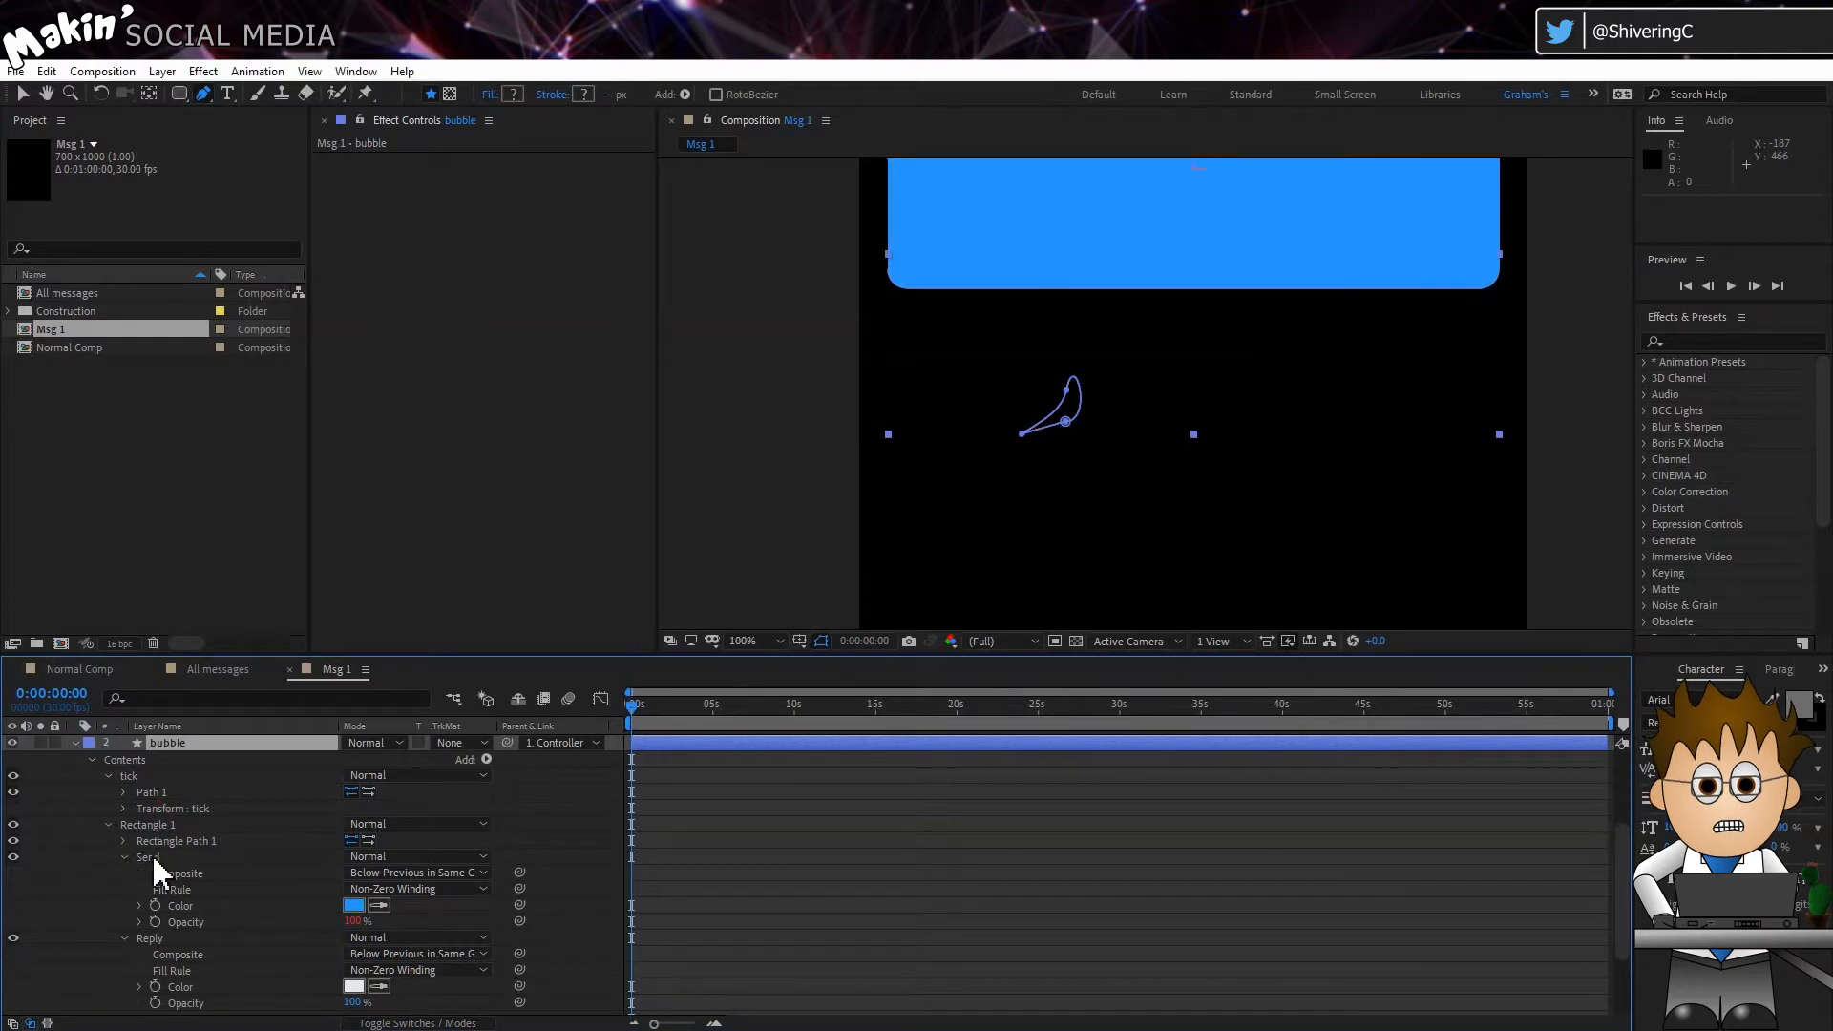
Step: Duplicate Rectangle 1's Send and Reply fills and move the copies into the tick group below Path 1
left_click(154, 858)
left_click(158, 940, "ctrl")
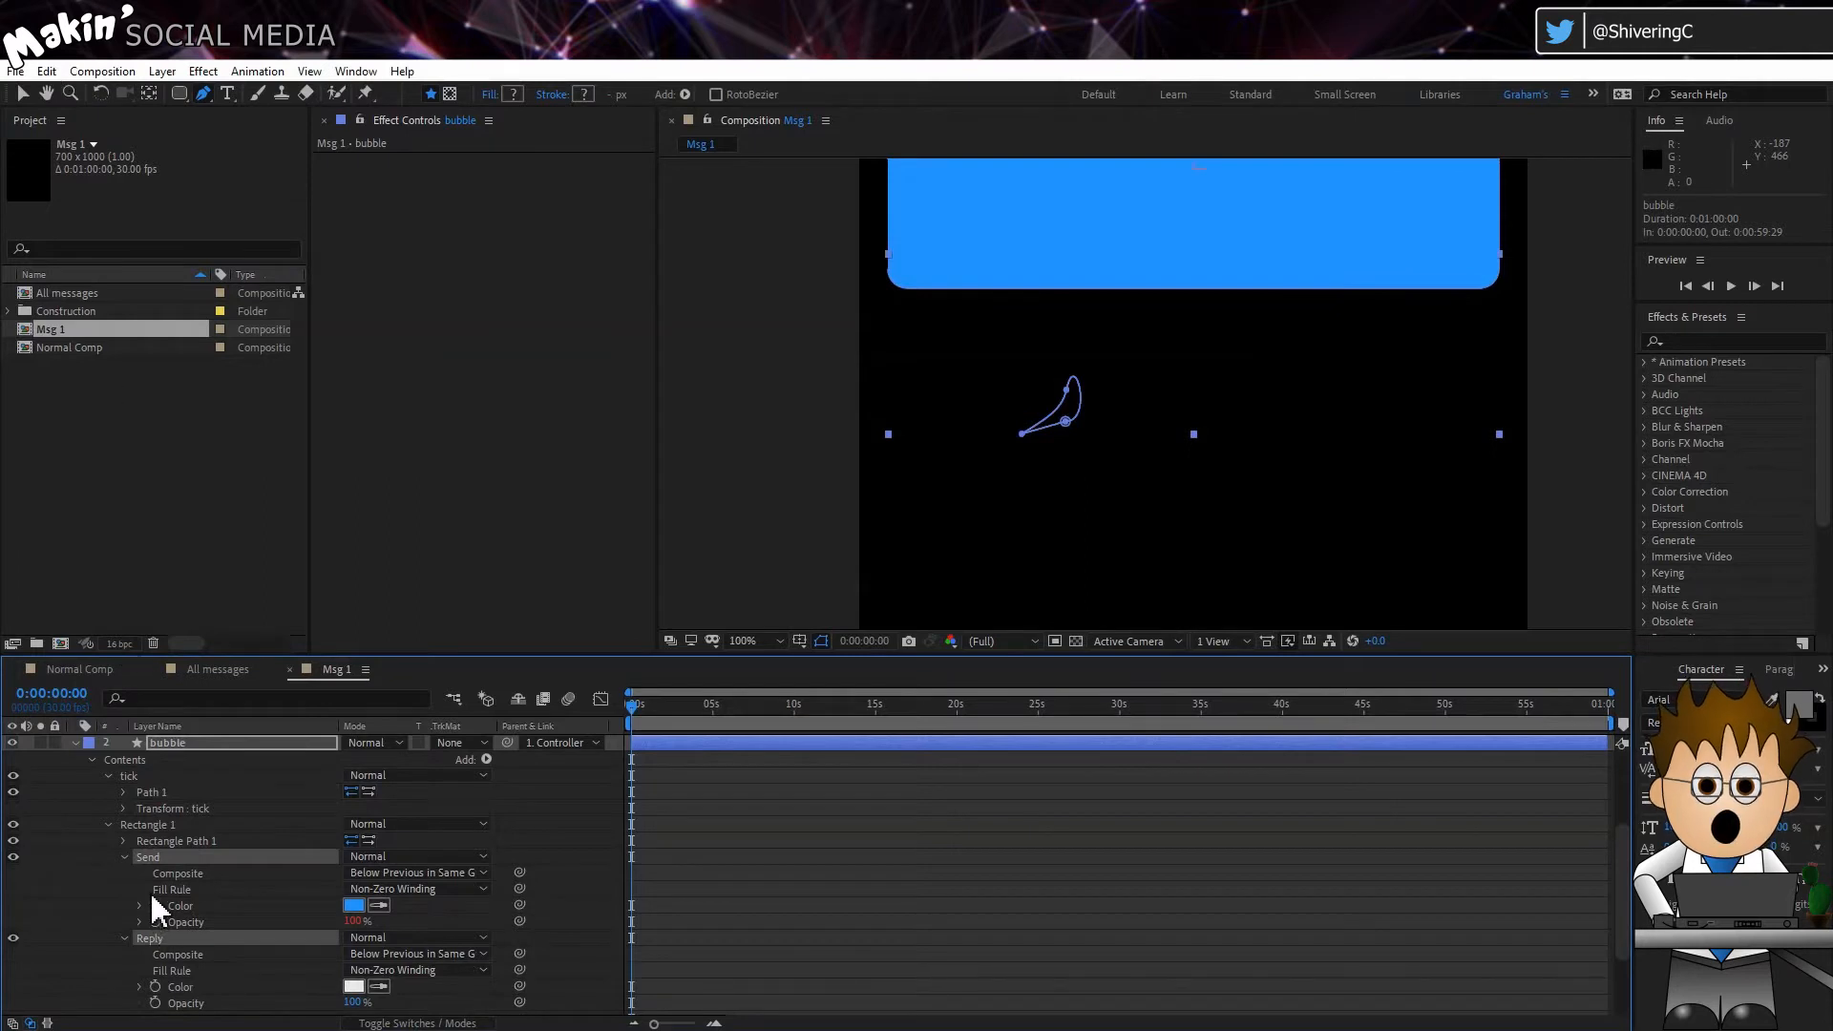
key("ctrl+d")
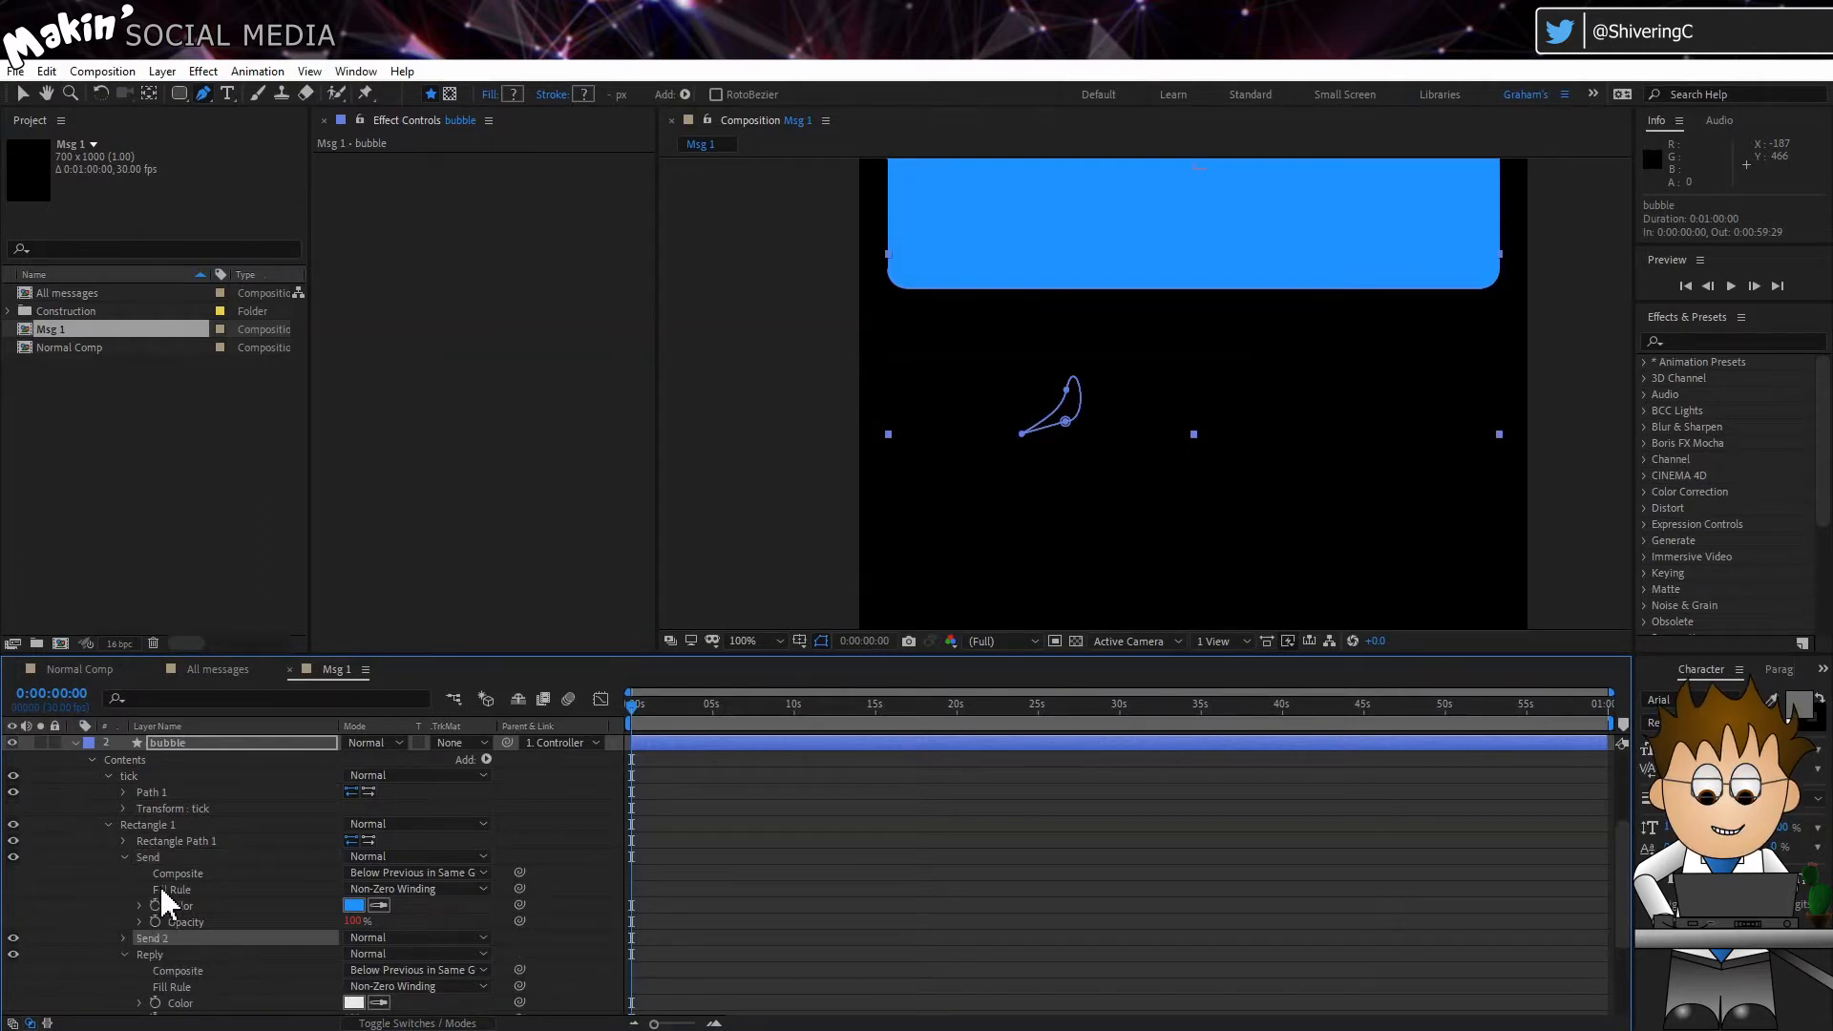
left_click_drag(154, 941, 170, 807)
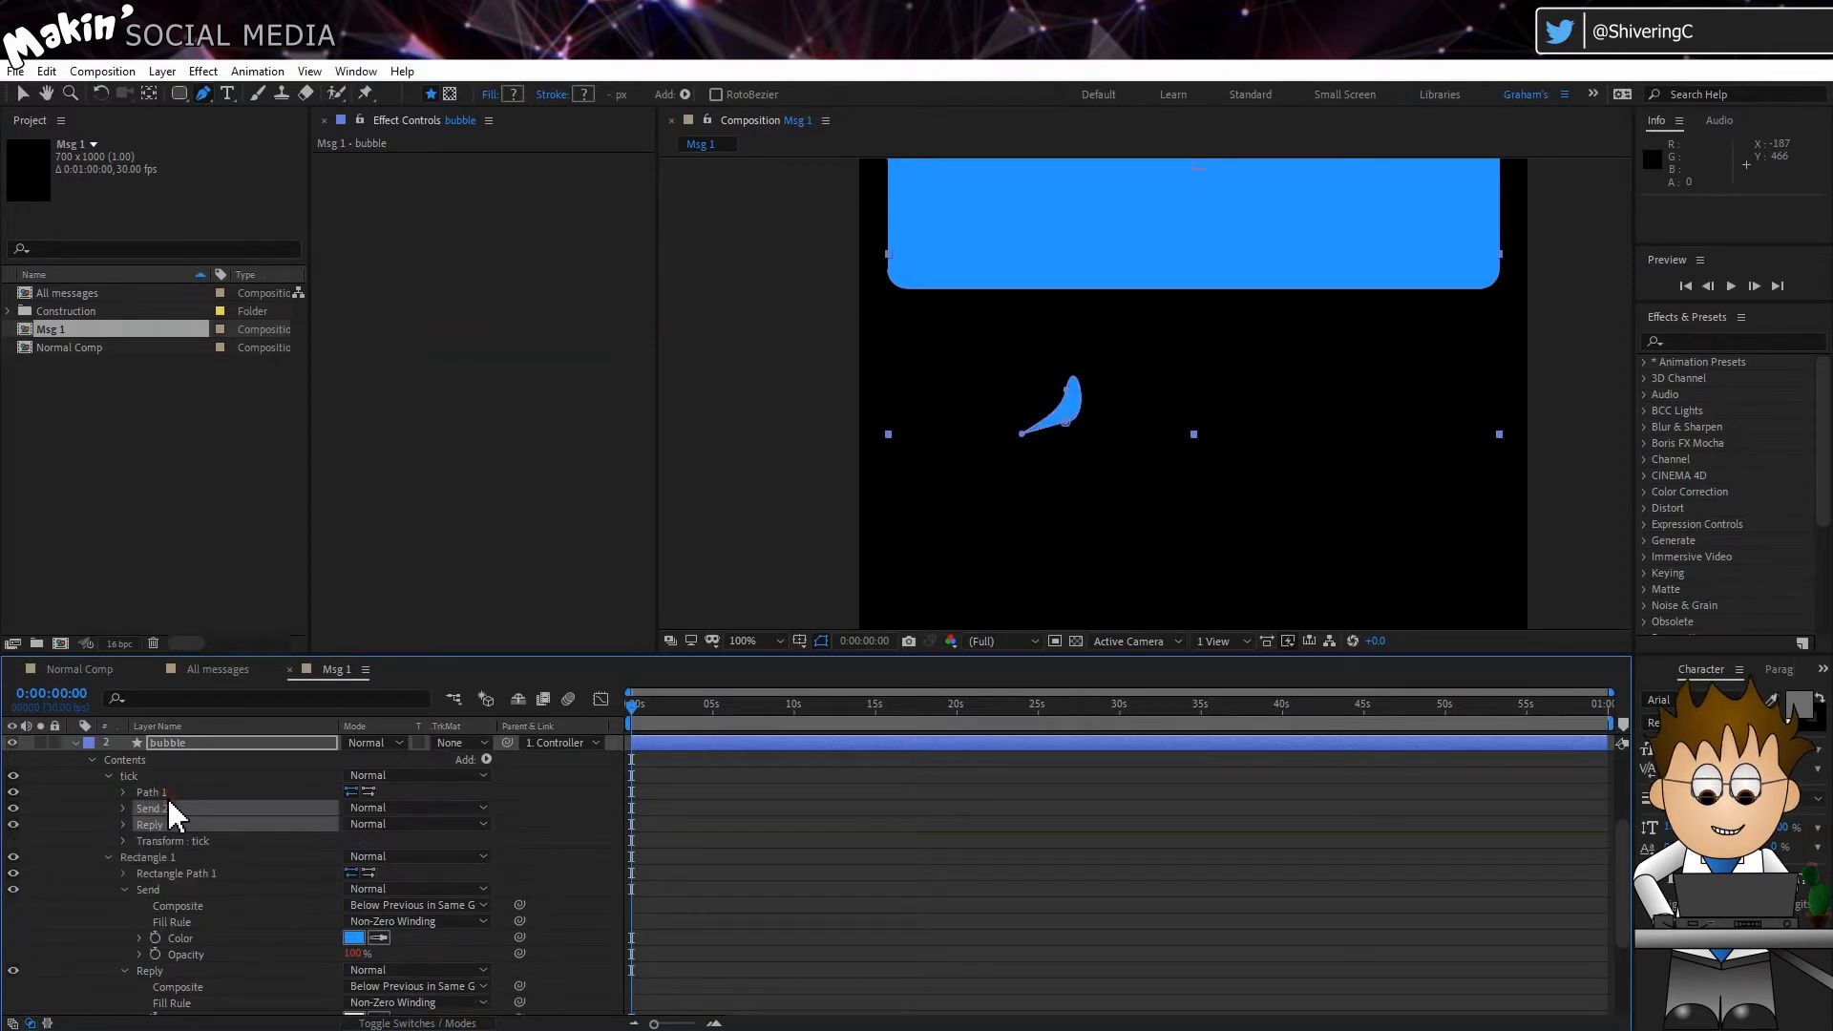
Step: Add an expression to the tick's transform Position, starting with X = 0; and Y = -50+
left_click(125, 834)
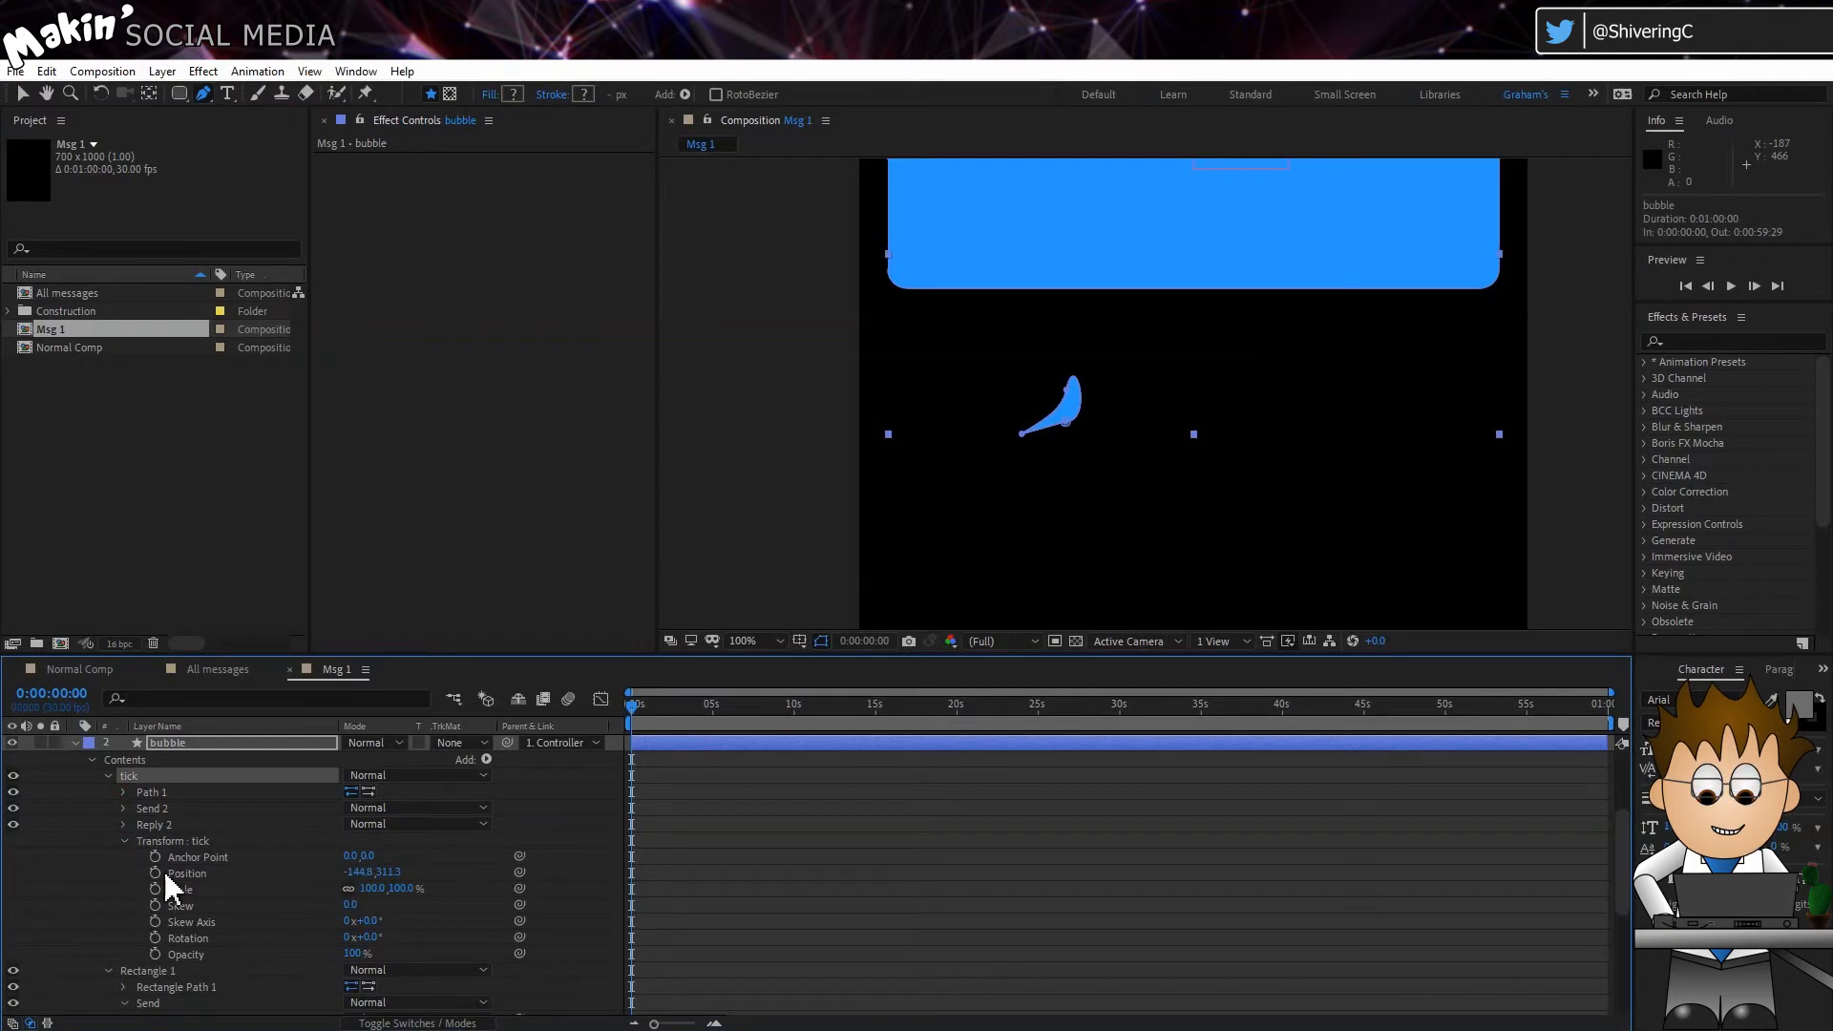
left_click(155, 872, "alt")
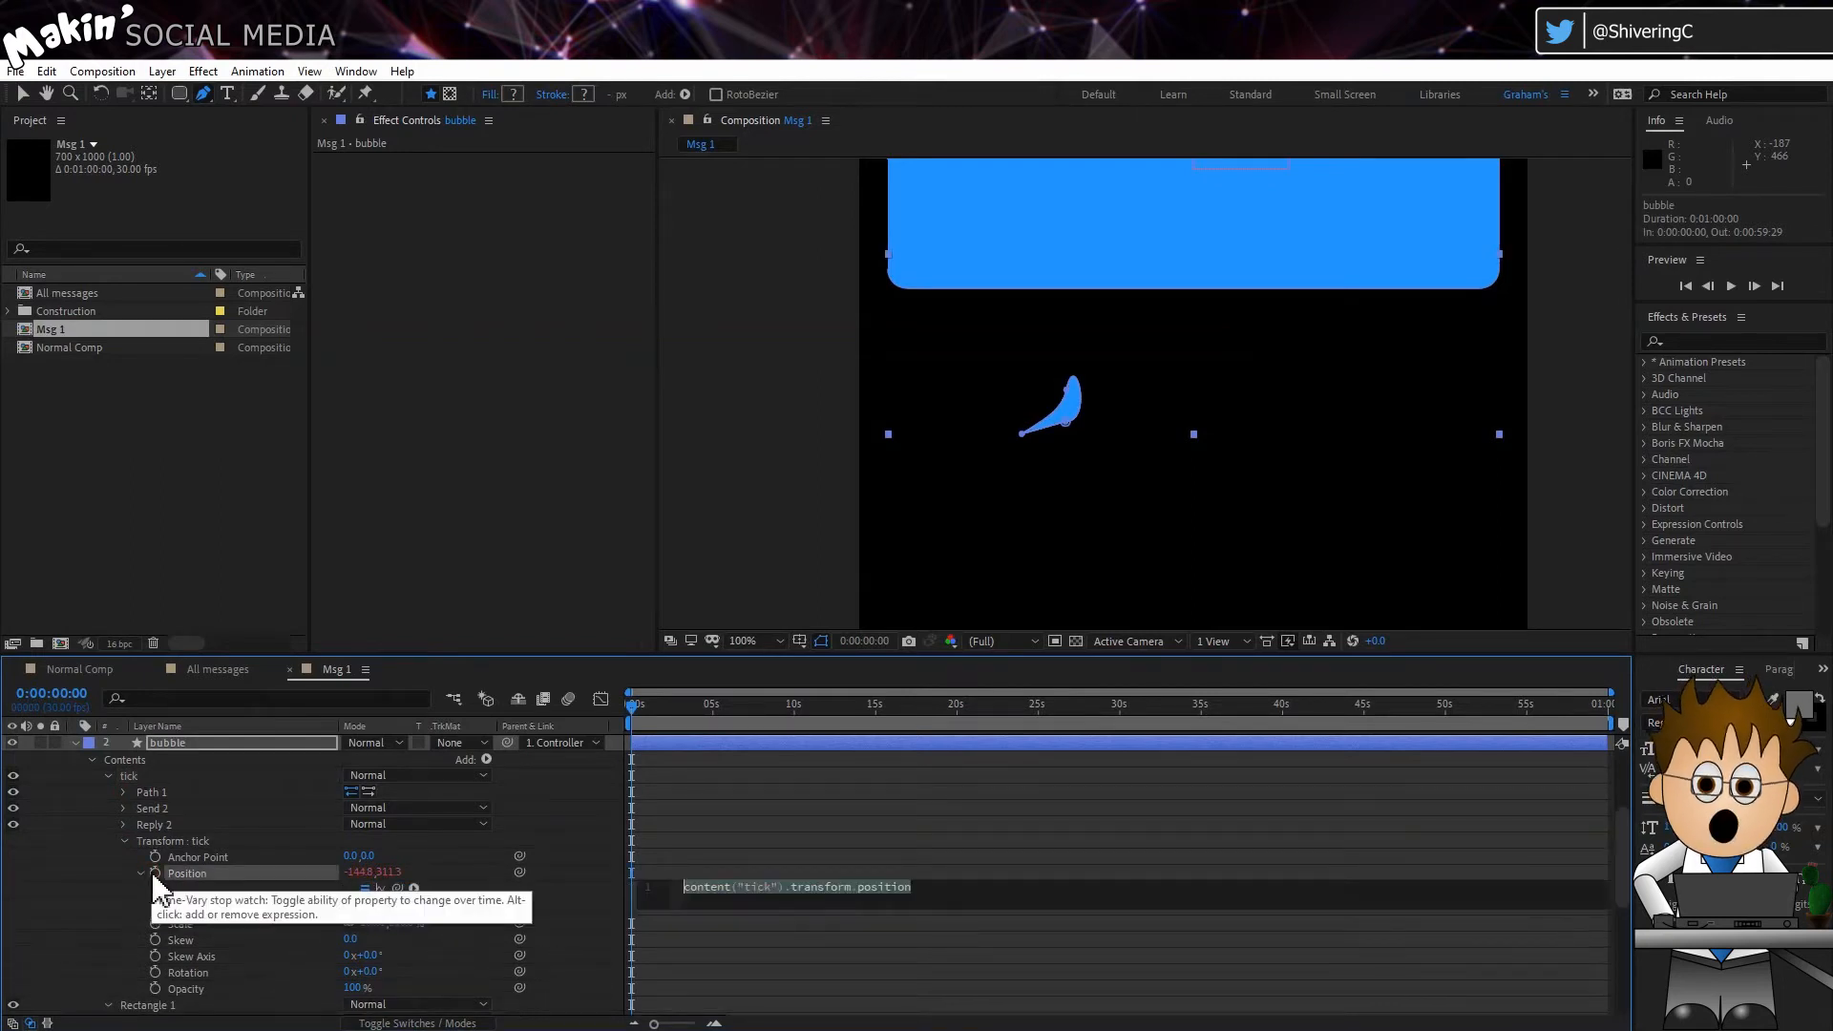
type("x =")
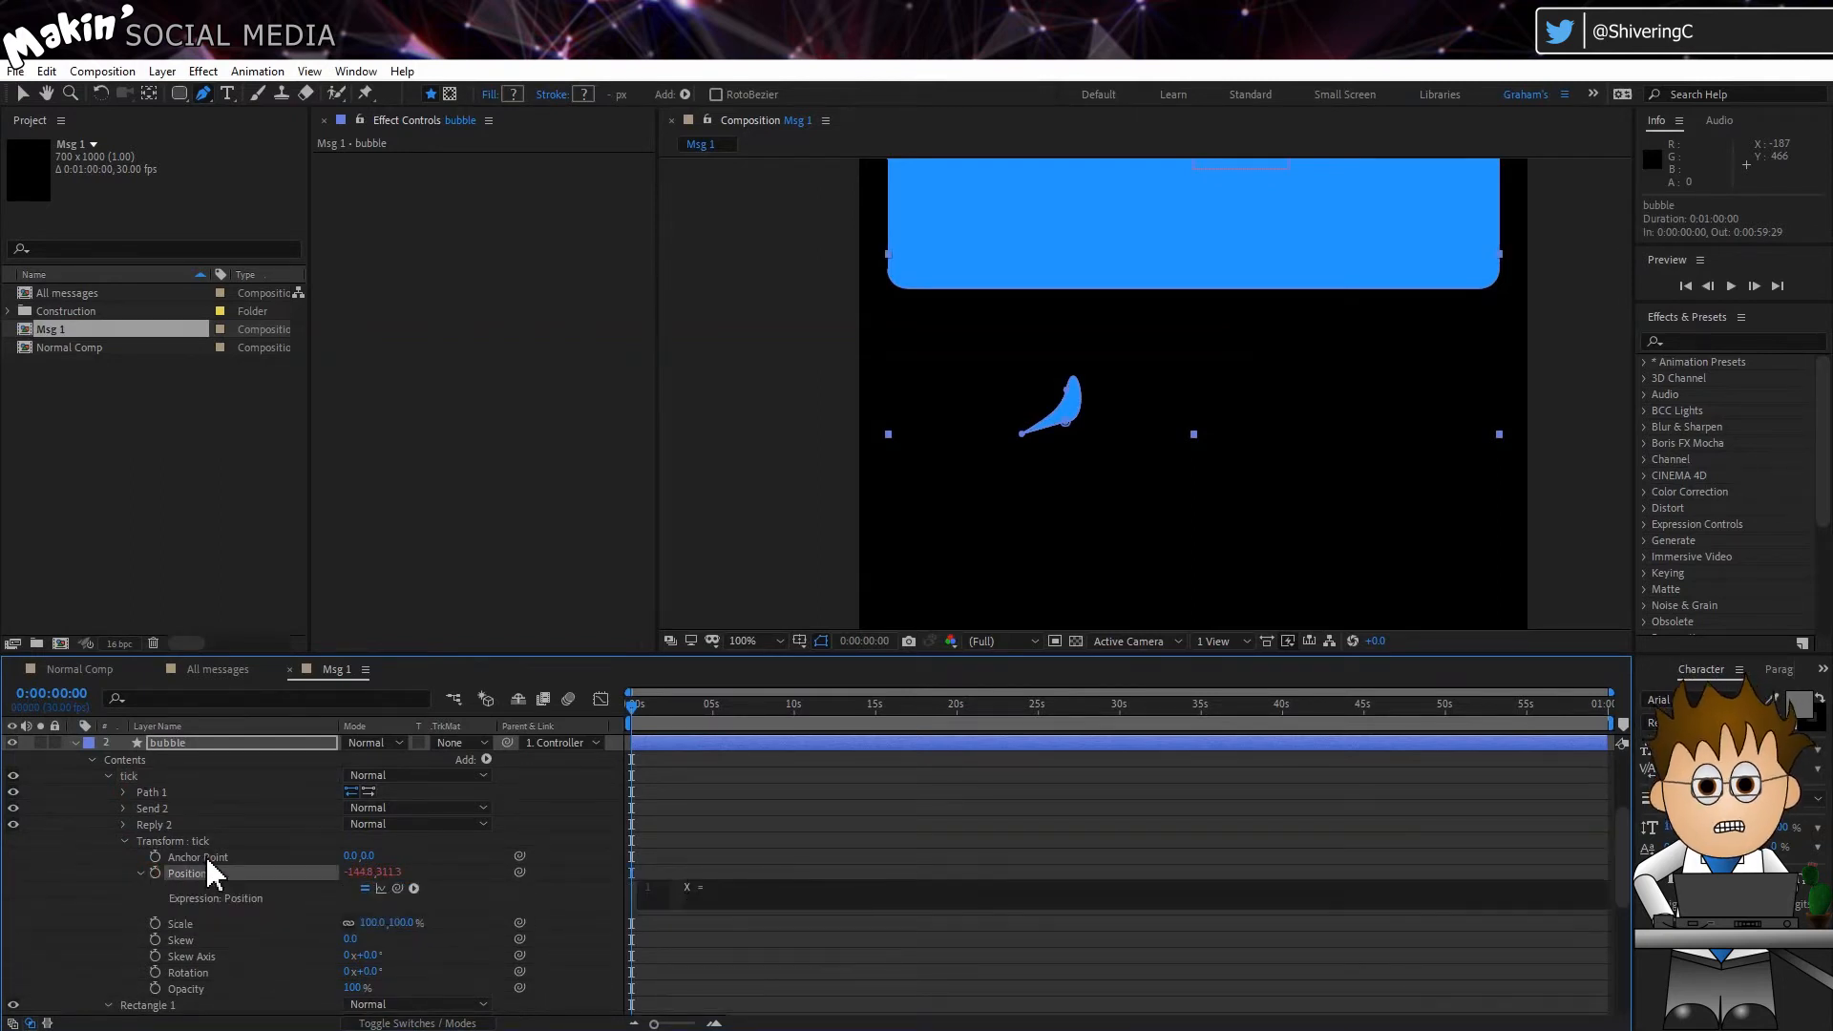
type(" 0;")
type("Y = -50+")
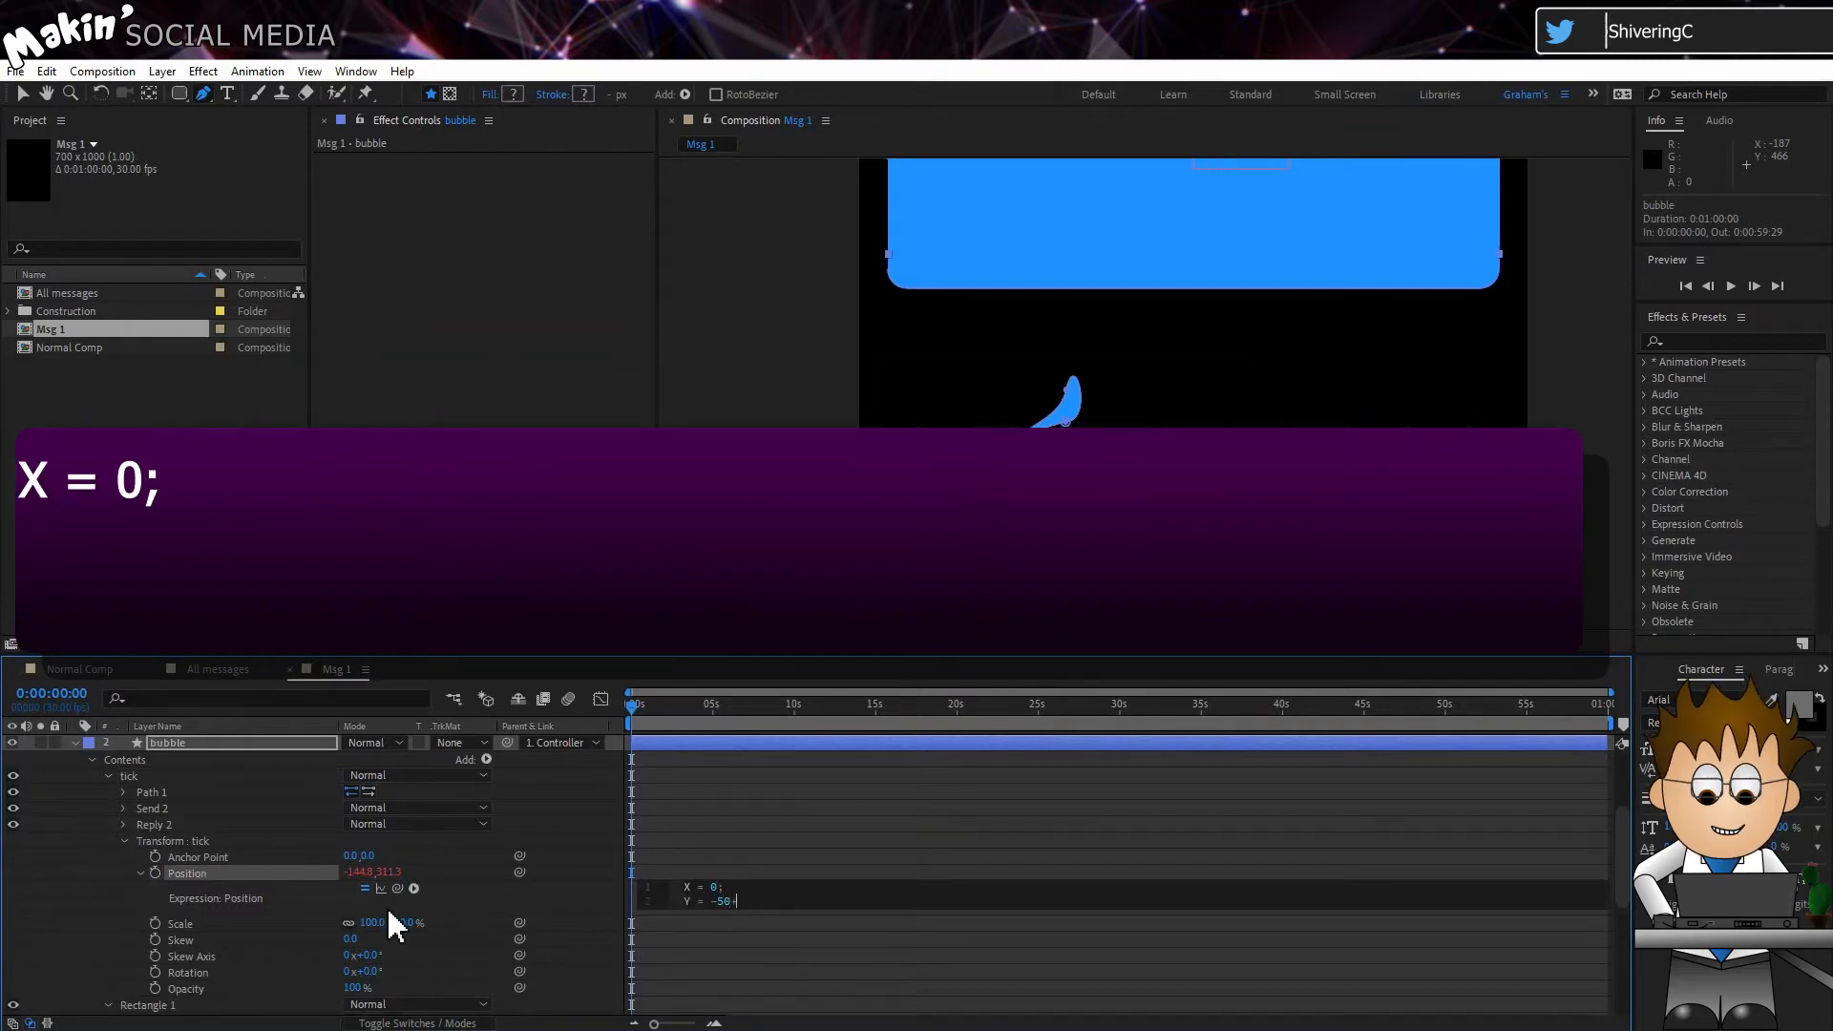
Step: Complete the tick's Position expression by linking Y to Rectangle Path 1's size[1], and end it with [X,Y]
left_click_drag(398, 888, 352, 842)
left_click(125, 938)
left_click(142, 952)
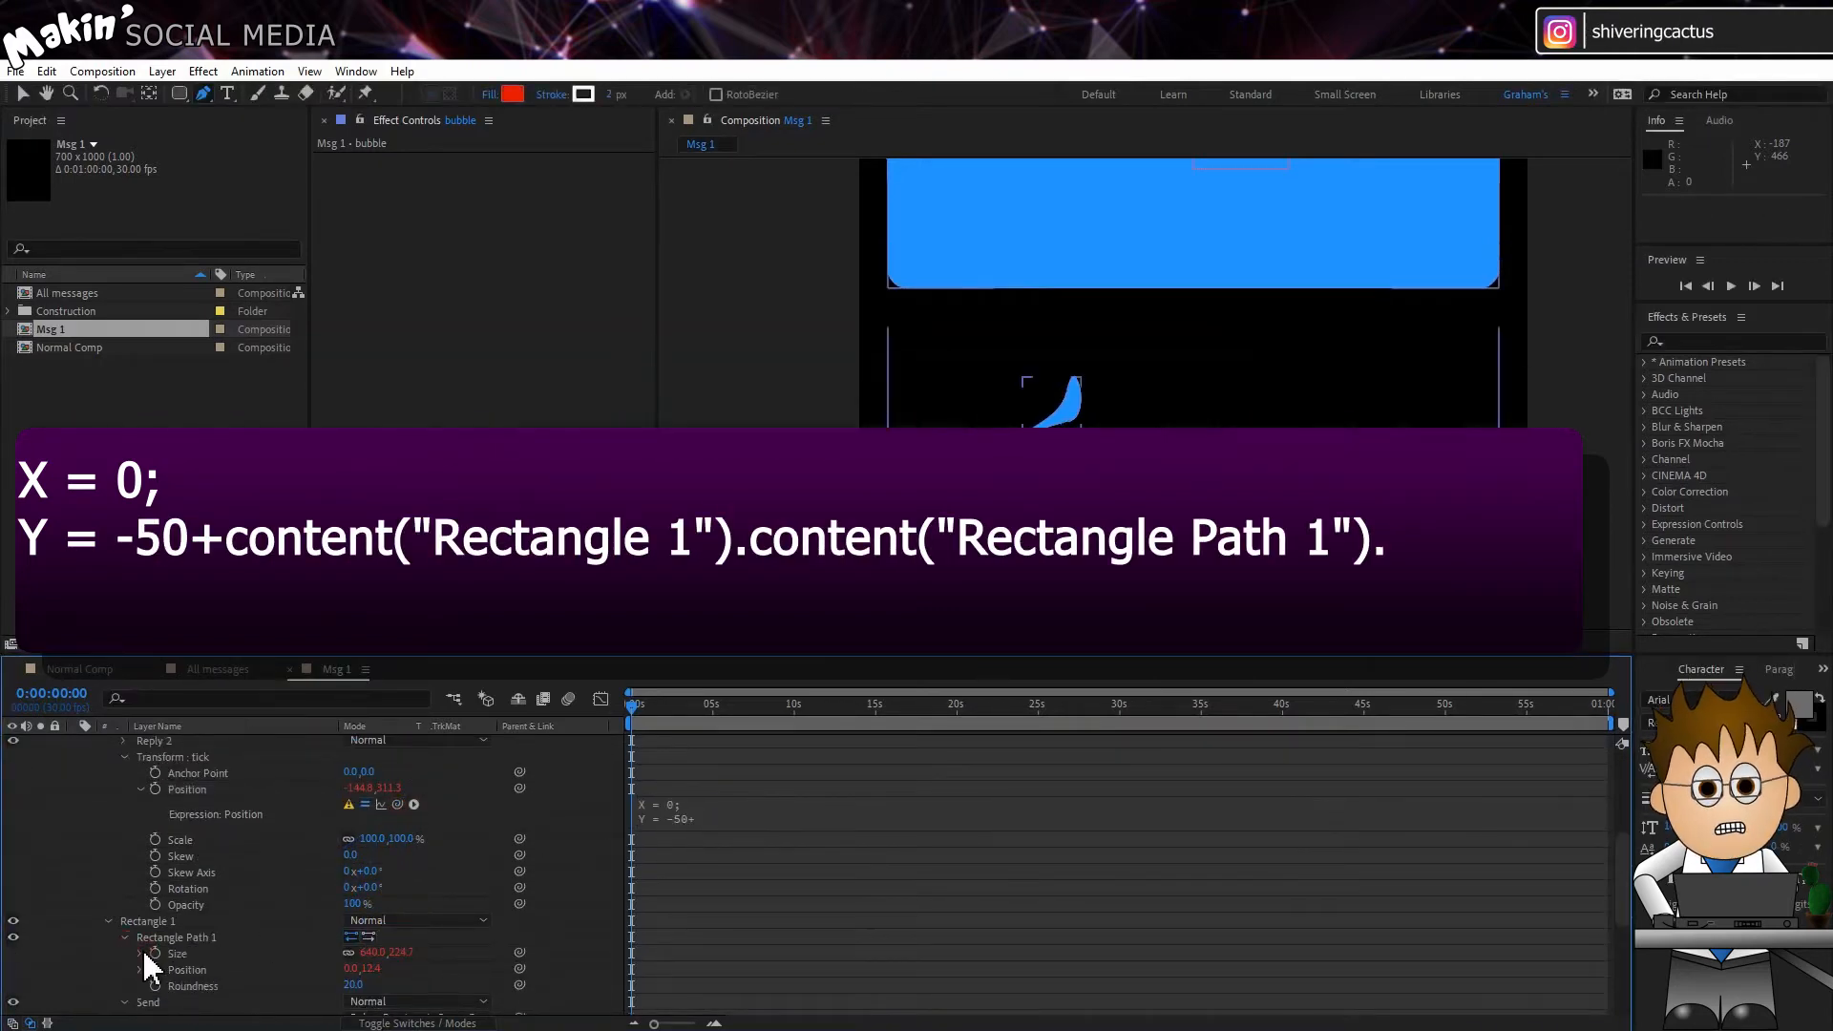
left_click(731, 816)
left_click_drag(397, 805, 403, 968)
type("[1];")
key("Return")
type("[")
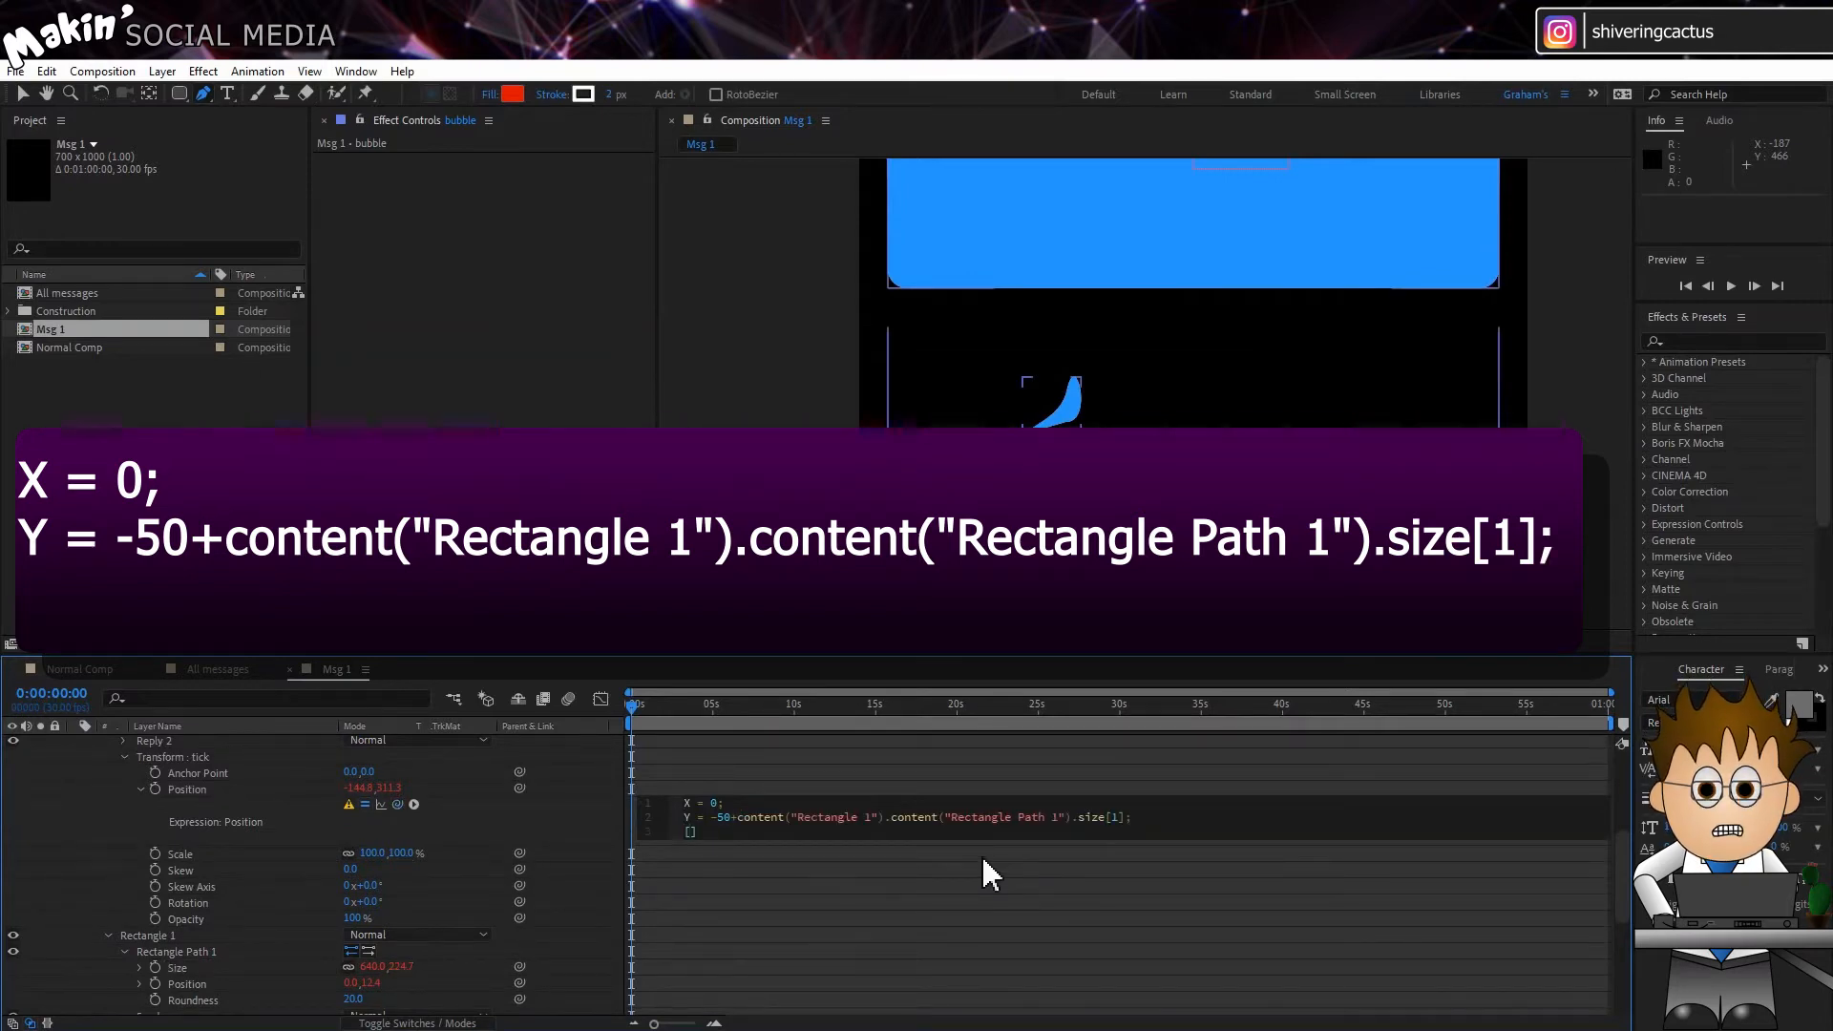
type("X,Y")
left_click(576, 821)
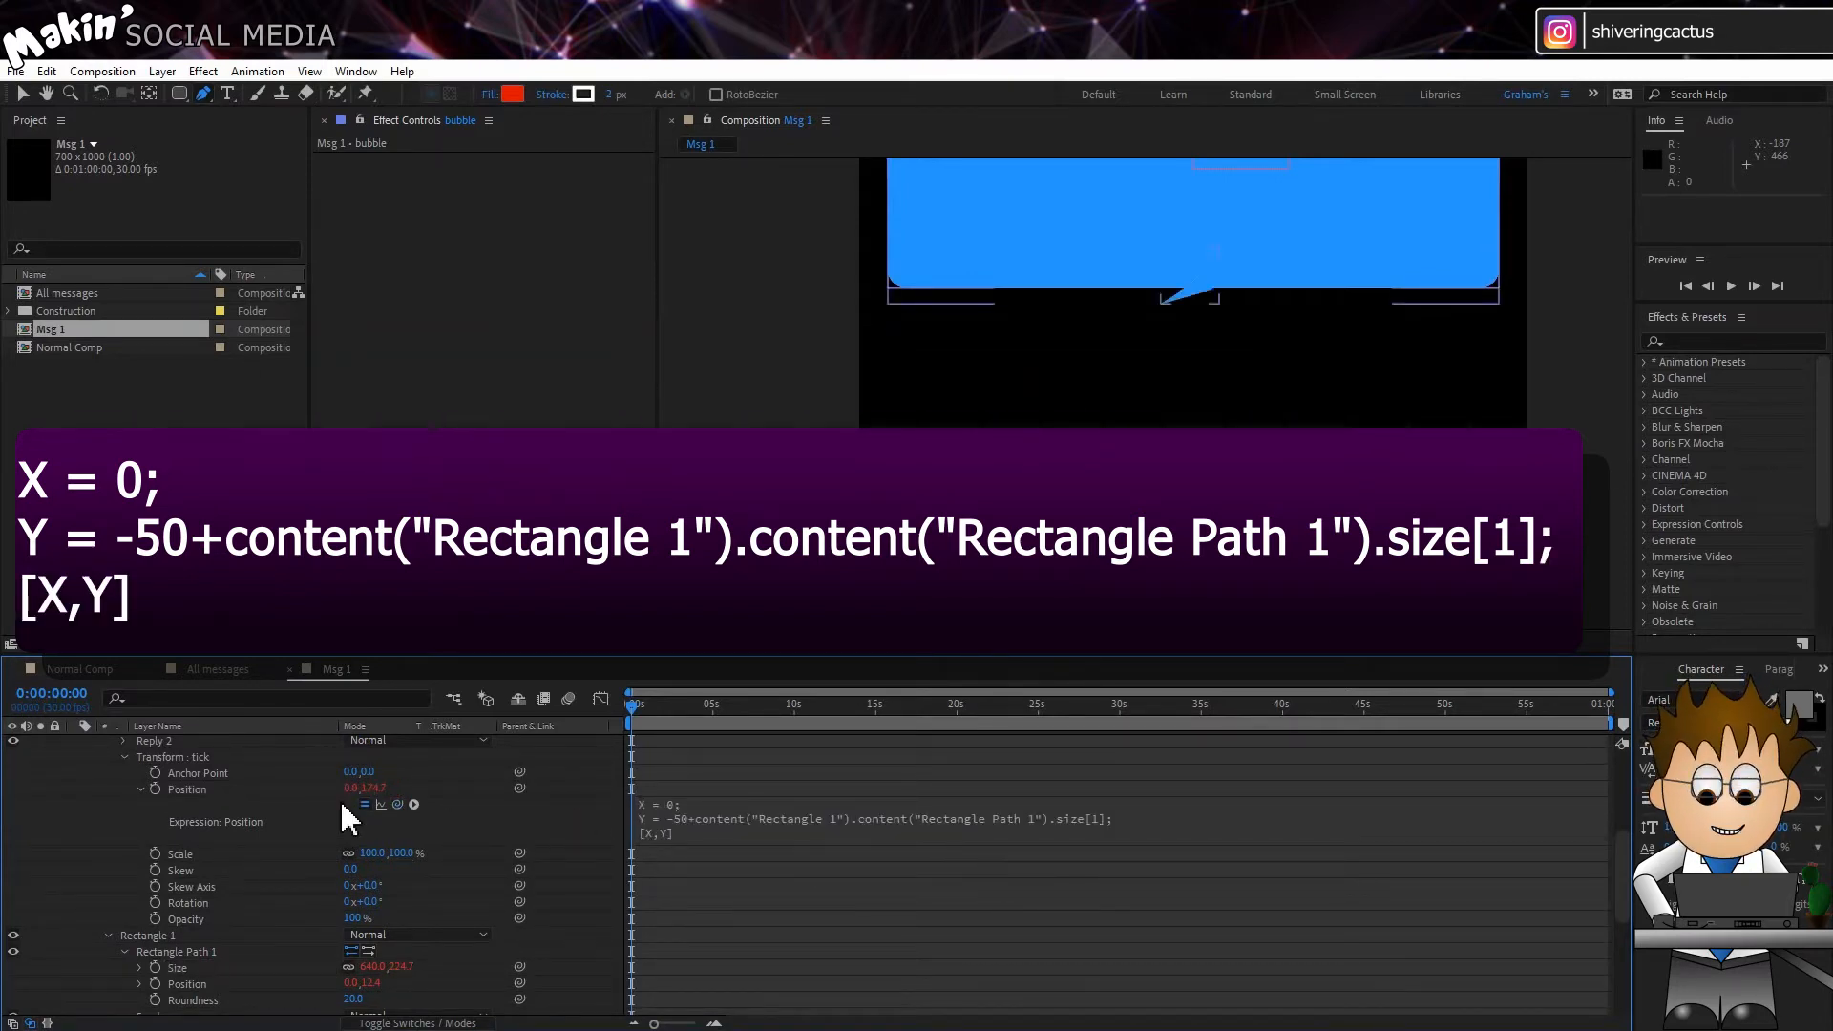
Step: Move the tick's Path 1 to the bubble's lower-left corner with the Selection tool
scroll(192, 799, "up", 2)
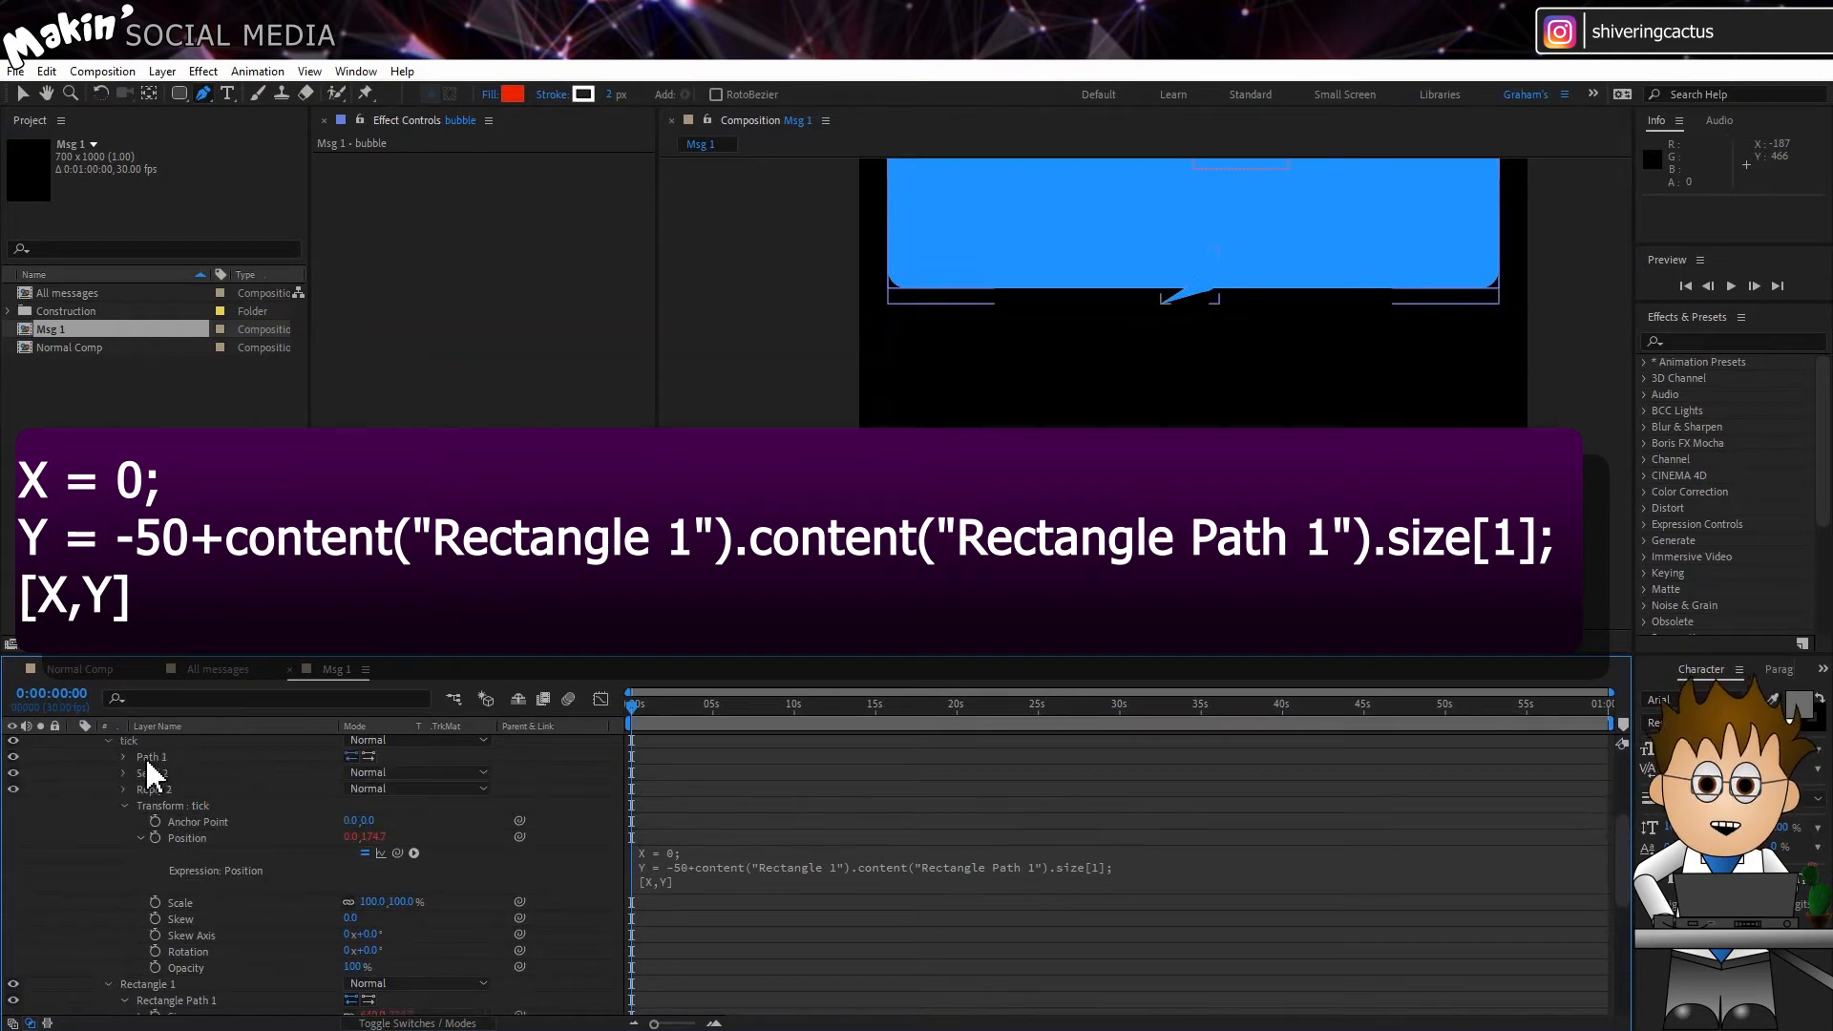
left_click(145, 756)
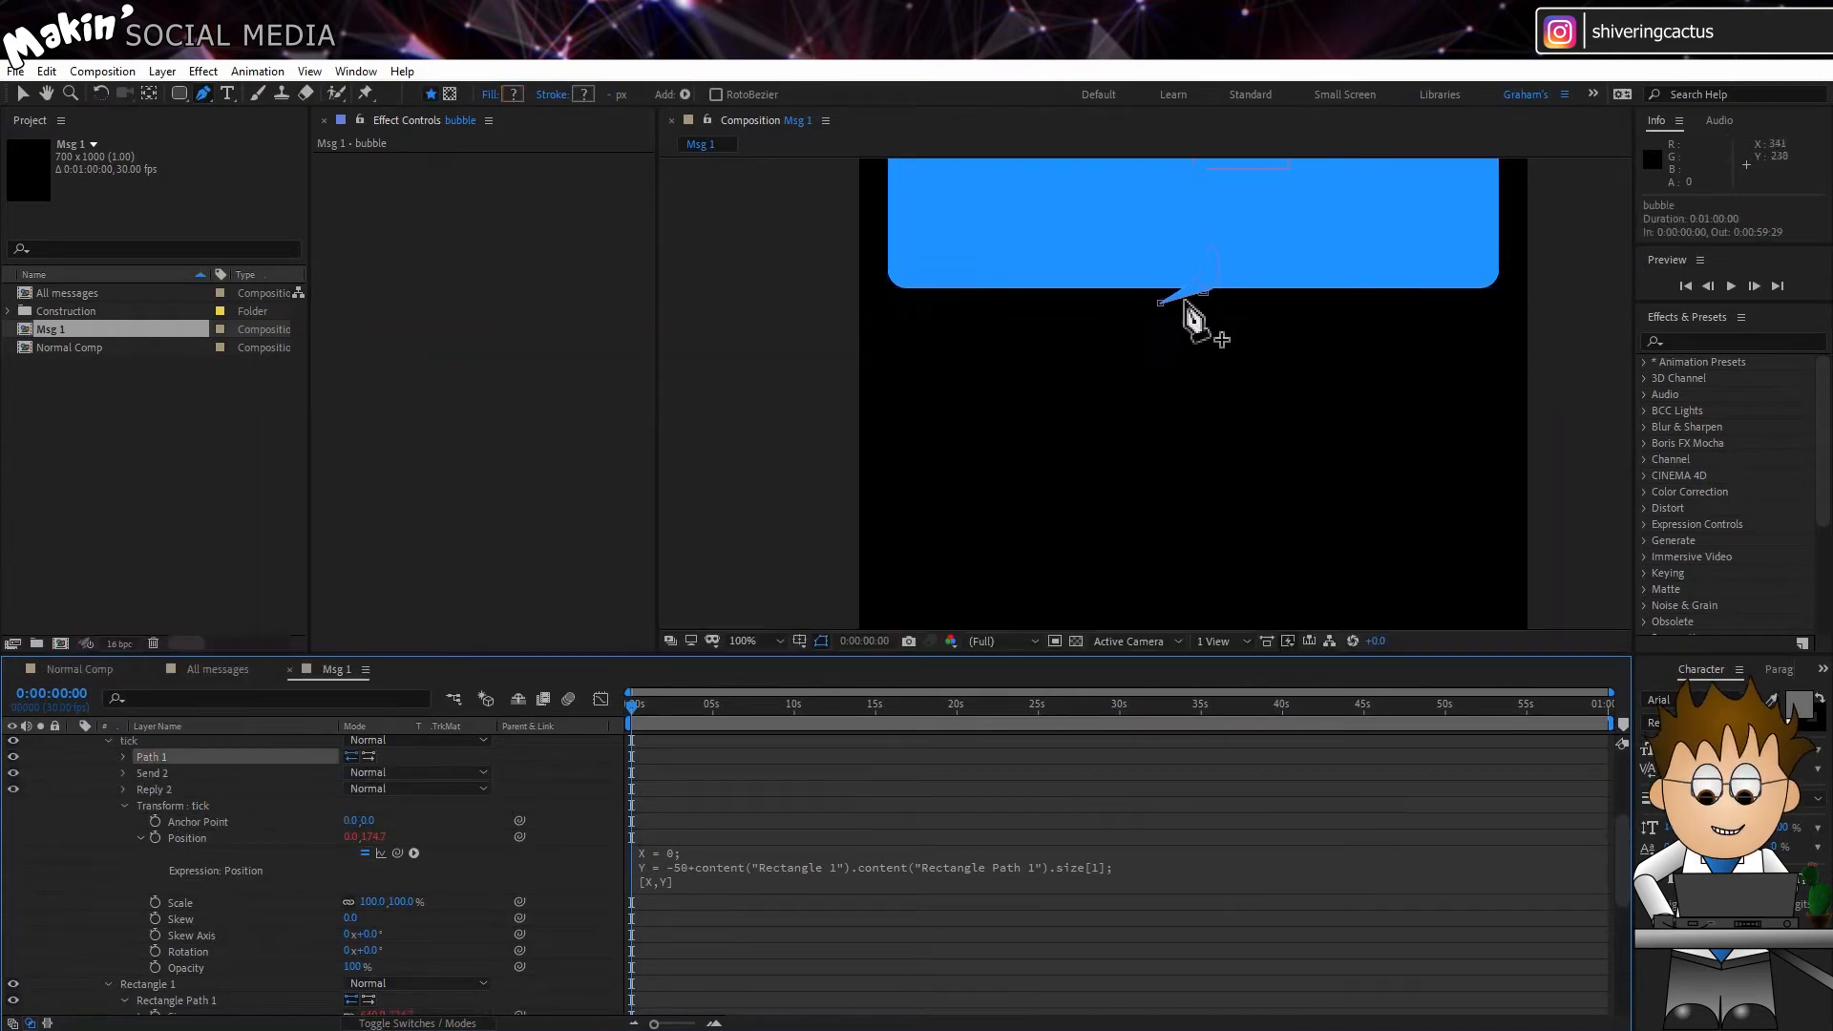
left_click(22, 92)
left_click_drag(1210, 302, 892, 273)
left_click(96, 770)
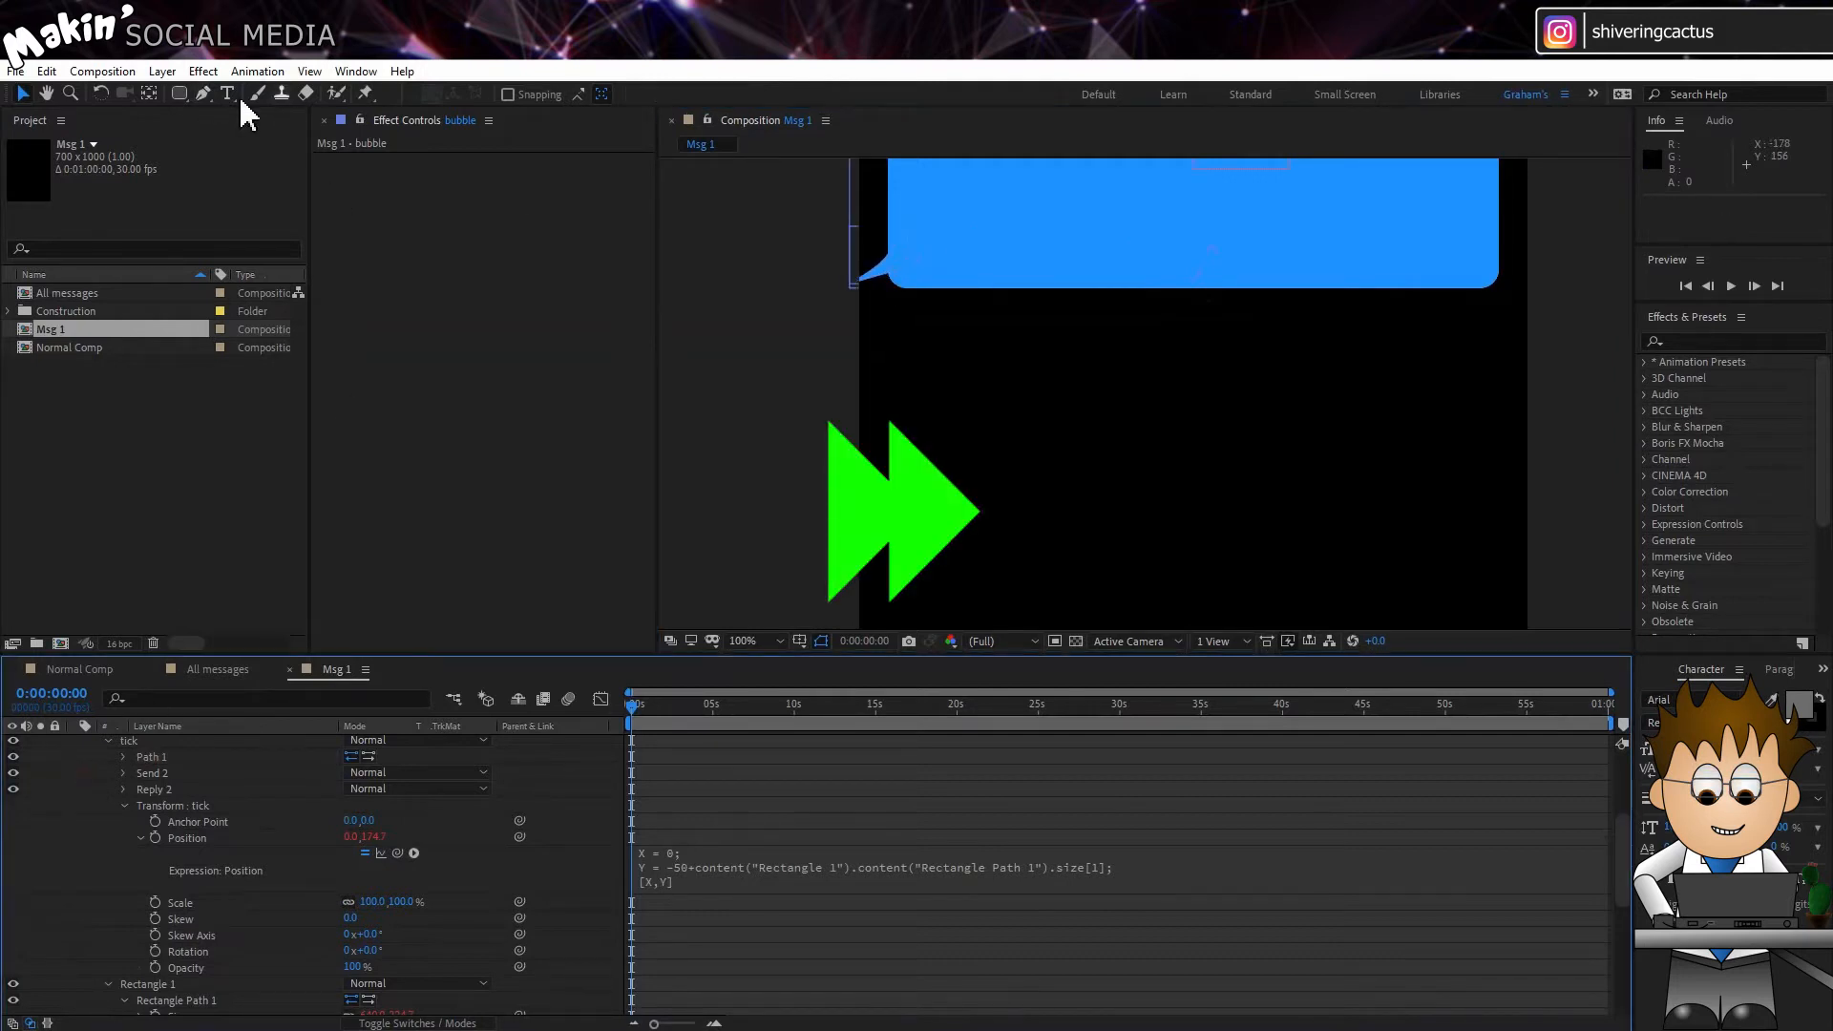
Step: Fine-tune the tip and upper vertex of the tick's Path 1 with the Pen tool so the tail blends into the bubble's edge
left_click(203, 93)
left_click(152, 757)
left_click(860, 279)
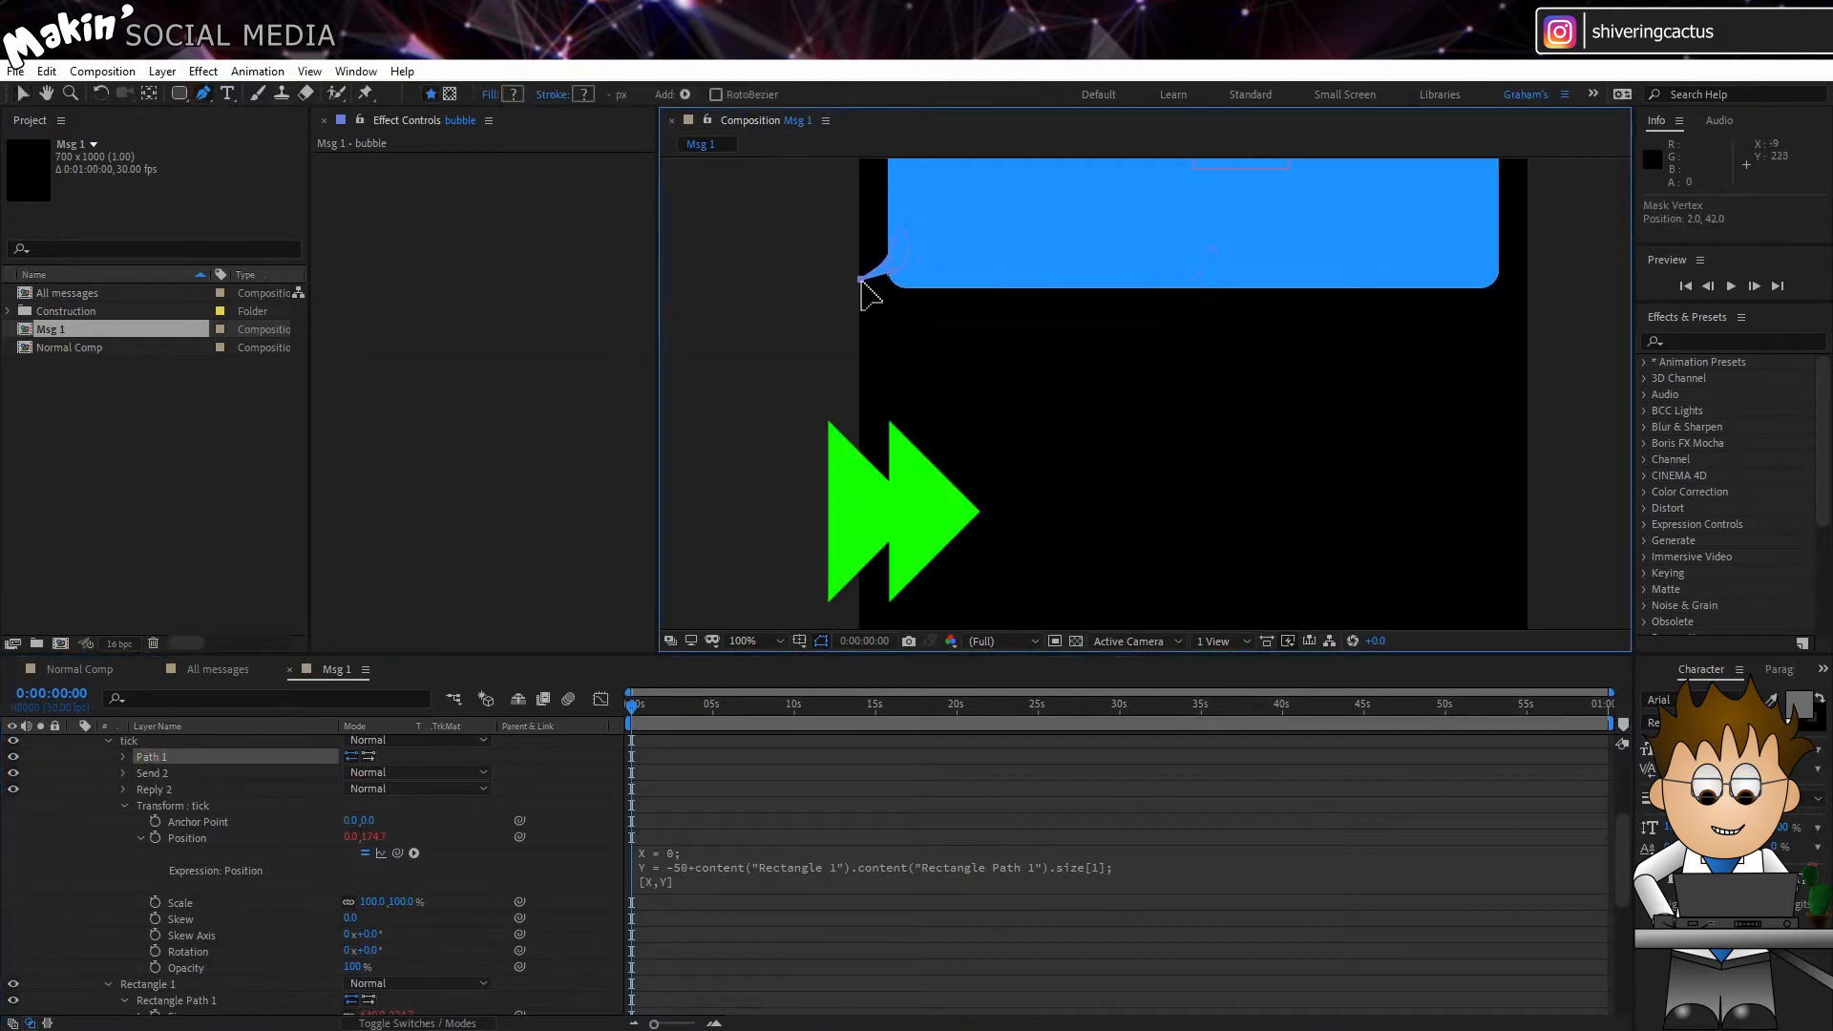
left_click_drag(894, 239, 889, 239)
left_click(246, 812)
Step: Increase the Controller's Height slider to about 272 to test that the tick follows the bubble's lower edge
scroll(180, 797, "up", 4)
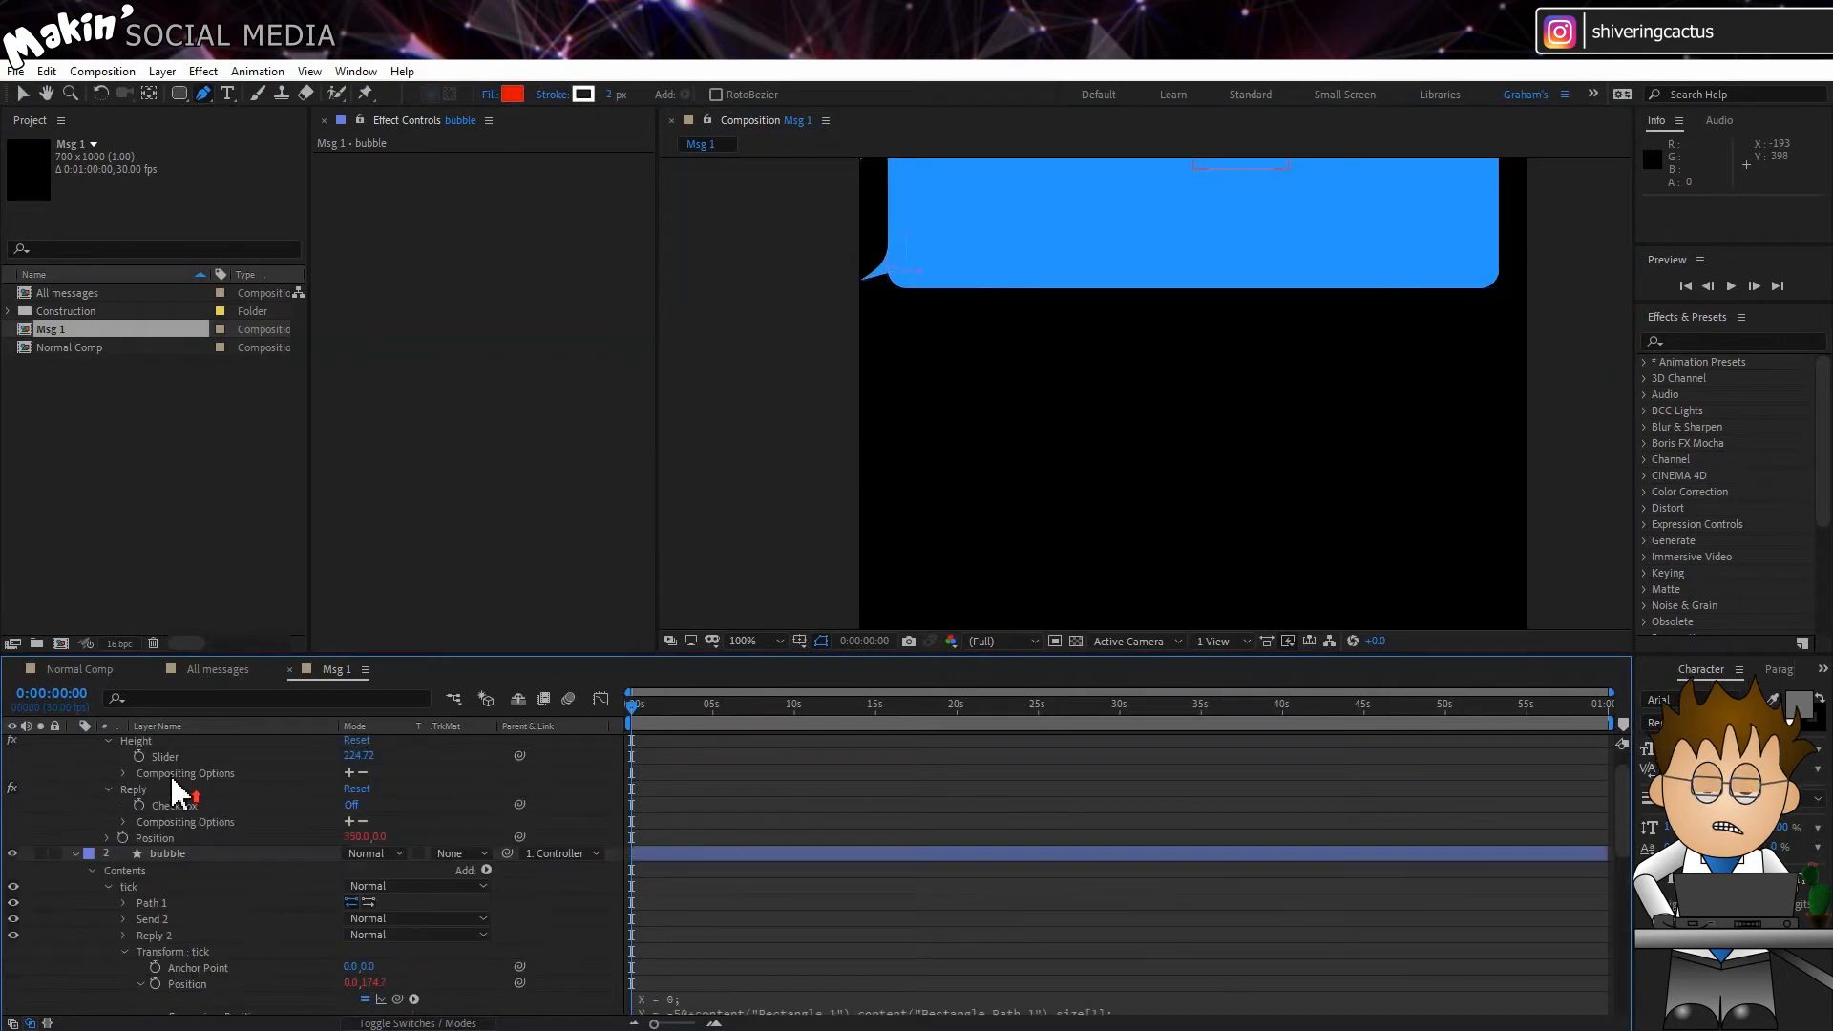
left_click(172, 744)
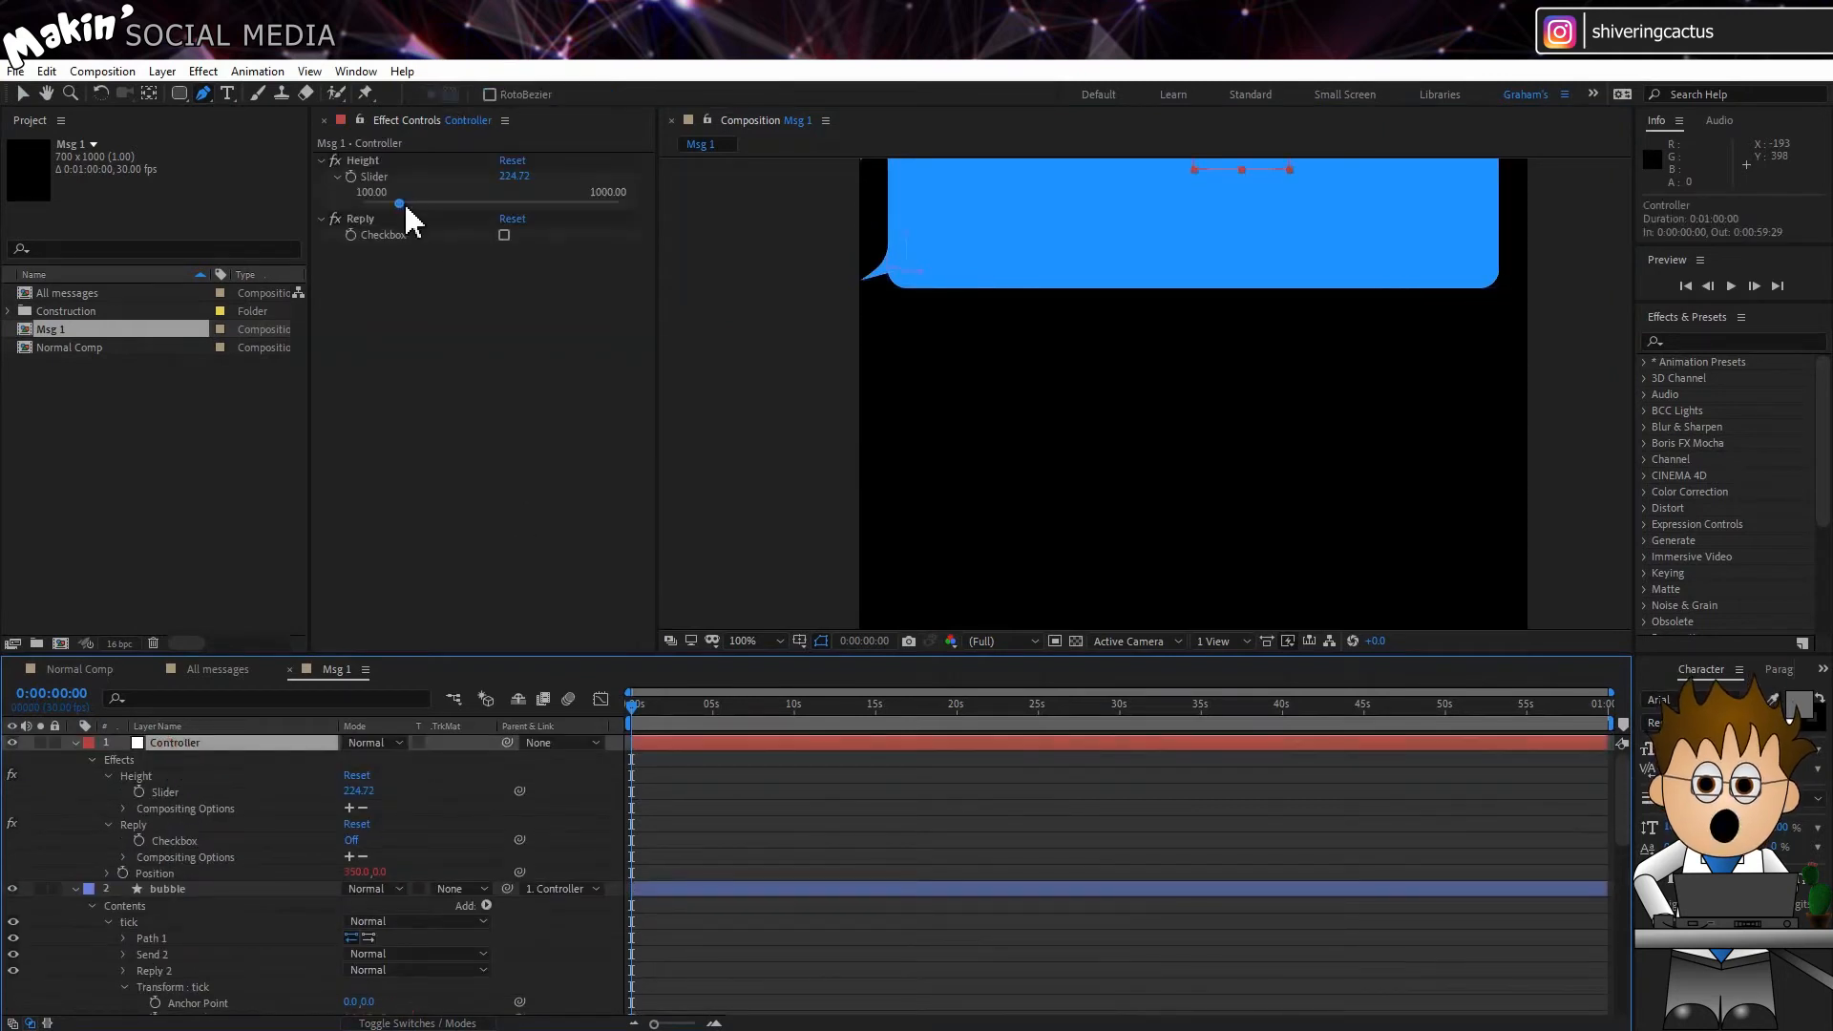
mouse_move(404, 203)
left_mouse_down()
mouse_move(499, 224)
mouse_move(392, 229)
mouse_move(491, 227)
mouse_move(396, 226)
mouse_move(414, 222)
left_mouse_up()
left_click(252, 809)
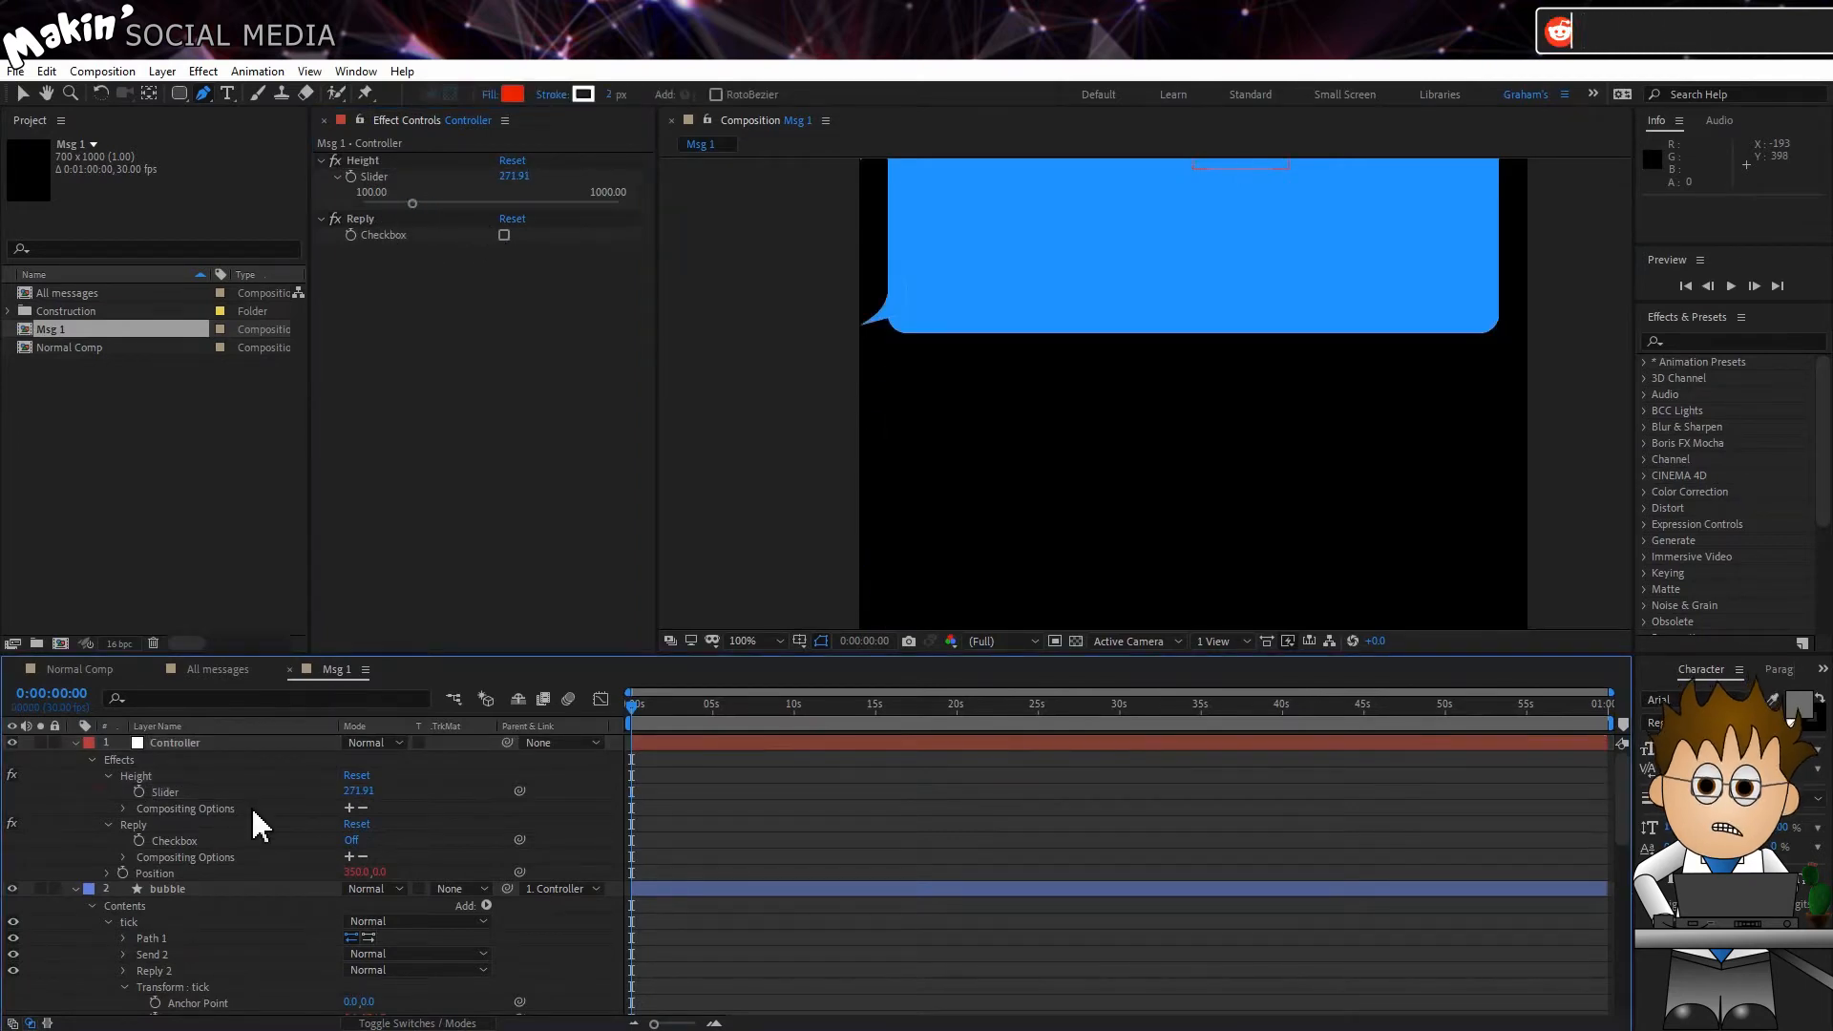
Step: Add an expression to the bubble layer's Scale, starting an if condition linked to the Controller's Reply Checkbox
left_click(204, 890)
key("s")
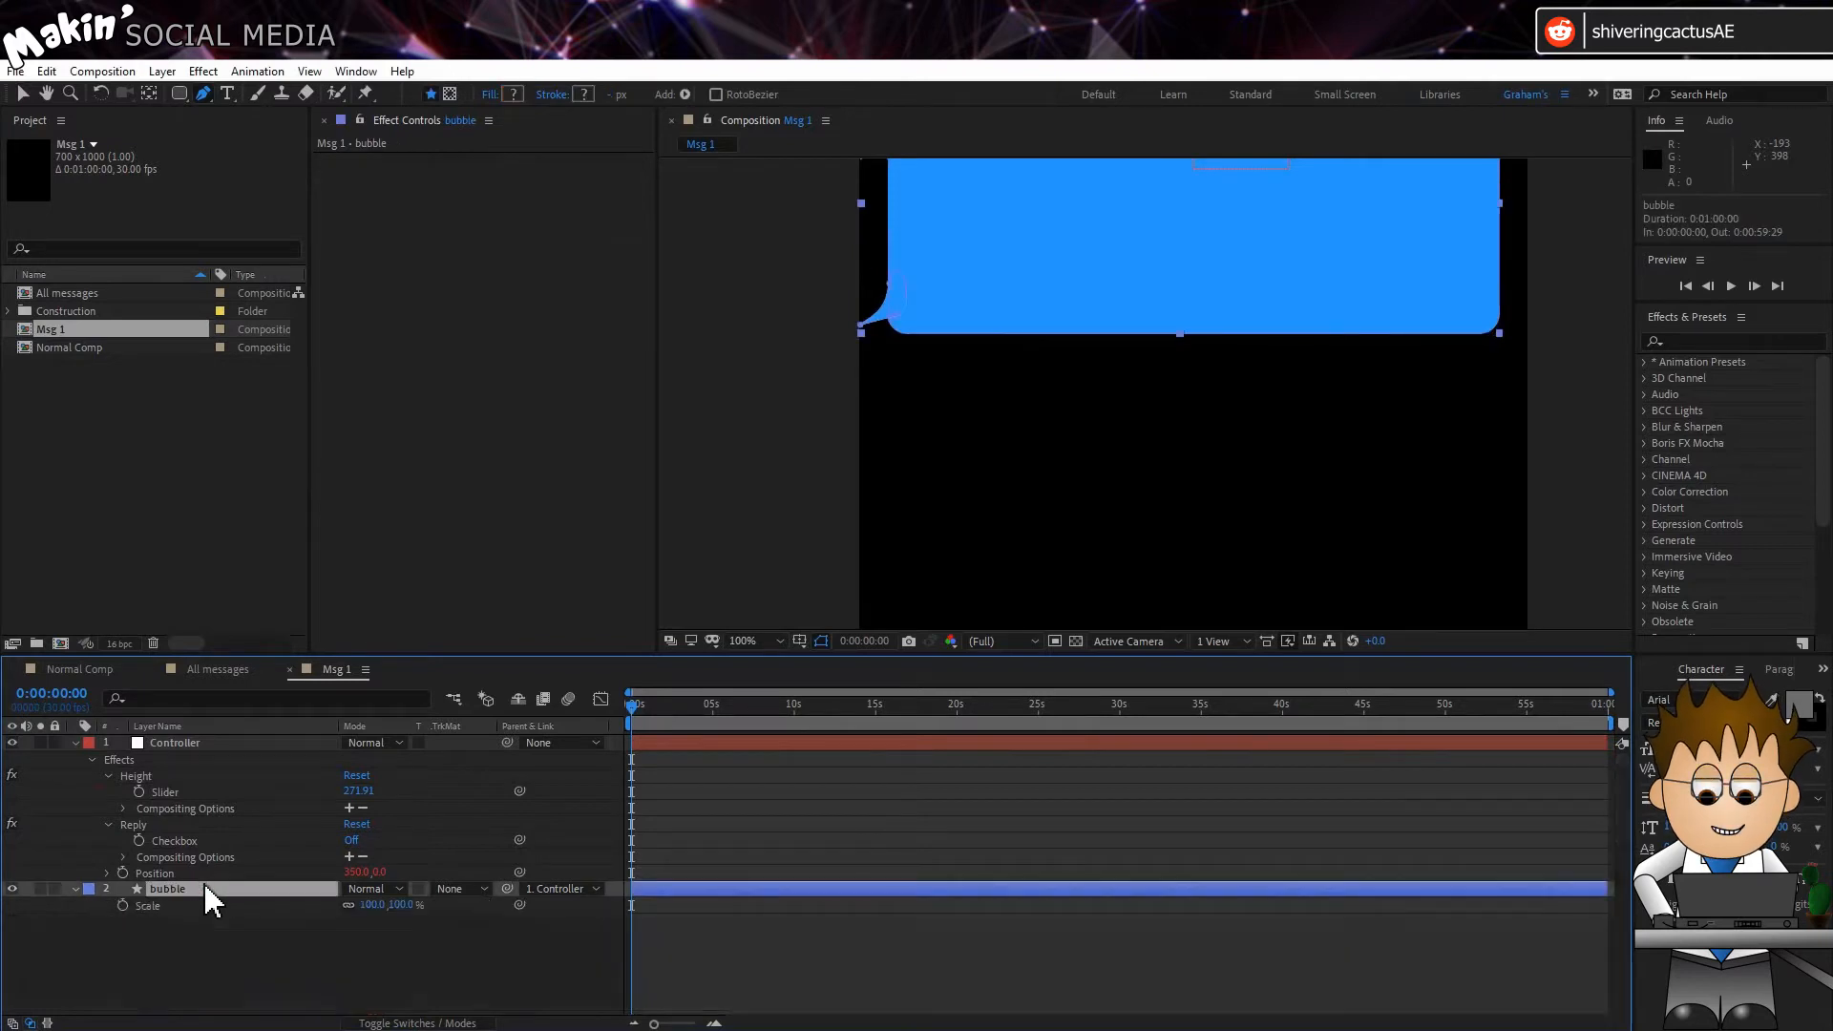
left_click(123, 906, "alt")
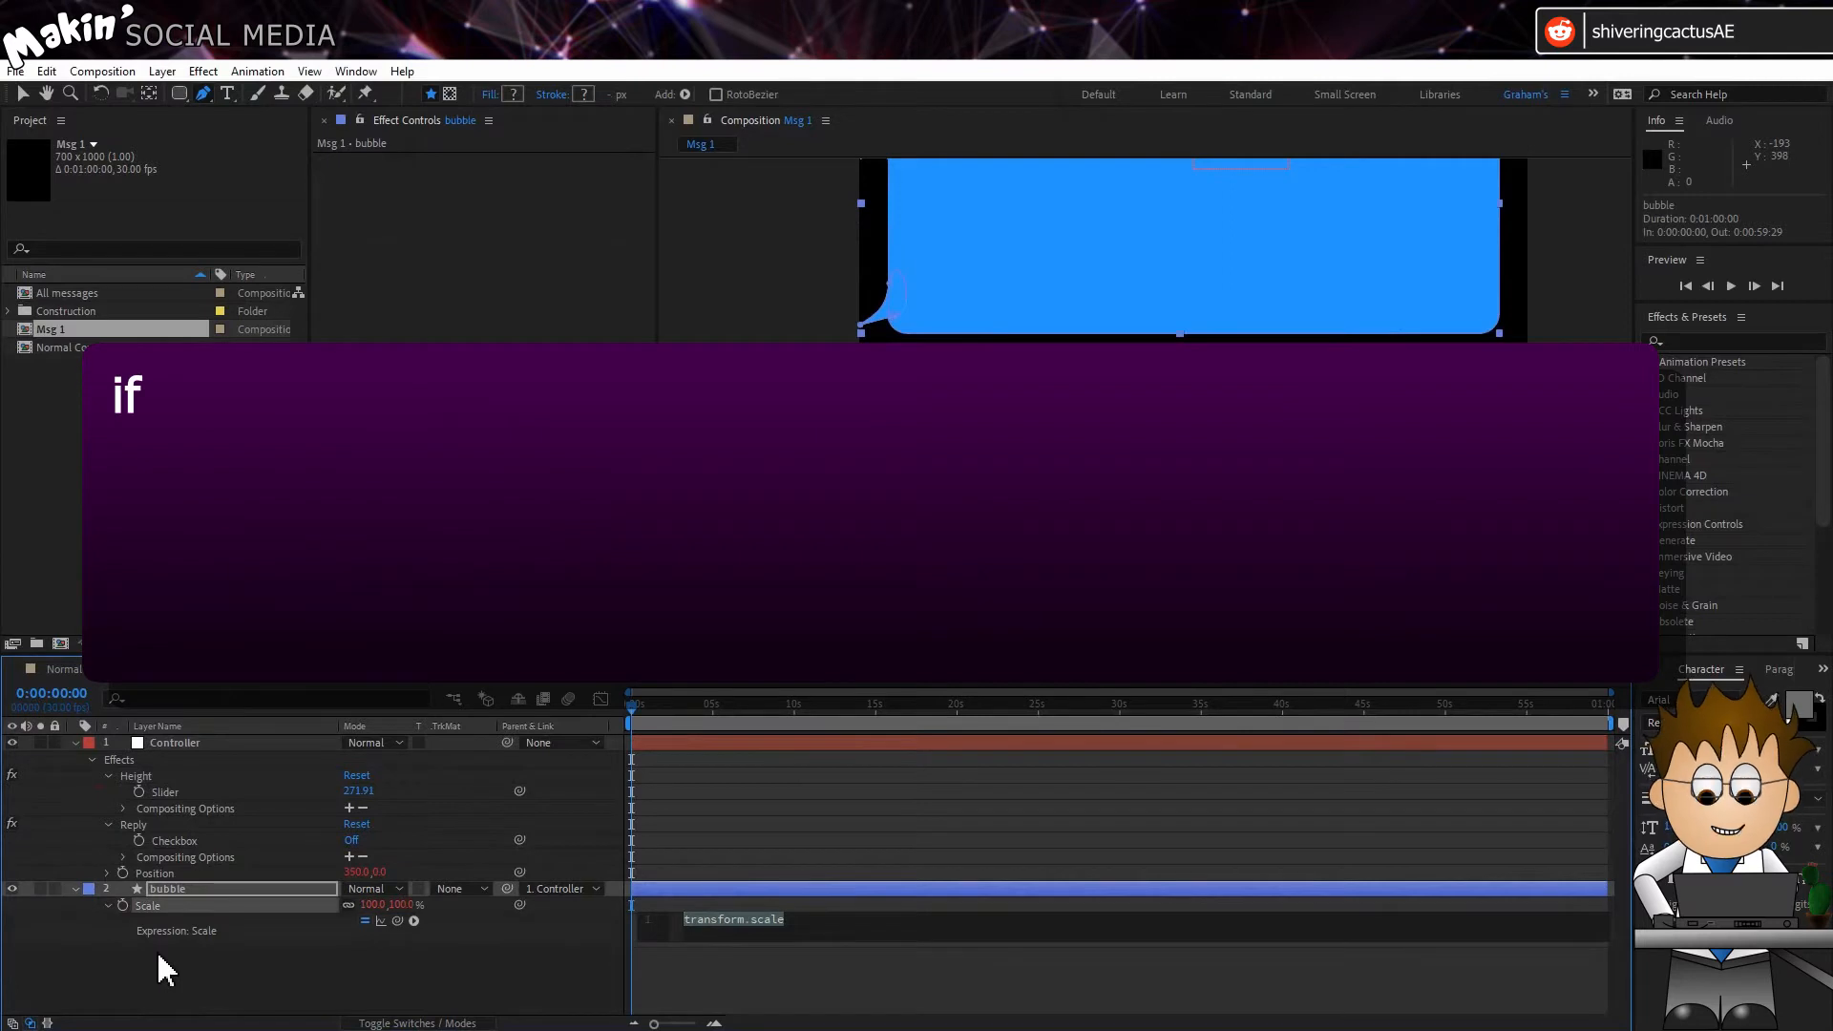
type("if (")
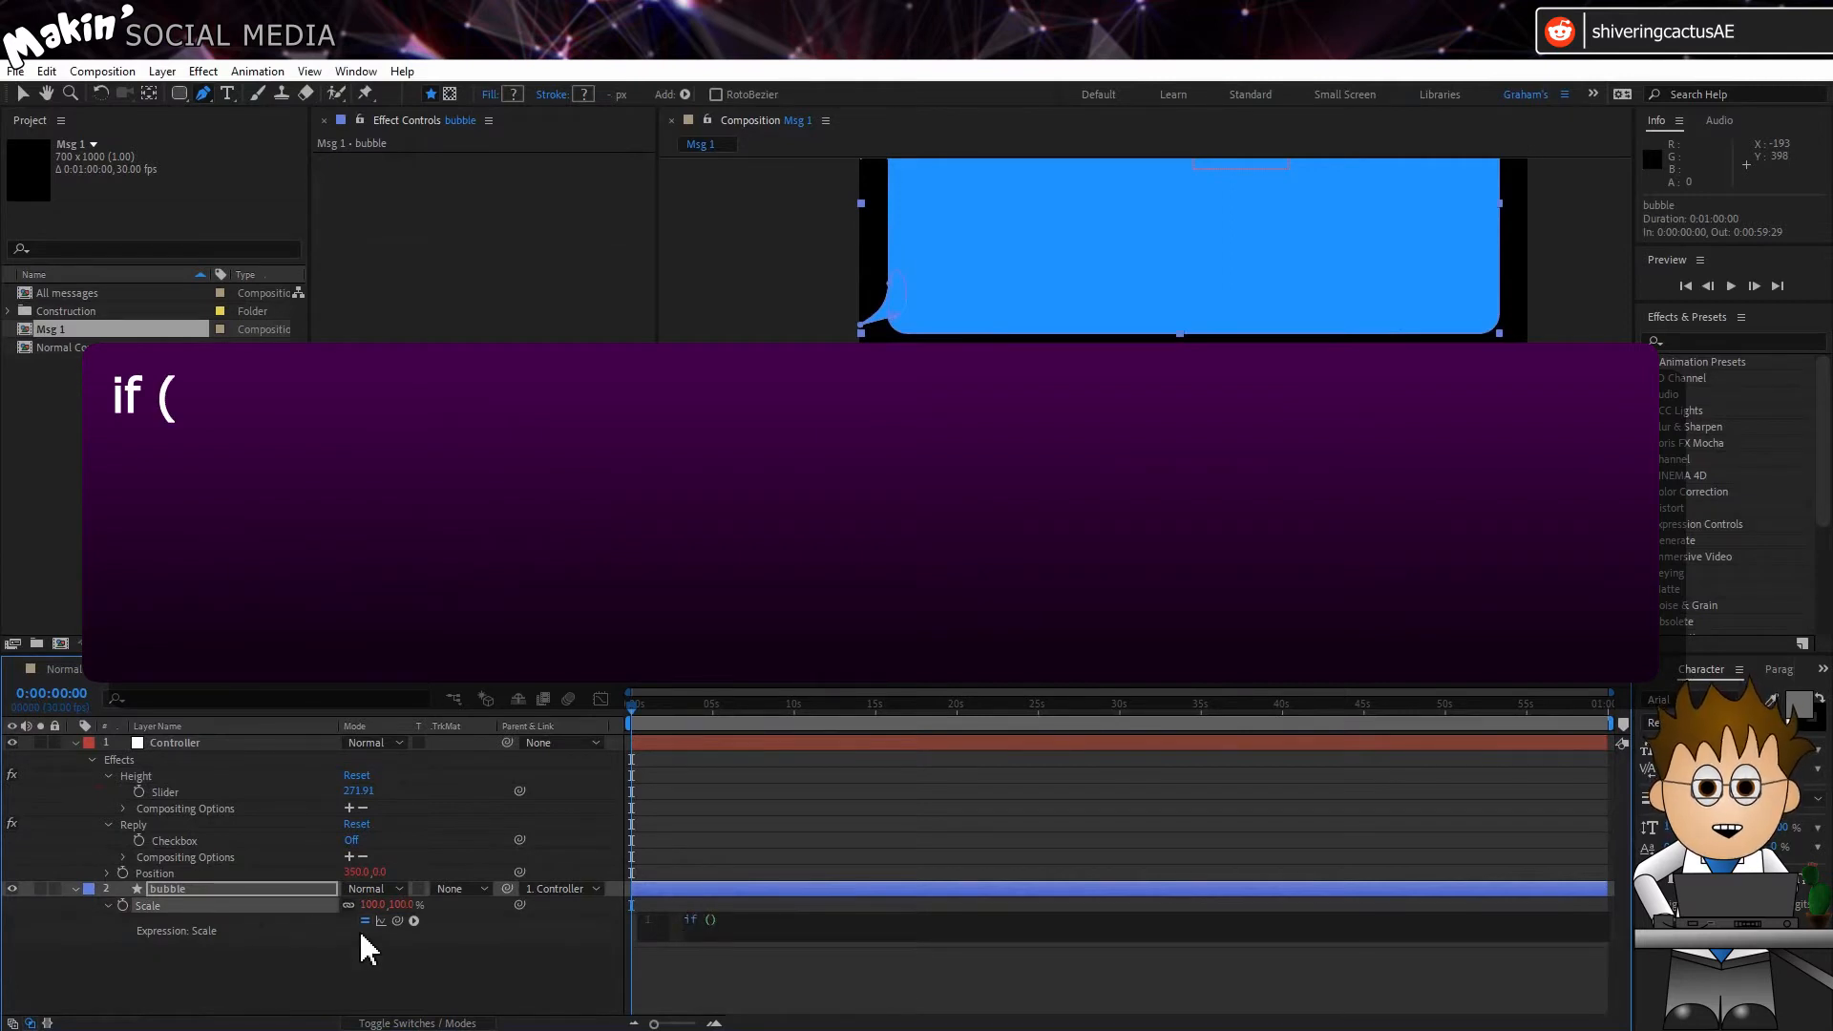
left_click_drag(397, 921, 169, 838)
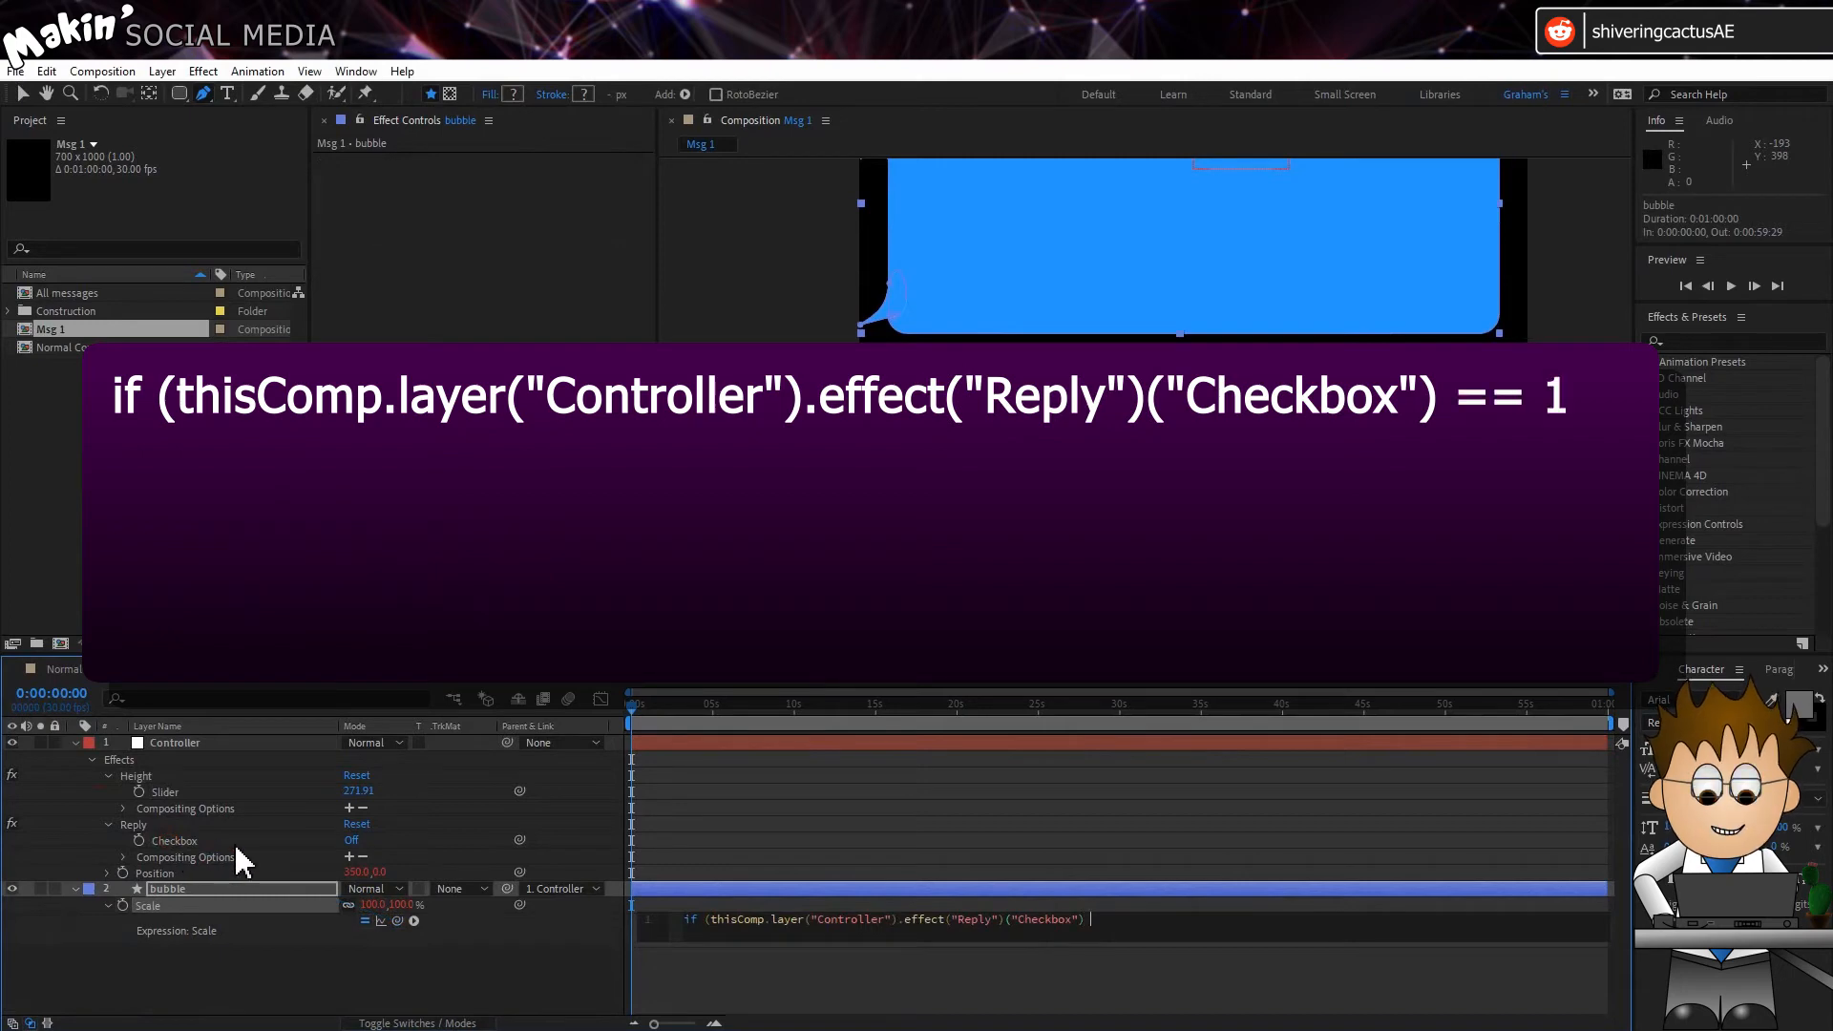
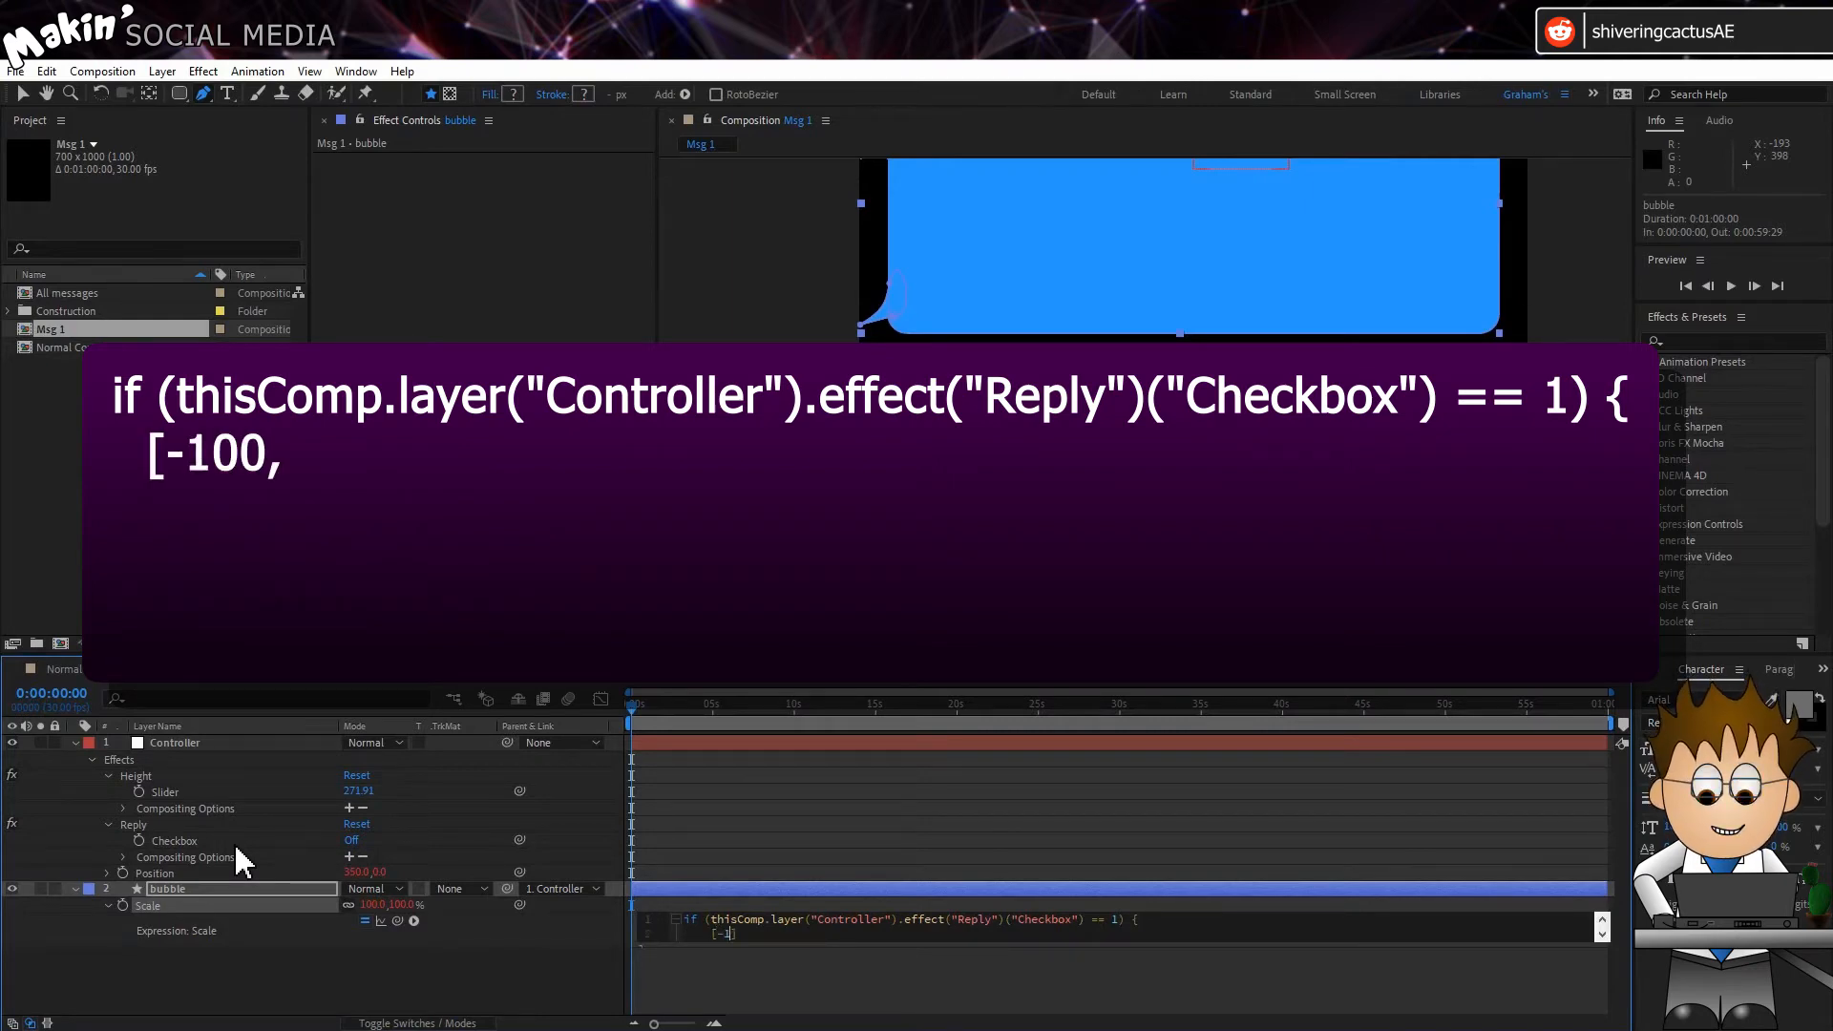
Step: Complete the bubble's Scale expression to return [-100,100] when the Reply Checkbox equals 1 and [100,100] otherwise
type("100")
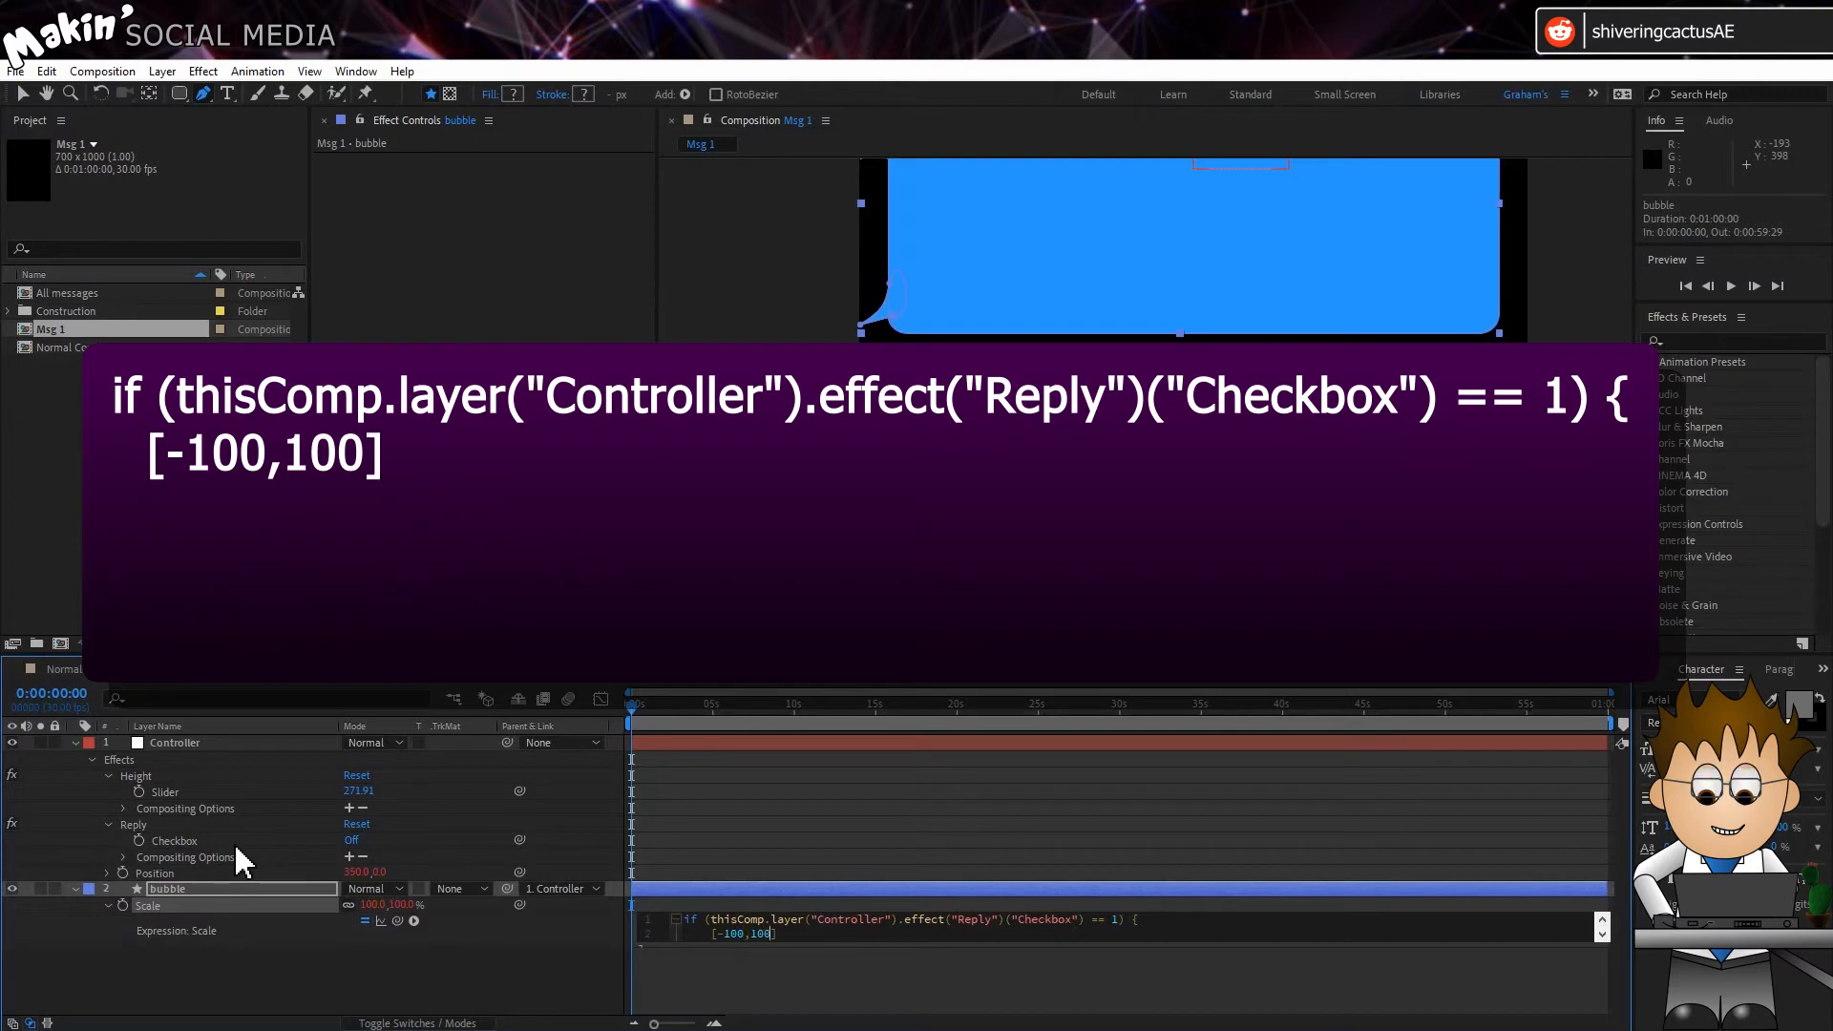
key("Down")
type("els")
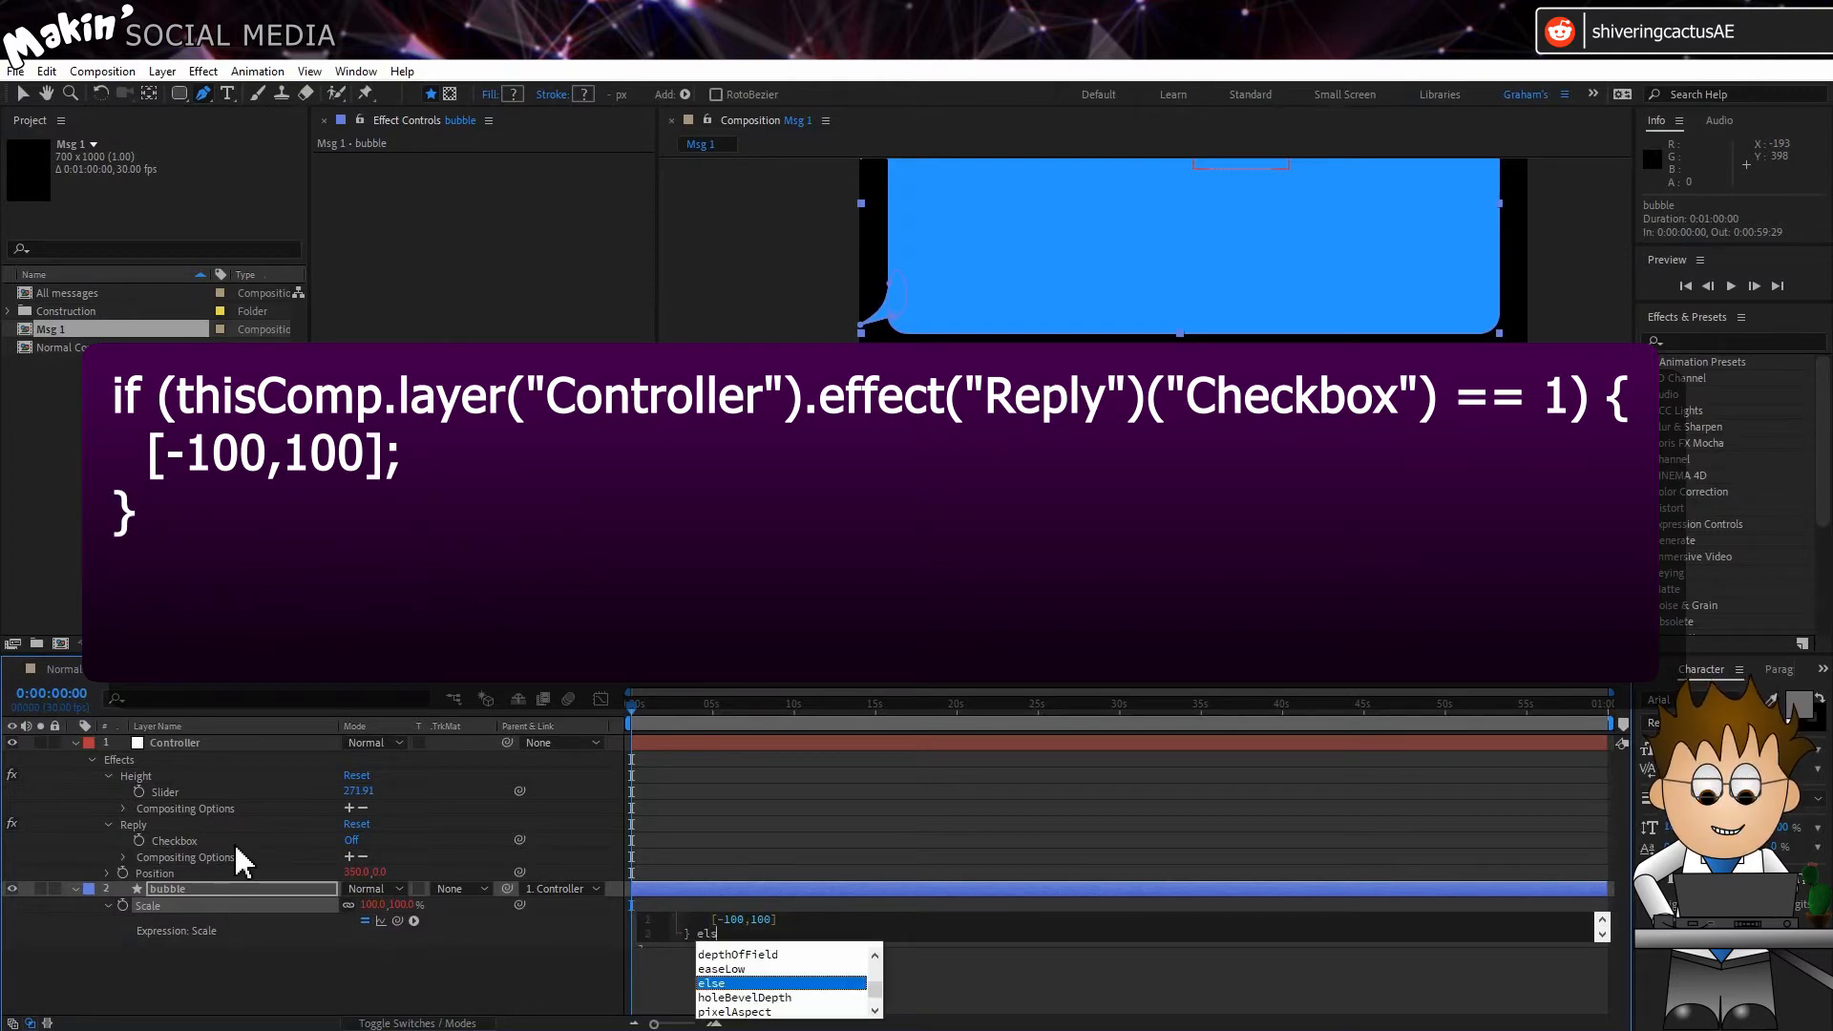
type("e {")
key("Return")
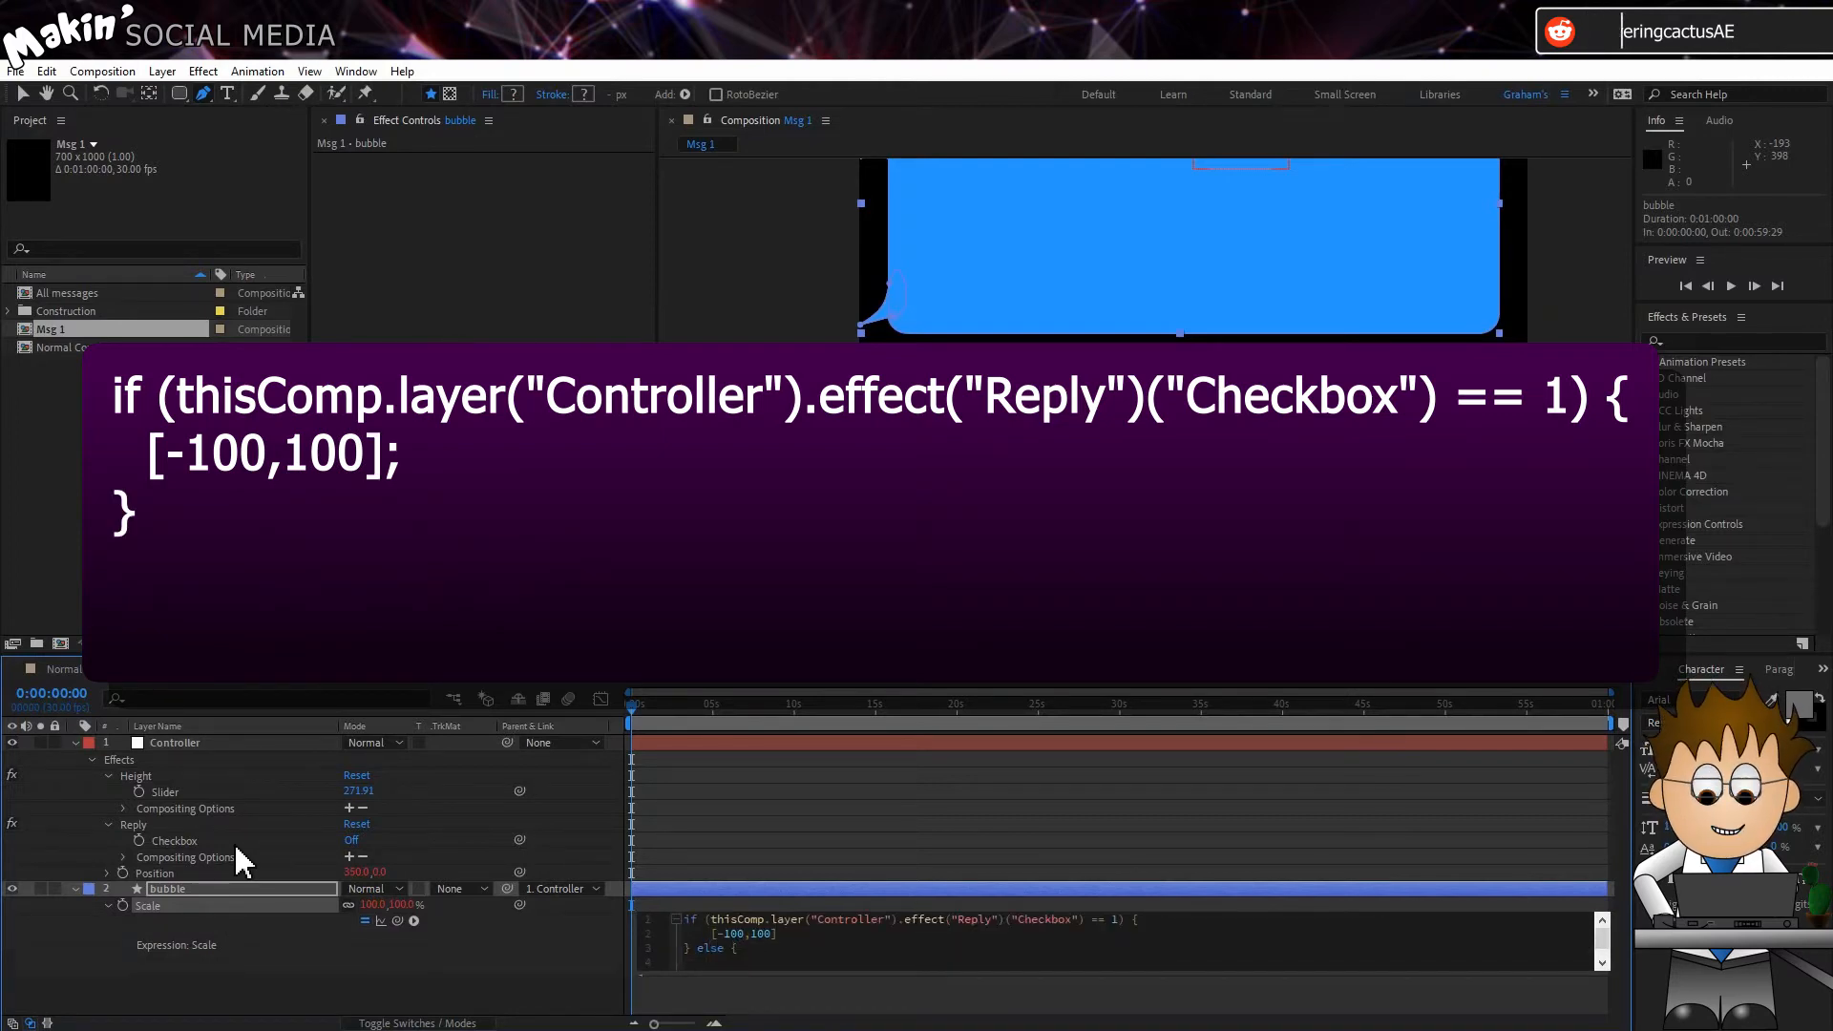
type("[100")
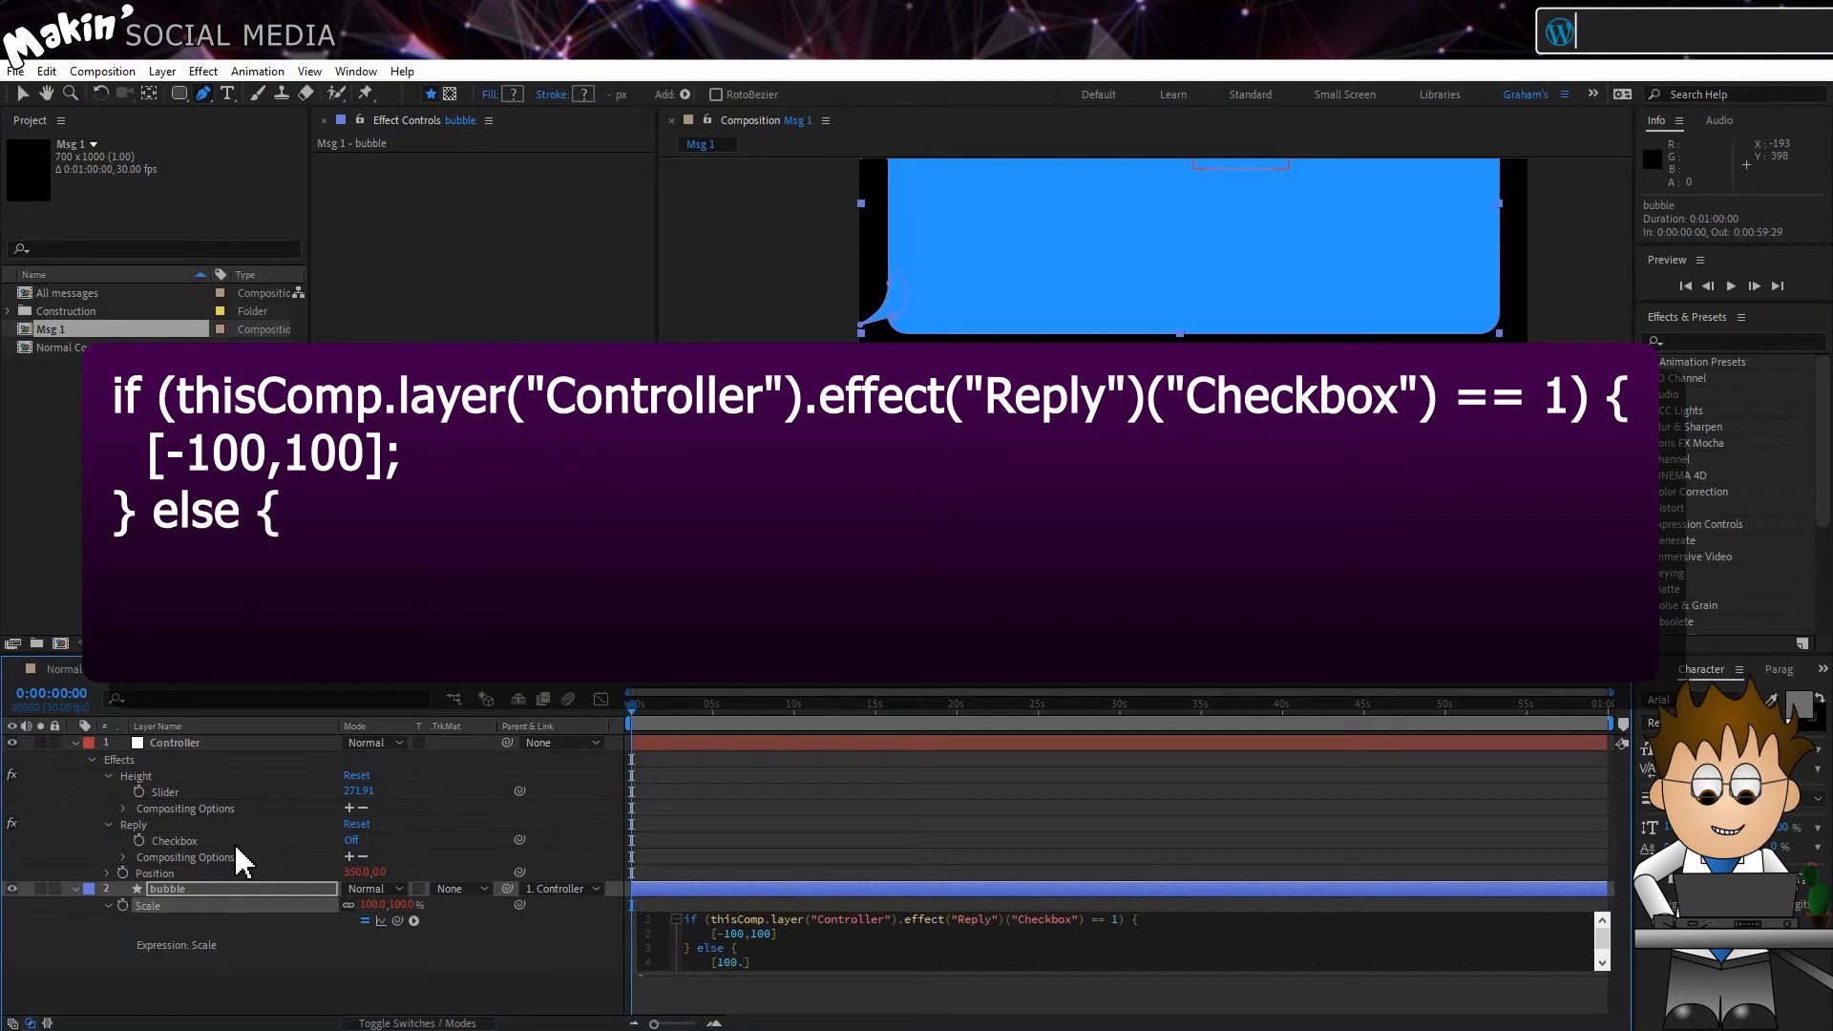
type(",100")
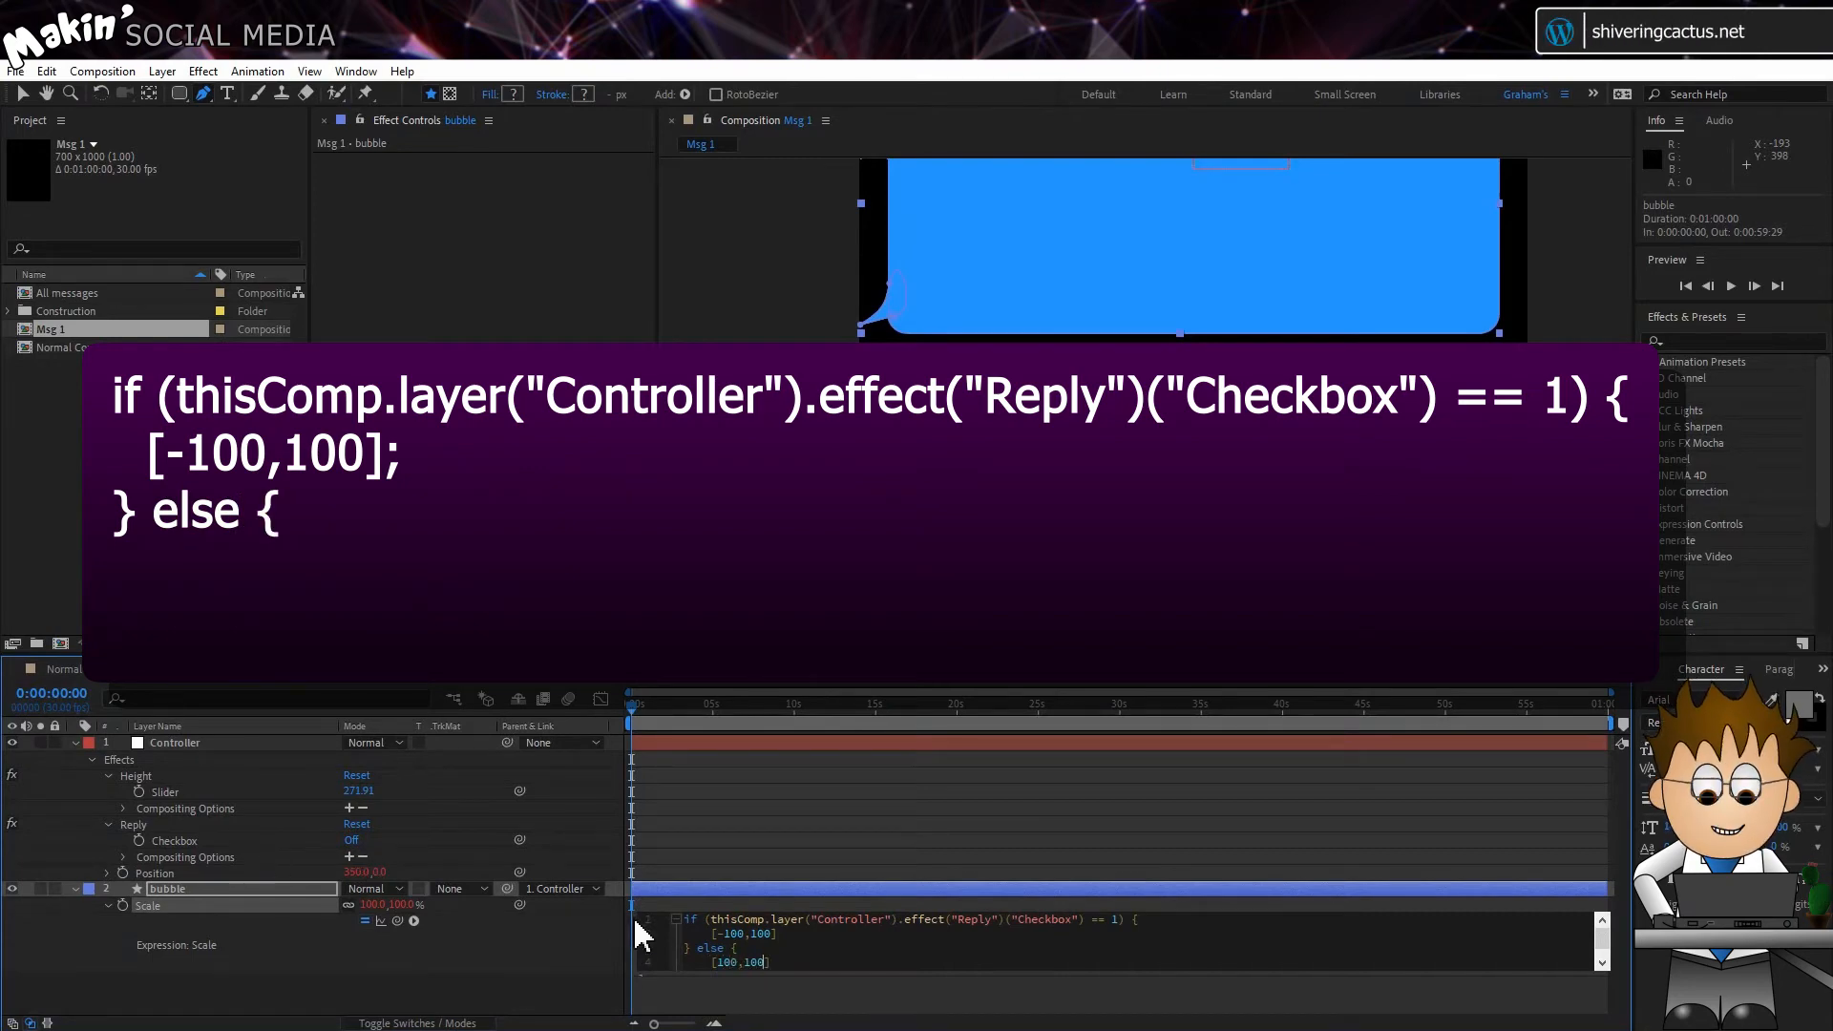
scroll(742, 934, "down", 1)
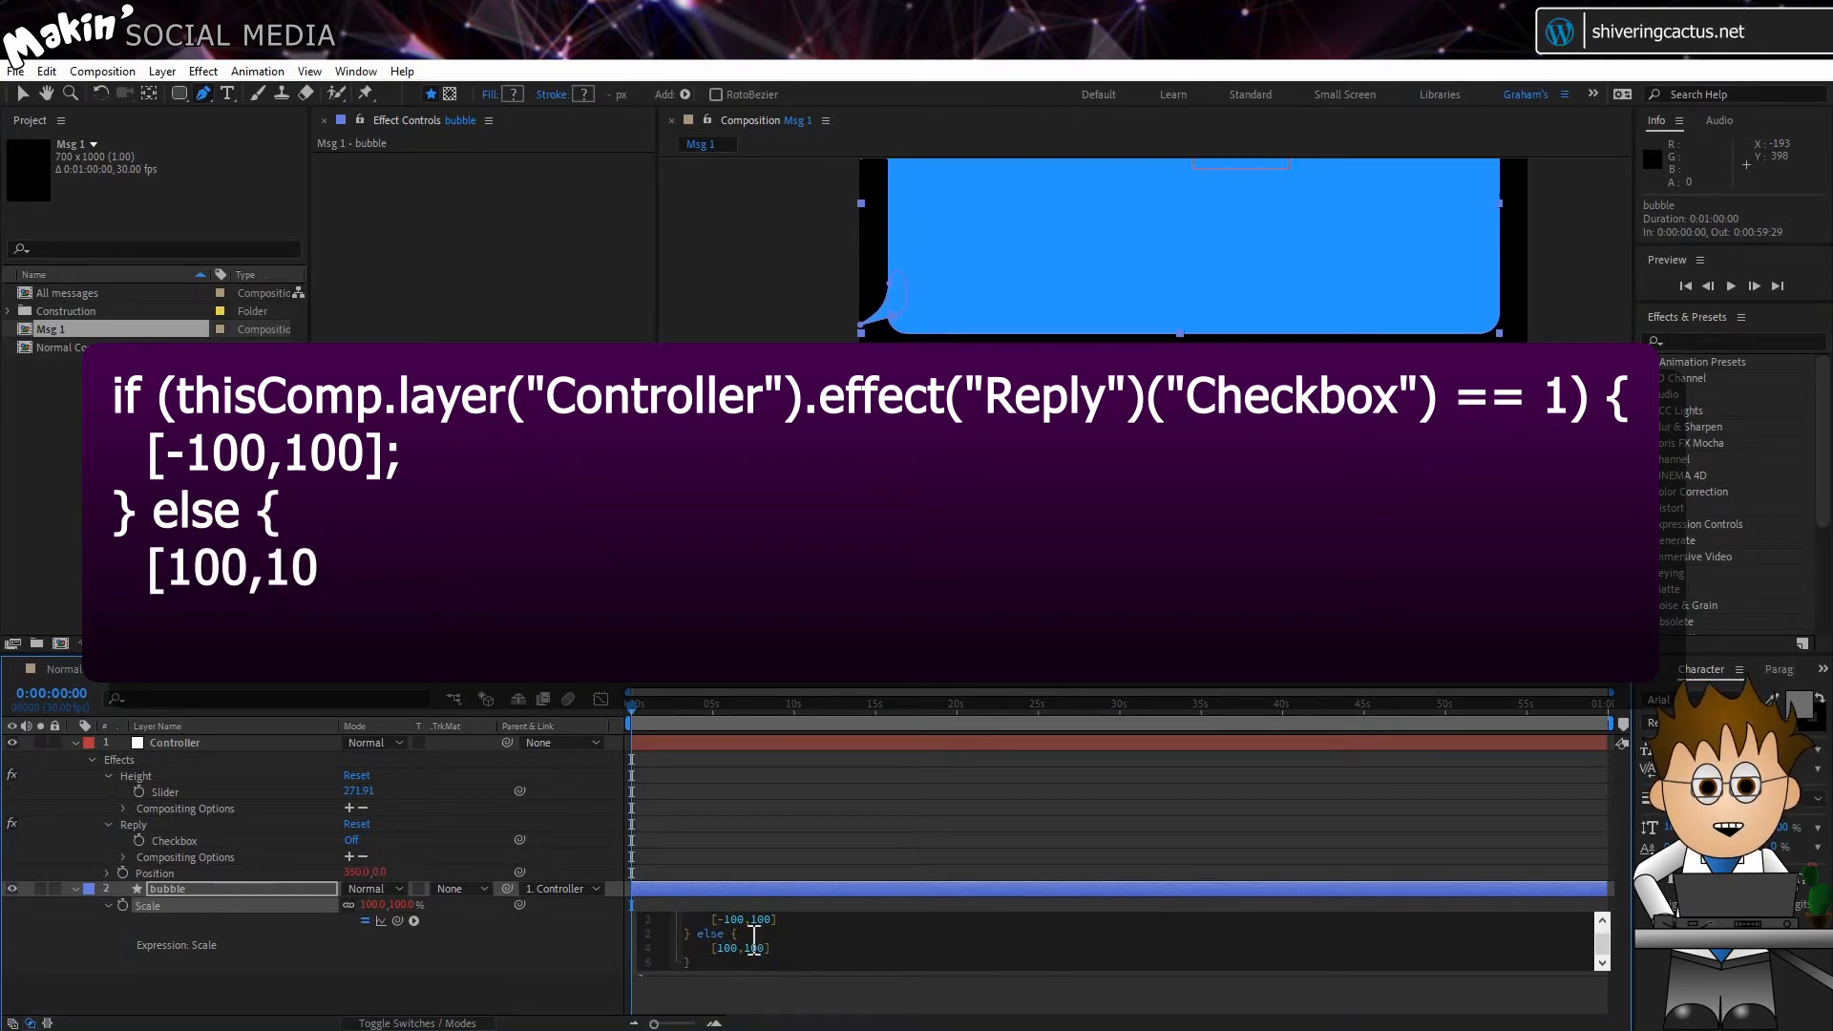
left_click(558, 950)
Step: Toggle the Controller's Reply checkbox on and off to test the bubble's flip and colour switch, leaving it off
left_click(180, 743)
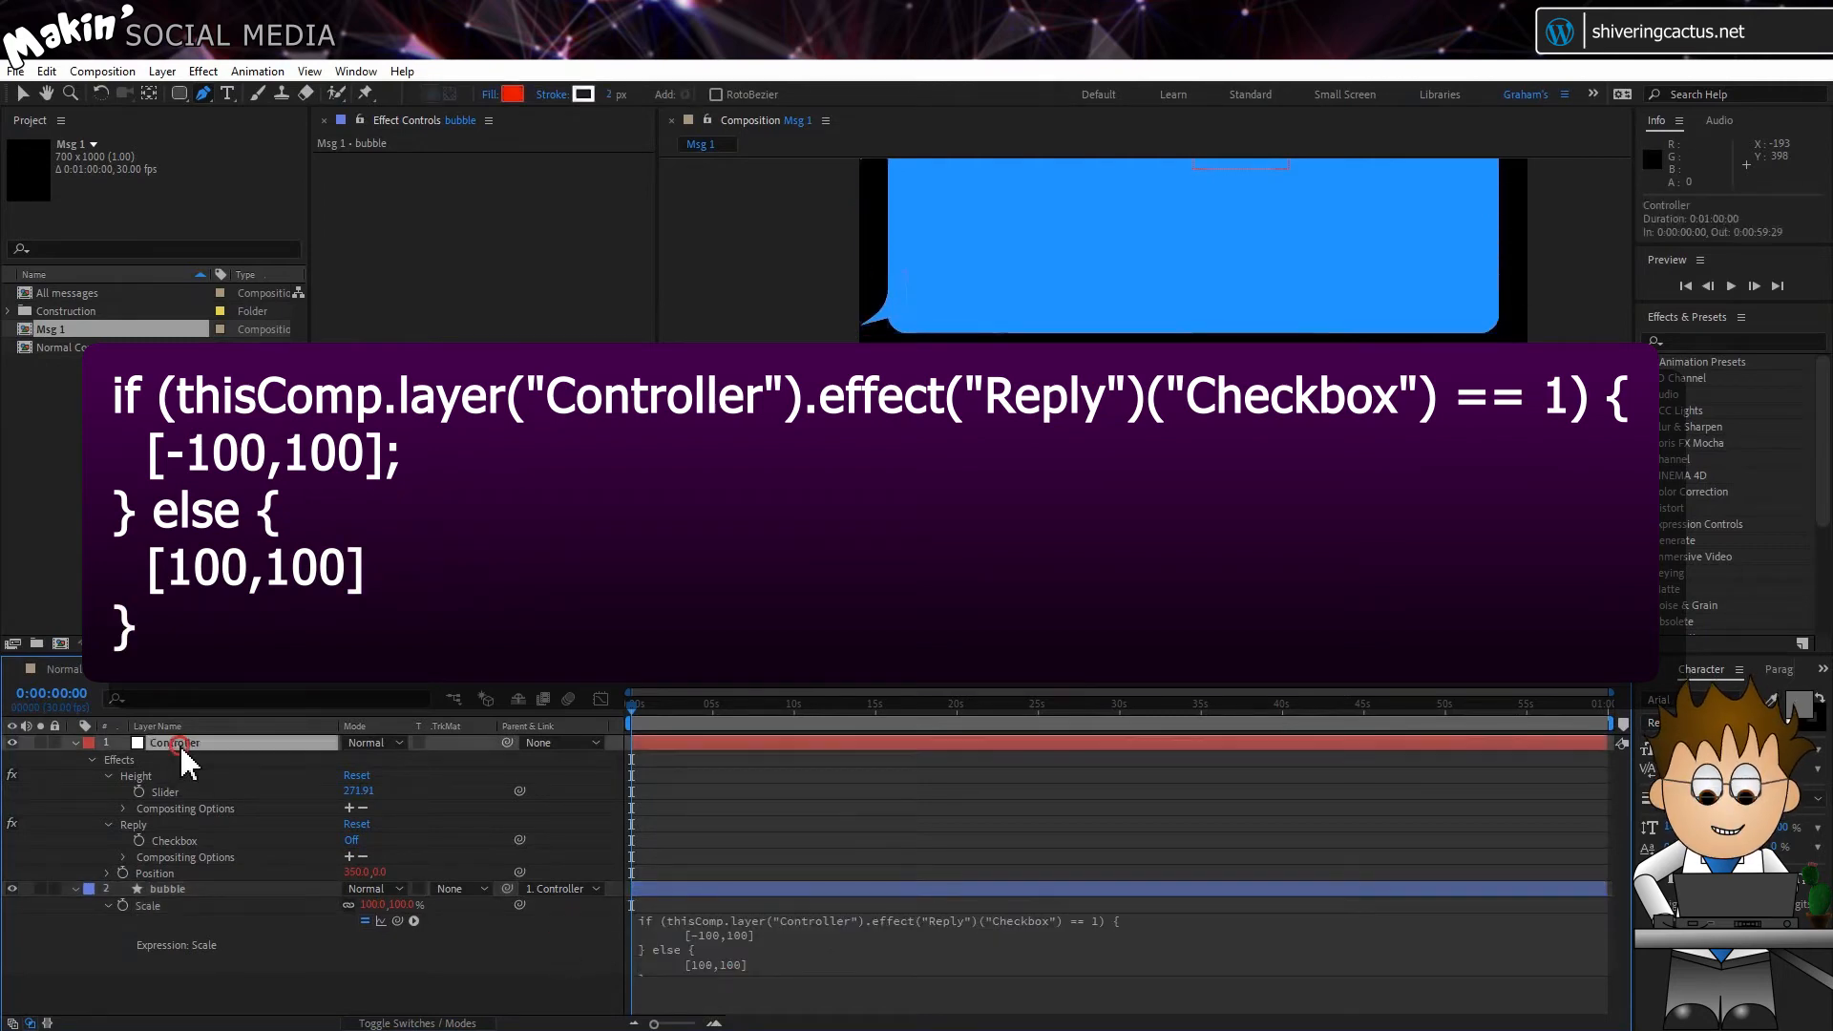
left_click(504, 236)
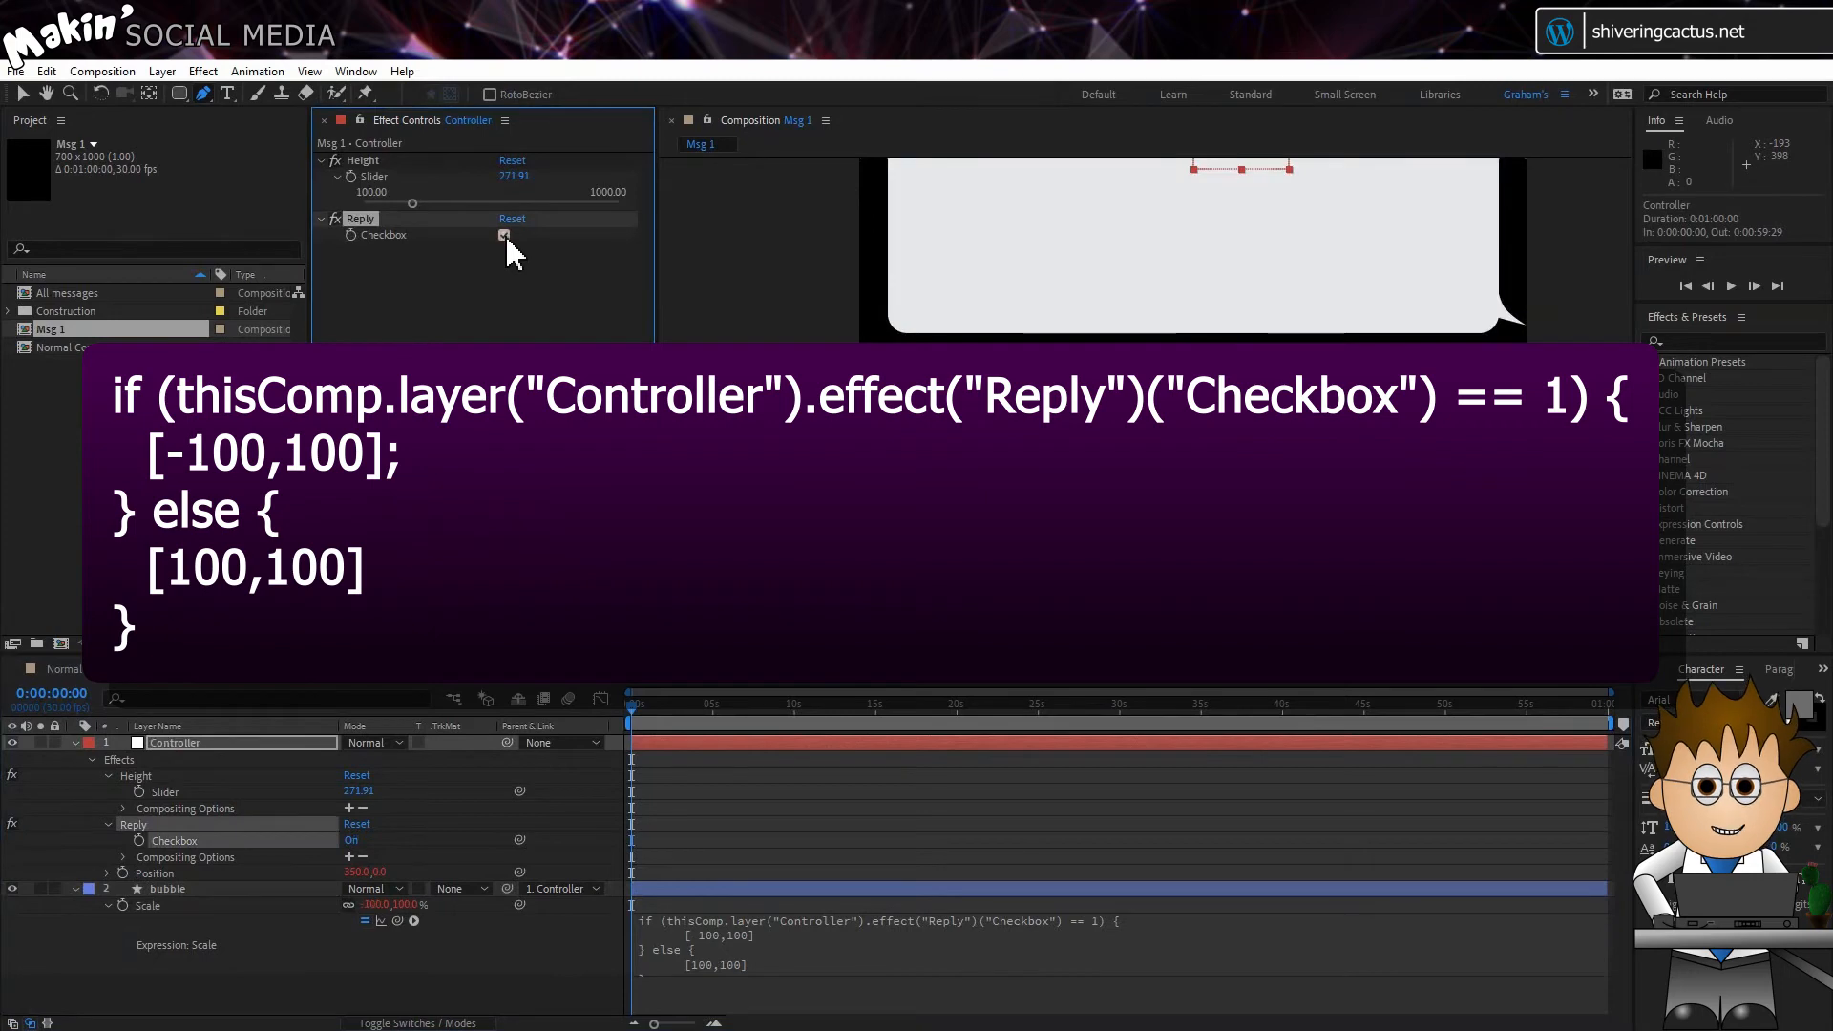
left_click(504, 236)
left_click(504, 236)
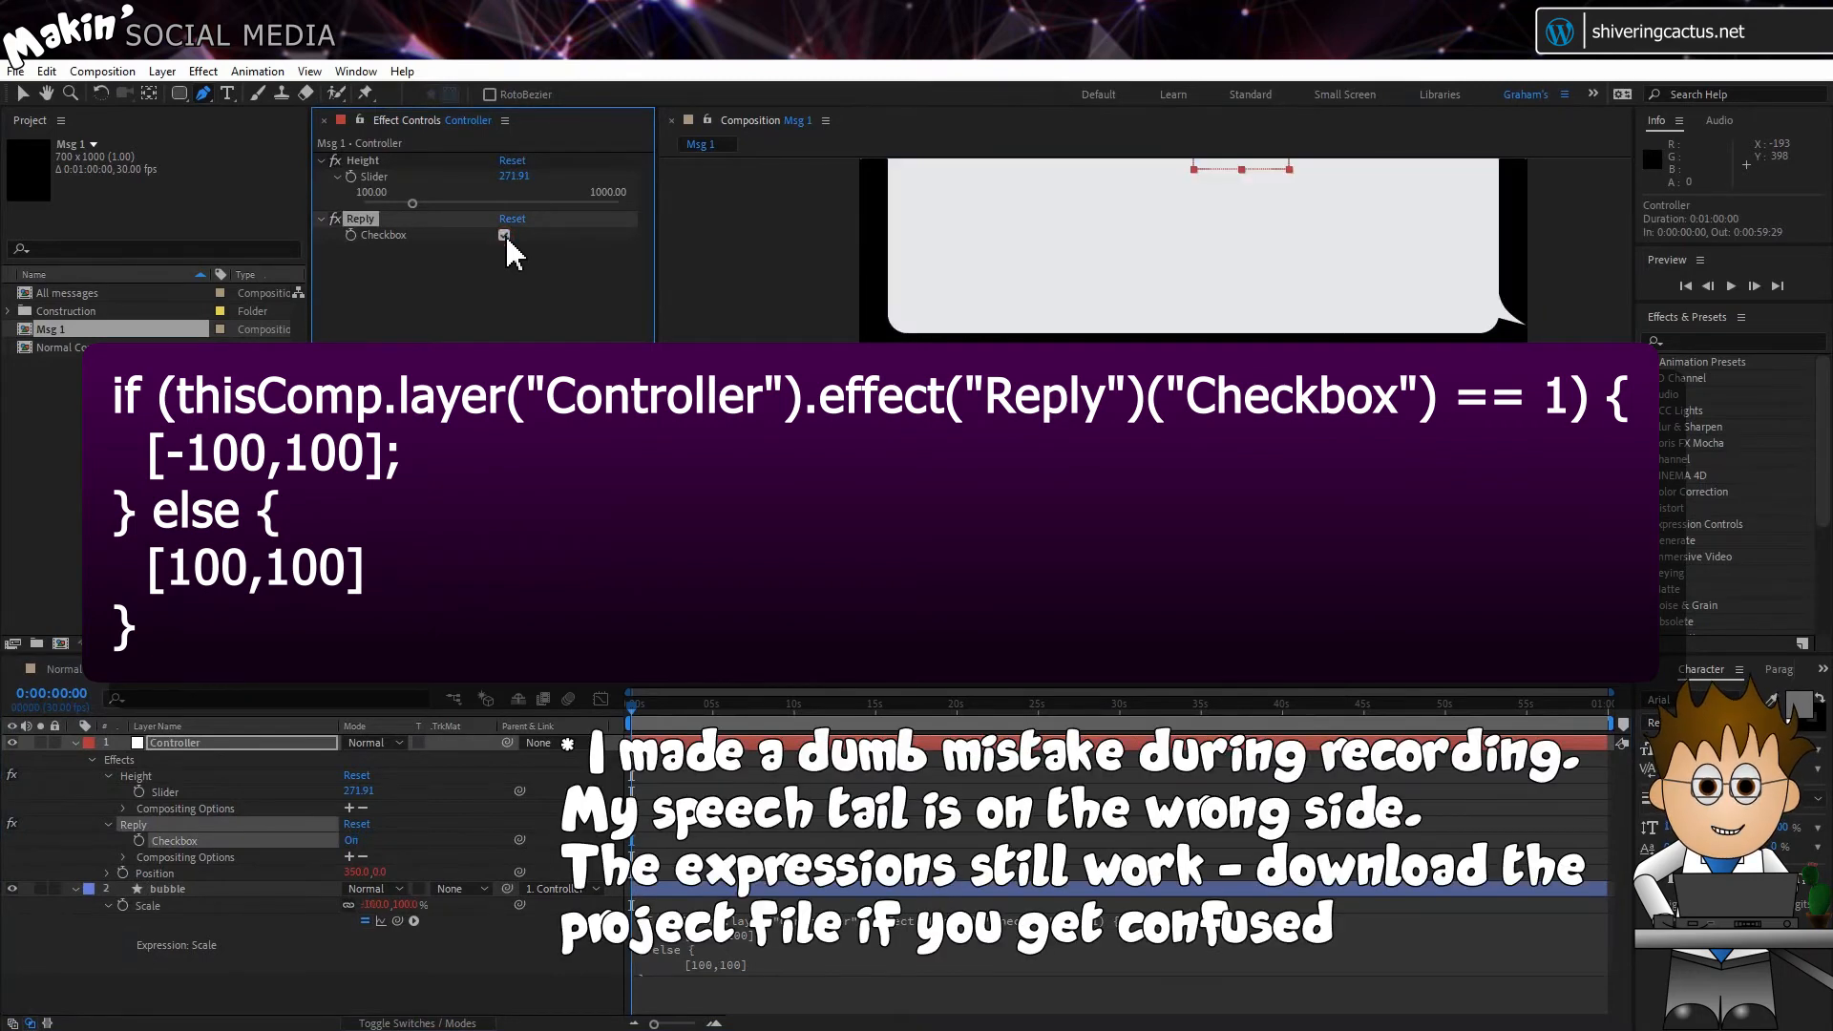
left_click(504, 236)
left_click(507, 260)
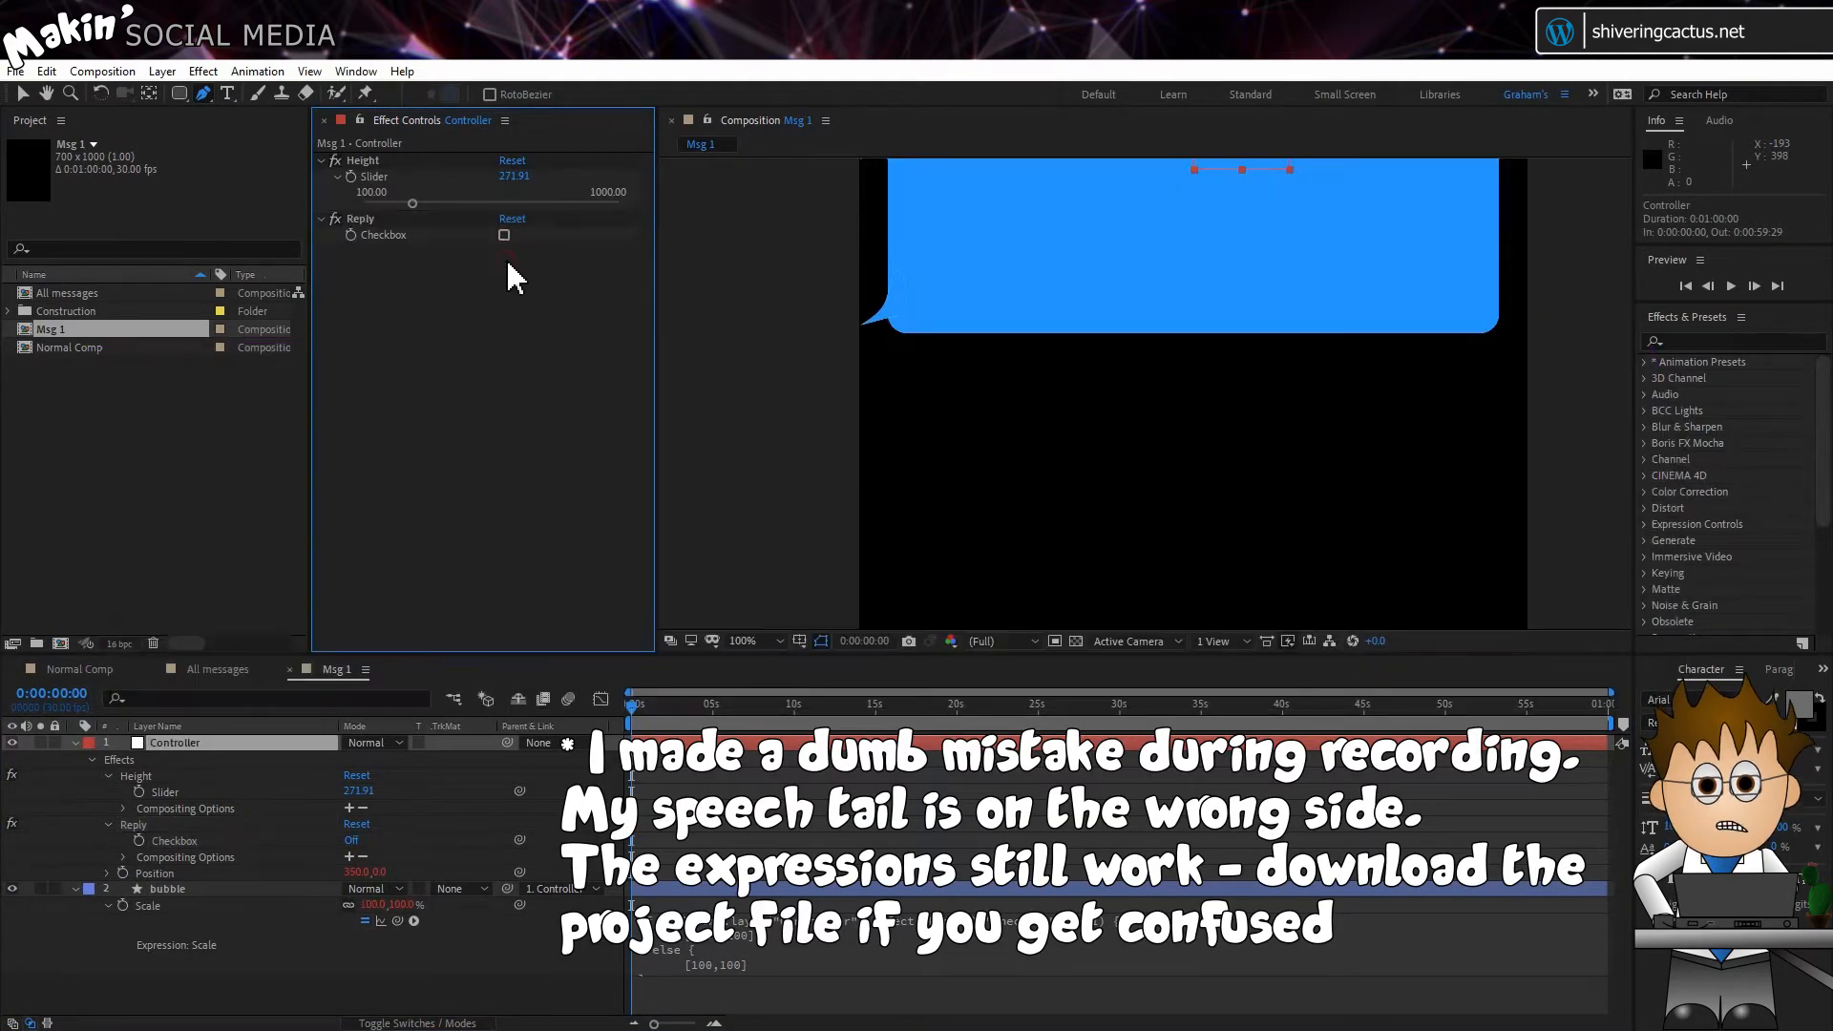
Step: Lock the bubble layer and create a paragraph text box across the bubble's width and nearly the comp's full height, containing "Text"
left_click(54, 889)
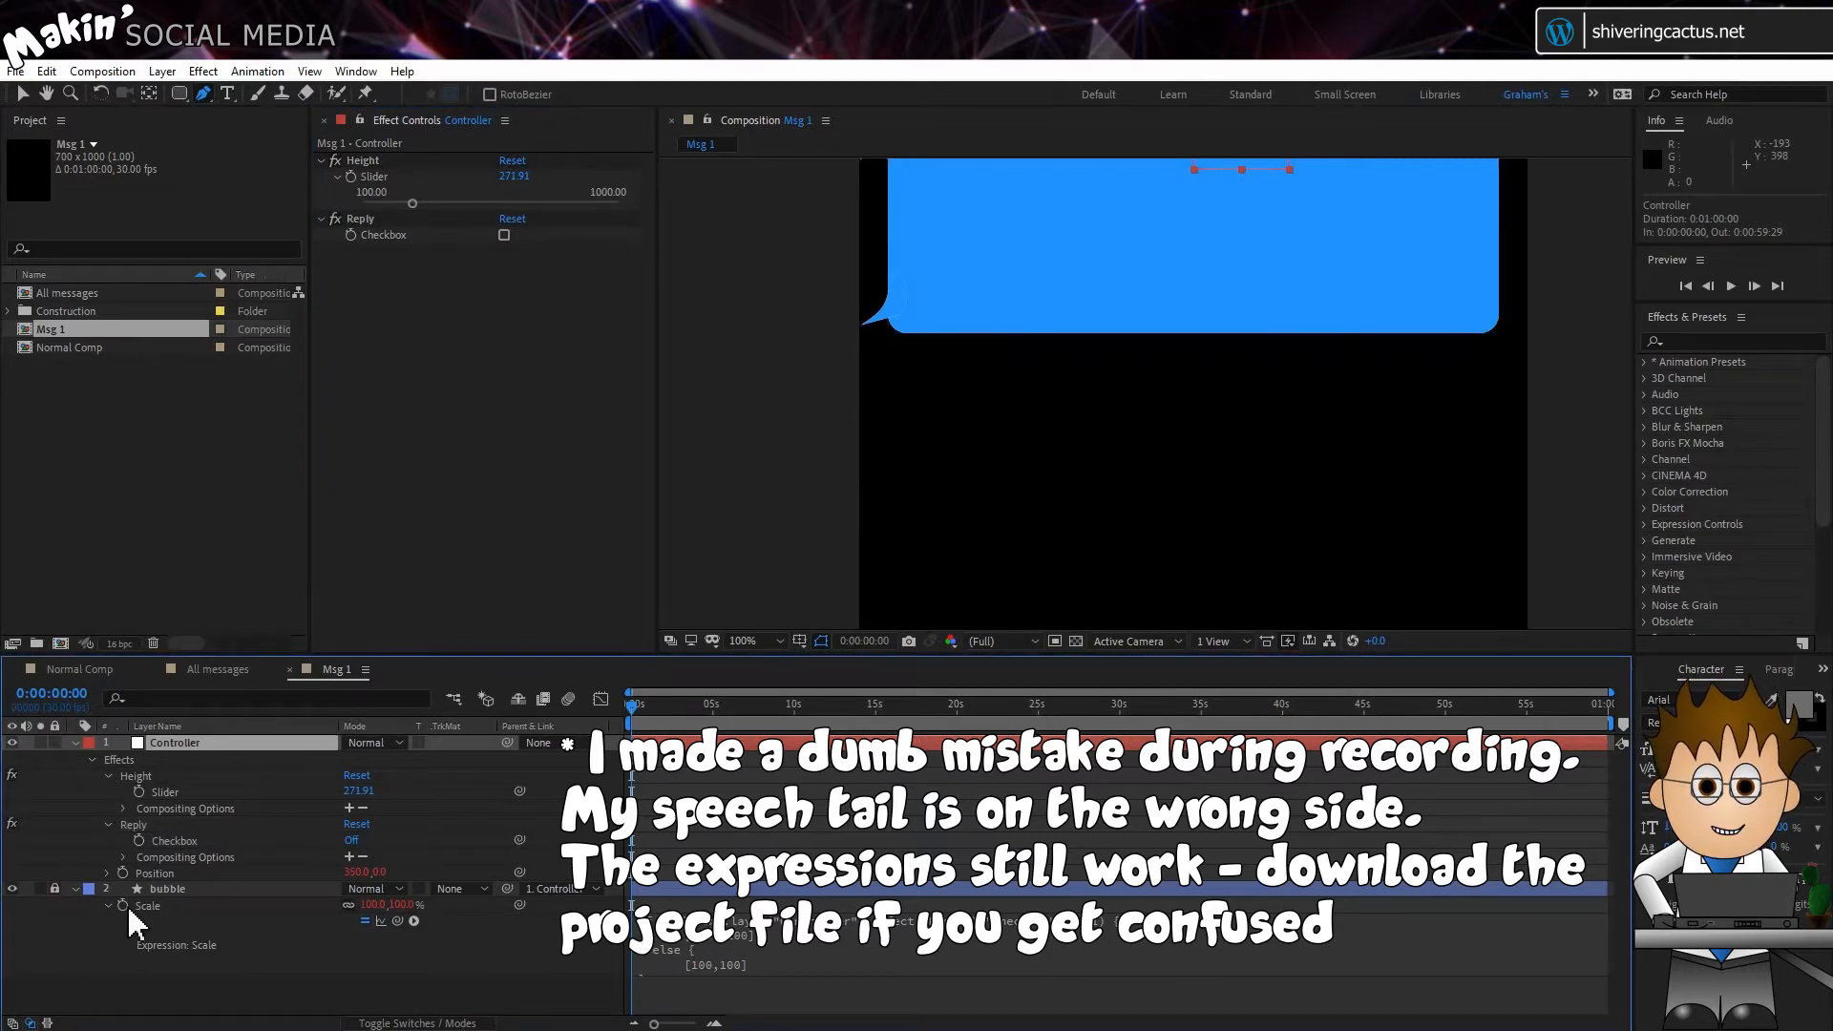
left_click(769, 640)
left_click(781, 681)
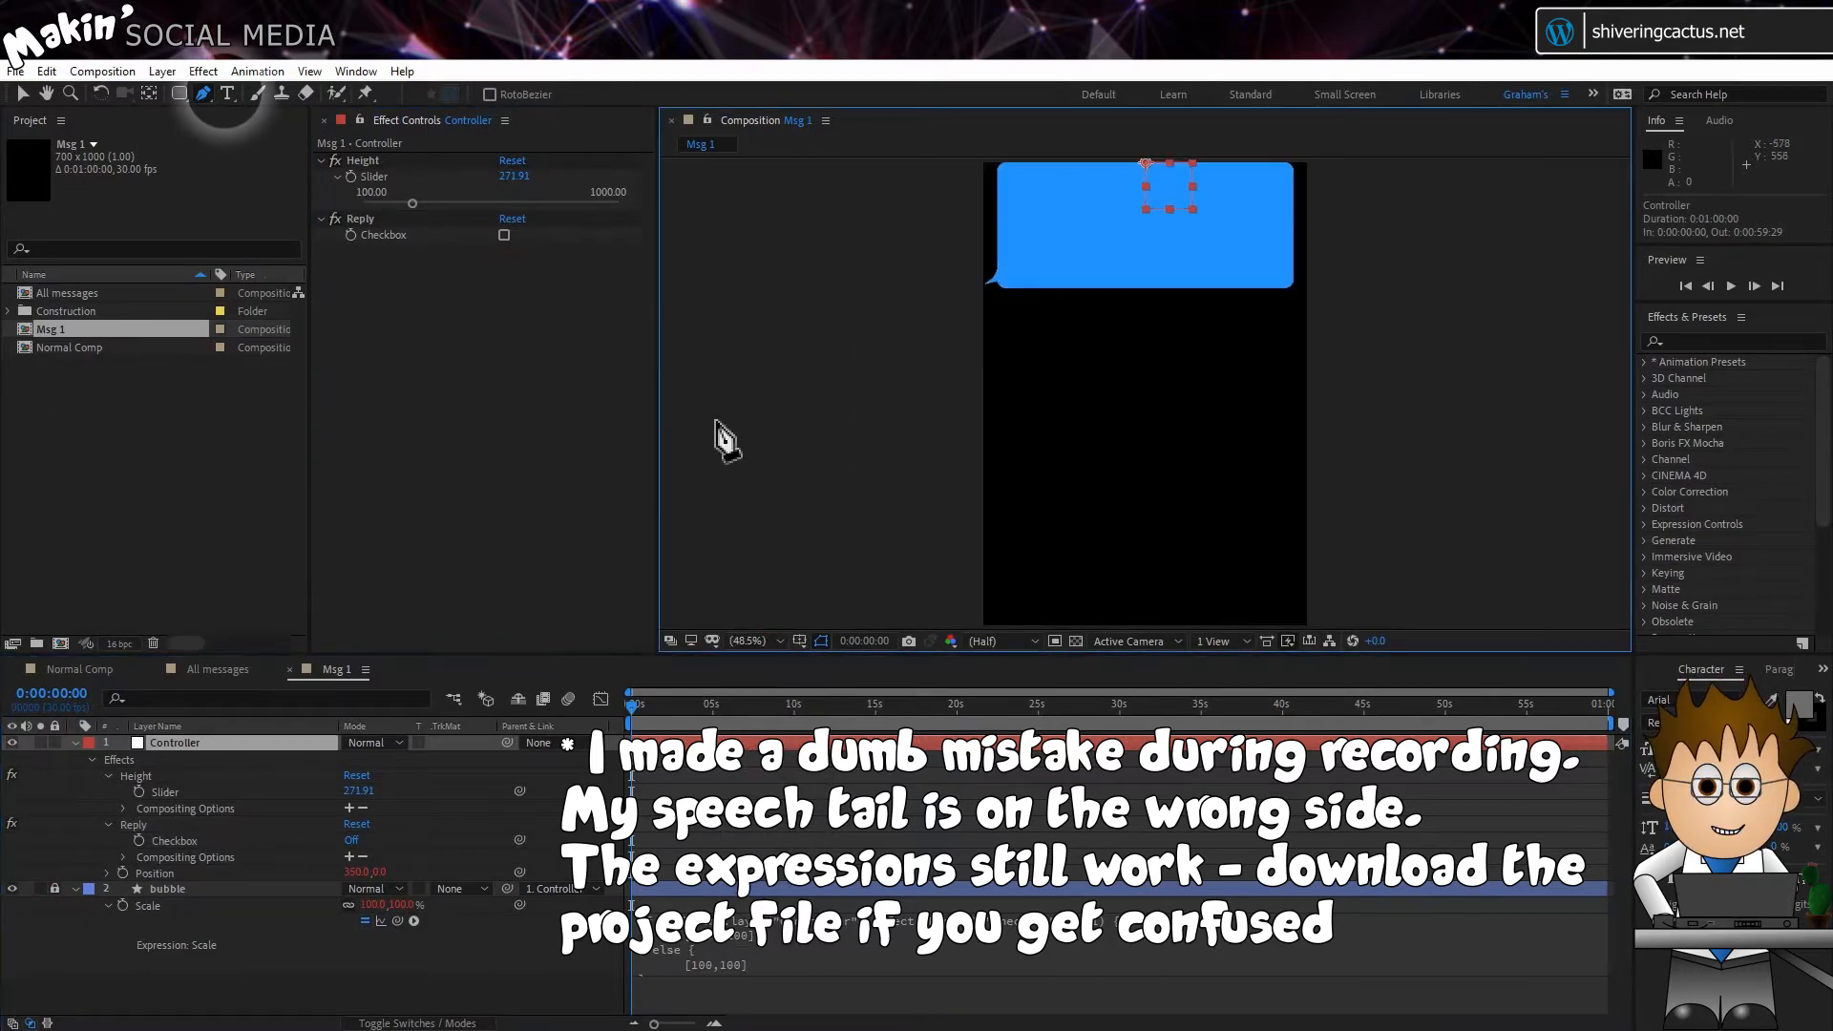
left_click(227, 93)
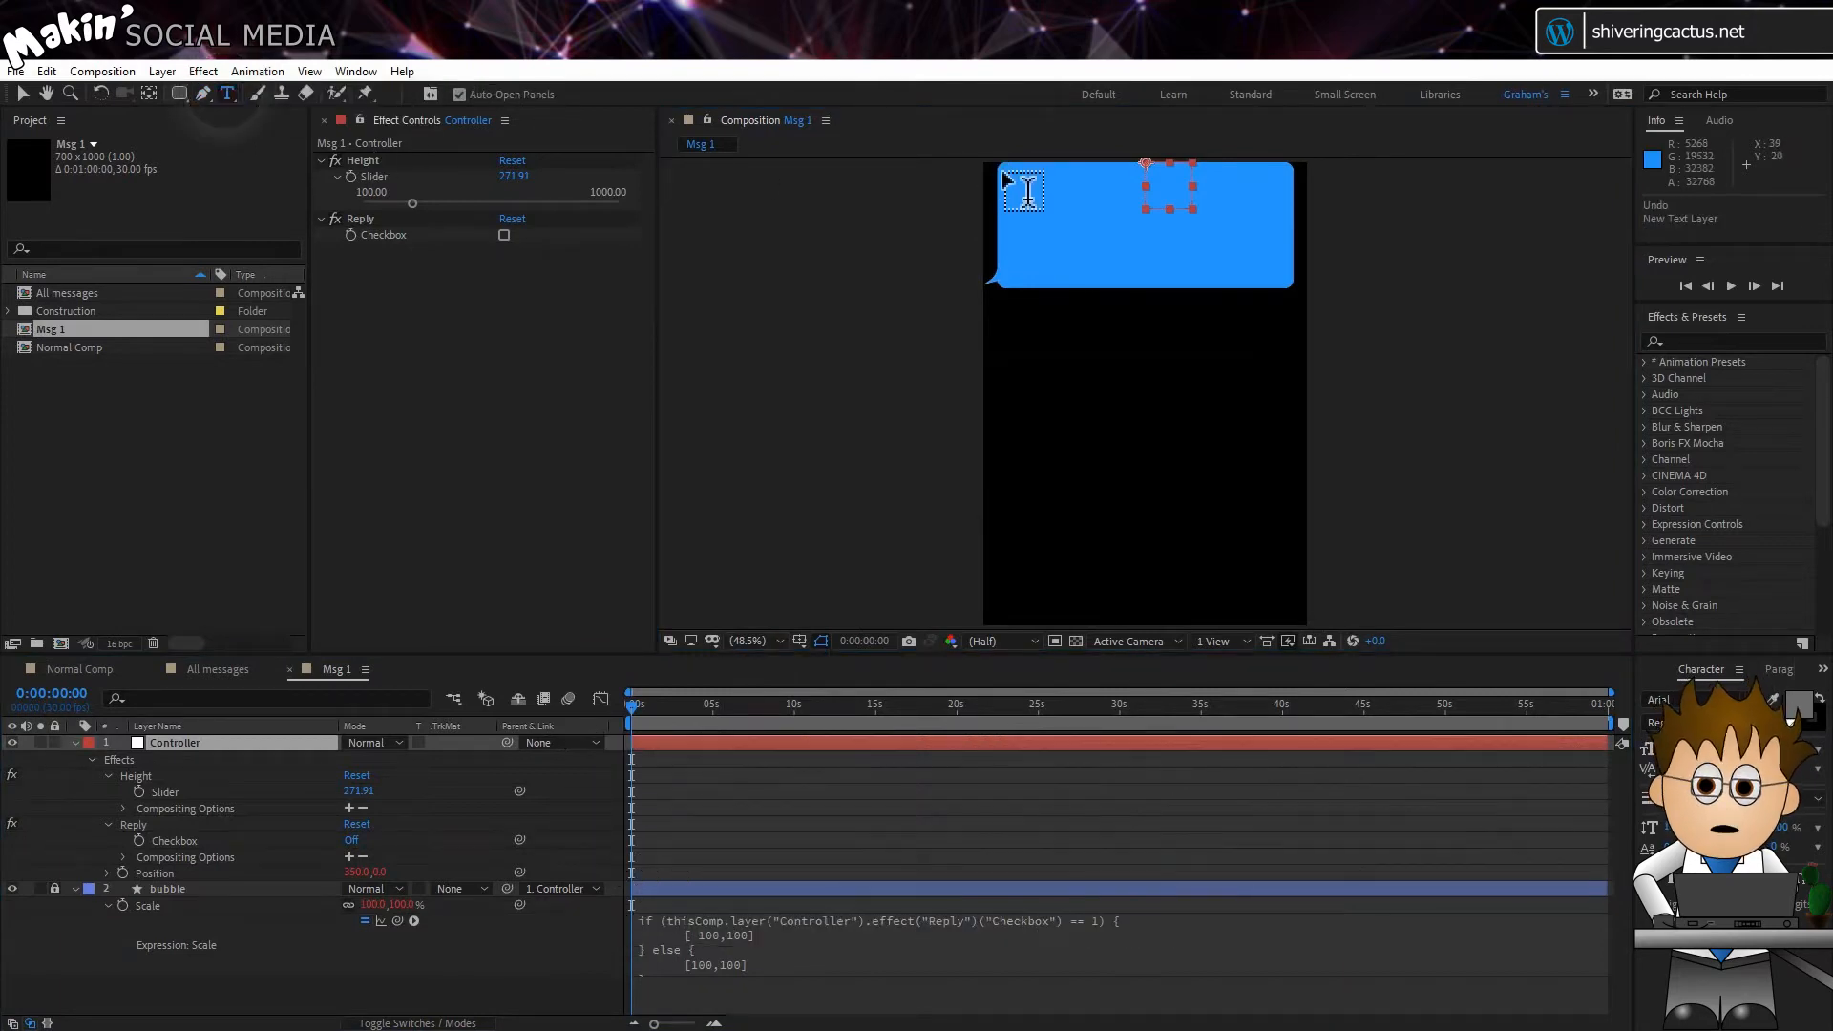
left_click_drag(1002, 168, 1287, 621)
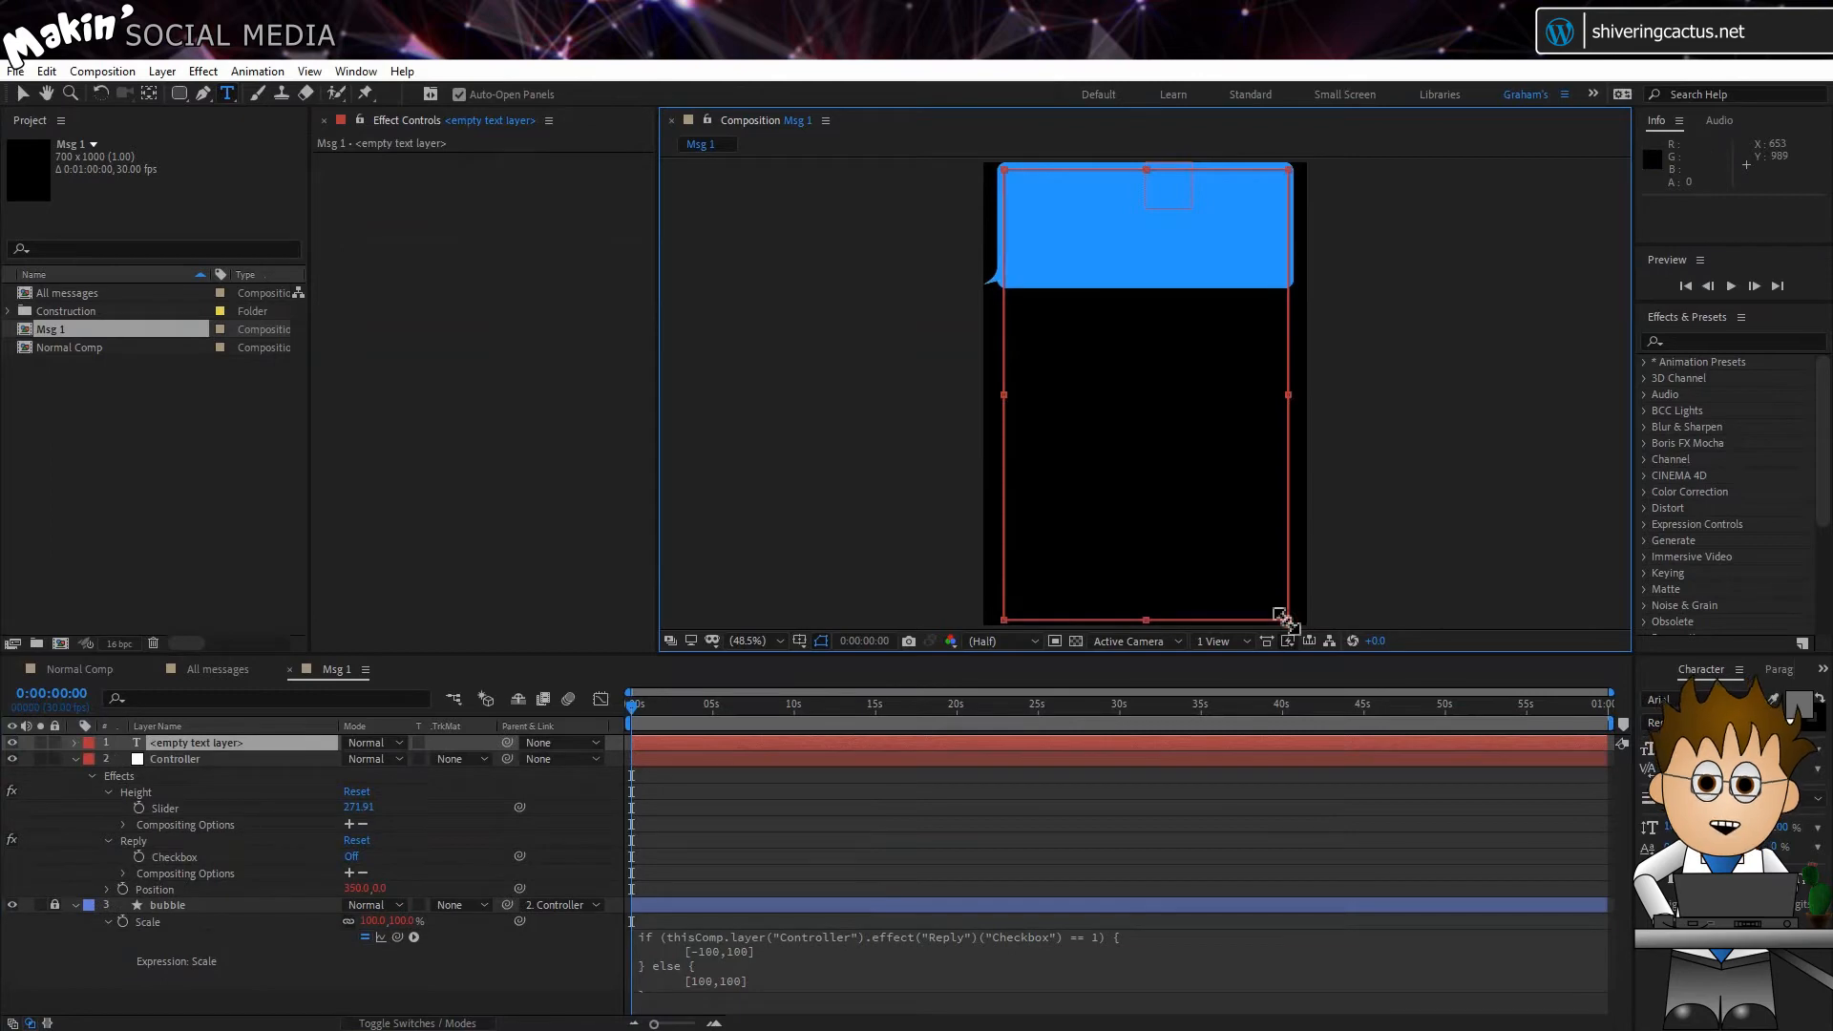
type("Text")
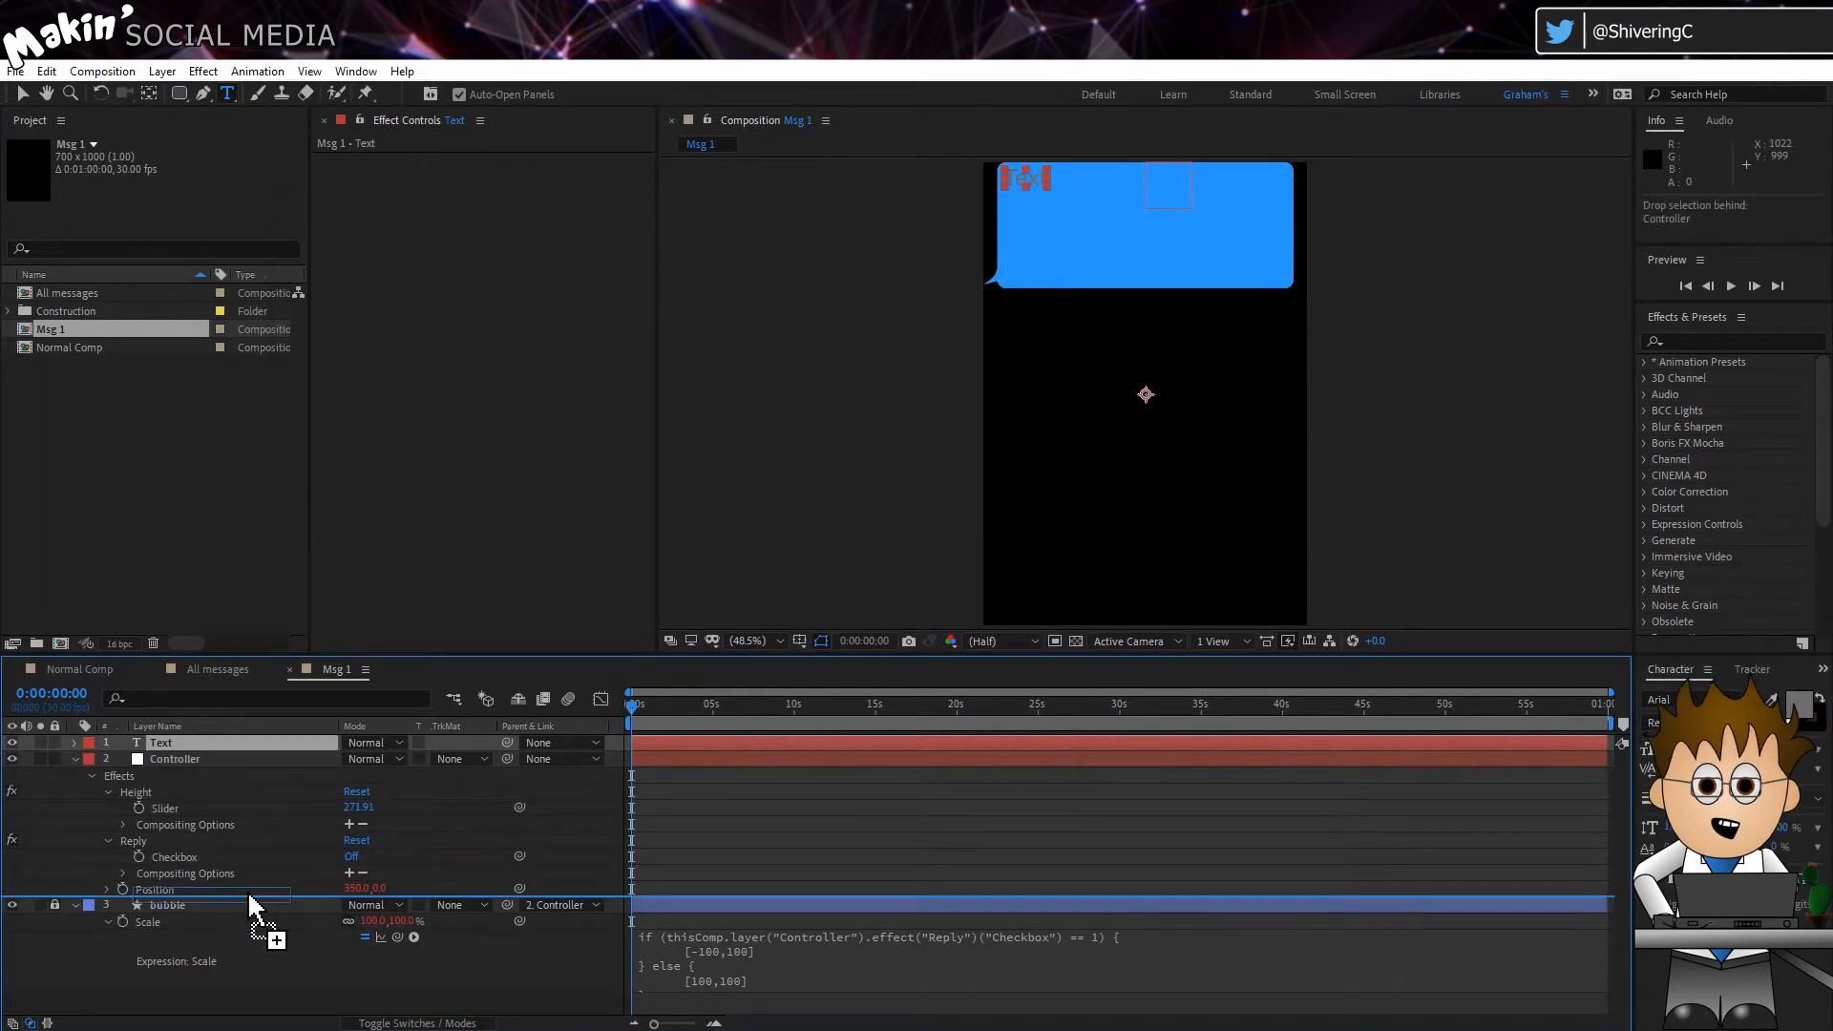
Step: Move the Text layer between Controller and bubble, and parent it to Controller
left_click_drag(248, 890, 249, 890)
left_click_drag(513, 888, 167, 743)
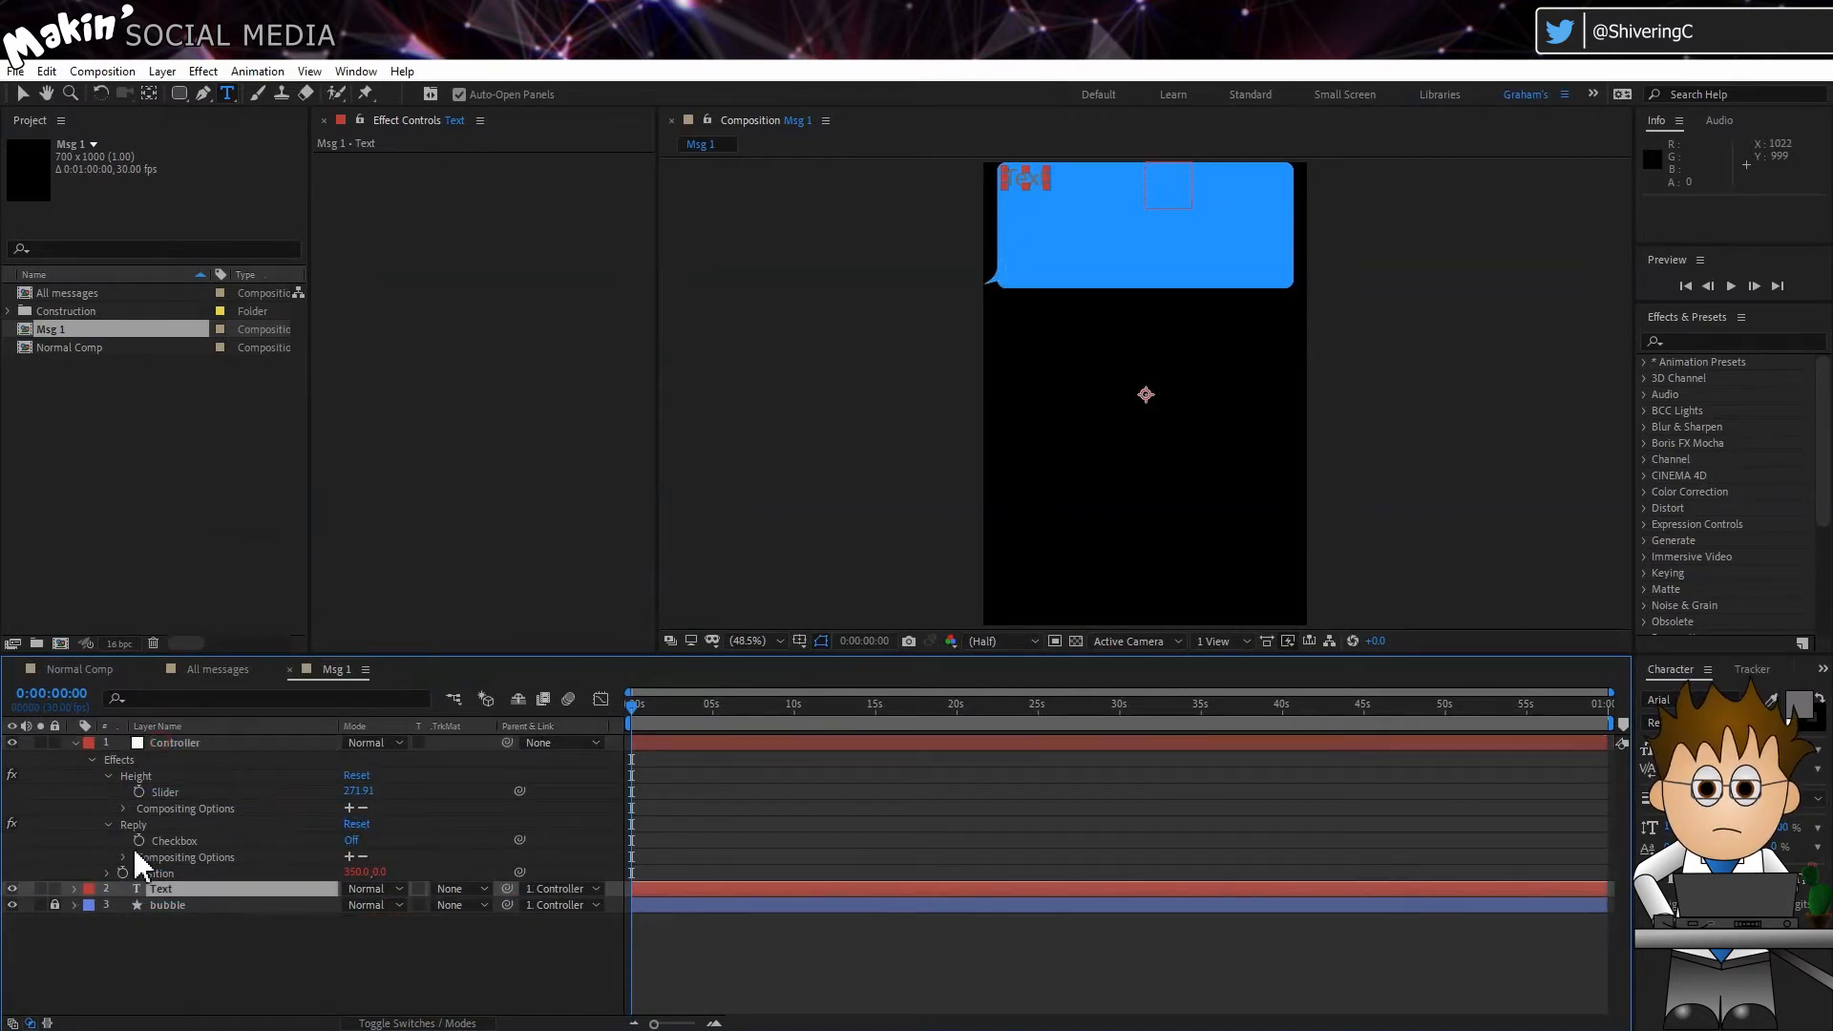
Step: Add a Fill Color RGB animator to the Text layer and rename the animator Send
left_click(74, 889)
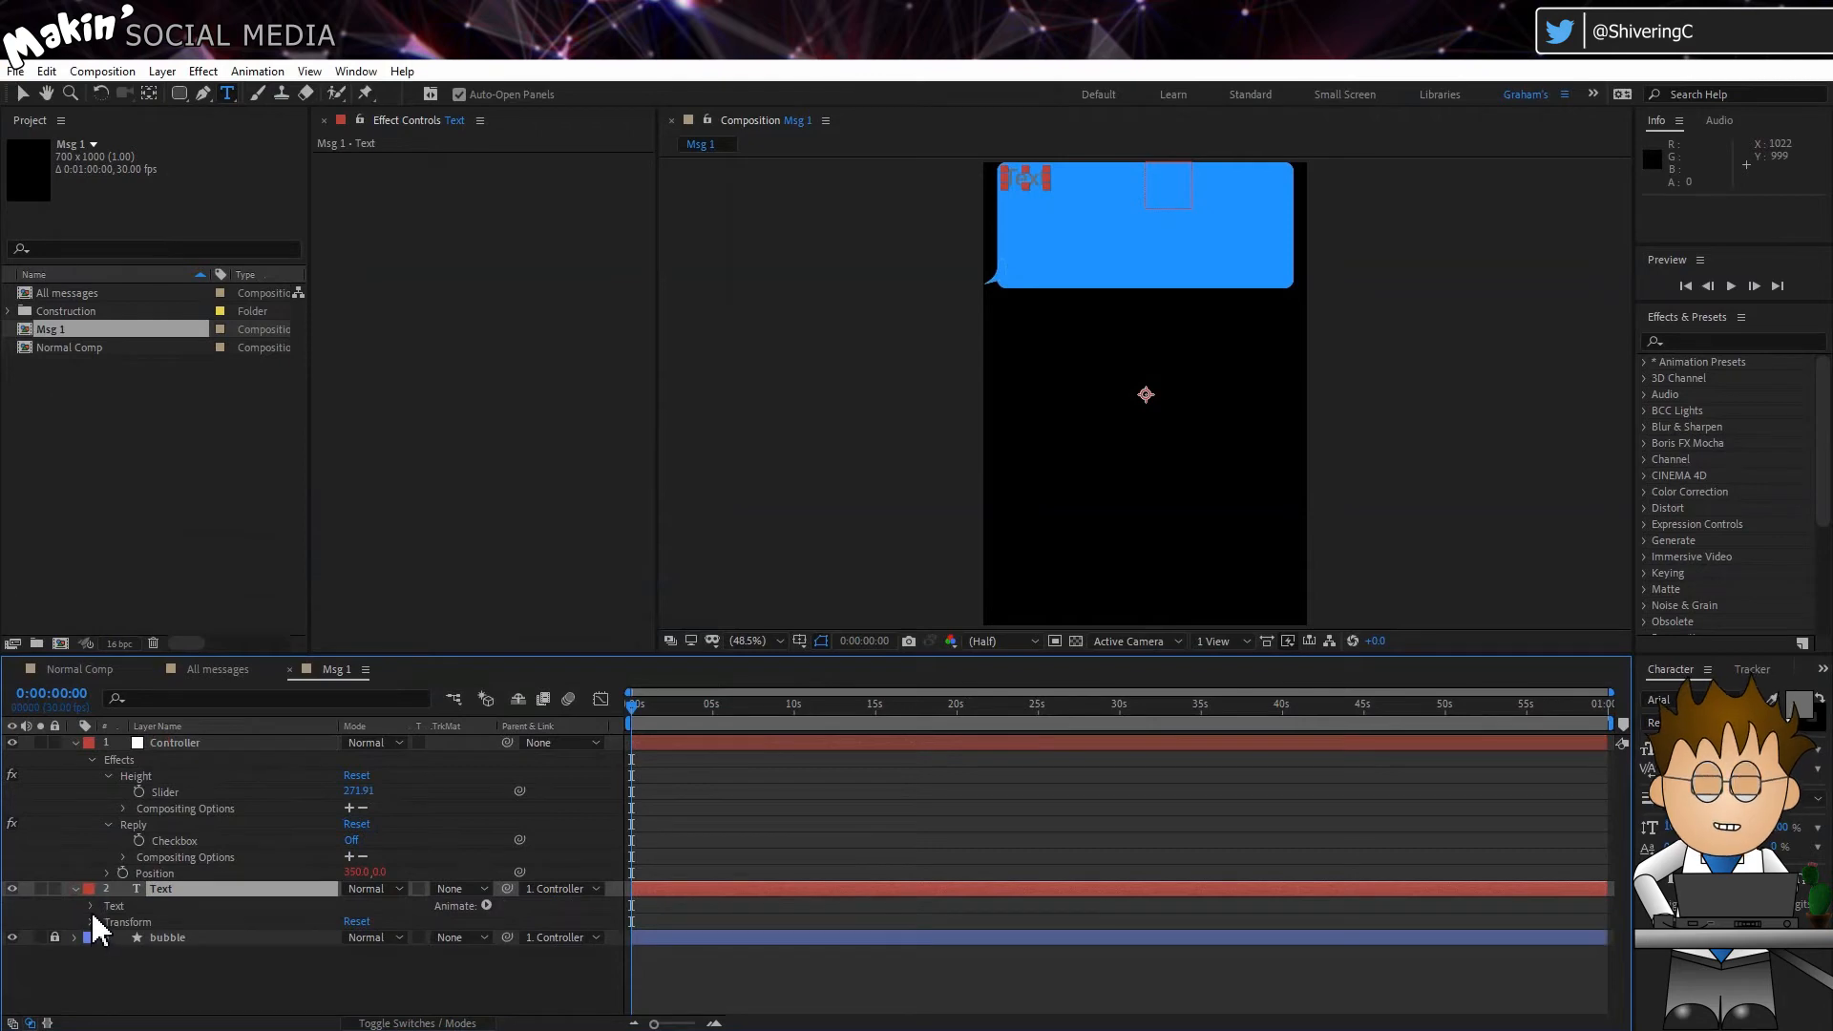
left_click(91, 906)
left_click(486, 905)
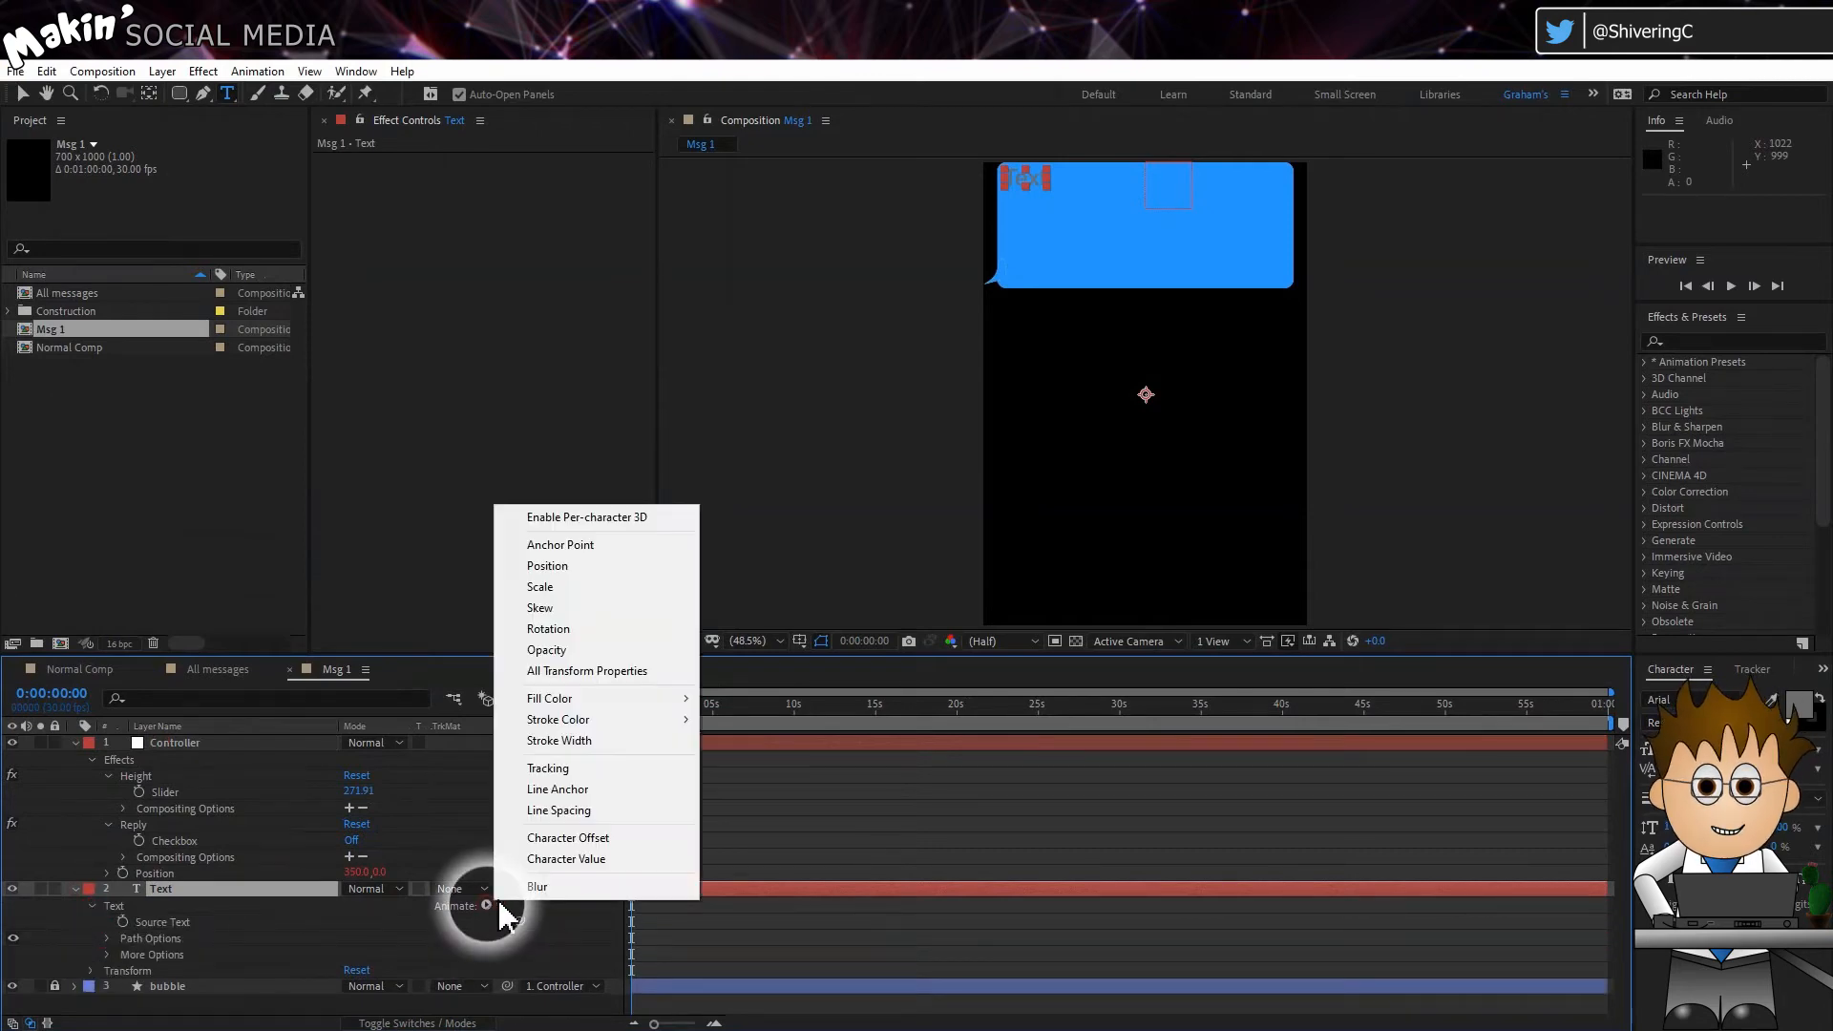
mouse_move(669, 699)
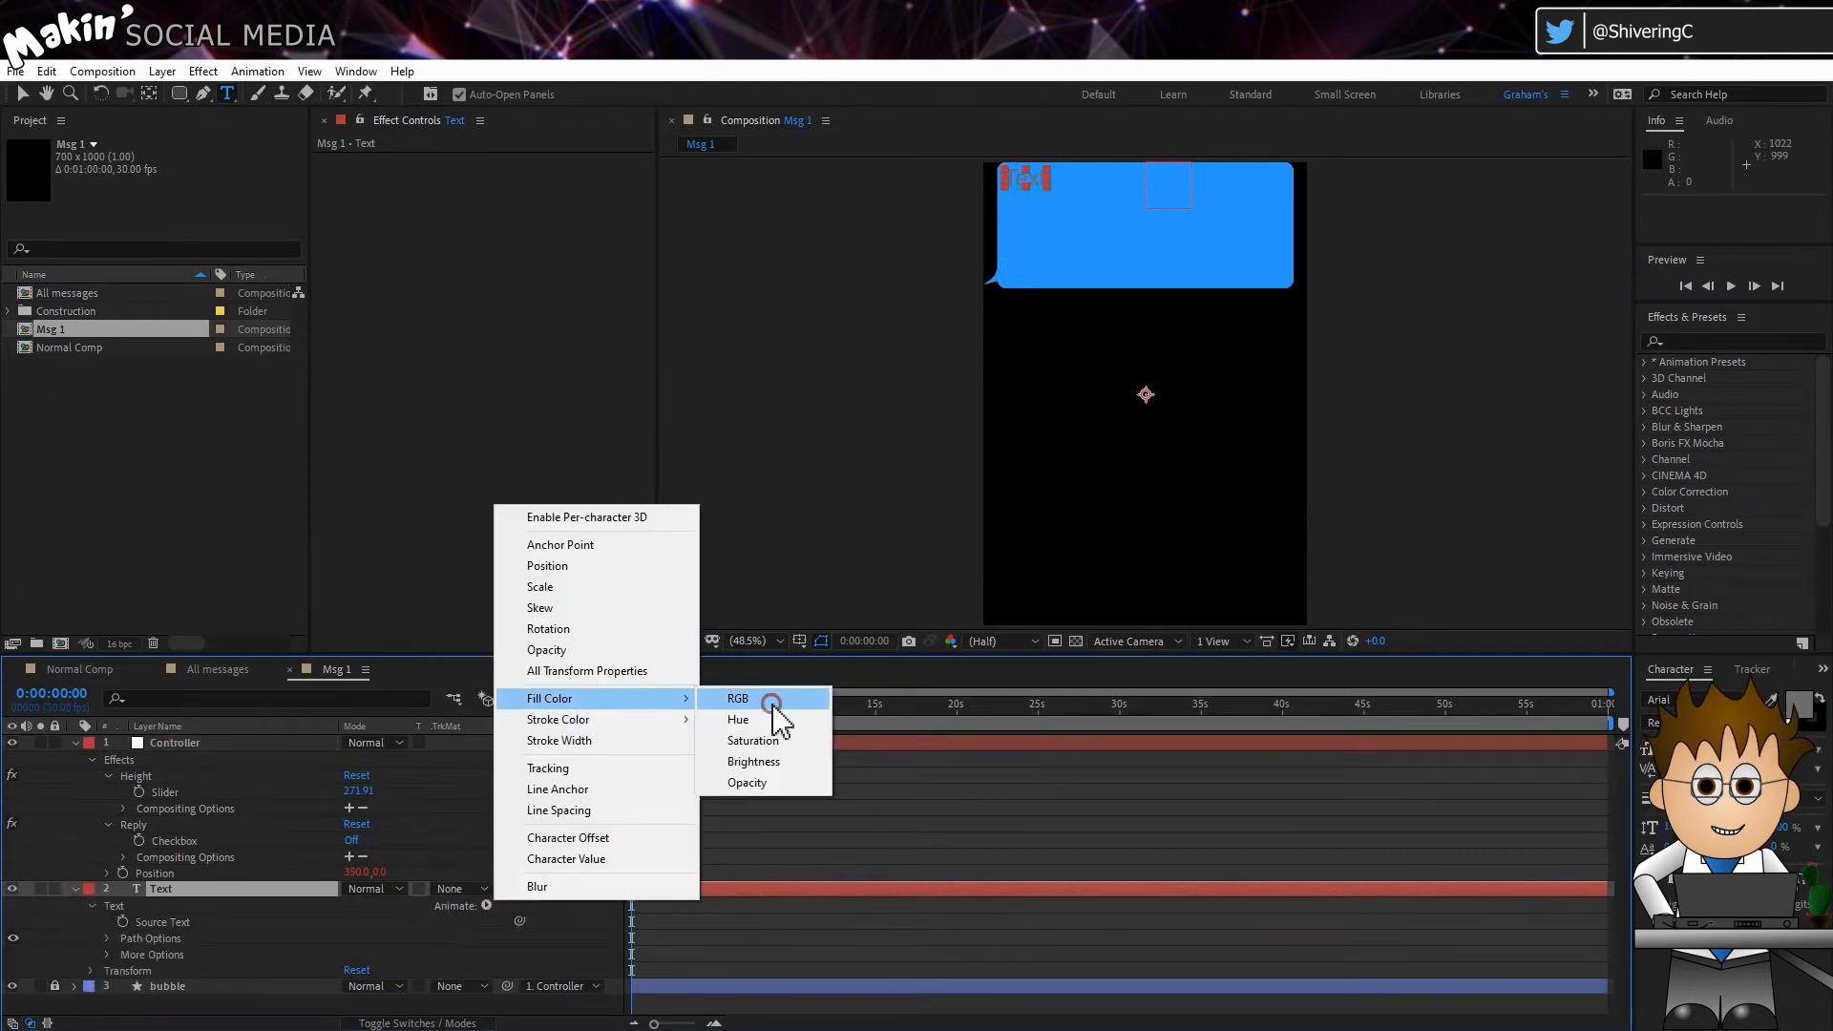
left_click(743, 698)
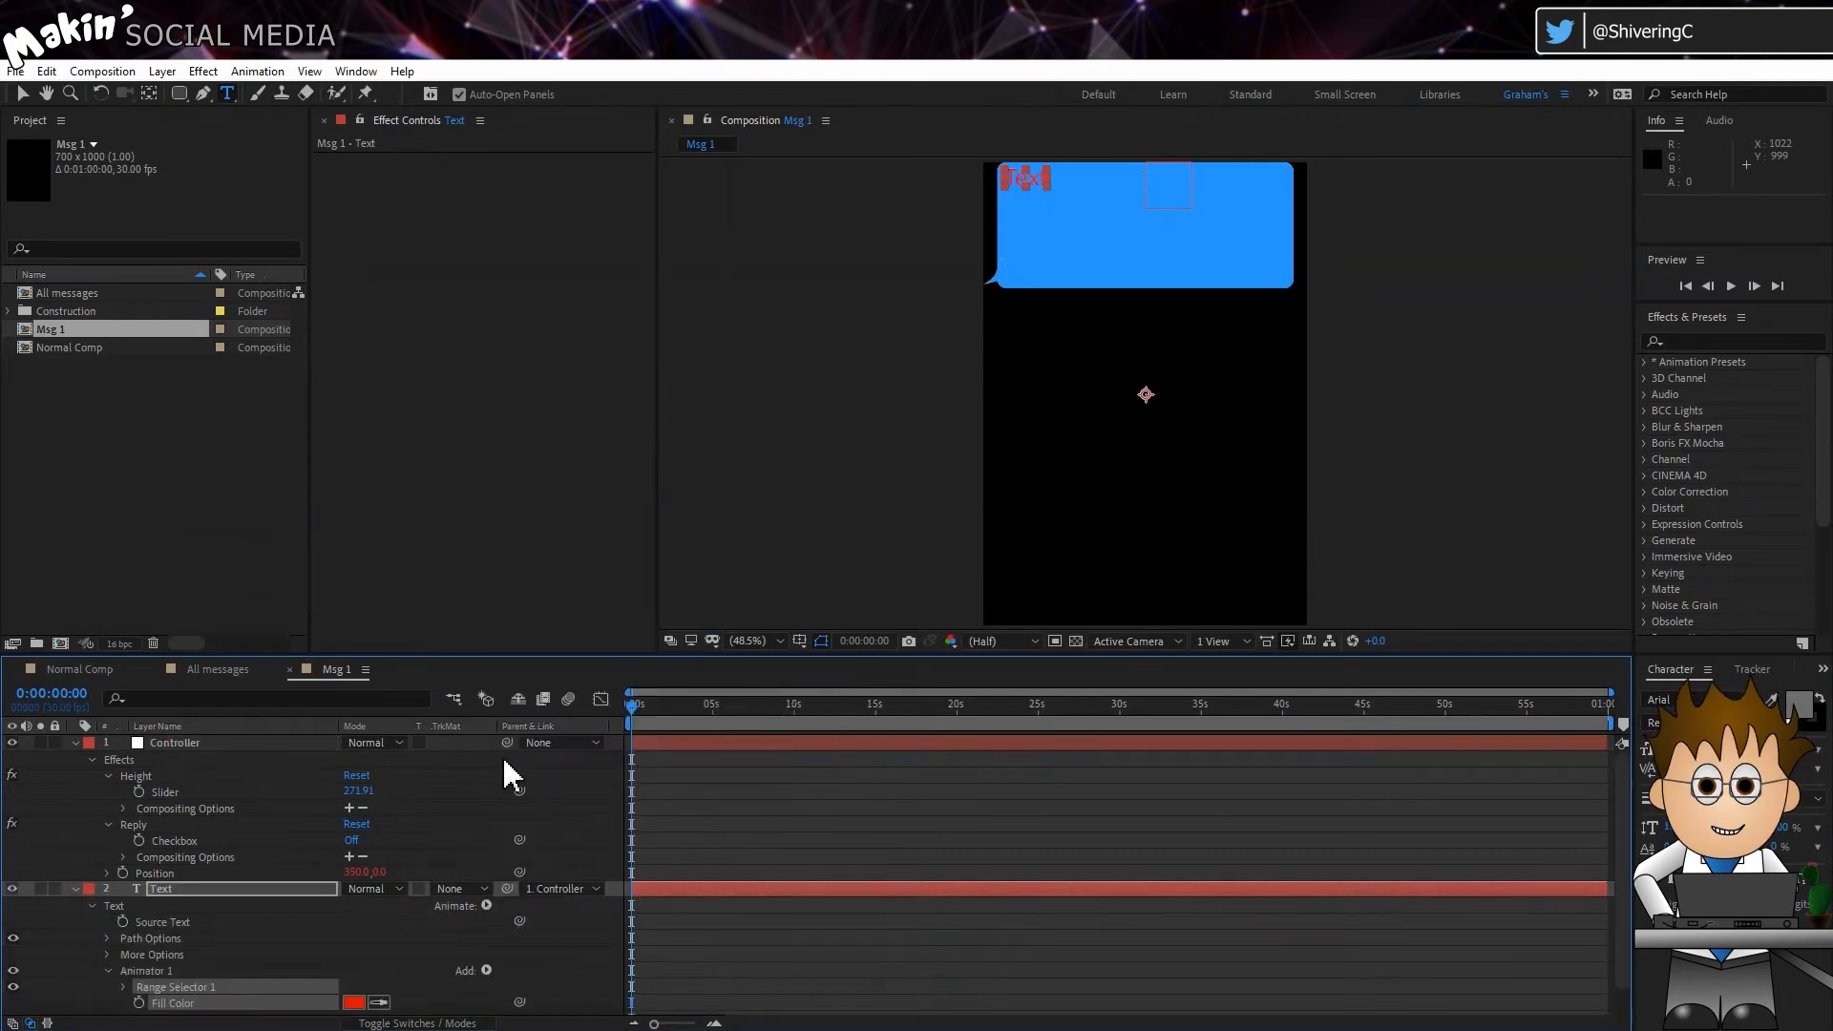
left_click(162, 972)
key("Return")
type("Send")
key("Return")
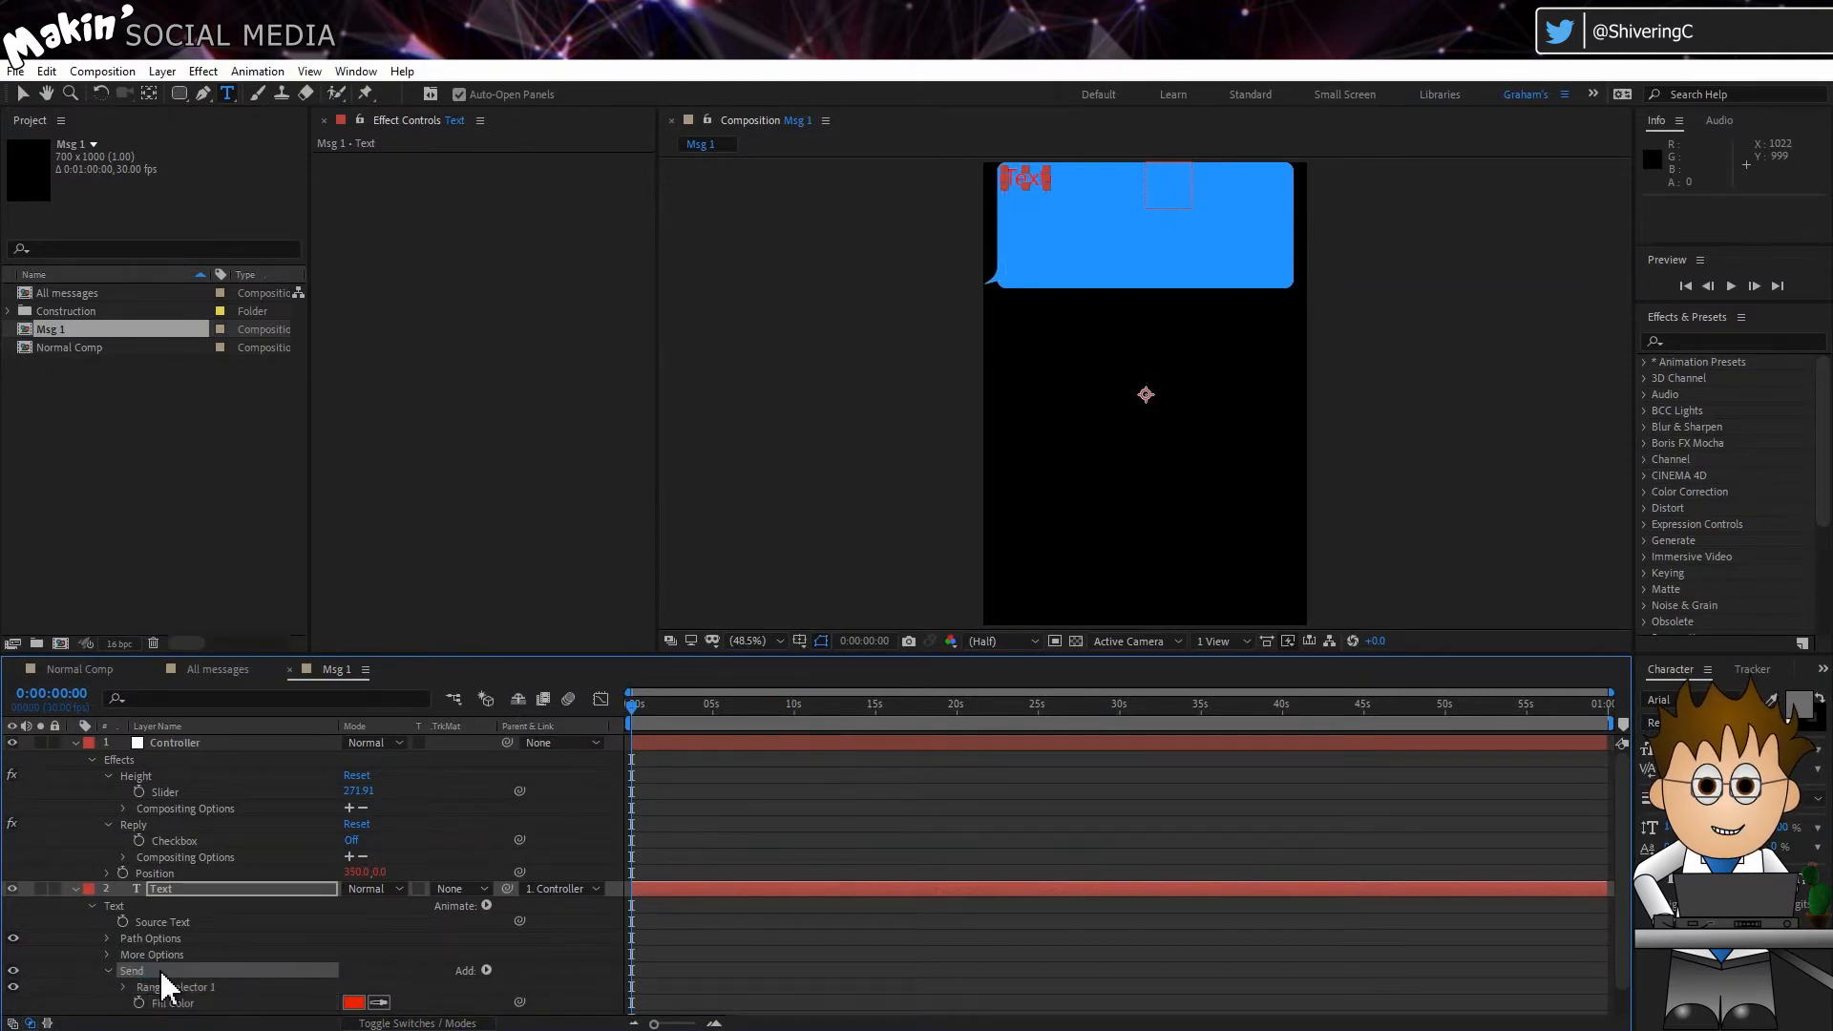
Step: Try to add a second Fill Color RGB animator to the Text layer
left_click(486, 906)
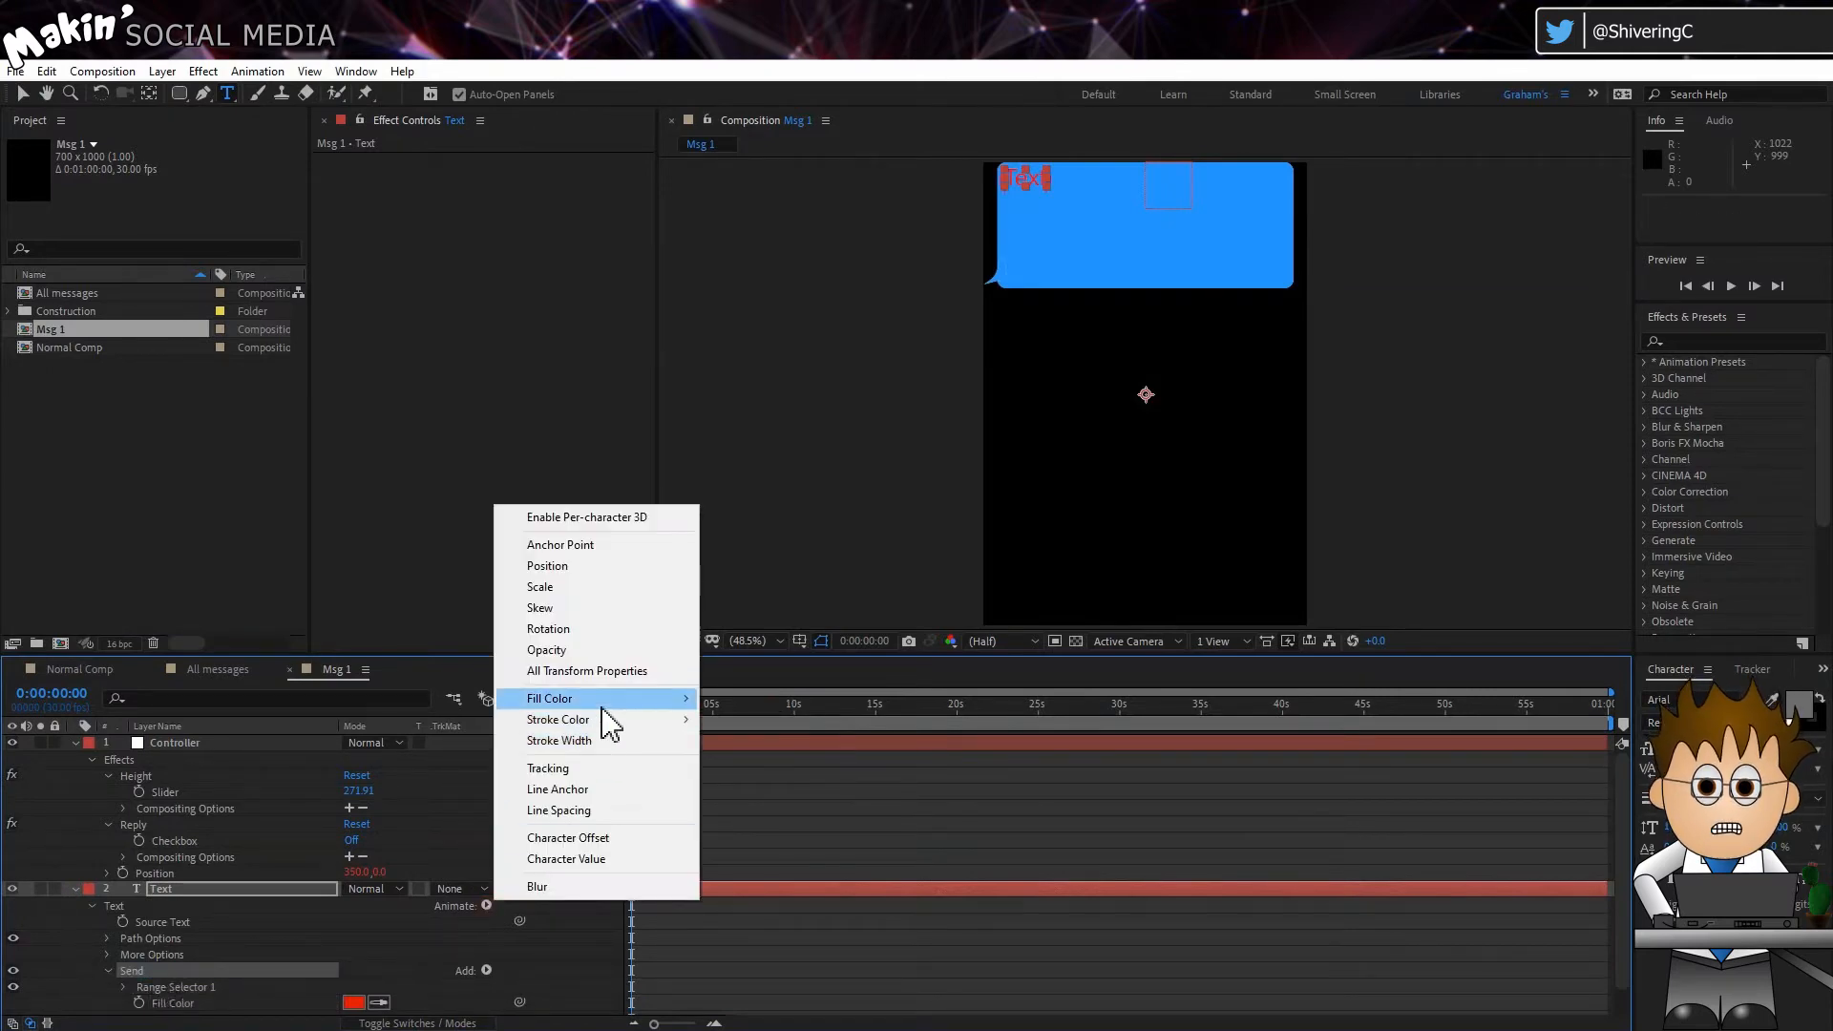
mouse_move(604, 712)
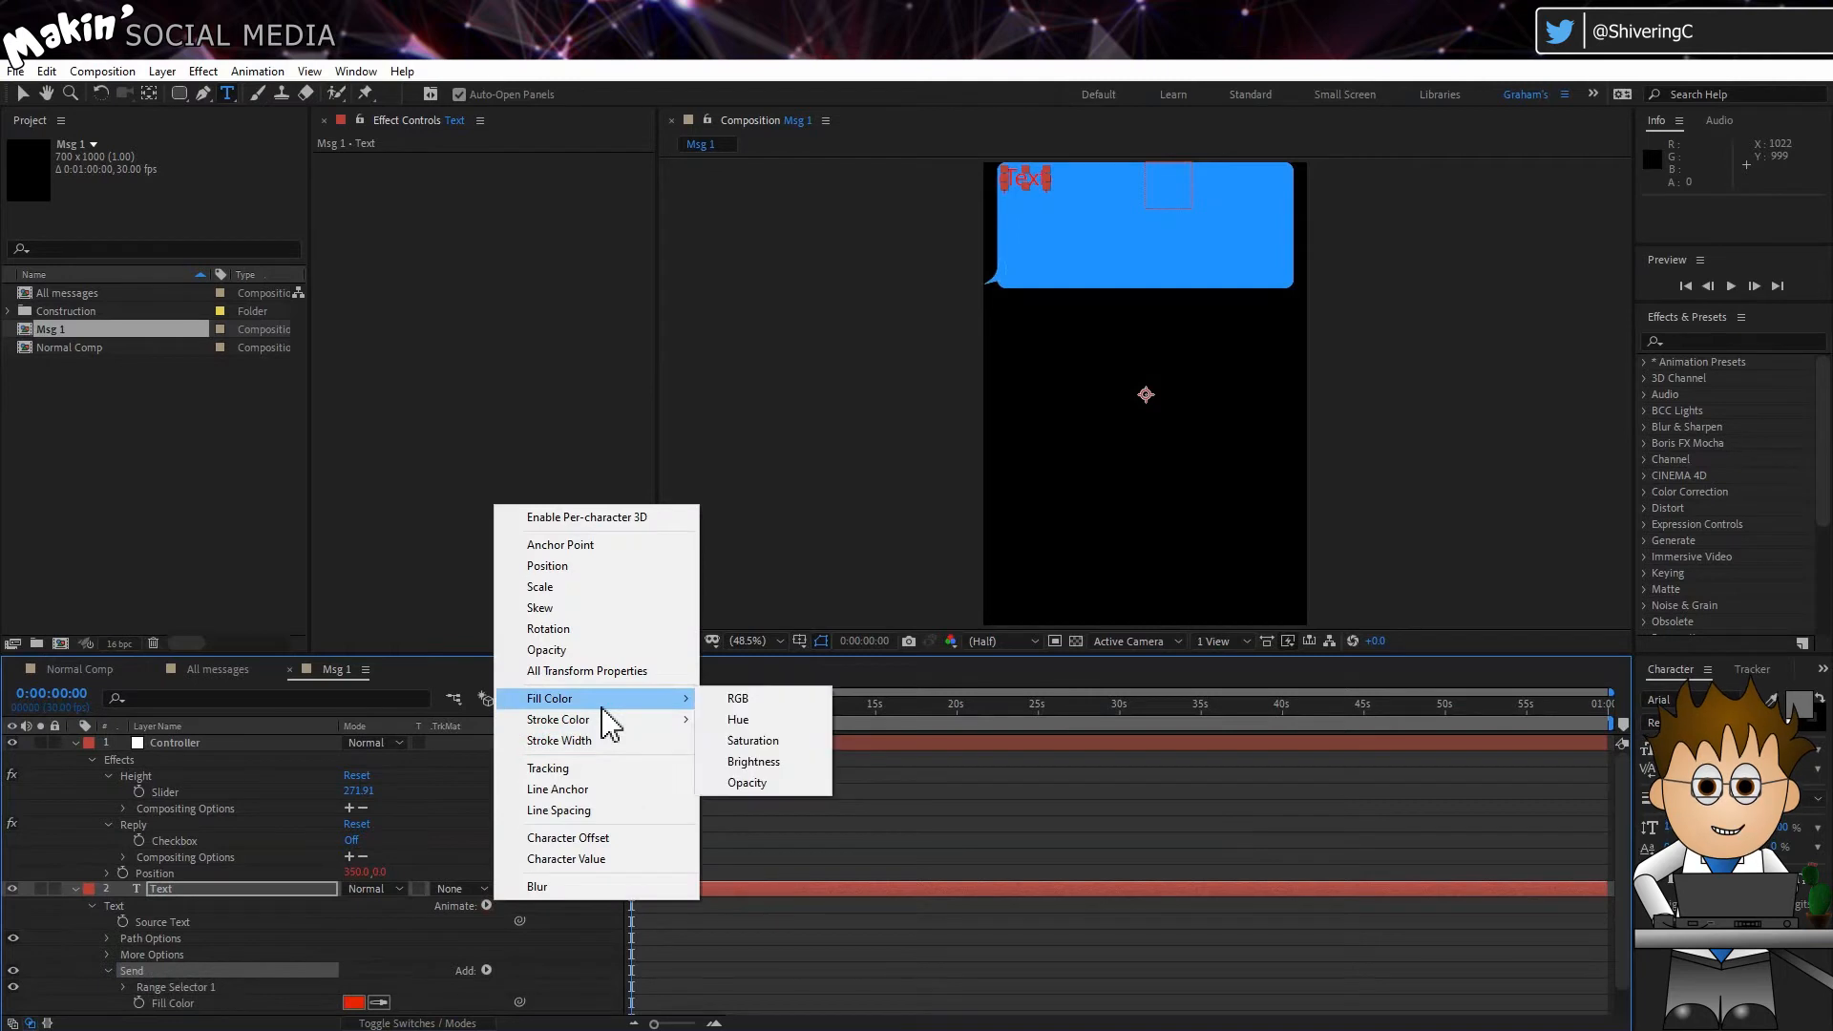
left_click(744, 706)
scroll(330, 895, "down", 1)
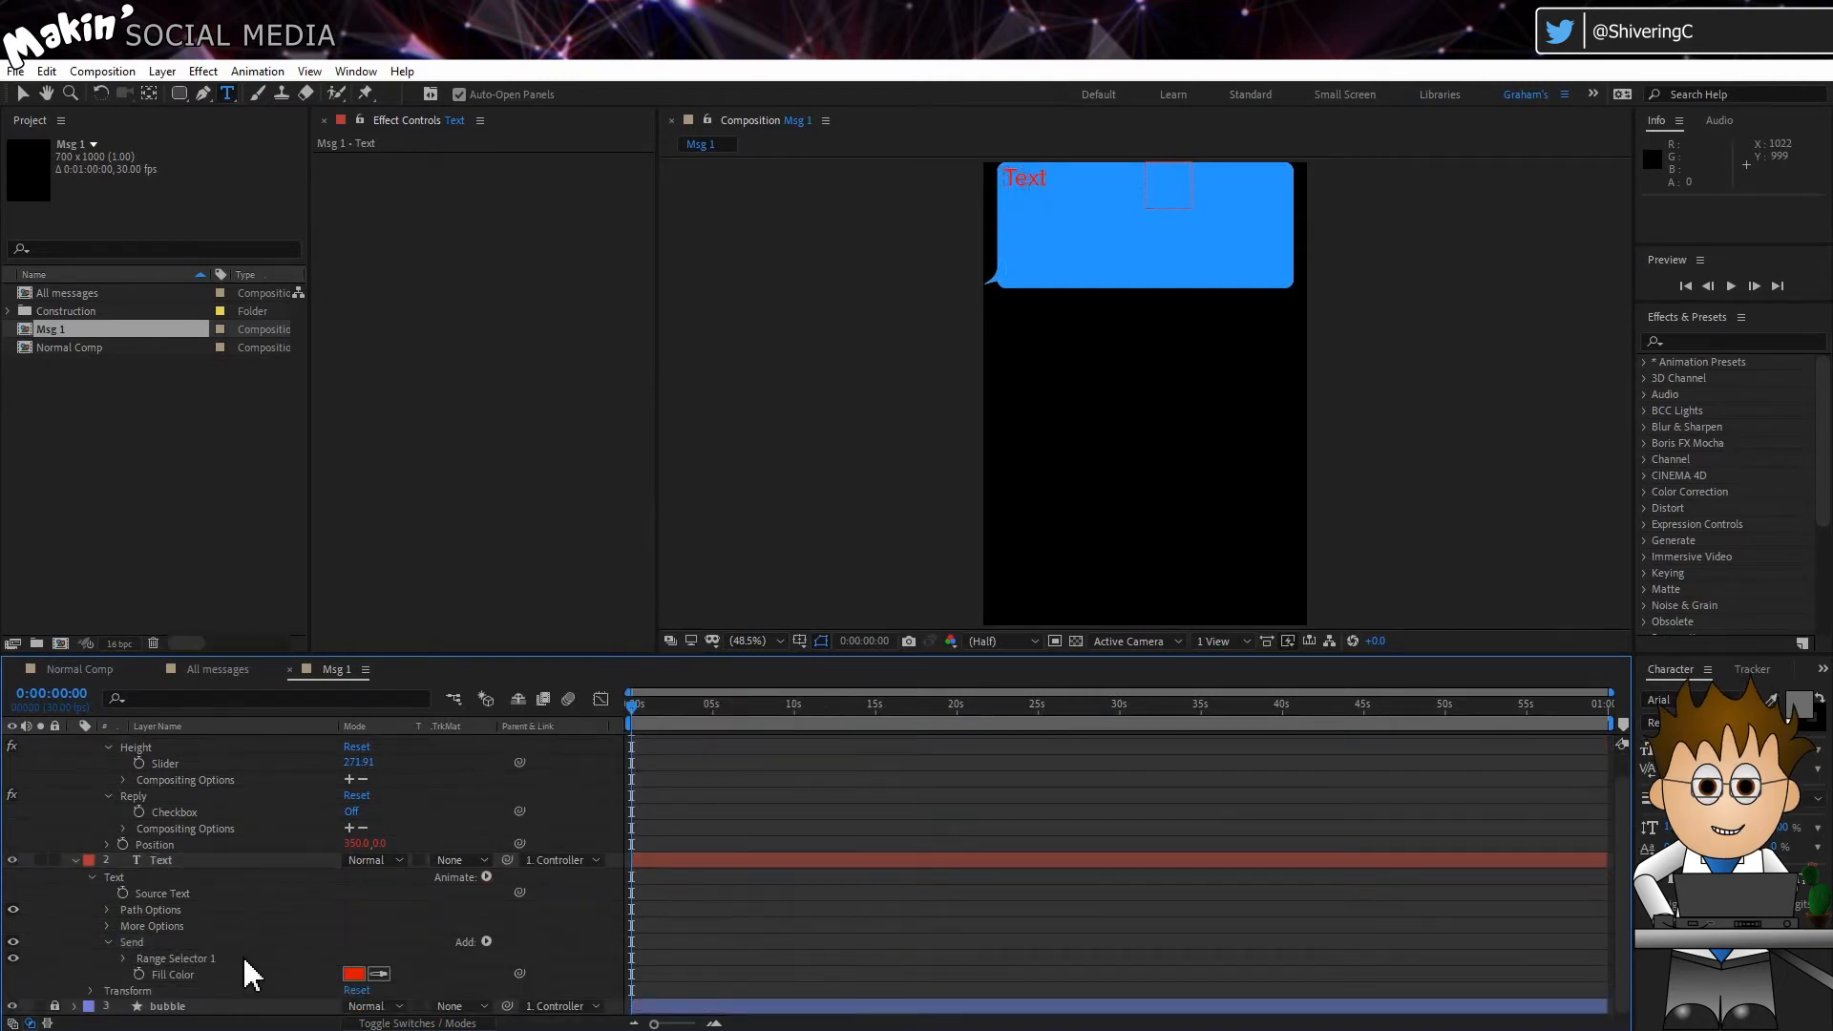
Step: Duplicate the Text layer's Send animator and rename the copy Reply
left_click(135, 943)
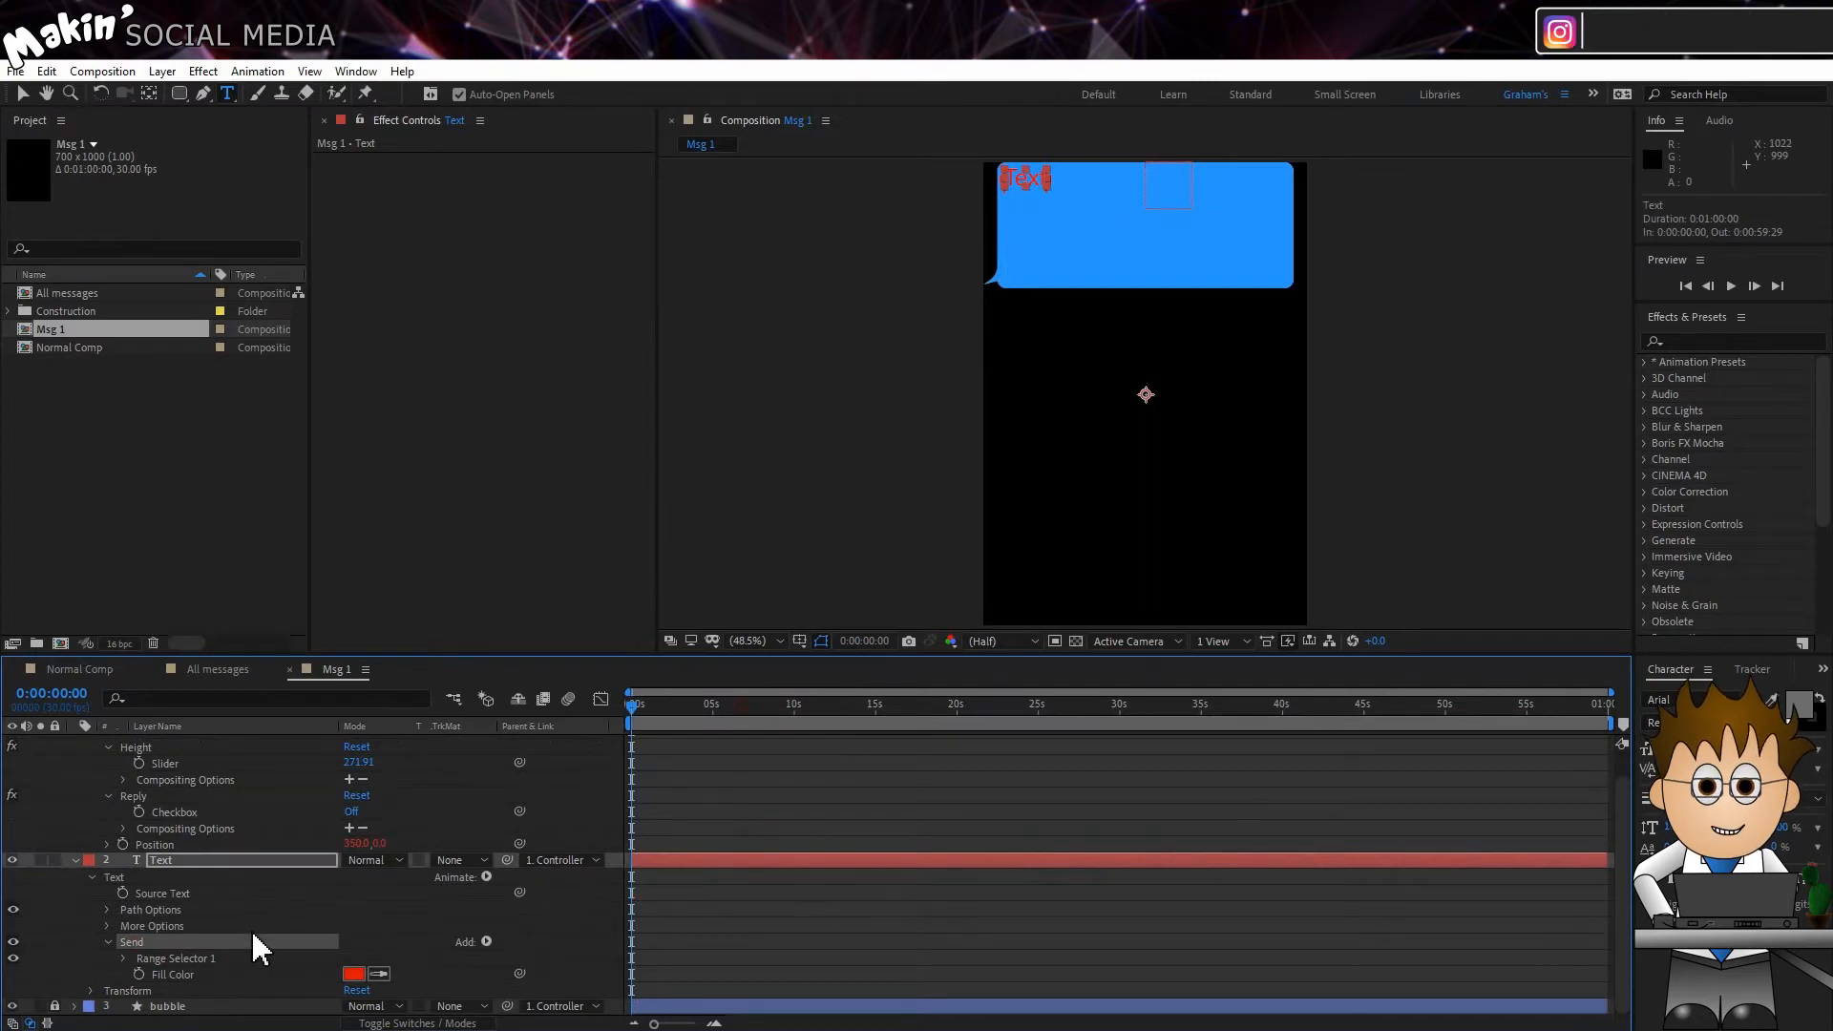
key("ctrl+d")
key("Return")
type("Re")
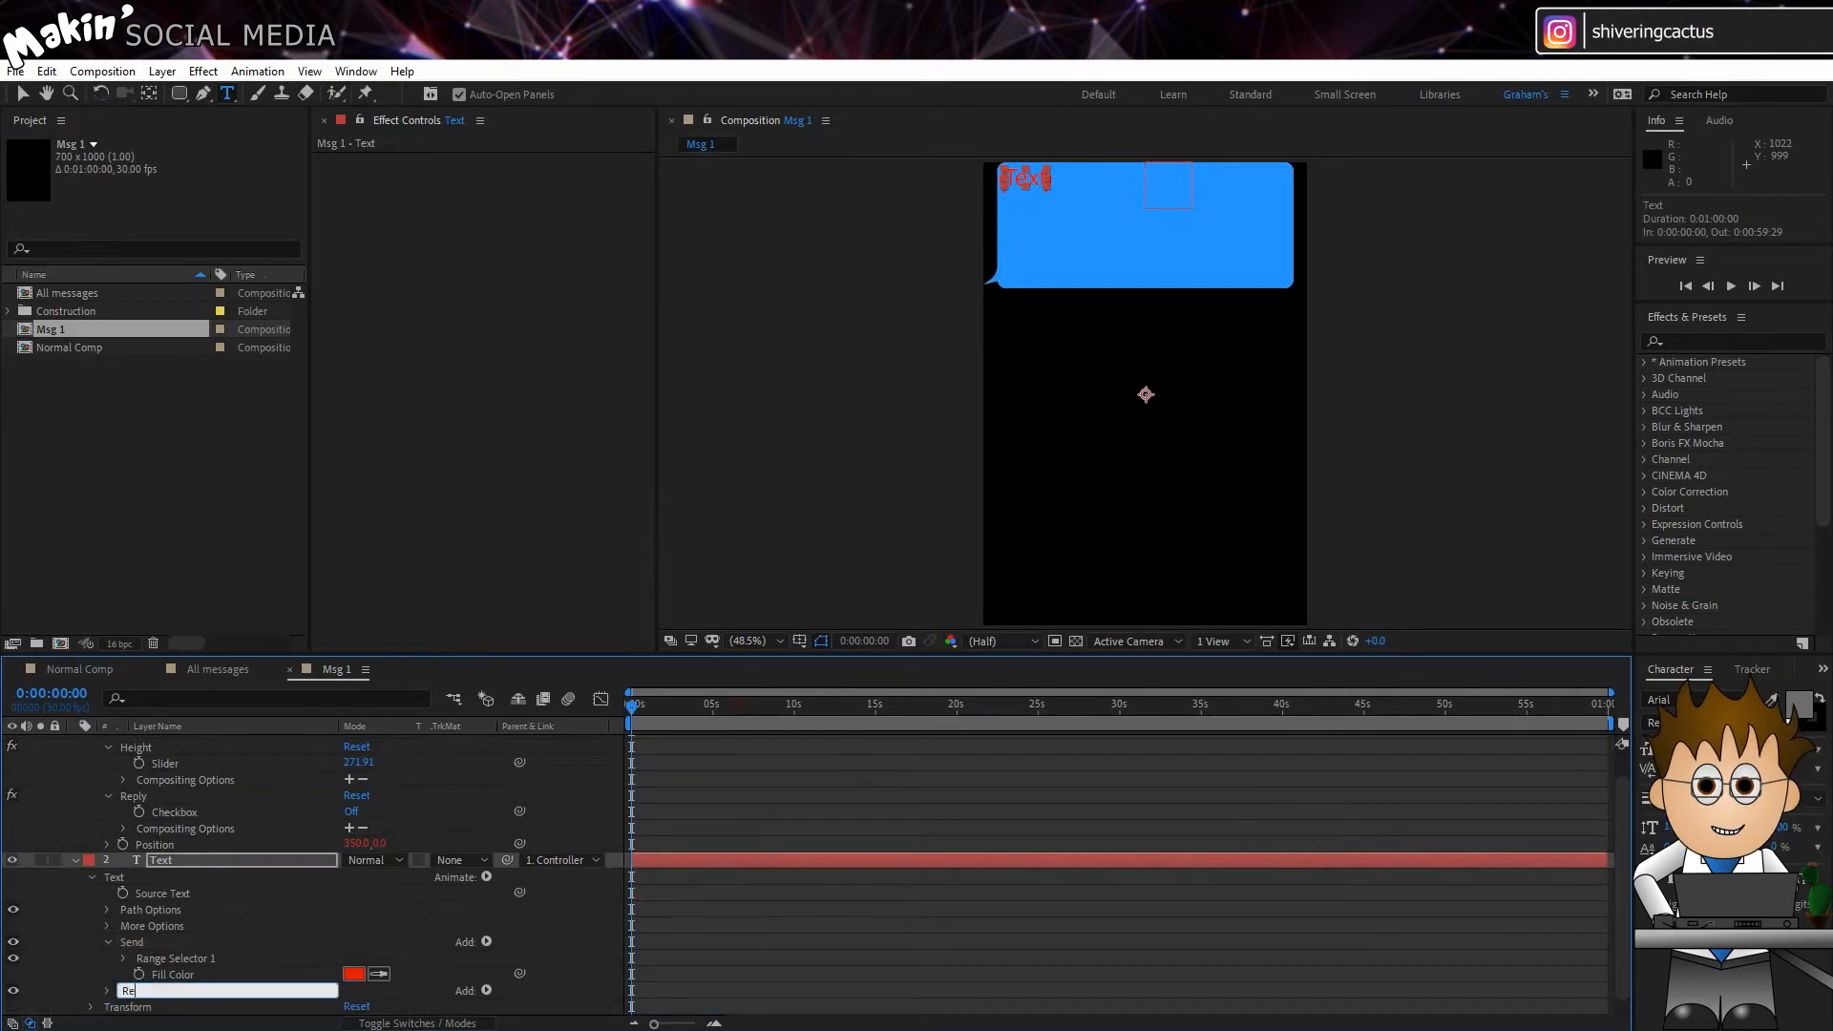
type("ply")
key("Return")
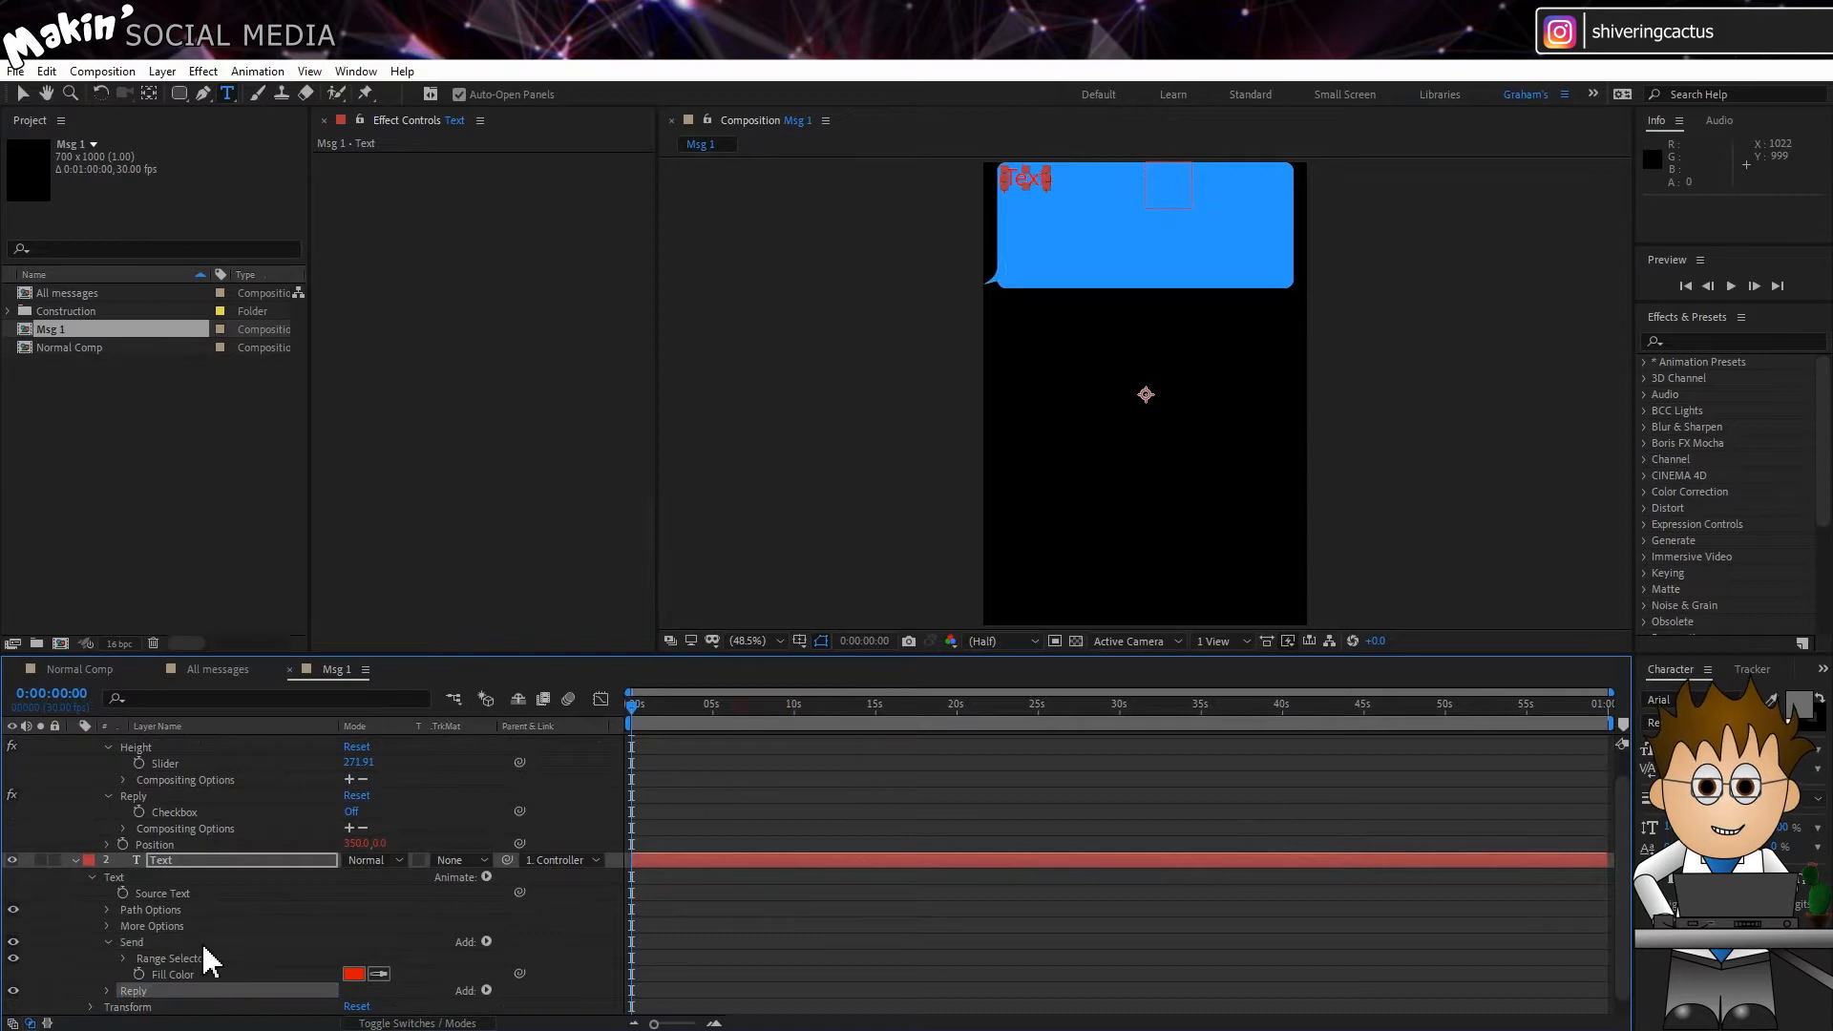
Step: Undock the Msg 1 timeline and expand the Sent font colour and Reply font colour effects on the All messages Controller
scroll(172, 959, "down", 1)
left_click(111, 974)
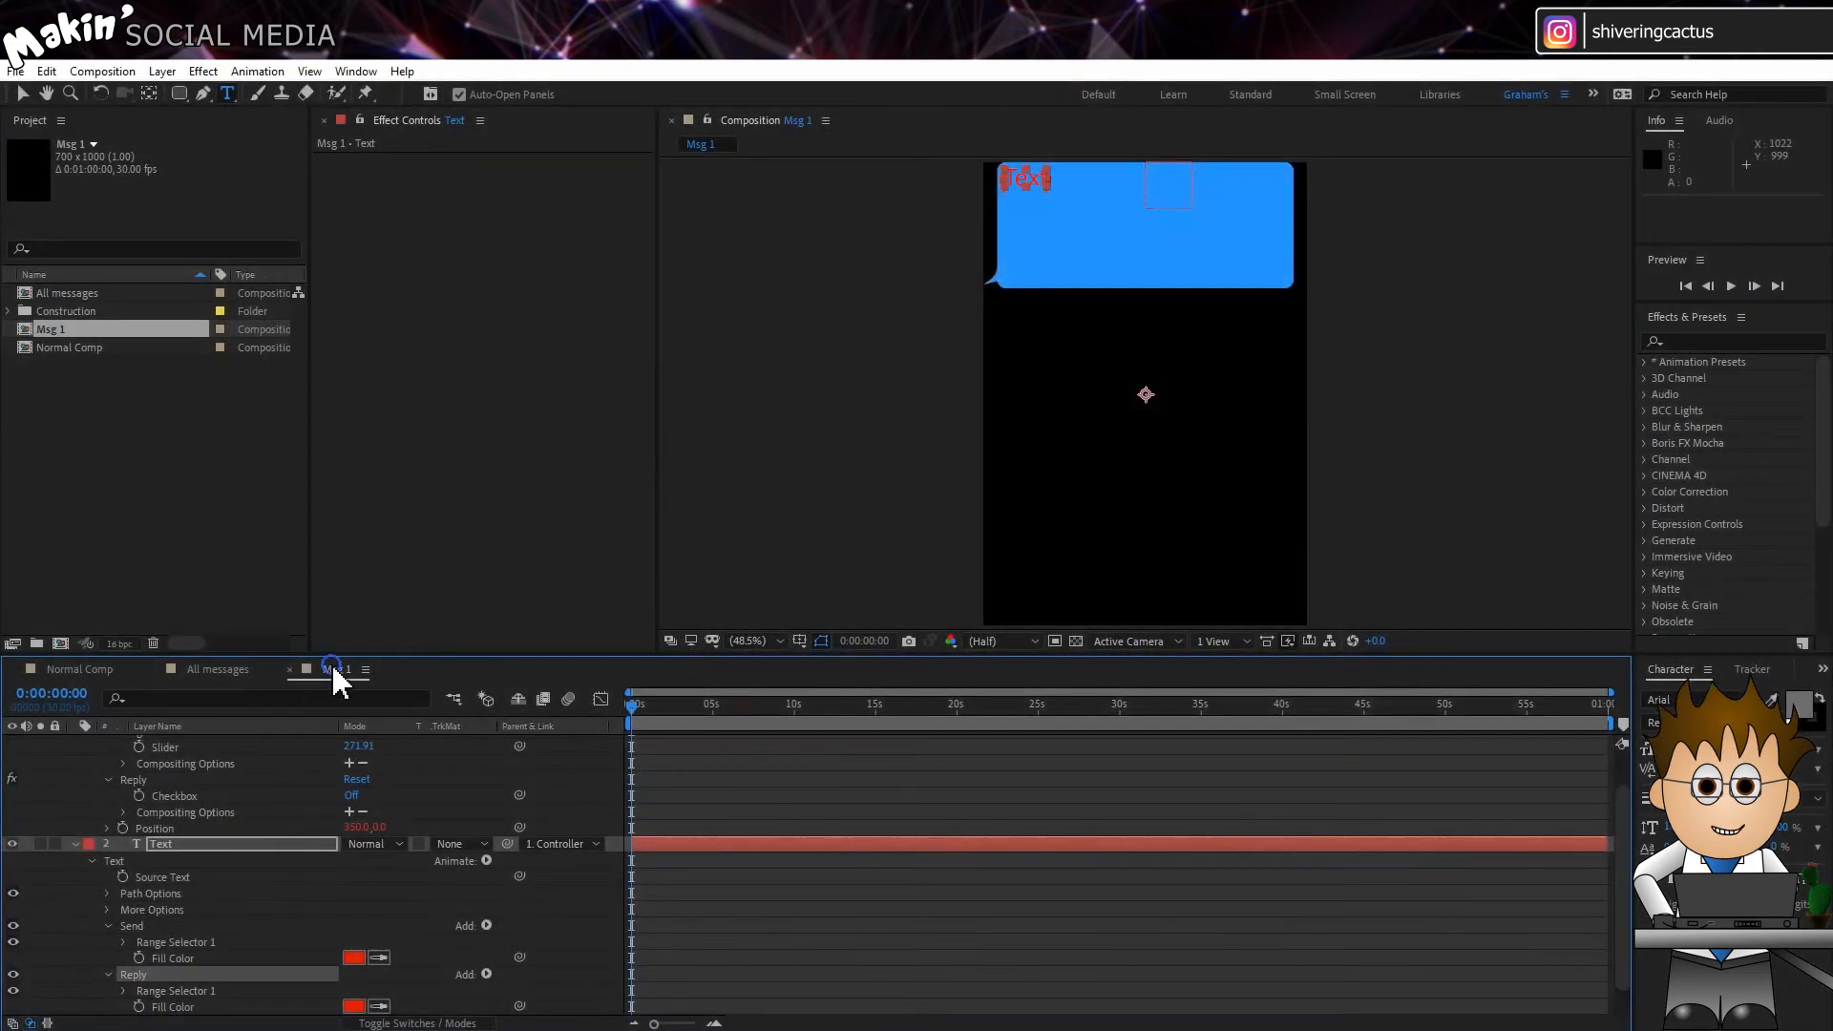
right_click(332, 668)
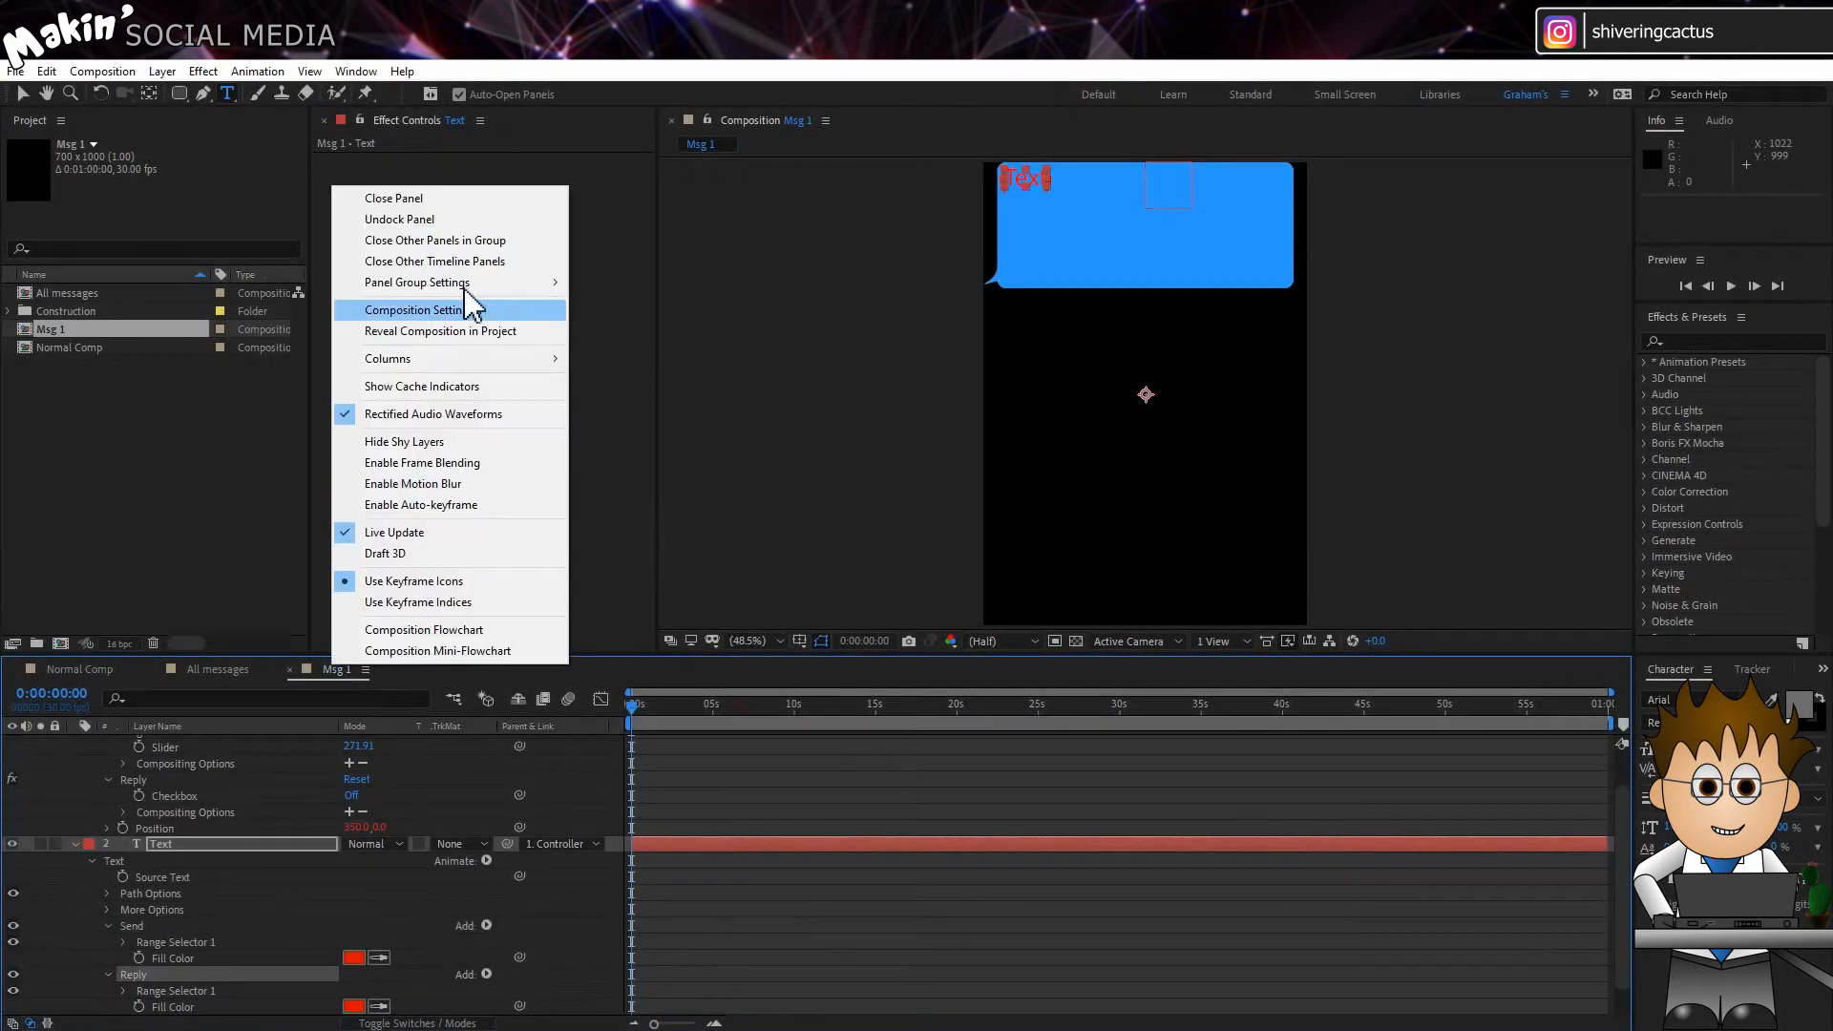
left_click(471, 233)
left_click_drag(353, 659, 547, 170)
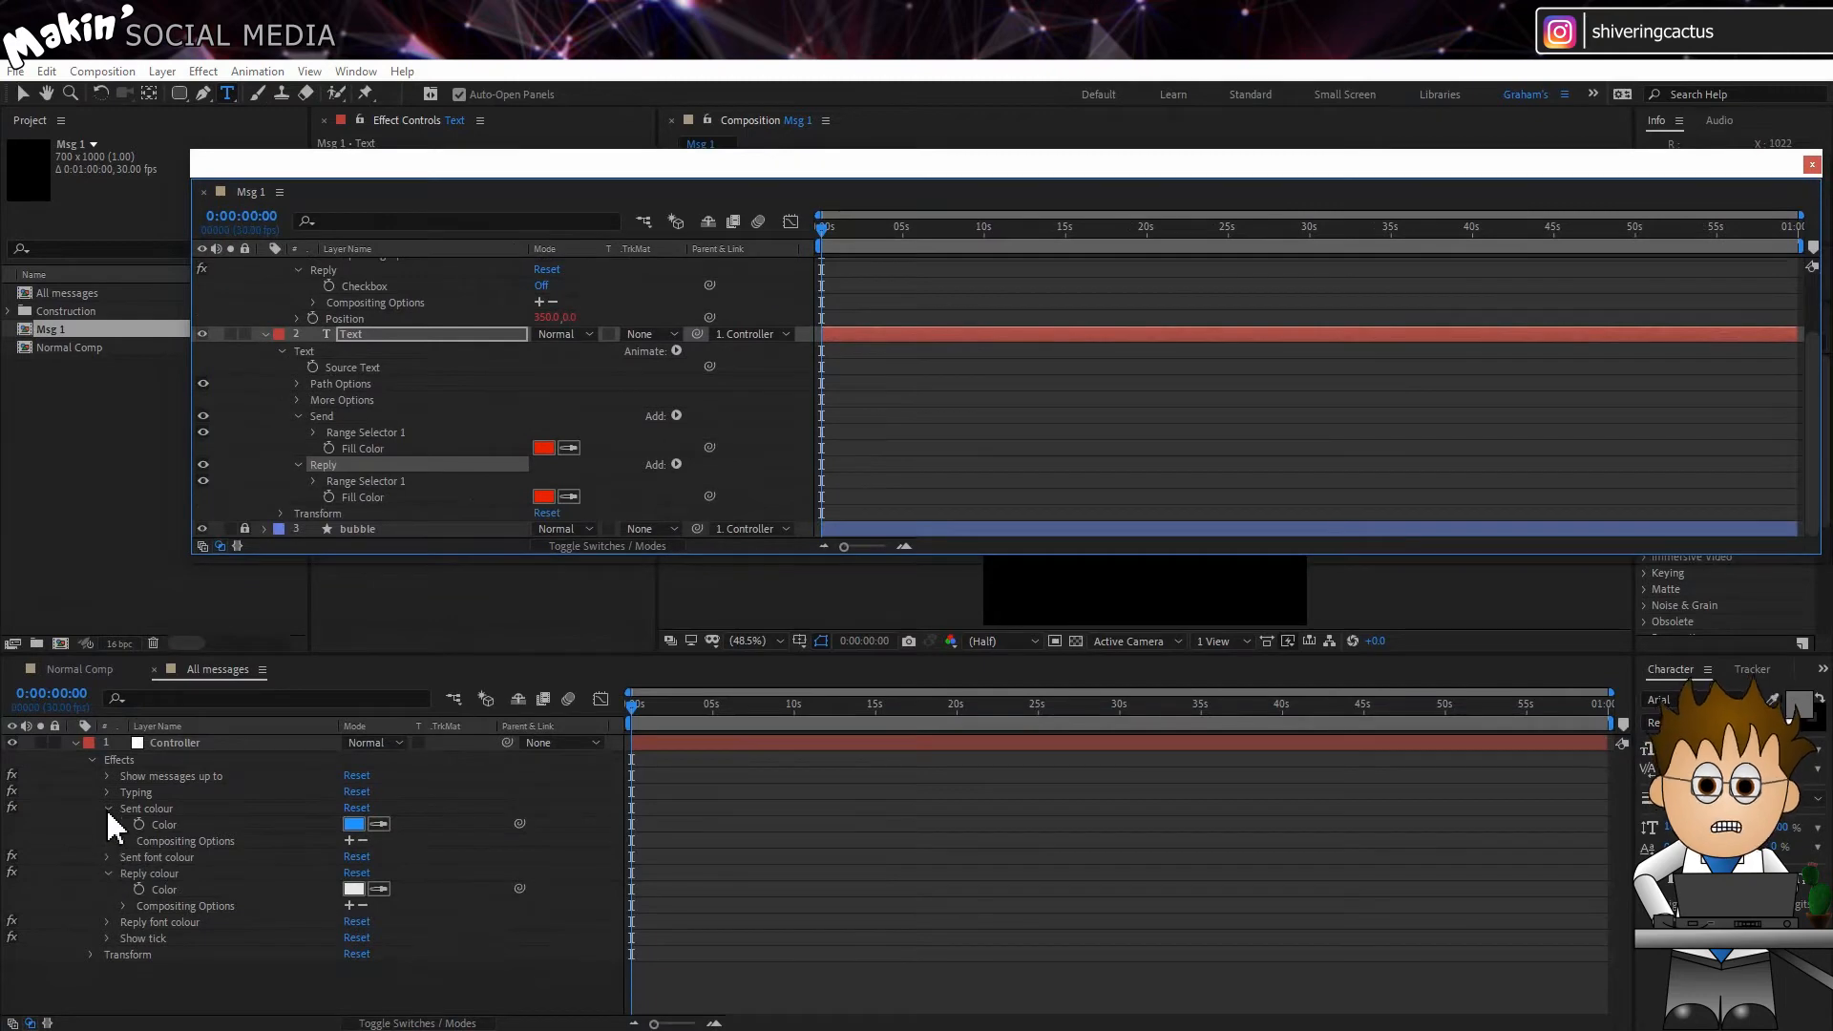
left_click(107, 857)
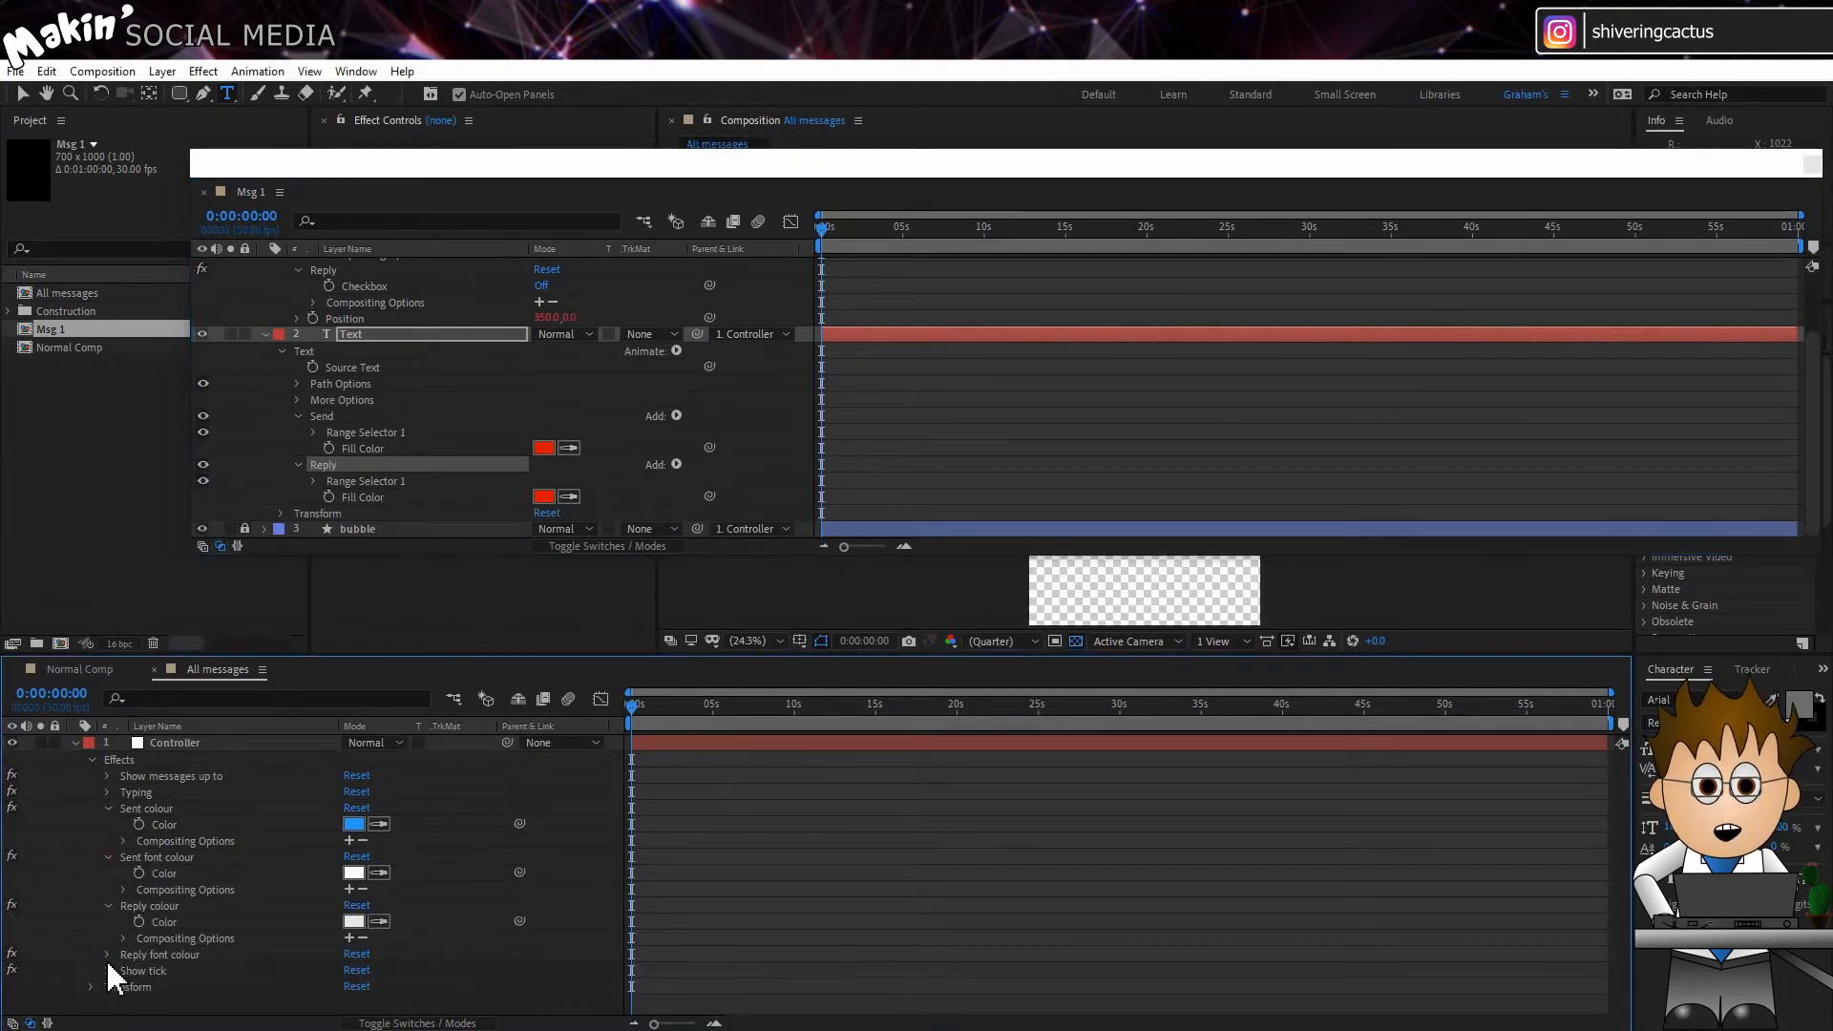
left_click(107, 955)
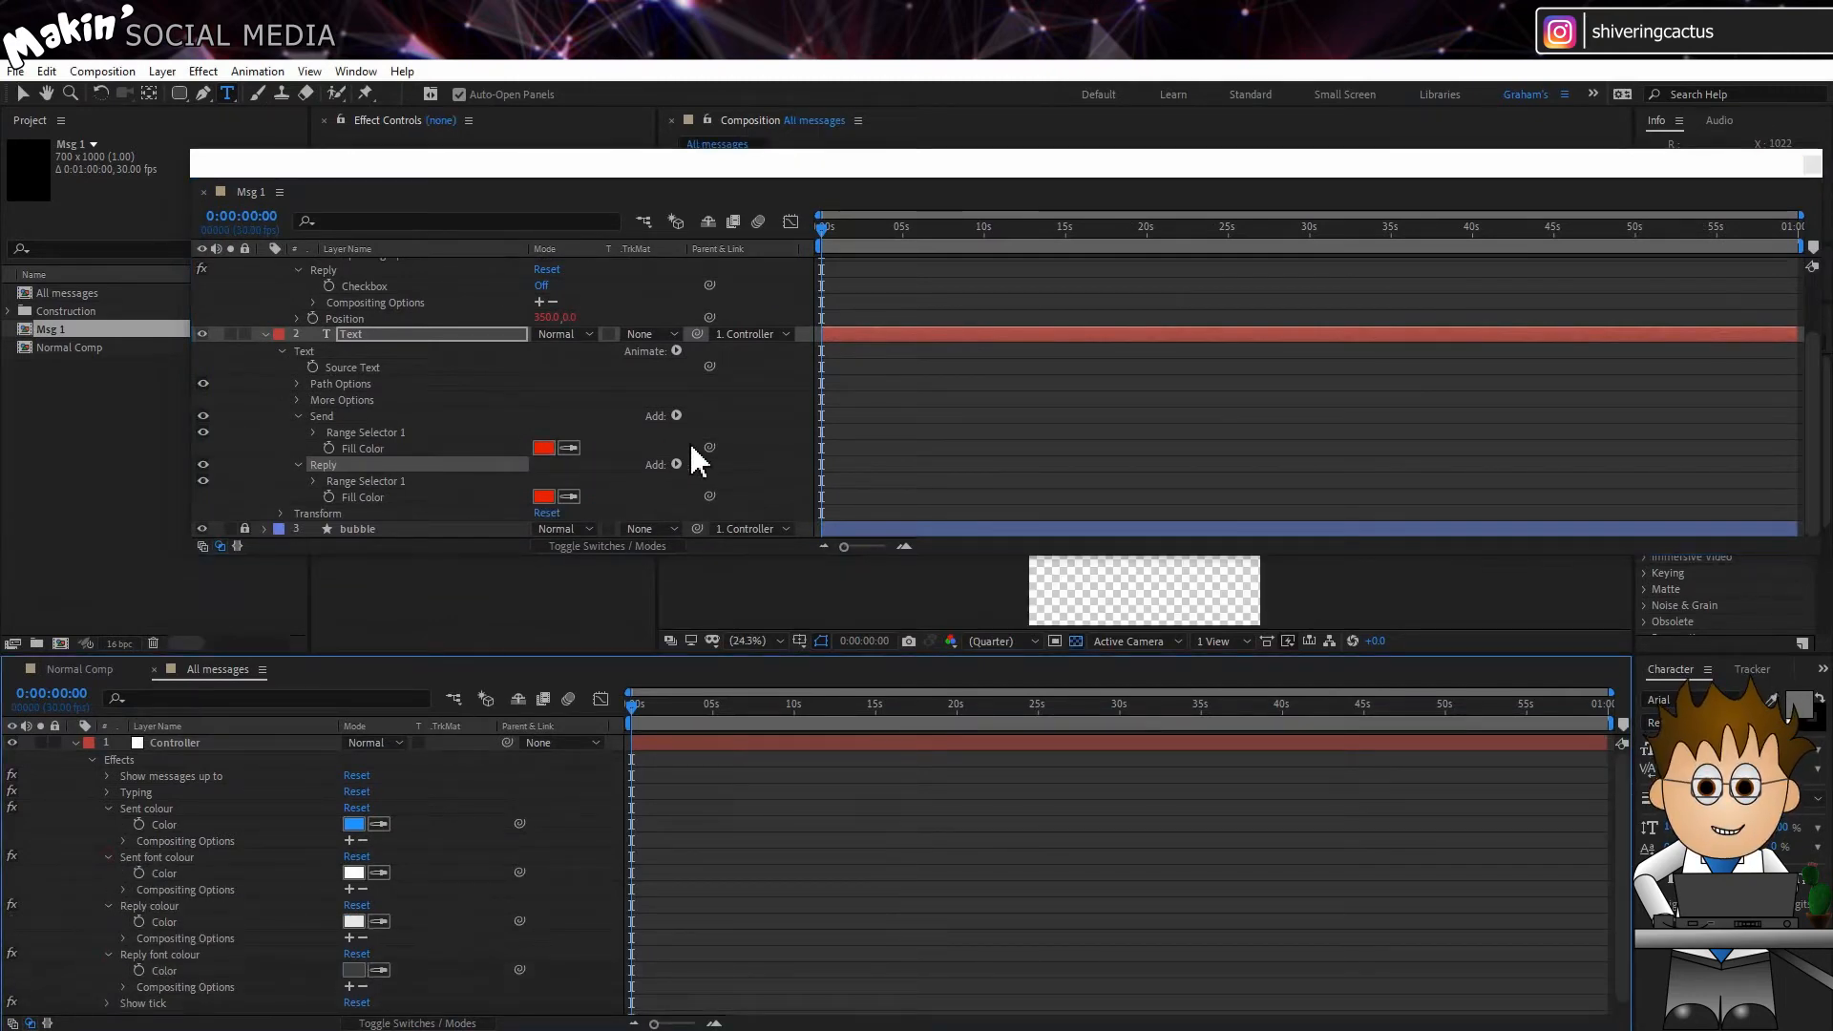
Step: Link the Send and Reply Fill Colors to the All messages Controller's Sent and Reply font colours, and redock the Msg 1 timeline
left_click_drag(710, 447, 359, 874)
left_click_drag(709, 495, 355, 972)
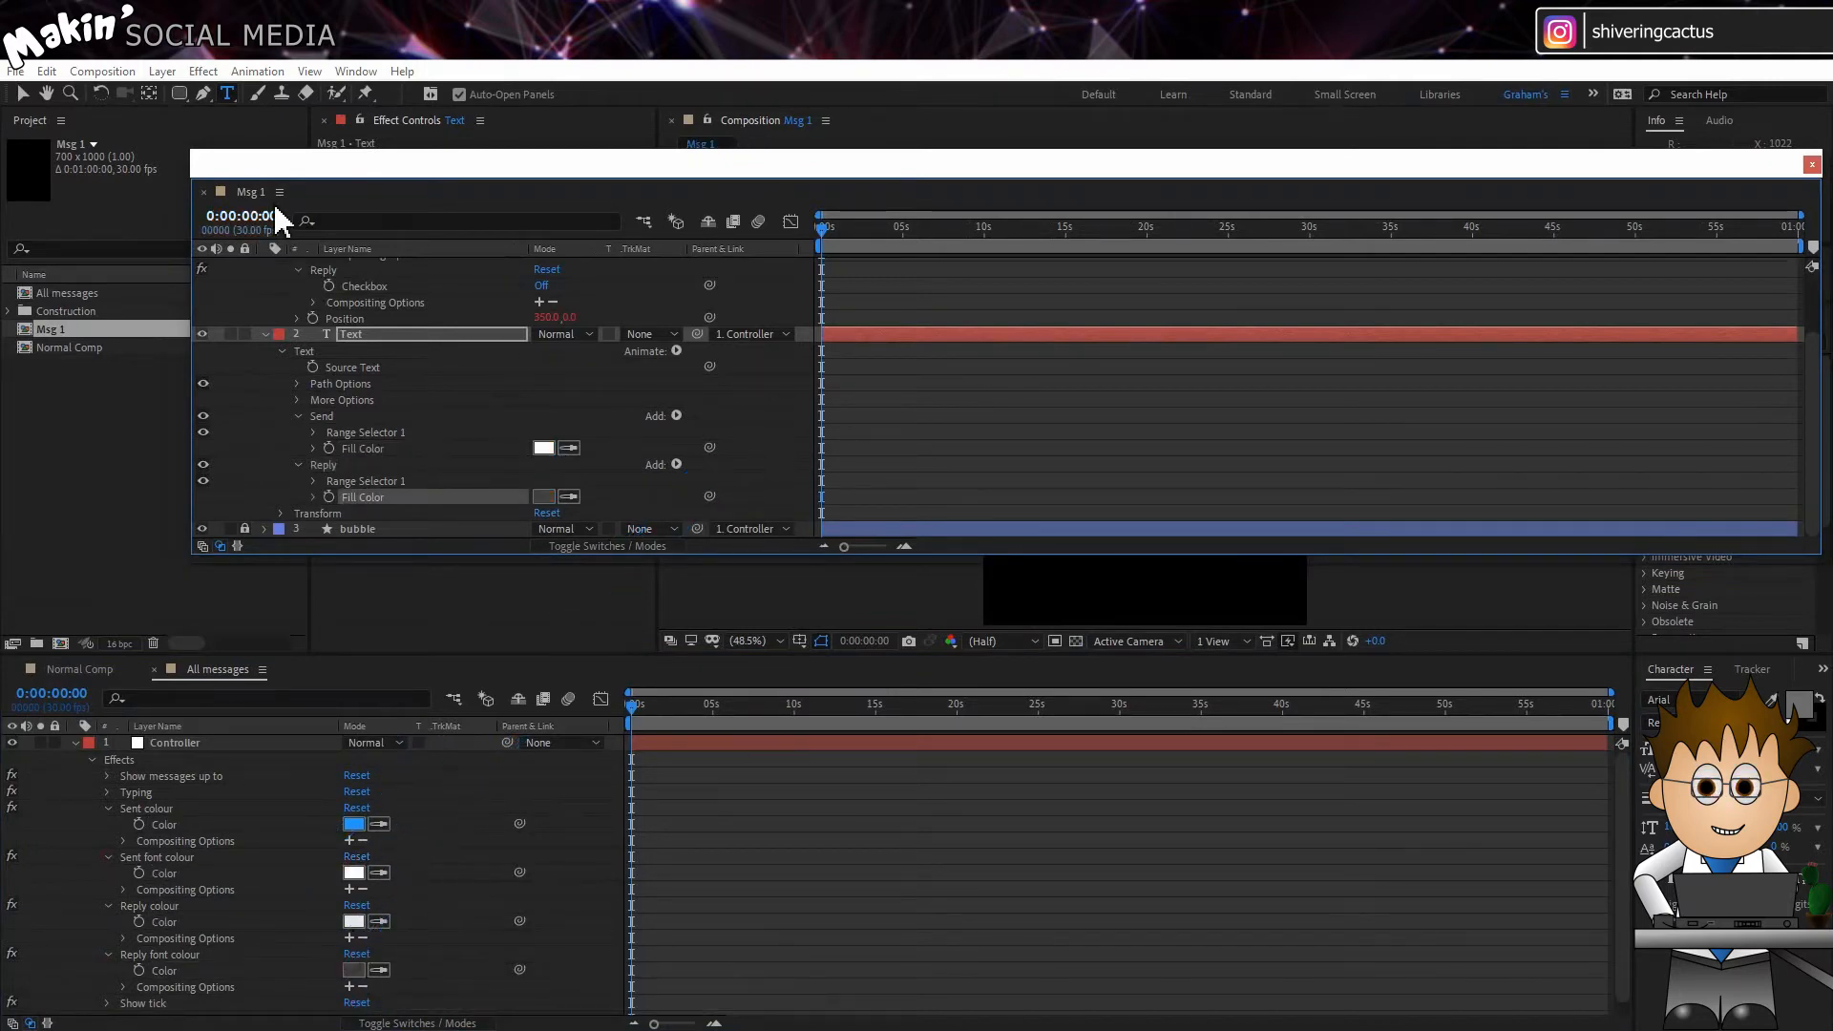
left_click_drag(249, 194, 319, 688)
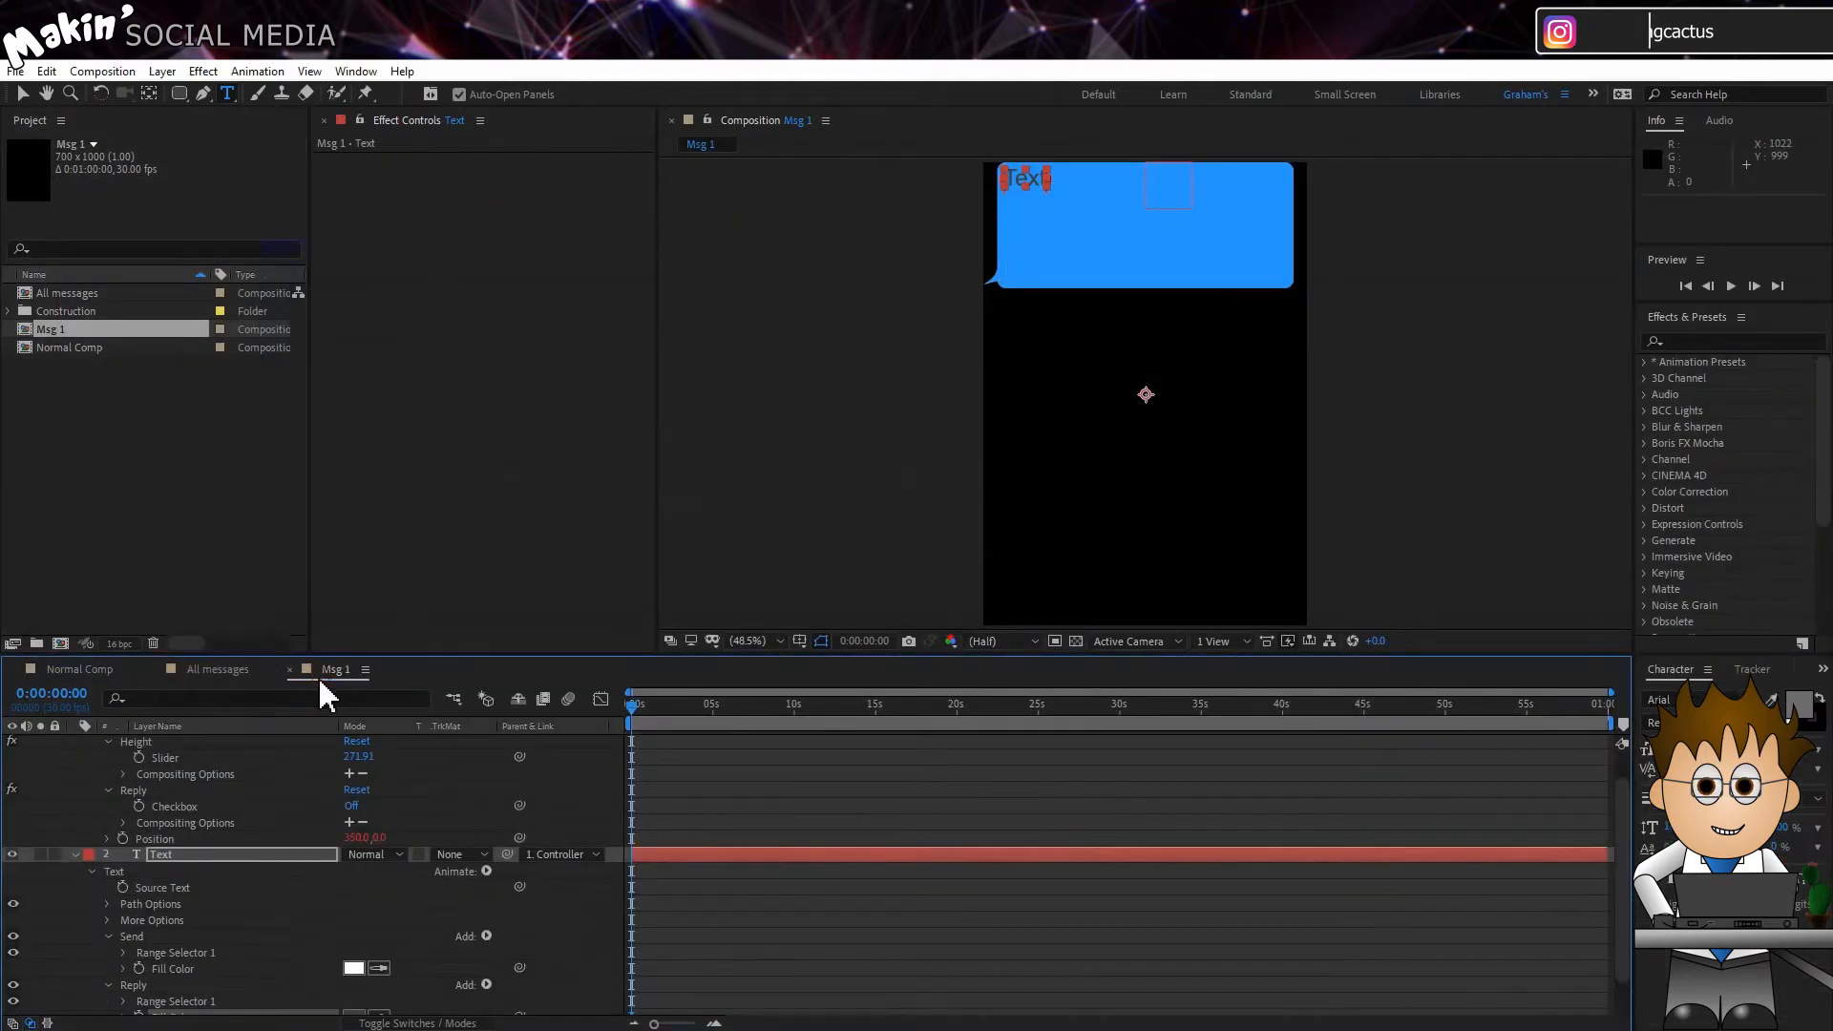
left_click(76, 891)
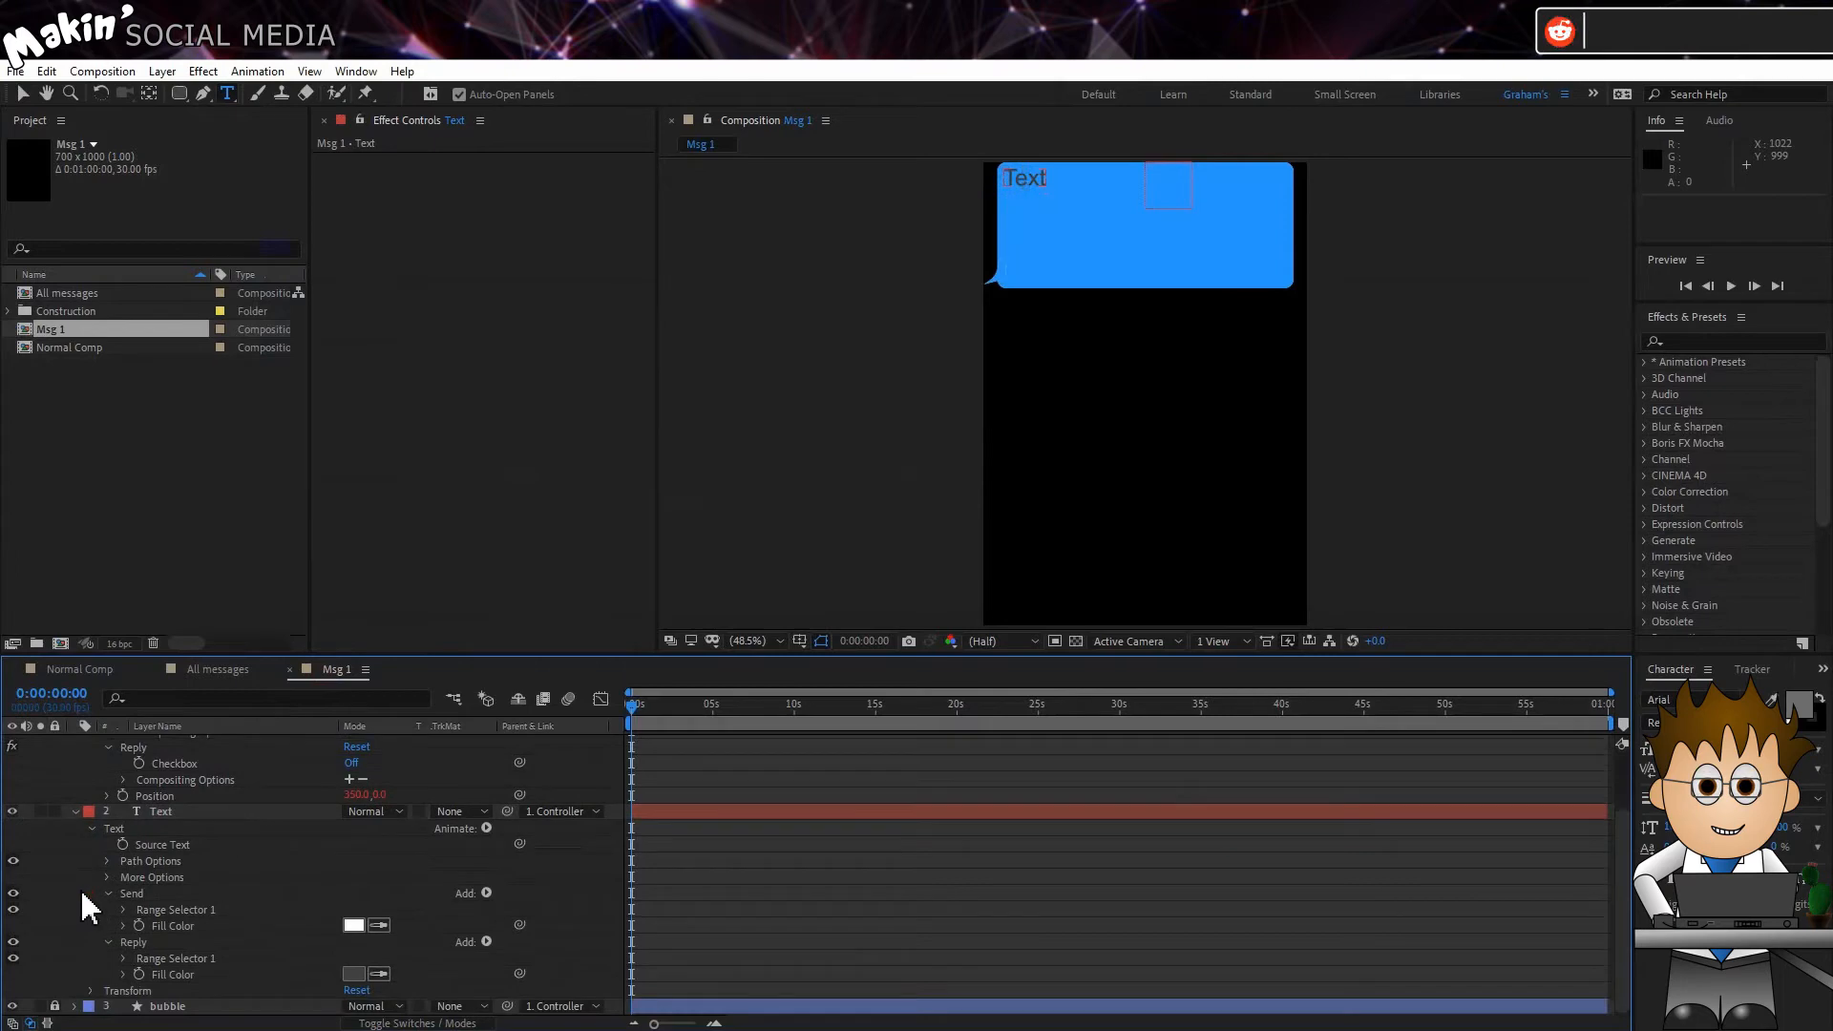
Step: Give the Send animator's Range Selector End an expression returning 100 when the Msg 1 Controller's Reply checkbox equals 1, else 0
left_click(124, 910)
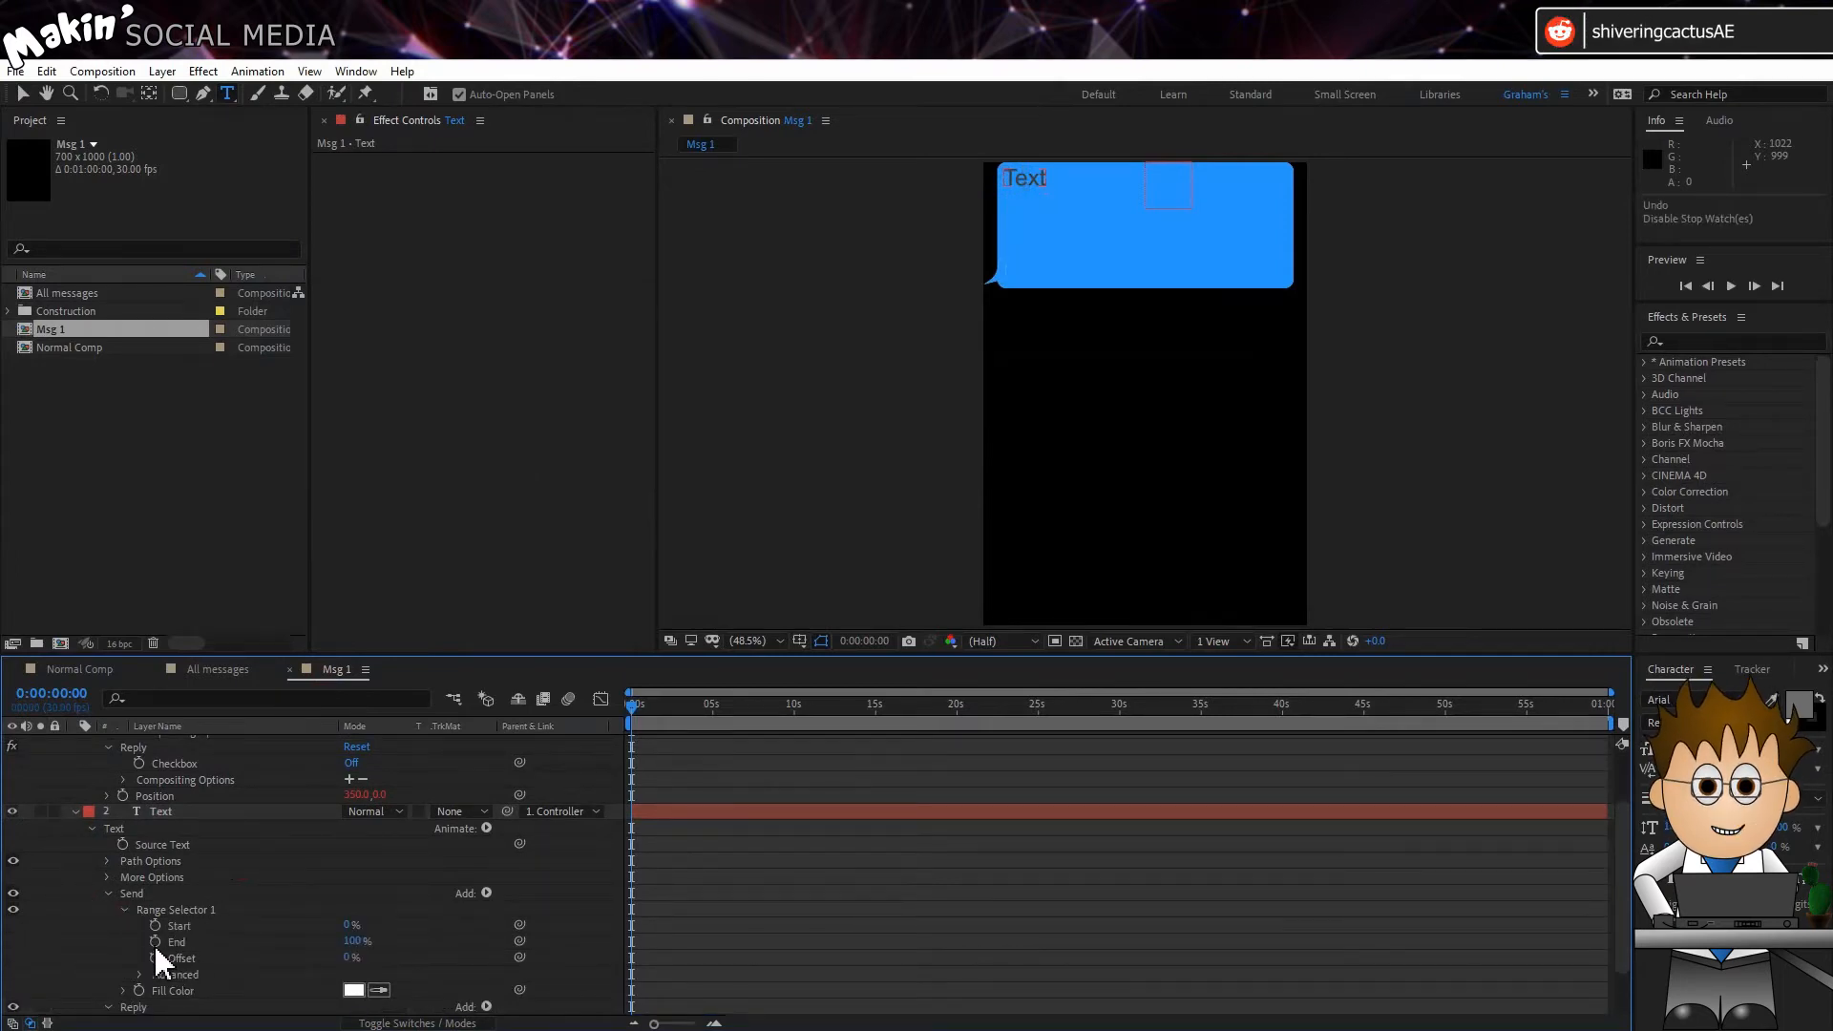
left_click(154, 942, "alt")
type("if (")
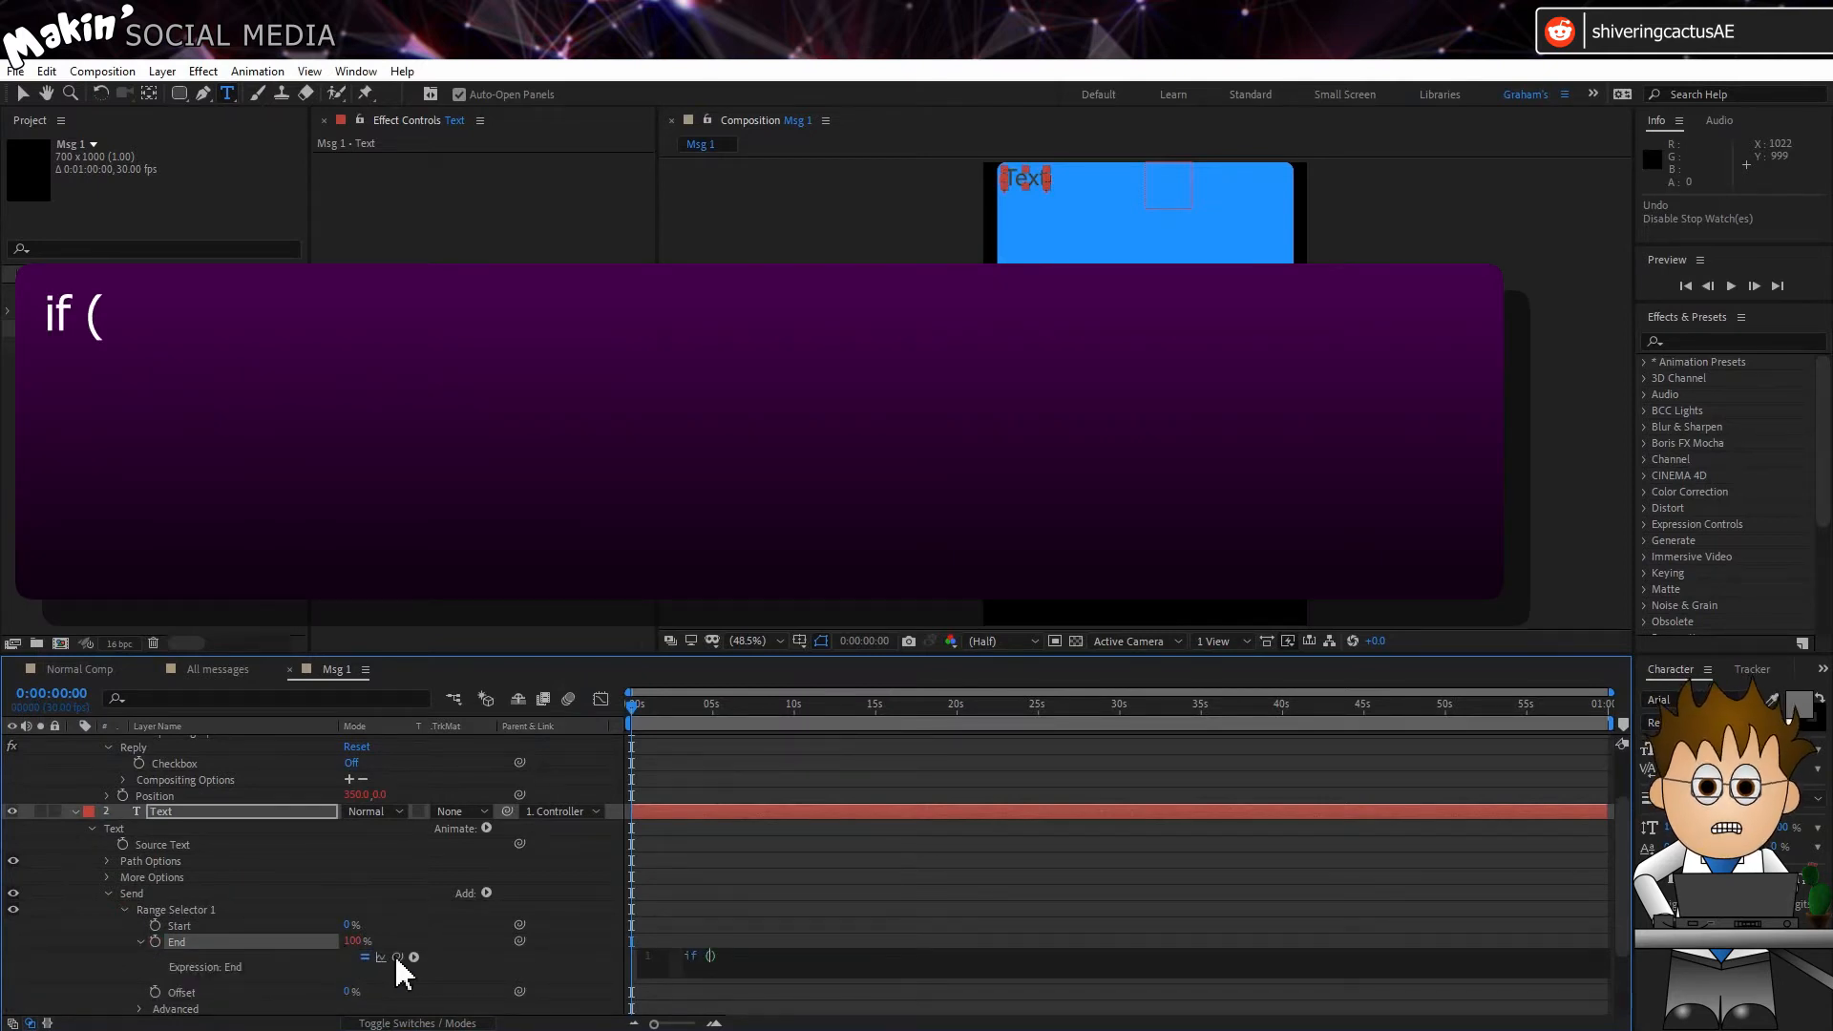
left_click_drag(397, 957, 178, 759)
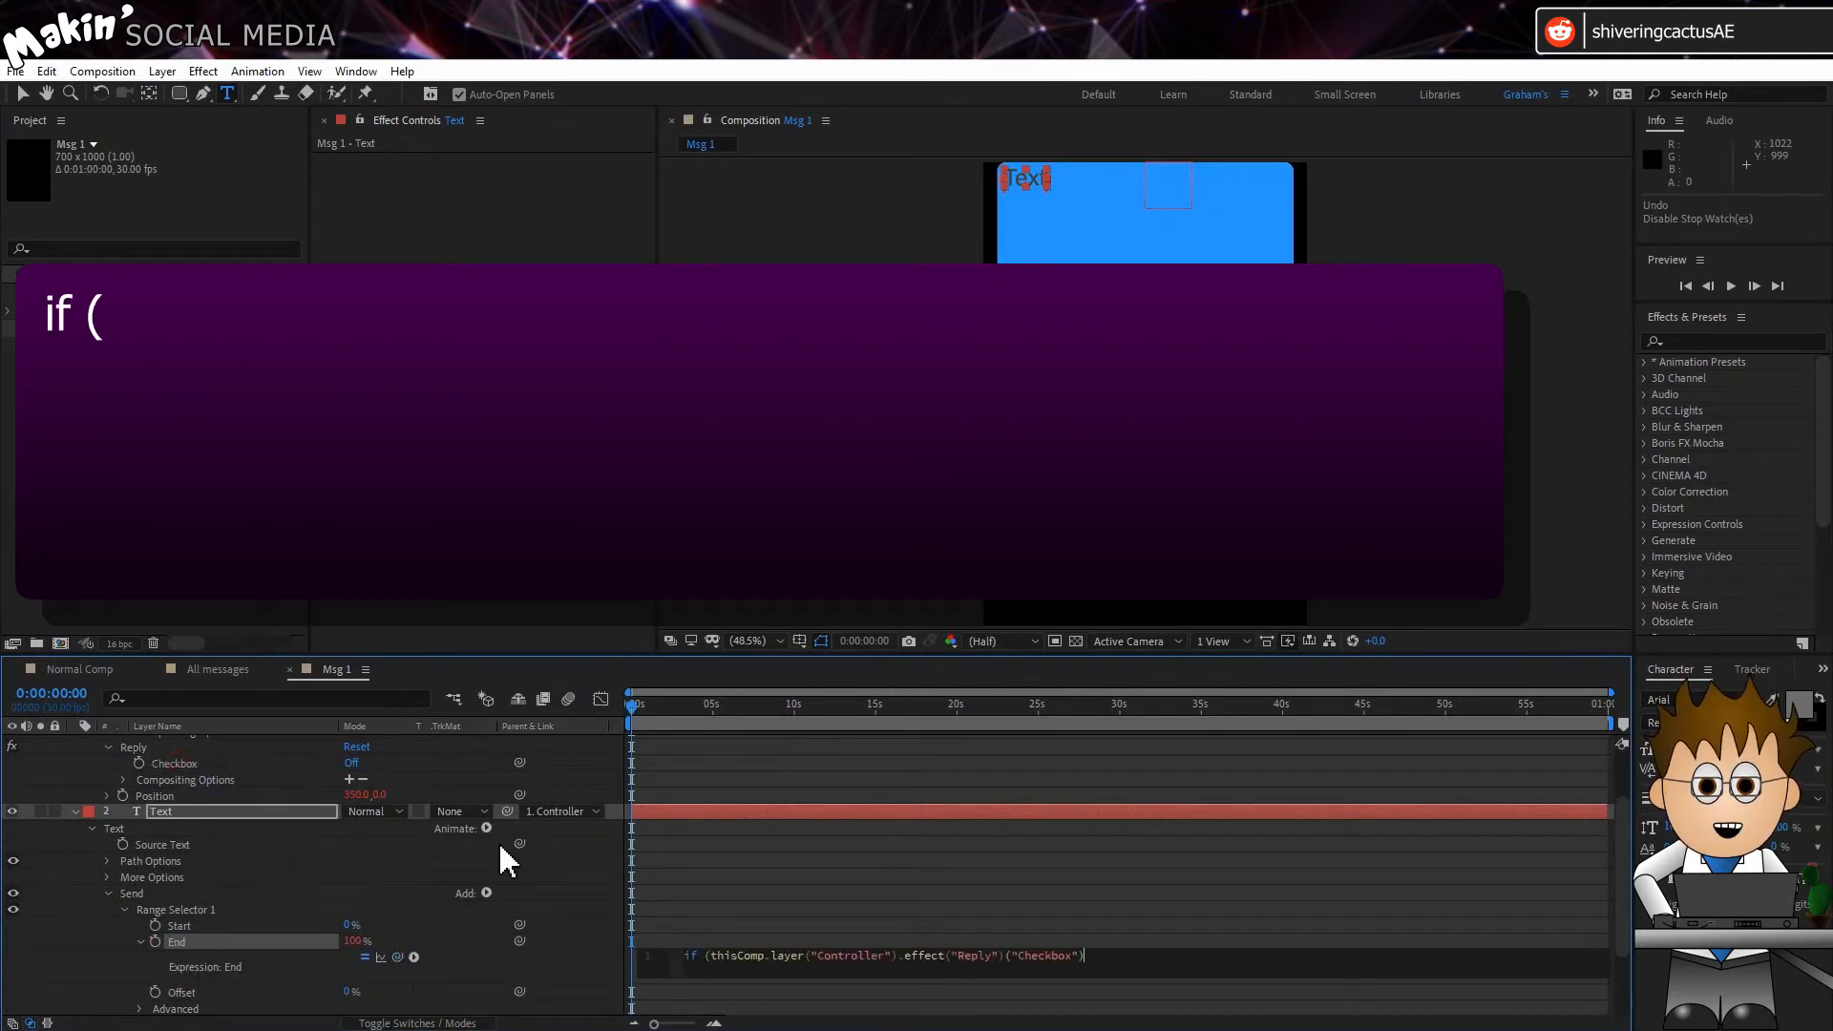
type("== 1) {")
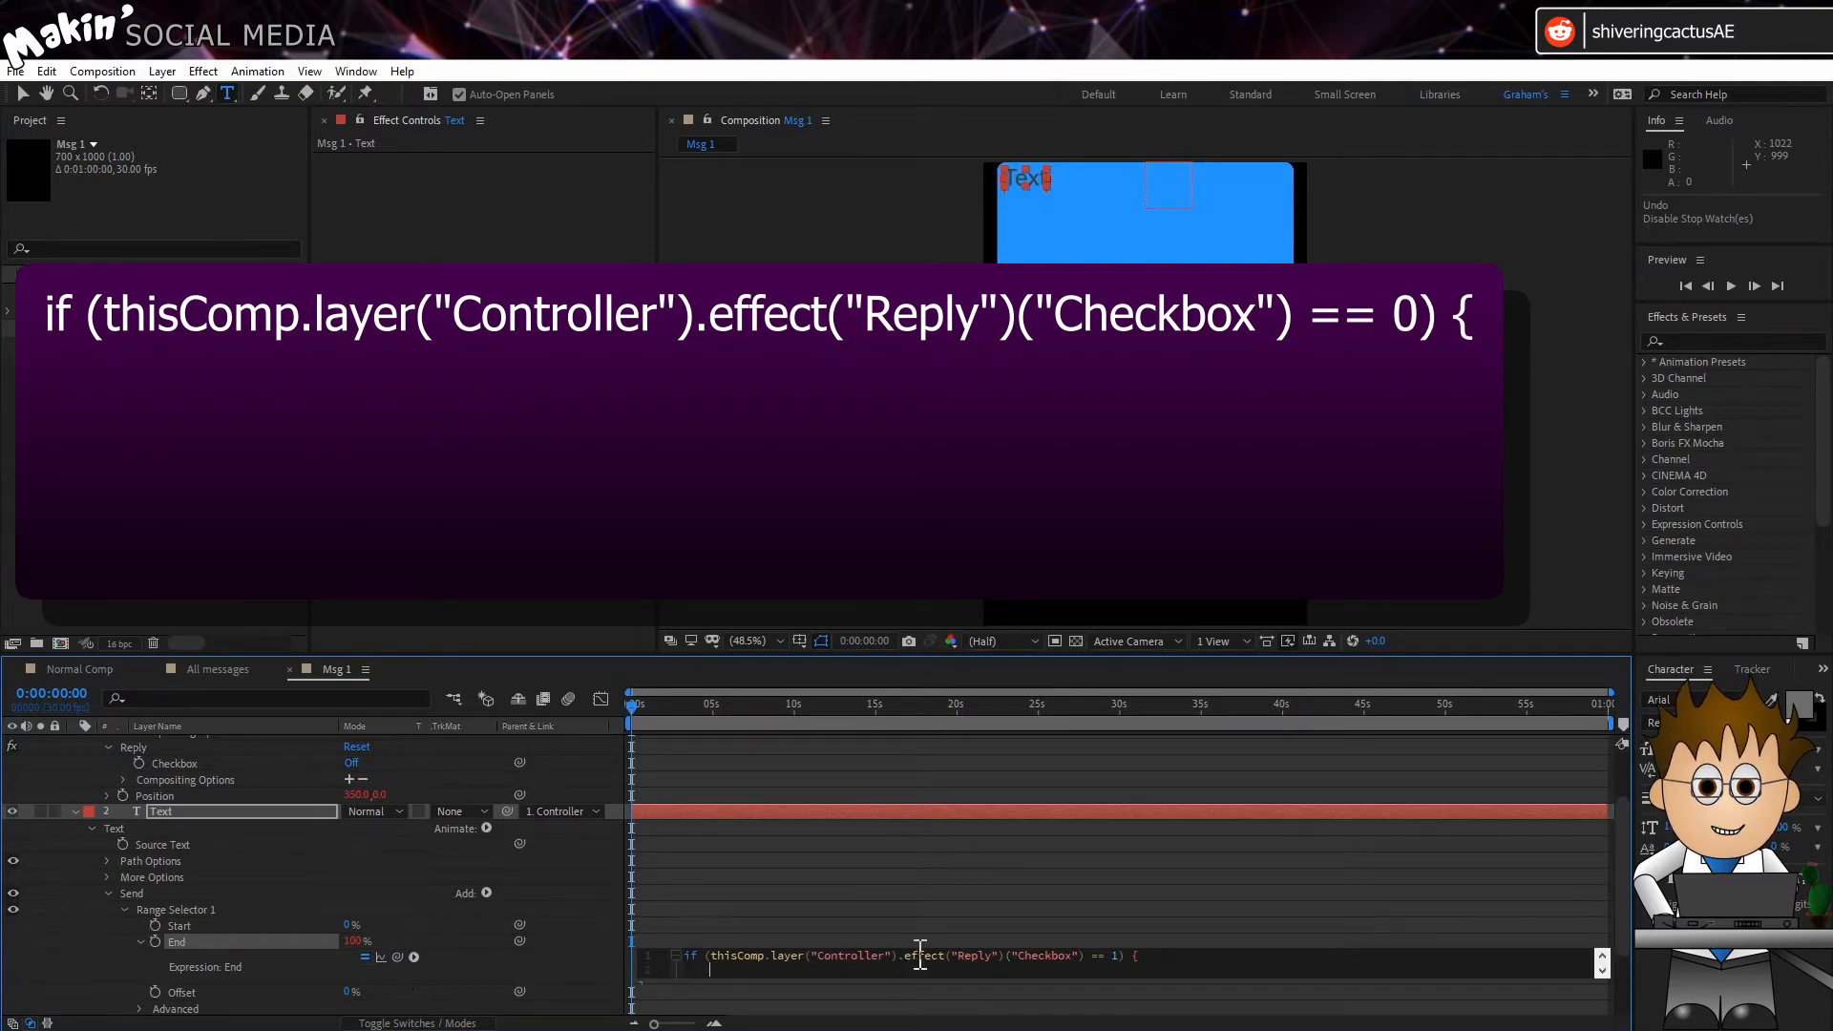
key("Return")
type("}")
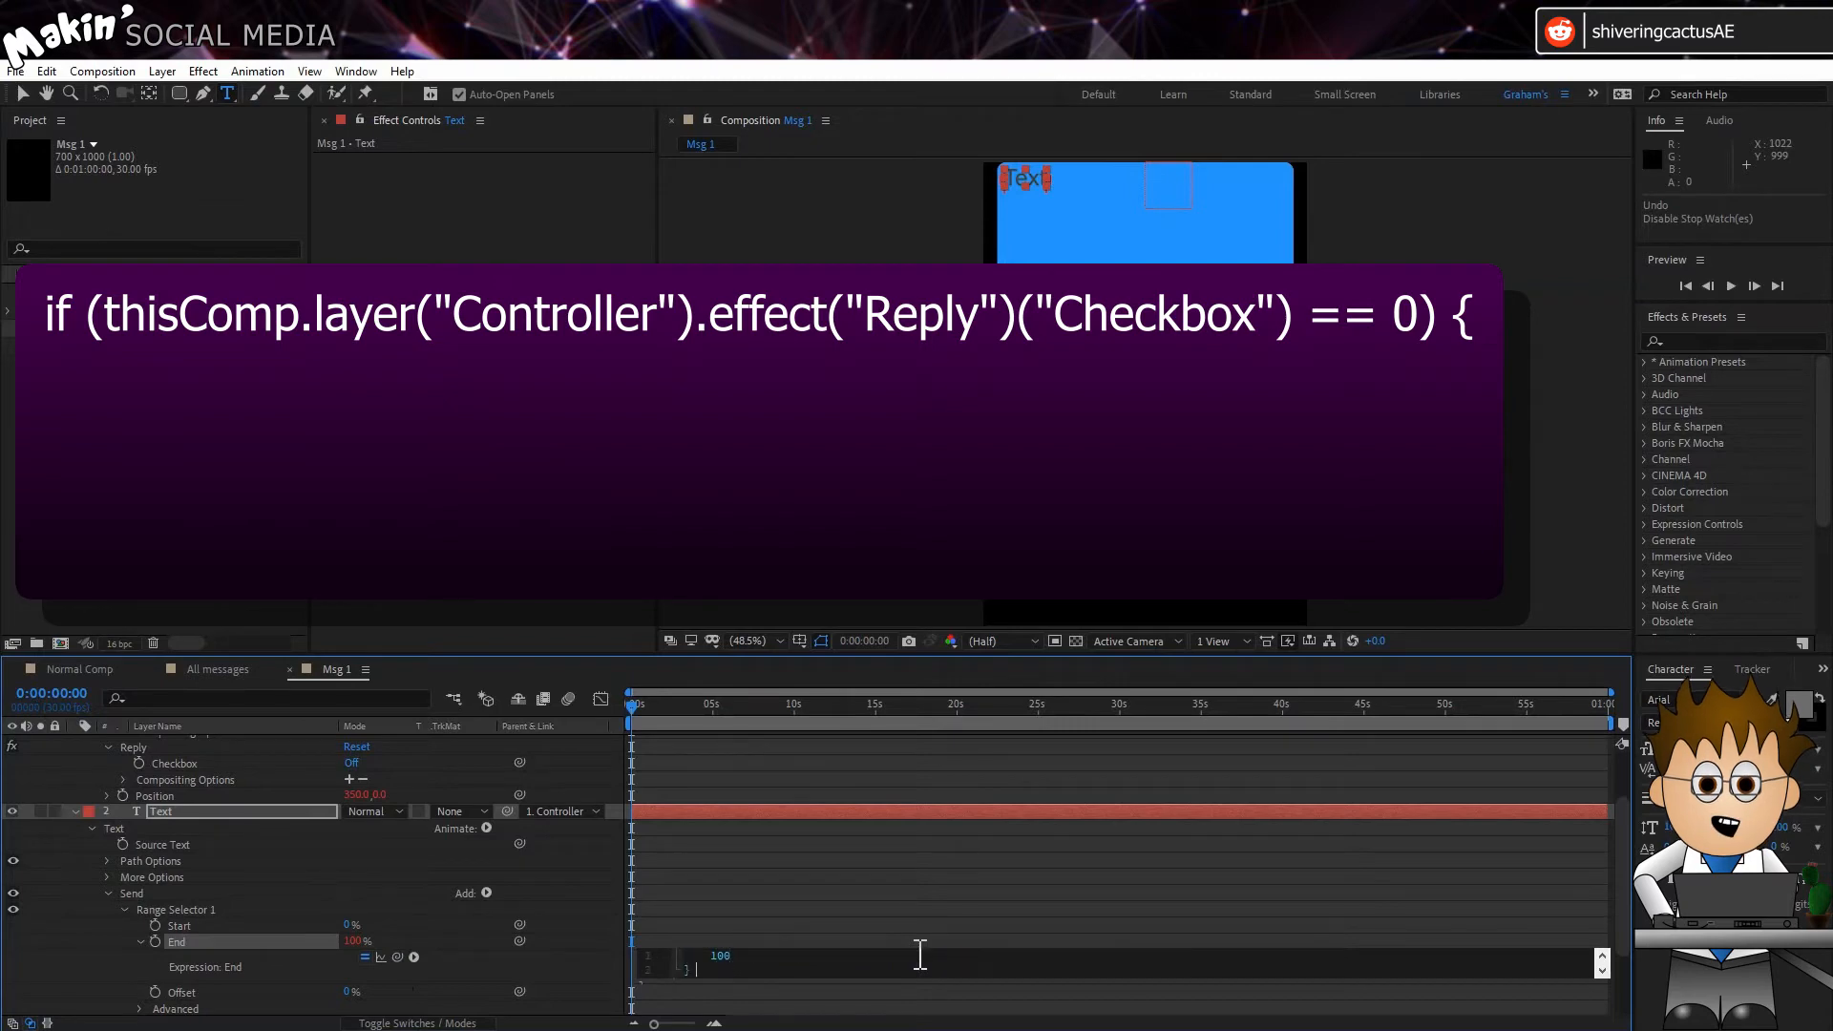
type(" else ")
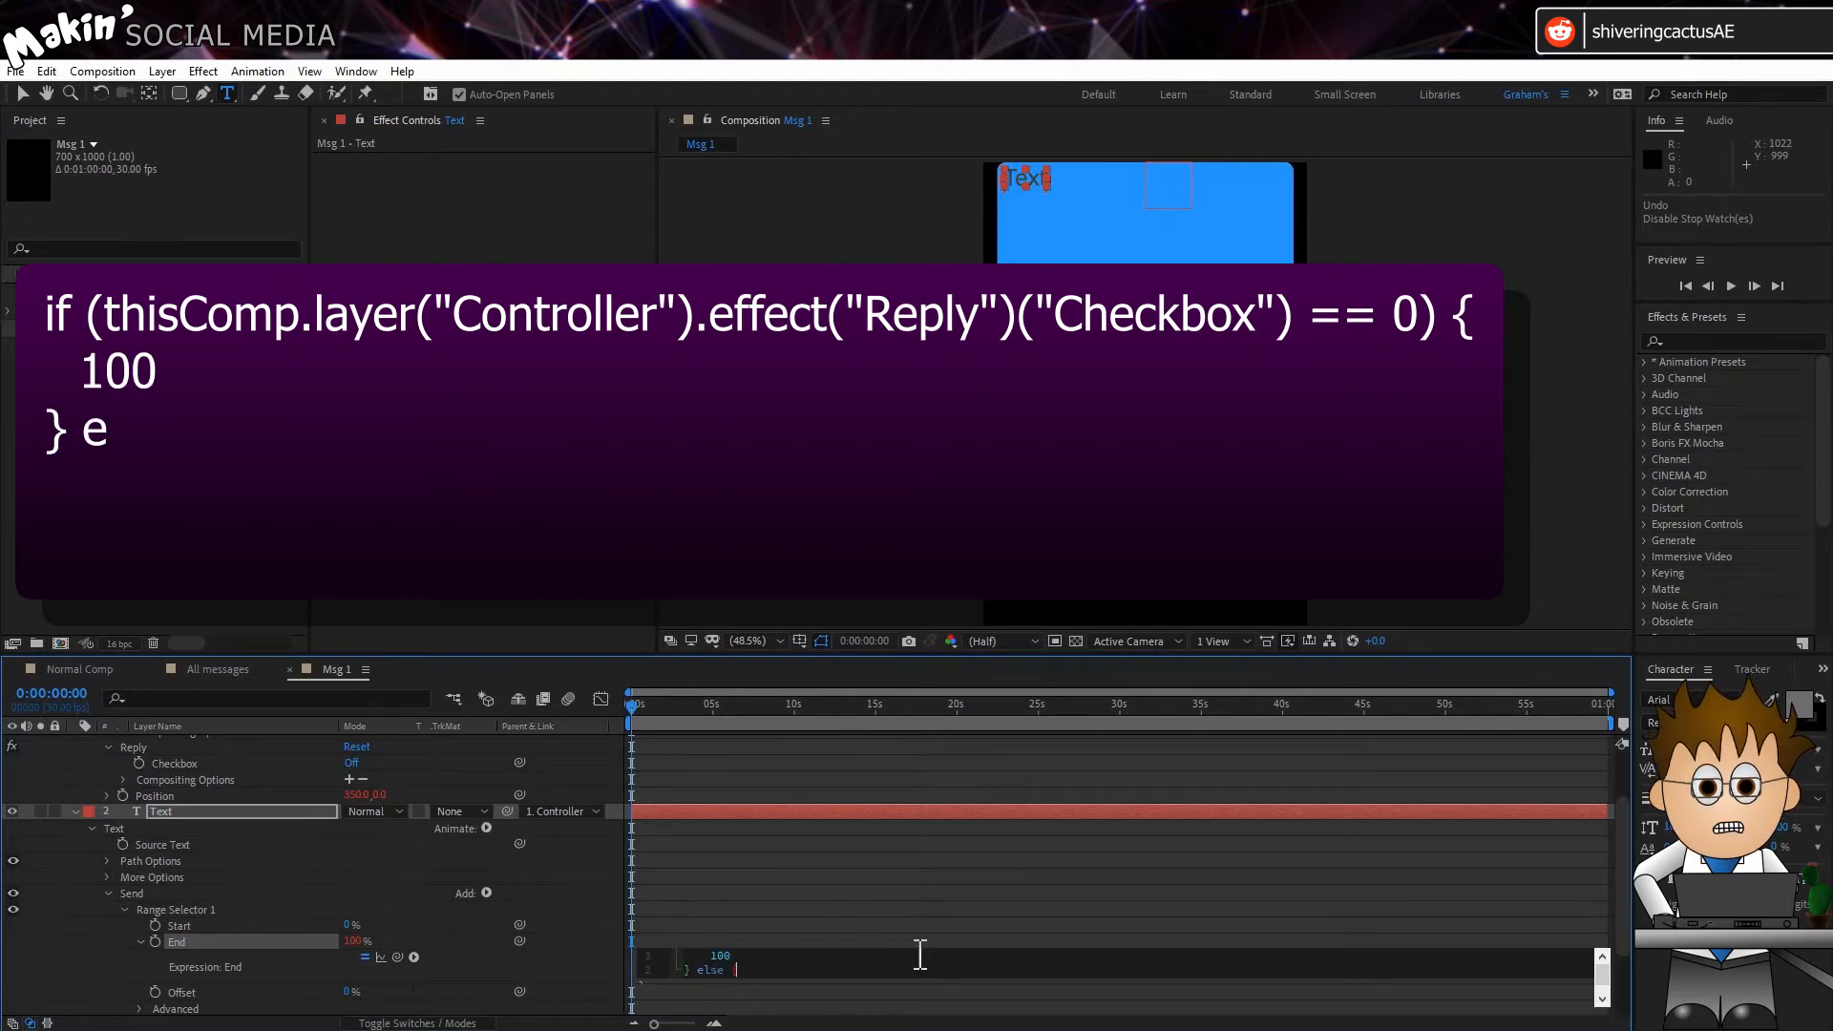
type("{")
key("Return")
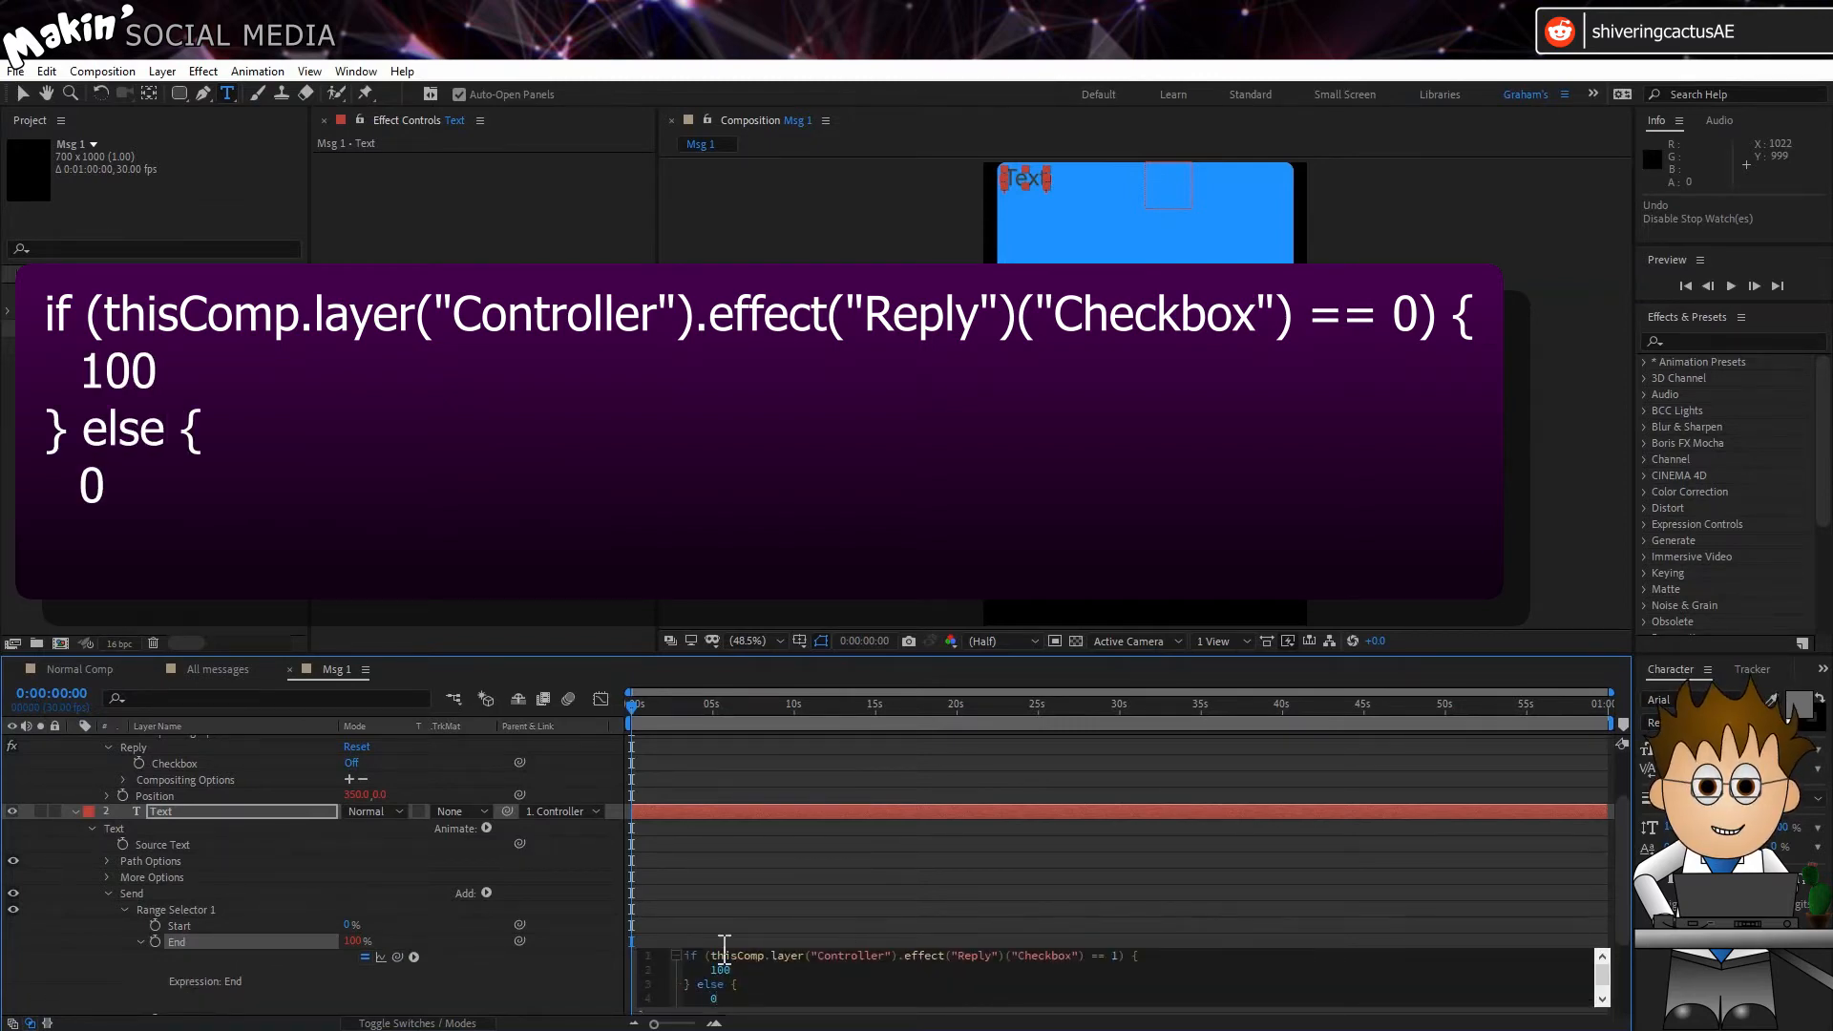
left_click(587, 993)
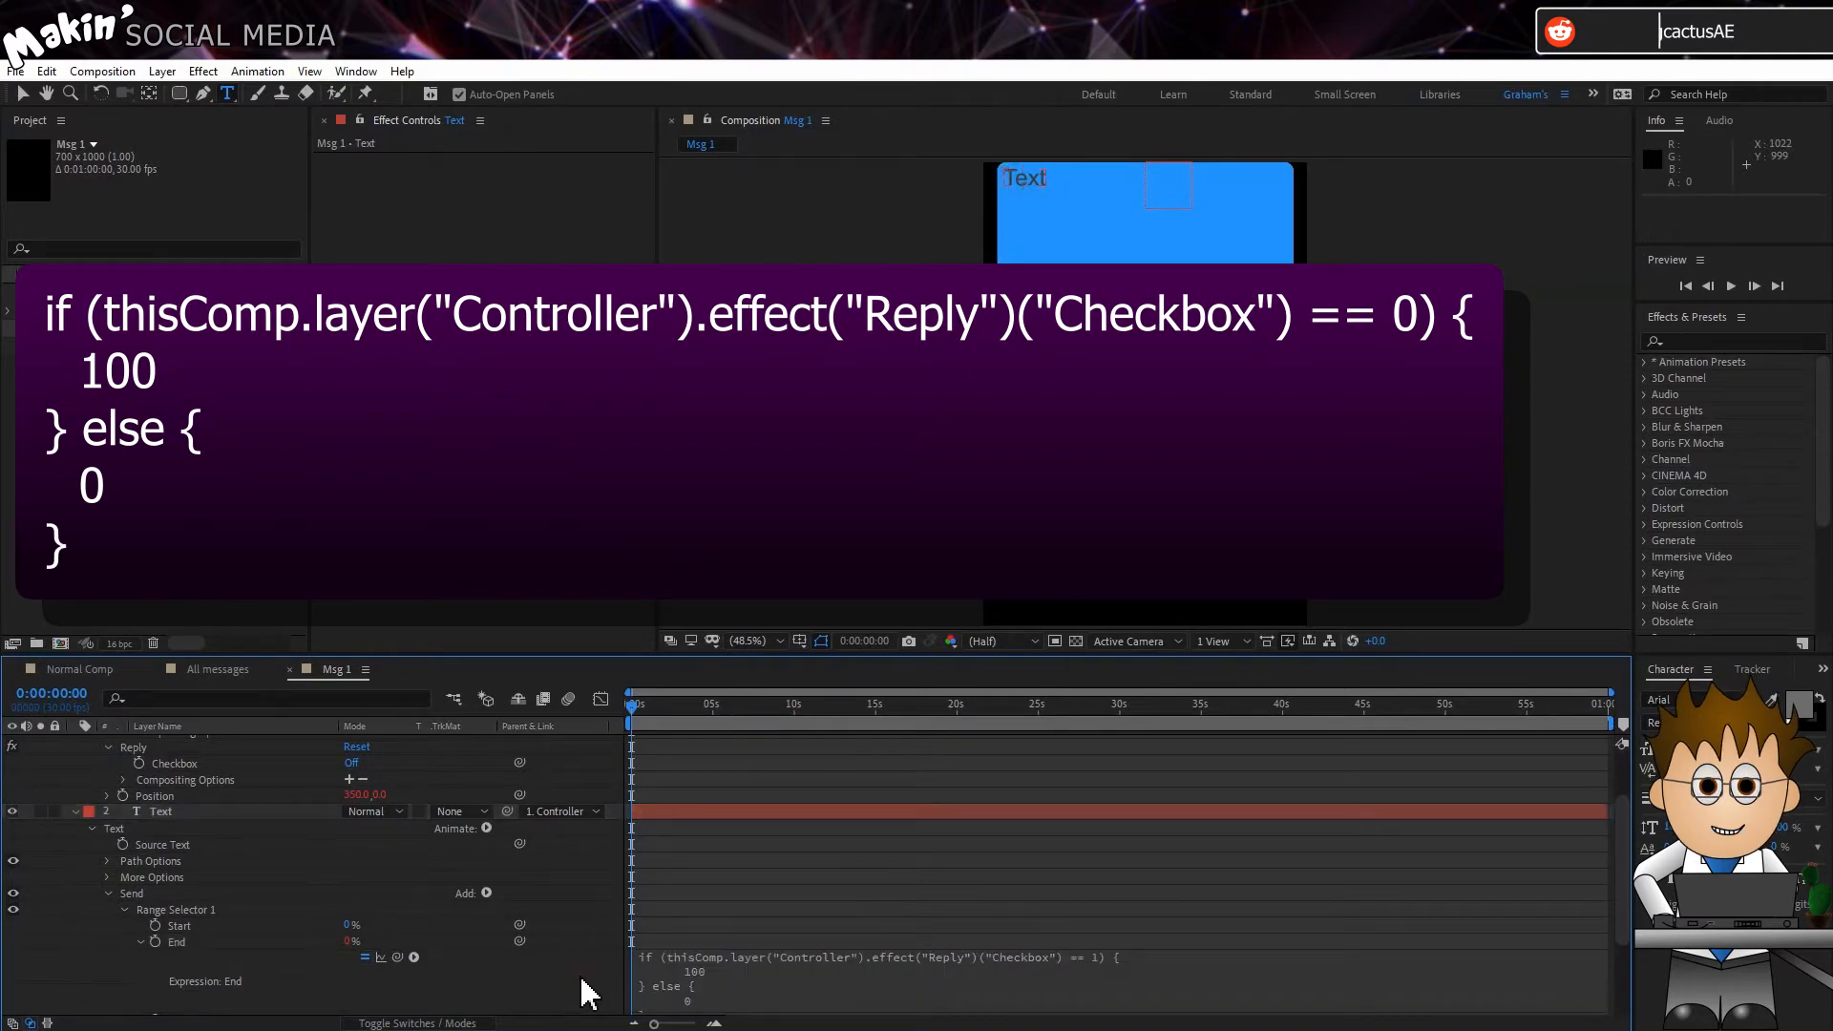
Step: Copy the Send End expression to the Reply animator's Range Selector End and change its checkbox comparison to 0
scroll(583, 993, "down", 2)
left_click(716, 873)
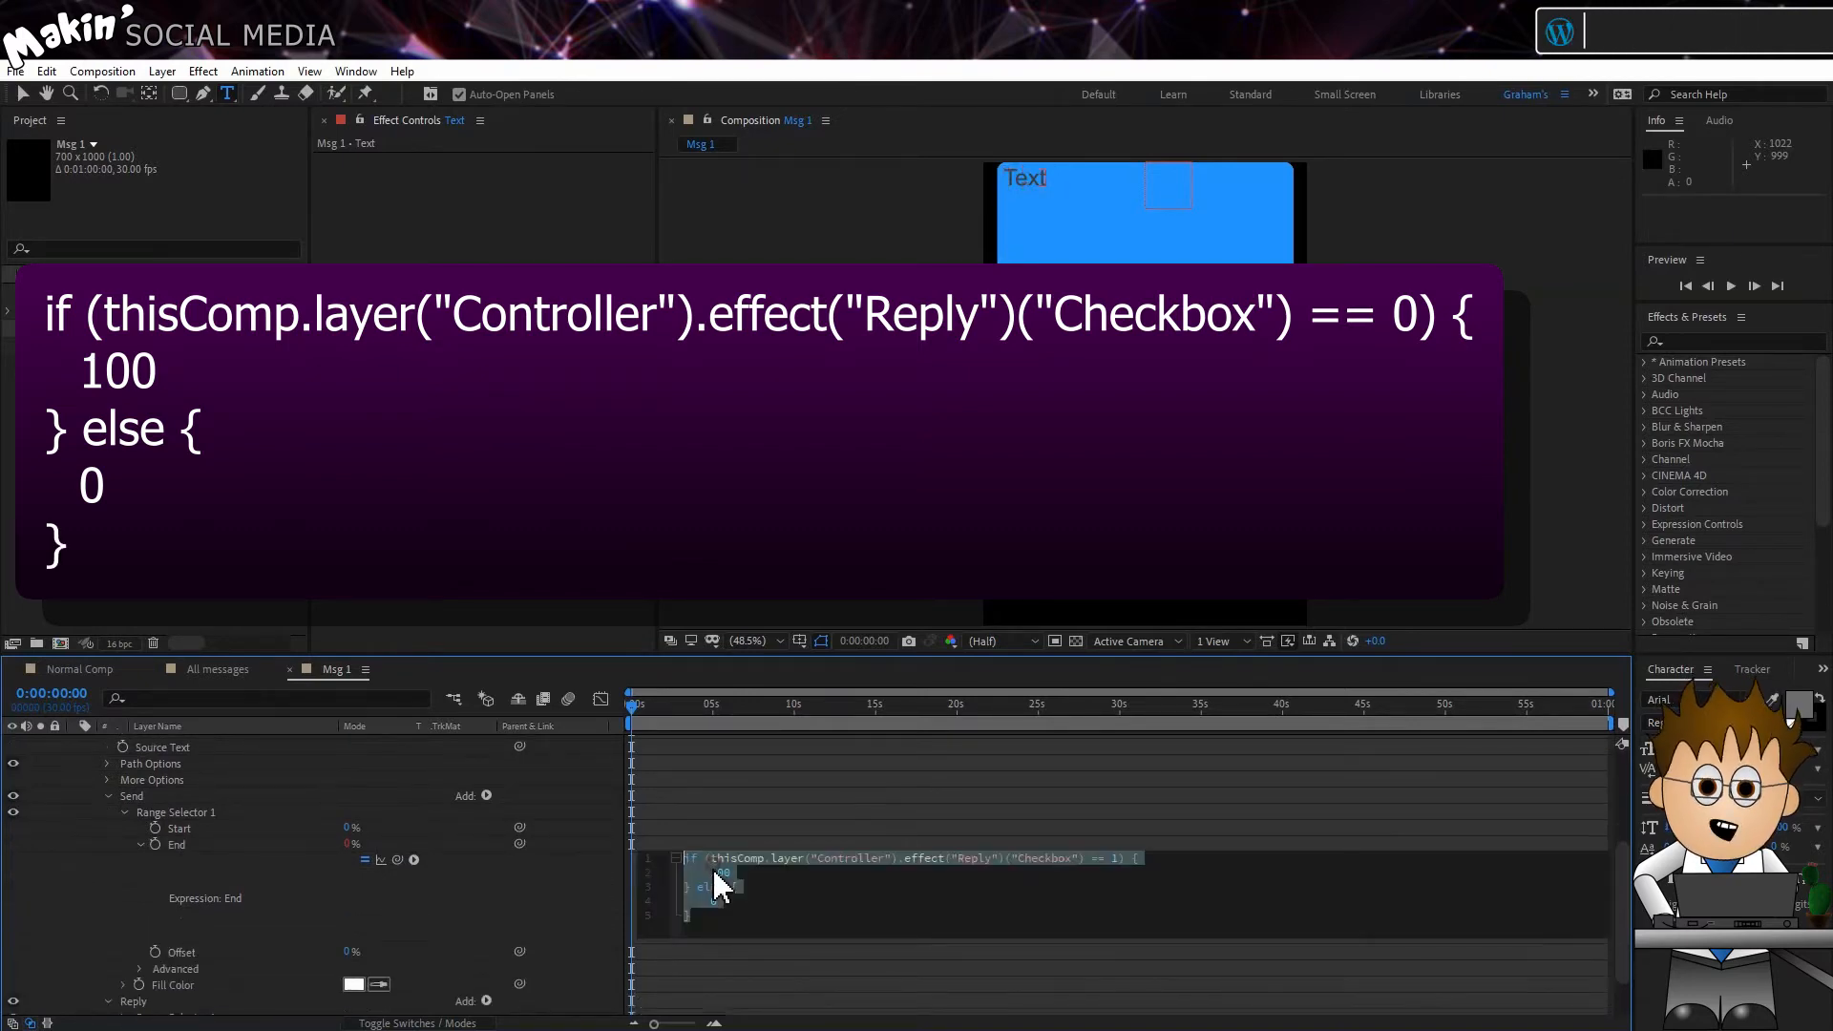
right_click(715, 876)
left_click(753, 787)
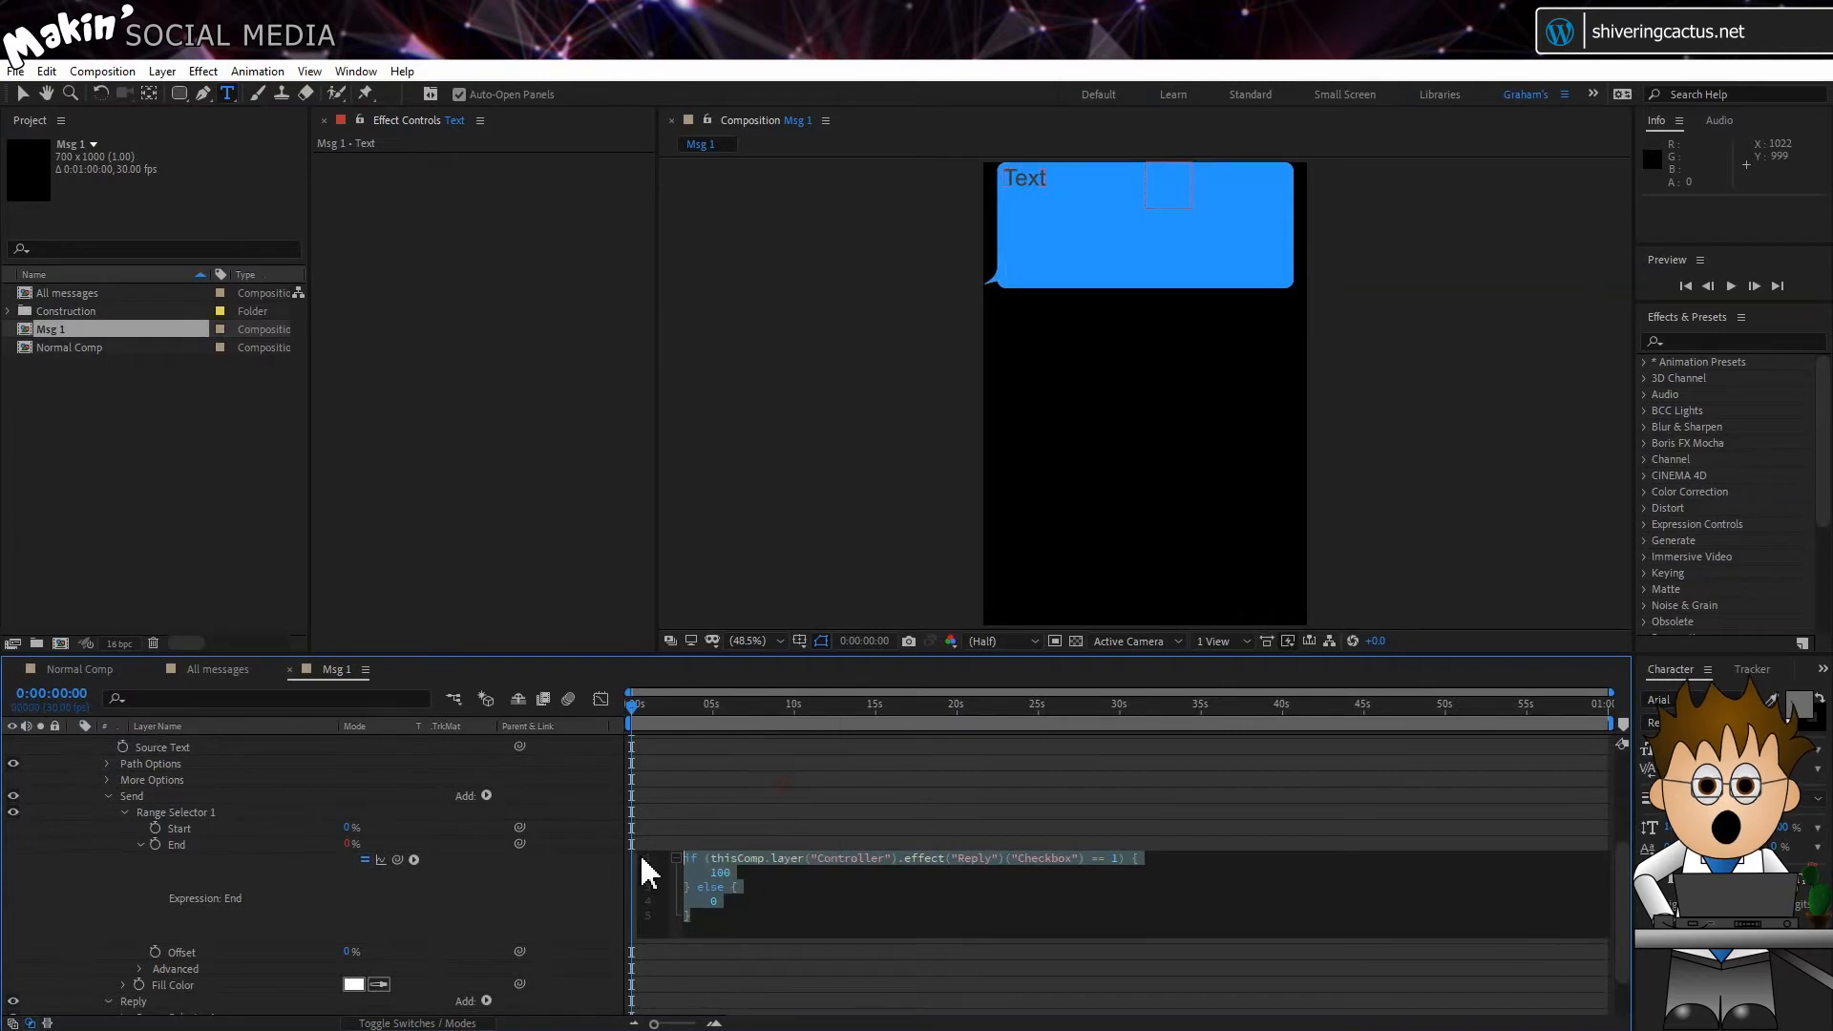
left_click(441, 896)
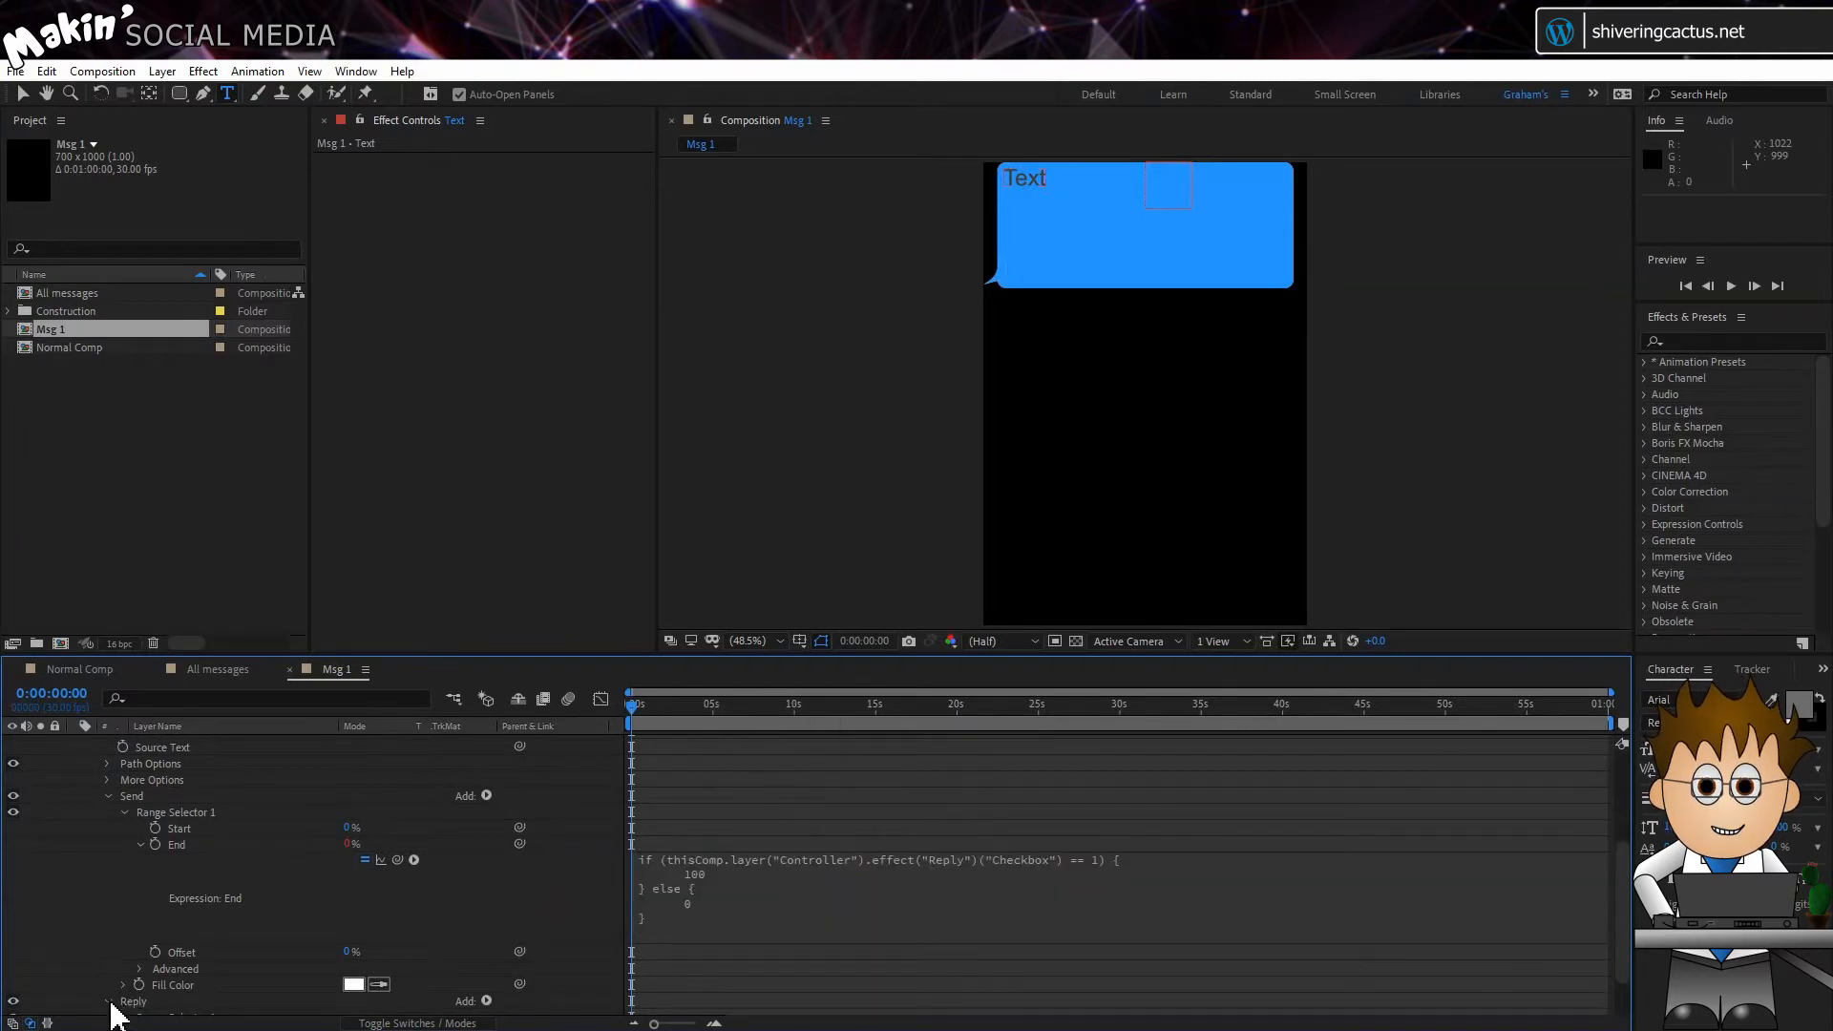
scroll(112, 973, "down", 1)
left_click(125, 943)
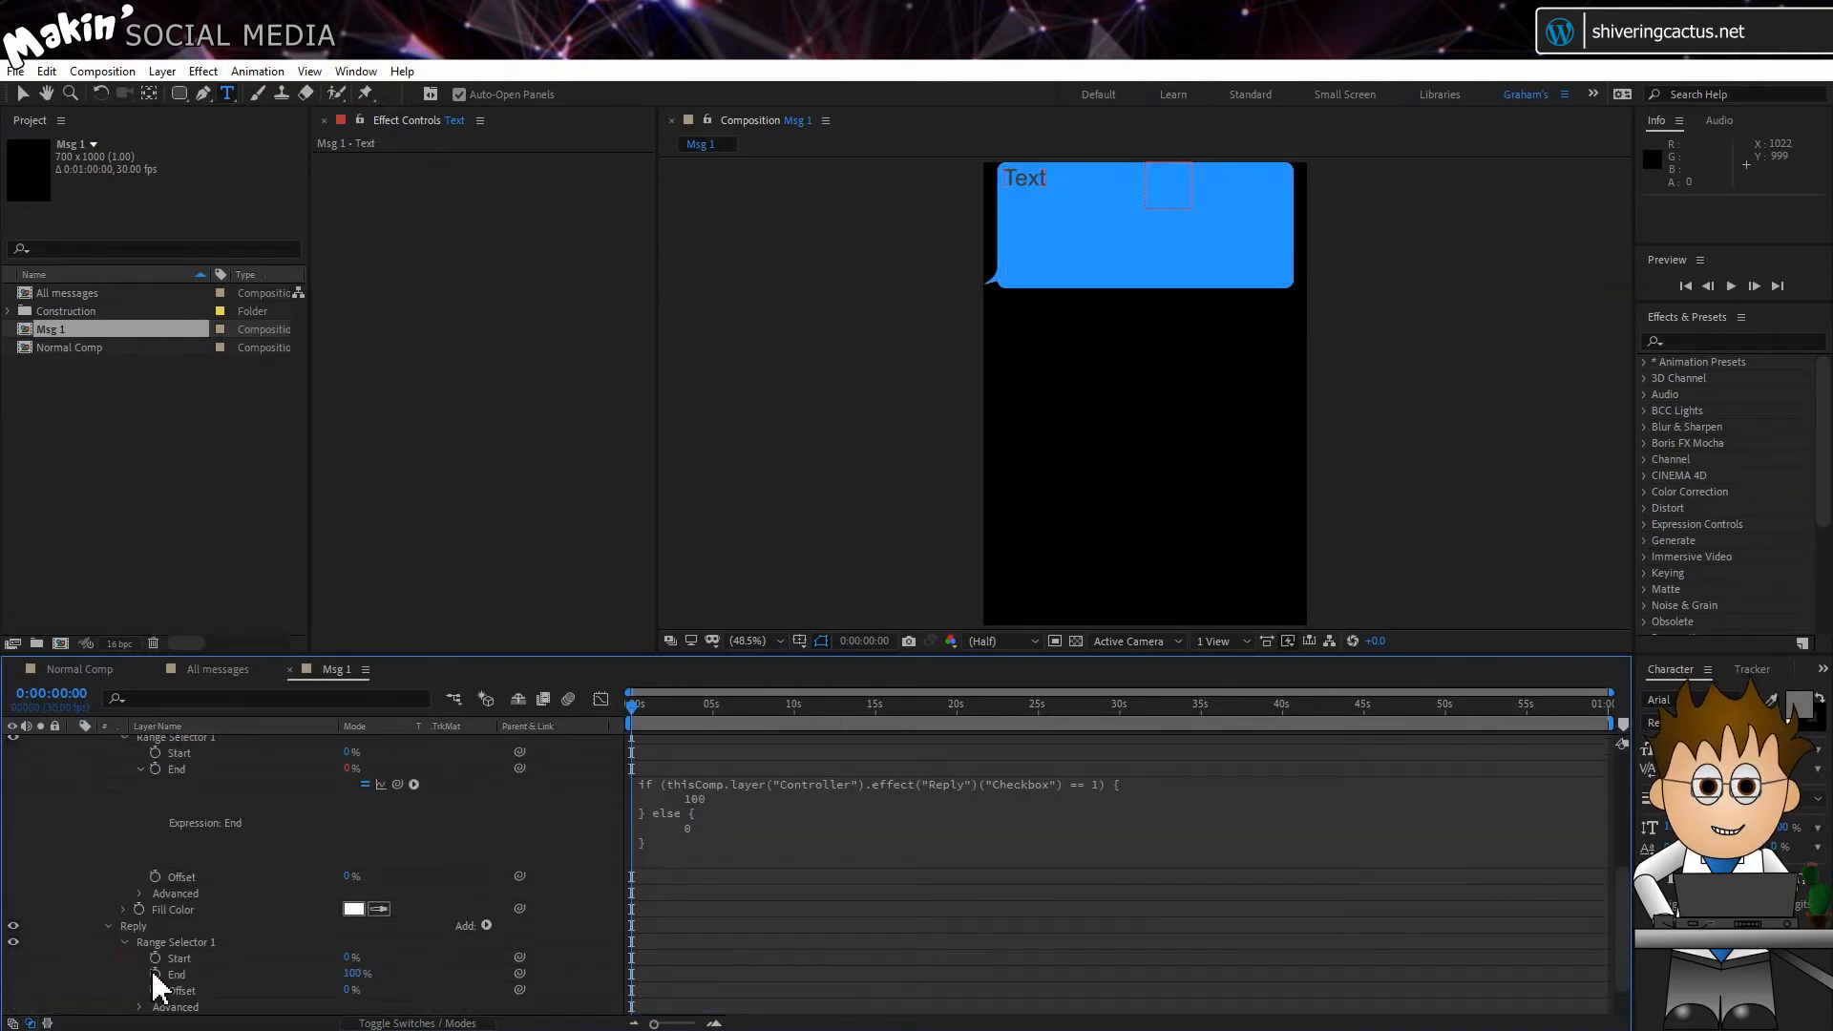
left_click(156, 974, "alt")
key("ctrl+v")
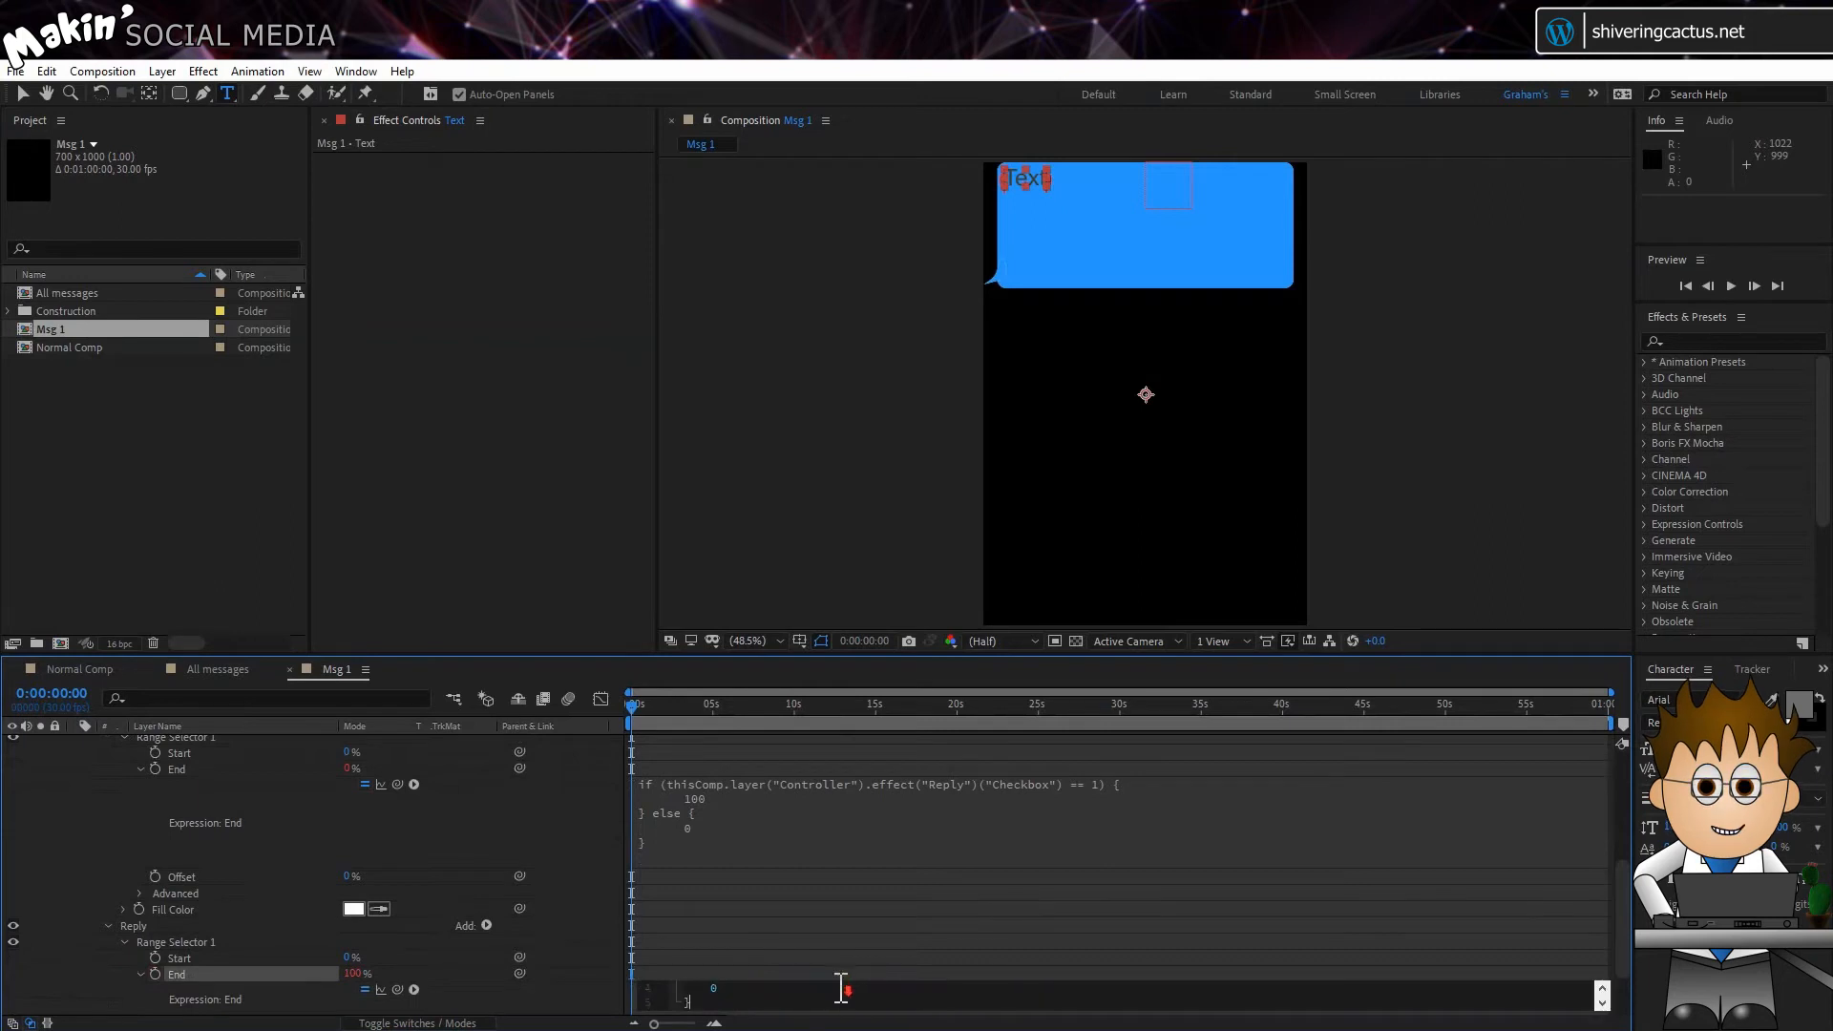
scroll(841, 989, "up", 2)
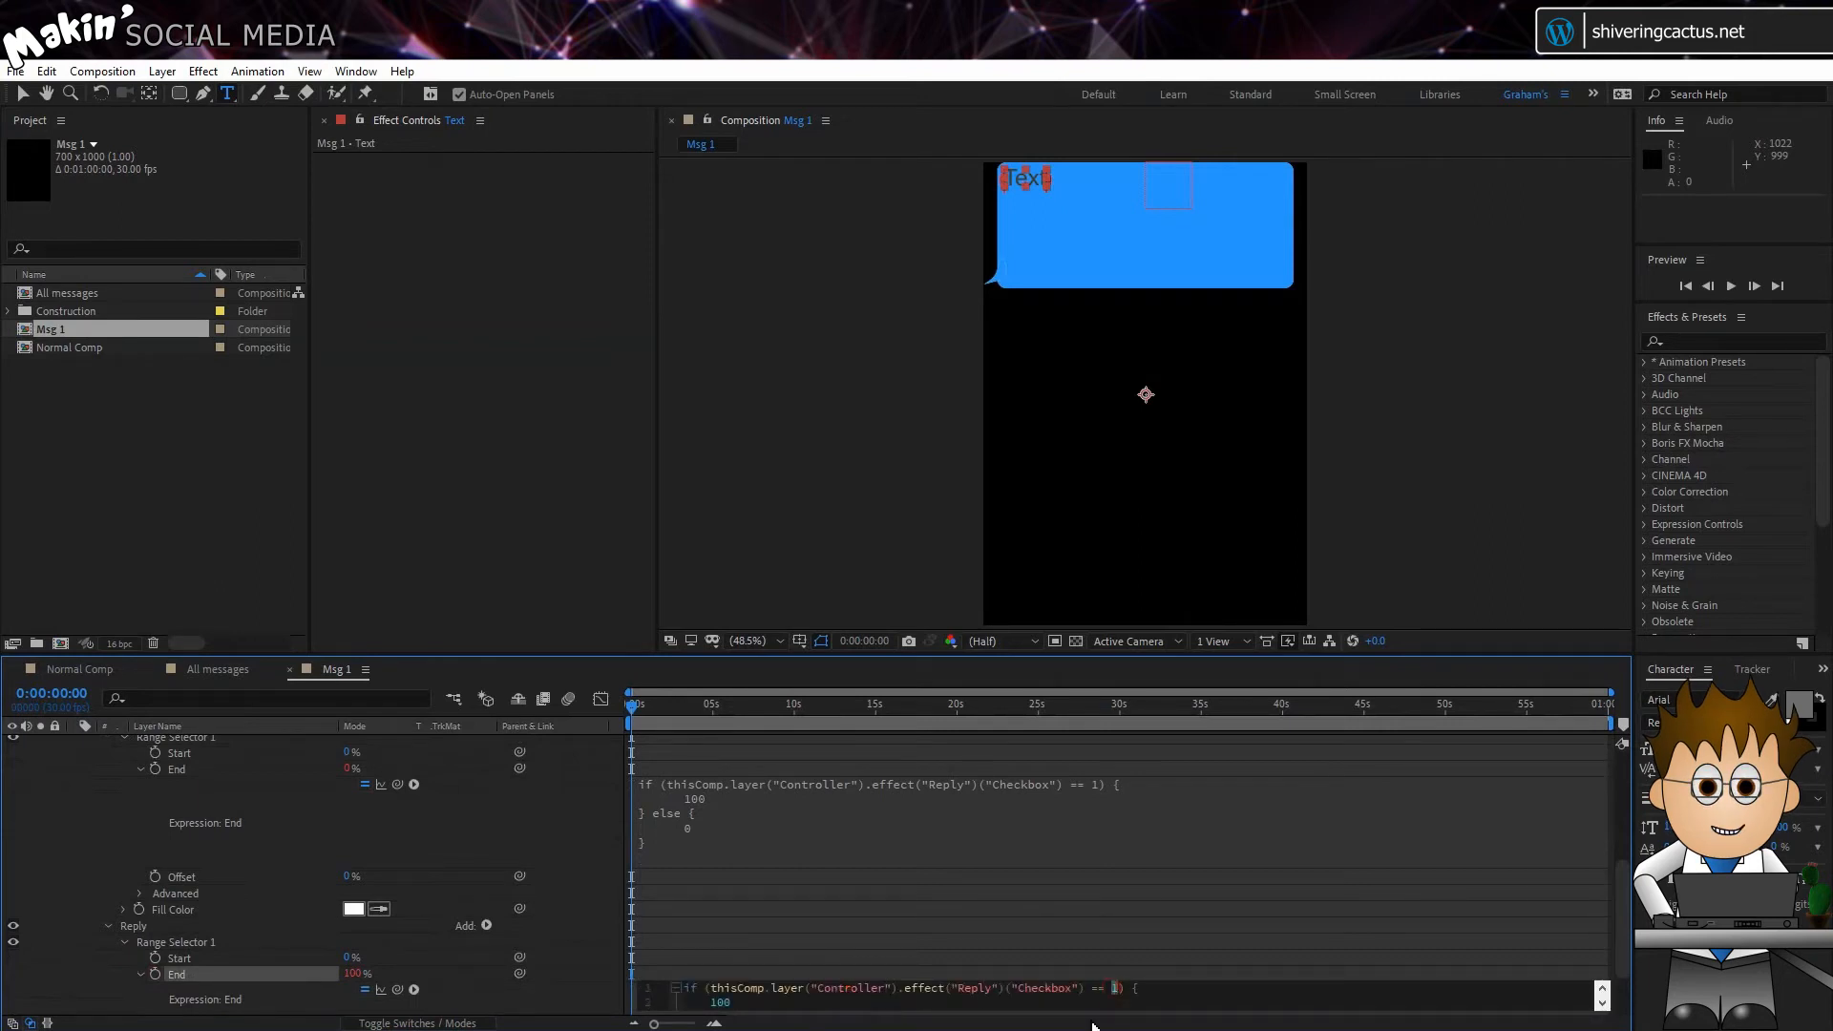
left_click(584, 1003)
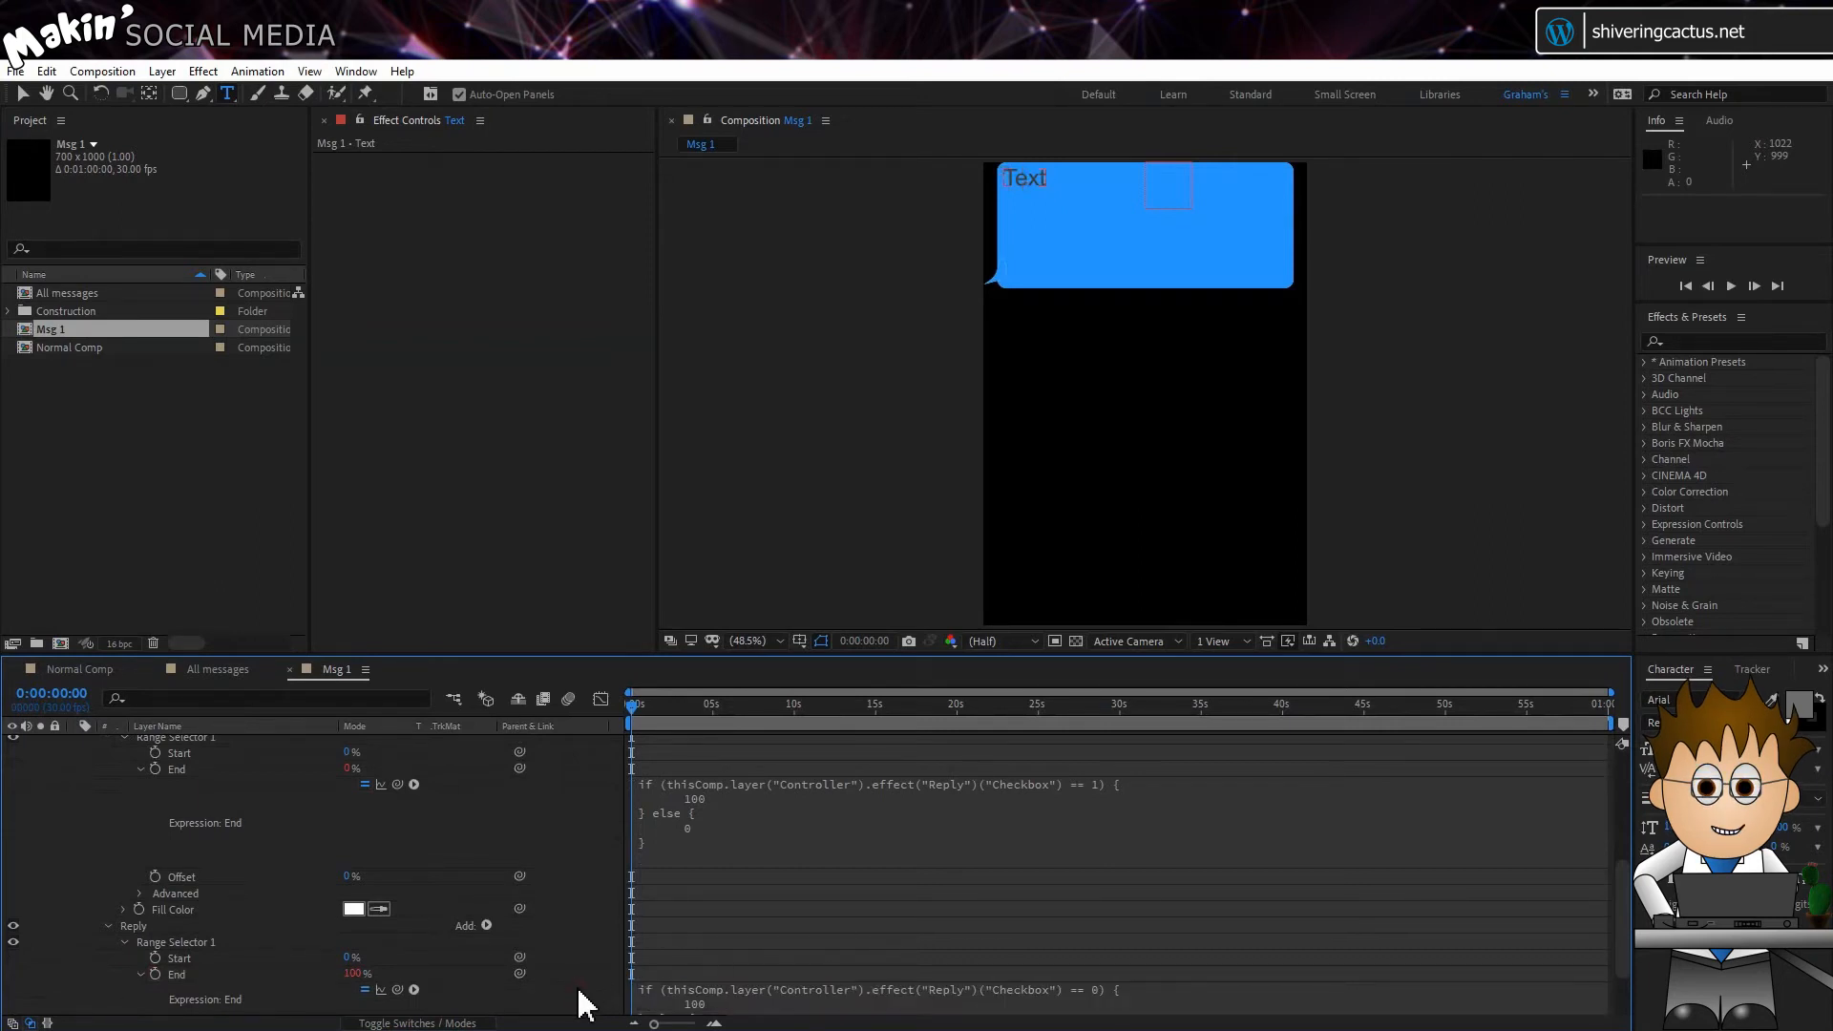
Step: Test the text and bubble colours by switching the Controller's Reply checkbox on and off again
scroll(382, 907, "up", 10)
left_click(233, 747)
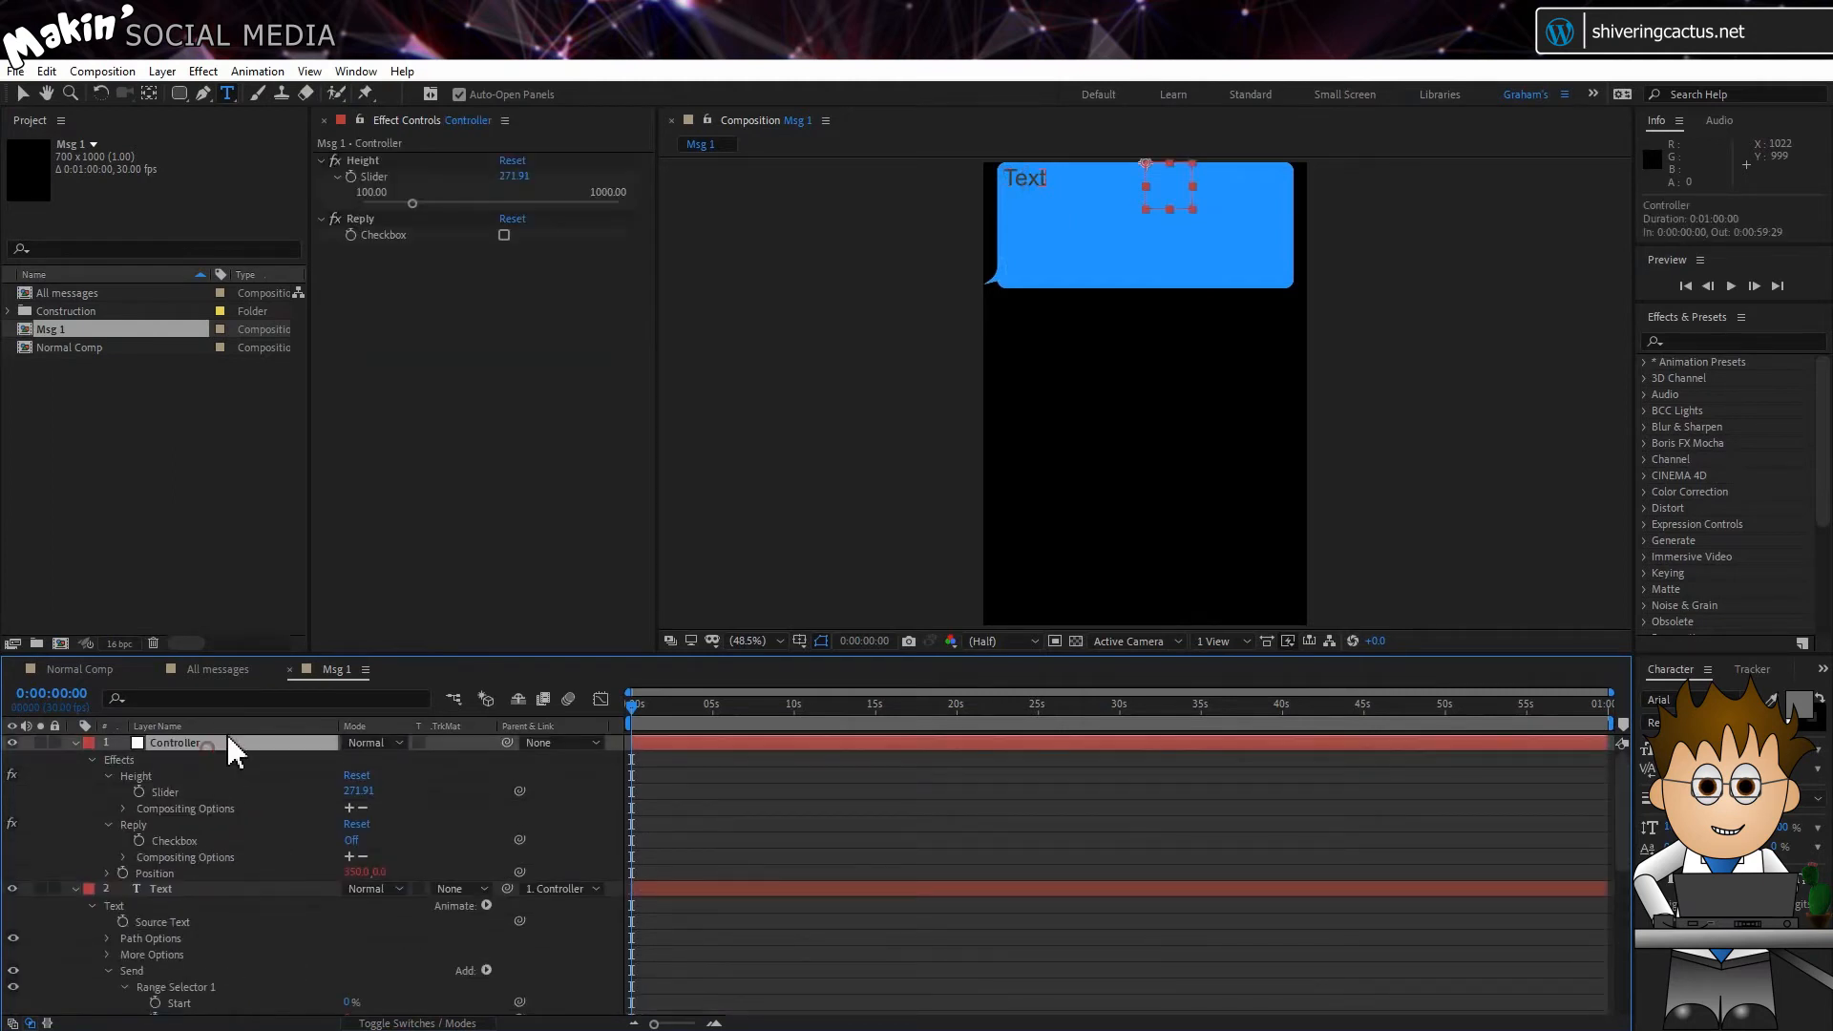
left_click(505, 235)
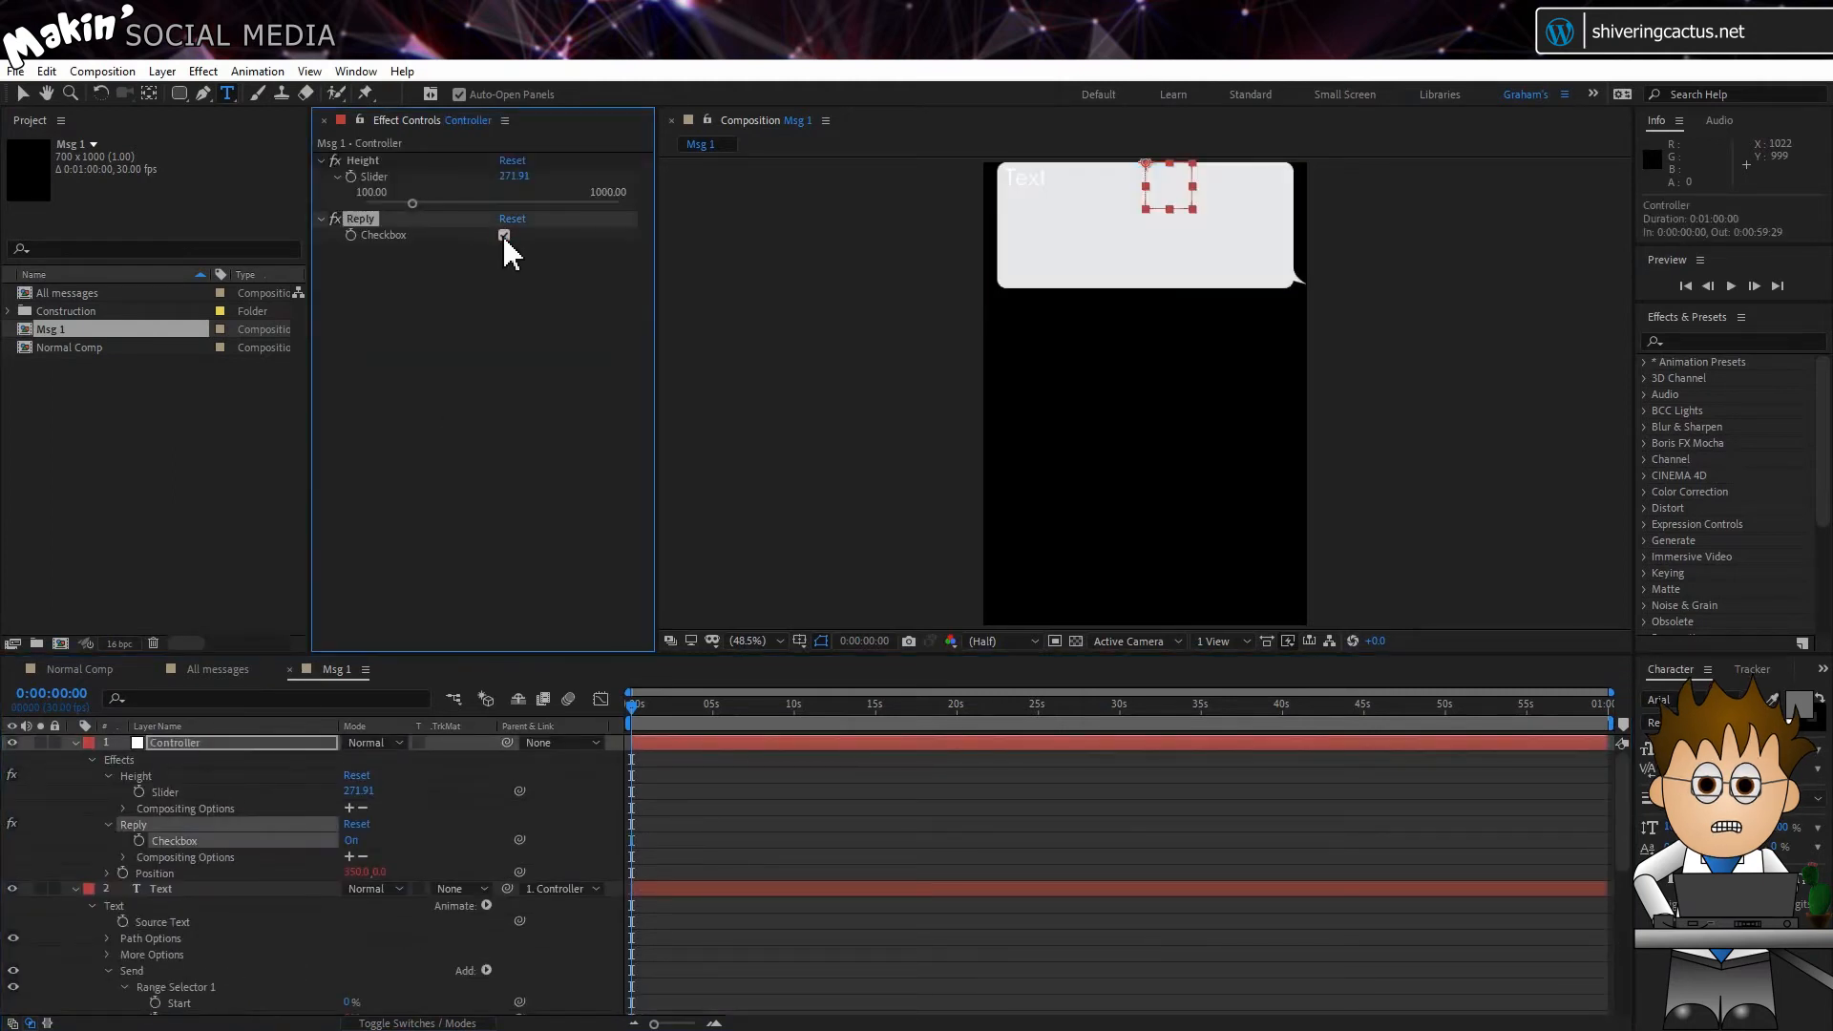
left_click(504, 236)
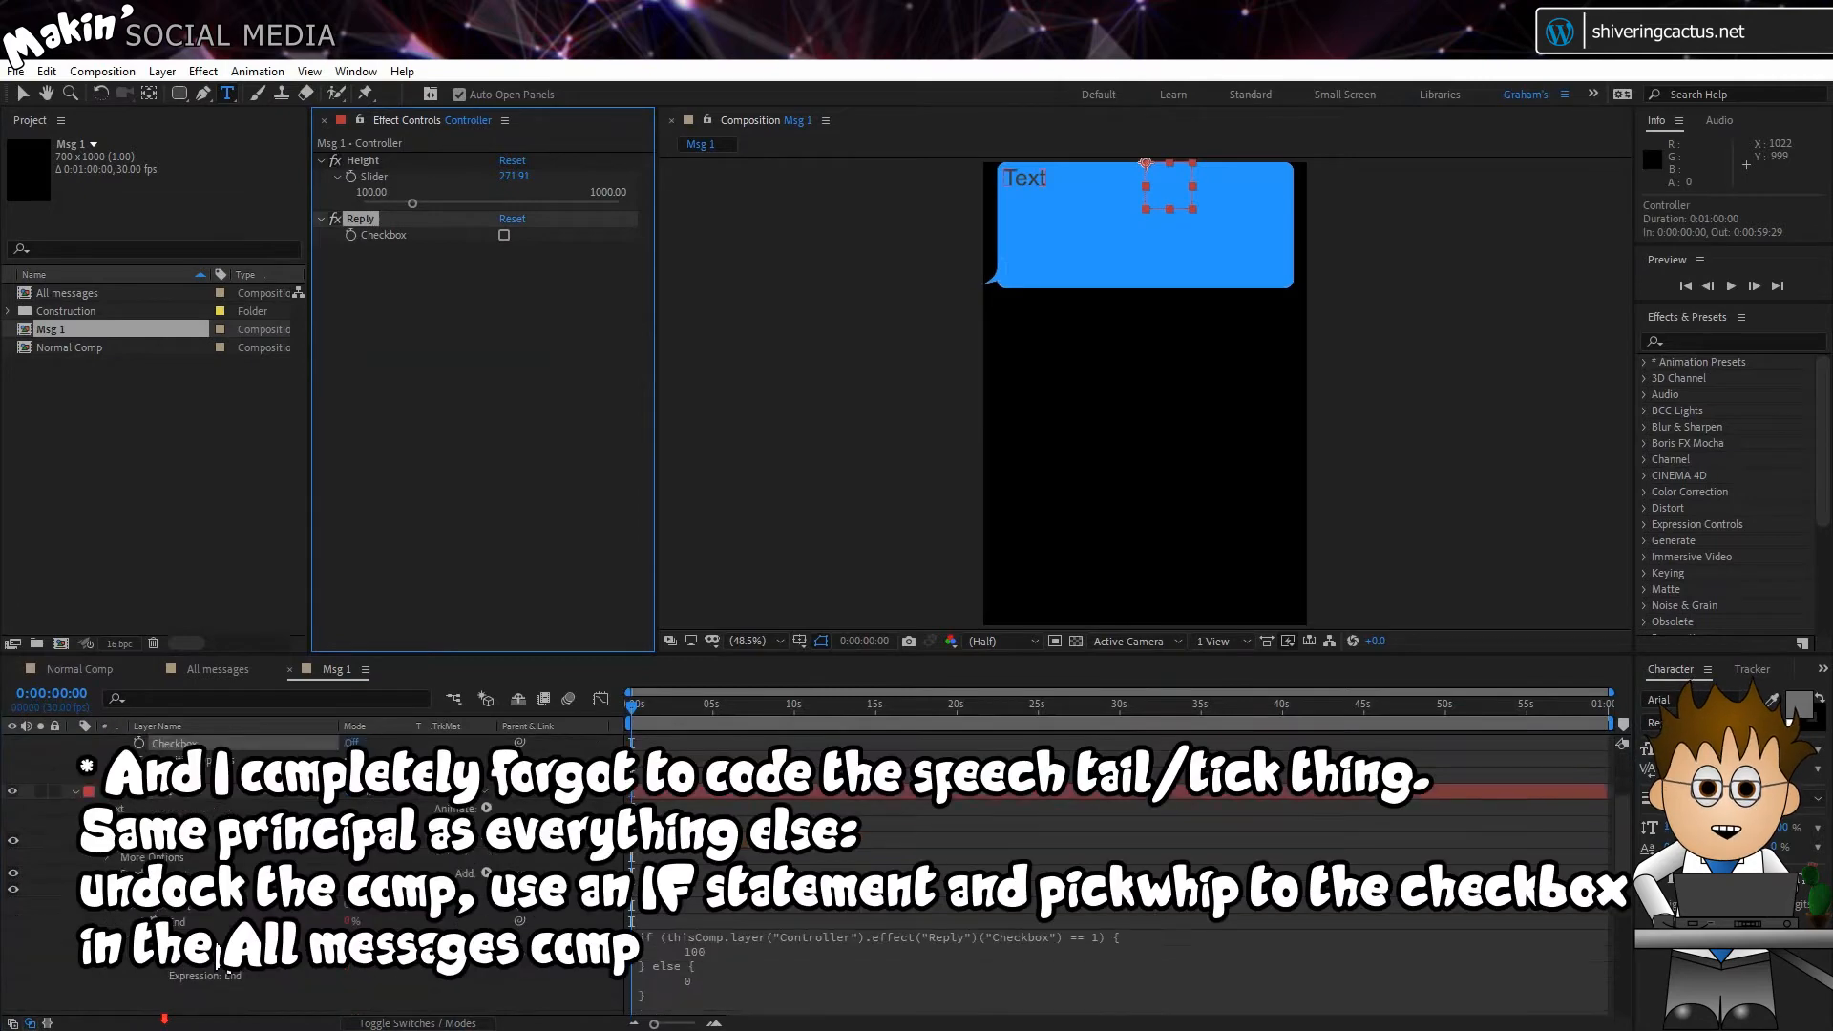
Step: Swap the results in the Send End expression to 0 when the Reply checkbox equals 1 and 100 otherwise
scroll(212, 890, "down", 3)
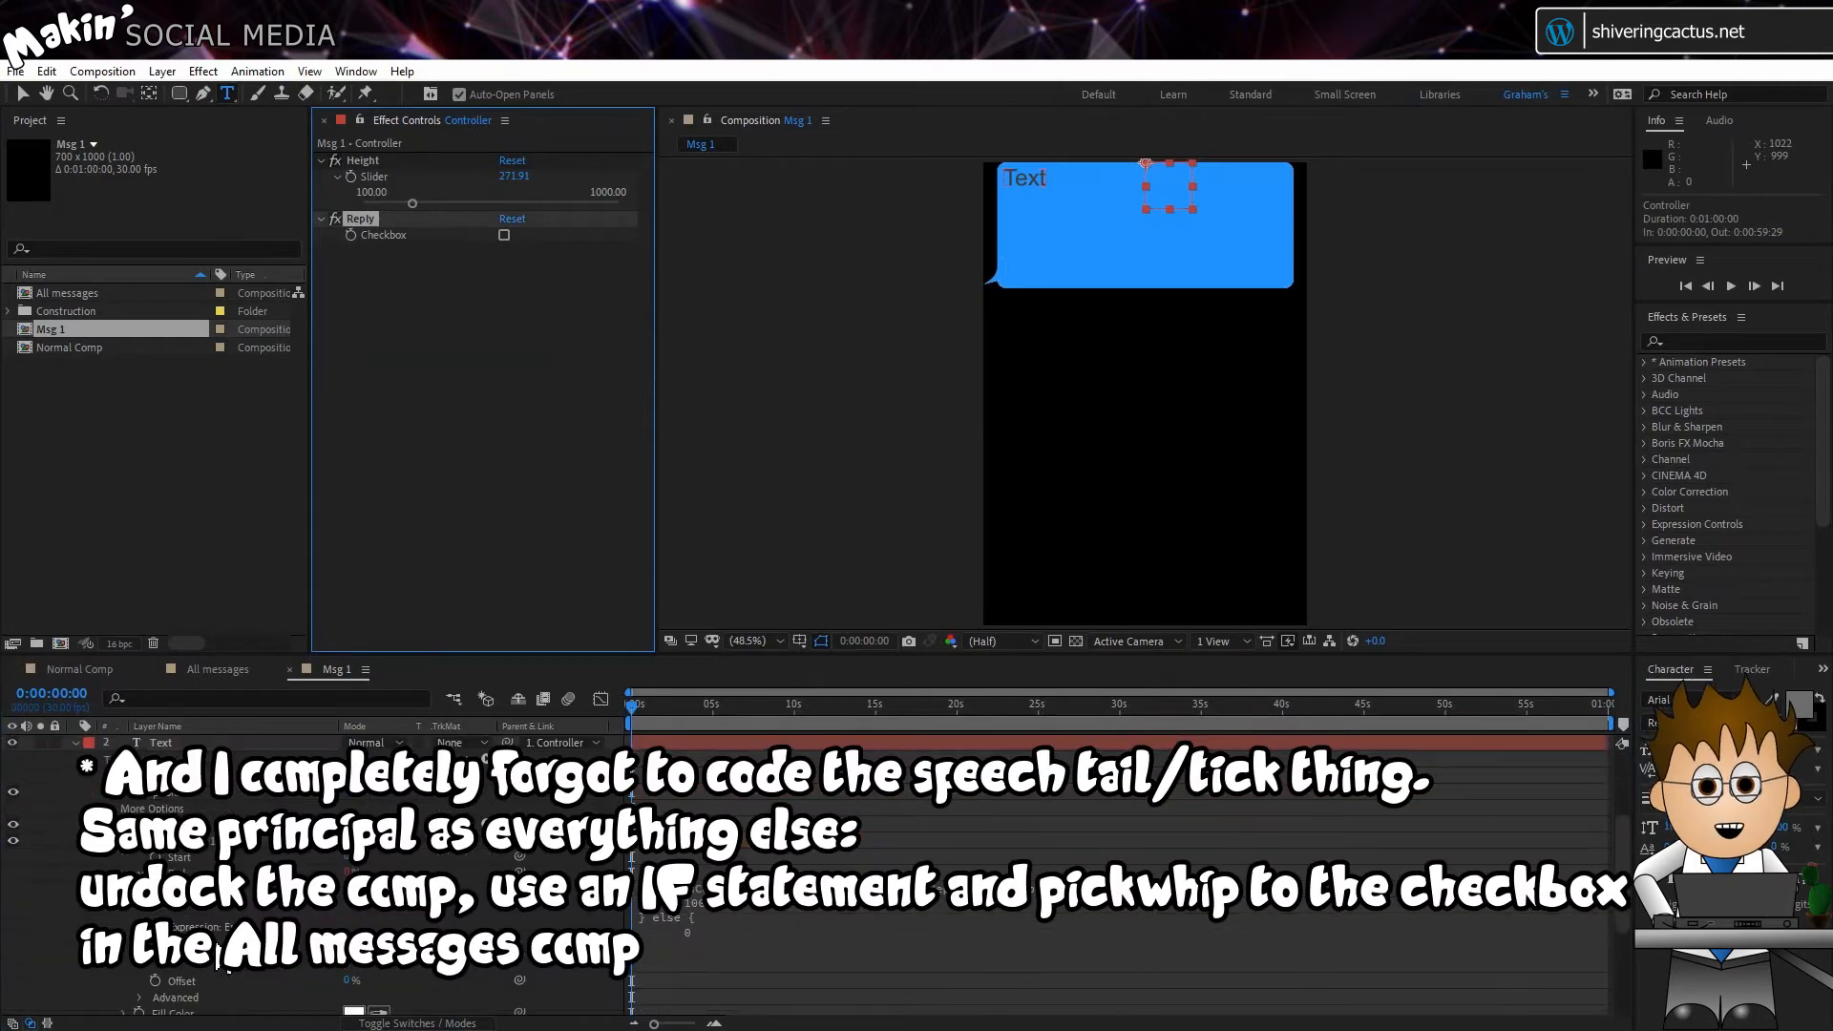
left_click(717, 918)
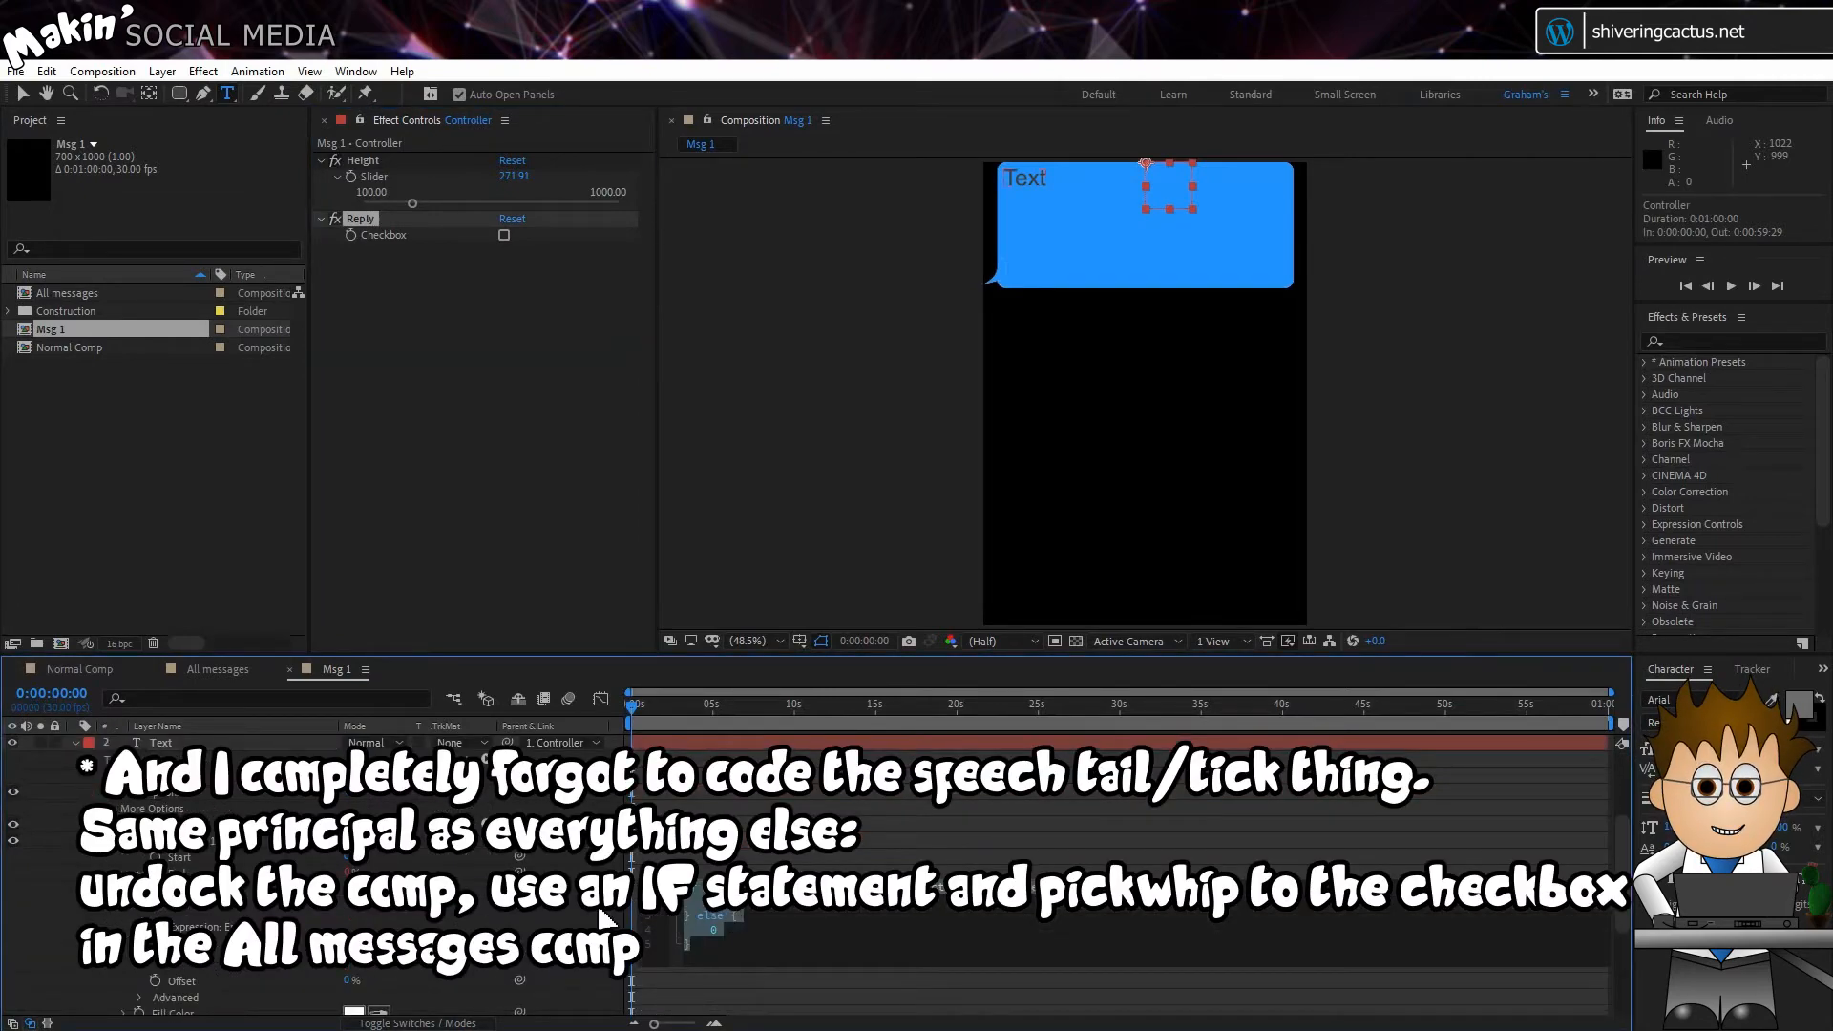
left_click(744, 912)
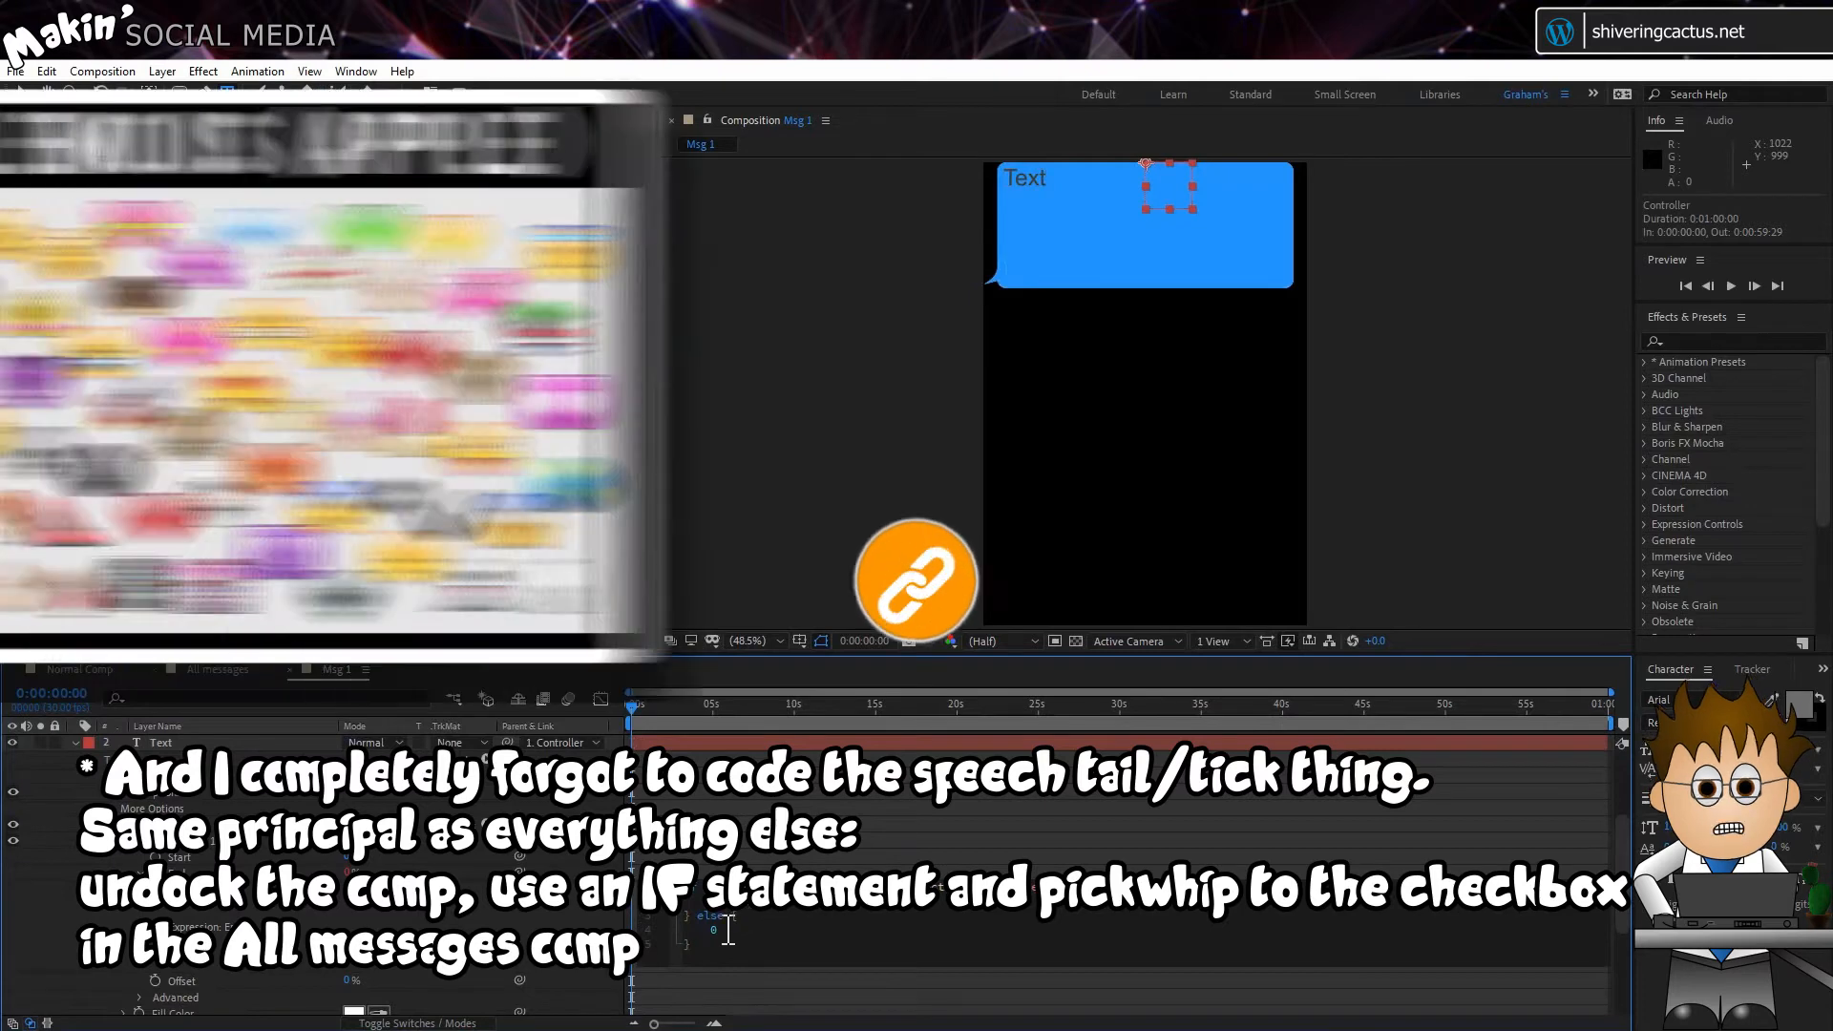
left_click(711, 930)
type("100")
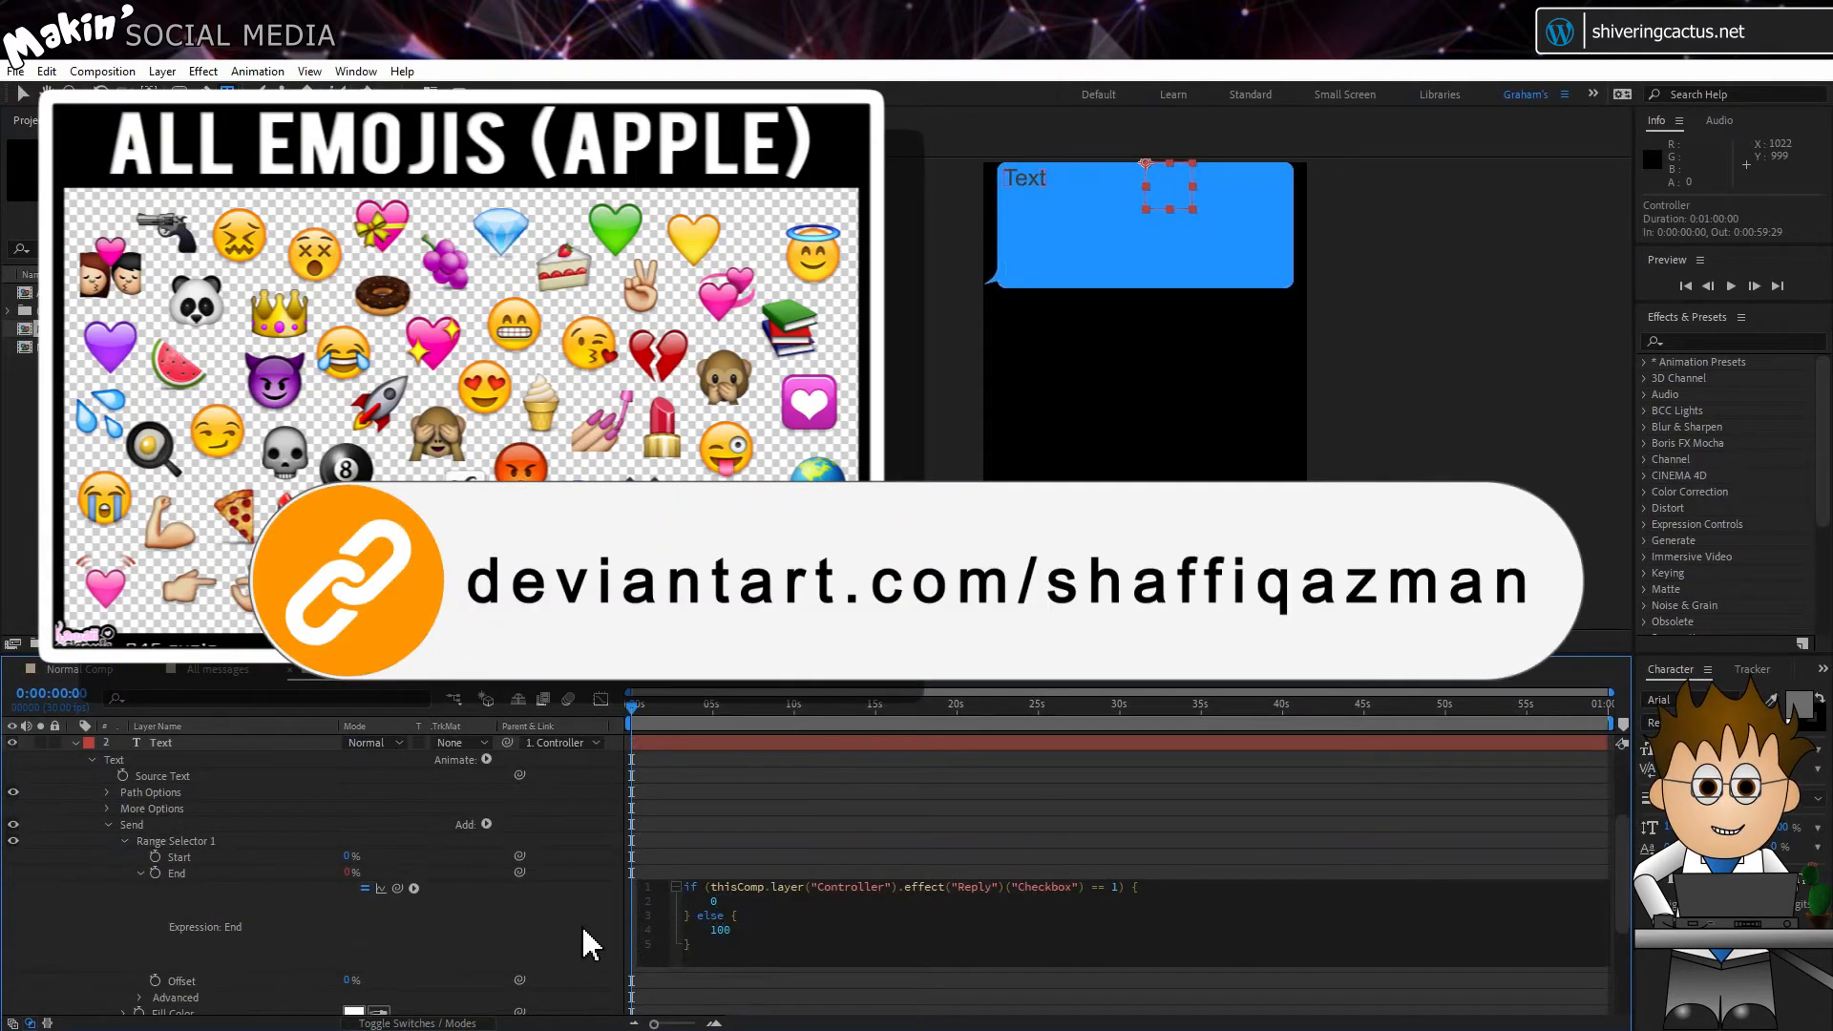
left_click(554, 924)
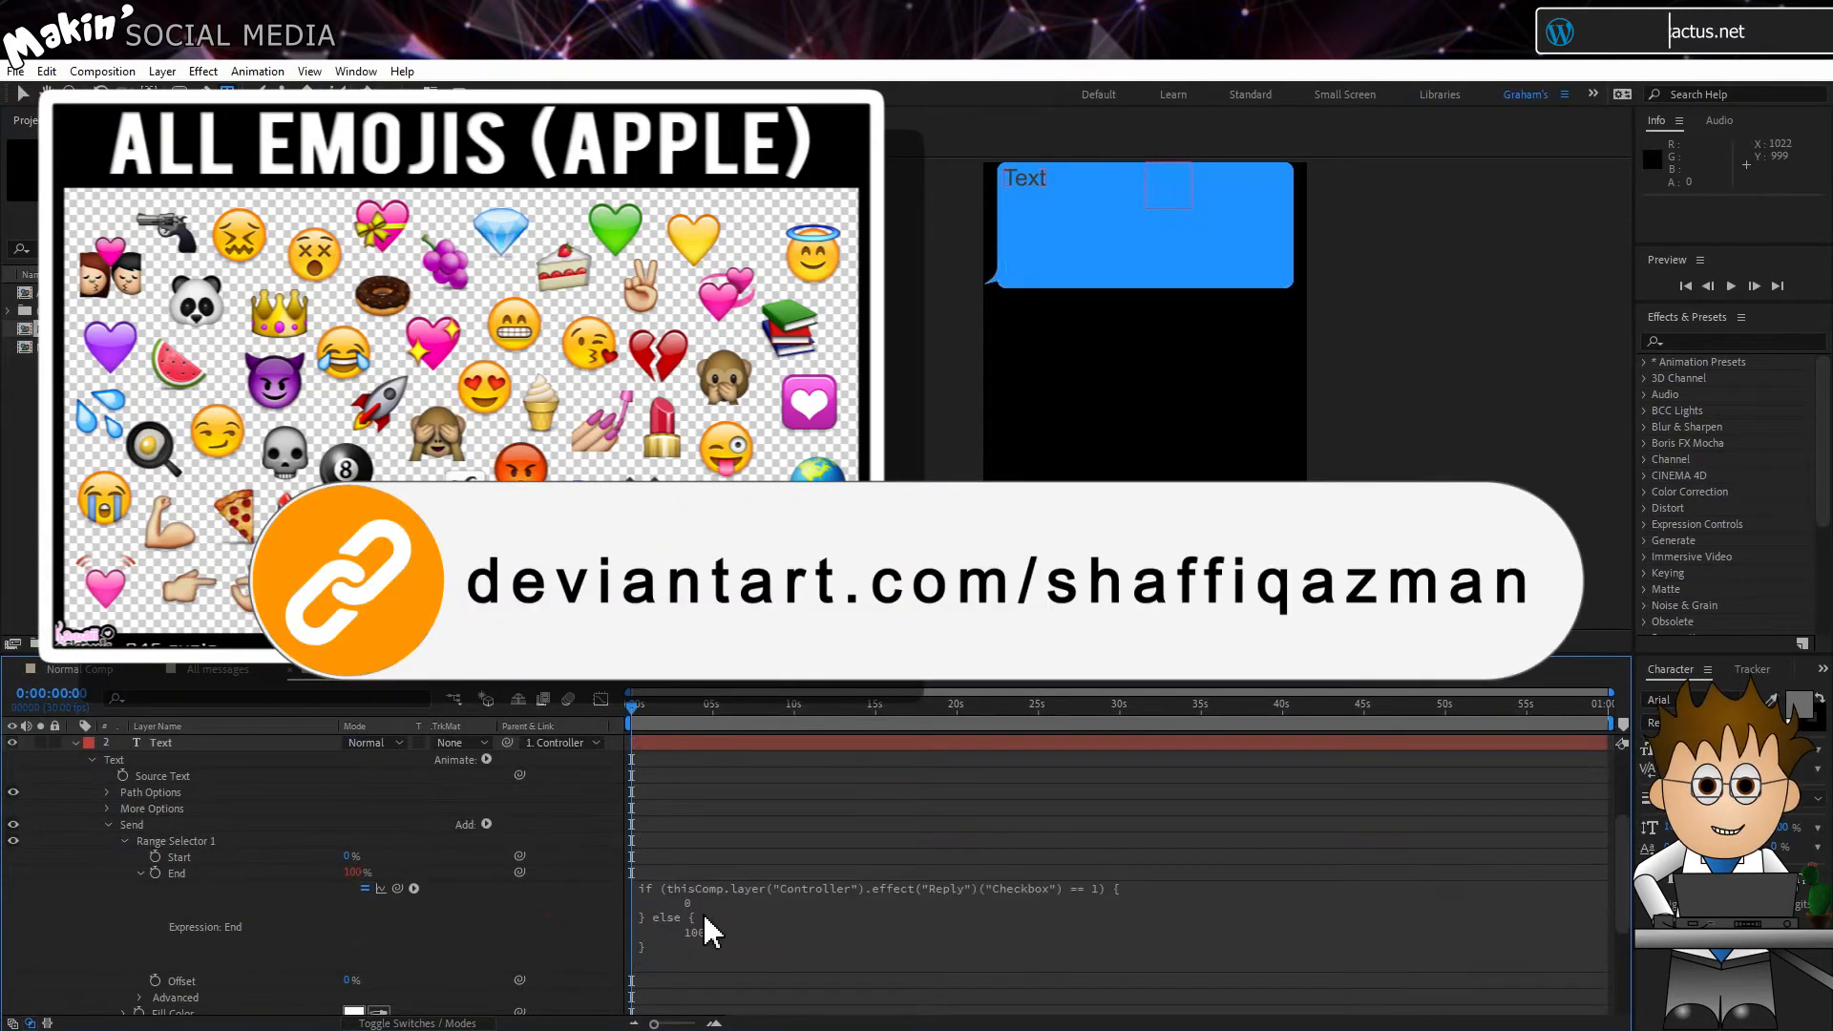
Step: Paste the copied if/else expression into the Reply animator's Range Selector End
left_click(726, 914)
key("ctrl+c")
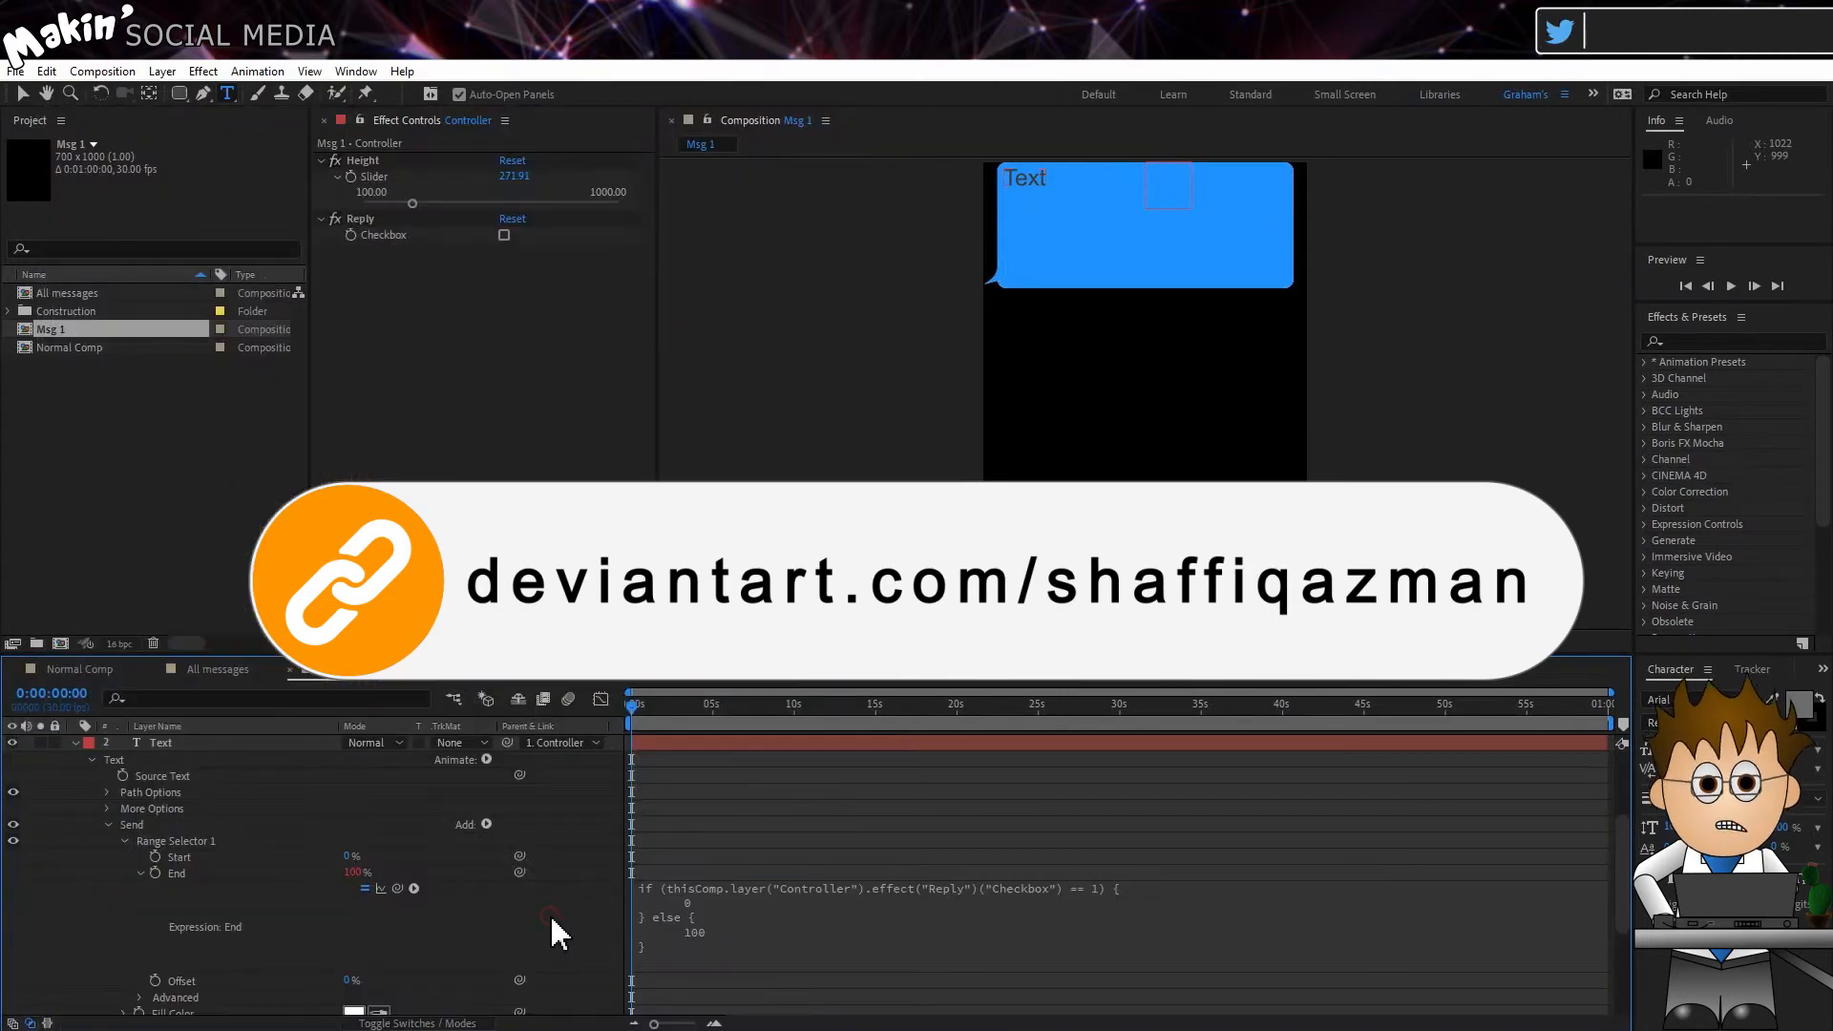
scroll(558, 933, "down", 3)
left_click(673, 947)
key("ctrl+v")
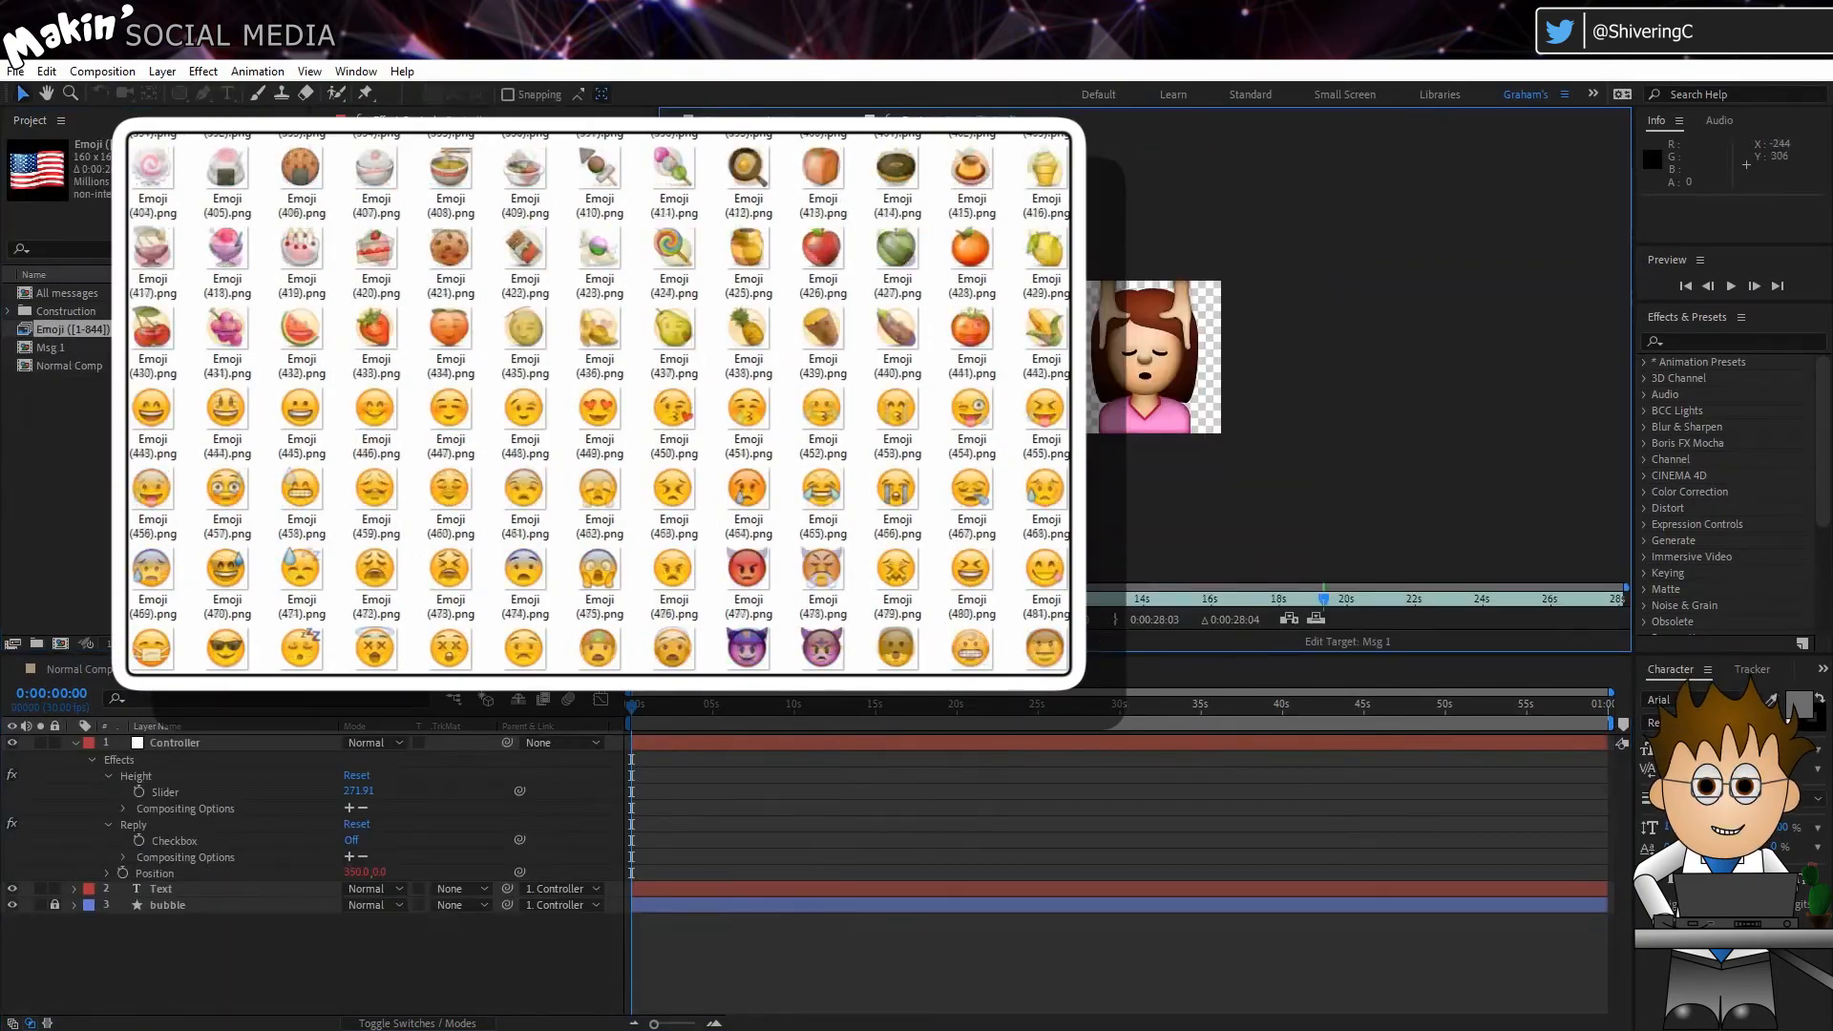
Step: Examine the individual frames of the Emoji ([1-844]).png sequence in the footage viewer
left_click_drag(823, 603, 846, 602)
key("Page_Down")
key("Page_Down")
key("Page_Down")
key("Page_Down")
key("Page_Down")
key("Page_Down")
key("Page_Down")
key("Page_Down")
key("Page_Down")
key("Page_Down")
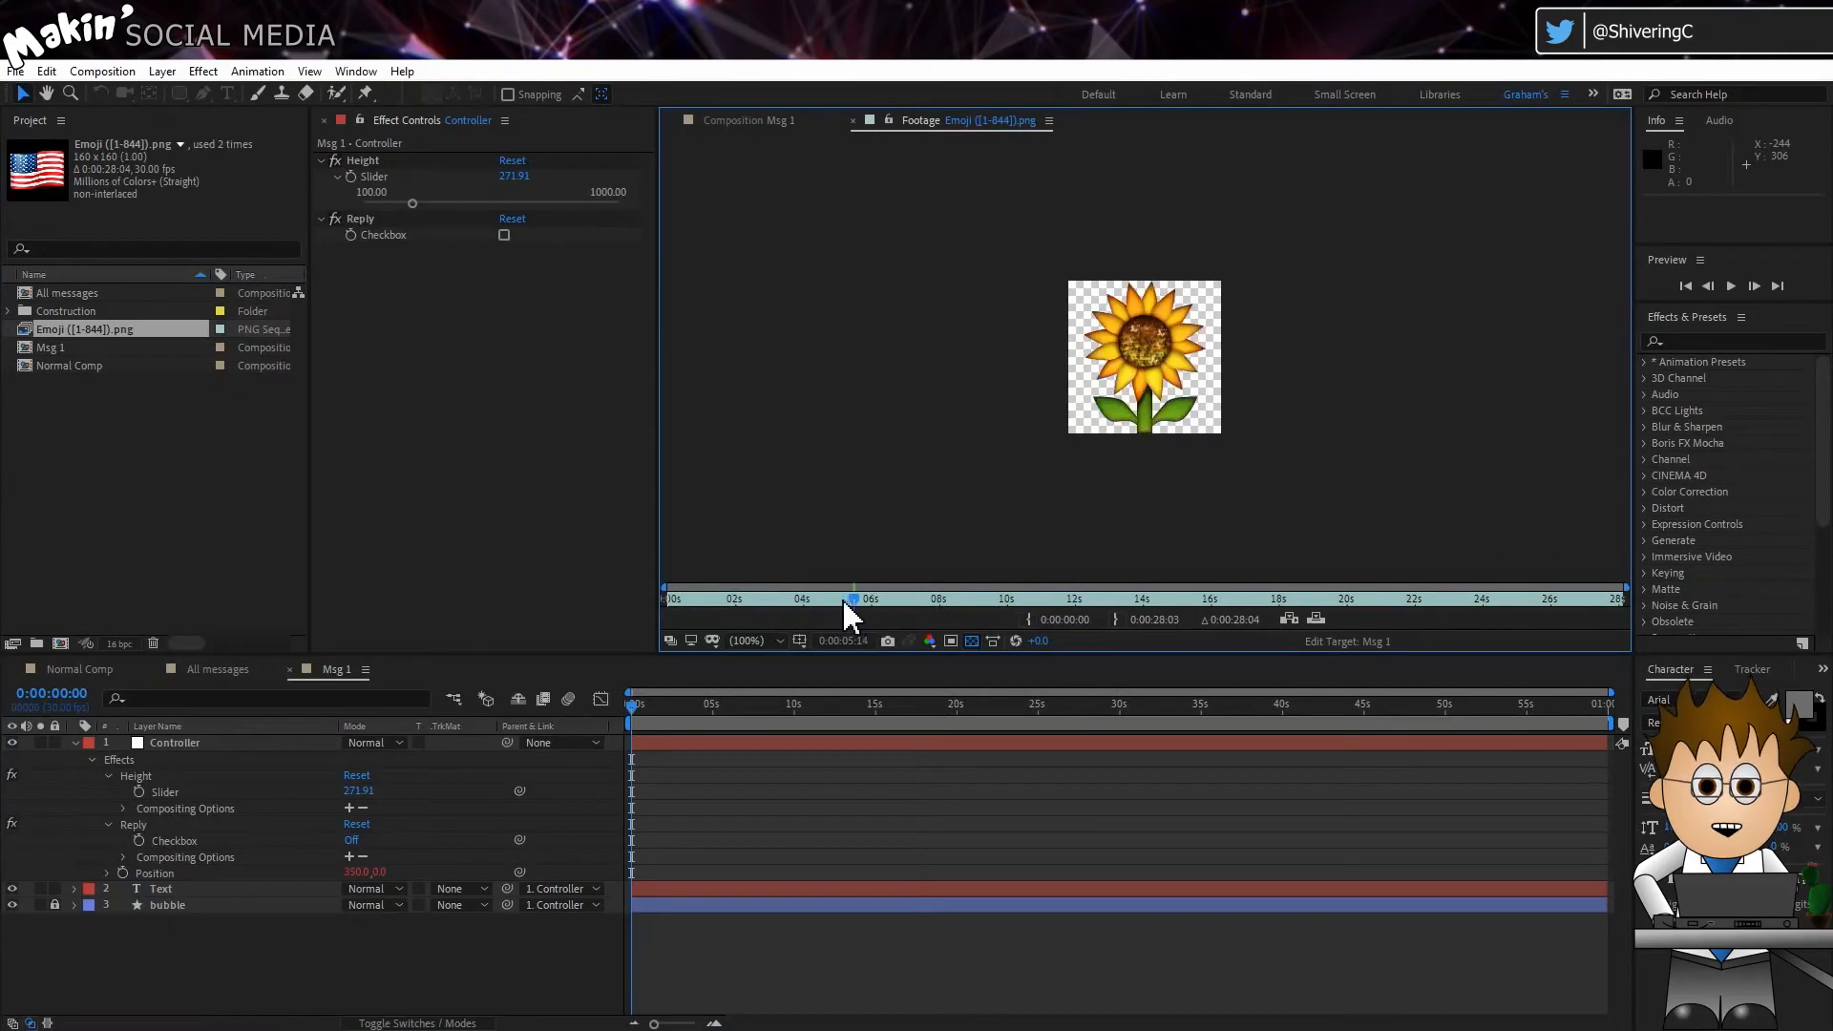
key("Page_Down")
key("Page_Down")
key("Page_Down")
key("Page_Down")
key("Page_Down")
key("Page_Down")
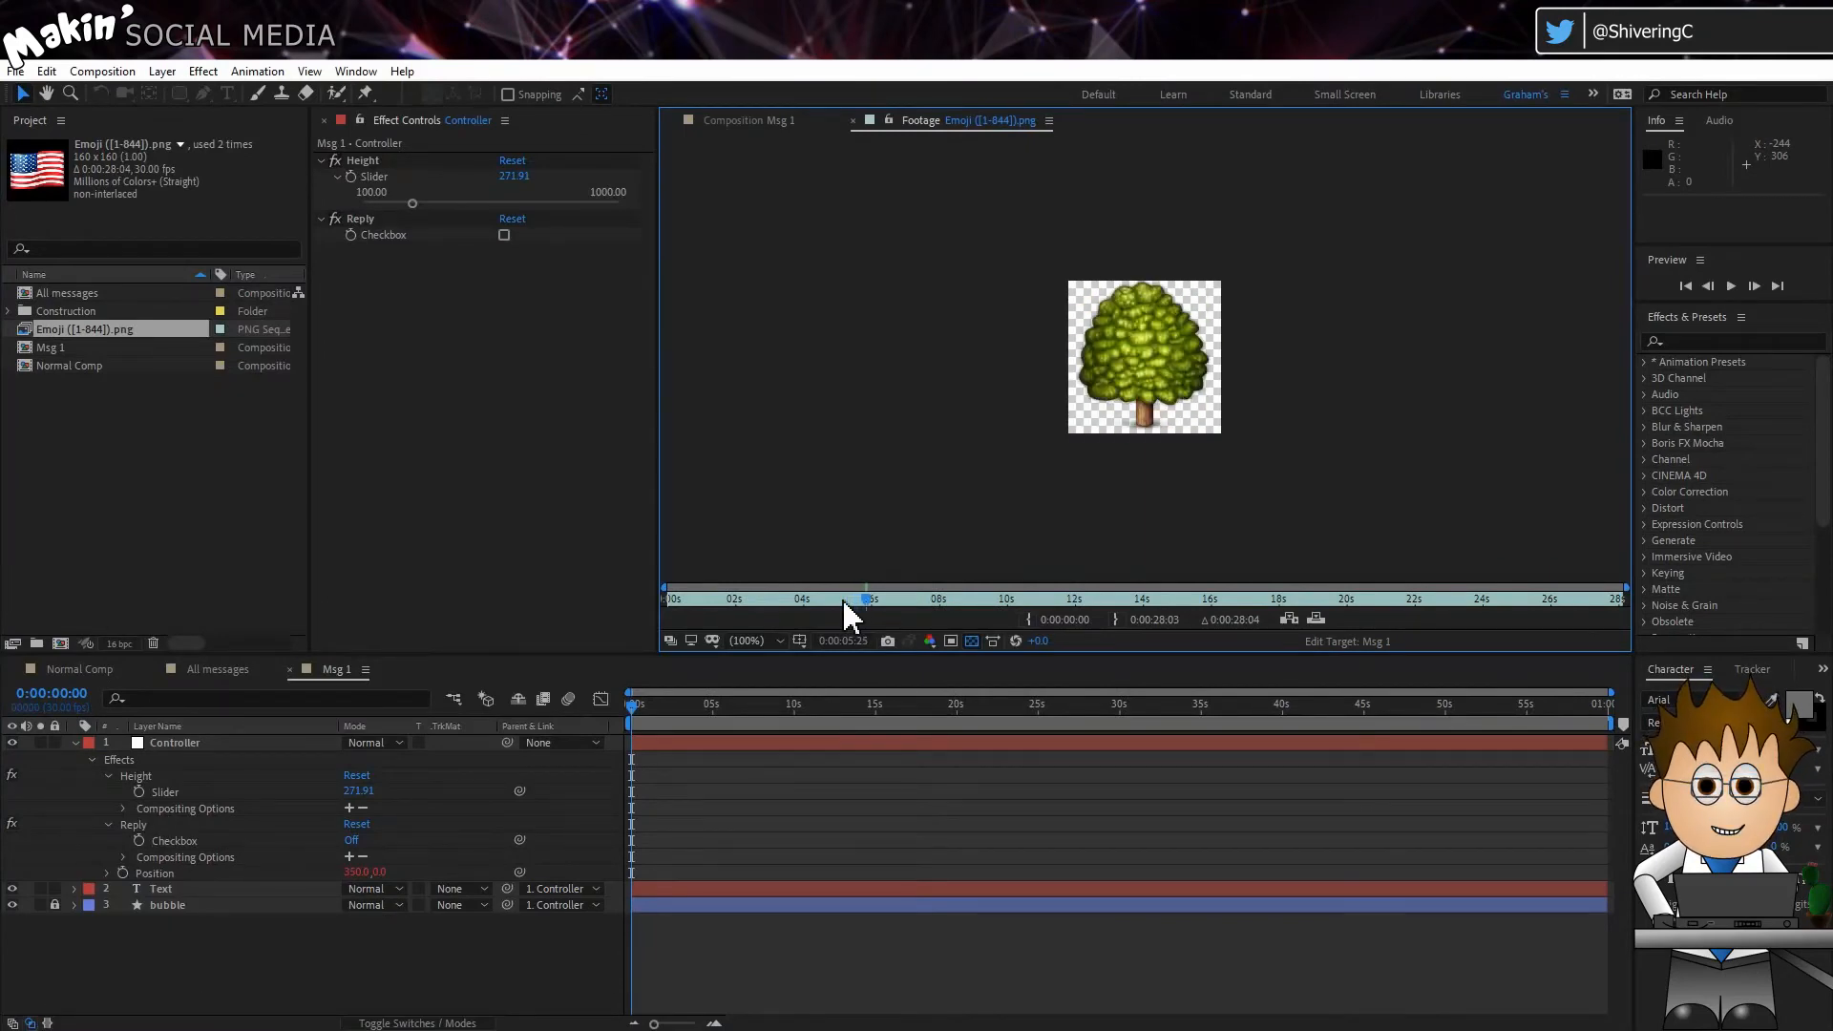
left_click(143, 417)
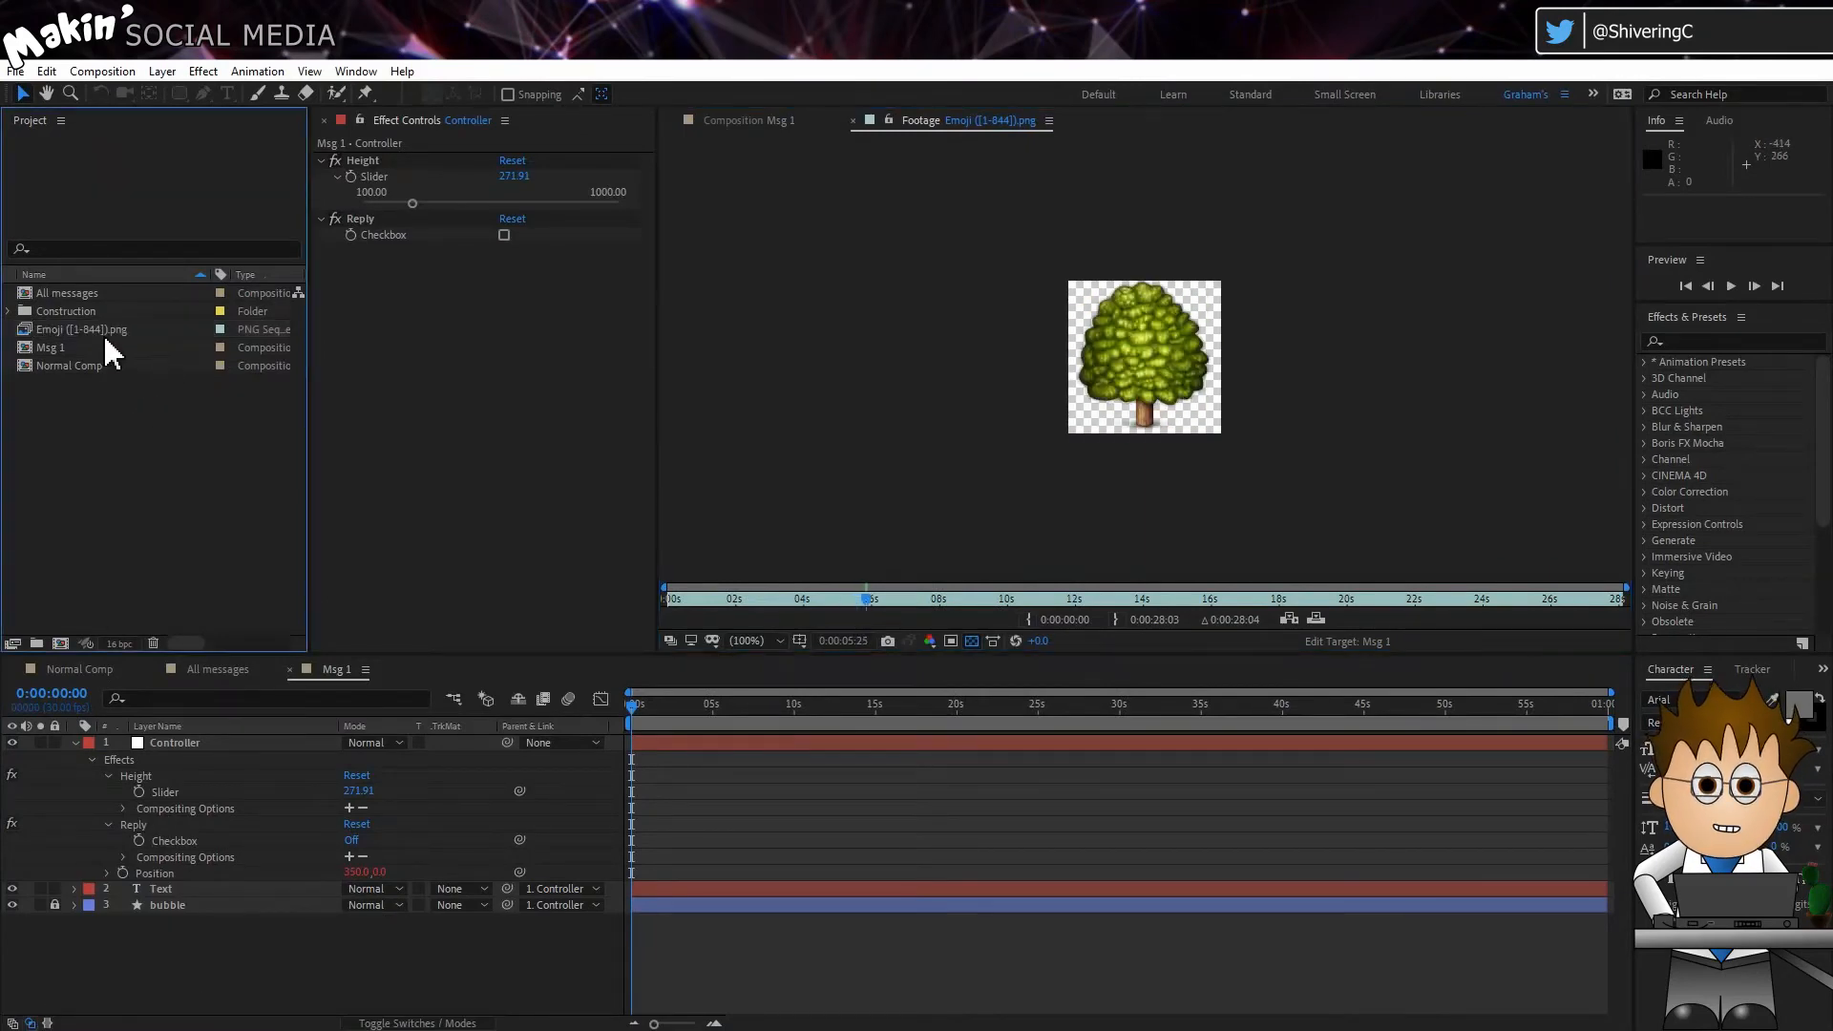
left_click(717, 599)
left_click_drag(718, 598, 724, 597)
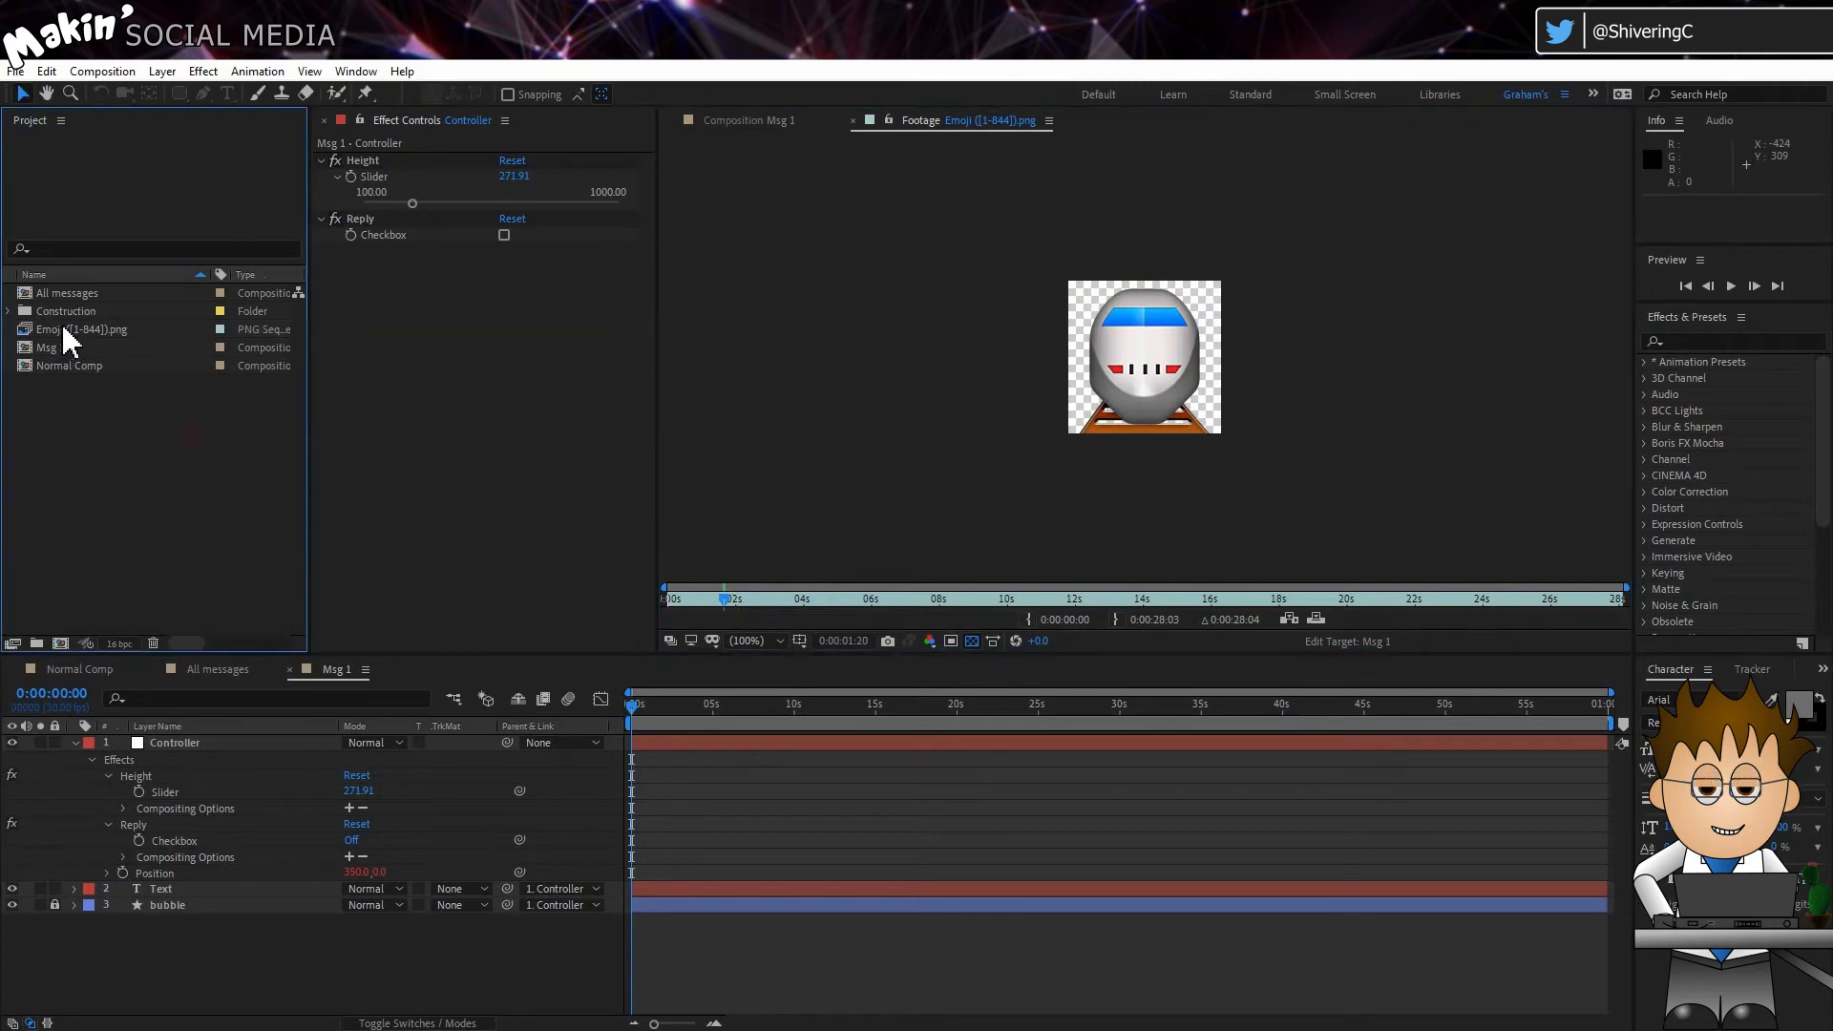
Step: Create a 60 x 60 px composition named emojis and place the Emoji ([1-844]).png sequence in it
left_click(113, 334)
left_click(112, 76)
left_click(139, 93)
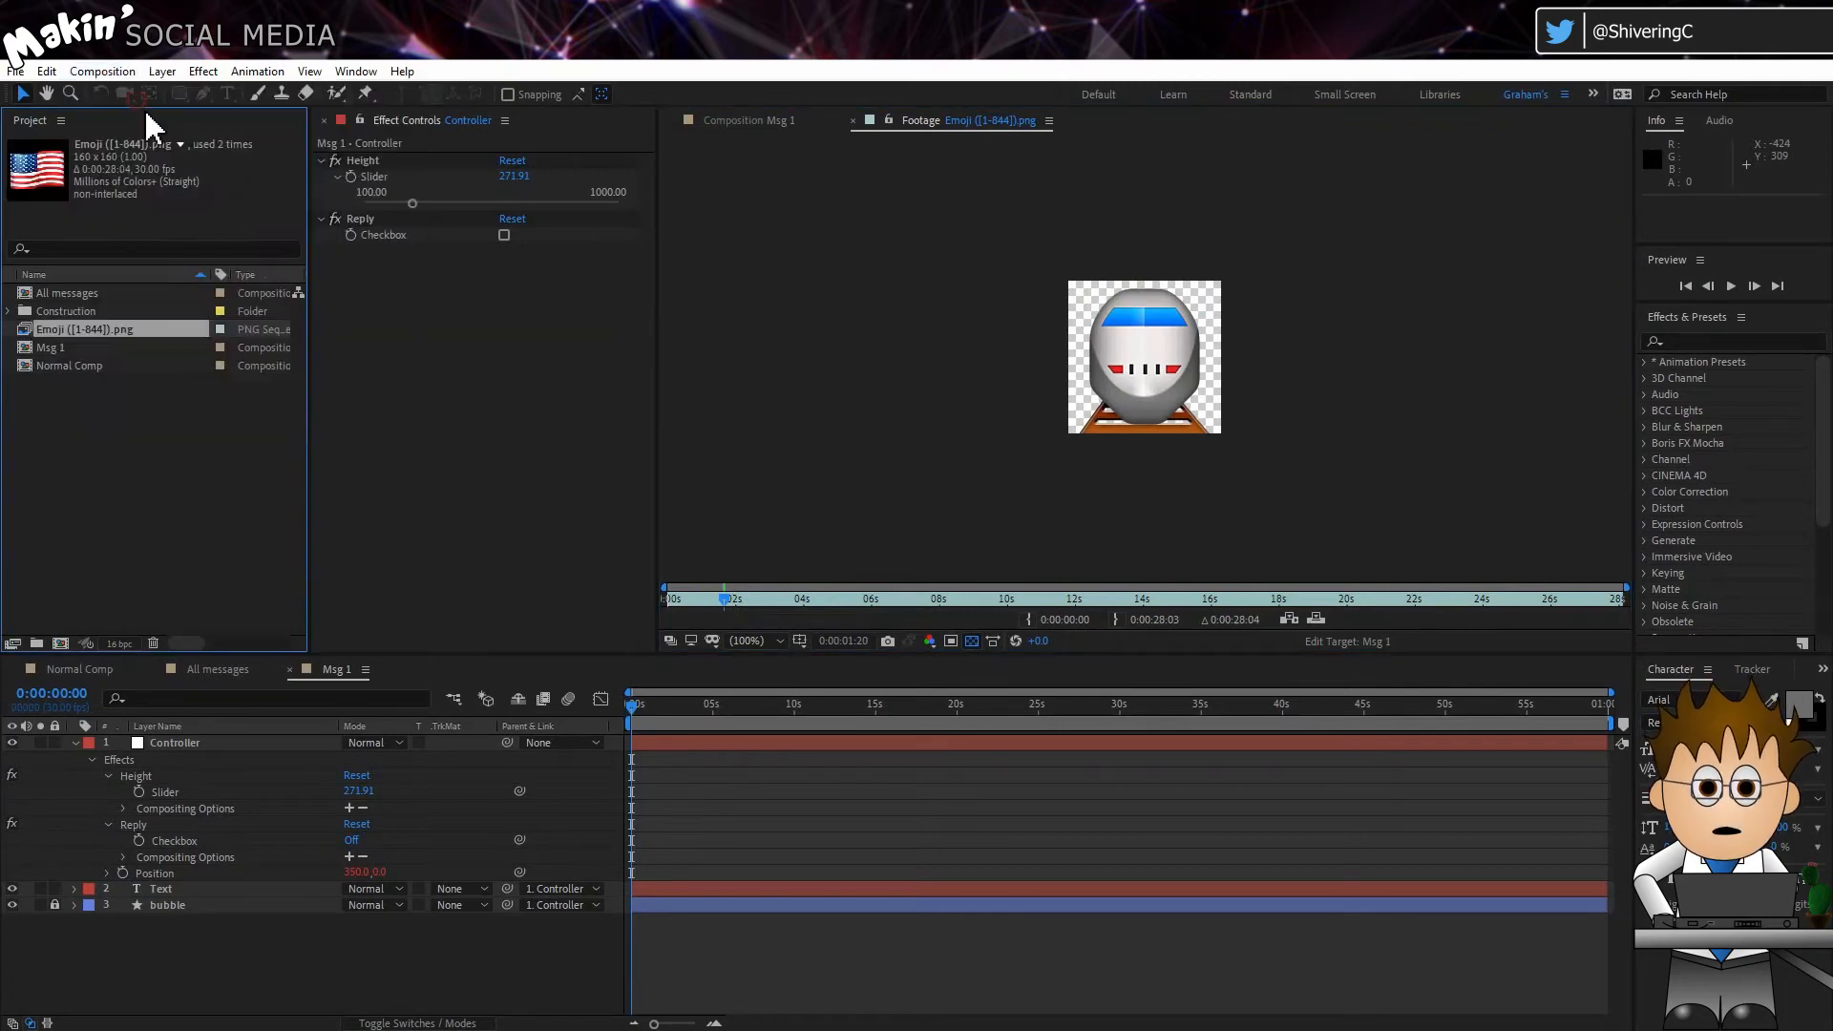
left_click(598, 390)
type("60")
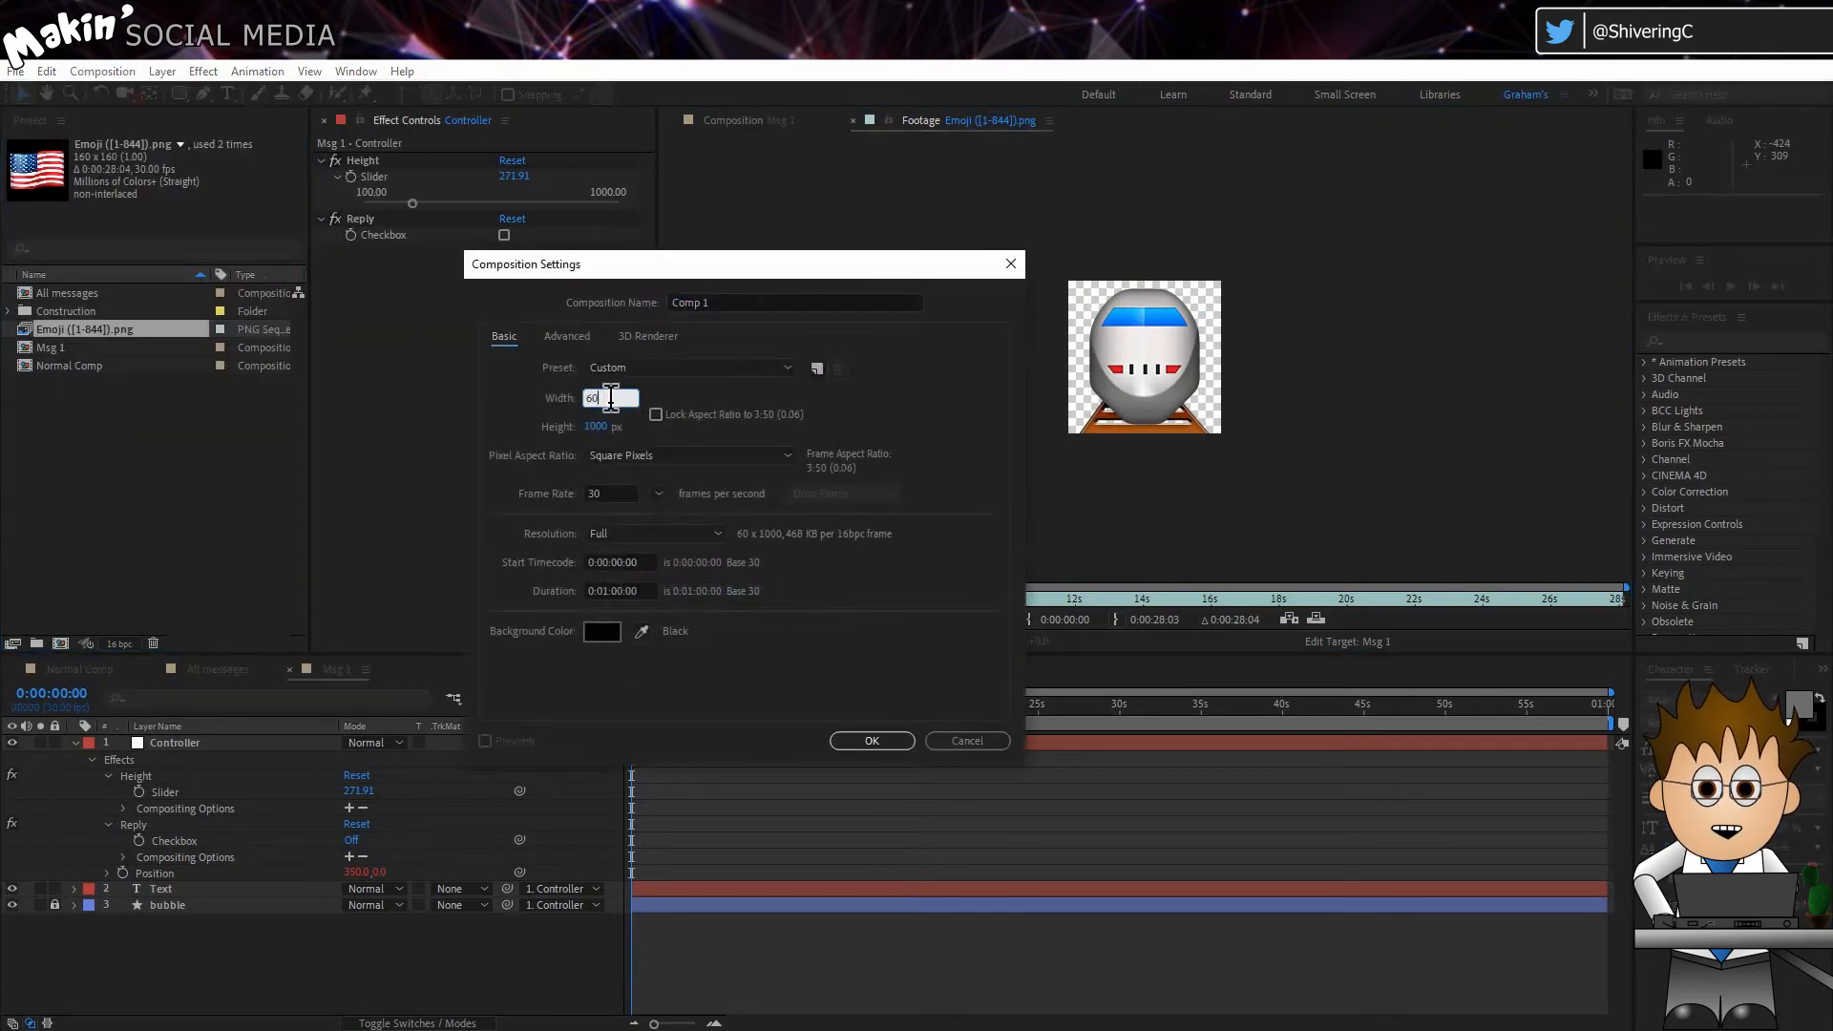
left_click(598, 427)
type("60")
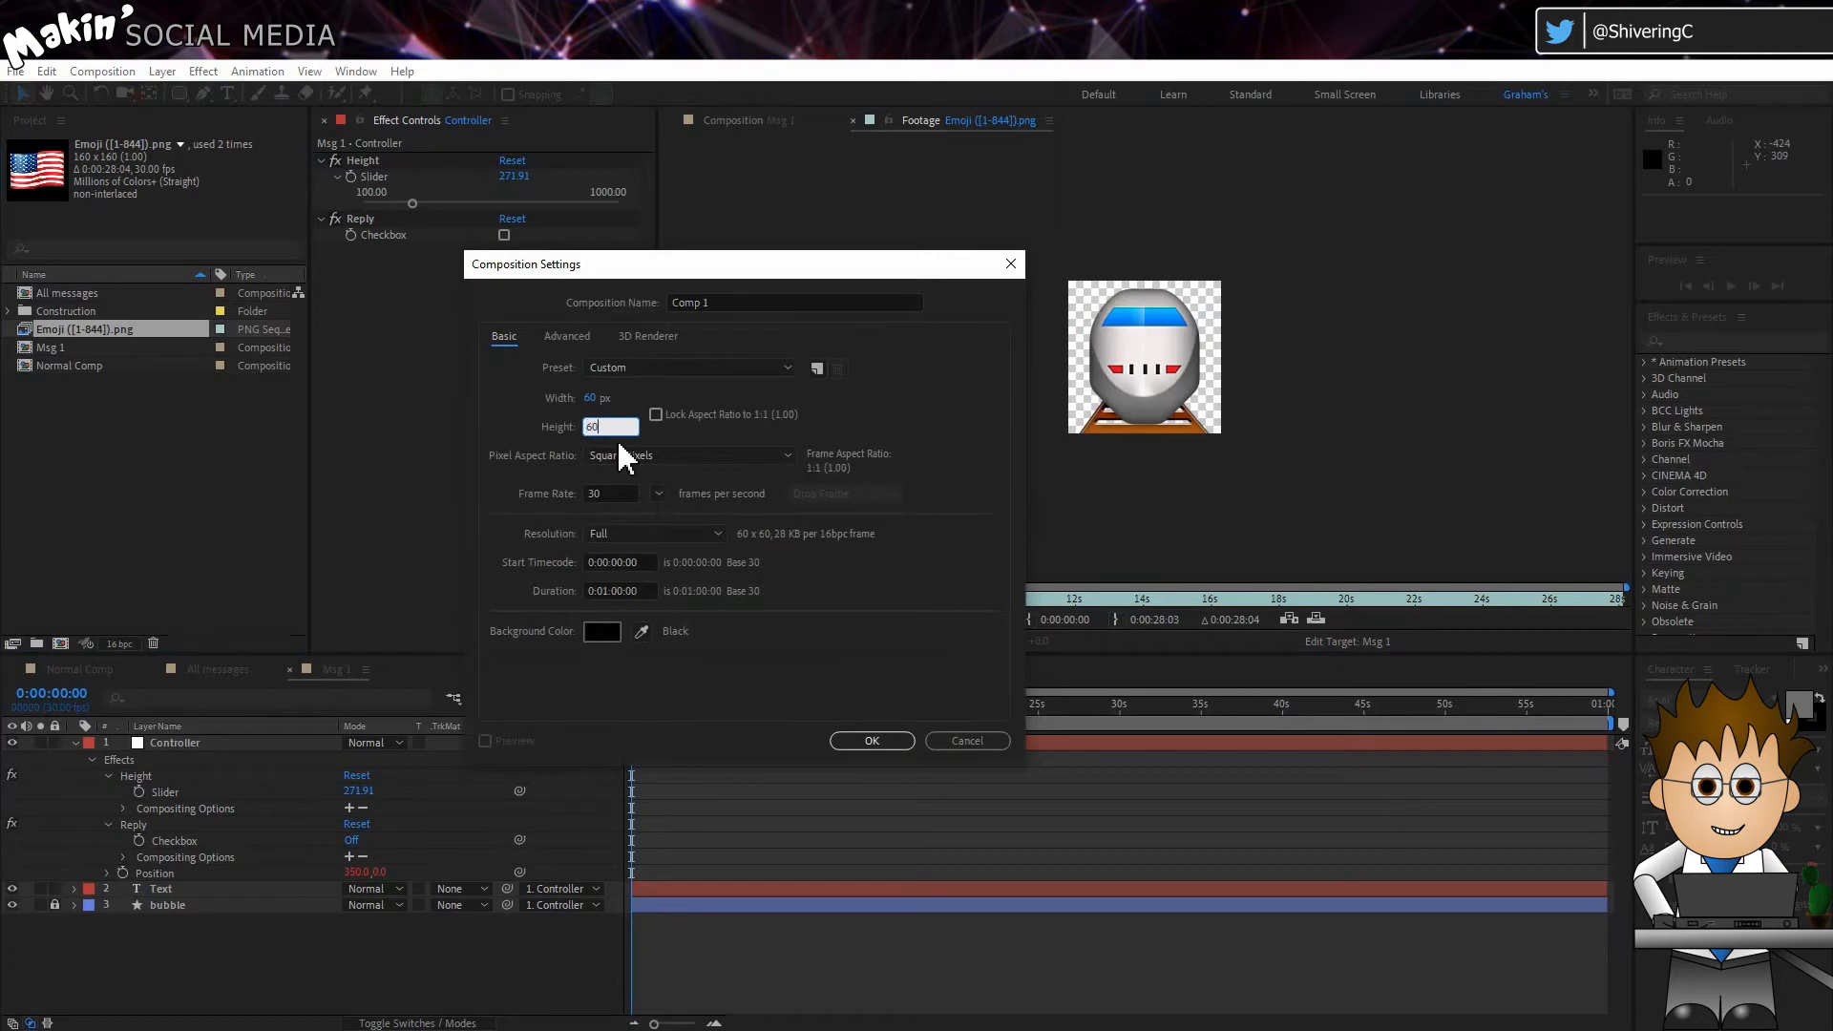
left_click(716, 302)
type("emo")
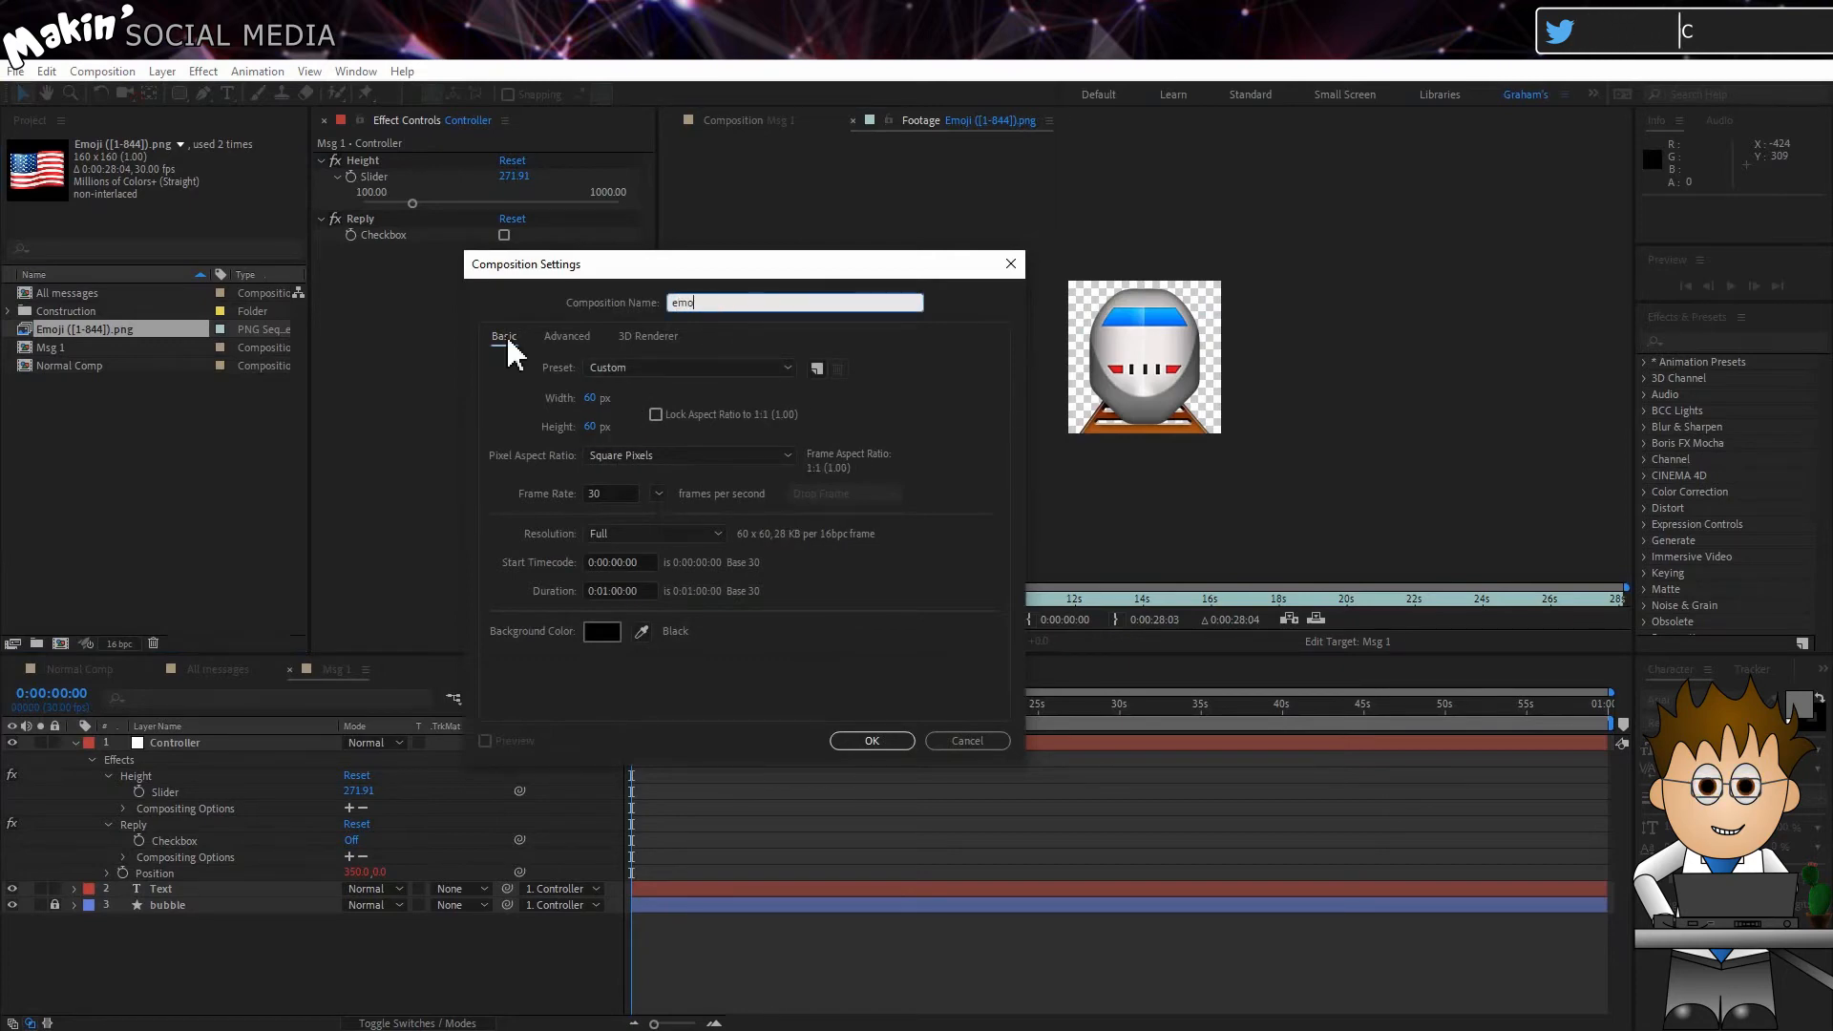
type("jis")
key("Return")
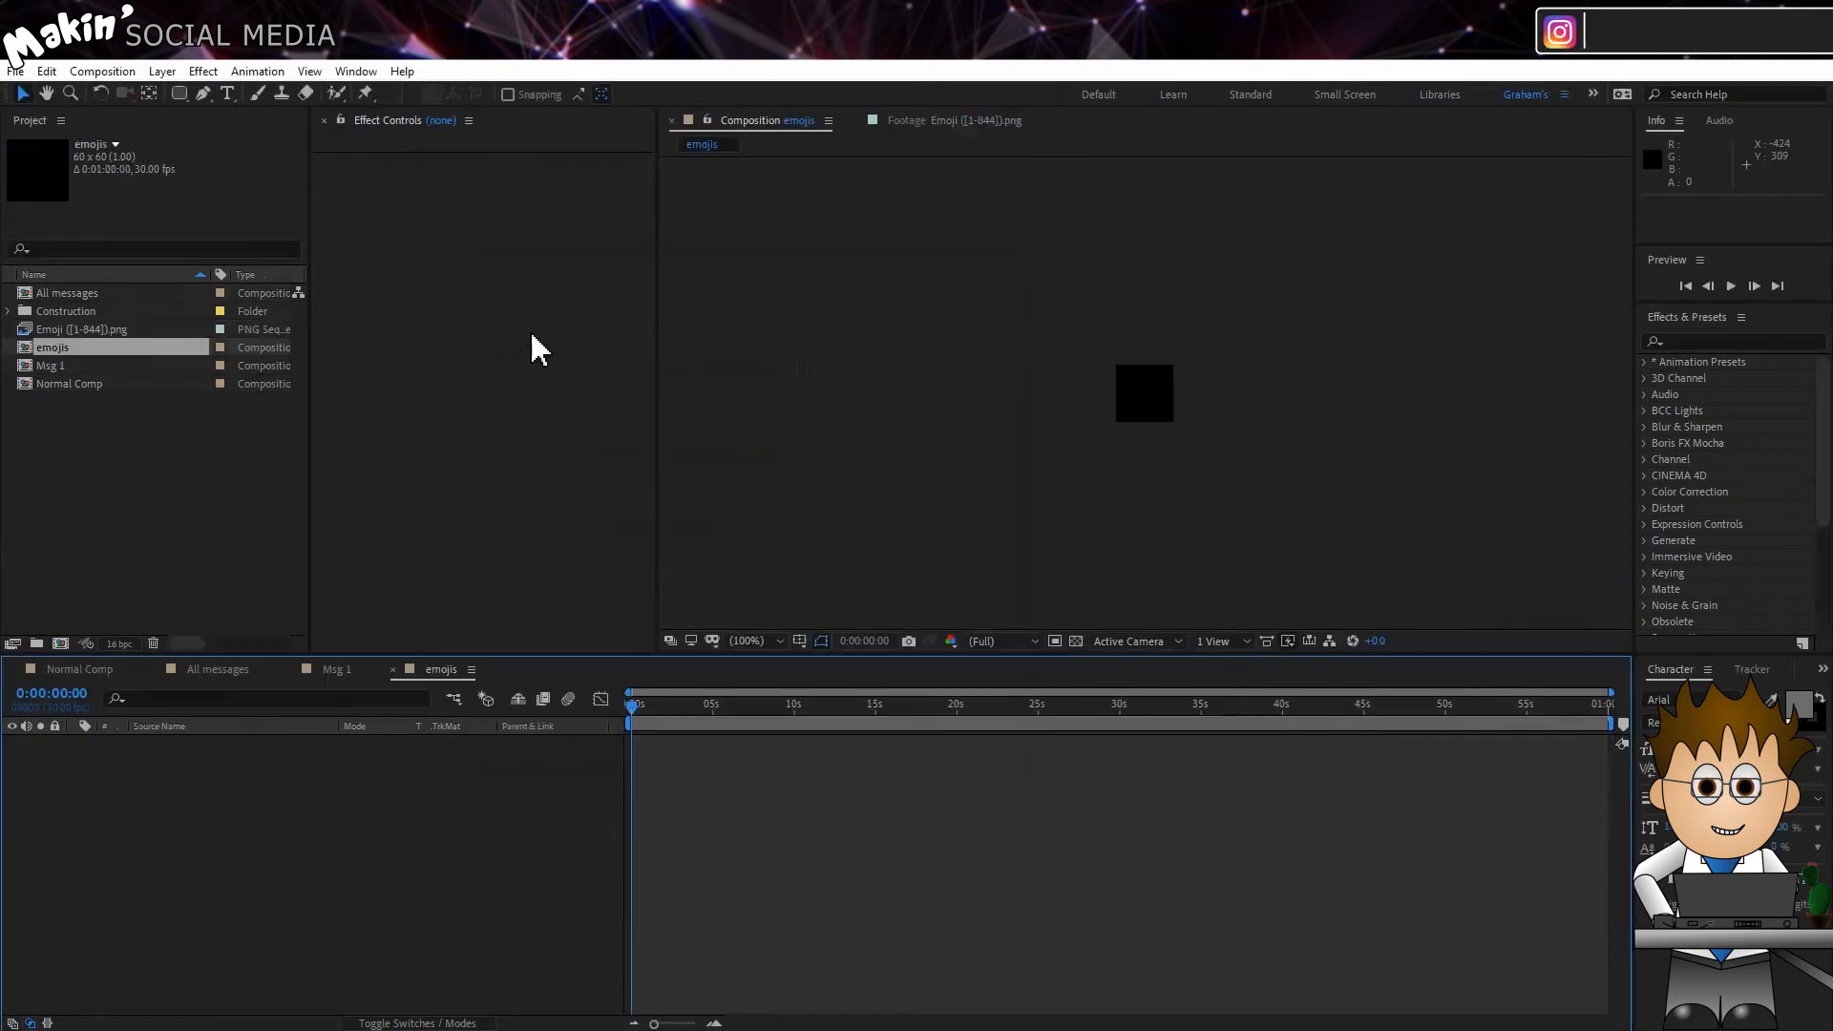
left_click_drag(204, 330, 156, 783)
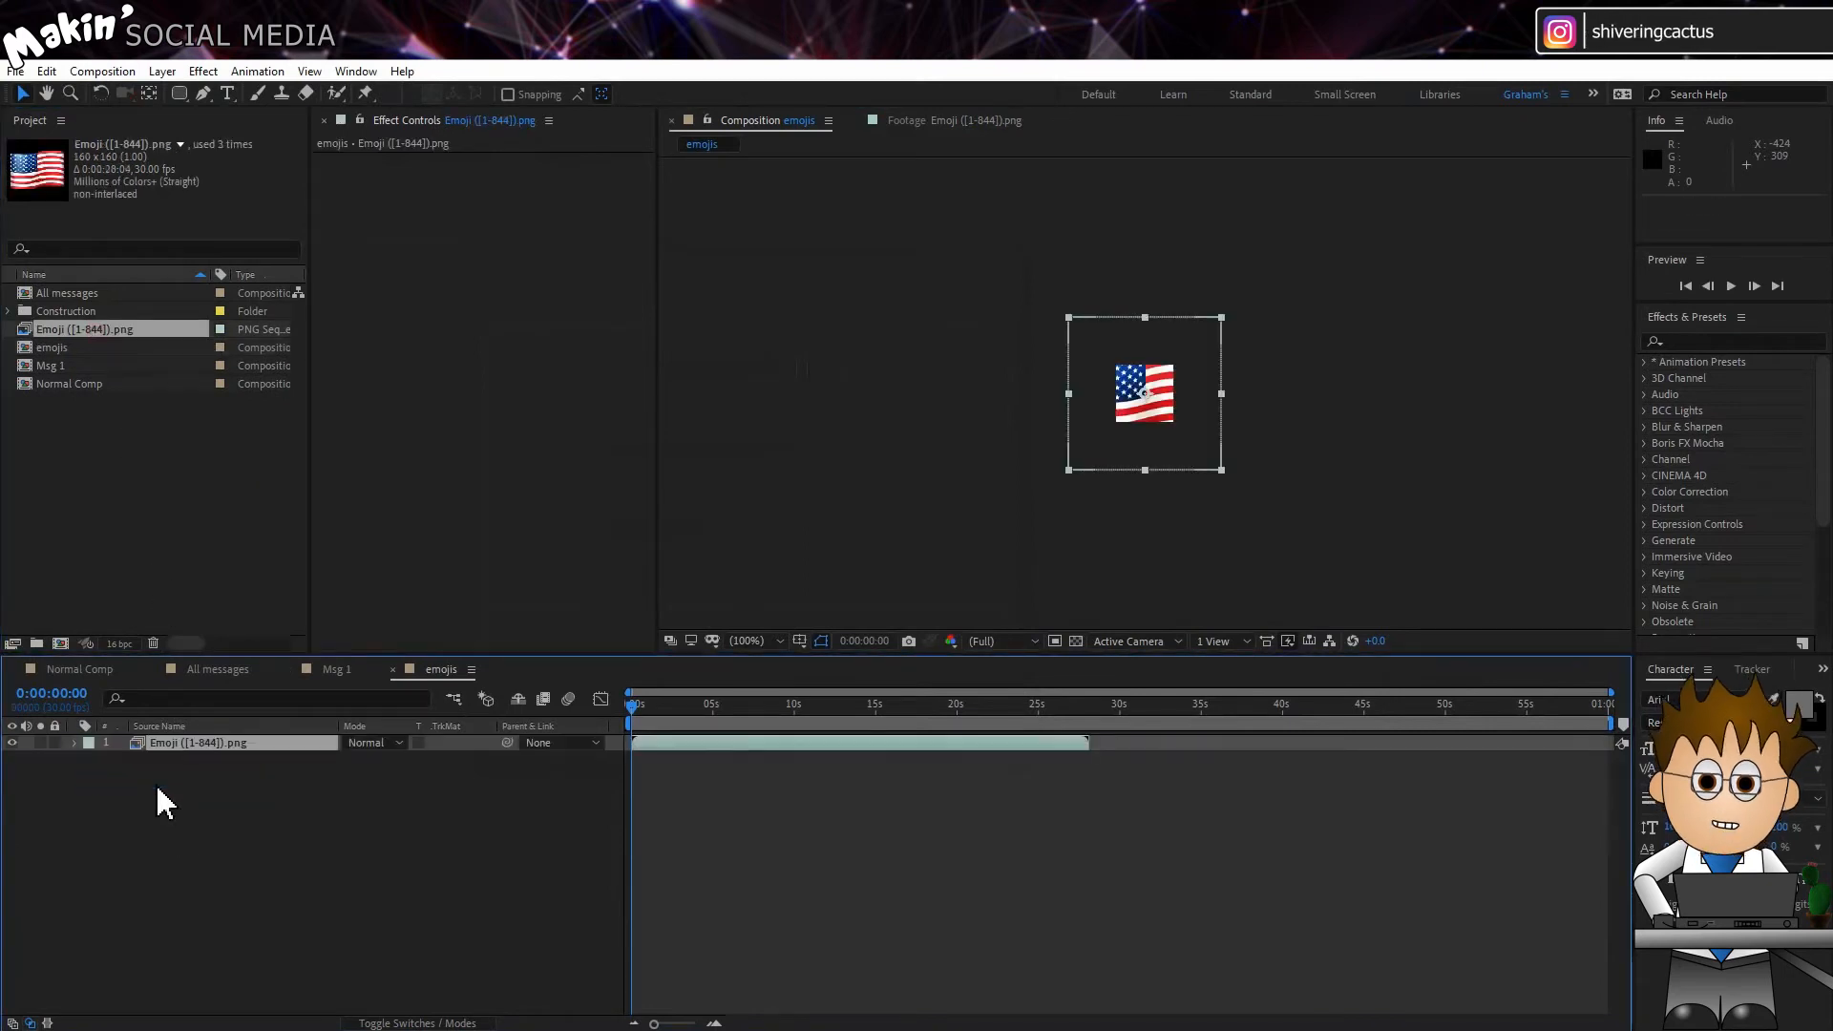
Step: Scale the Emoji ([1-844]).png layer in the emojis composition to 40%
key("s")
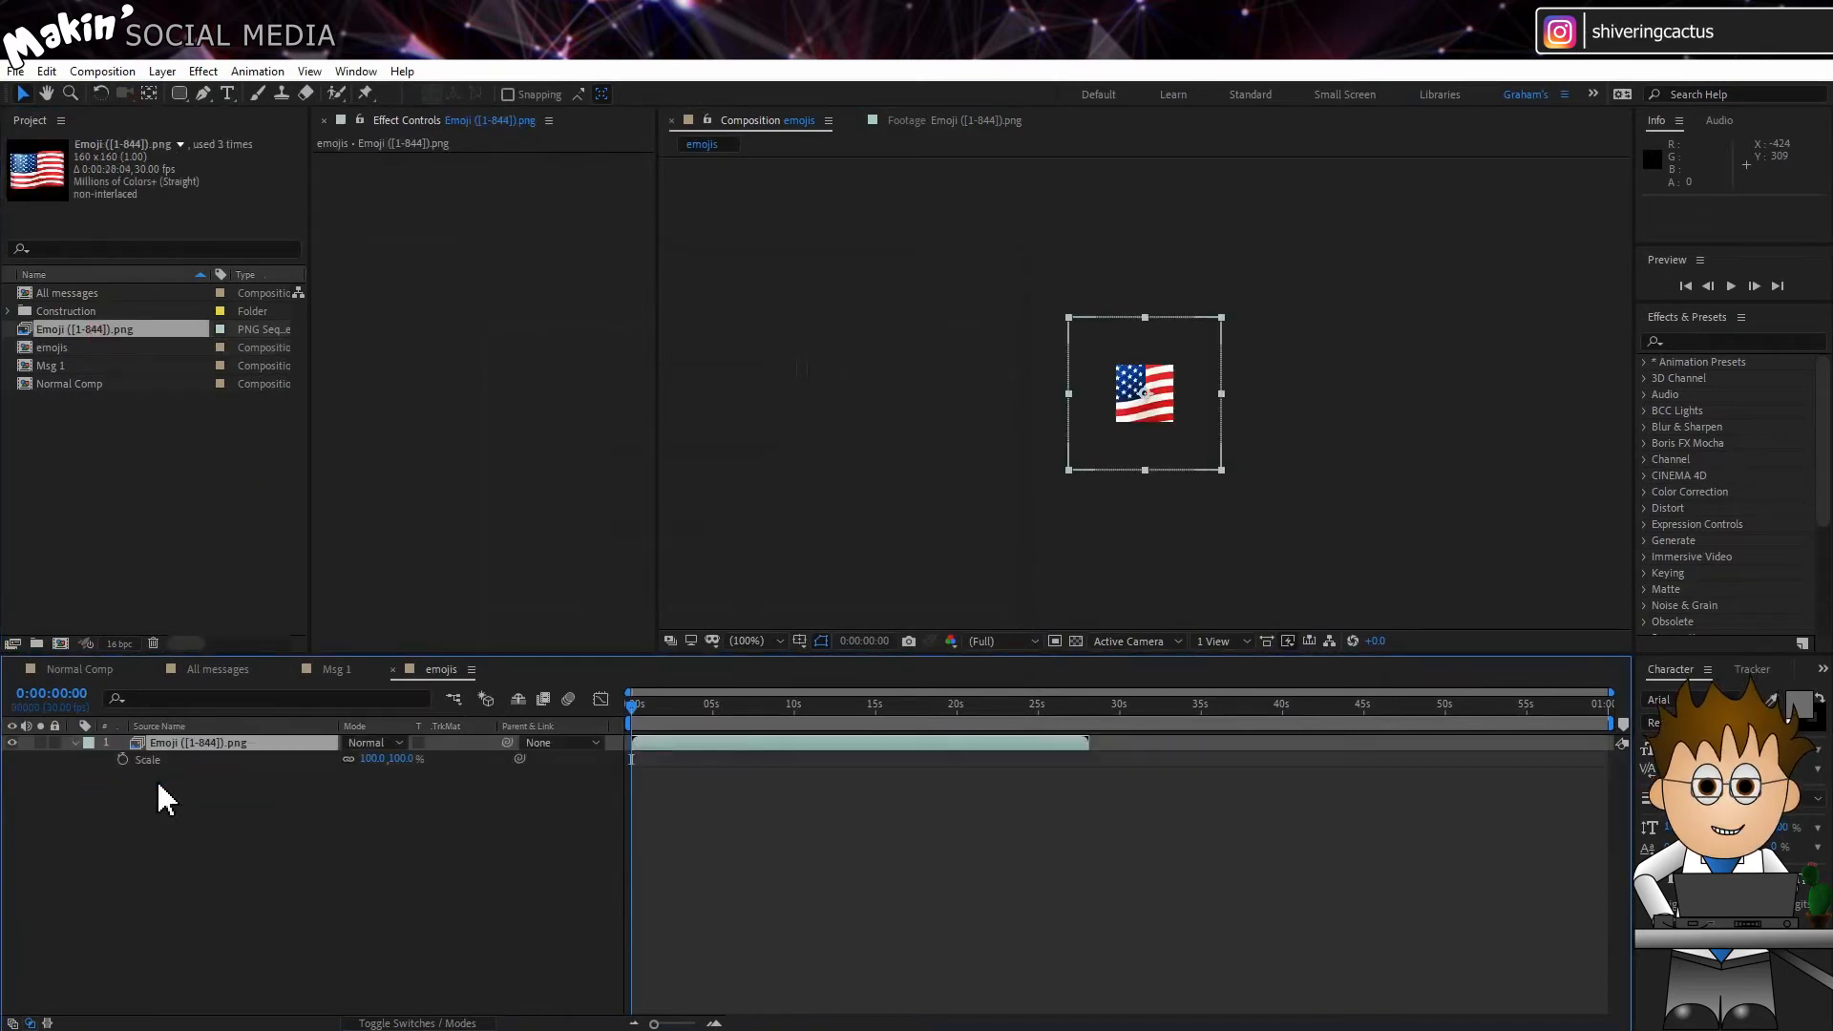
left_click(377, 760)
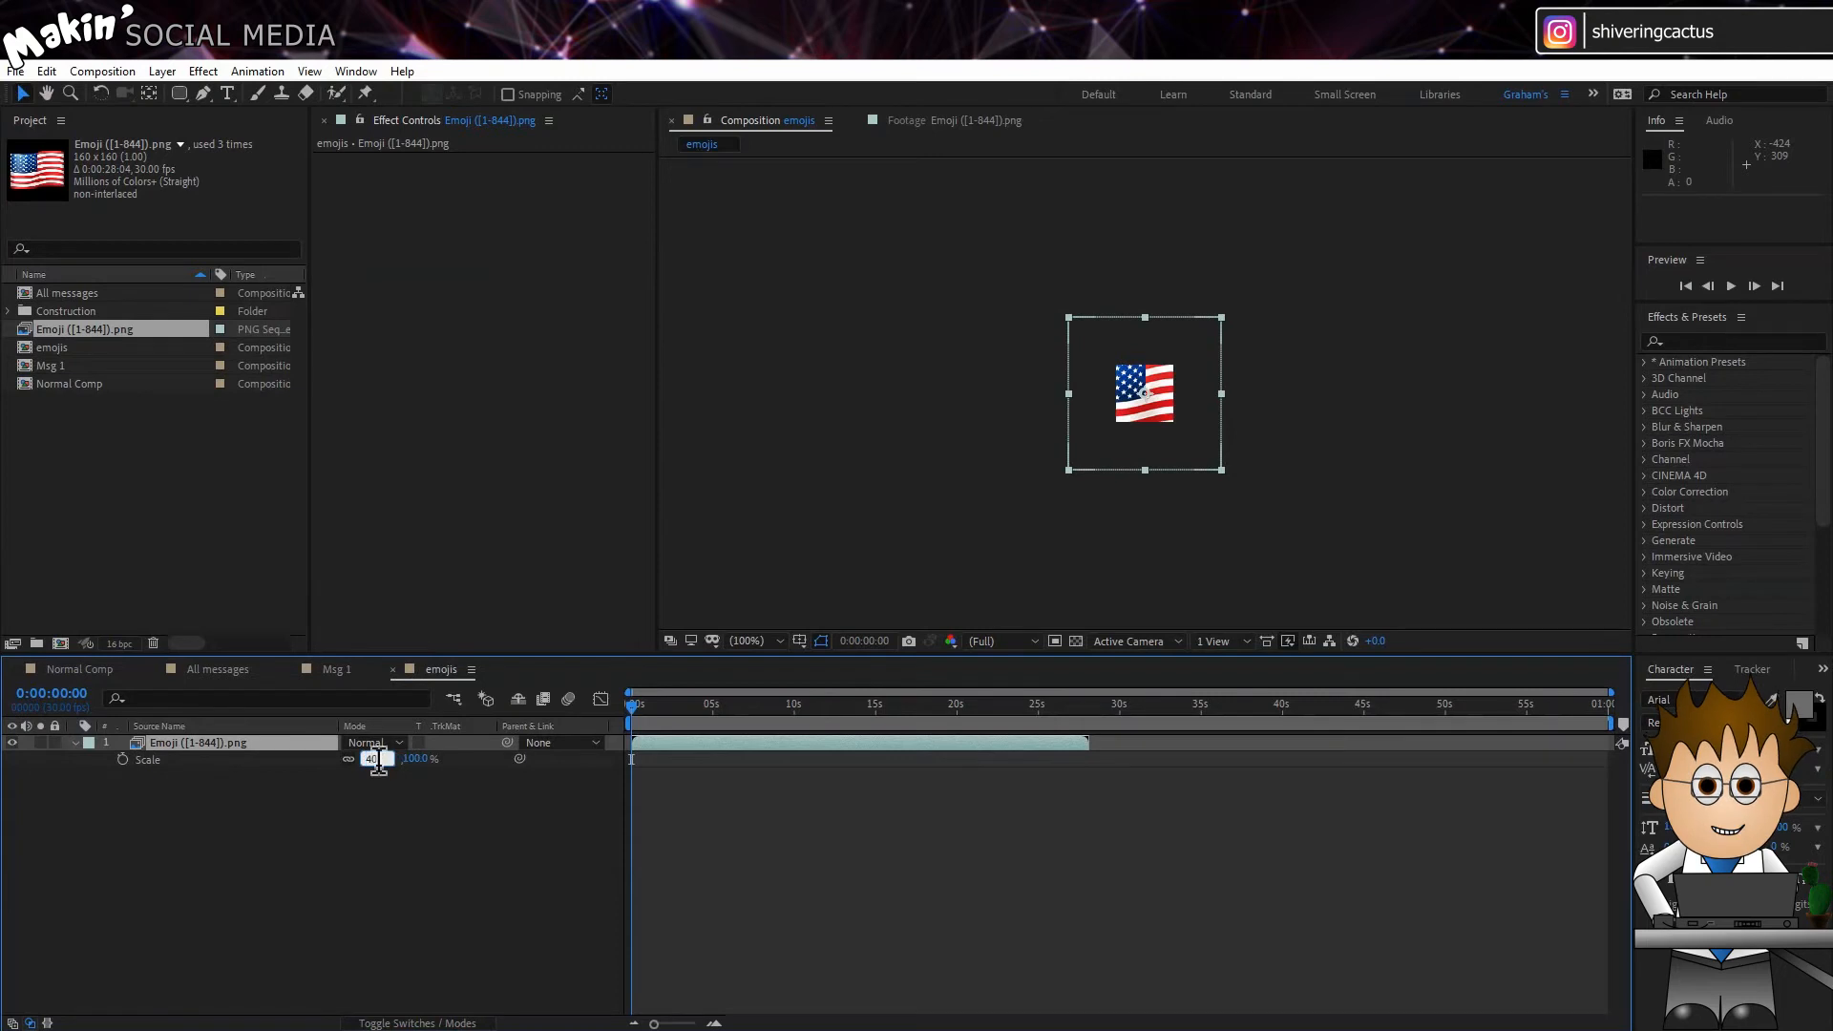
key("Return")
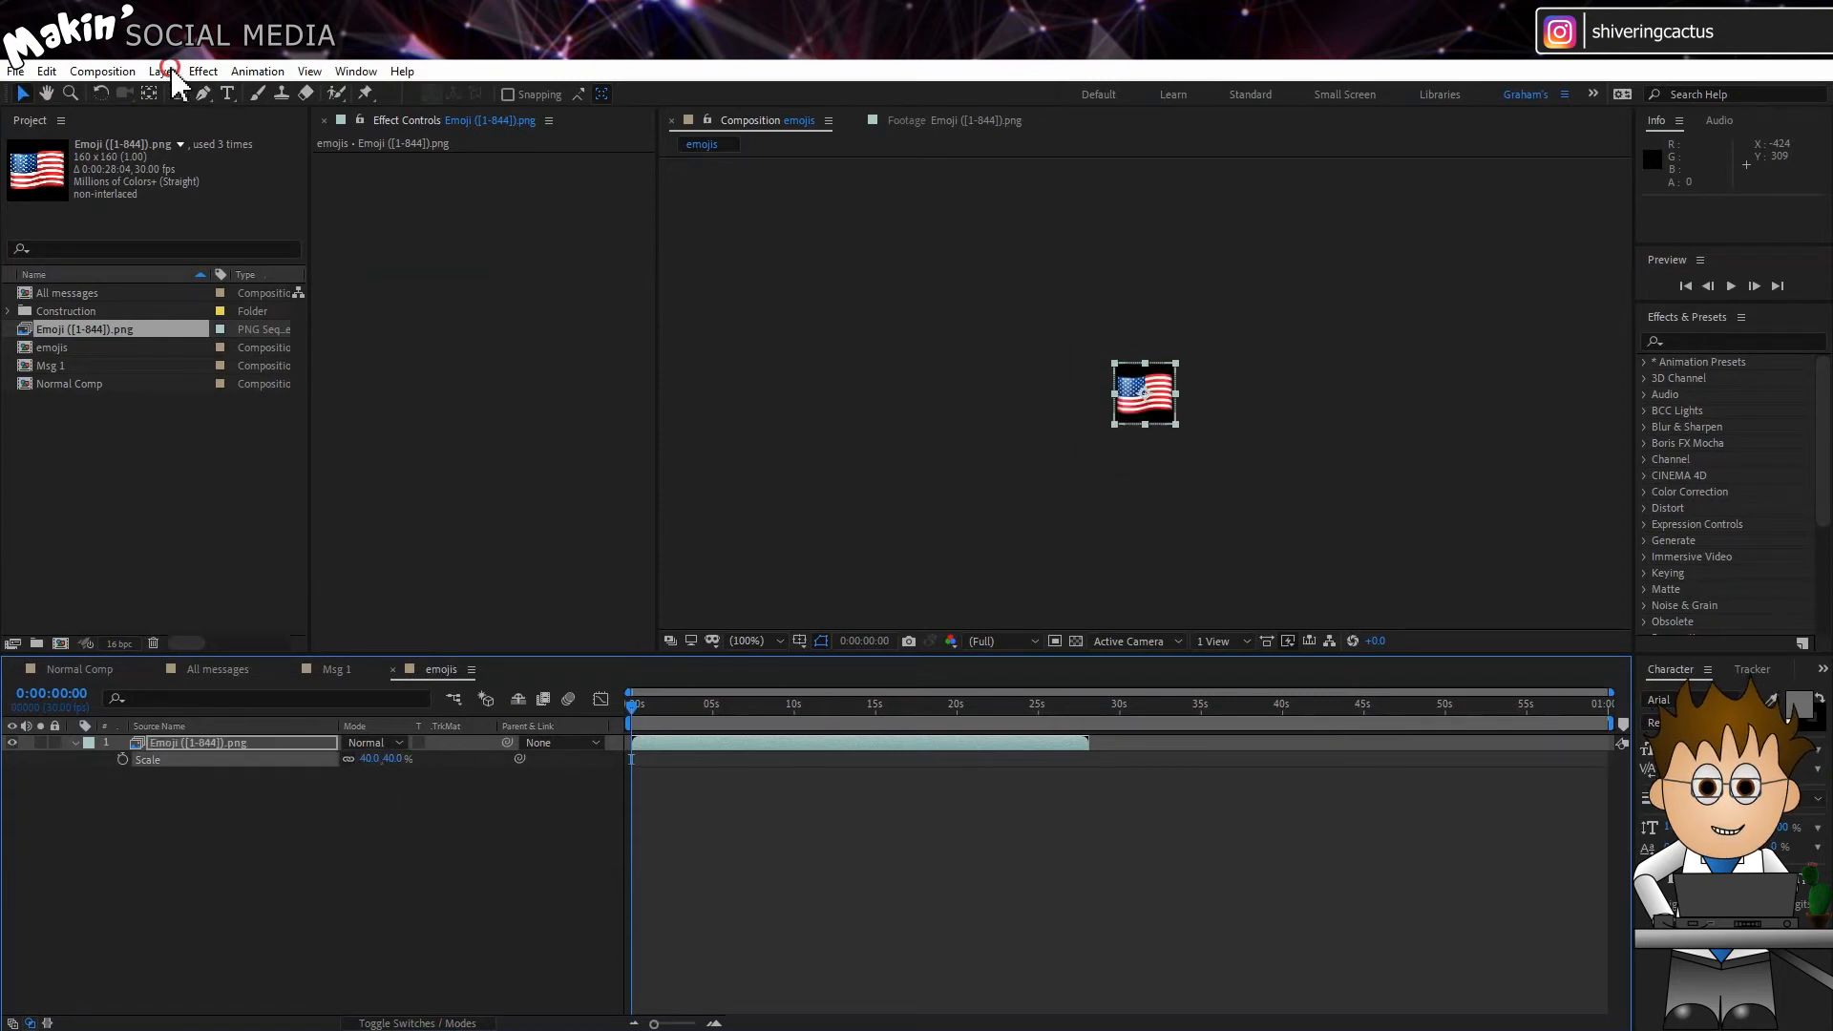
Step: Enable time remapping on the emoji sequence layer and extend its out point past the end of the composition
left_click(163, 71)
left_click(252, 316)
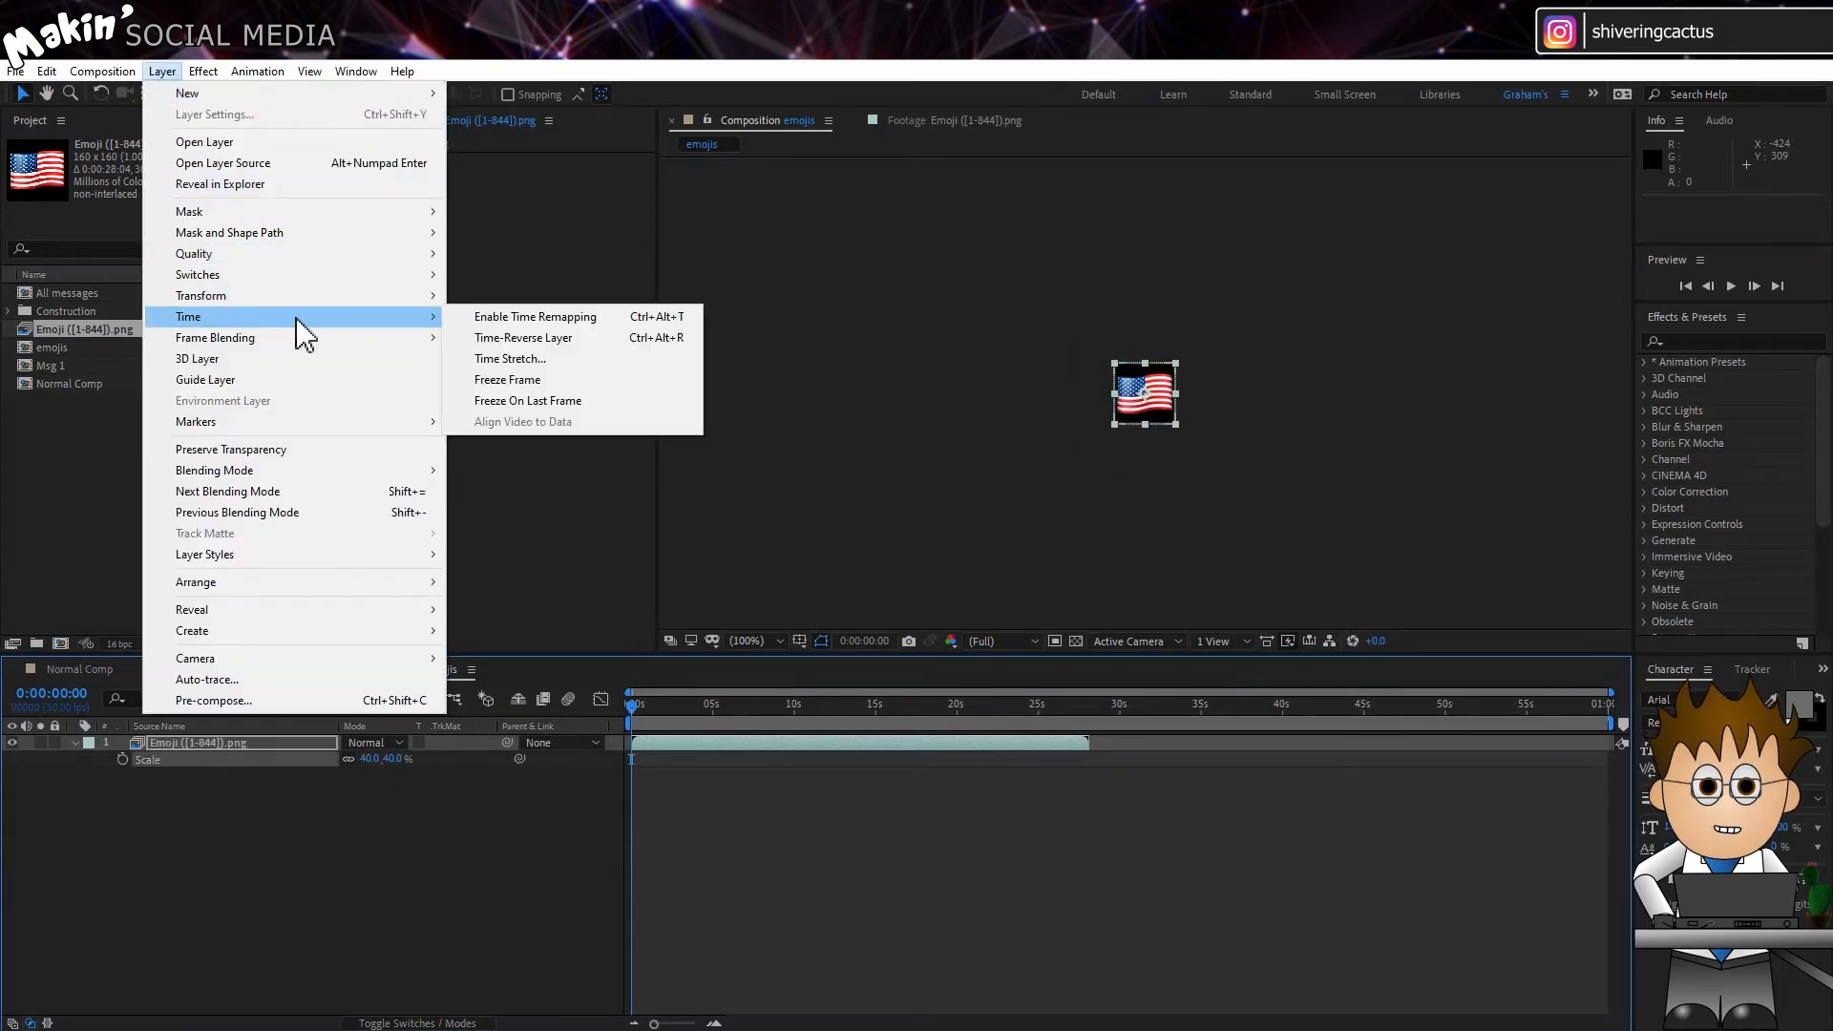
left_click(502, 316)
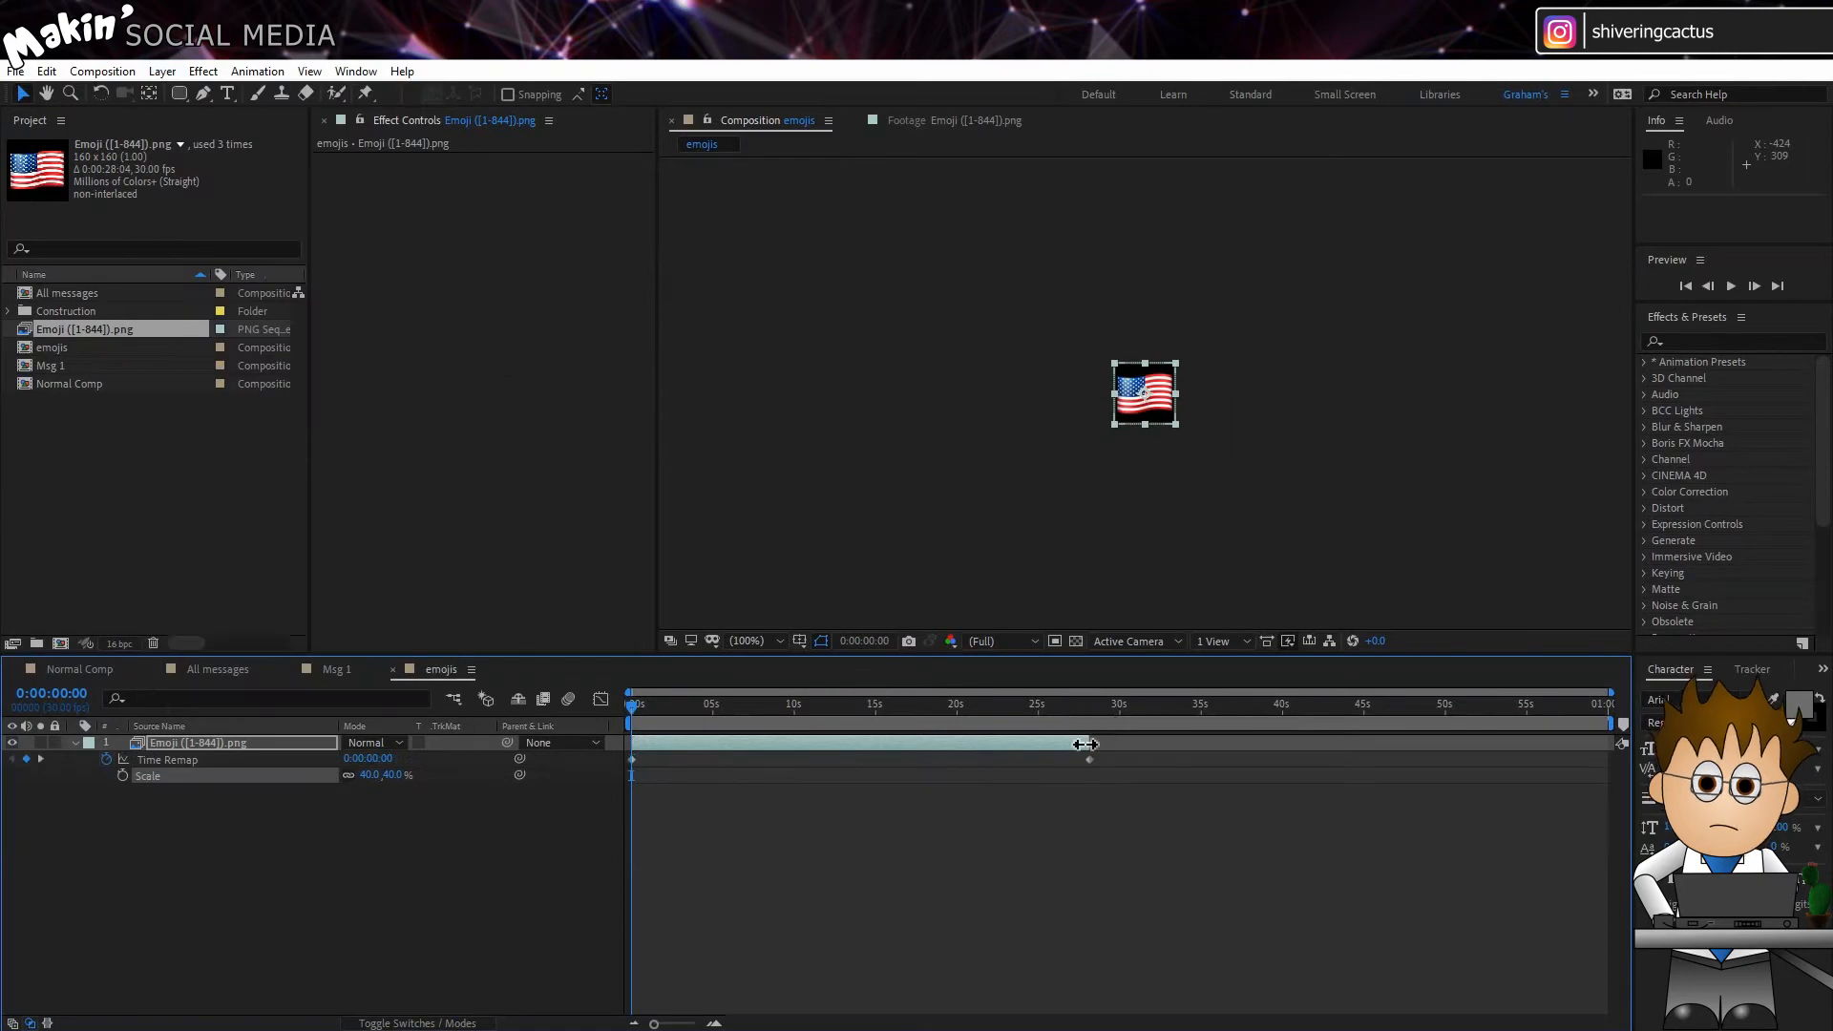
left_click_drag(1086, 744, 1823, 696)
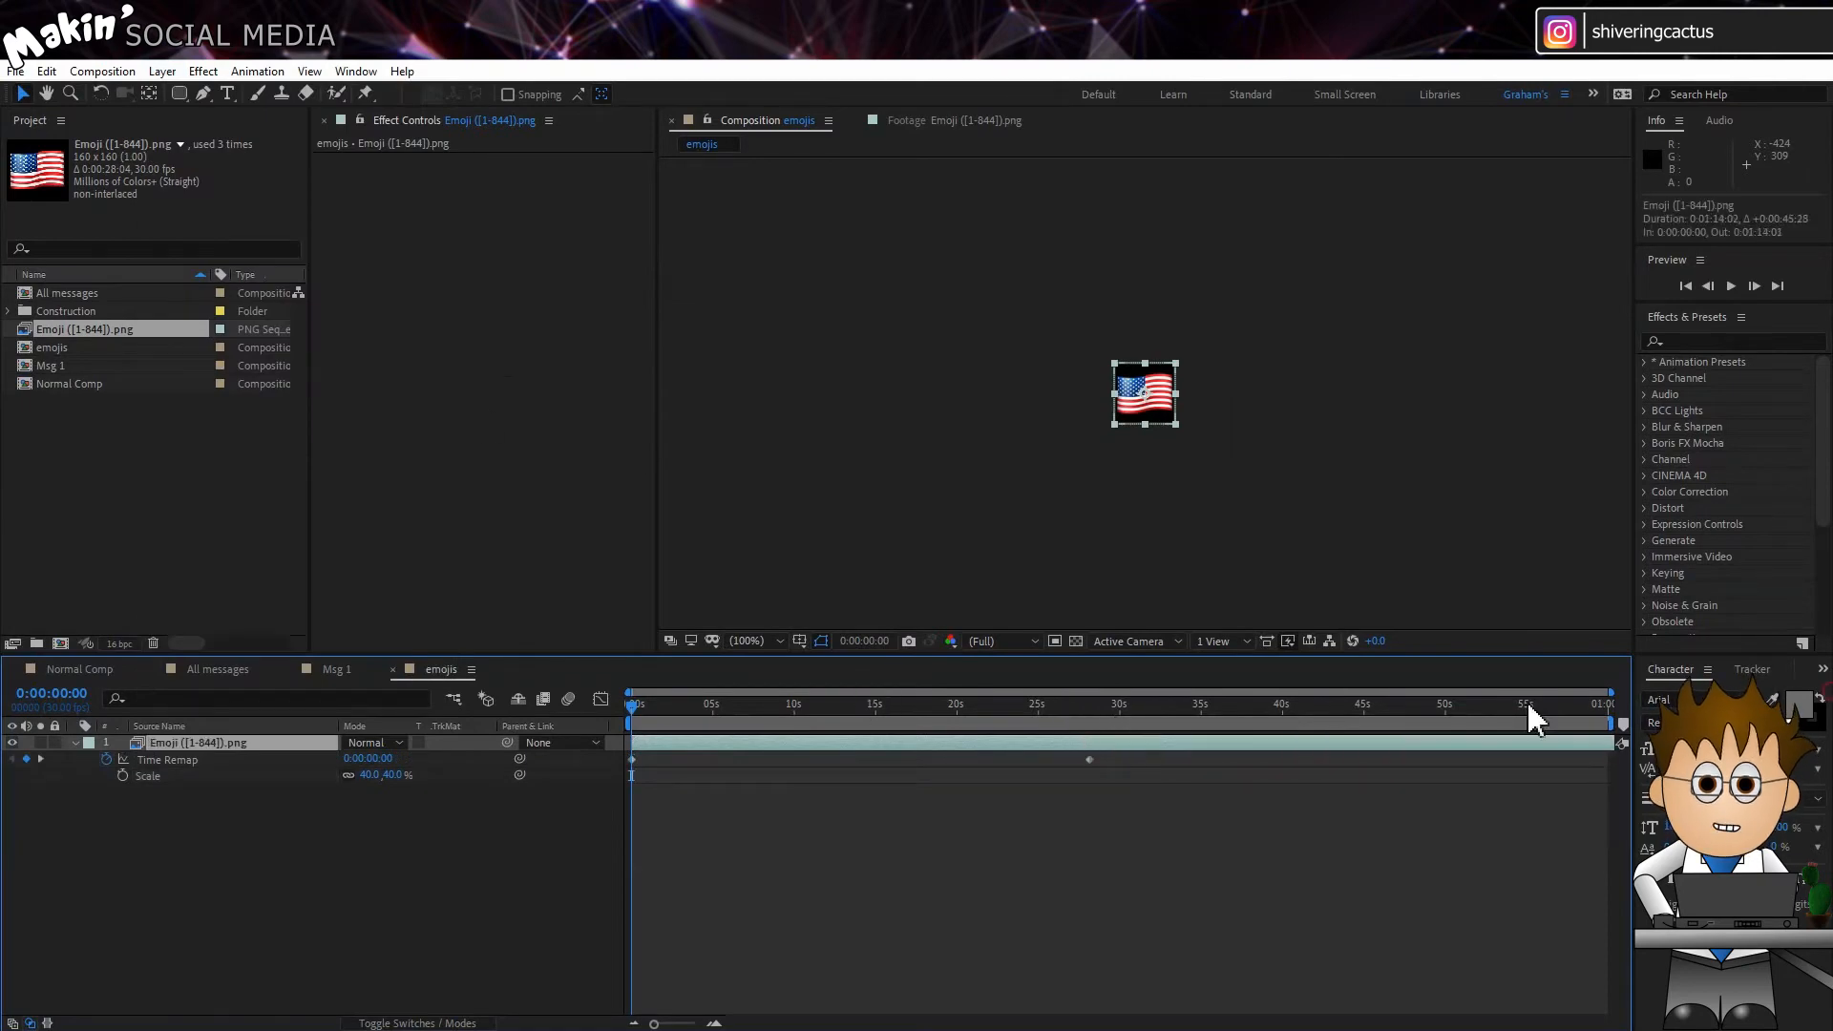
Step: Add a Slider Control effect to the emoji sequence layer and rename it Frame Number
left_click(203, 72)
mouse_move(317, 358)
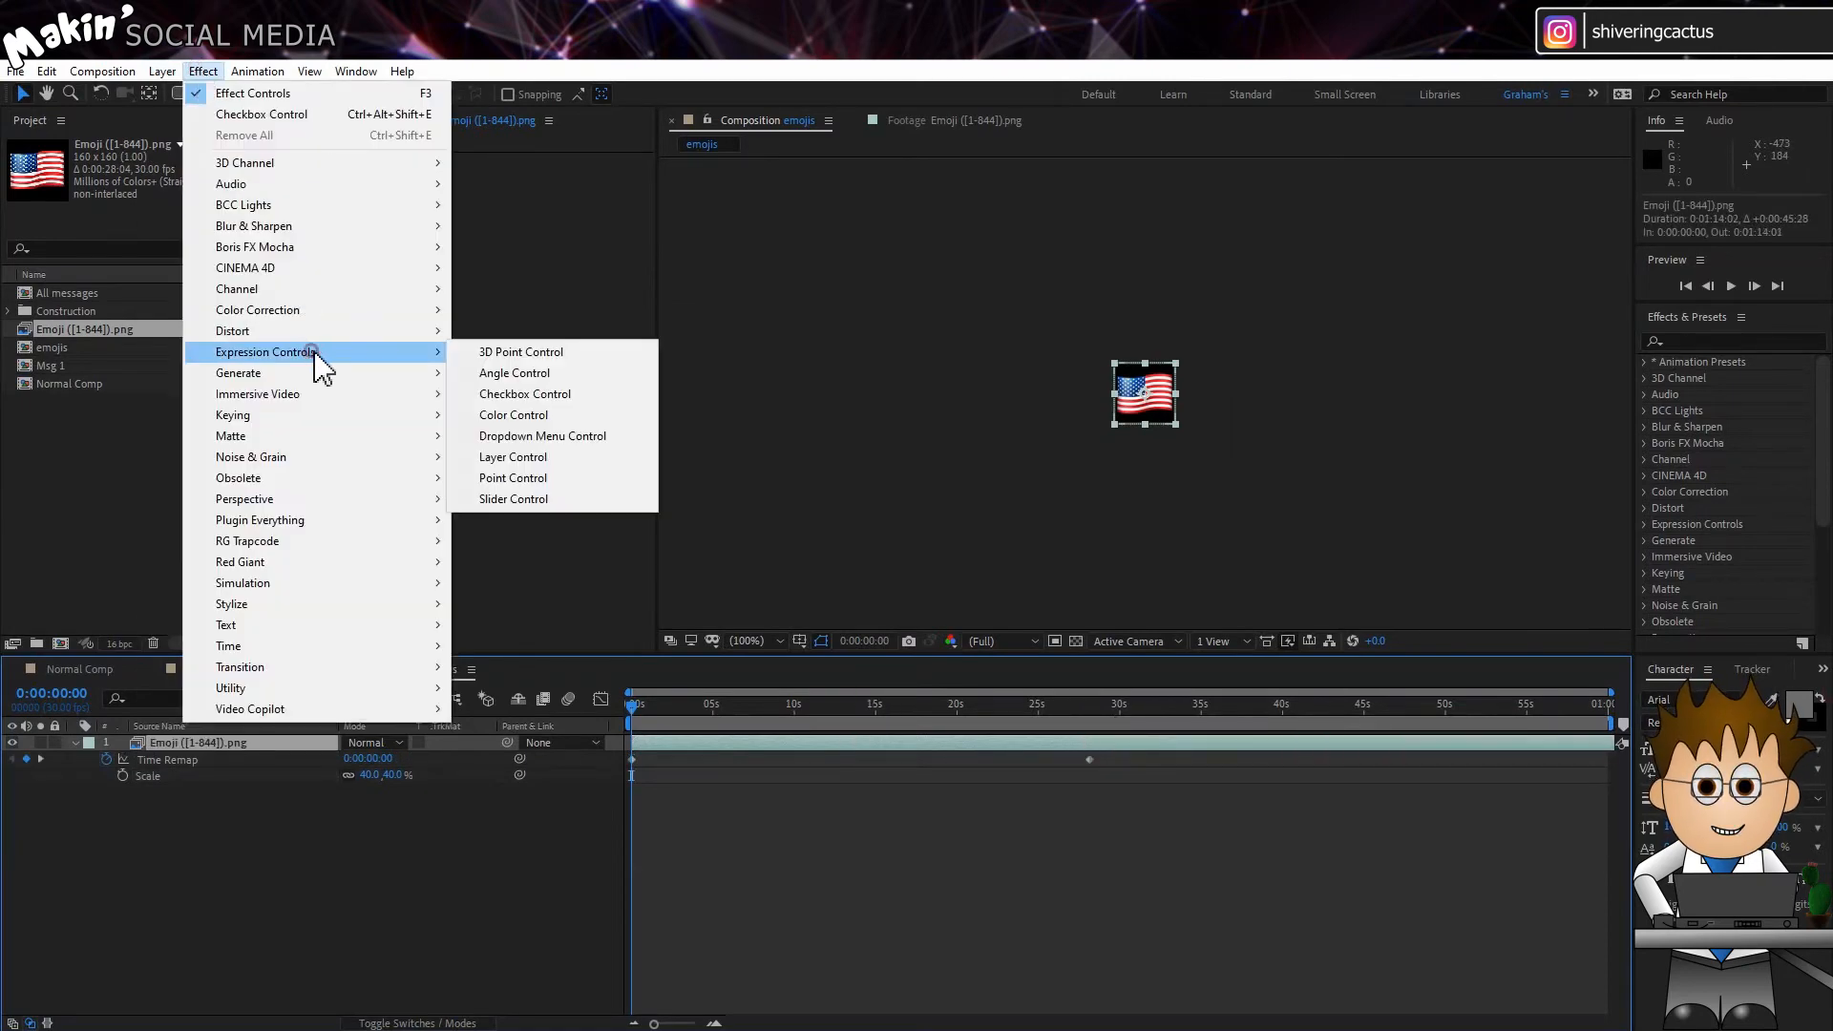
left_click(559, 499)
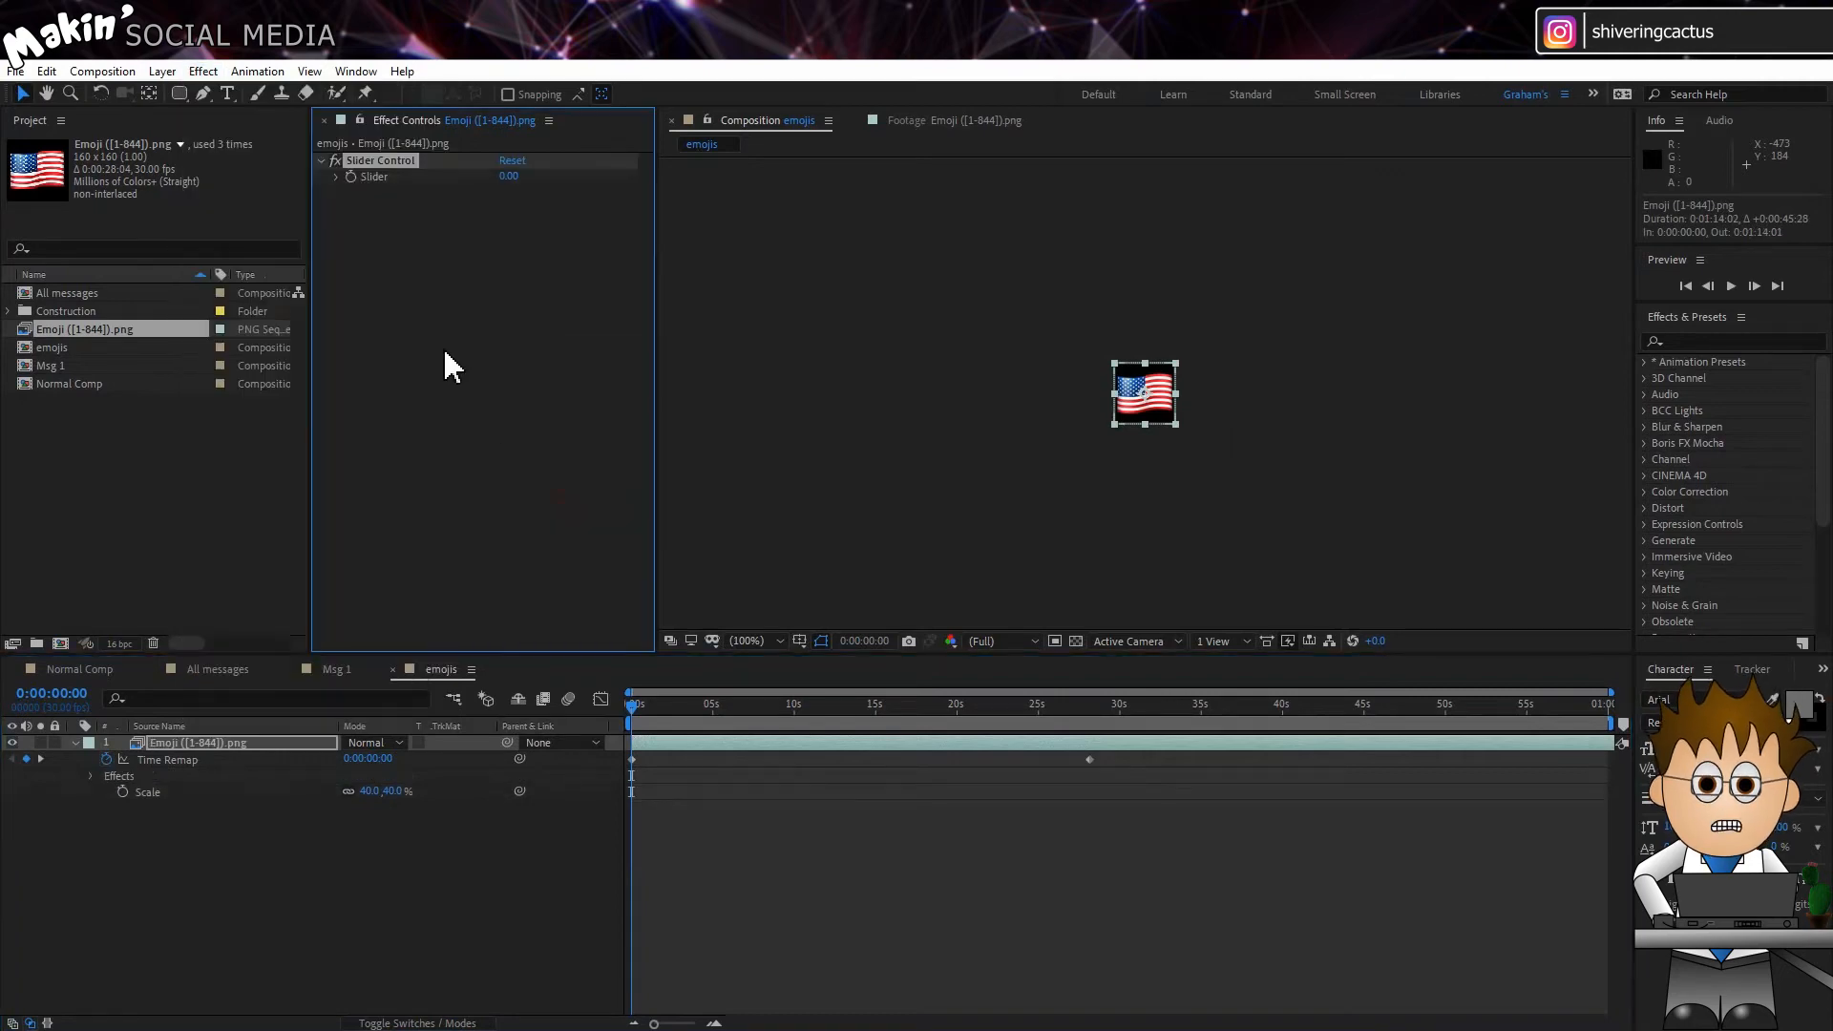
key("Return")
type("Frame Number")
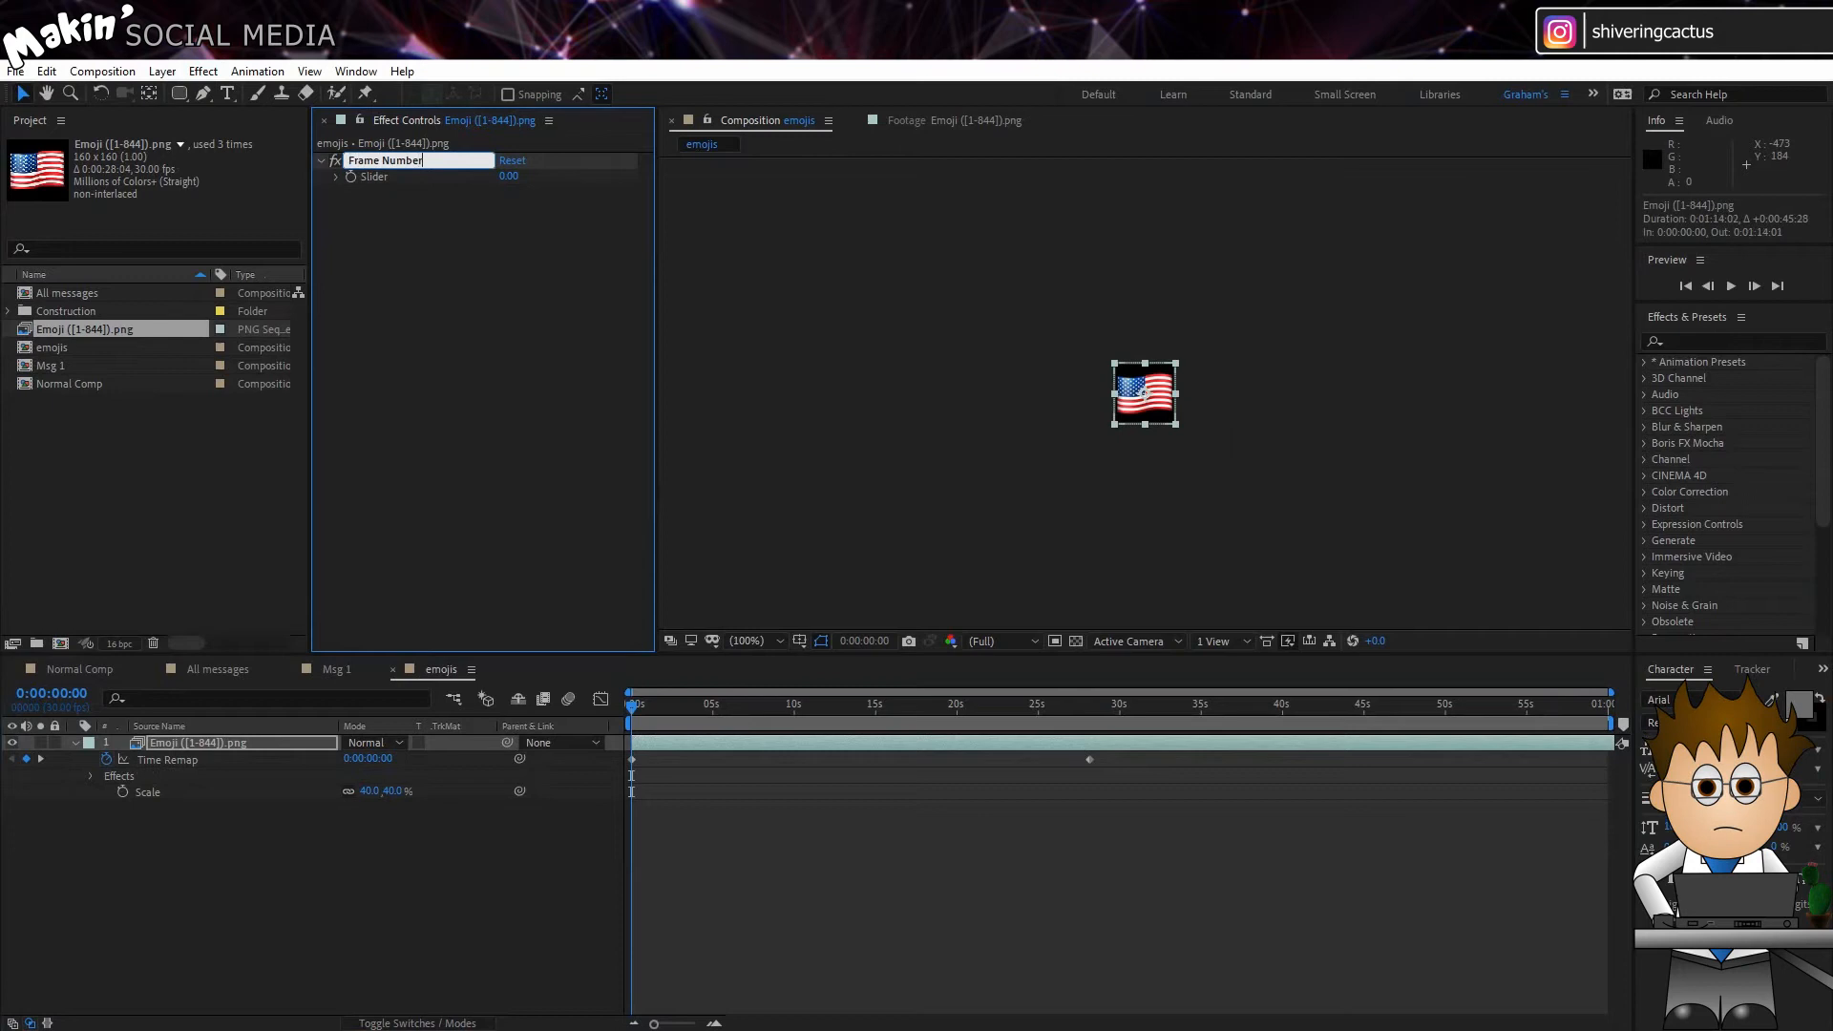
key("Return")
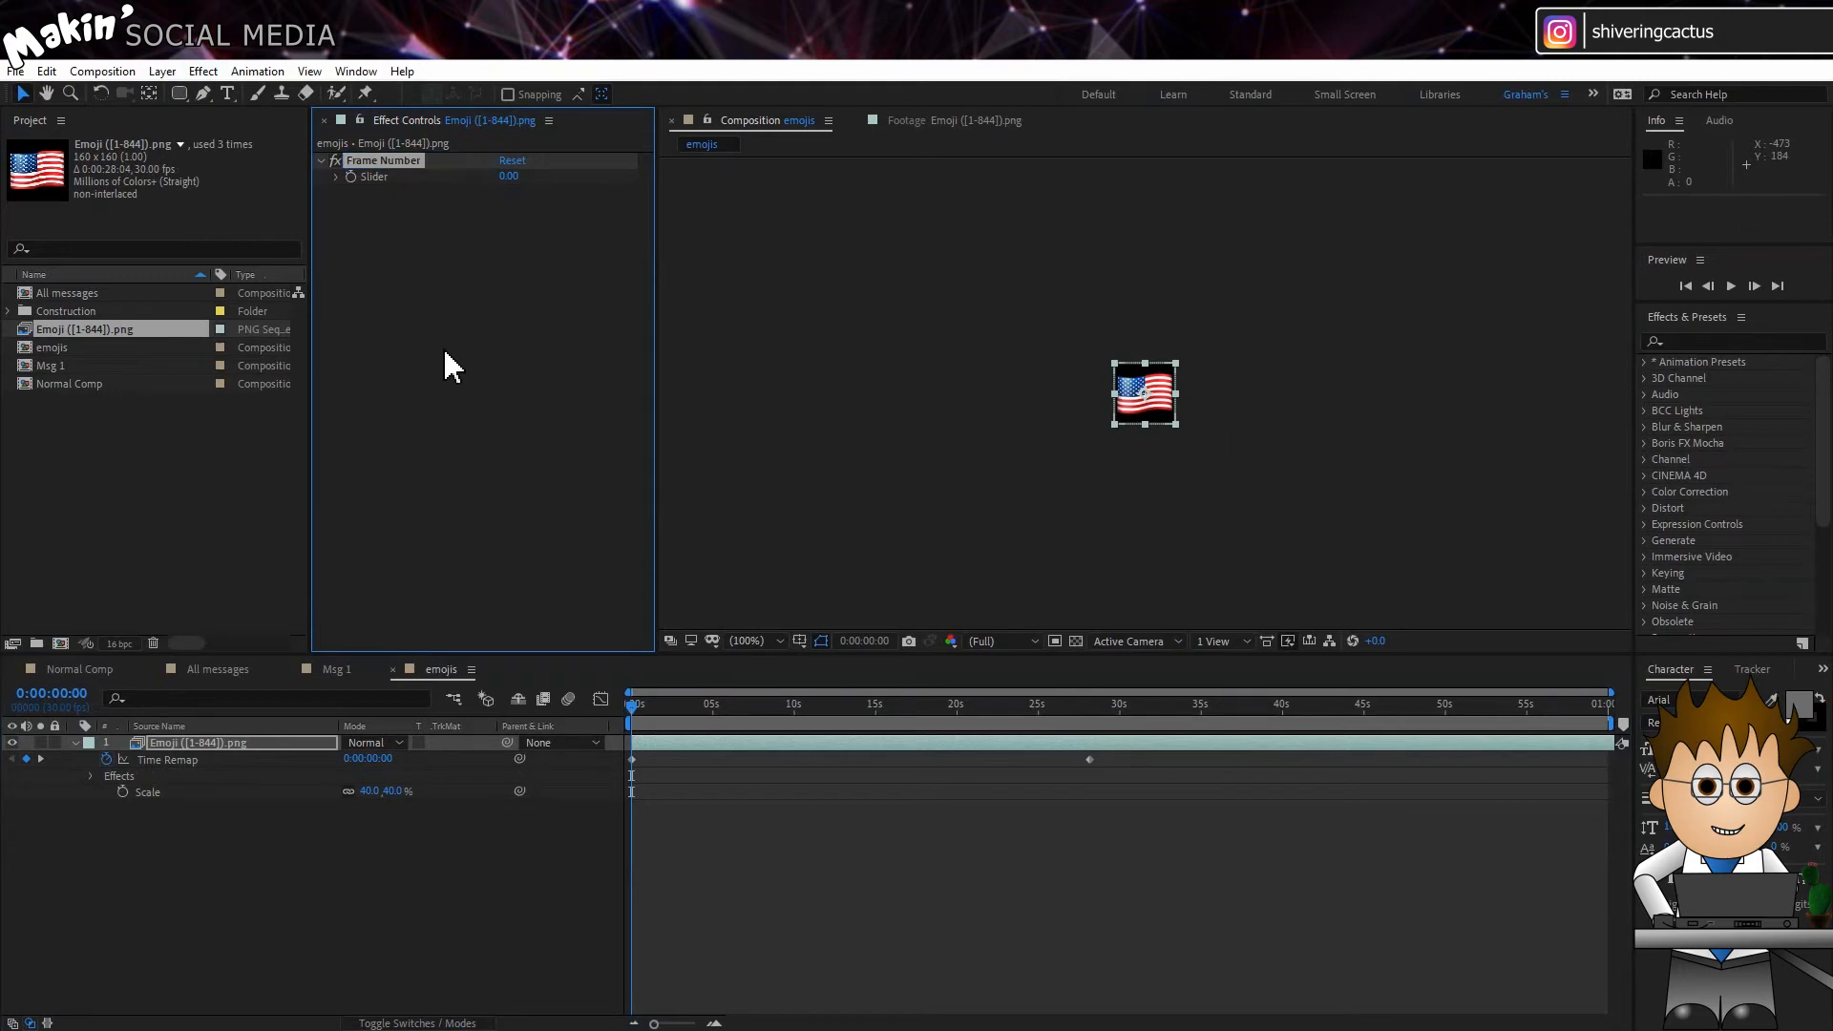
Step: Set the upper limit of the Frame Number slider's range to 844
right_click(506, 181)
left_click(537, 190)
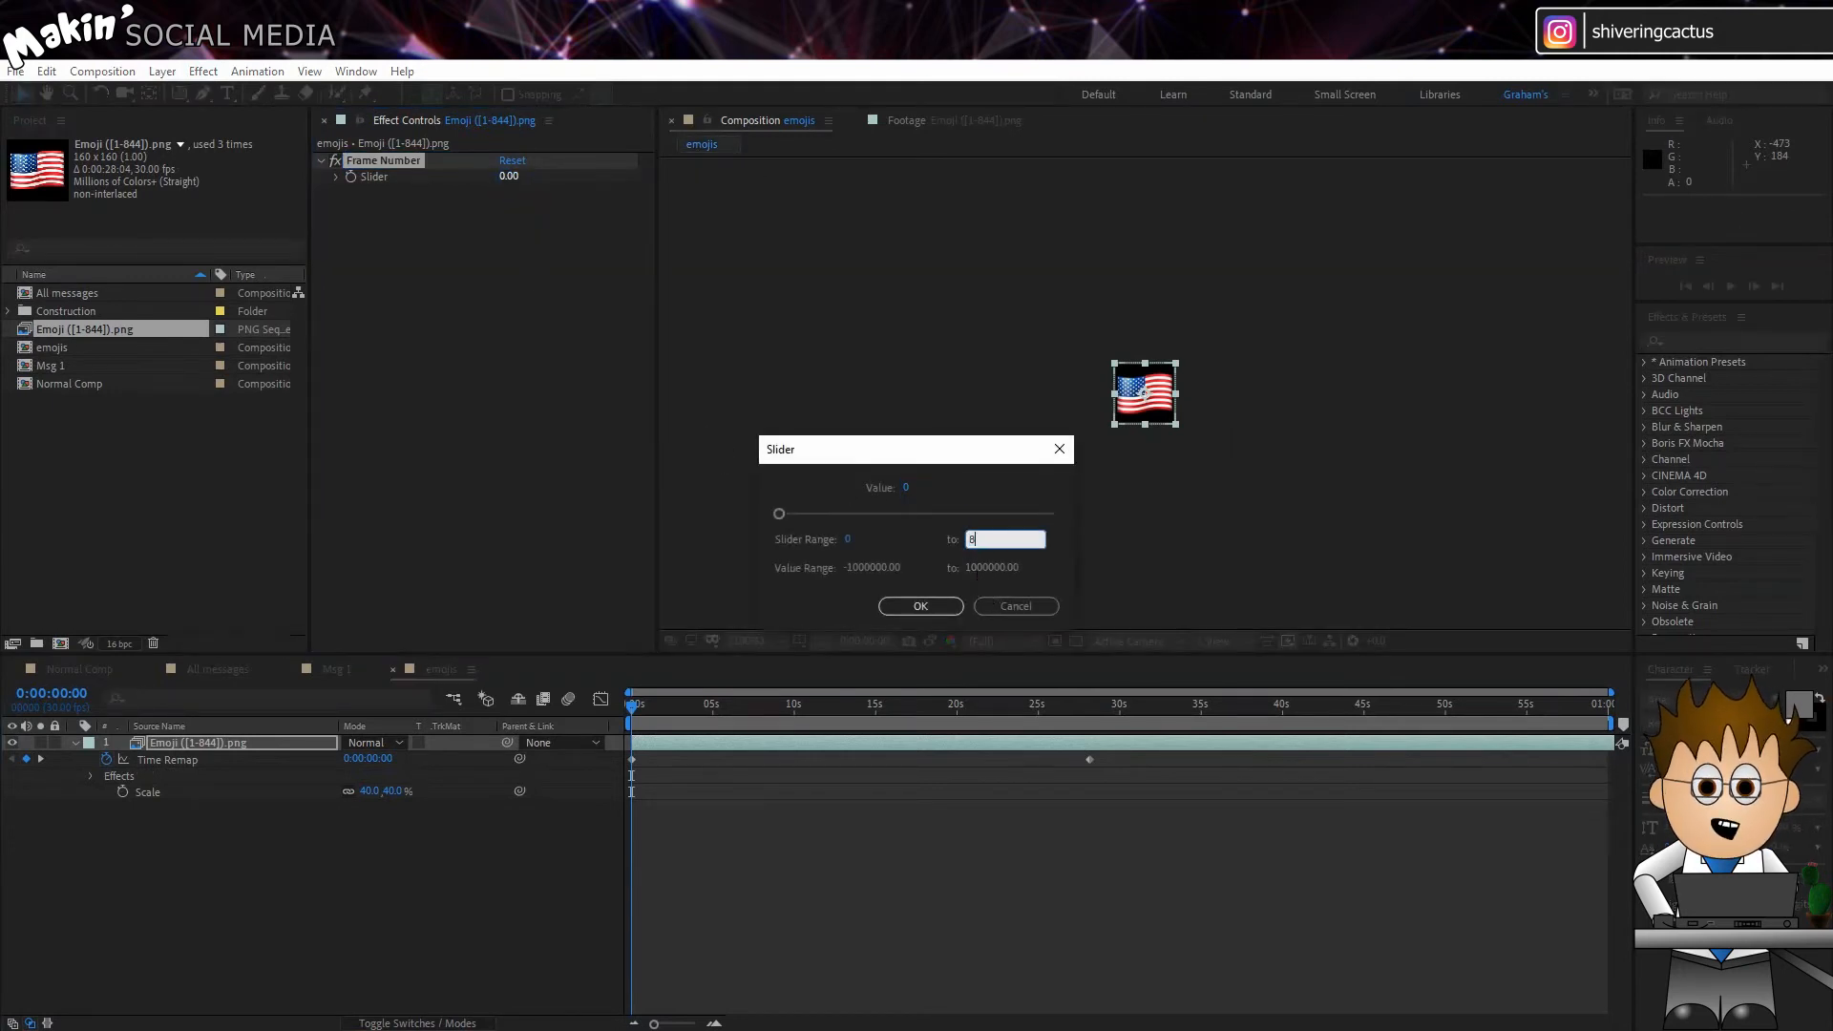
type("844")
left_click(937, 606)
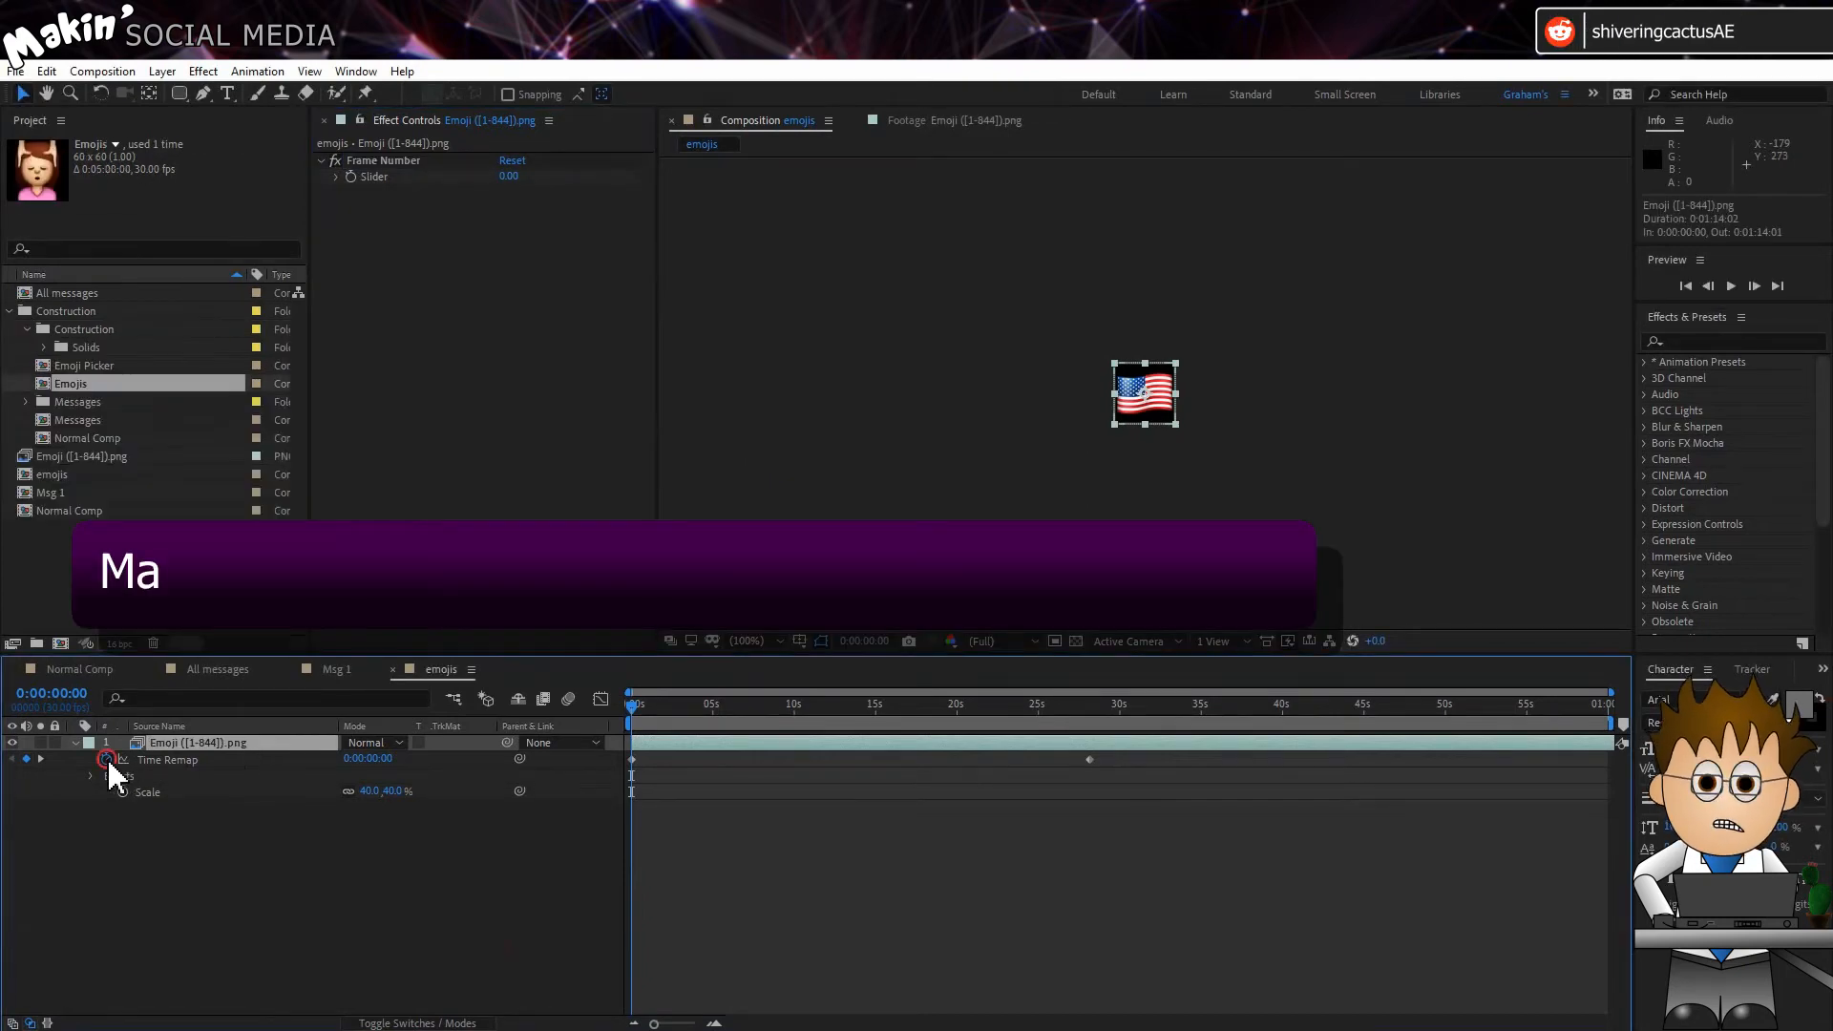
Step: Give Time Remap the expression Math.floor(effect("Frame Number")("Slider"))/30, linking it to the Frame Number slider
left_click(107, 759, "alt")
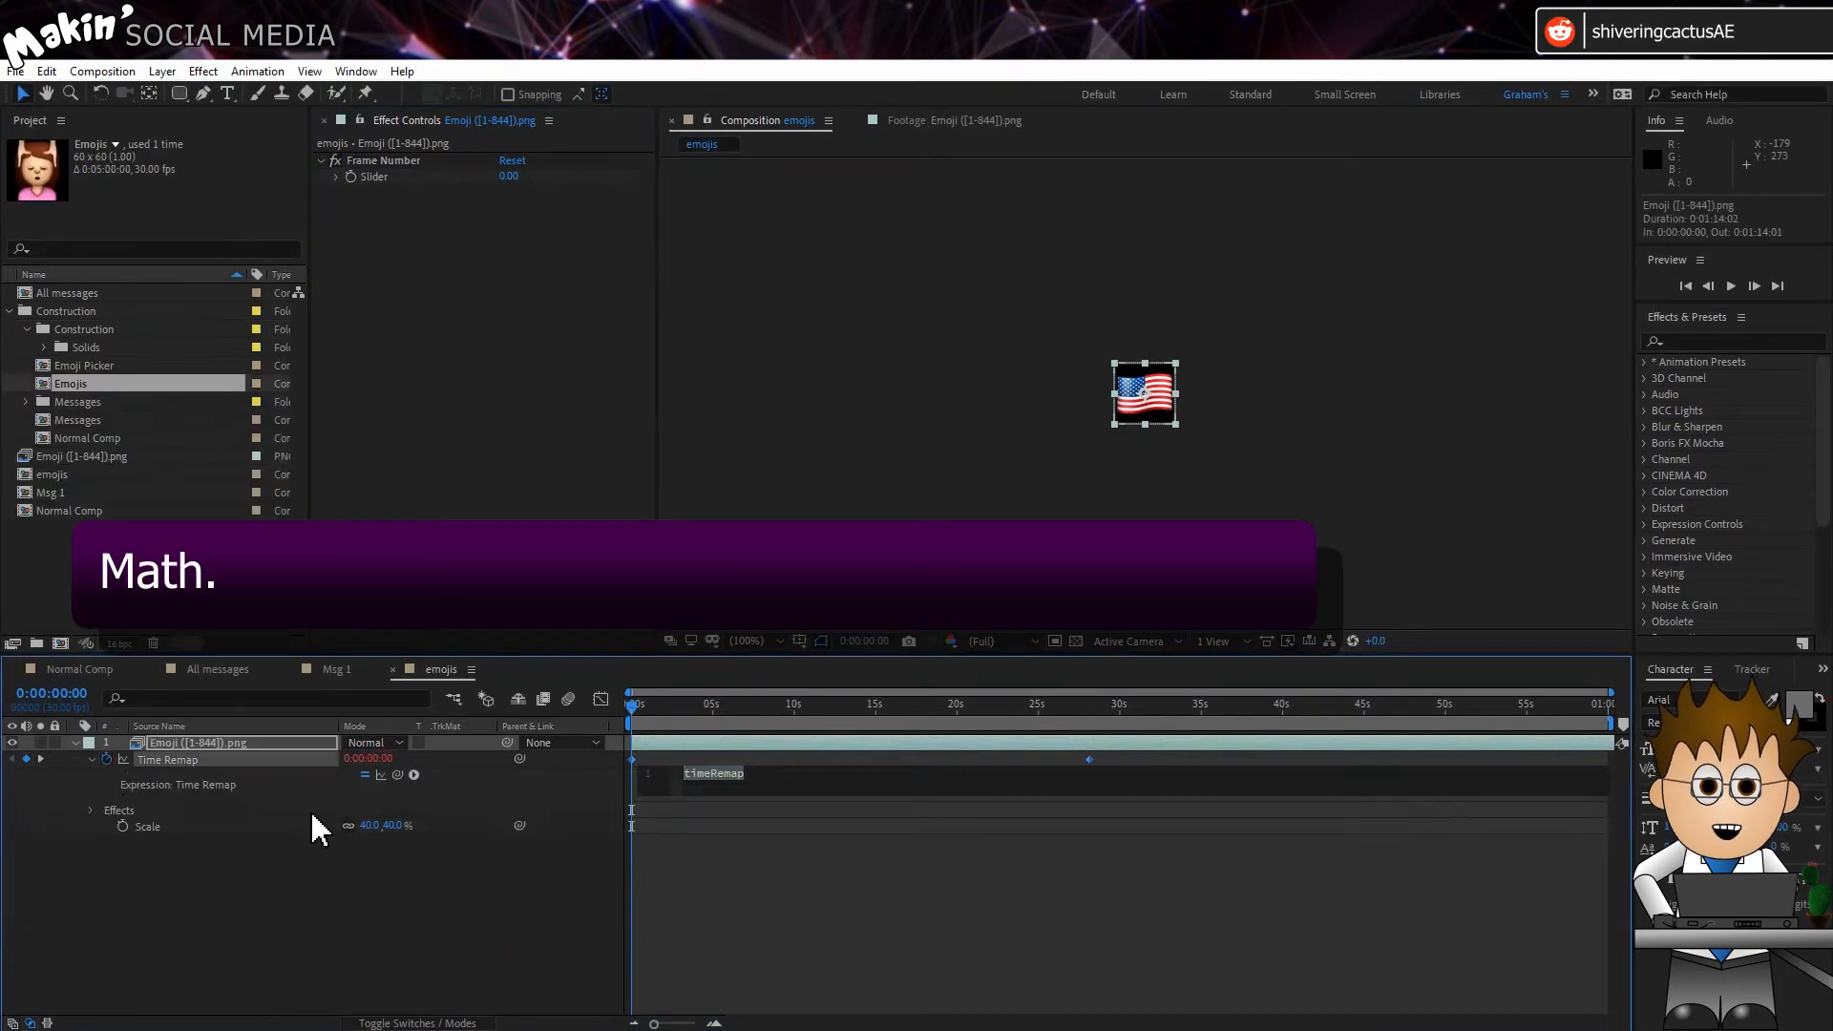
type("Math.")
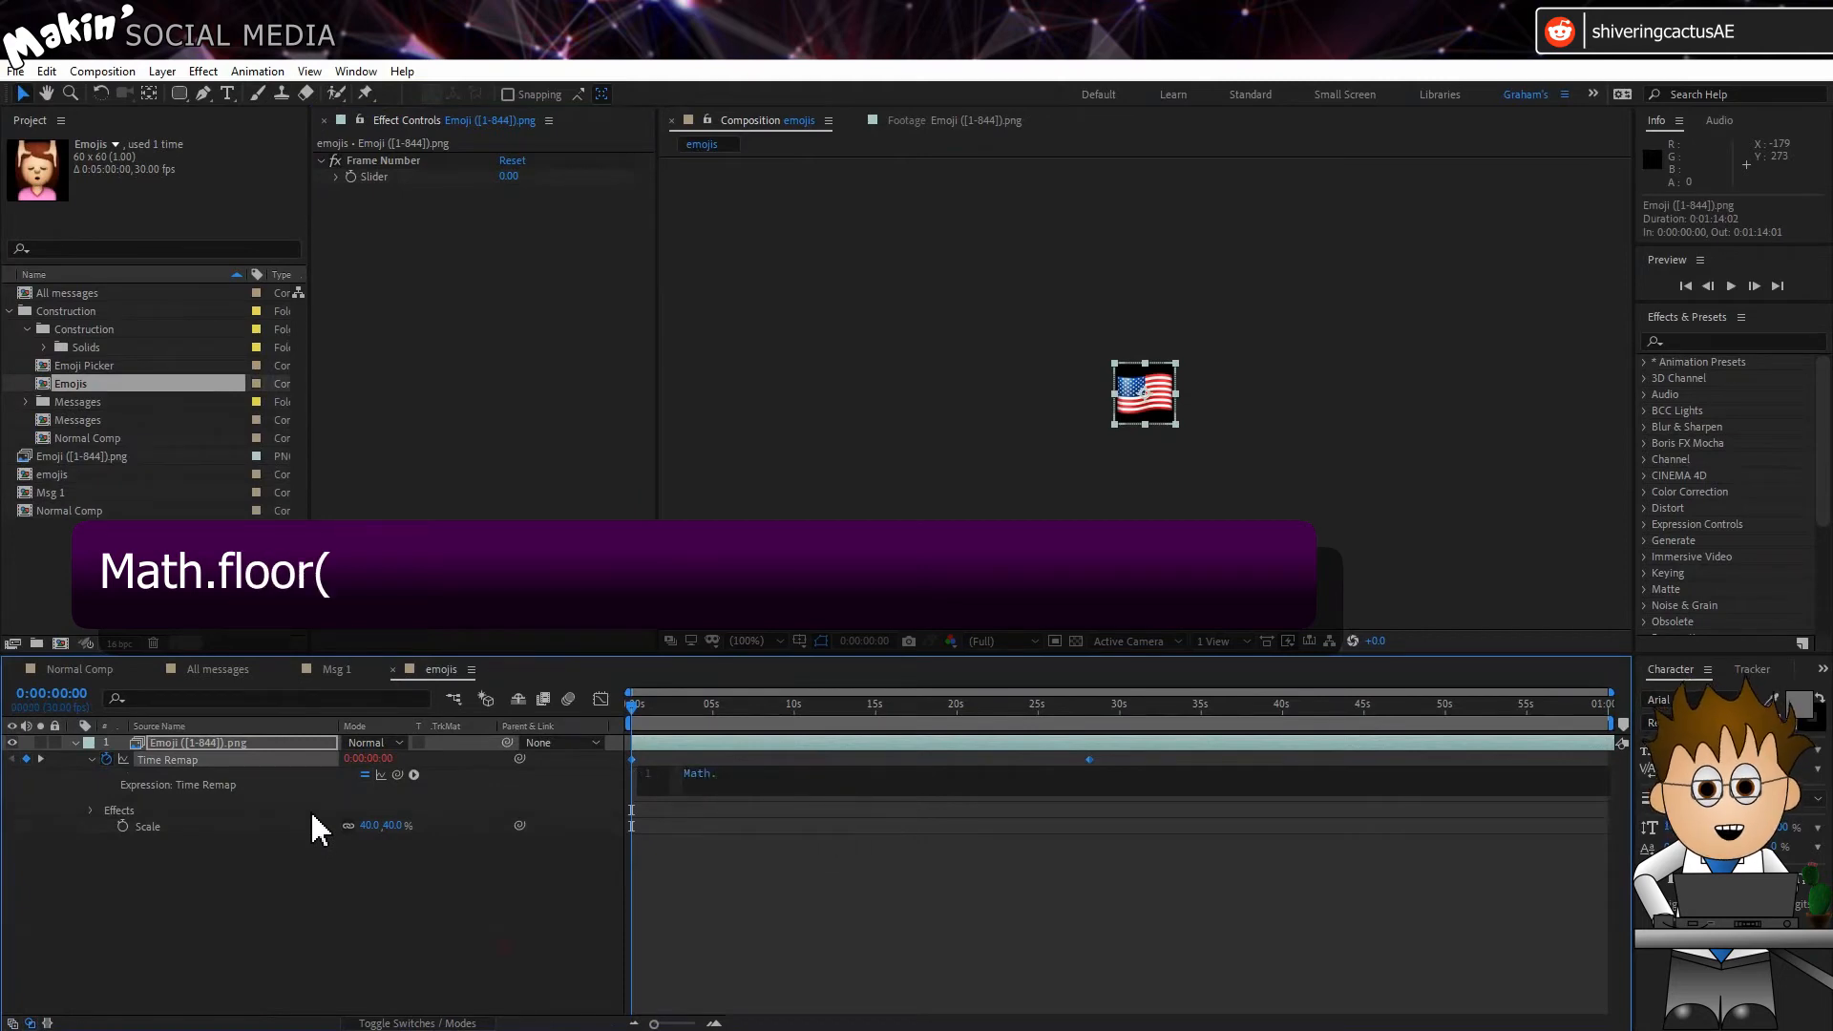
type("floor(")
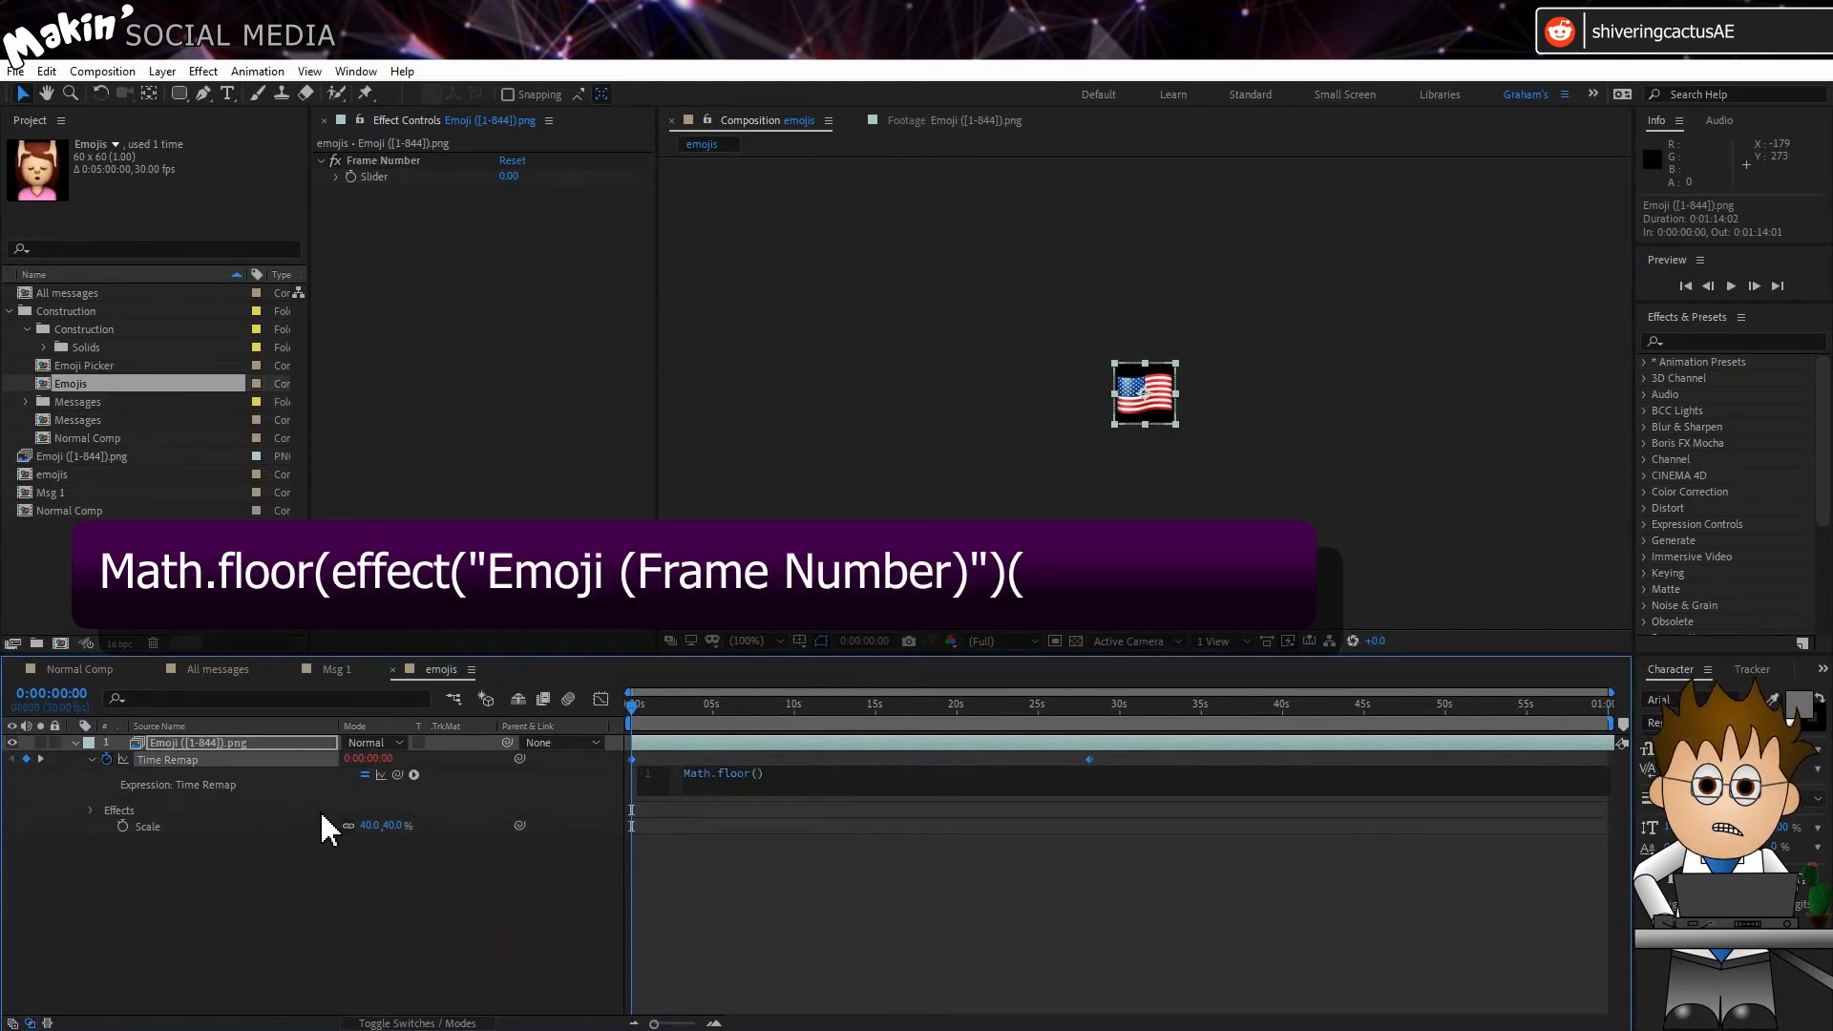
left_click_drag(398, 775, 394, 182)
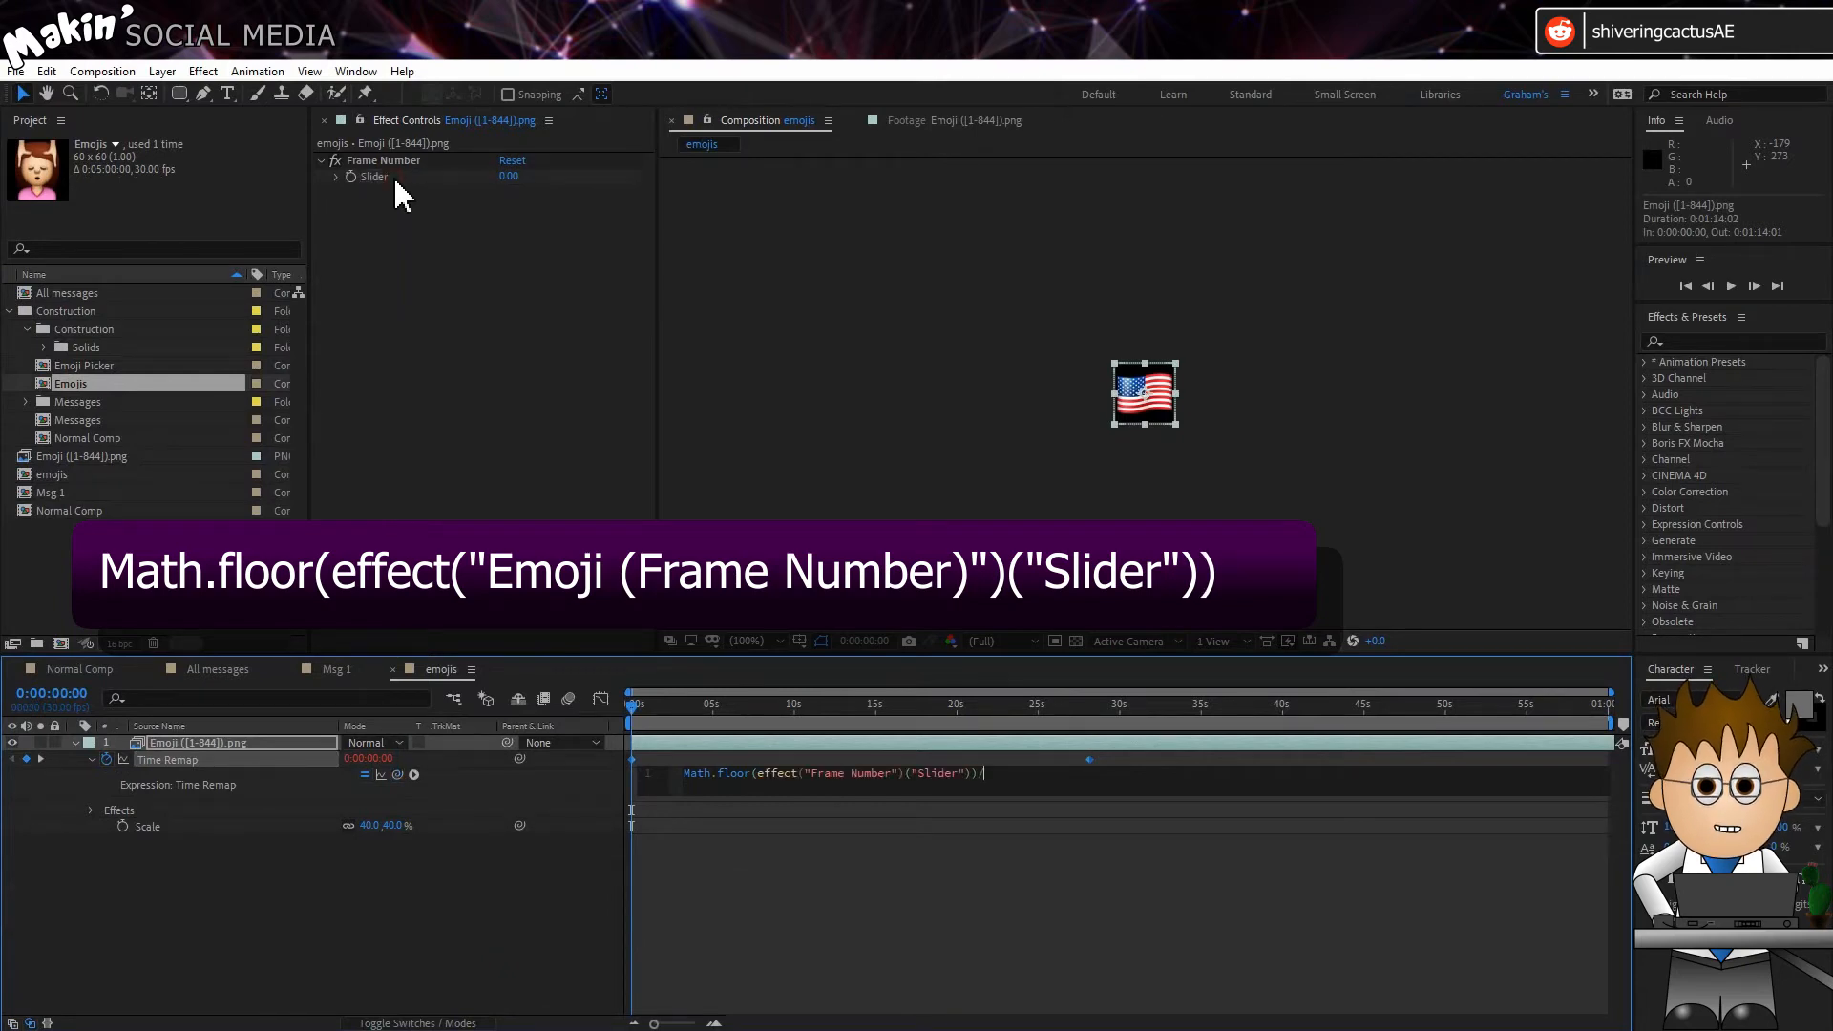
left_click(506, 893)
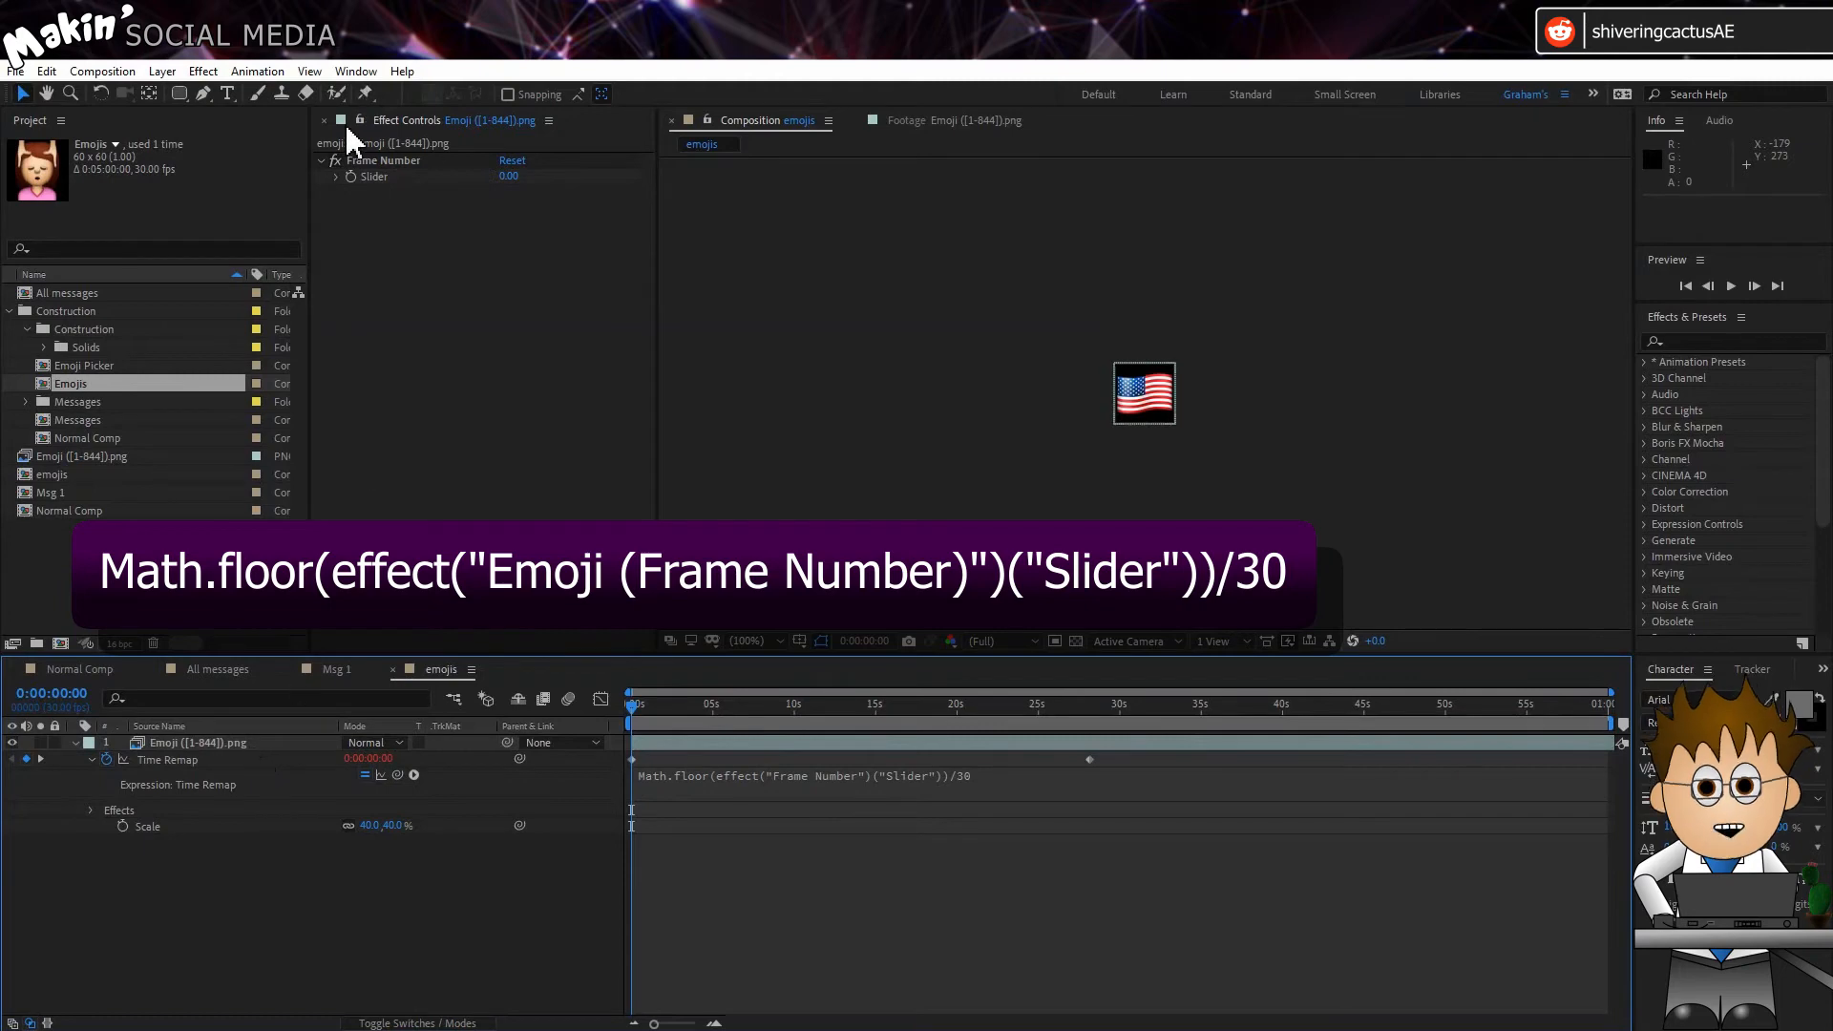
Step: Adjust the Frame Number slider to about 449 so the heart-eyes emoji is shown
left_click(337, 178)
left_click_drag(363, 201, 486, 203)
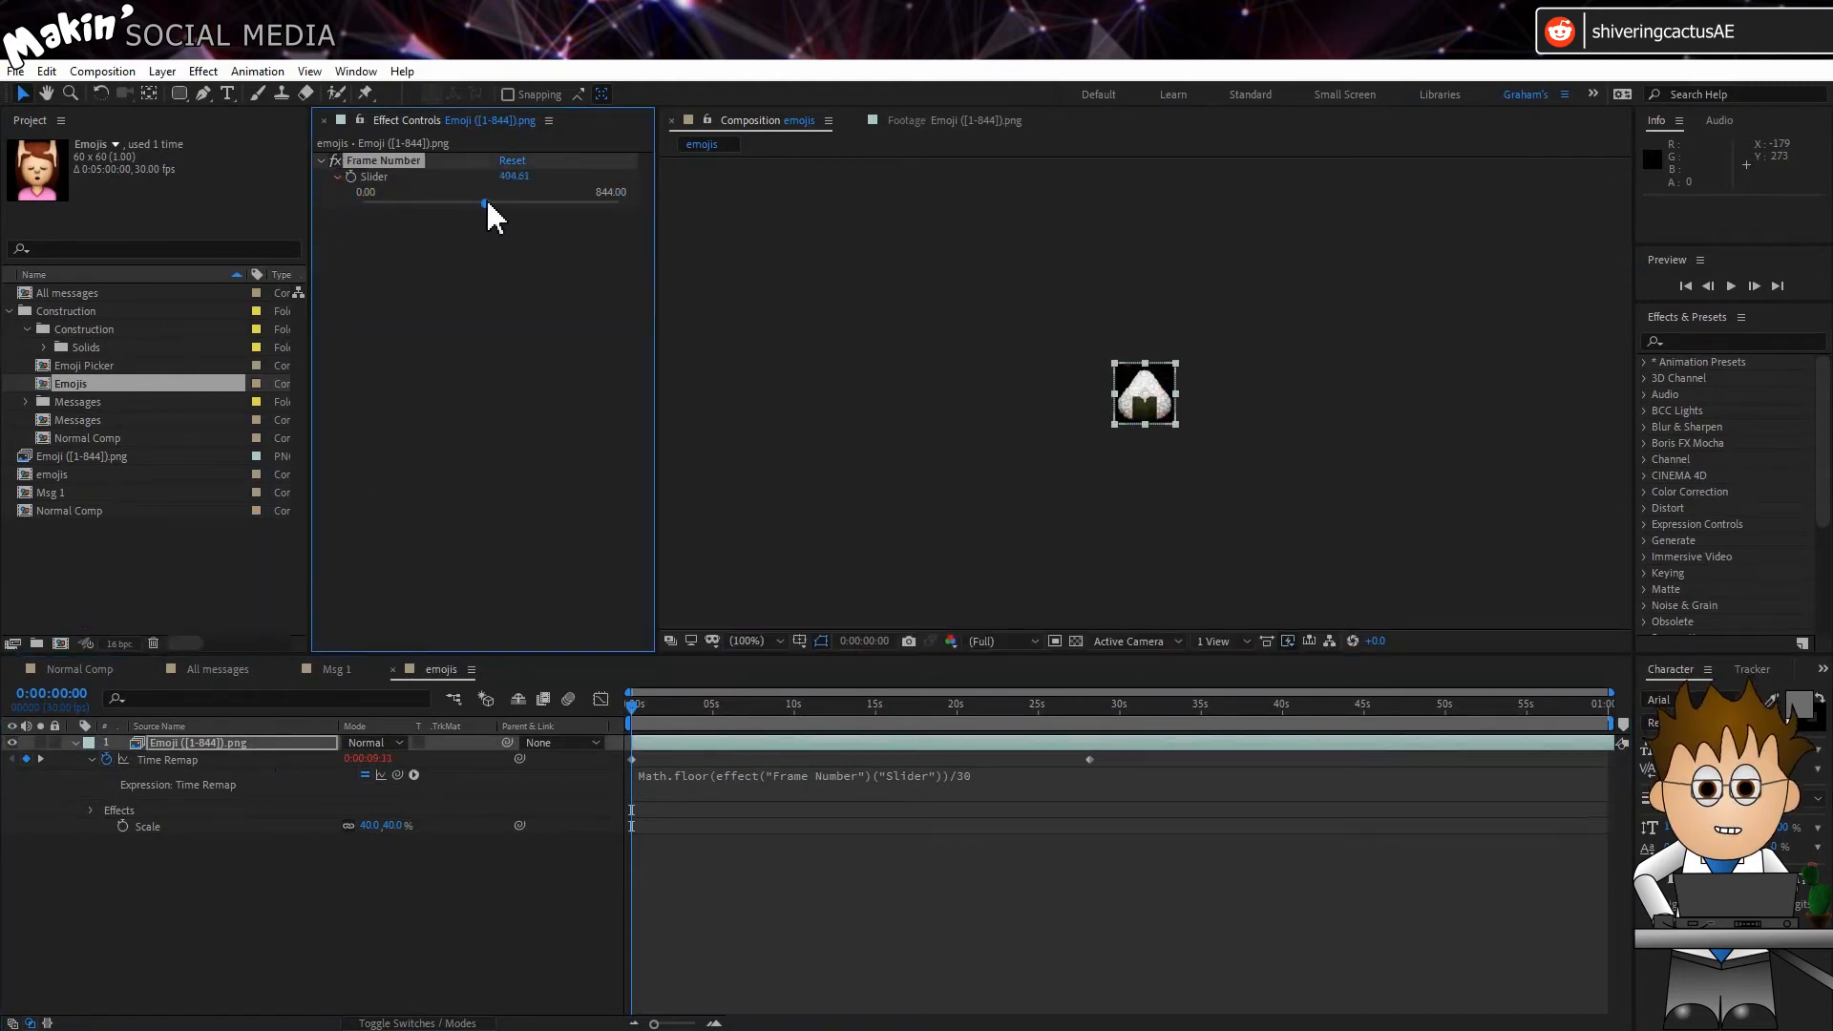
scroll(1035, 499, "up", 2)
left_click_drag(486, 203, 501, 202)
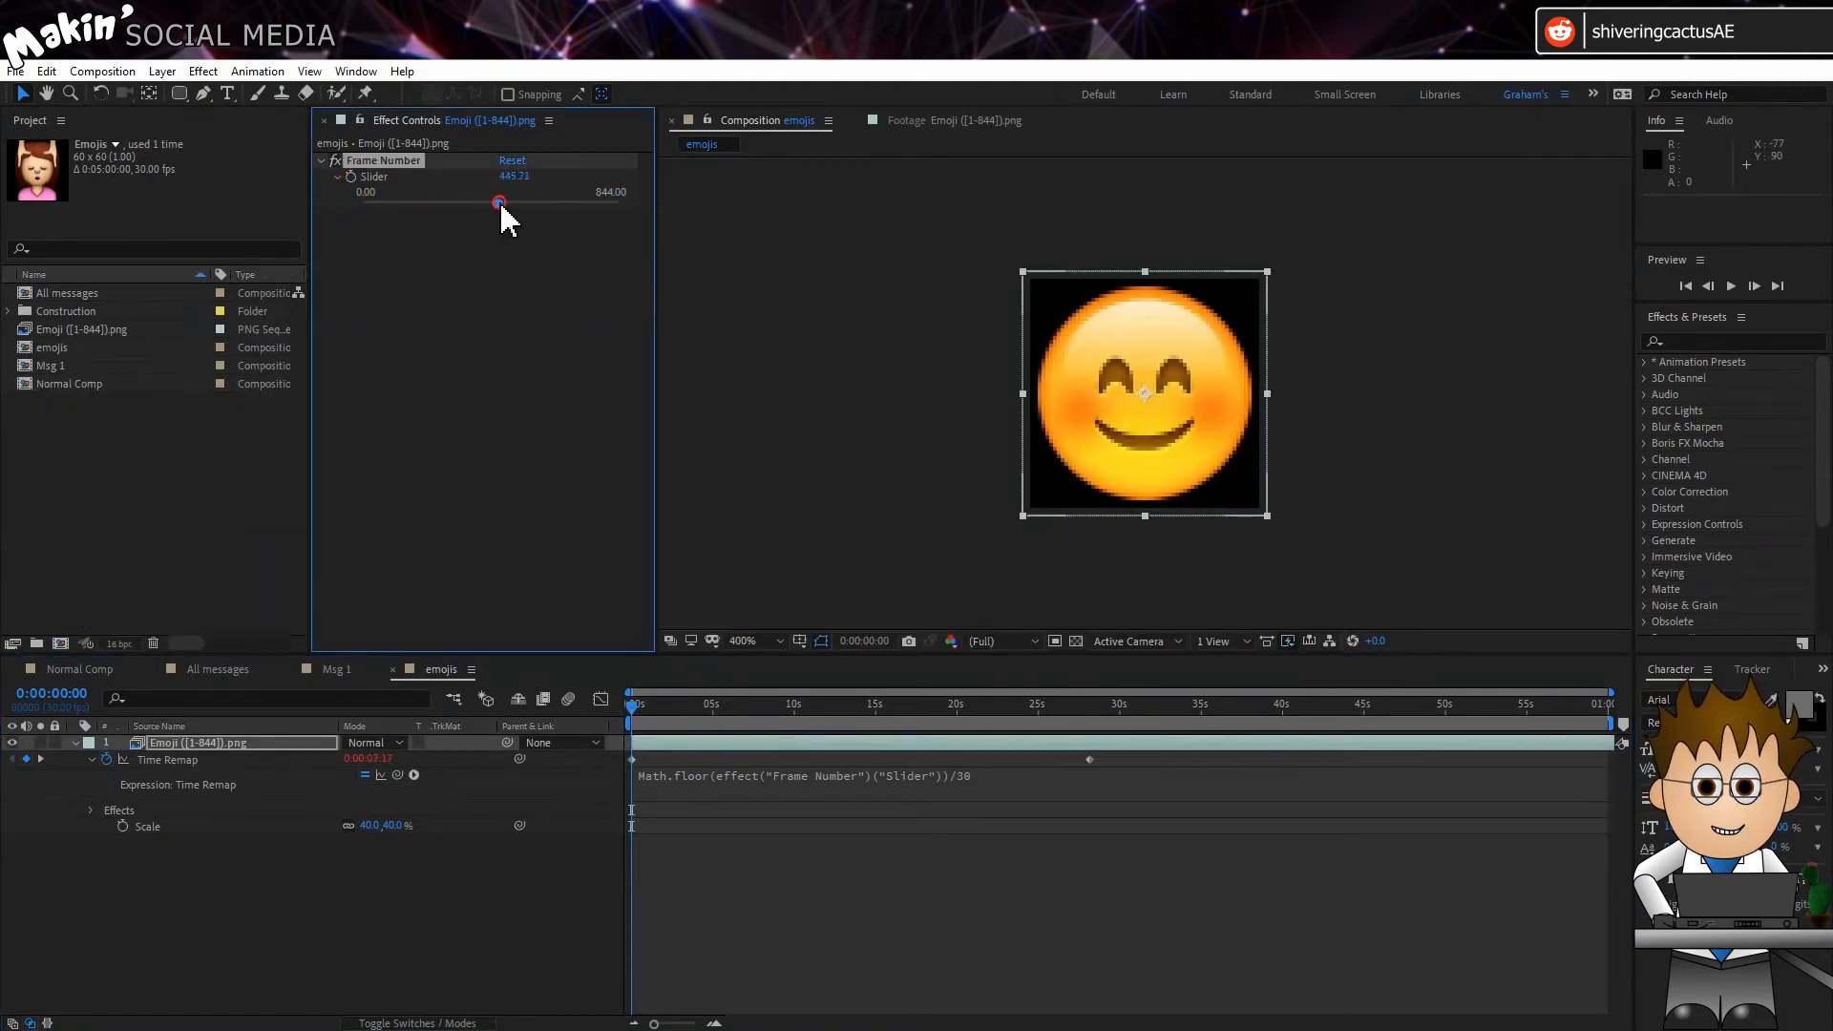
Step: Open Essential Graphics, make the emojis composition the master and name the template Emoji
left_click(353, 73)
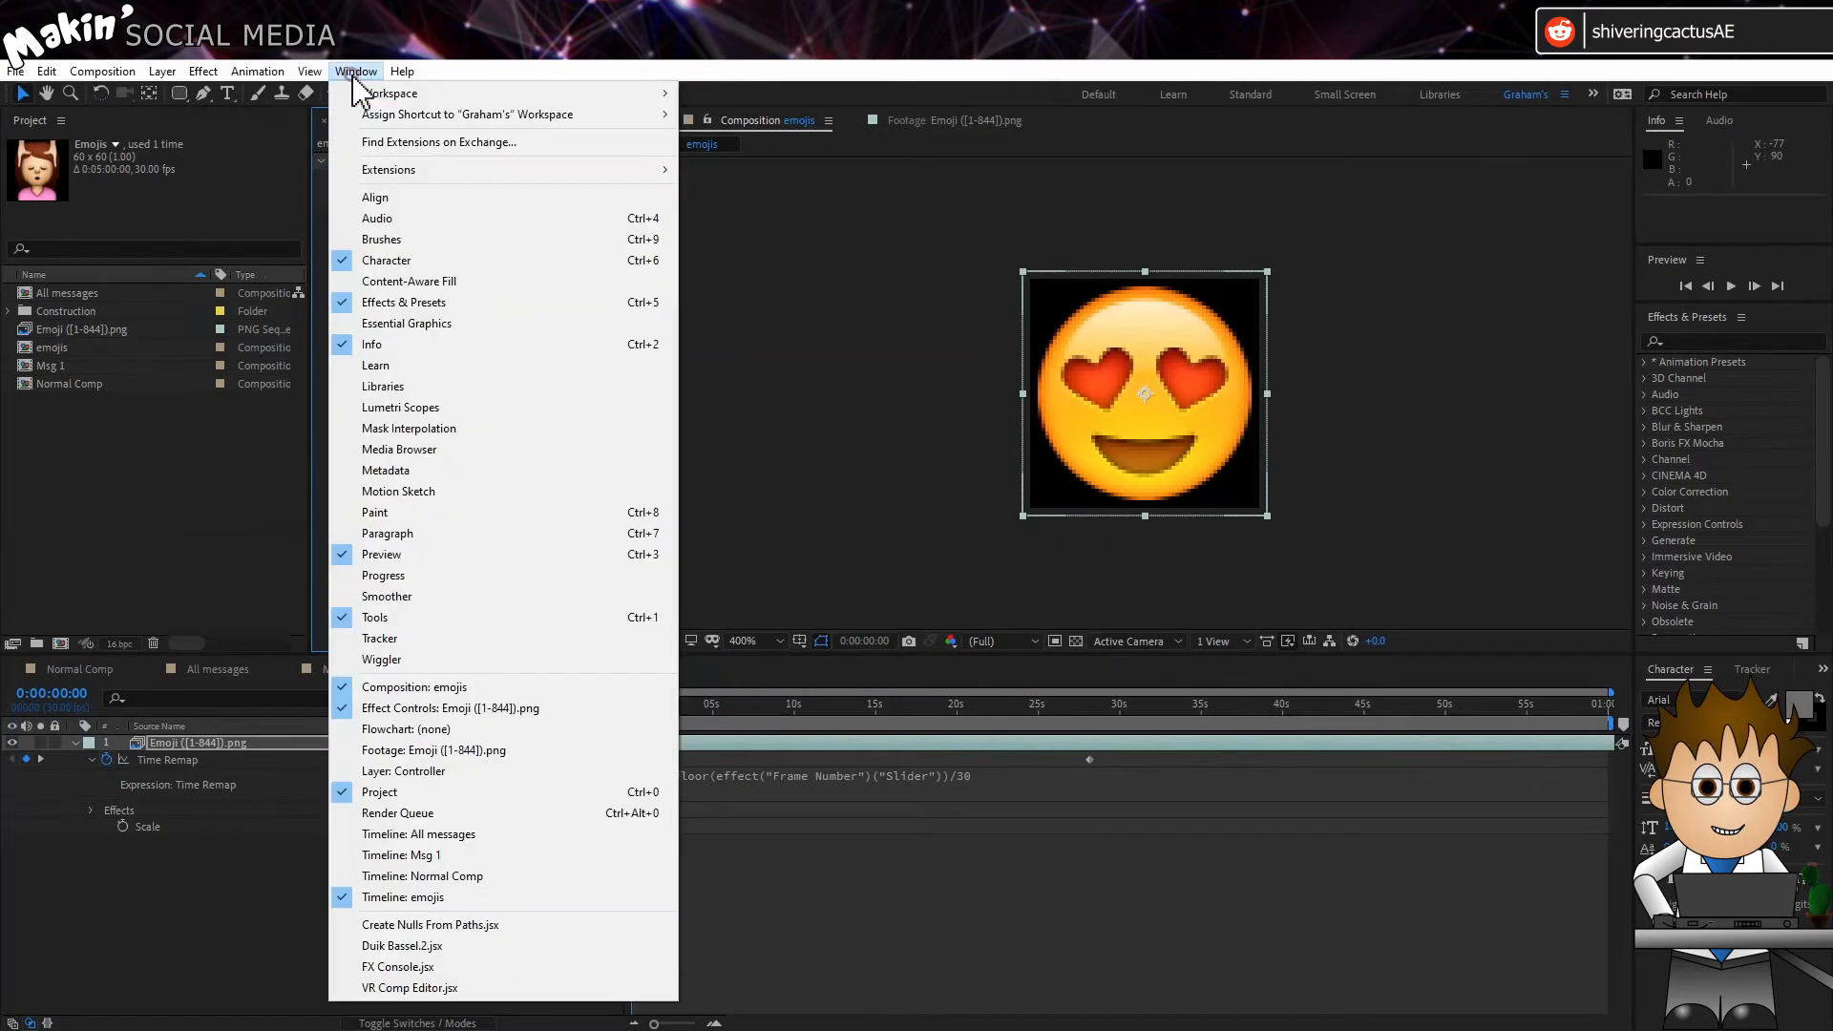
left_click(471, 328)
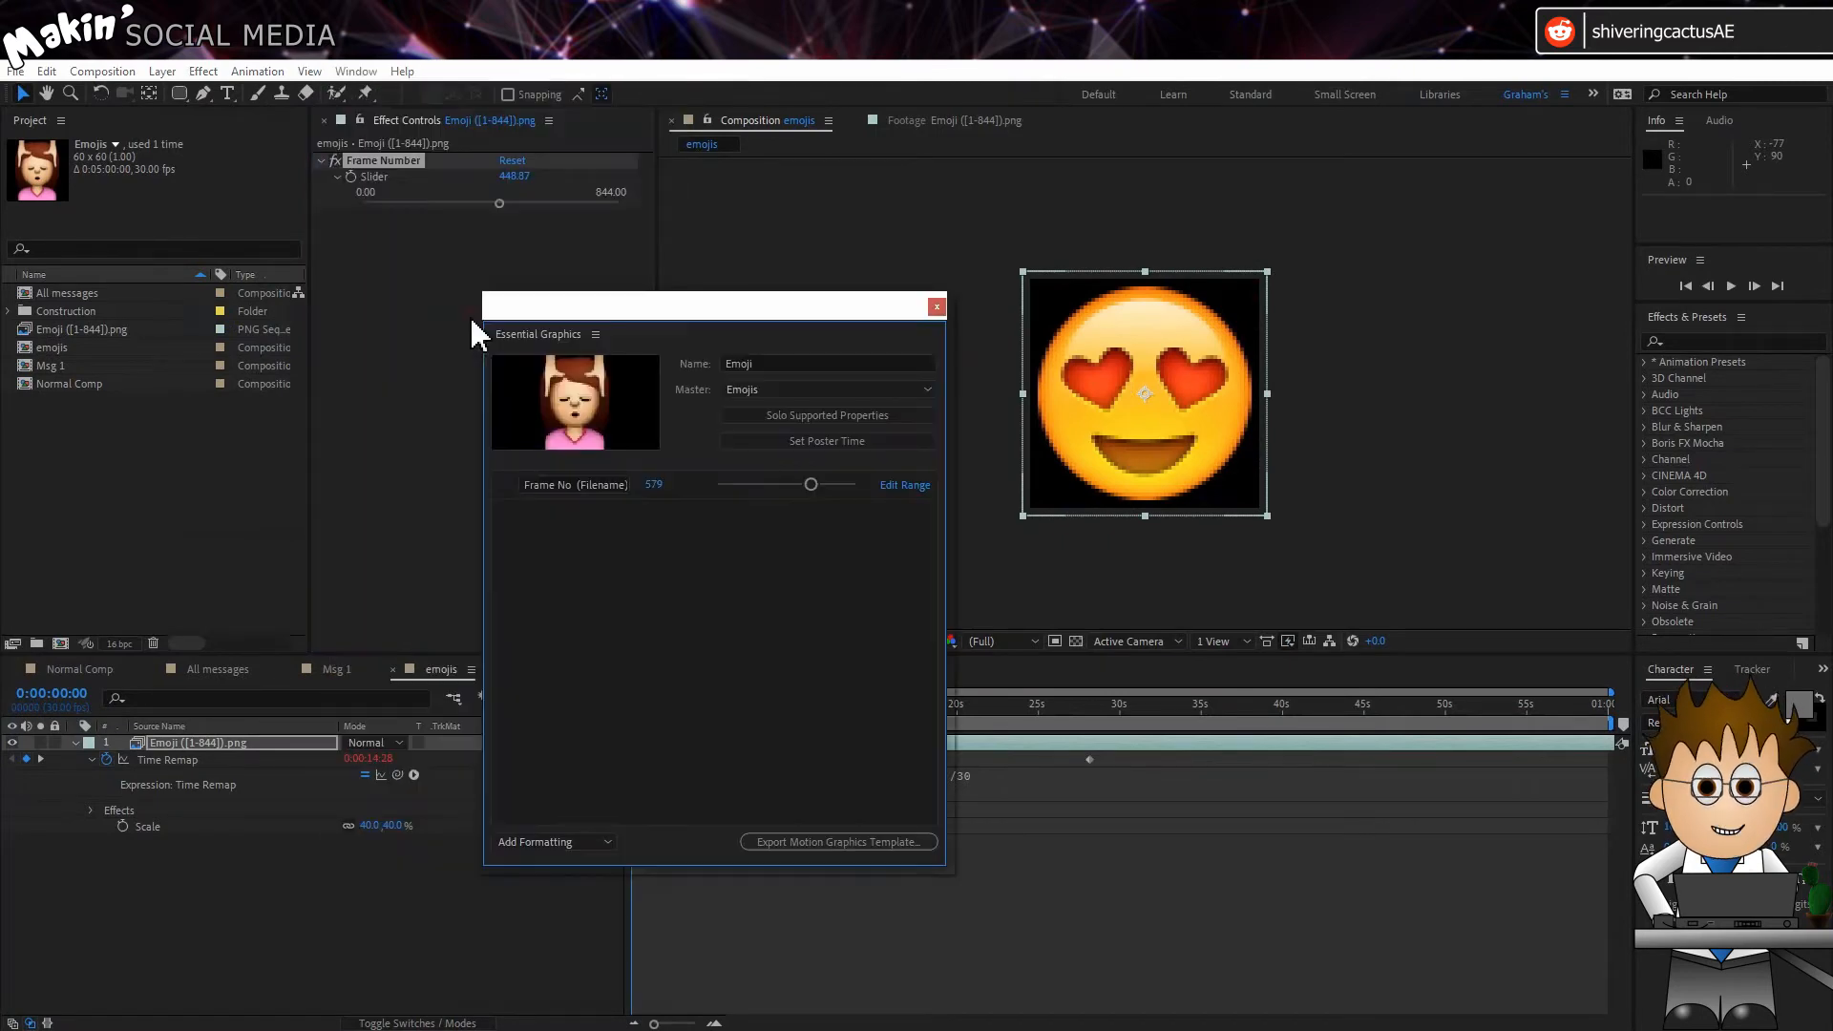
left_click(825, 388)
left_click(759, 1022)
left_click_drag(794, 364, 609, 369)
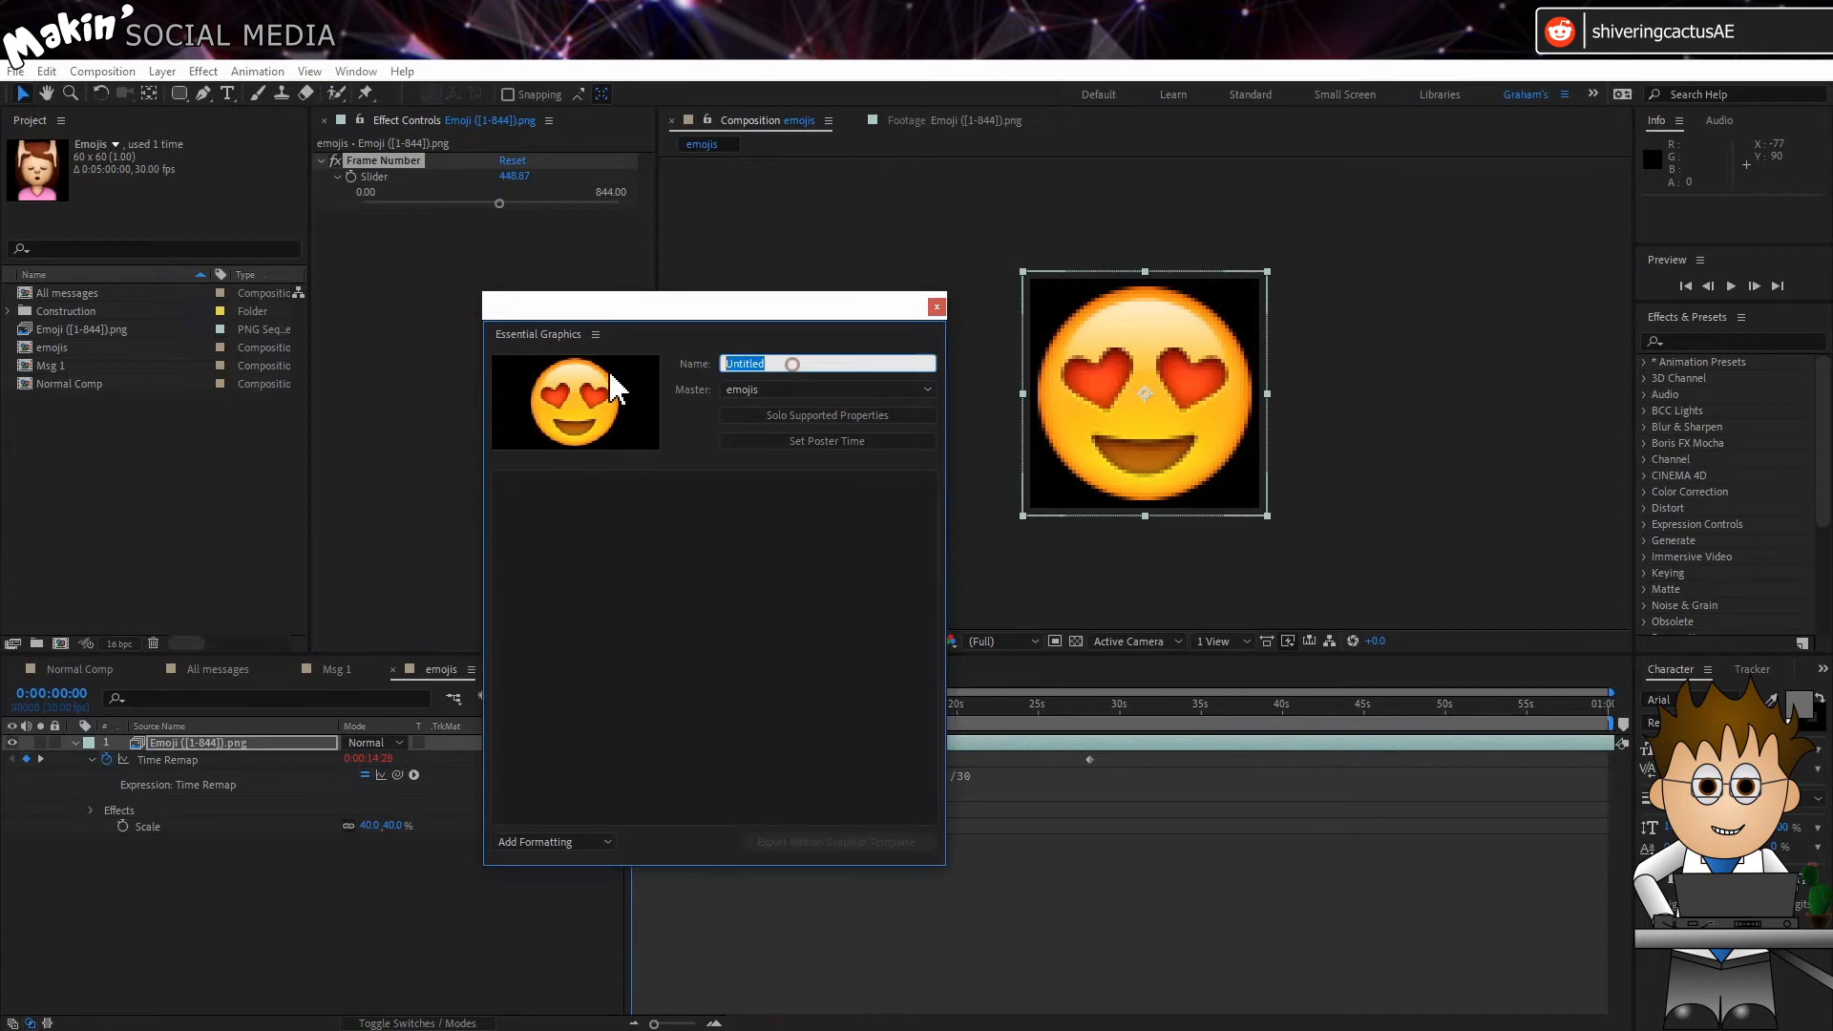
type("E")
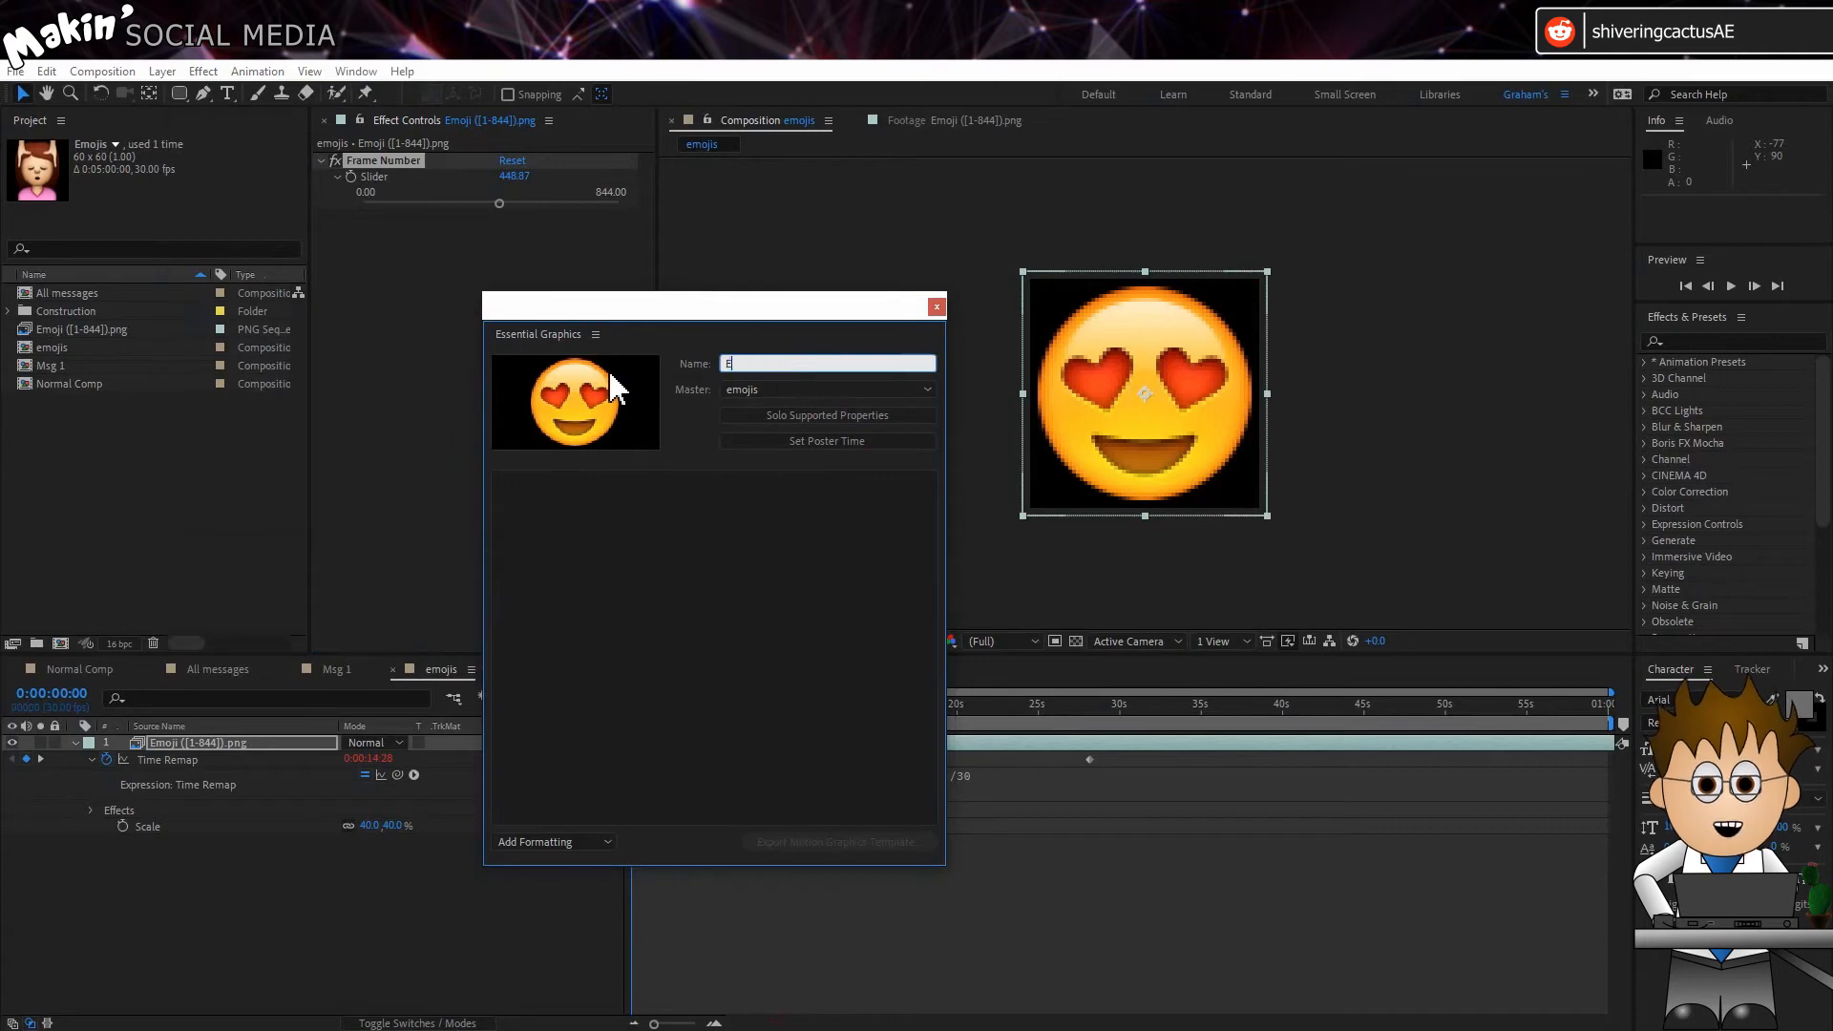
type("moji")
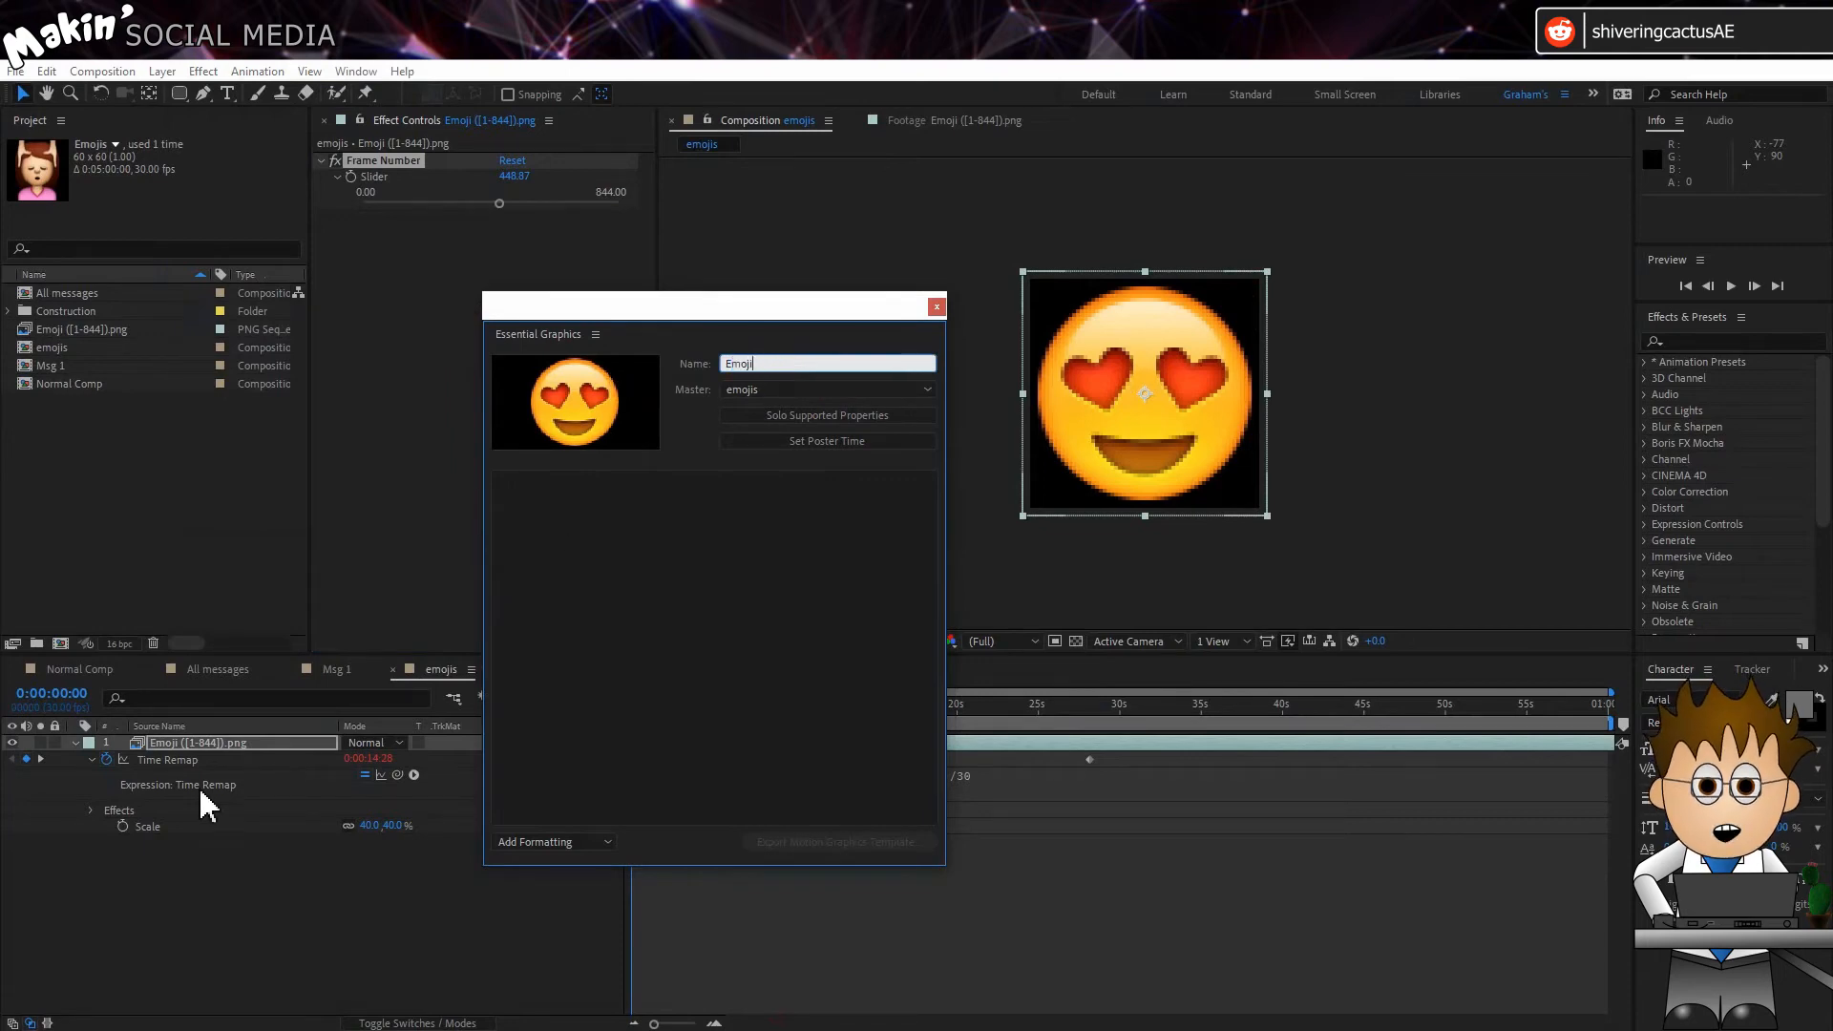
Step: Add the Frame Number effect's Slider to the Essential Graphics properties, label it Frame No. and close Essential Graphics
left_click(91, 811)
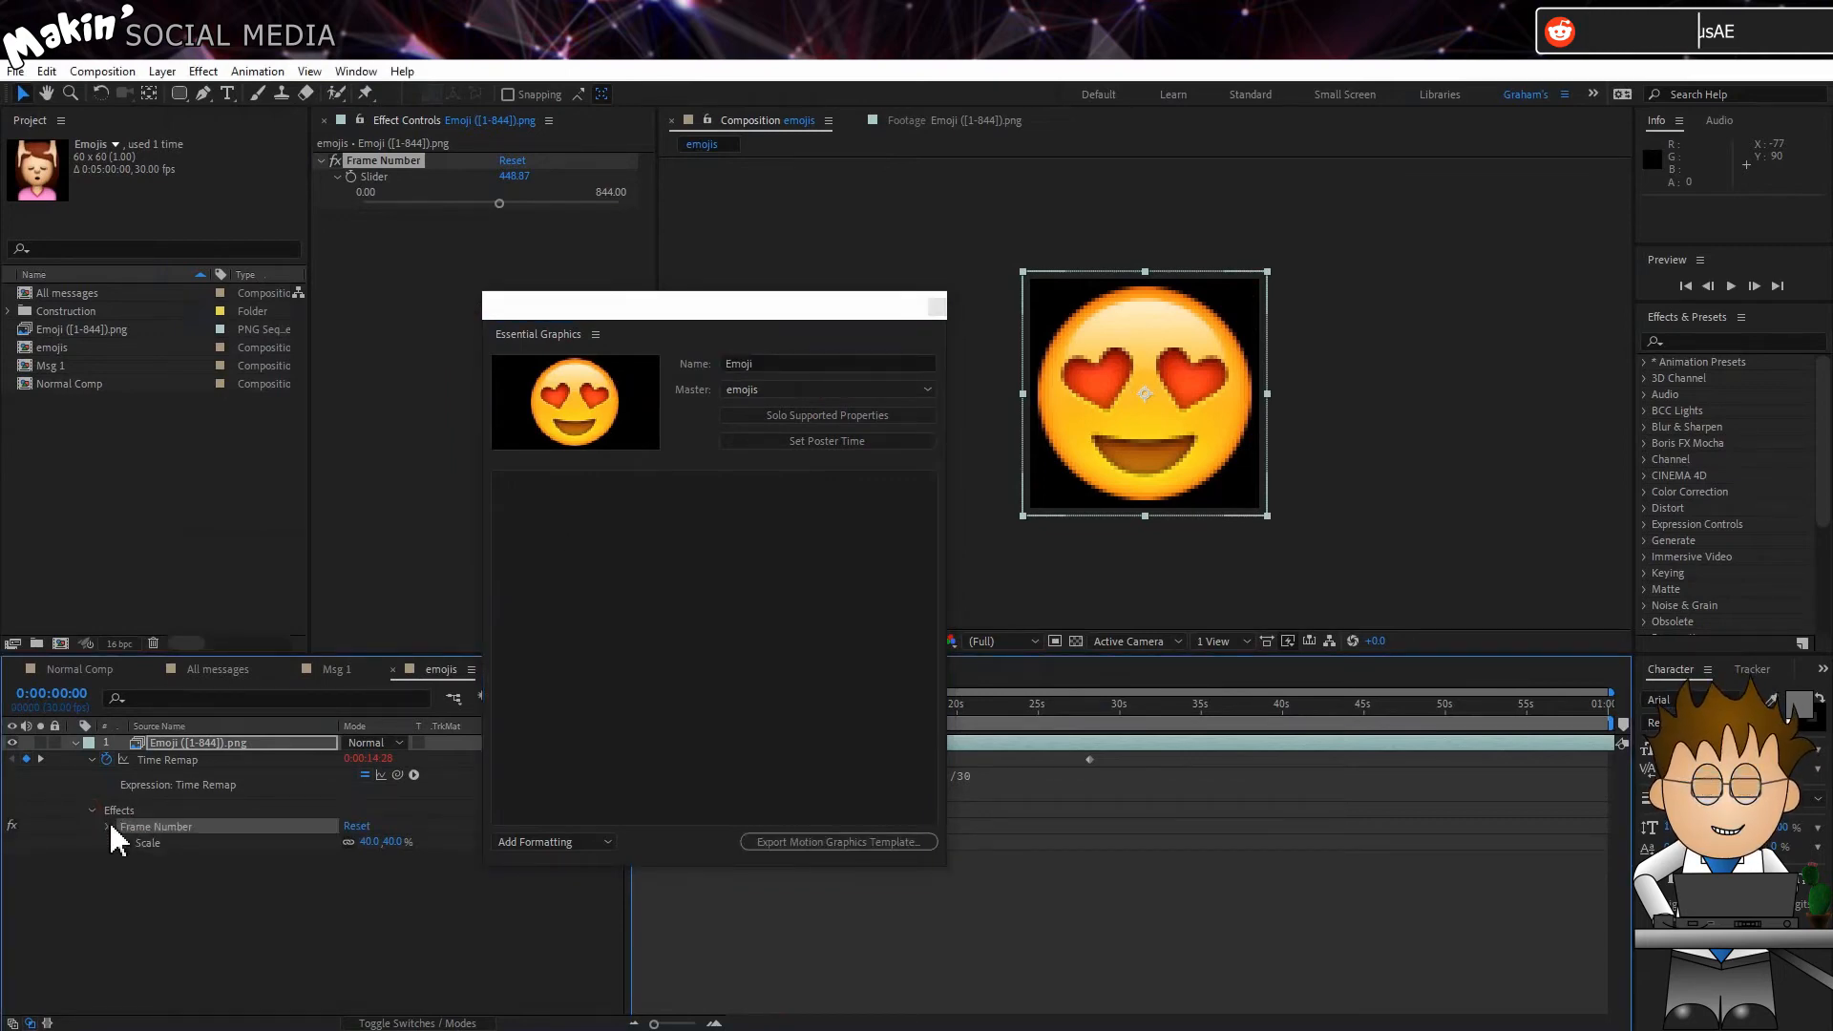
left_click(109, 827)
left_click_drag(182, 842, 704, 565)
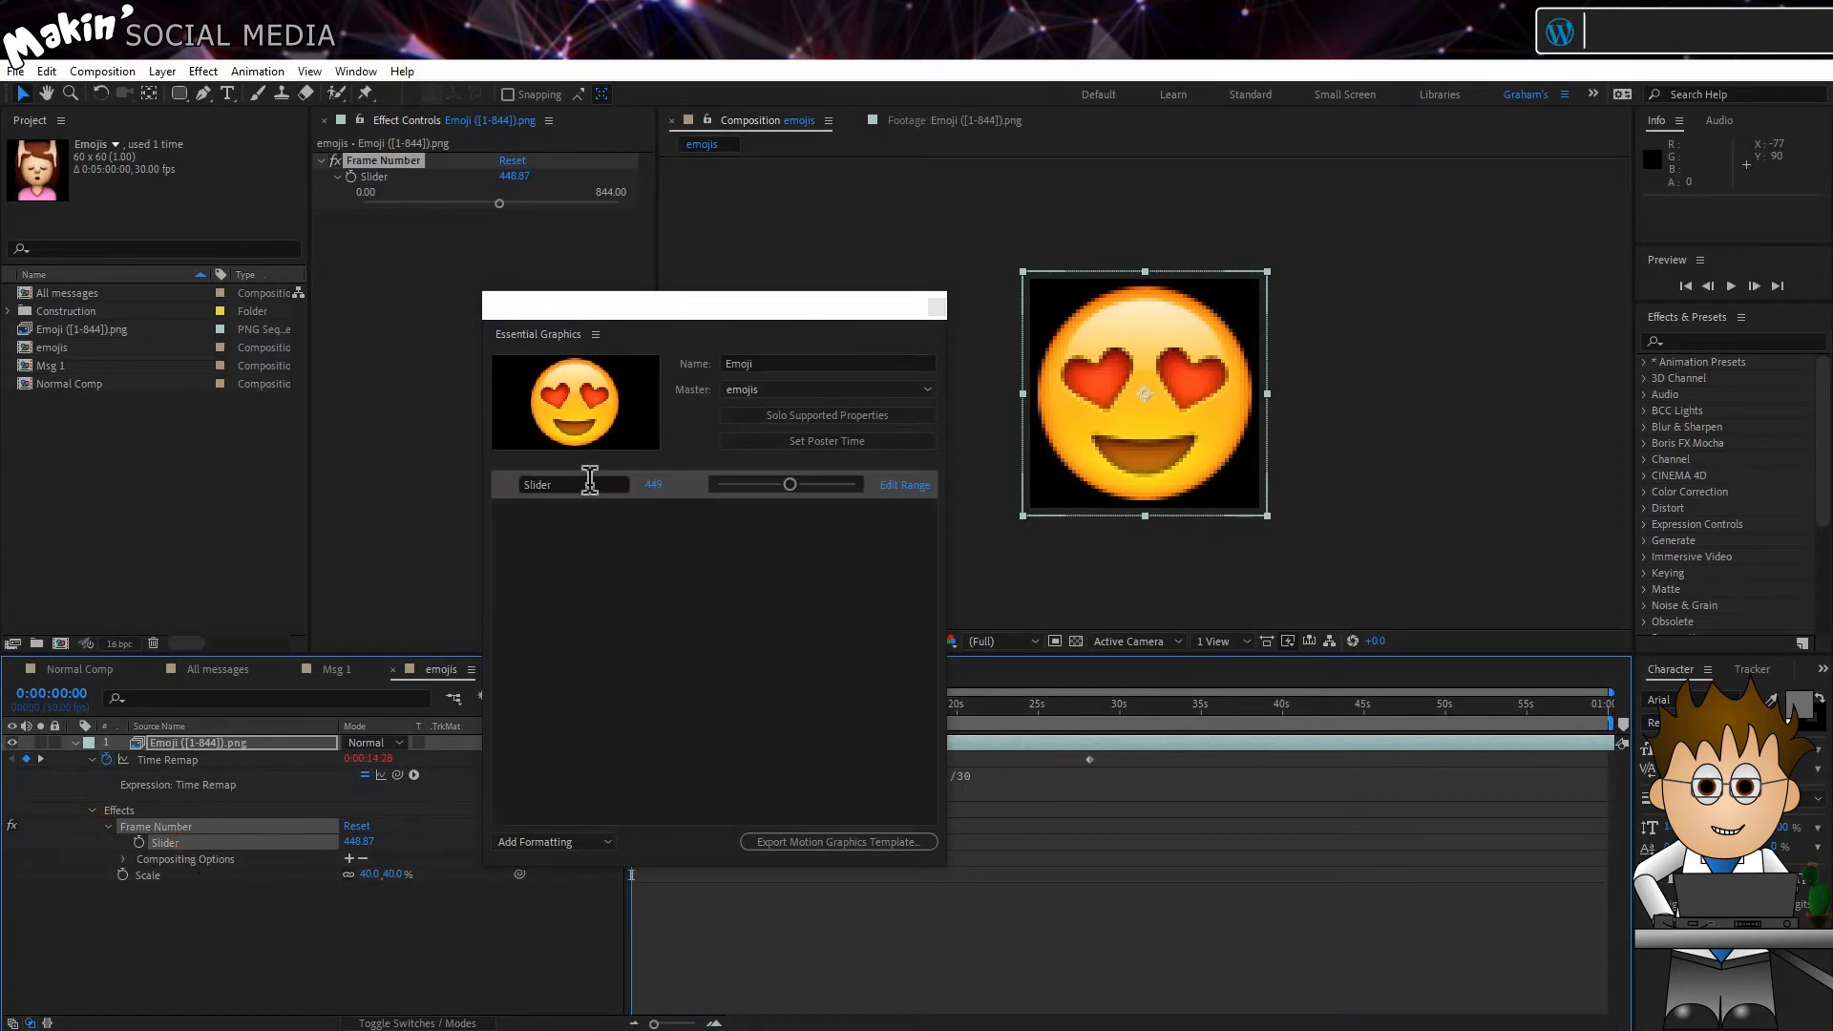
type("Frame ")
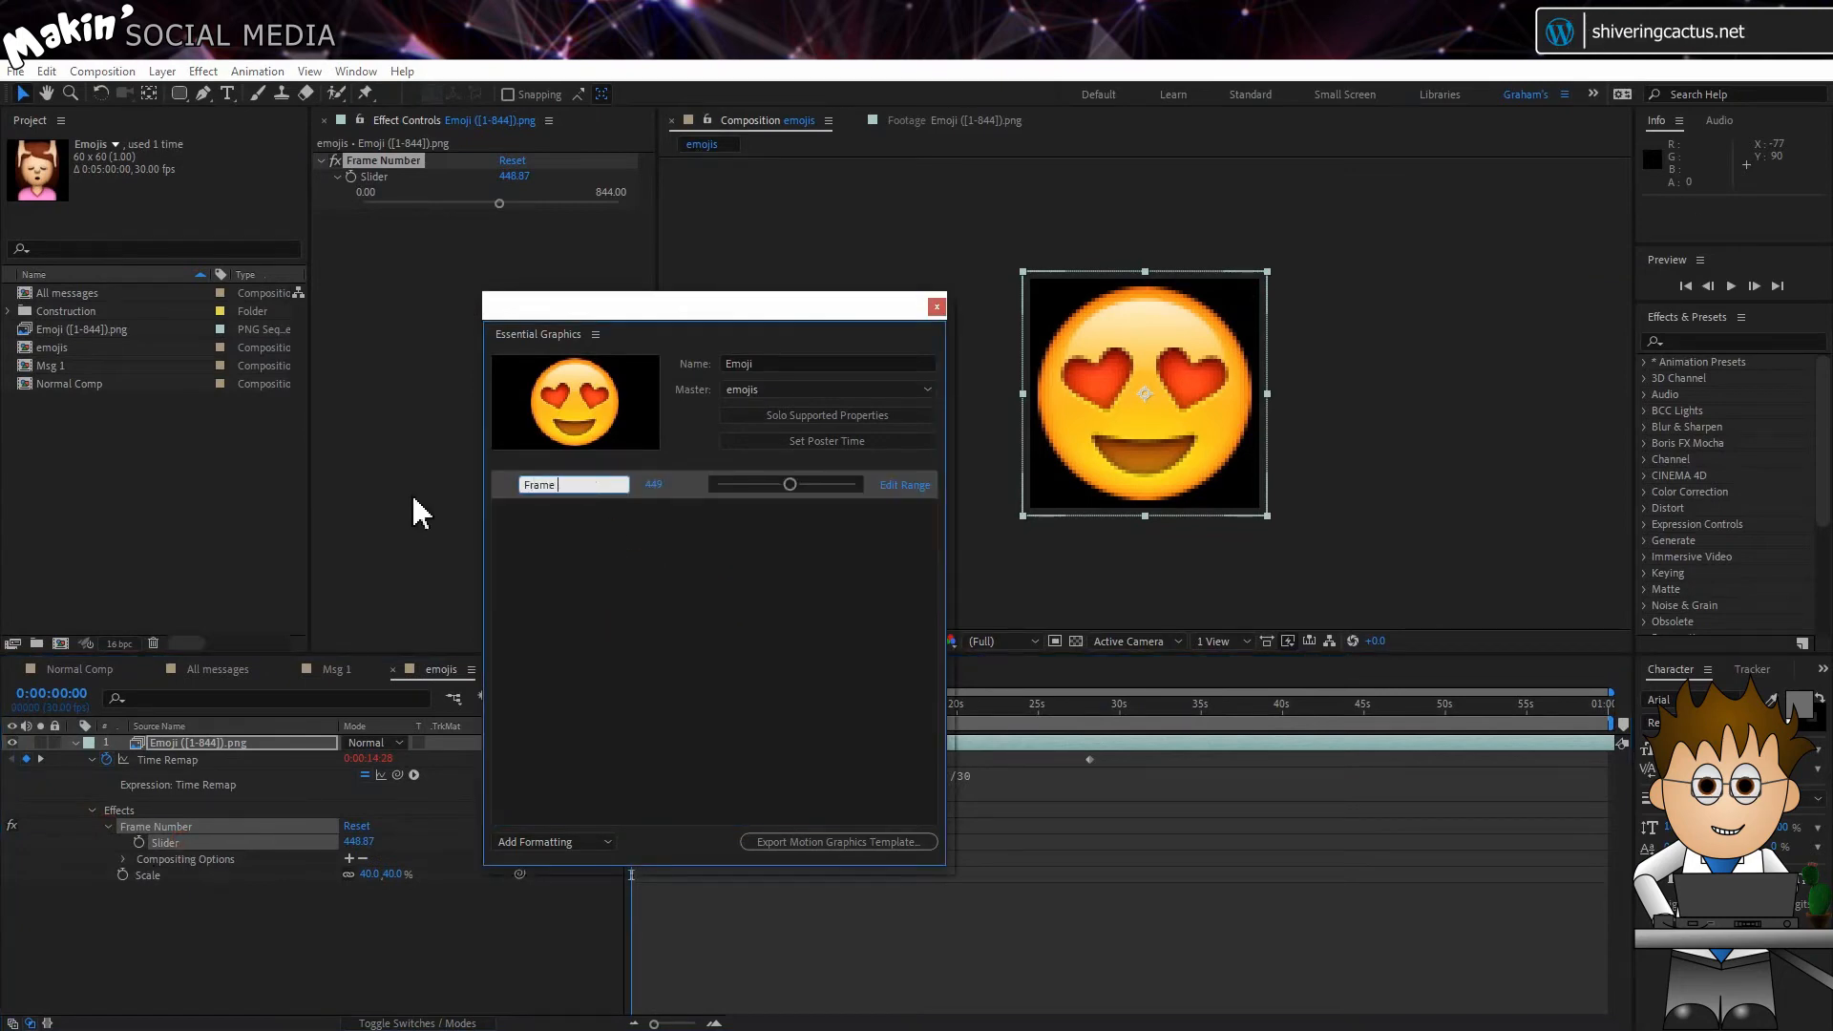
type("No.")
key("Return")
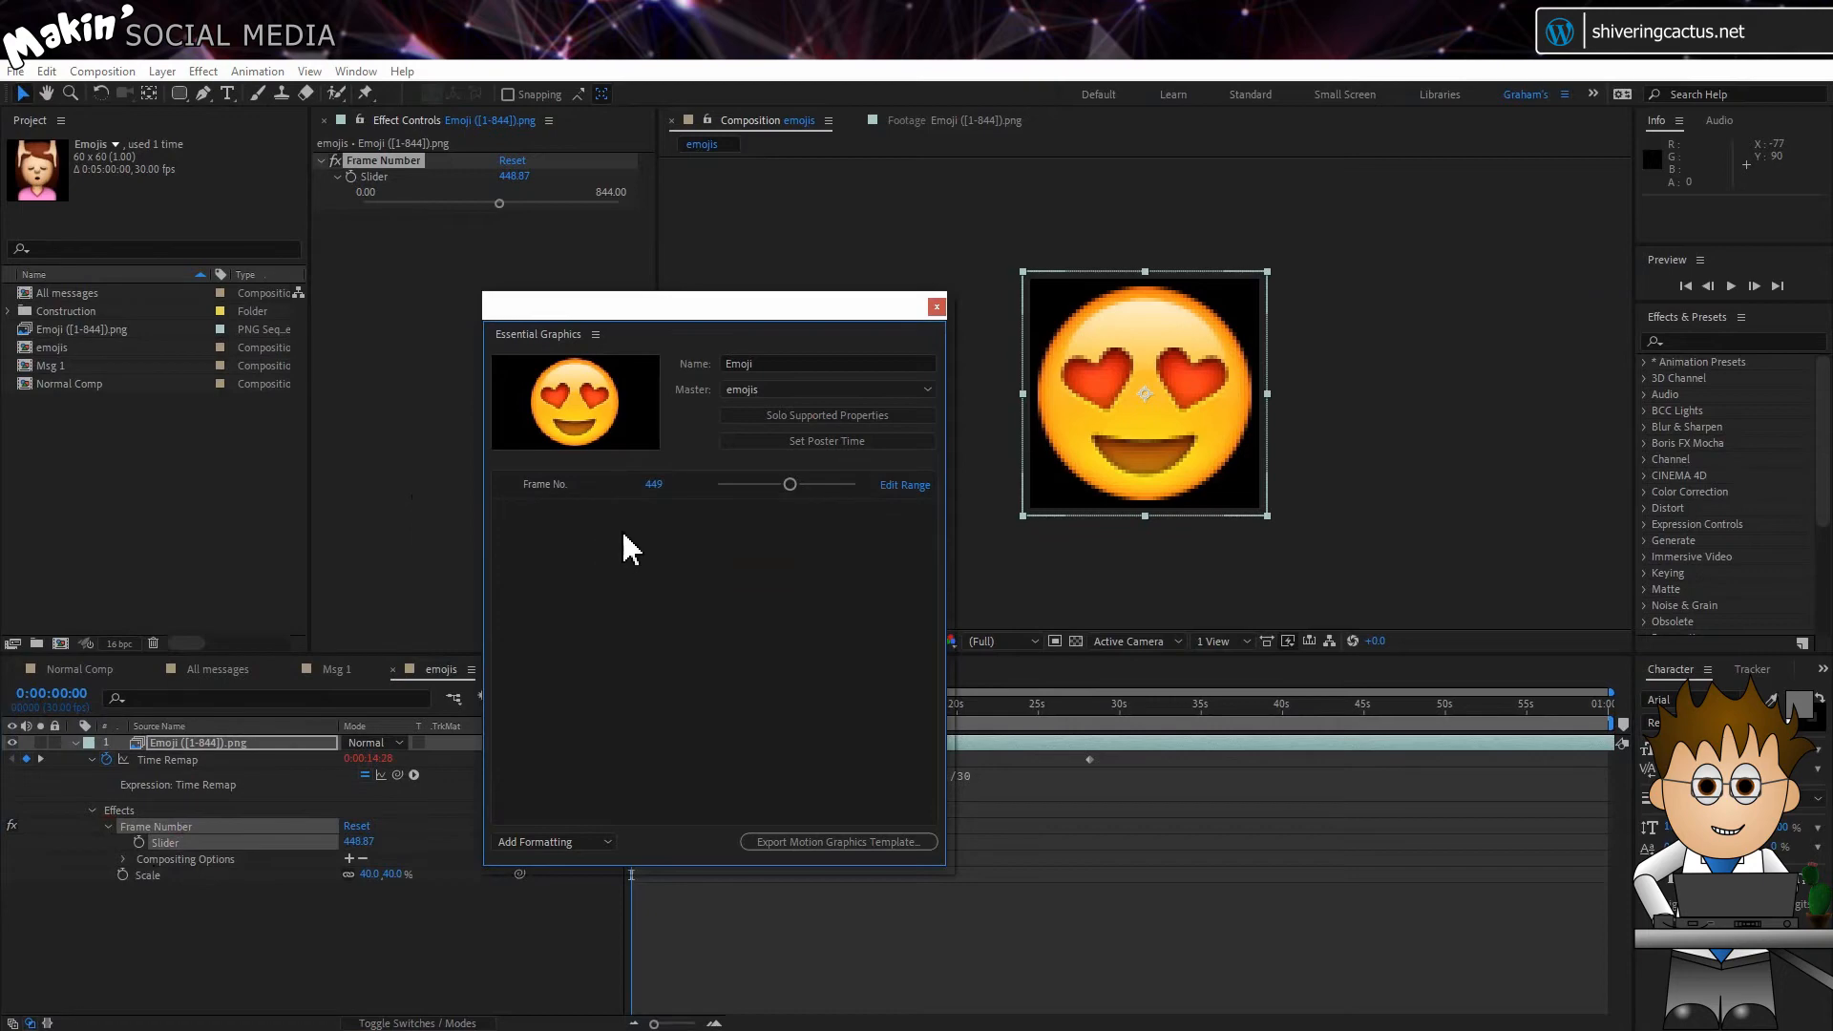
left_click(935, 308)
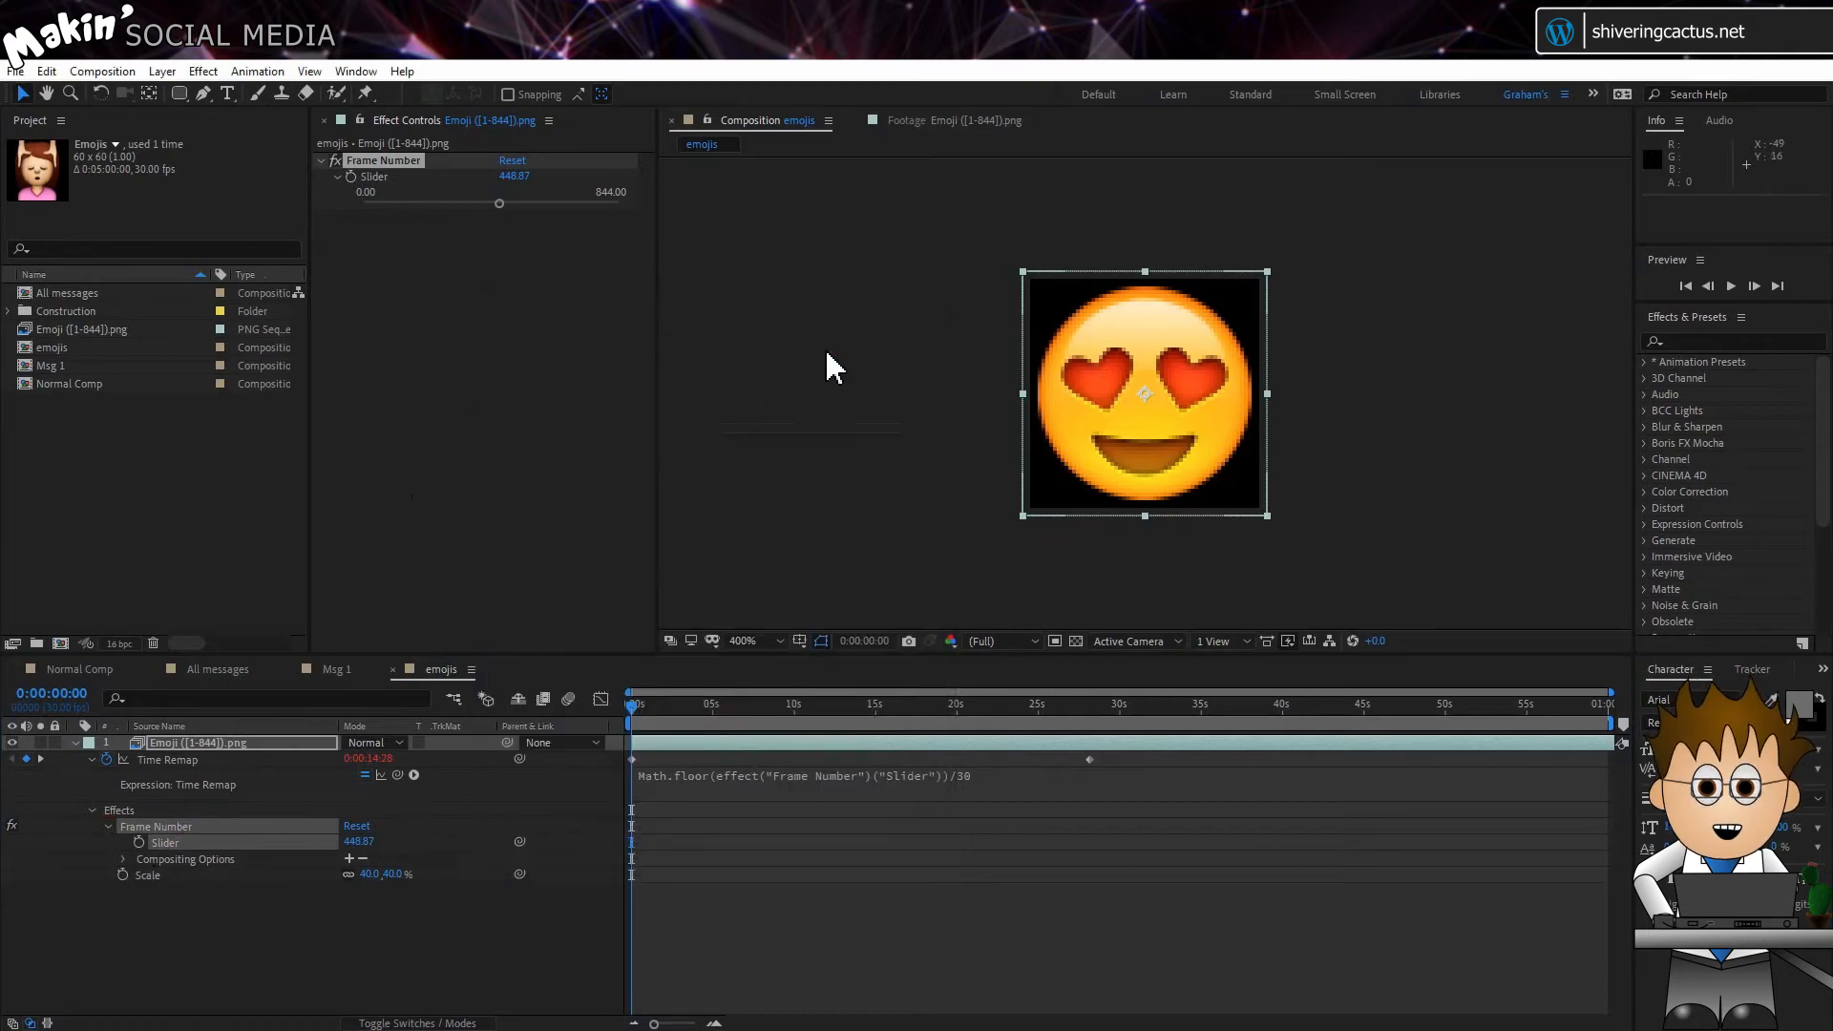
Step: Place the emojis composition above the Text layer in Msg 1 and position it just after the word Text in the bubble
left_click(392, 669)
left_click_drag(52, 347, 186, 821)
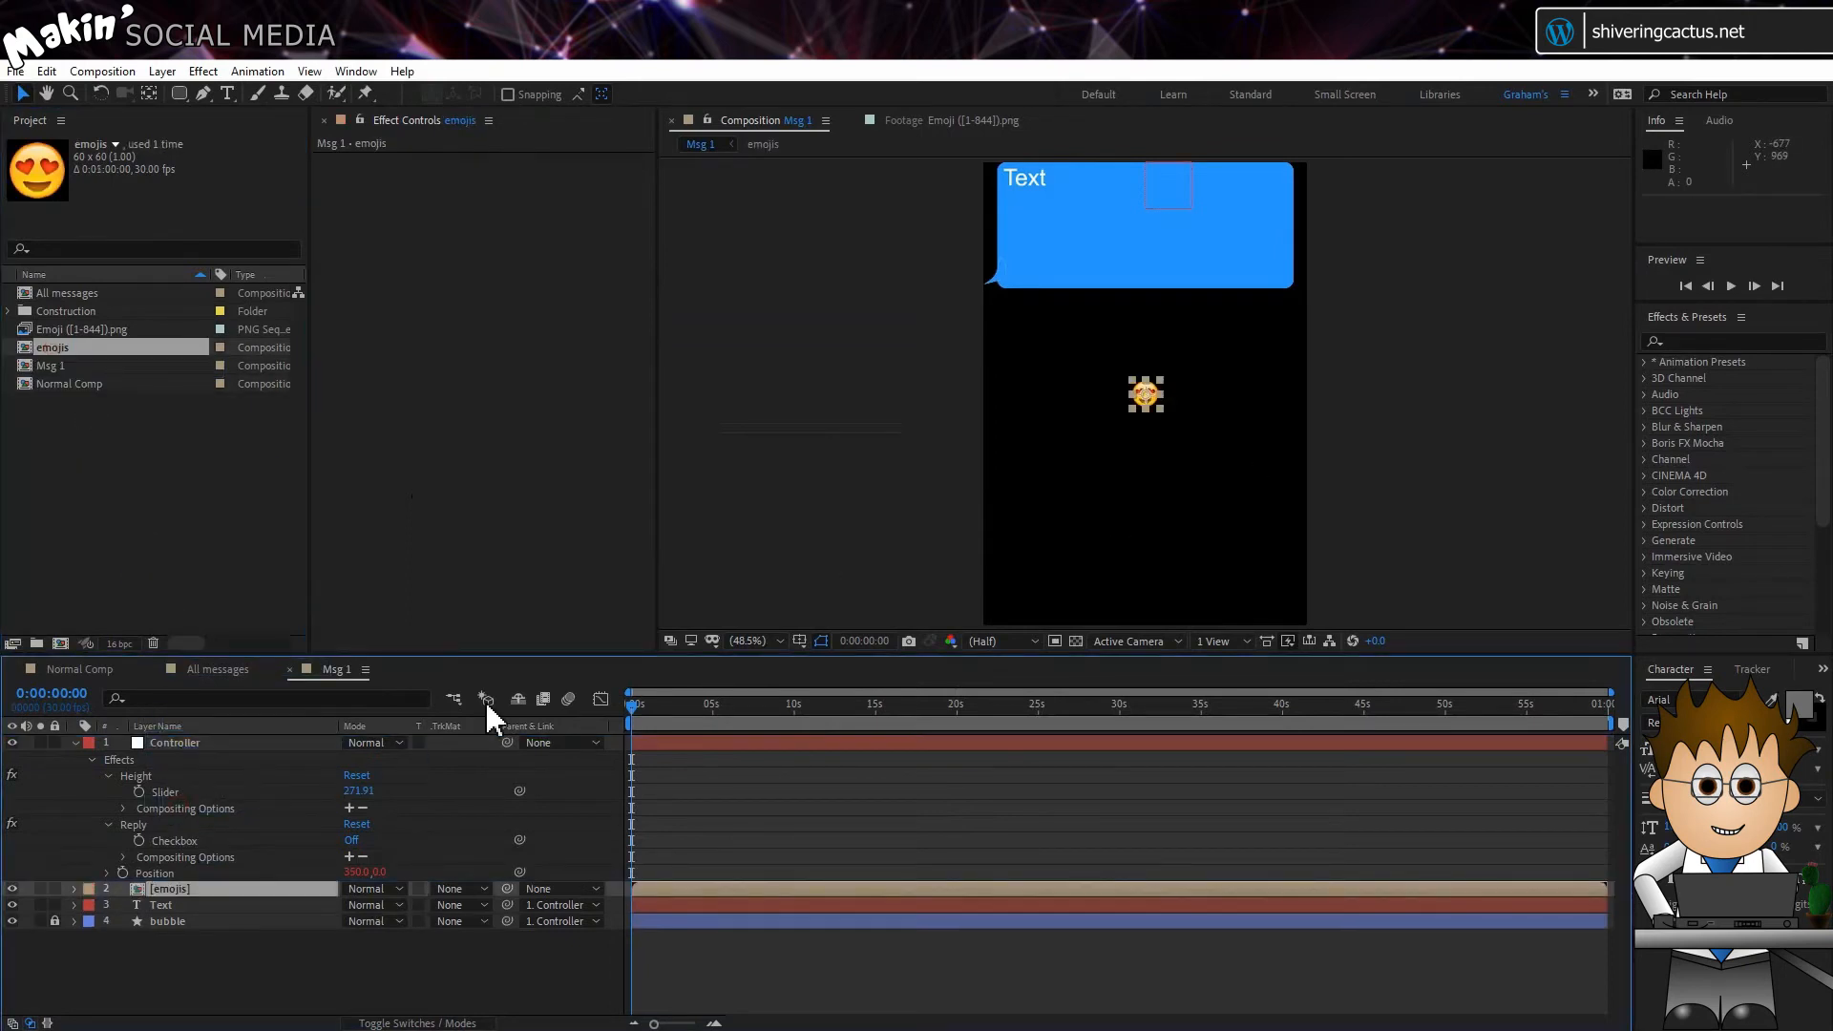
scroll(1141, 416, "up", 3)
left_click_drag(1153, 411, 983, 196)
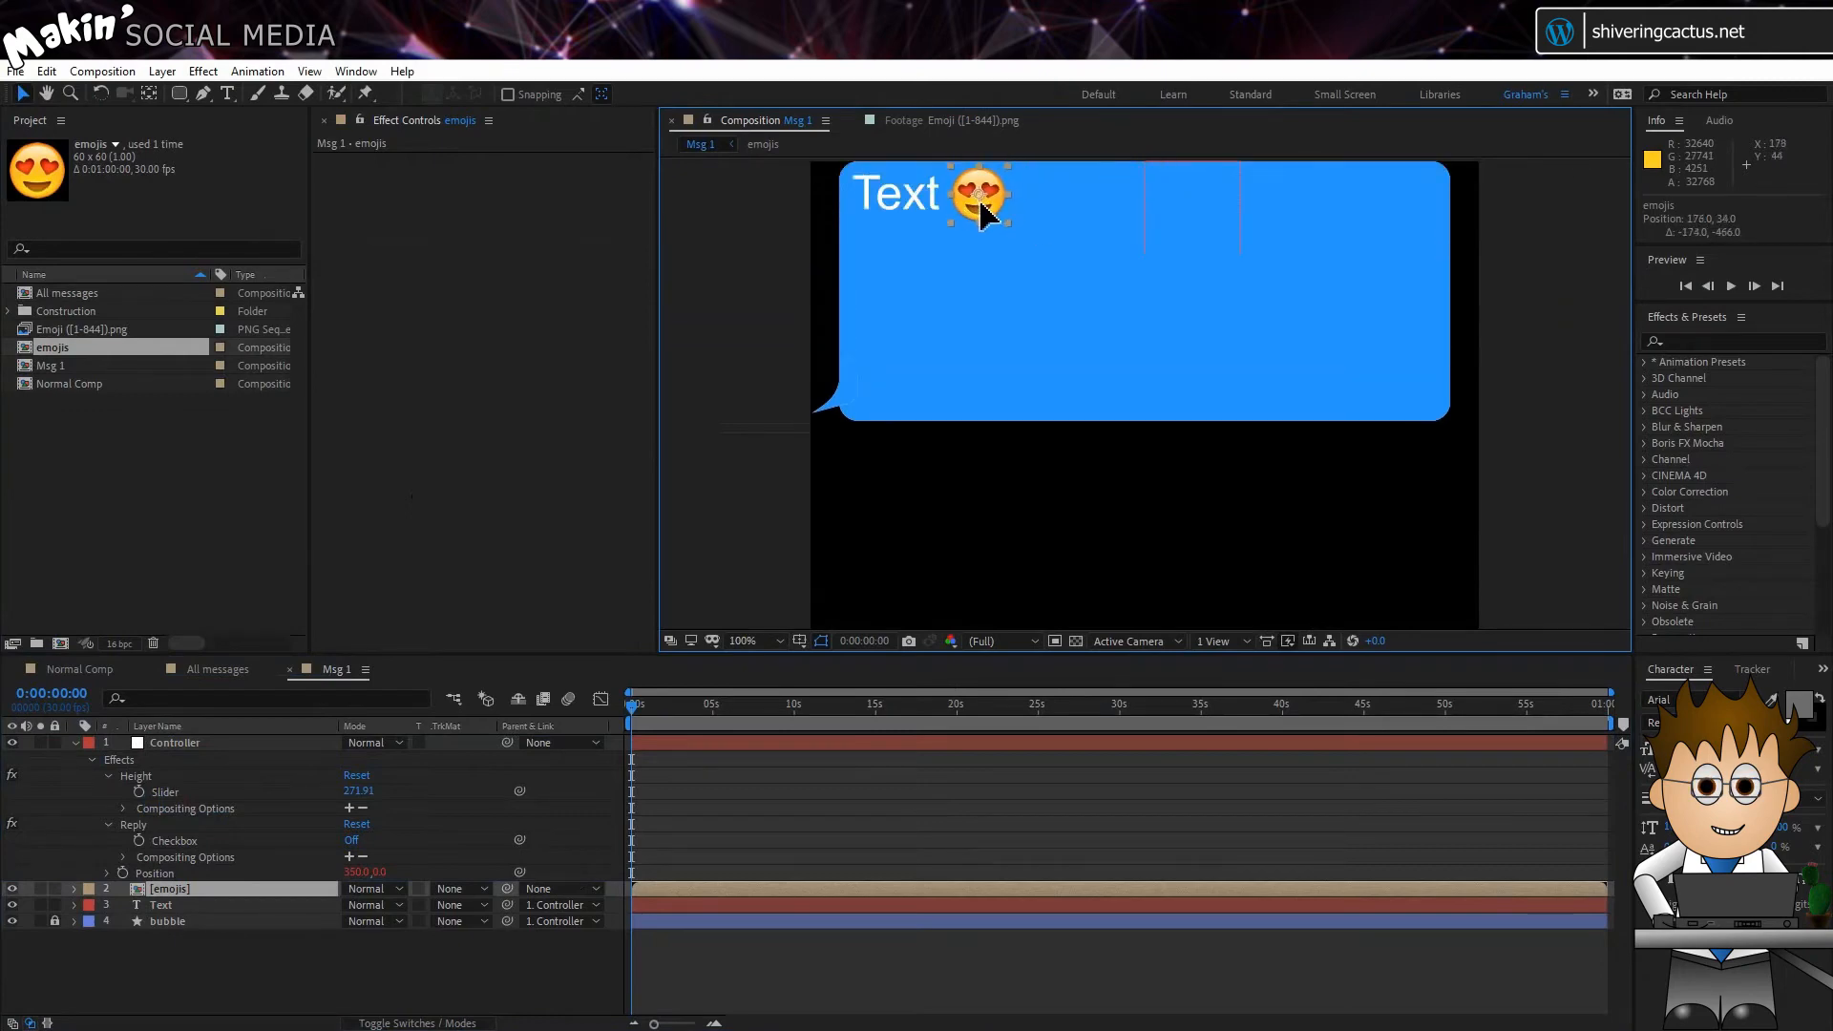
Step: Try 830 for the emojis layer's Slider master property in Msg 1 and scrub it to 530 for the alien emoji
left_click(75, 889)
left_click(92, 922)
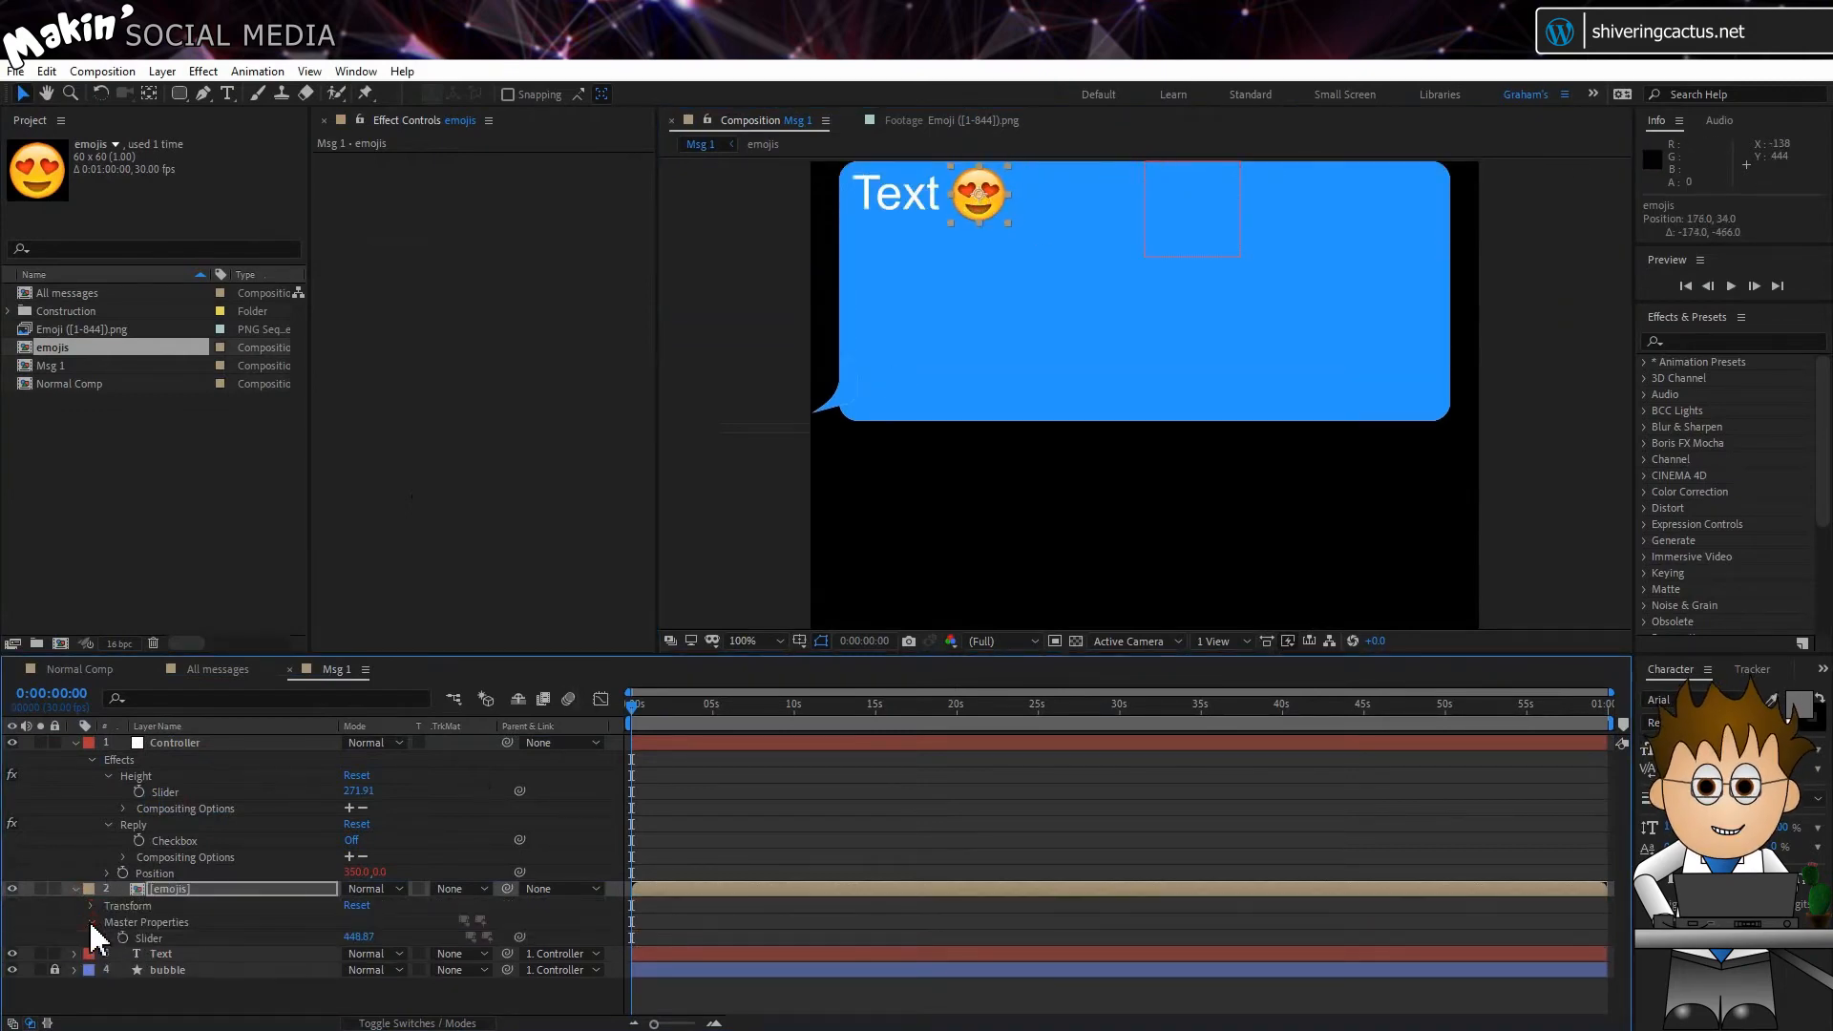
left_click(366, 938)
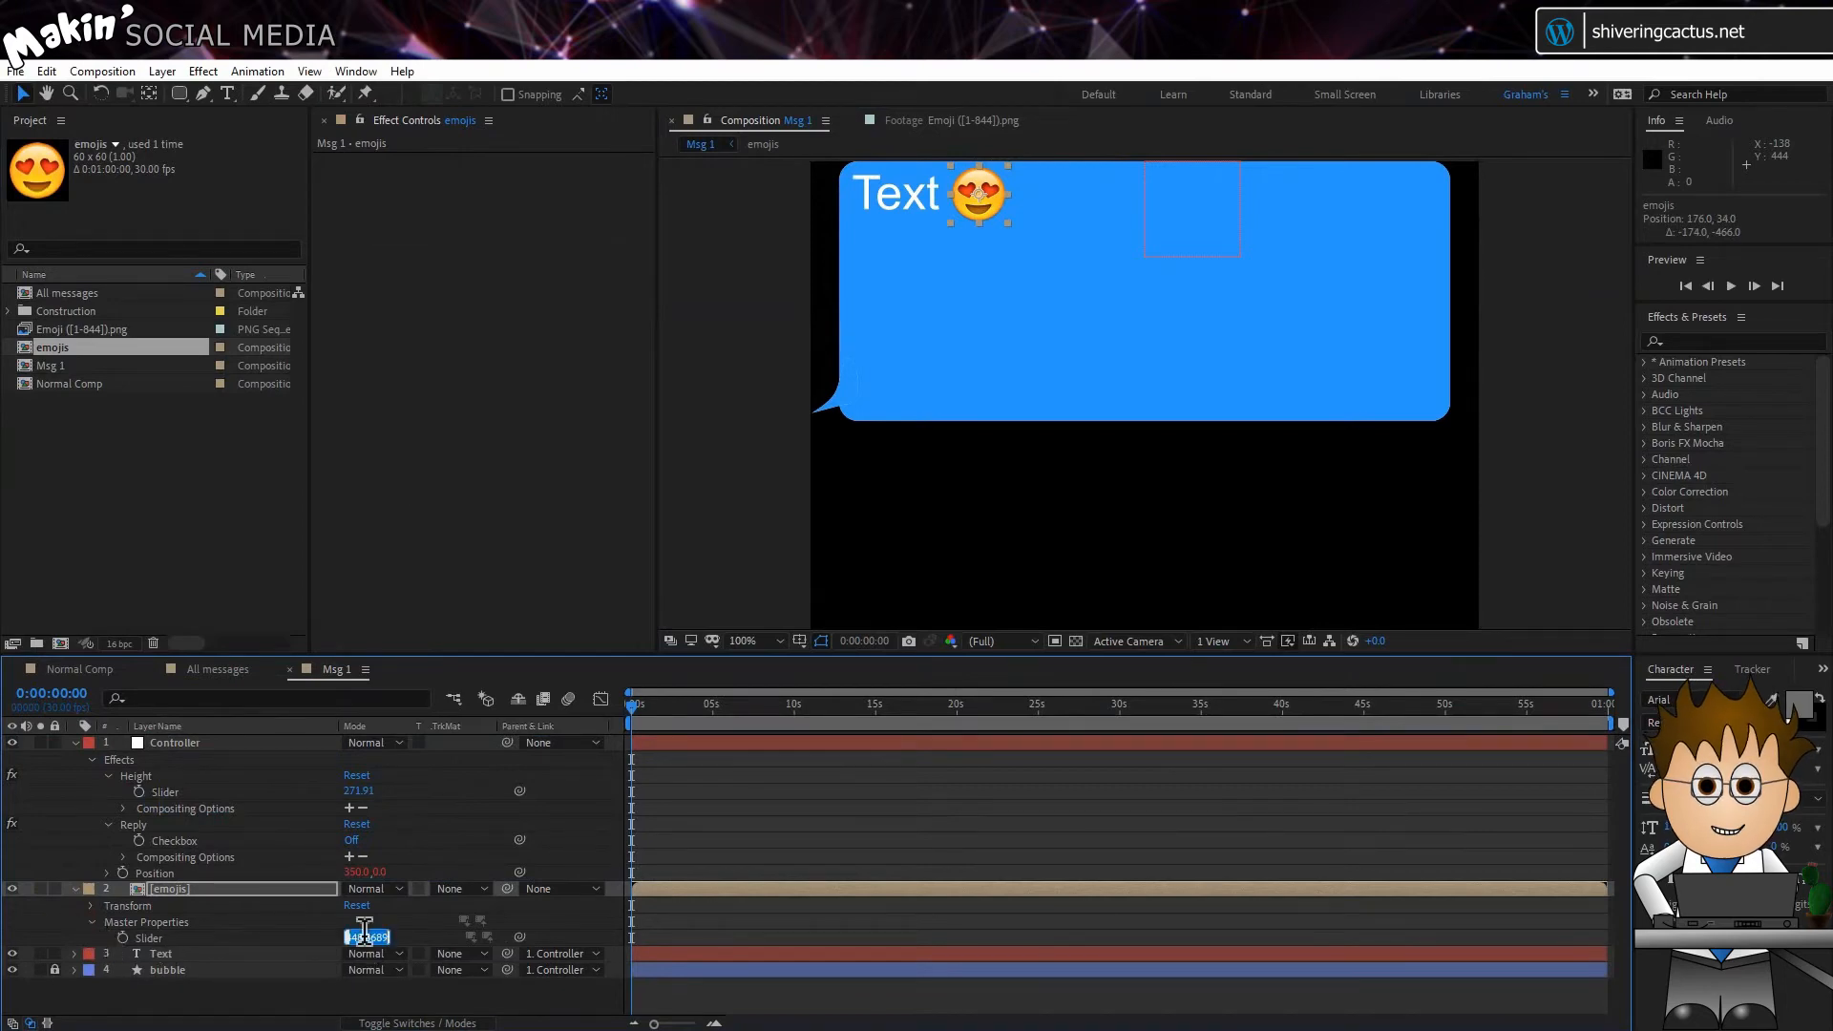
type("830")
key("Return")
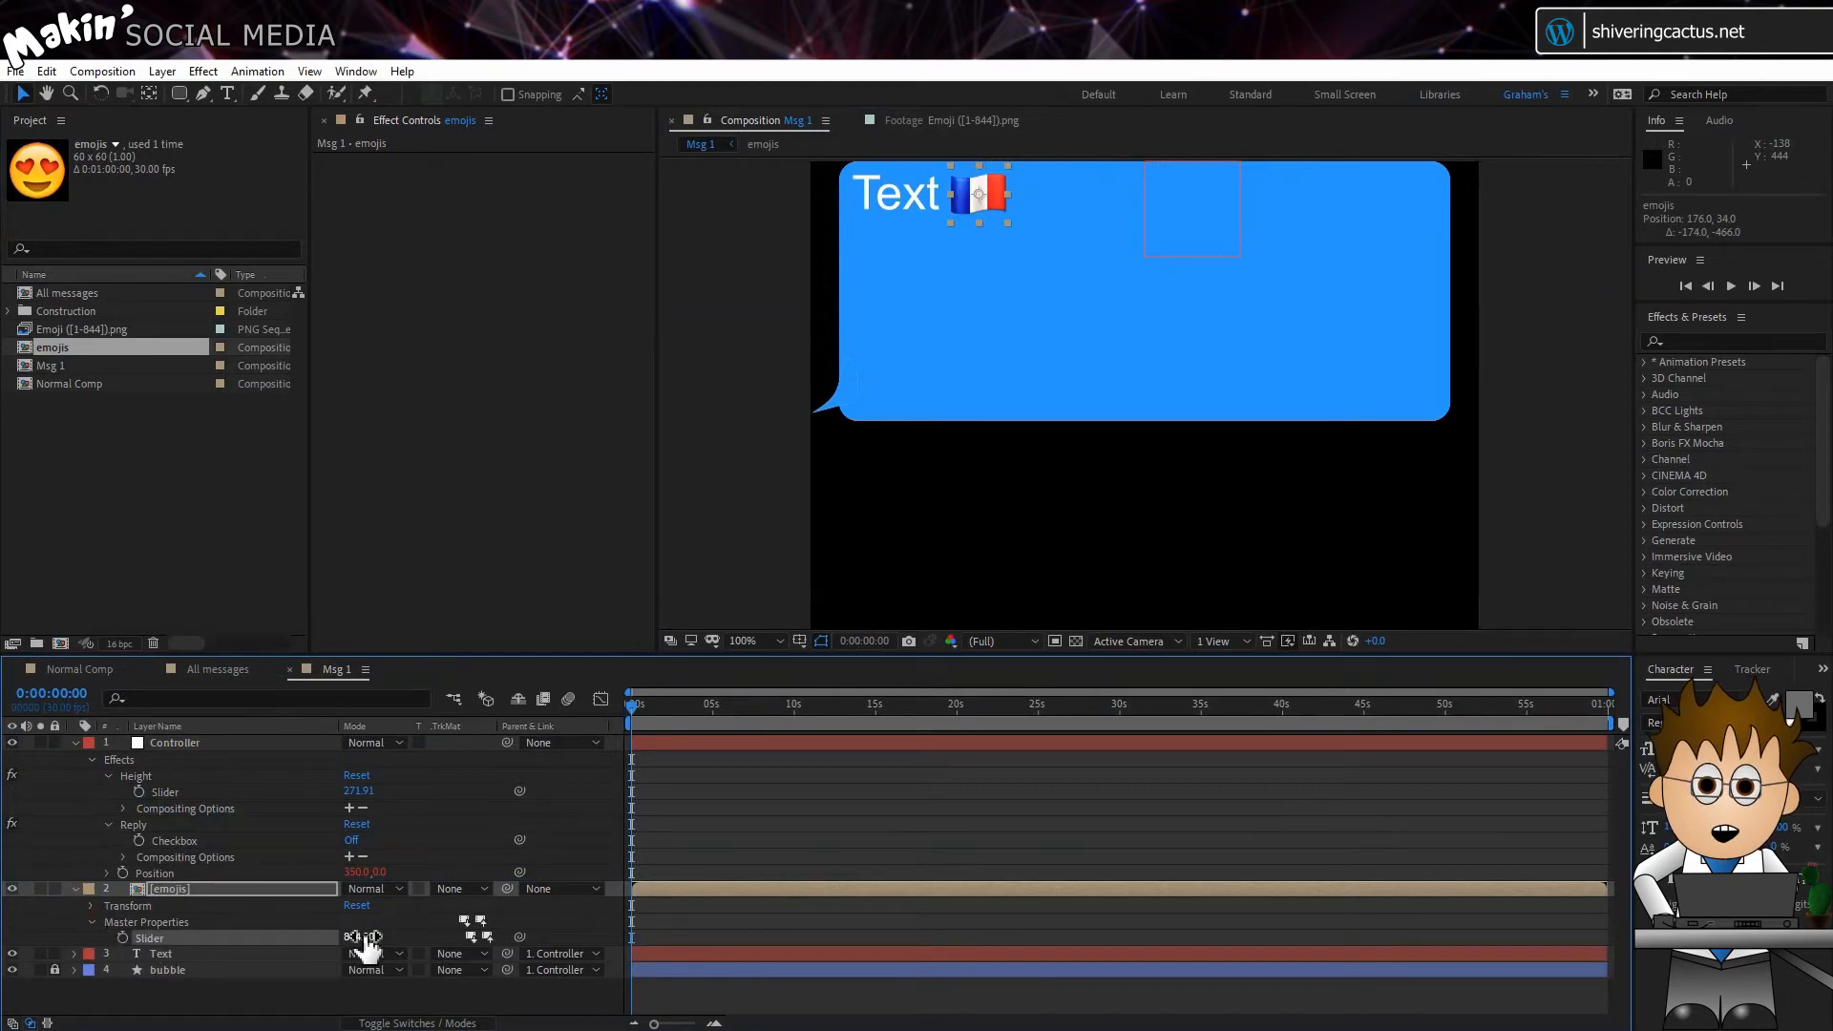
left_click_drag(368, 938, 206, 942)
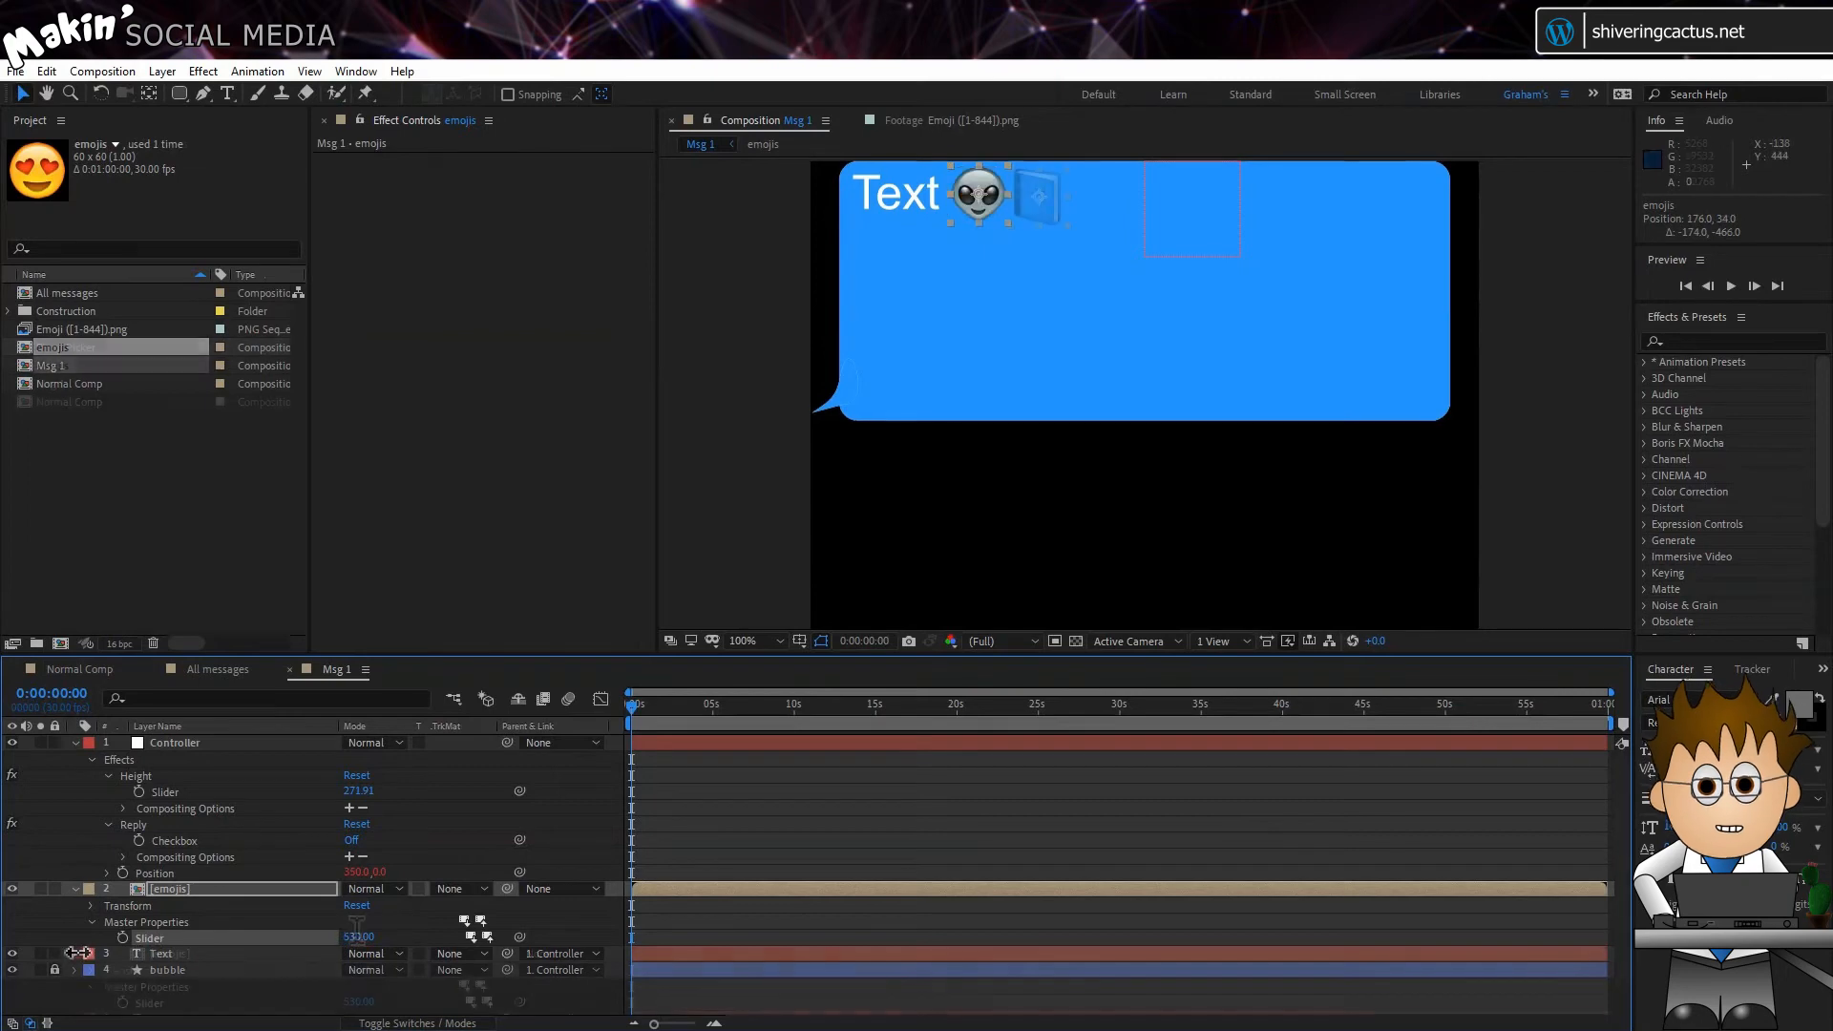
Step: Duplicate the emojis layer beside the alien emoji and set the copy's Slider master property to 244
left_click(361, 938)
type("244")
key("Return")
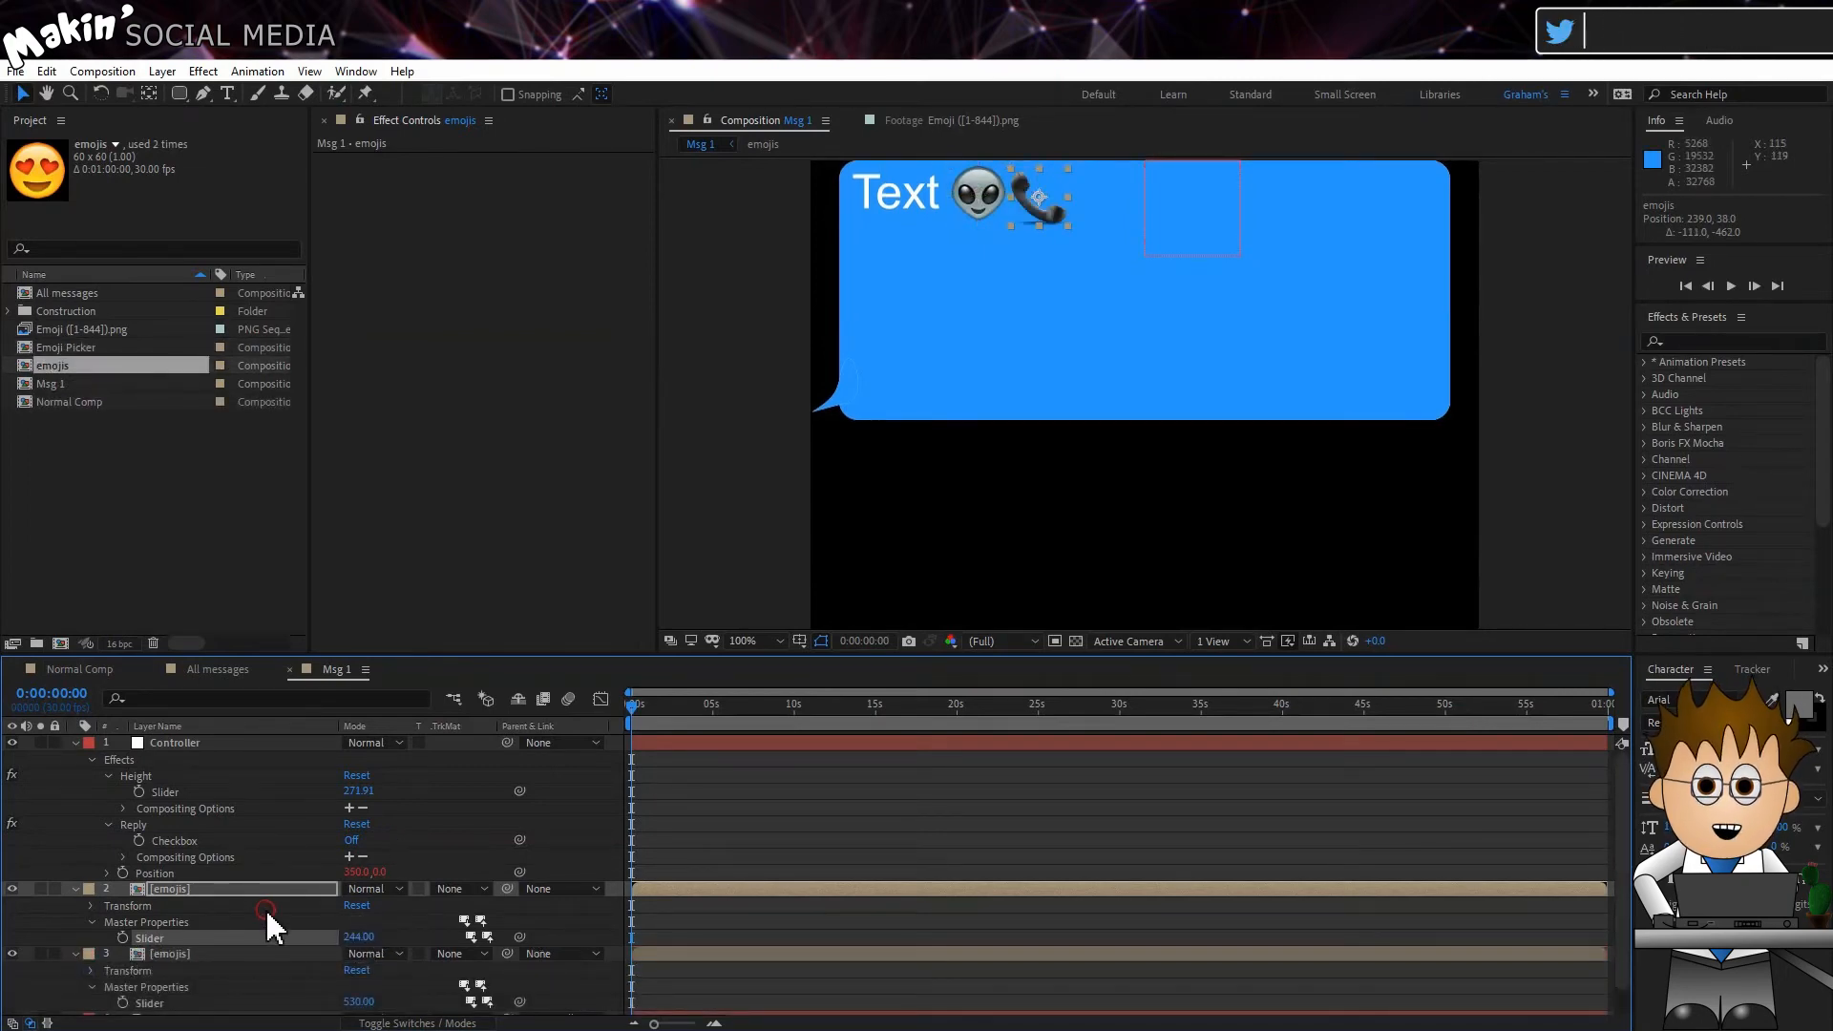
Step: Open the Emoji Picker composition to look up emoji frame numbers
left_click(50, 347)
double_click(49, 348)
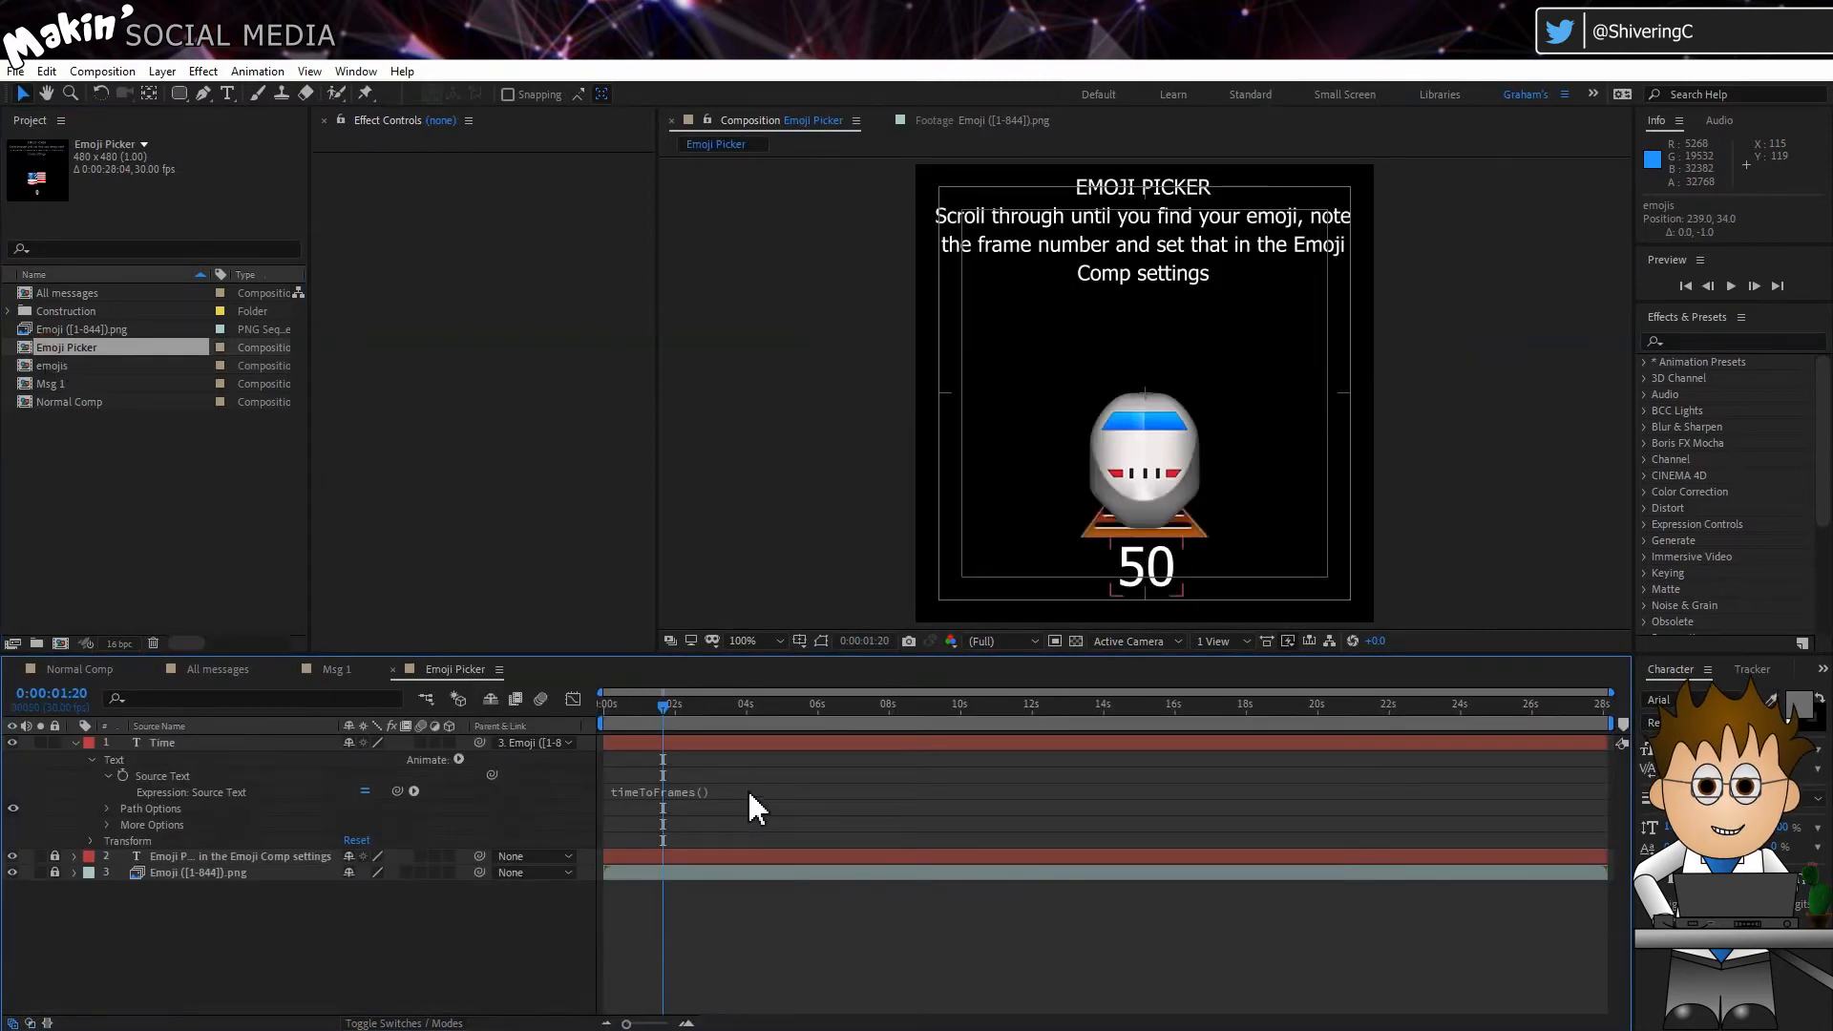
Step: Scrub through the Emoji Picker timeline to look up emoji frame numbers
left_click_drag(687, 716, 758, 716)
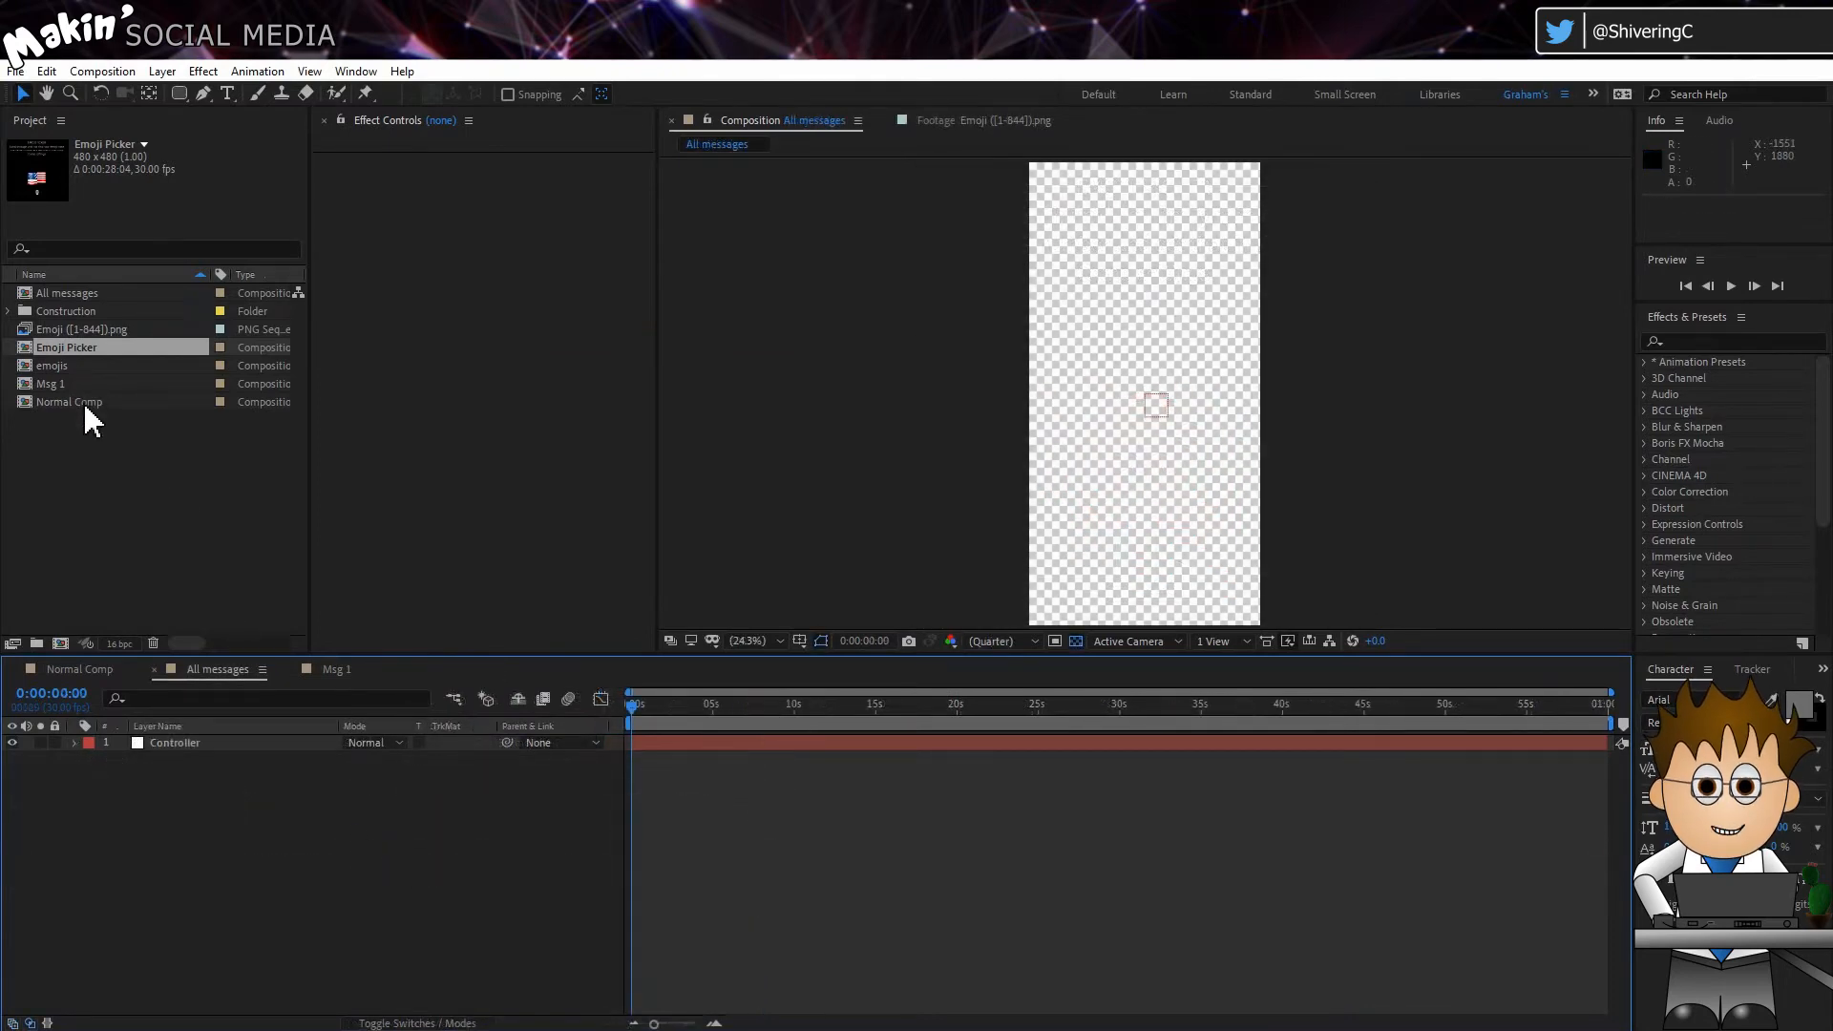
Step: Duplicate the Msg 1 composition nine times to make a set of ten message compositions
left_click(46, 380)
left_click(46, 72)
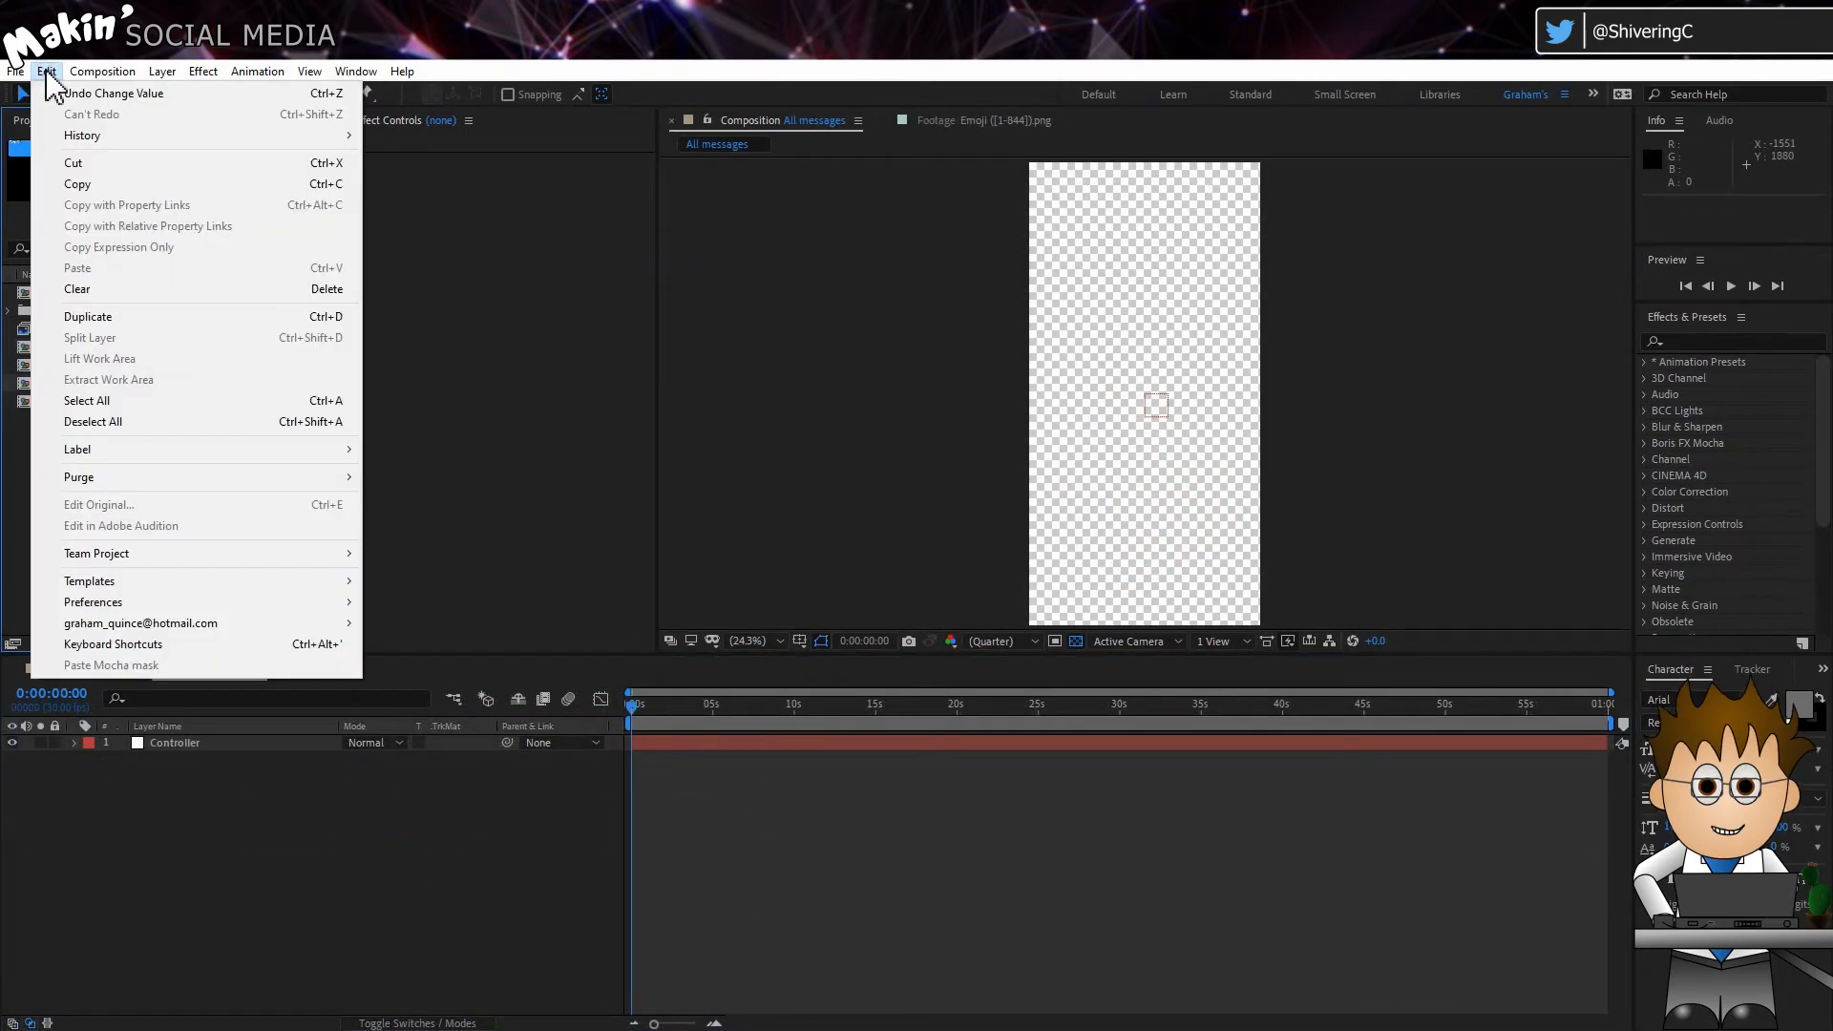
left_click(134, 317)
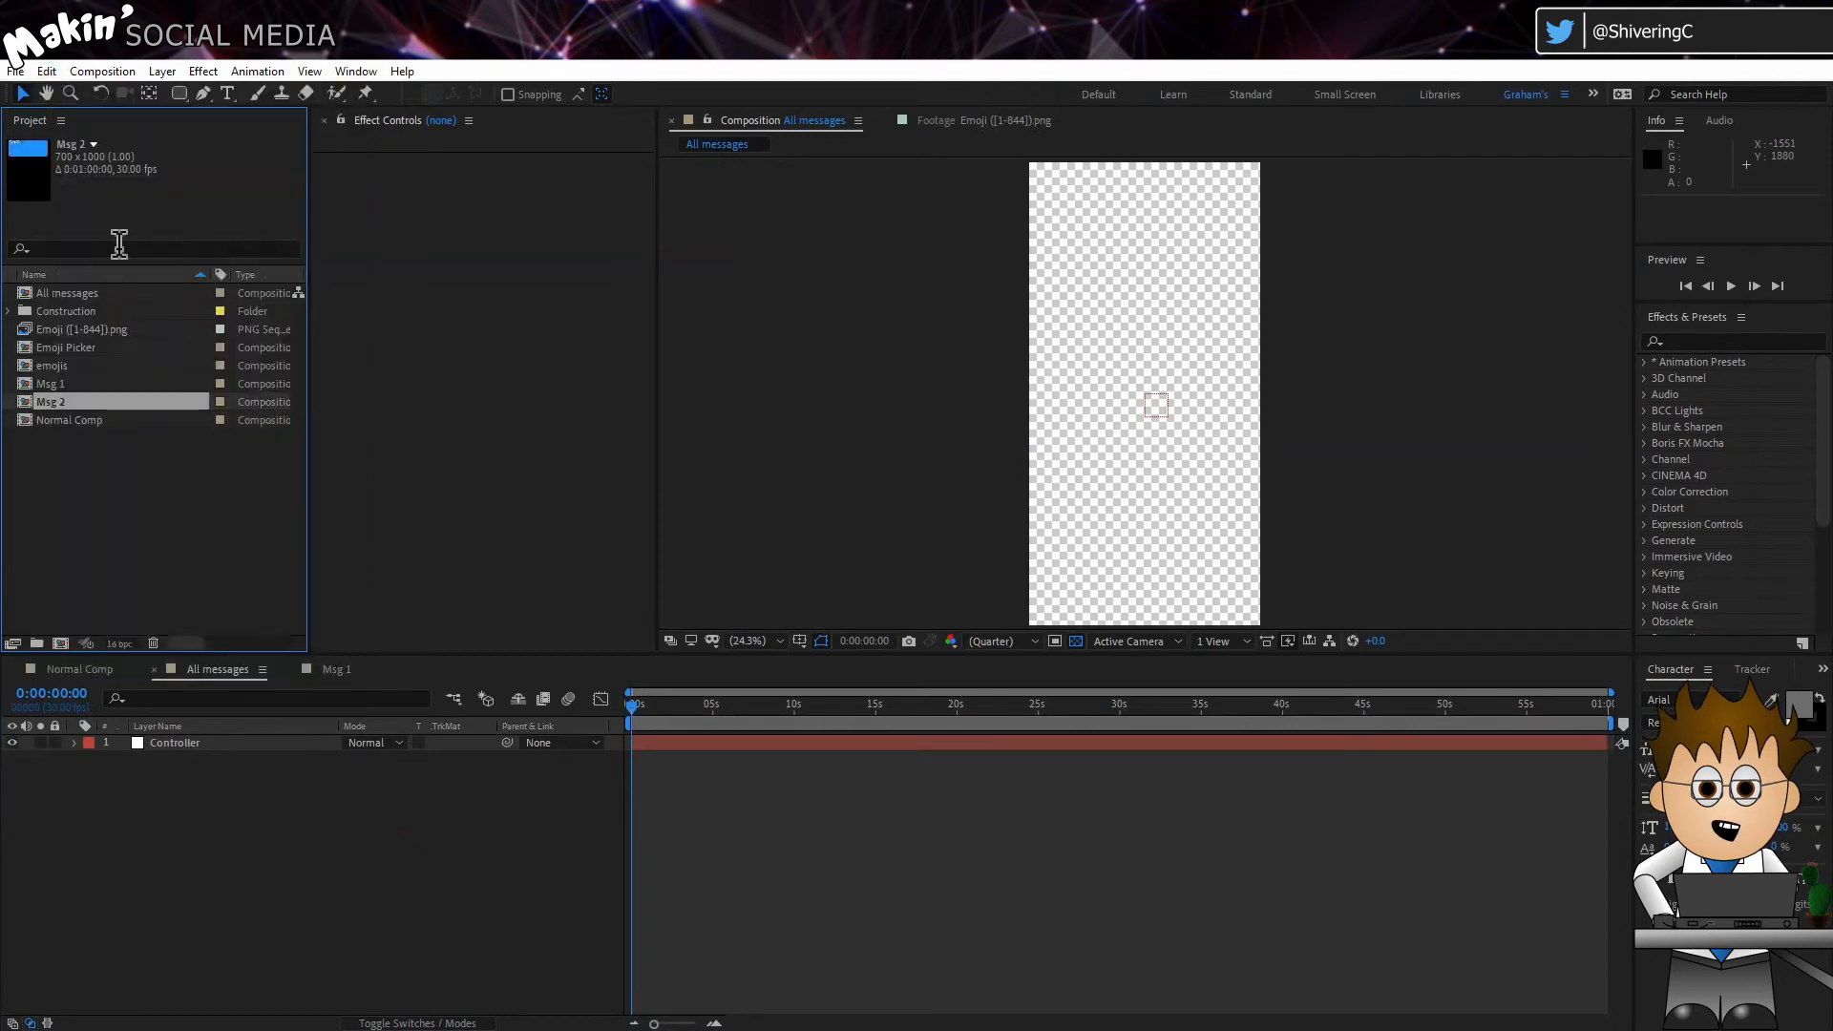
left_click(48, 73)
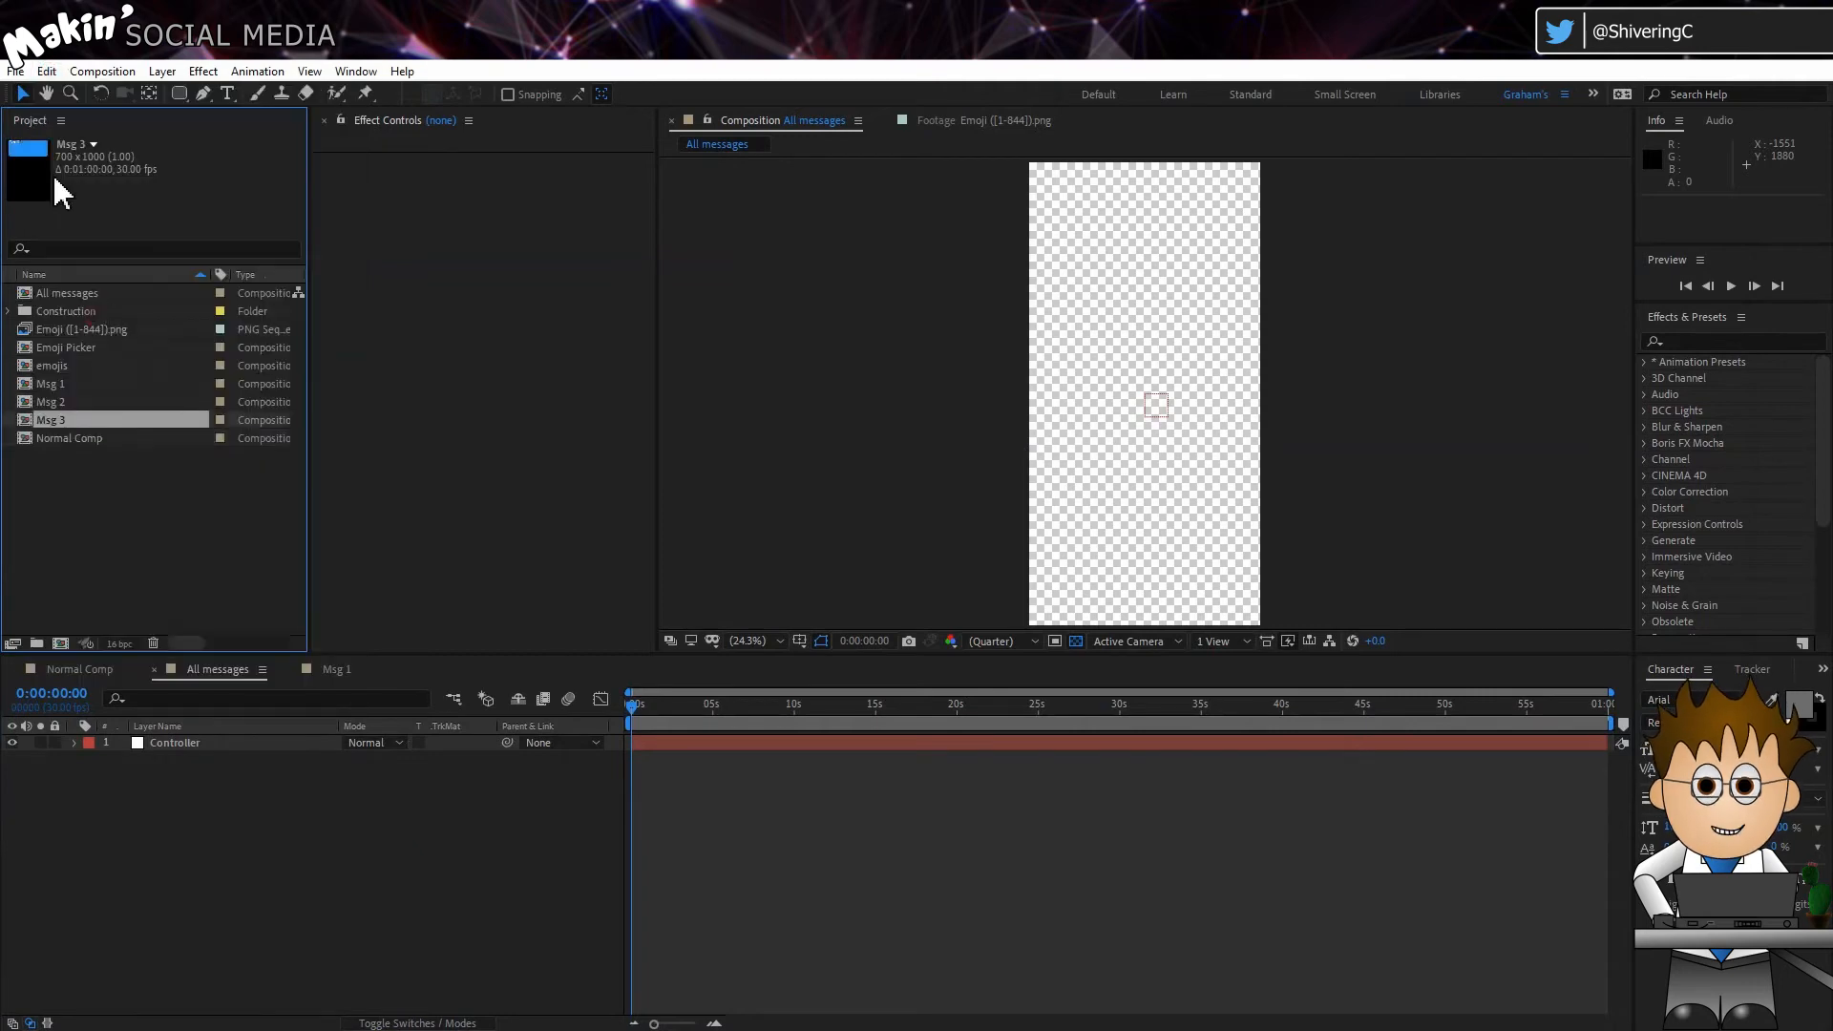
left_click(44, 74)
left_click(98, 317)
left_click(46, 71)
left_click(88, 316)
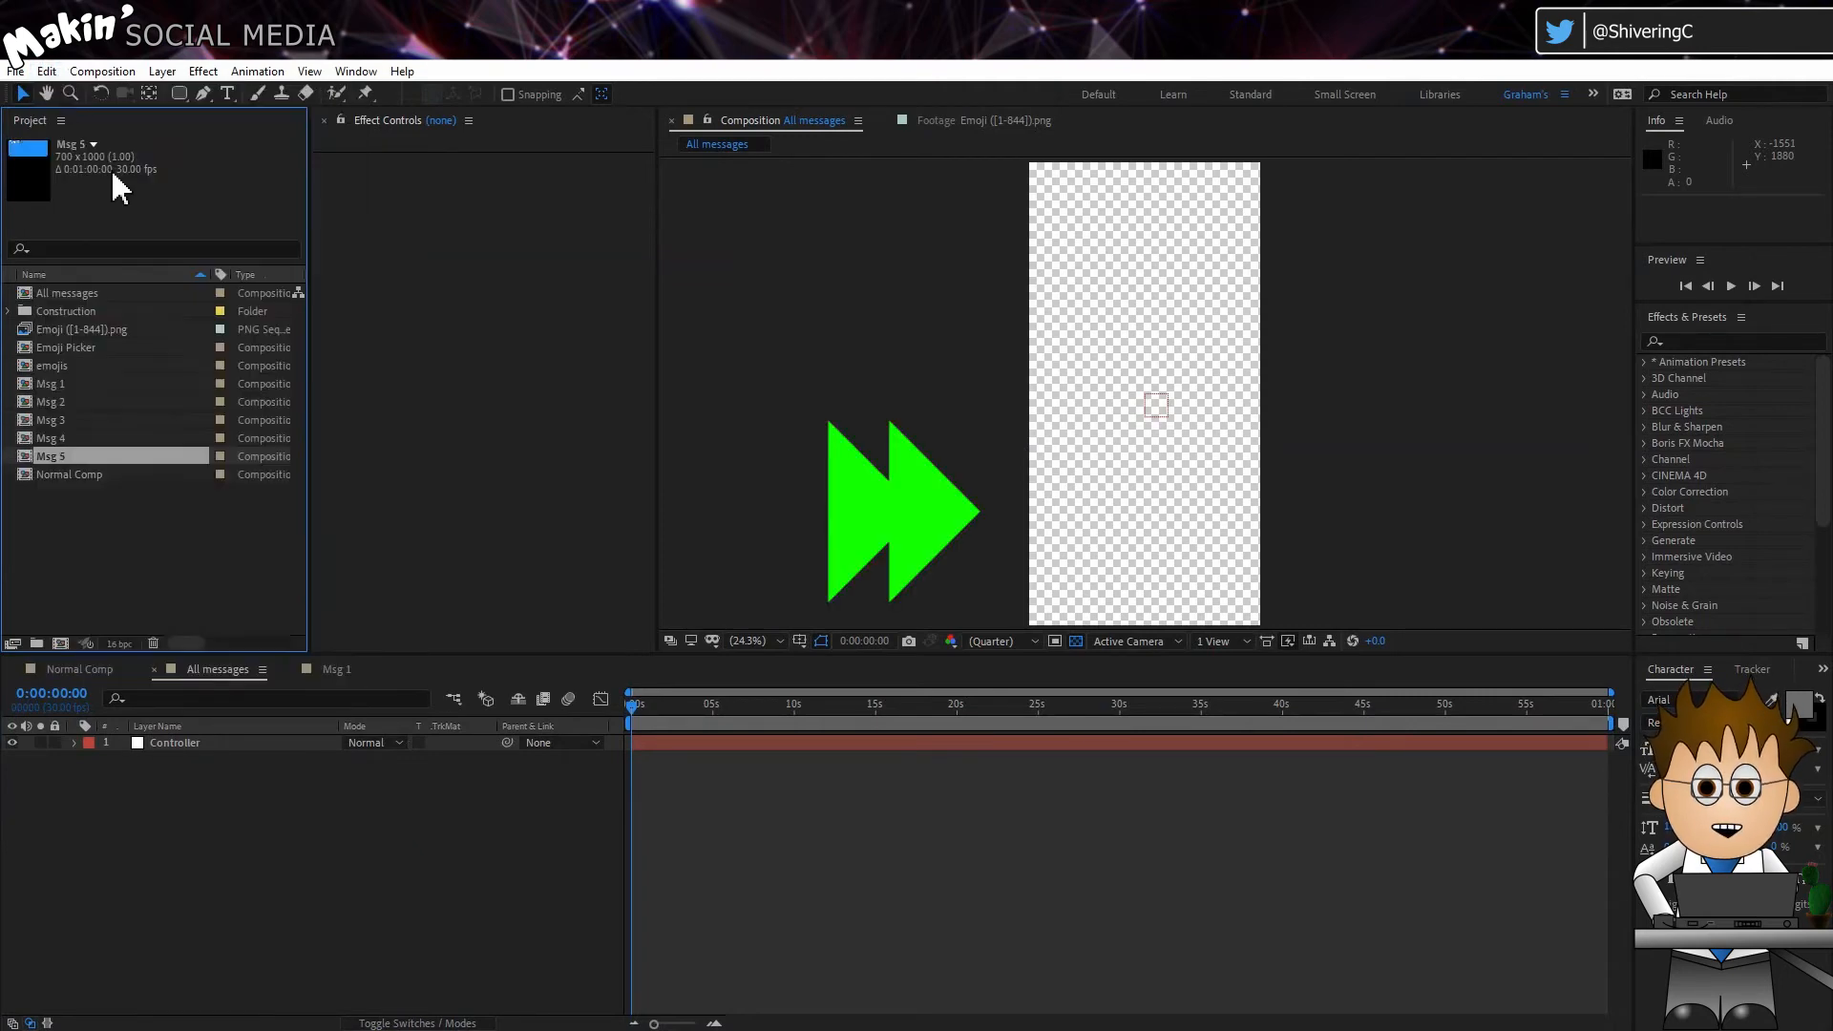
left_click(46, 71)
left_click(88, 317)
left_click(46, 71)
left_click(87, 317)
left_click(46, 72)
left_click(88, 317)
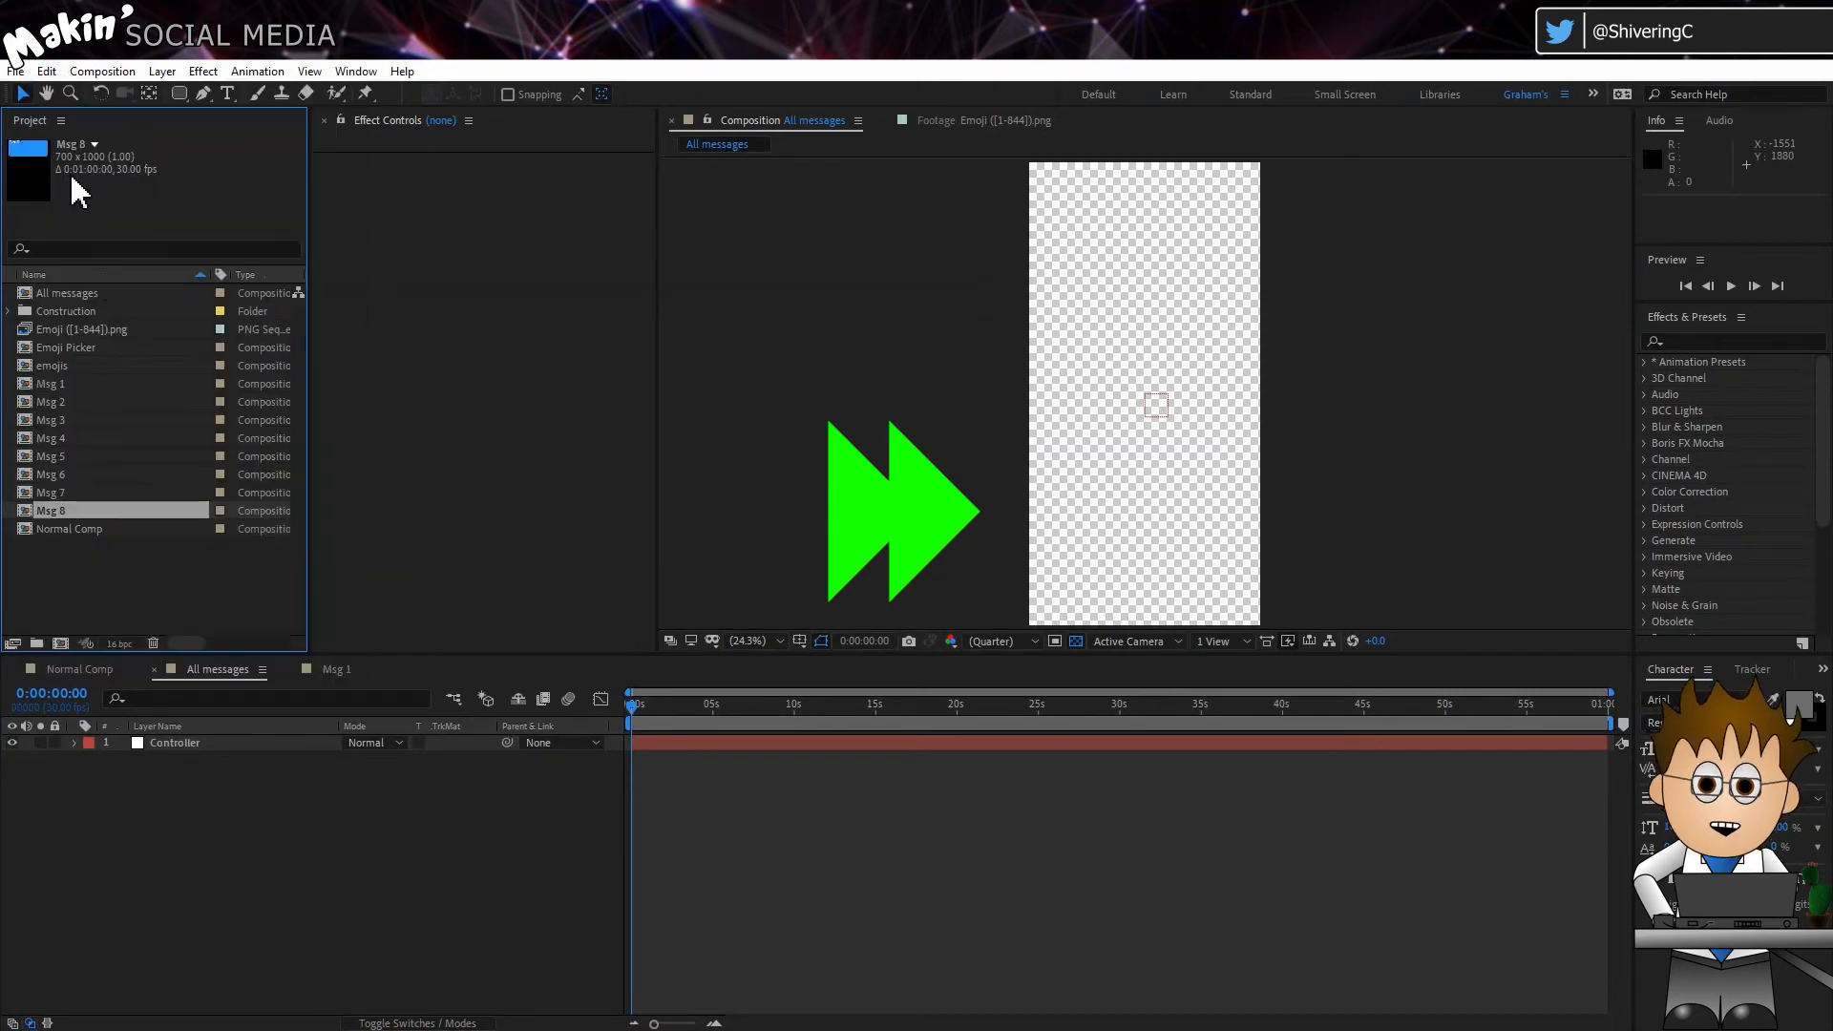
left_click(46, 72)
left_click(105, 317)
Step: Place the Msg 1 composition in the All messages timeline below the Controller layer
left_click(38, 383)
left_click(53, 547, "shift")
left_click(113, 603)
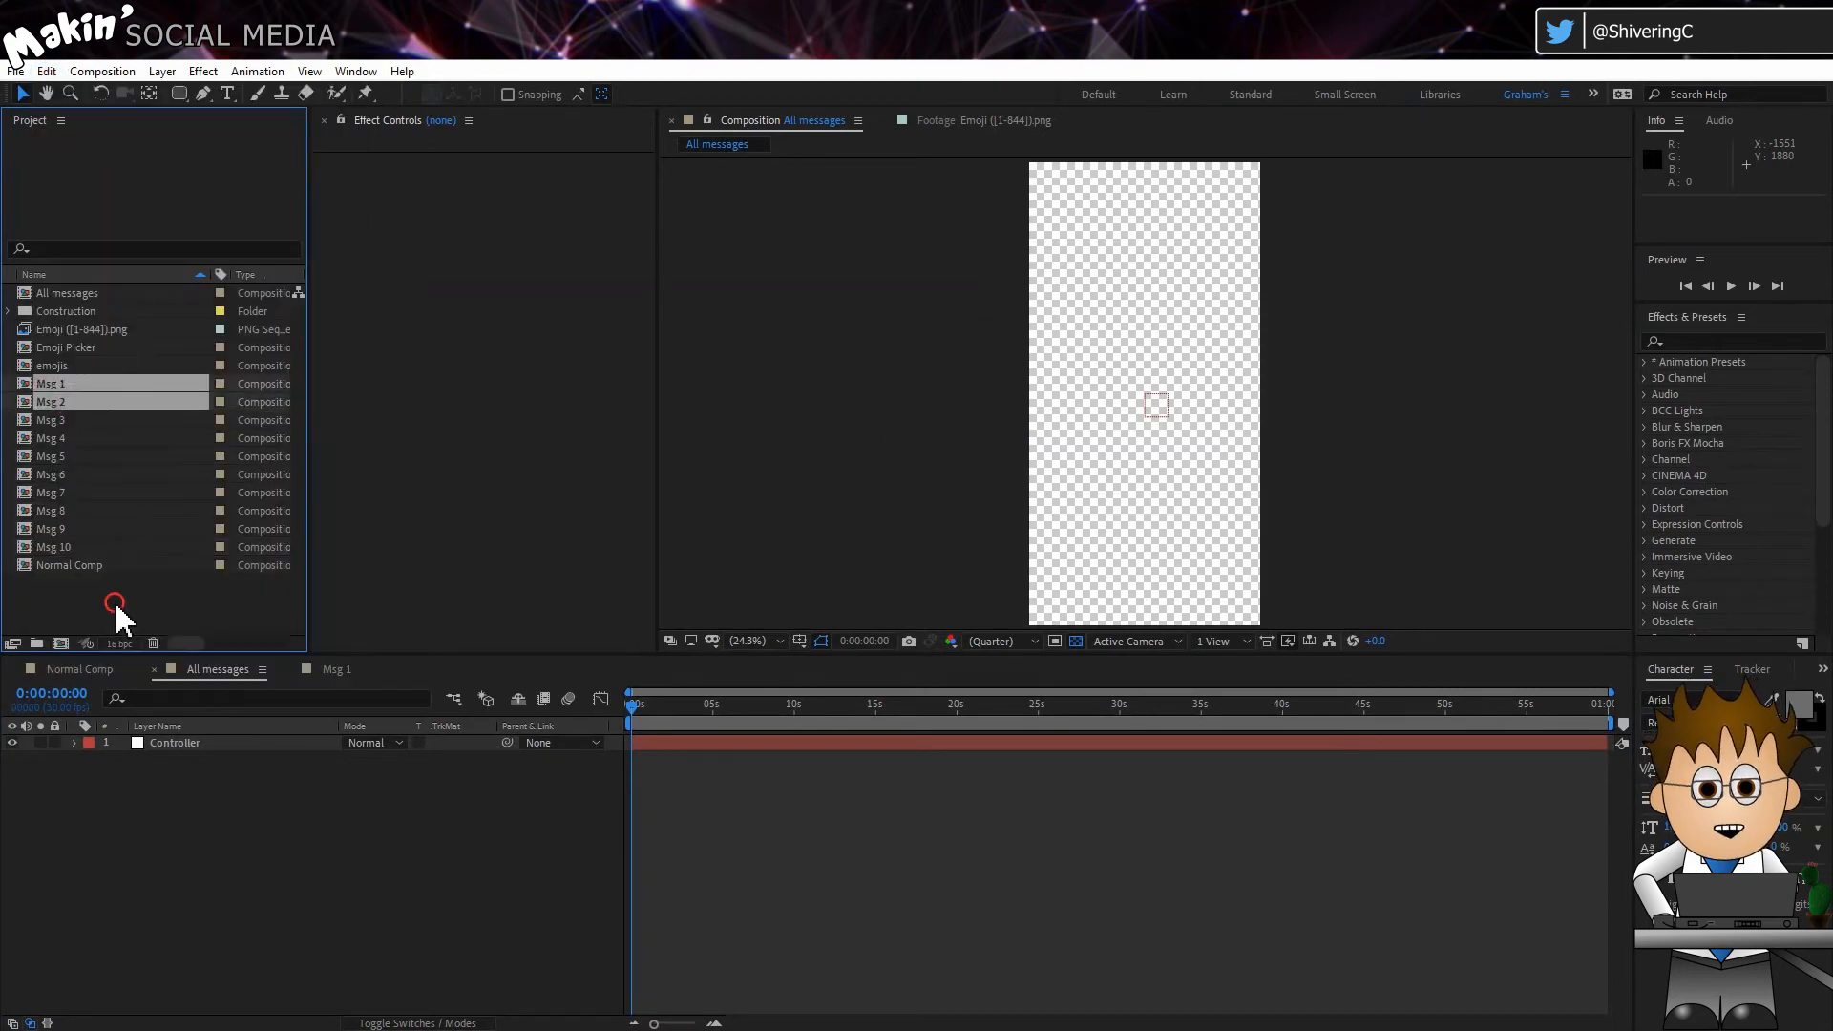
left_click(40, 383)
left_click_drag(50, 382, 145, 794)
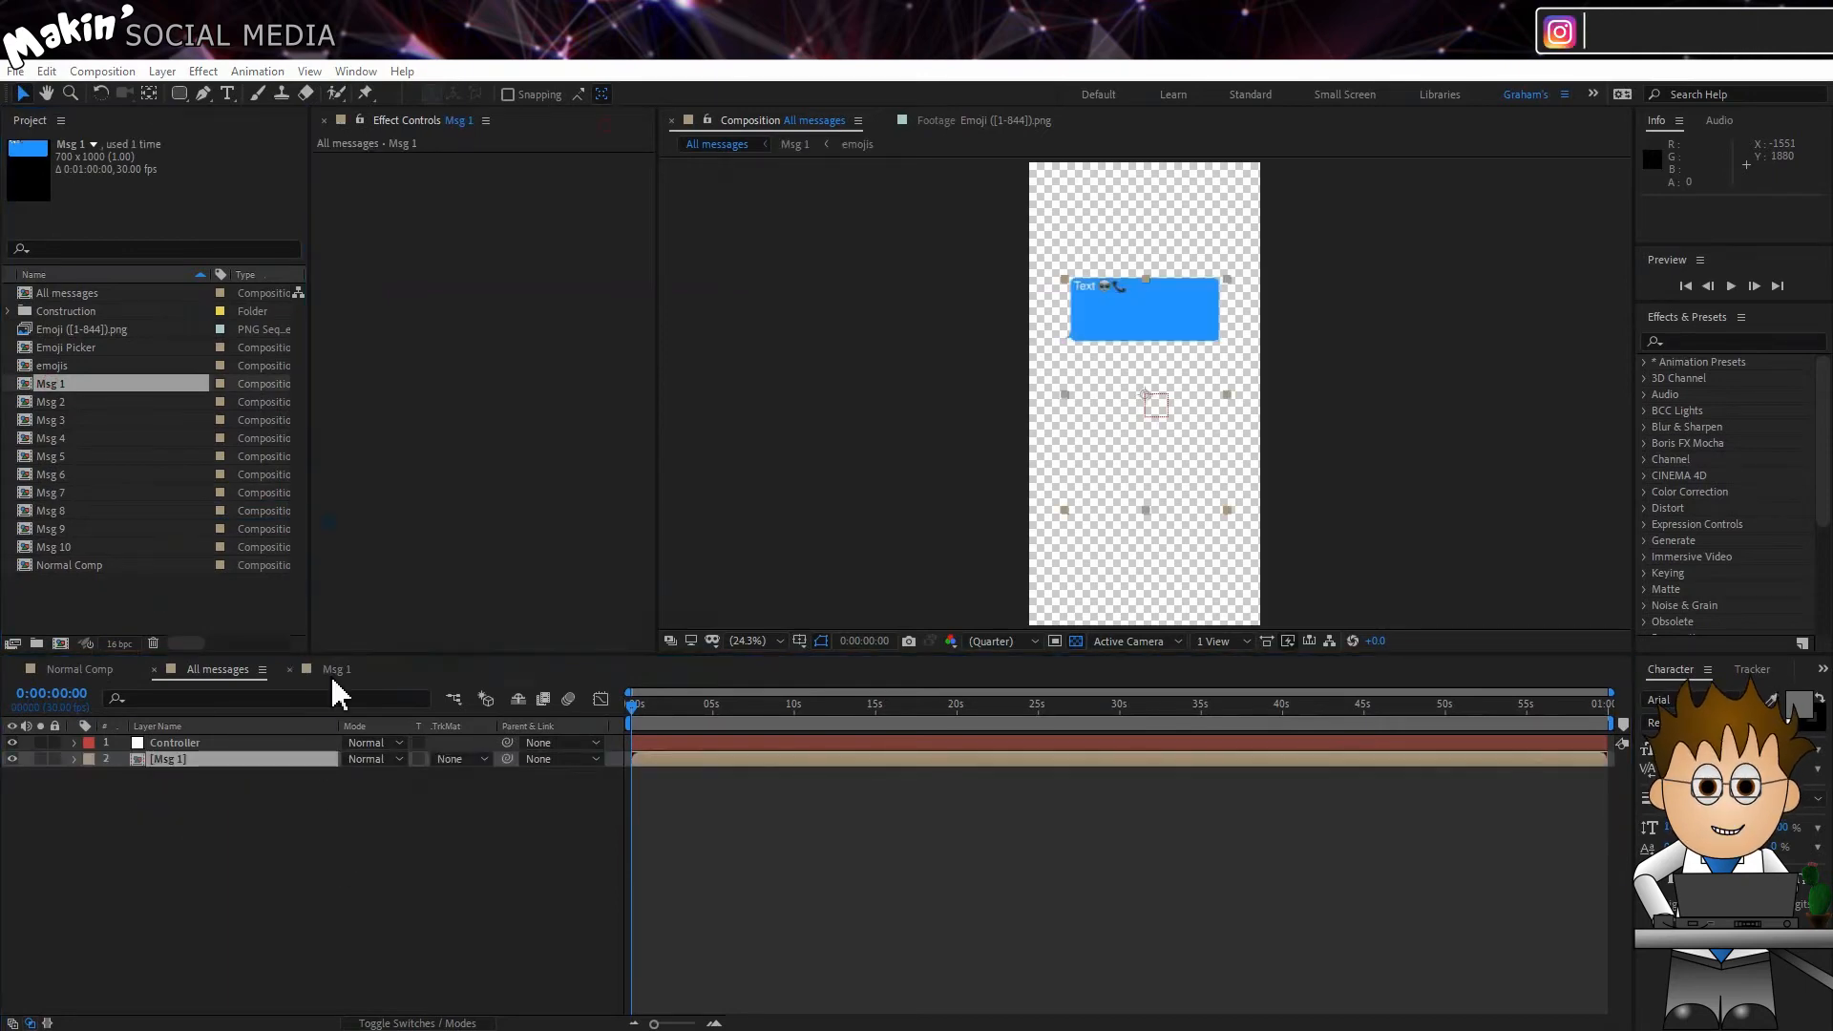
Step: Undock the Msg 1 timeline and place it floating above the All messages timeline so both are accessible
left_click(336, 670)
right_click(334, 669)
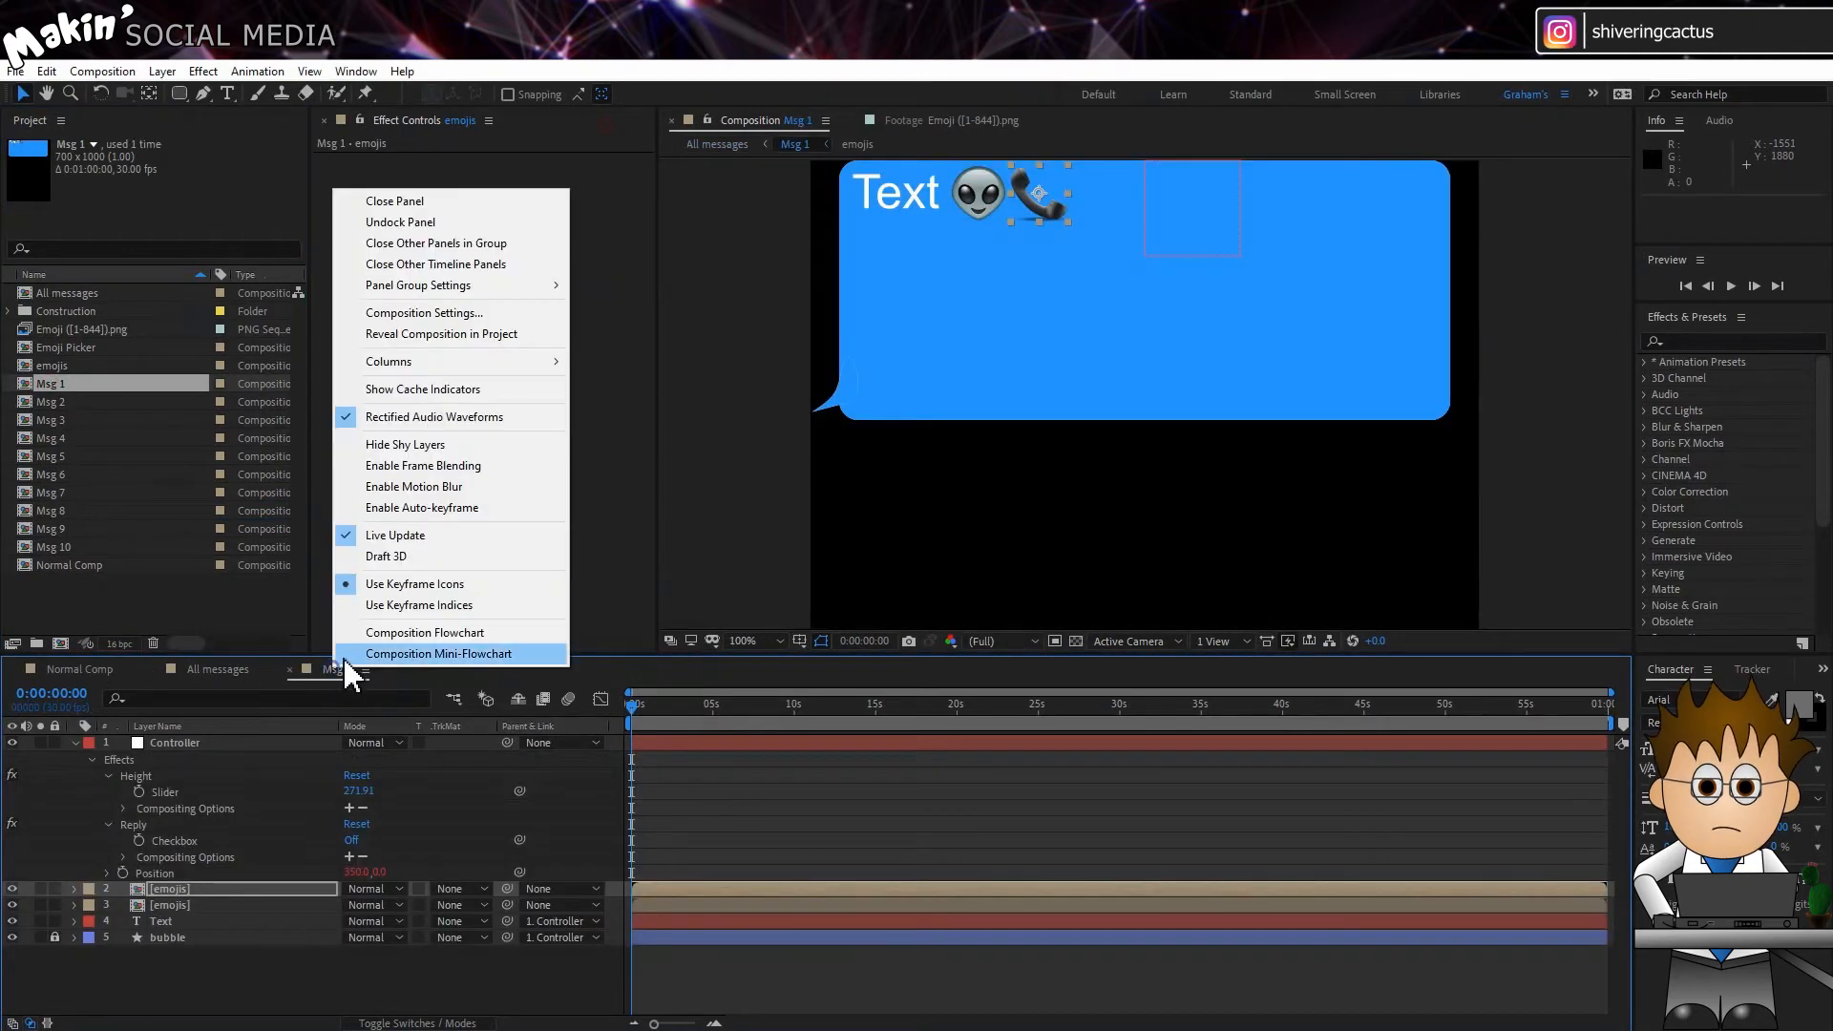
left_click(477, 225)
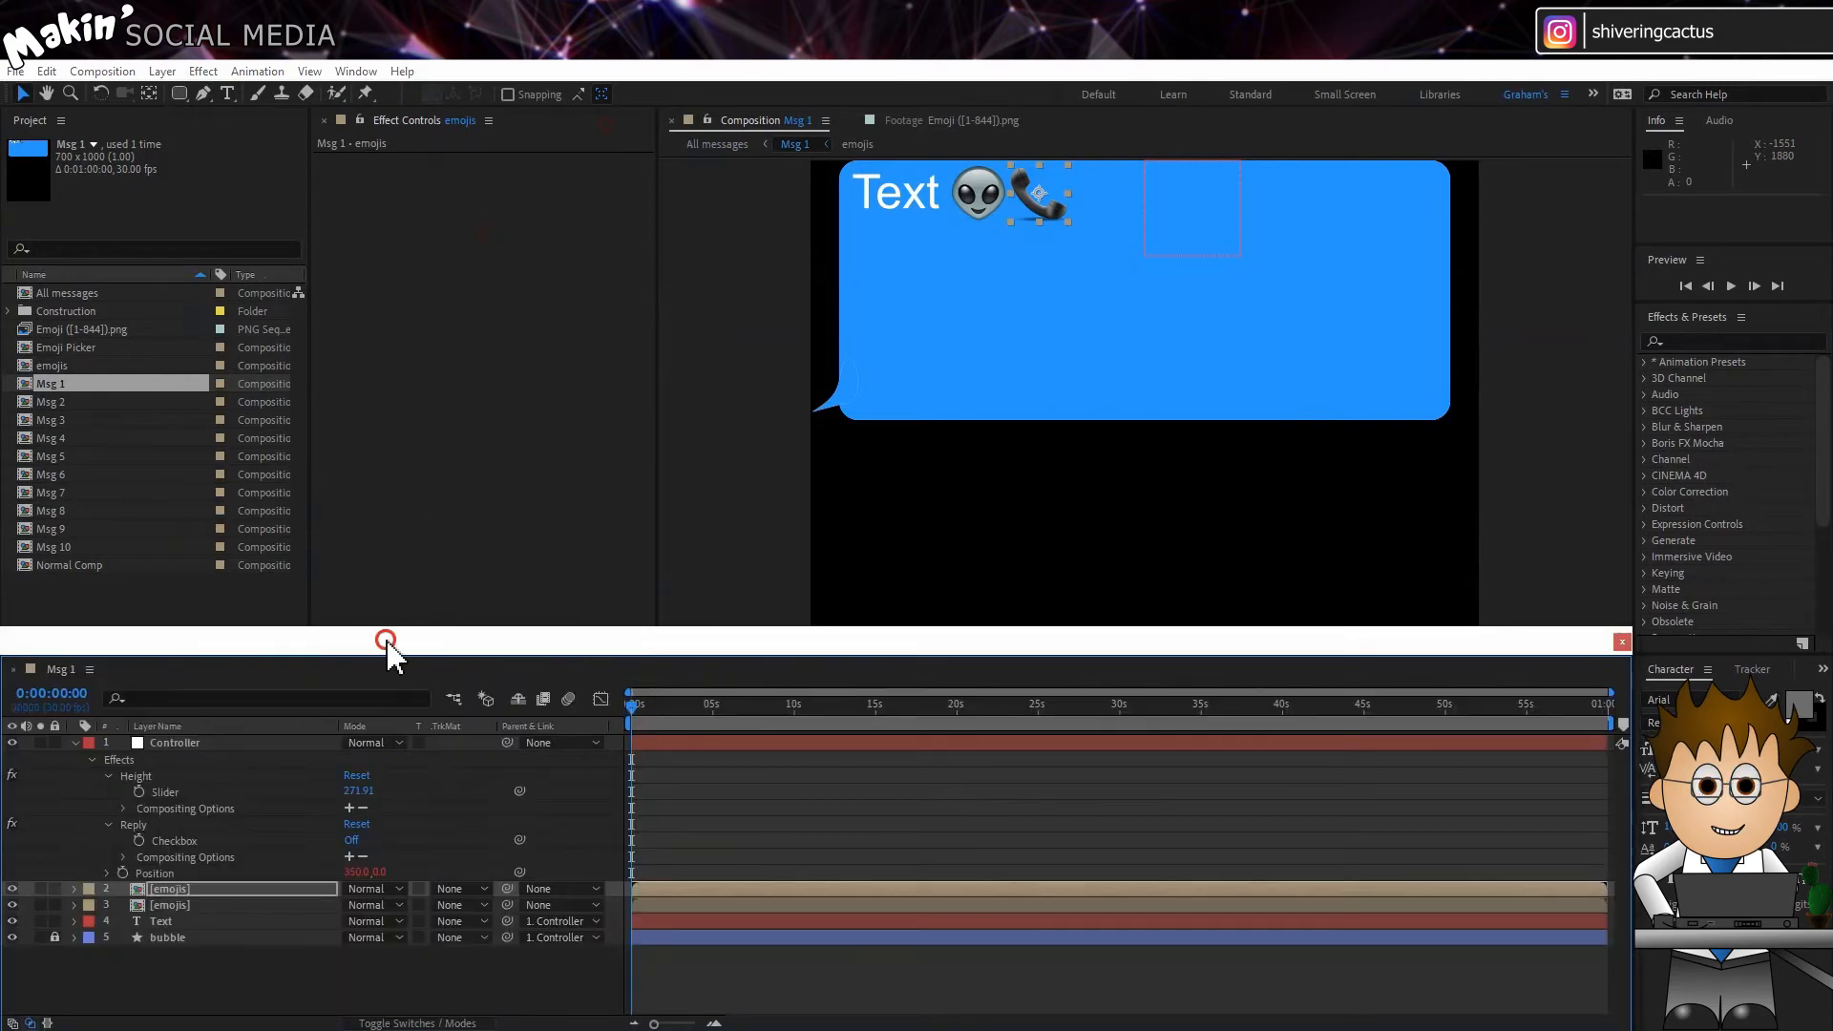
left_click_drag(388, 642, 515, 213)
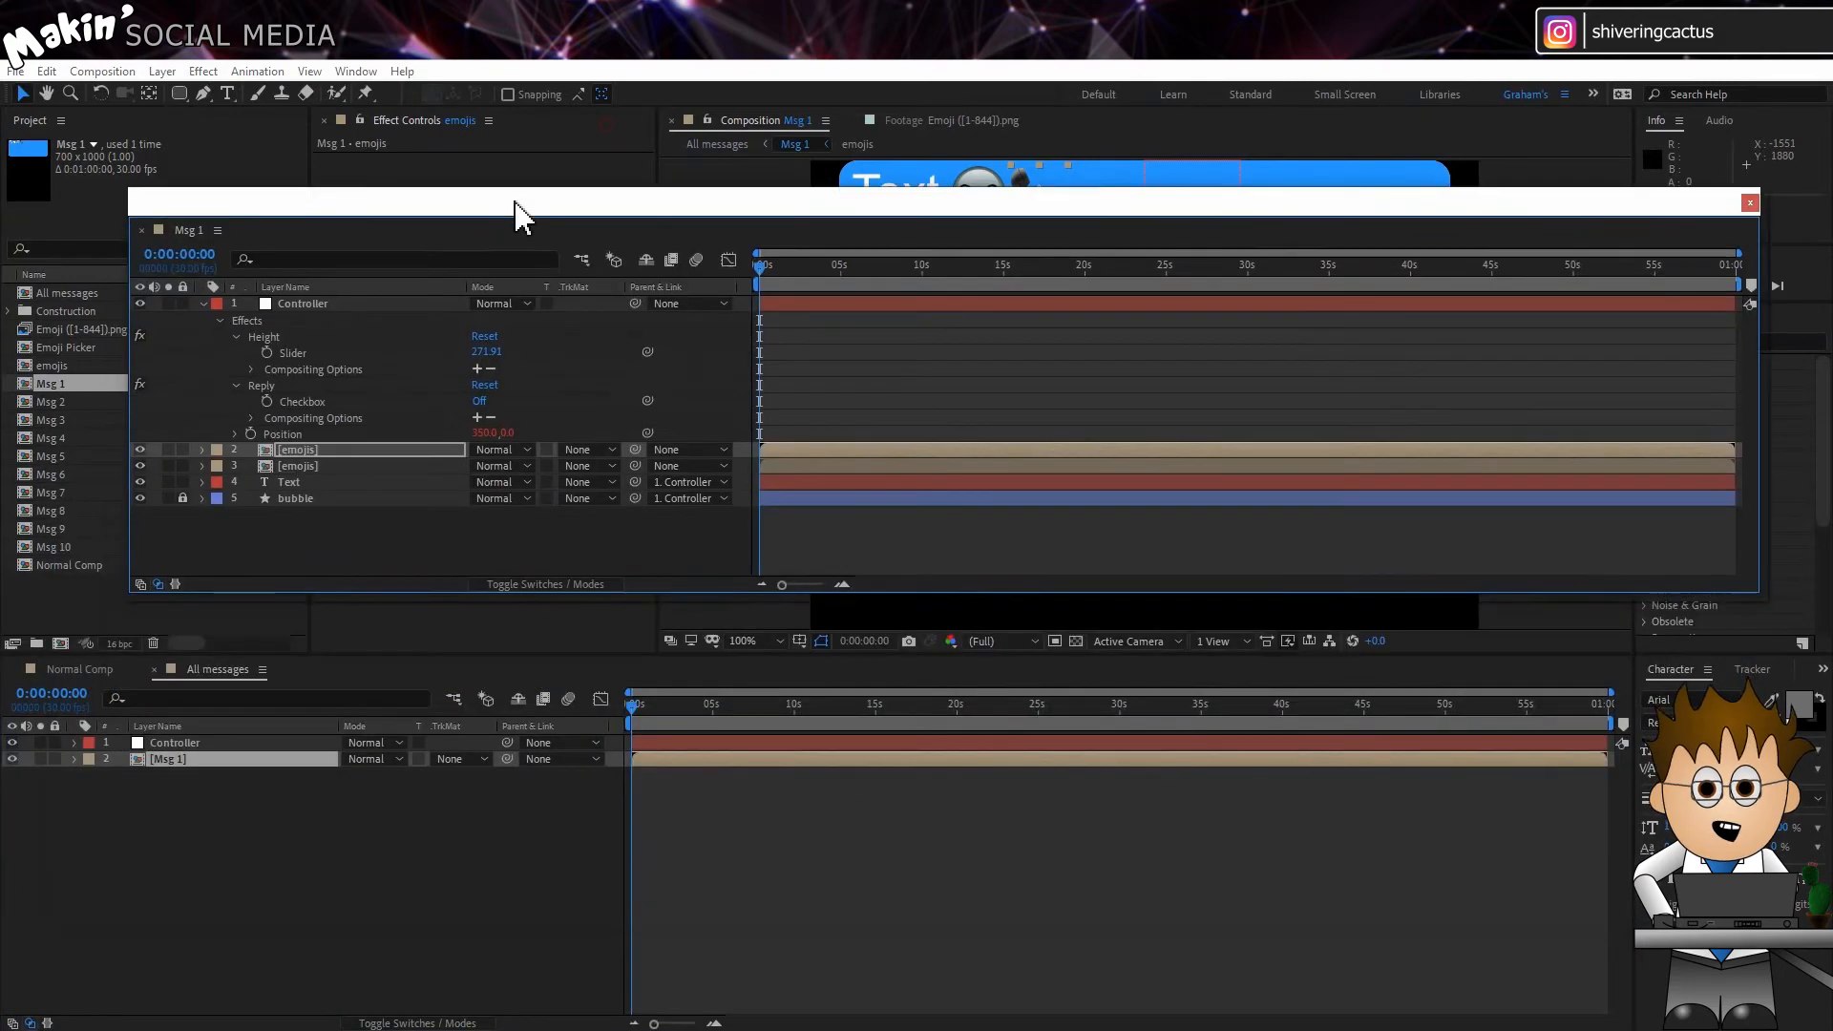
Step: Add an expression to the Msg 1 layer's Position in All messages giving [300,0] when Msg 1's Reply checkbox equals 0, else [0,0]
left_click(73, 759)
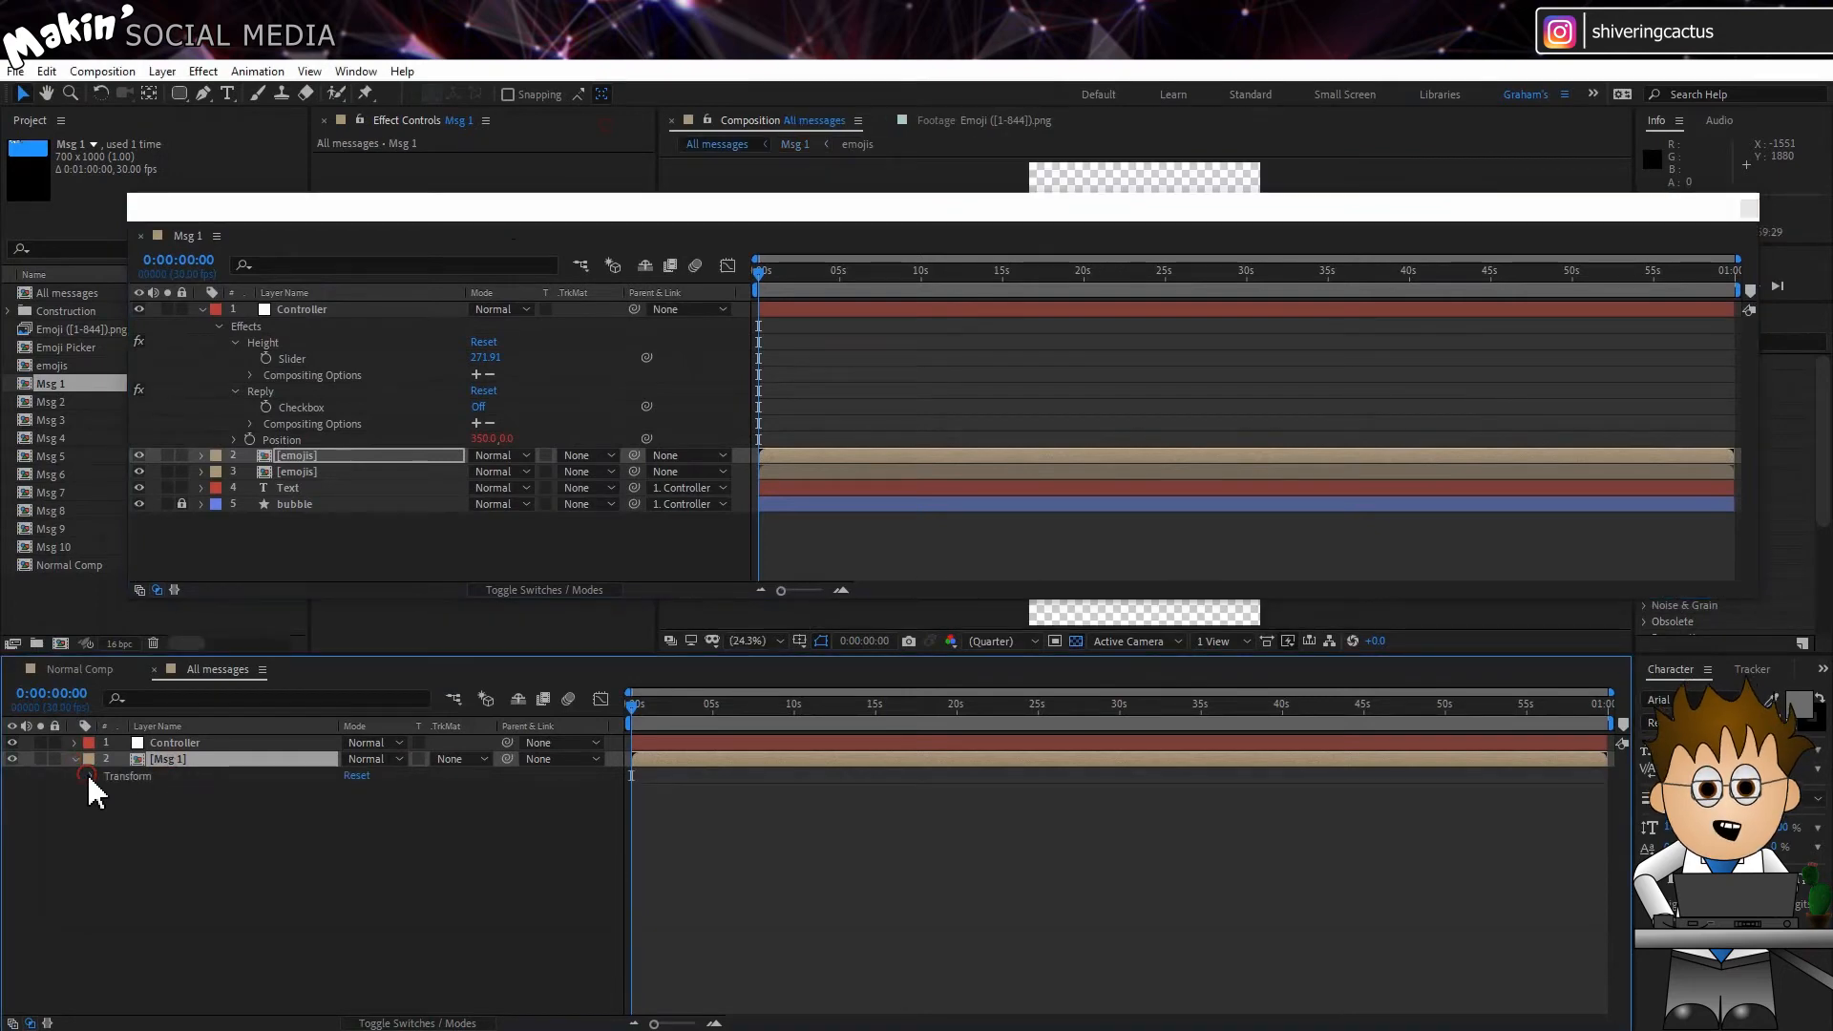
left_click(88, 775)
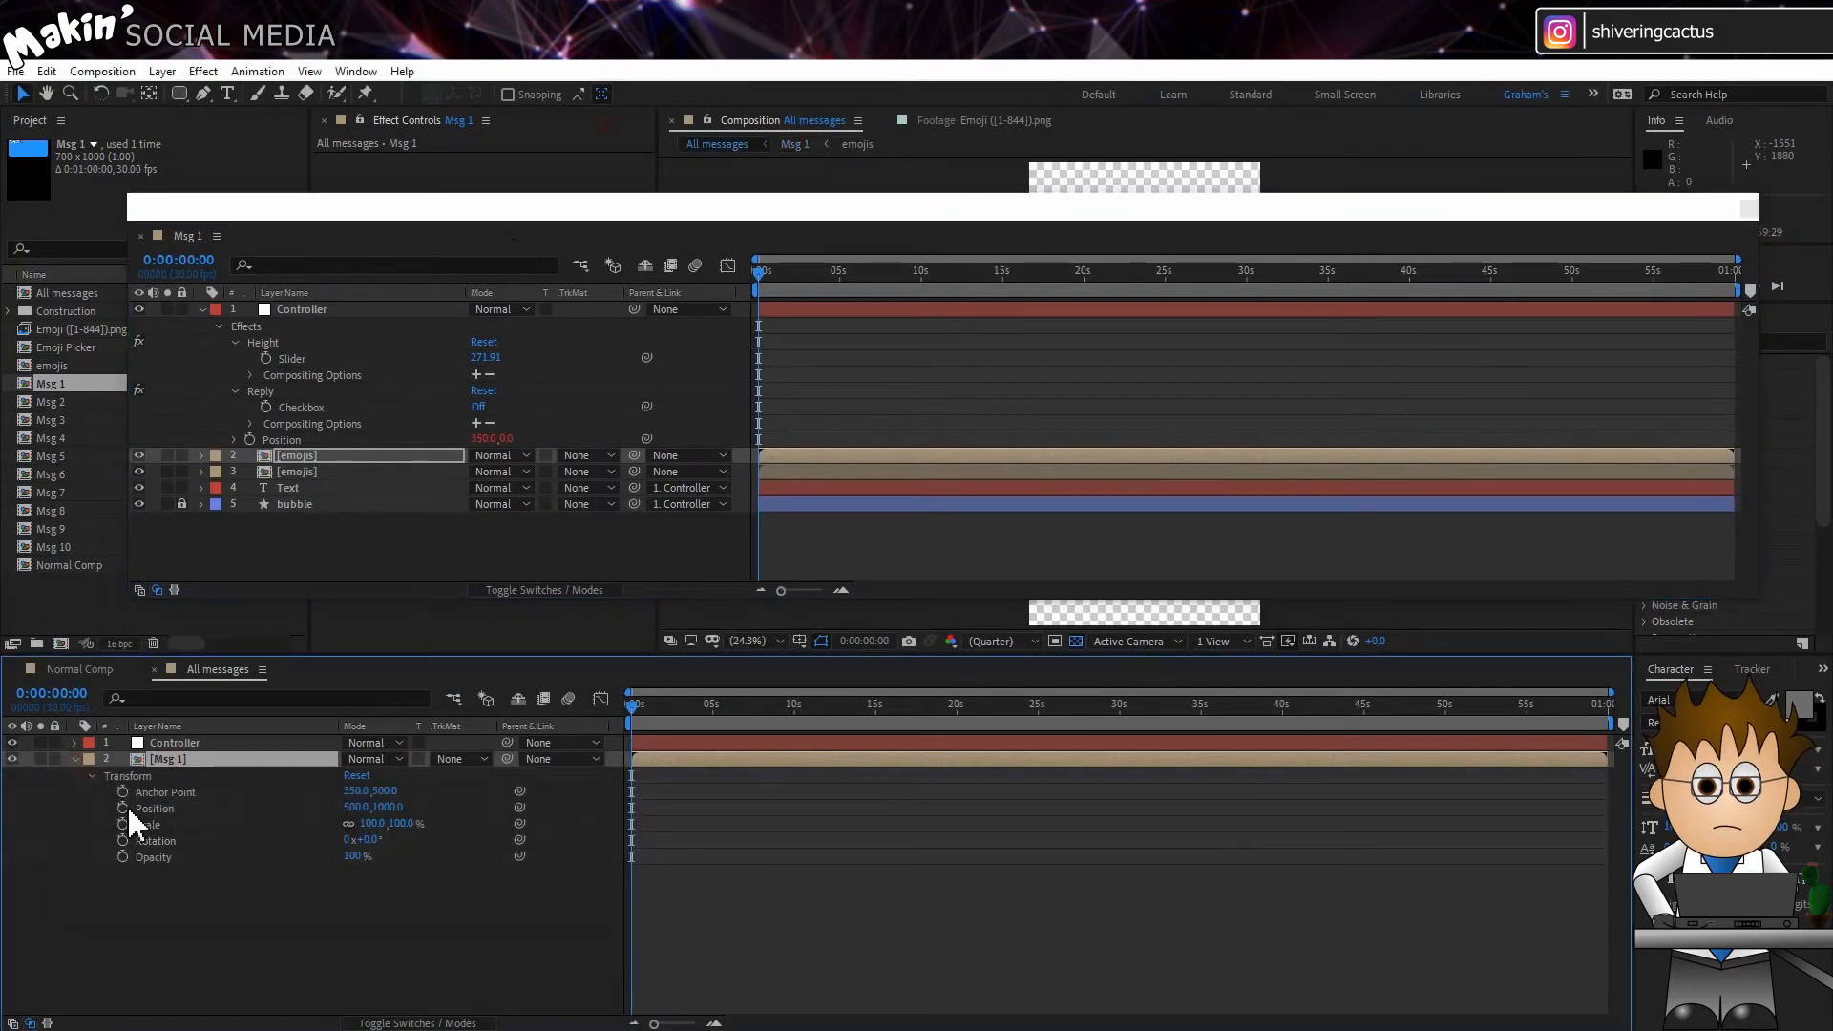
left_click(125, 808, "alt")
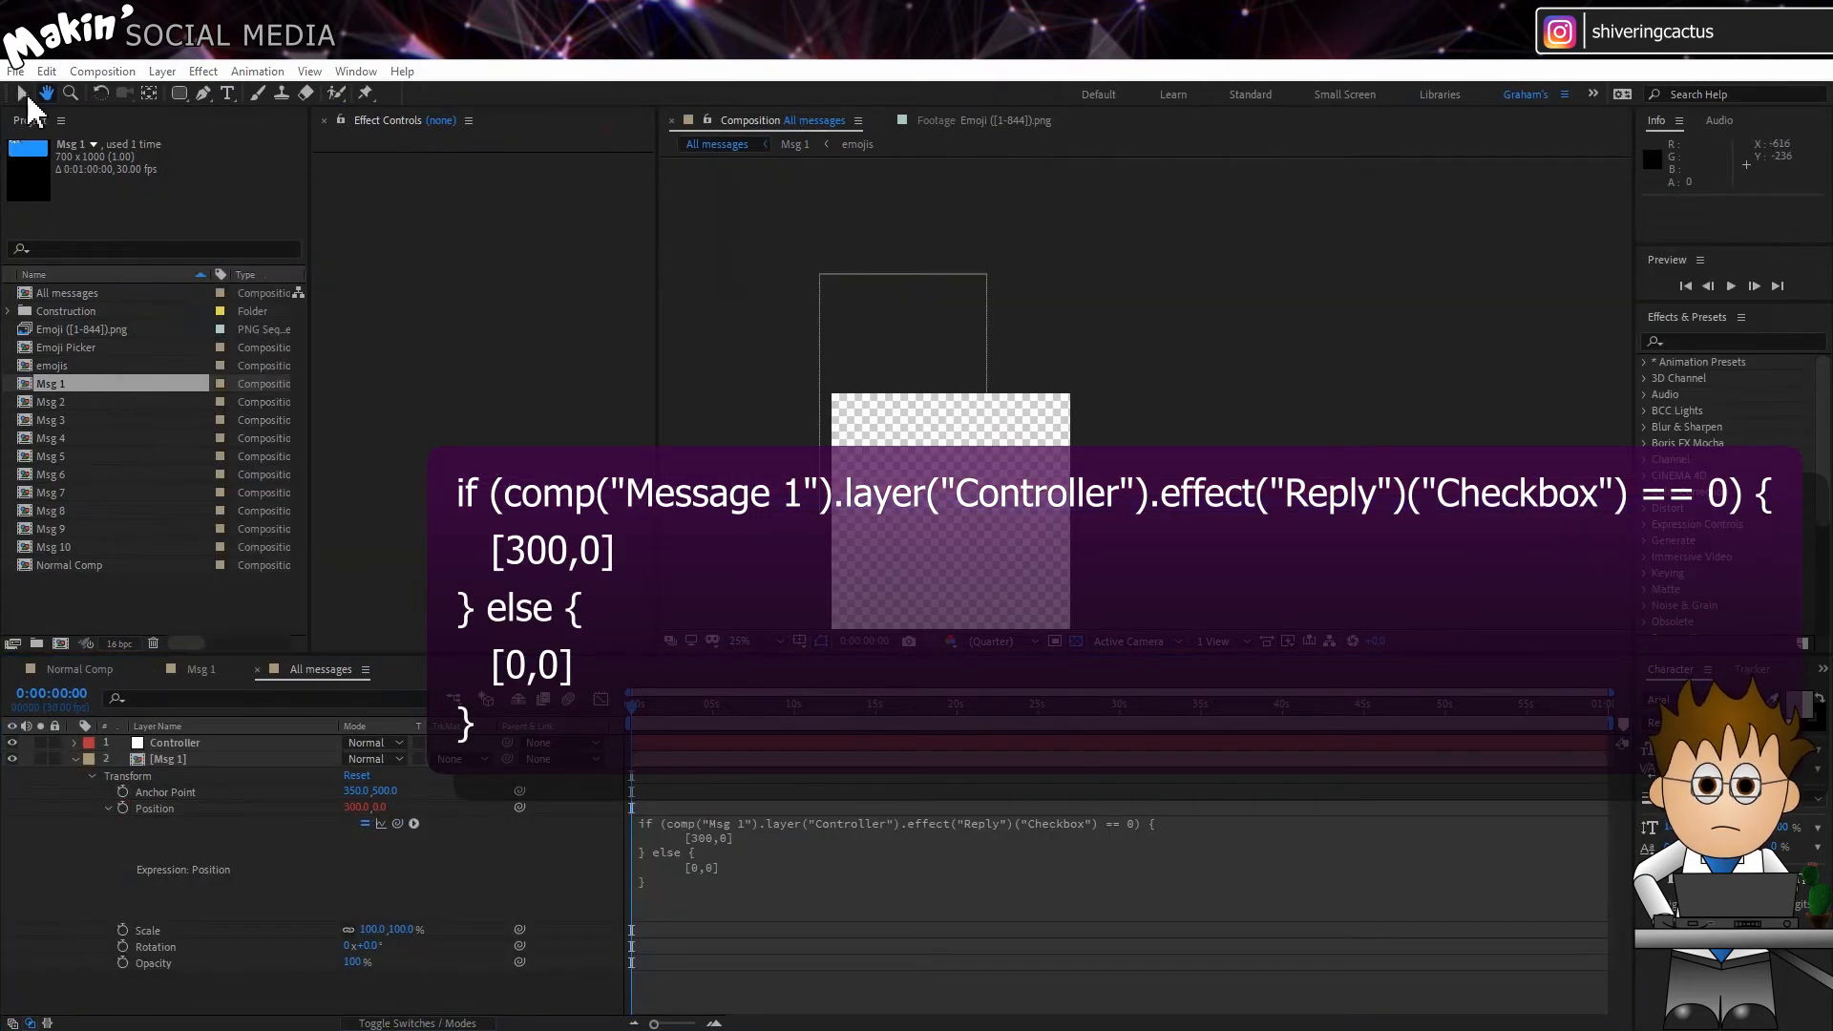
Step: Parent the Msg 1 layer to the Controller layer in All messages
left_click(22, 94)
scroll(790, 410, "up", 2)
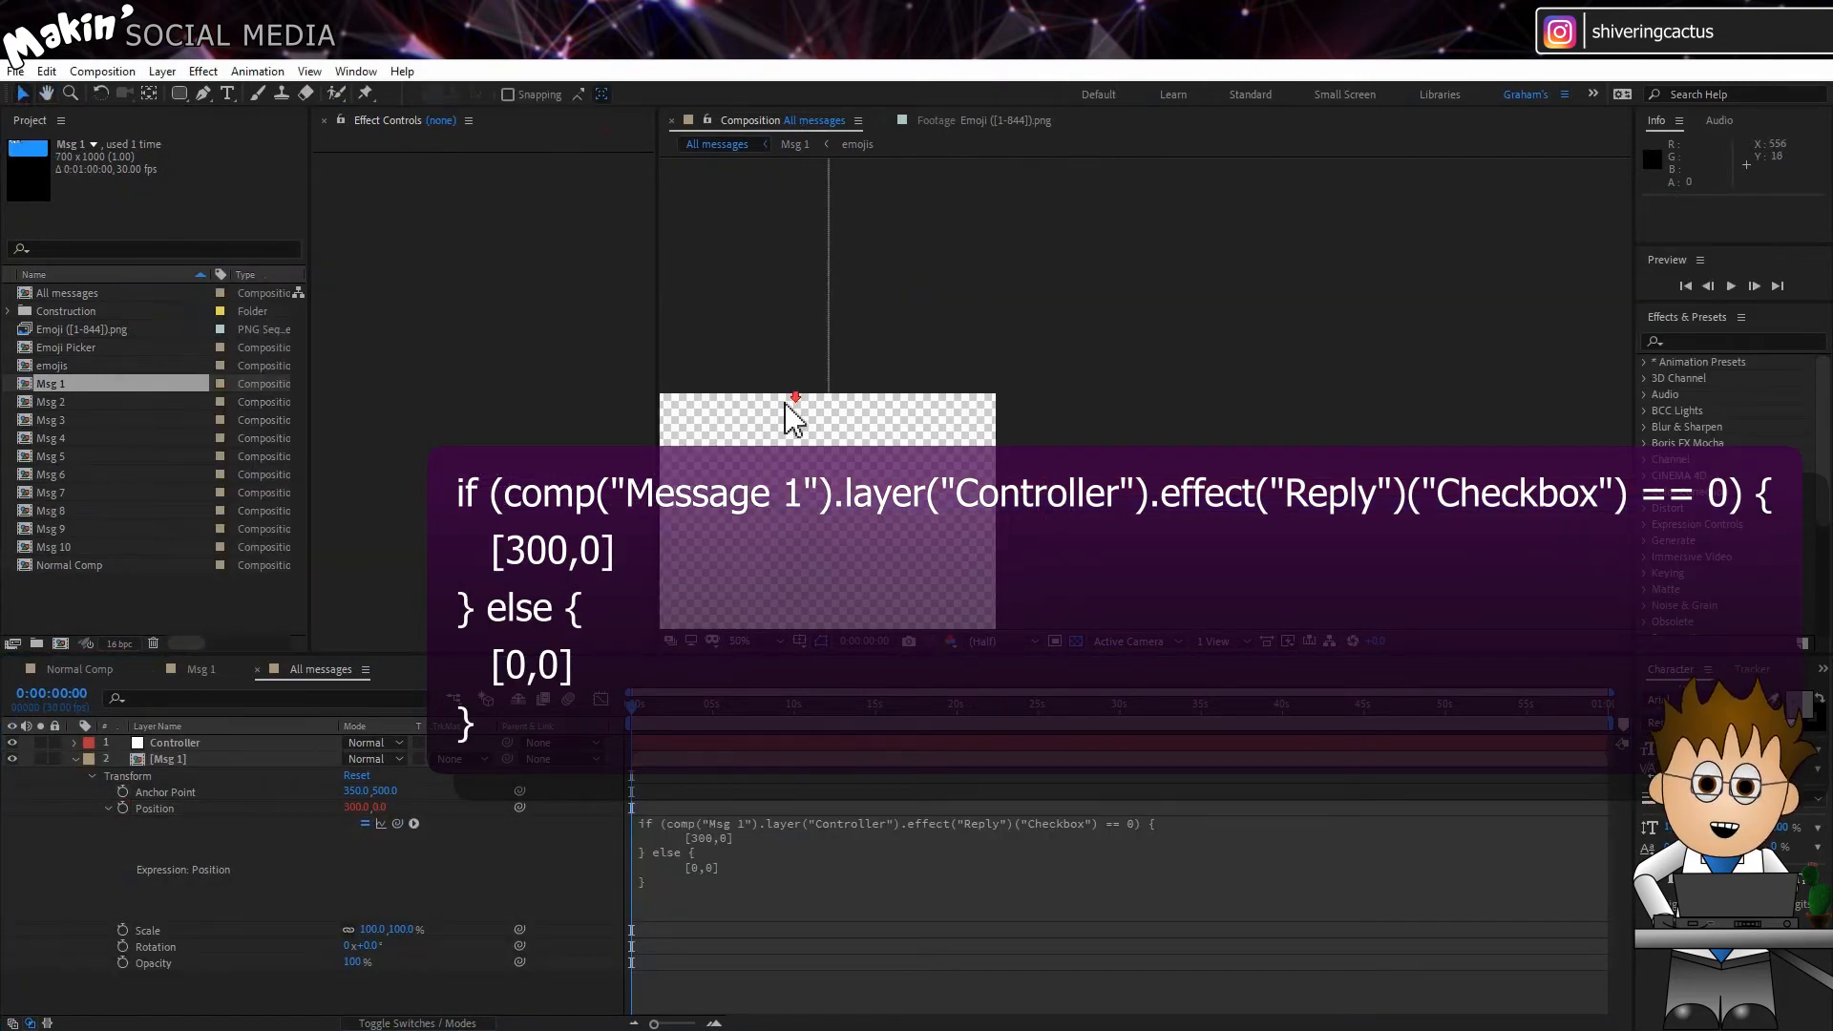
scroll(787, 405, "down", 2)
left_click_drag(784, 332, 1031, 384)
scroll(869, 389, "up", 2)
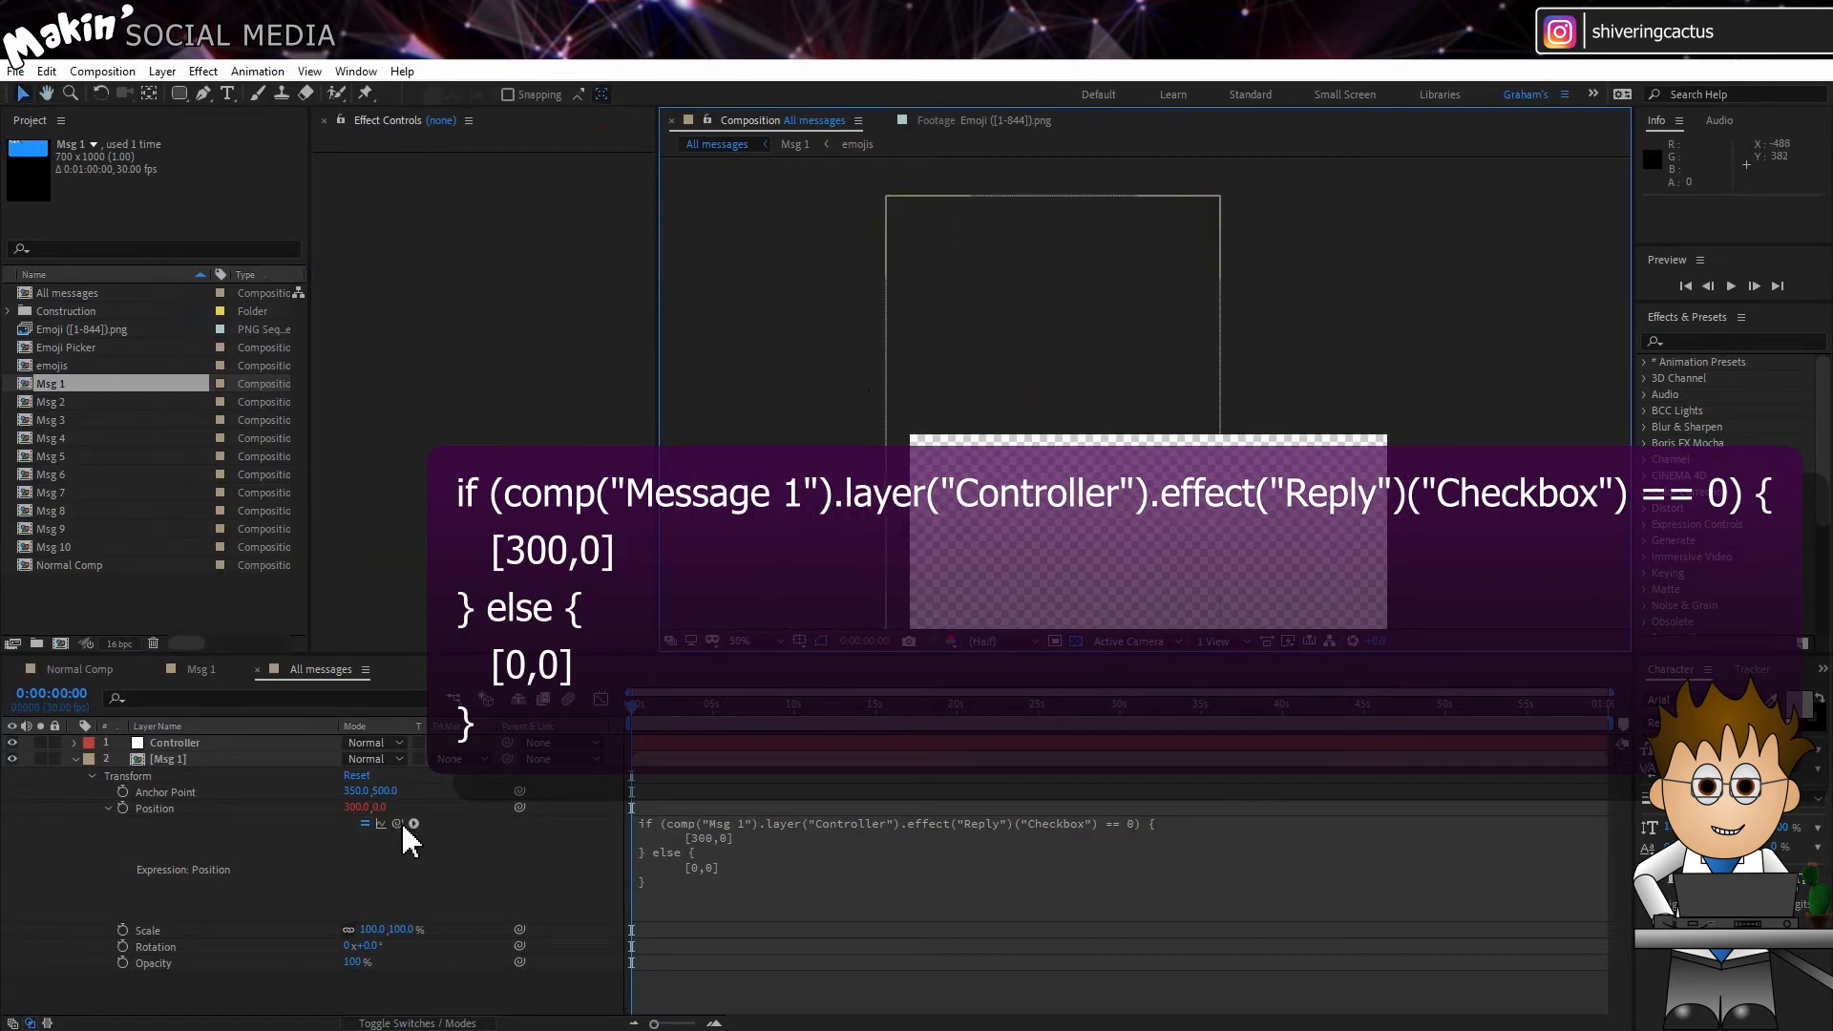
mouse_move(403, 825)
left_mouse_down()
mouse_move(205, 746)
mouse_move(403, 806)
left_mouse_up()
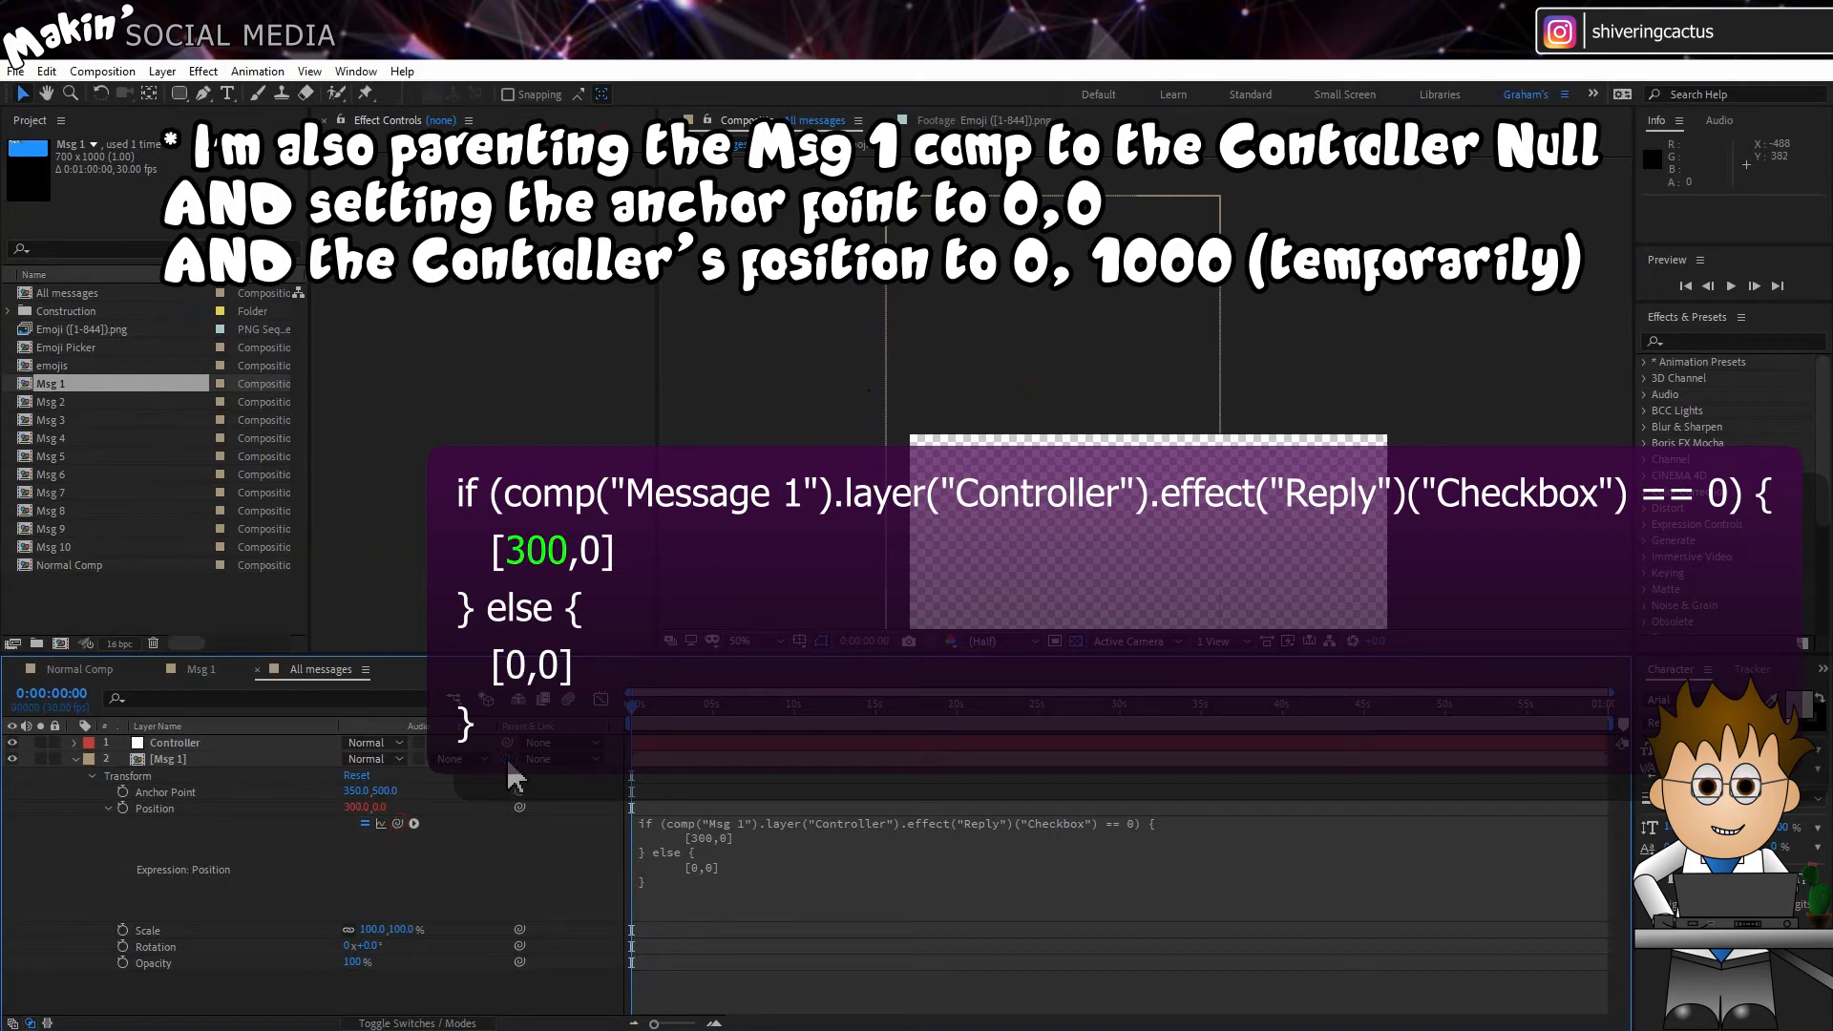
left_click_drag(507, 759, 200, 746)
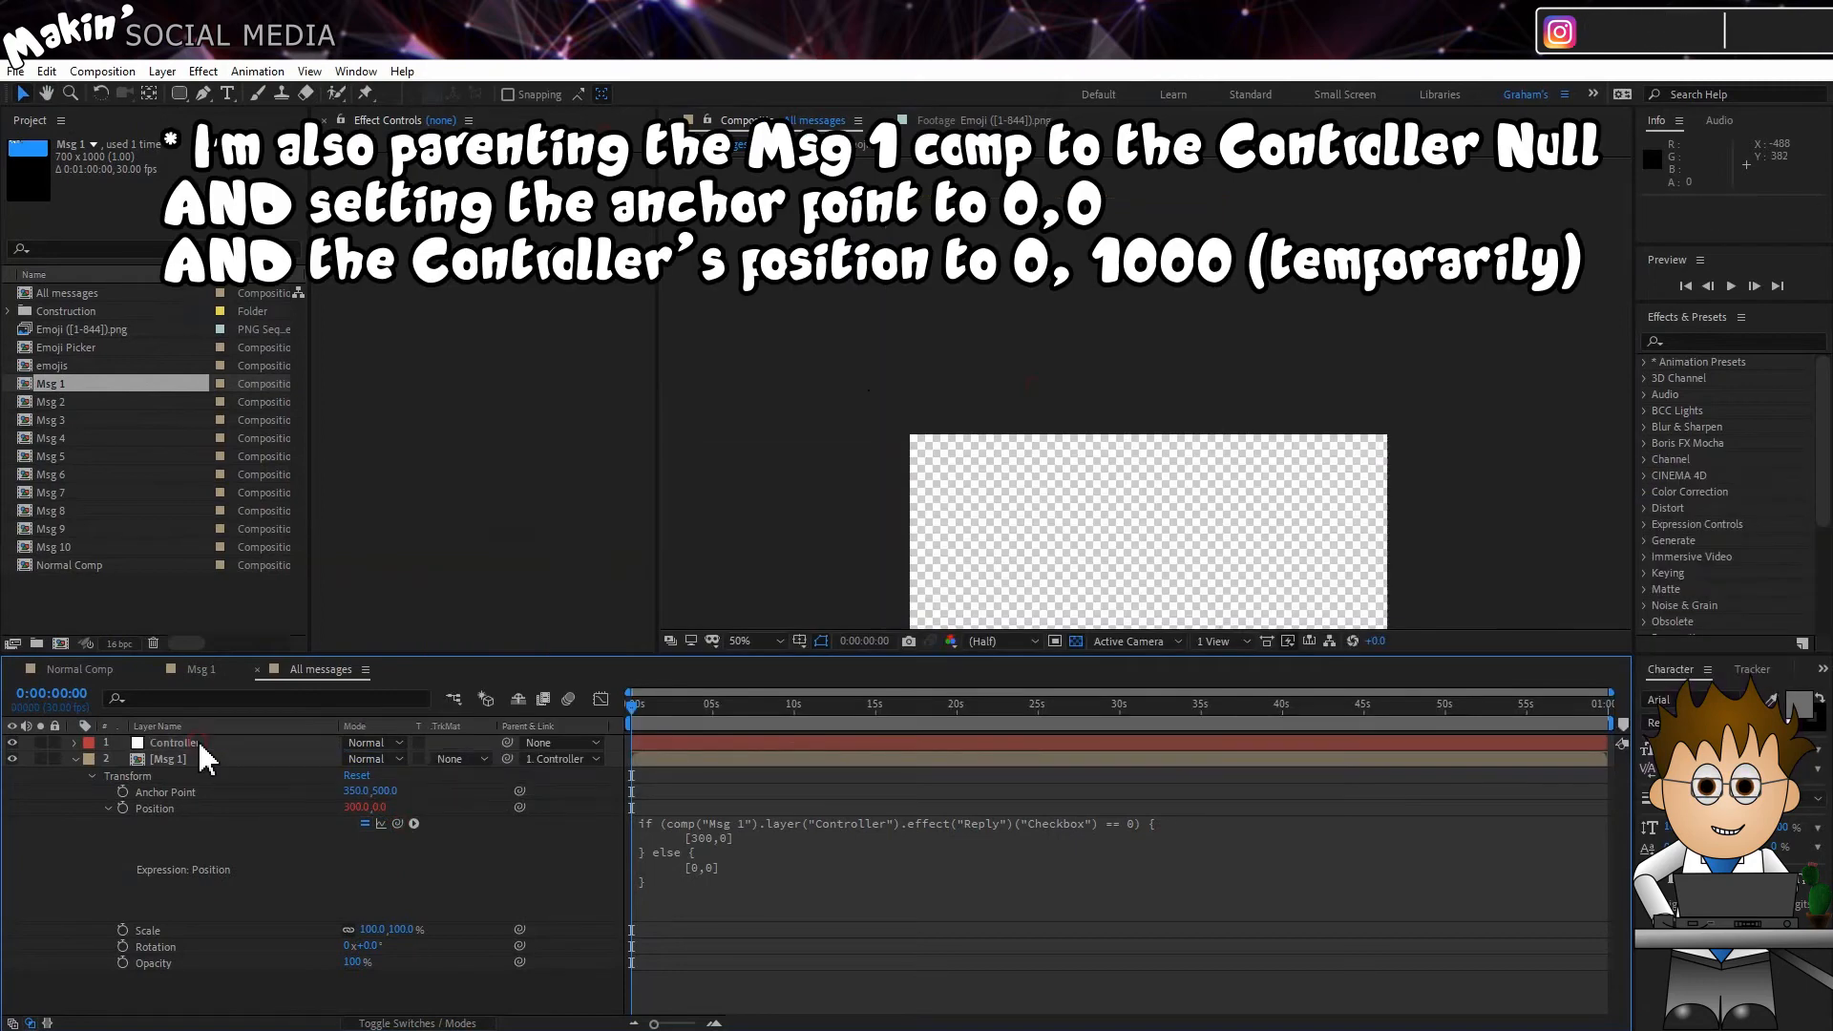
Step: Set the Msg 1 layer's Anchor Point to 0, 0 in All messages
left_click_drag(354, 791, 350, 797)
left_click(349, 793)
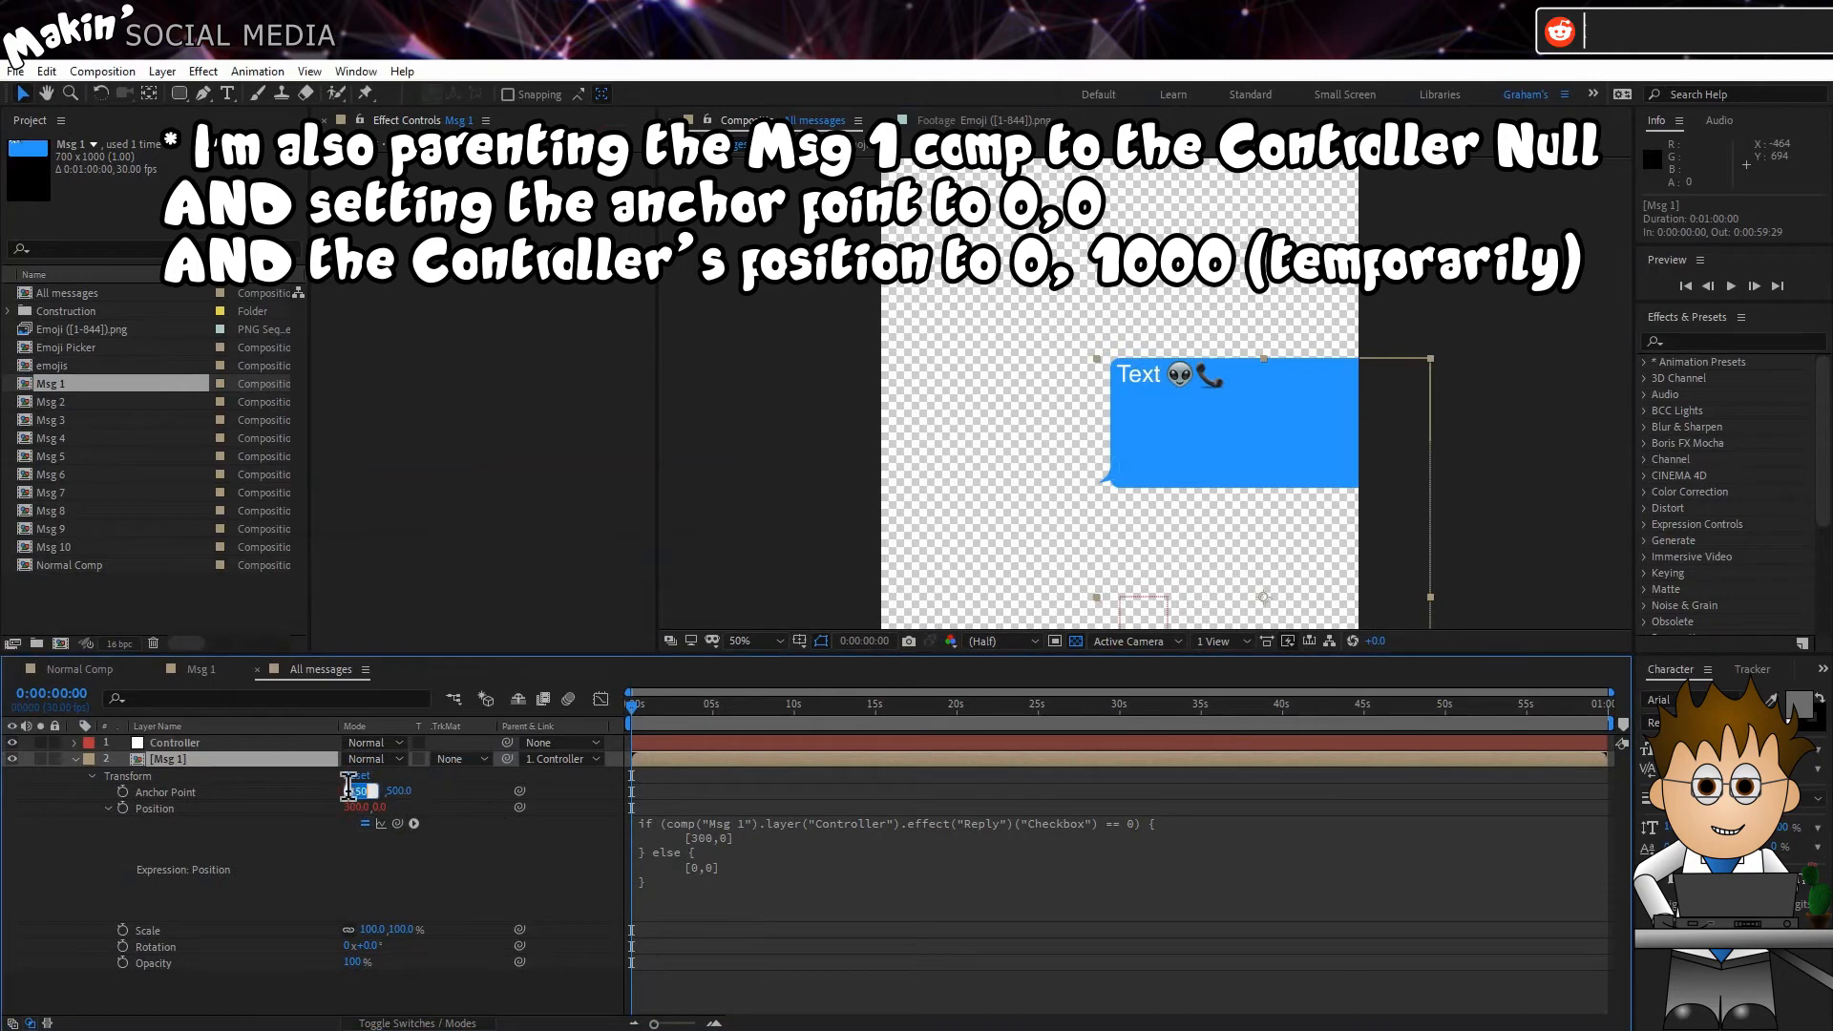
type("0")
key("Return")
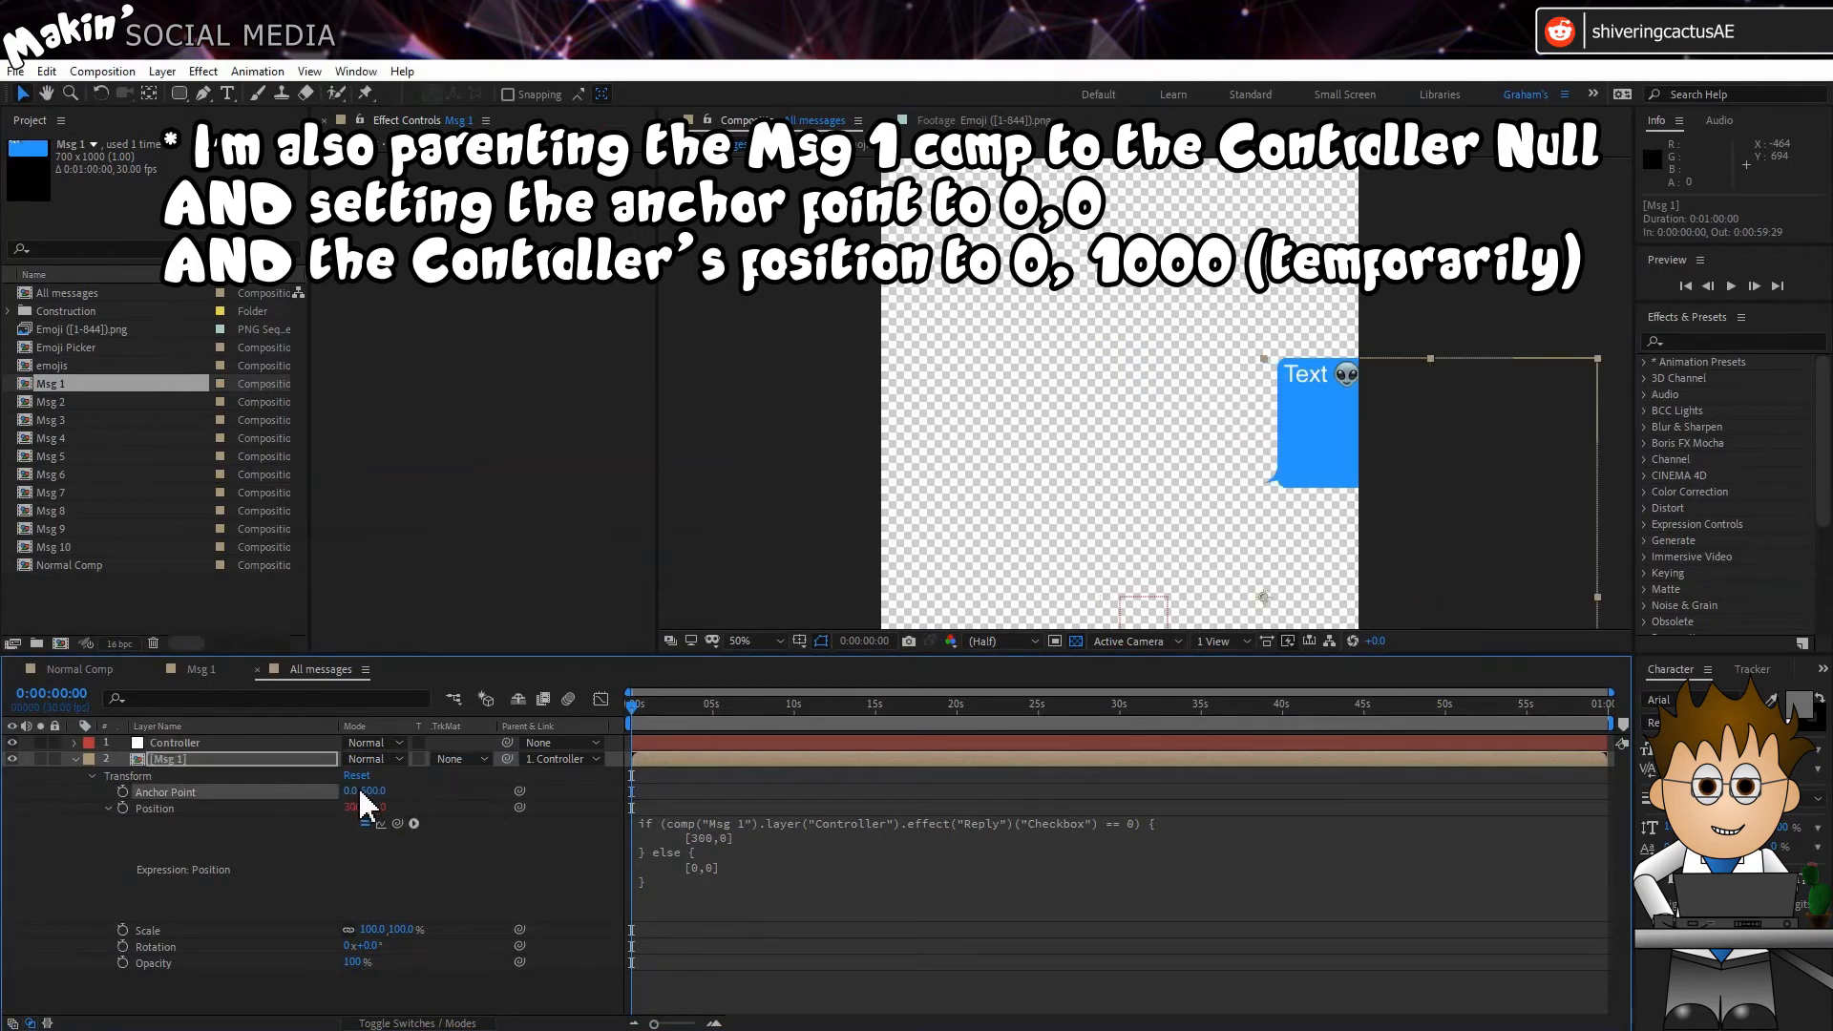
left_click(373, 792)
type("0")
key("Return")
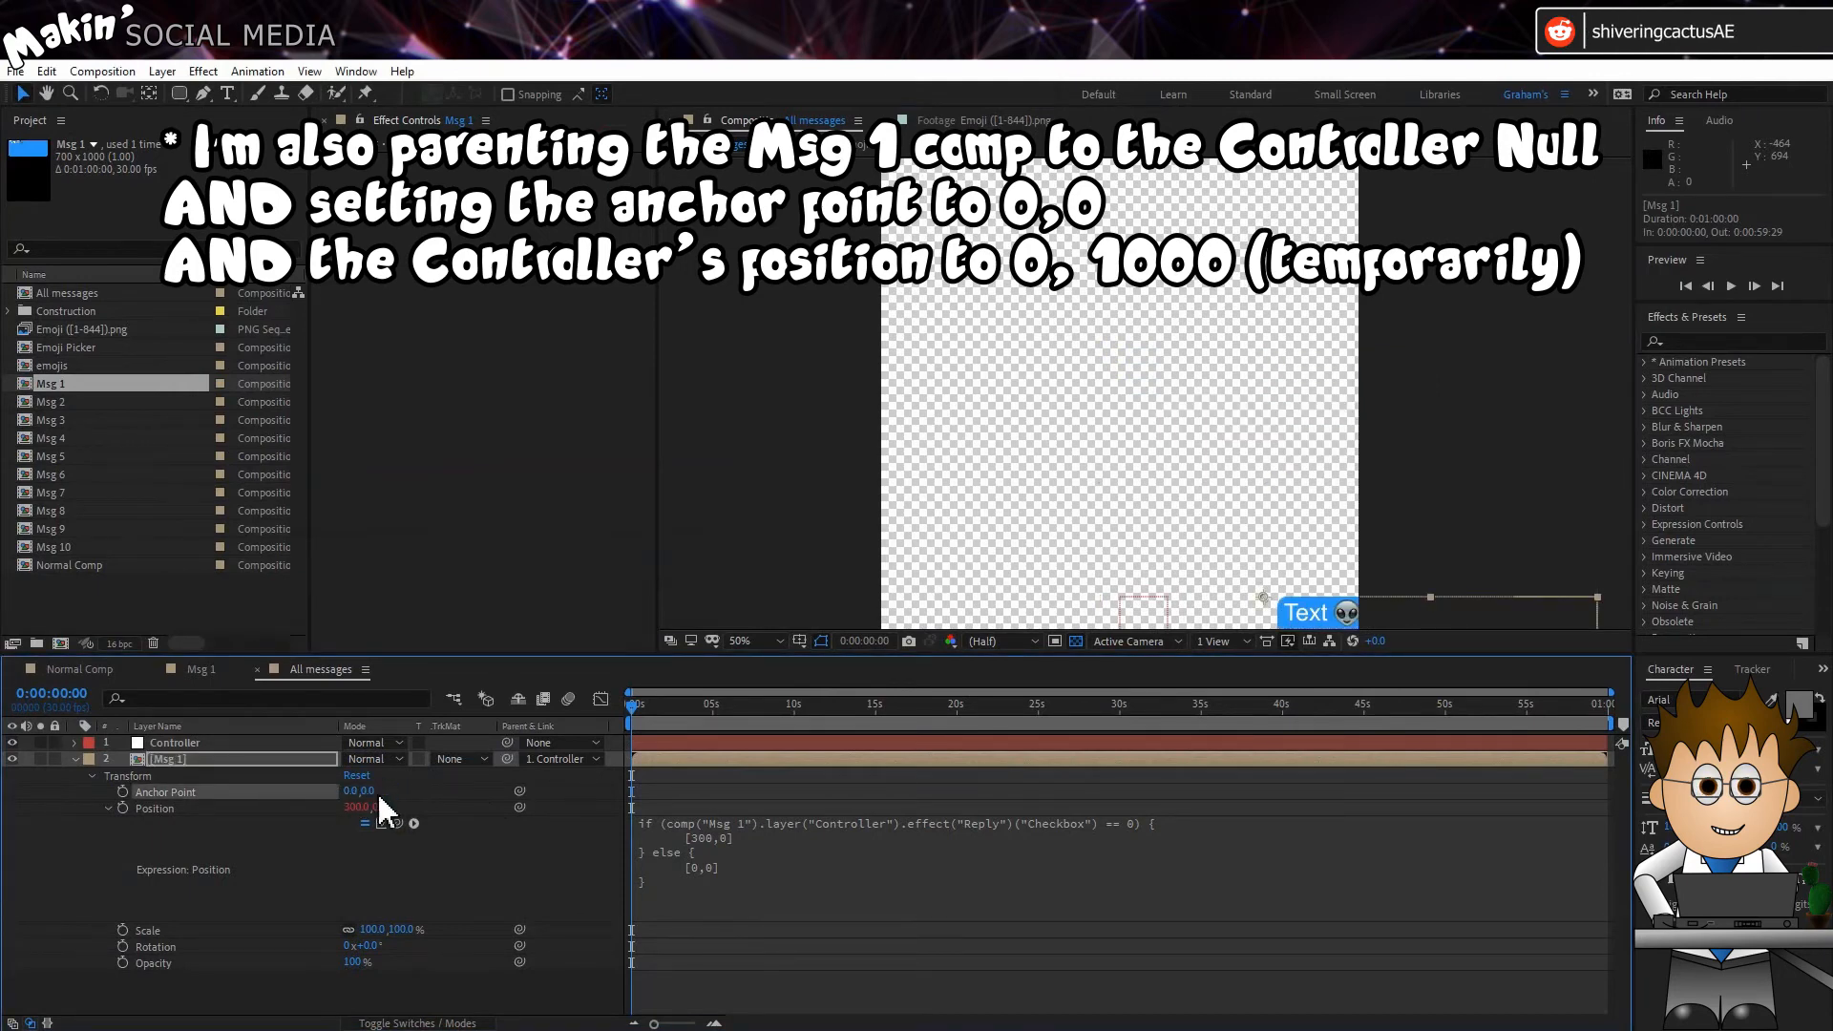
Step: Set the Controller layer's X position to 0 in All messages
left_click(210, 745)
key("p")
left_click(352, 759)
type("0.0,1000.0")
key("Return")
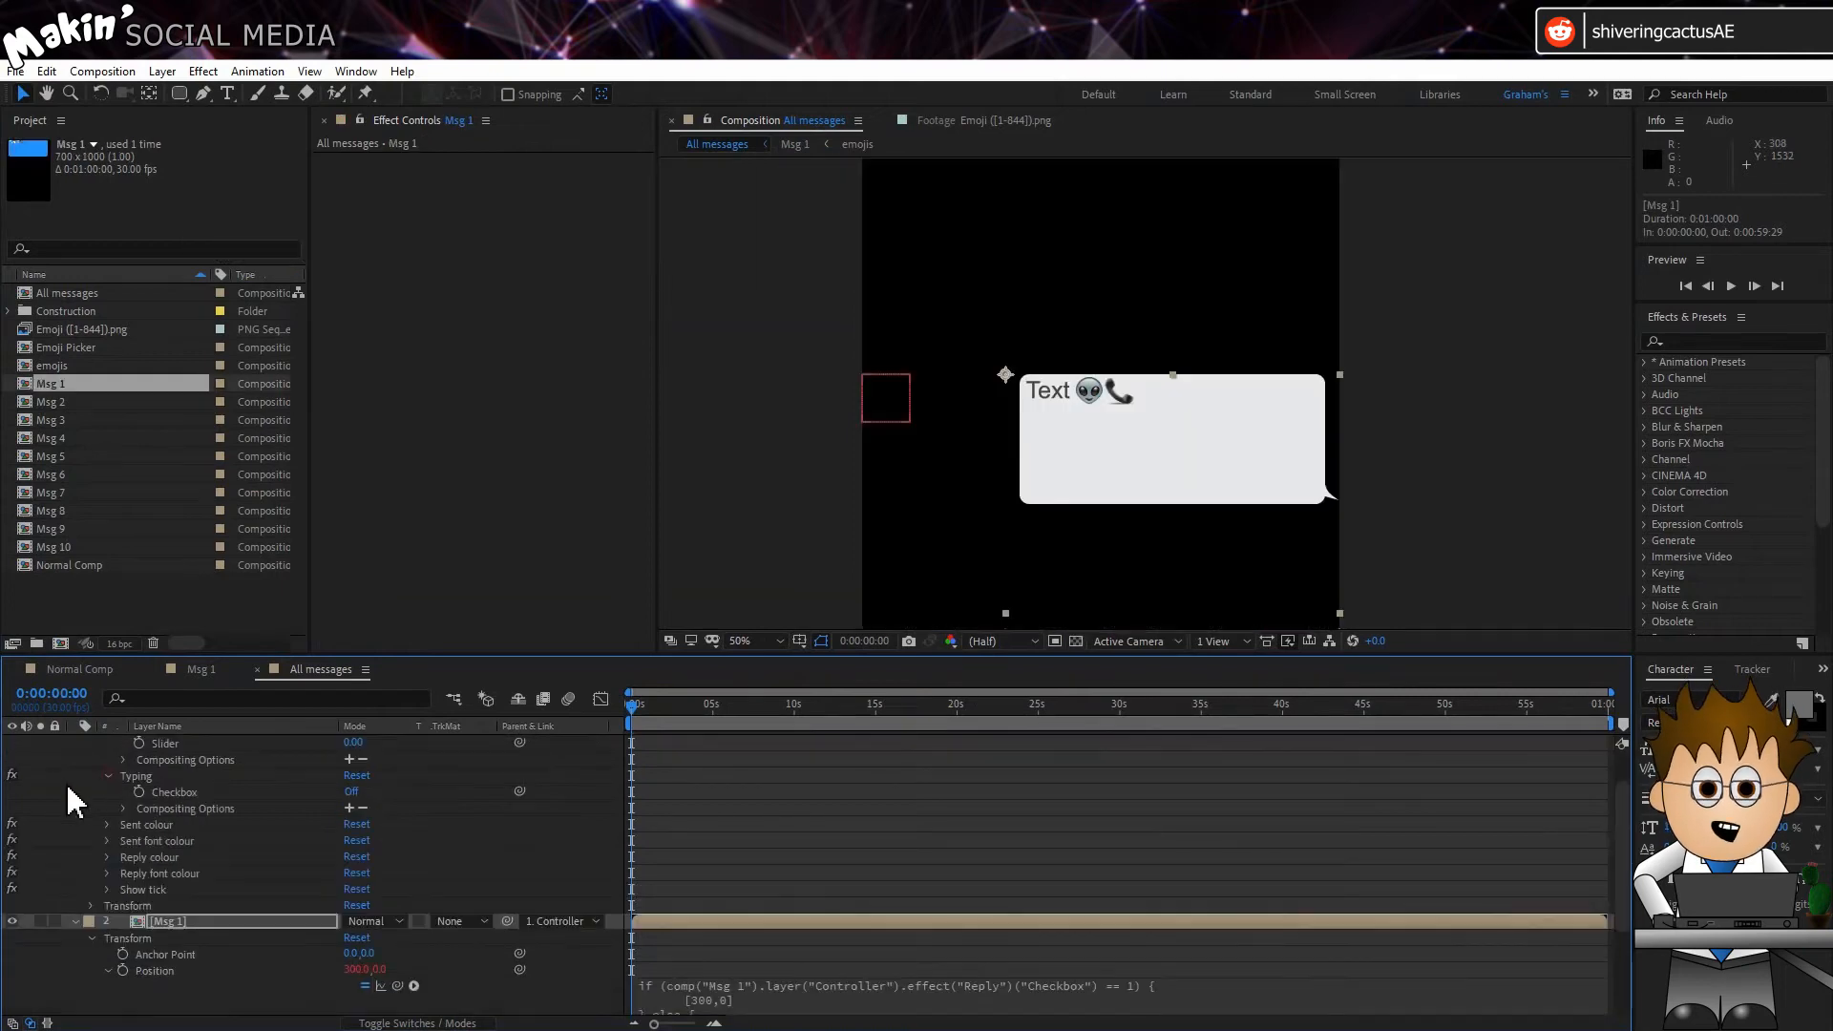
Step: Define showMSG in the Msg 1 layer's Opacity expression as the Controller's "Show messages up to" slider
scroll(125, 817, "down", 3)
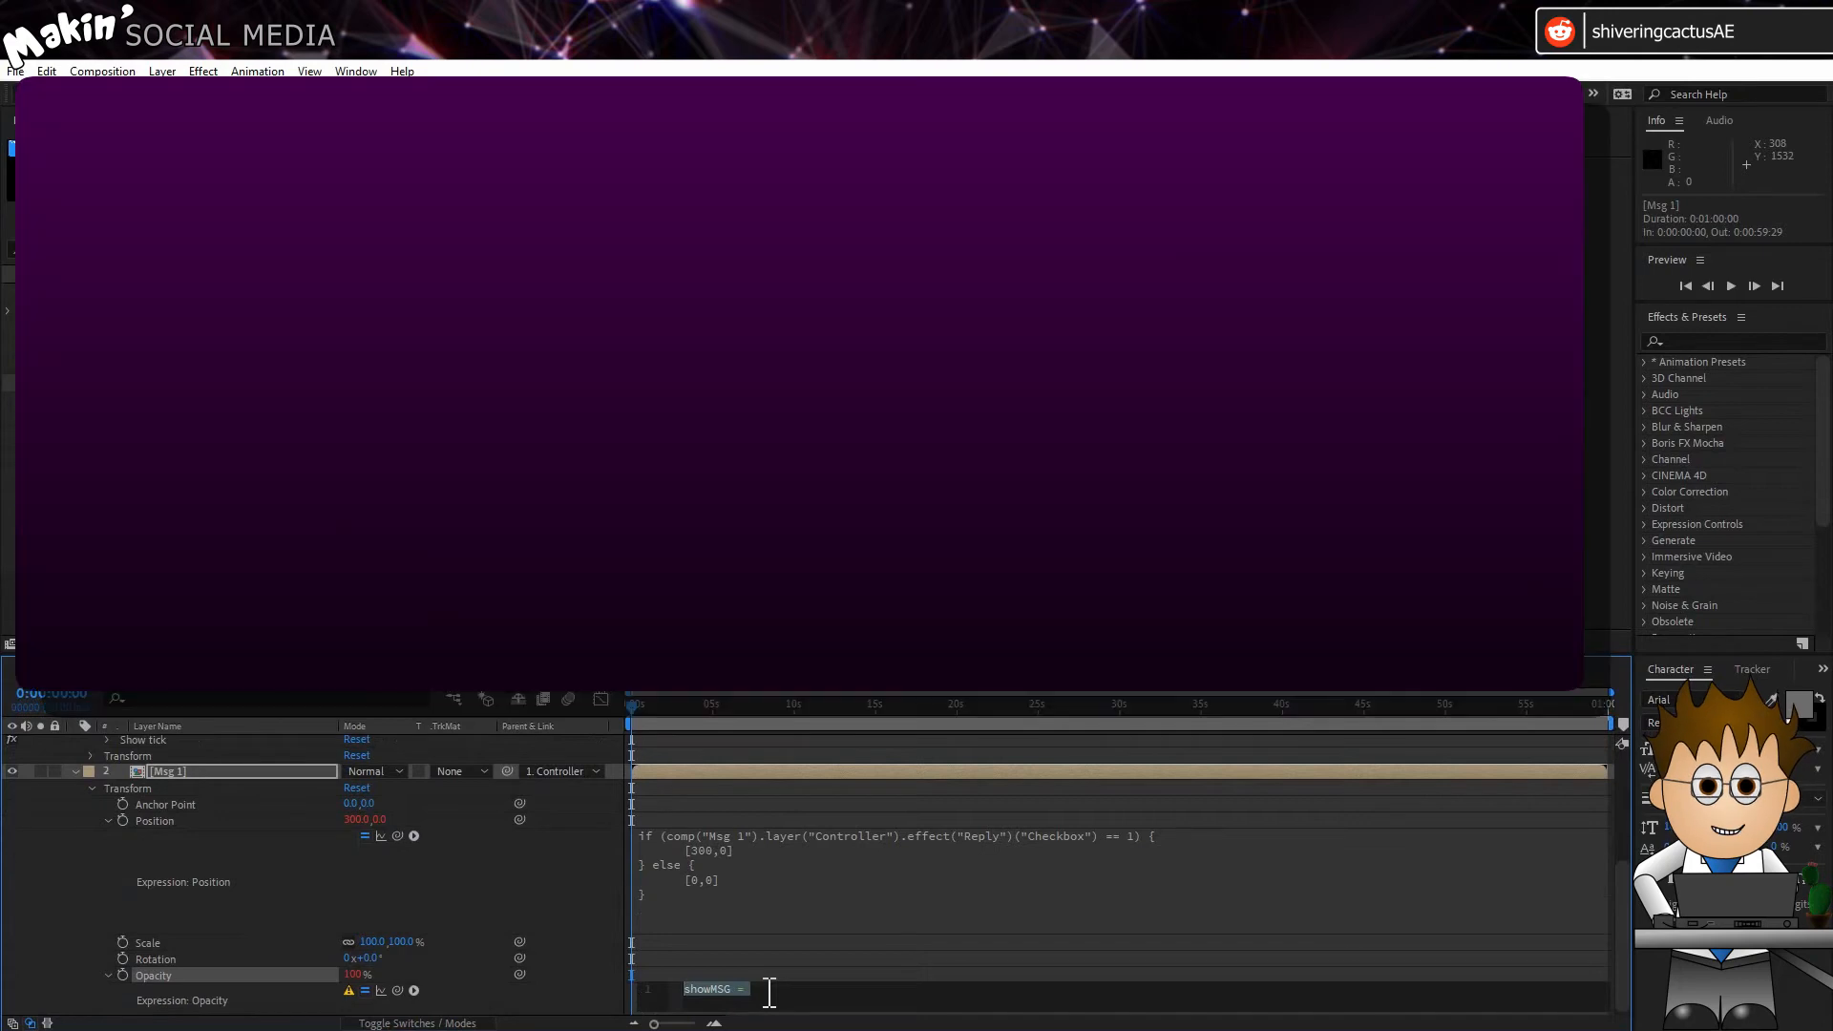
left_click(770, 993)
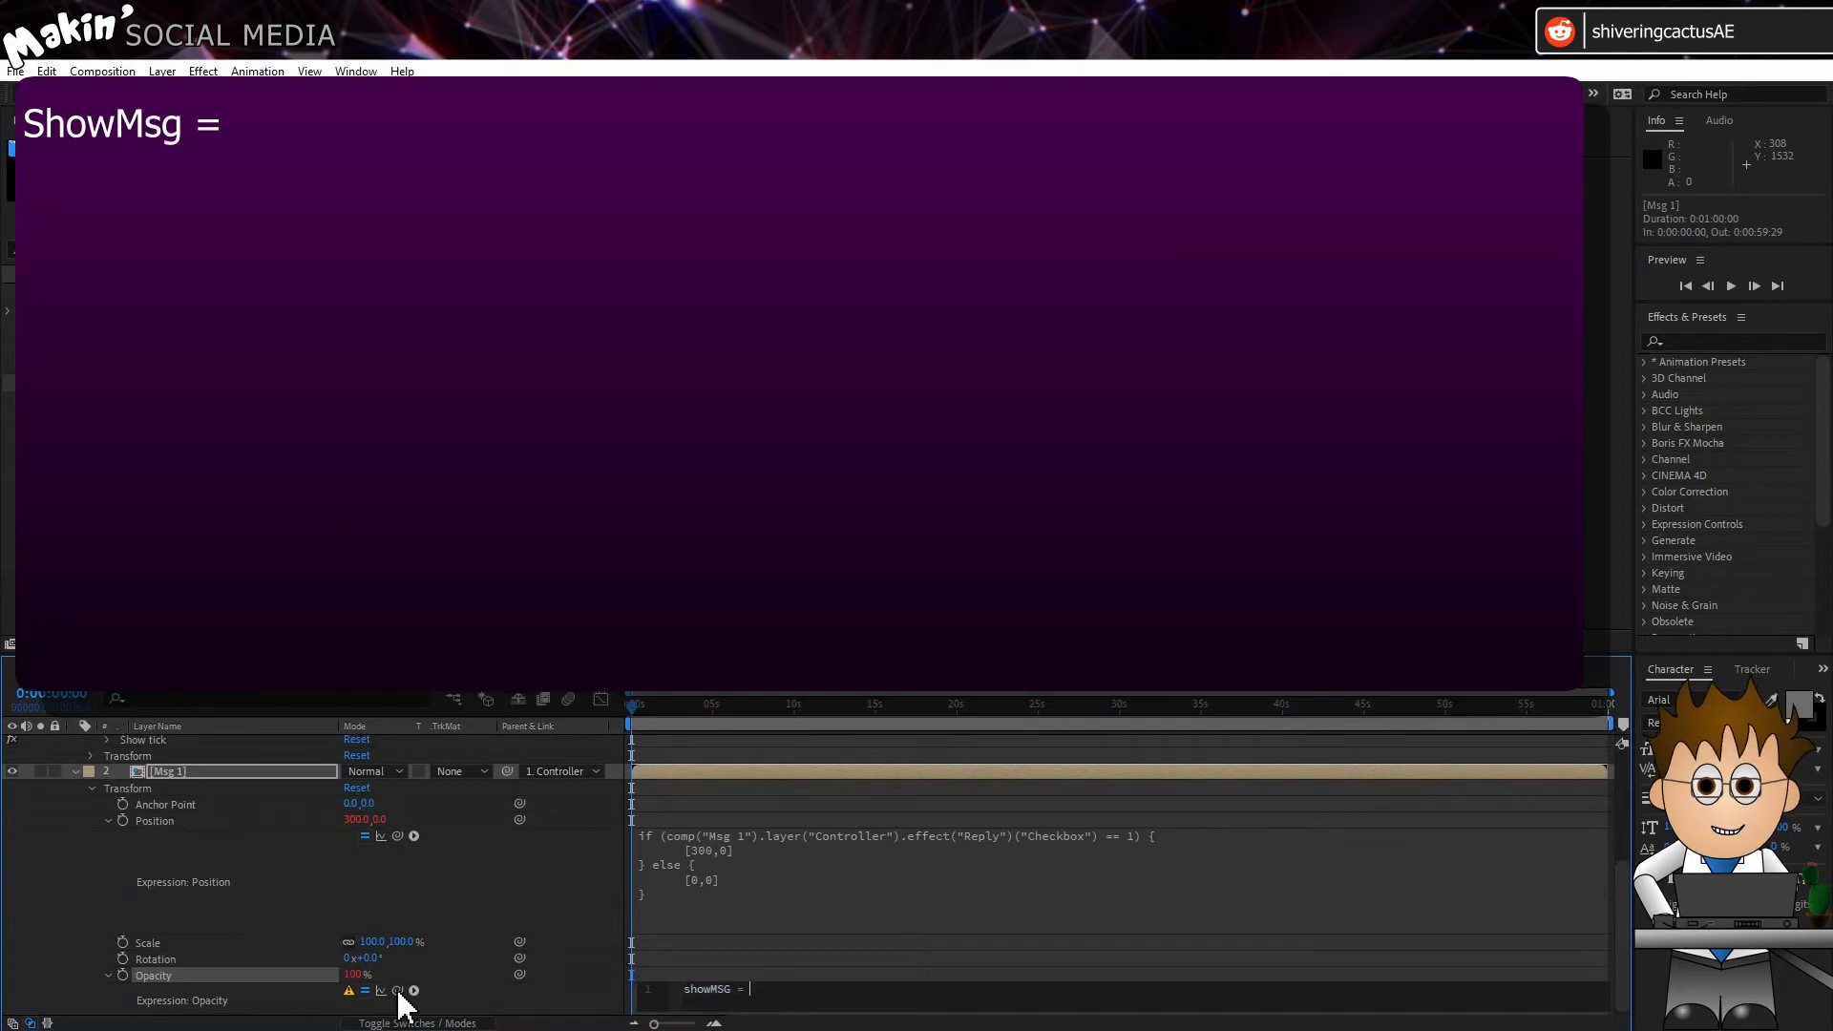
left_click_drag(397, 991, 178, 770)
left_click(1248, 994)
type(";")
key("Return")
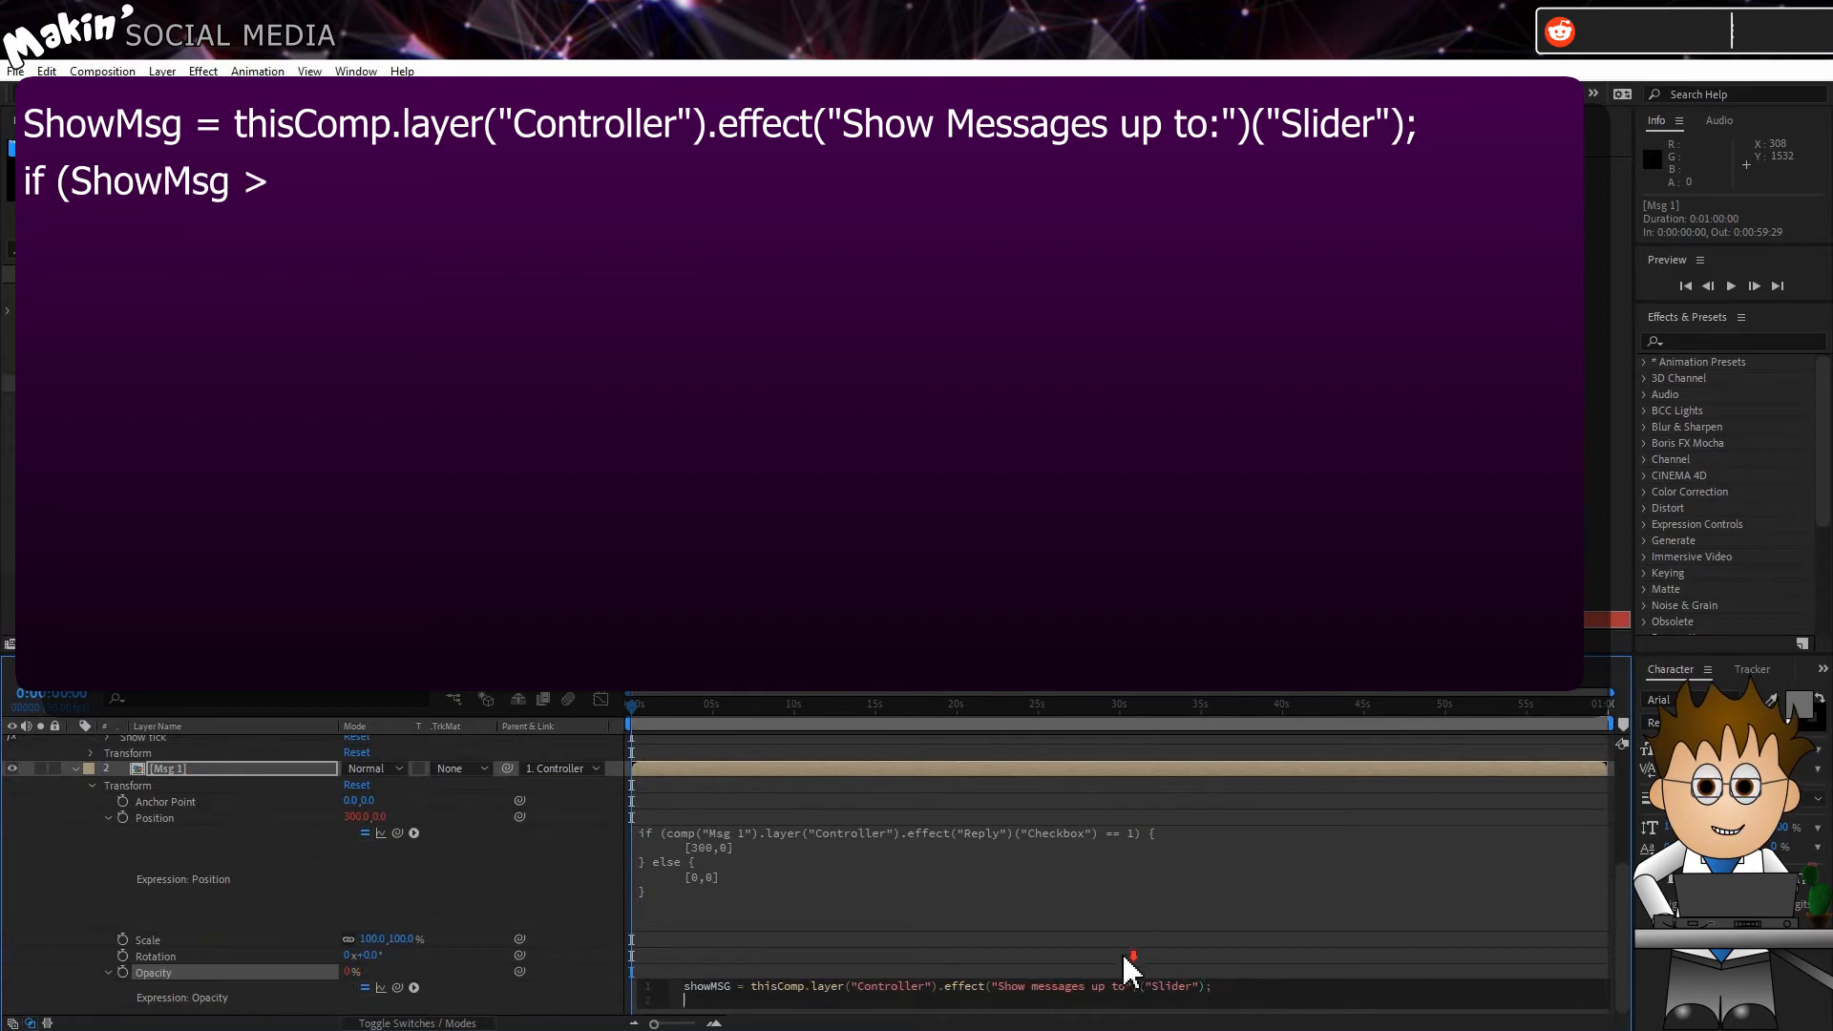
Step: Add an if condition for showMSG >= 1 to the Msg 1 Opacity expression
type("if (sho")
key("Down")
key("Return")
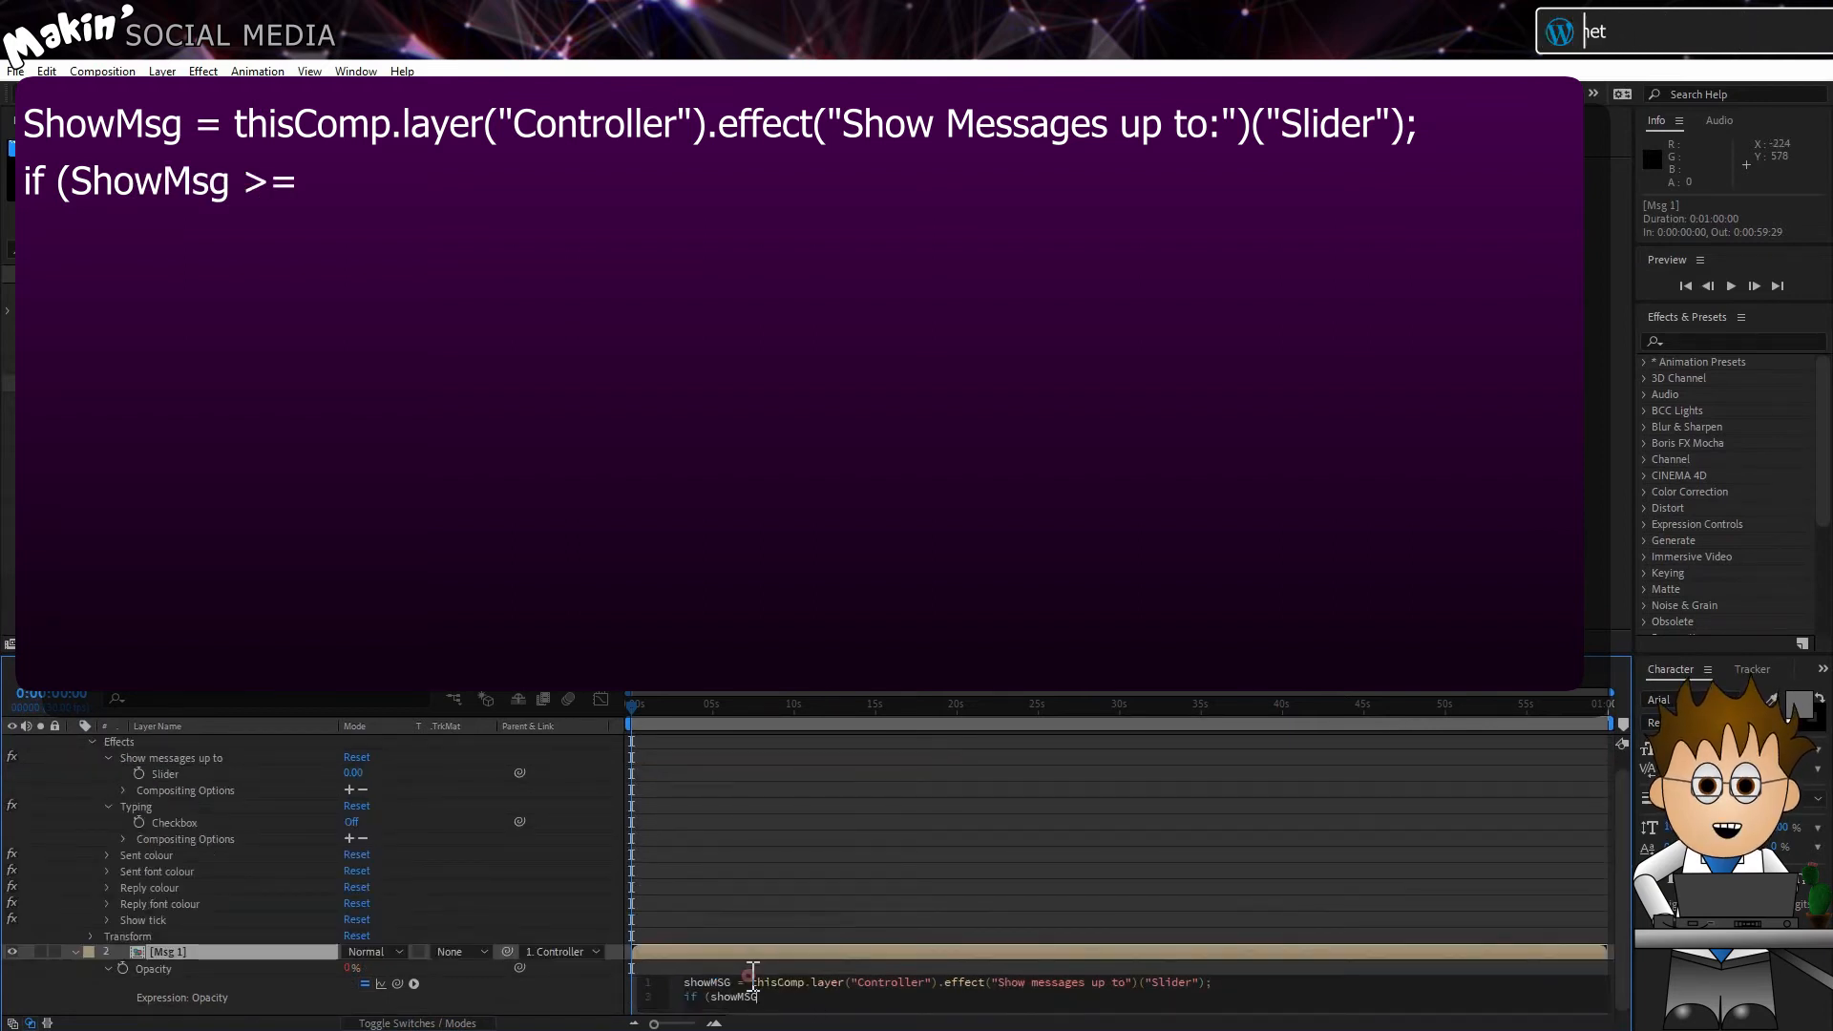
type(">= 1) {")
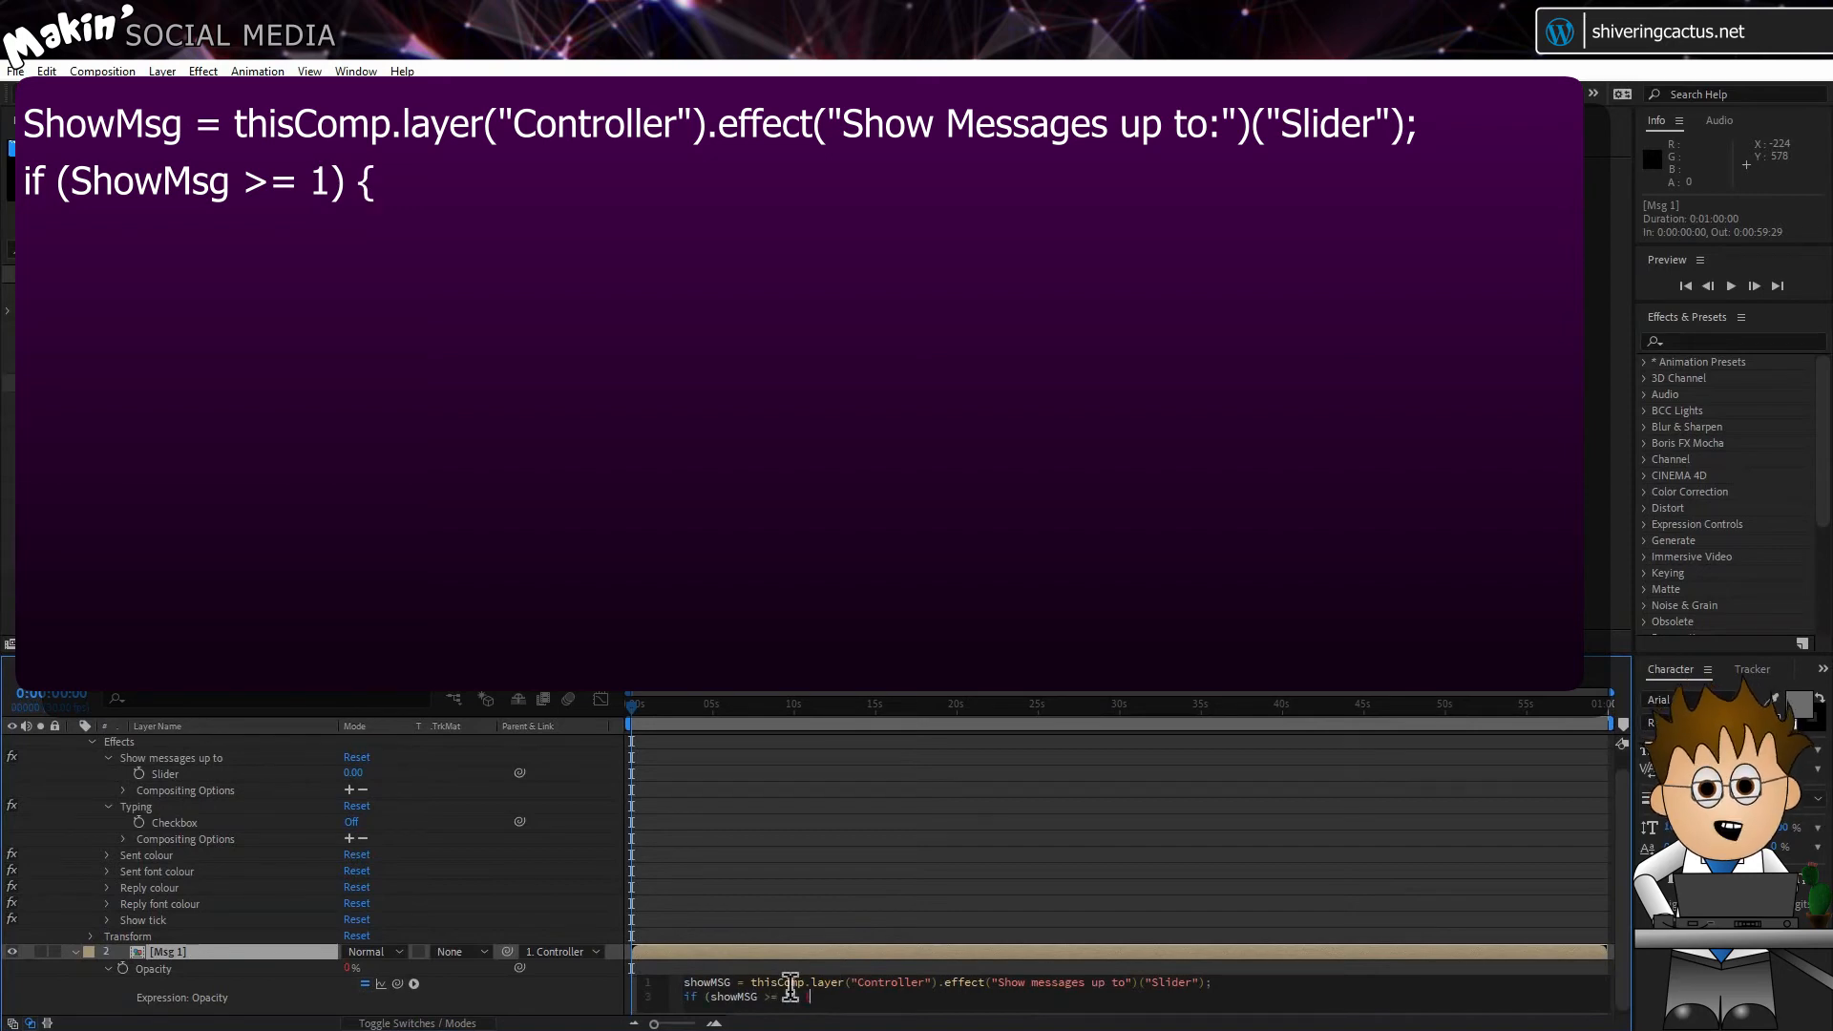
key("Return")
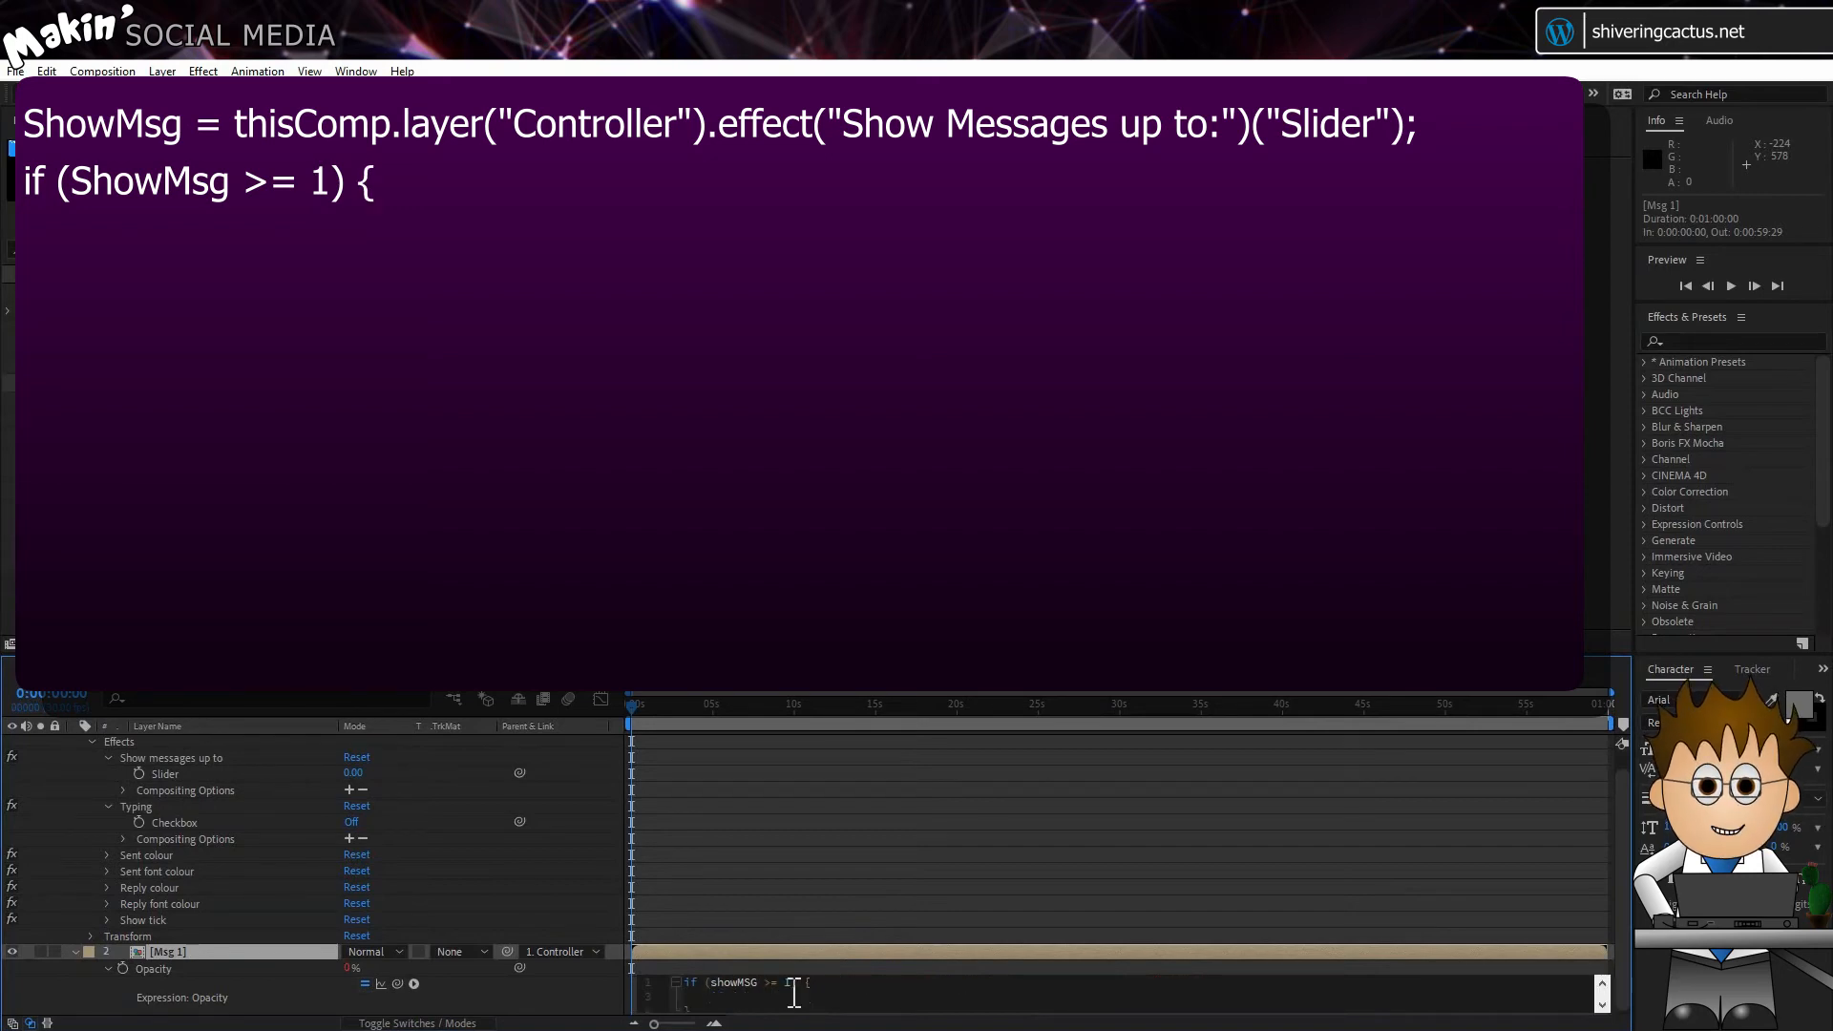
Step: Nest an if condition in the Msg 1 Opacity expression for showMSG == 1 && the Controller's Typing checkbox == 1
type("if (Show")
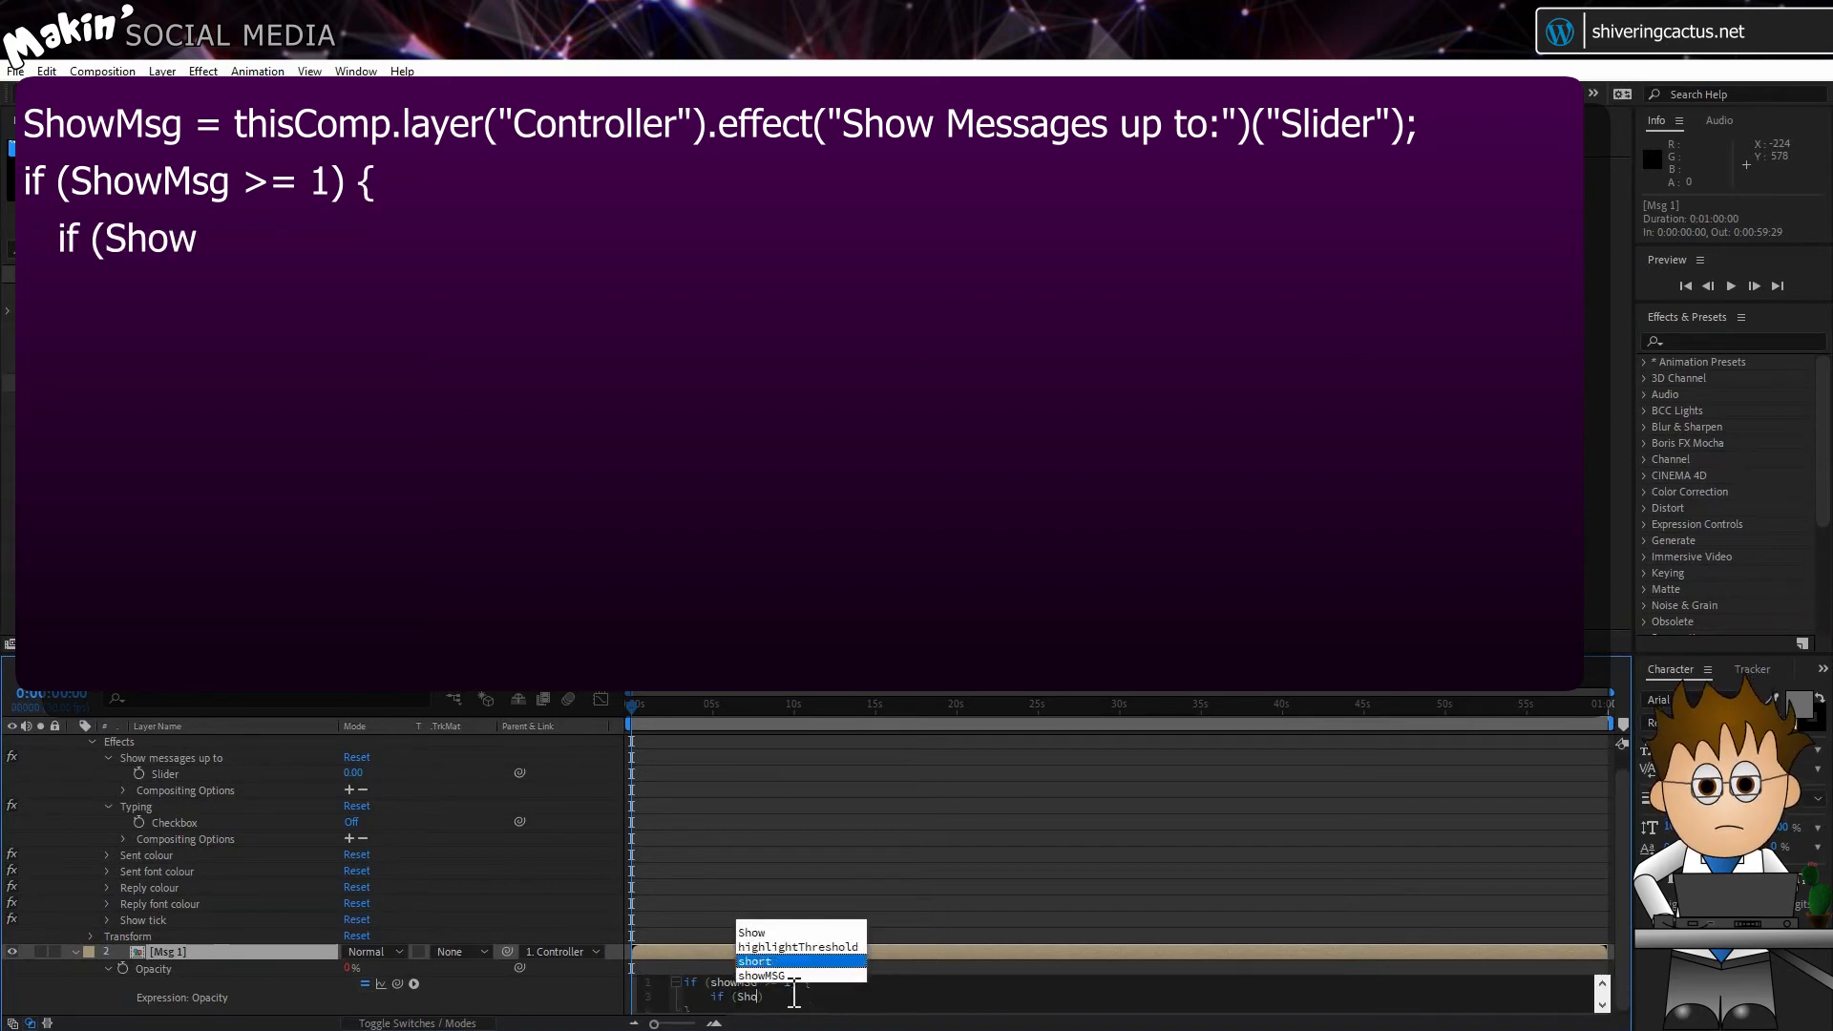
key("BackSpace")
key("BackSpace")
key("BackSpace")
key("BackSpace")
type("sho")
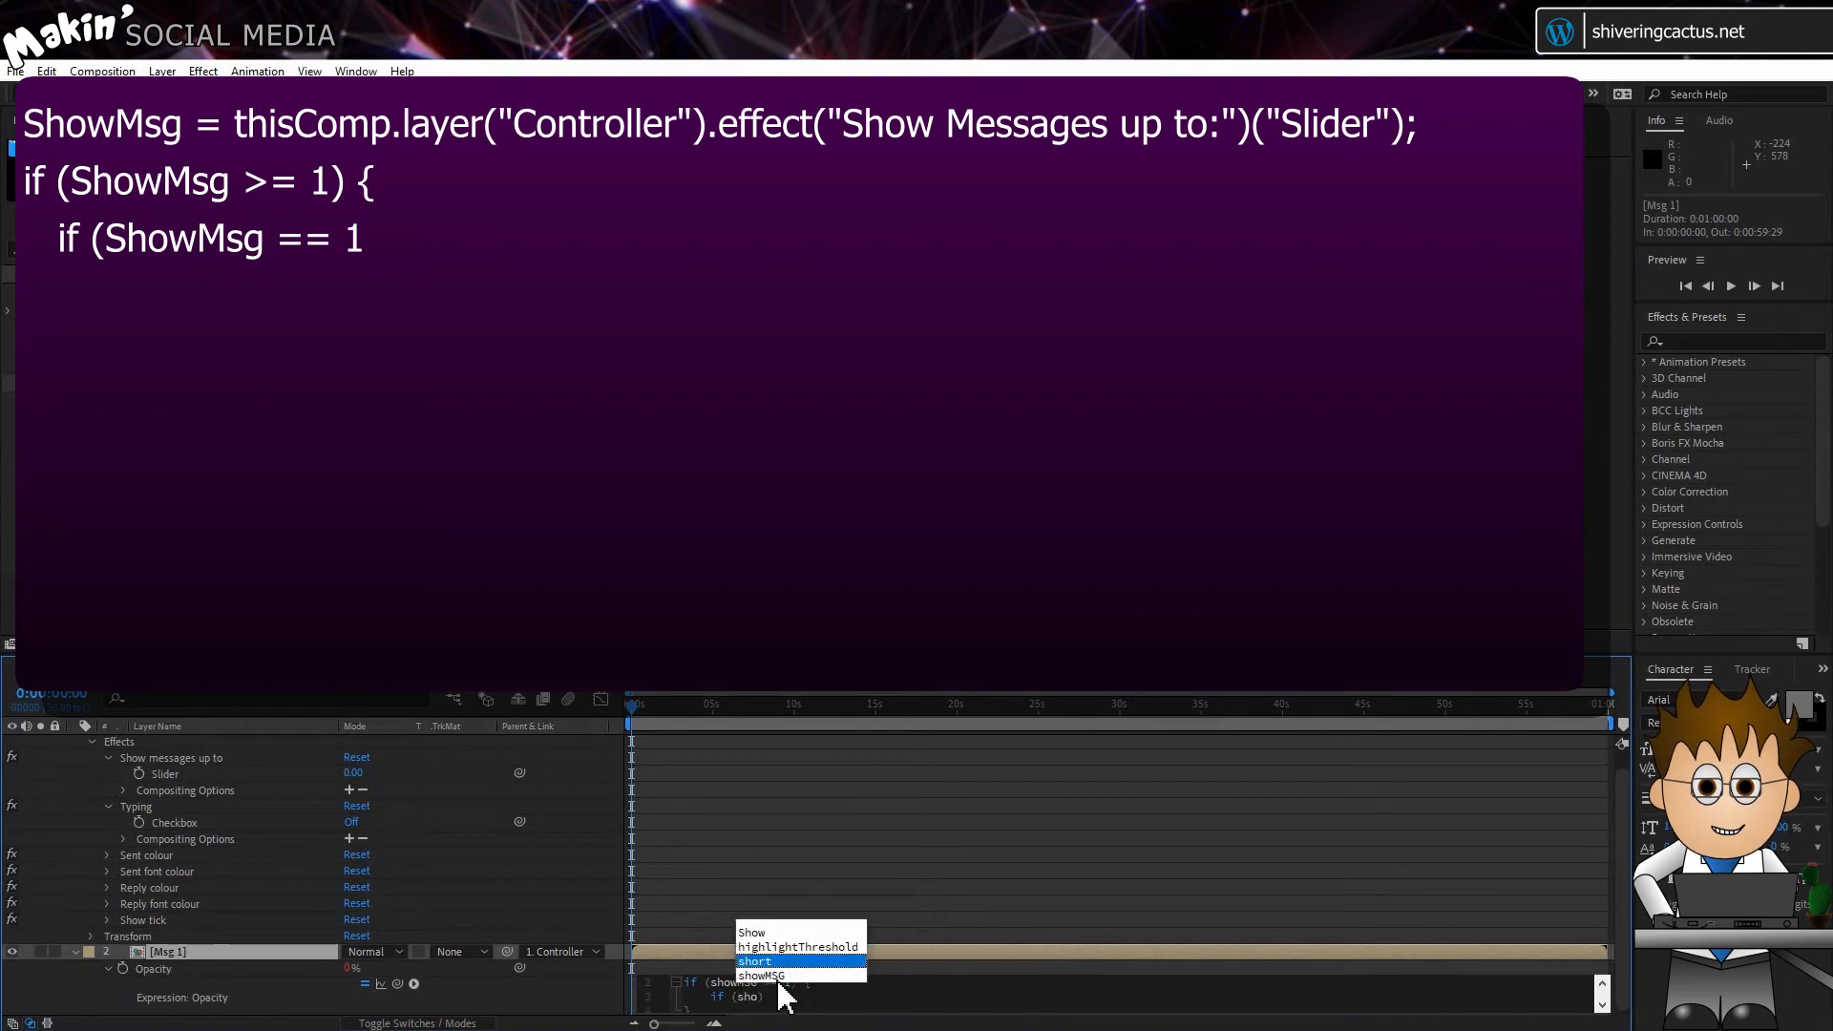
double_click(778, 976)
type("== 1 &&")
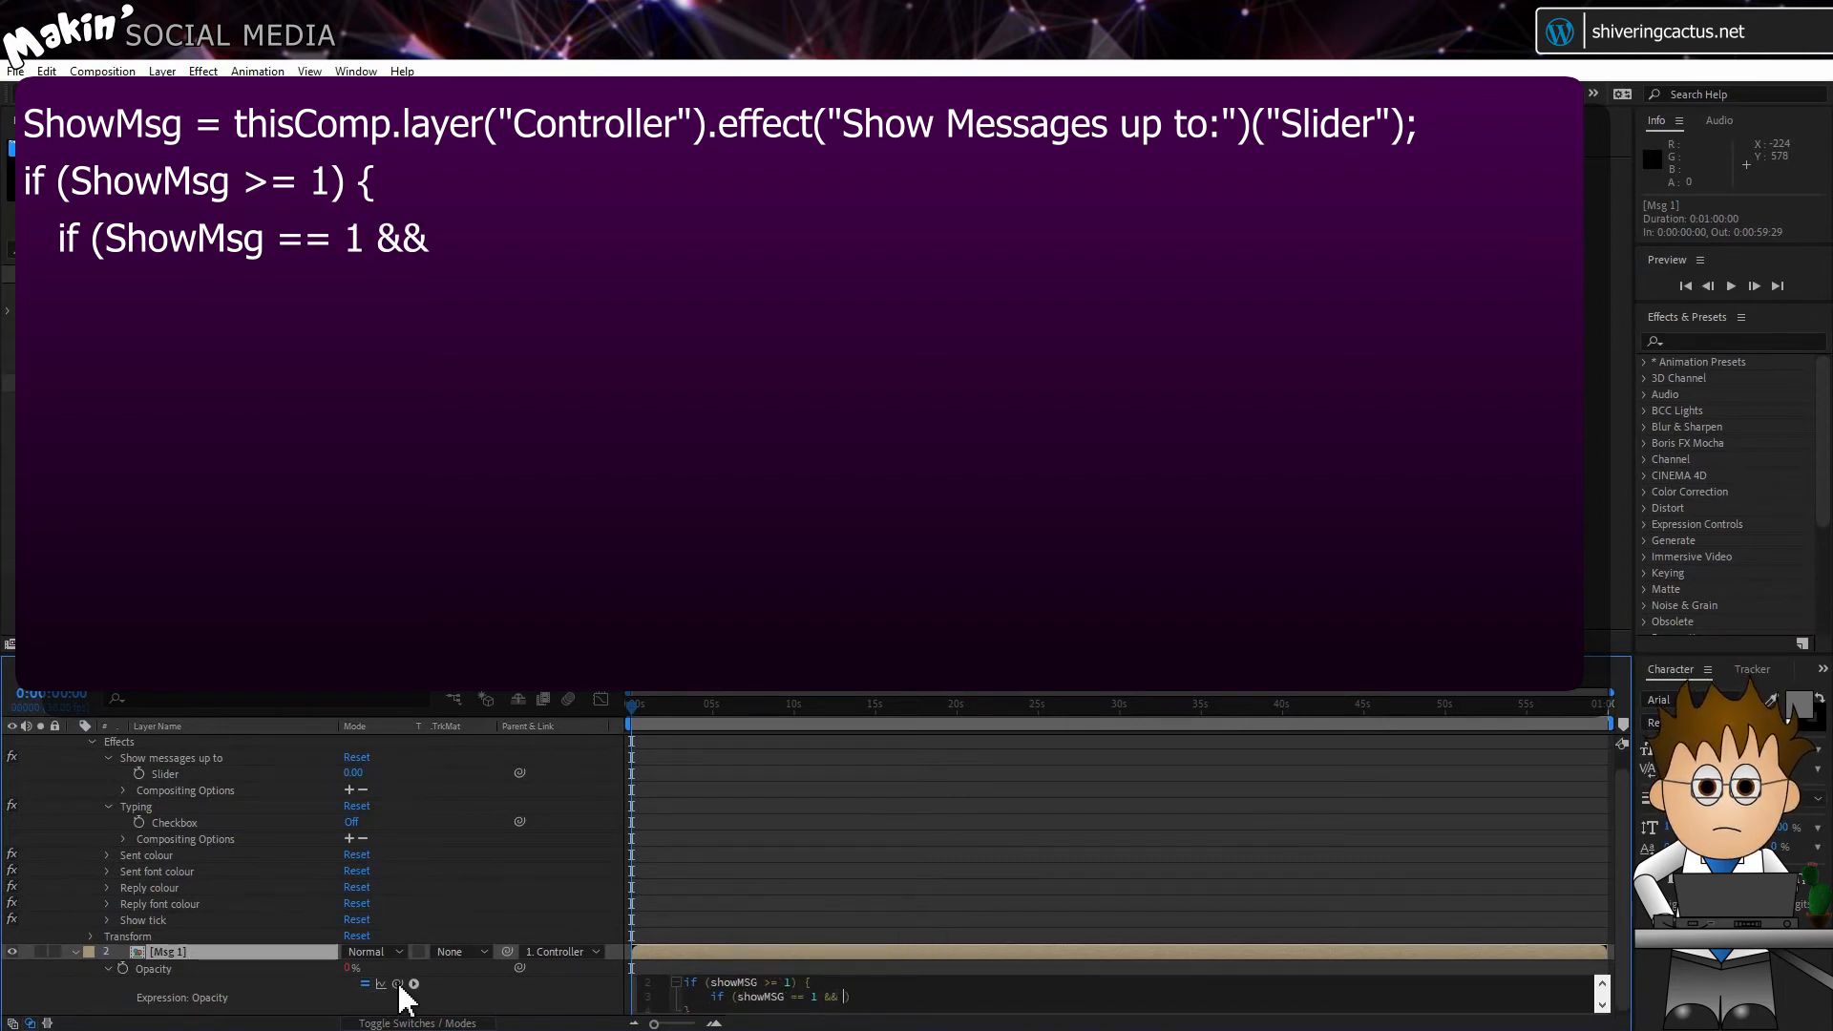
left_click_drag(397, 983, 189, 821)
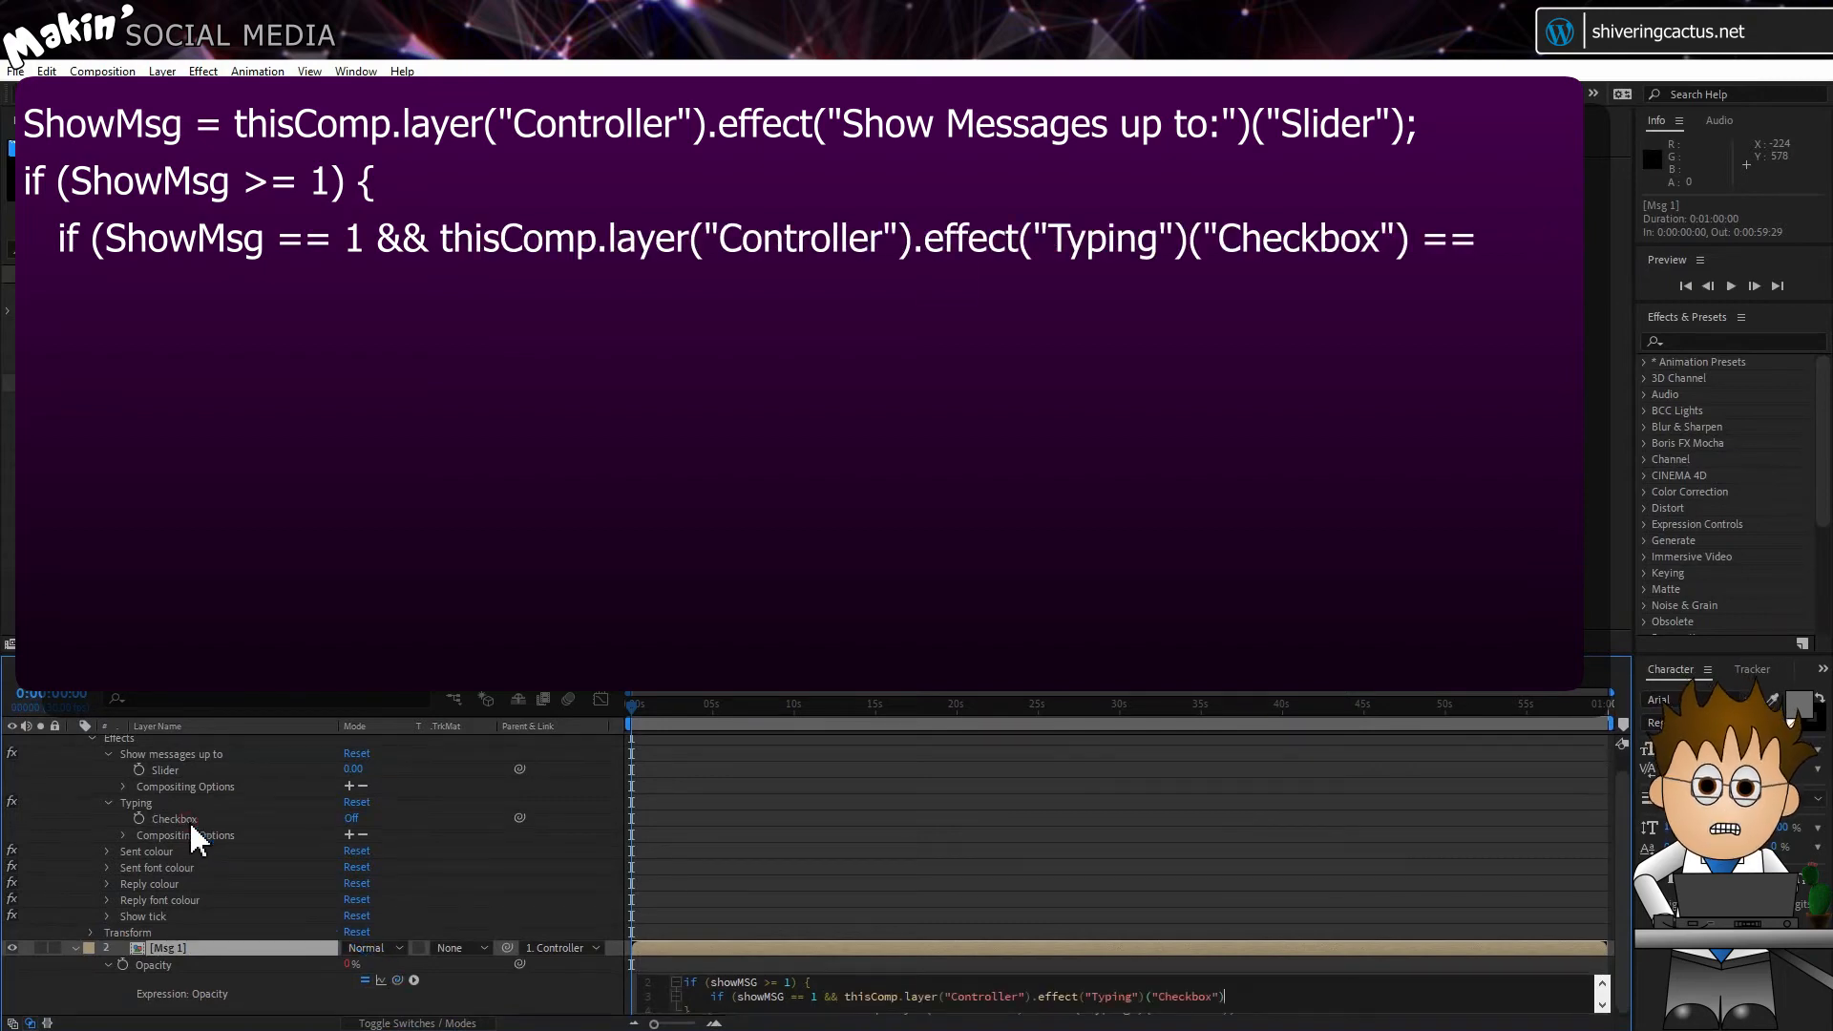
type("== 1")
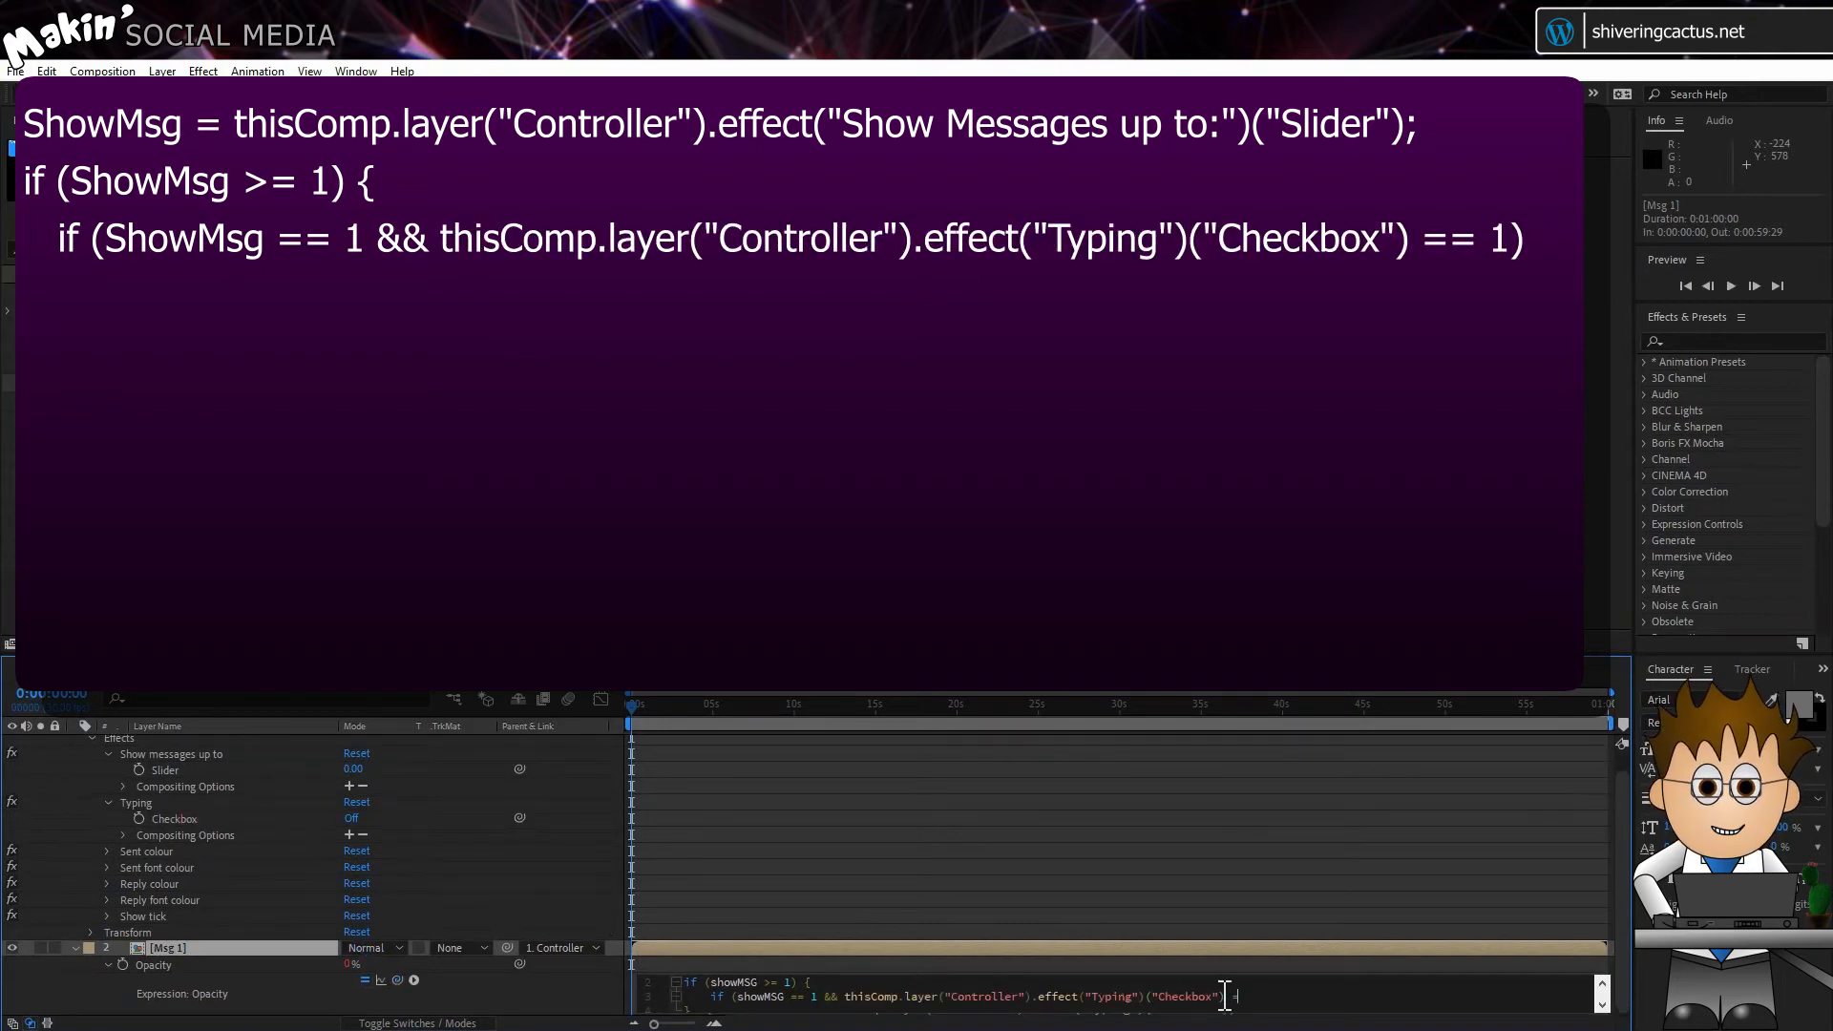
type(") {")
key("Return")
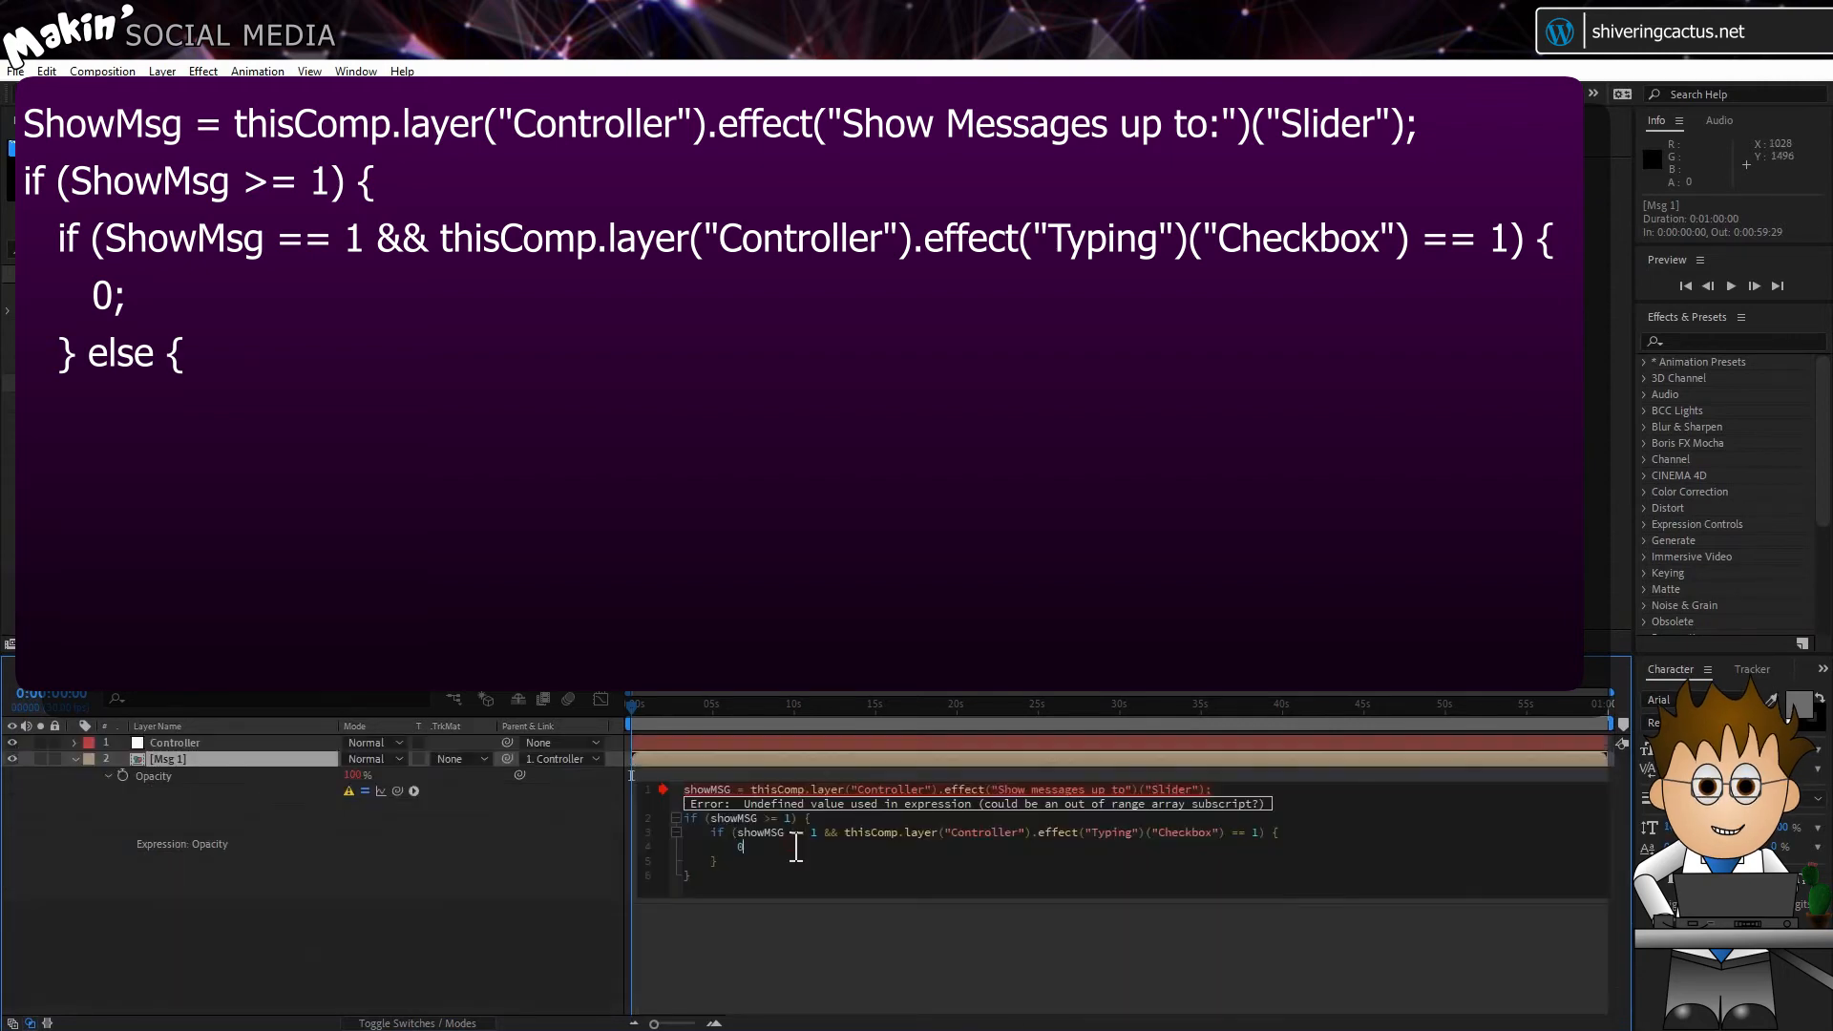
Step: Make the nested condition in the Msg 1 Opacity expression return 0, with an else branch returning 100
key("Down")
type("else {")
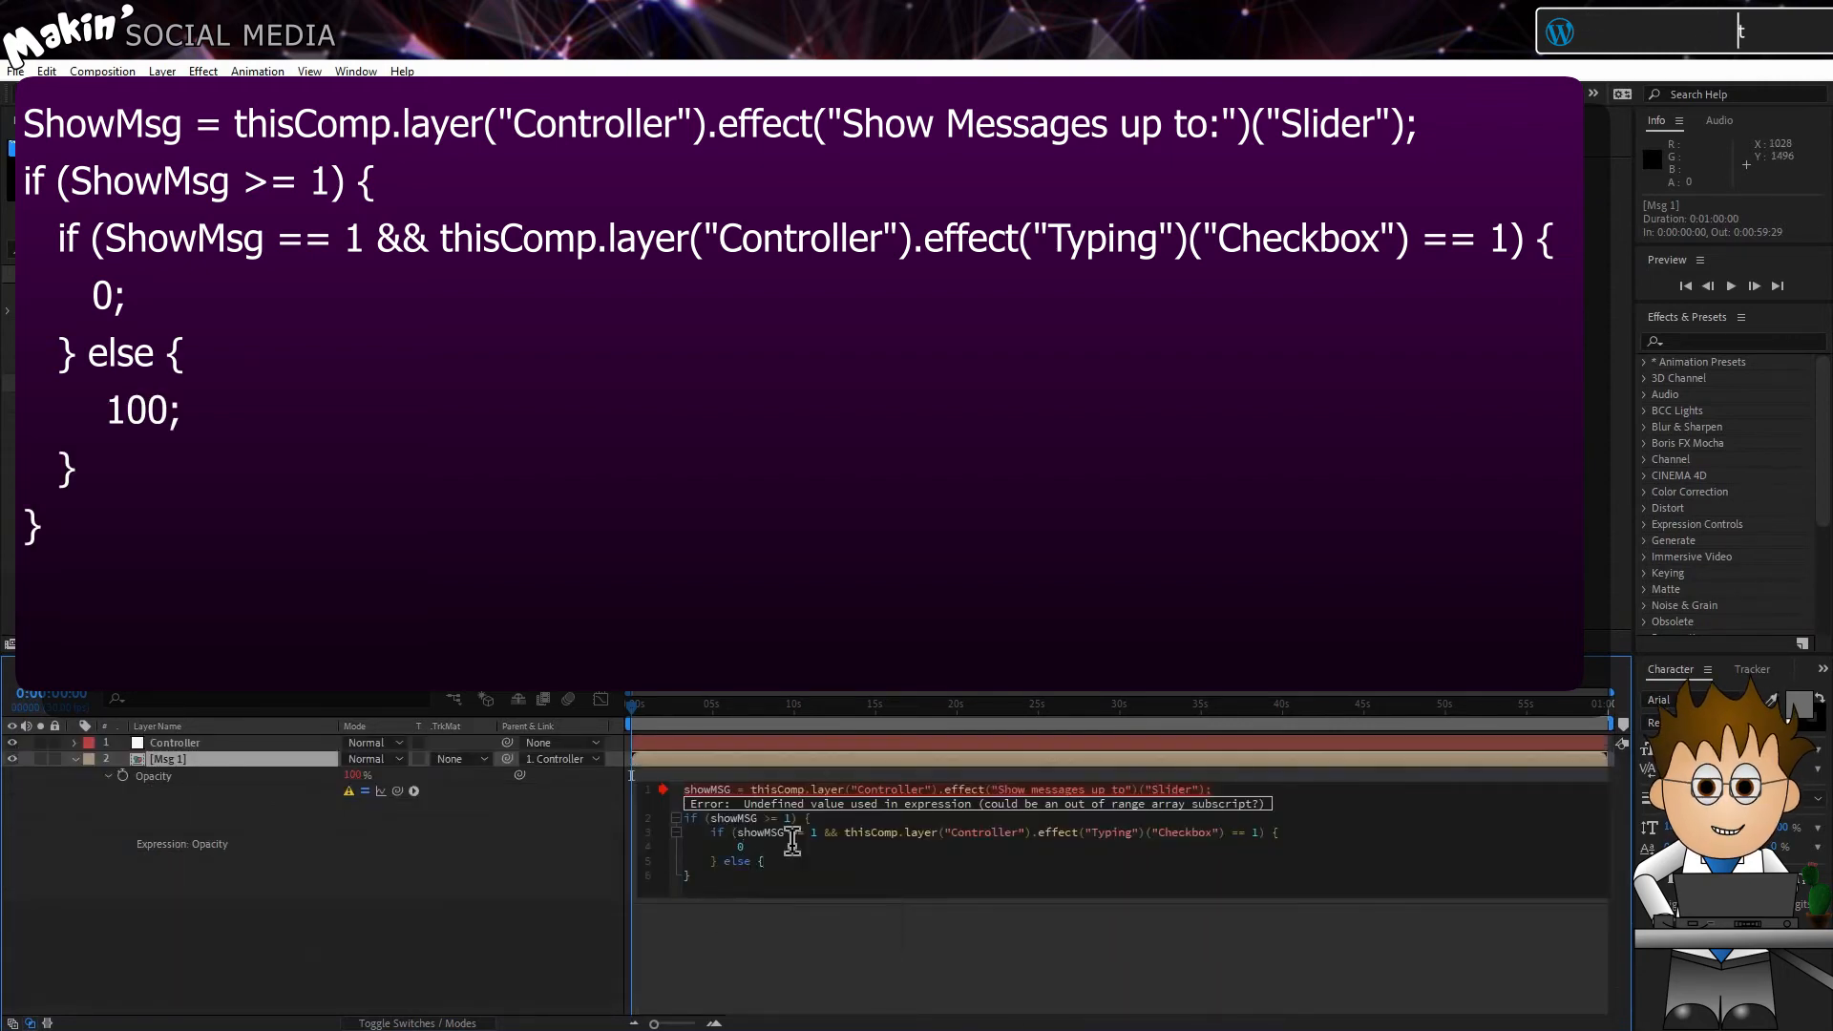
key("Return")
type("100")
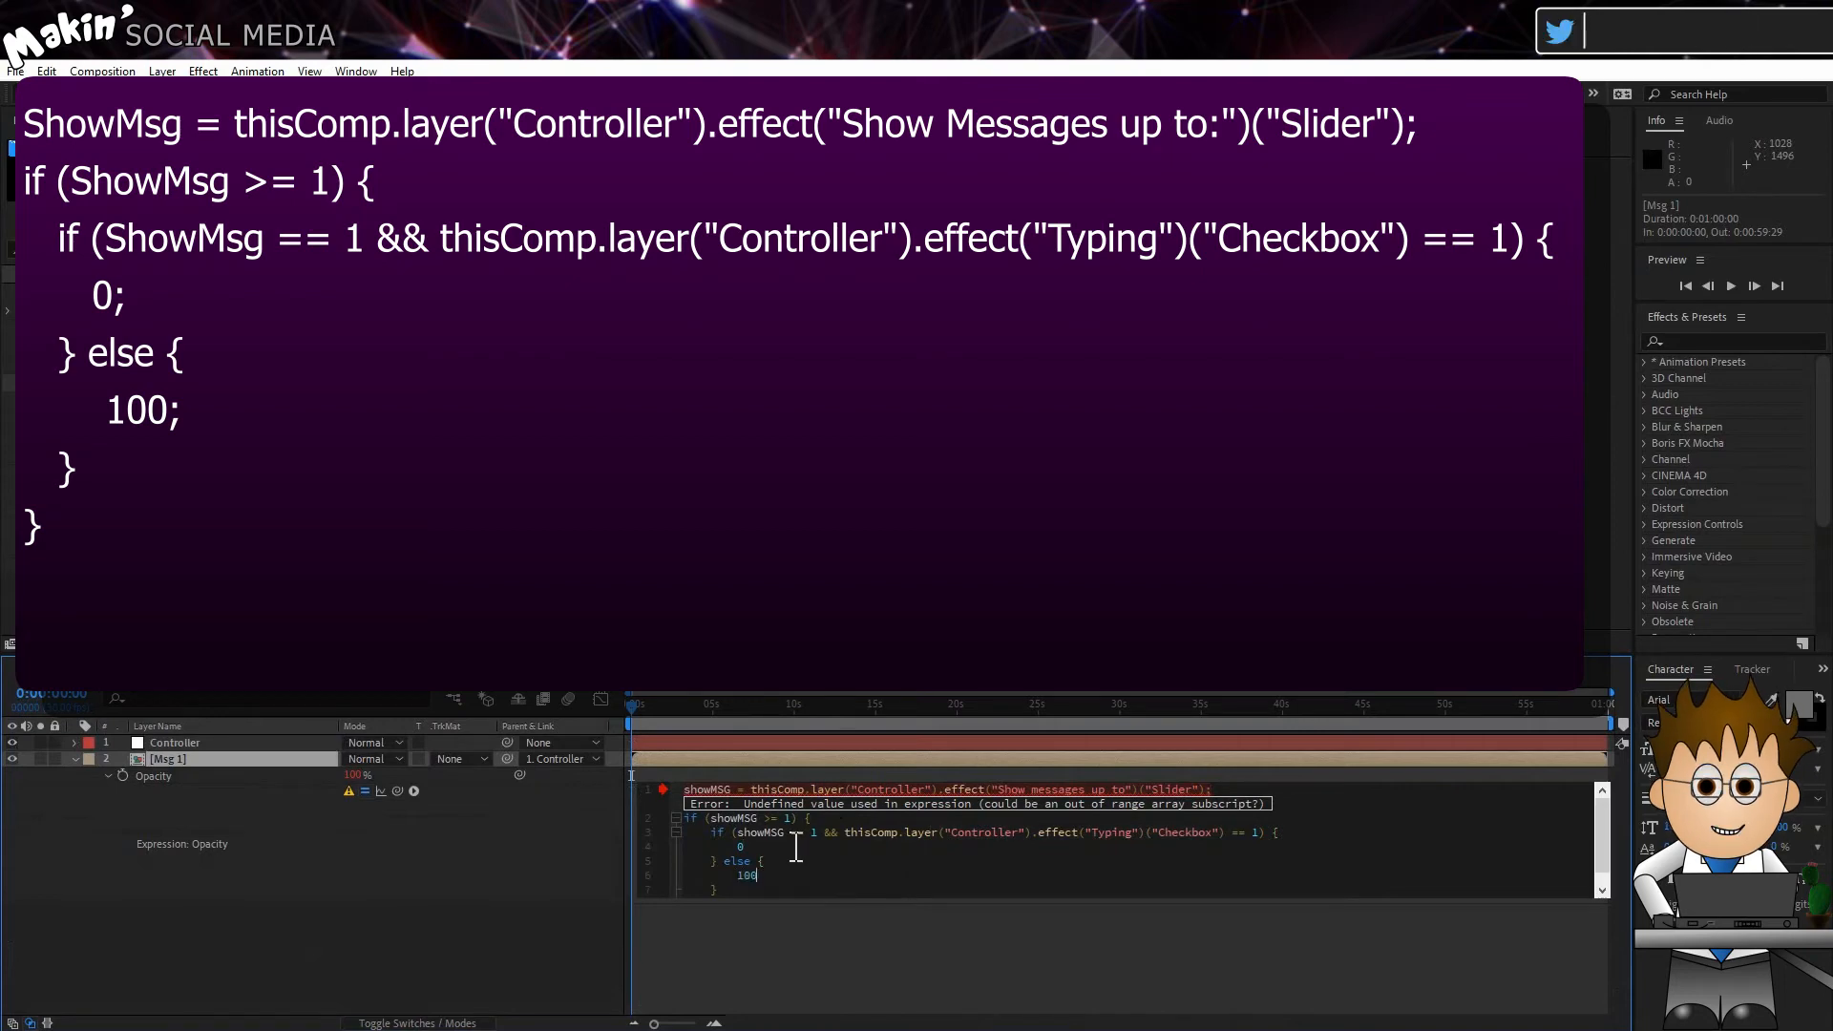
Step: Add an else branch returning 0 to the outer showMSG >= 1 condition and apply the Msg 1 Opacity expression
key("Down")
key("Return")
type("}")
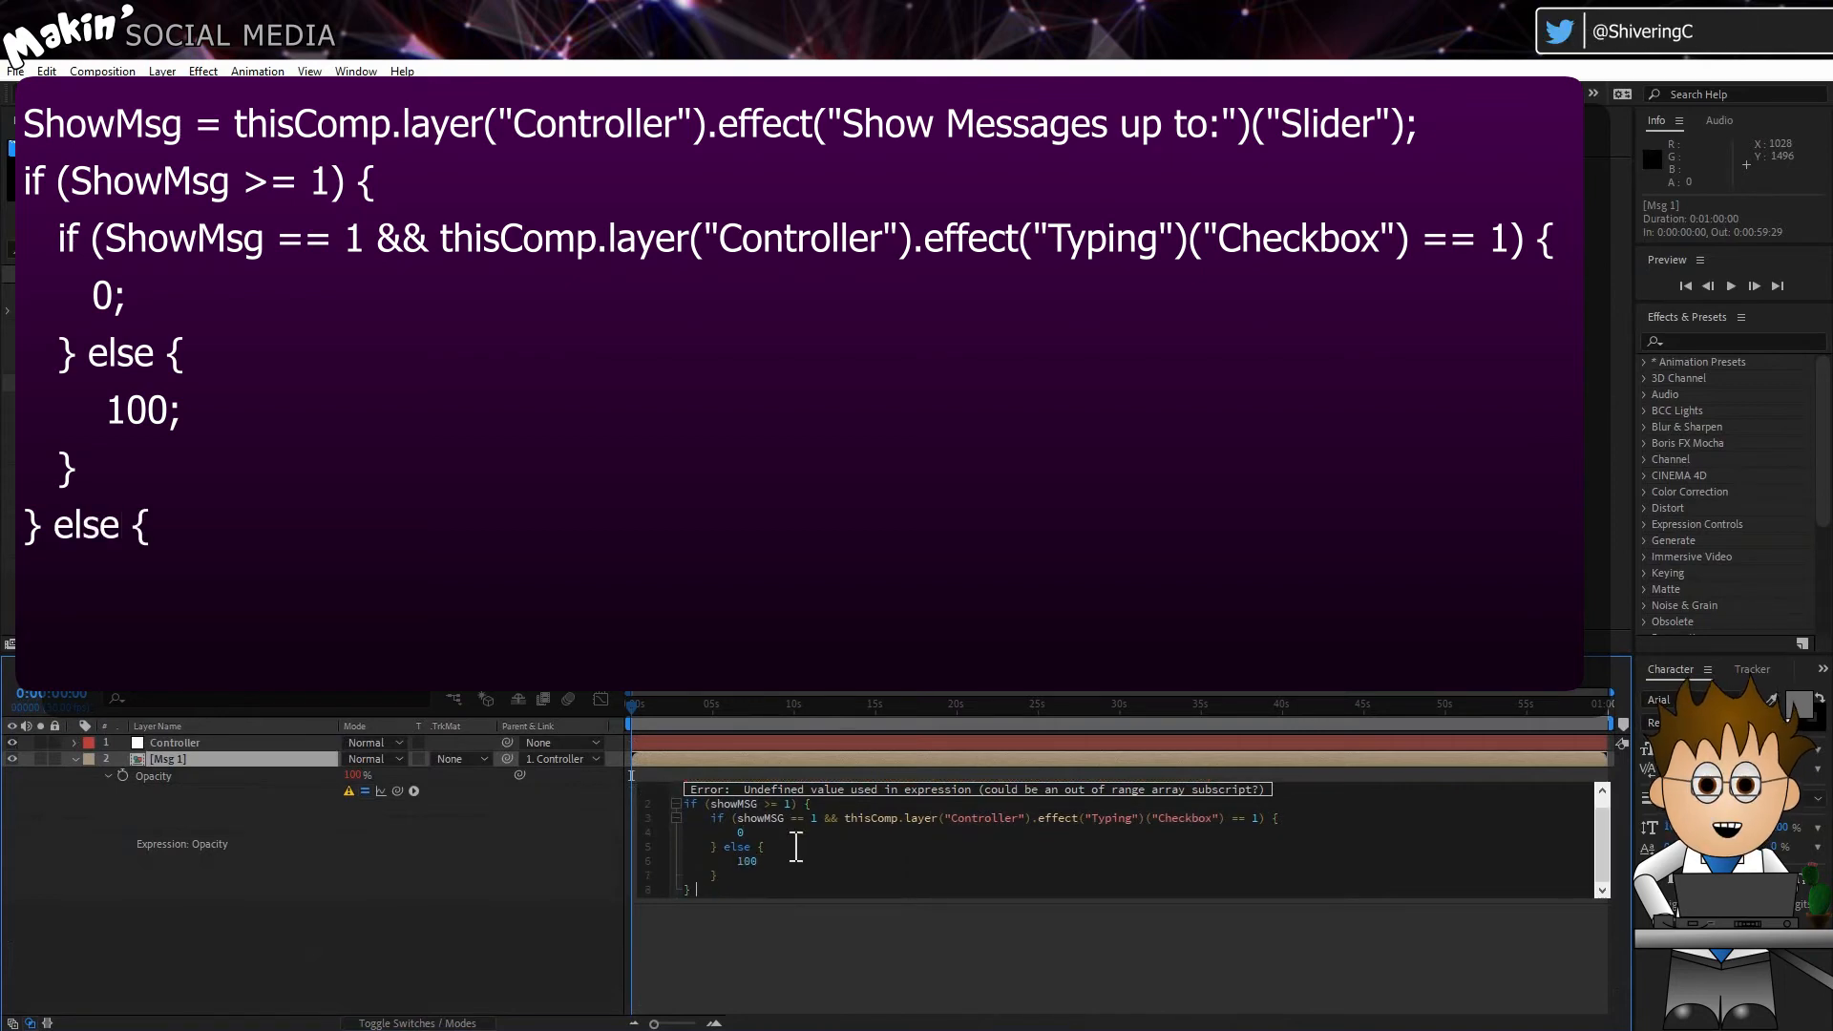
type(" else {")
key("Return")
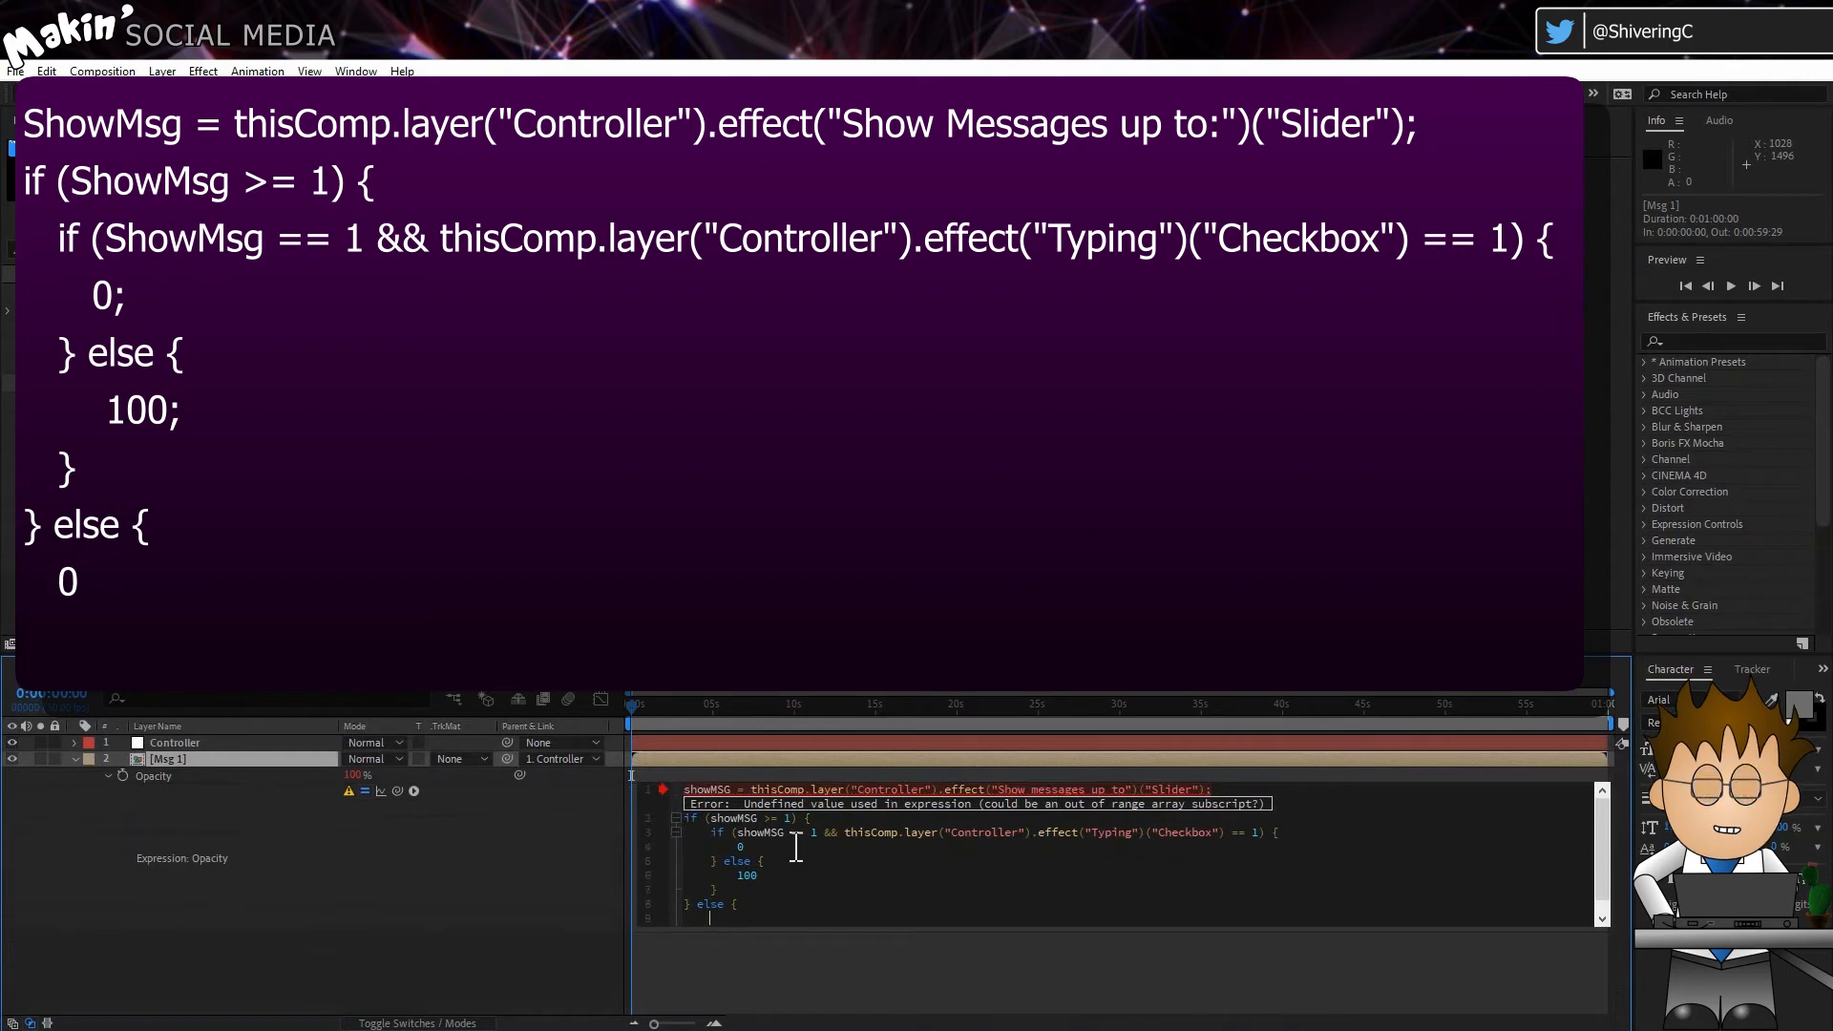
type("0")
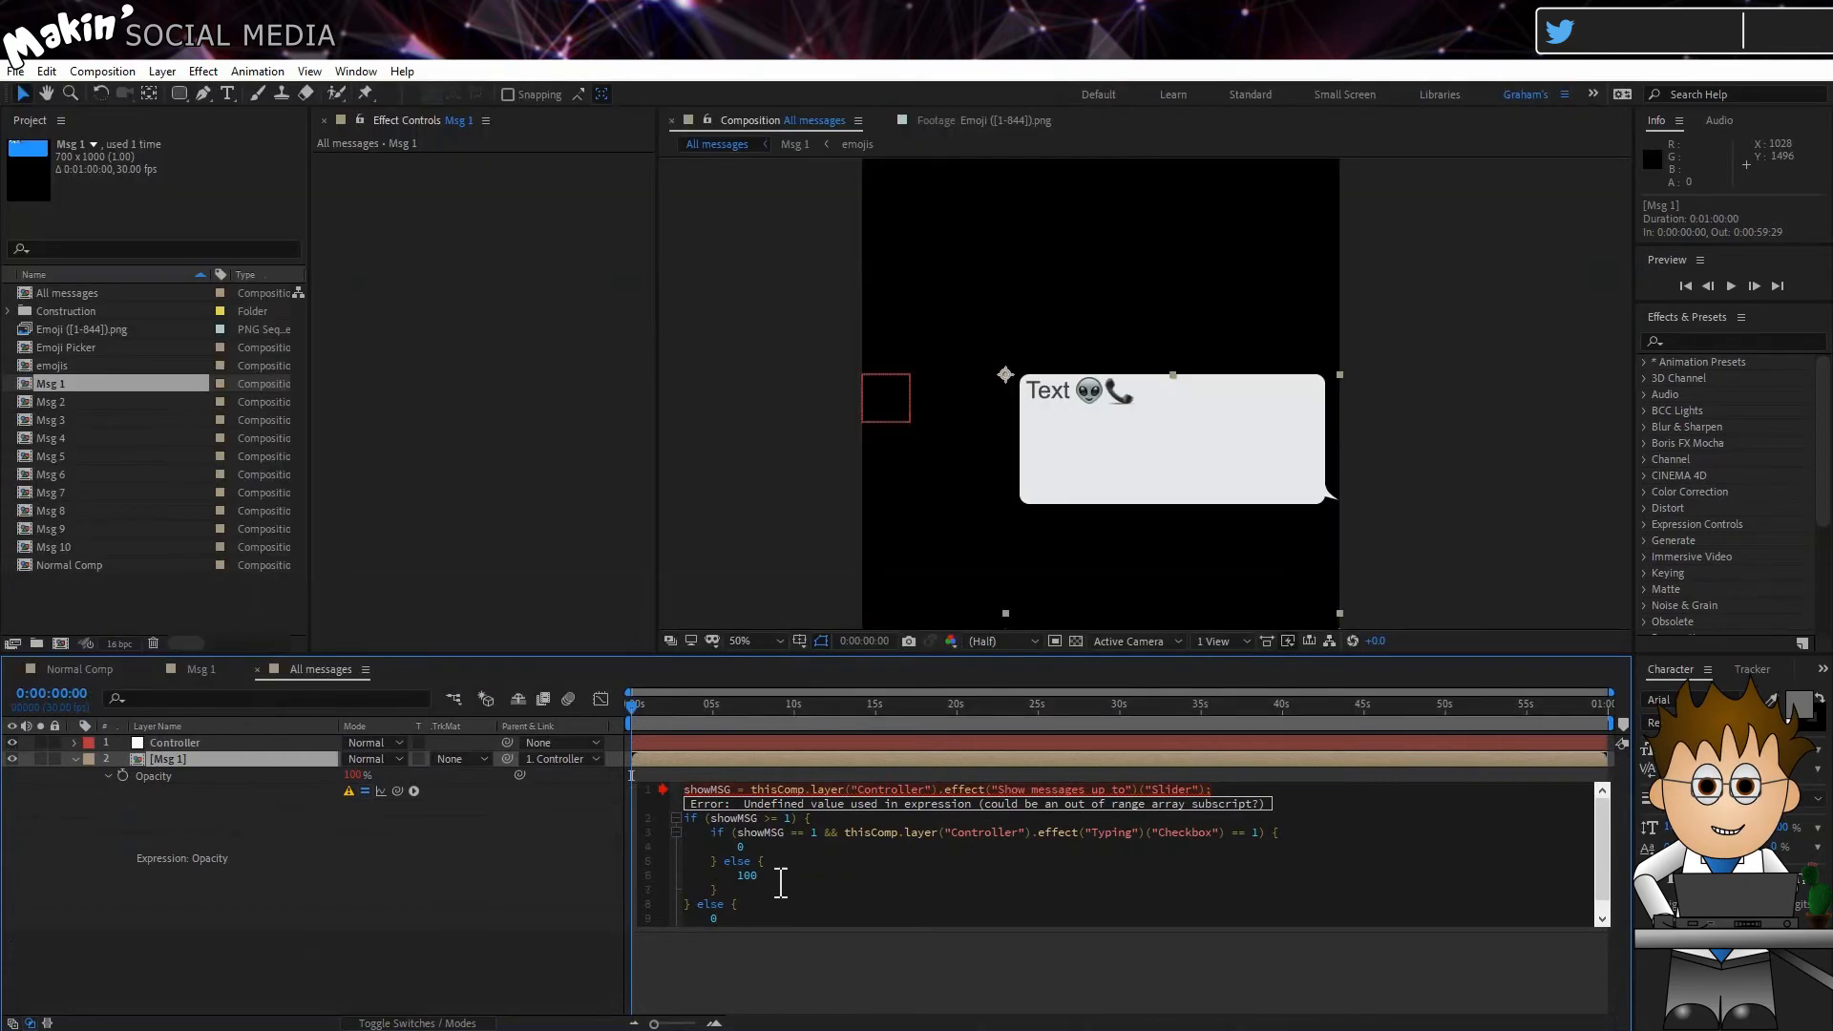
left_click(782, 931)
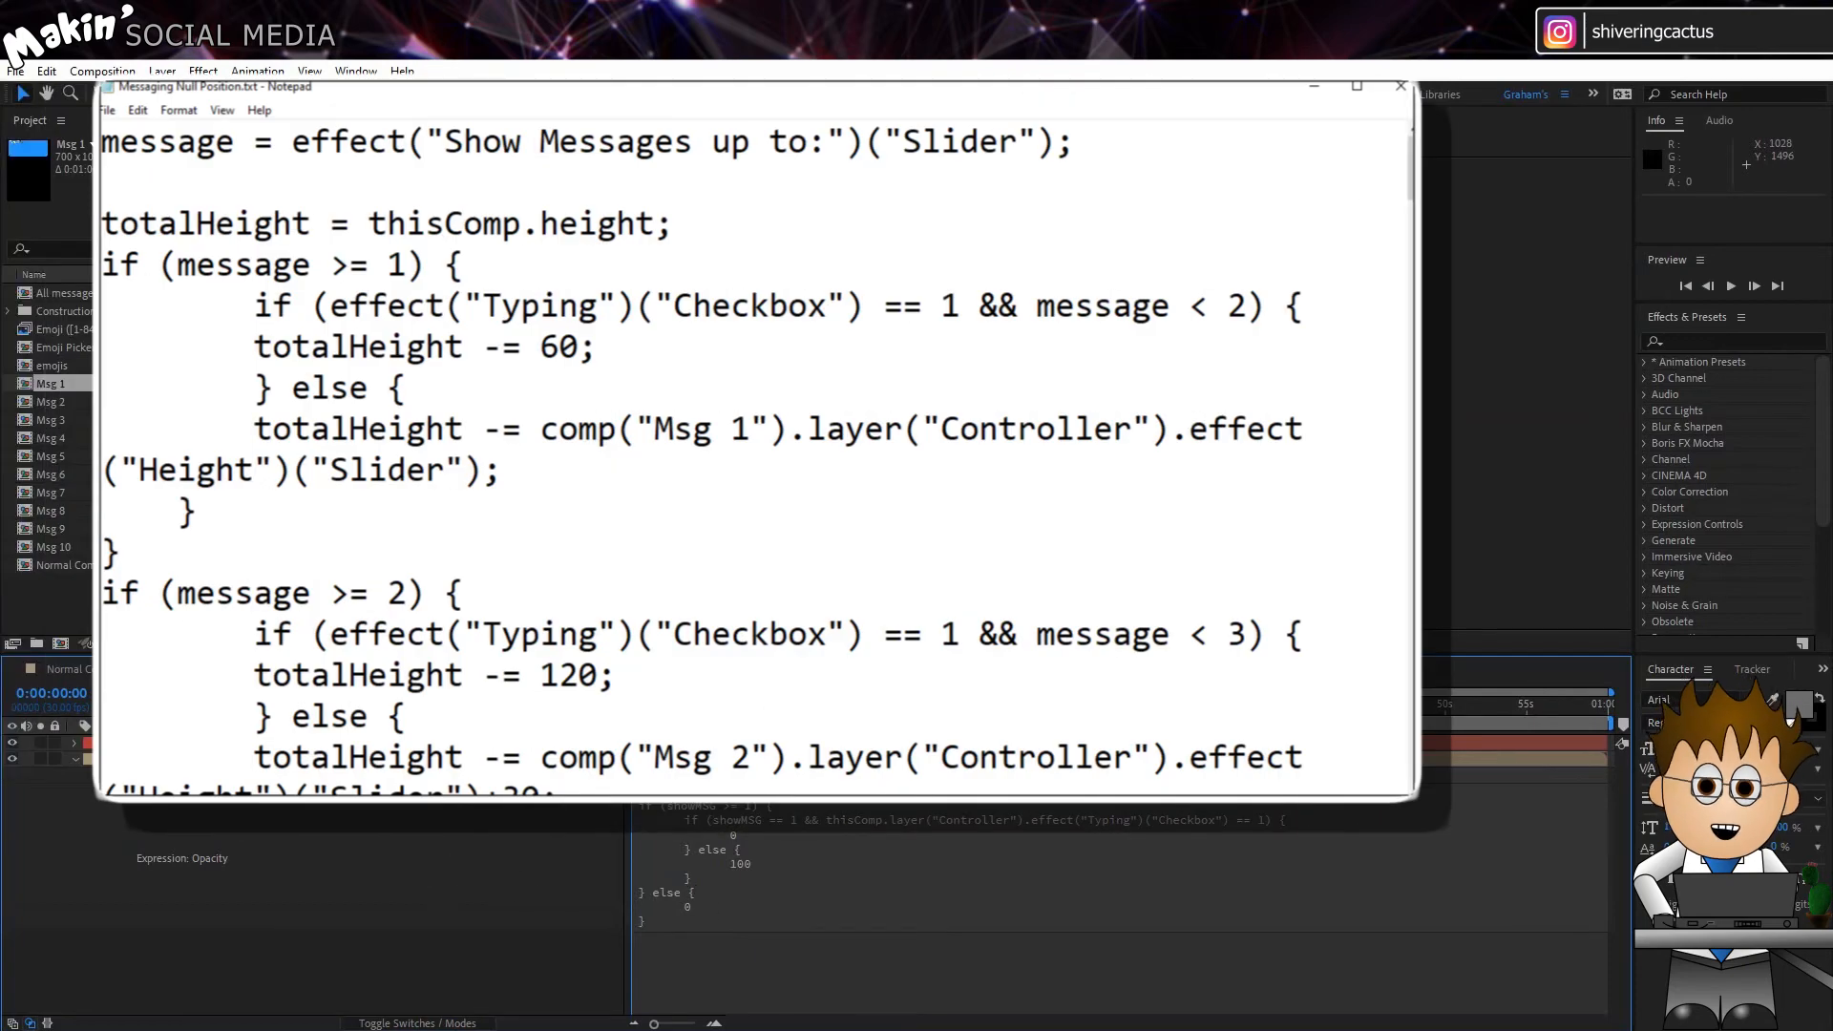
Step: Add the copied totalHeight expression to the Controller layer's Position, ending in [0,totalHeight]
left_click(148, 743)
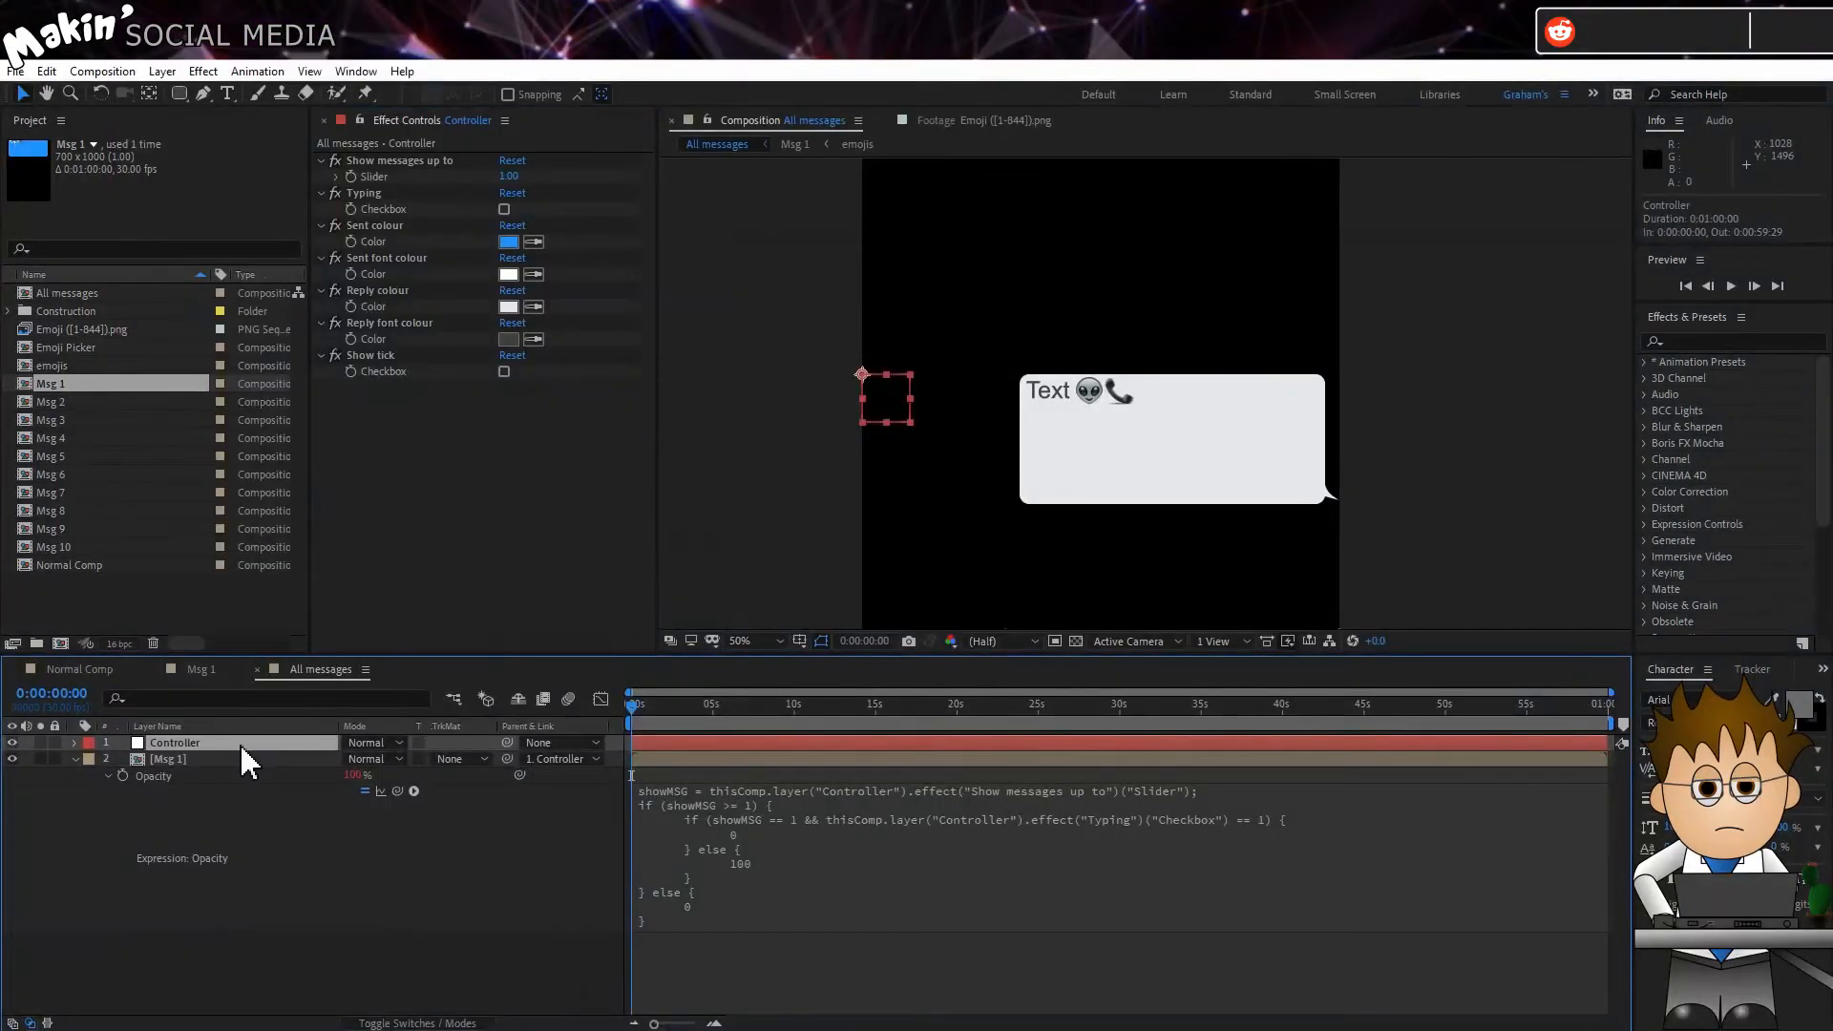
left_click(159, 743)
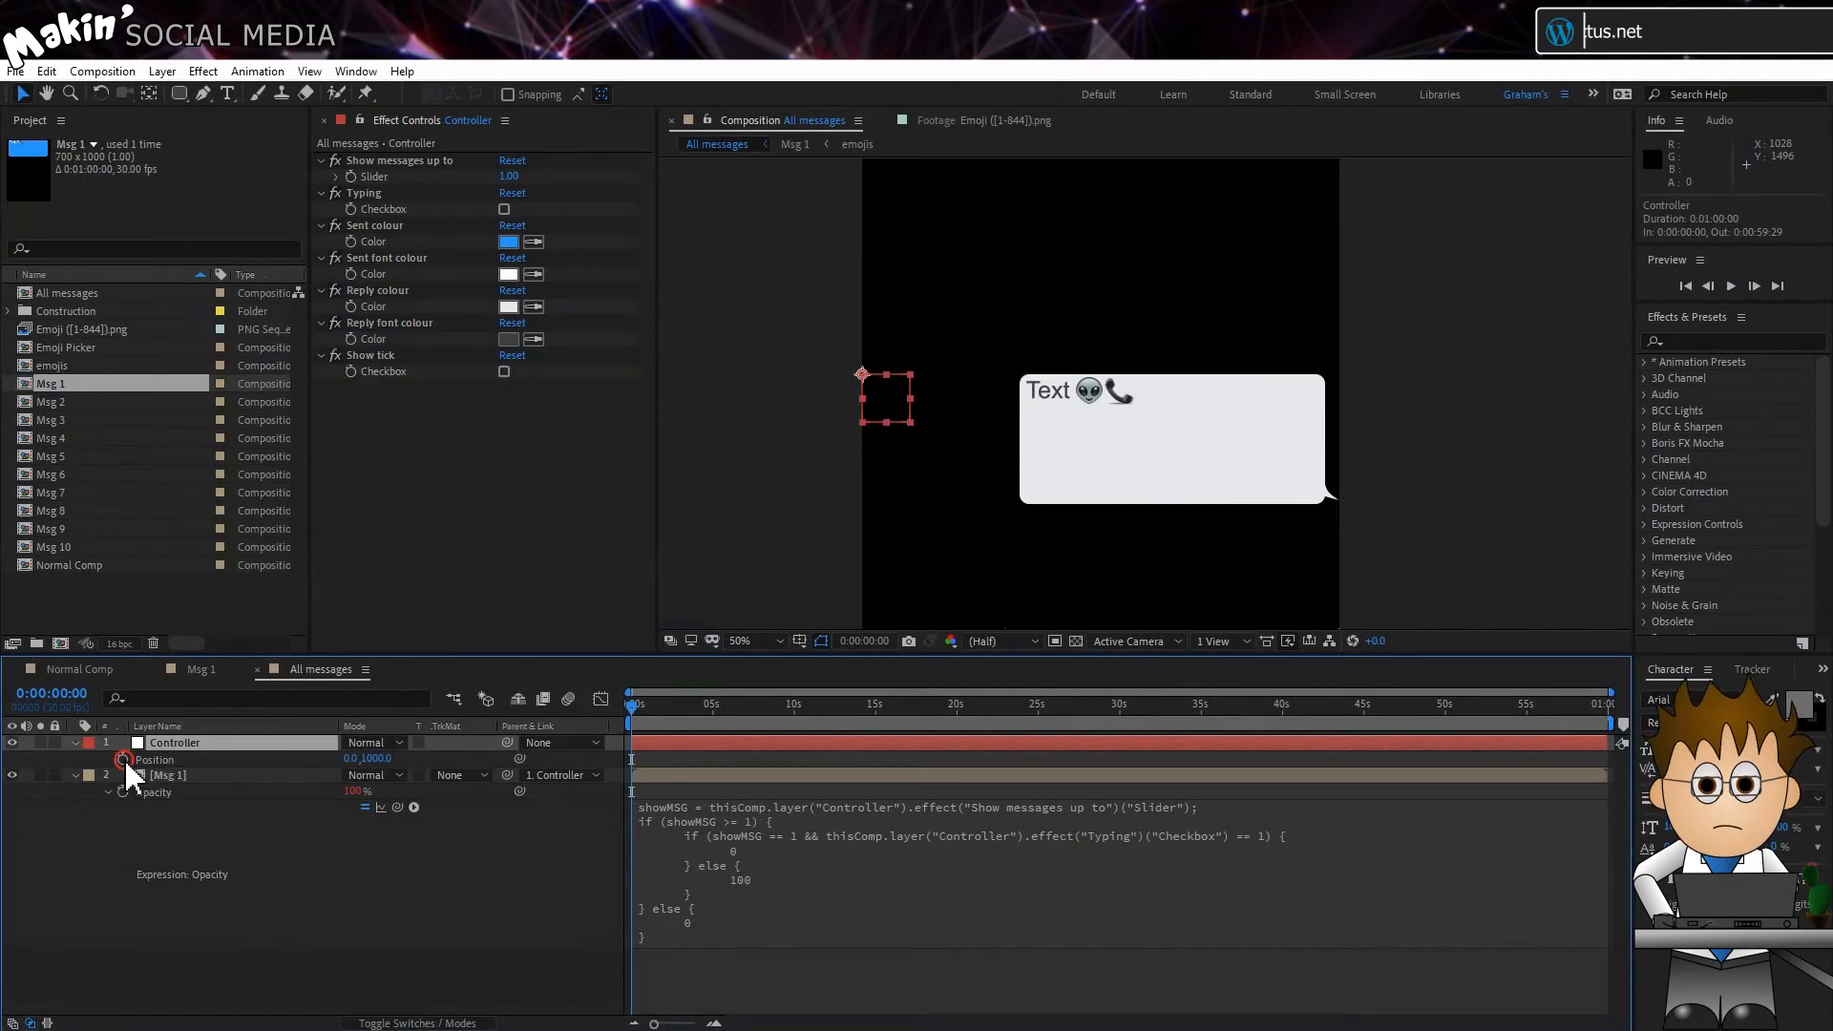
left_click(123, 759, "alt")
key("ctrl+v")
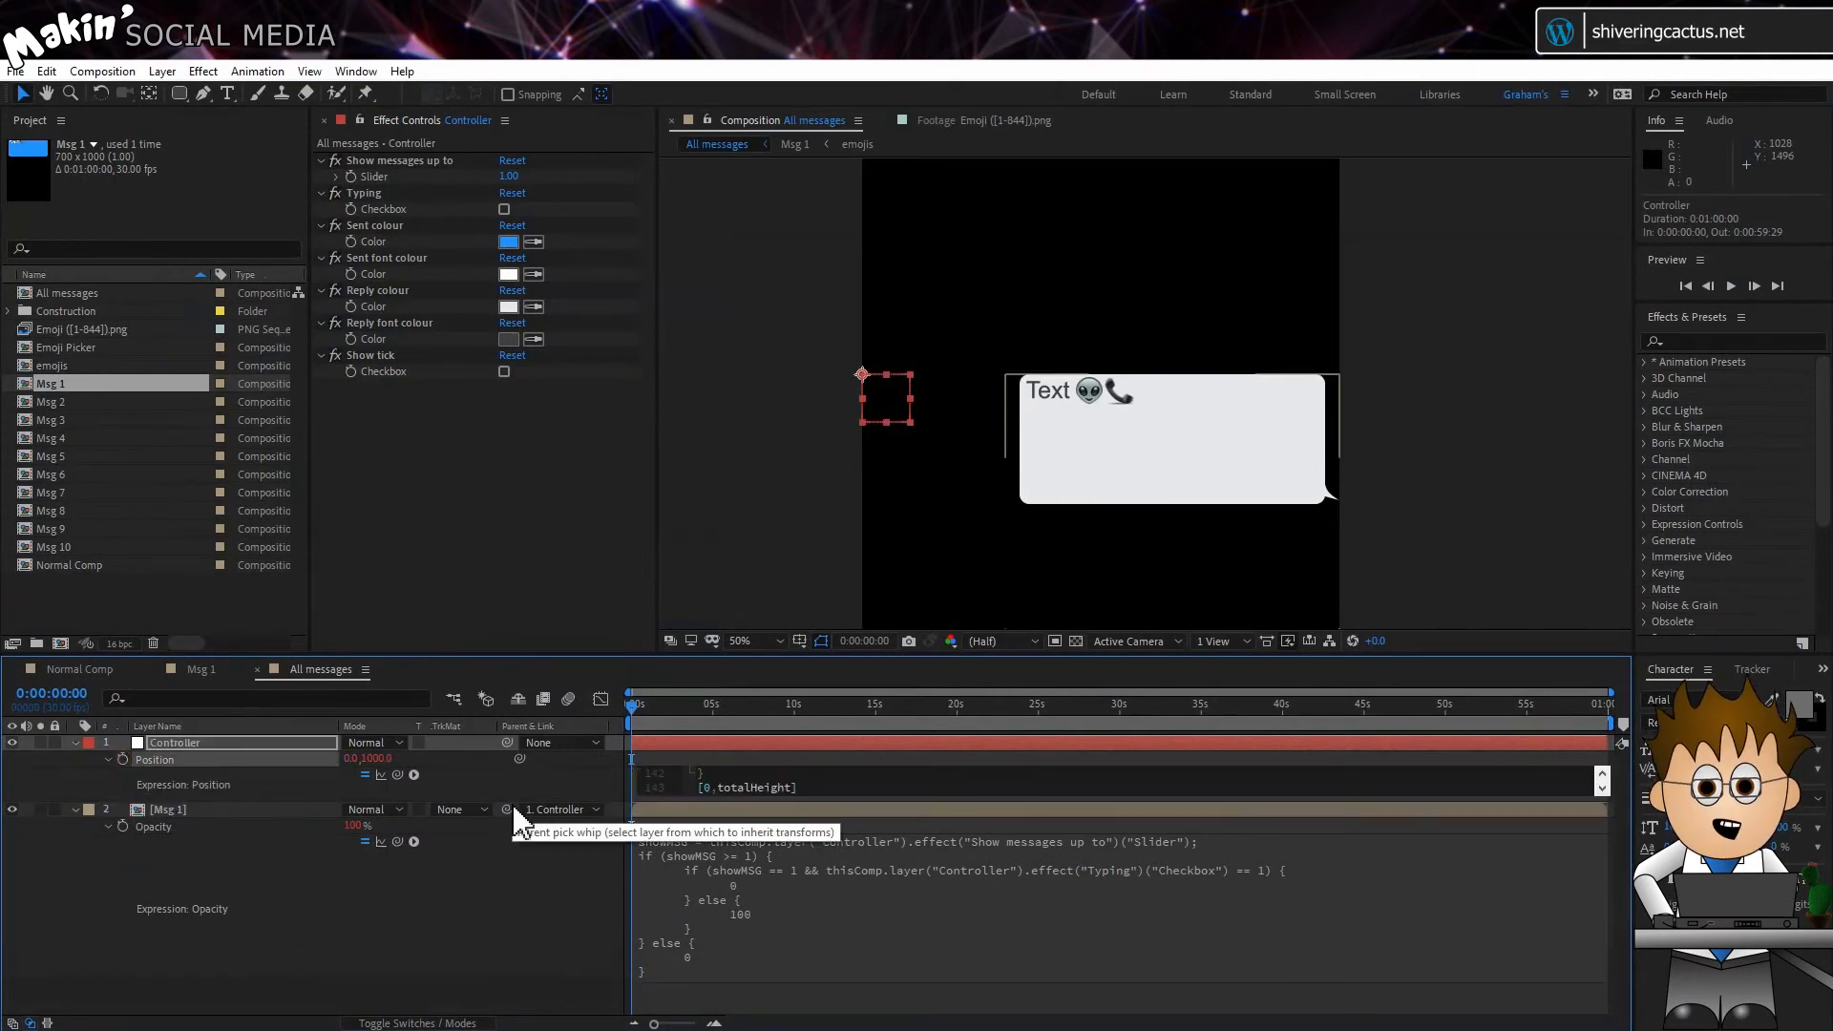
left_click_drag(659, 804, 657, 925)
left_click(606, 830)
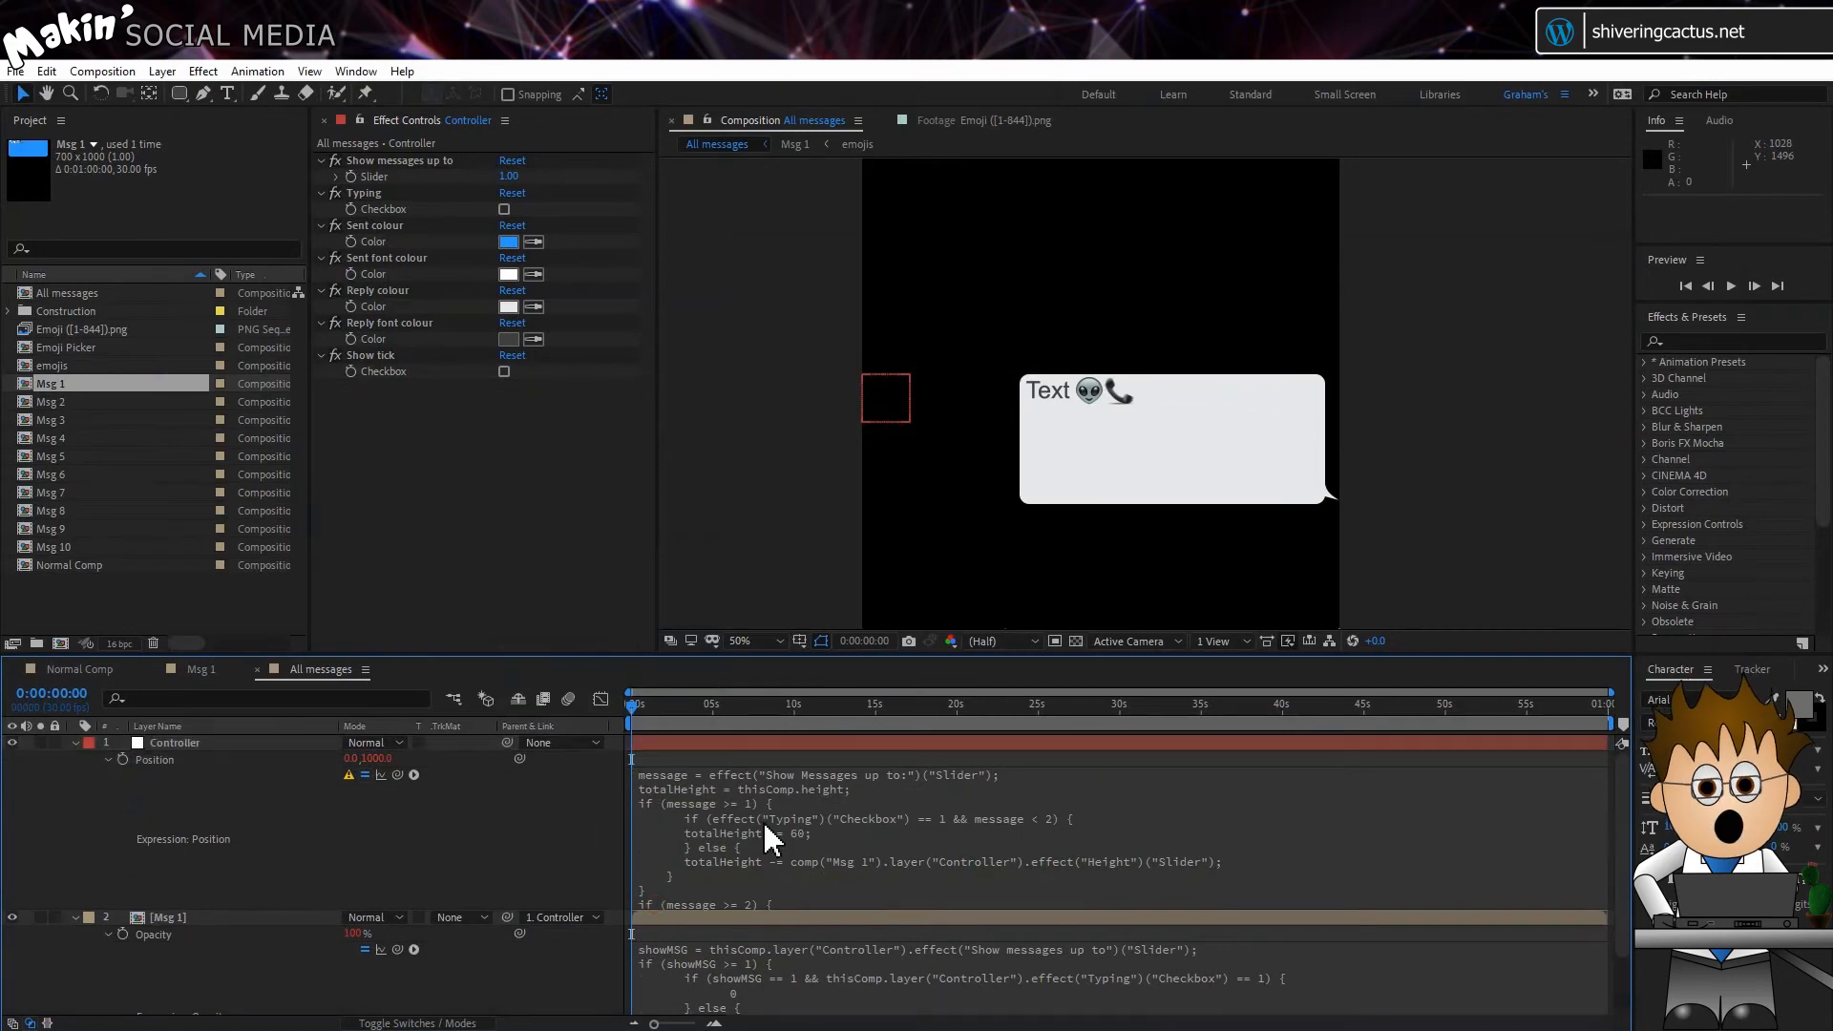
Step: Check the Position expression's error and relink its message variable to the Controller's "Show messages up to" slider
left_click(348, 775)
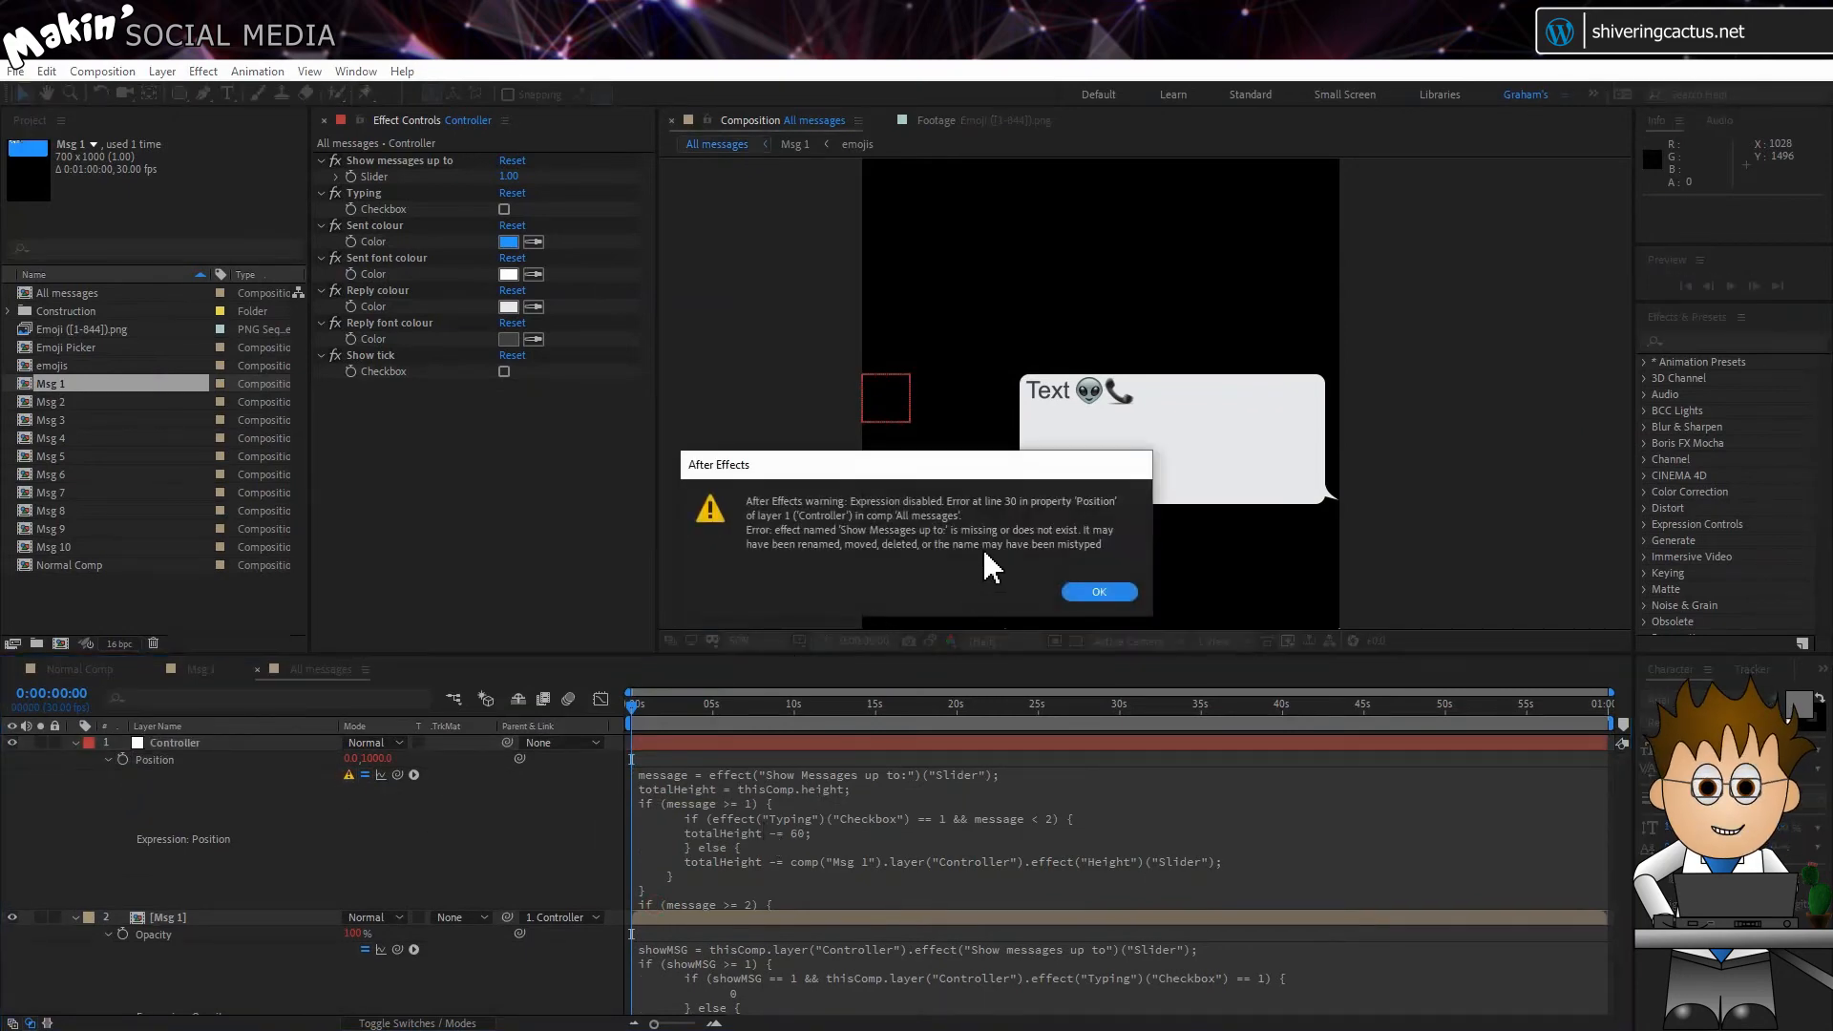
left_click(1093, 593)
left_click(819, 774)
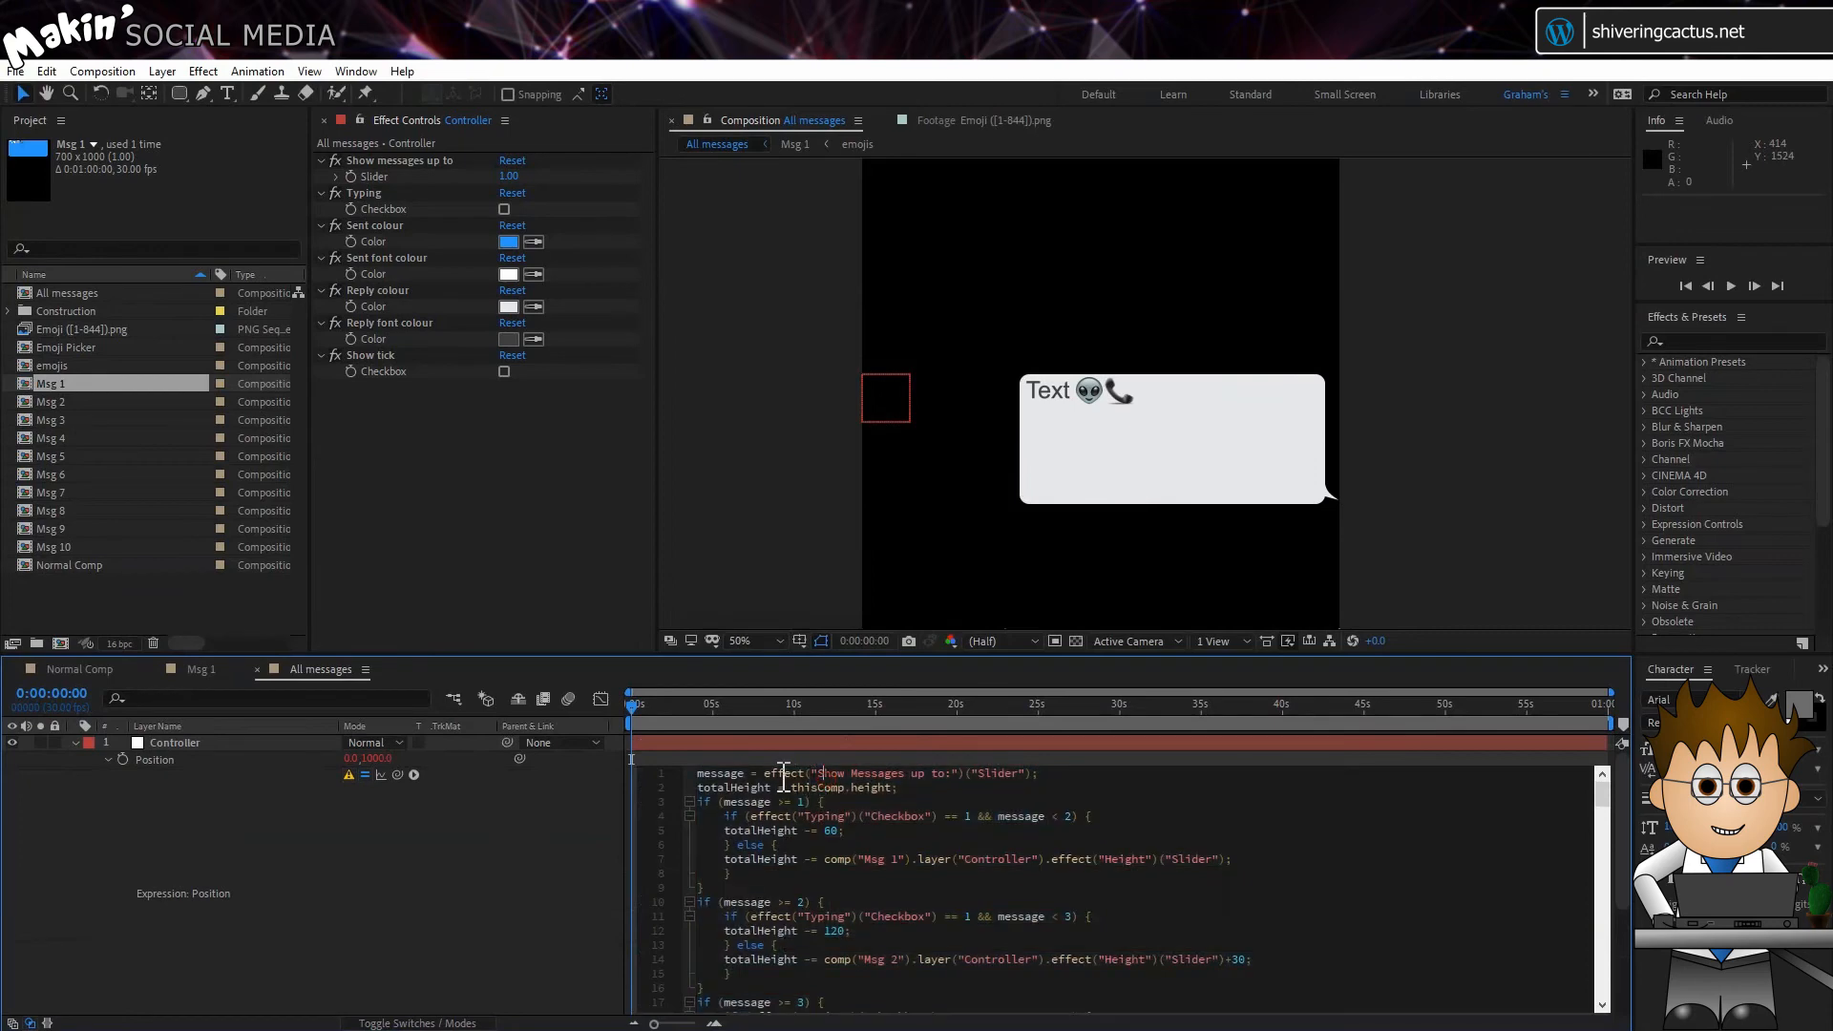
left_click_drag(765, 773, 1033, 774)
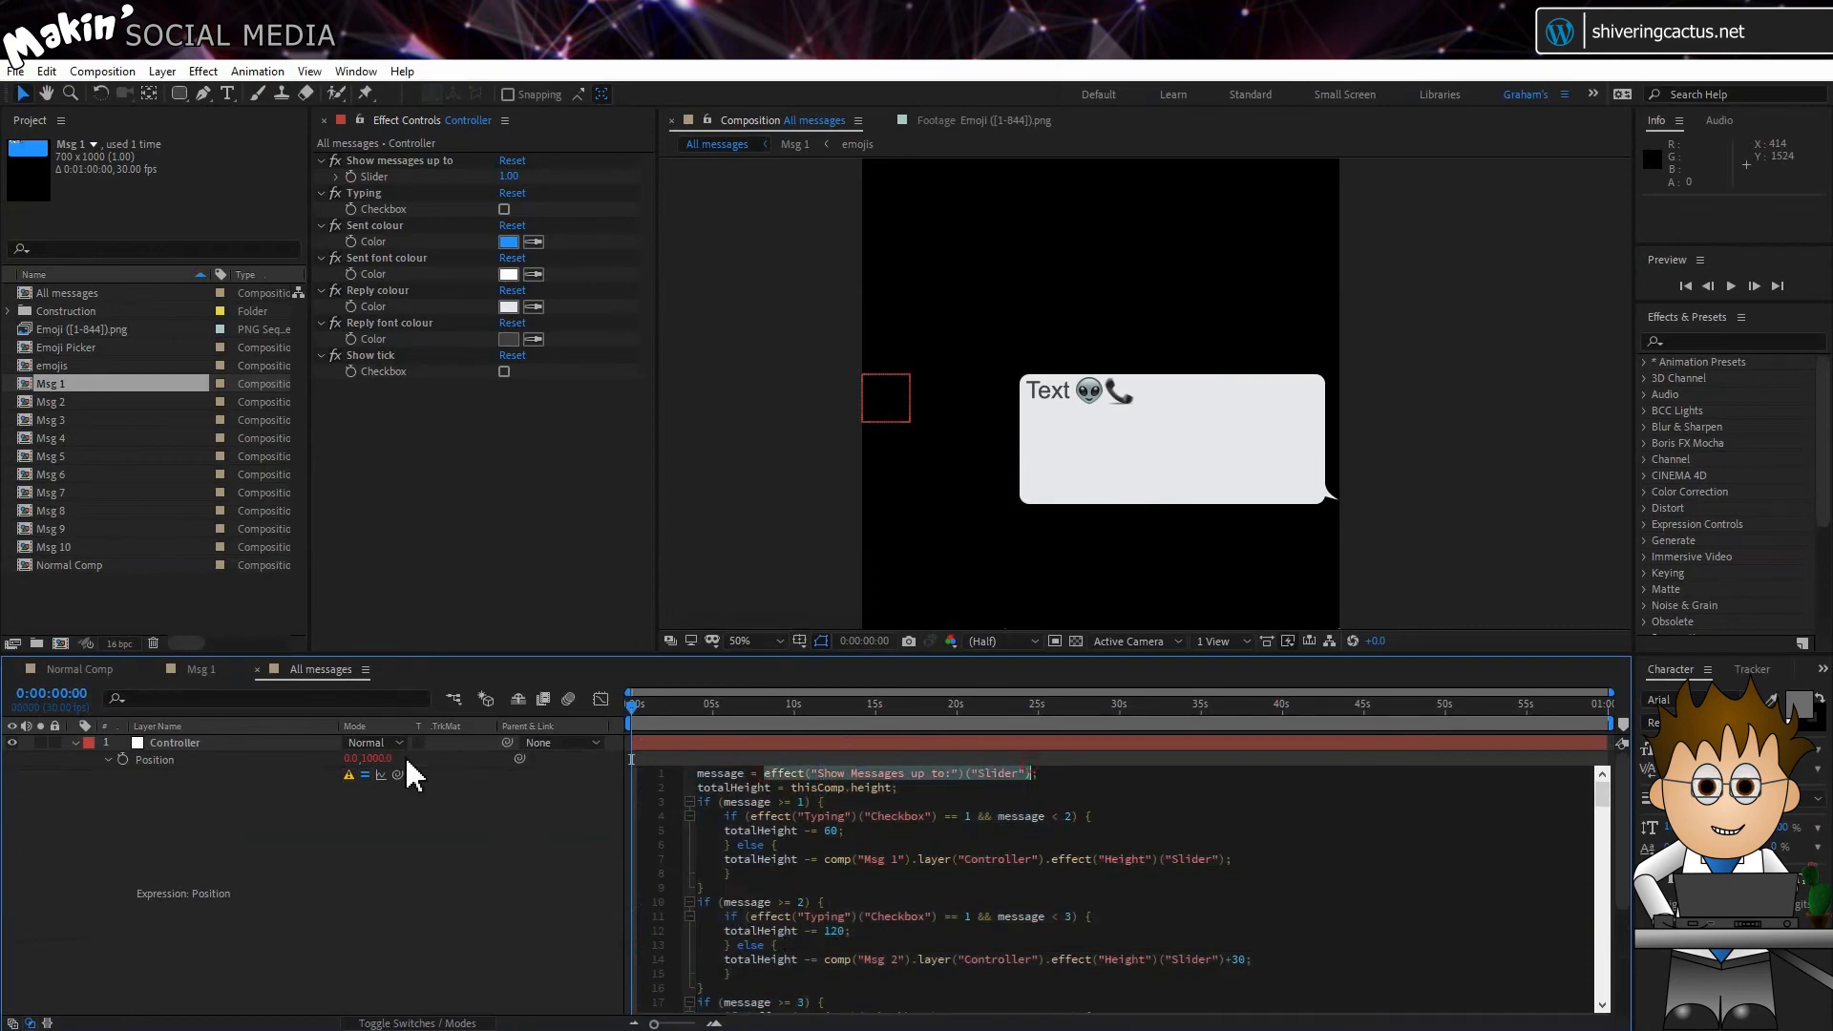
left_click_drag(397, 773, 387, 178)
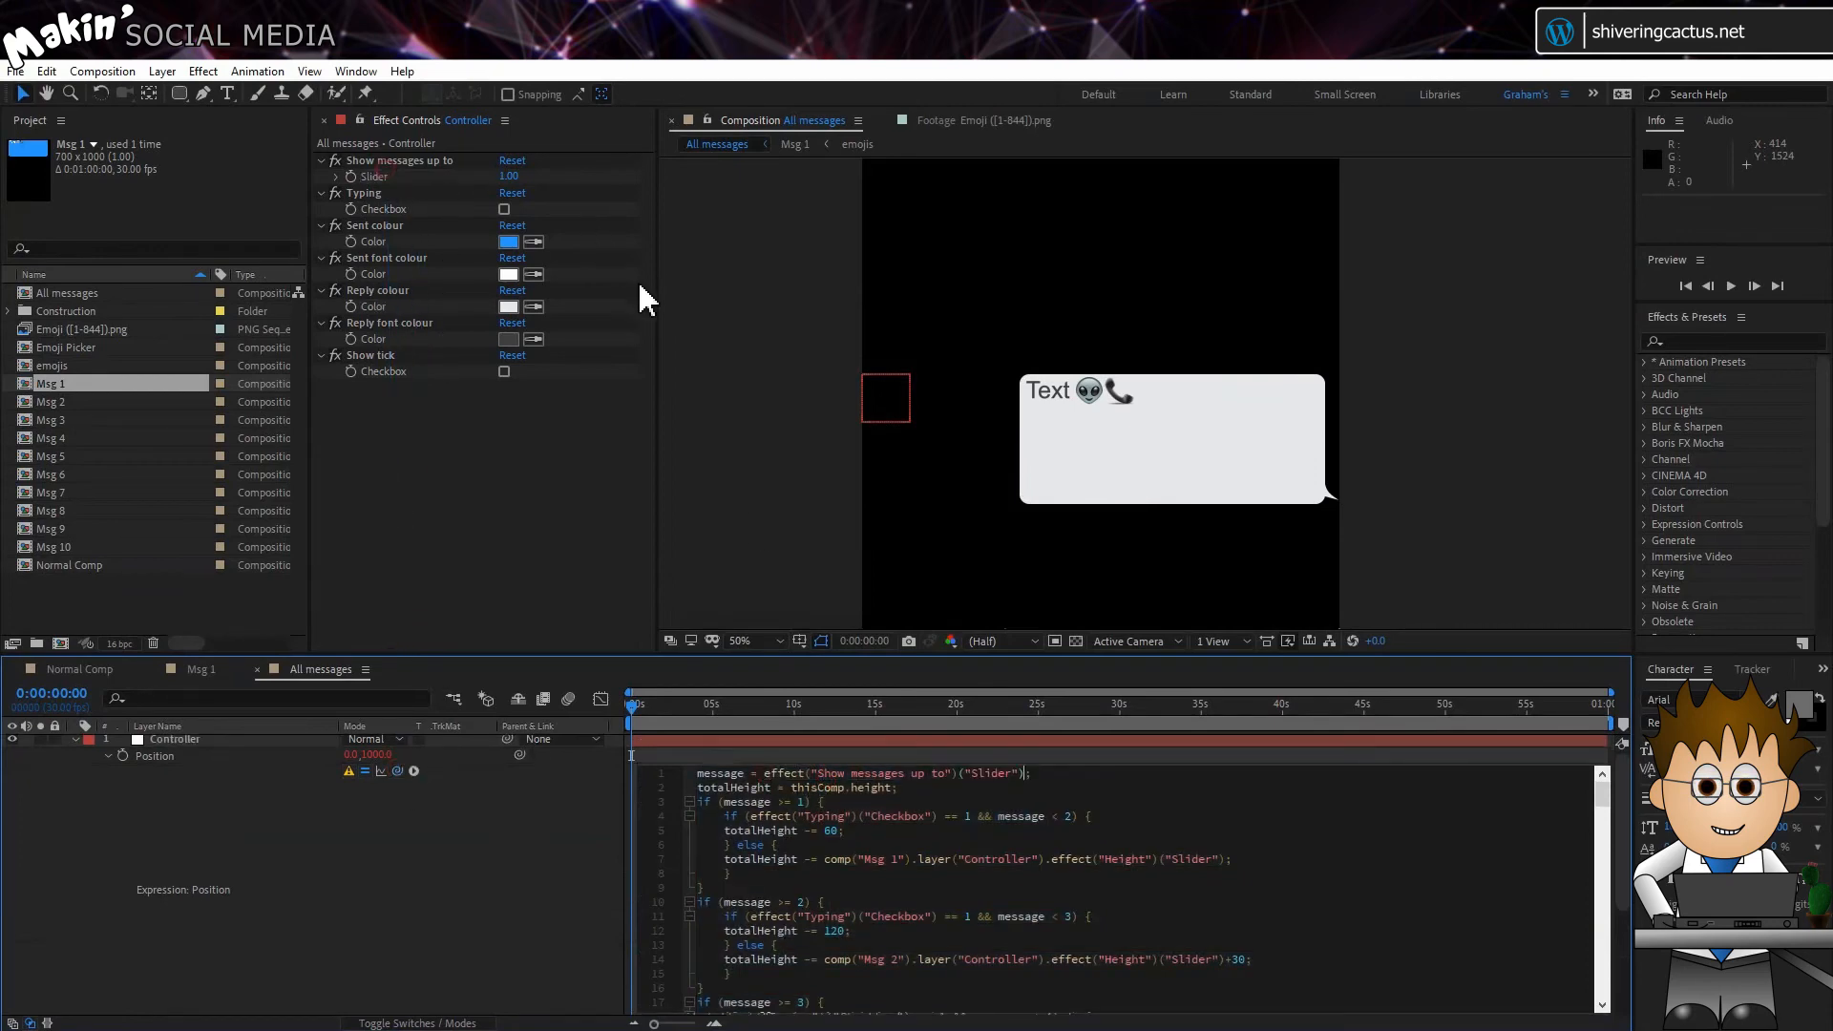
left_click(532, 802)
key("comma")
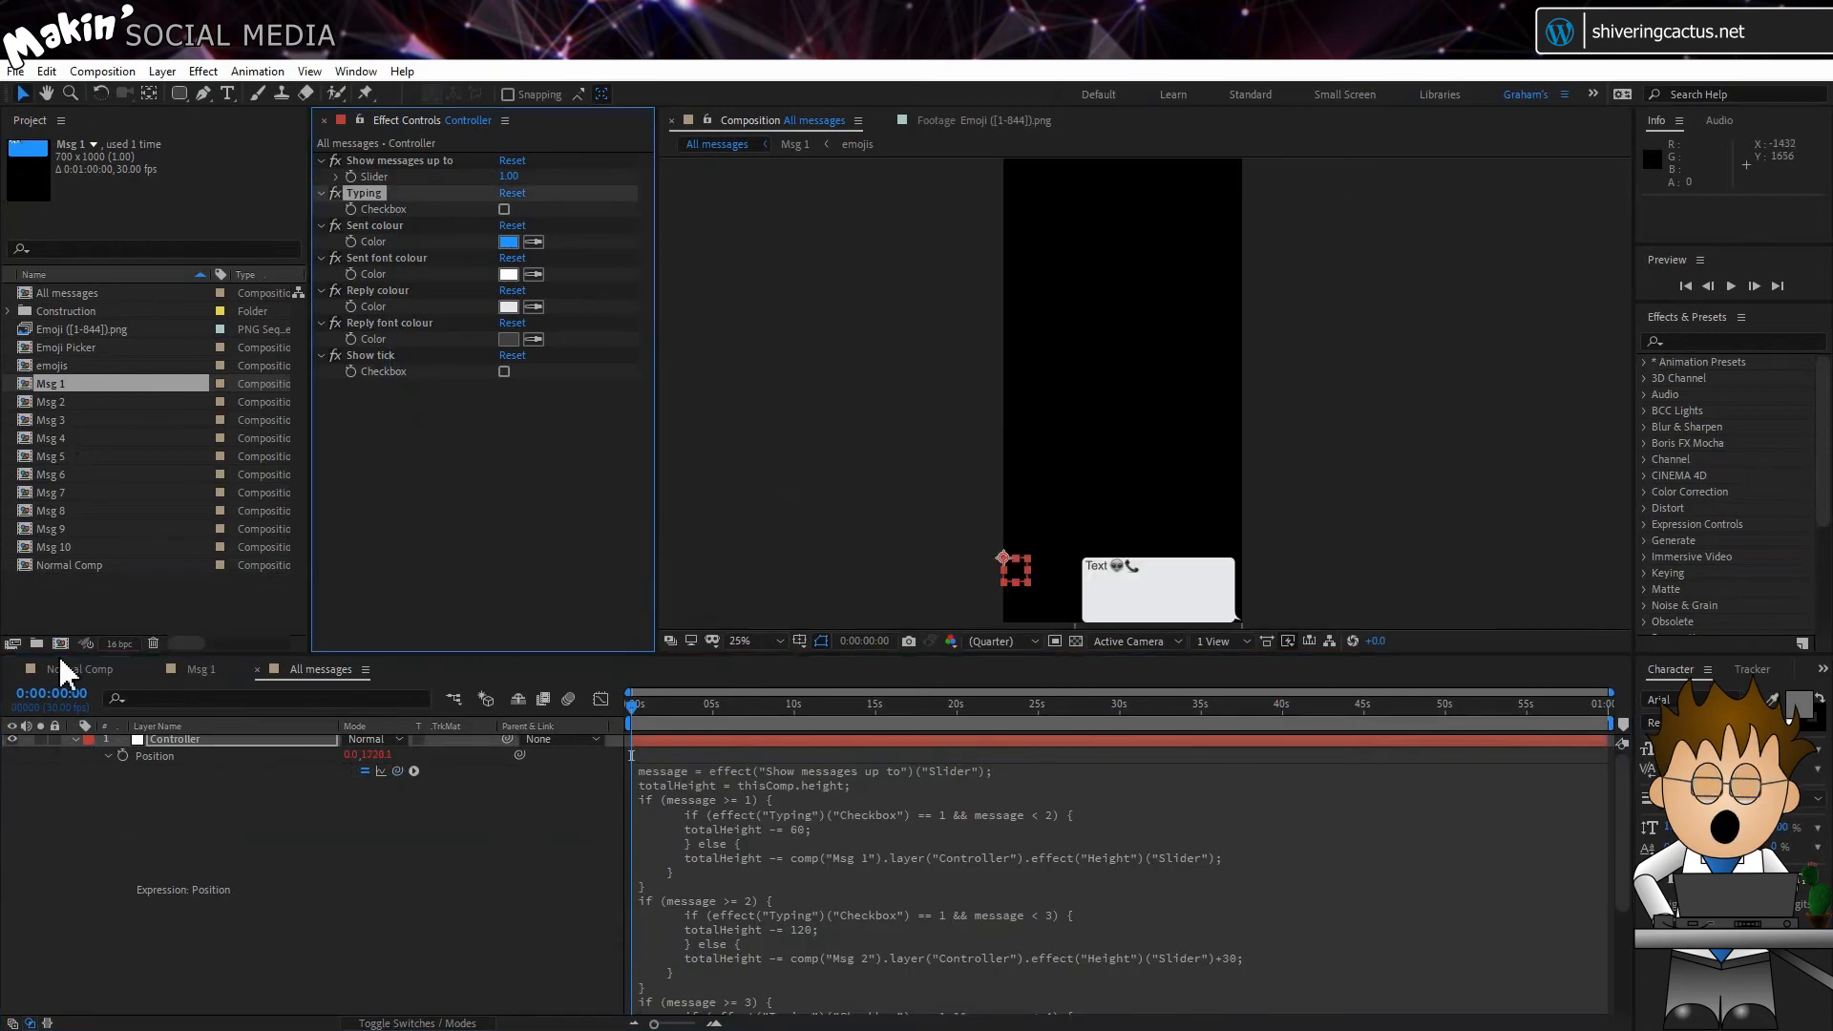
Step: Add the Msg 2 composition below Msg 1 in All messages and copy the Msg 1 layer's Opacity expression
left_click(76, 741)
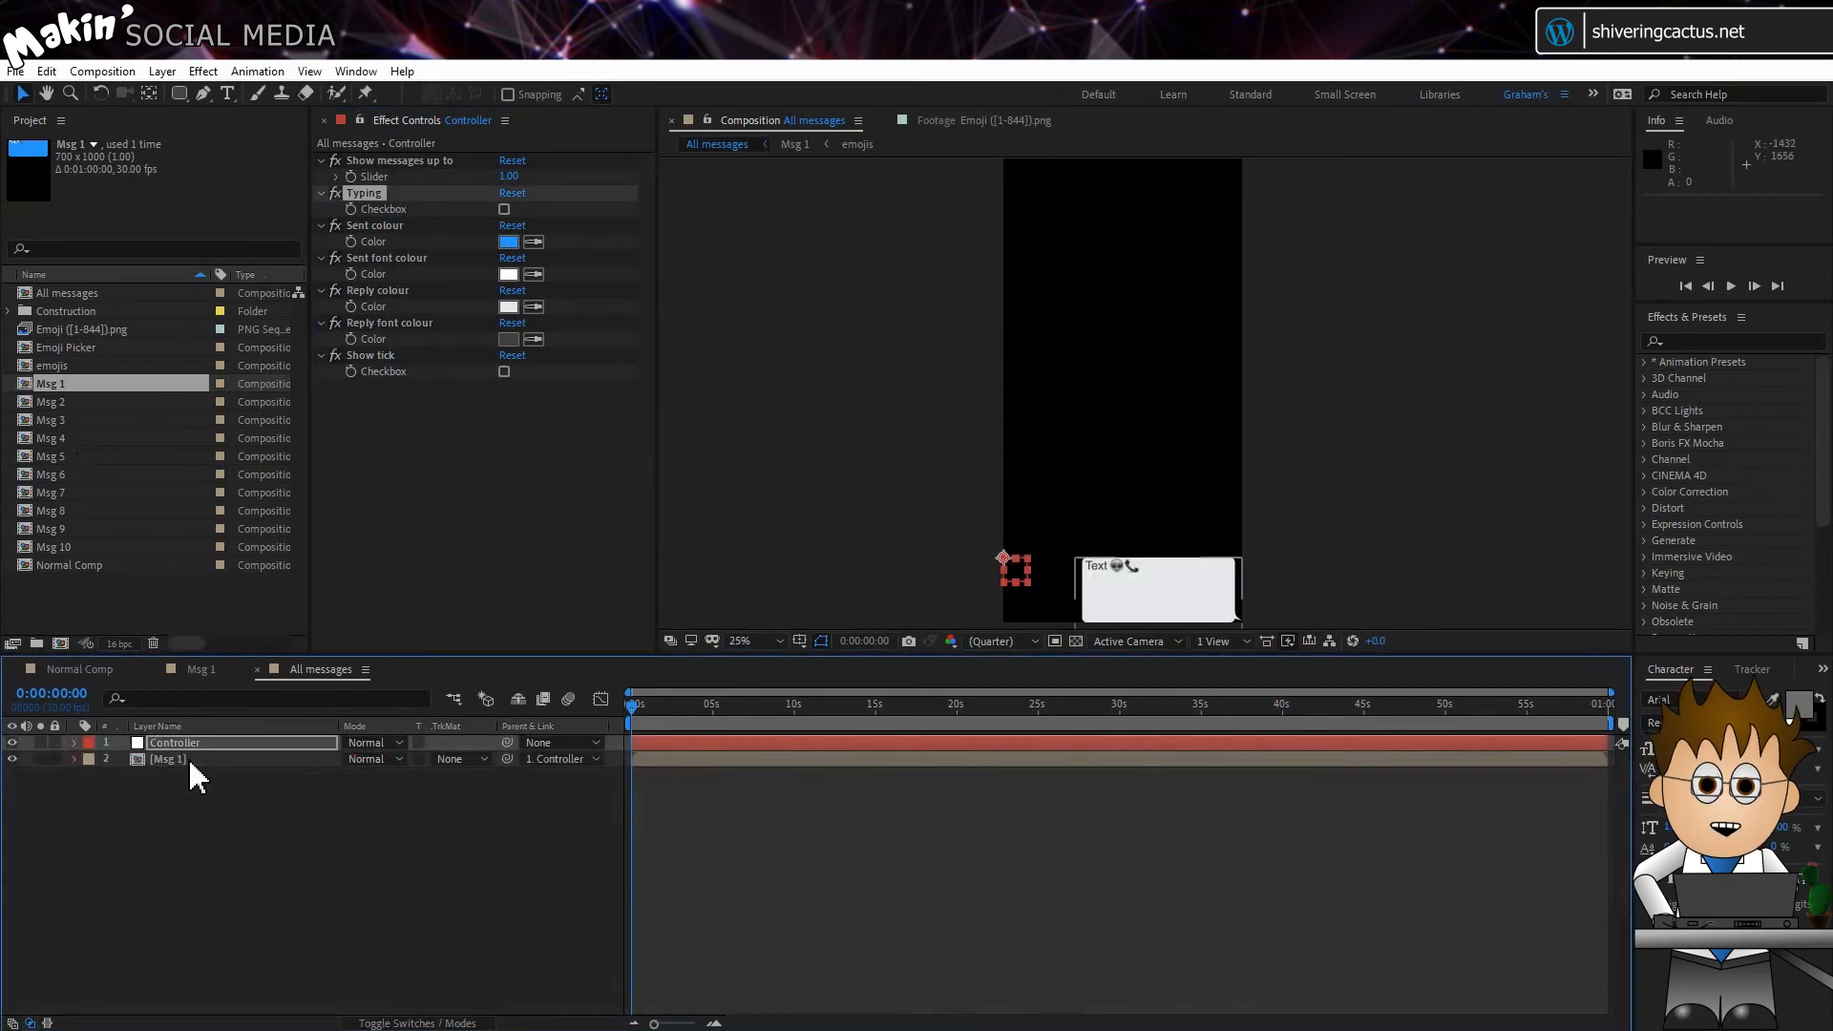
left_click_drag(50, 402, 181, 786)
left_click(175, 762)
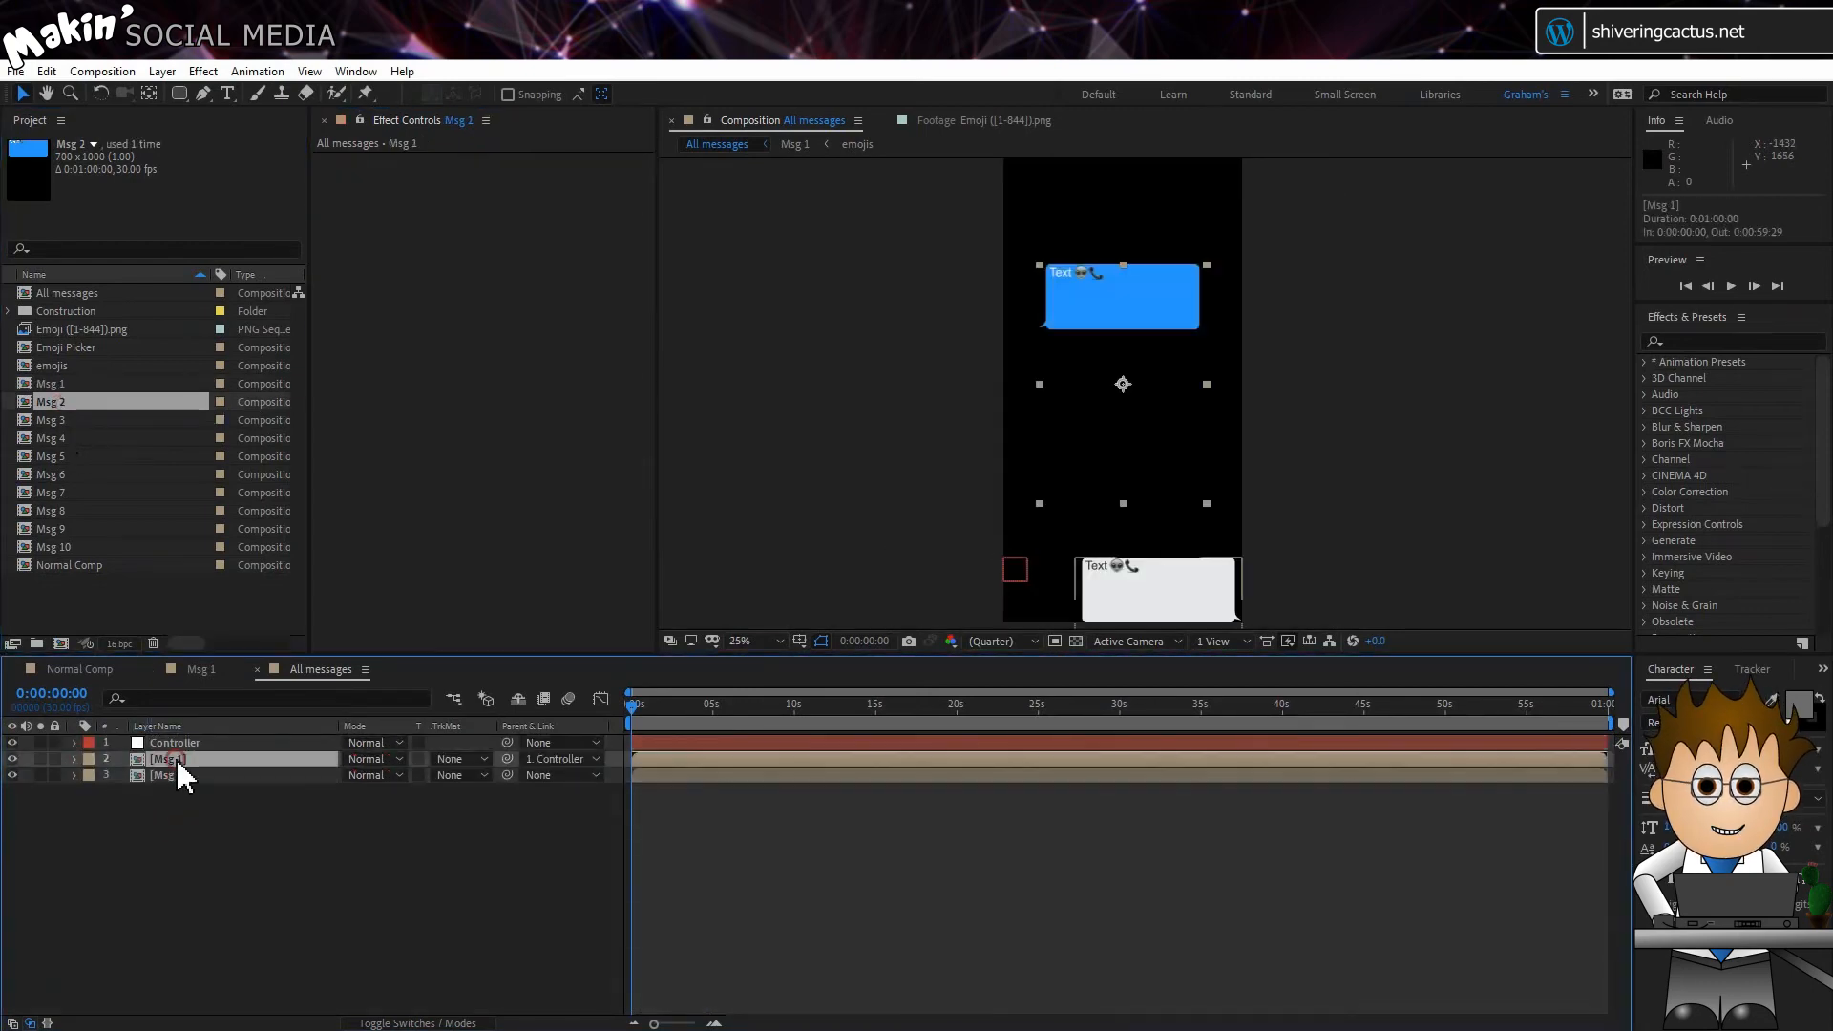
key("t")
left_click(108, 776)
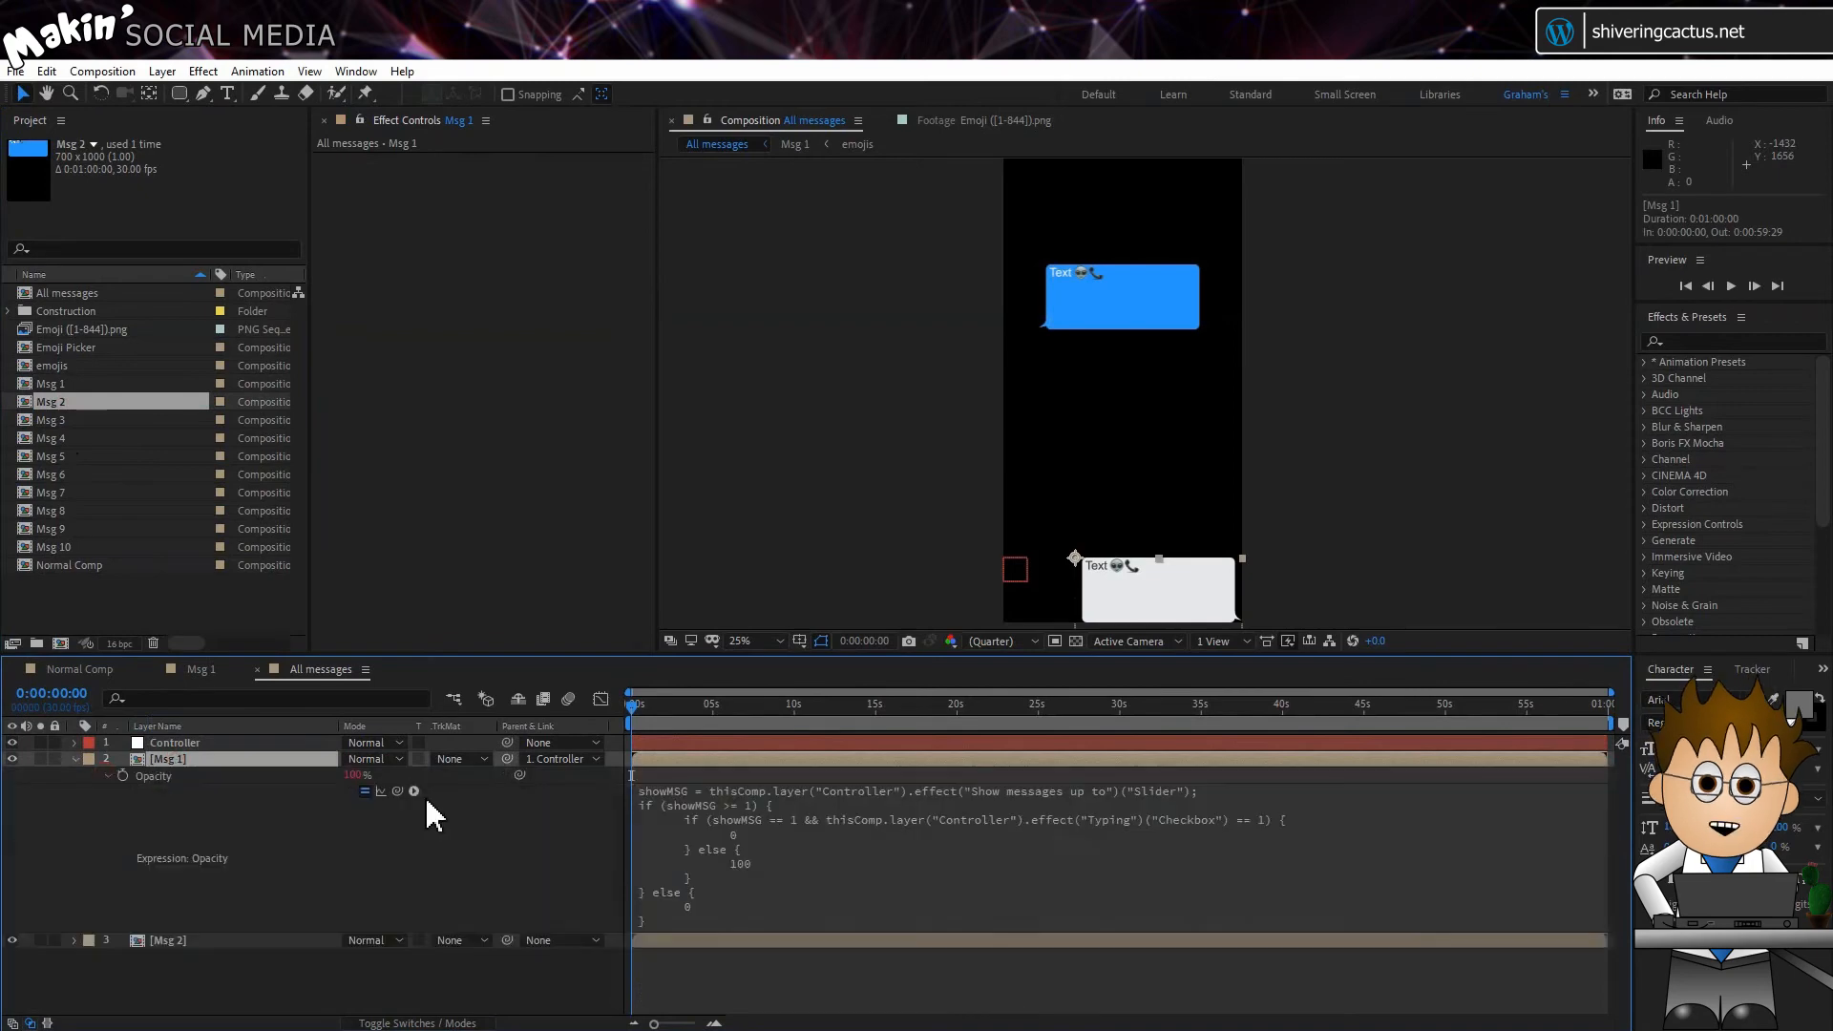
left_click(676, 808)
left_click(196, 931)
Step: Paste the copied Msg 1 Opacity expression into the Msg 2 layer's Opacity
left_click(170, 954)
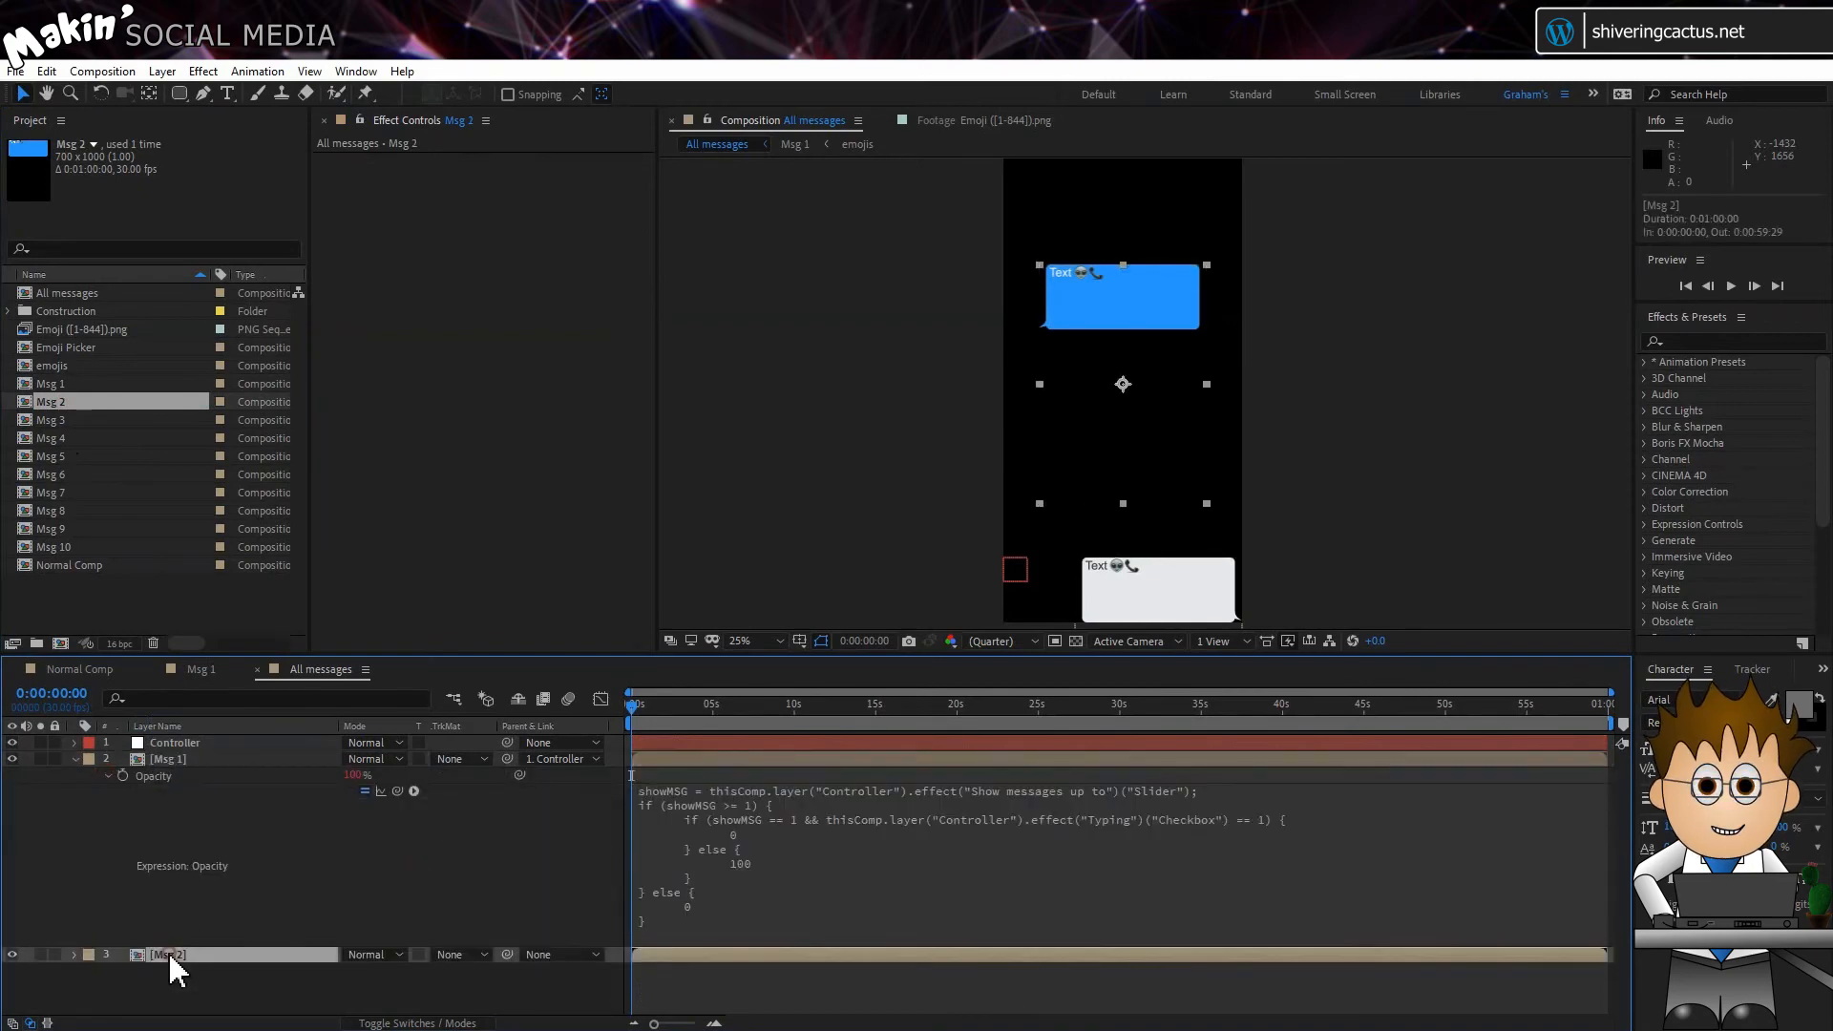
left_click(75, 759)
key("t")
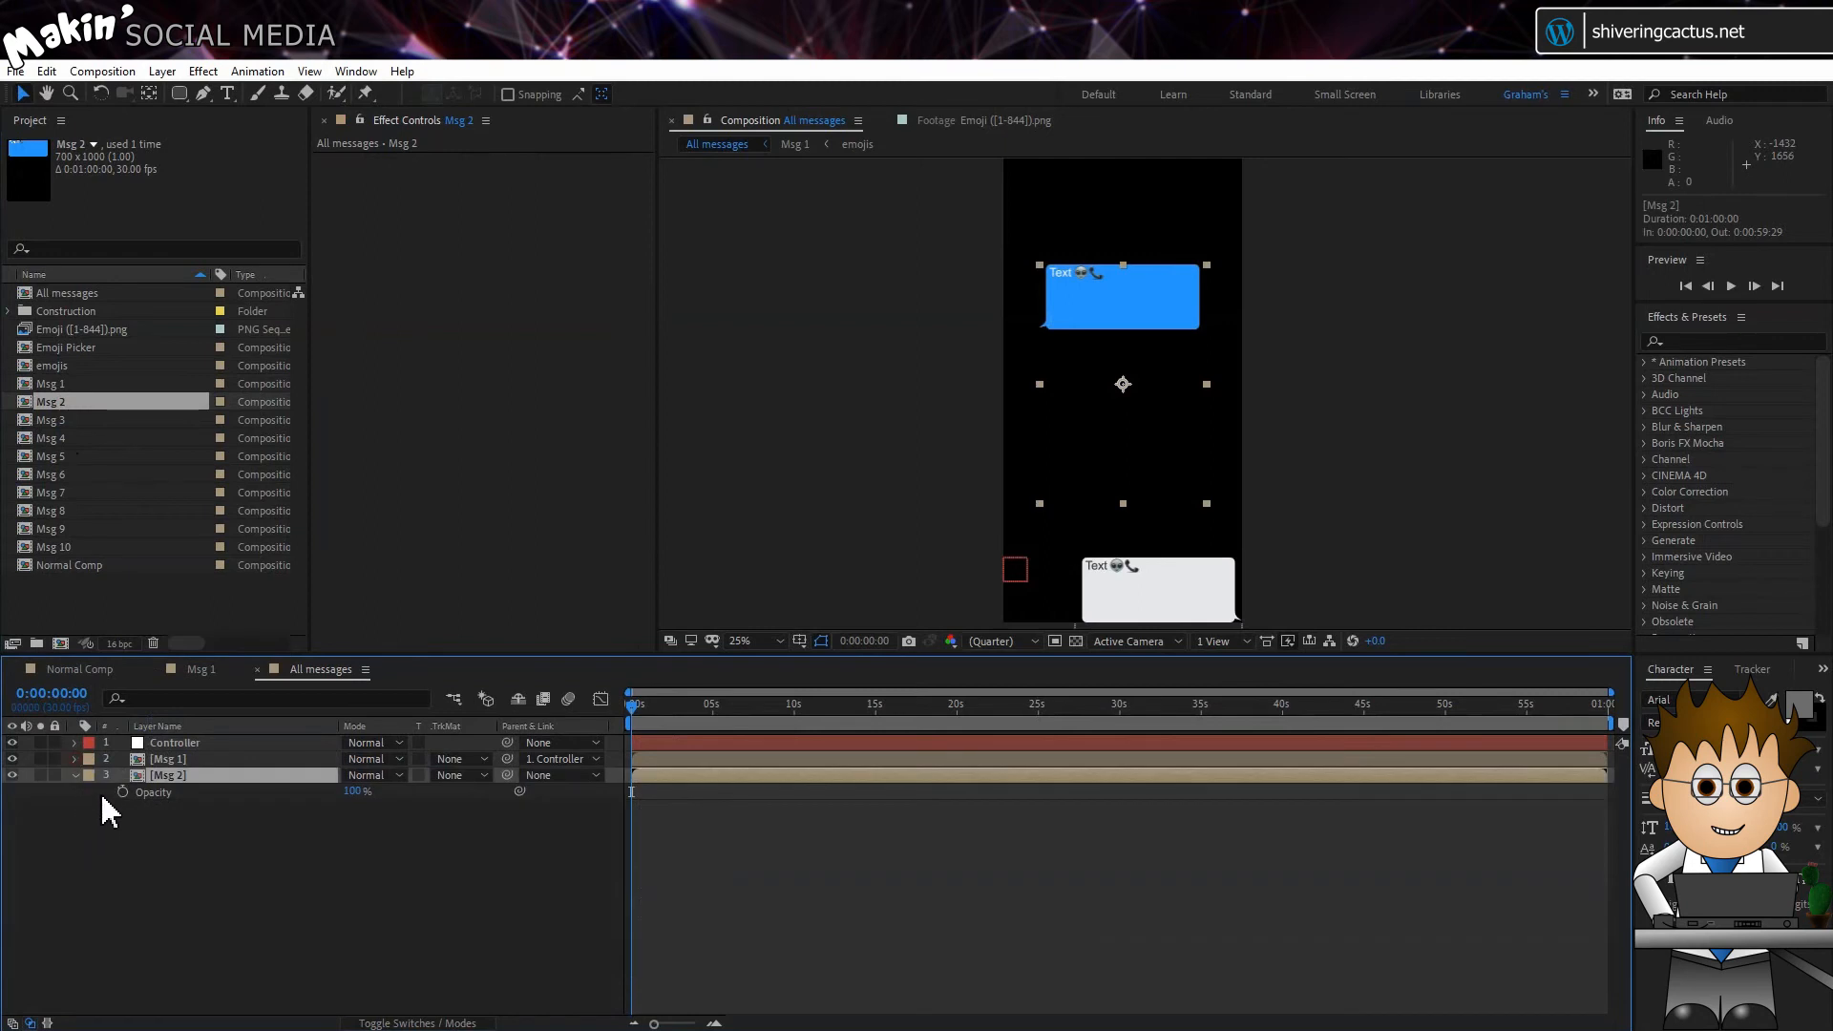
left_click(122, 793, "alt")
key("ctrl+v")
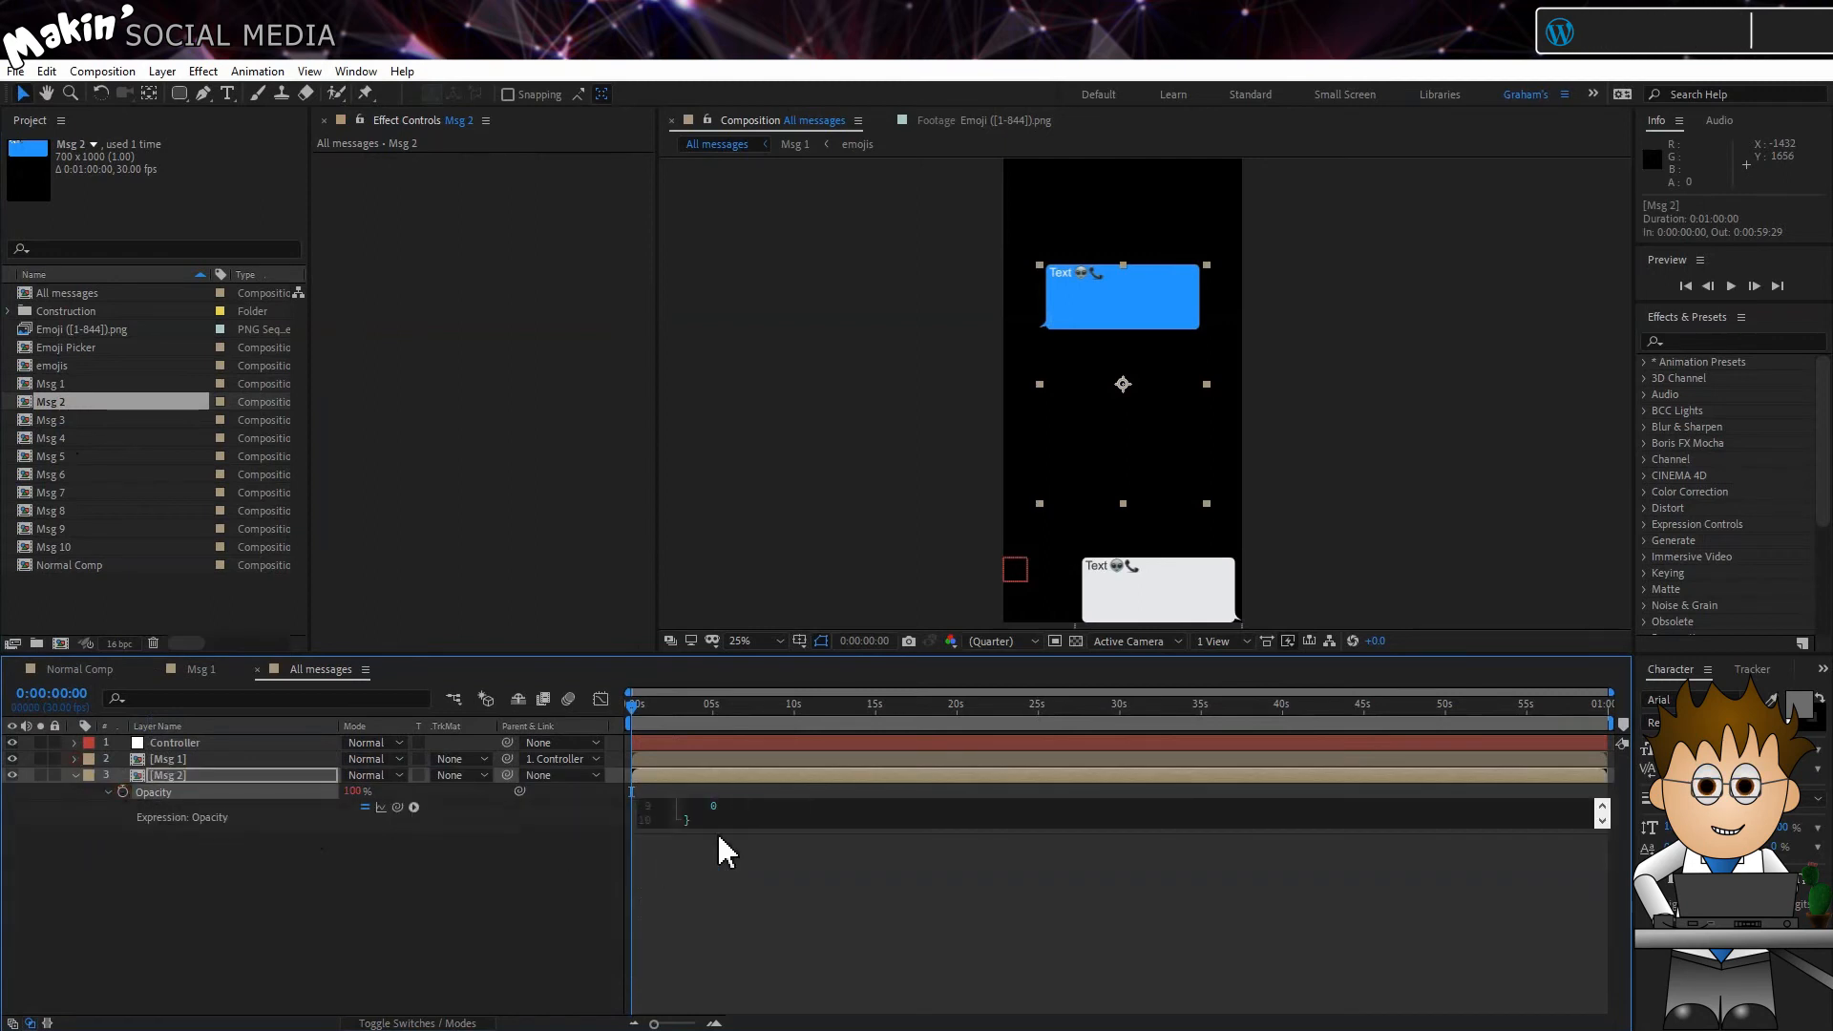
left_click(716, 829)
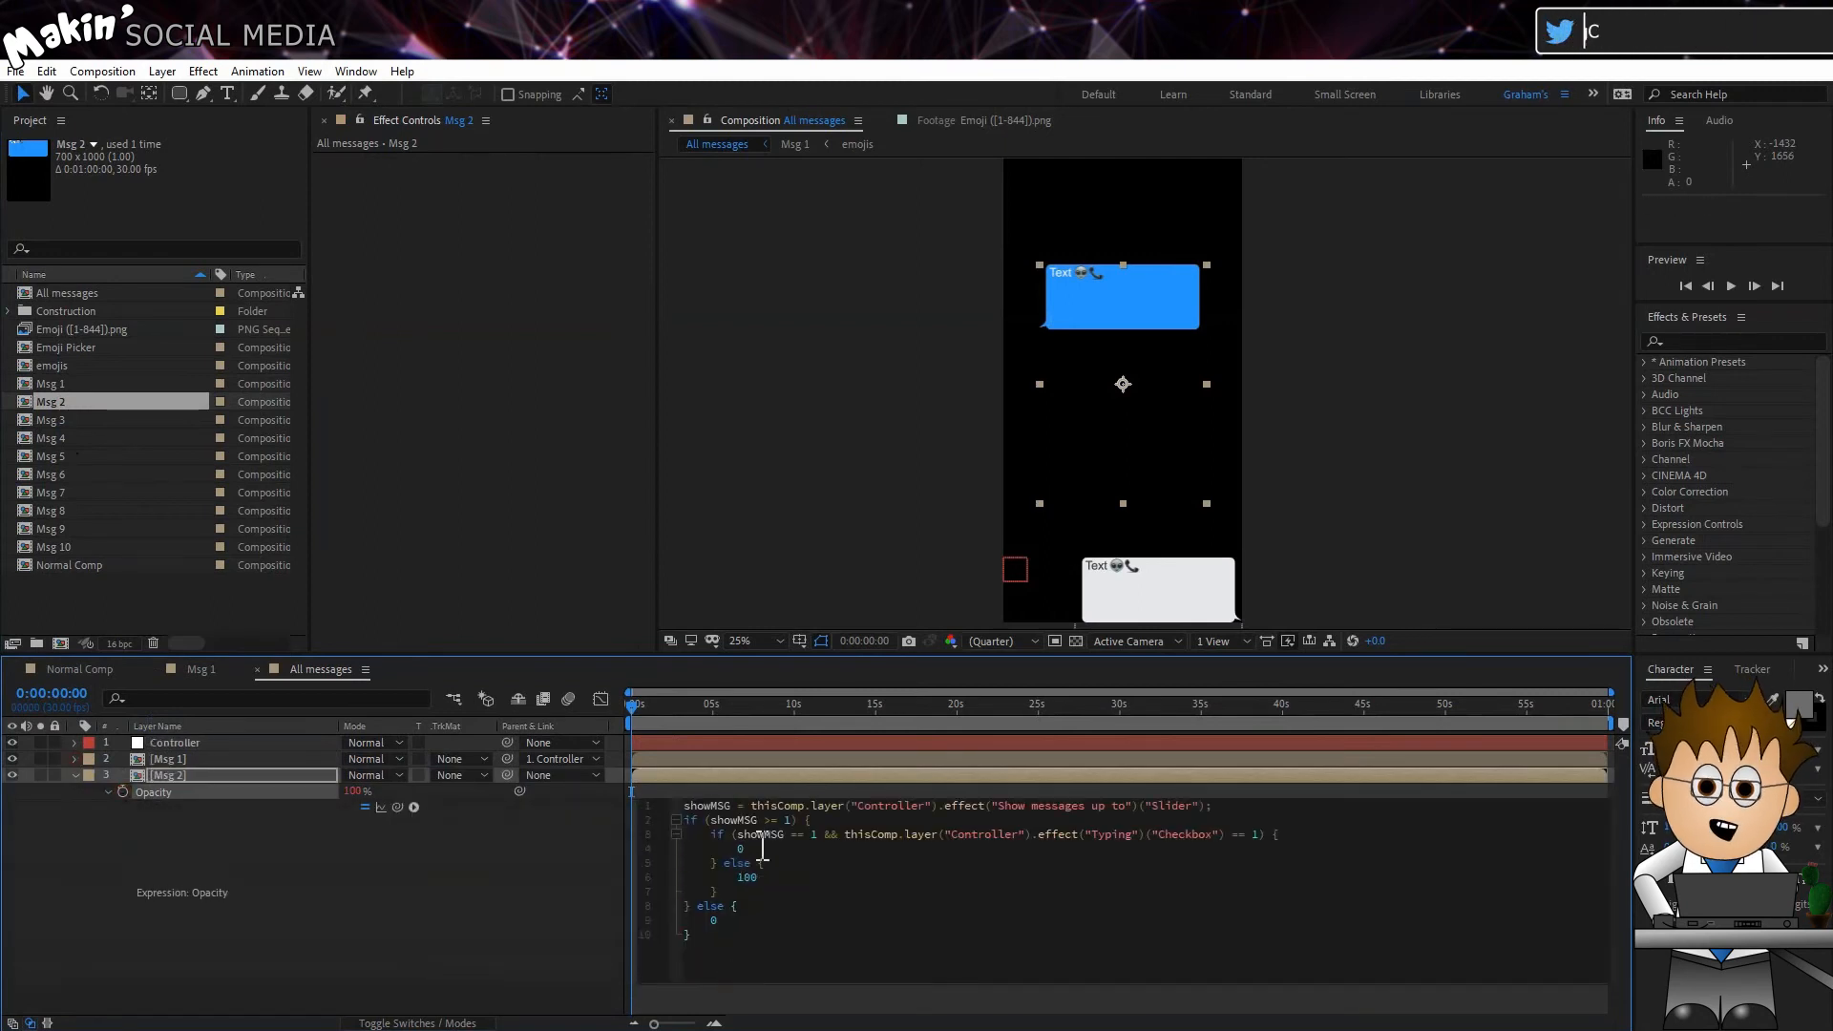
Step: Change both showMSG comparisons in the Msg 2 Opacity expression to 2
left_click(788, 828)
key("BackSpace")
type("2")
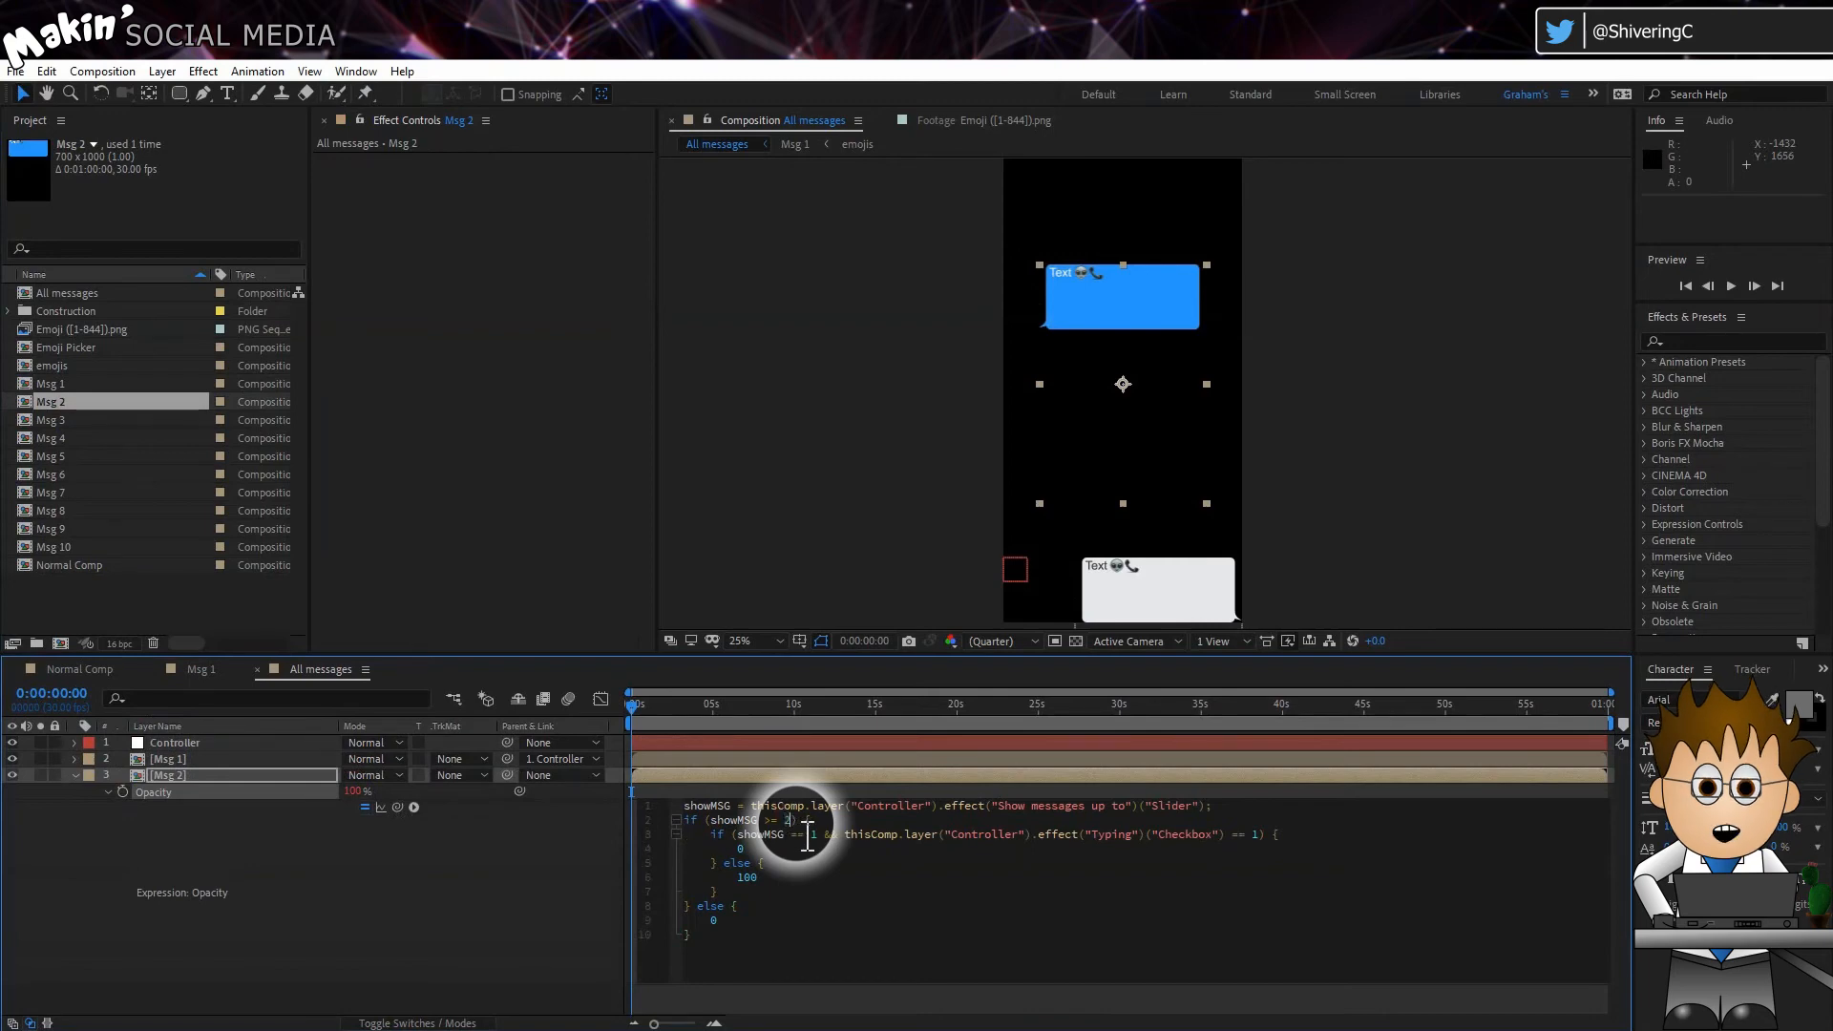
key("BackSpace")
type("2")
left_click(605, 871)
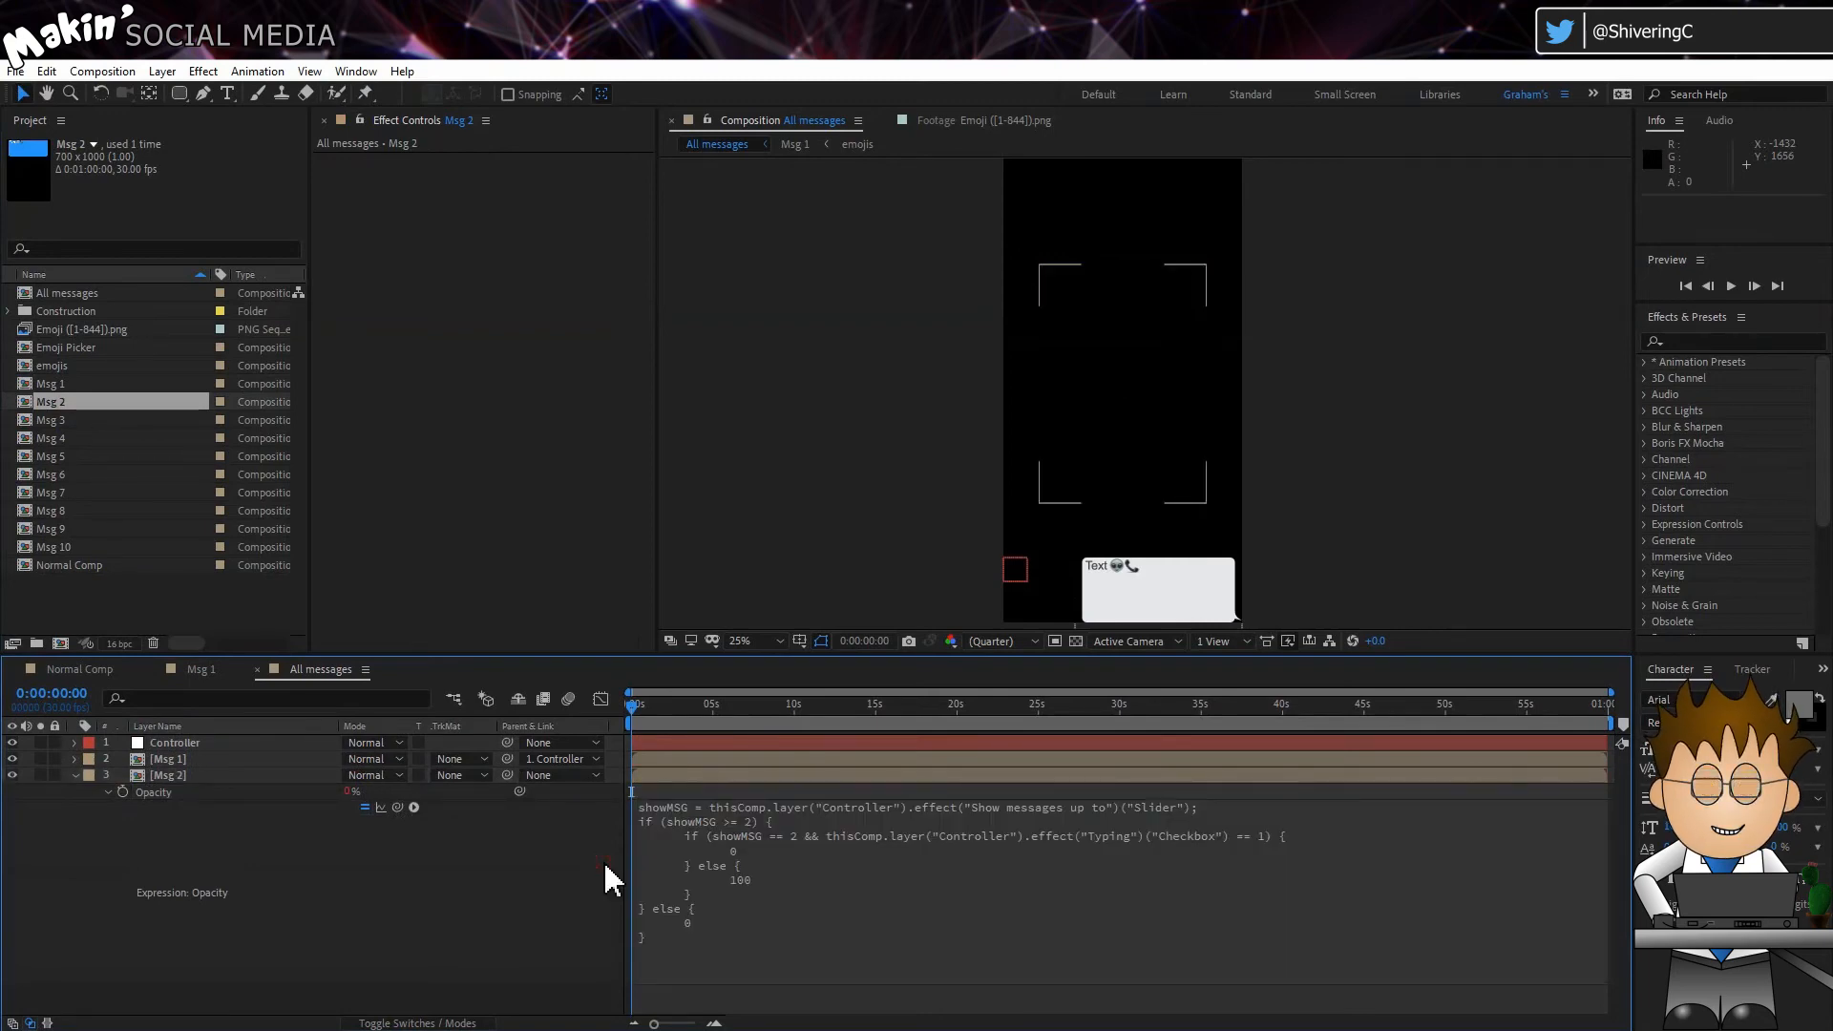
Step: Parent the Msg 2 layer to the Controller and set its Anchor Point to 0, 0
left_click_drag(507, 774, 225, 747)
left_click(220, 774)
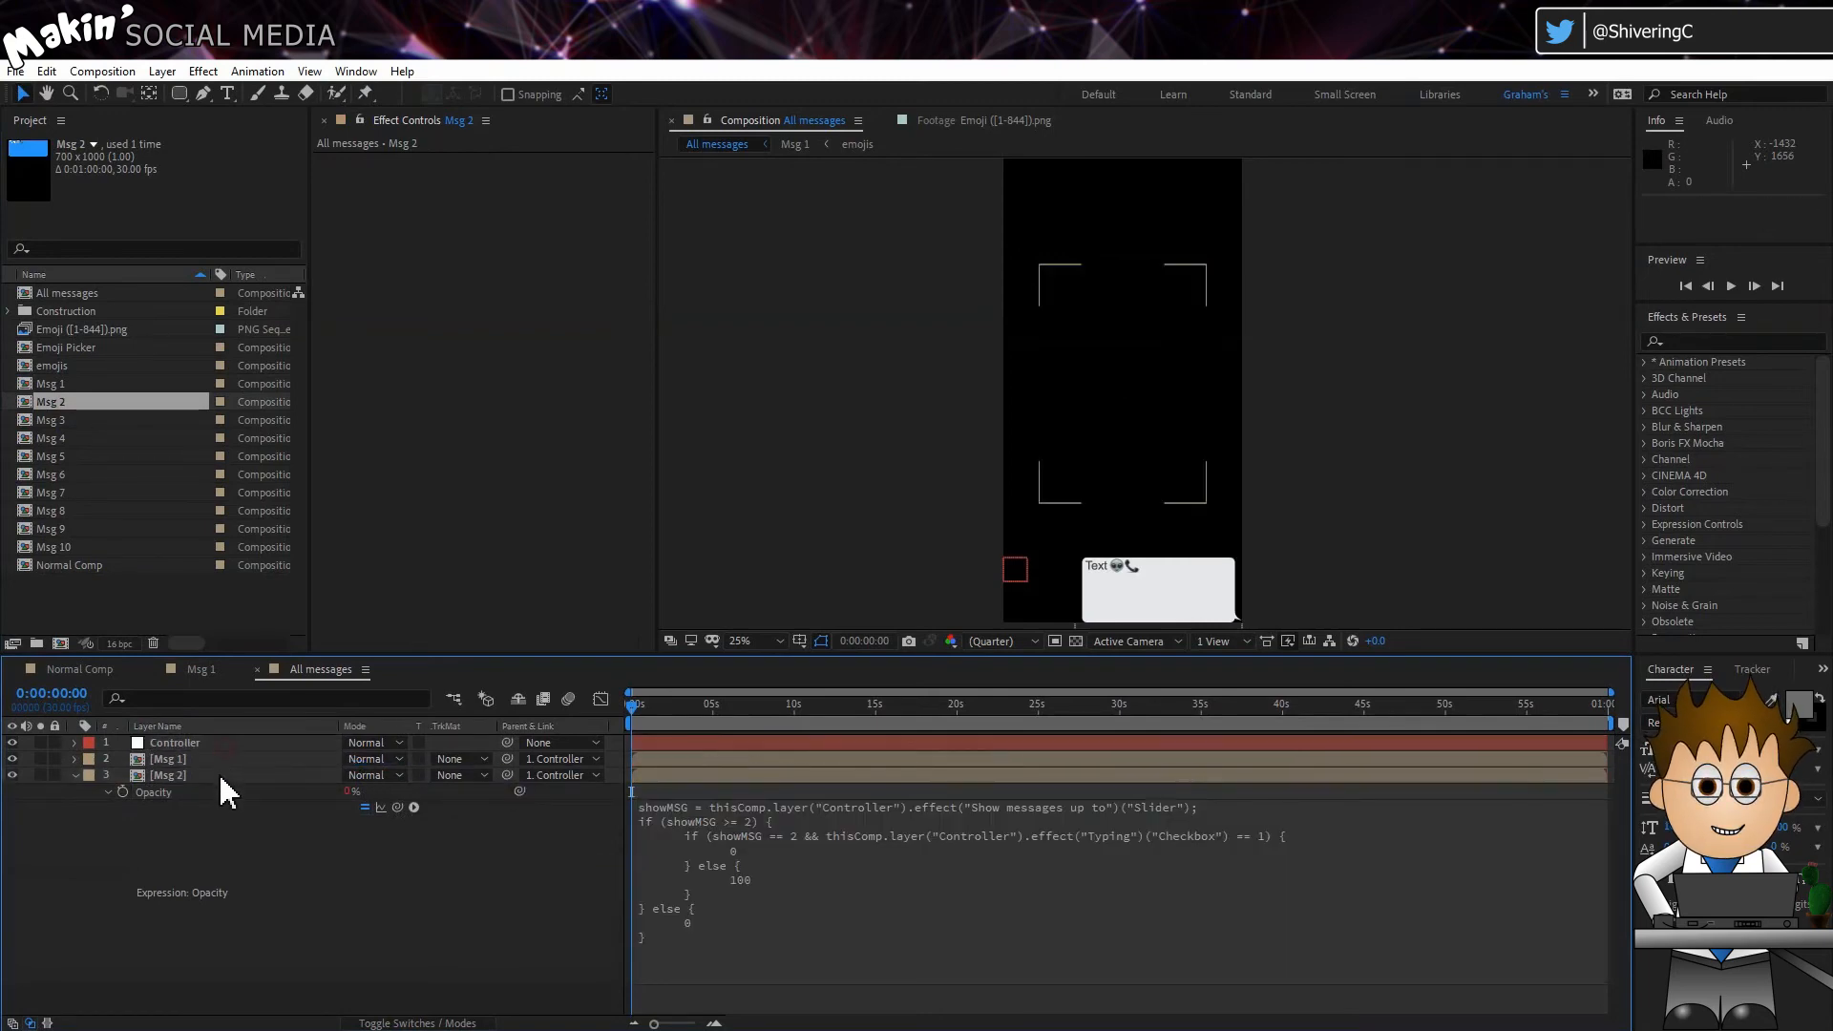
key("a")
left_click(353, 791)
type("0")
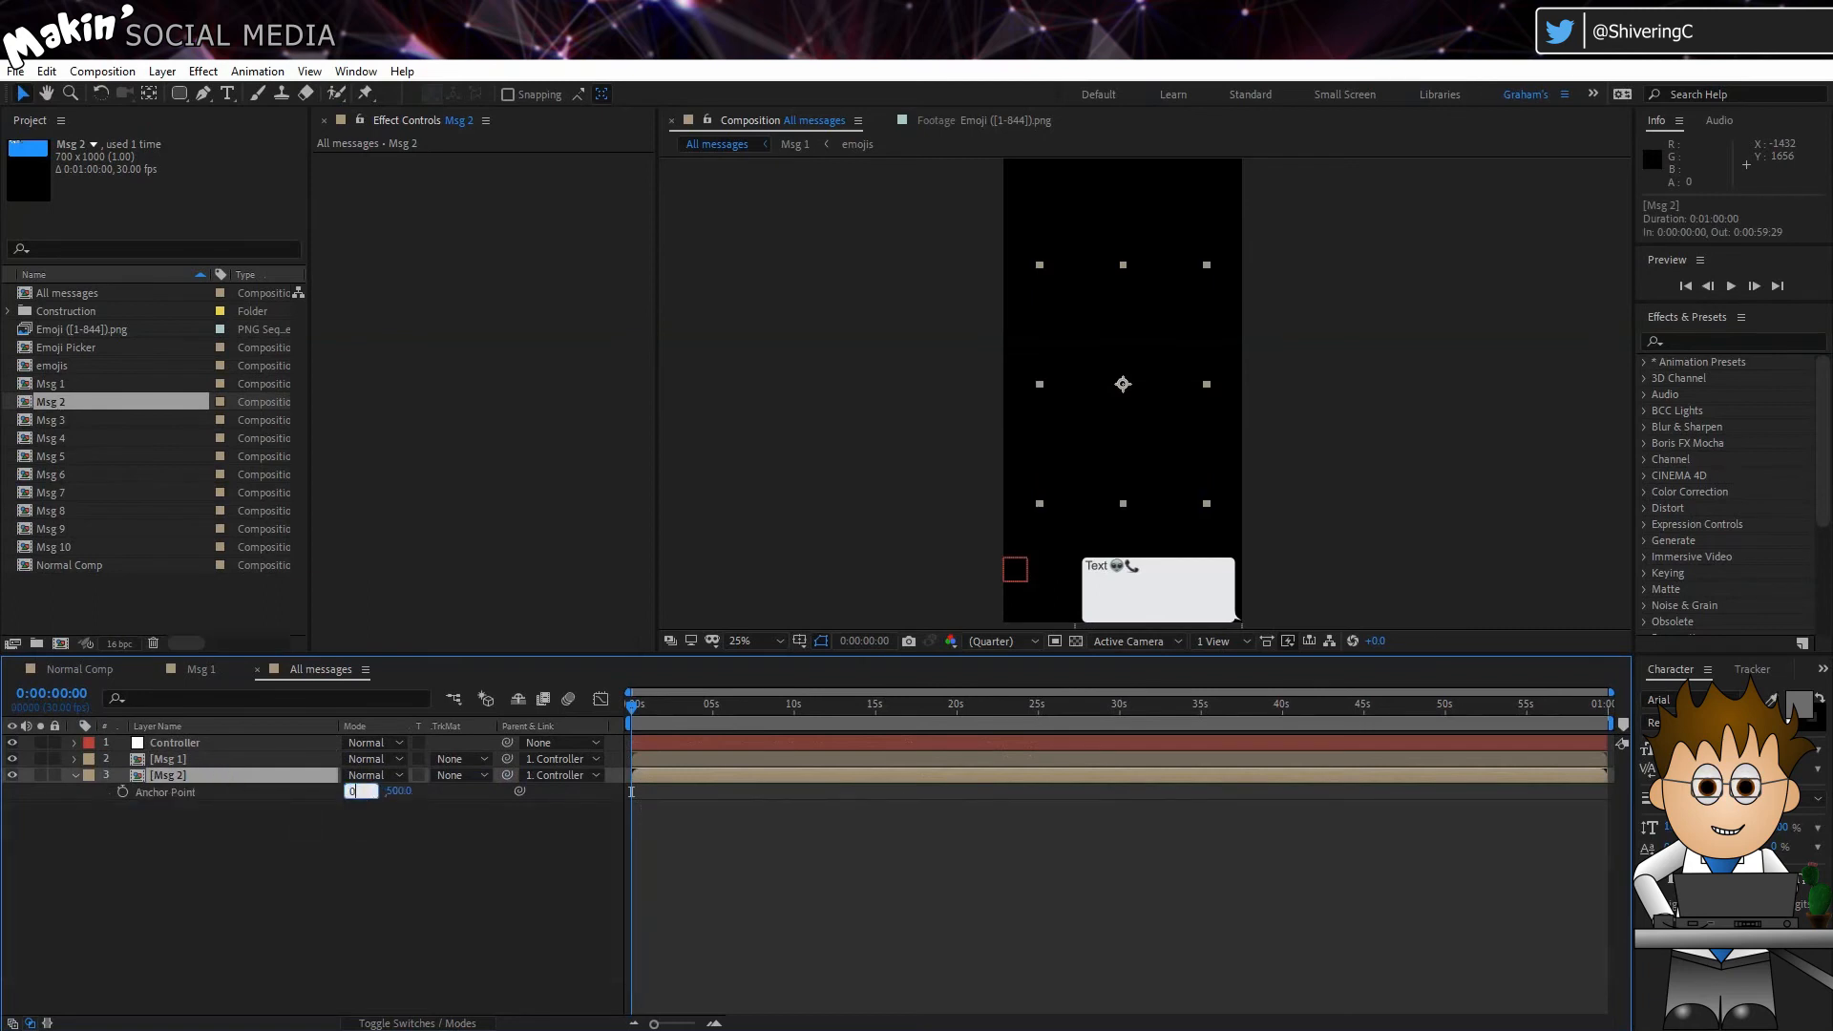
key("Tab")
type("0")
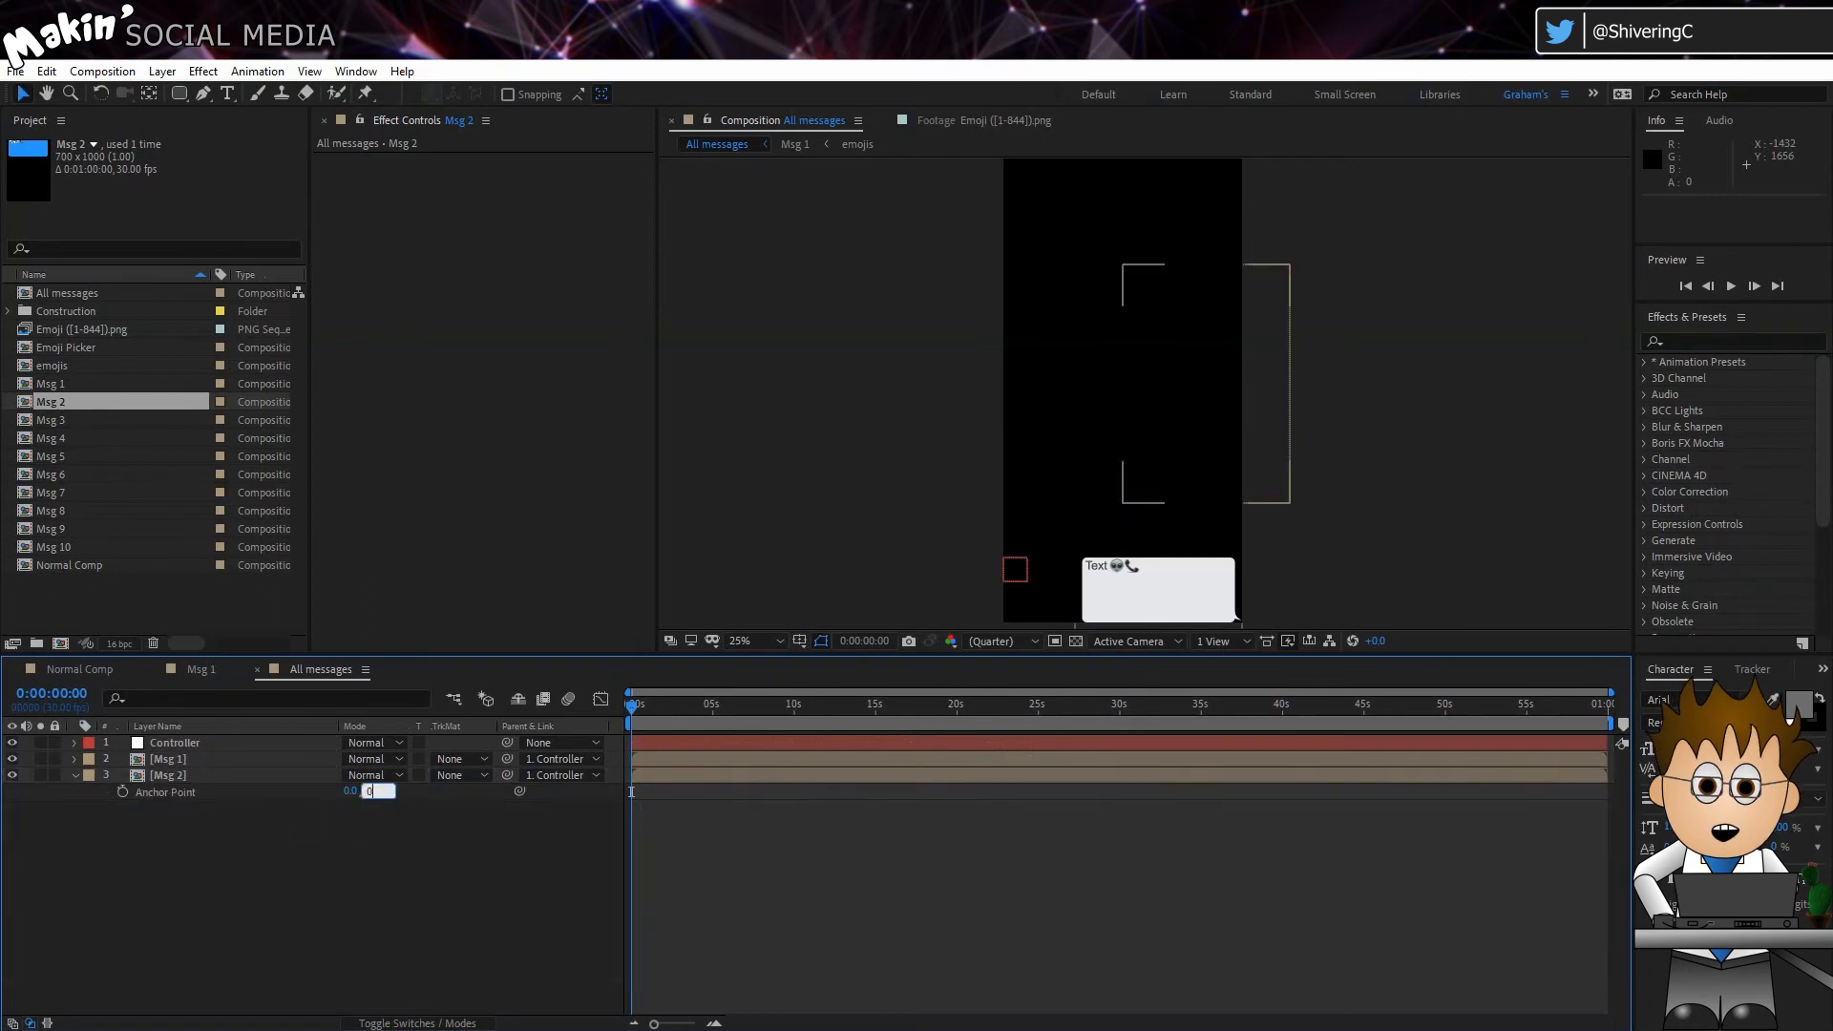
key("Return")
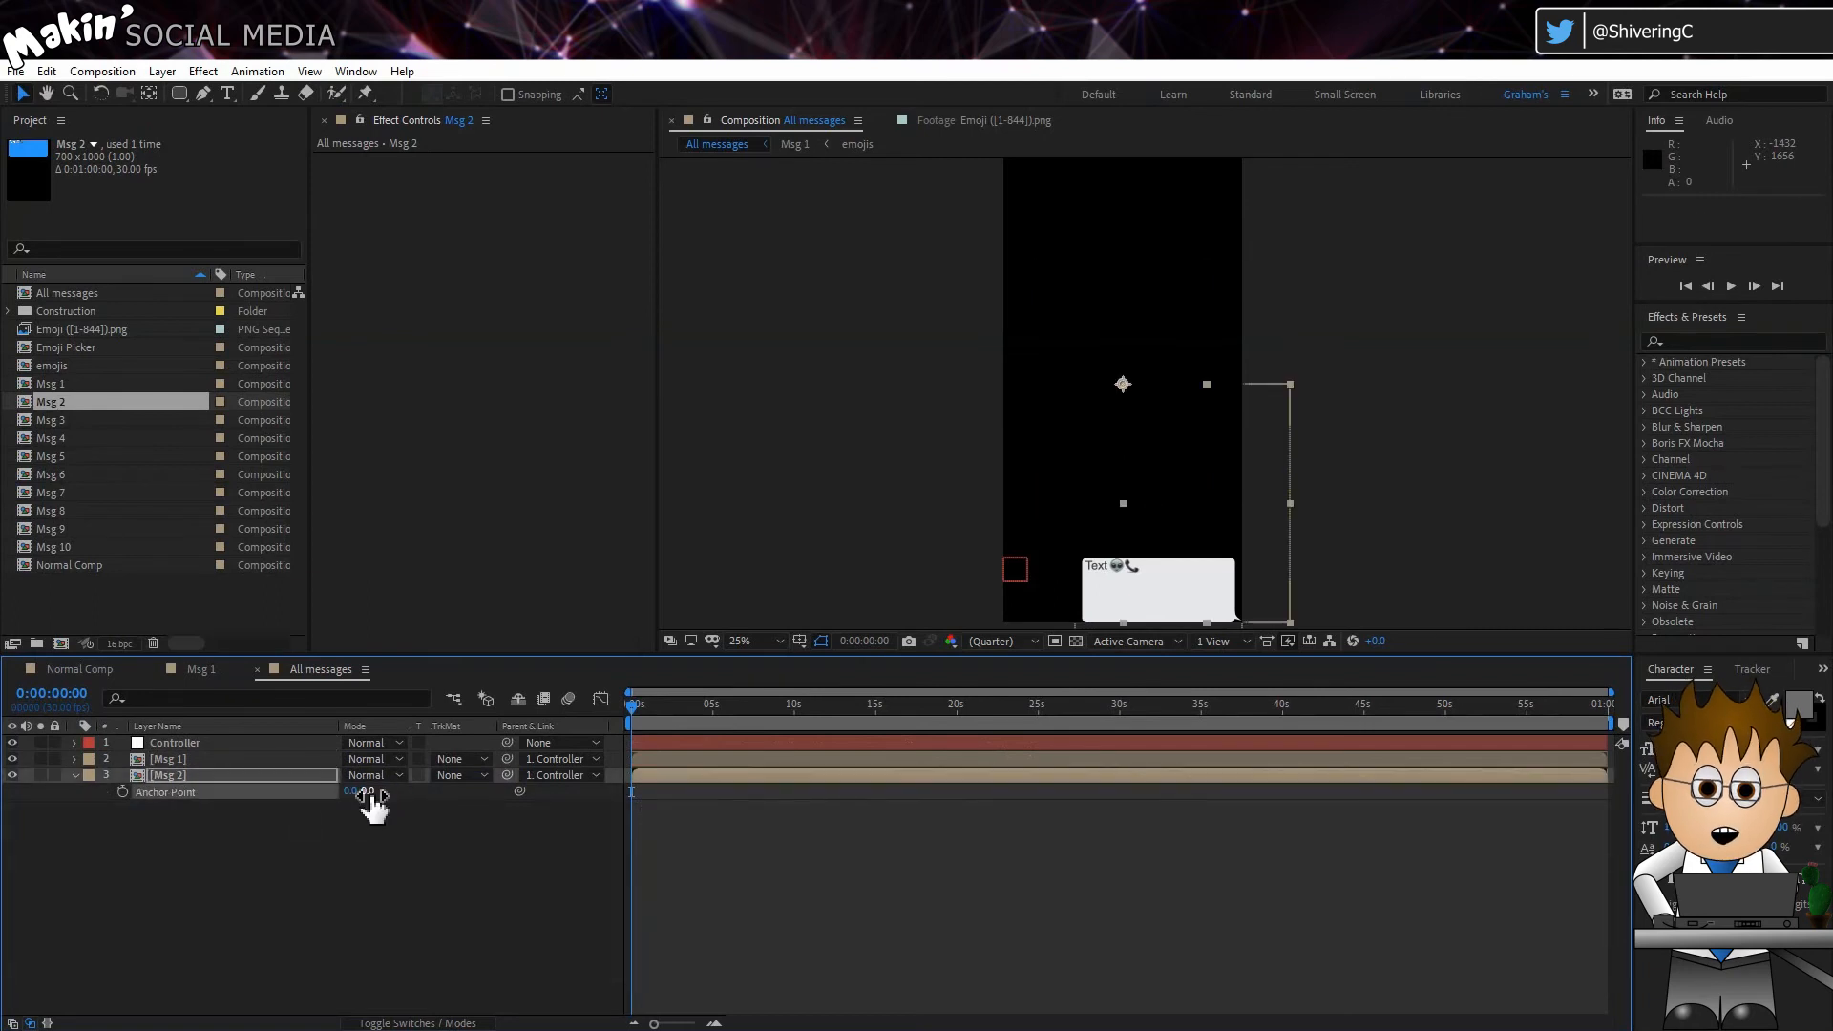
Step: Reveal the Msg 2 layer's Position in All messages and undock the Msg 2 composition's timeline as a floating window above it
left_click(264, 772)
key("p")
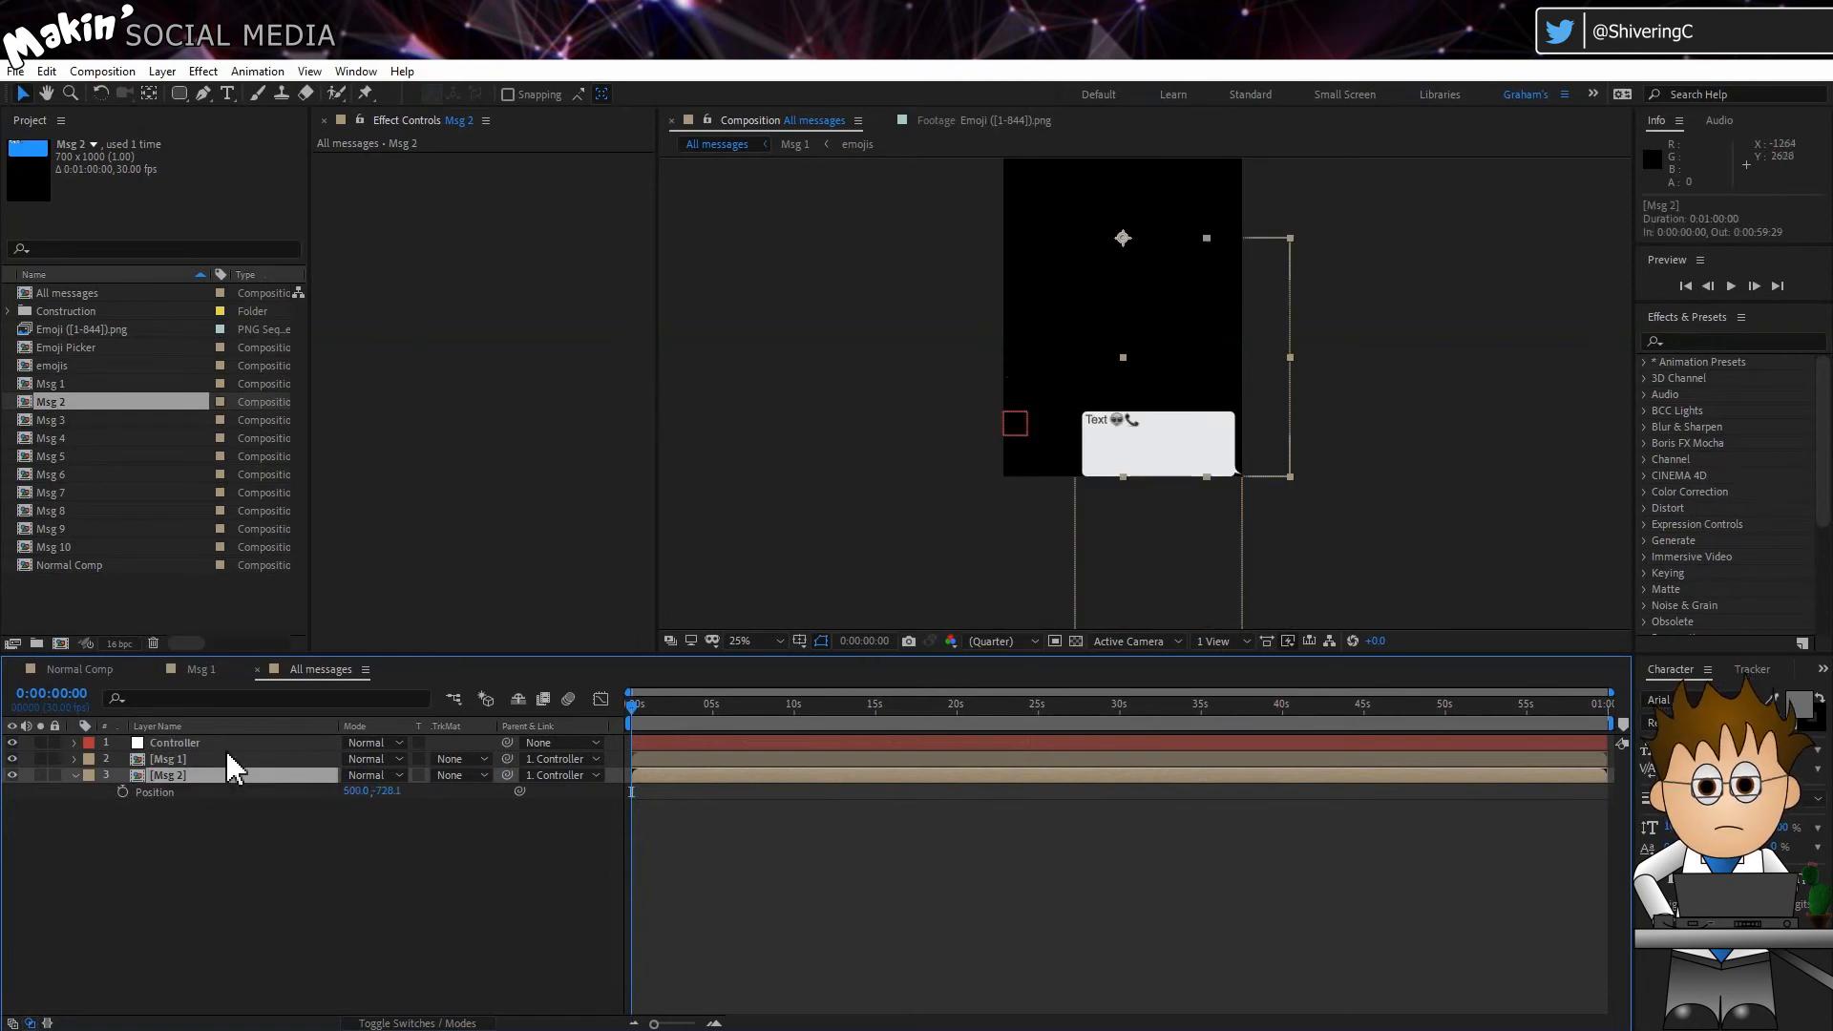
double_click(57, 401)
right_click(447, 671)
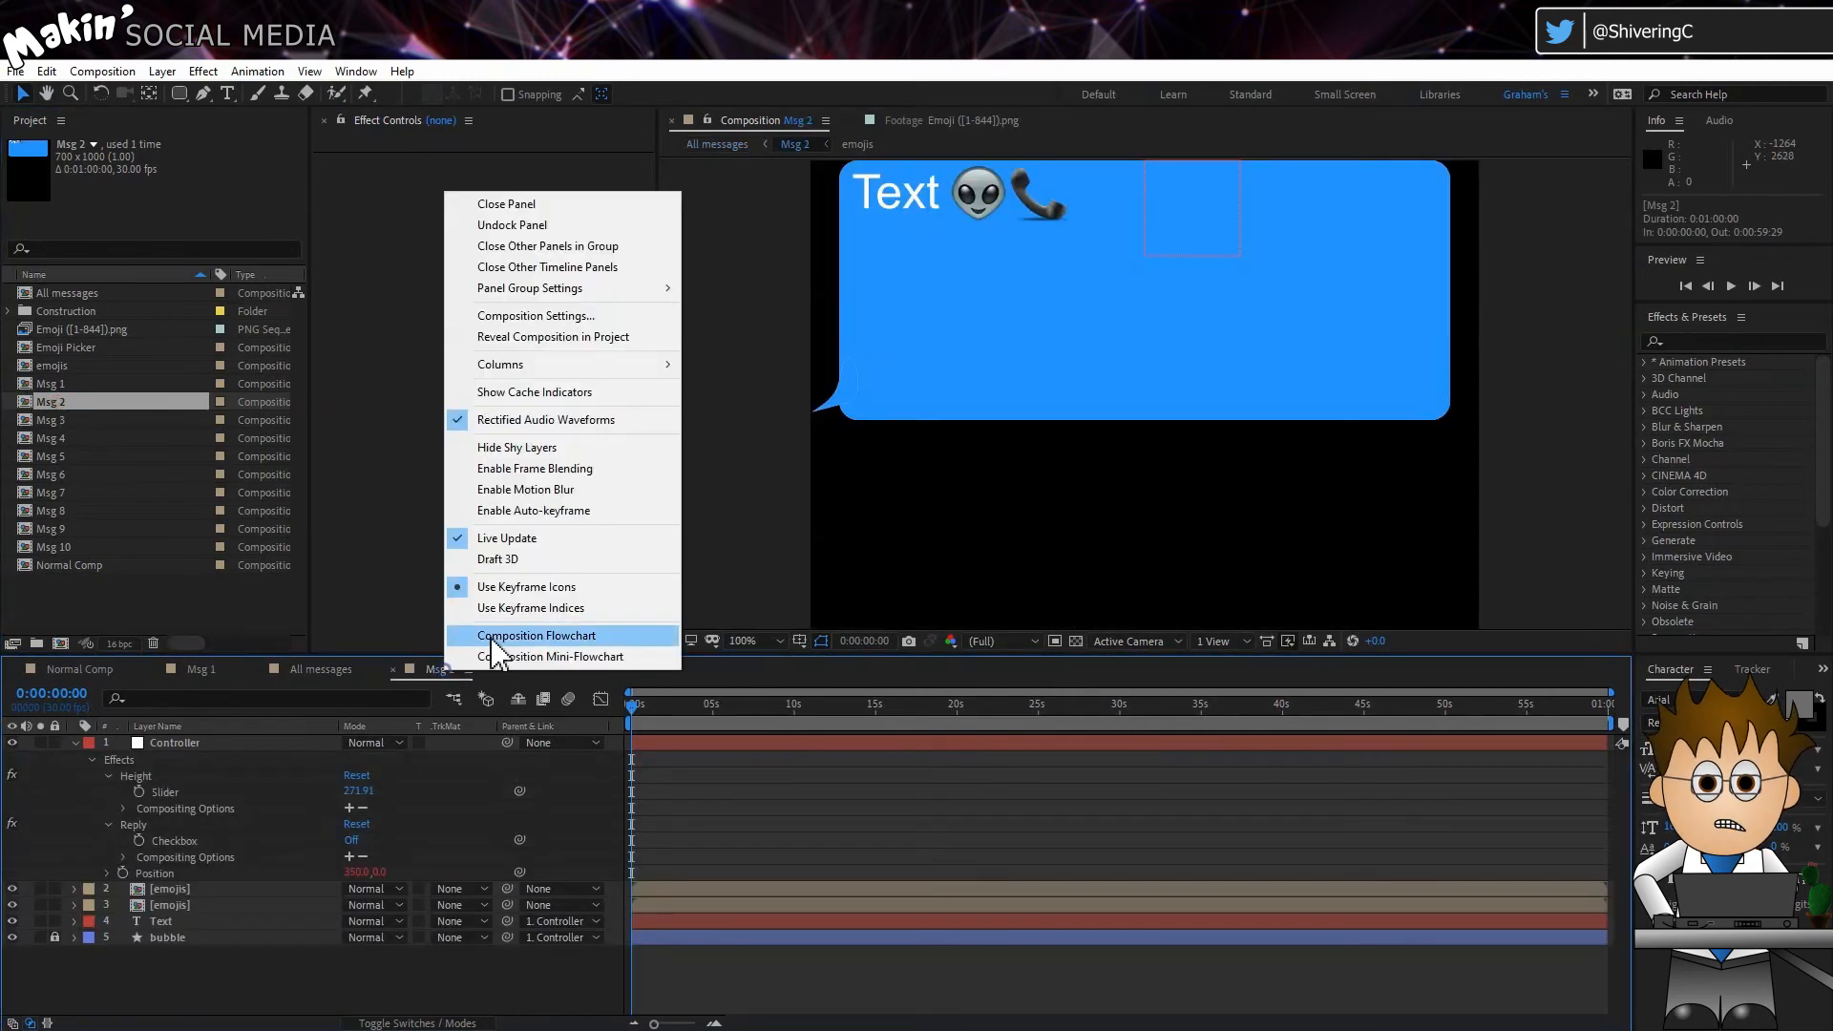
left_click(537, 224)
left_click_drag(362, 645, 475, 189)
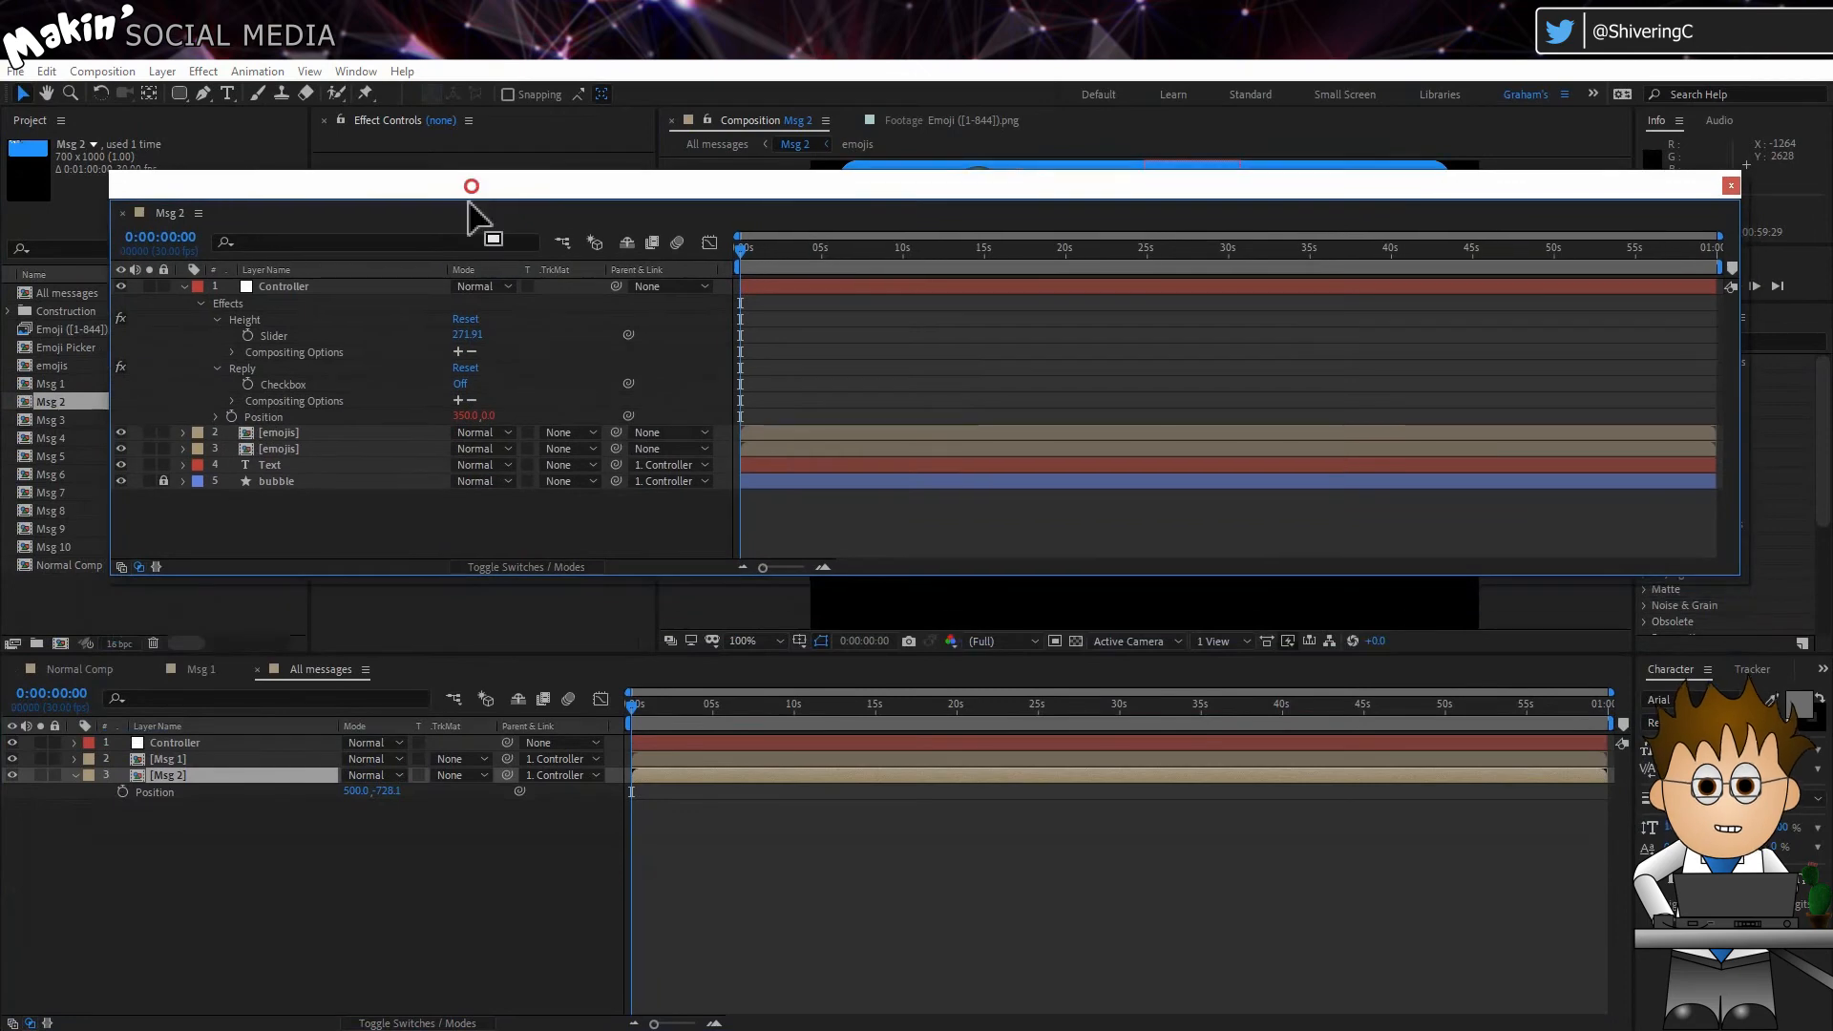
Step: Add an expression to the Msg 2 layer's Position that defines reply as the Reply checkbox of the Msg 2 composition's Controller
left_click(123, 795, "alt")
type("reply =")
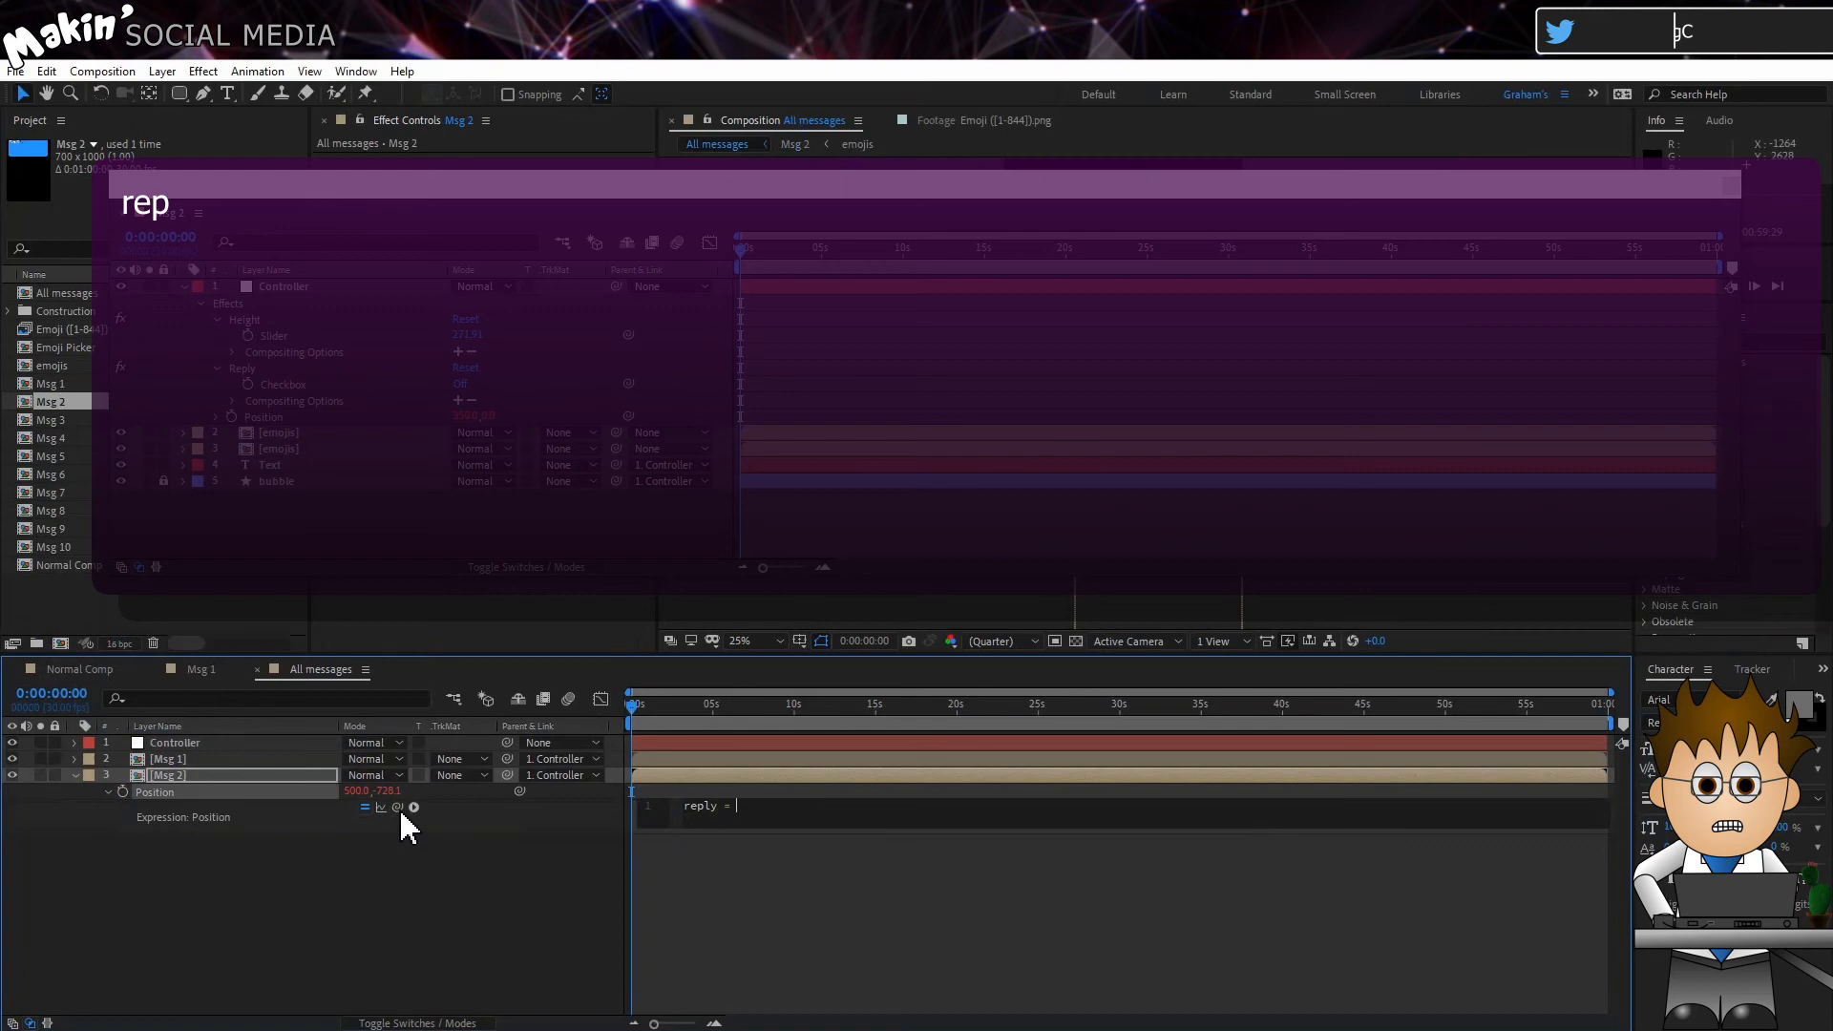
left_click_drag(397, 807, 312, 381)
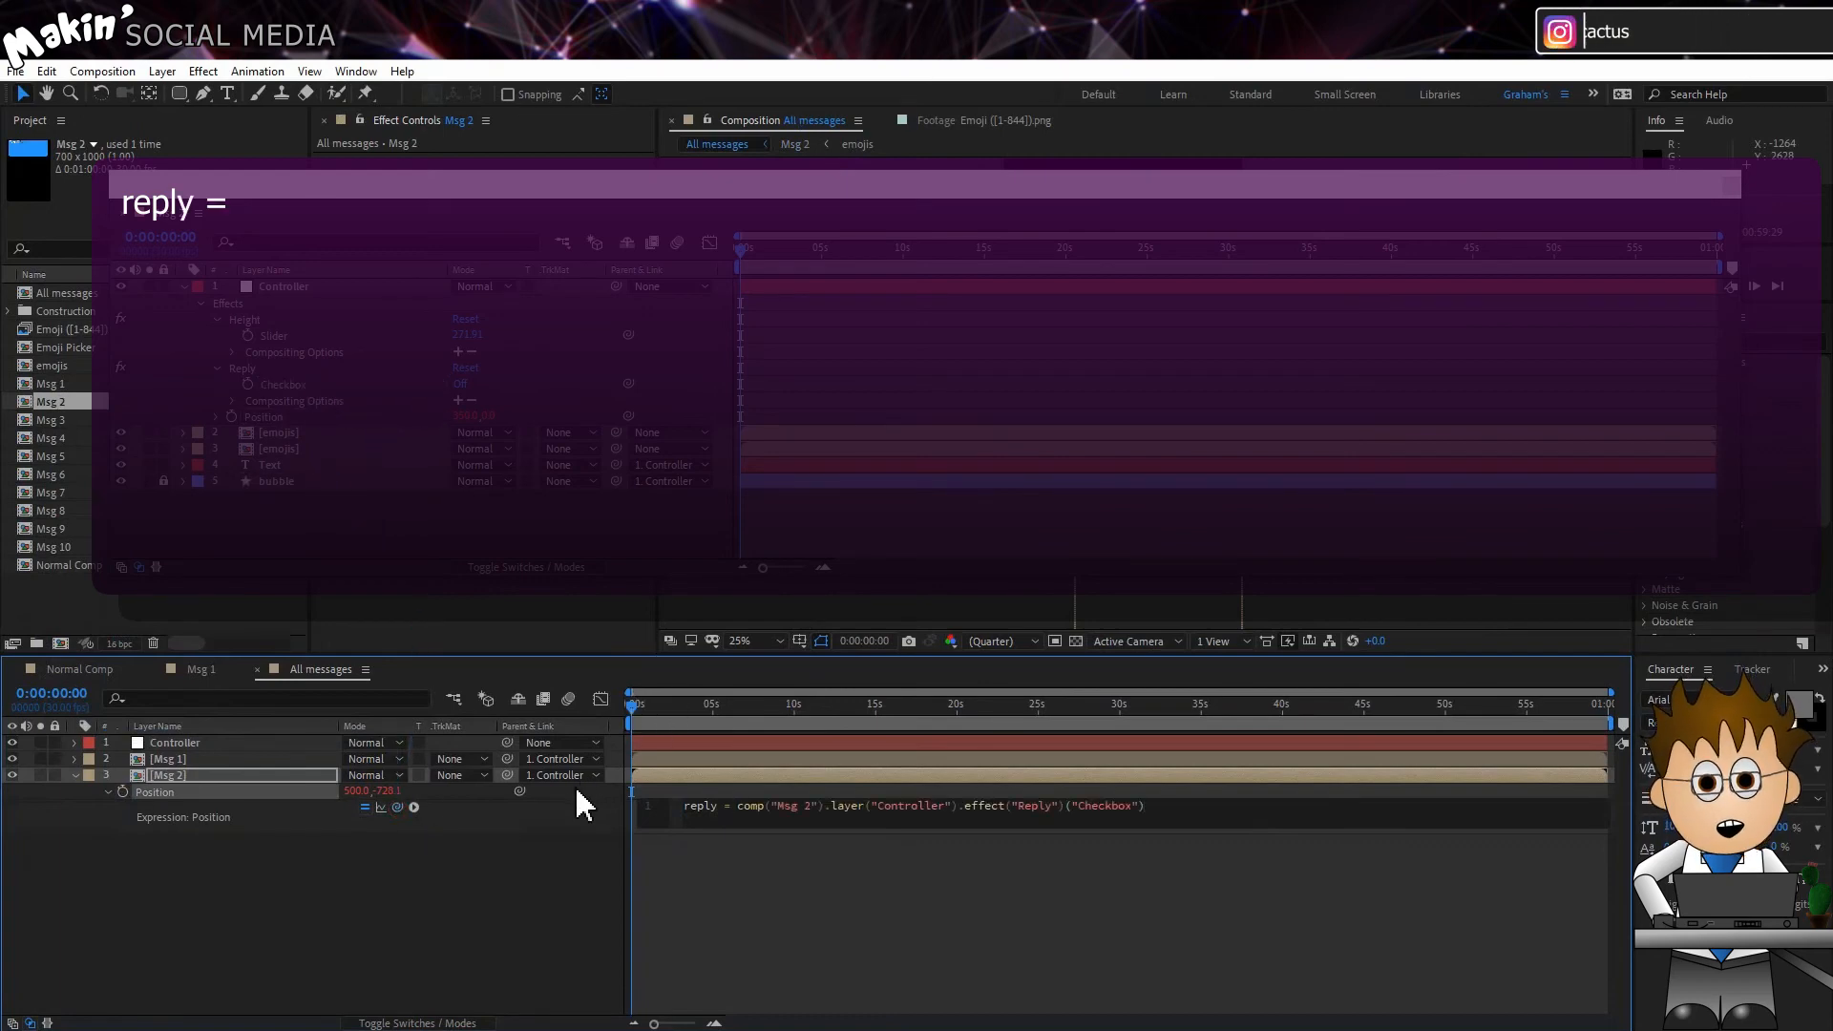
type(";")
key("Return")
Step: Define hight on the expression's second line as the Height slider of the Msg 1 composition's Controller
type("hight =")
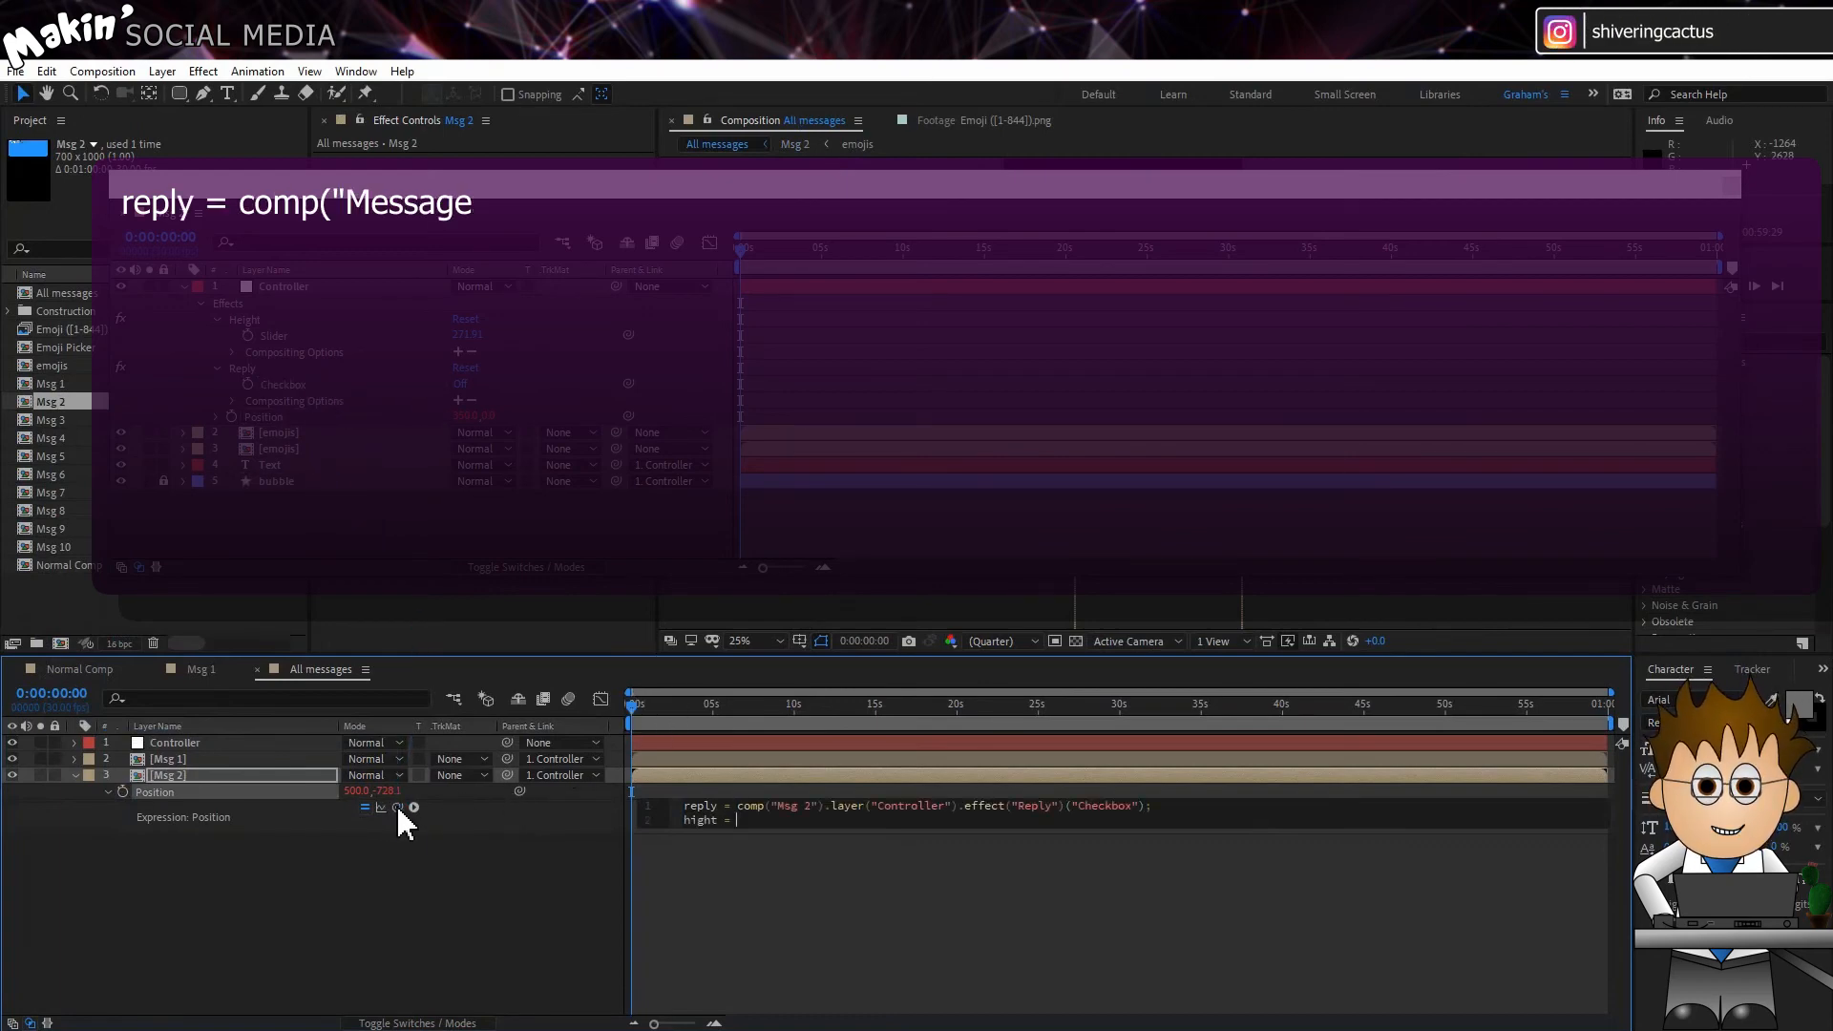
left_click_drag(398, 810, 277, 340)
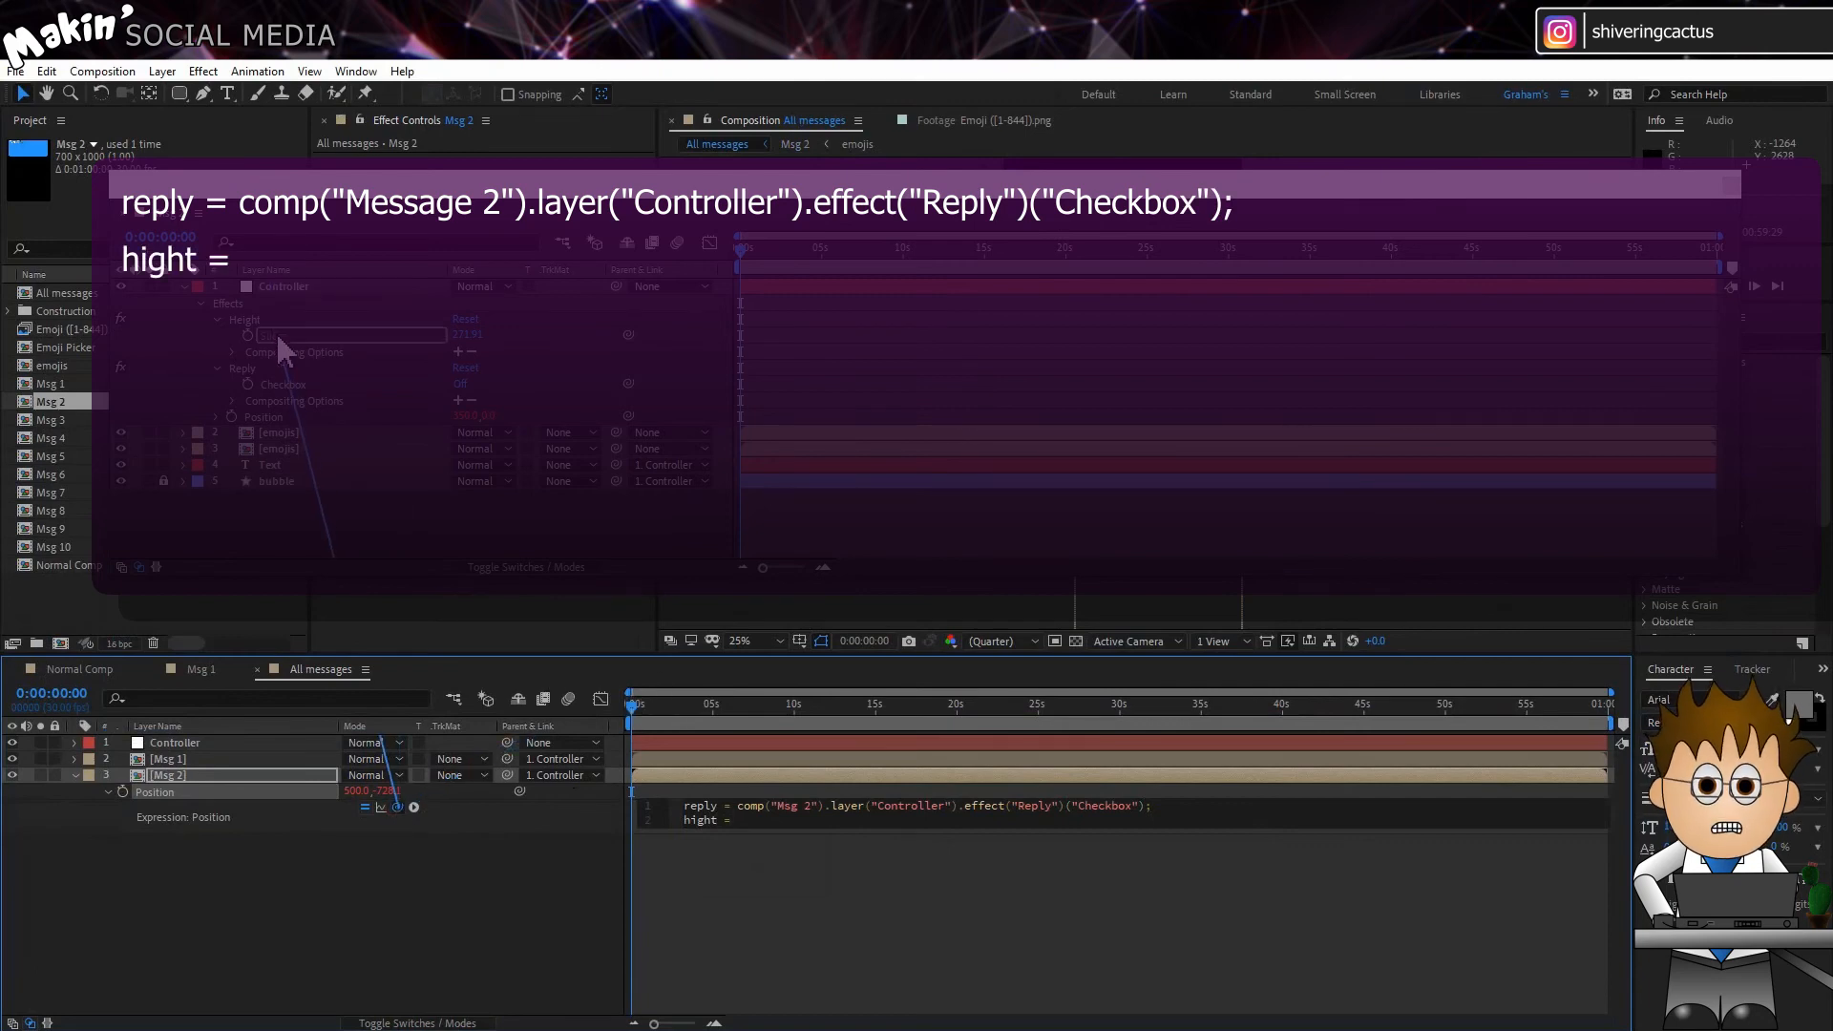
left_click_drag(282, 346, 282, 346)
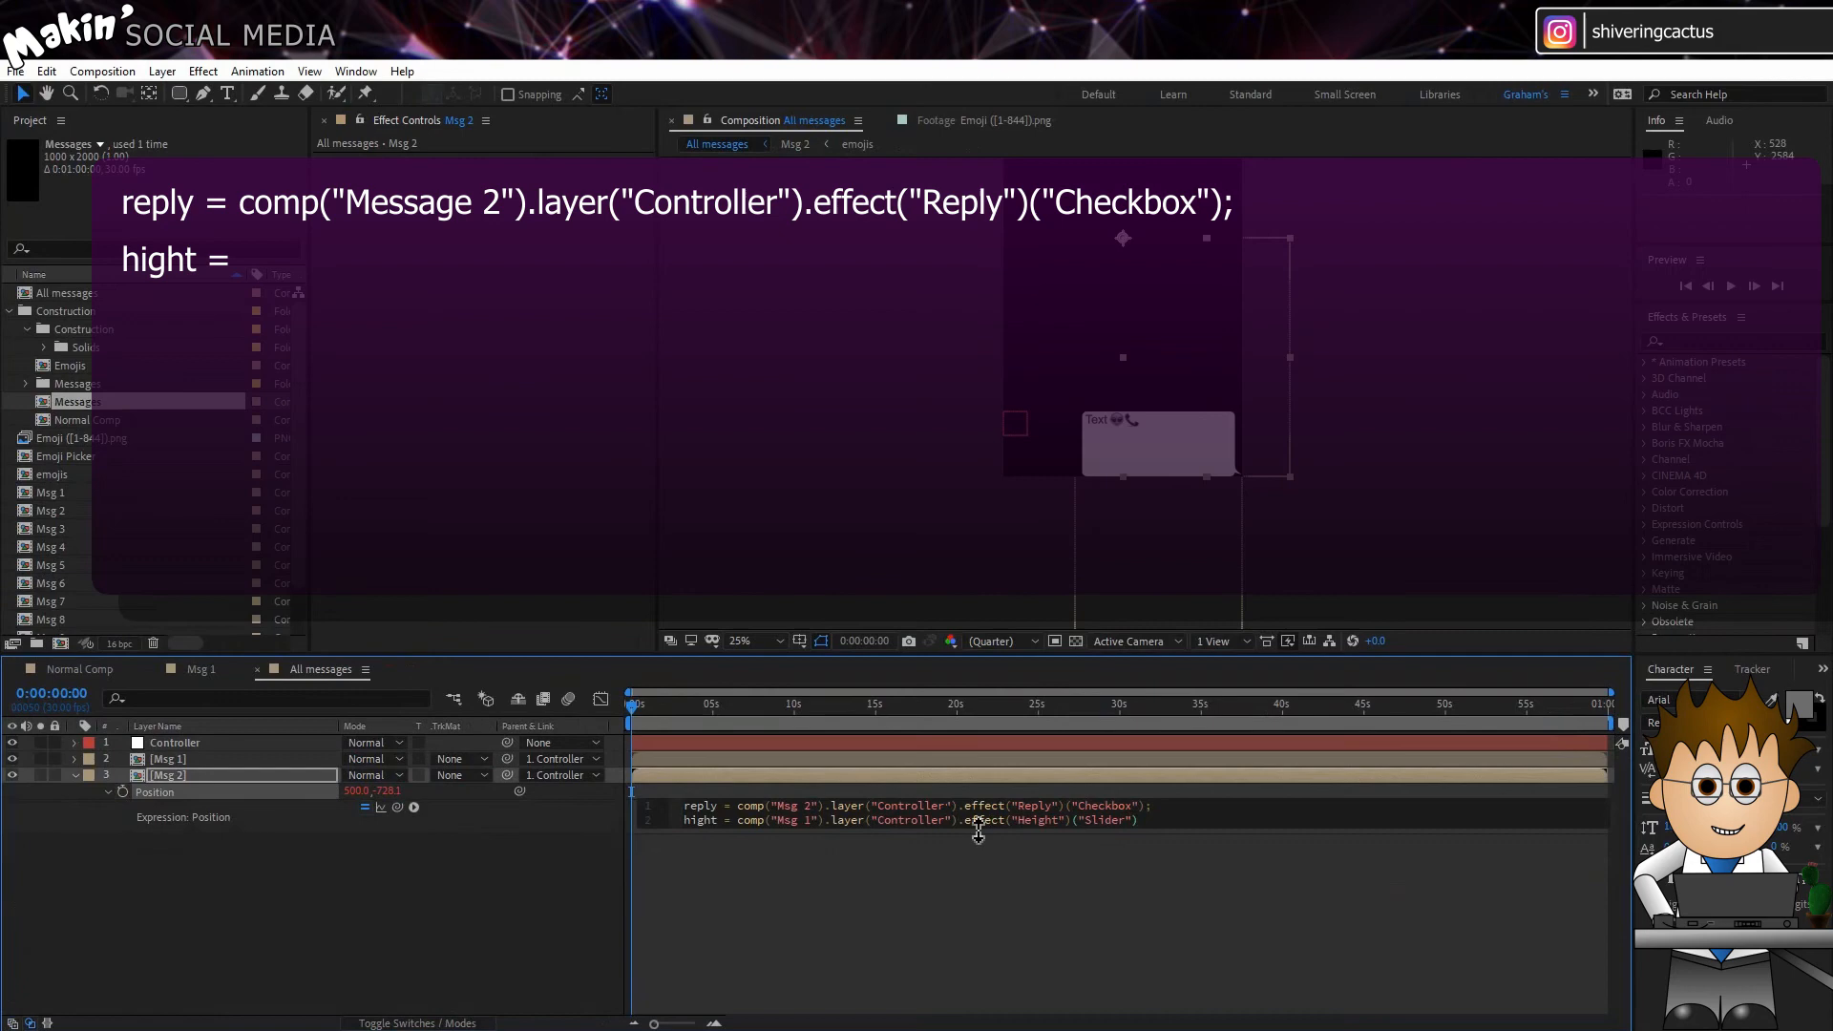
left_click_drag(981, 831, 998, 926)
left_click(1149, 831)
Step: Extend the hight definition with +thisComp.layer(index-1).position[1]+30; to add the previous layer's vertical position and a 30-pixel gap
type("+thisComp.")
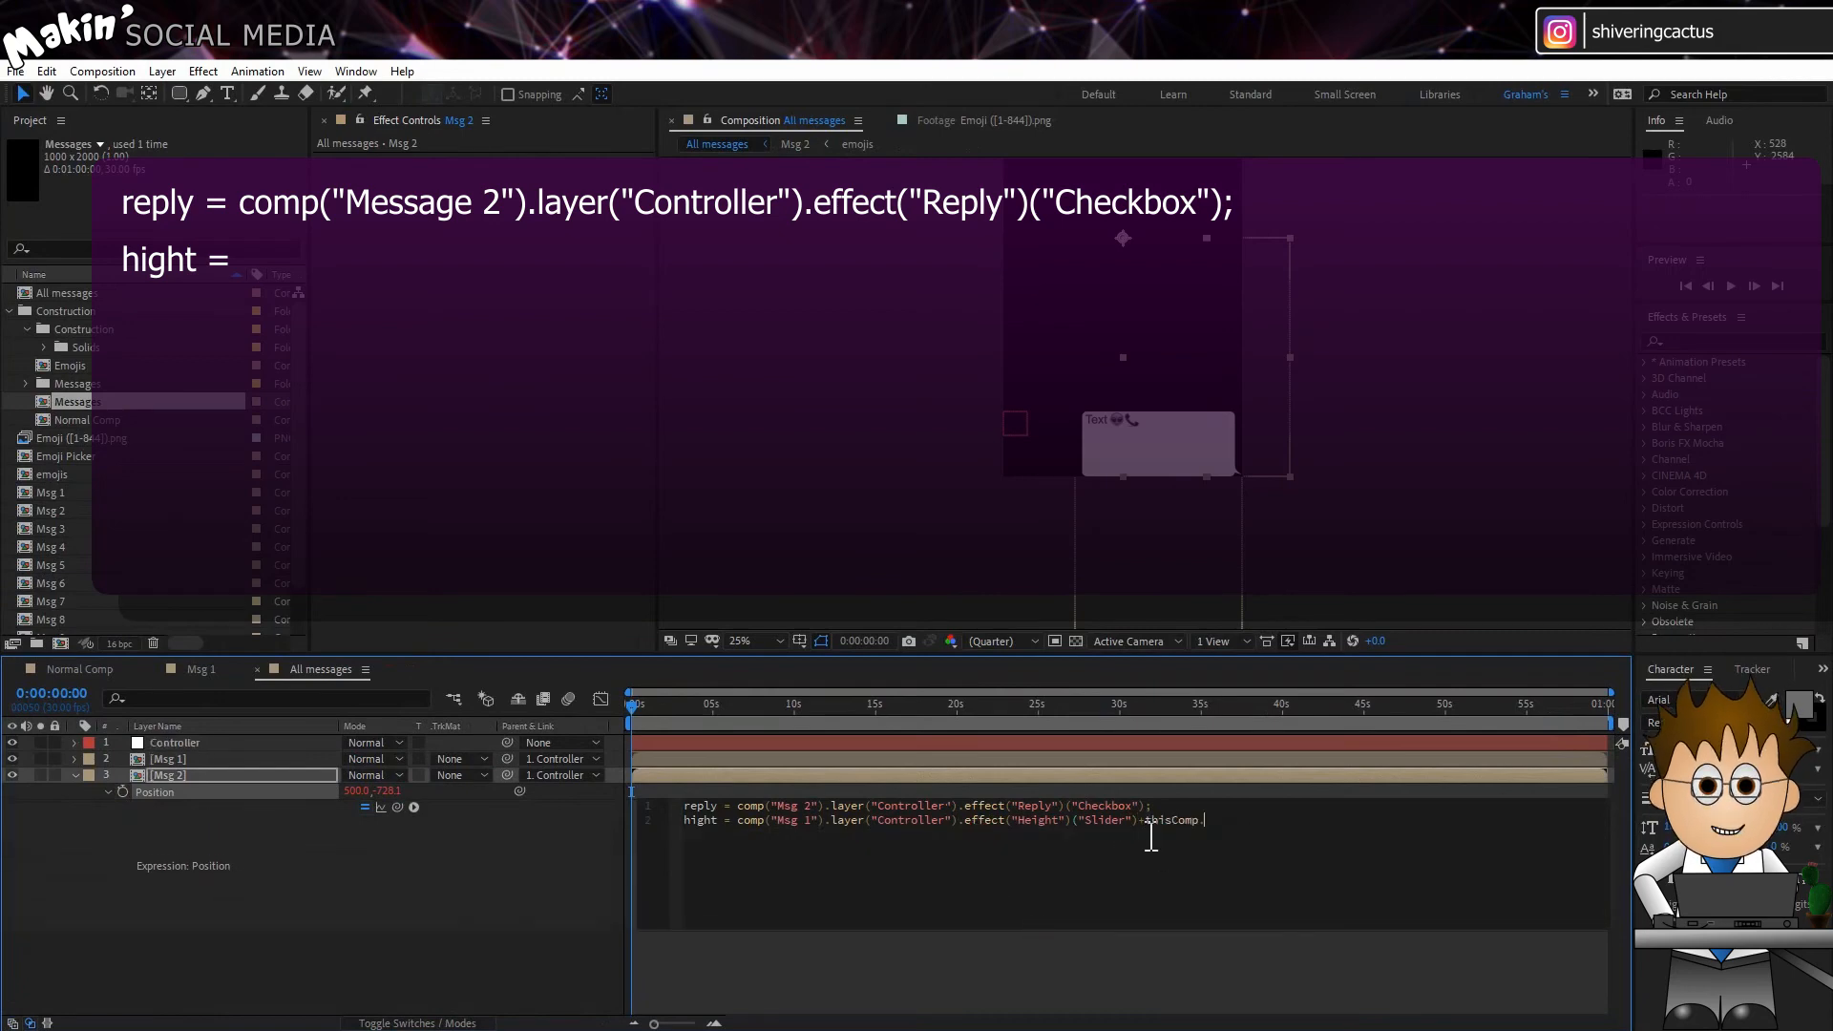
type("layer()")
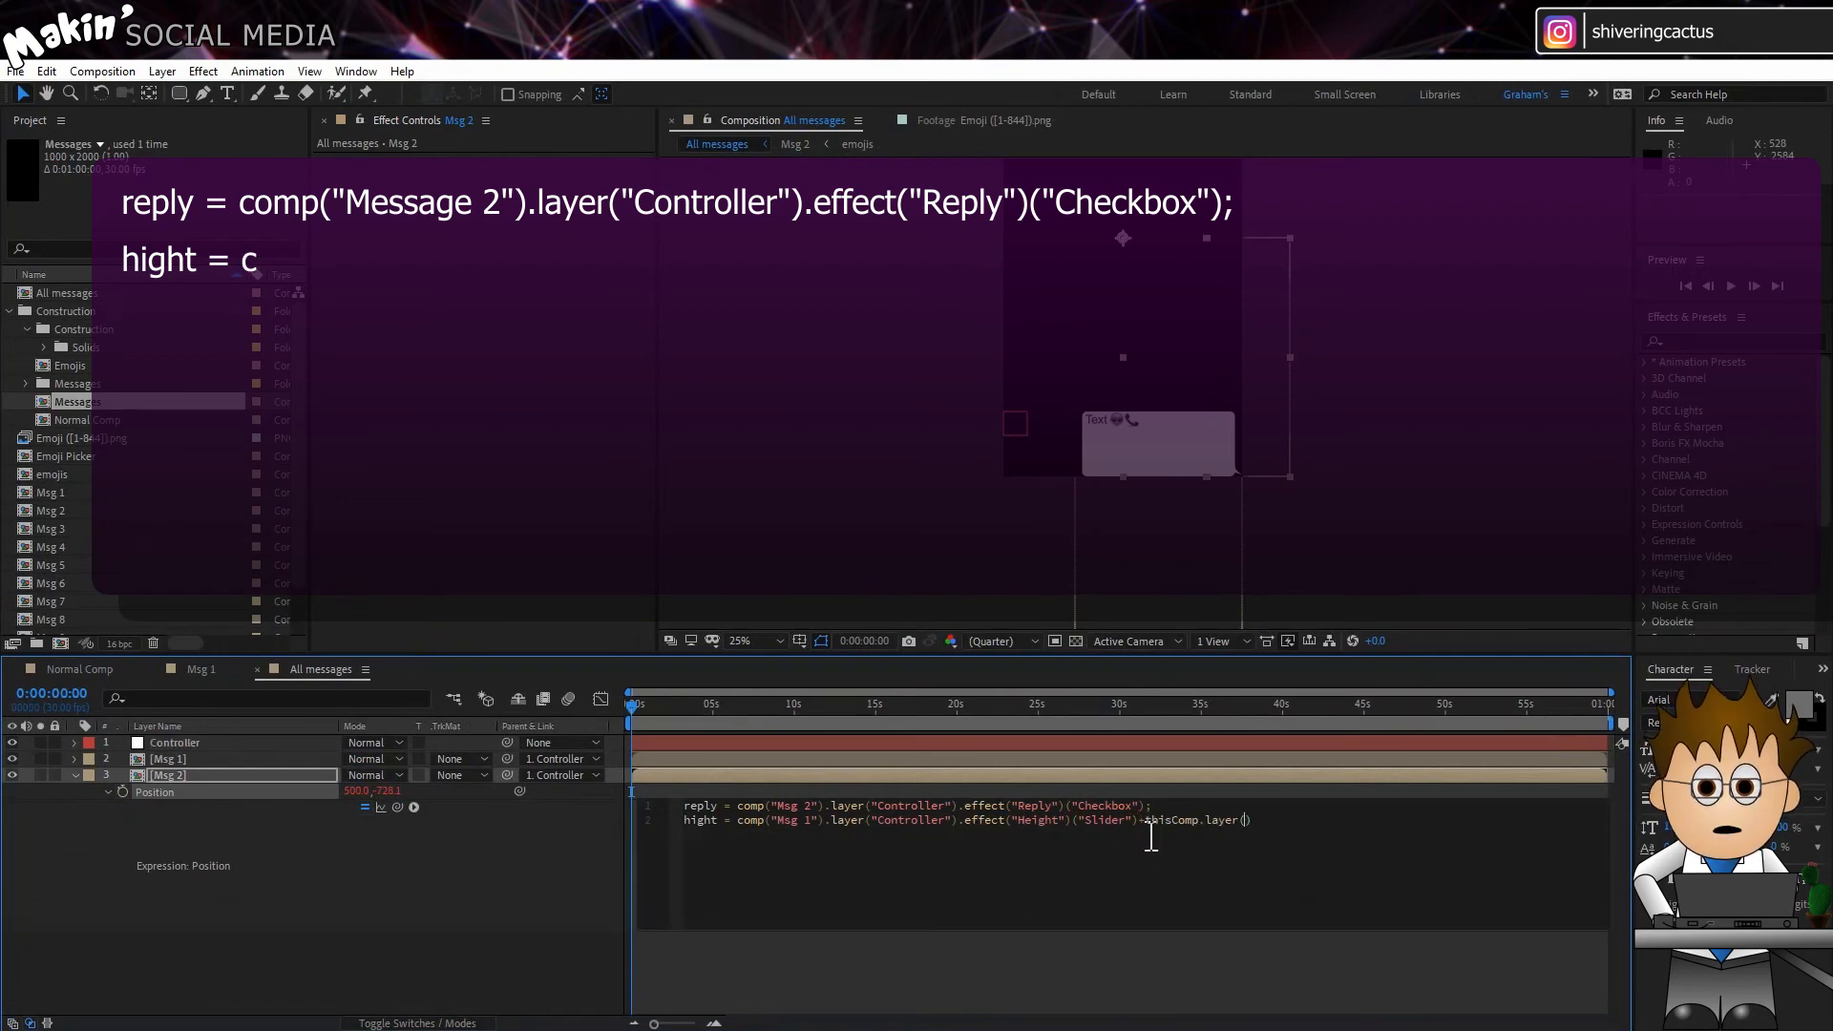
type("index-1")
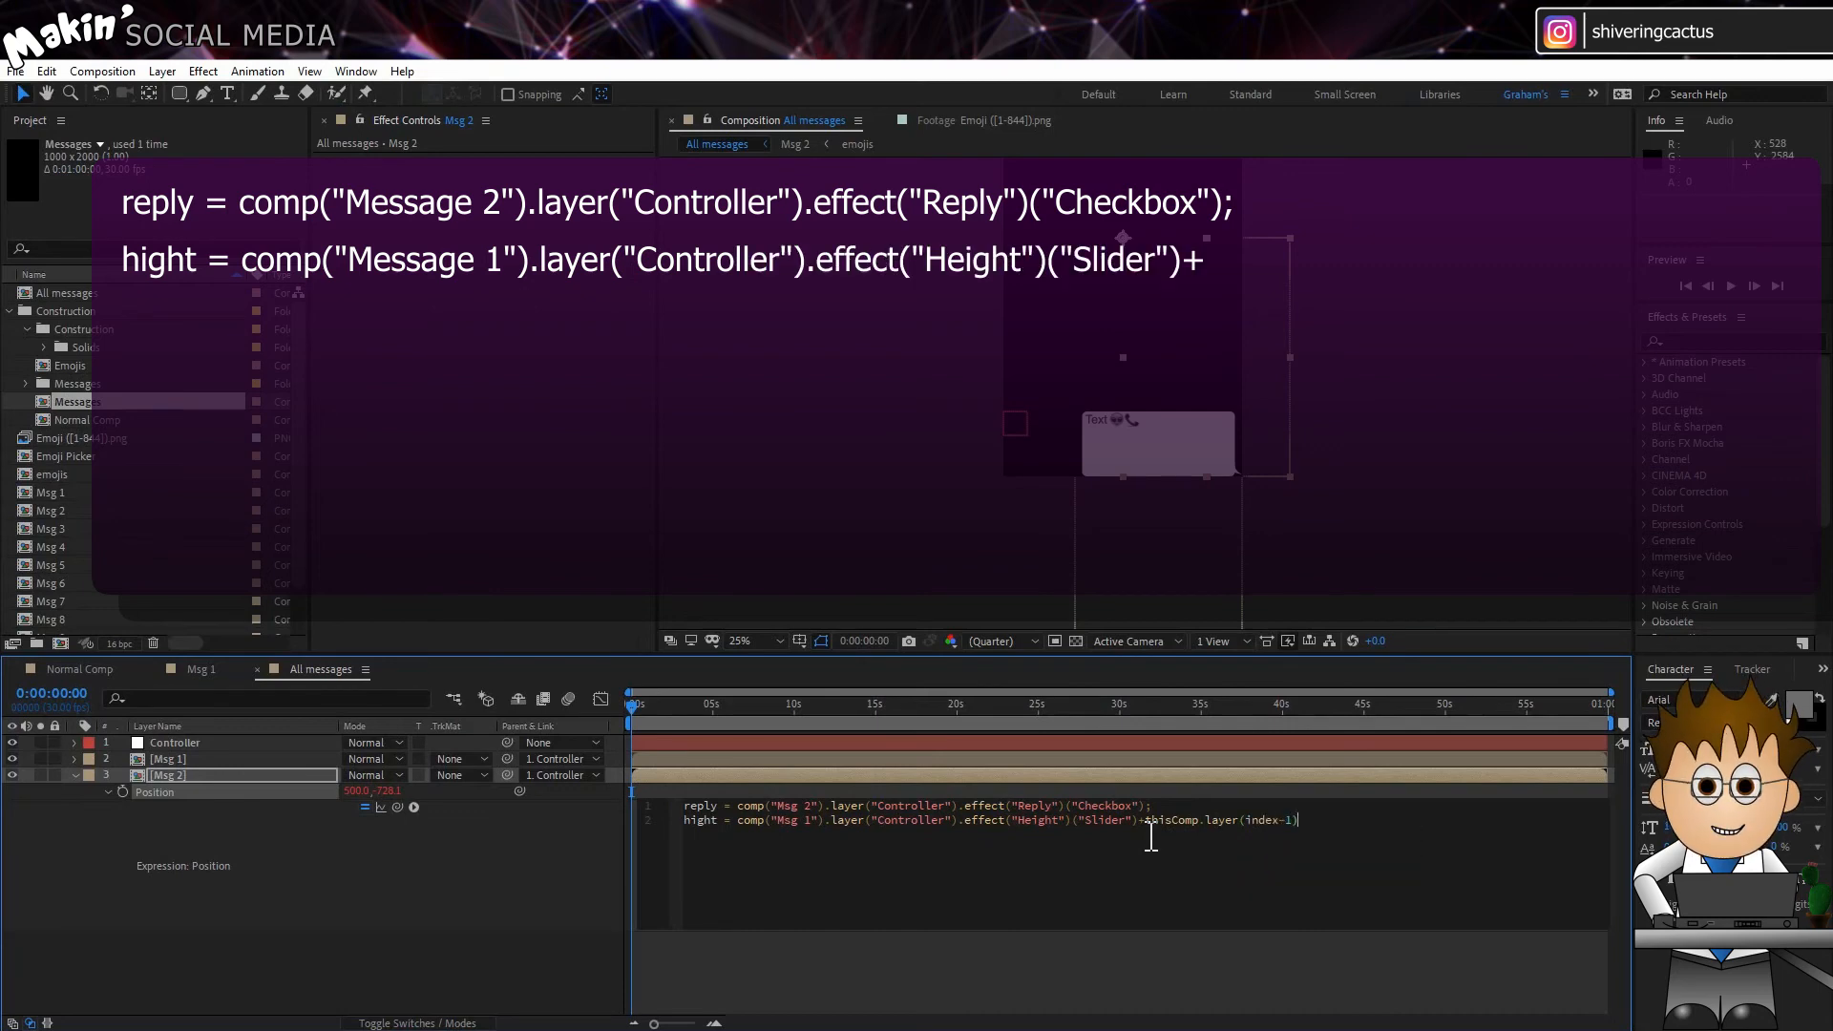
type(".position")
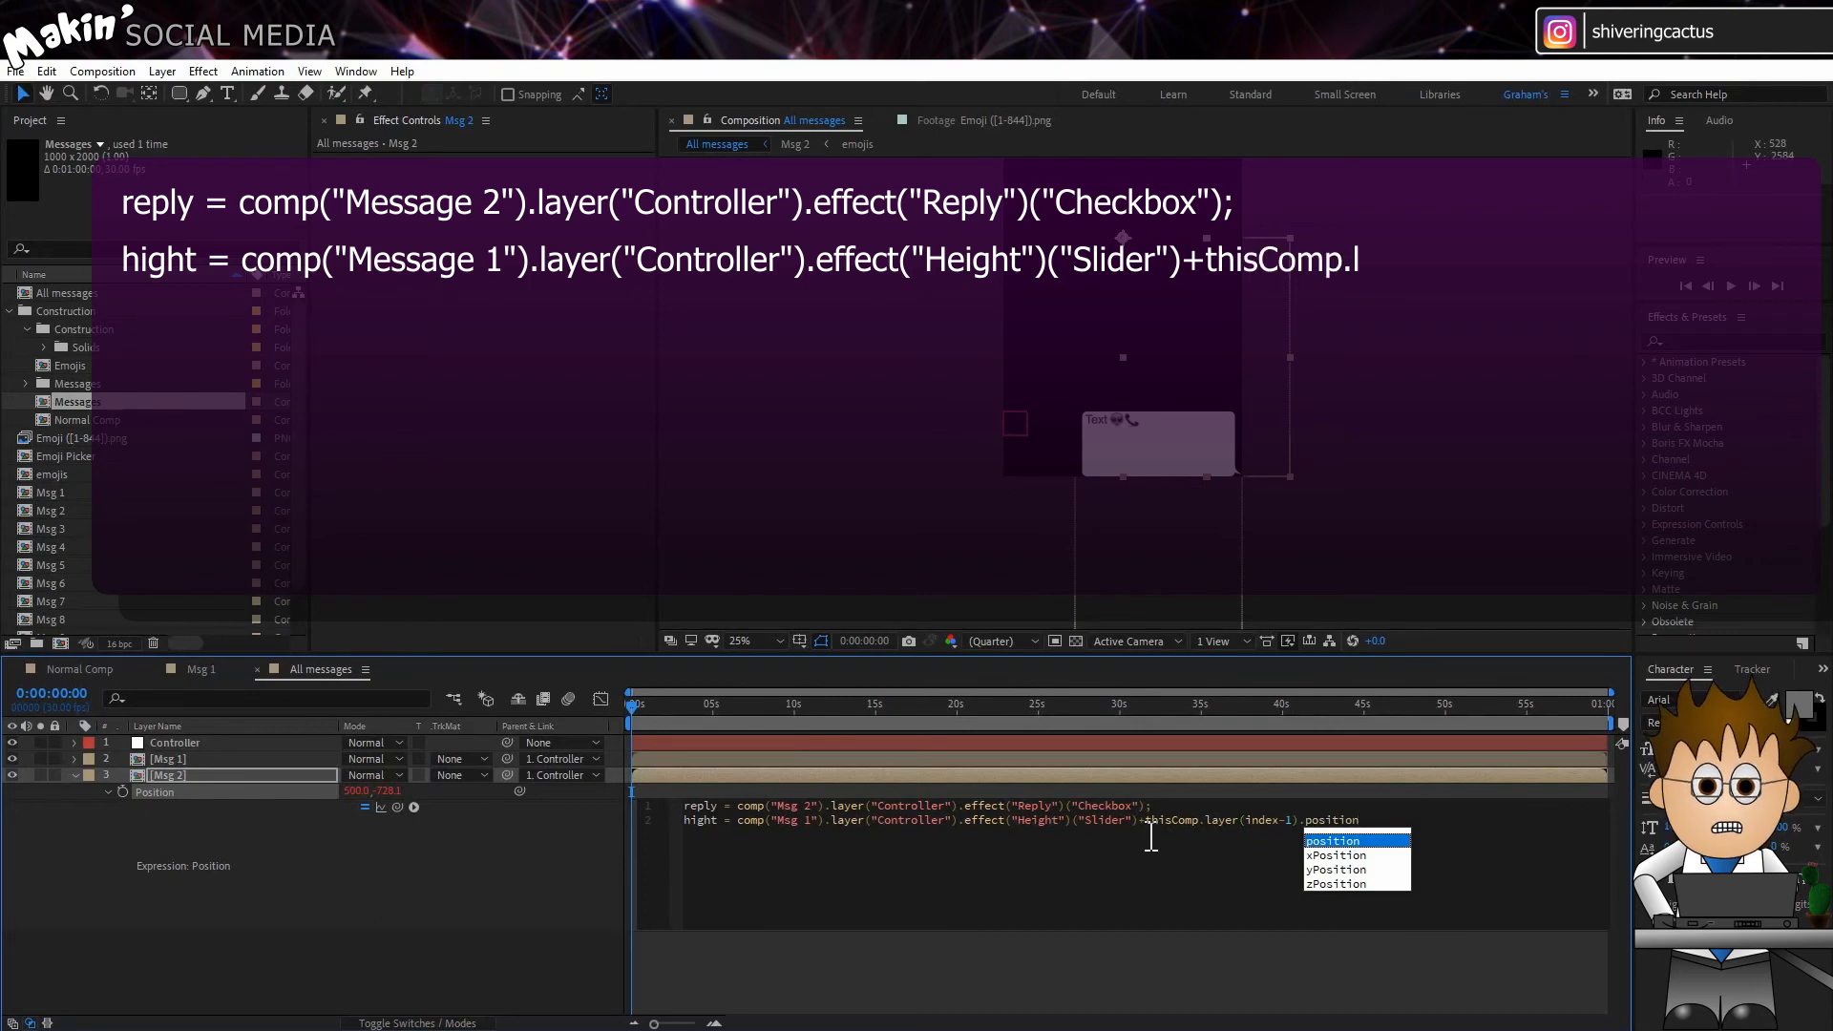
type("[1]")
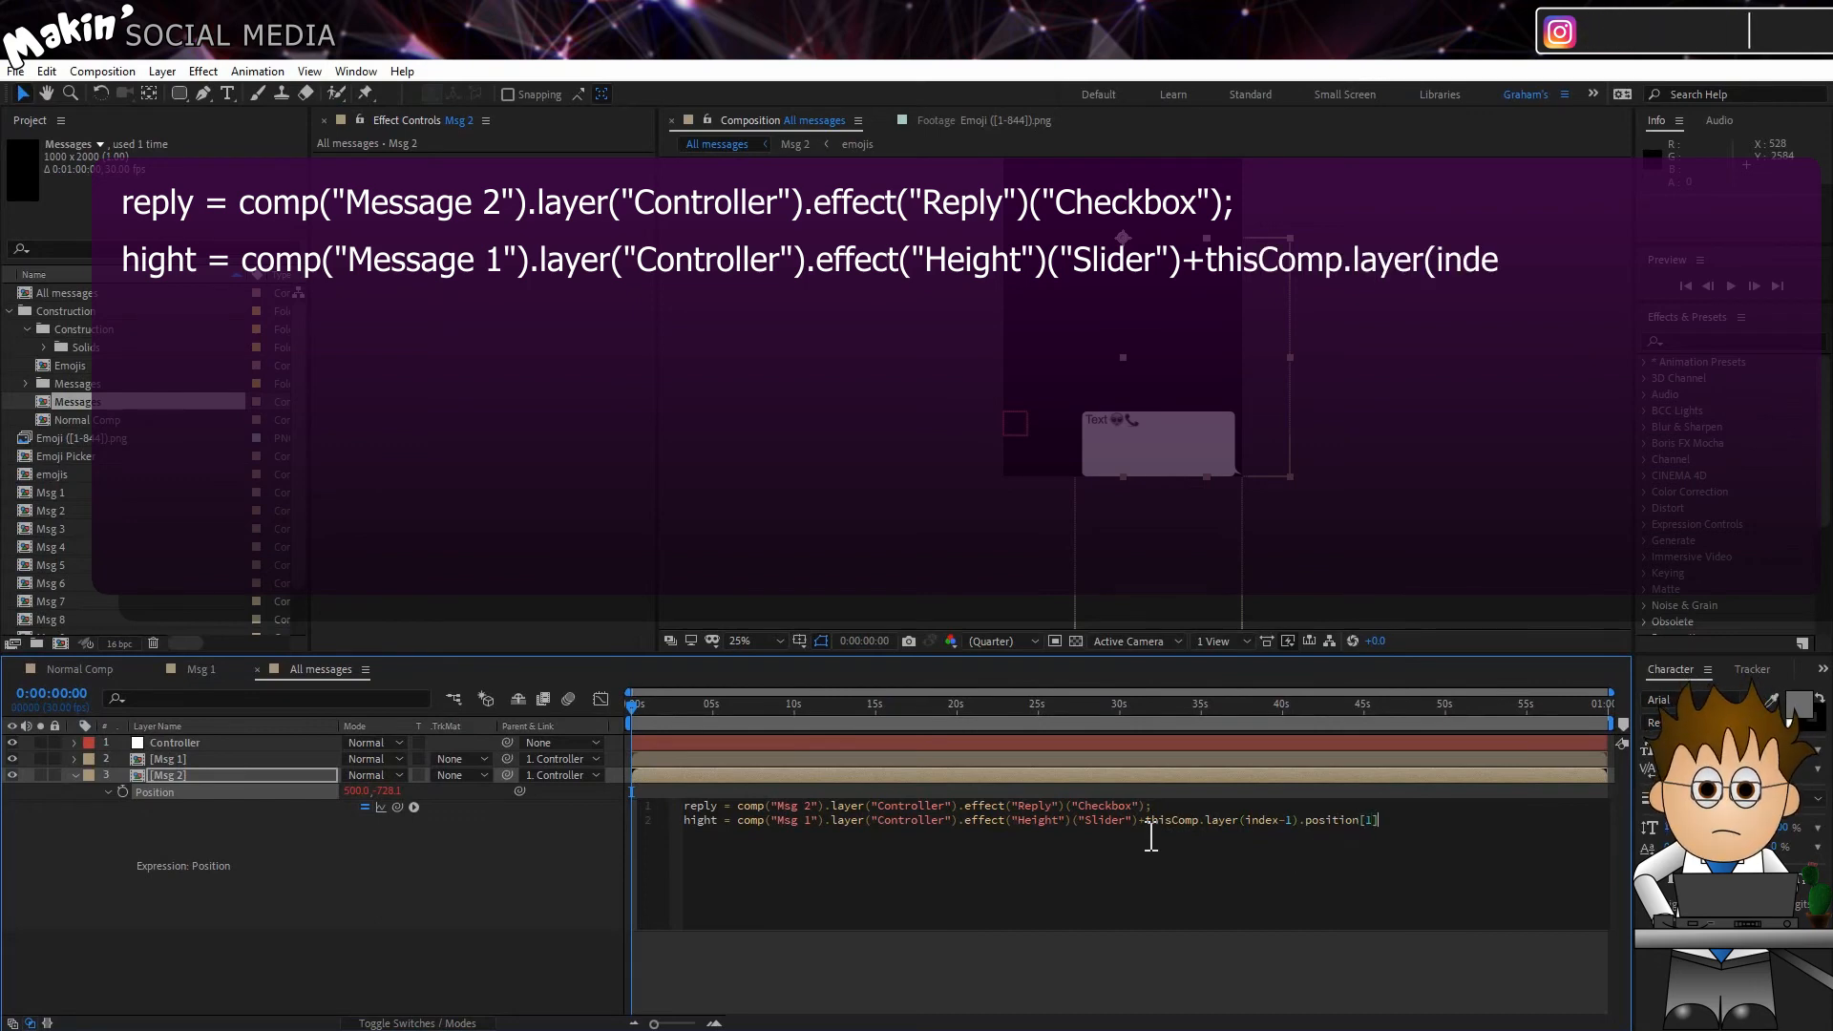
type("+30")
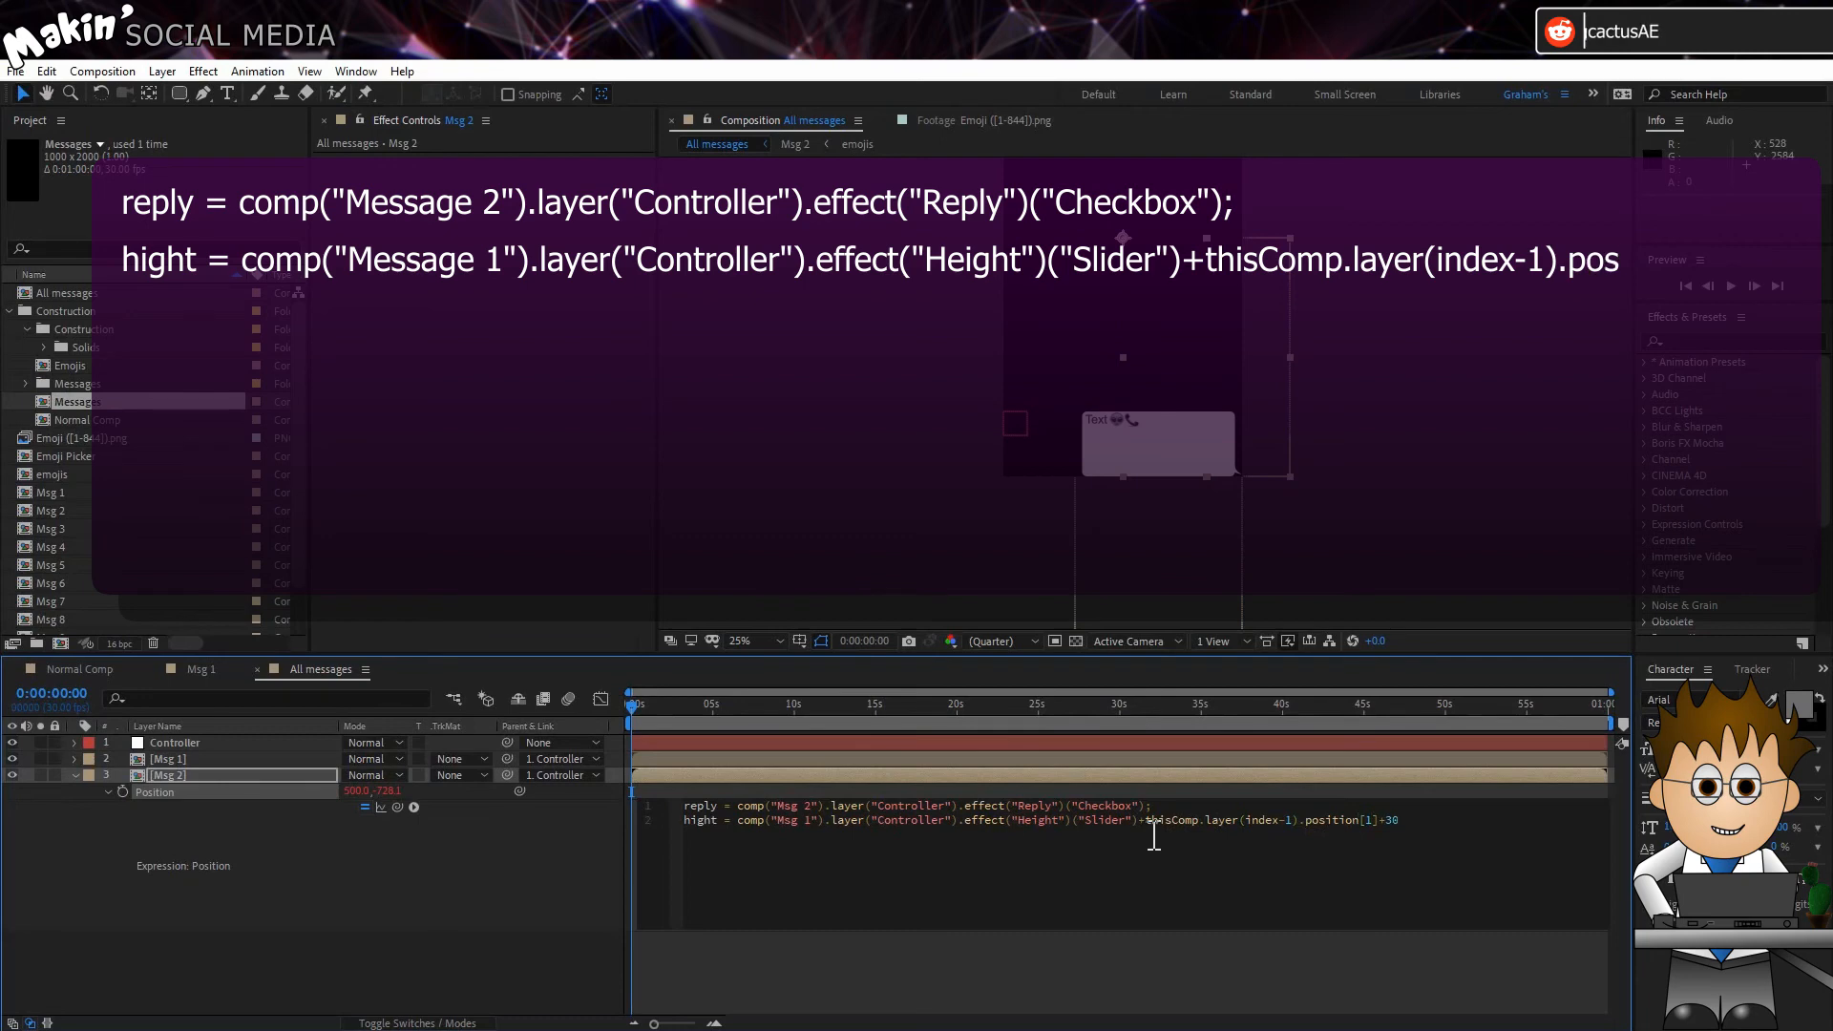
type(";")
Step: Add the condition if (reply == 0) to the Msg 2 Position expression, returning [300,hight]
key("Return")
type("if (r")
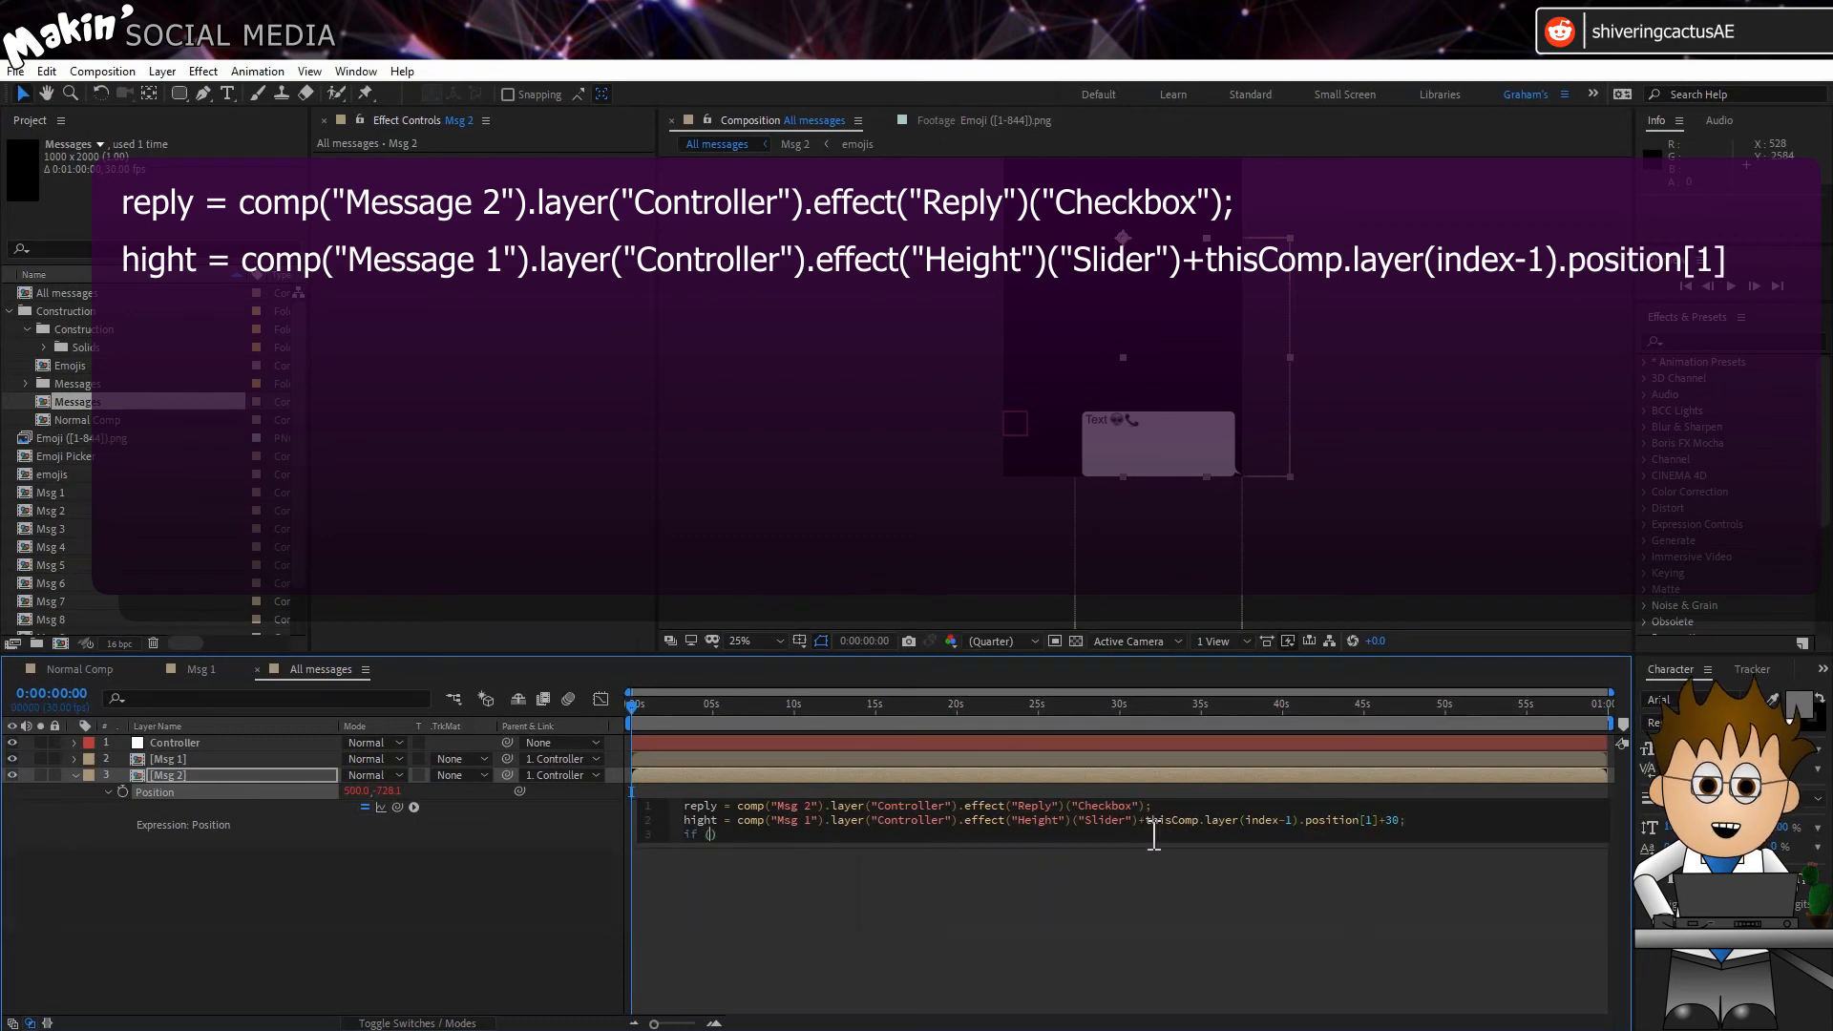
type("eply ==")
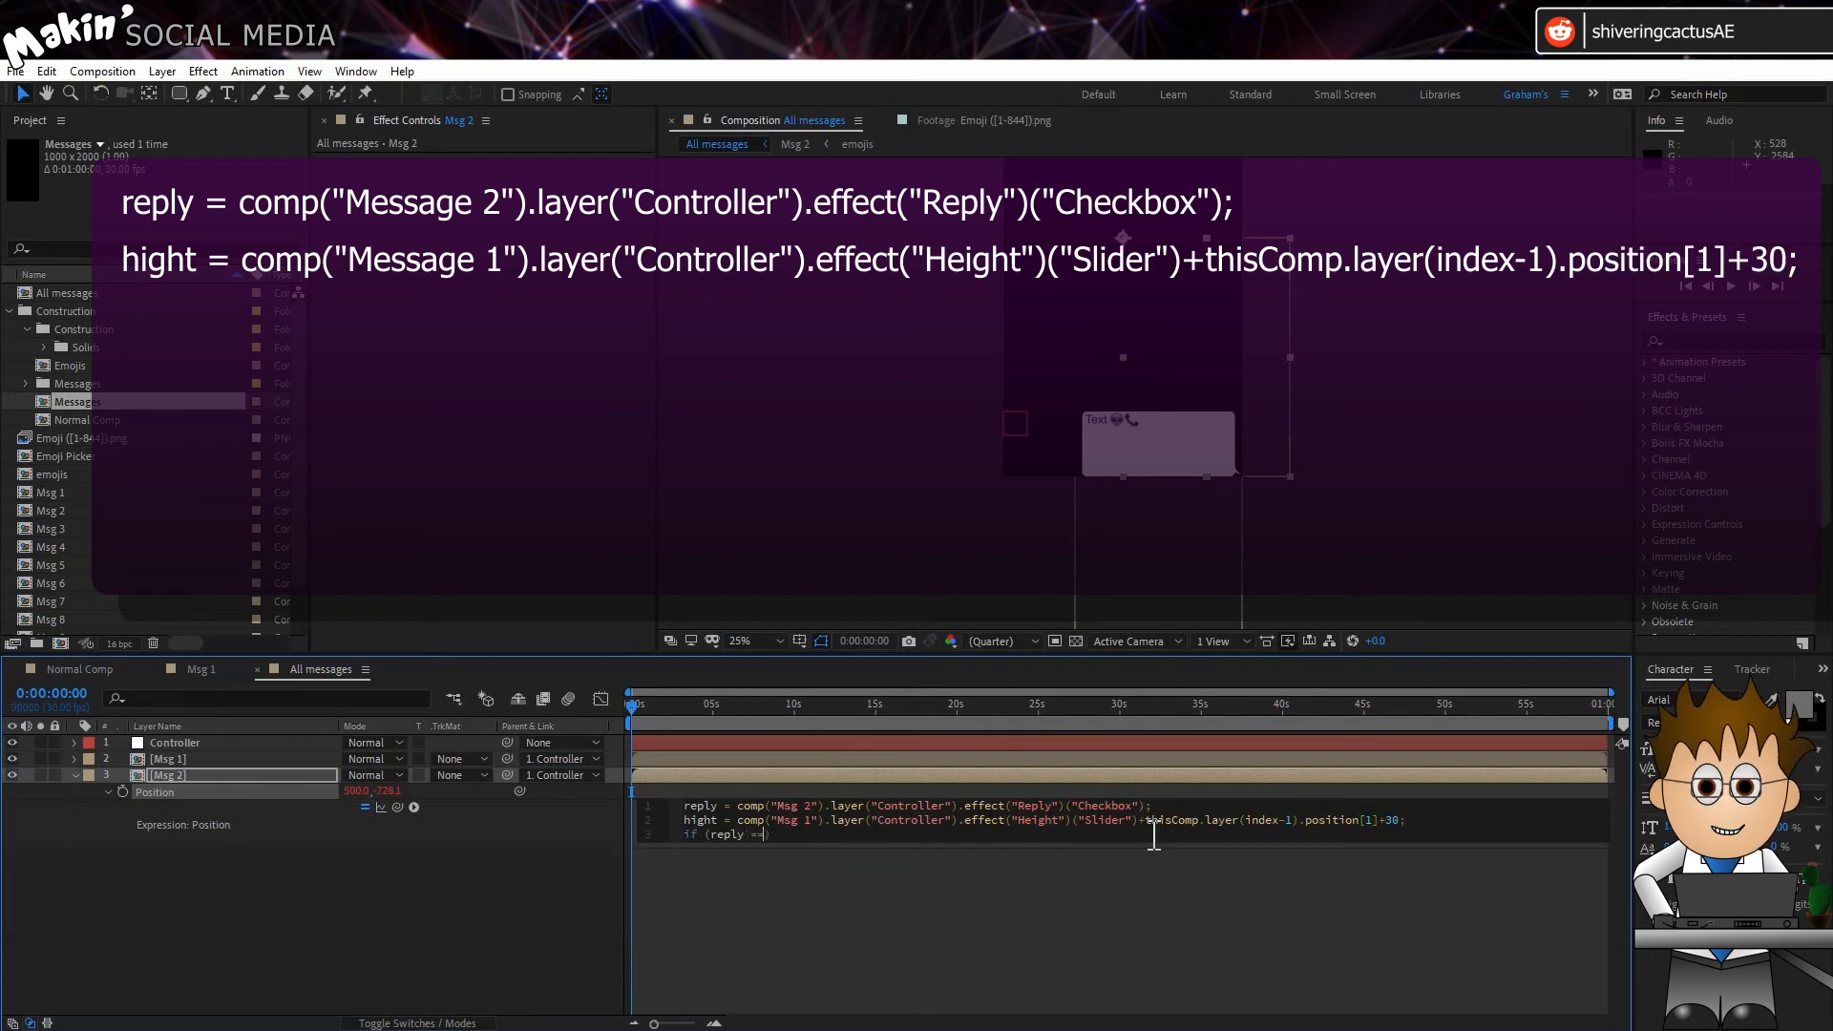
type(" 0) {")
key("Return")
type("[300,")
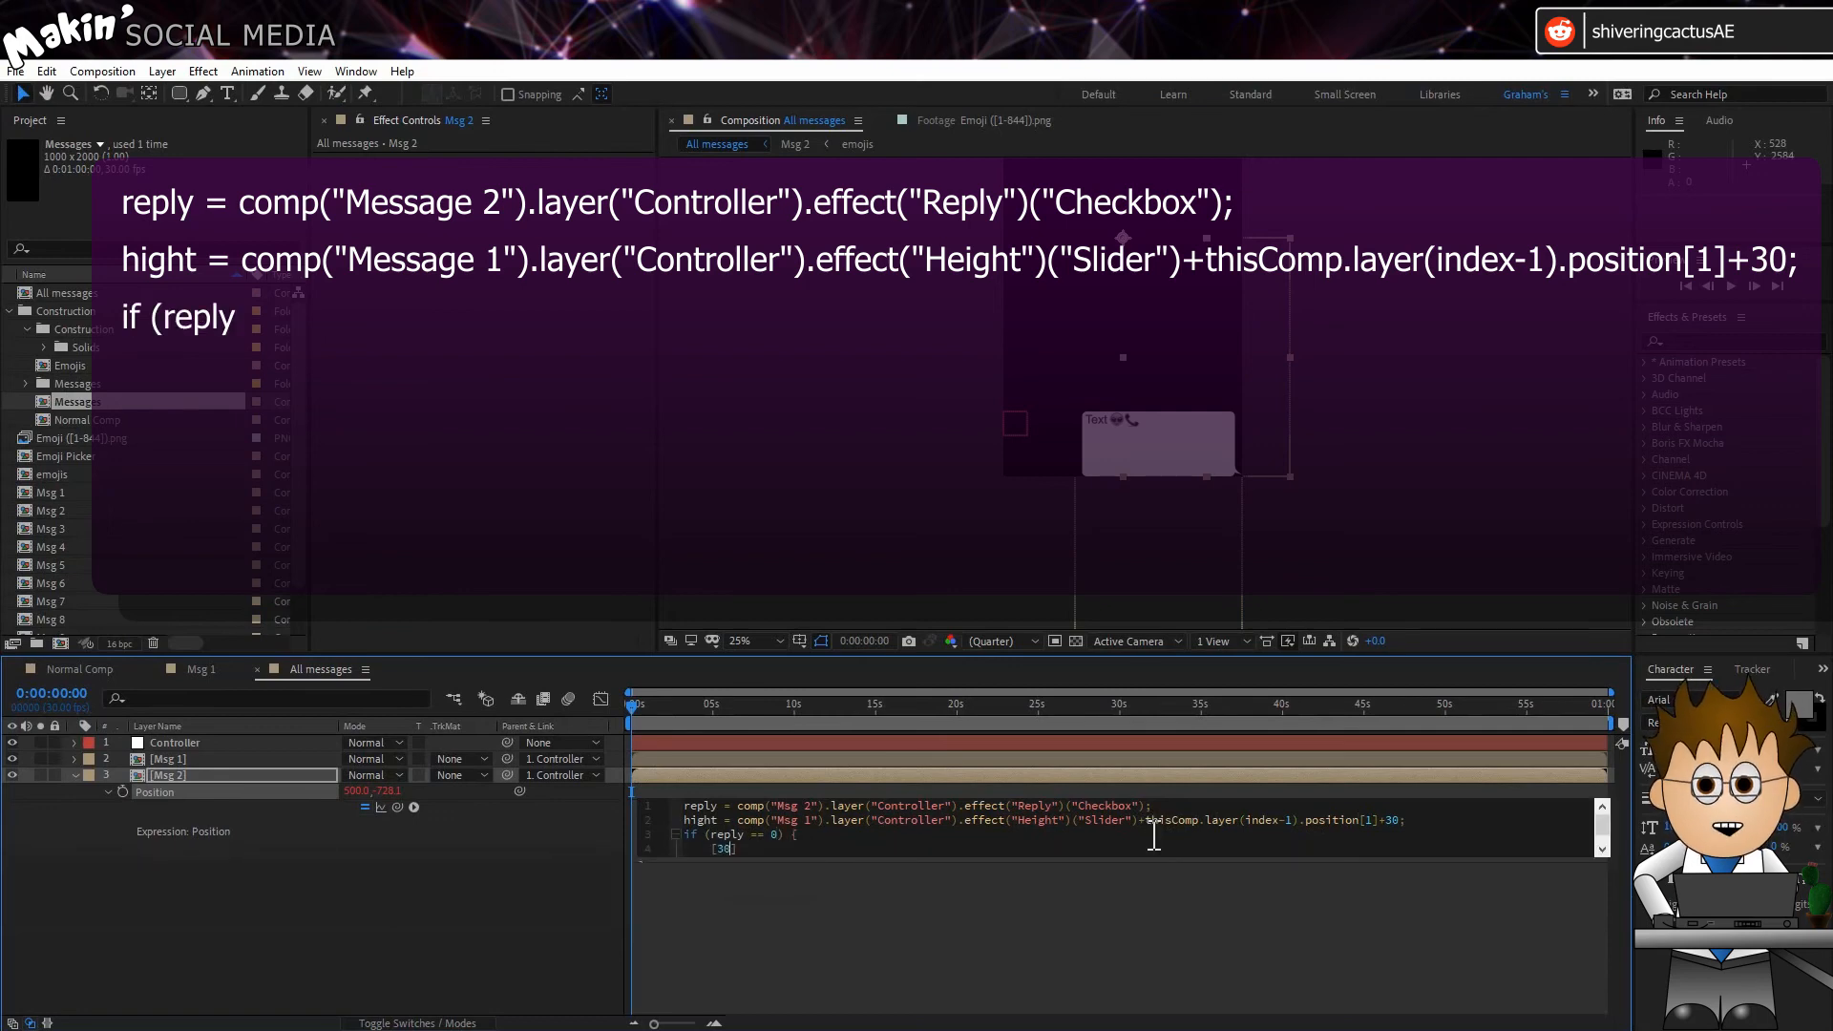
type("hight")
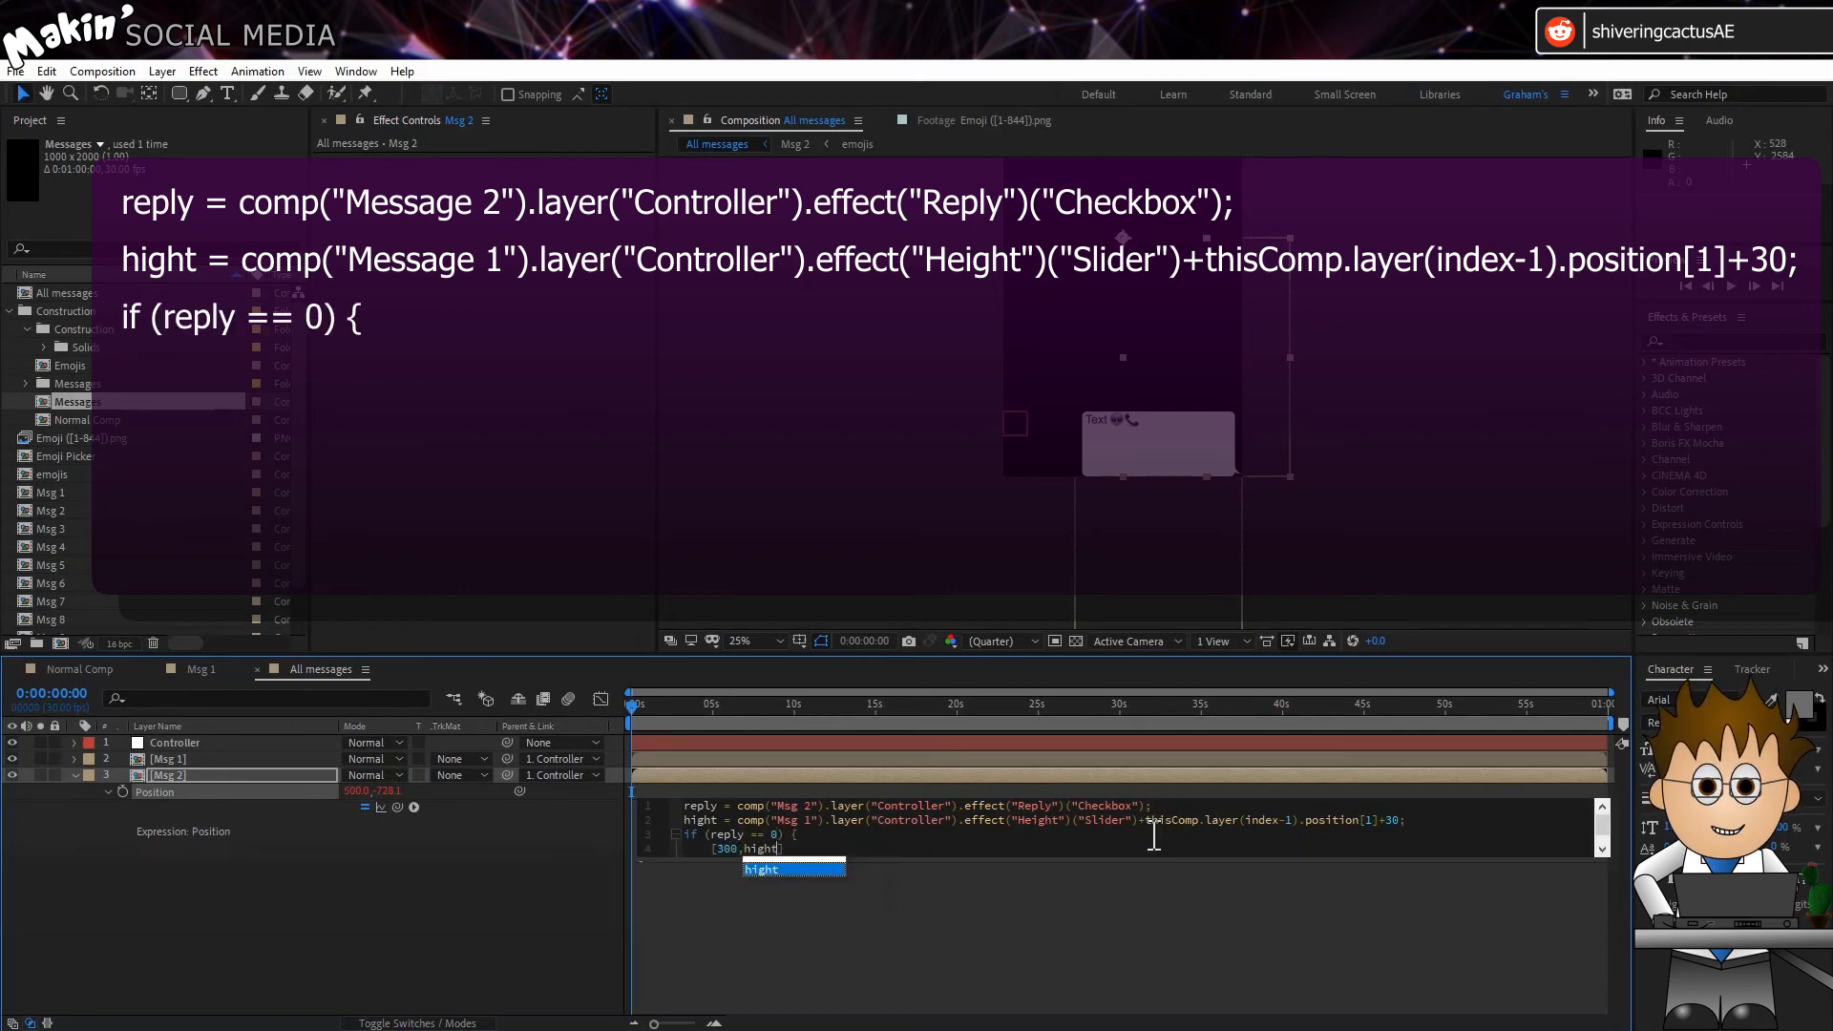
left_click(890, 857)
left_click_drag(891, 856, 888, 966)
left_click(767, 865)
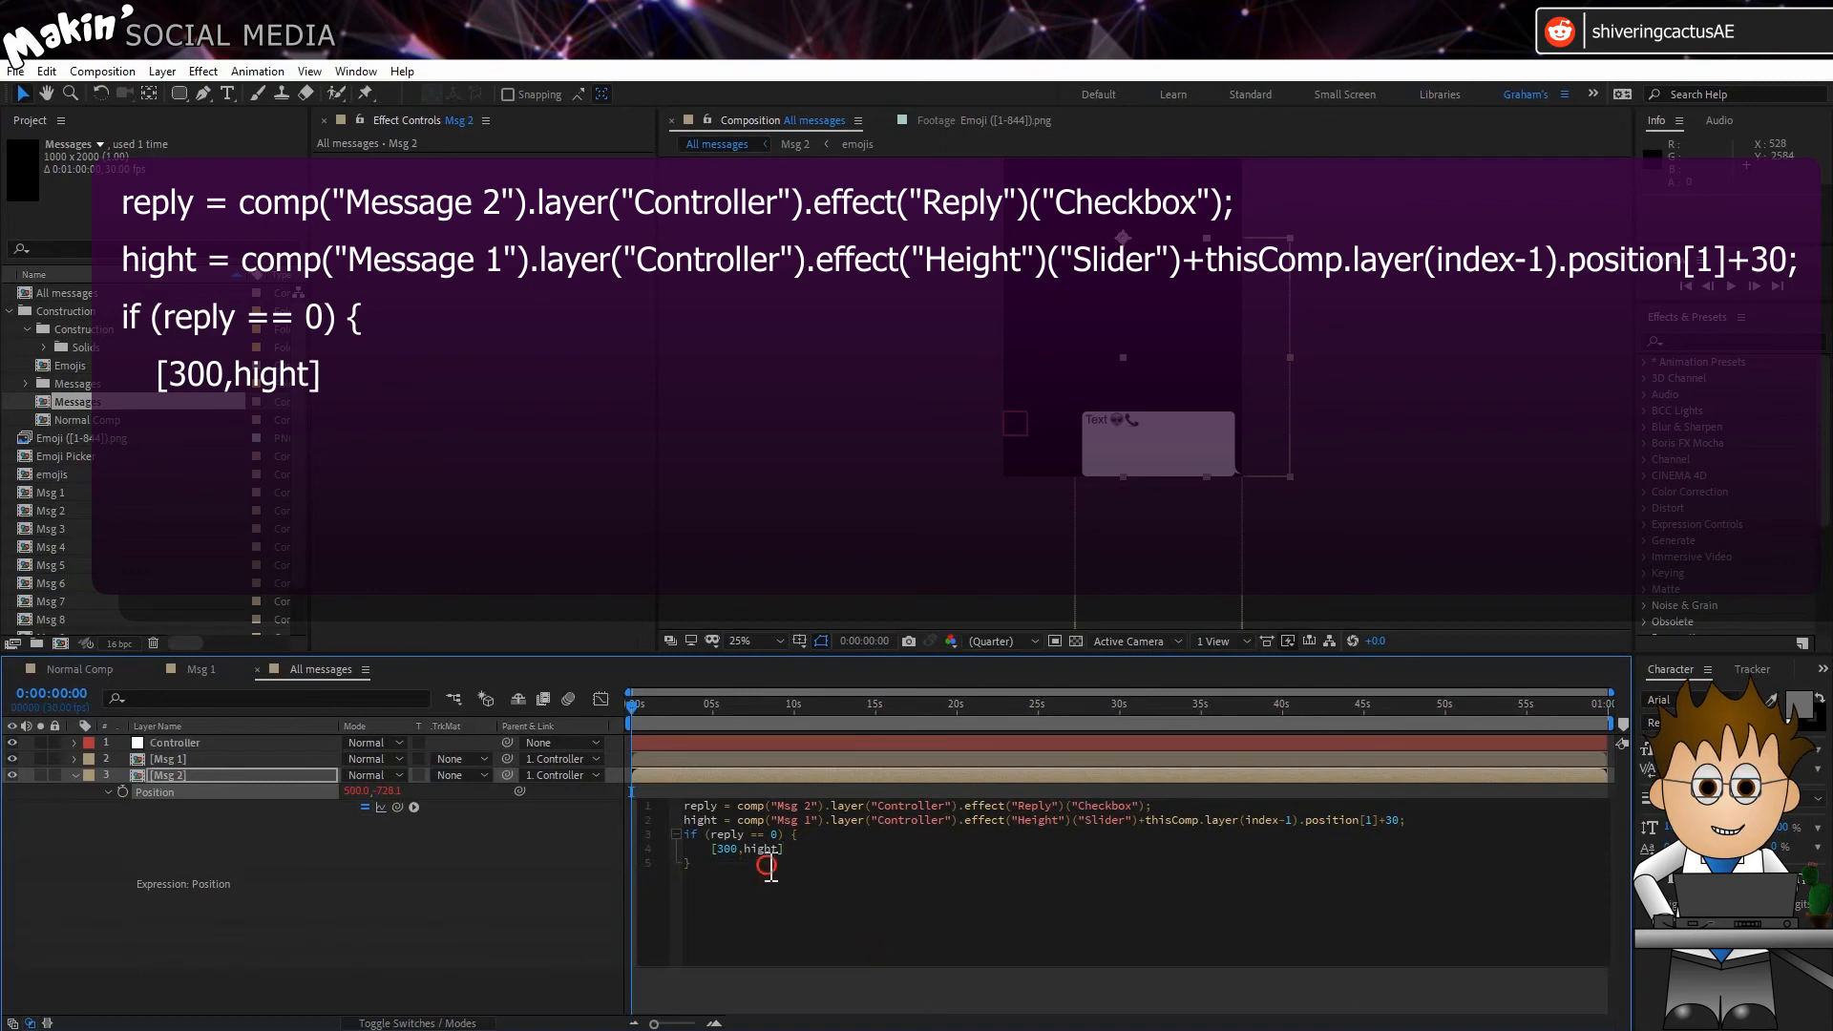
Step: Add an else branch returning [0,hight] and apply the Msg 2 Position expression
type("else {")
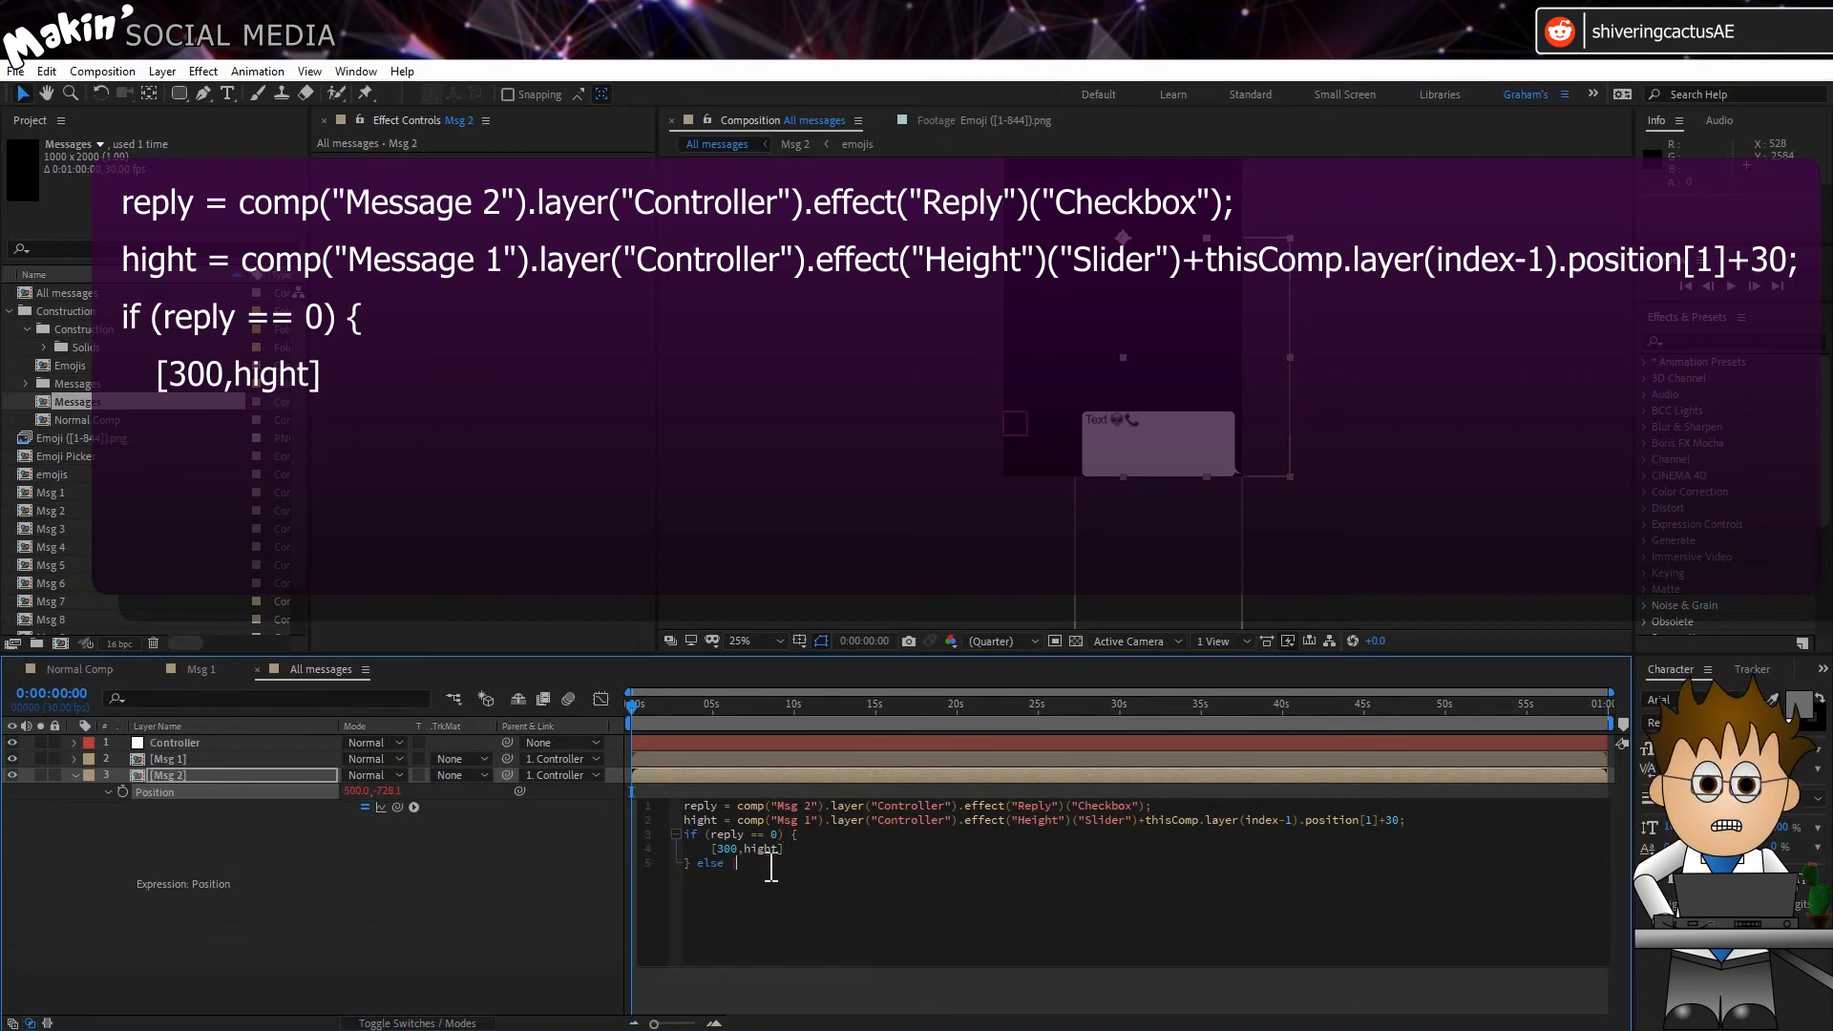
key("Return")
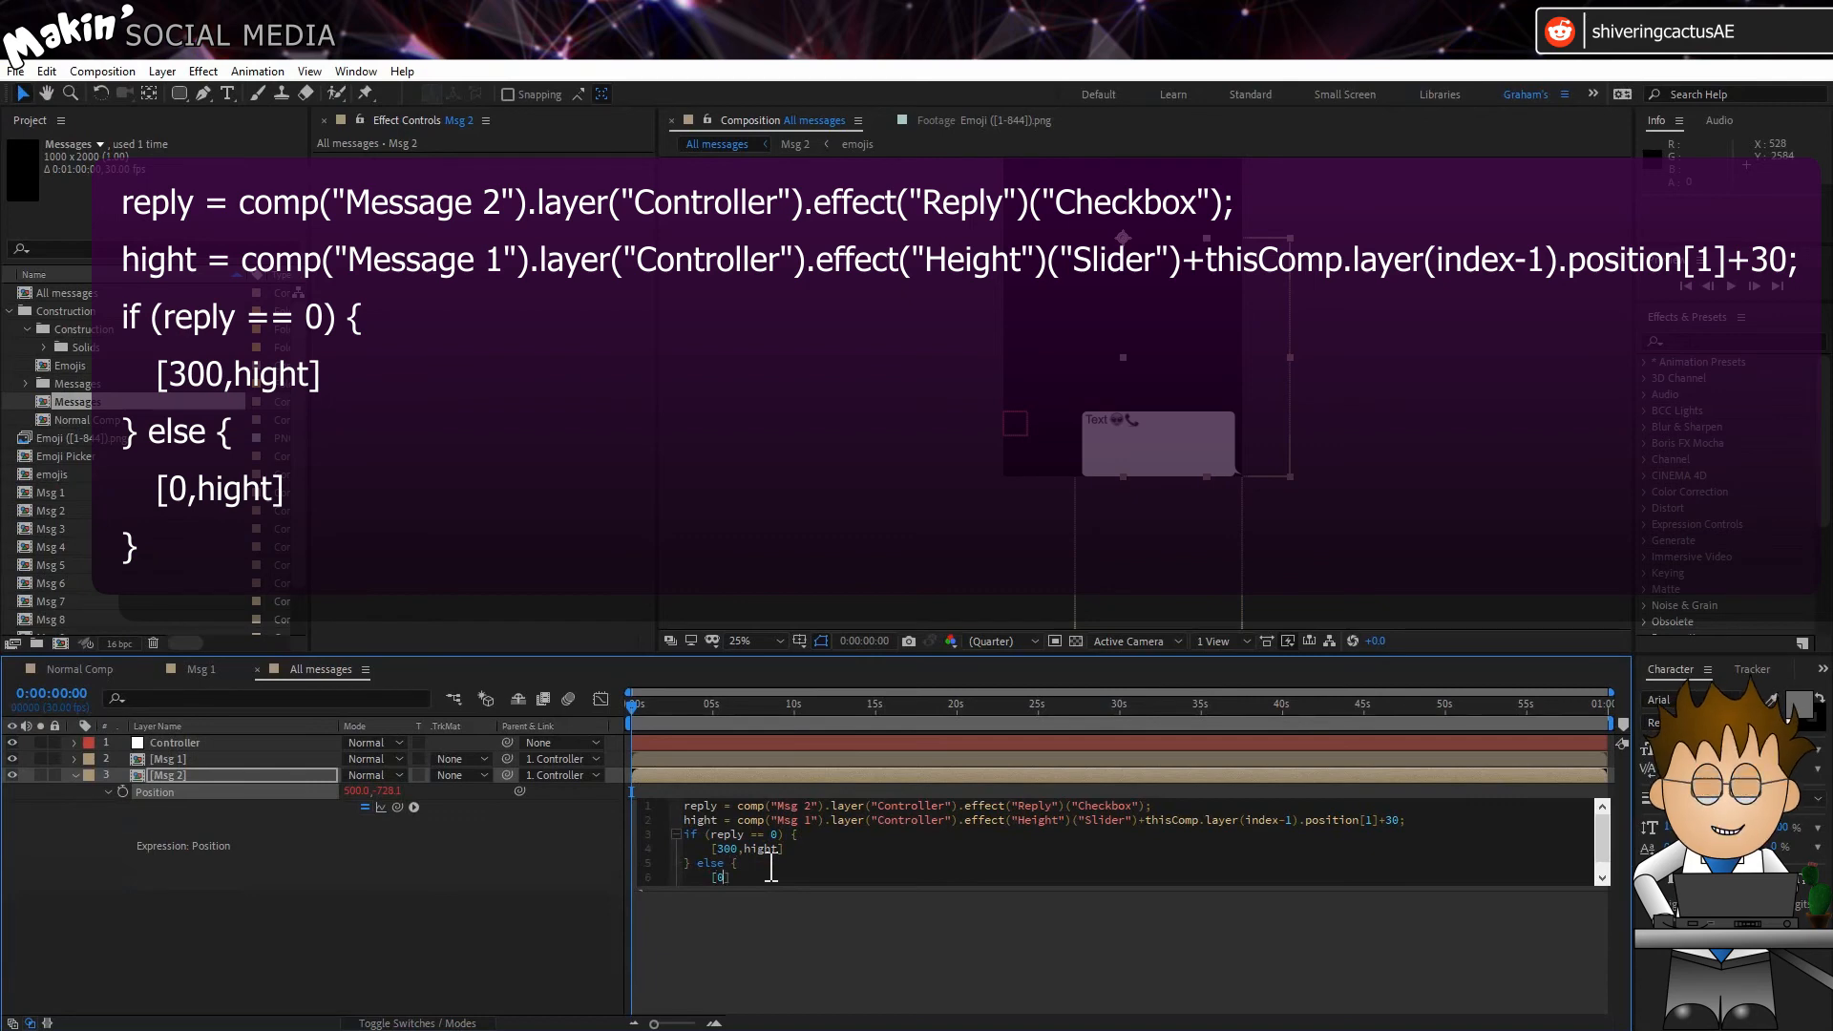
type("[0,hight")
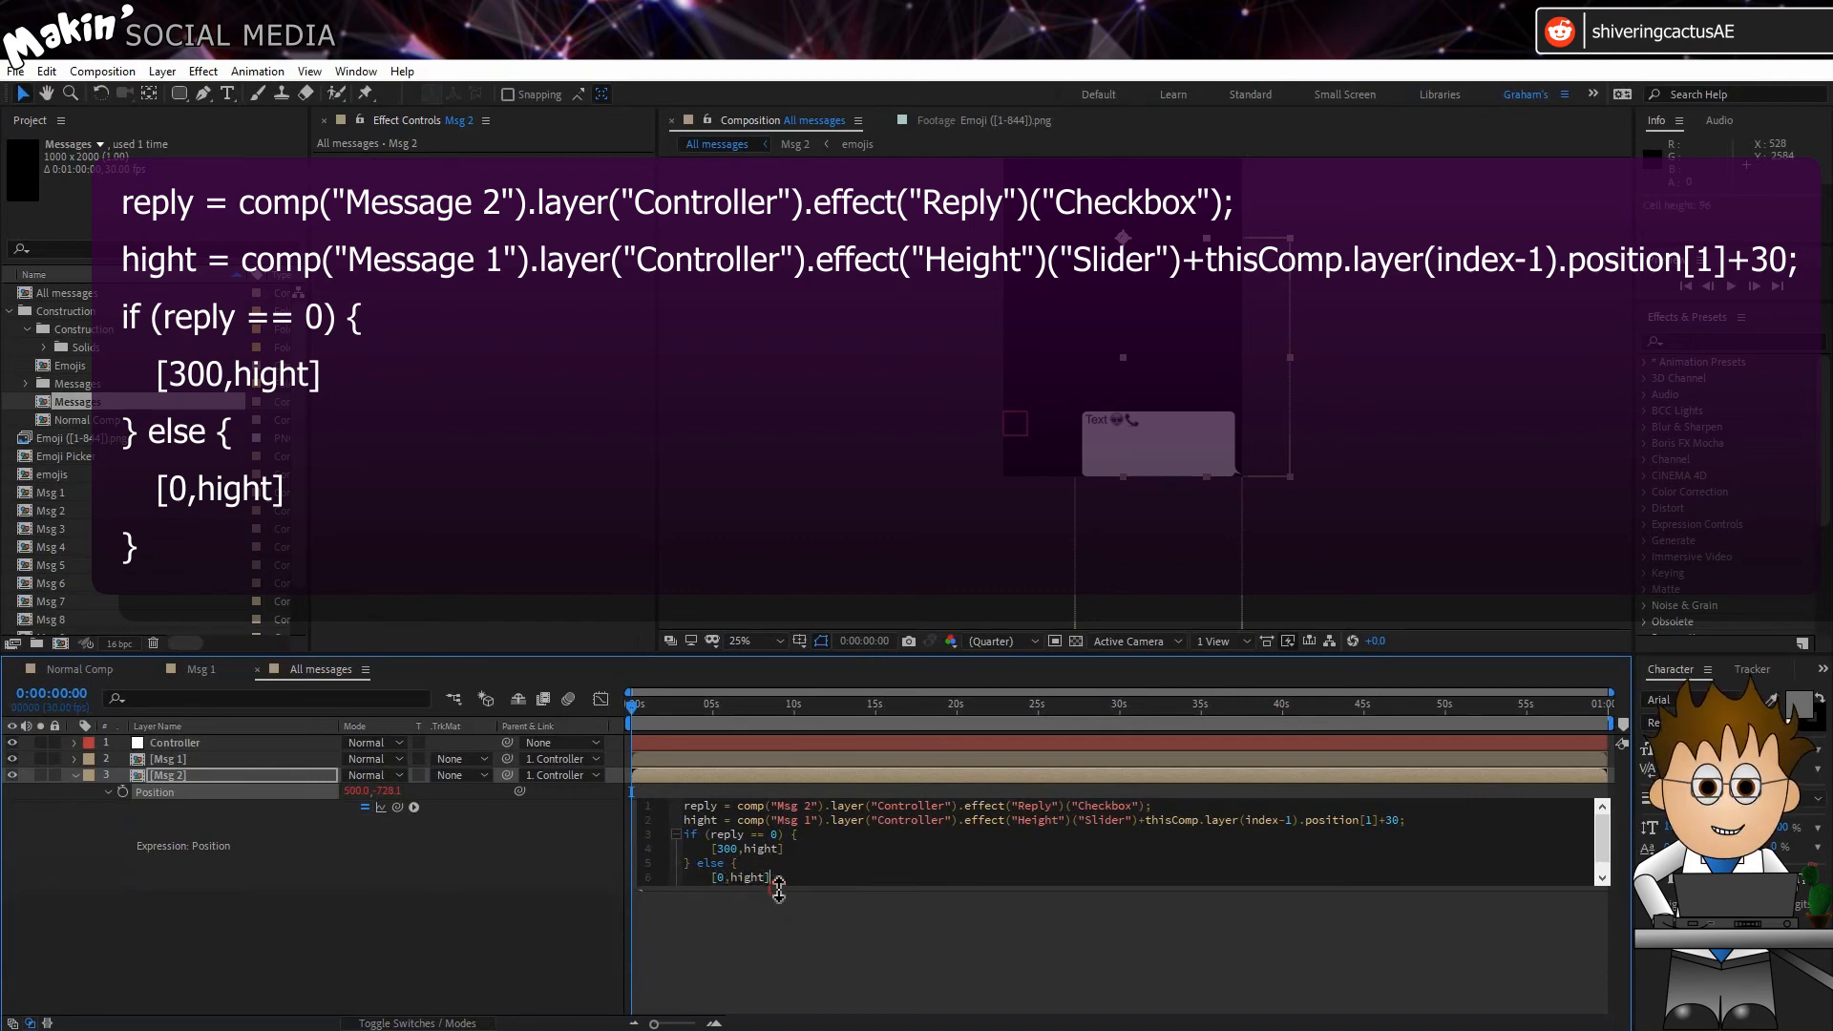
left_click_drag(779, 890, 778, 947)
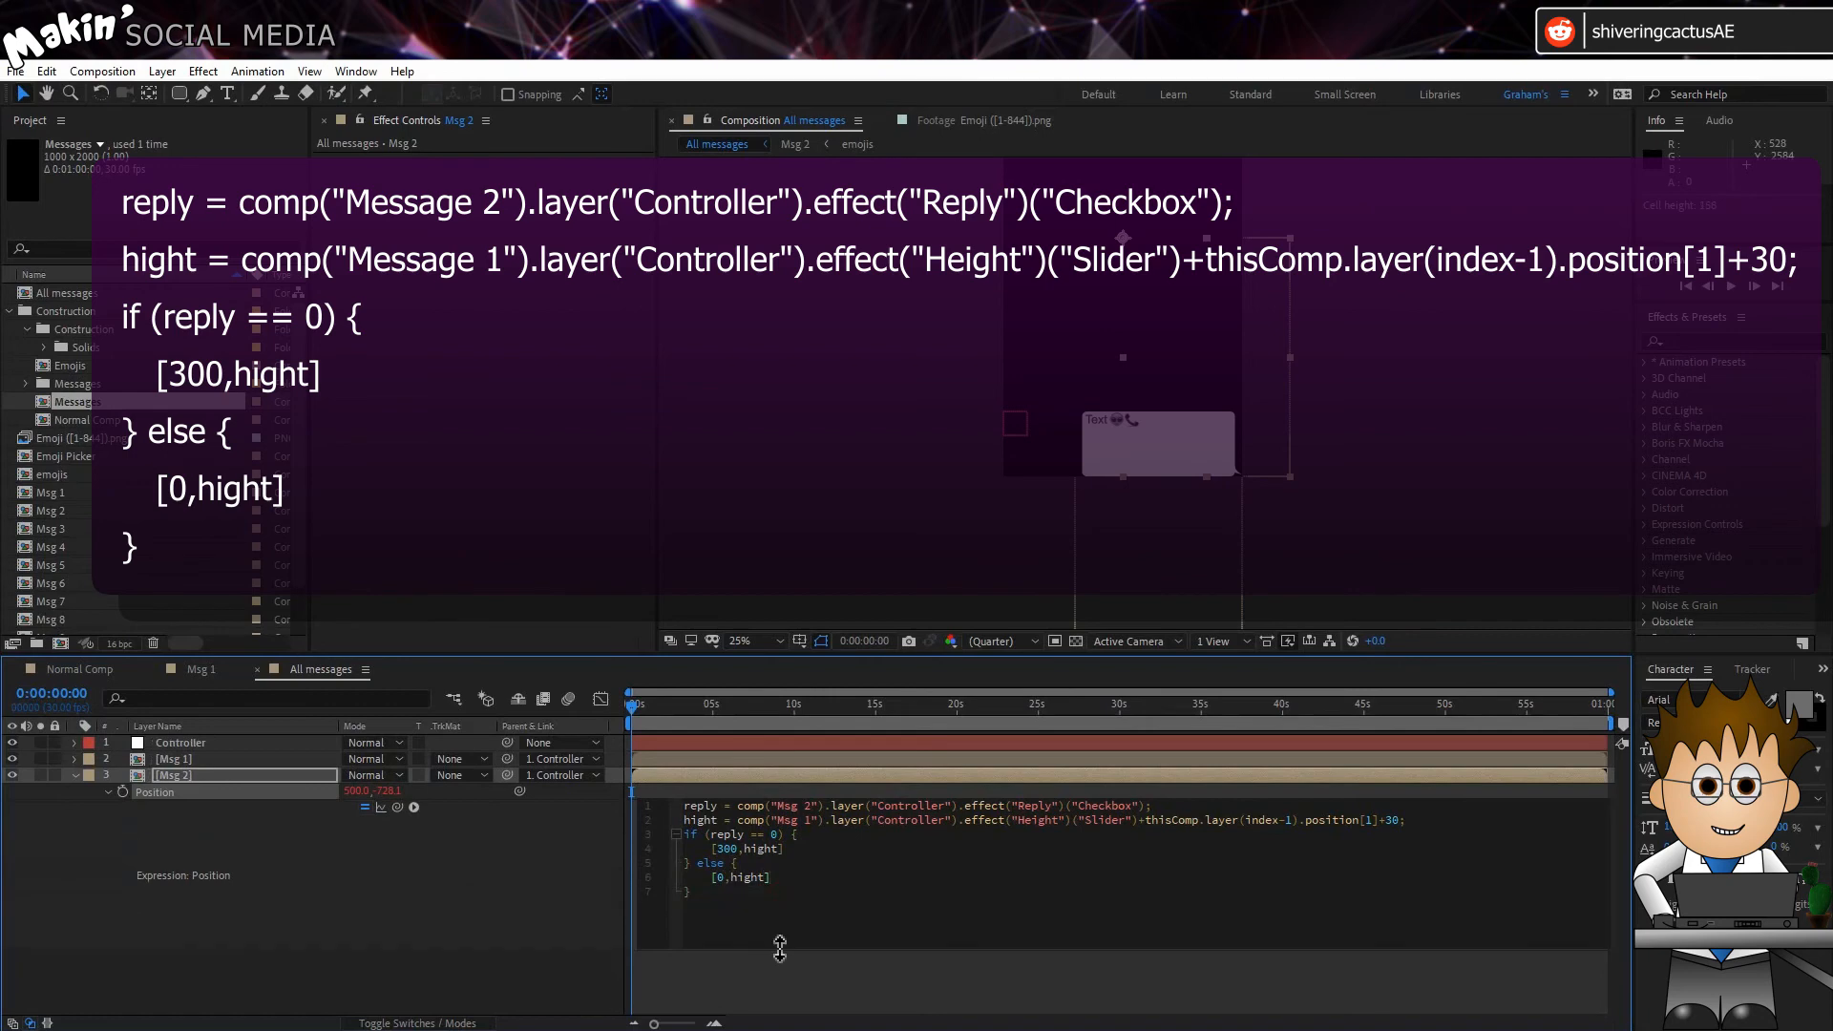
left_click(582, 867)
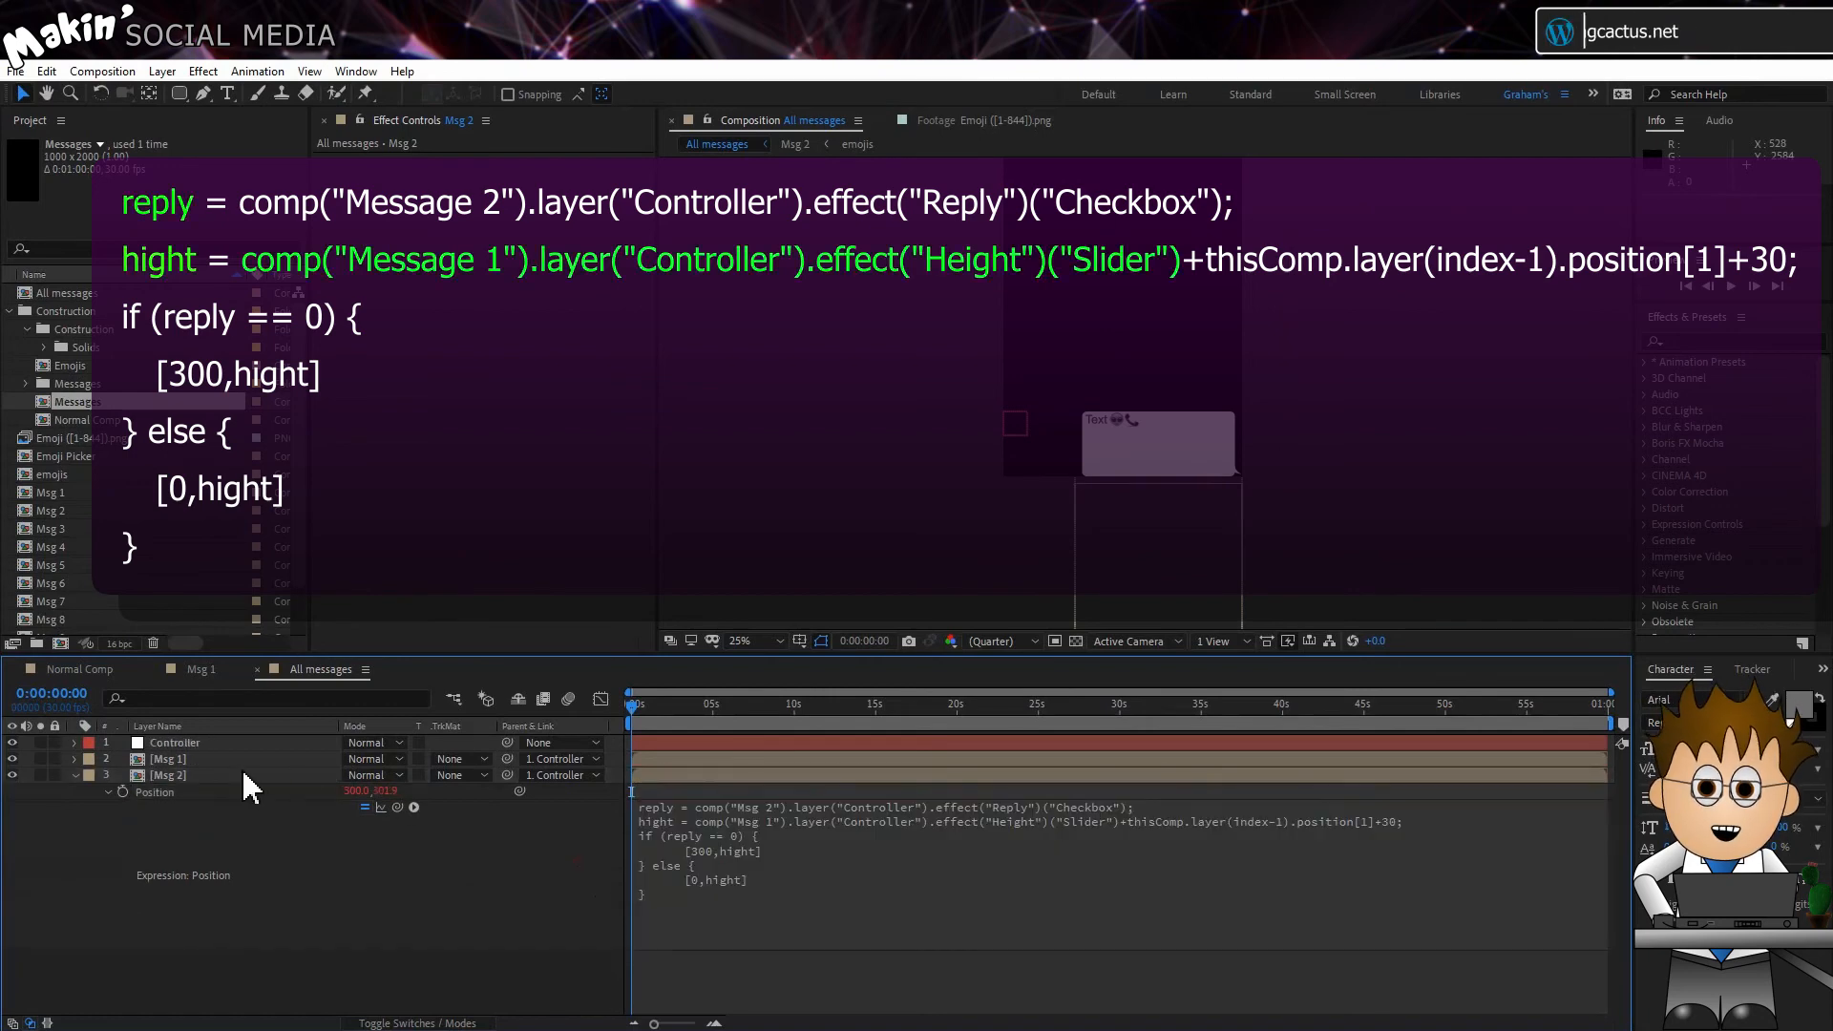
Step: Set the All messages Controller's Show messages up to slider to 2
left_click(214, 775)
left_click(215, 744)
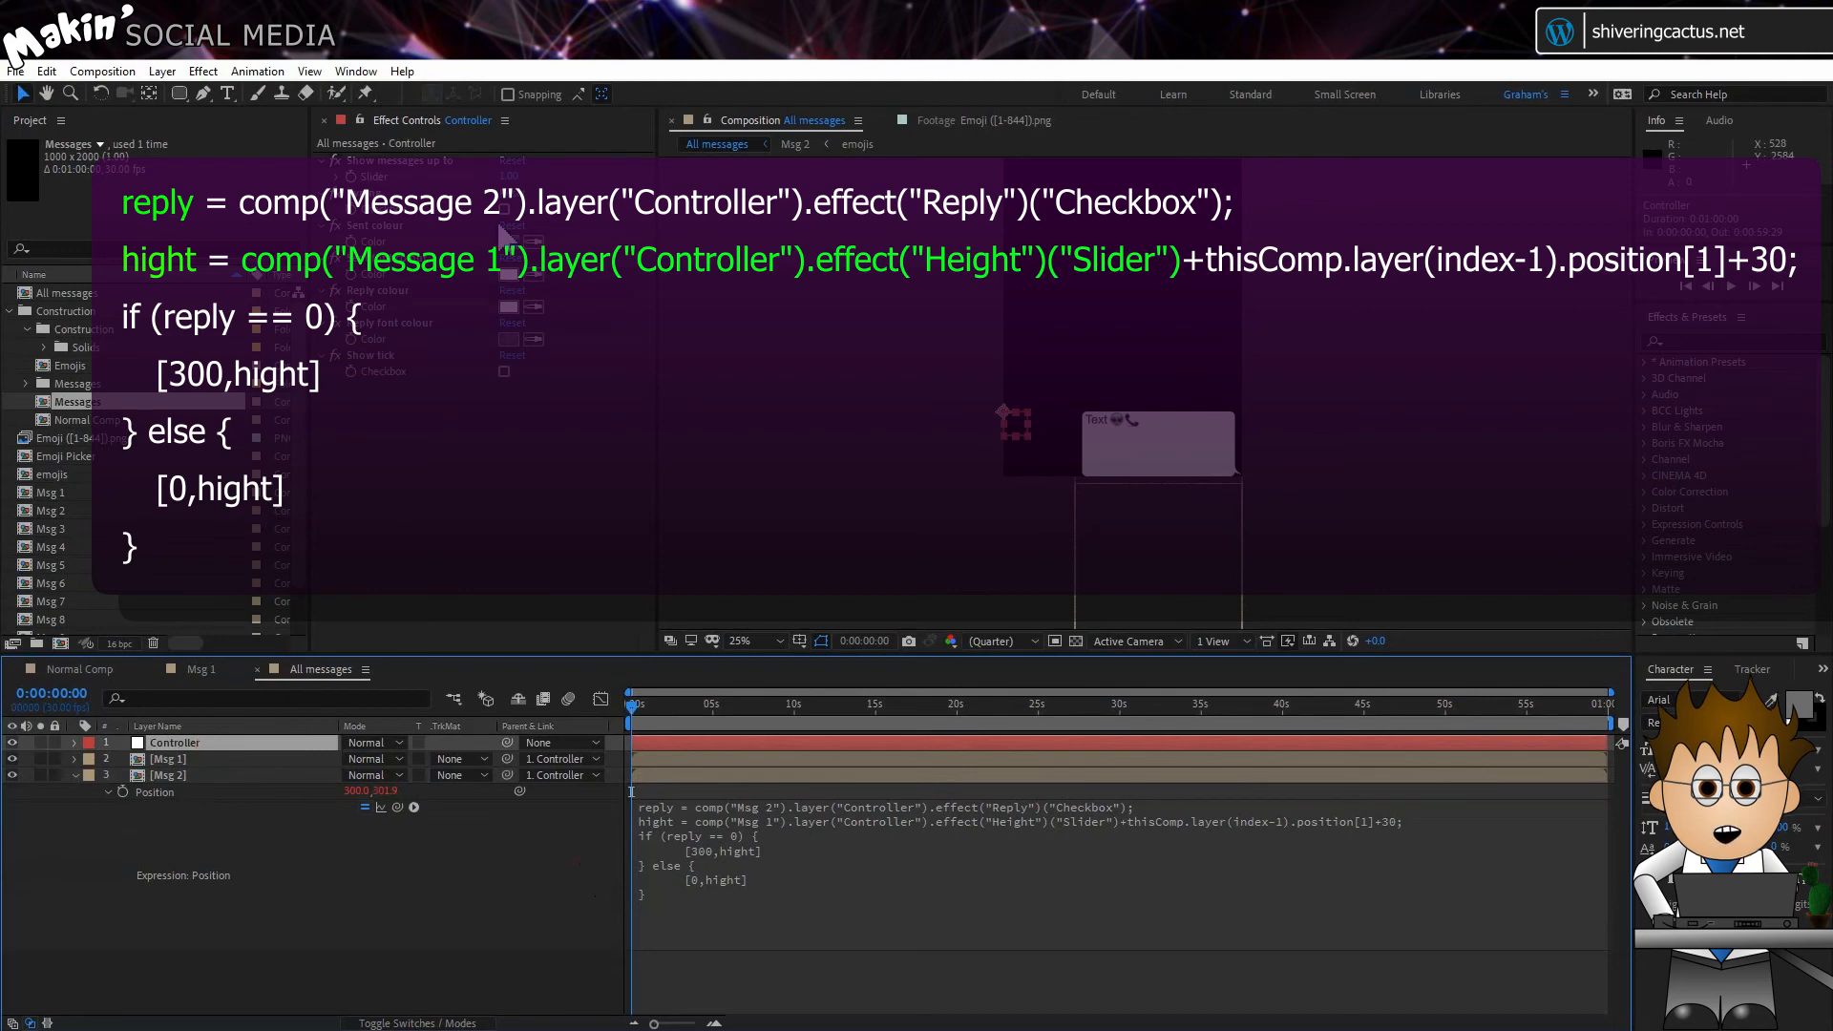
left_click(516, 178)
type("2")
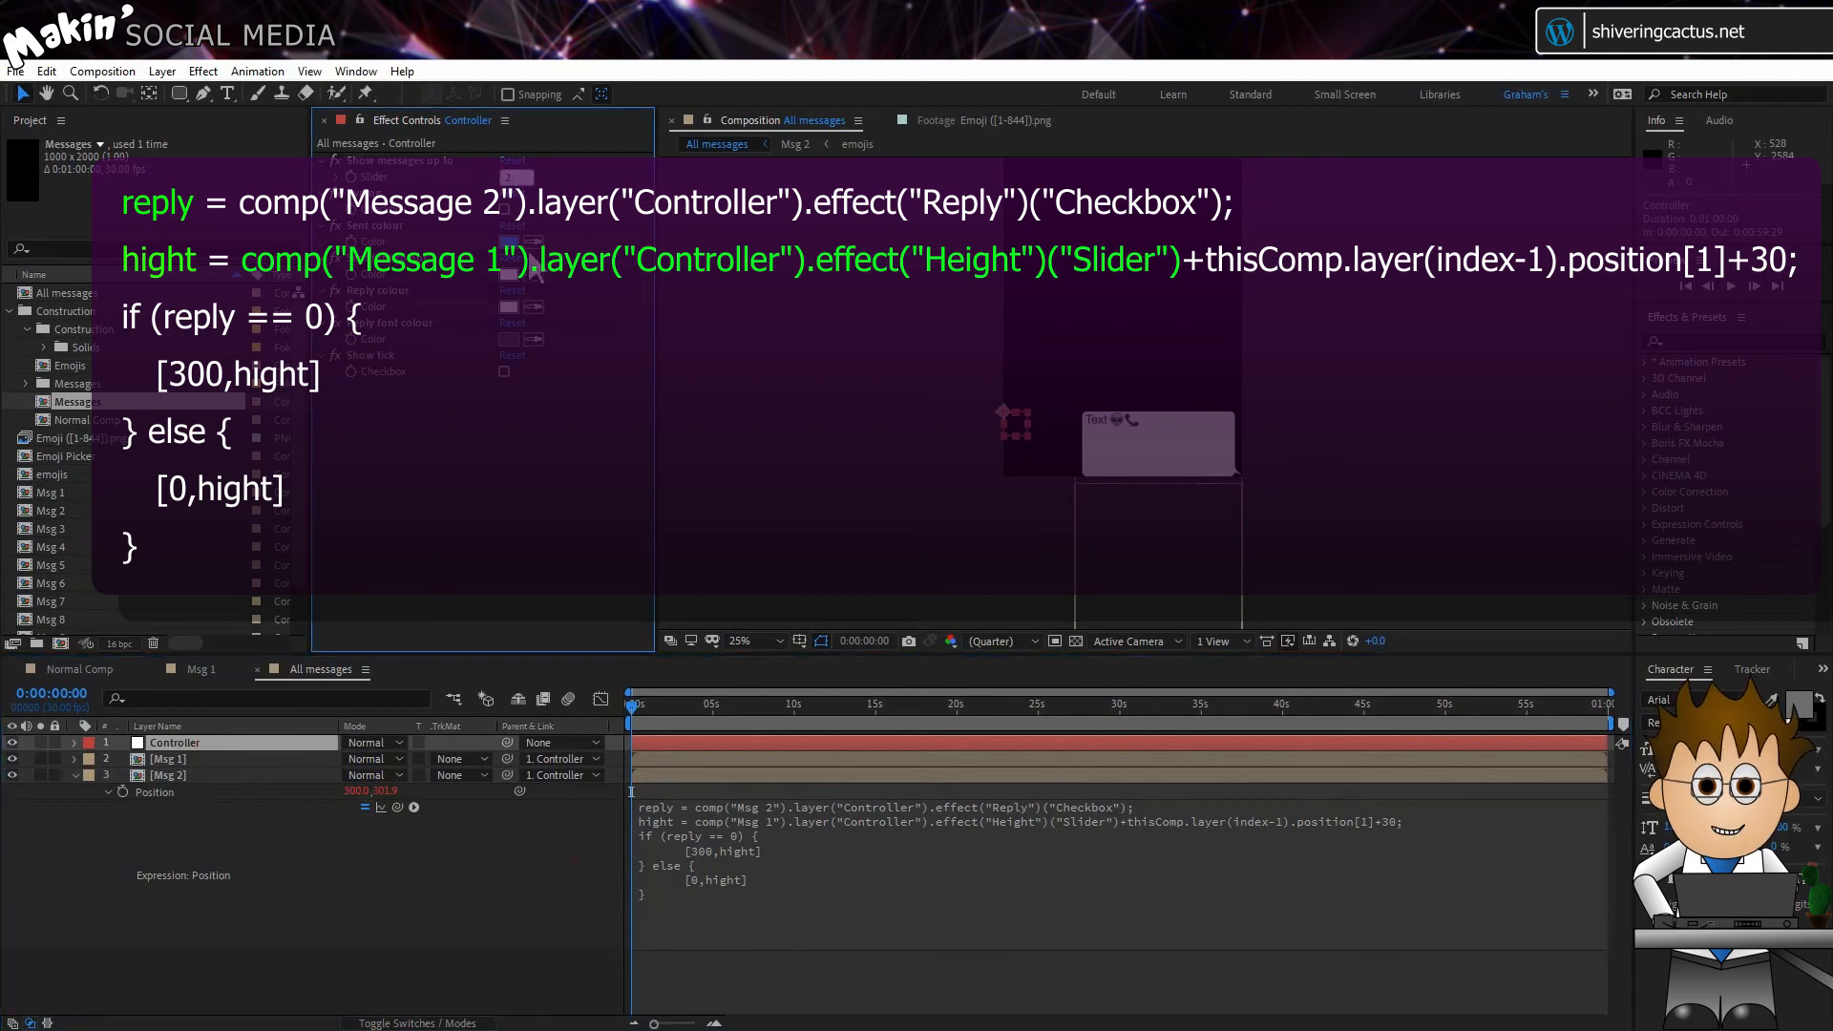
key("Return")
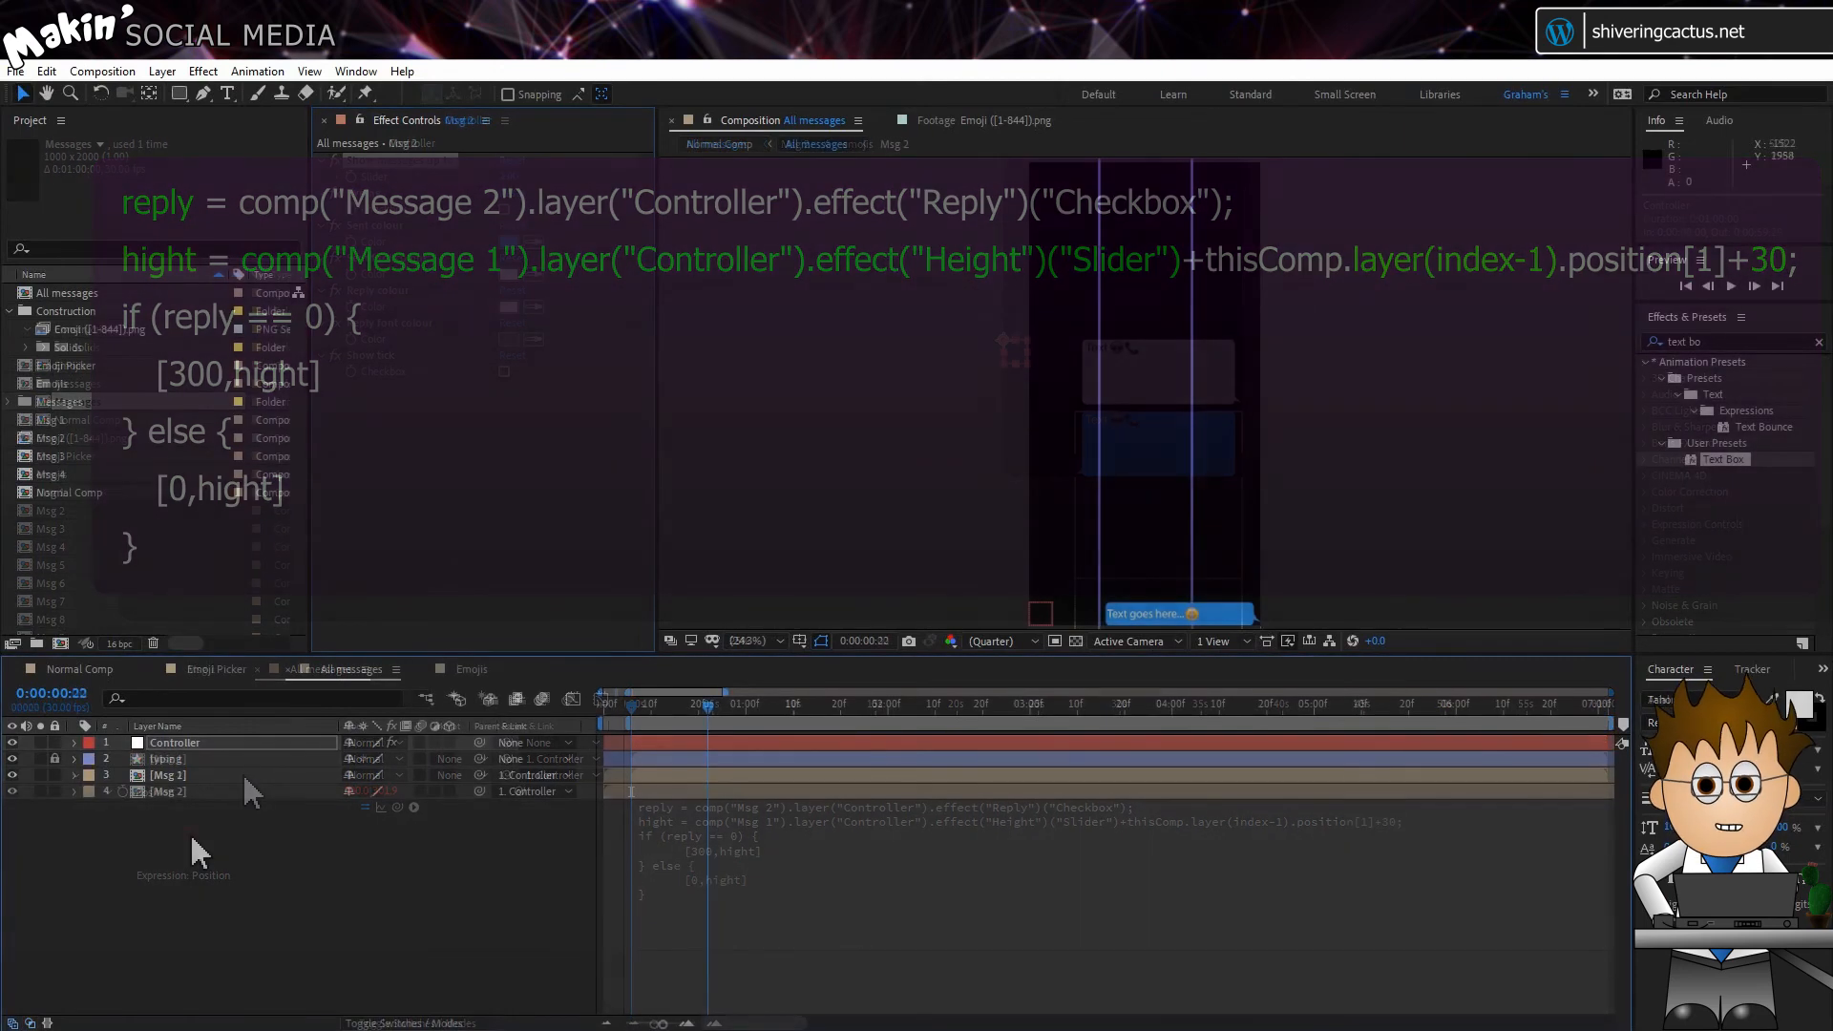
Step: Duplicate the Msg 2 layer in All messages and replace the lower copy's source with the Msg 3 composition
left_click(172, 792)
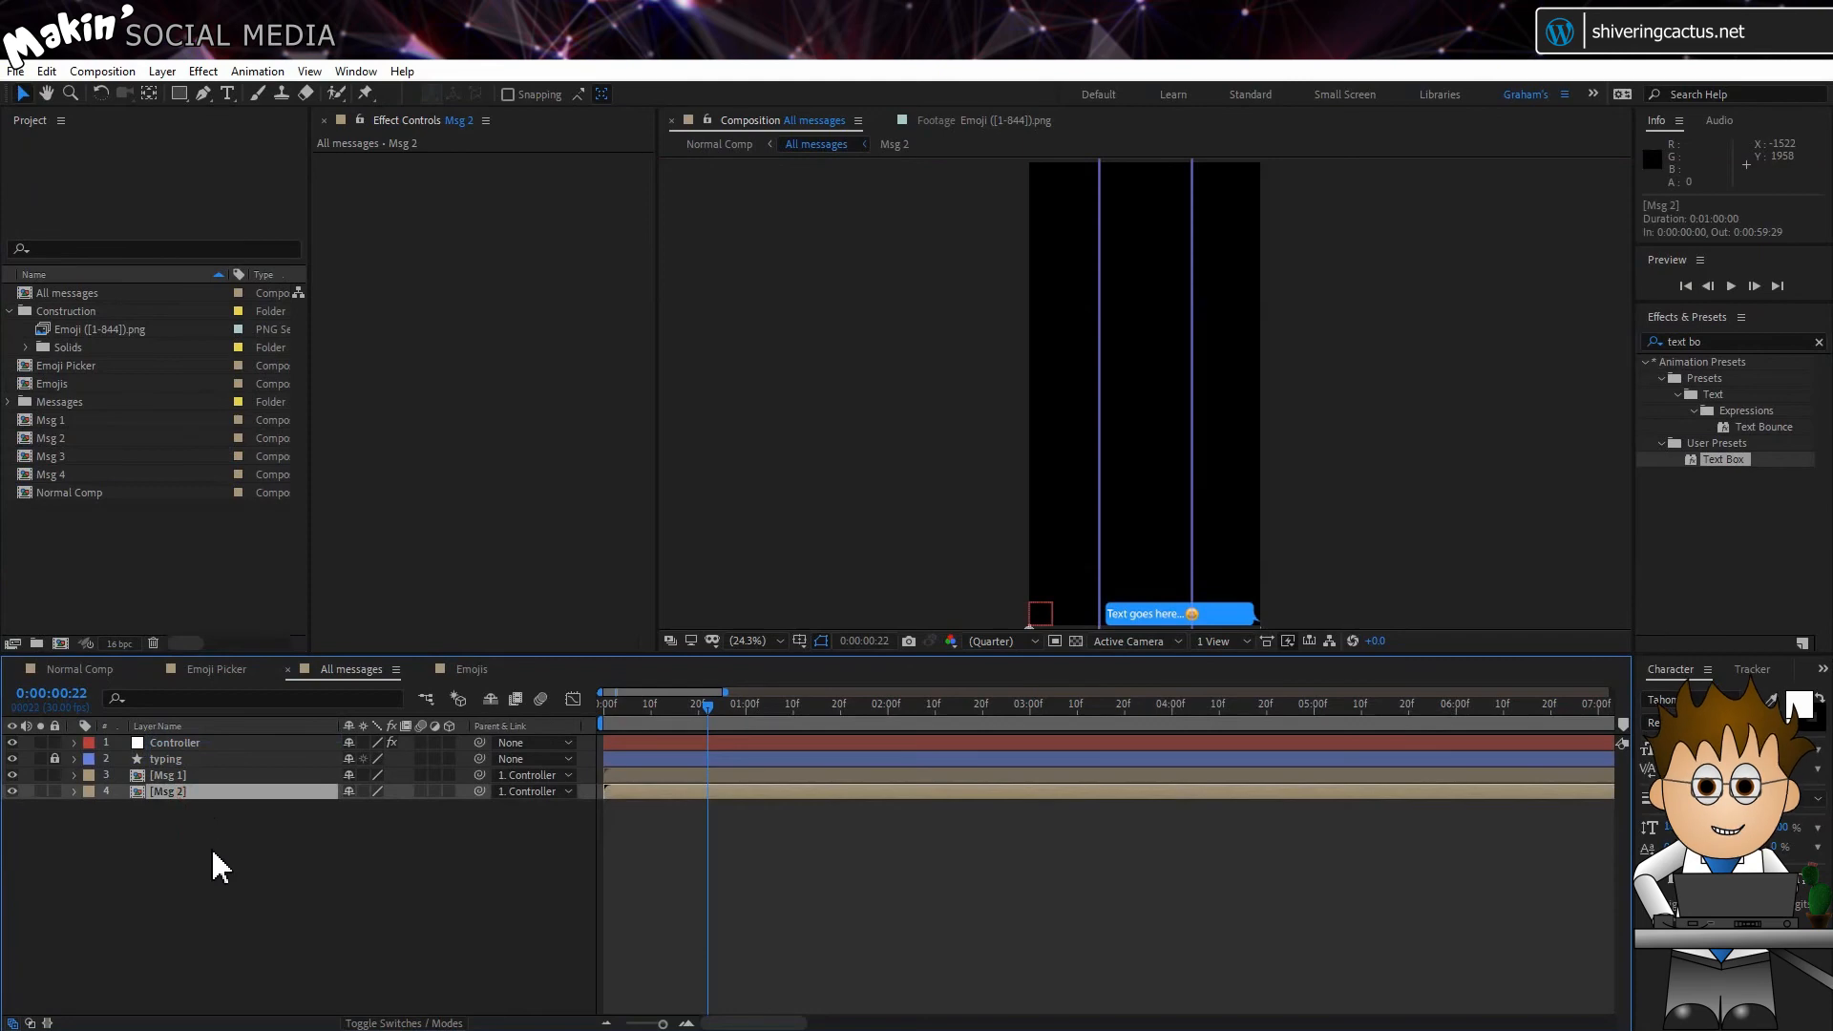
key("ctrl+d")
left_click(190, 808)
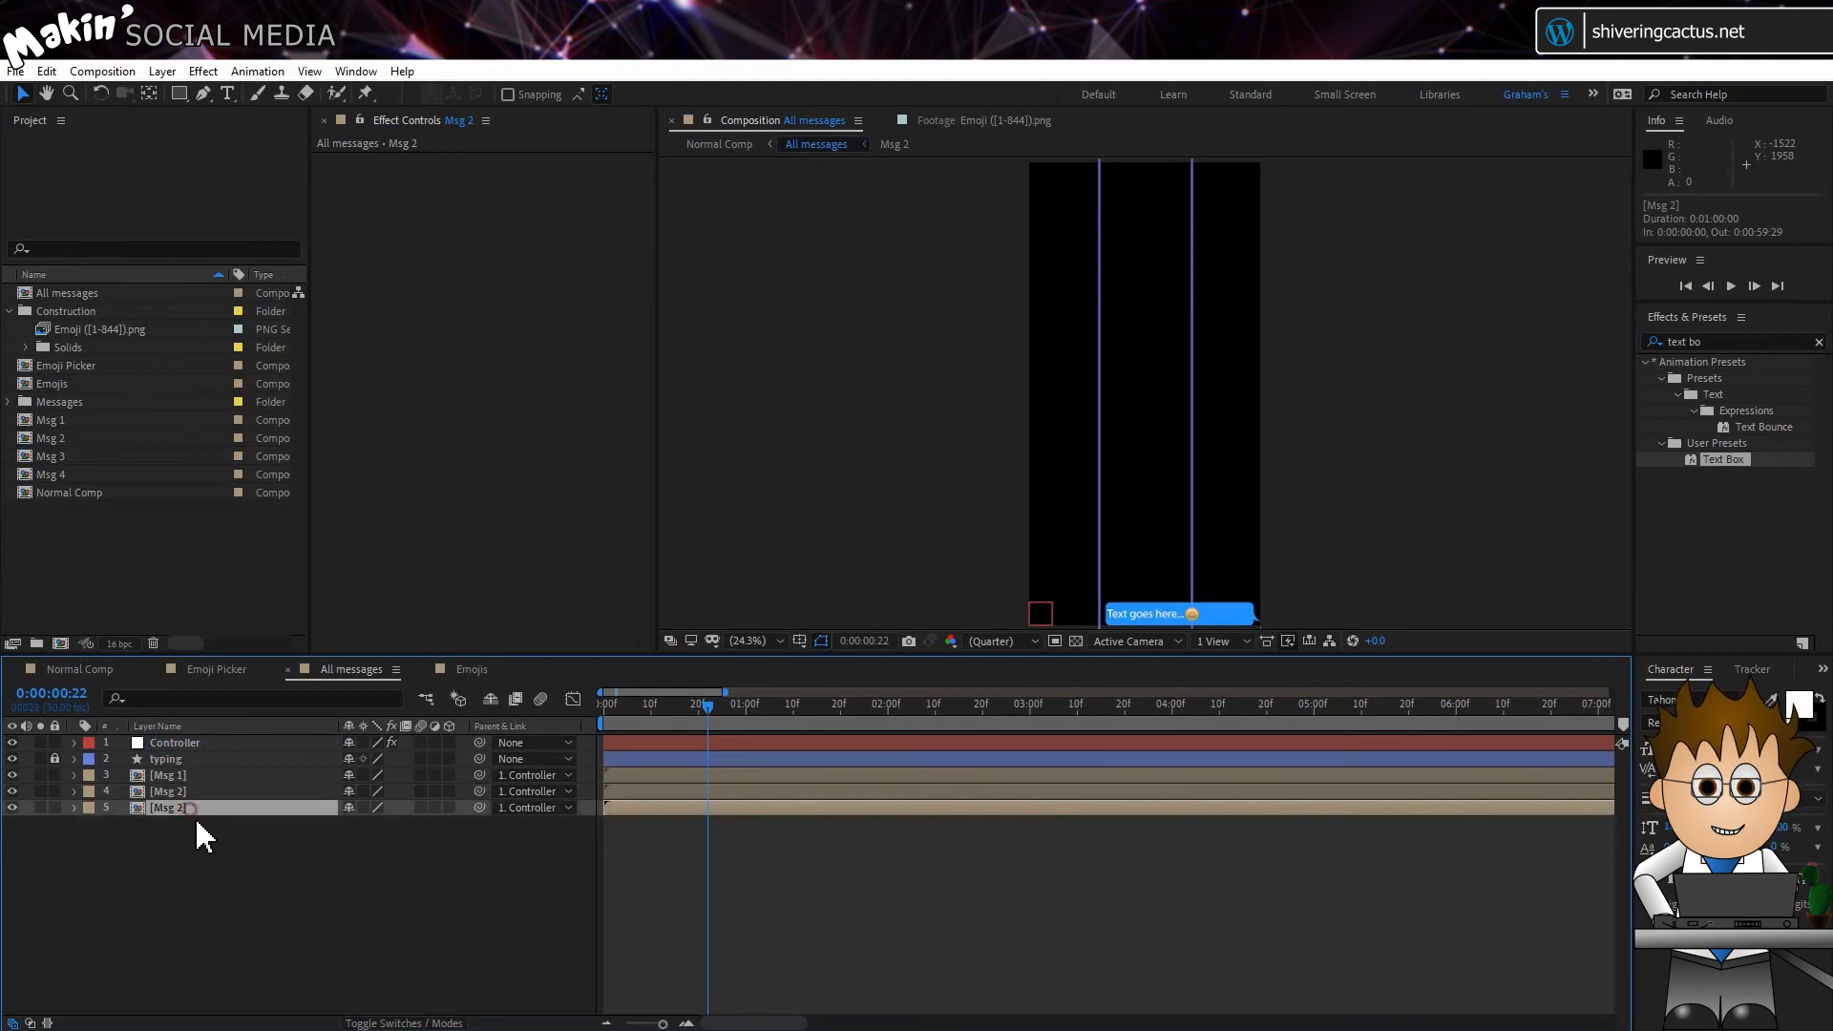
left_click(63, 456)
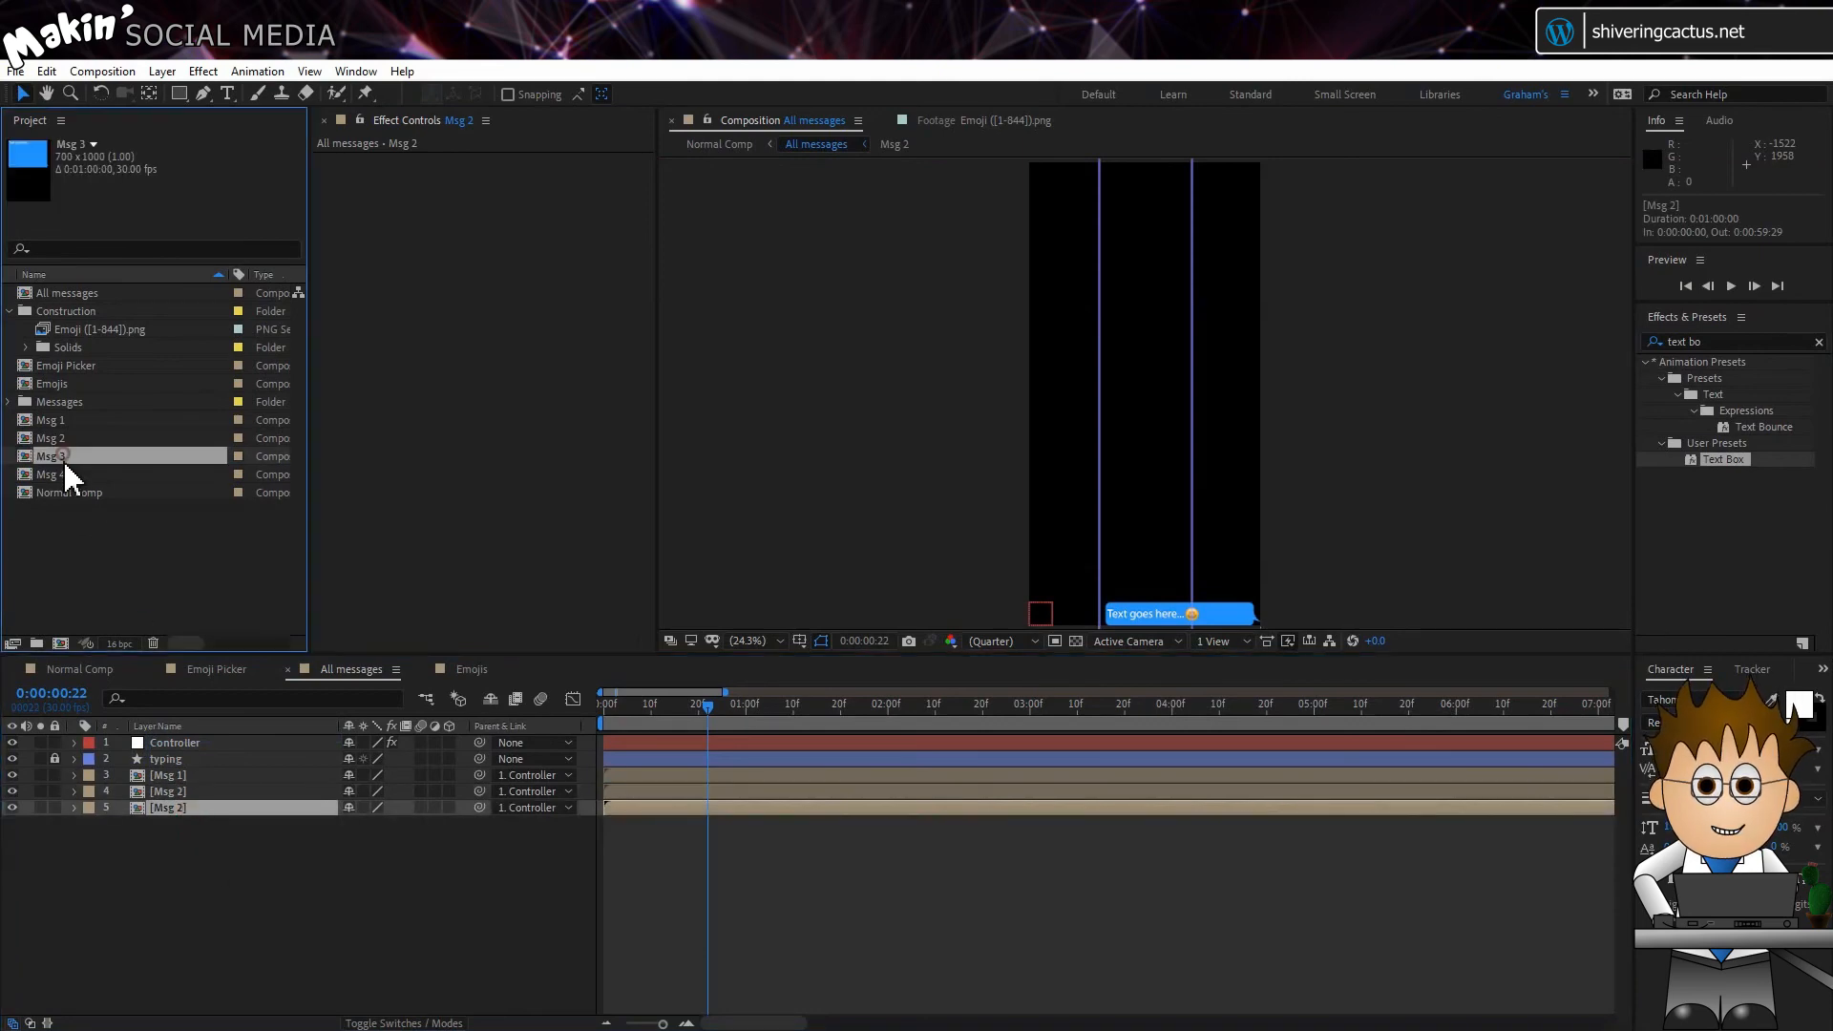
left_click_drag(59, 455, 168, 805)
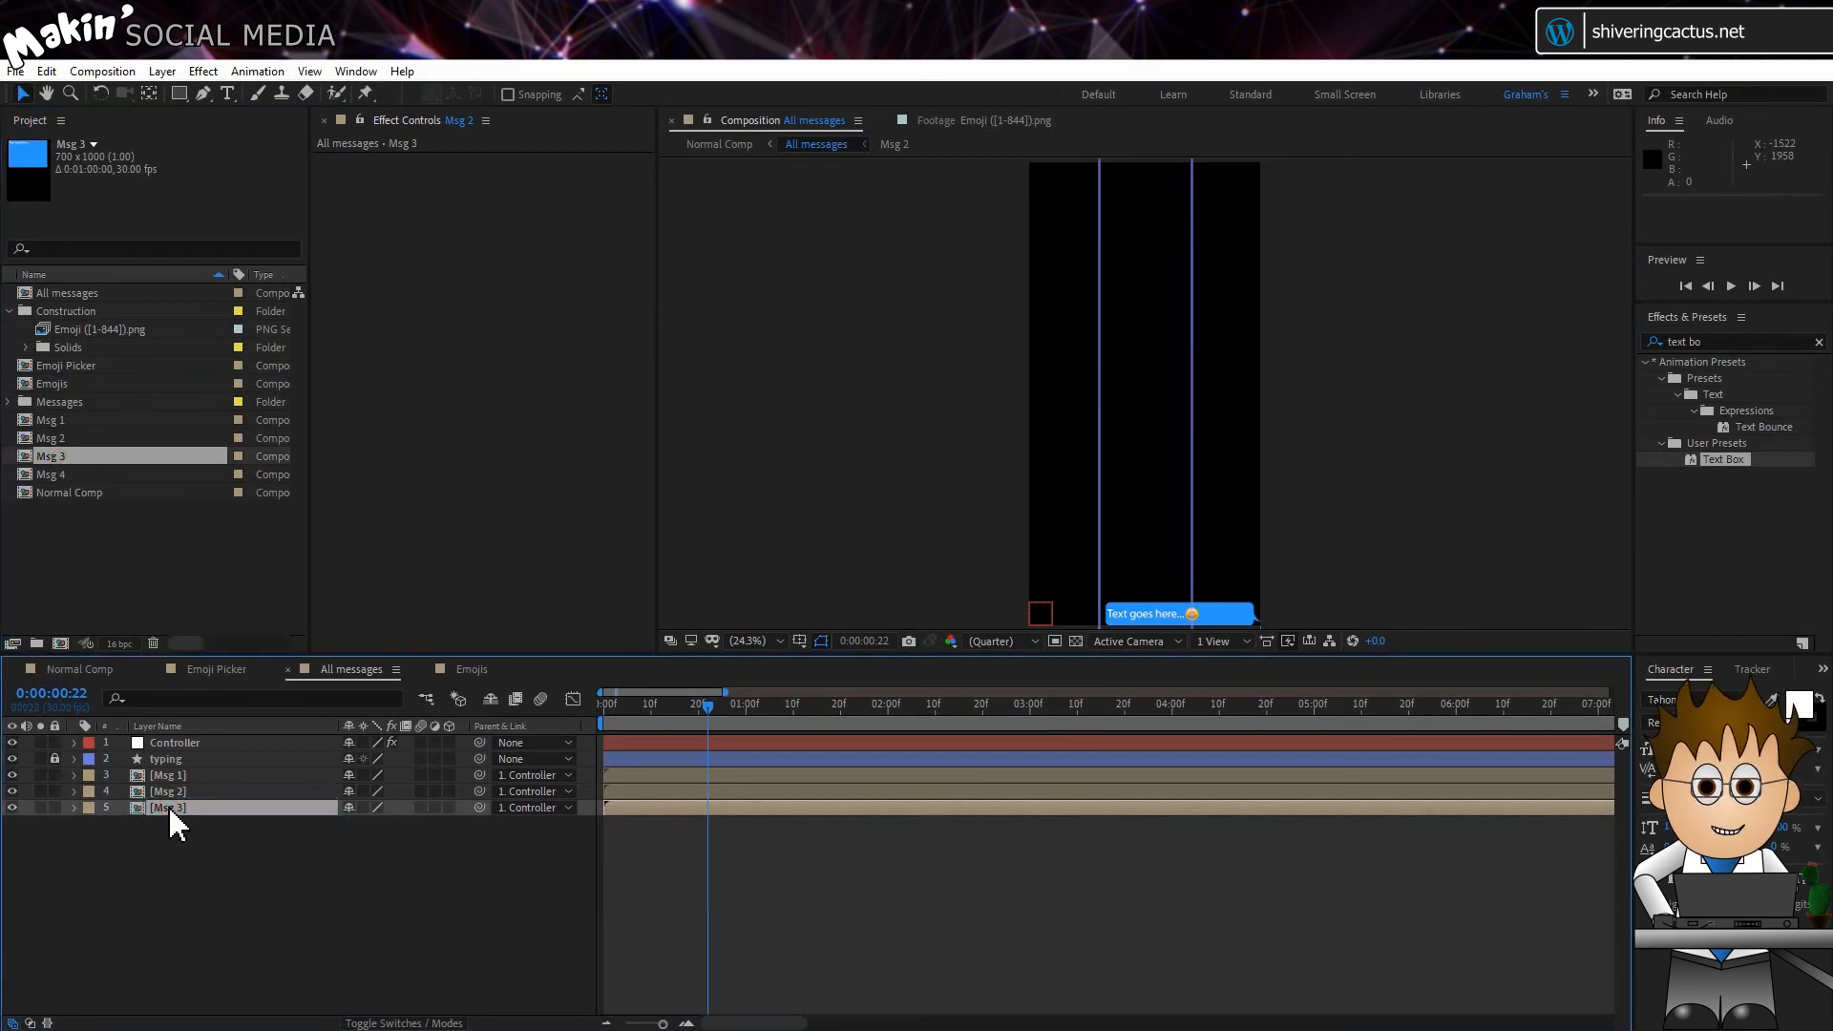
Step: In the Msg 3 layer's Position expression, change the reply reference to Msg 3 and the hight reference to Msg 2
left_click(73, 807)
left_click(92, 824)
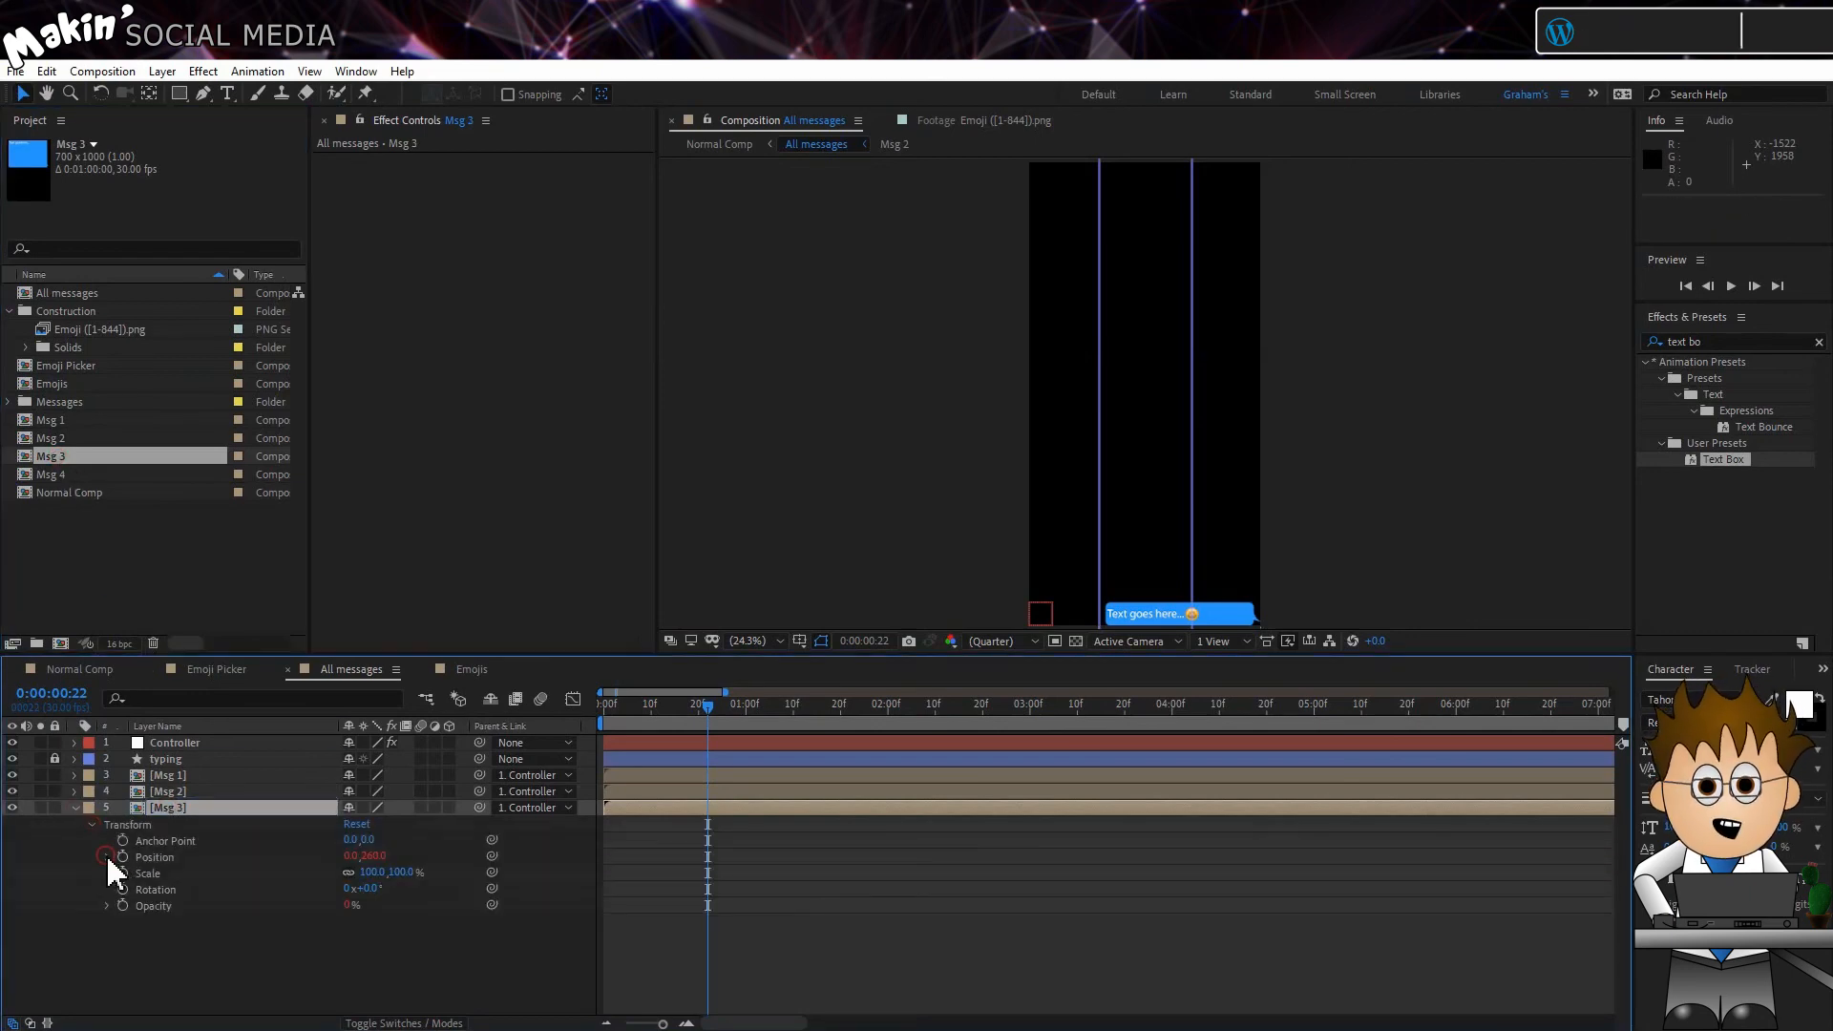
left_click(123, 857, "alt")
type("reply = comp(\"Msg 2\").layer(\"Controller\").effect(\"Reply\")(\"Checkbox\"); hight = comp(\"Msg 1\").layer(\"Controller\").effect(\"Height\")(\"Slider\")+thisComp.layer(index-1).position[1]+30;   if (reply == 0) { \t[300,hight] } else { \t[0,hight] }")
left_click(793, 871)
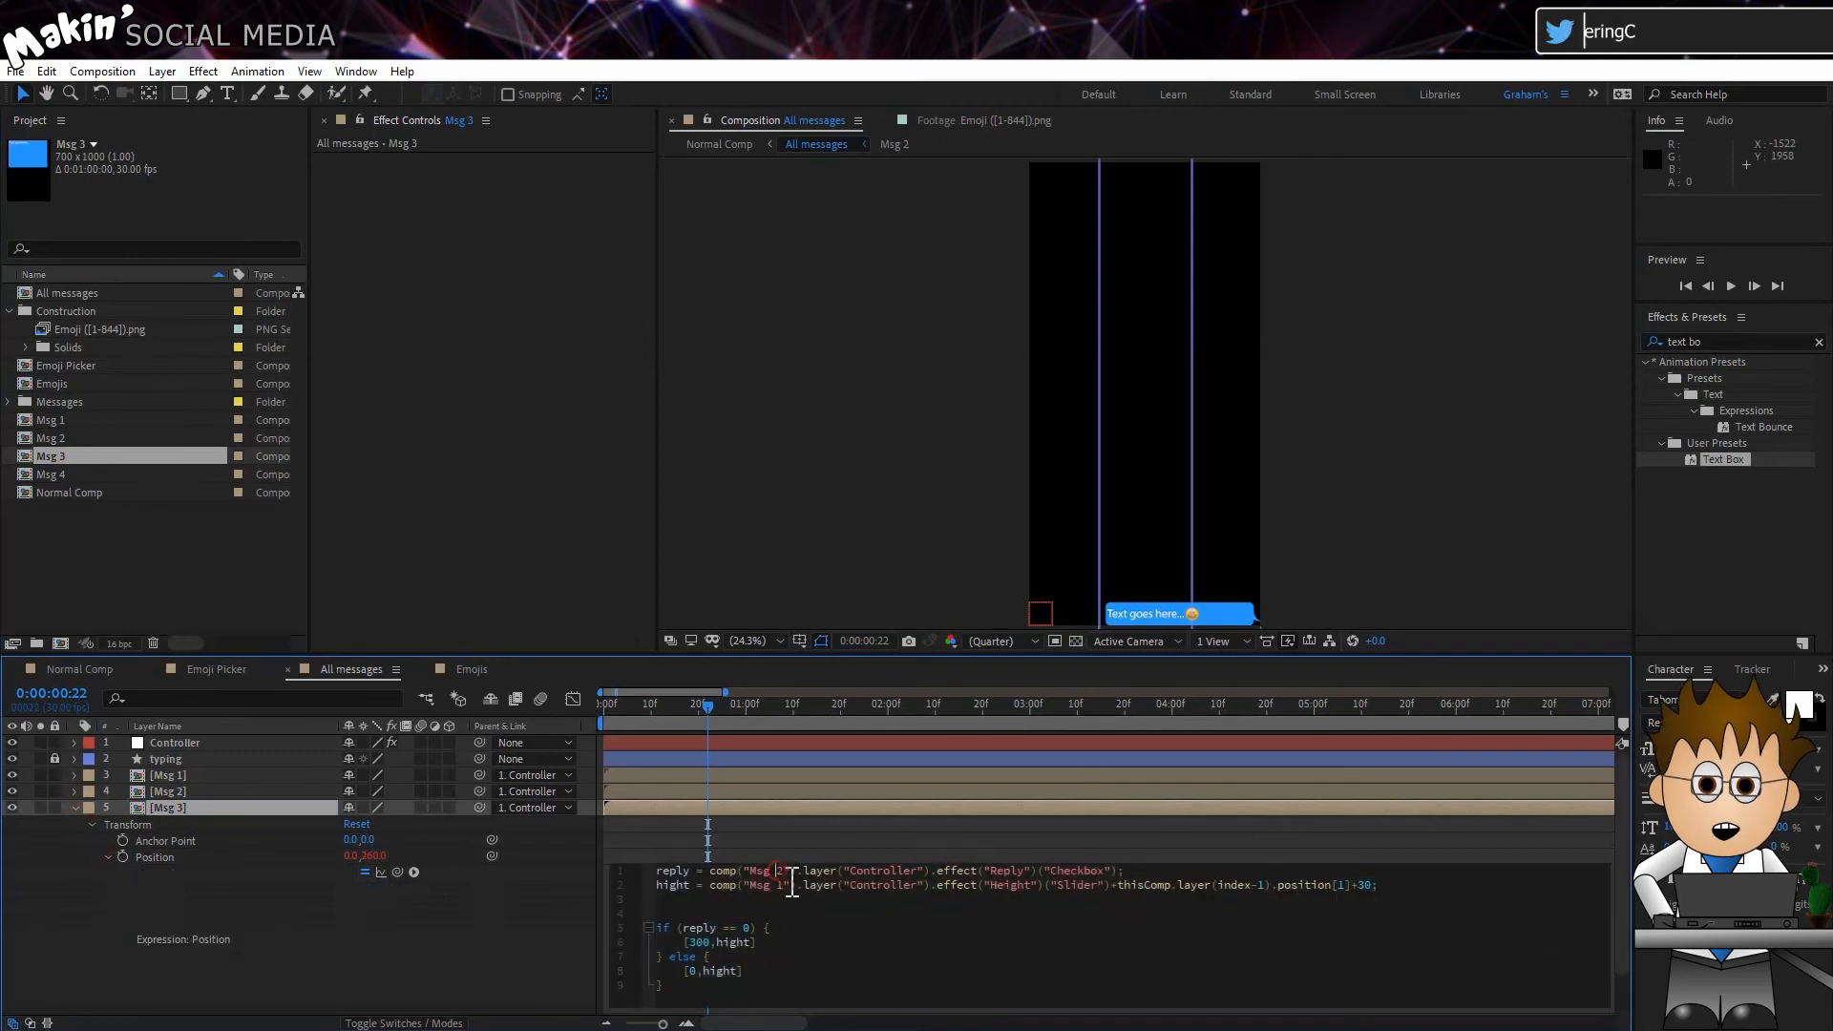
key("Delete")
type("3")
key("Down")
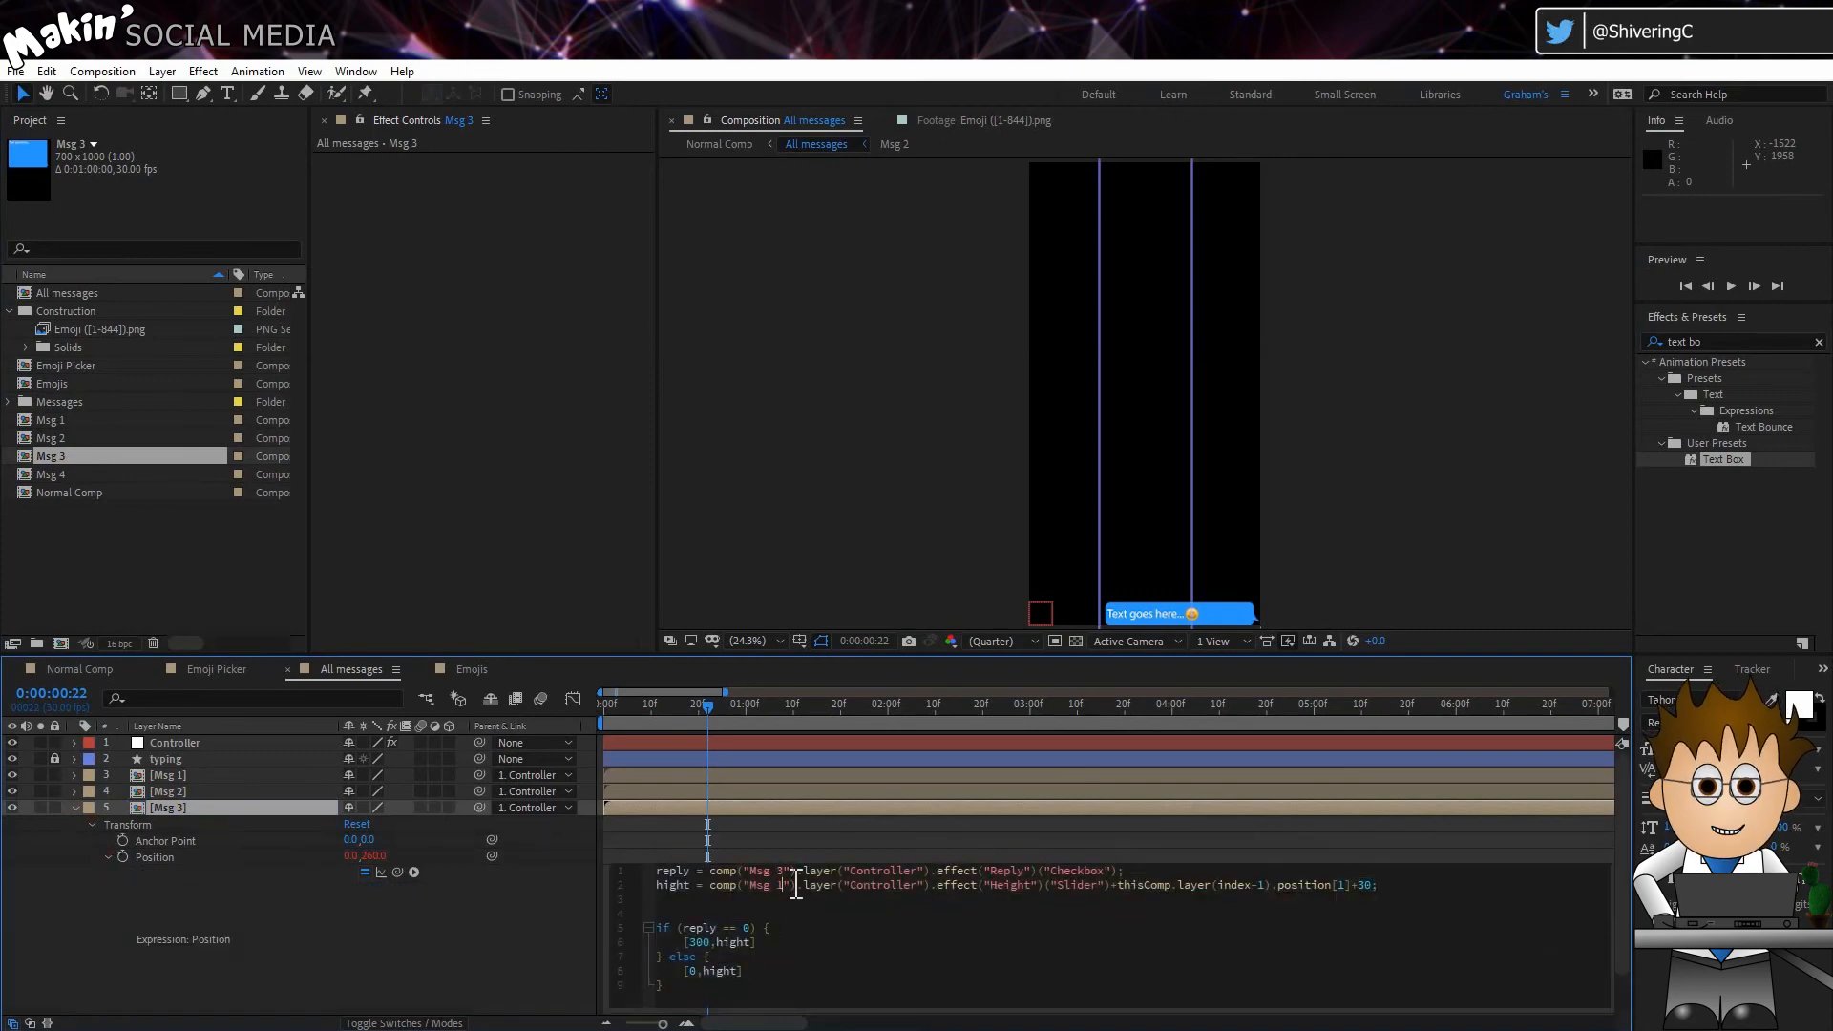
key("BackSpace")
type("2")
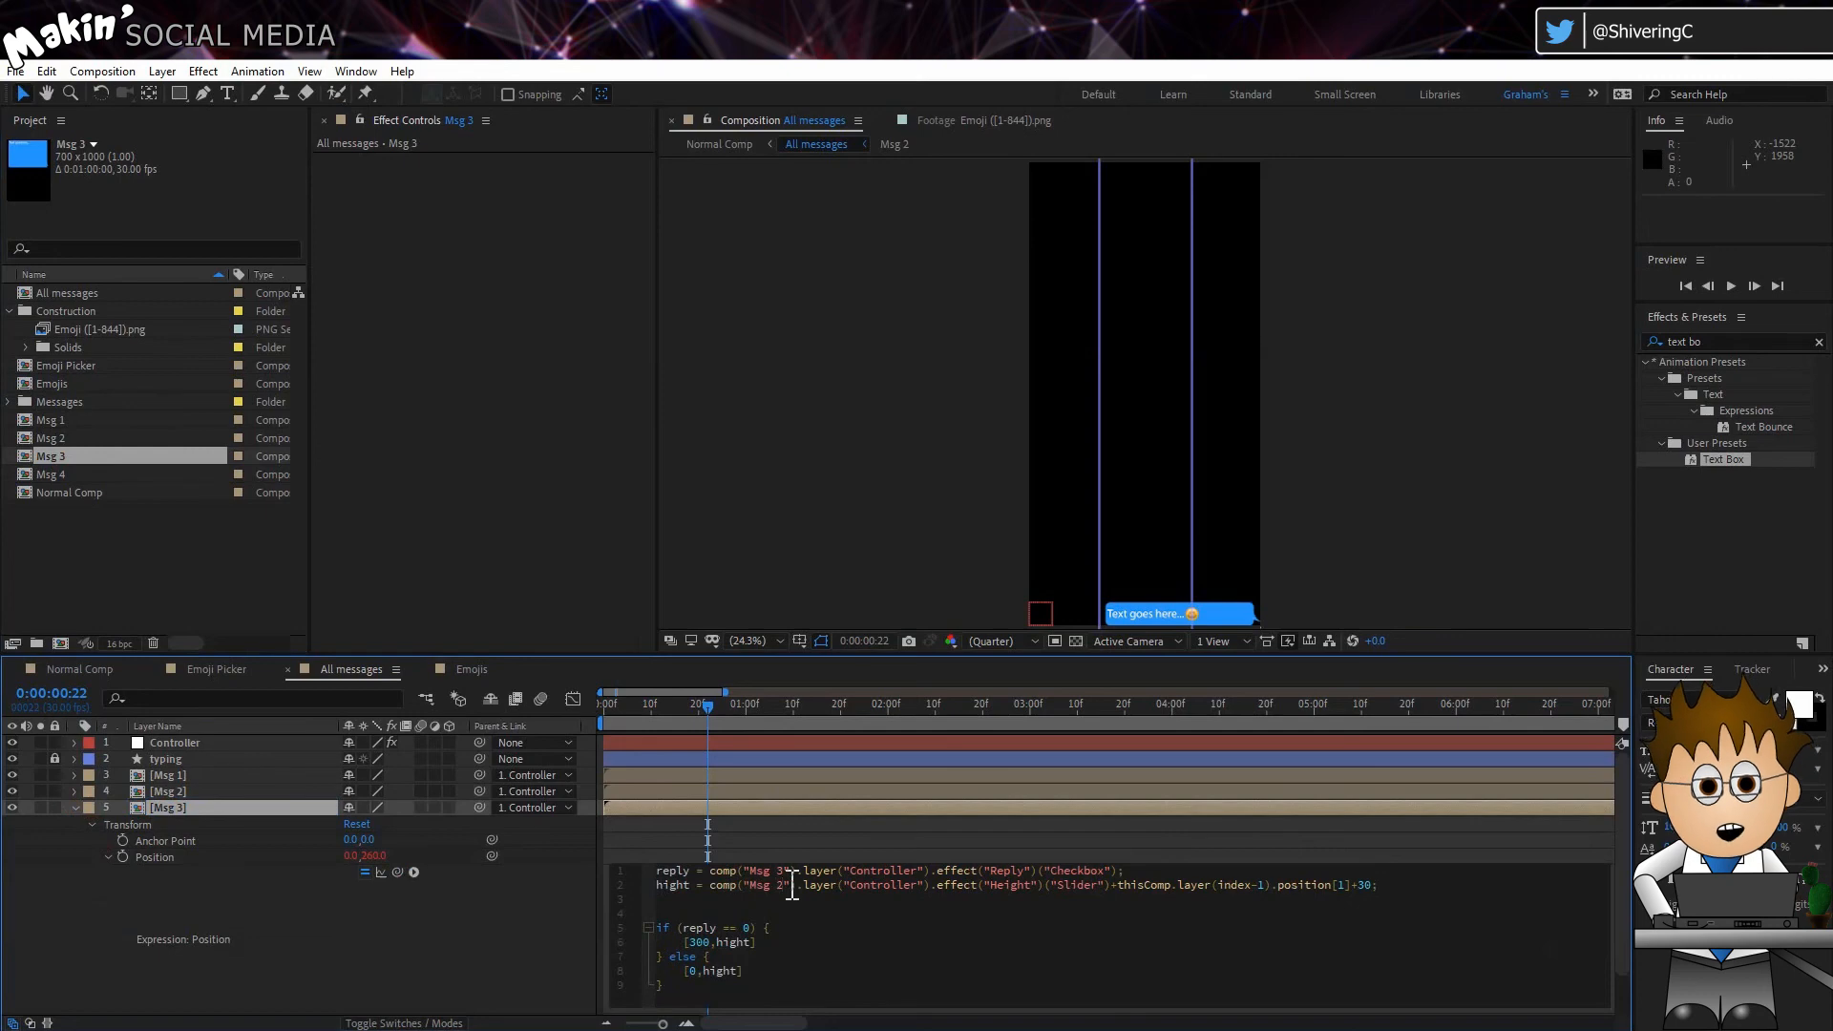
Step: In the Msg 3 layer's Opacity expression, set both ShowMsg comparison values to 3
left_click(549, 933)
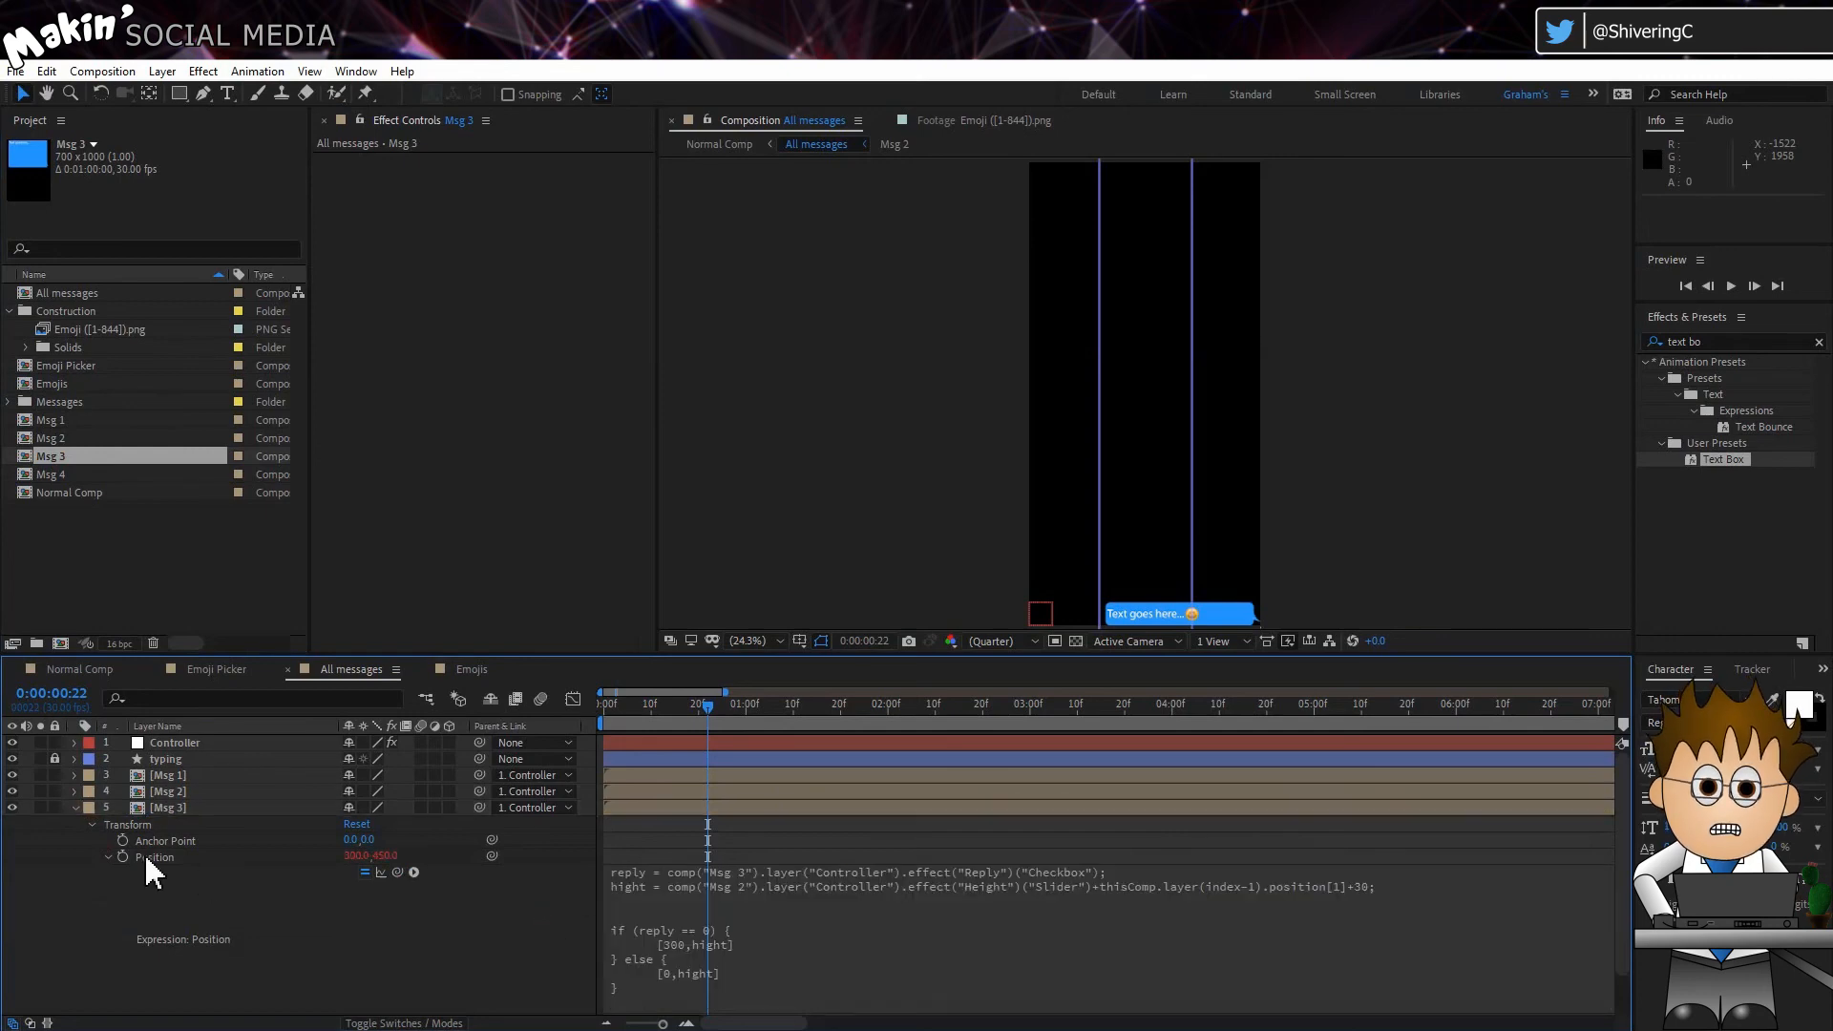
left_click(105, 855)
left_click(106, 904)
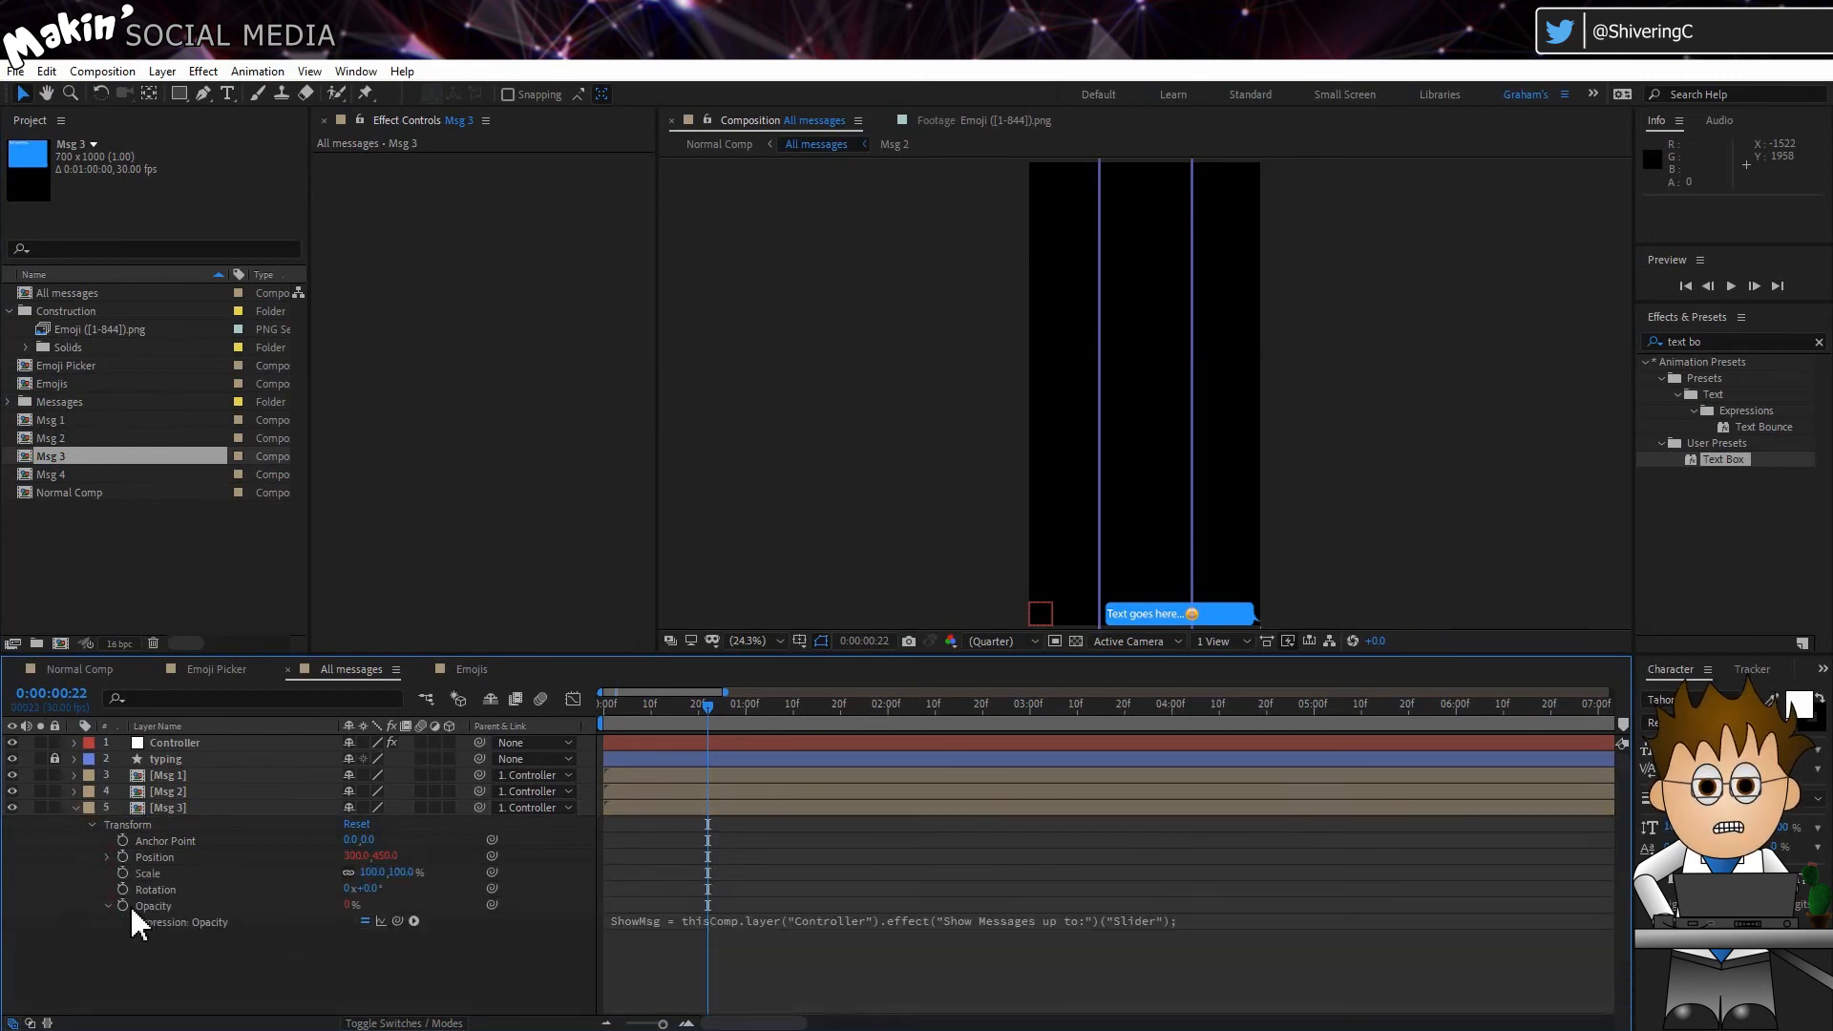
left_click(620, 924)
left_click(691, 919)
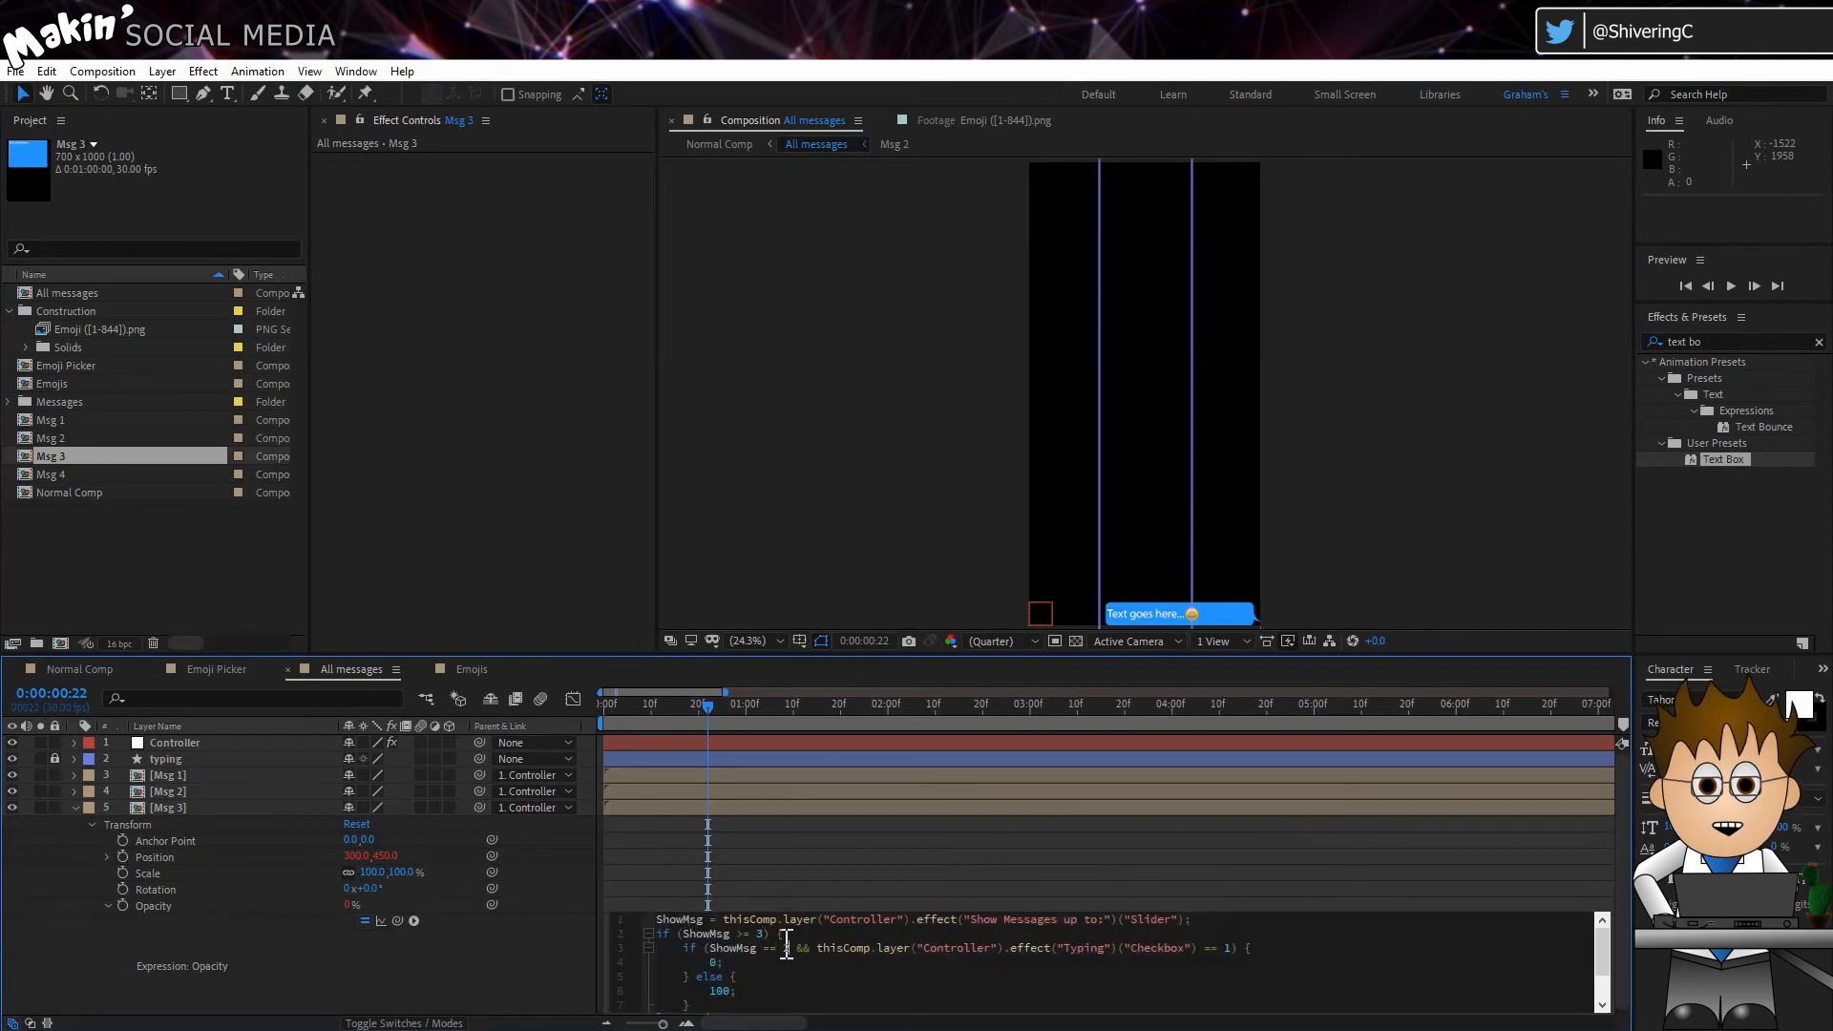
scroll(754, 960, "down", 1)
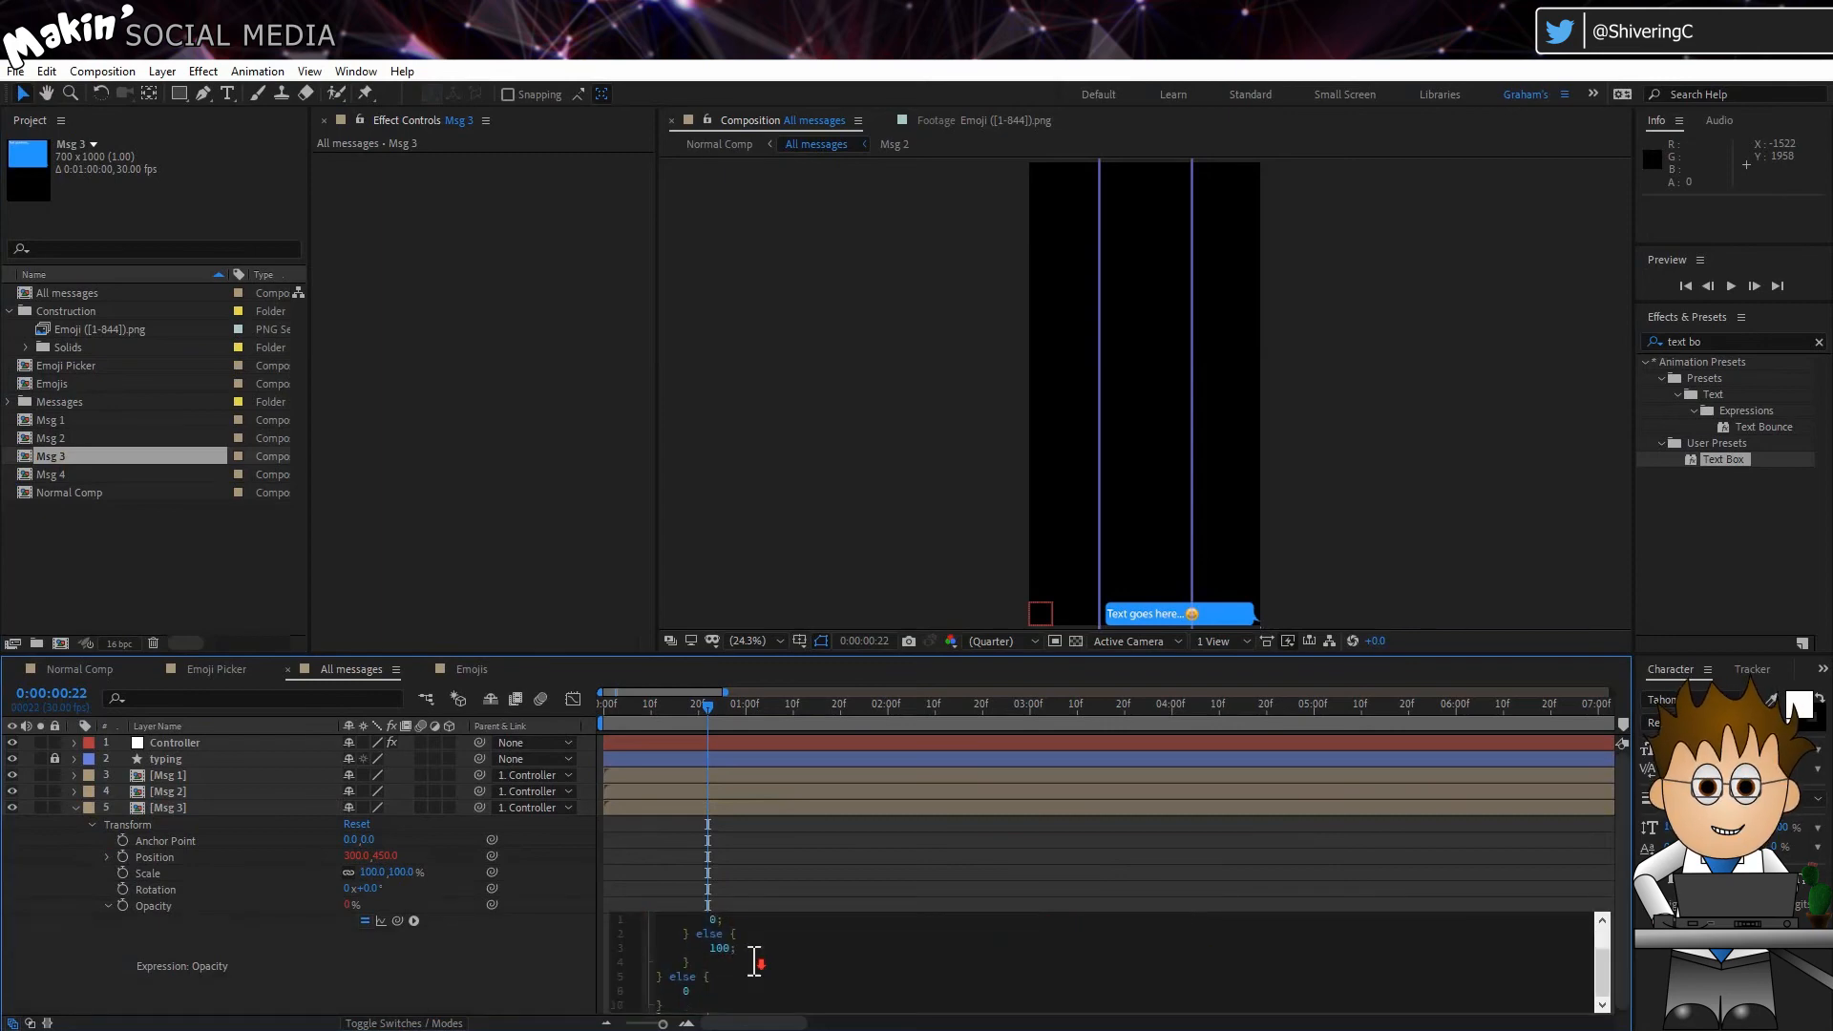
scroll(754, 959, "up", 1)
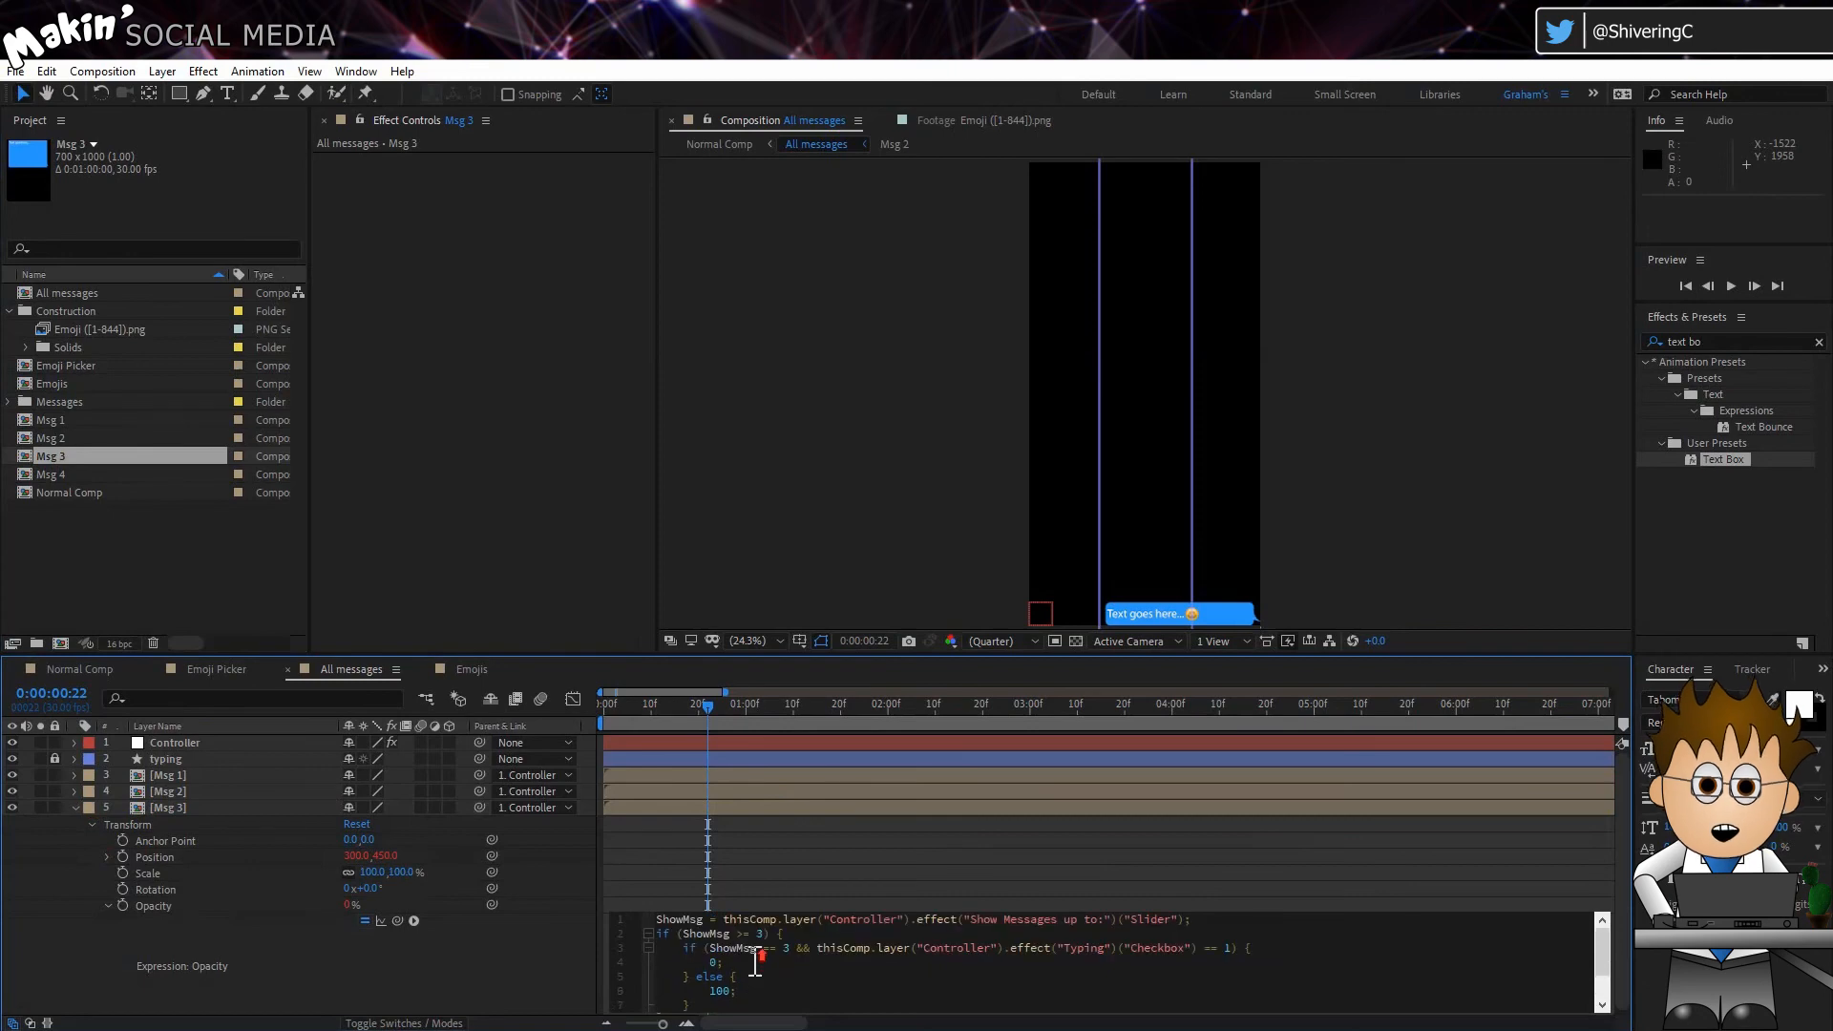
left_click(539, 966)
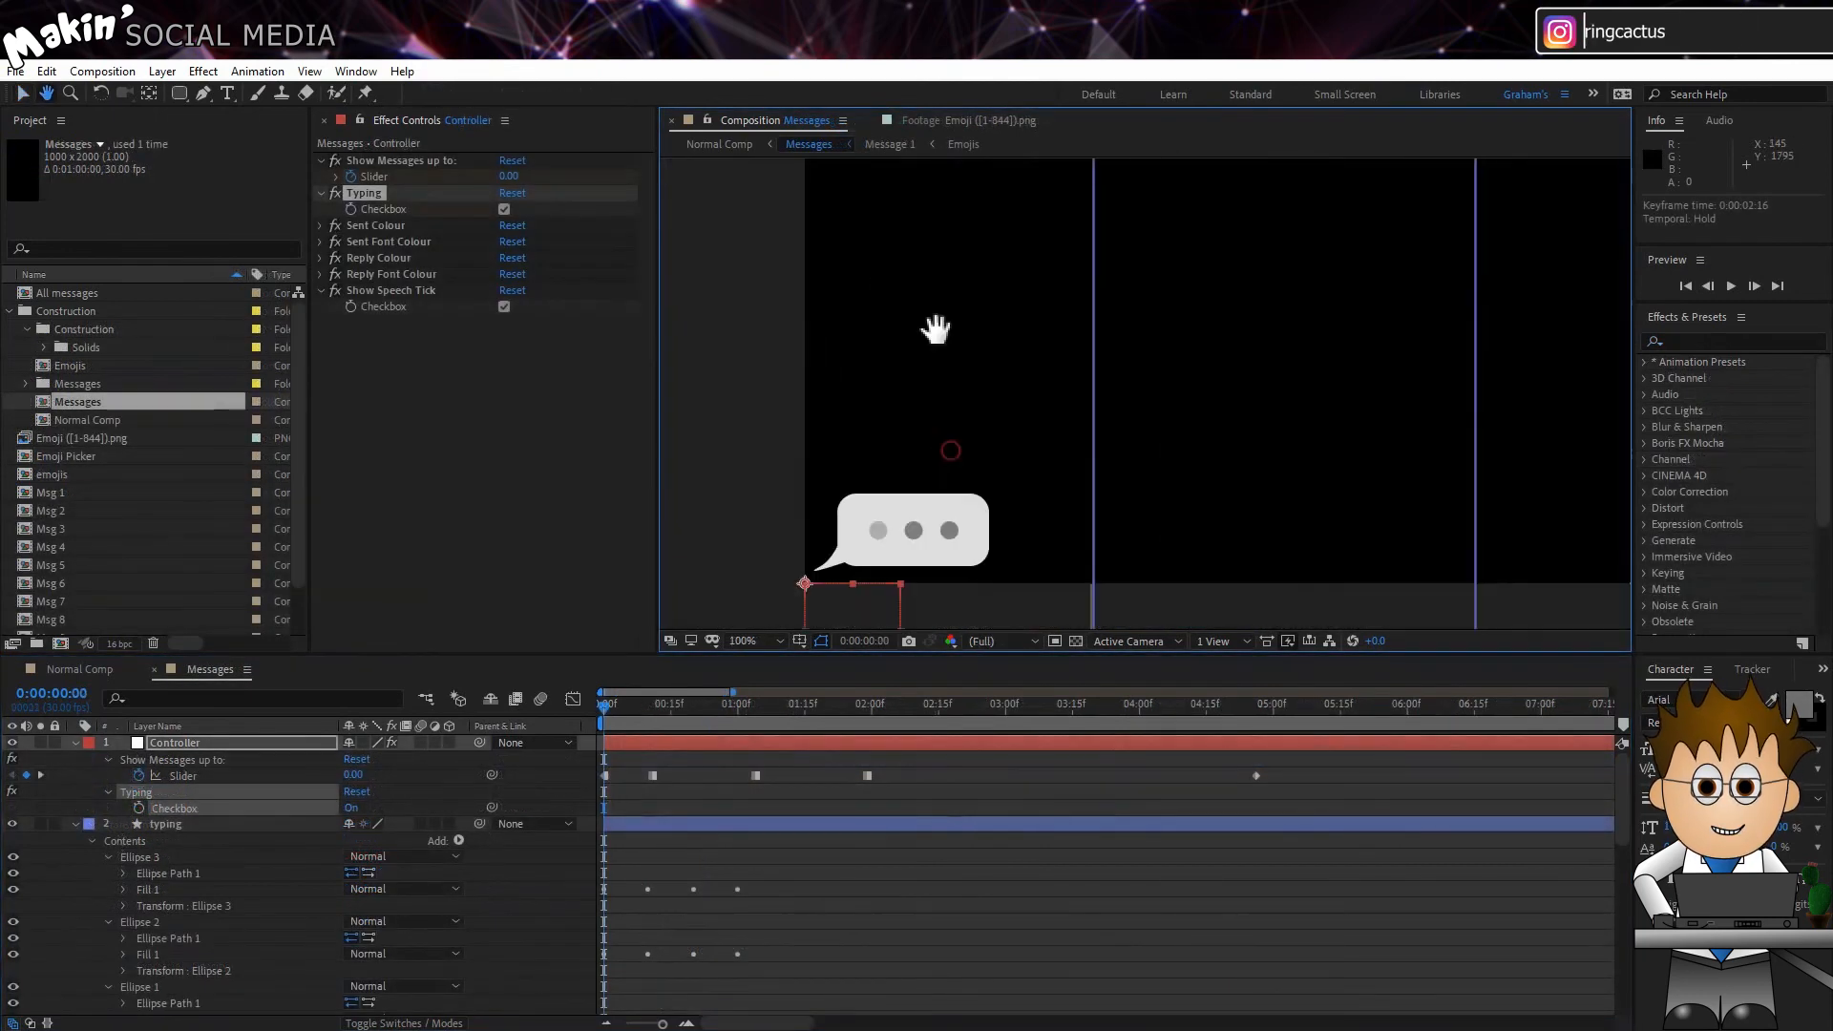
Step: In the Messages composition, step back through the opacity keyframes of the typing layer's Ellipse 3 fill to its first one
left_click(202, 825)
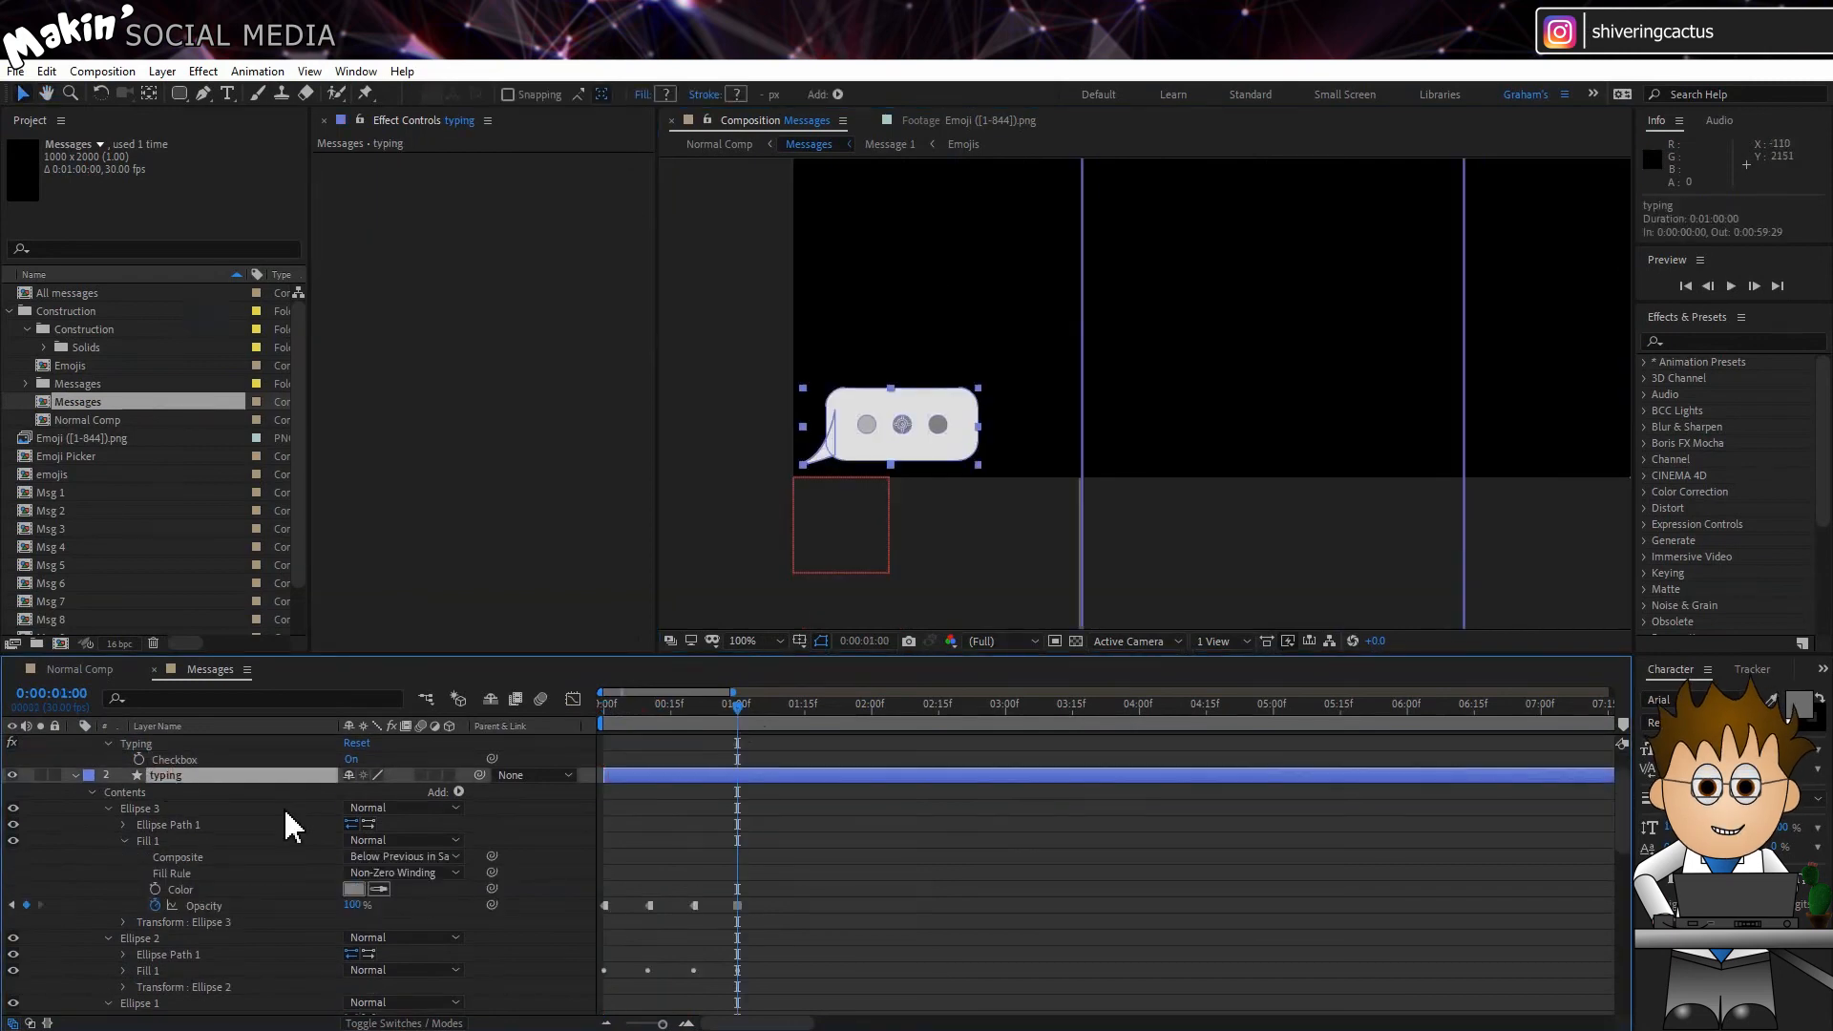
left_click(272, 819)
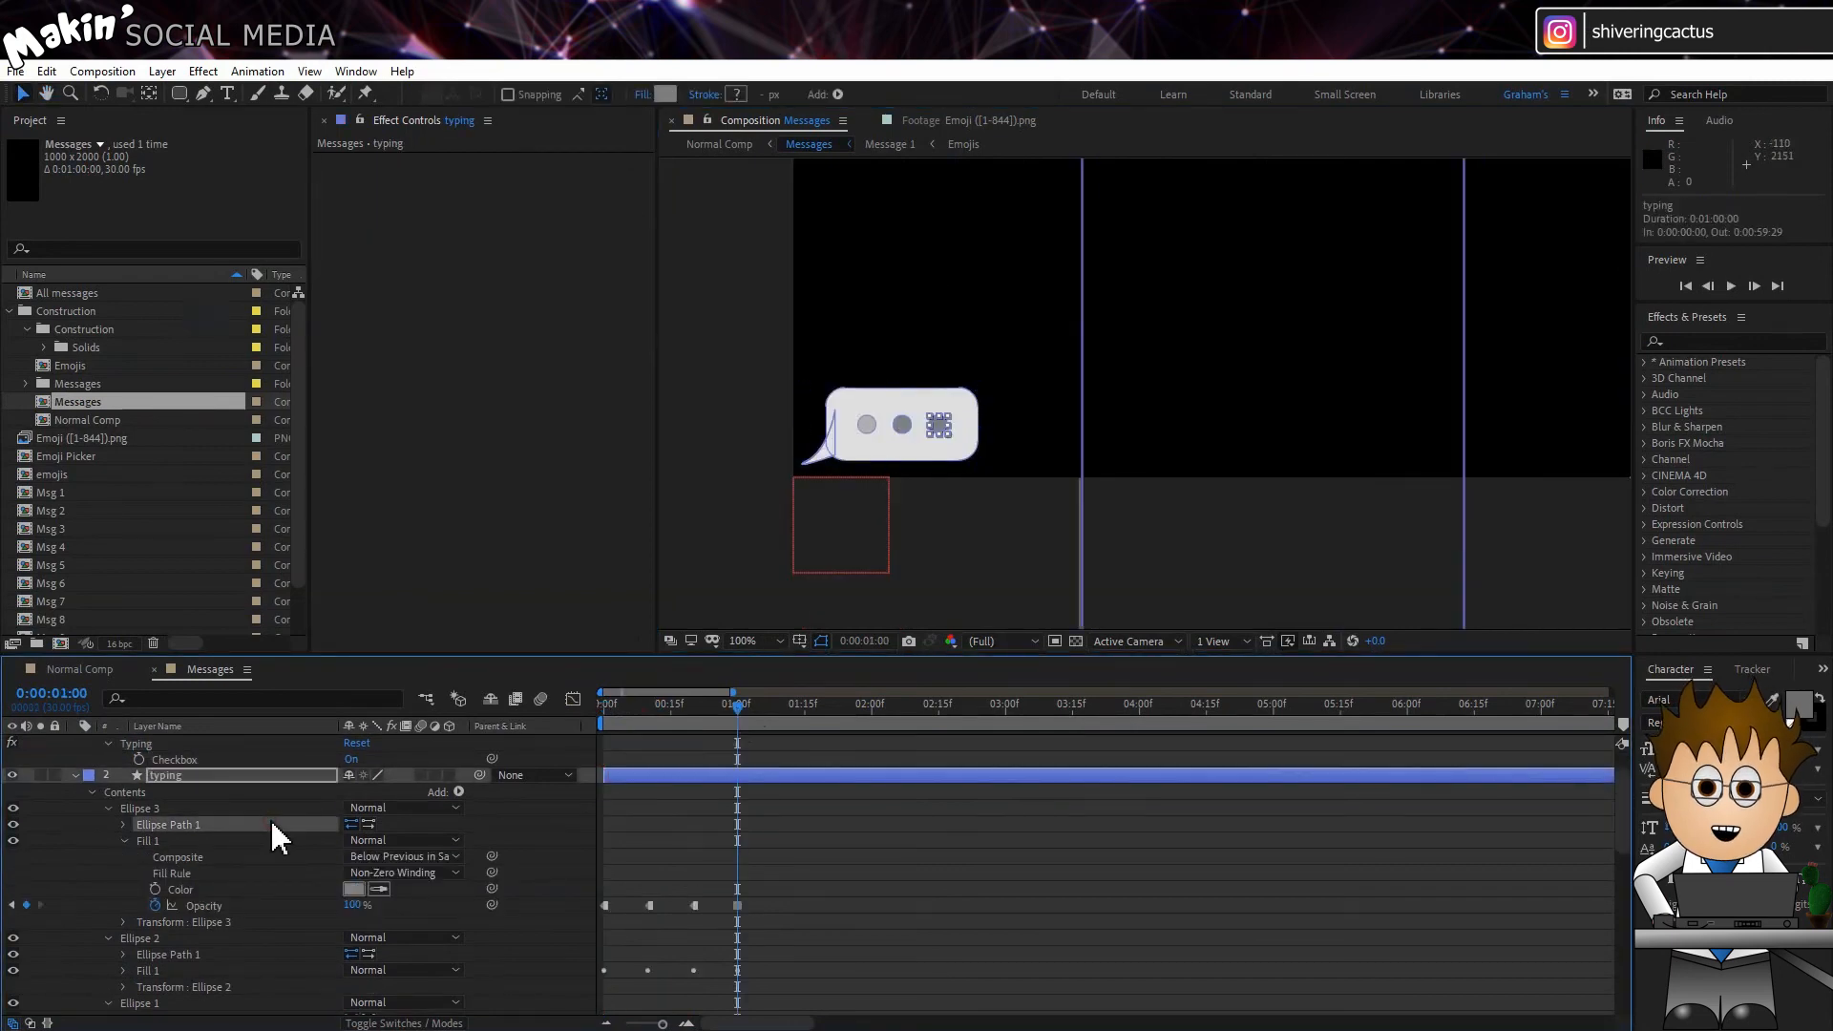
left_click(256, 855)
left_click(88, 852)
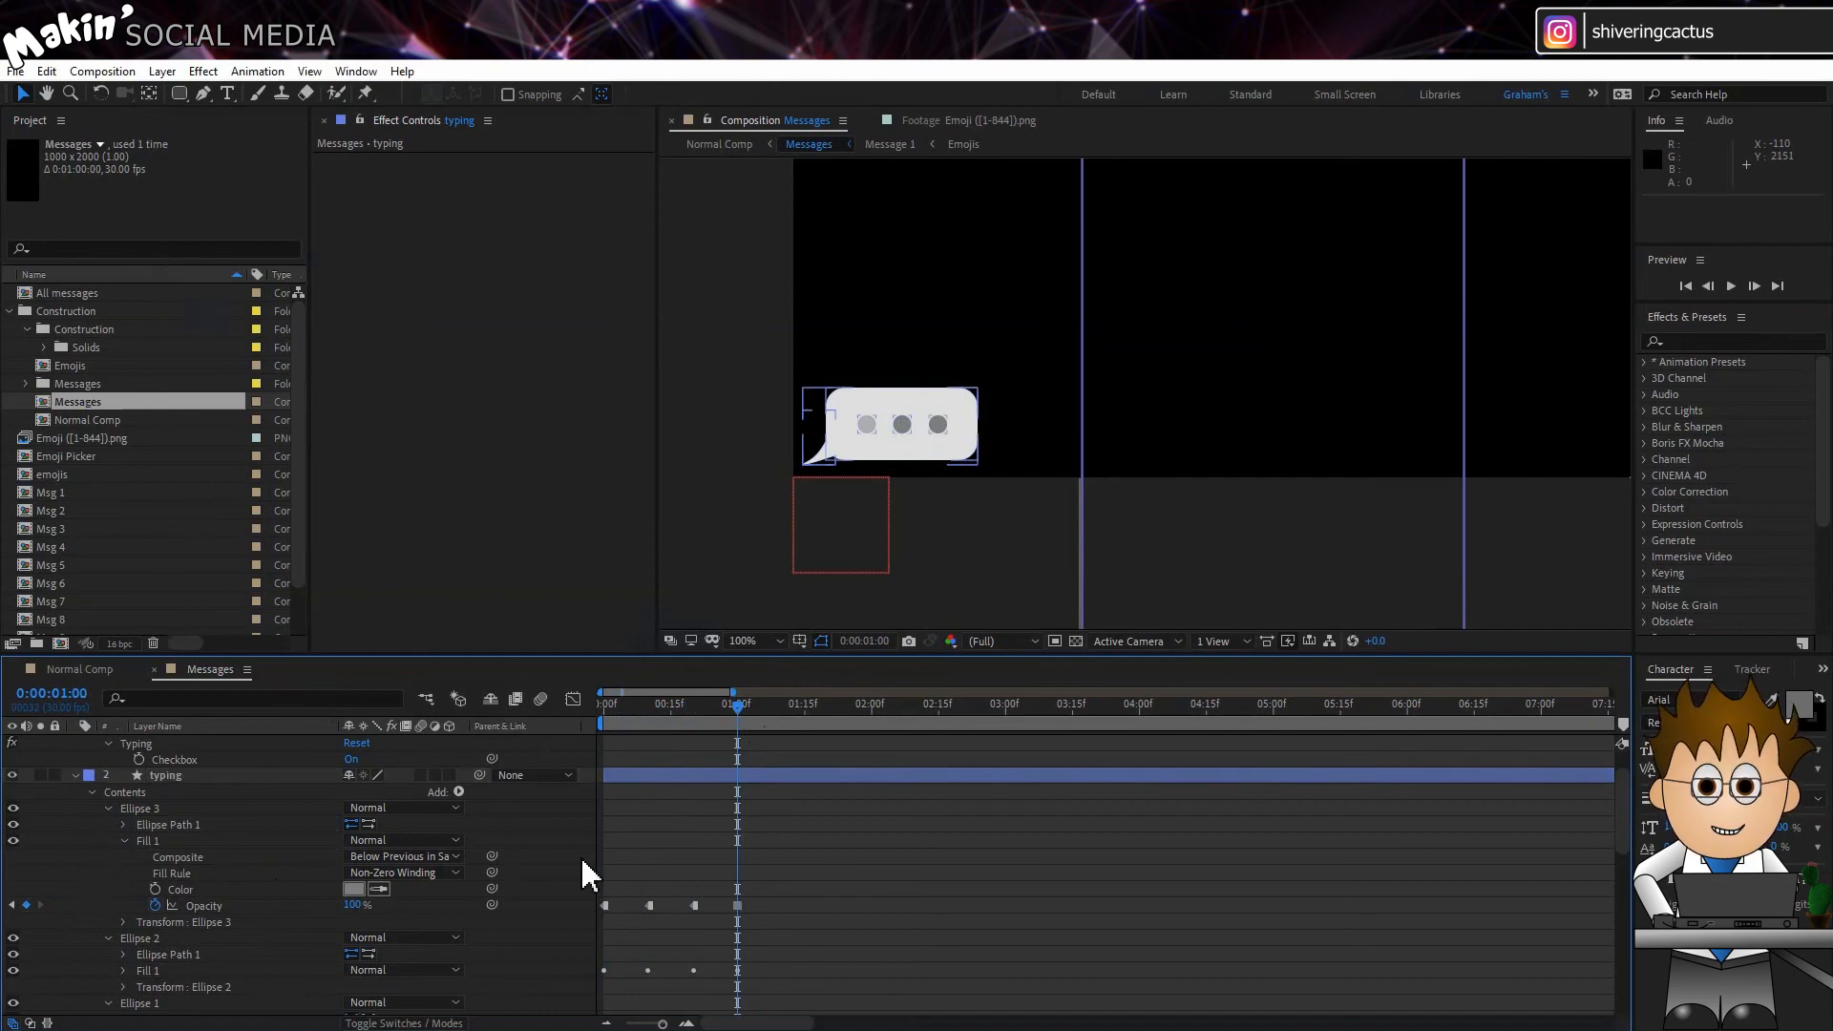
left_click(11, 905)
left_click(11, 905)
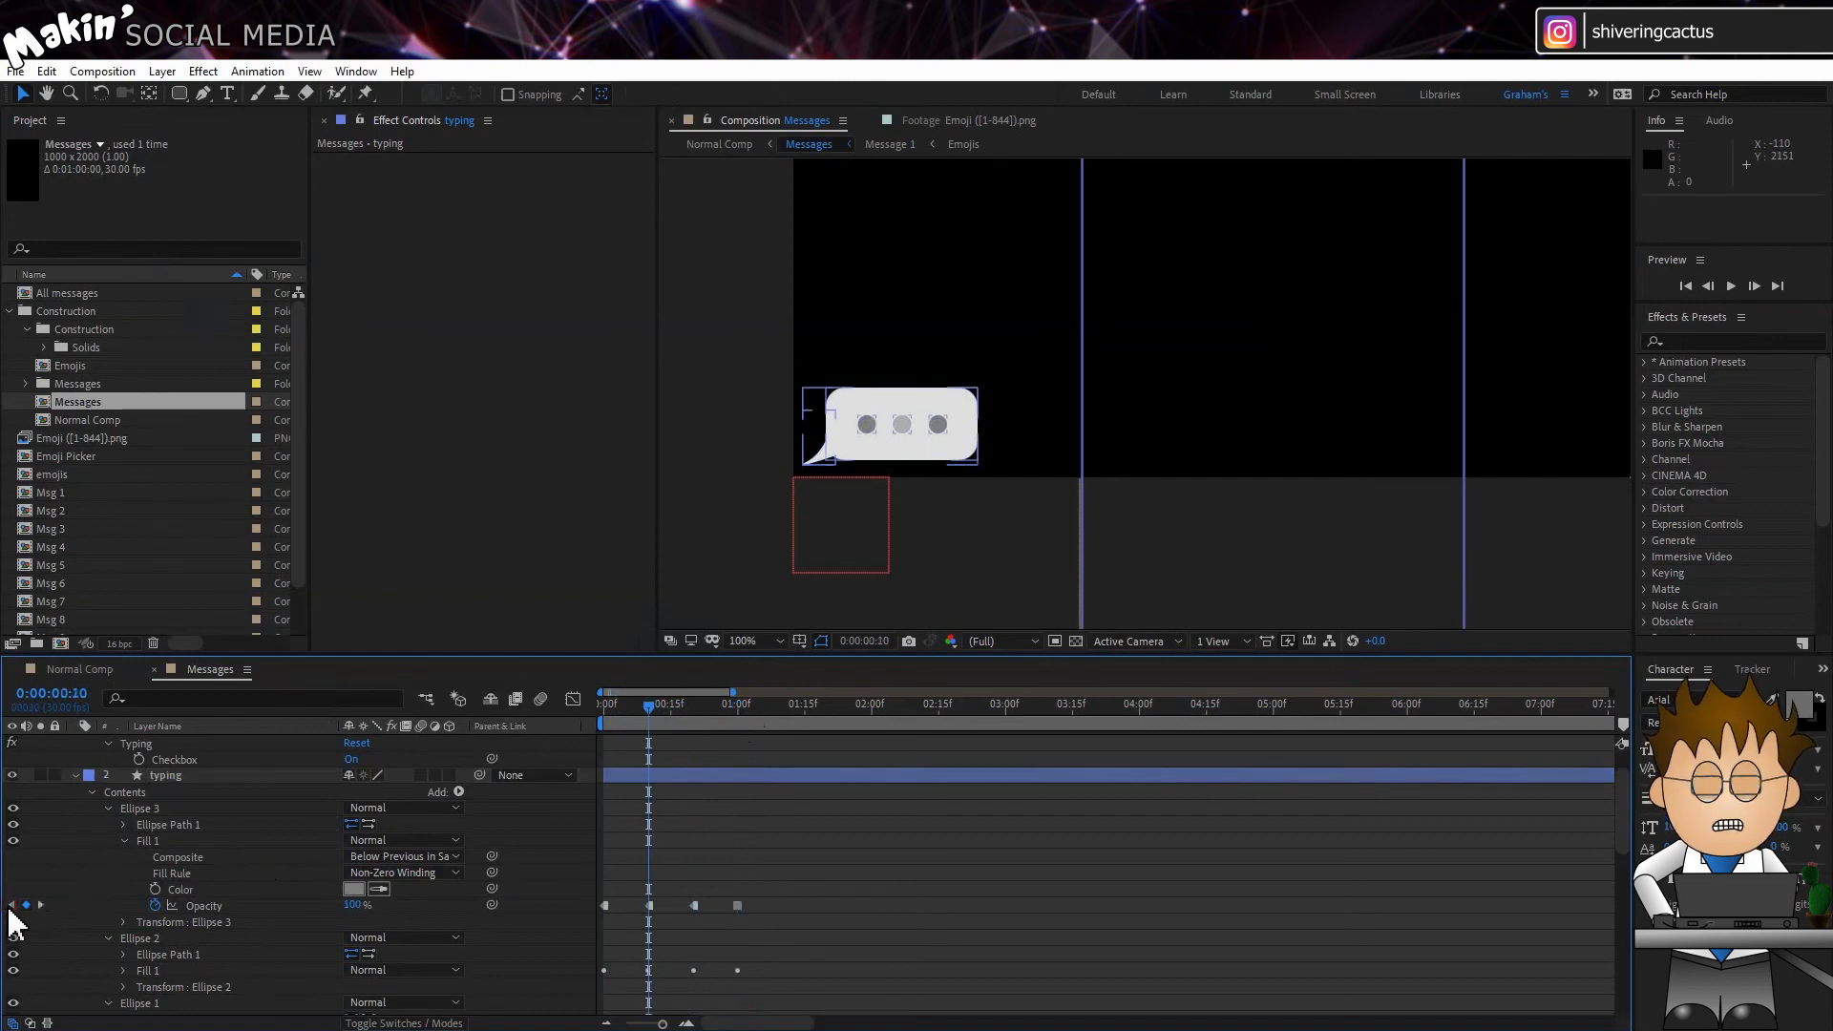
left_click(11, 905)
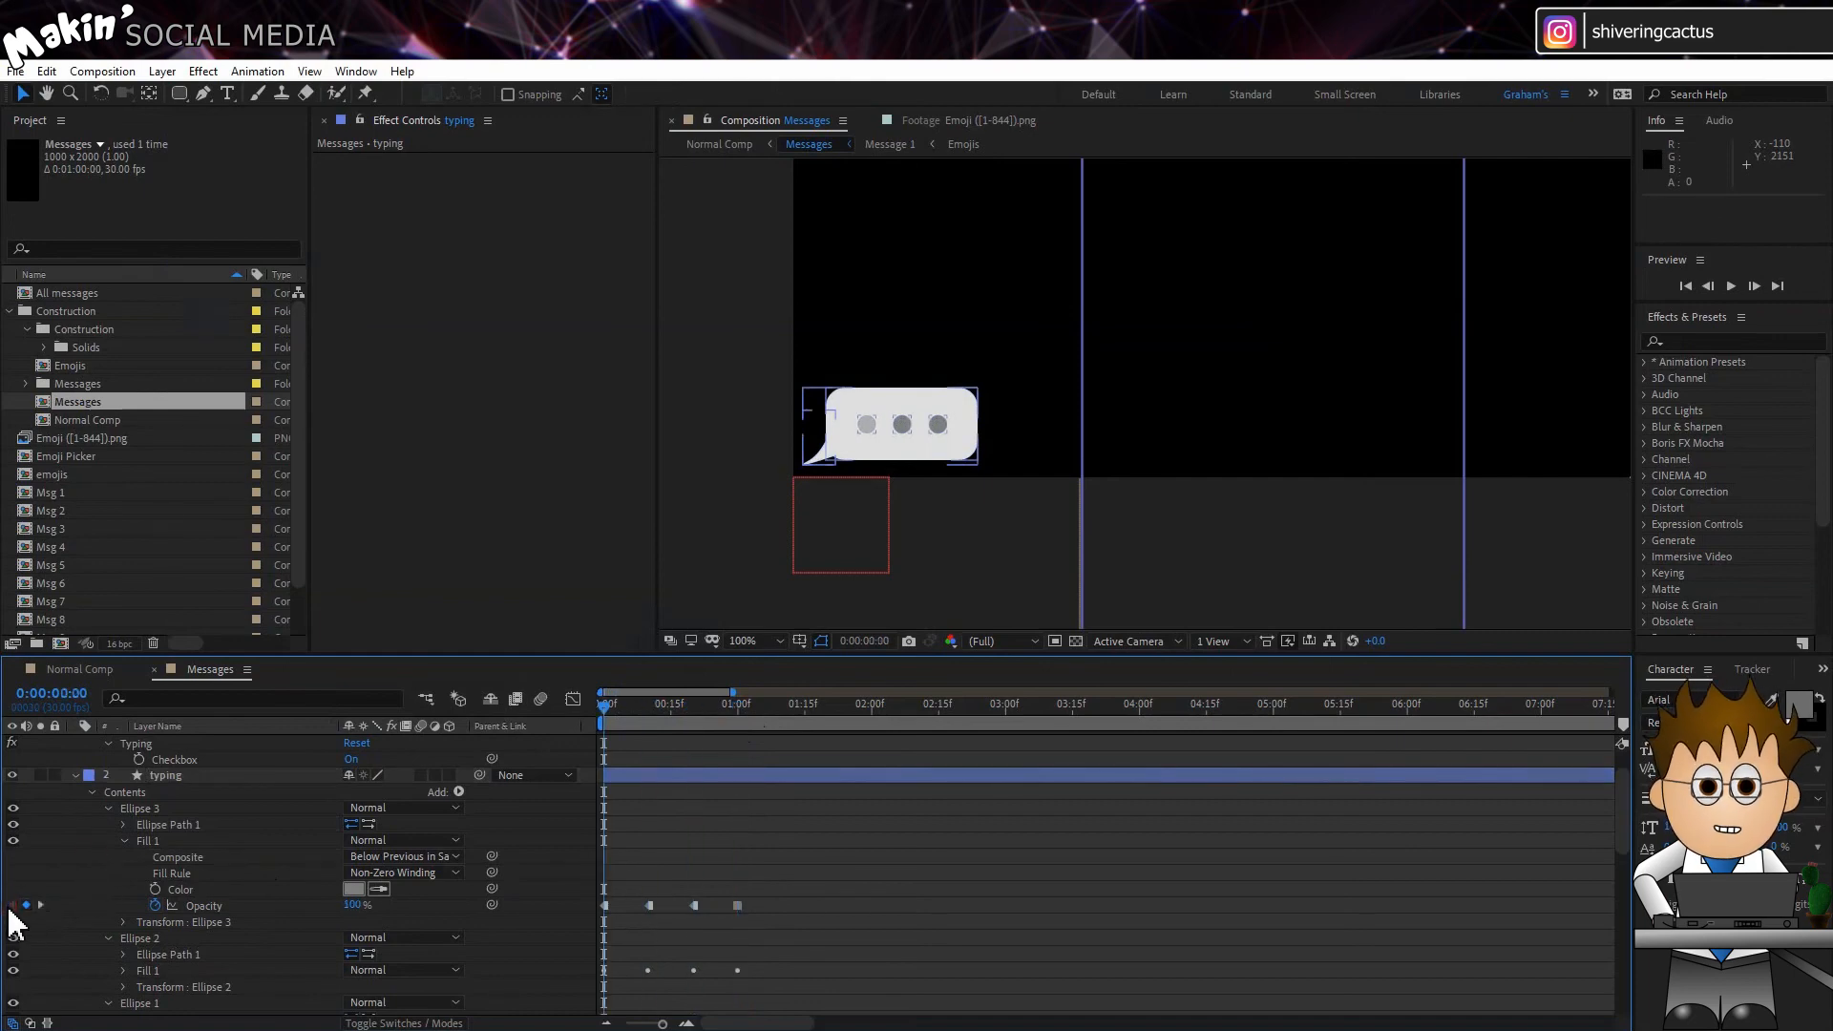
Step: Add the expression loopOut(type = "cycle", numKeyframes = 4) to the Ellipse 3 fill's Opacity
left_click(153, 905, "alt")
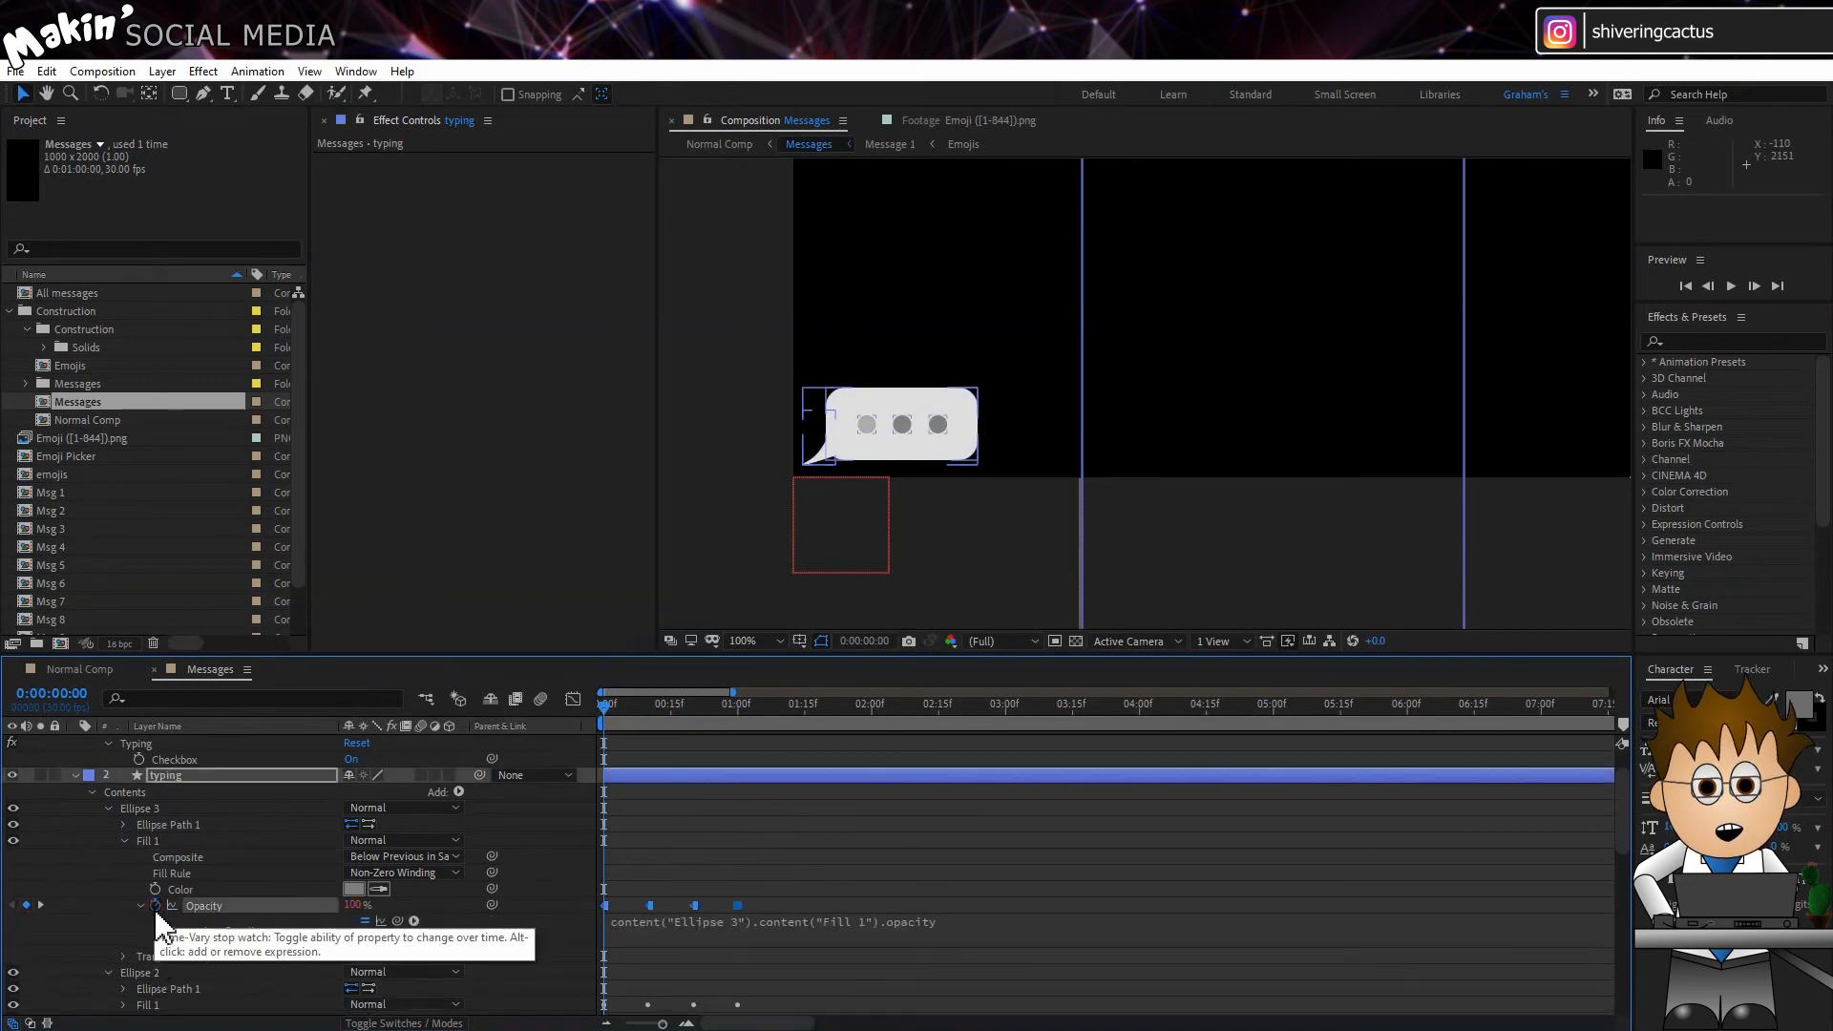
left_click(414, 921)
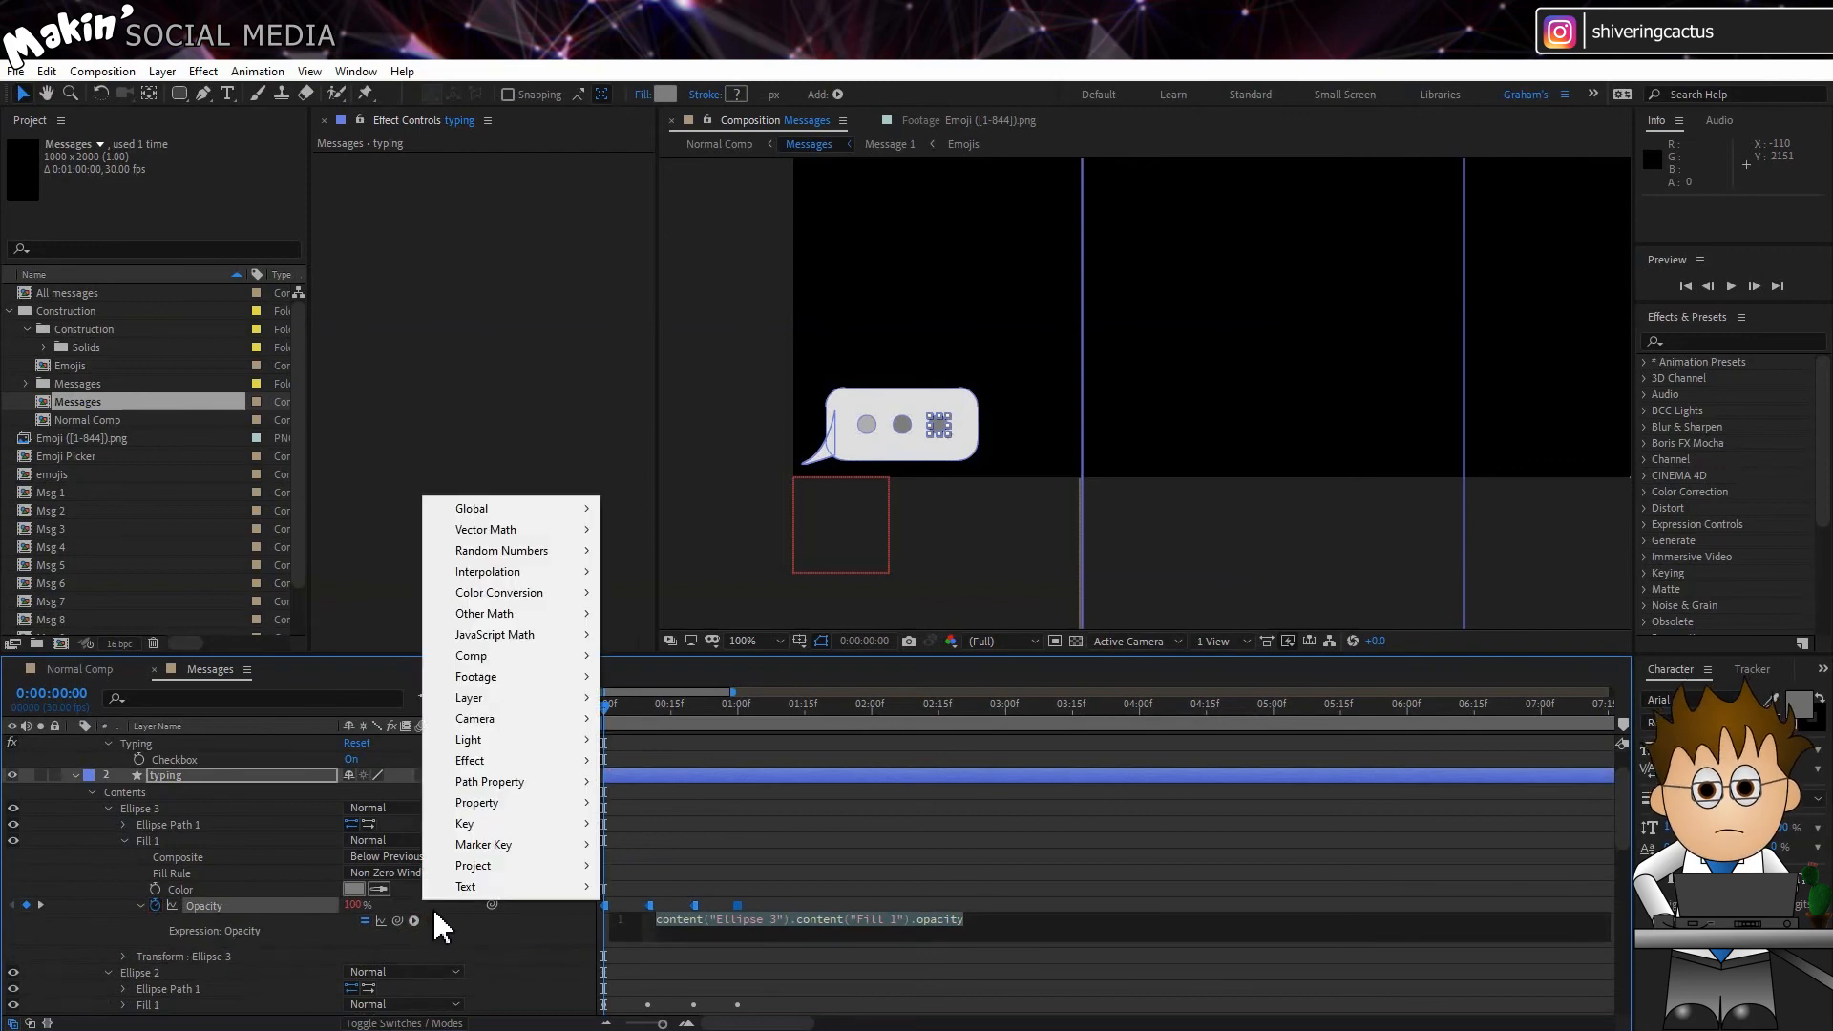
mouse_move(527, 807)
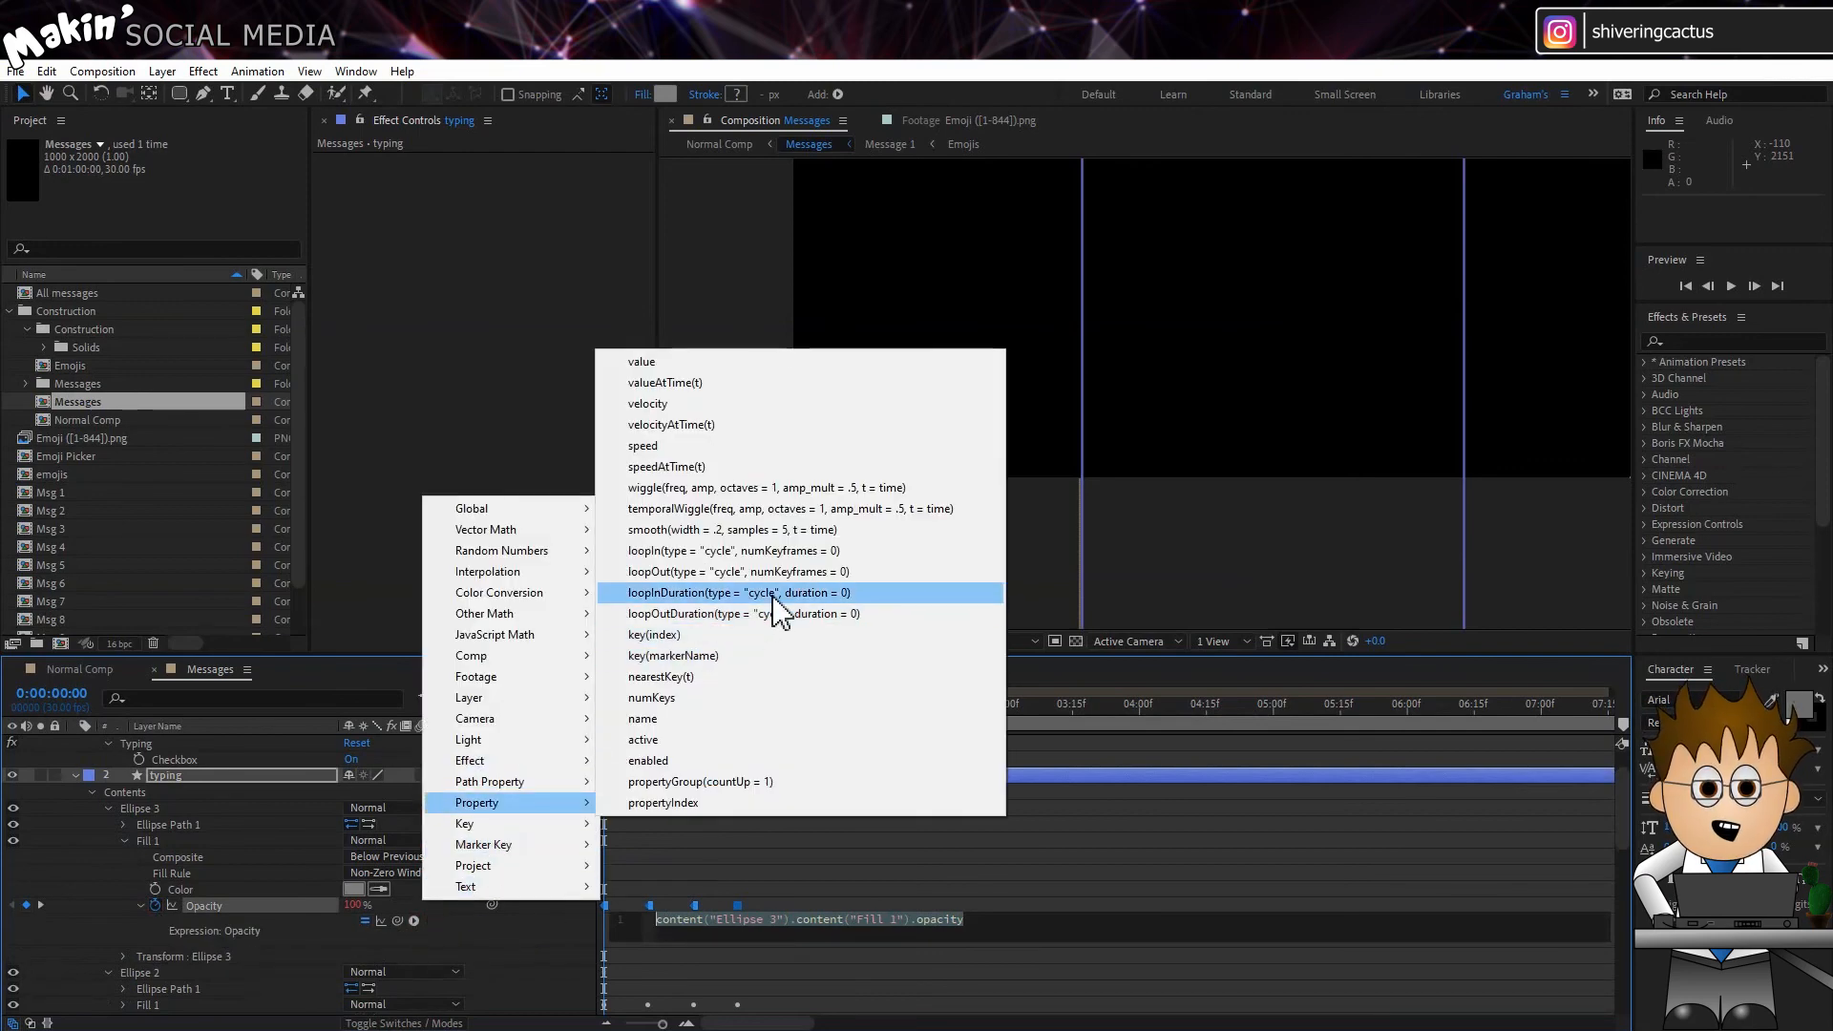
left_click(857, 573)
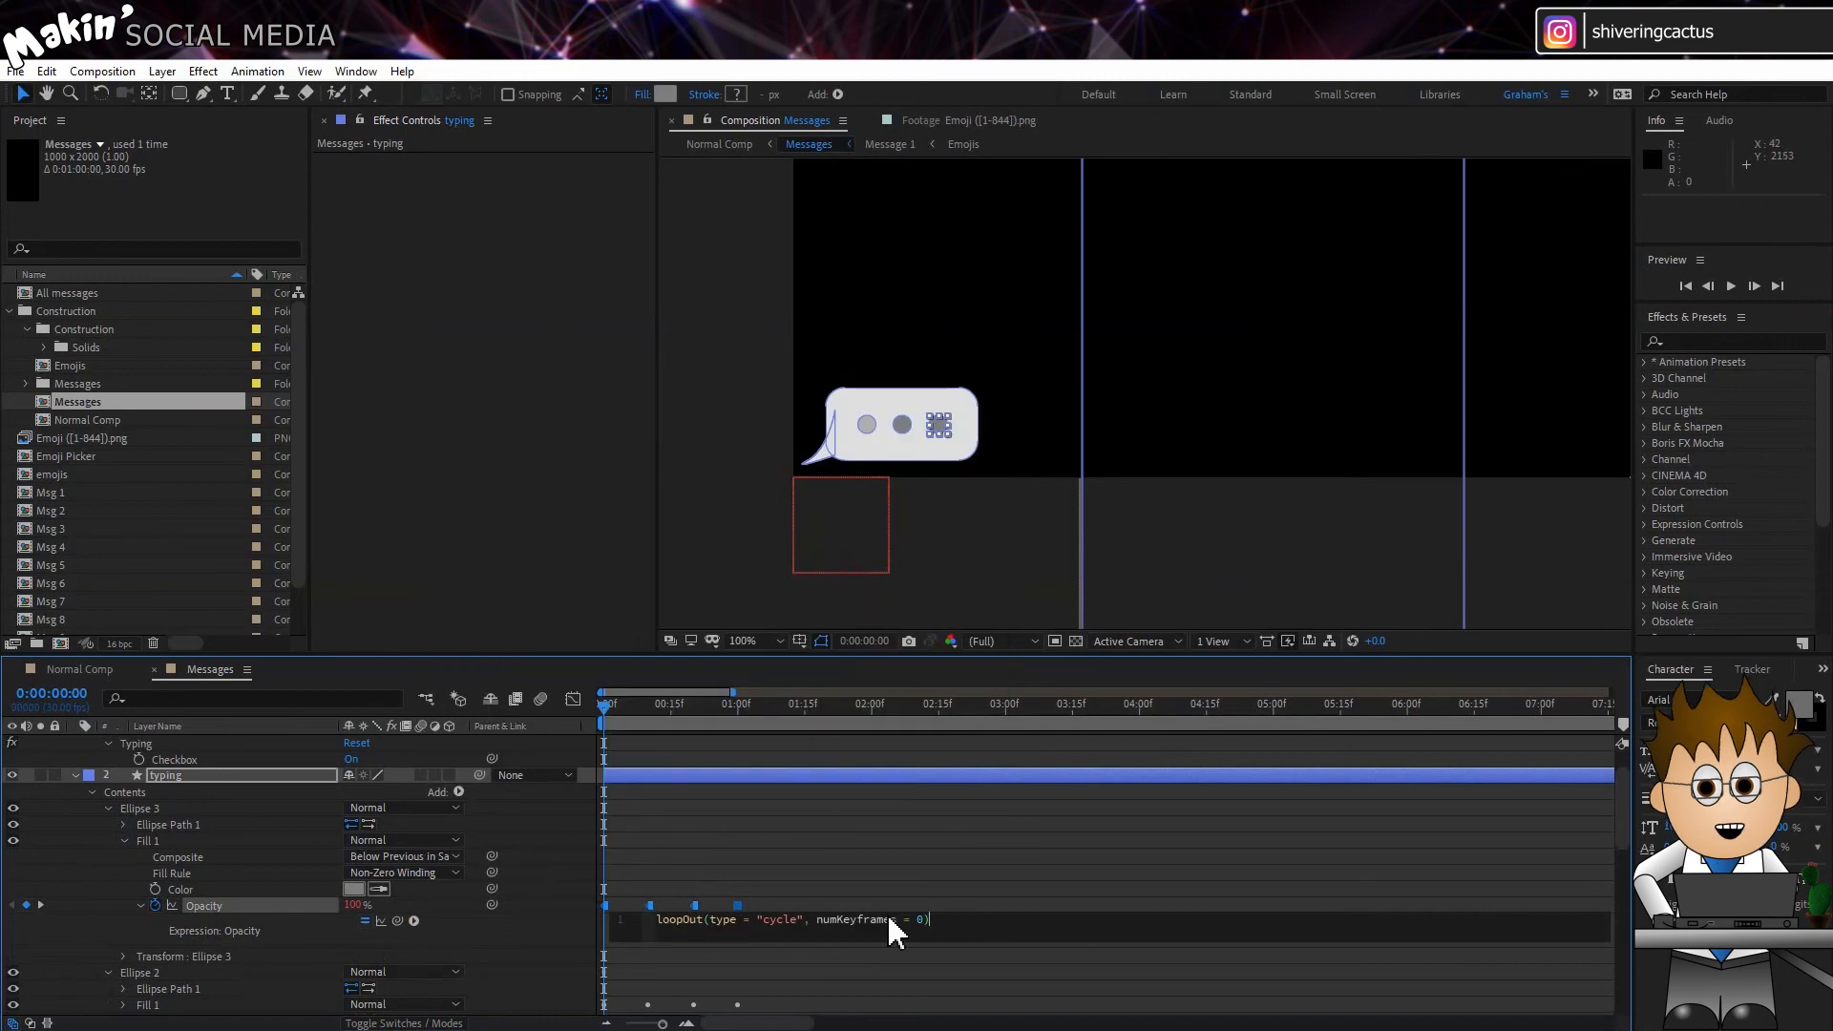
double_click(922, 920)
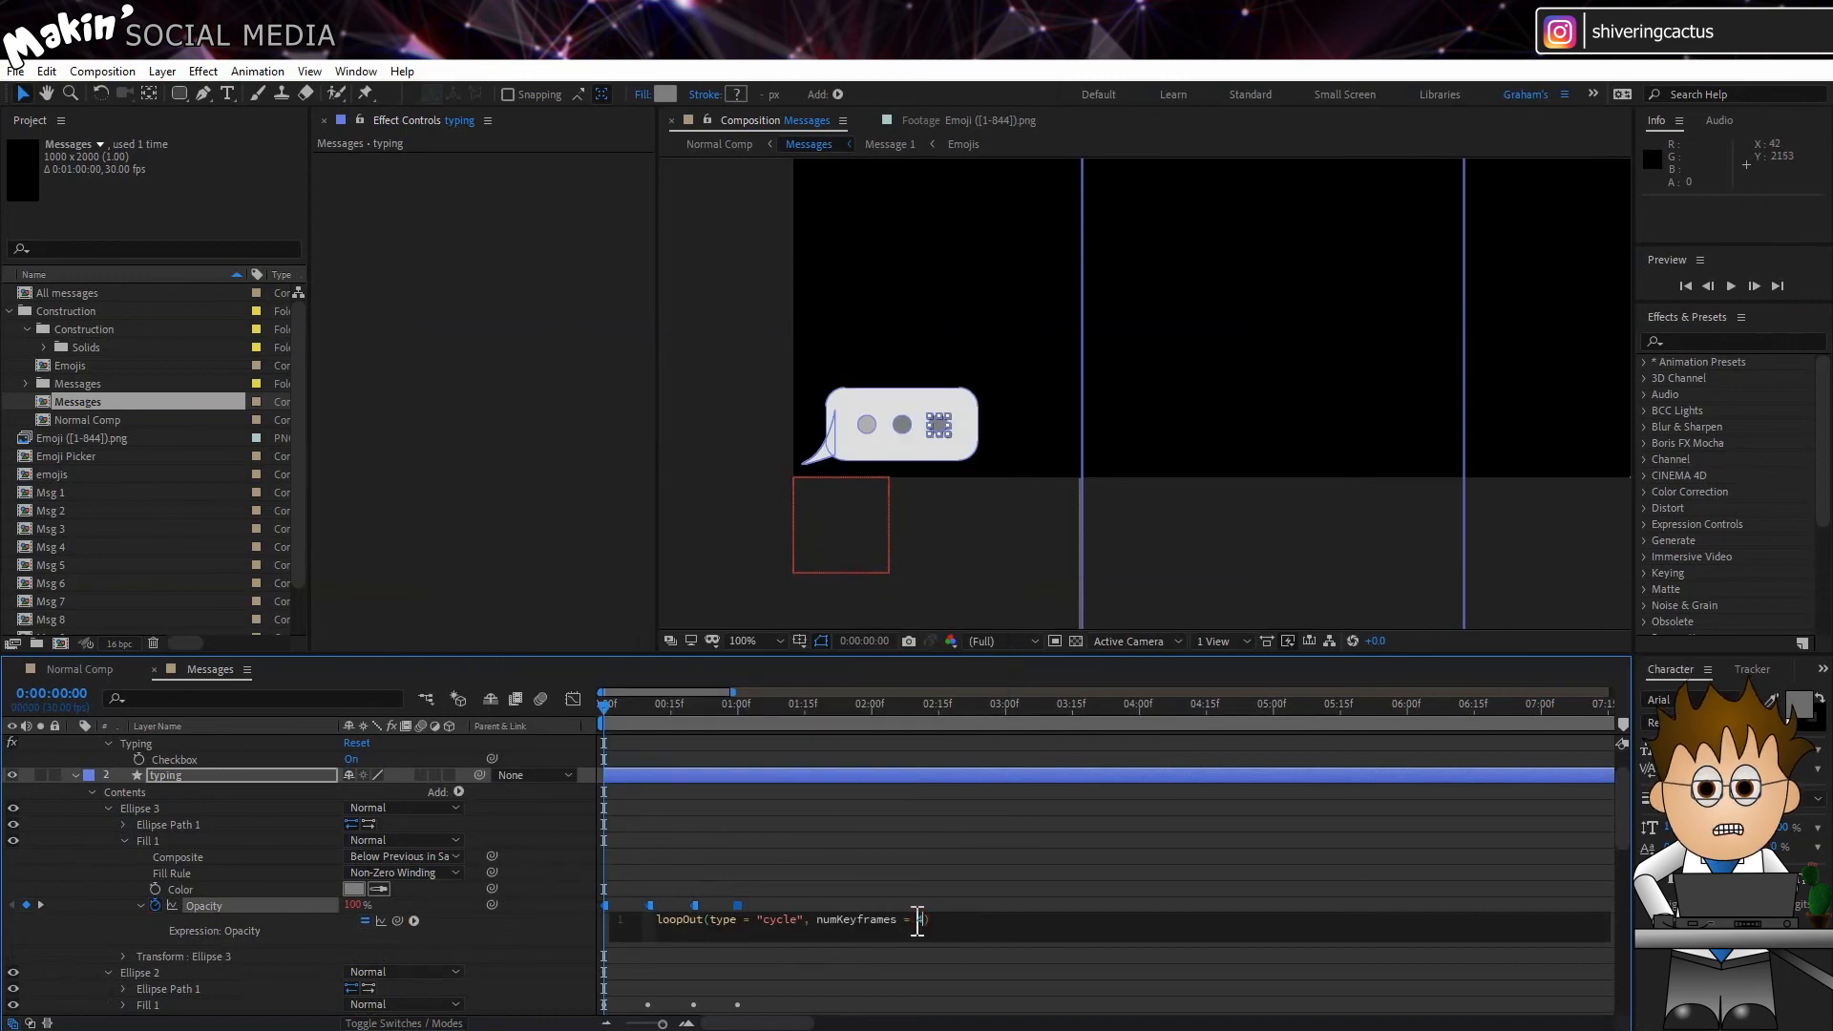
type("4")
left_click(568, 931)
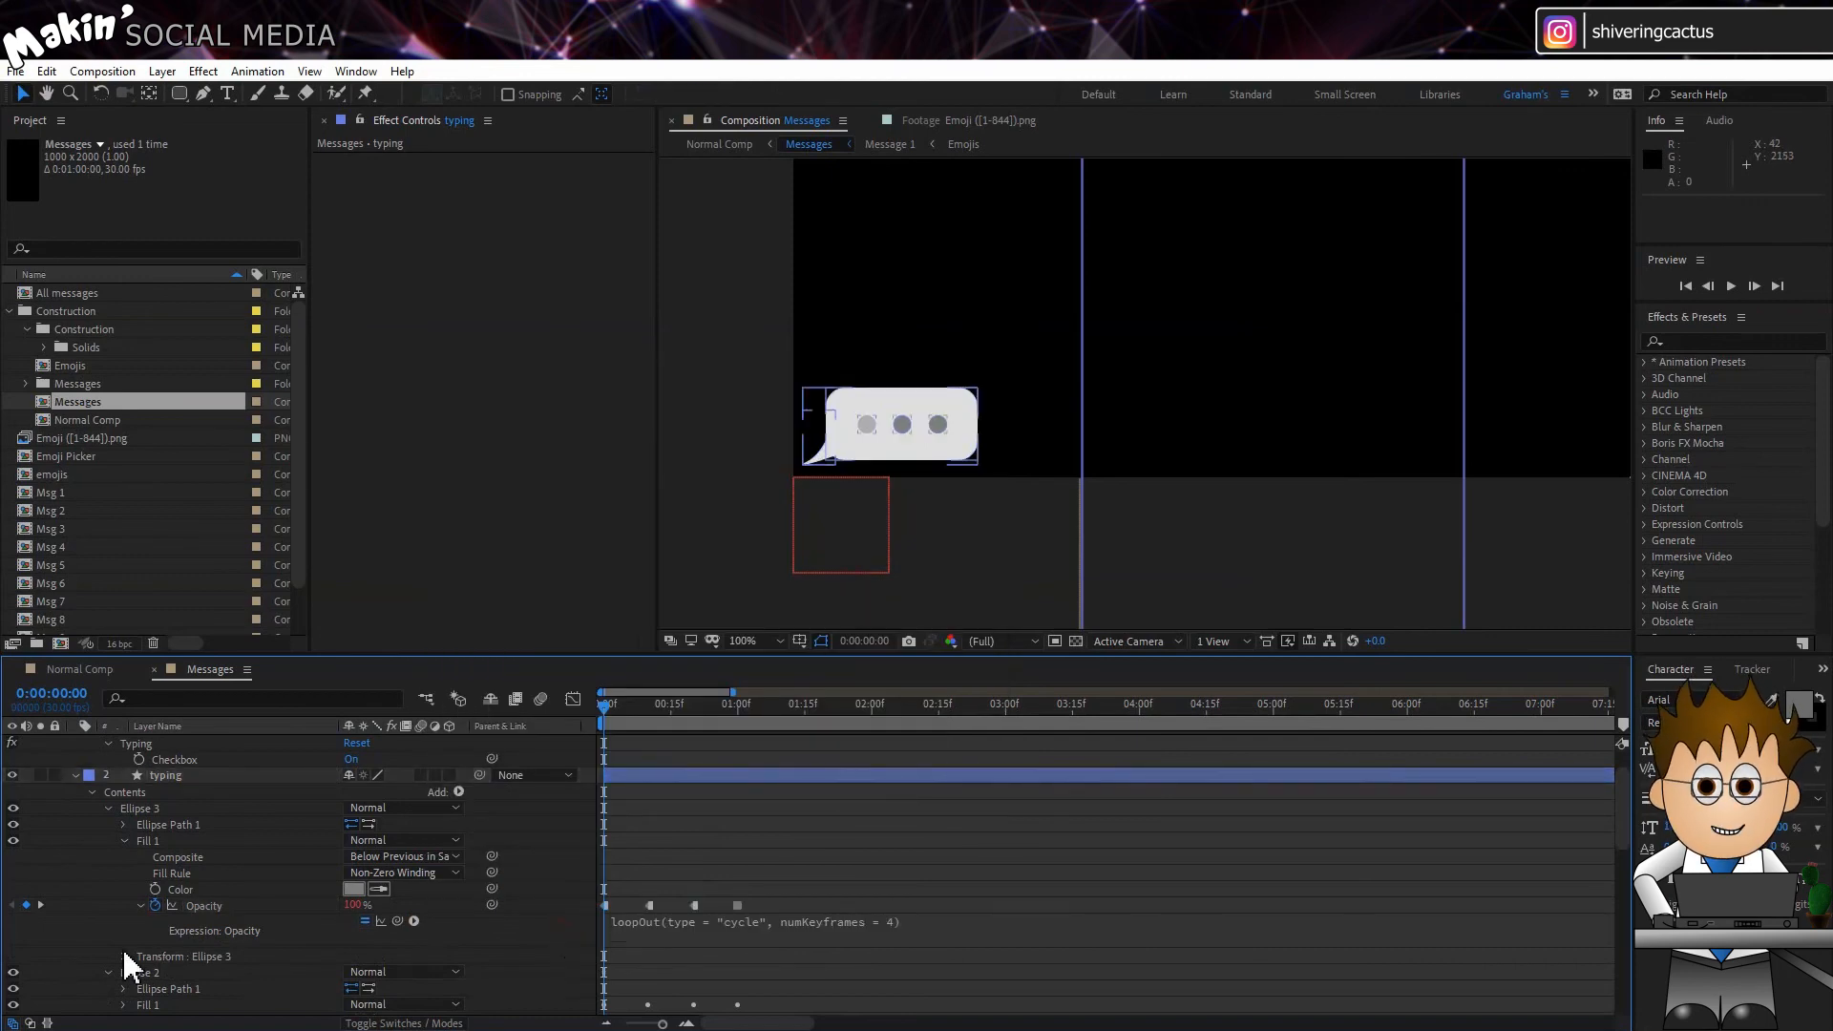
Step: Give the Ellipse 2 fill's Opacity the same loopOut cycle expression with numKeyframes = 4 and collapse the typing layer
scroll(114, 991, "down", 3)
left_click(123, 907)
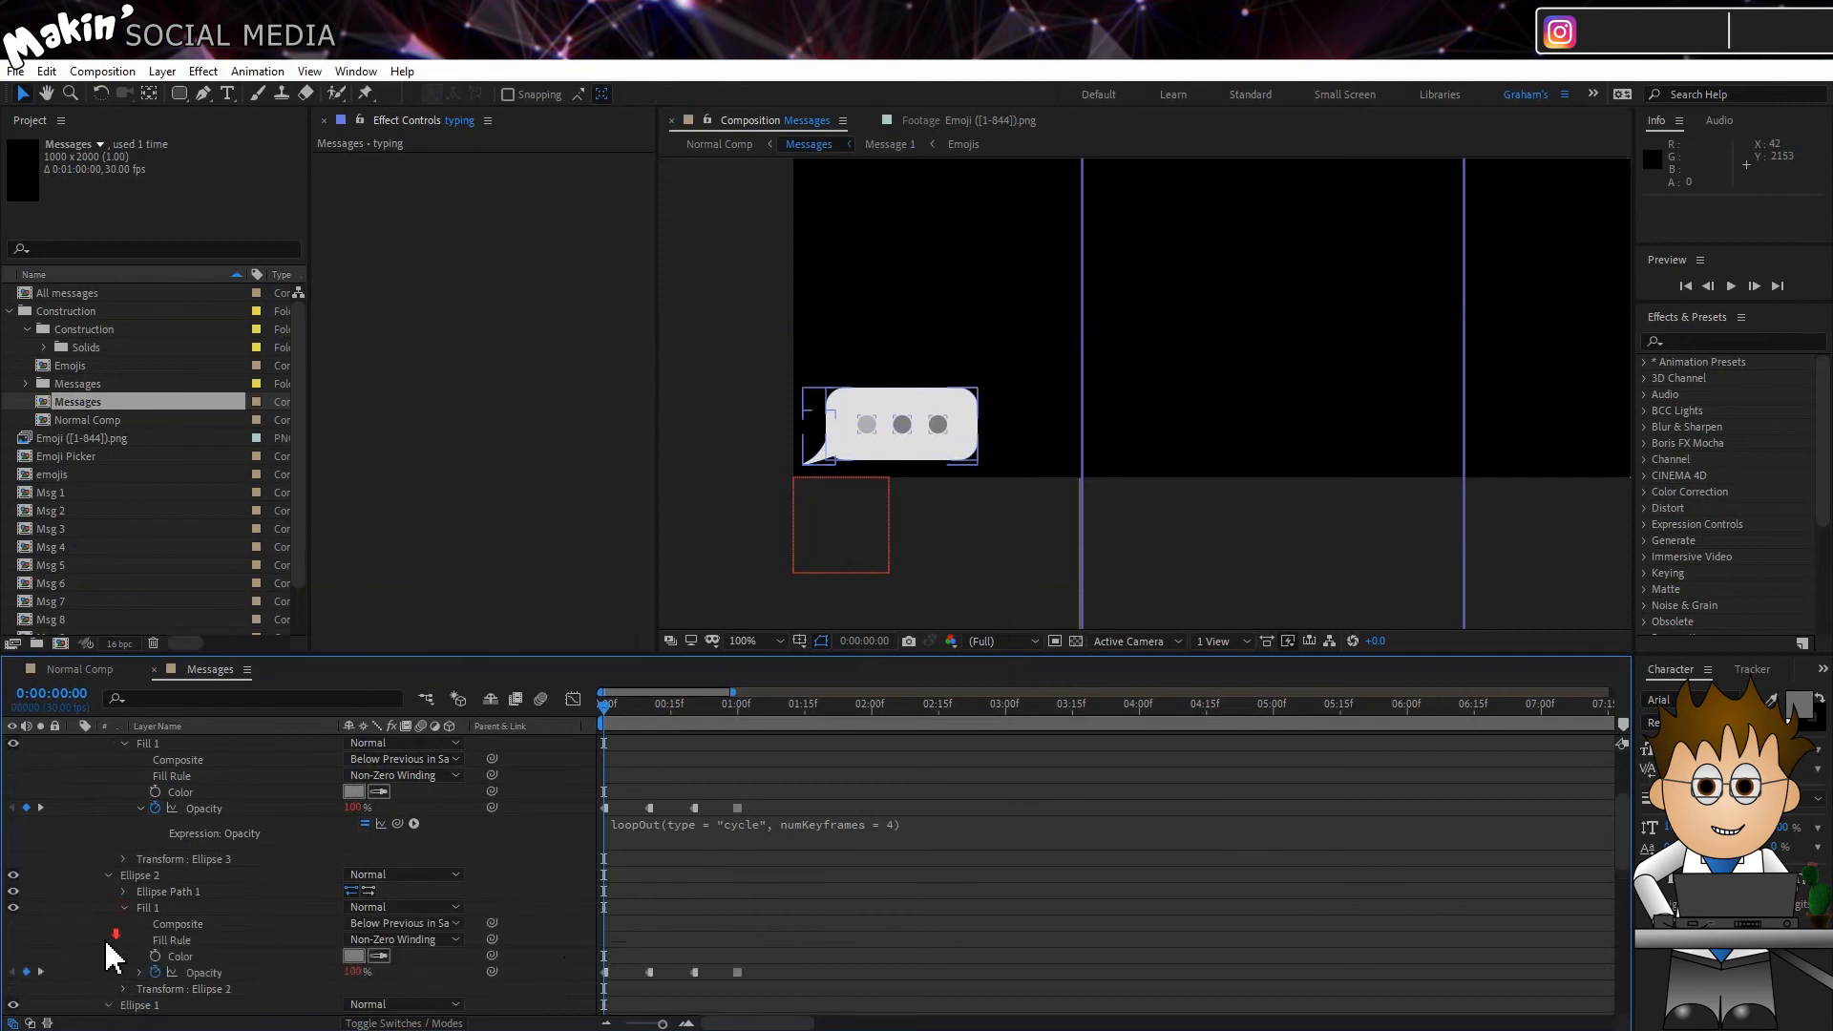
scroll(136, 898, "down", 3)
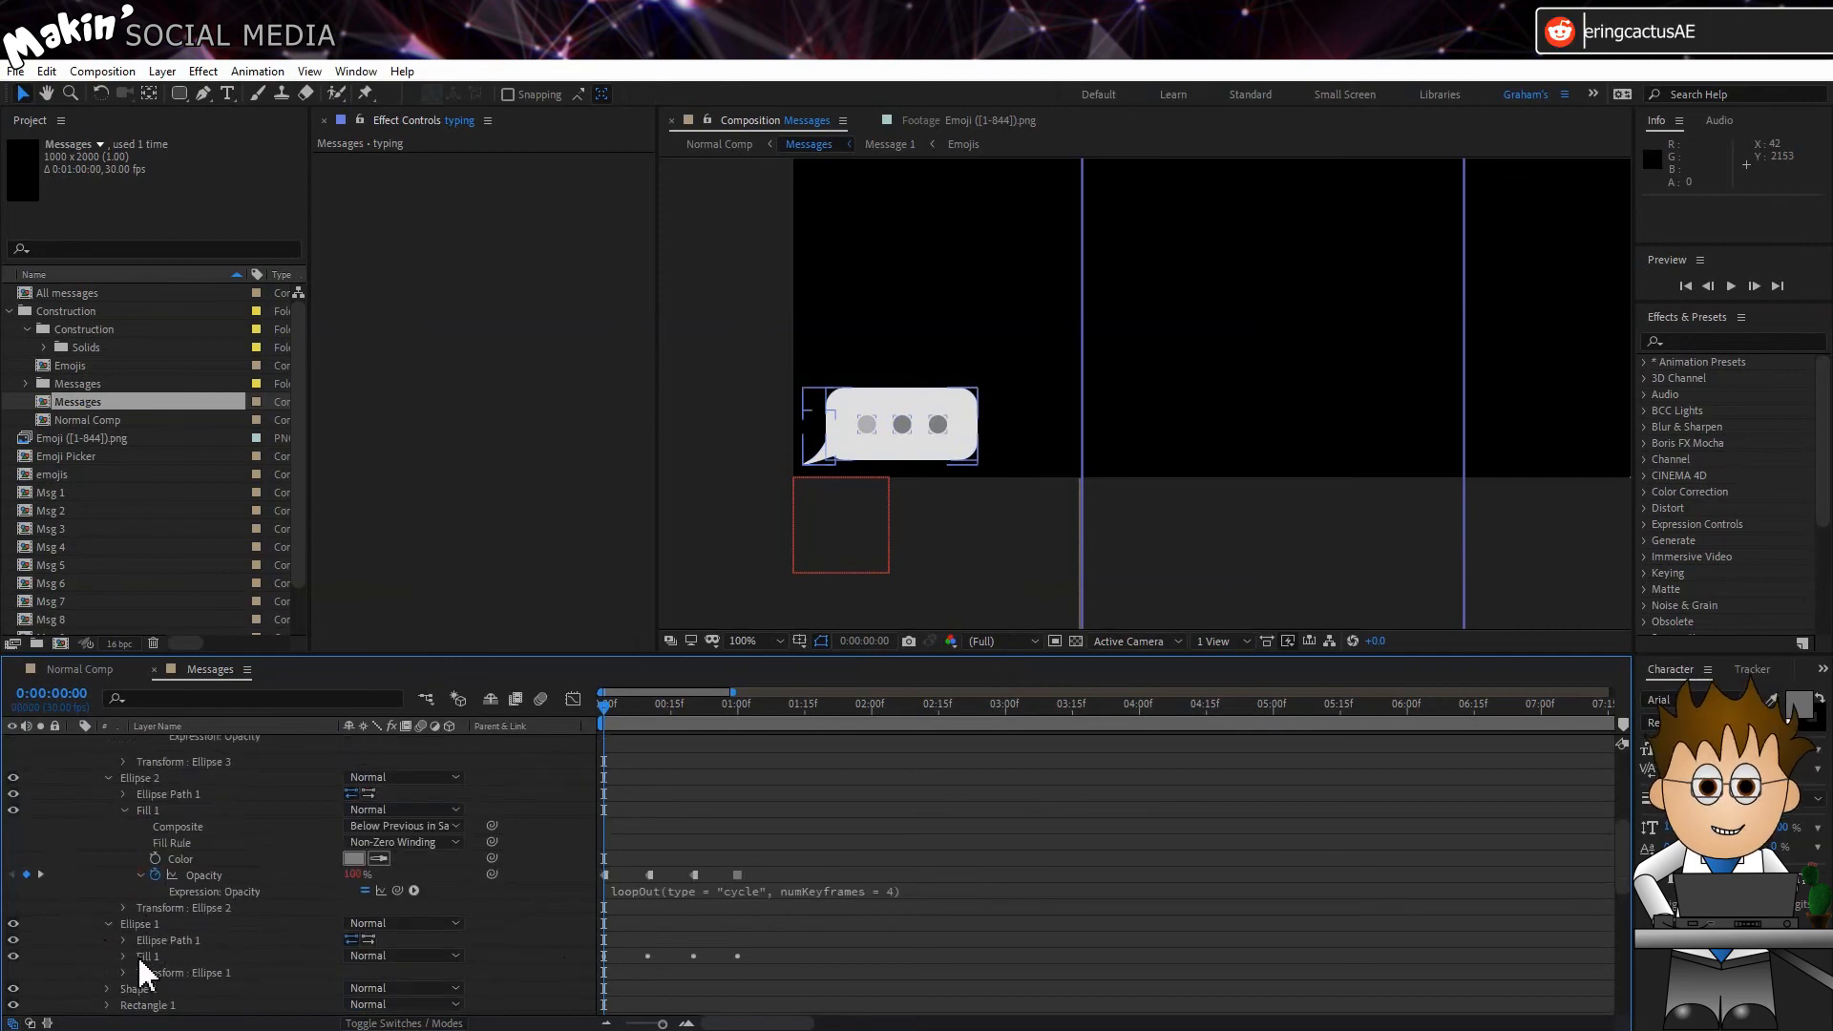
scroll(157, 964, "up", 5)
left_click(74, 776)
scroll(179, 860, "up", 1)
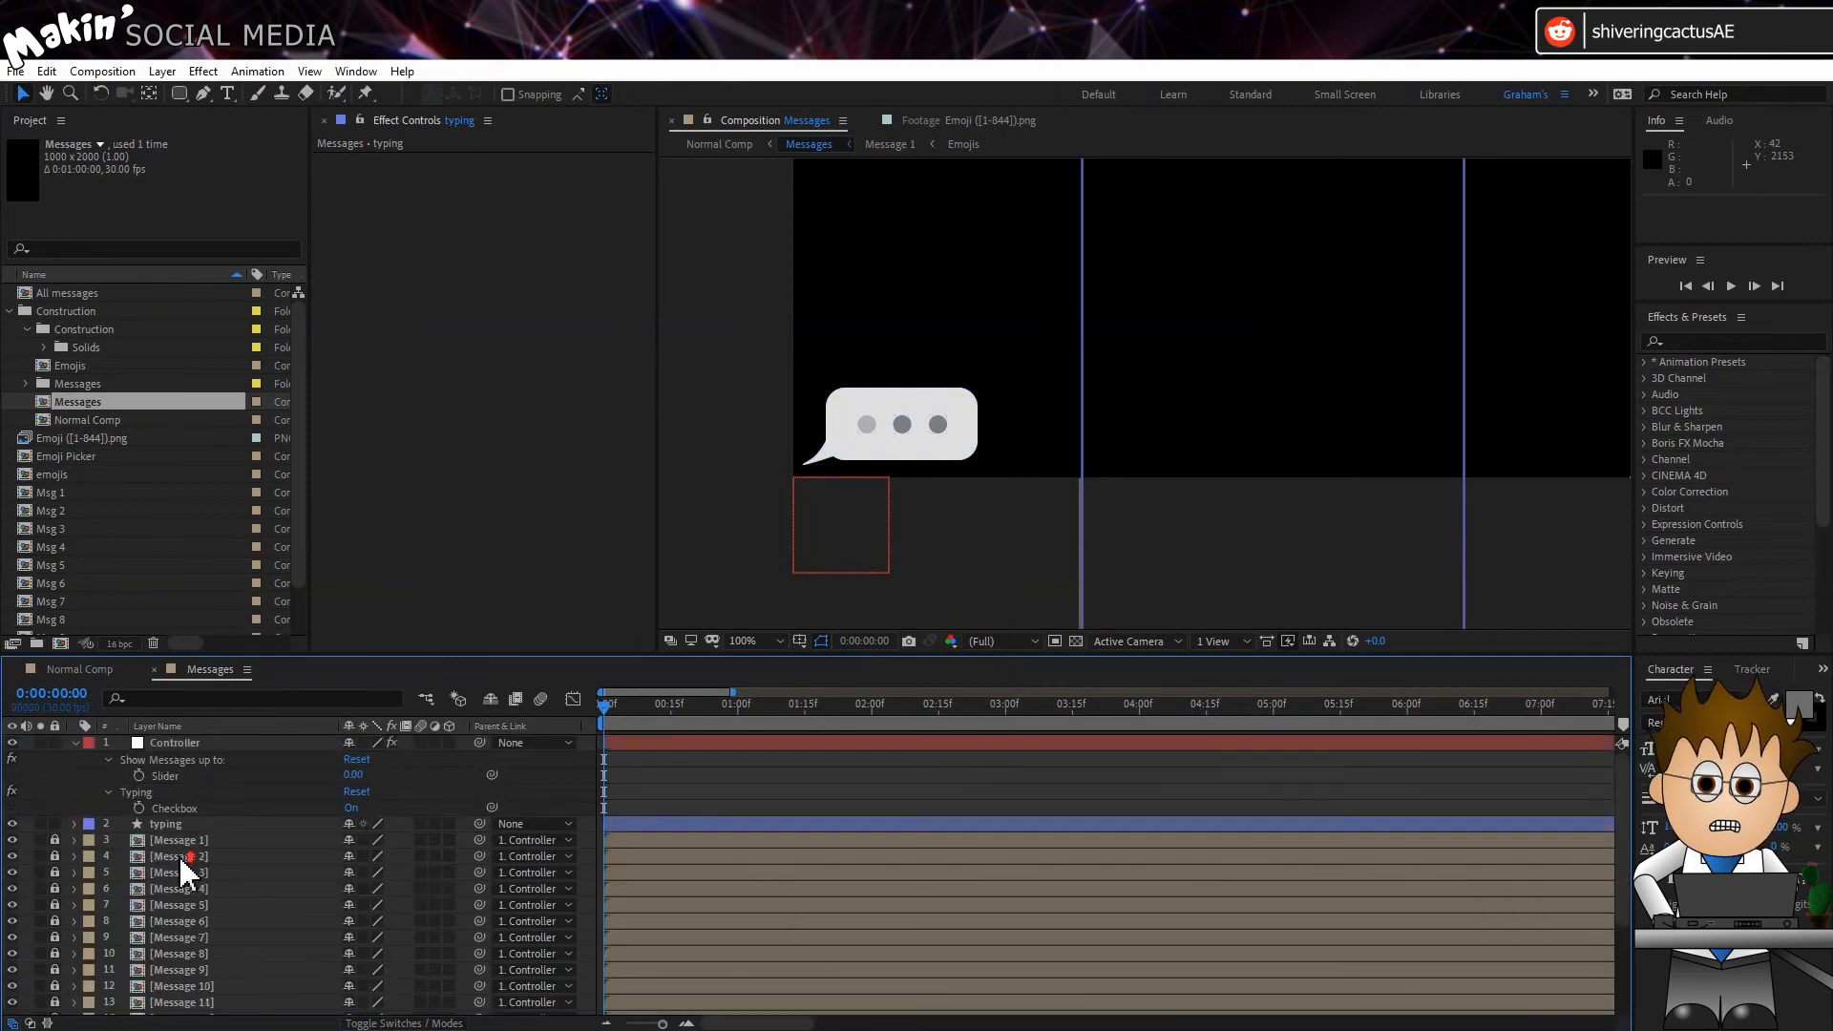
Step: Reveal the typing layer's own Opacity expression and examine how it uses the Controller's Typing checkbox
left_click(180, 825)
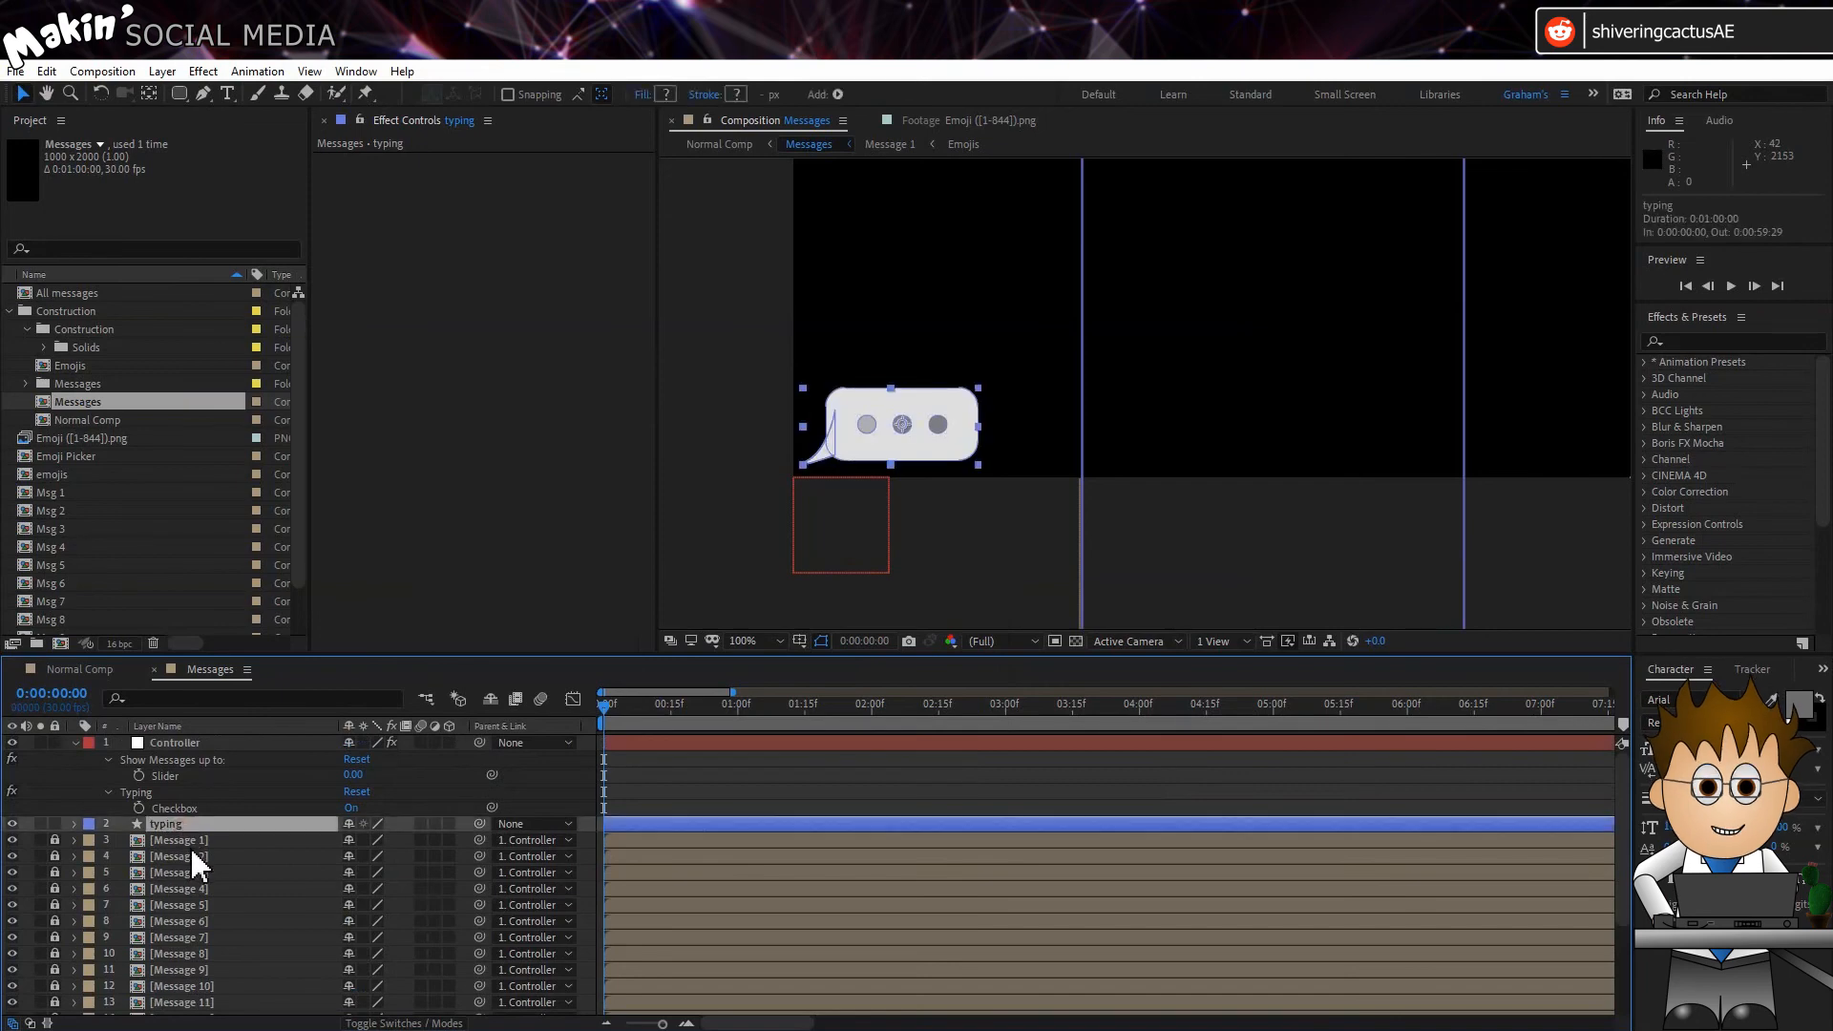
key("t")
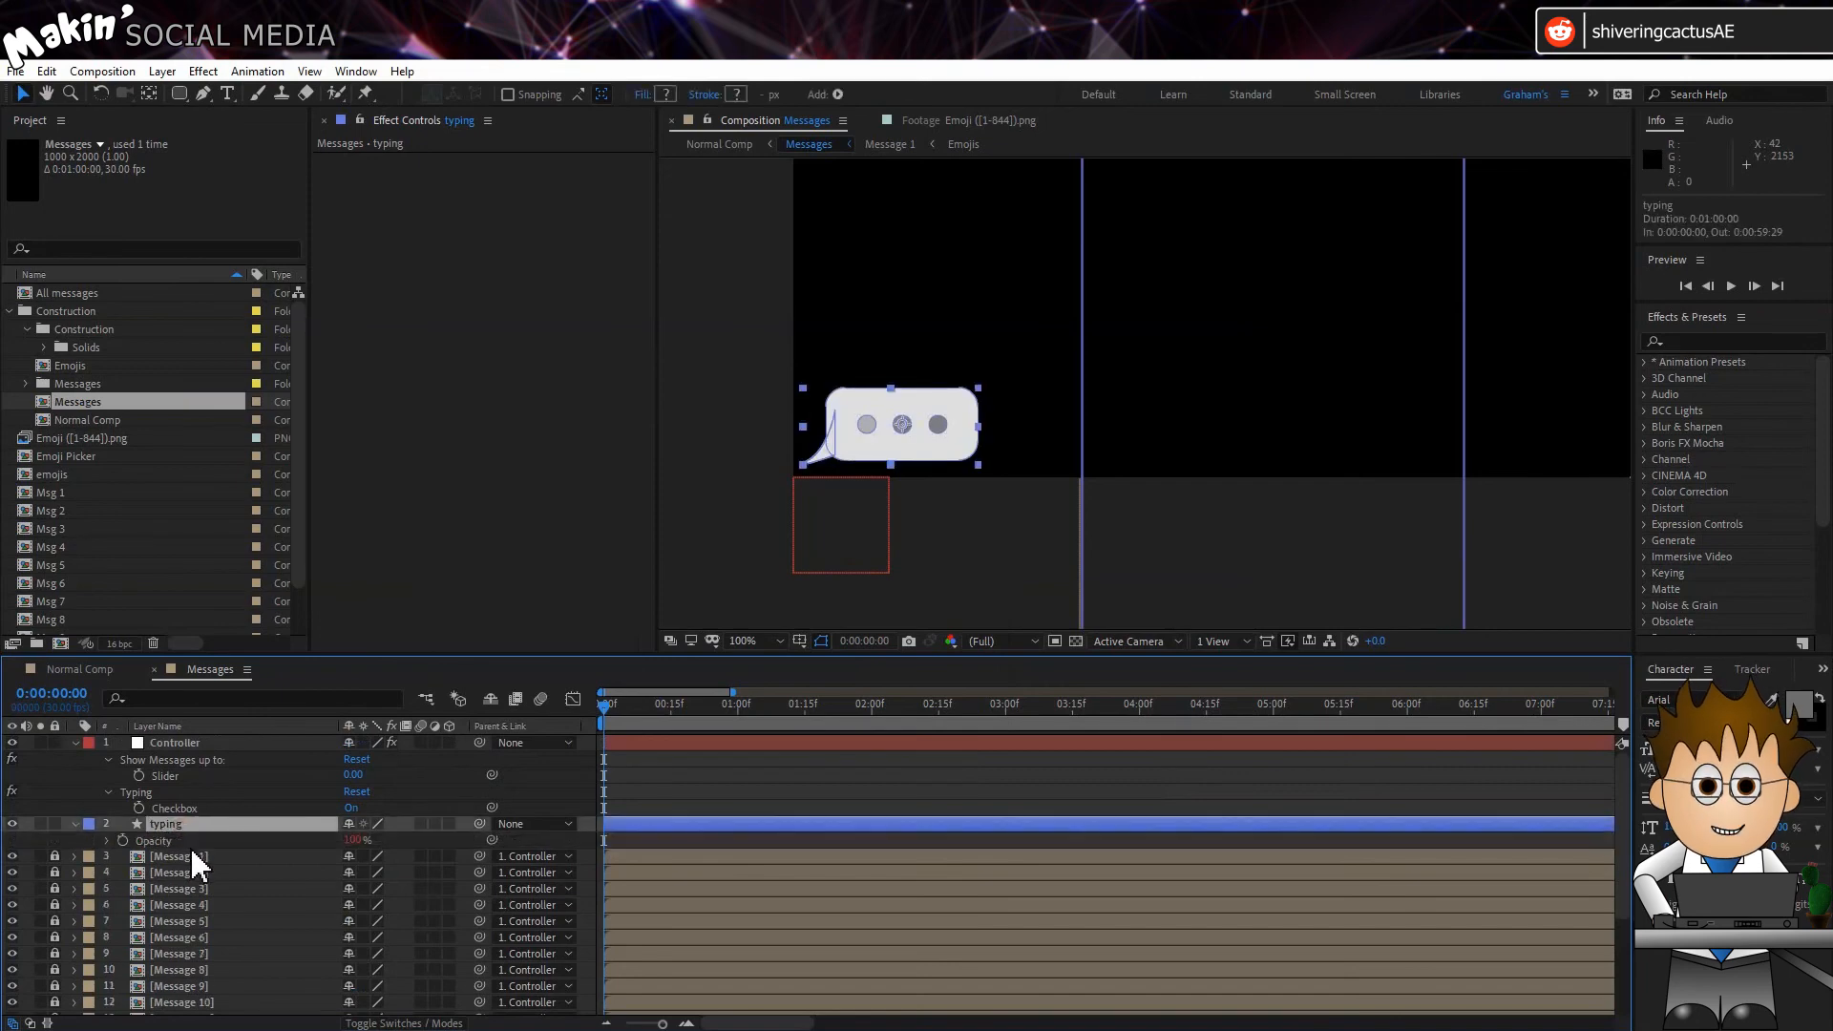
left_click(108, 840)
left_click_drag(688, 866, 774, 878)
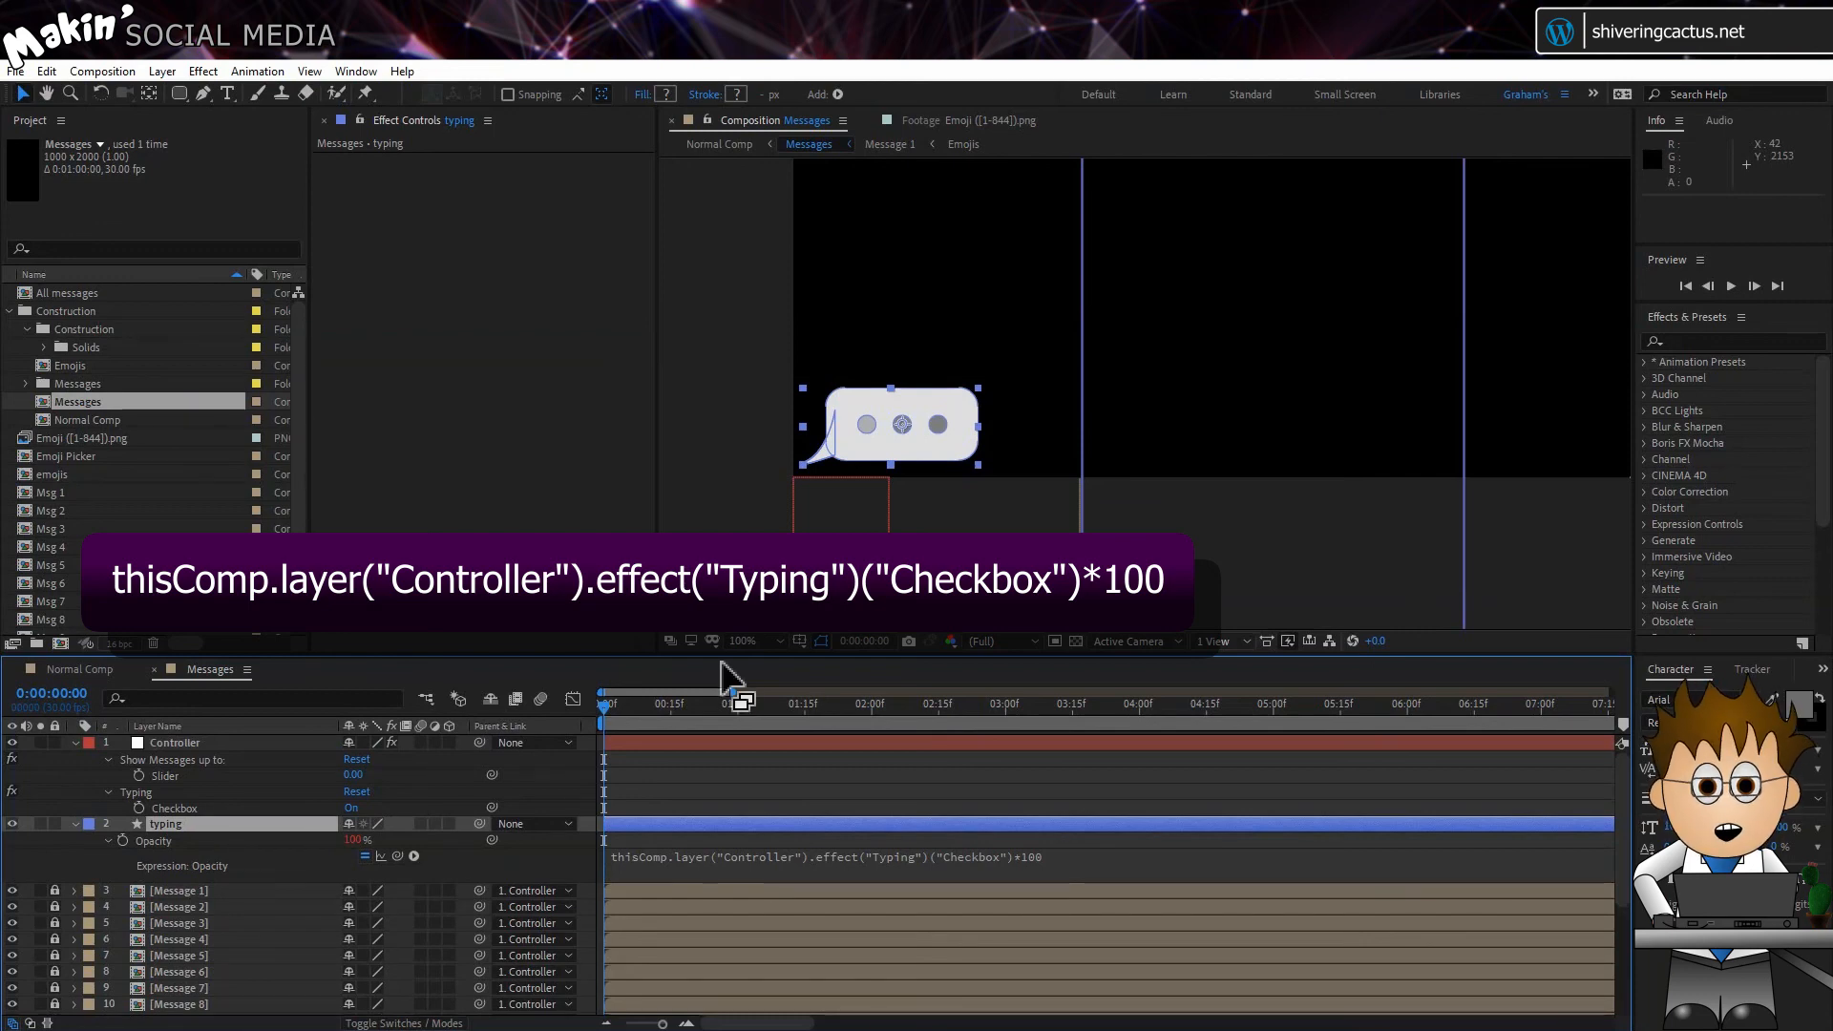
Step: Preview Normal Comp, move its playhead to 0:00:08:13 and toggle the transparency grid
left_click(768, 641)
left_click(771, 681)
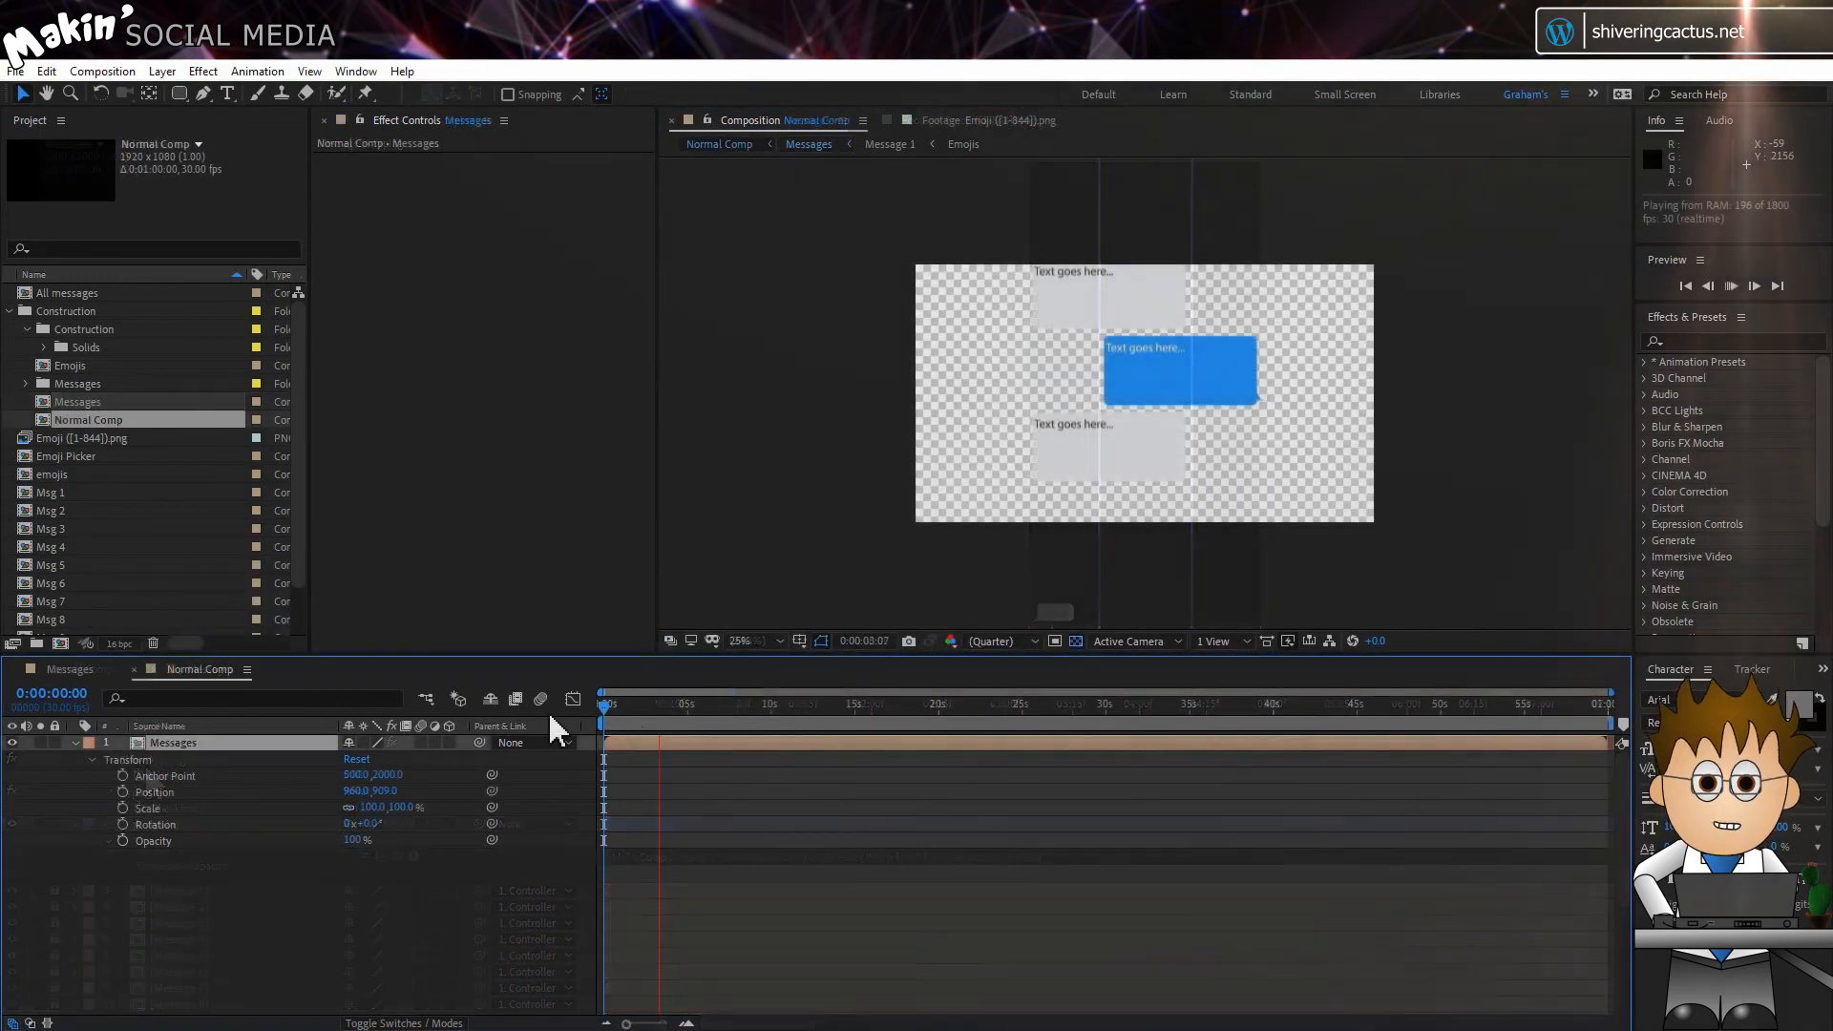
key("space")
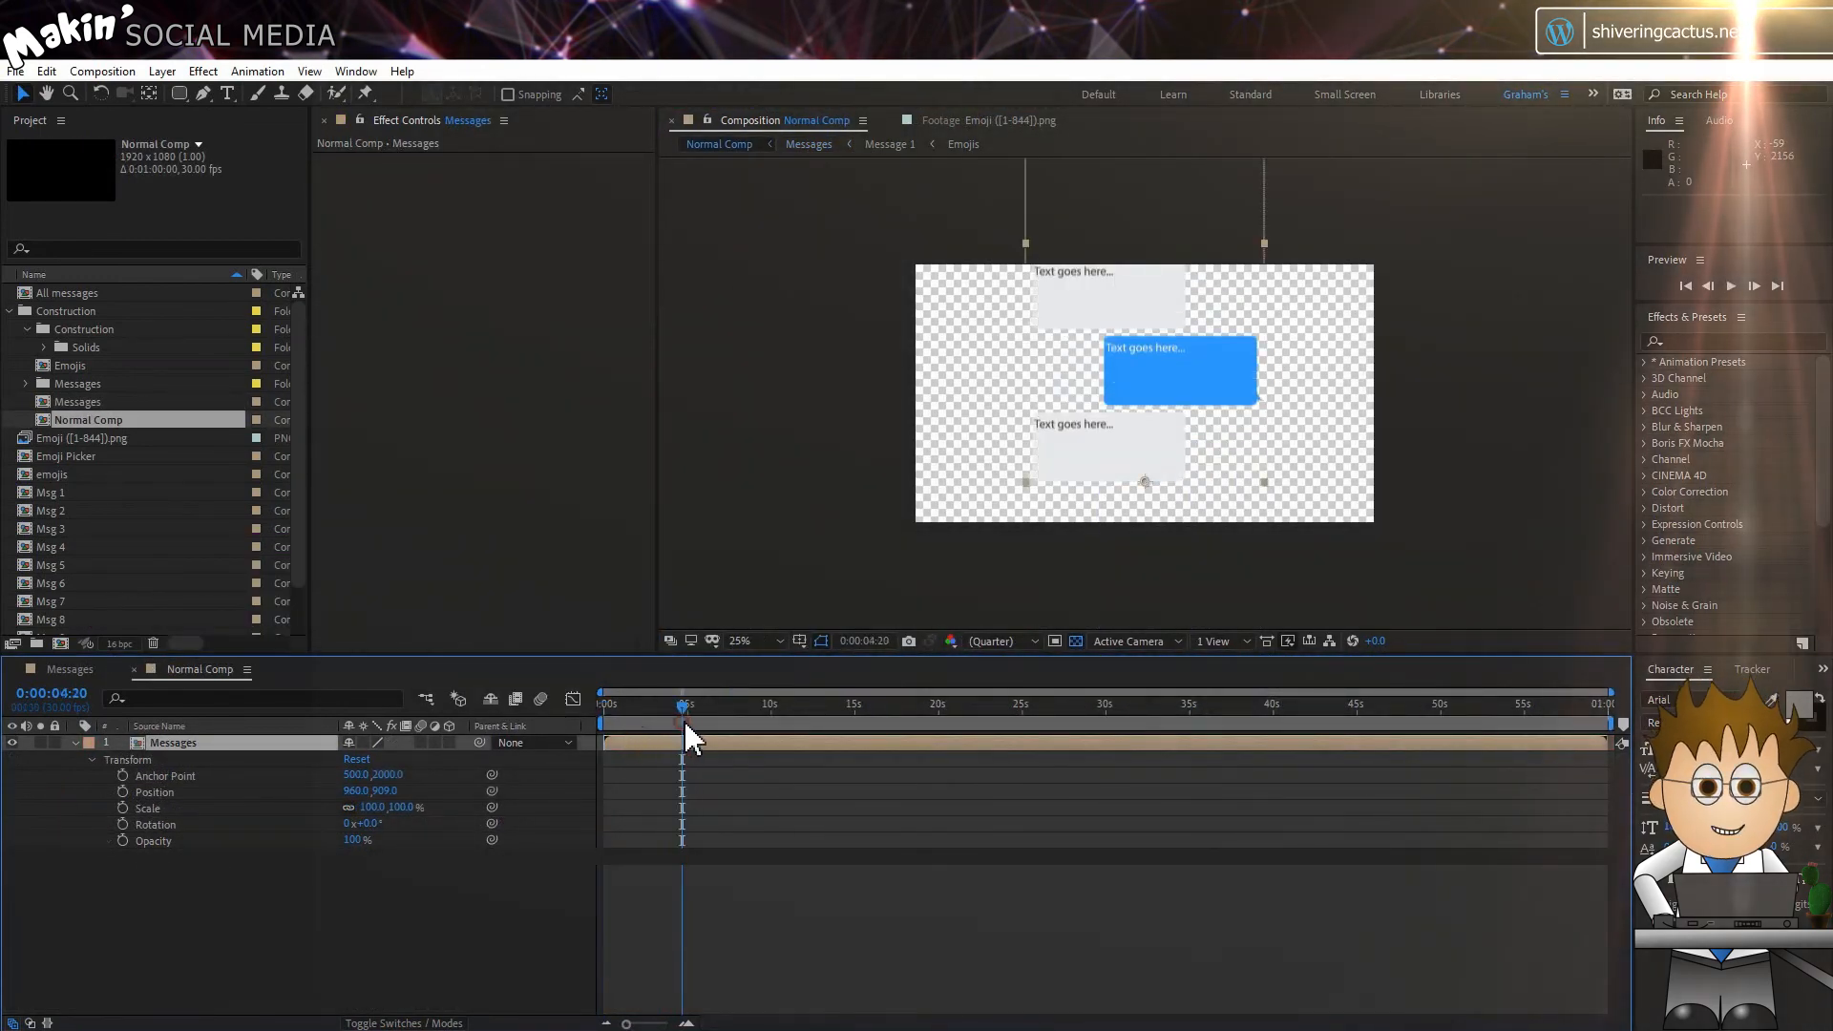
left_click_drag(684, 711, 743, 715)
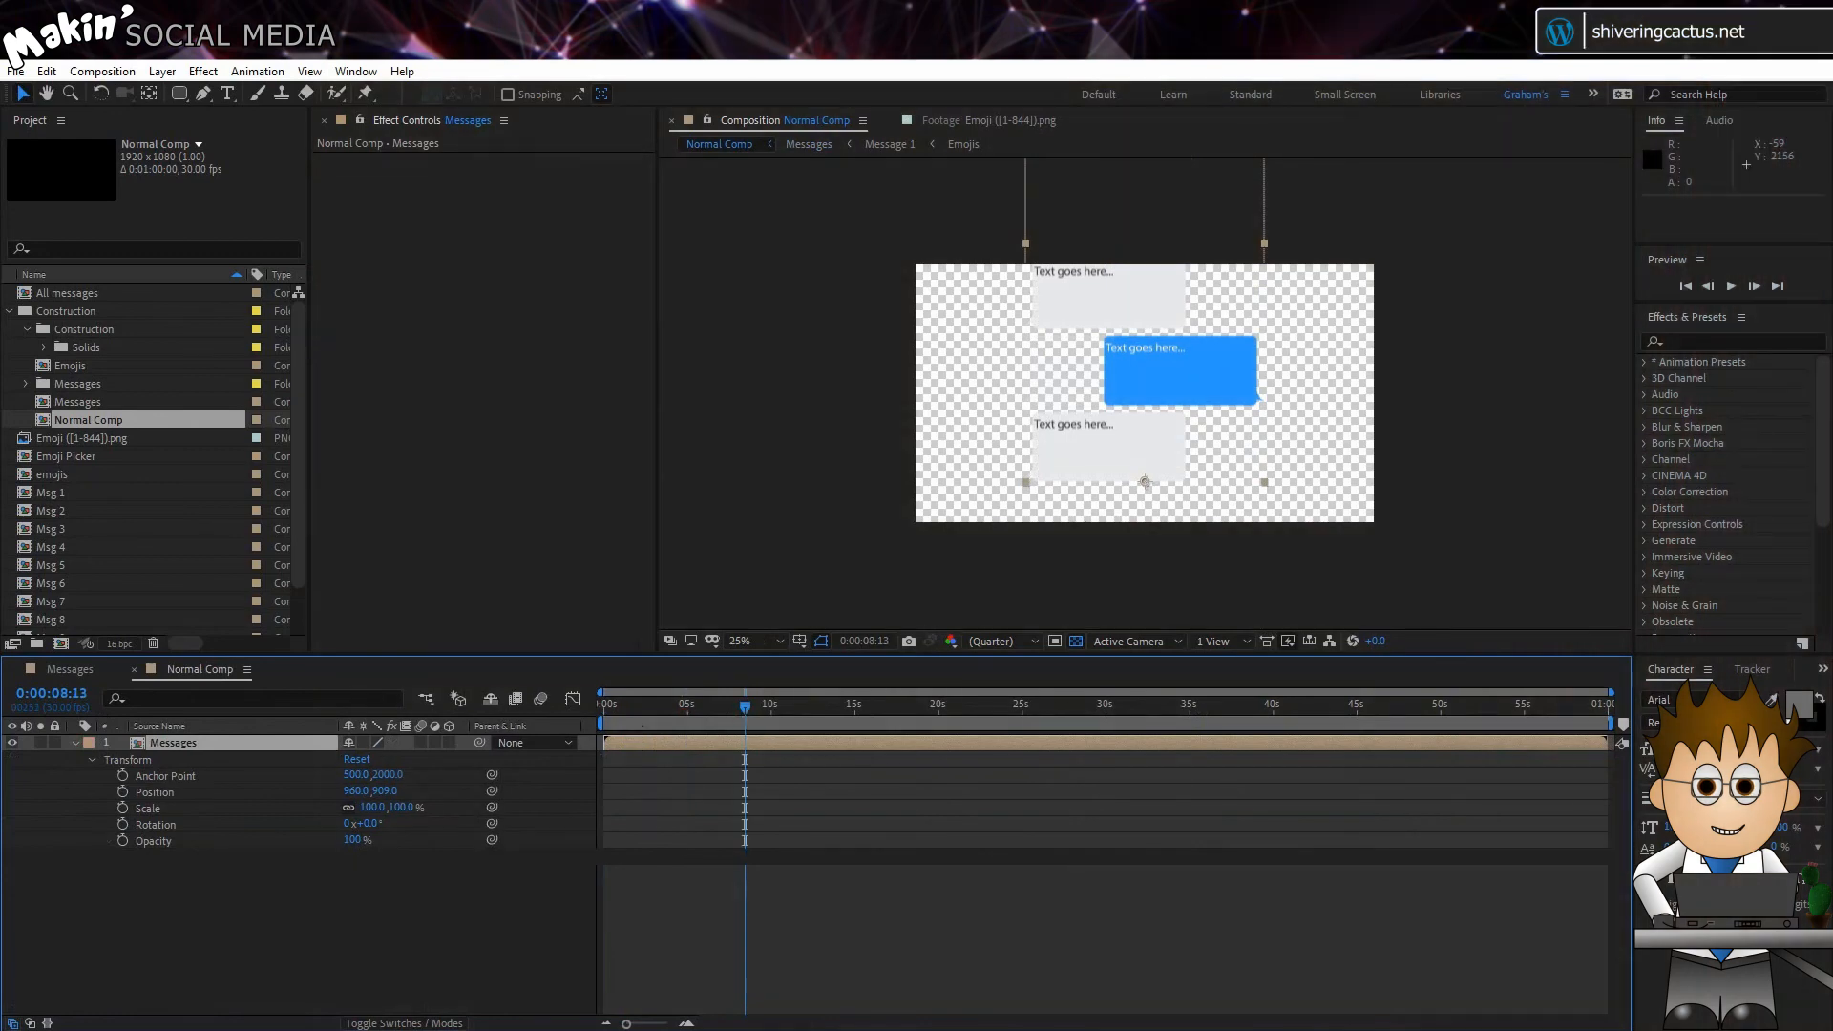
left_click(1076, 639)
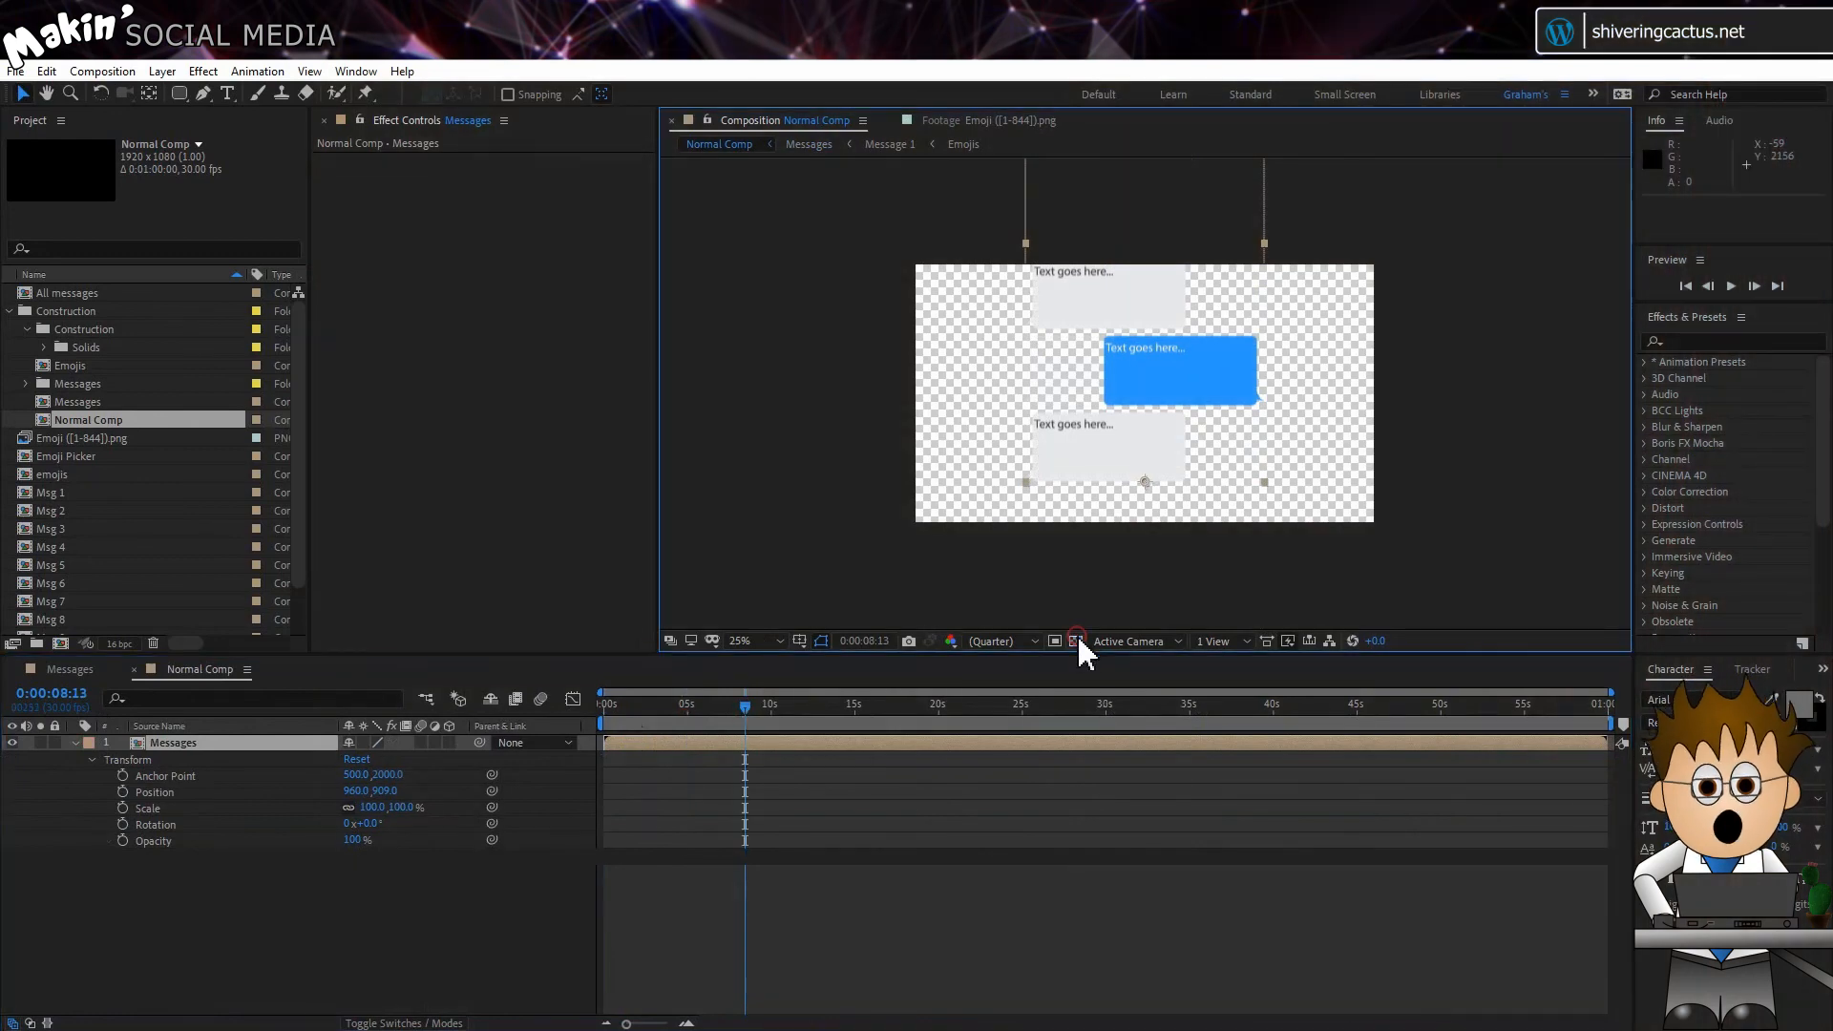